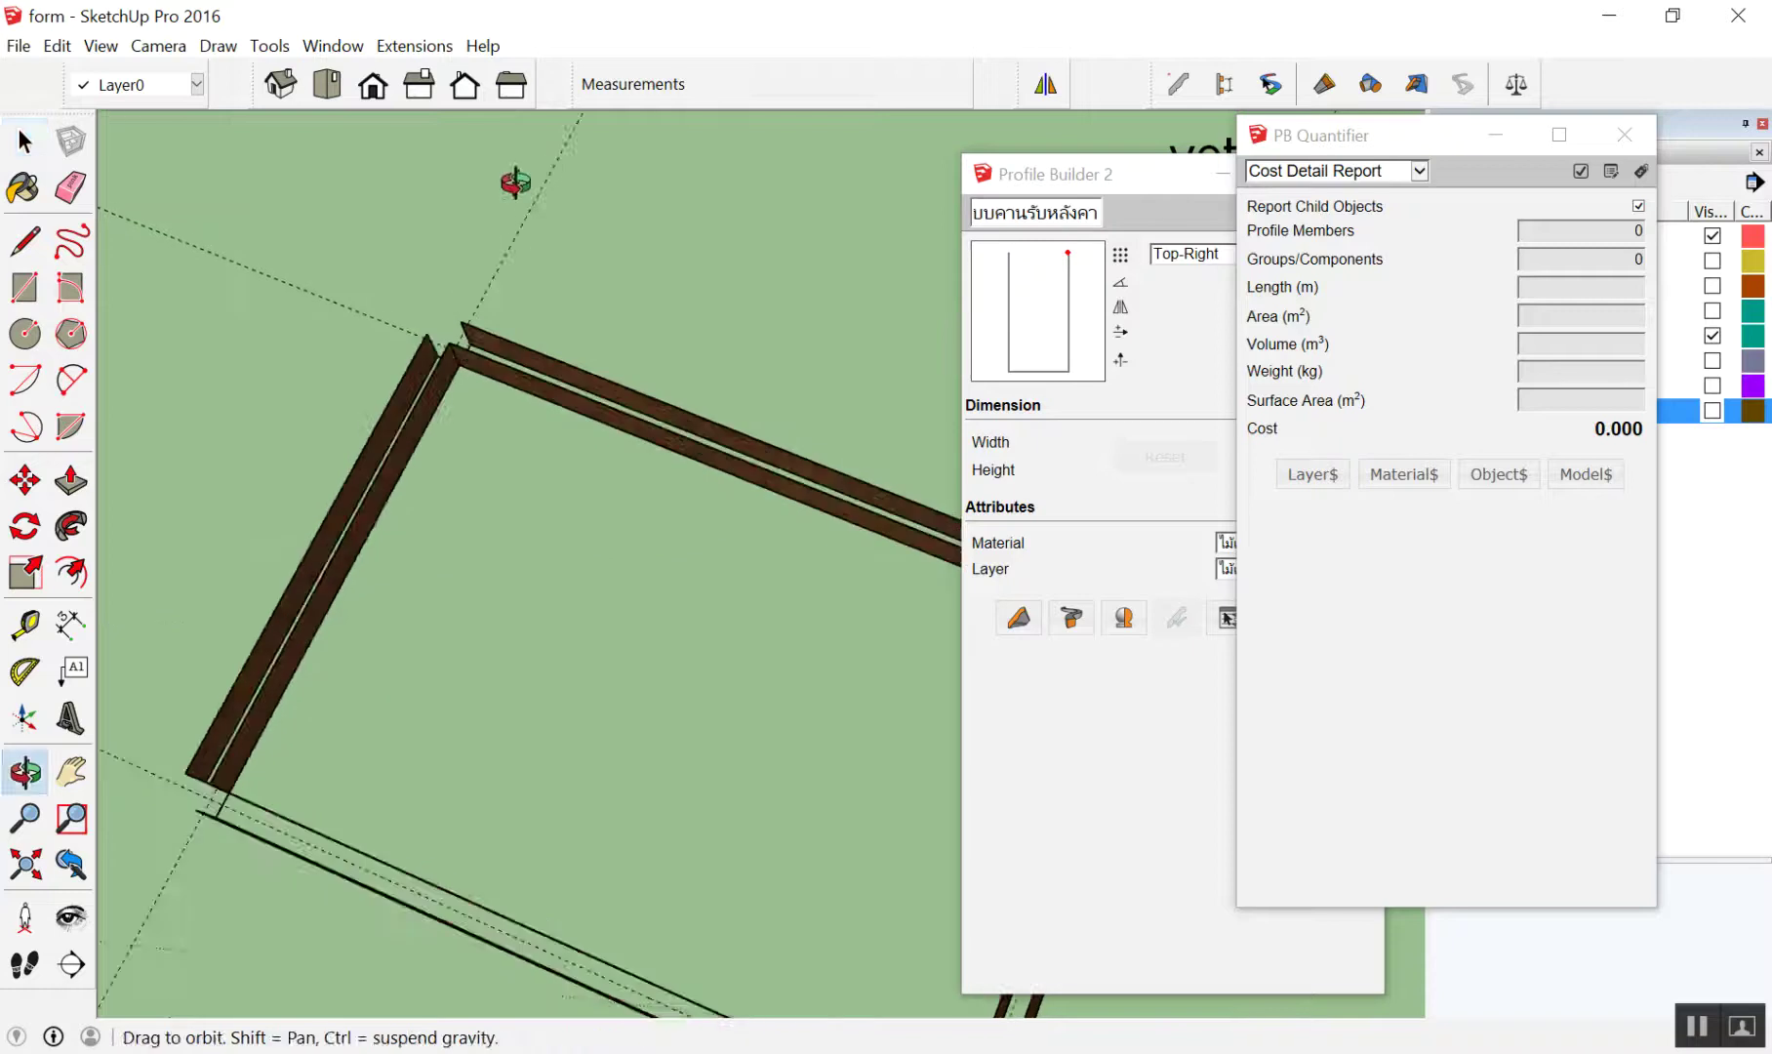
Orbit around the frame corner, then close the PB Quantifier quantity and cost report
scroll(721, 570, up, 1)
middle_drag(720, 570, 700, 566)
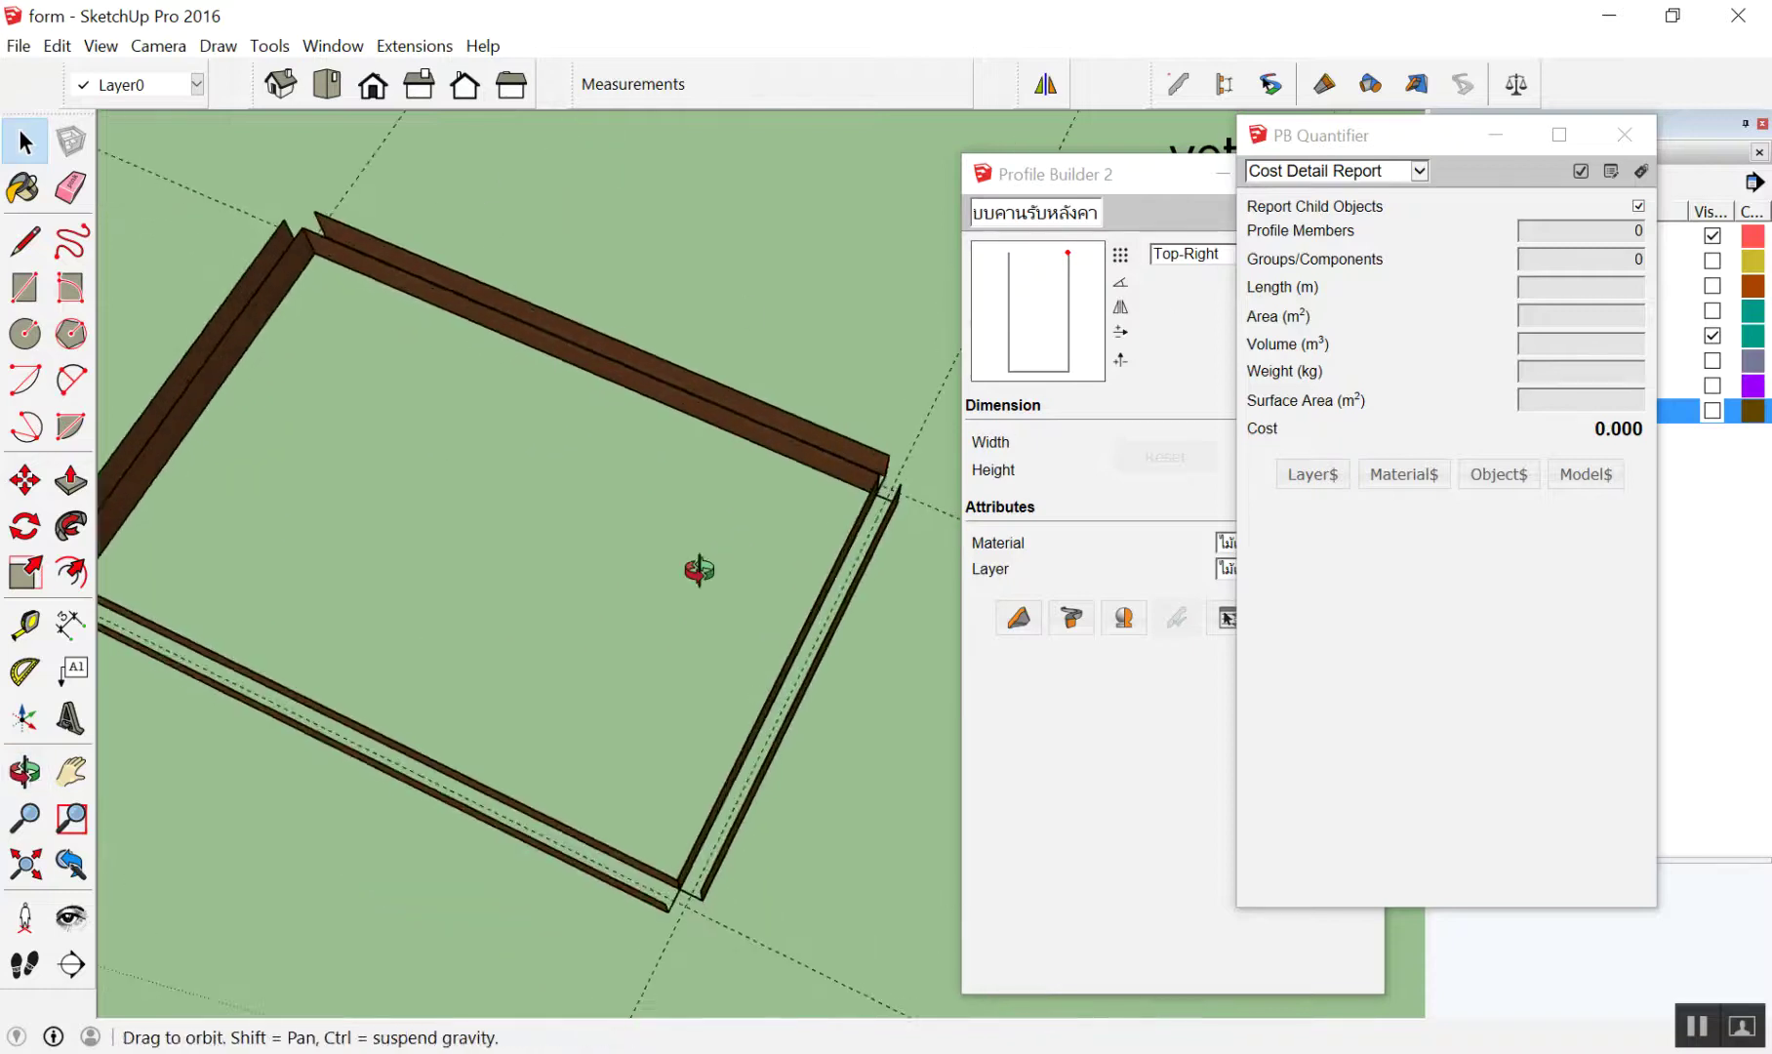
scroll(748, 451, up, 4)
scroll(493, 177, up, 3)
scroll(695, 399, down, 3)
mouse_move(695, 399)
middle_down()
mouse_move(554, 416)
mouse_move(811, 399)
middle_up()
scroll(778, 413, up, 2)
scroll(621, 423, up, 2)
scroll(605, 420, down, 3)
mouse_move(605, 419)
middle_down()
mouse_move(447, 490)
mouse_move(395, 591)
mouse_move(799, 524)
mouse_move(819, 420)
mouse_move(811, 459)
mouse_move(761, 465)
mouse_move(776, 348)
mouse_move(798, 350)
middle_up()
scroll(762, 466, down, 3)
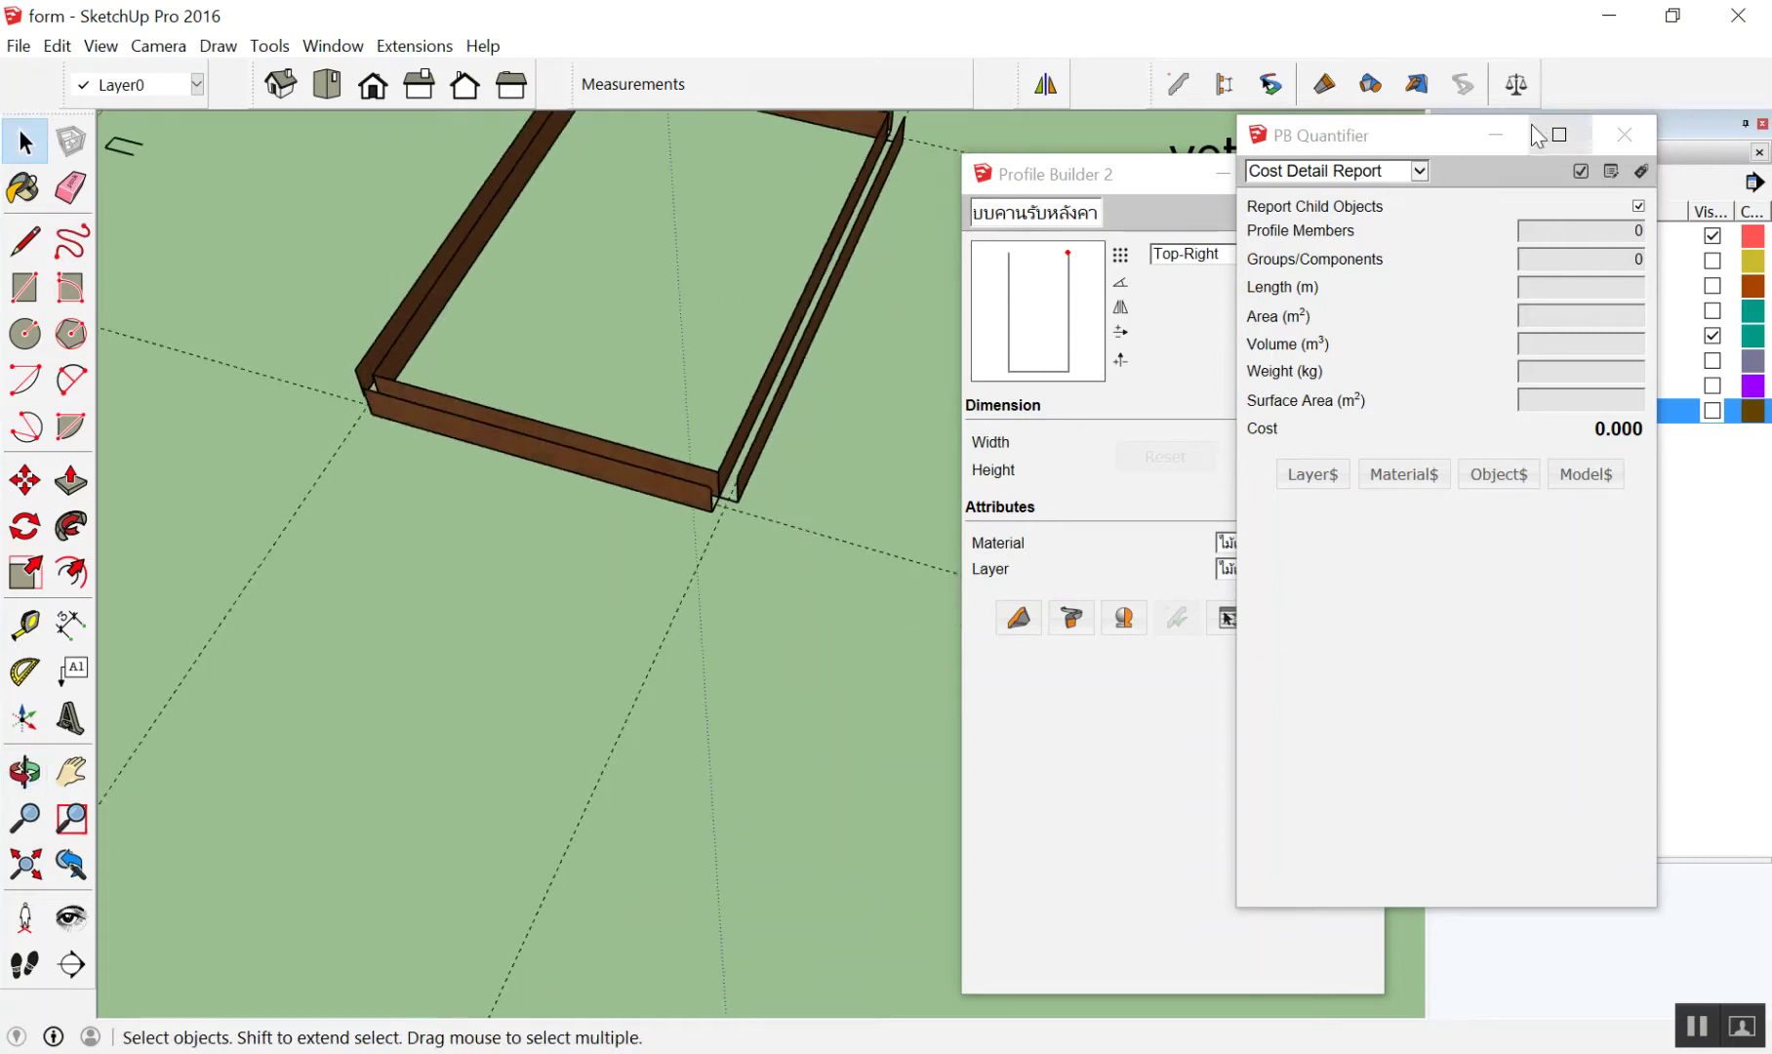
click(1624, 134)
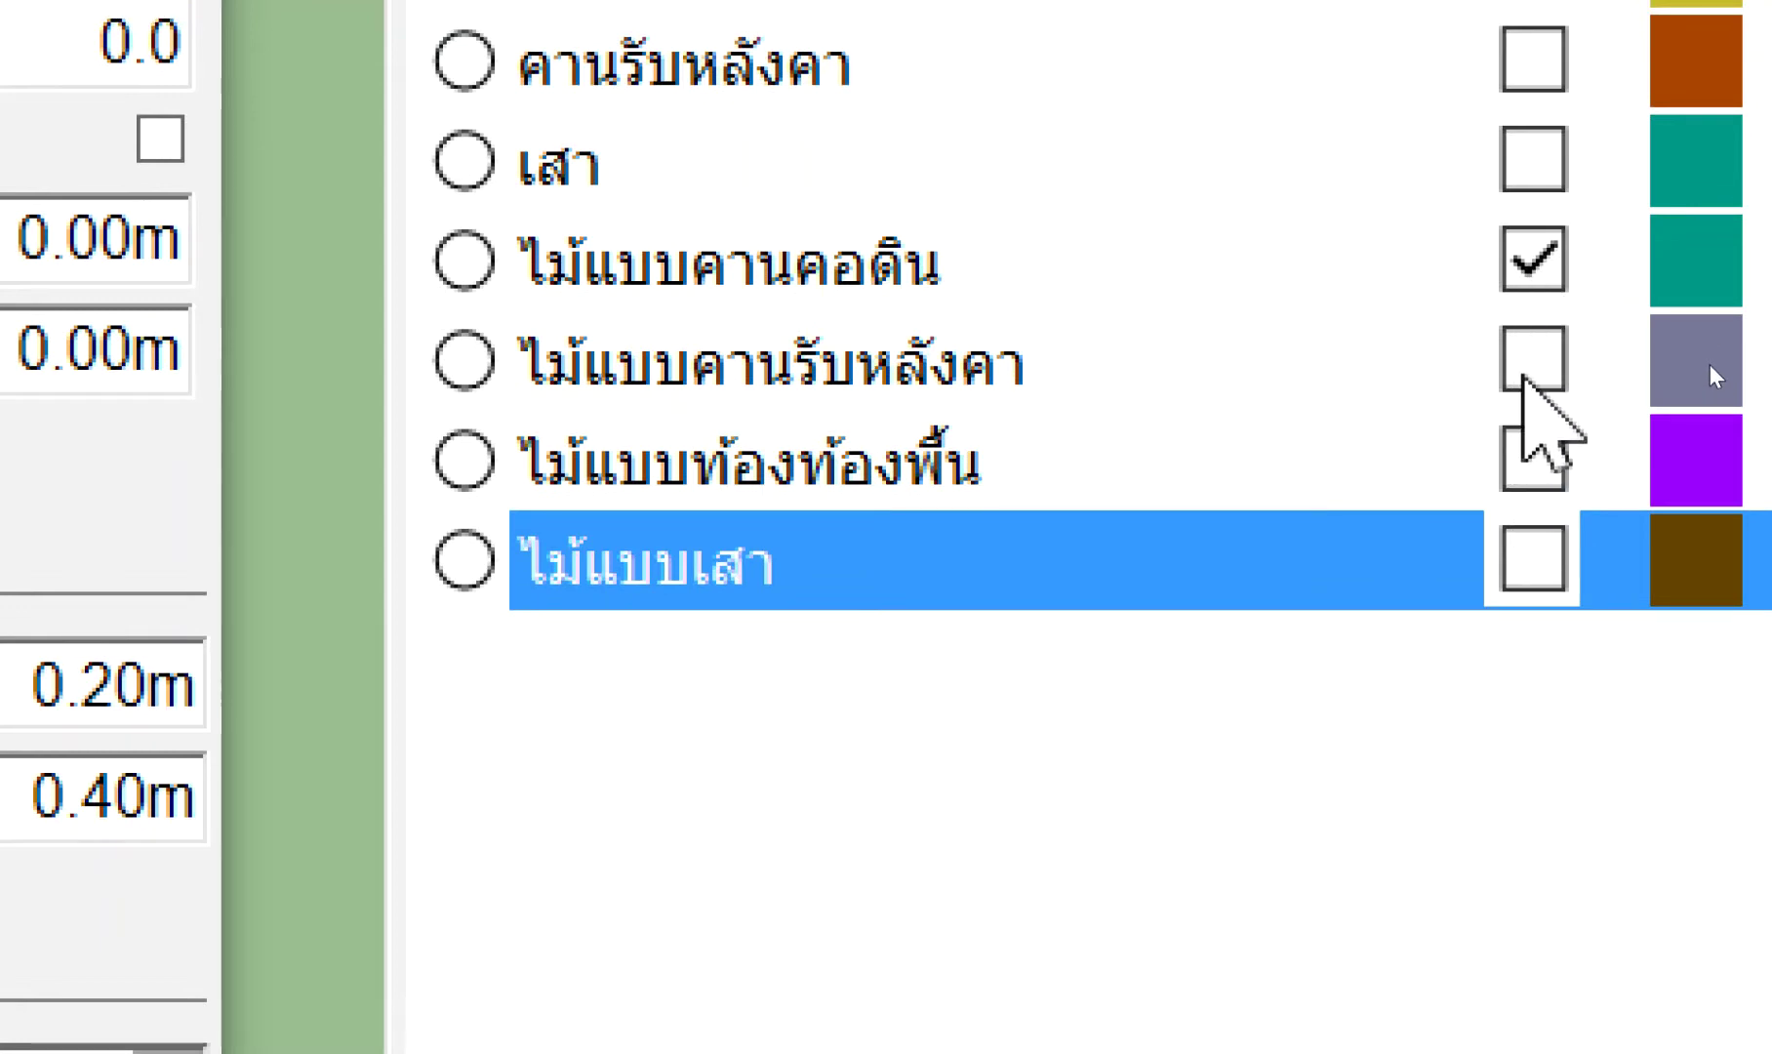
Show layers ไม้แบบคานรับหลังคา and ไม้แบบเสา, hide ไม้แบบคานคอดิน, and view the table frame
click(1524, 361)
click(1540, 562)
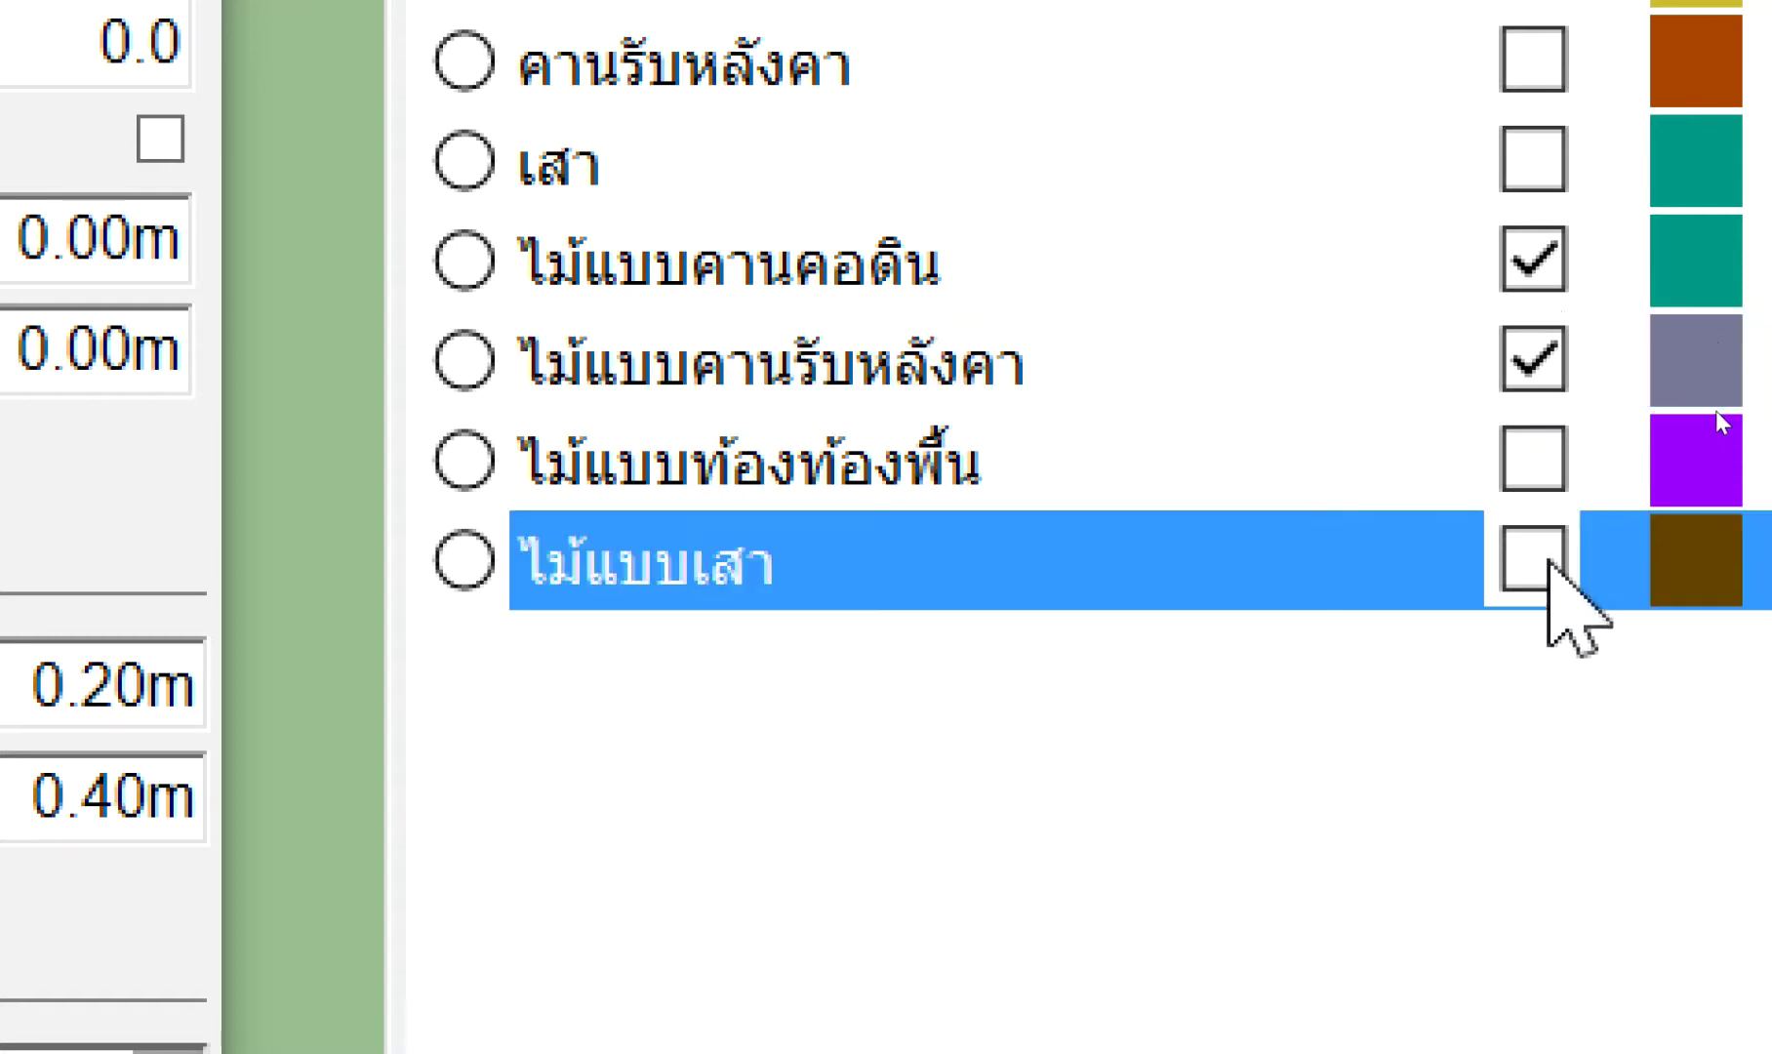
click(1535, 277)
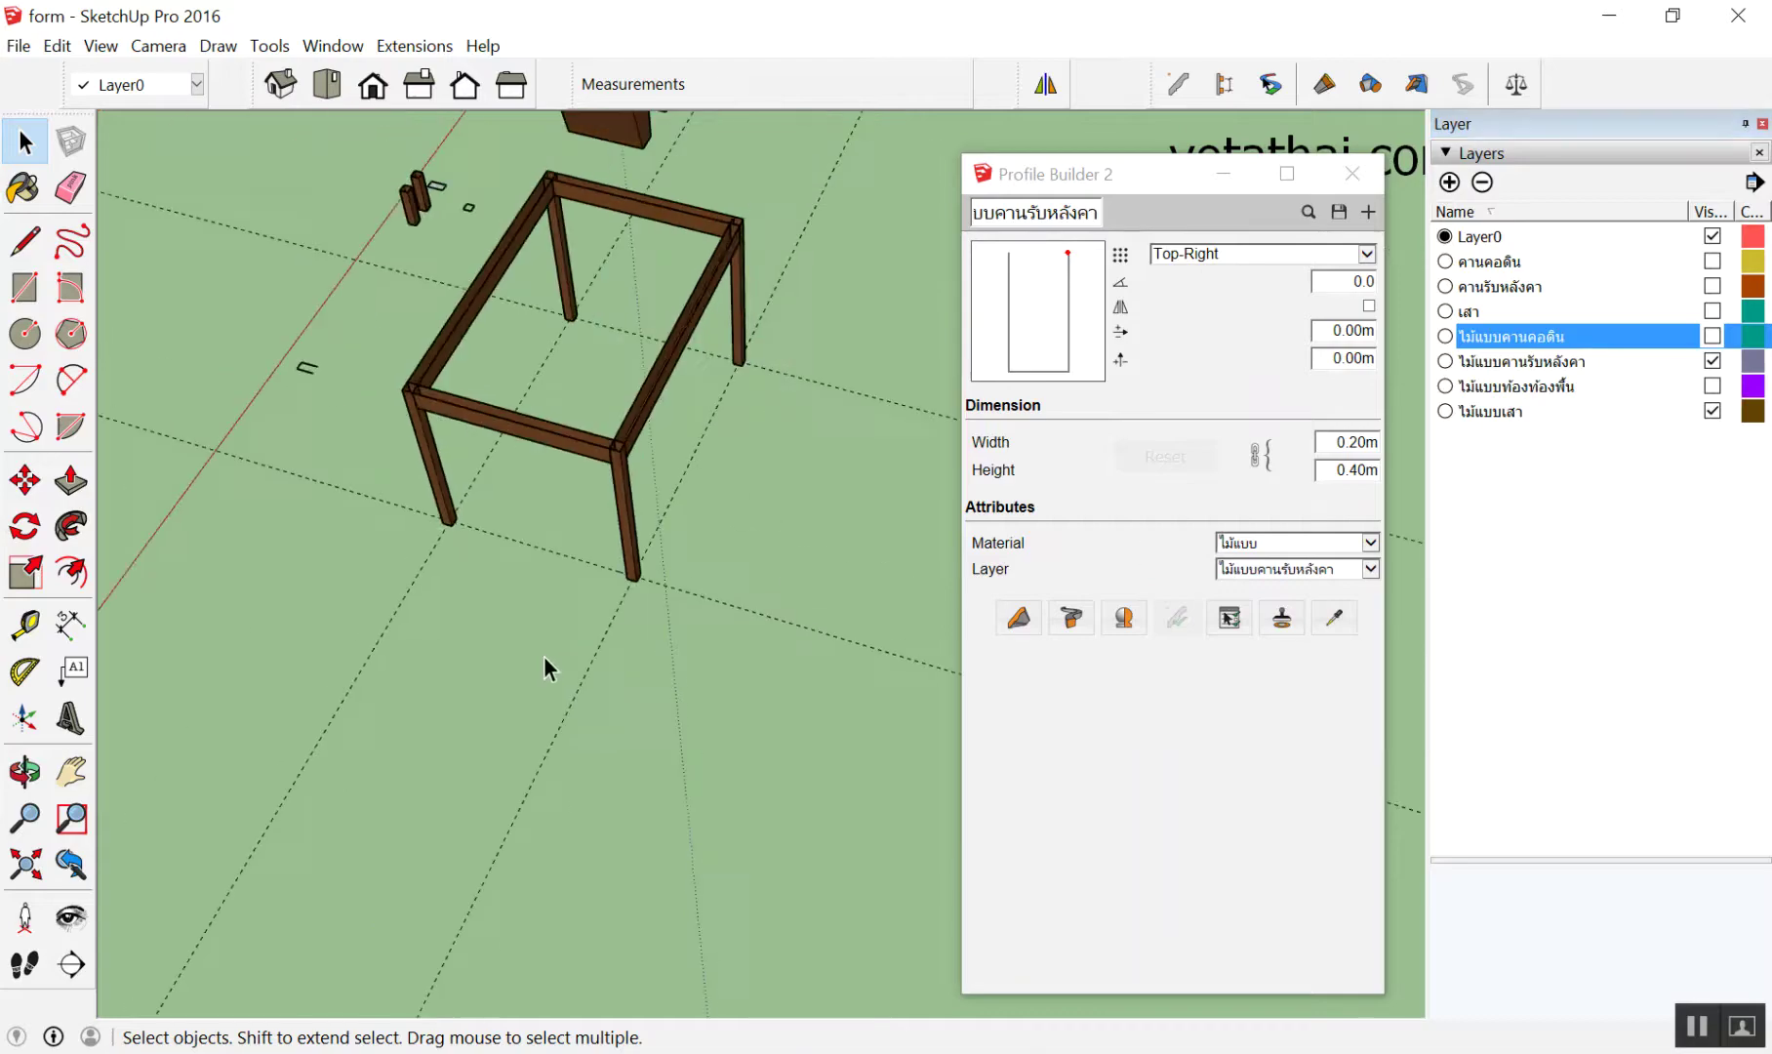
middle_drag(544, 656, 545, 466)
scroll(486, 664, up, 3)
middle_drag(486, 663, 921, 436)
scroll(439, 673, up, 3)
middle_drag(441, 673, 641, 653)
scroll(641, 653, down, 3)
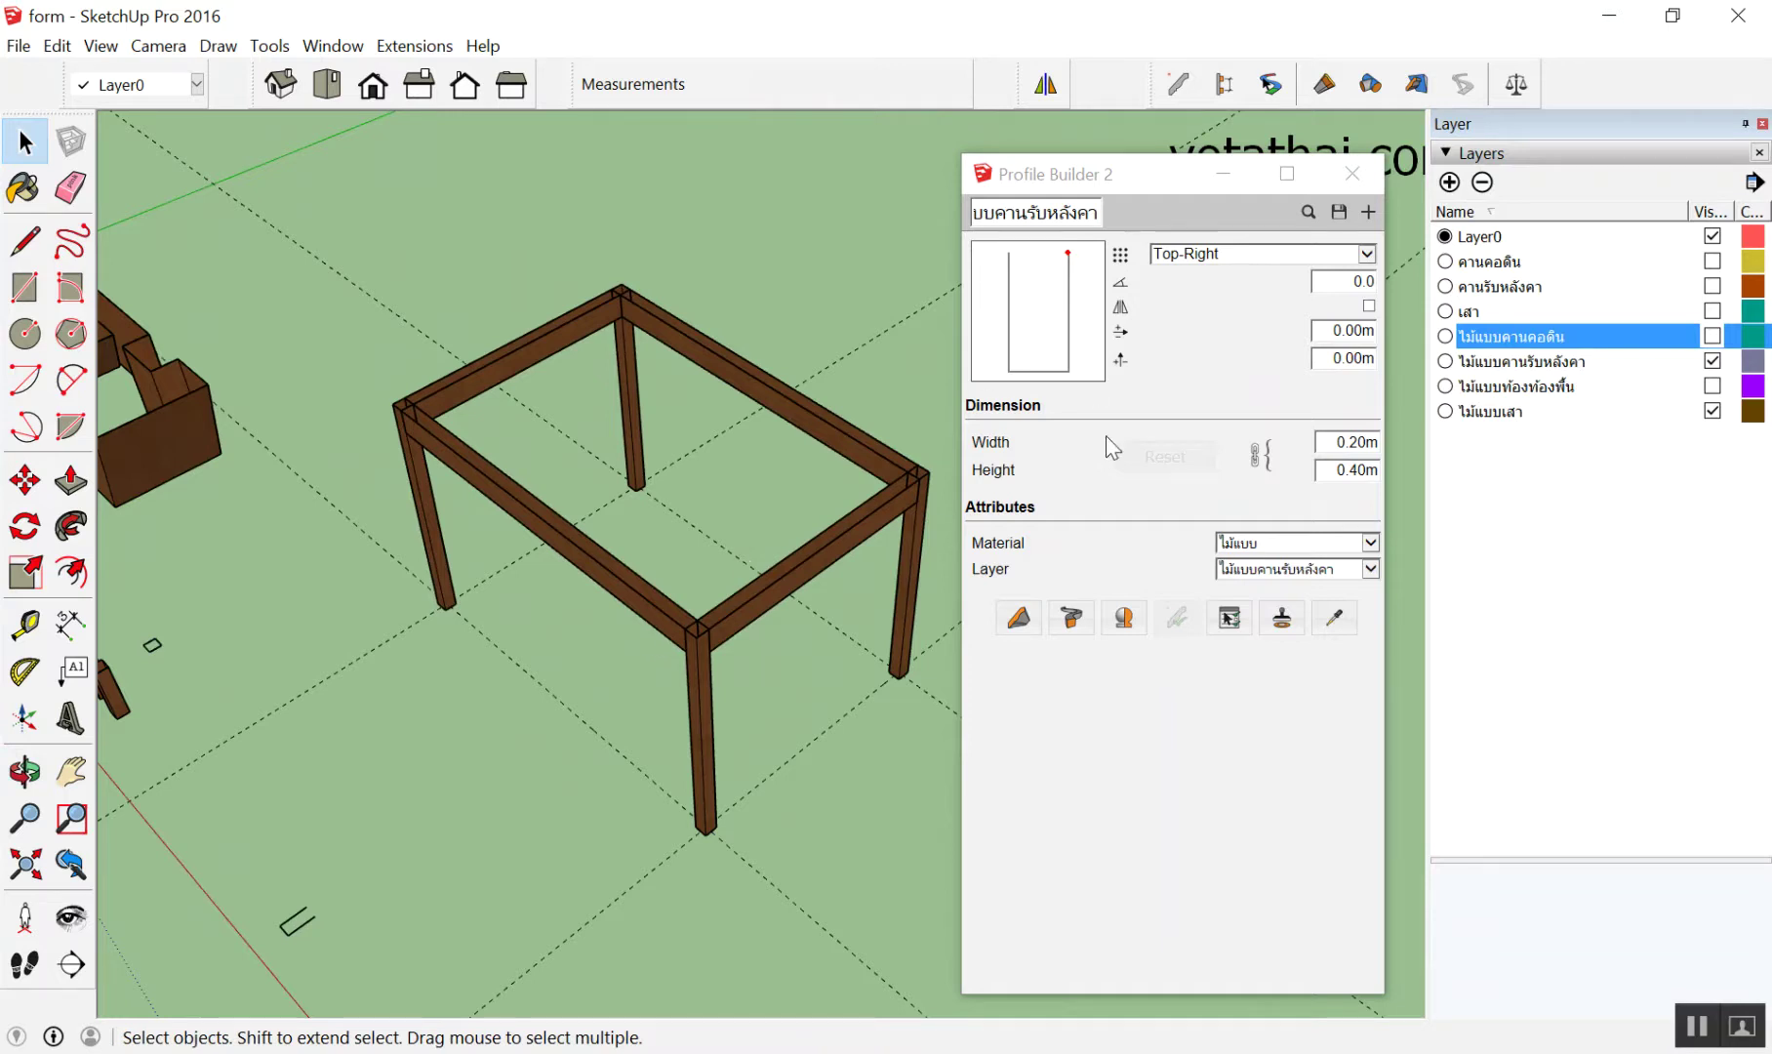
drag(1178, 170, 962, 154)
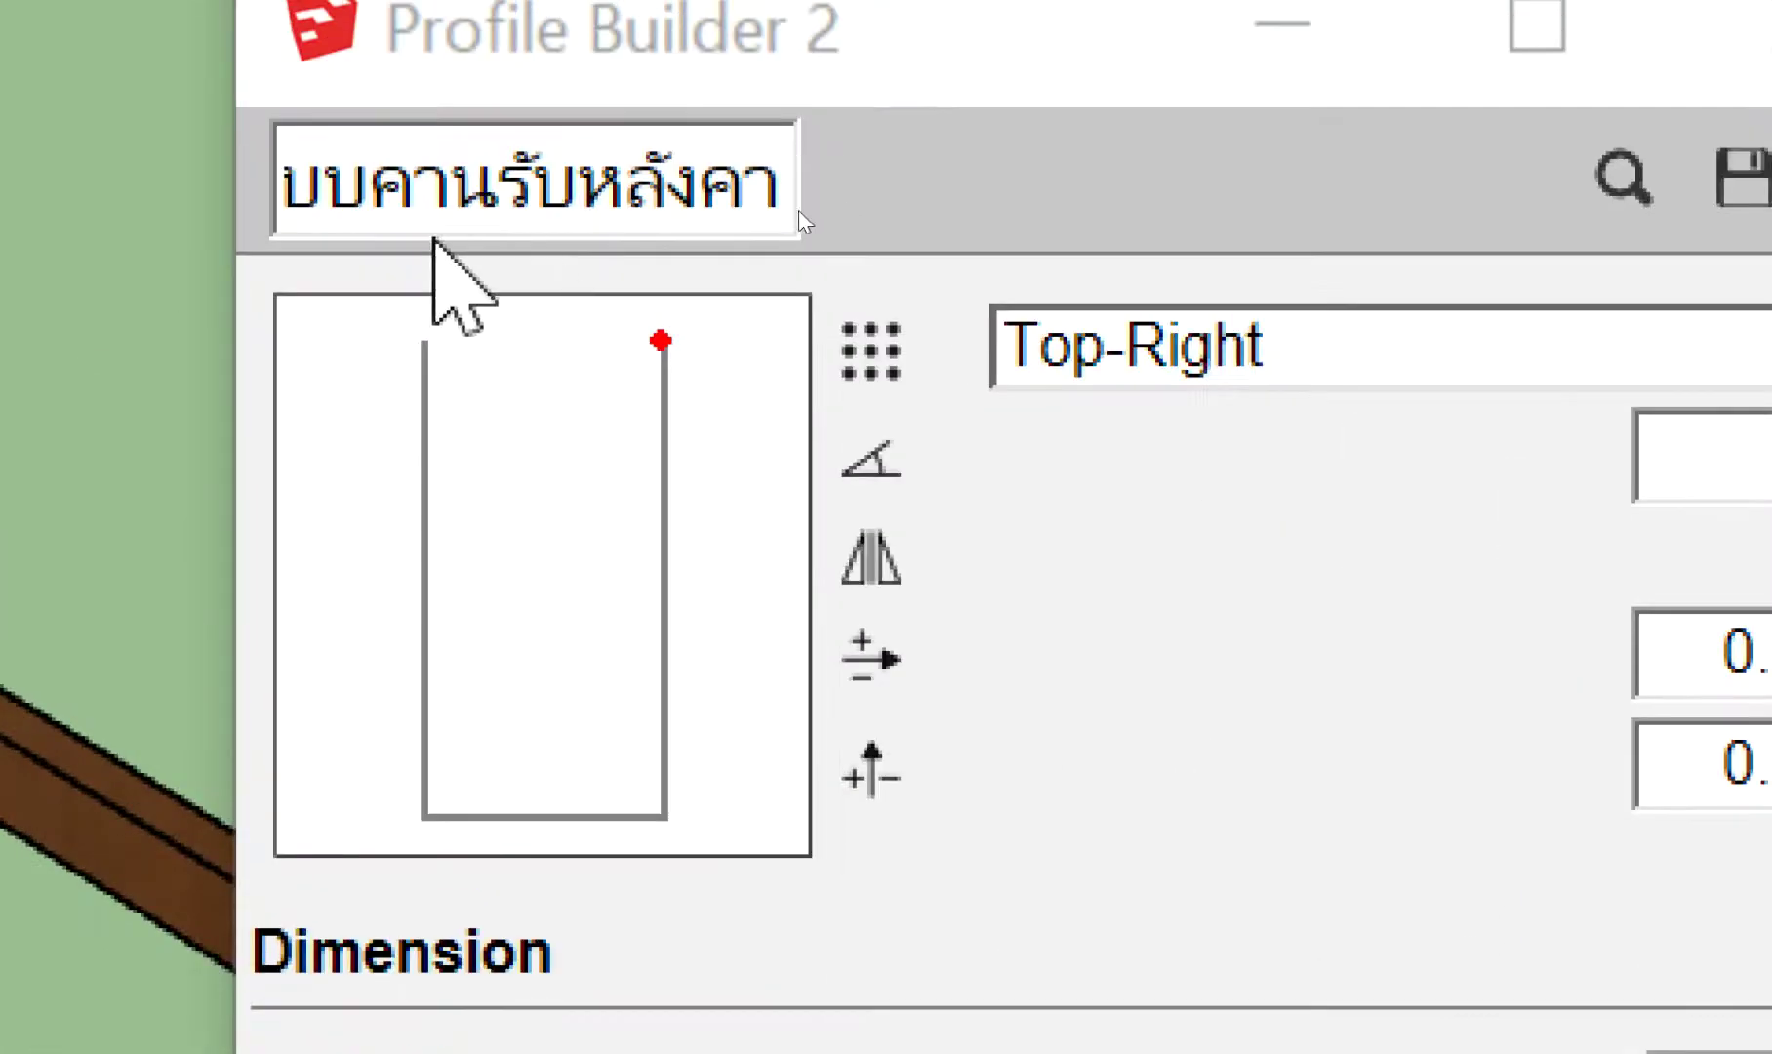
triple_click(621, 190)
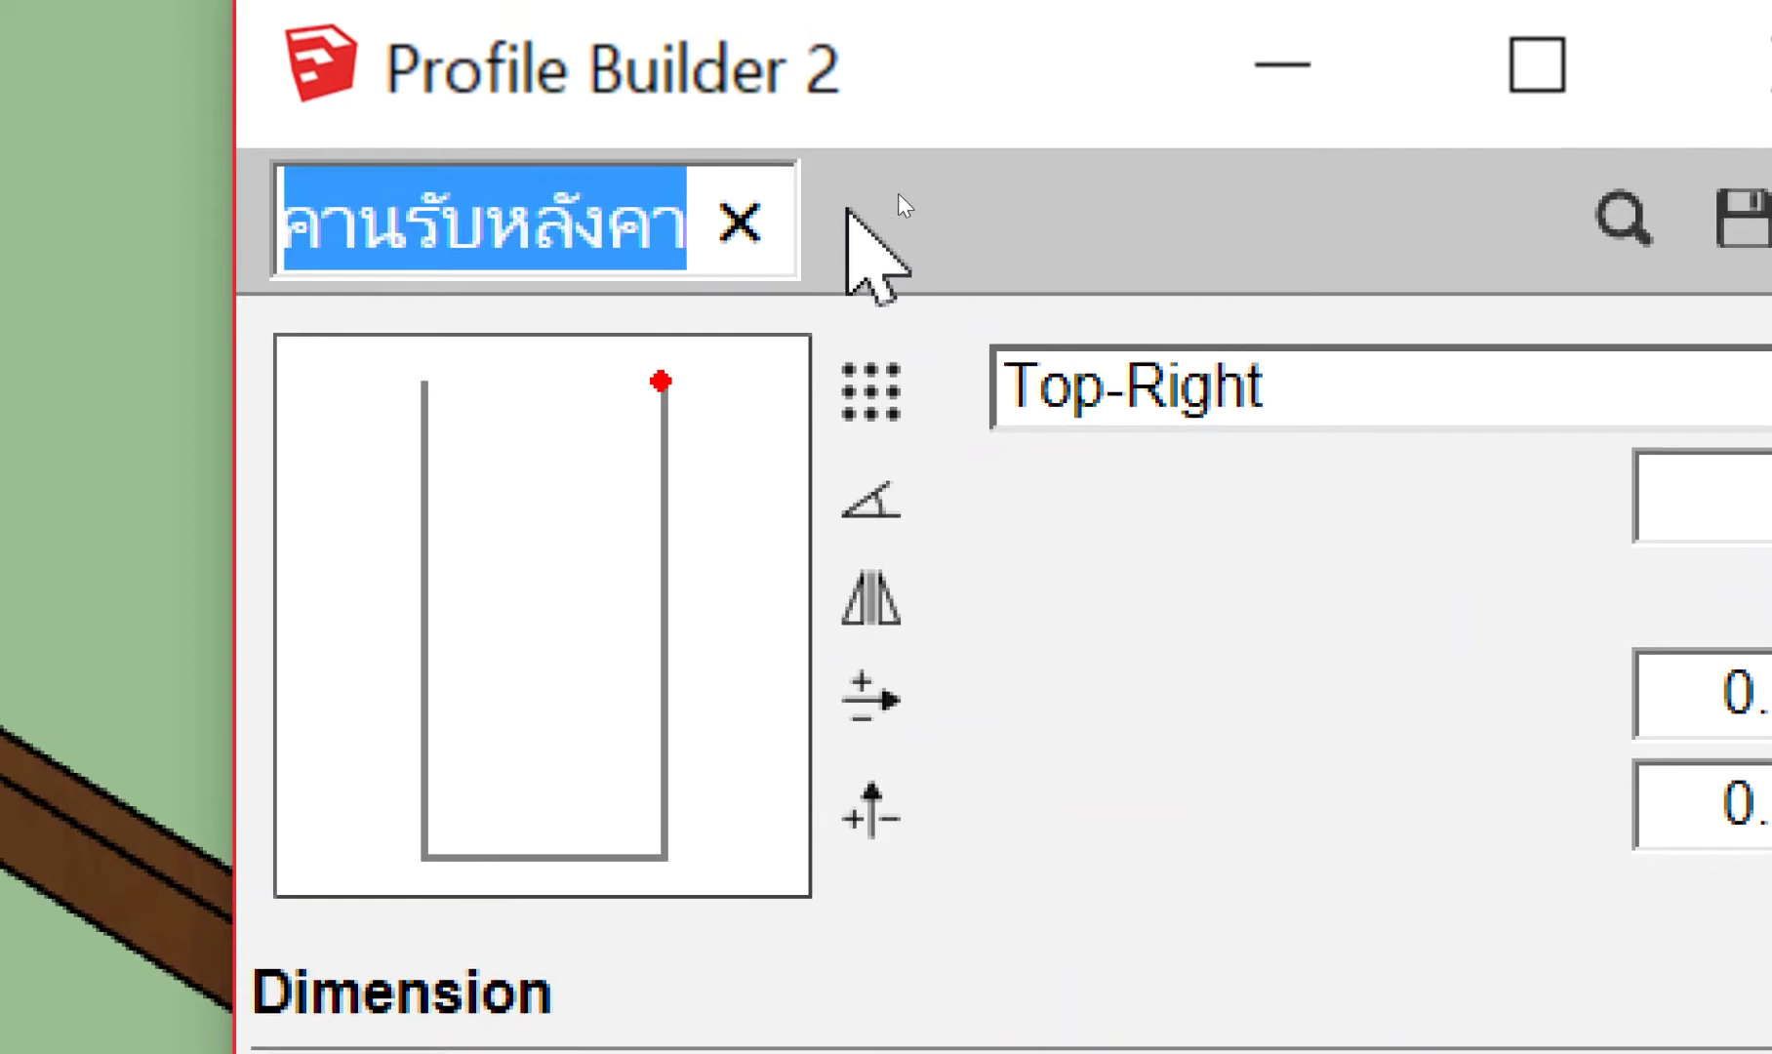
key(Return)
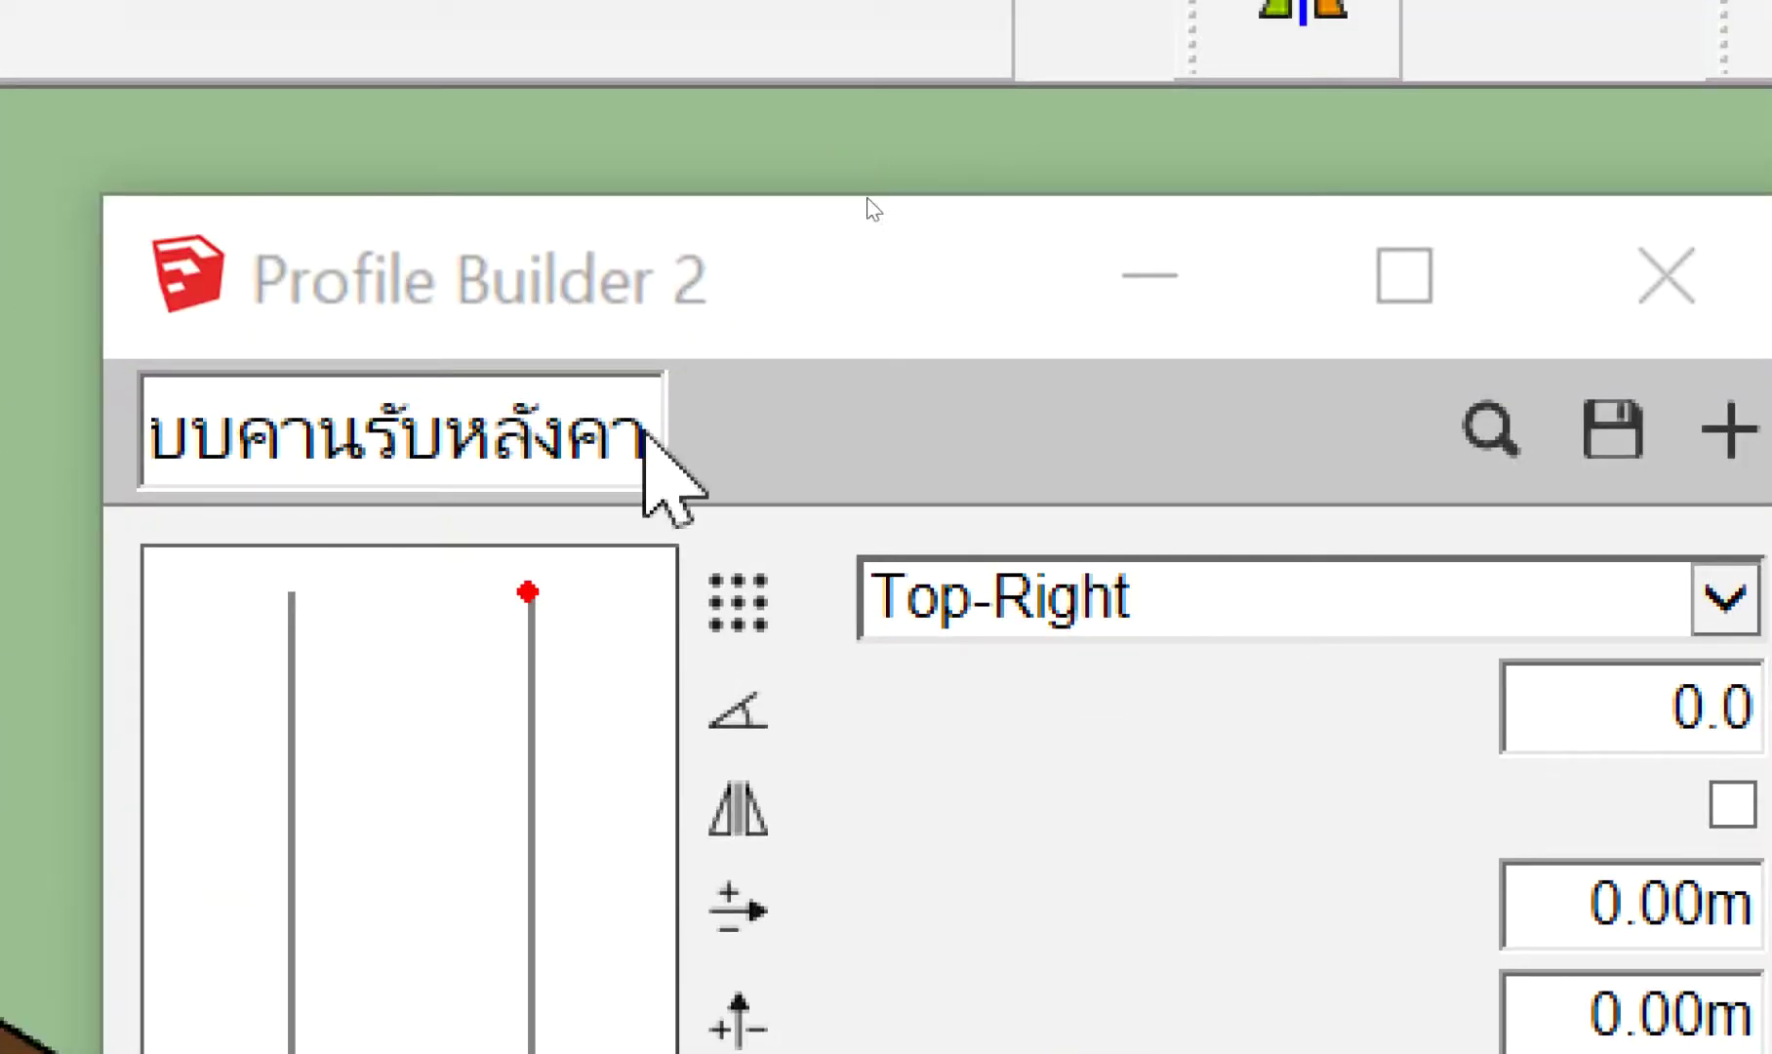
drag(495, 463, 222, 488)
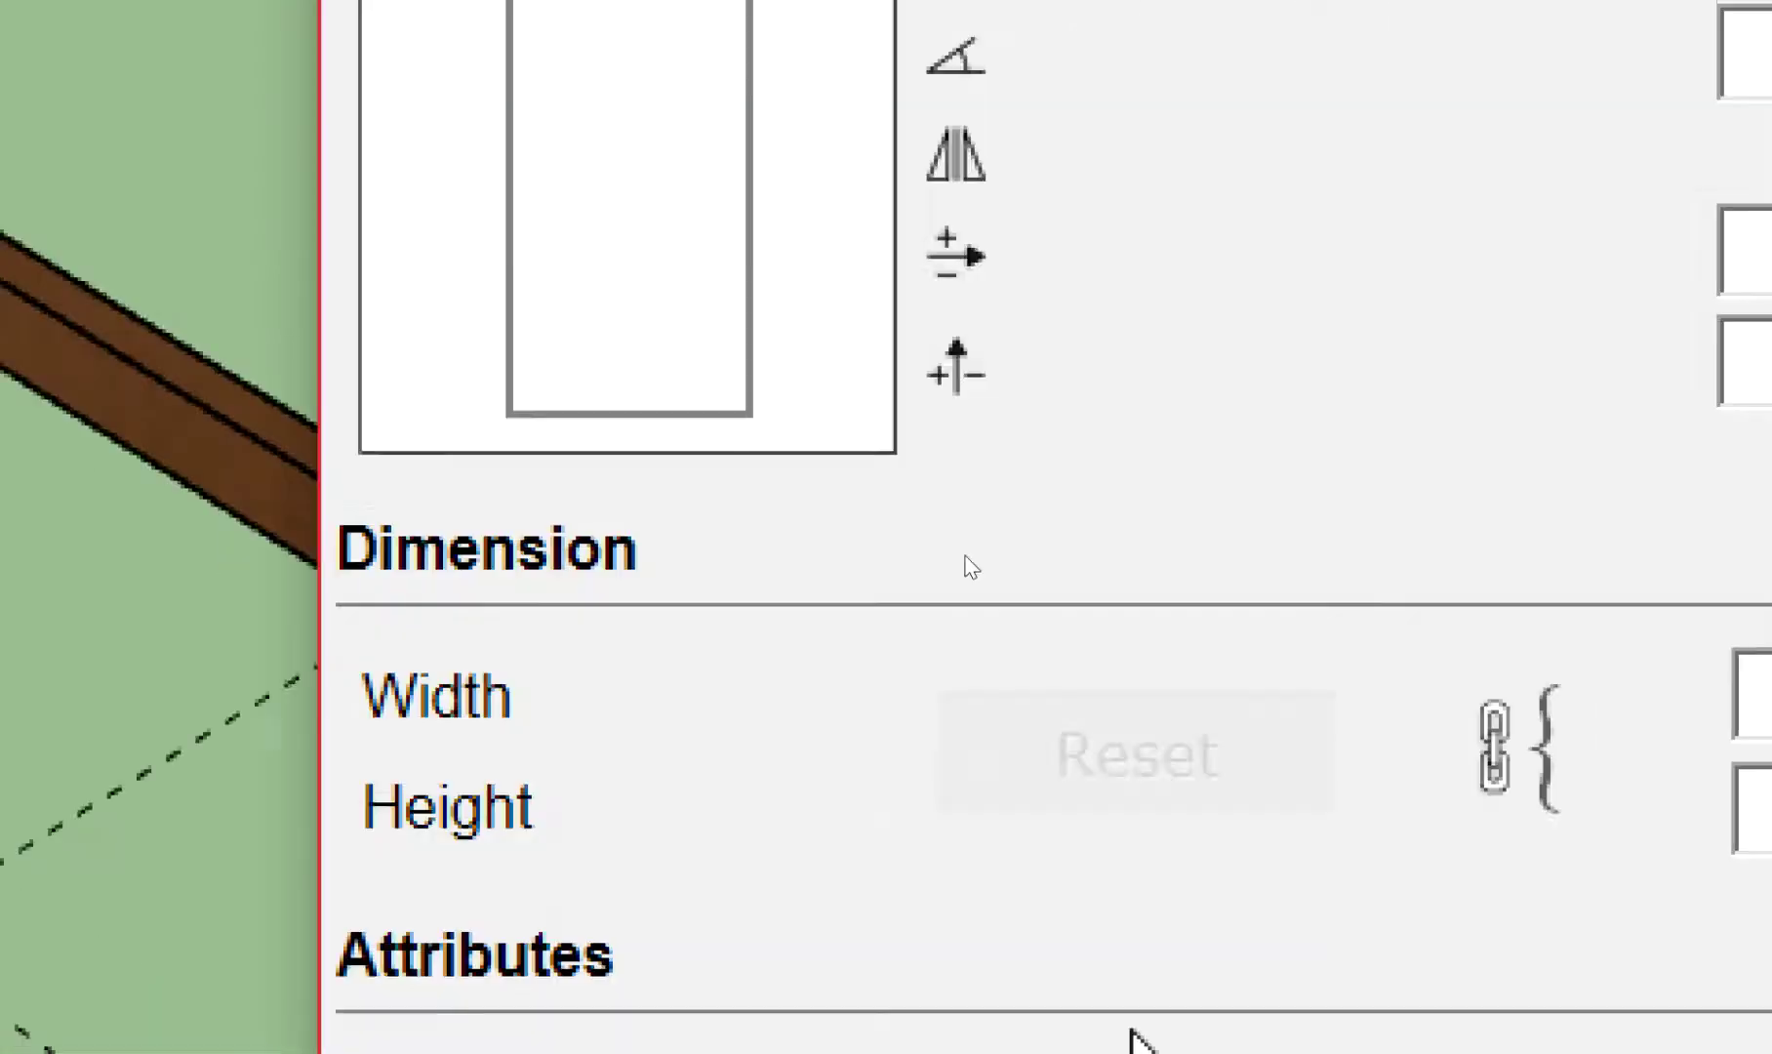
click(1147, 132)
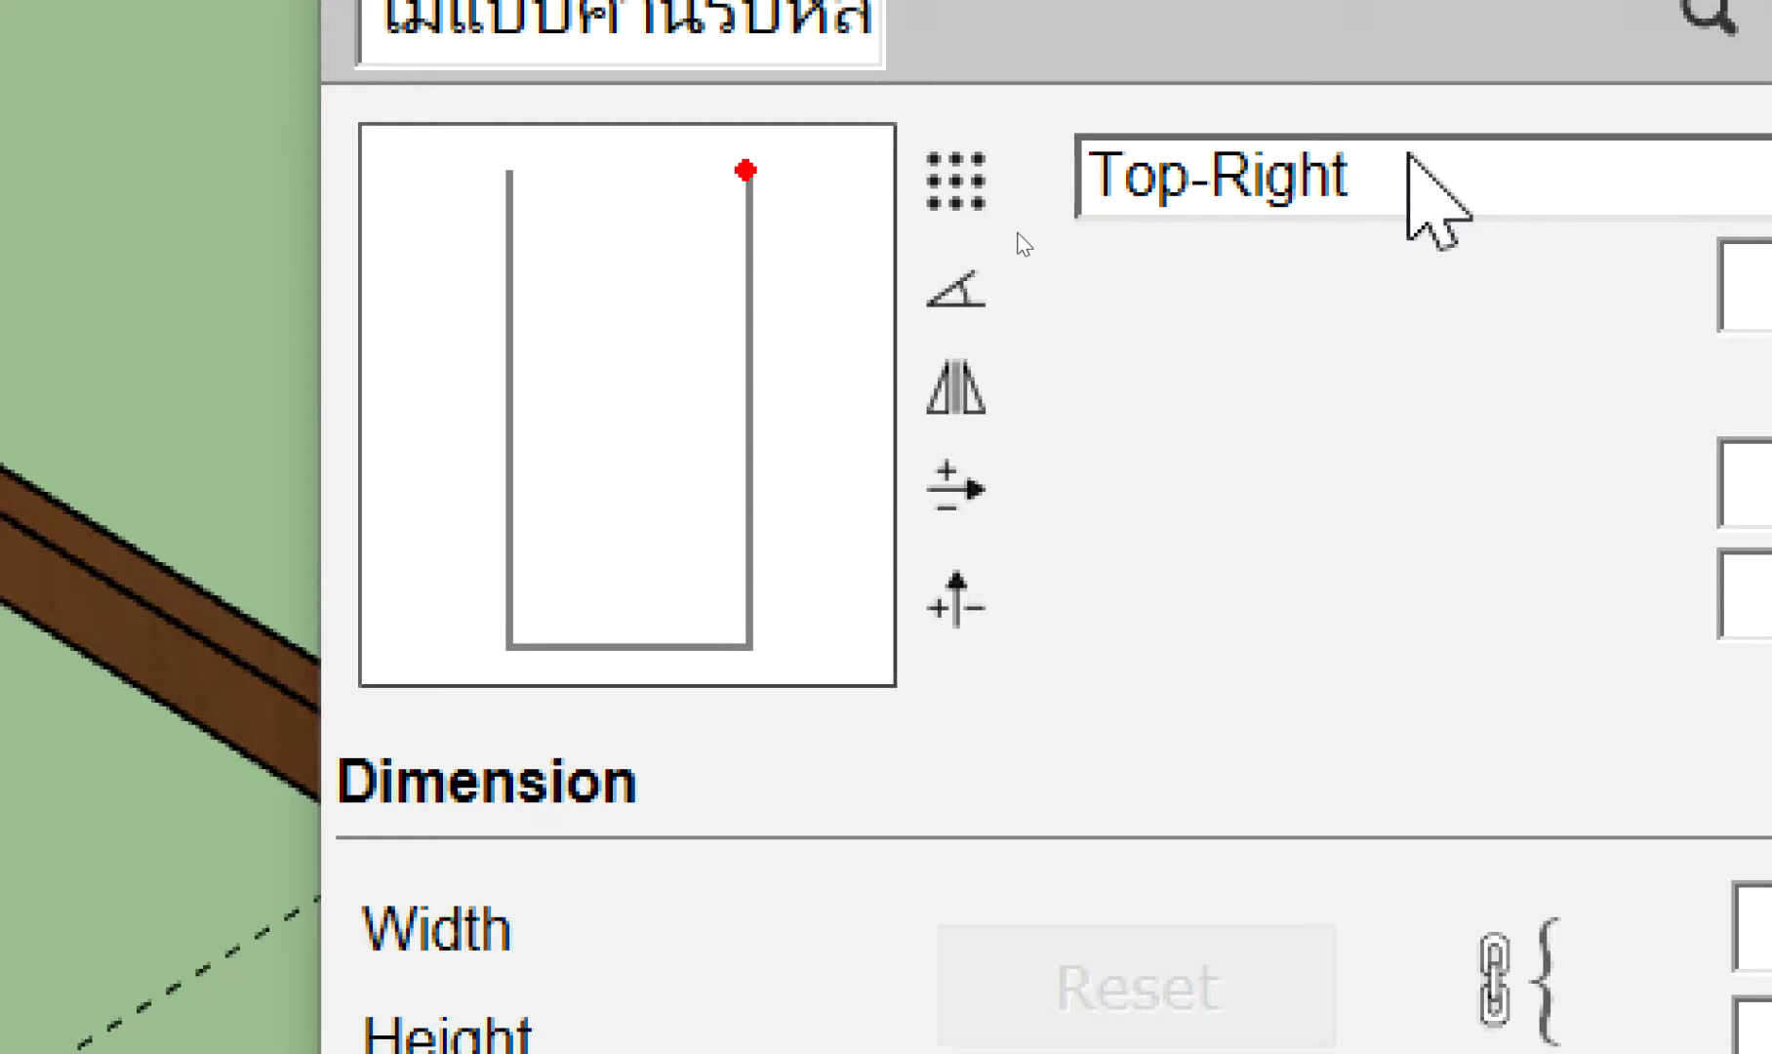
click(1408, 156)
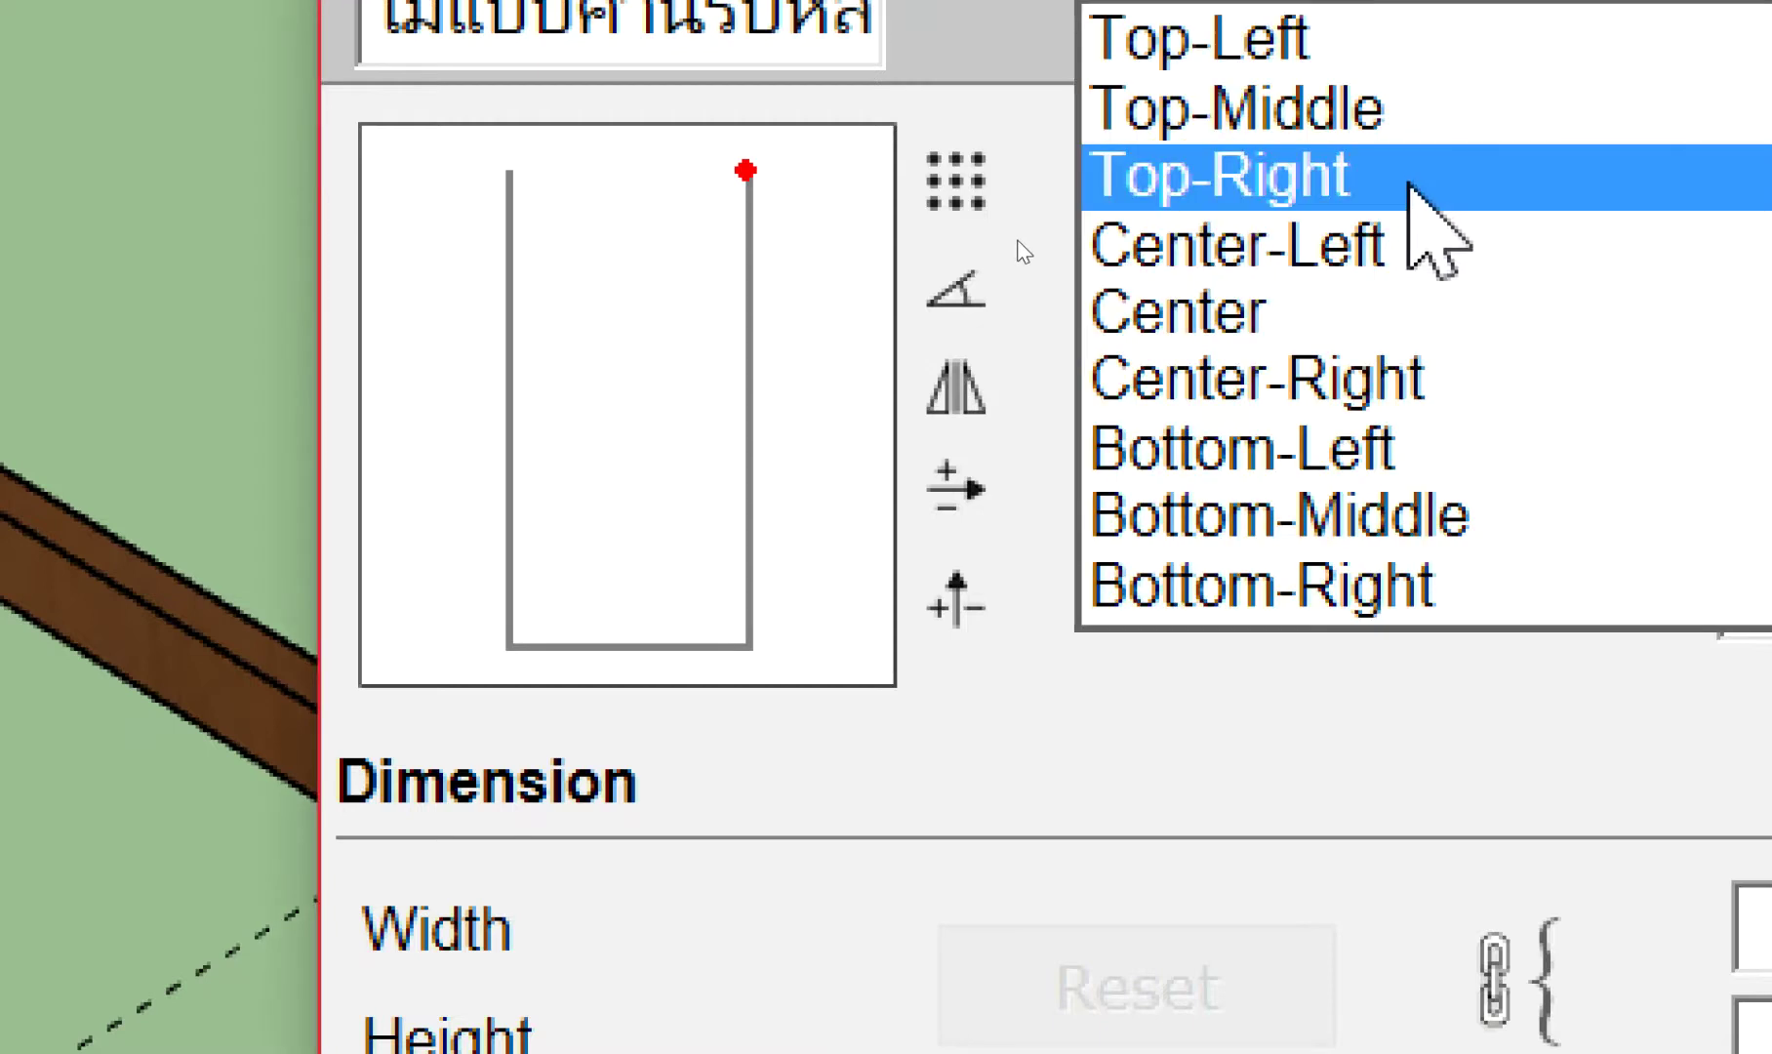
click(1408, 184)
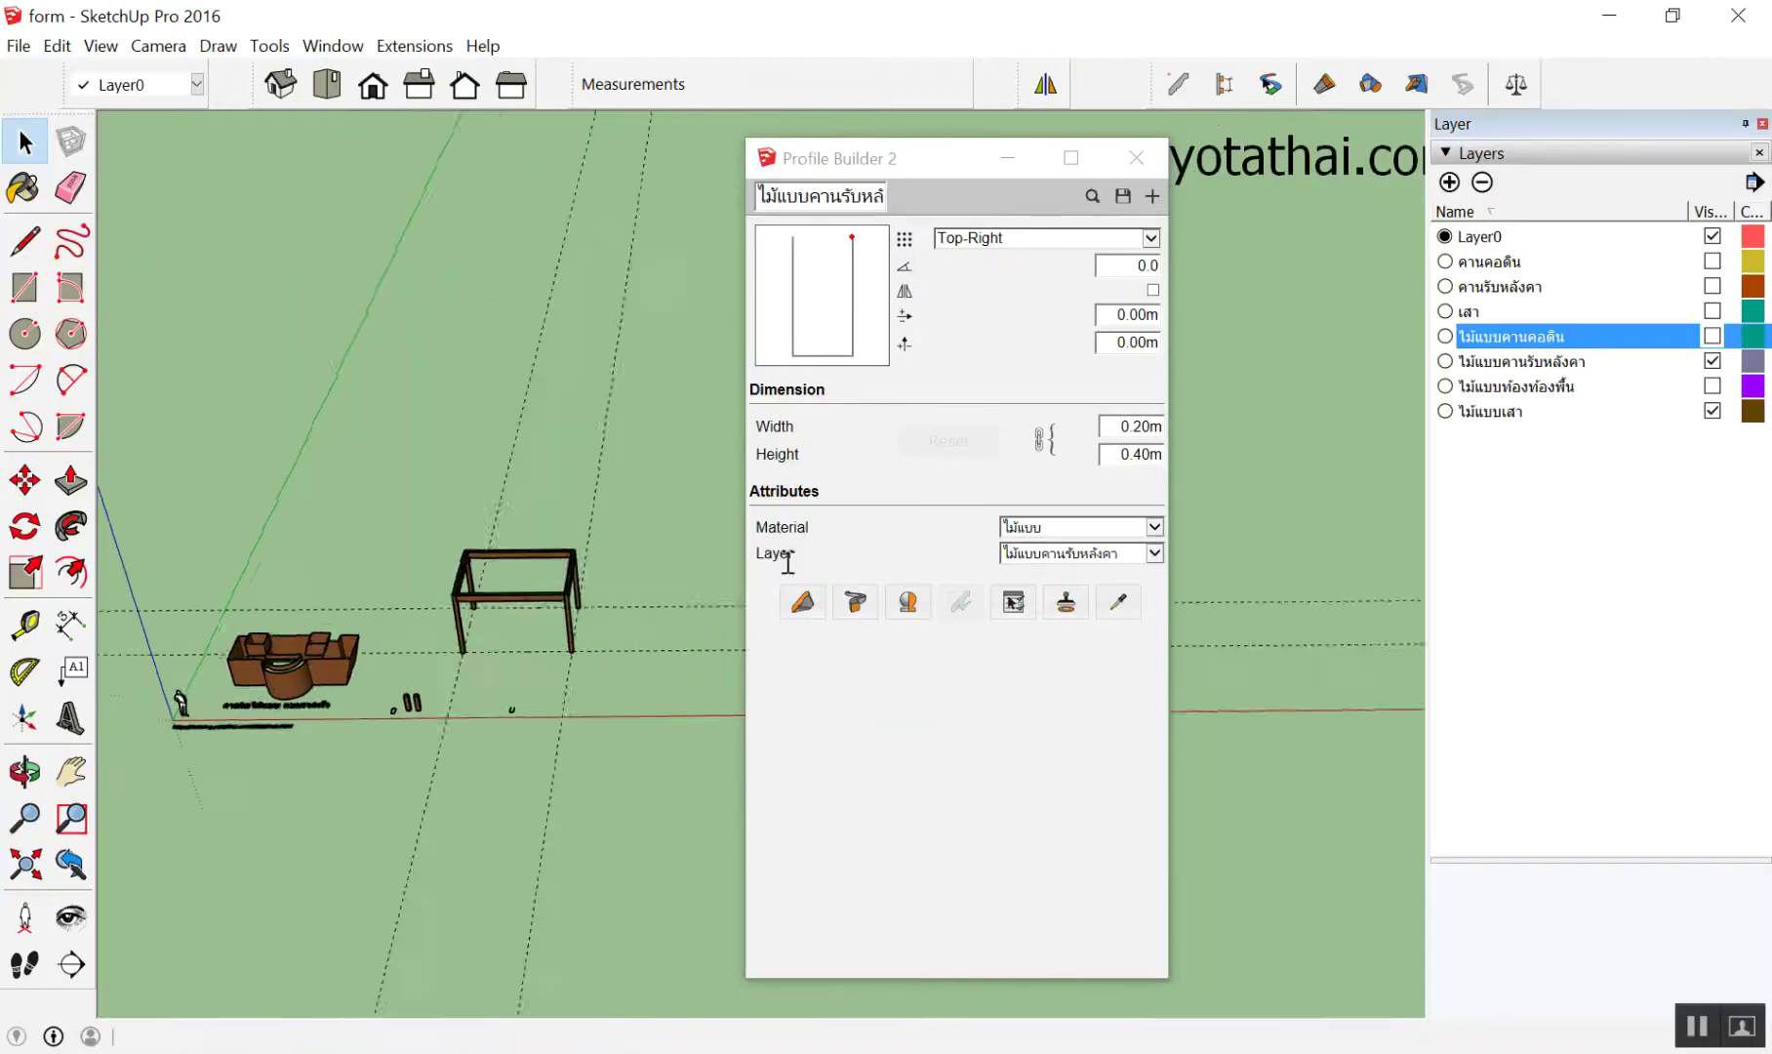
Orbit and zoom to the empty ground beside the wooden frame
scroll(428, 526, up, 3)
middle_drag(427, 526, 652, 586)
scroll(697, 697, up, 3)
scroll(524, 641, up, 2)
scroll(524, 634, up, 3)
scroll(515, 716, up, 2)
mouse_move(423, 605)
middle_down()
mouse_move(670, 449)
mouse_move(583, 700)
mouse_move(498, 351)
middle_up()
scroll(349, 423, up, 2)
scroll(653, 297, up, 2)
Cancel a started member and draw a plain guide line on the ground
click(818, 617)
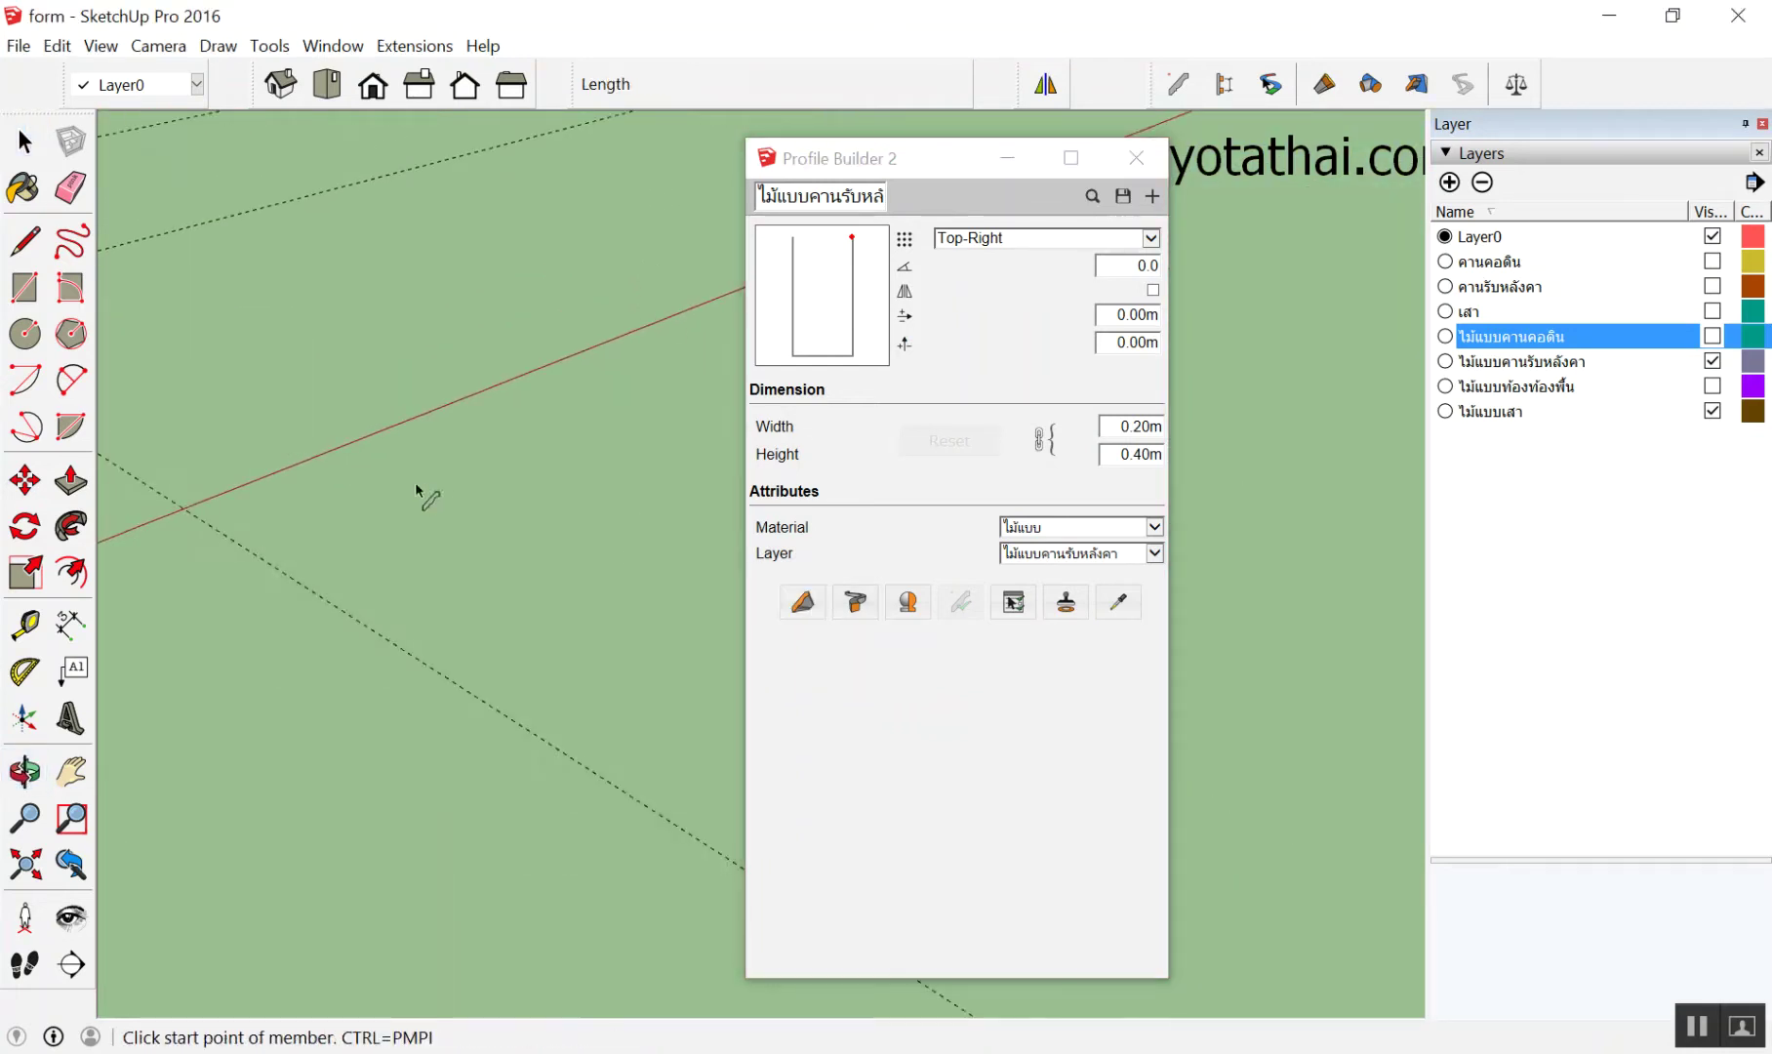
click(375, 438)
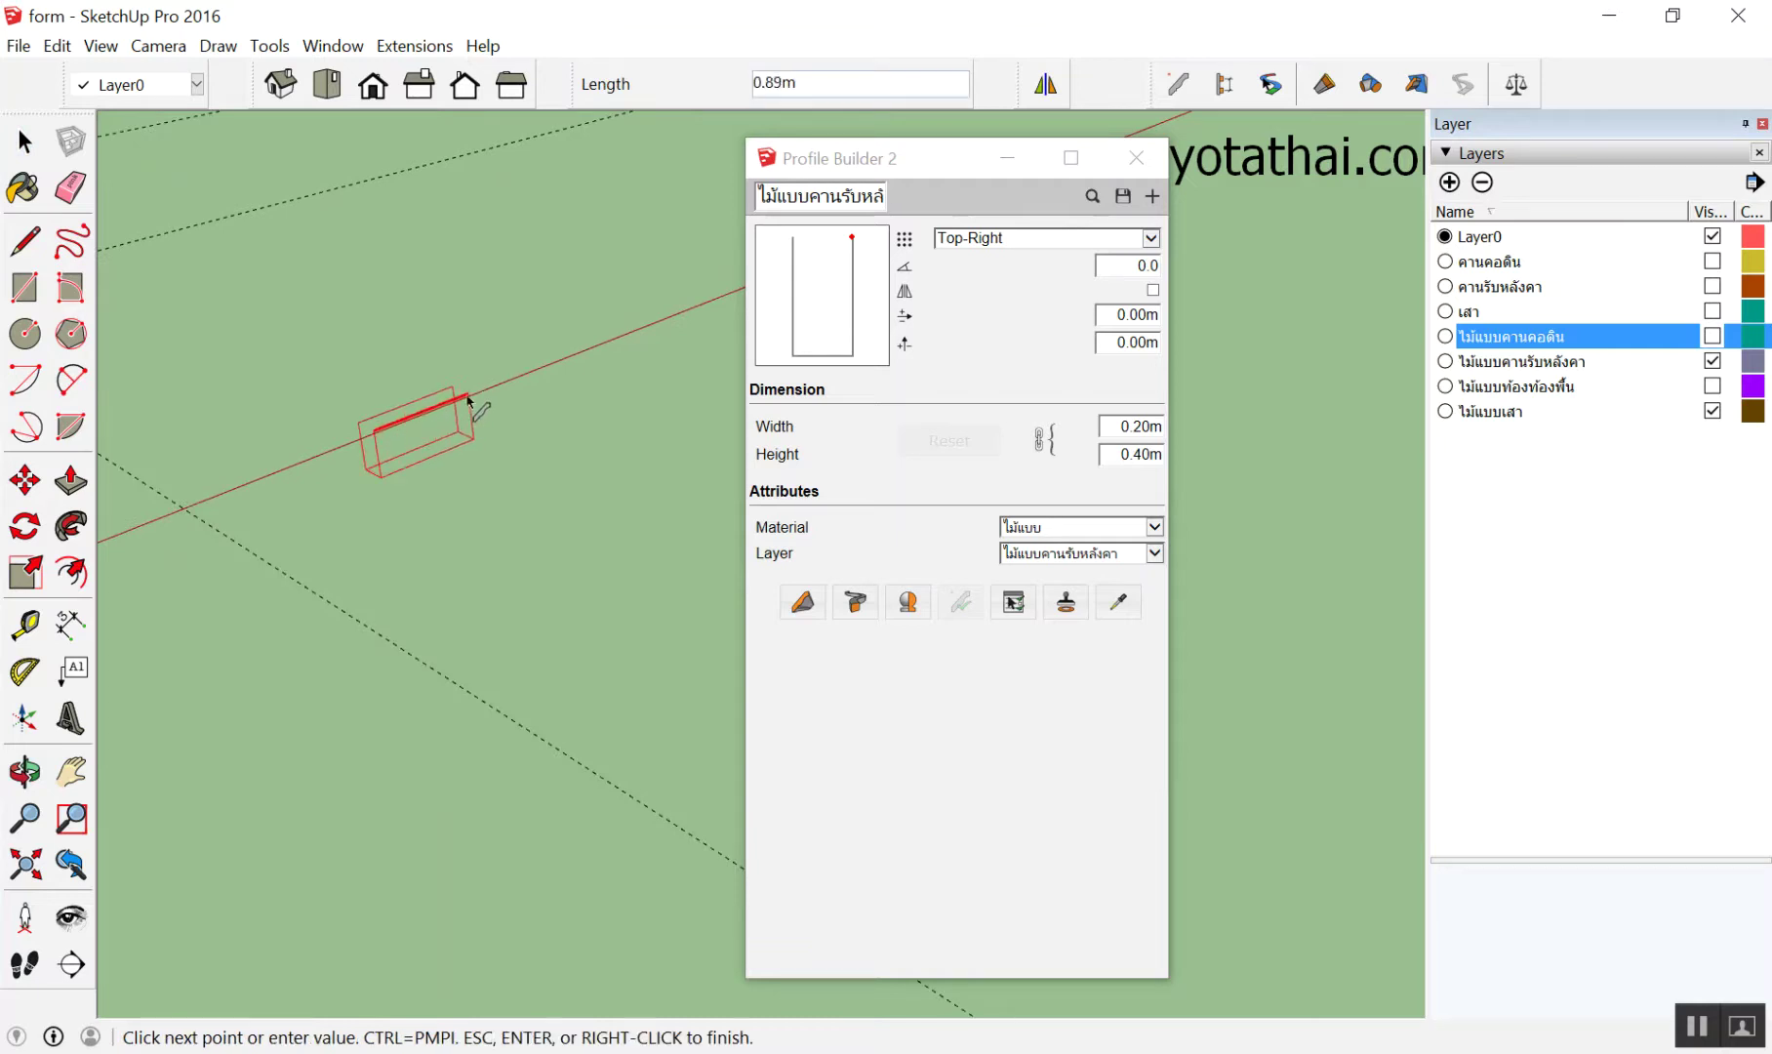
key(c)
key(l)
click(313, 369)
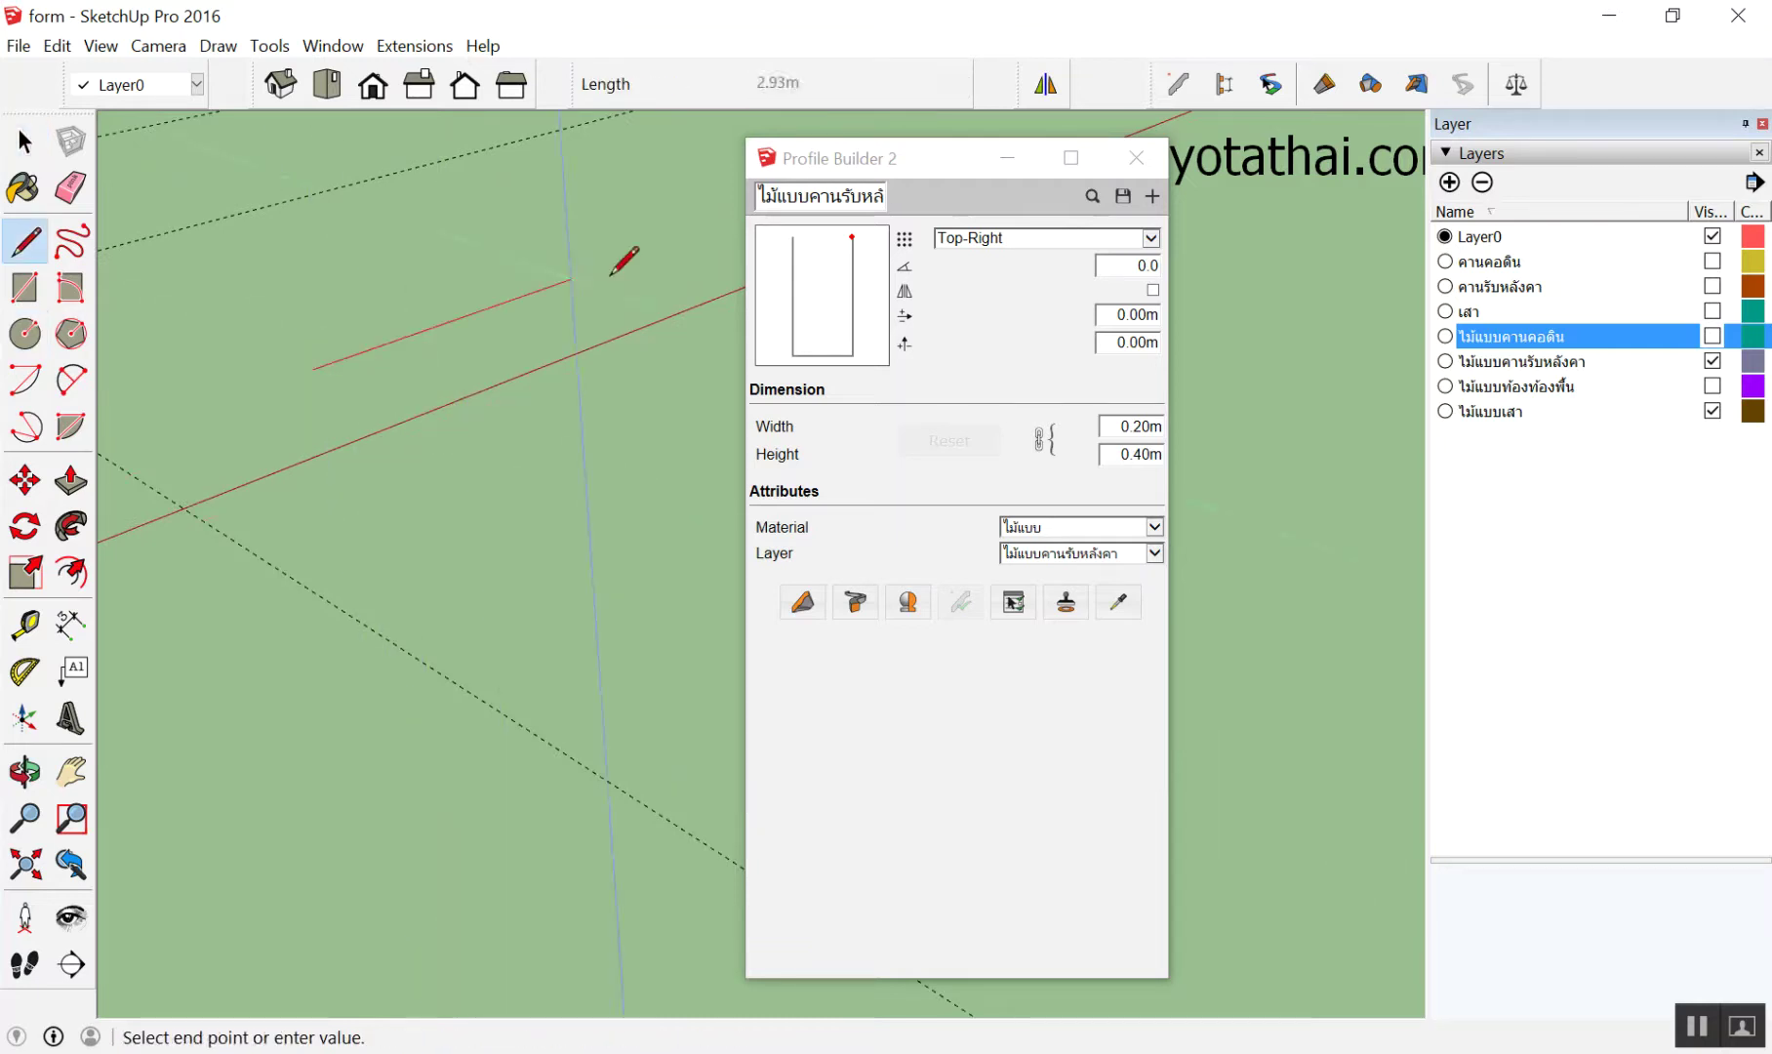
click(660, 247)
key(space)
Build a 0.20 m × 0.40 m U-shaped beam formwork member along the line
click(802, 601)
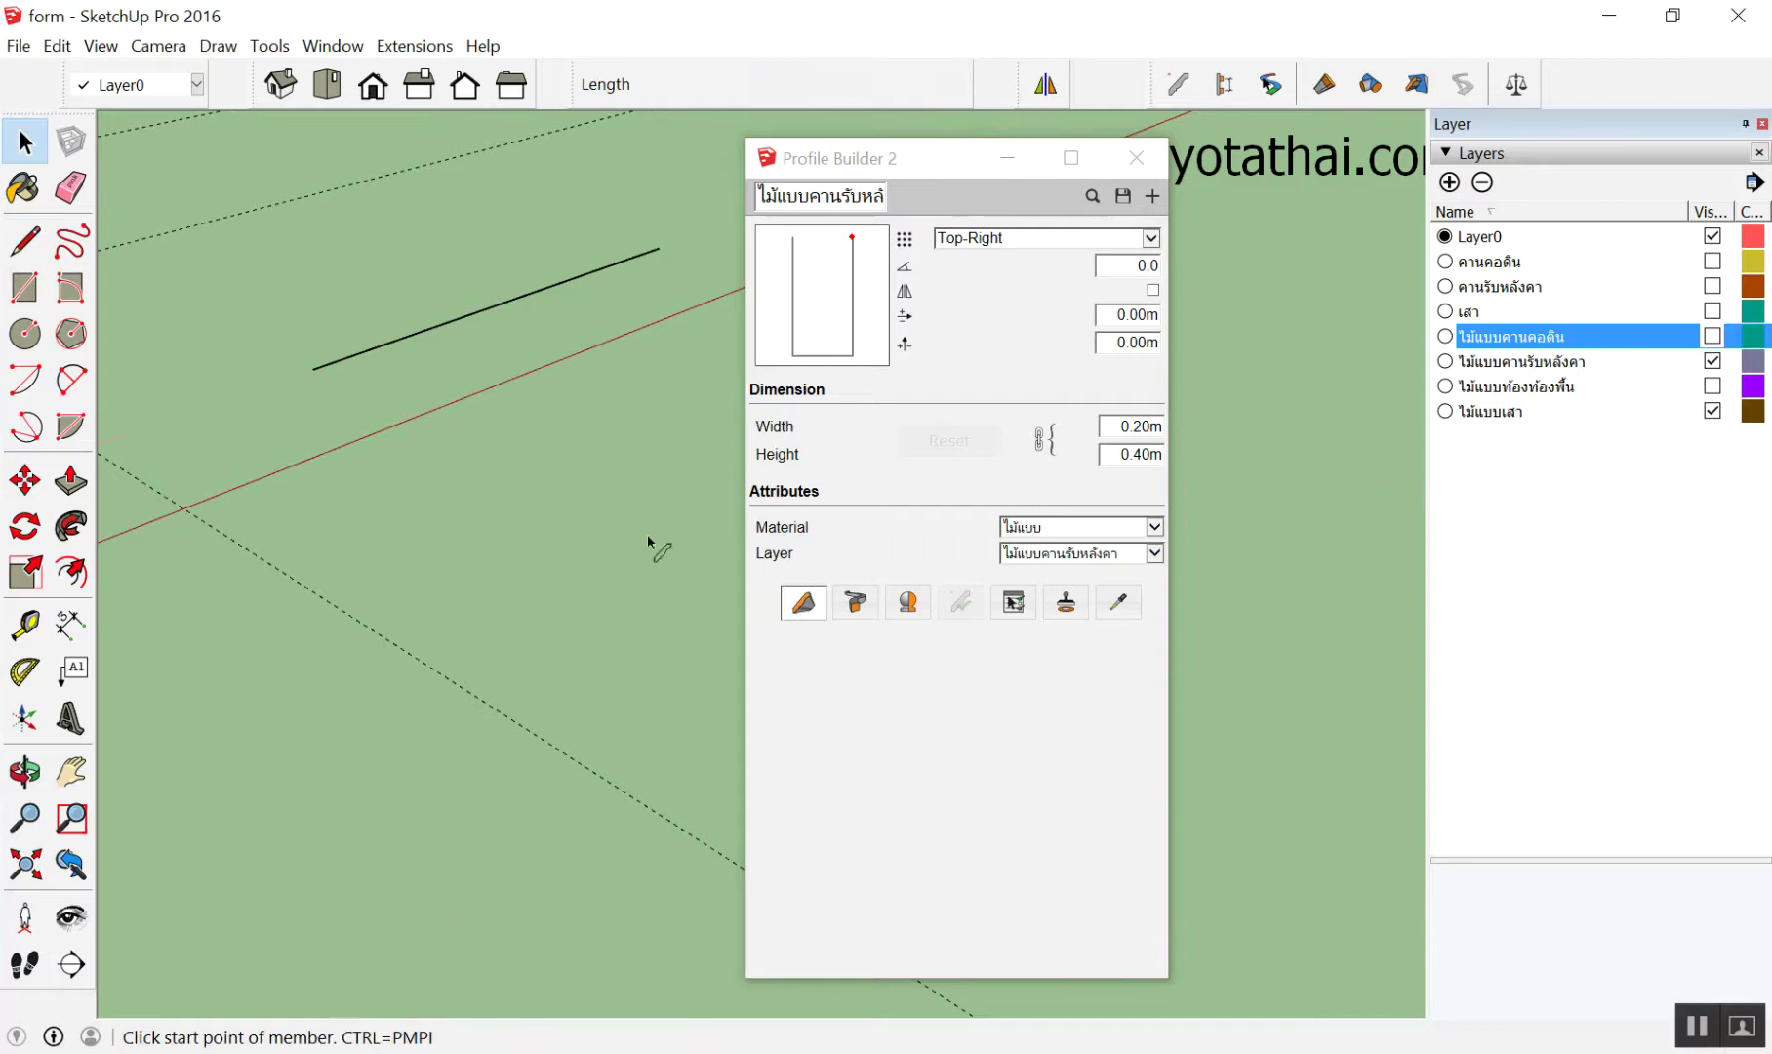
click(327, 365)
click(471, 316)
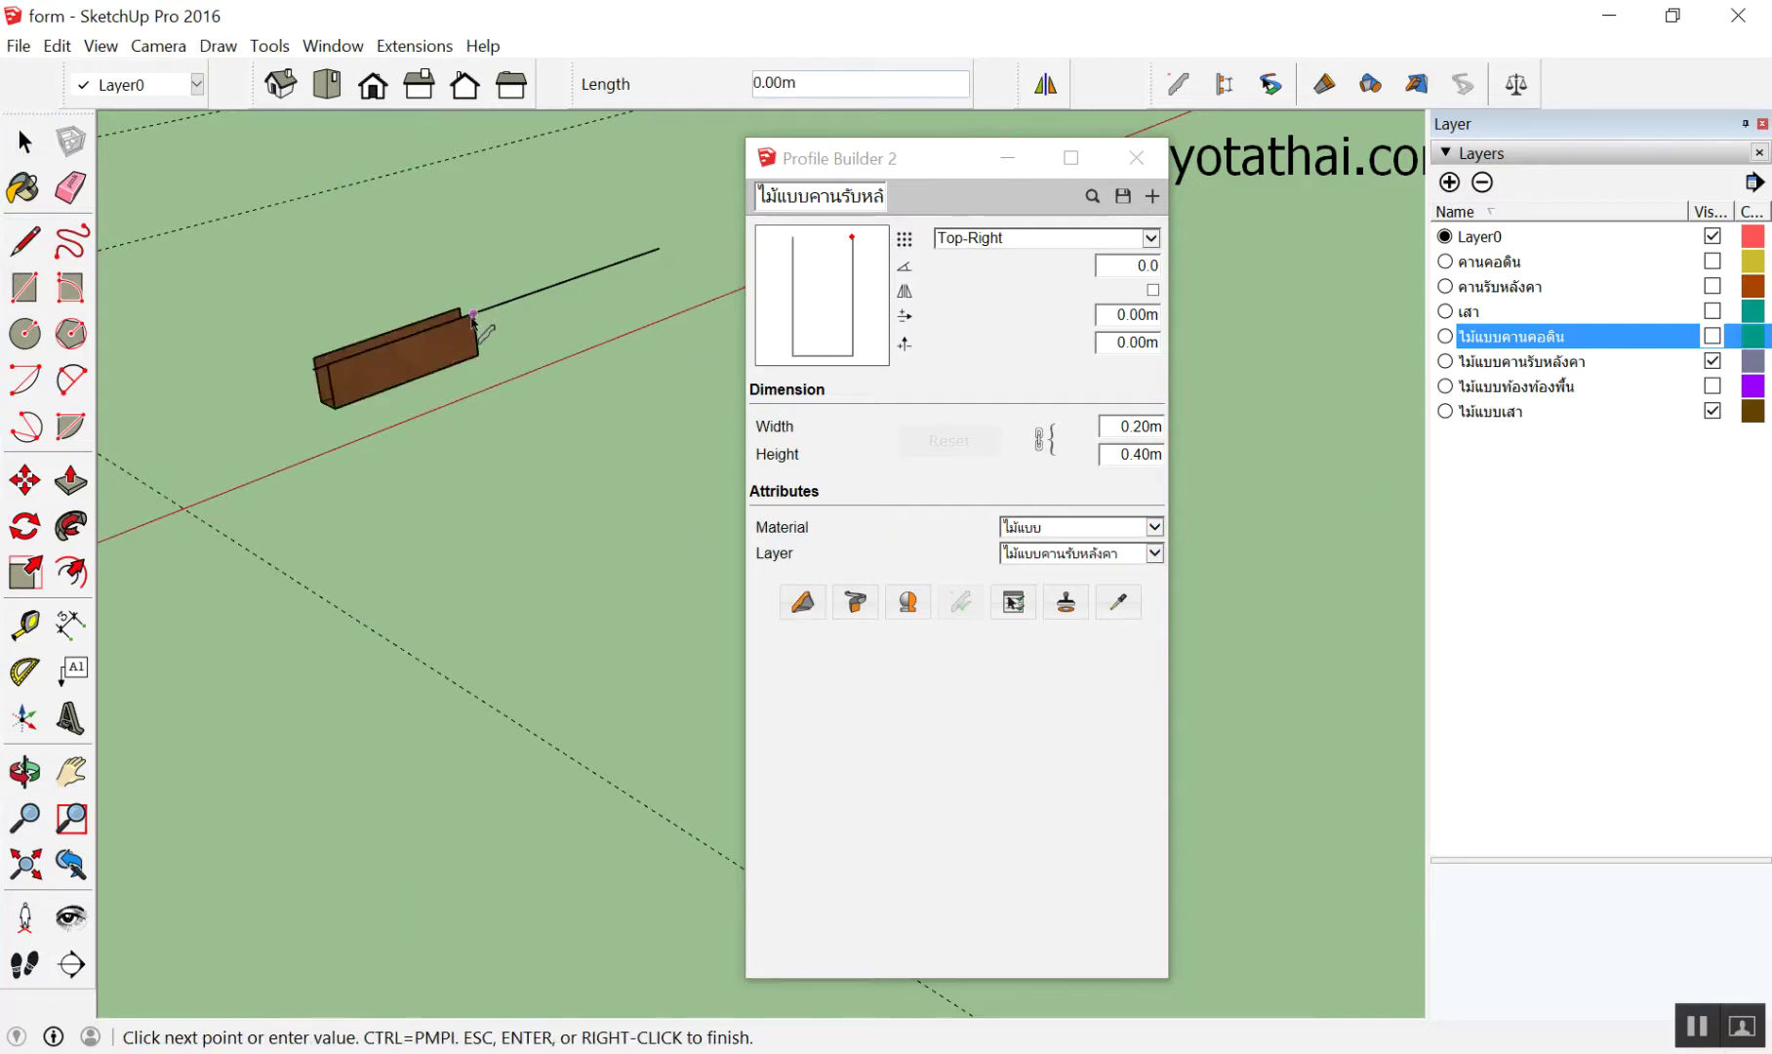
key(space)
Orbit and zoom around the new U-form to inspect it
mouse_move(473, 325)
middle_down()
mouse_move(316, 436)
mouse_move(530, 288)
middle_up()
scroll(320, 445, up, 2)
scroll(326, 420, up, 3)
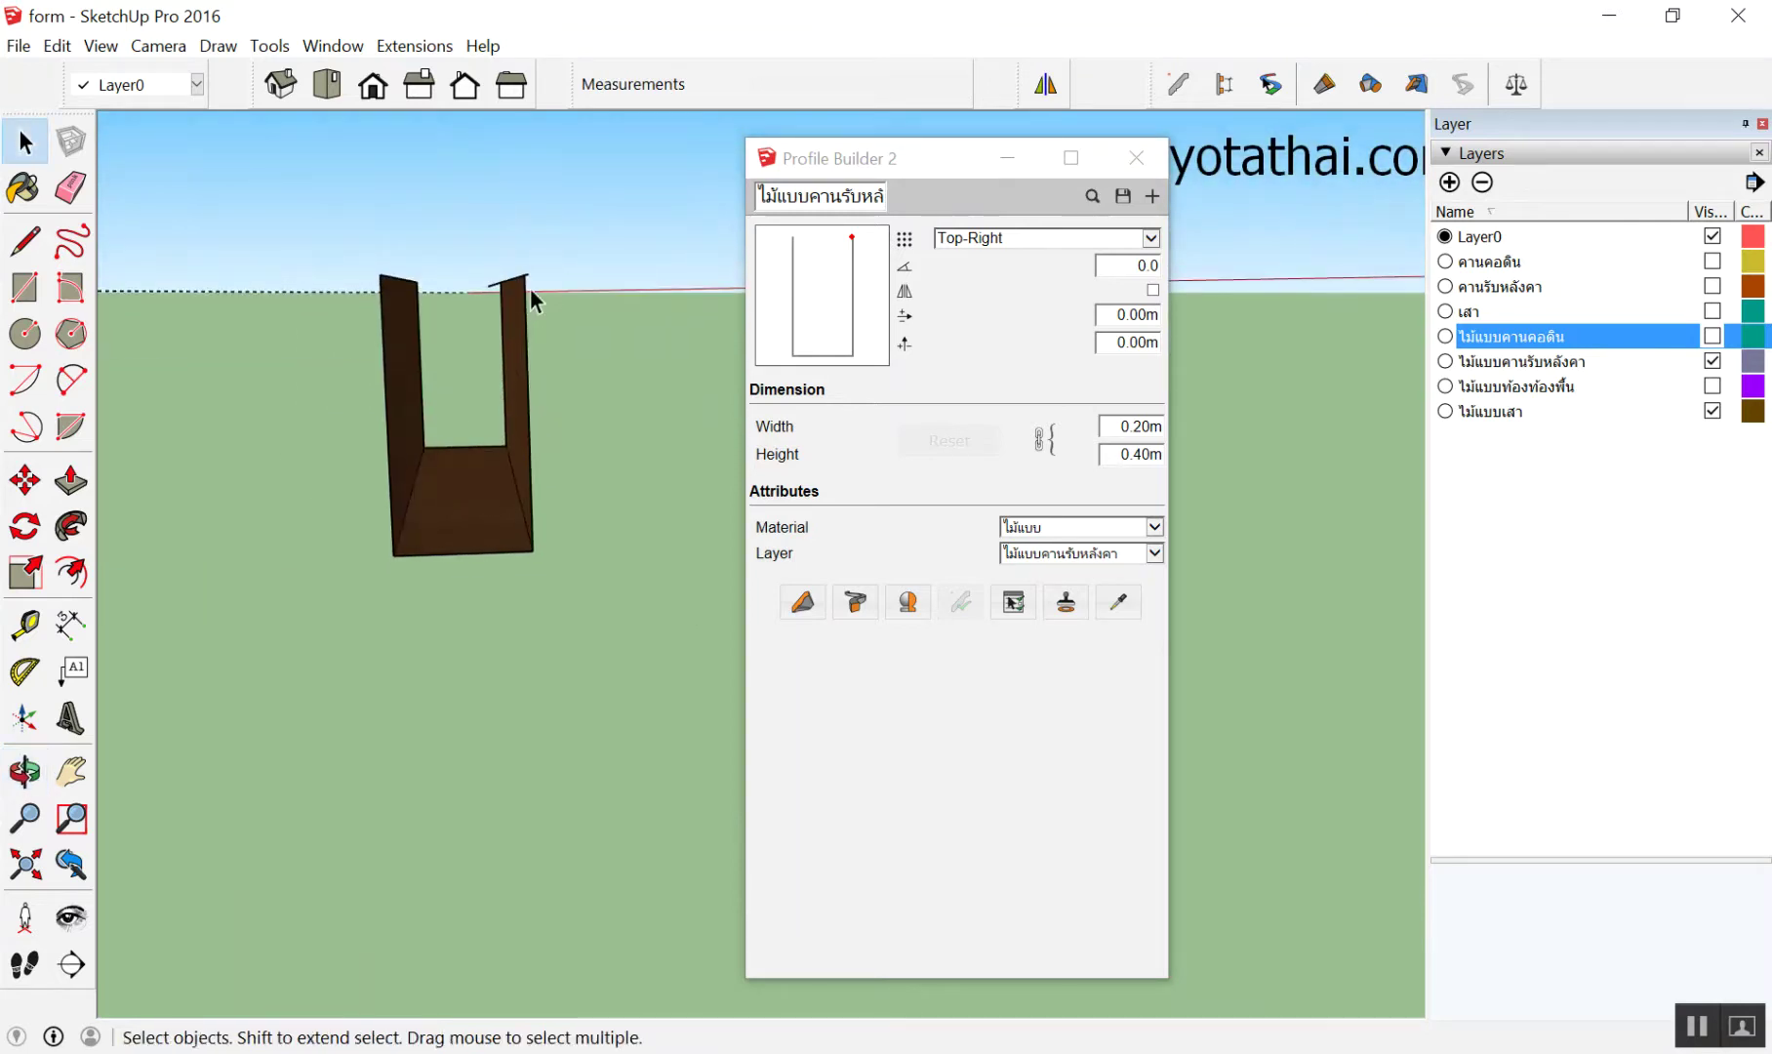
scroll(490, 446, up, 2)
scroll(466, 477, up, 2)
scroll(633, 304, down, 3)
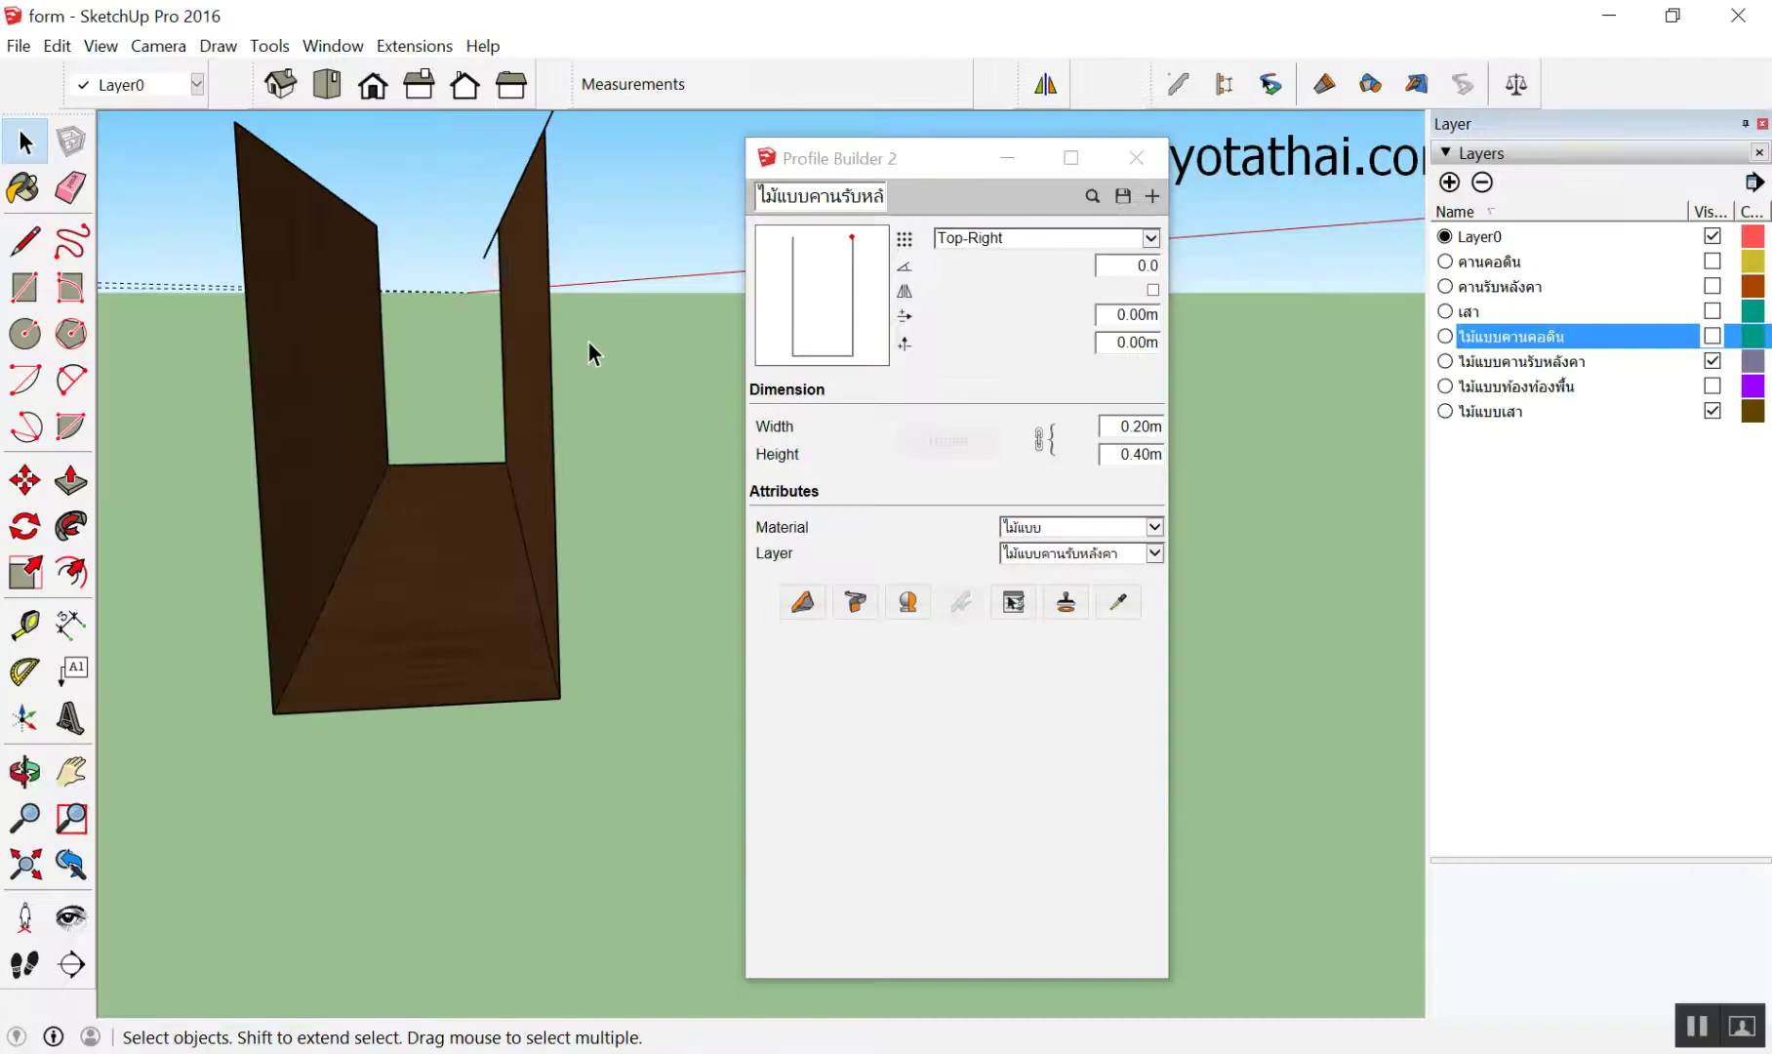
mouse_move(593, 344)
middle_down()
mouse_move(526, 454)
mouse_move(615, 322)
mouse_move(543, 359)
middle_up()
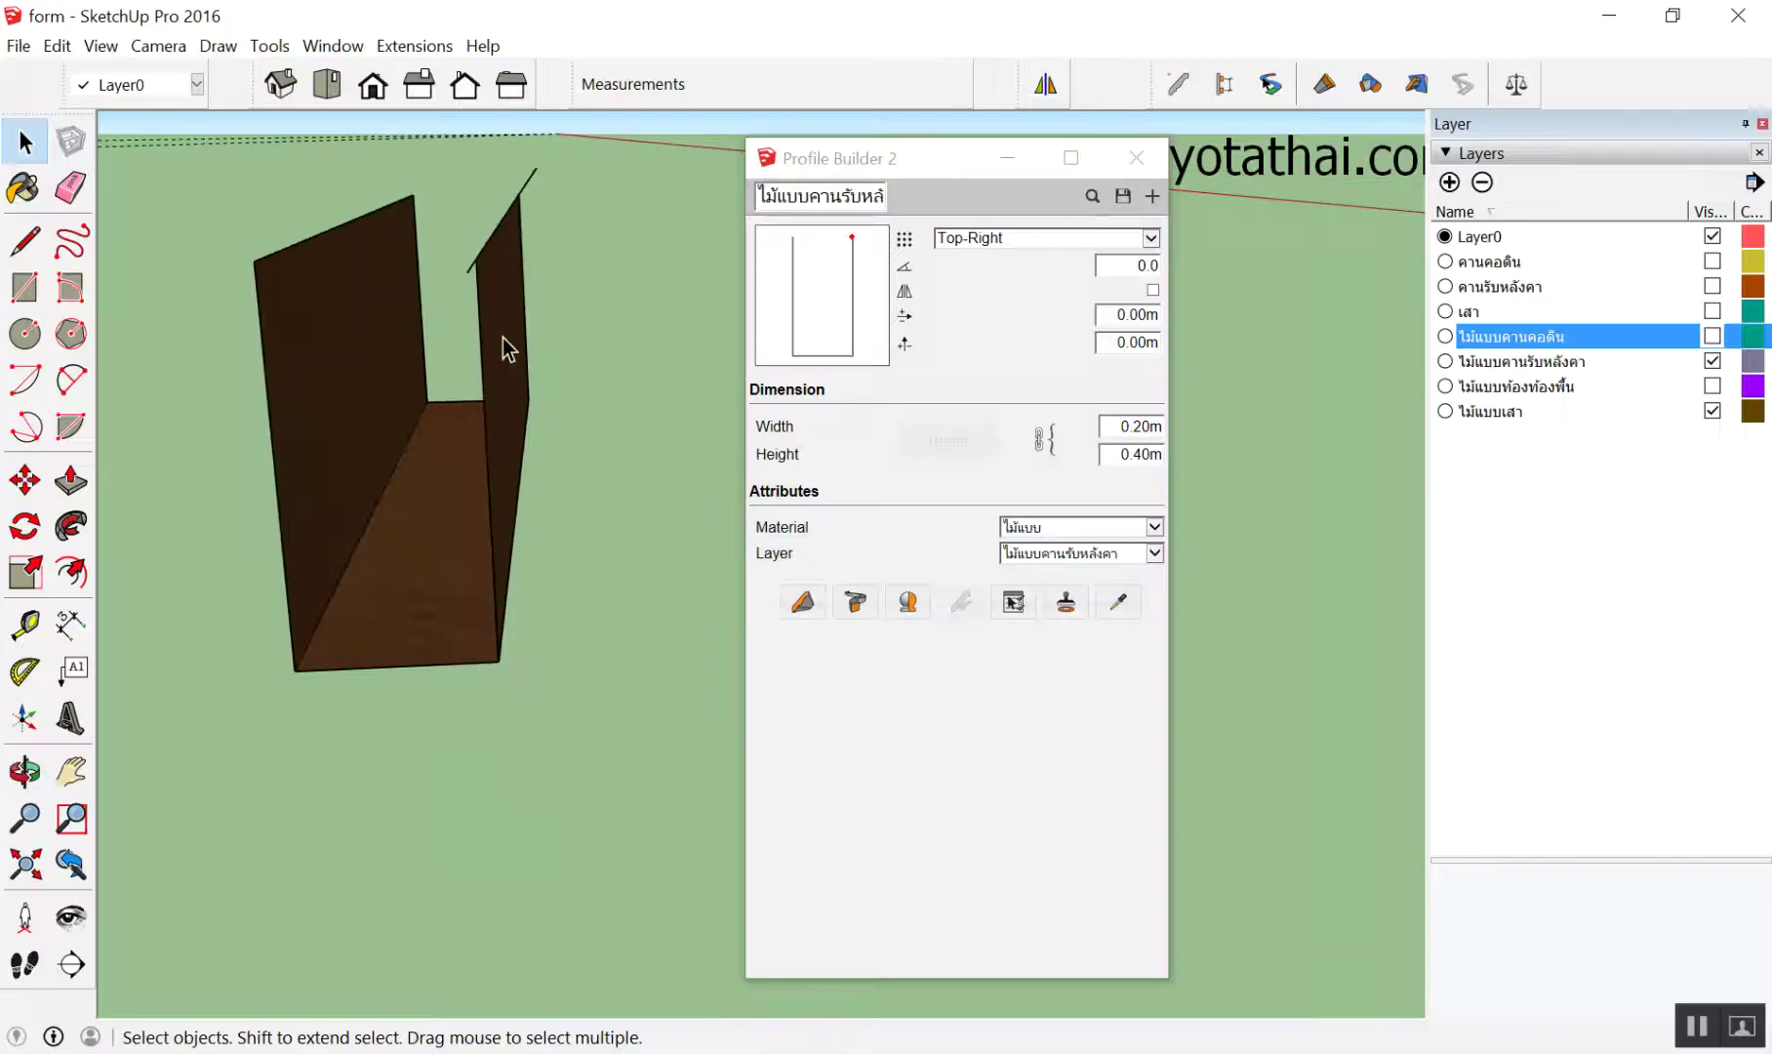
mouse_move(503, 349)
middle_down()
mouse_move(507, 269)
mouse_move(354, 438)
middle_up()
scroll(354, 437, down, 3)
scroll(527, 405, down, 2)
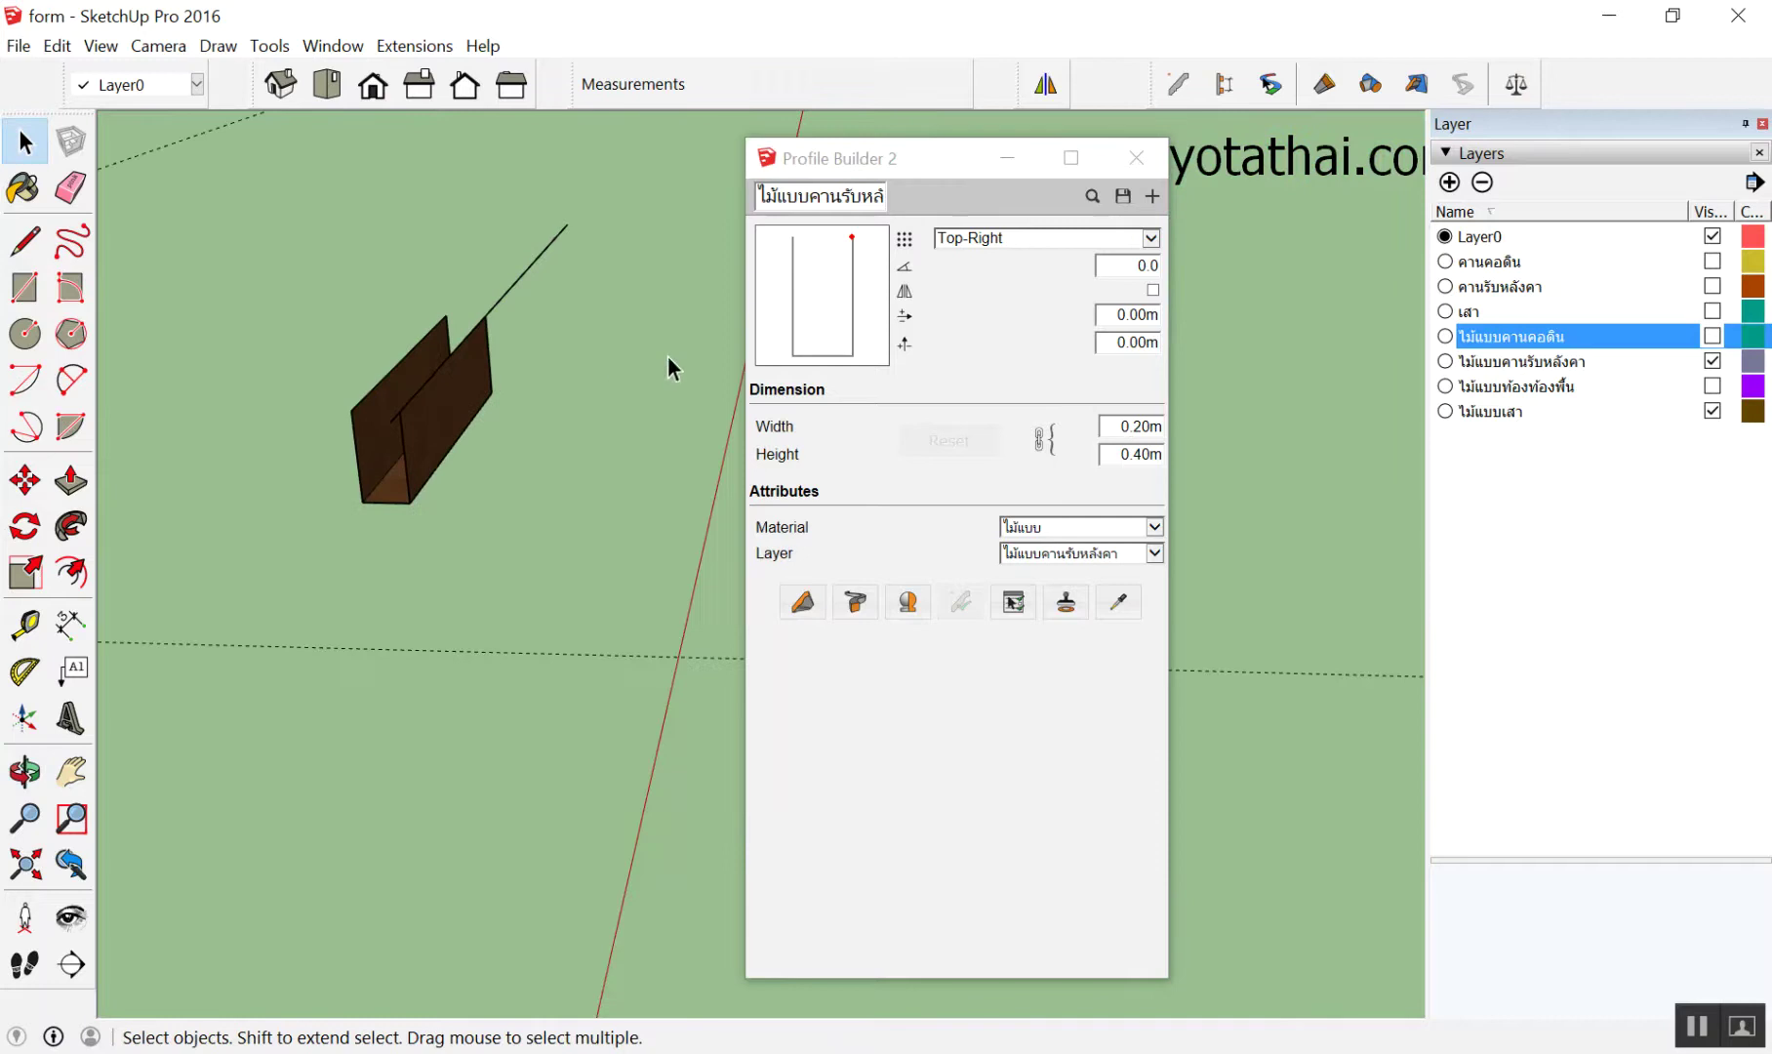
middle_drag(727, 454, 368, 526)
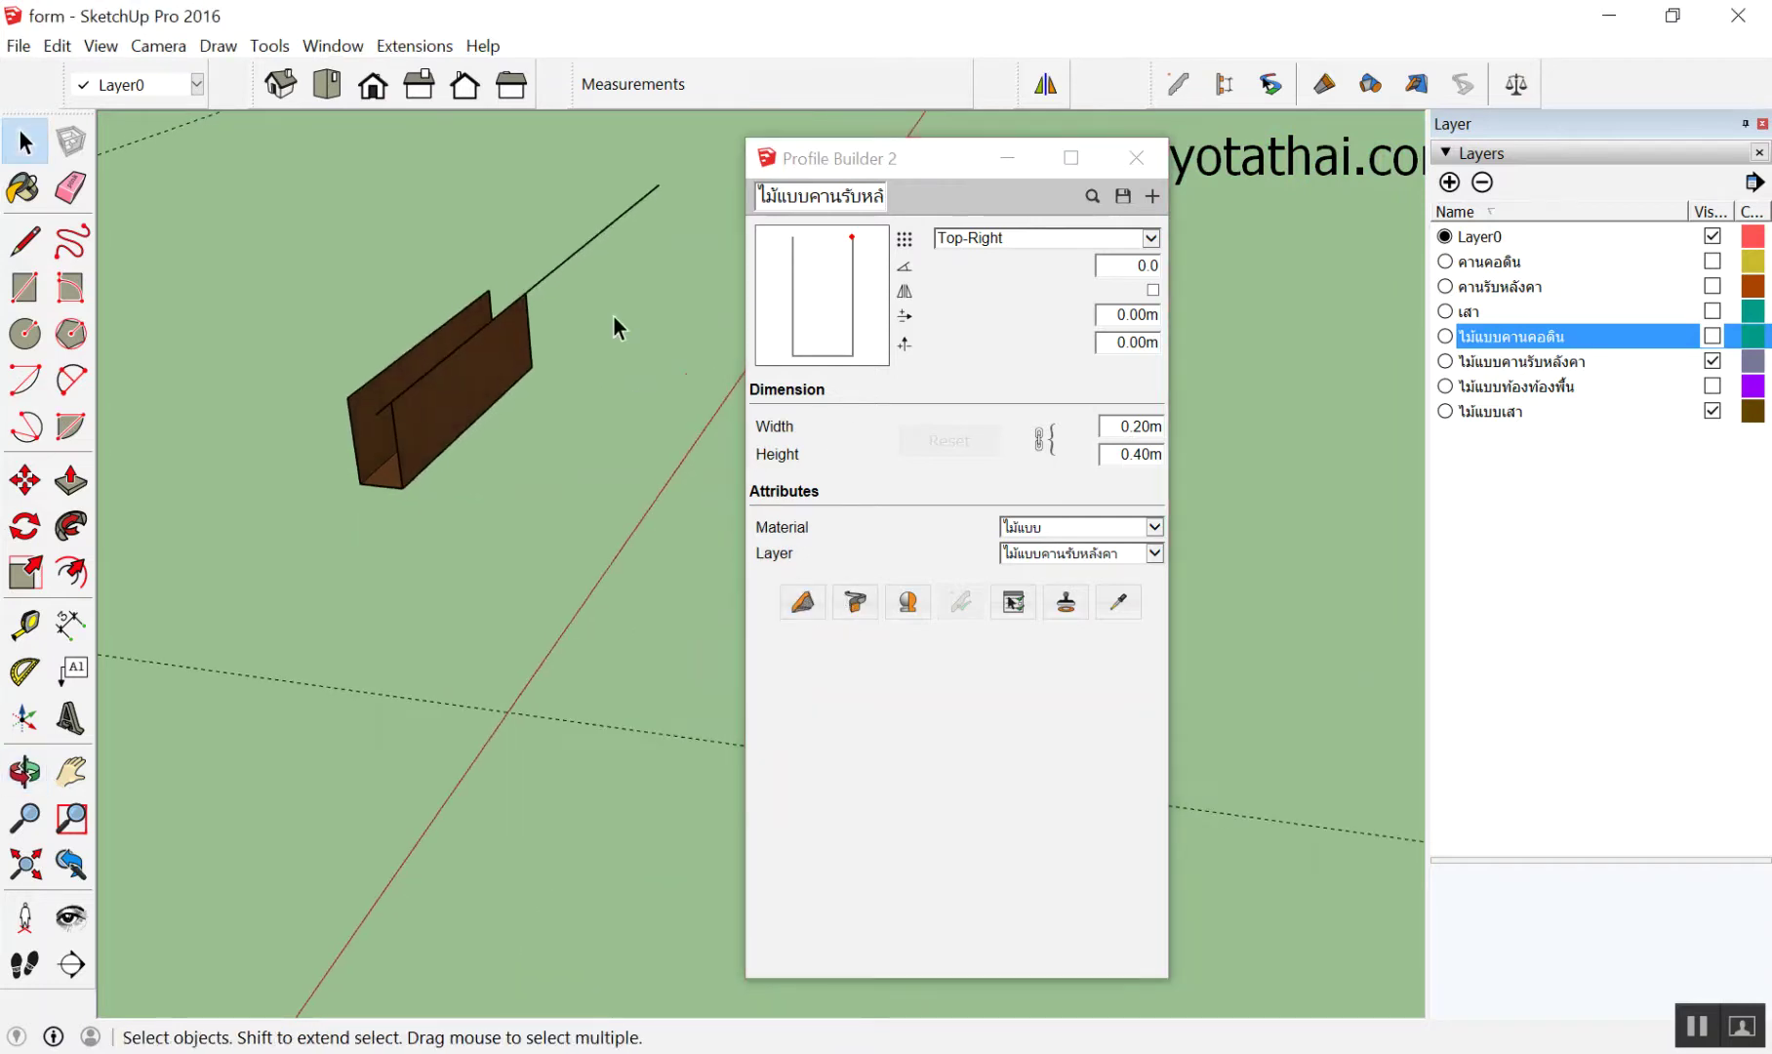
Build a second member along the line from its endpoint
click(800, 613)
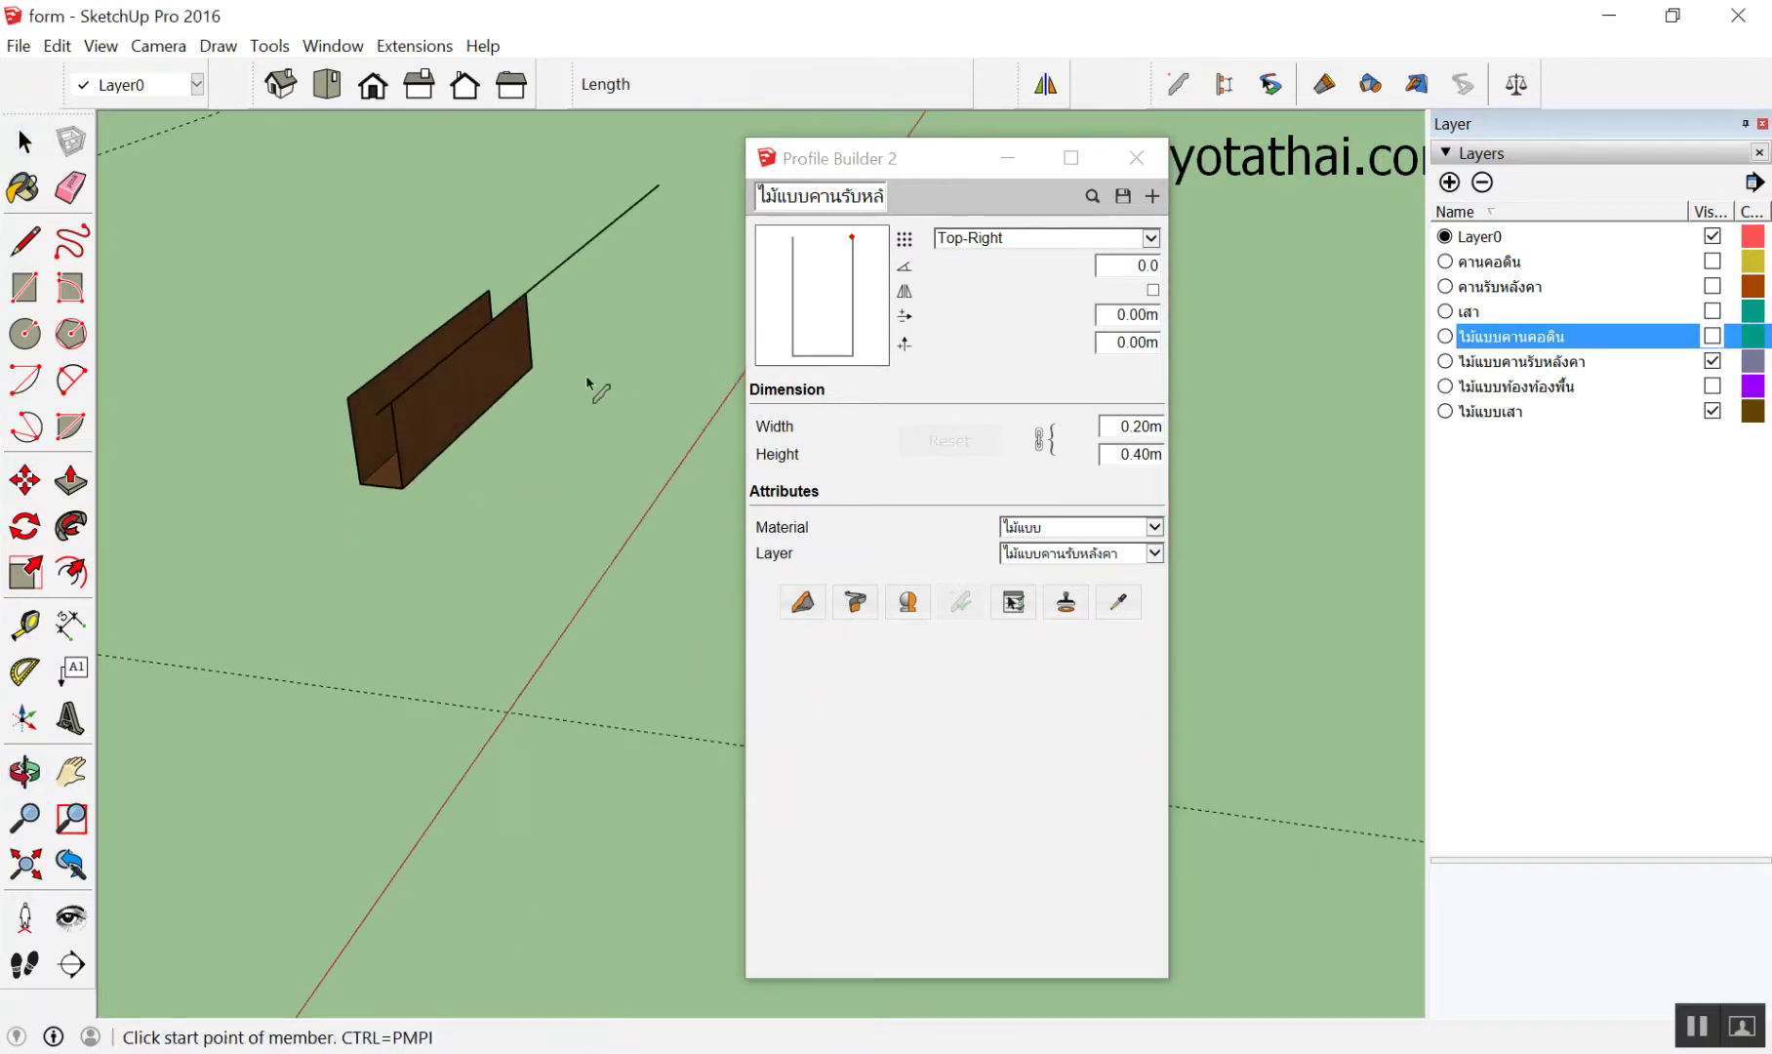
click(577, 267)
click(406, 392)
key(Return)
Delete the duplicate inner formwork member, leaving one U-shaped trough
mouse_move(407, 435)
middle_down()
mouse_move(613, 297)
mouse_move(482, 433)
mouse_move(475, 395)
mouse_move(506, 356)
mouse_move(467, 408)
middle_up()
scroll(303, 488, up, 3)
scroll(486, 476, down, 3)
middle_drag(487, 476, 467, 517)
click(466, 518)
key(Delete)
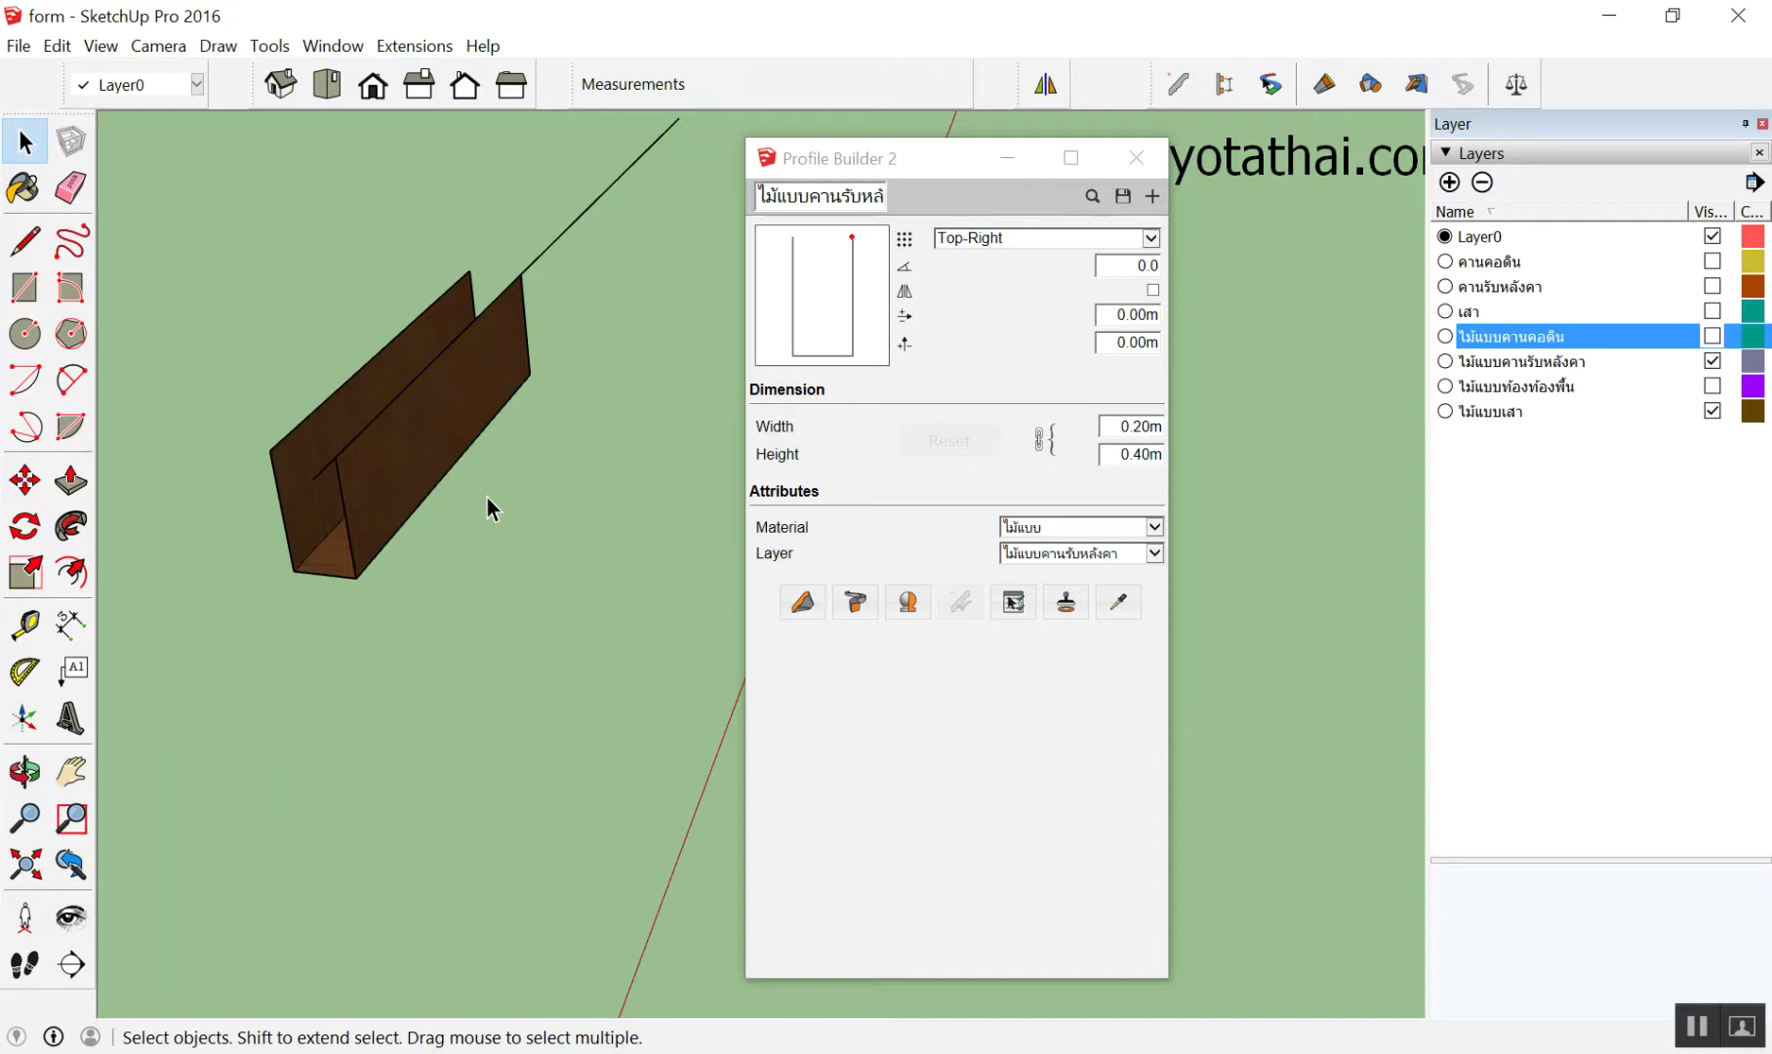
Start a member near the table frame, then cancel it and reorient the view
scroll(498, 400, down, 3)
middle_drag(500, 393, 712, 693)
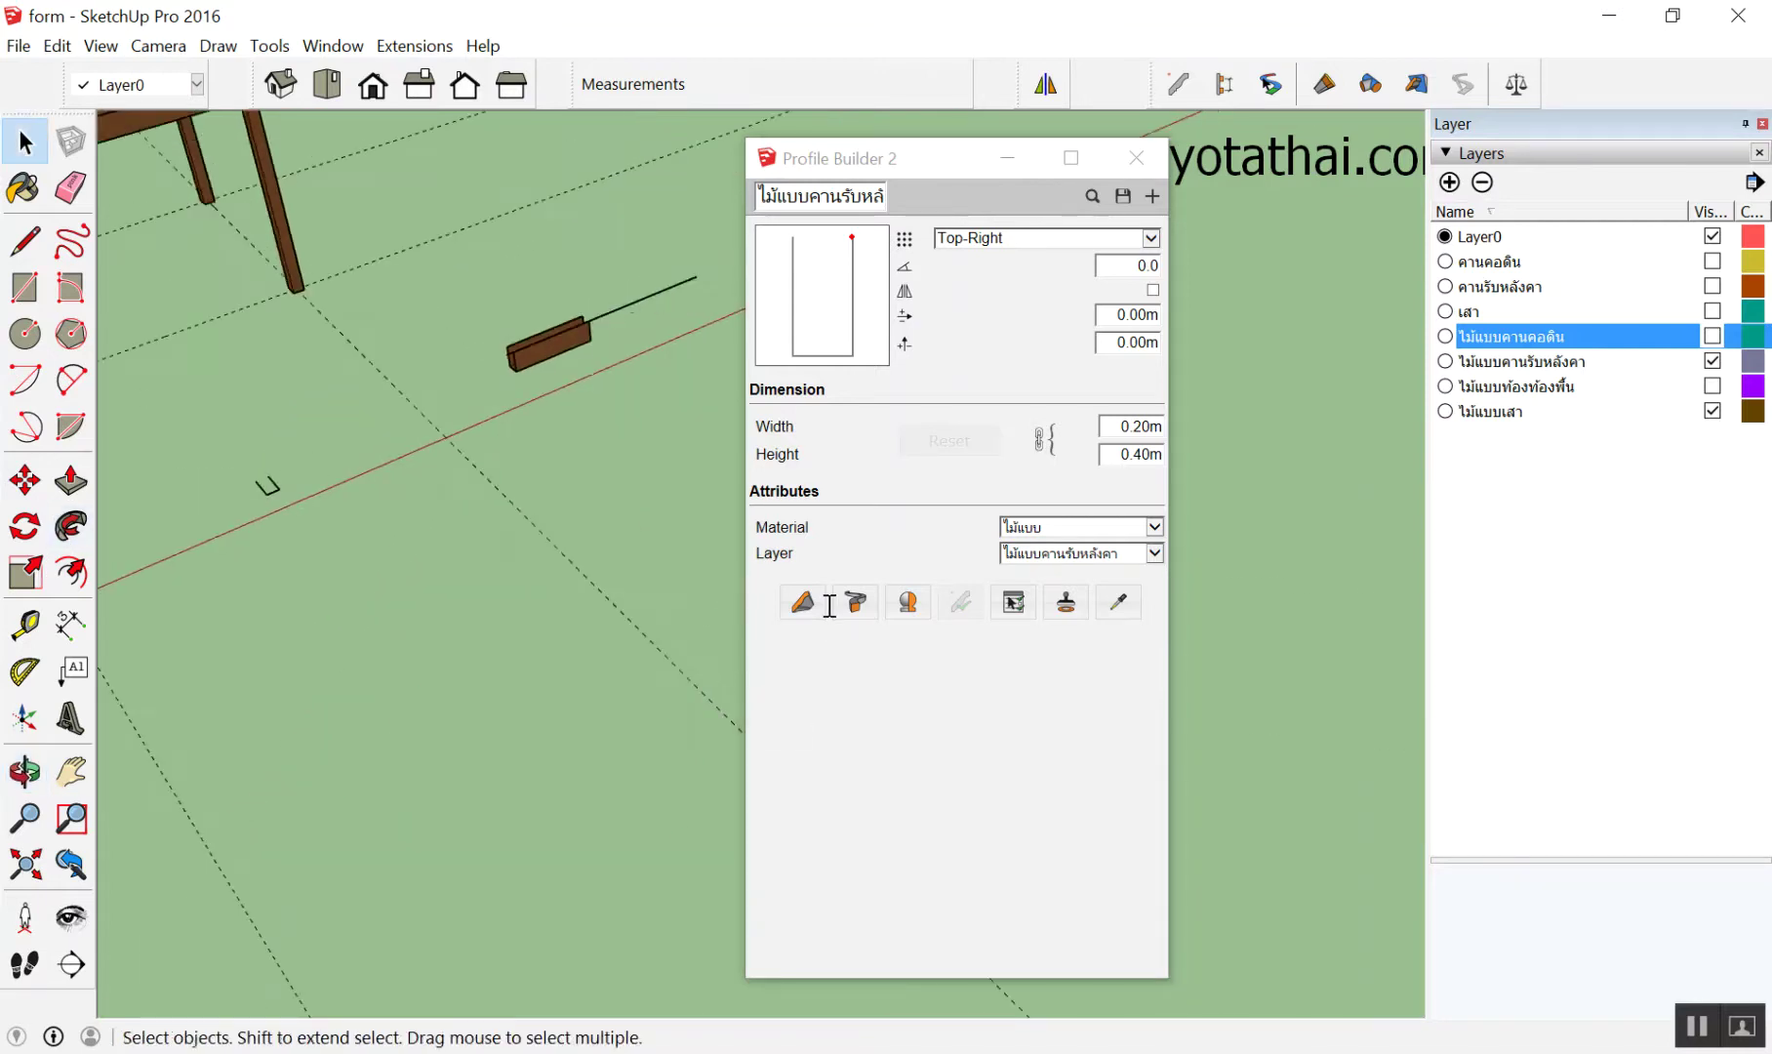
click(802, 602)
click(457, 554)
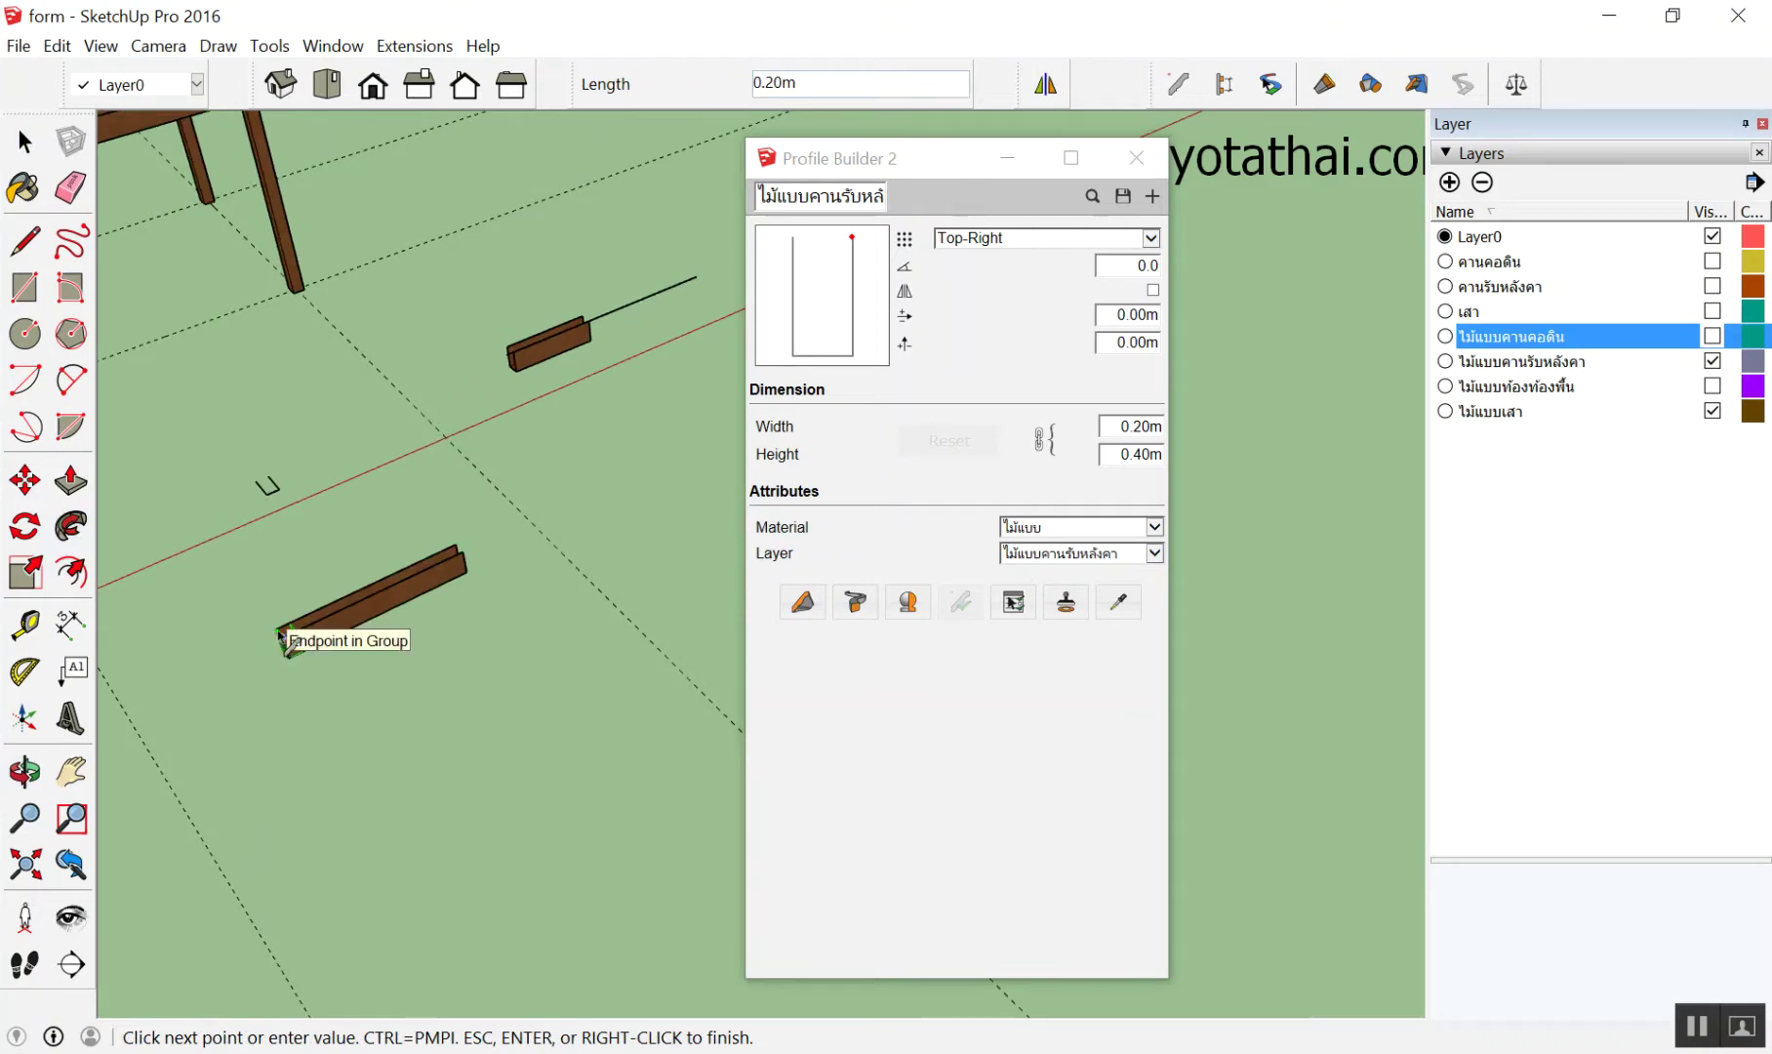
middle_drag(285, 644, 297, 537)
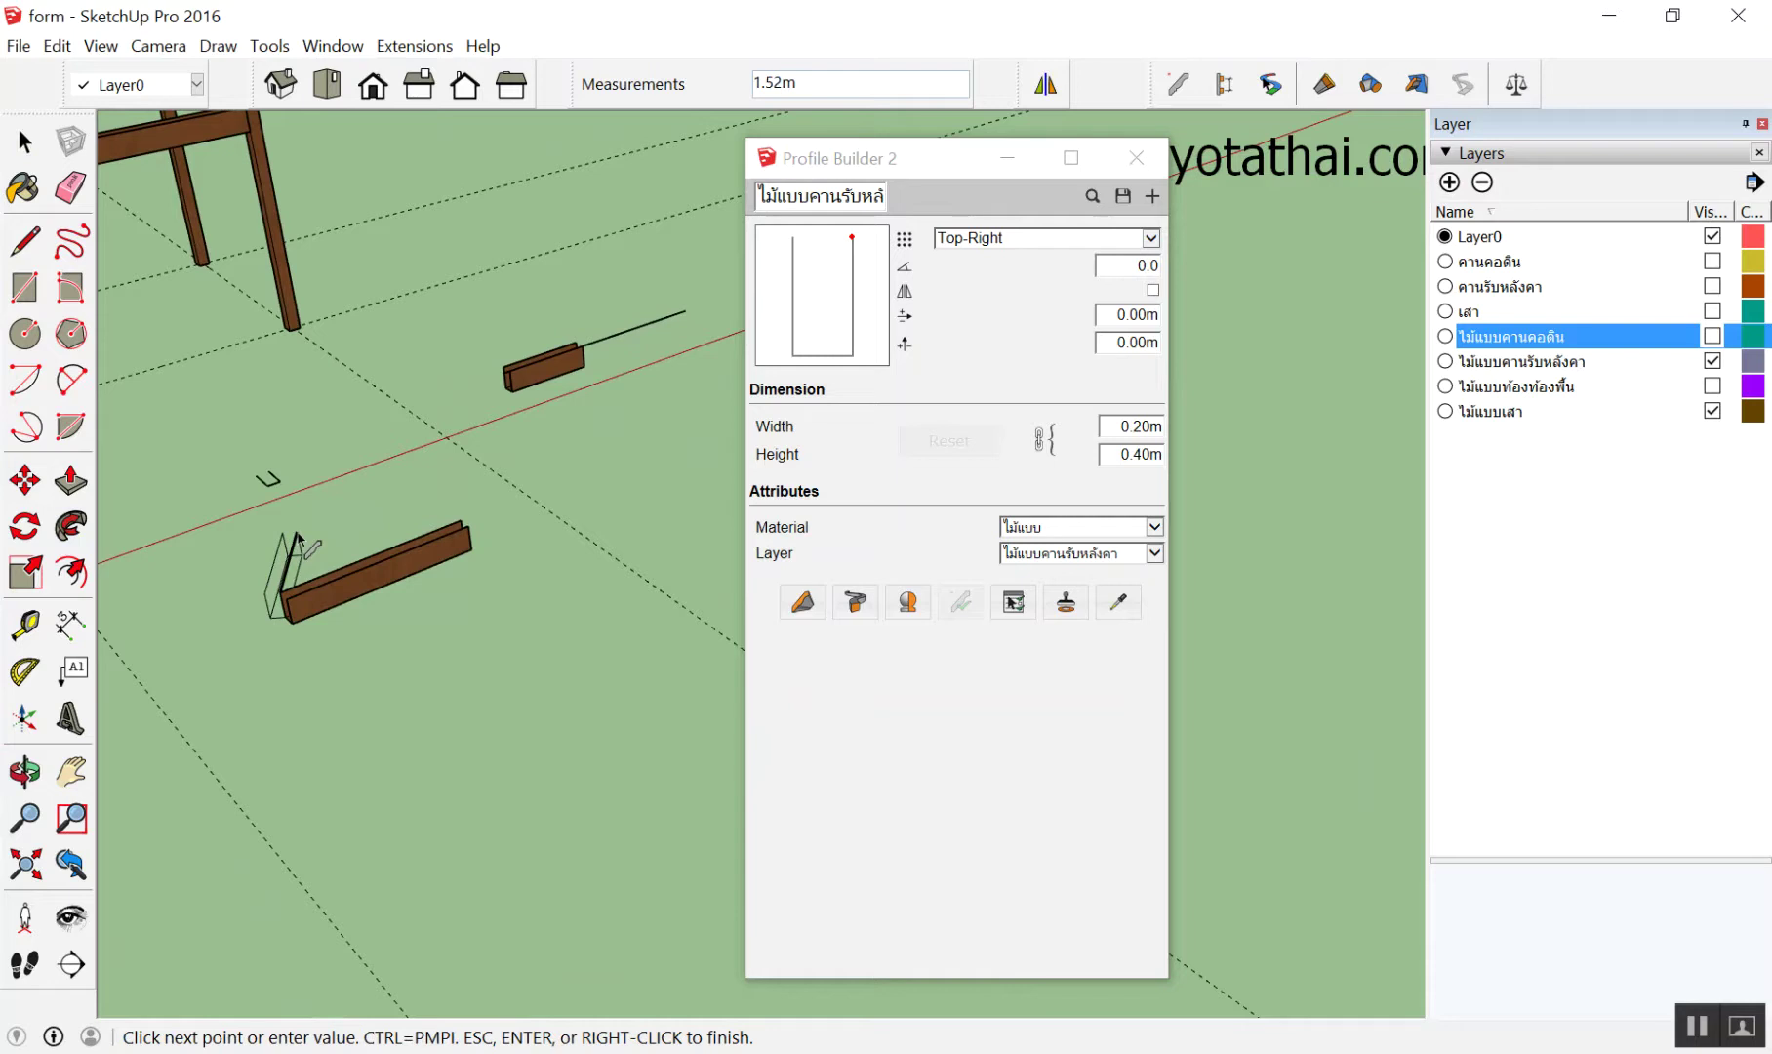
key(Escape)
middle_drag(439, 410, 781, 258)
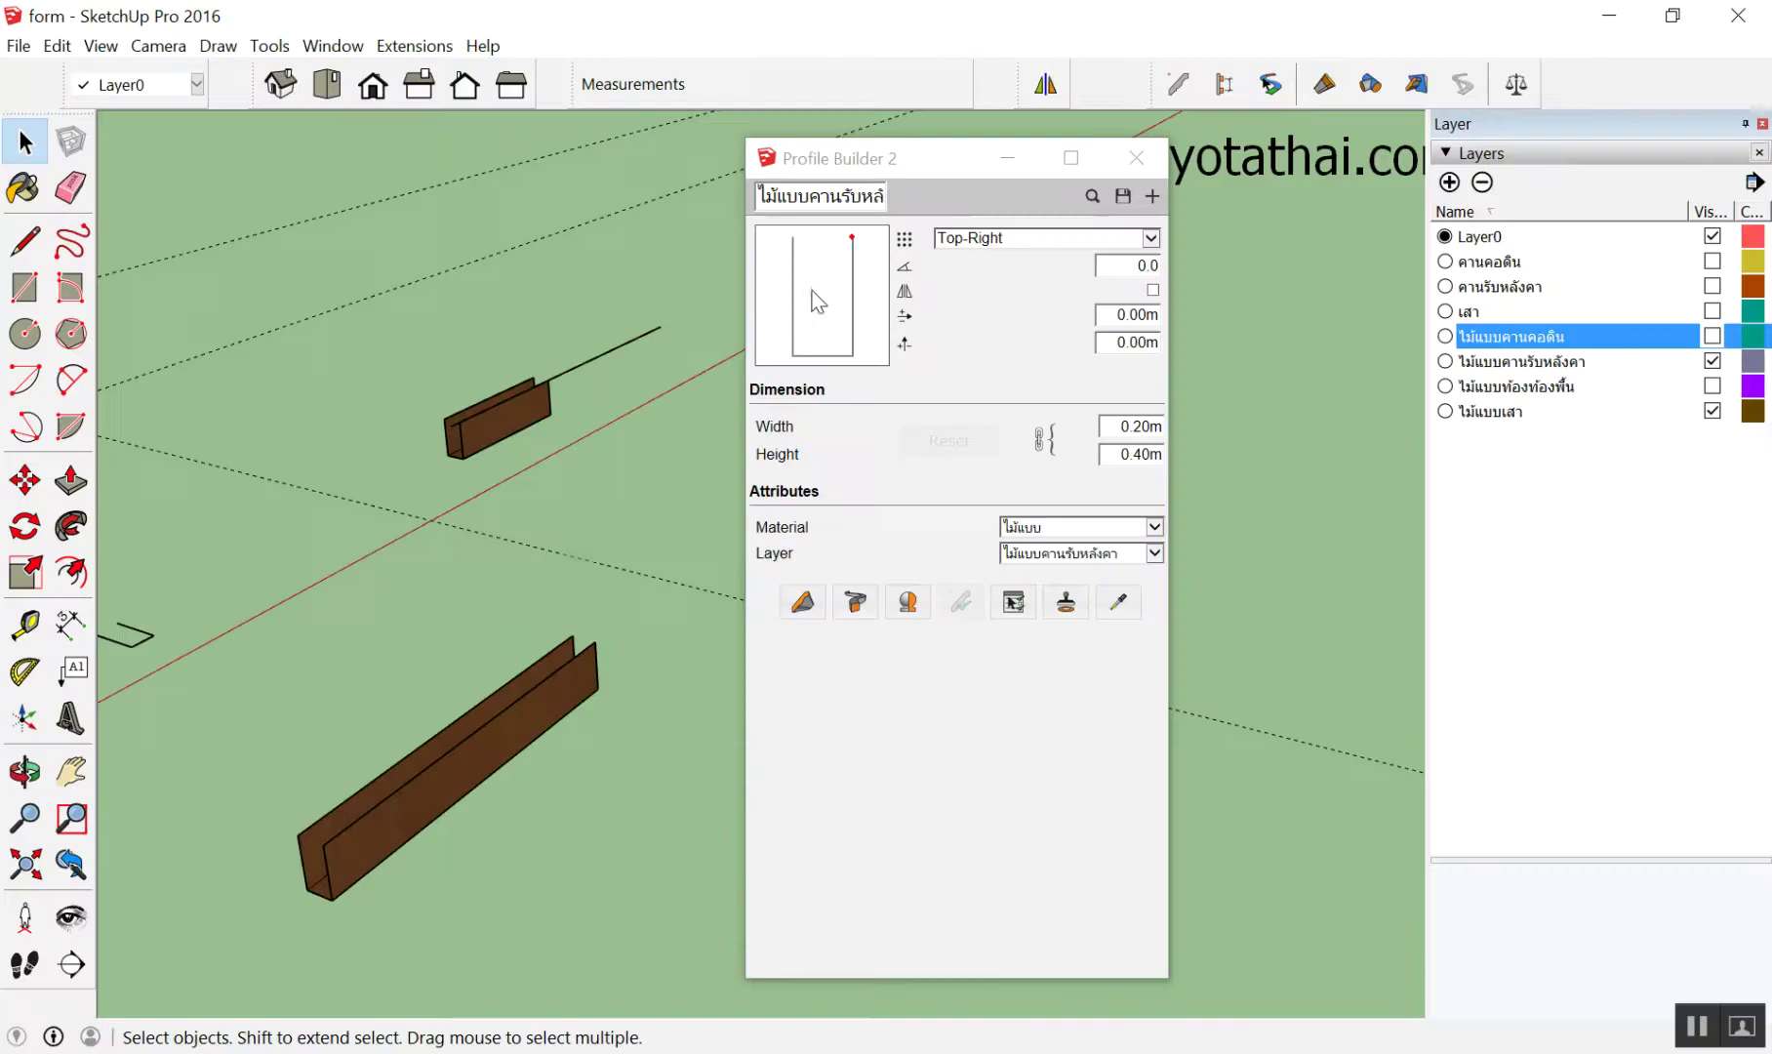
middle_drag(528, 405, 786, 476)
Delete the stray beam from the table frame
click(800, 603)
middle_drag(615, 415, 285, 527)
scroll(356, 308, up, 3)
key(space)
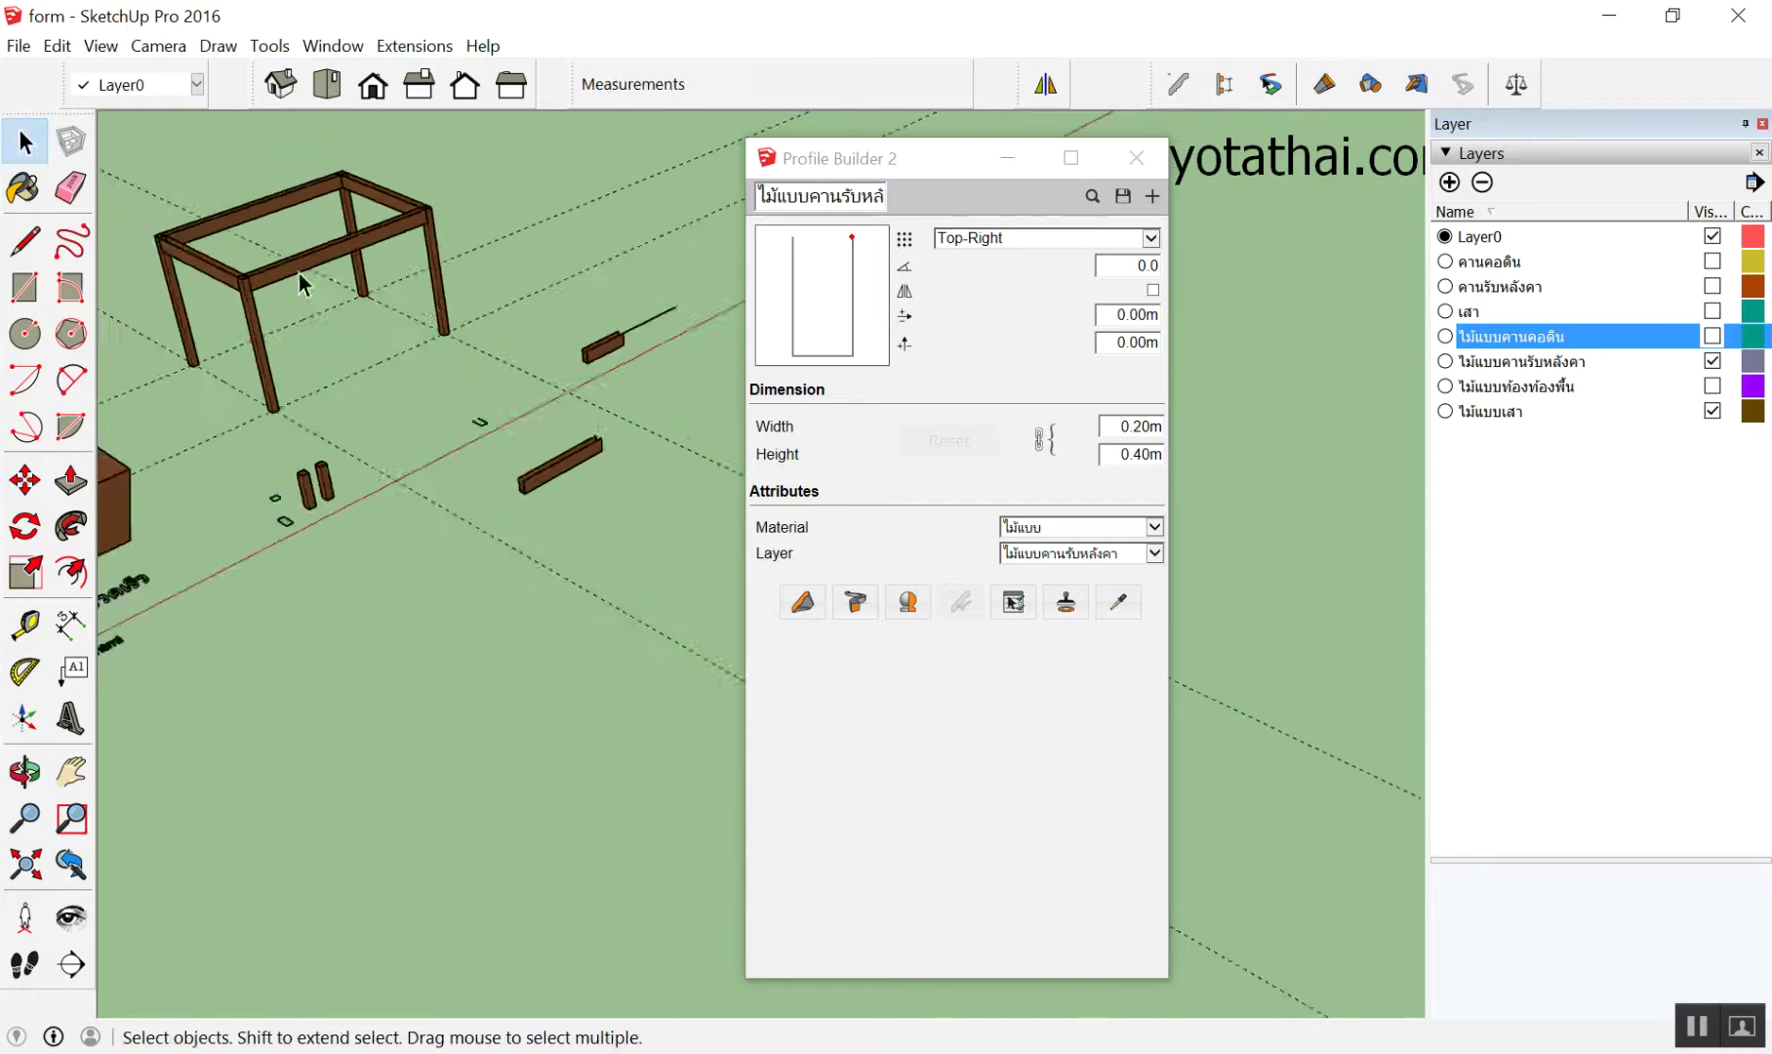
scroll(323, 332, up, 3)
scroll(323, 332, up, 3)
click(318, 339)
key(Delete)
Build a new member from the beam corner along the red axis
click(801, 604)
mouse_move(171, 257)
middle_down()
mouse_move(249, 480)
mouse_move(393, 470)
middle_up()
scroll(393, 470, up, 3)
scroll(380, 605, up, 2)
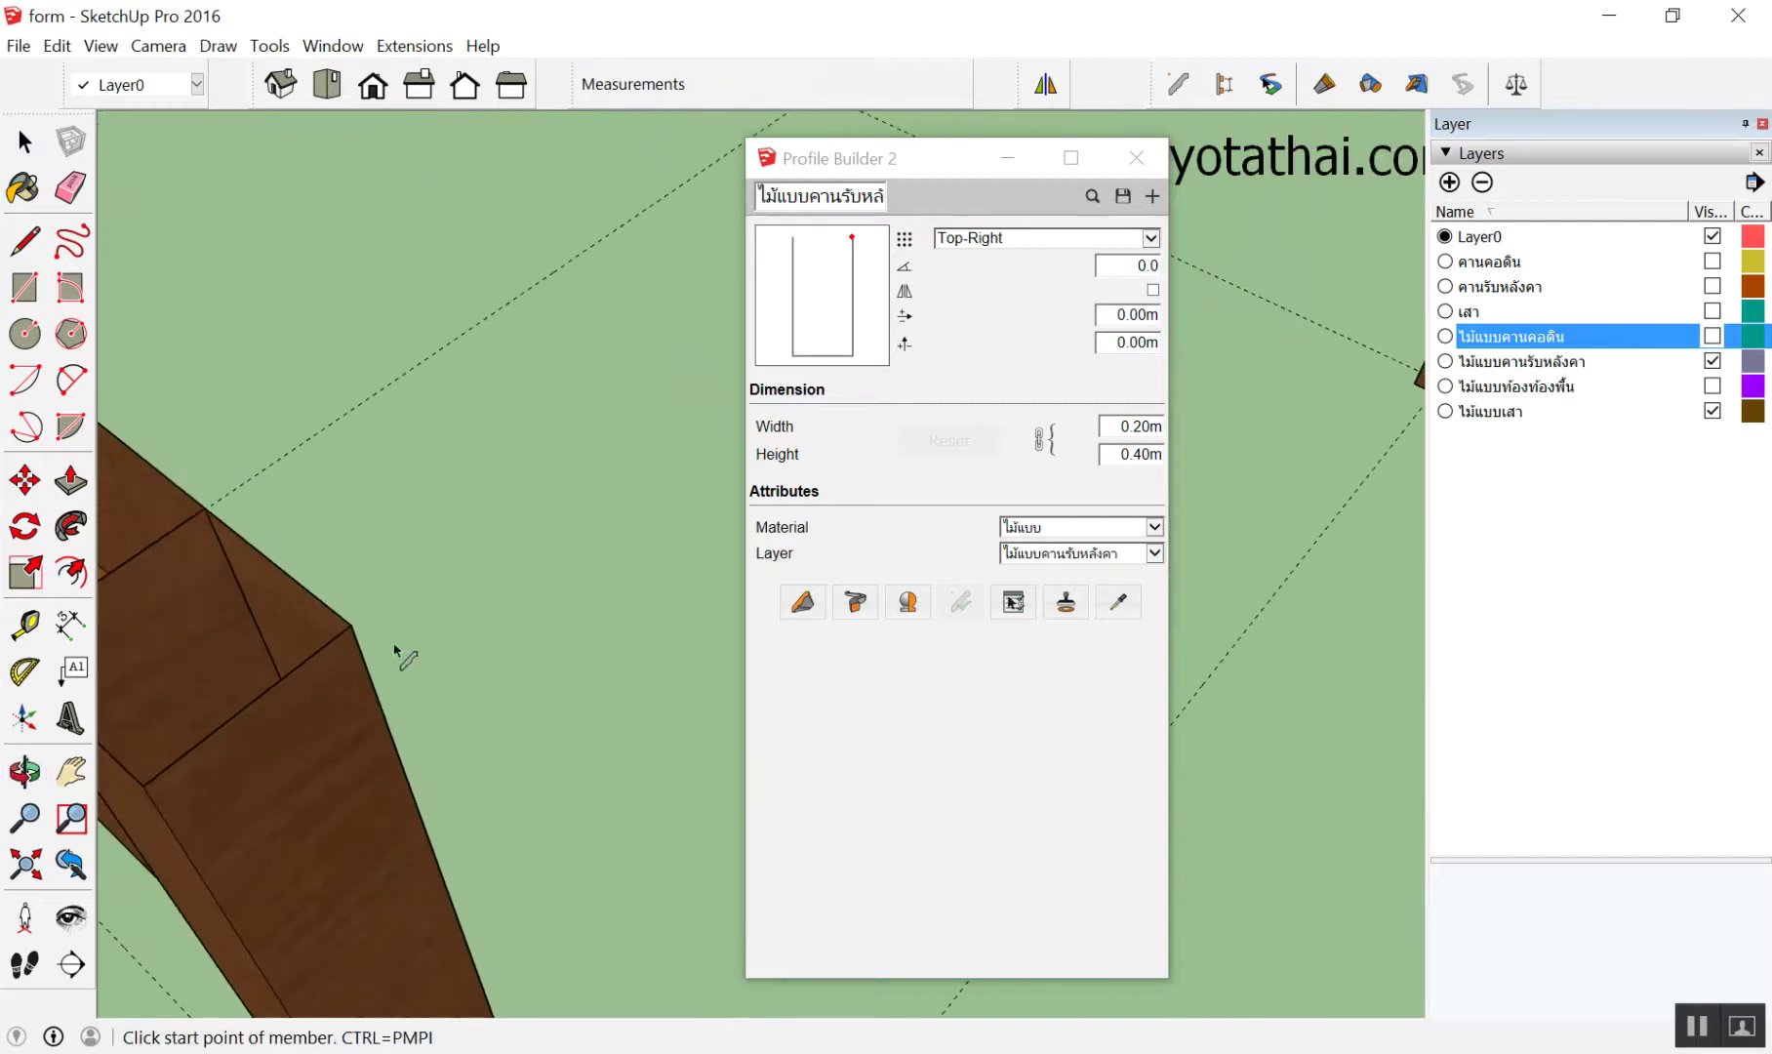
click(351, 625)
click(648, 397)
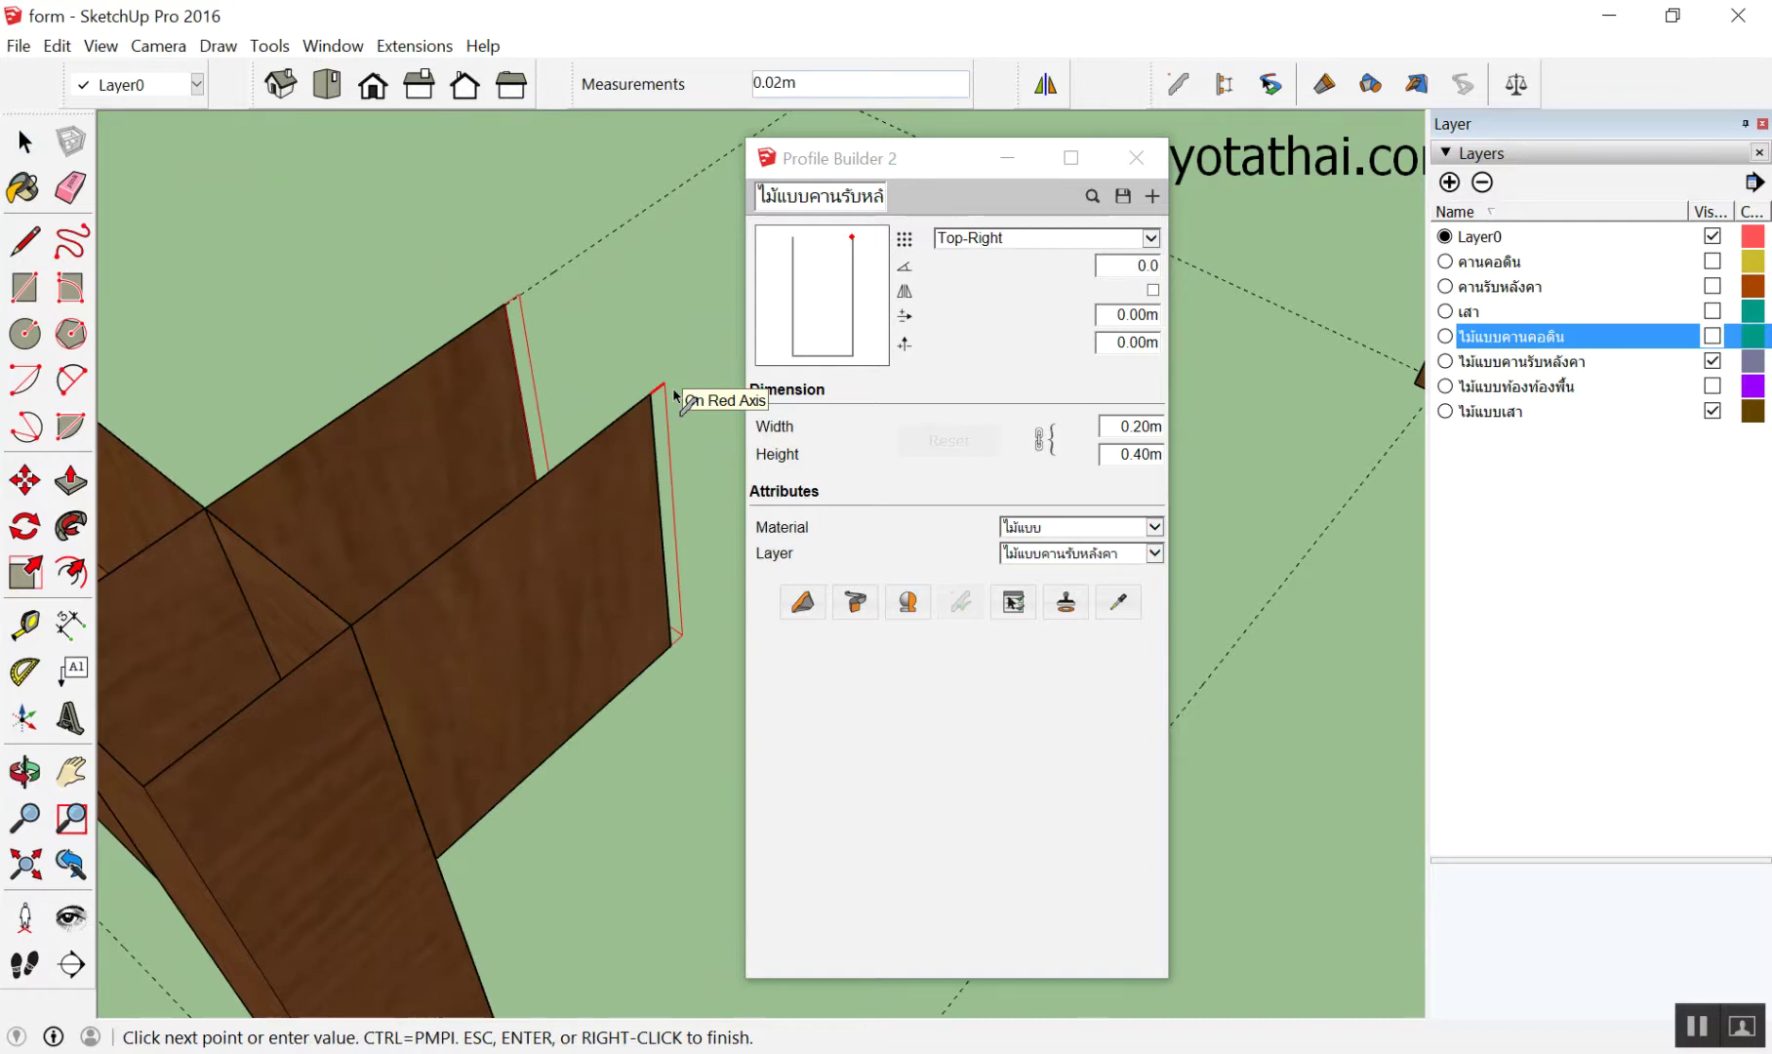
key(space)
Orbit around the beam corner to inspect the new short member
scroll(674, 396, down, 3)
scroll(566, 349, down, 3)
scroll(385, 498, down, 2)
scroll(385, 497, up, 3)
mouse_move(443, 480)
middle_down()
mouse_move(432, 554)
mouse_move(503, 654)
mouse_move(261, 652)
mouse_move(495, 507)
middle_up()
scroll(348, 713, up, 3)
mouse_move(349, 713)
middle_down()
mouse_move(620, 586)
mouse_move(408, 642)
middle_up()
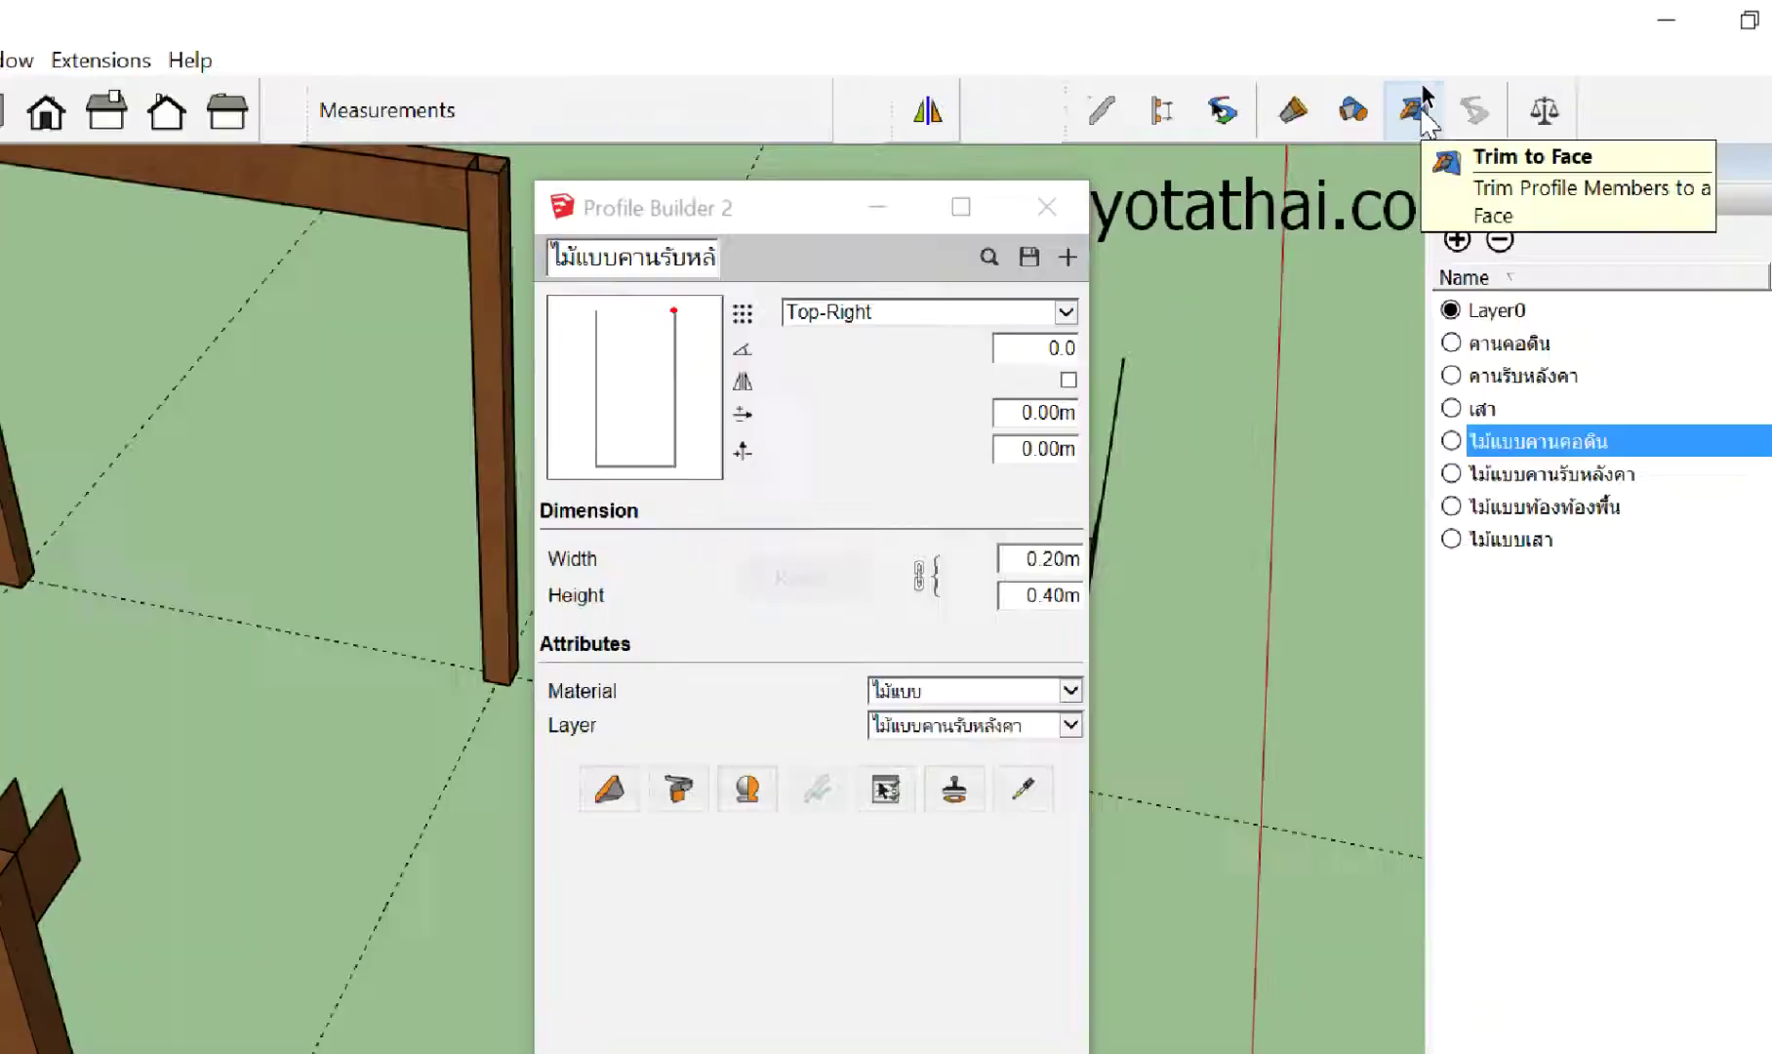
Use Trim to Face to extend the beam end to the corner post face
click(1417, 86)
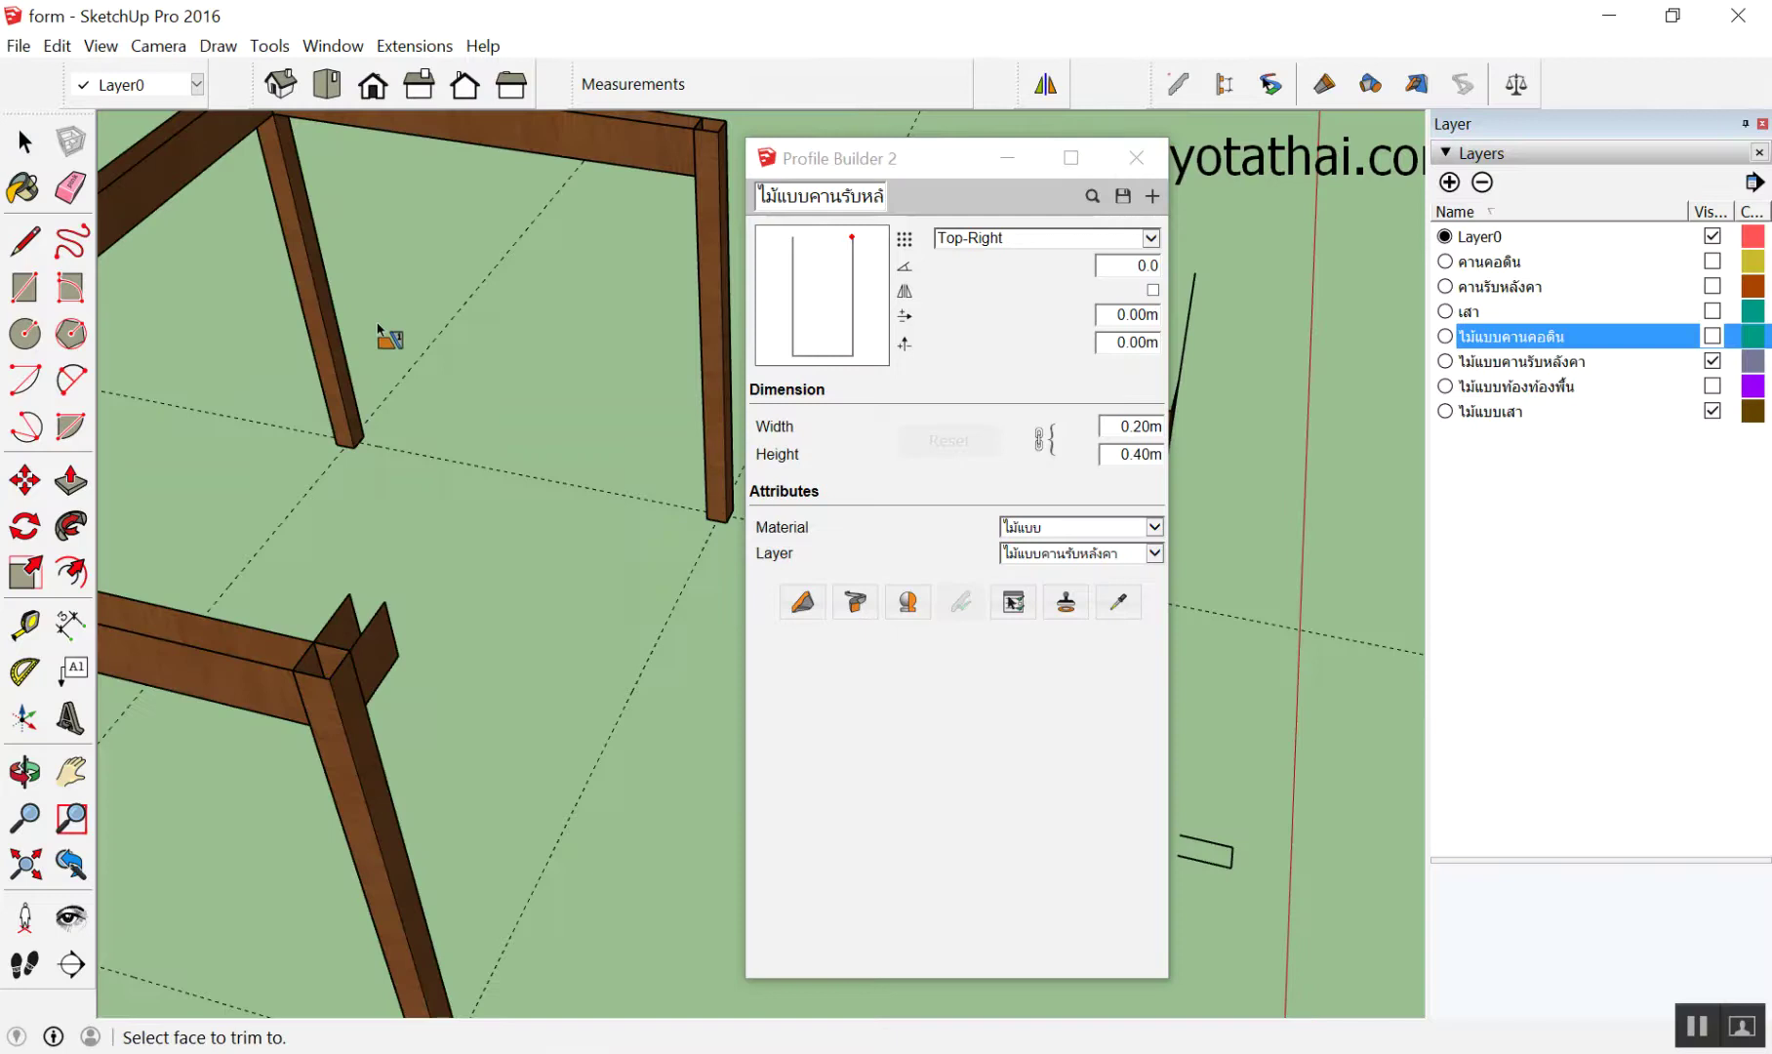
scroll(626, 235, up, 1)
click(311, 639)
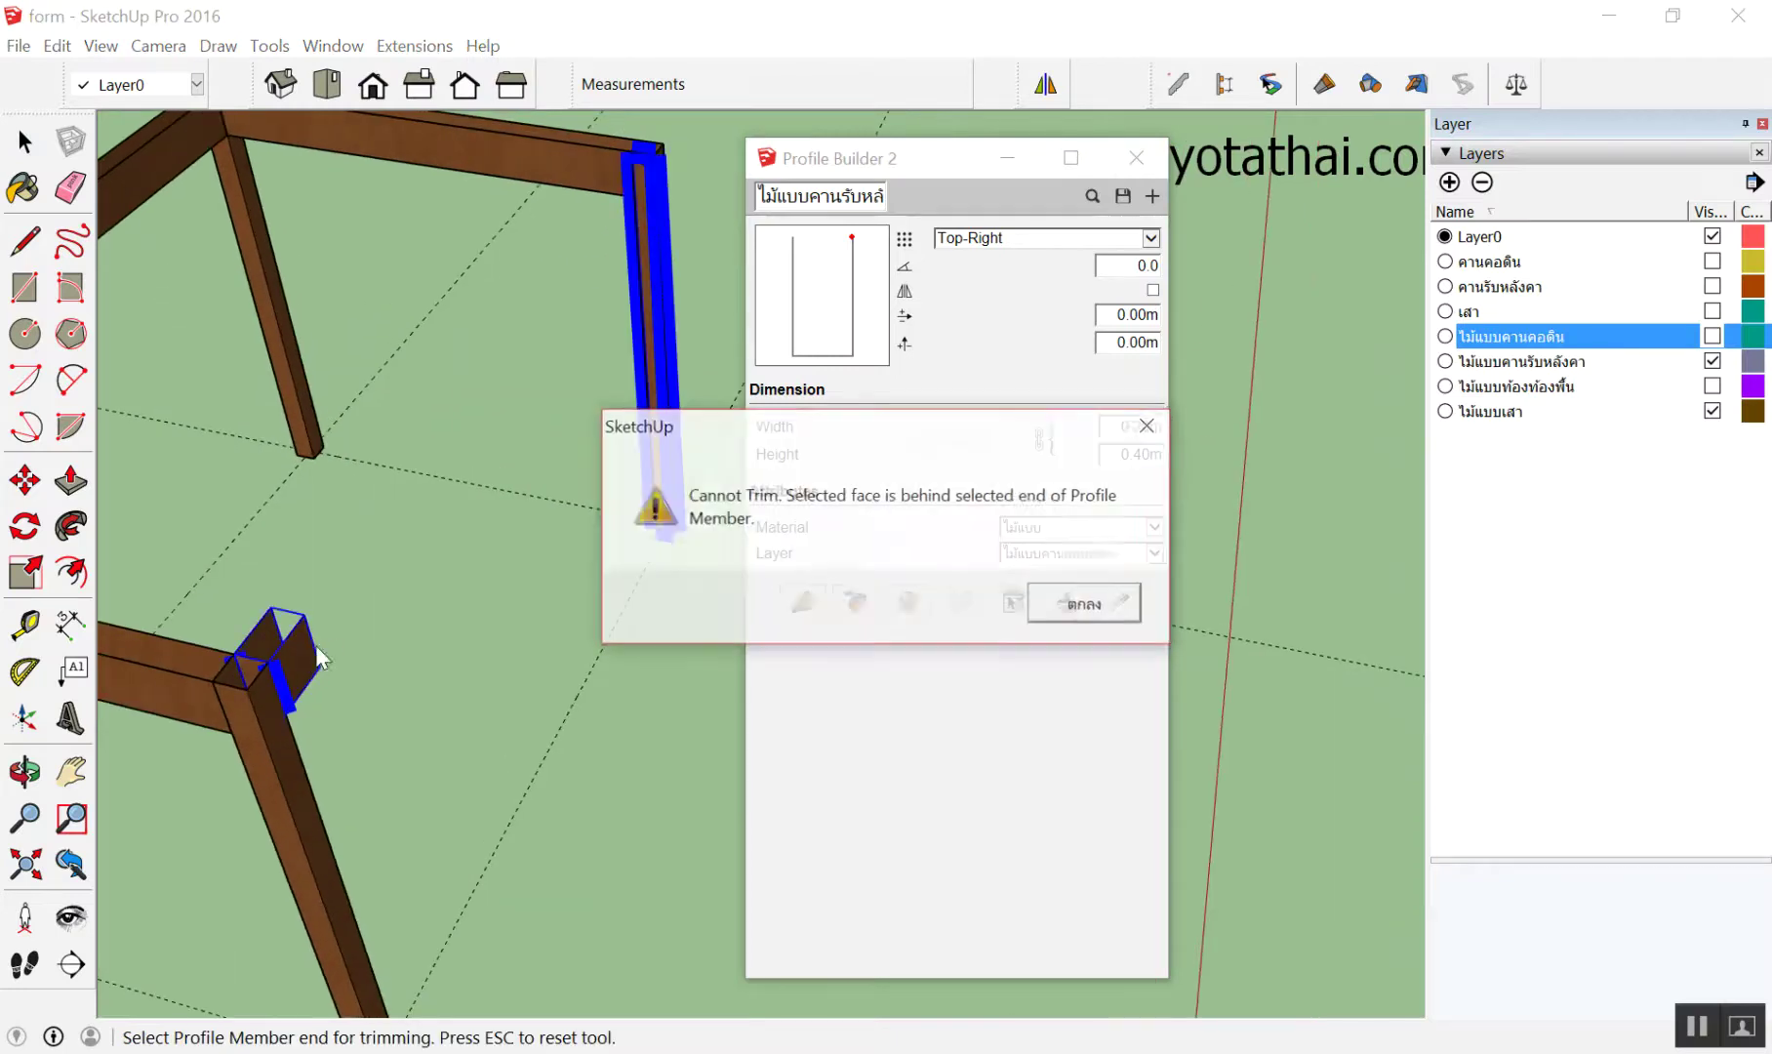
key(Return)
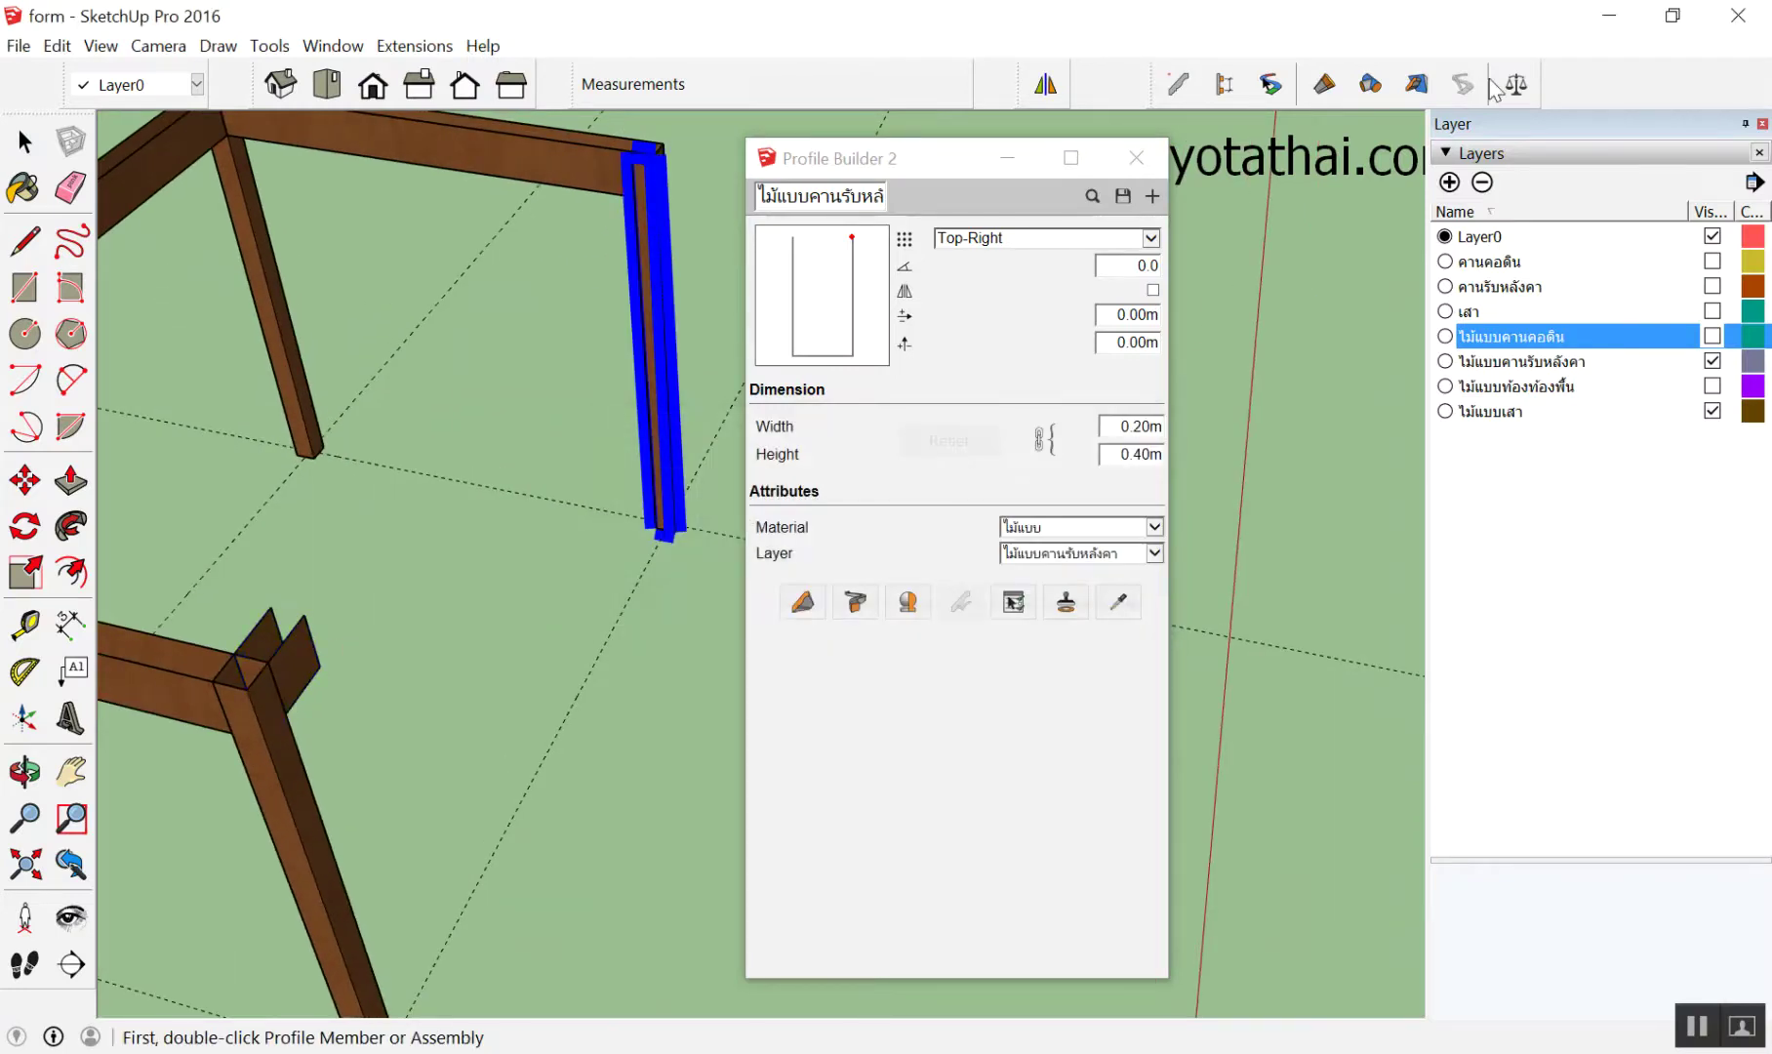
key(Escape)
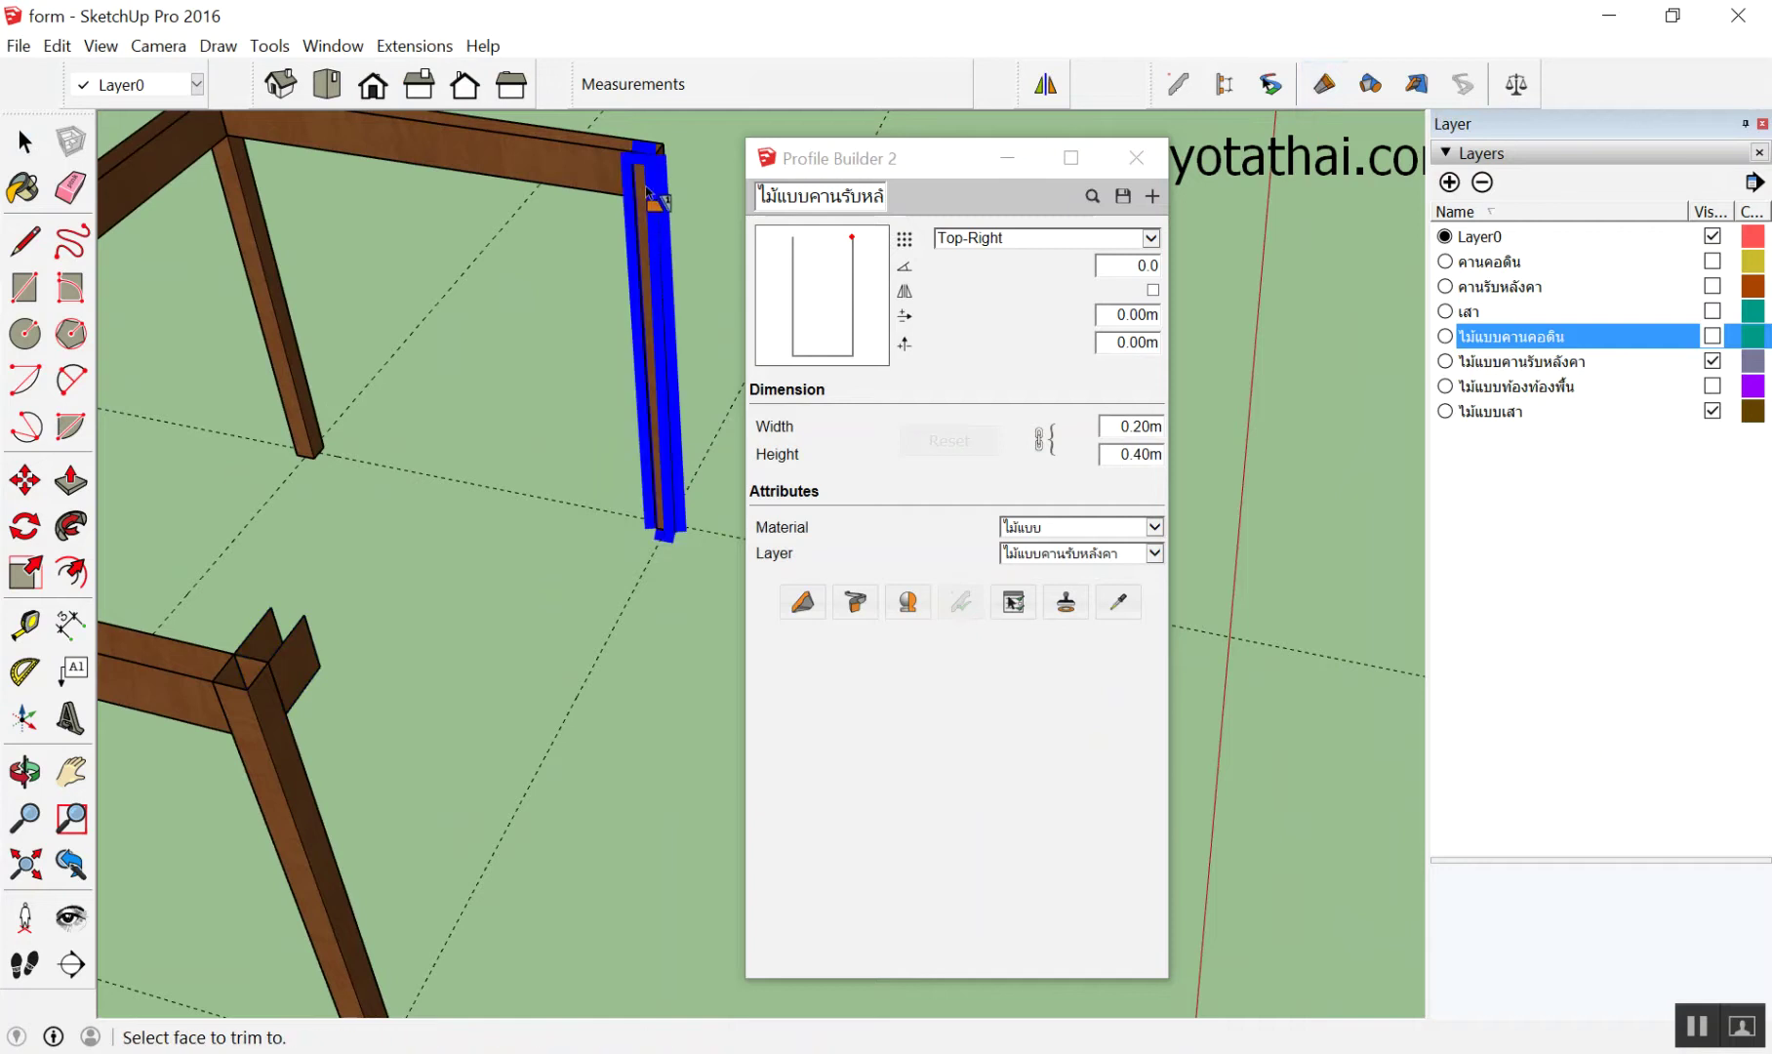
click(656, 202)
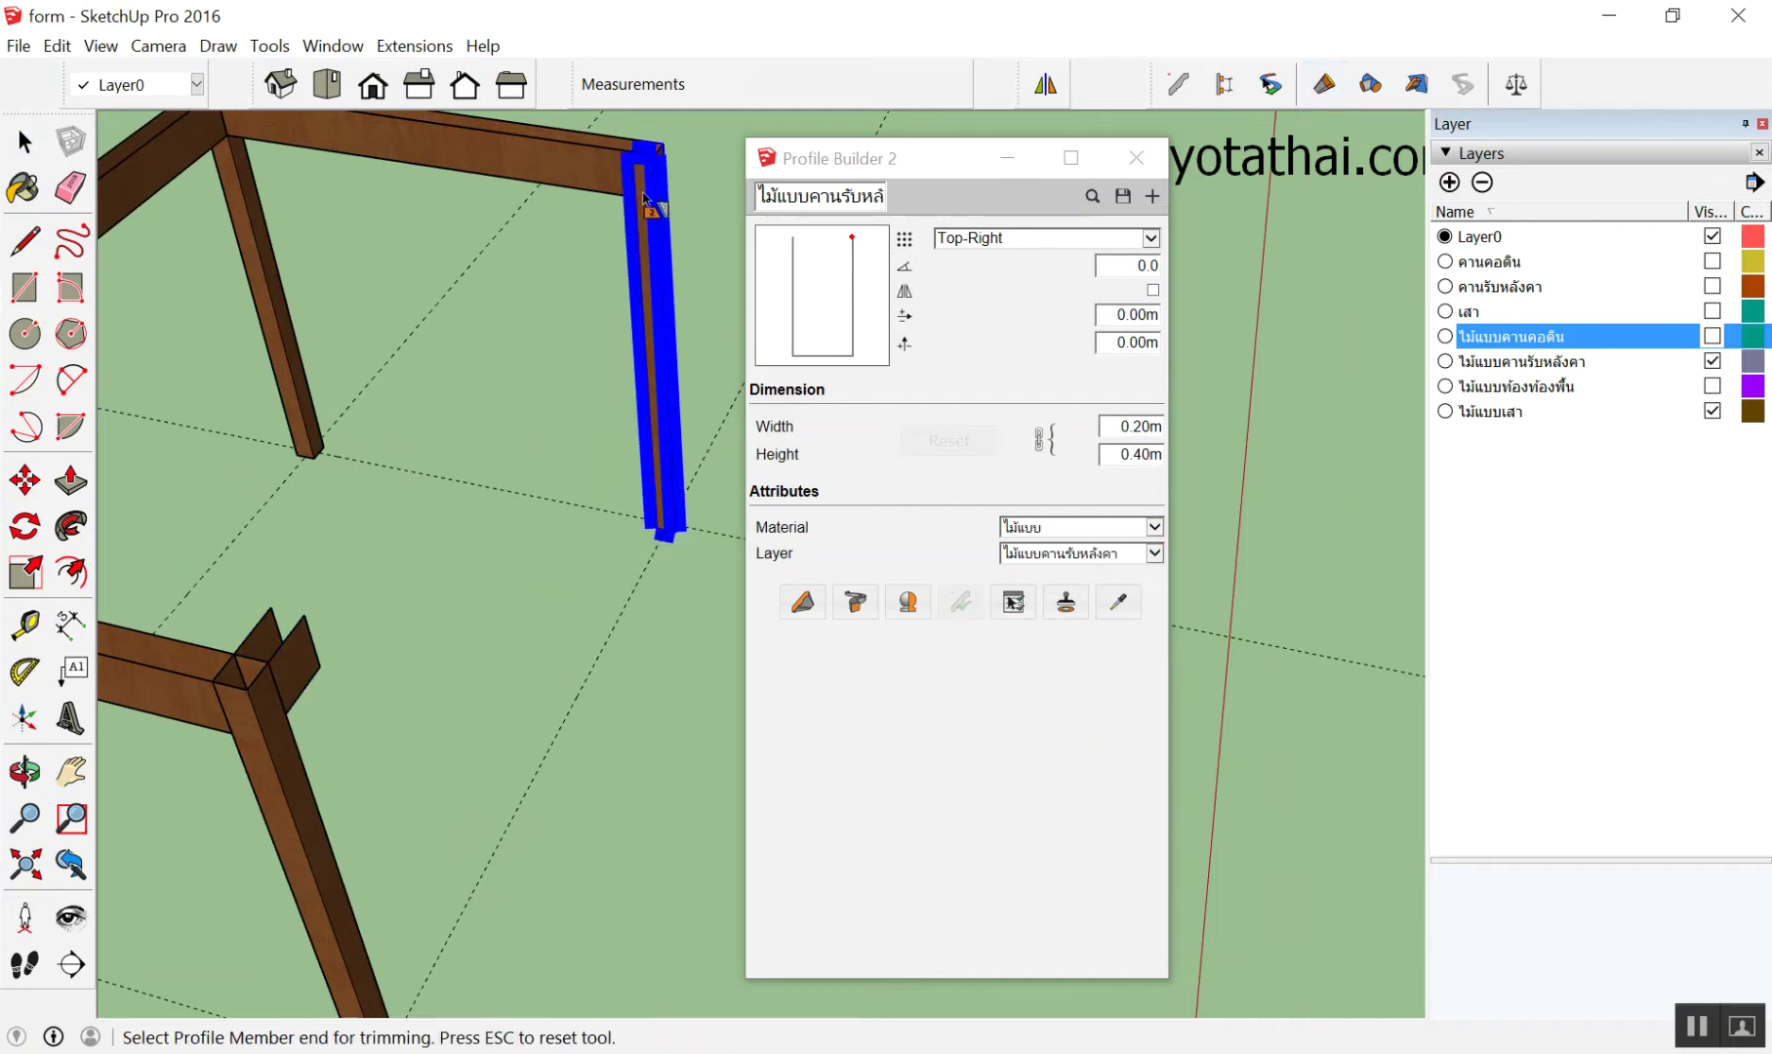
click(272, 633)
key(space)
Orbit around the table frame to check the beam-post corner
scroll(656, 200, up, 3)
scroll(656, 200, up, 3)
mouse_move(449, 401)
middle_down()
mouse_move(459, 325)
mouse_move(576, 273)
middle_up()
scroll(459, 385, down, 3)
scroll(576, 273, down, 3)
middle_drag(653, 416, 391, 410)
scroll(422, 493, up, 5)
scroll(423, 492, down, 3)
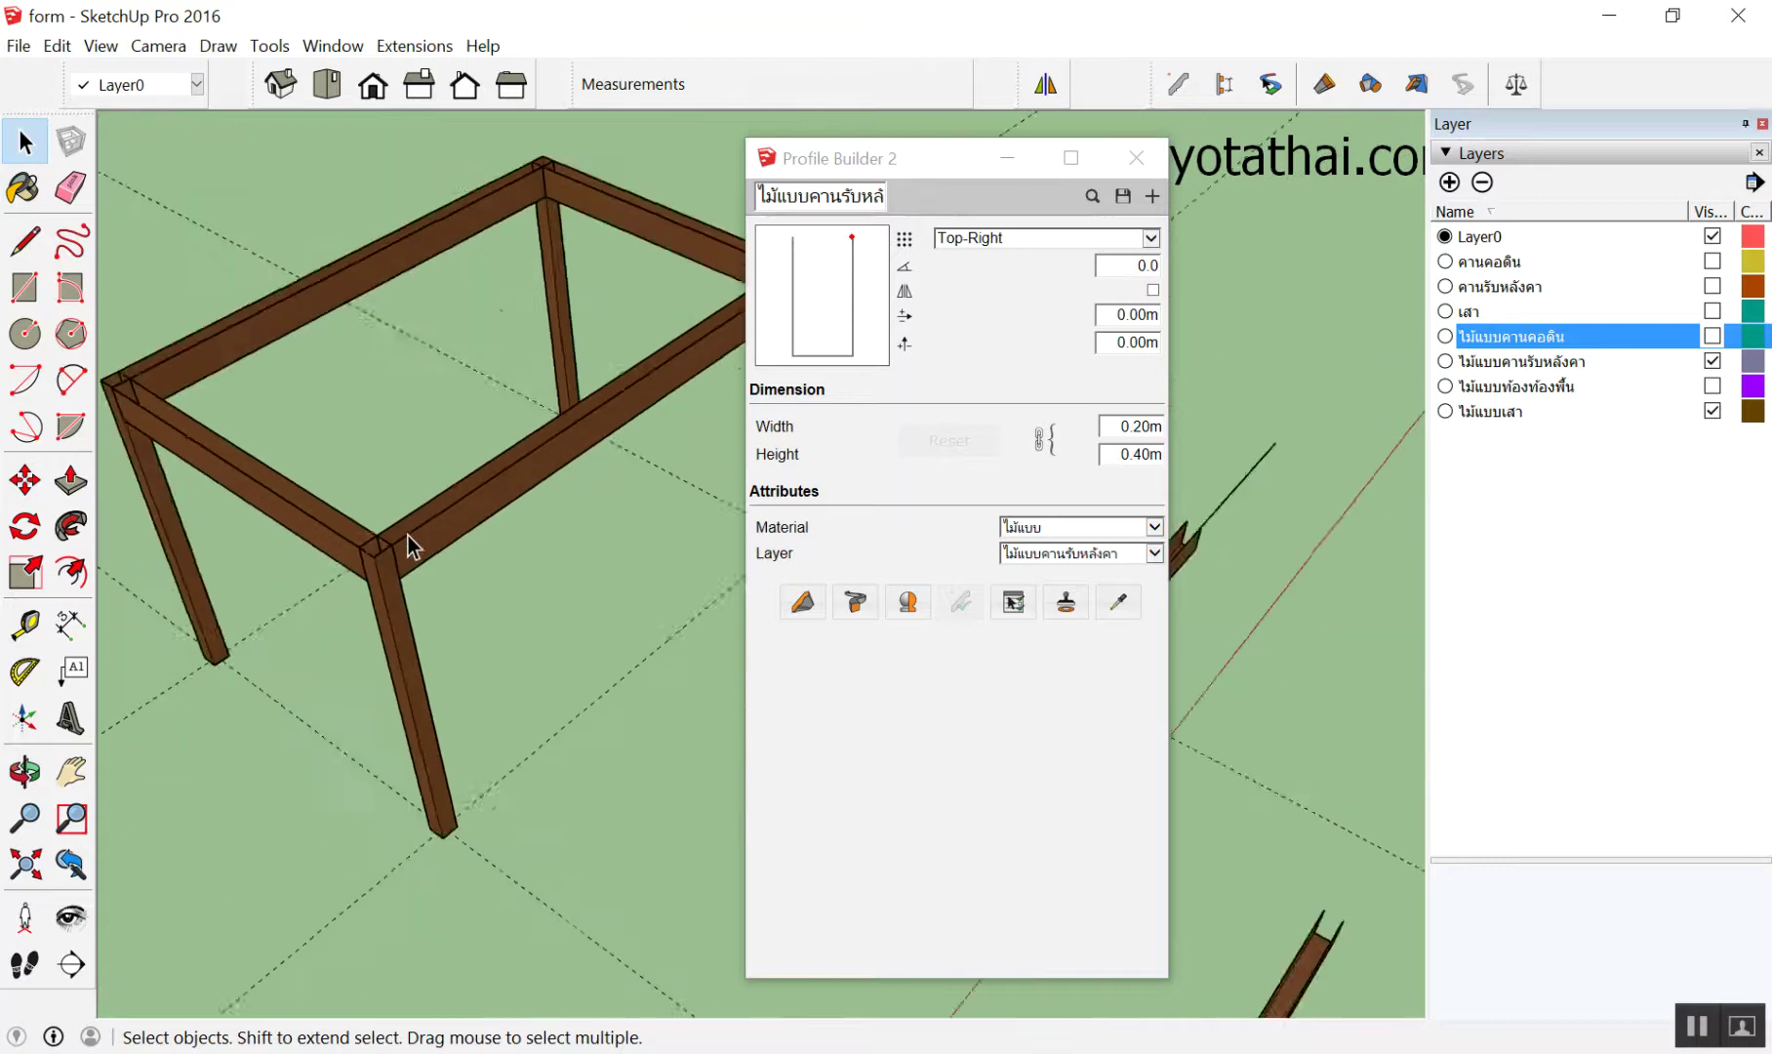
middle_drag(409, 536, 430, 657)
scroll(395, 648, up, 3)
scroll(394, 617, up, 2)
scroll(439, 547, down, 2)
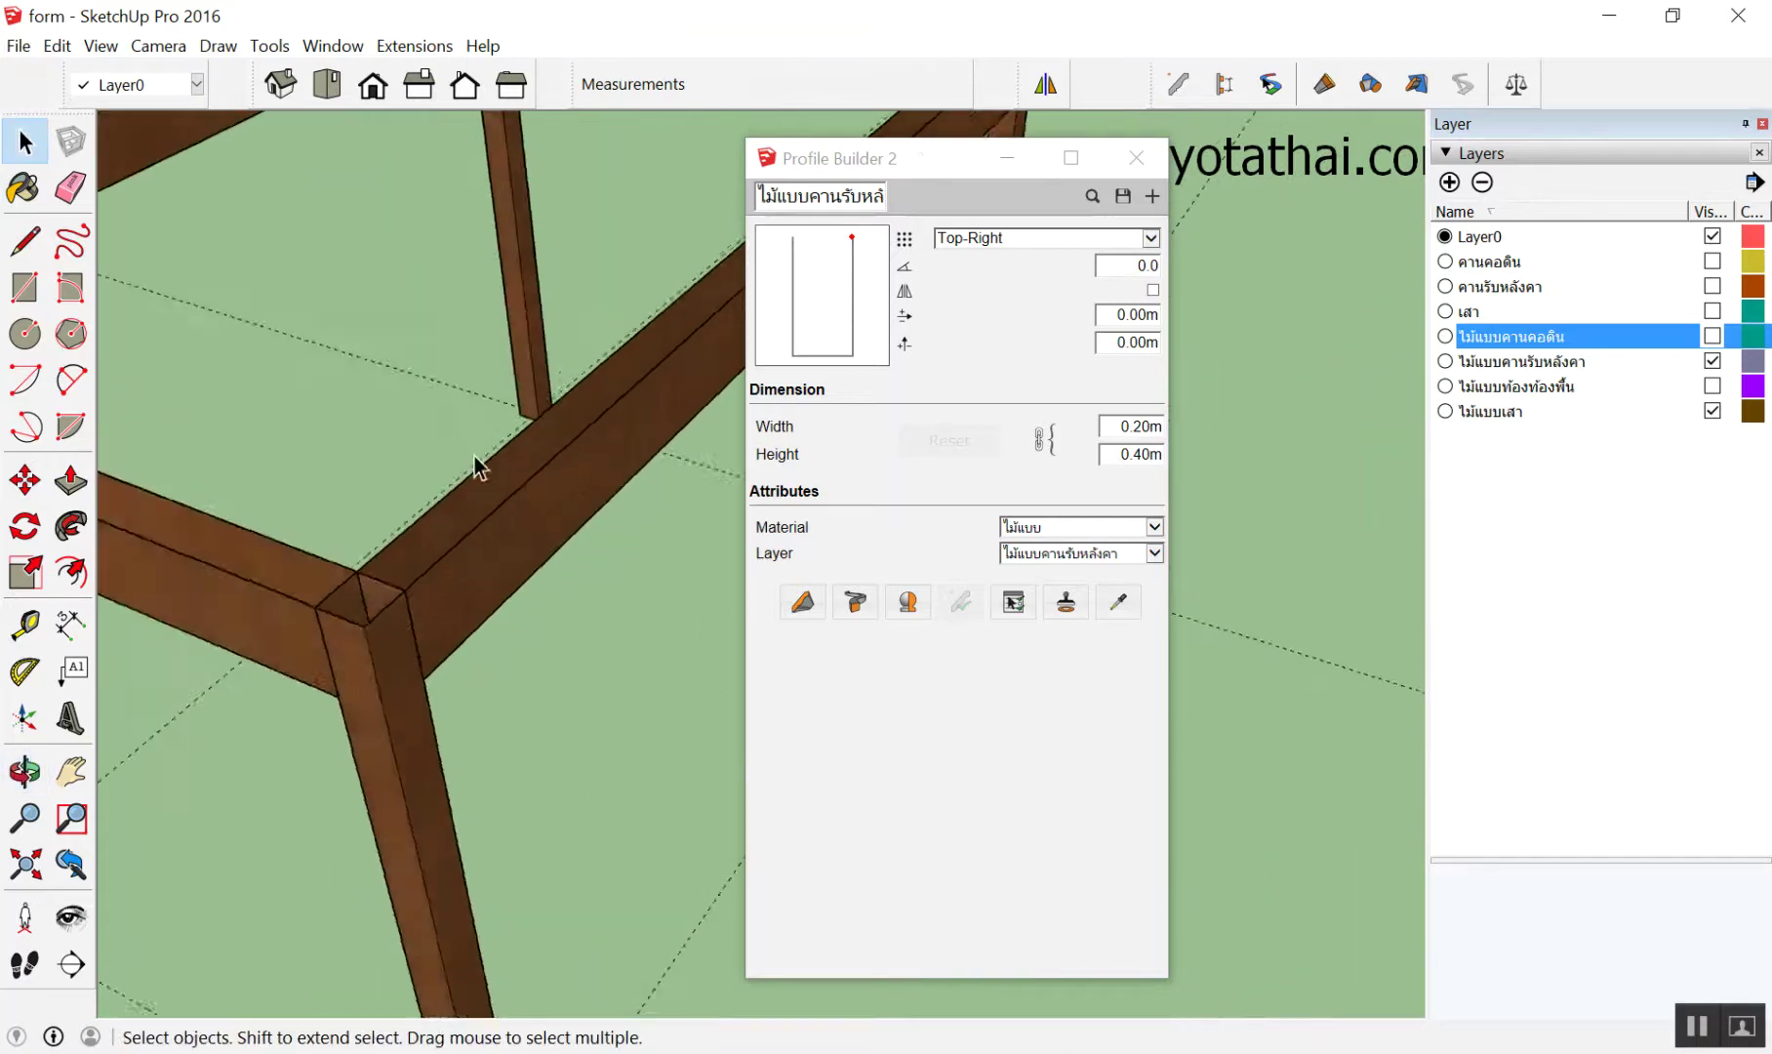
middle_drag(476, 466, 364, 571)
scroll(515, 491, down, 2)
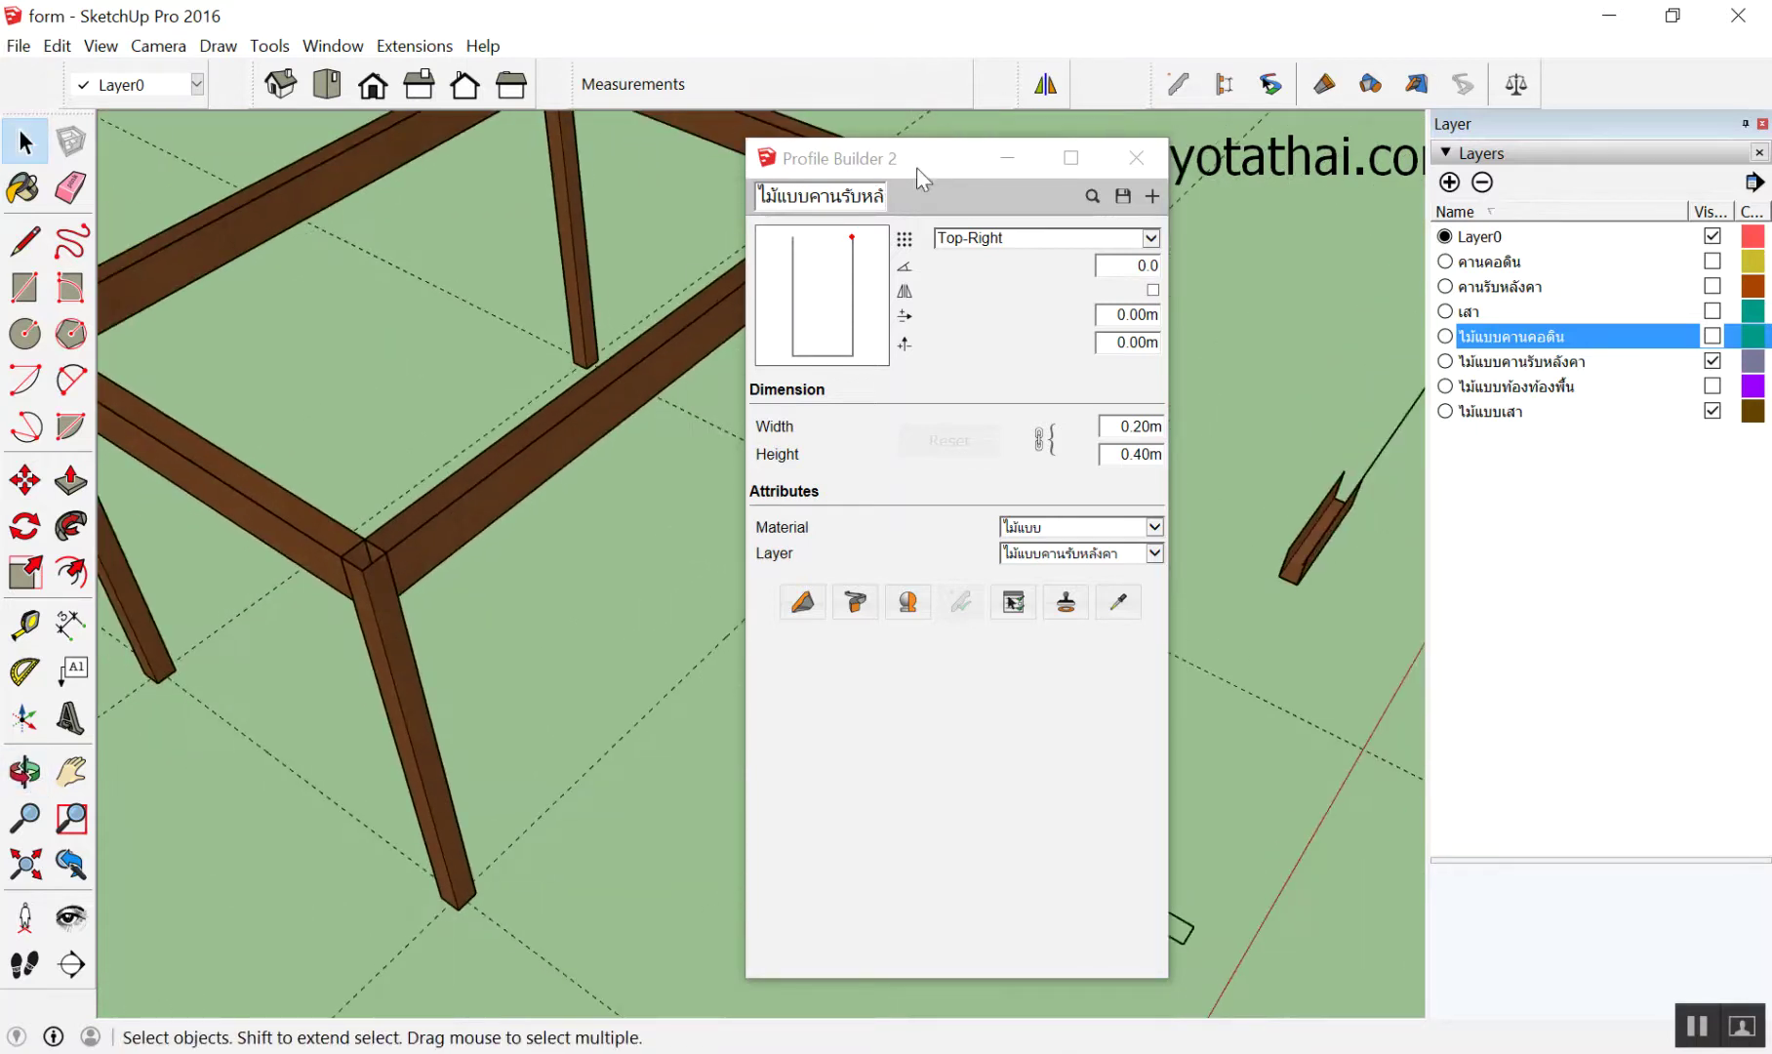
Move the Profile Builder panel off the model and re-examine the corner
drag(913, 164, 1187, 222)
scroll(349, 591, up, 2)
mouse_move(349, 591)
middle_down()
mouse_move(447, 495)
mouse_move(417, 584)
middle_up()
scroll(411, 606, down, 1)
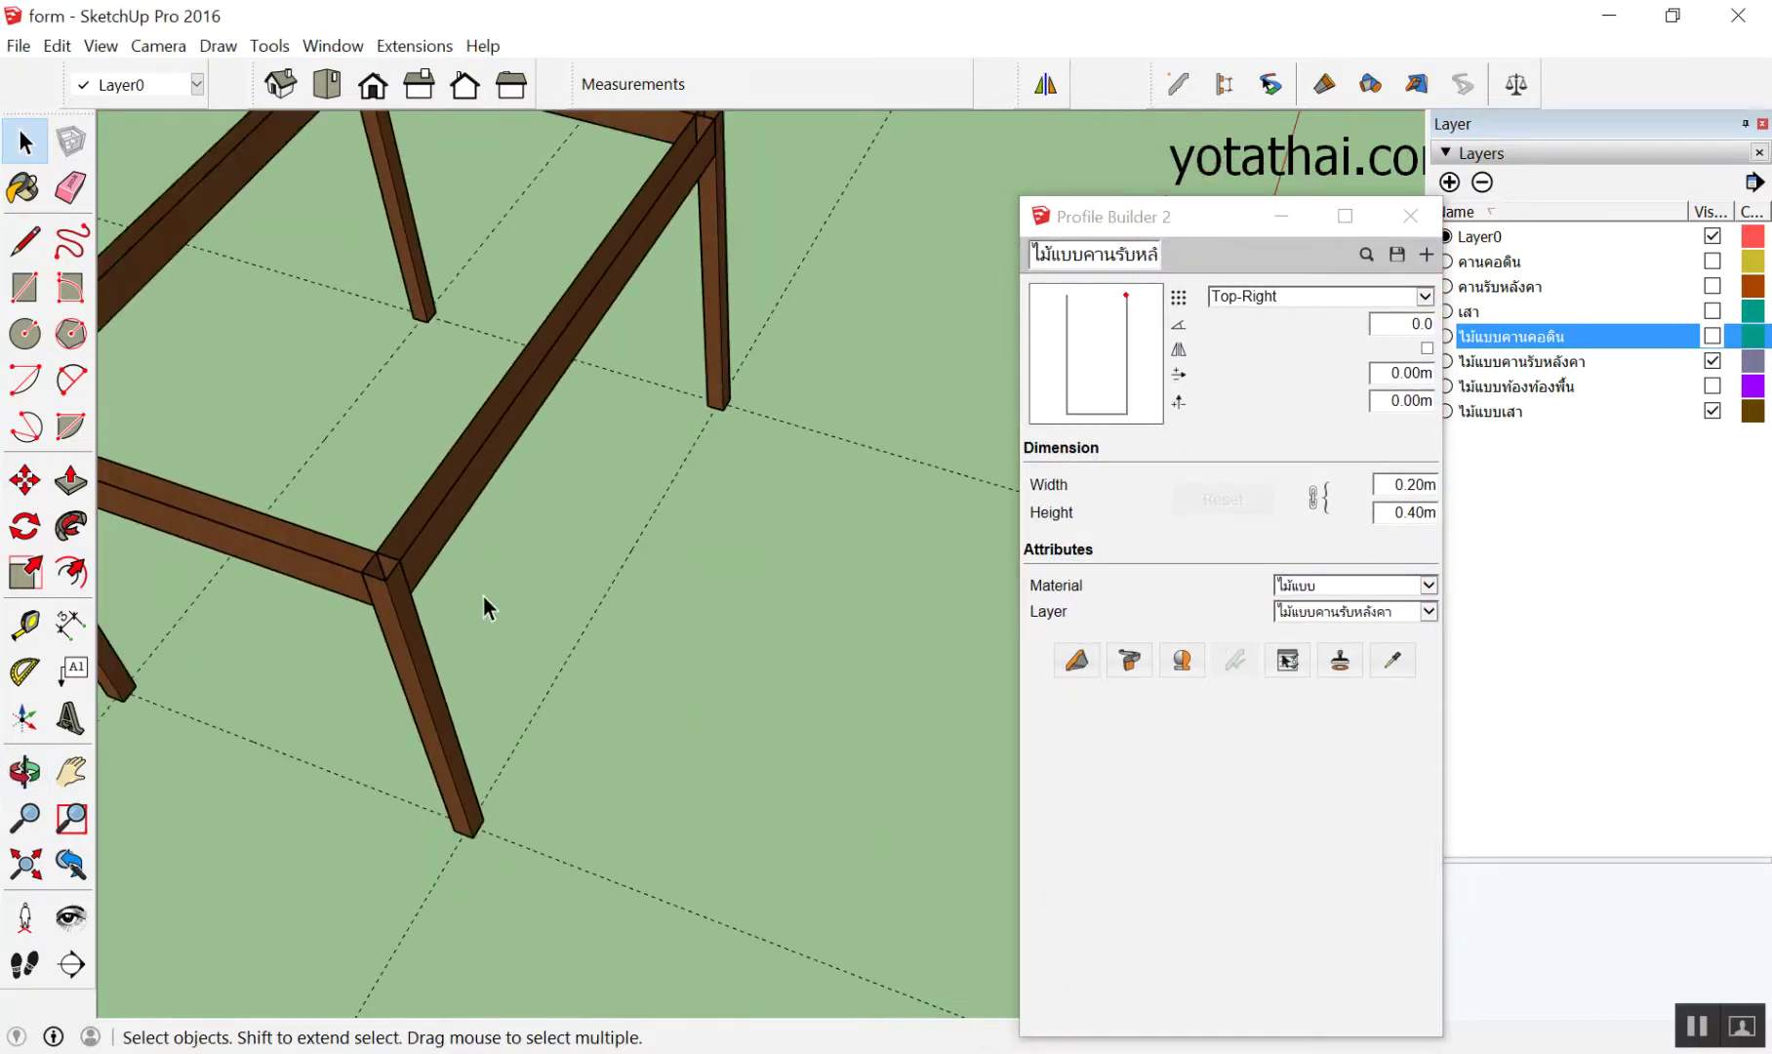
scroll(222, 625, up, 1)
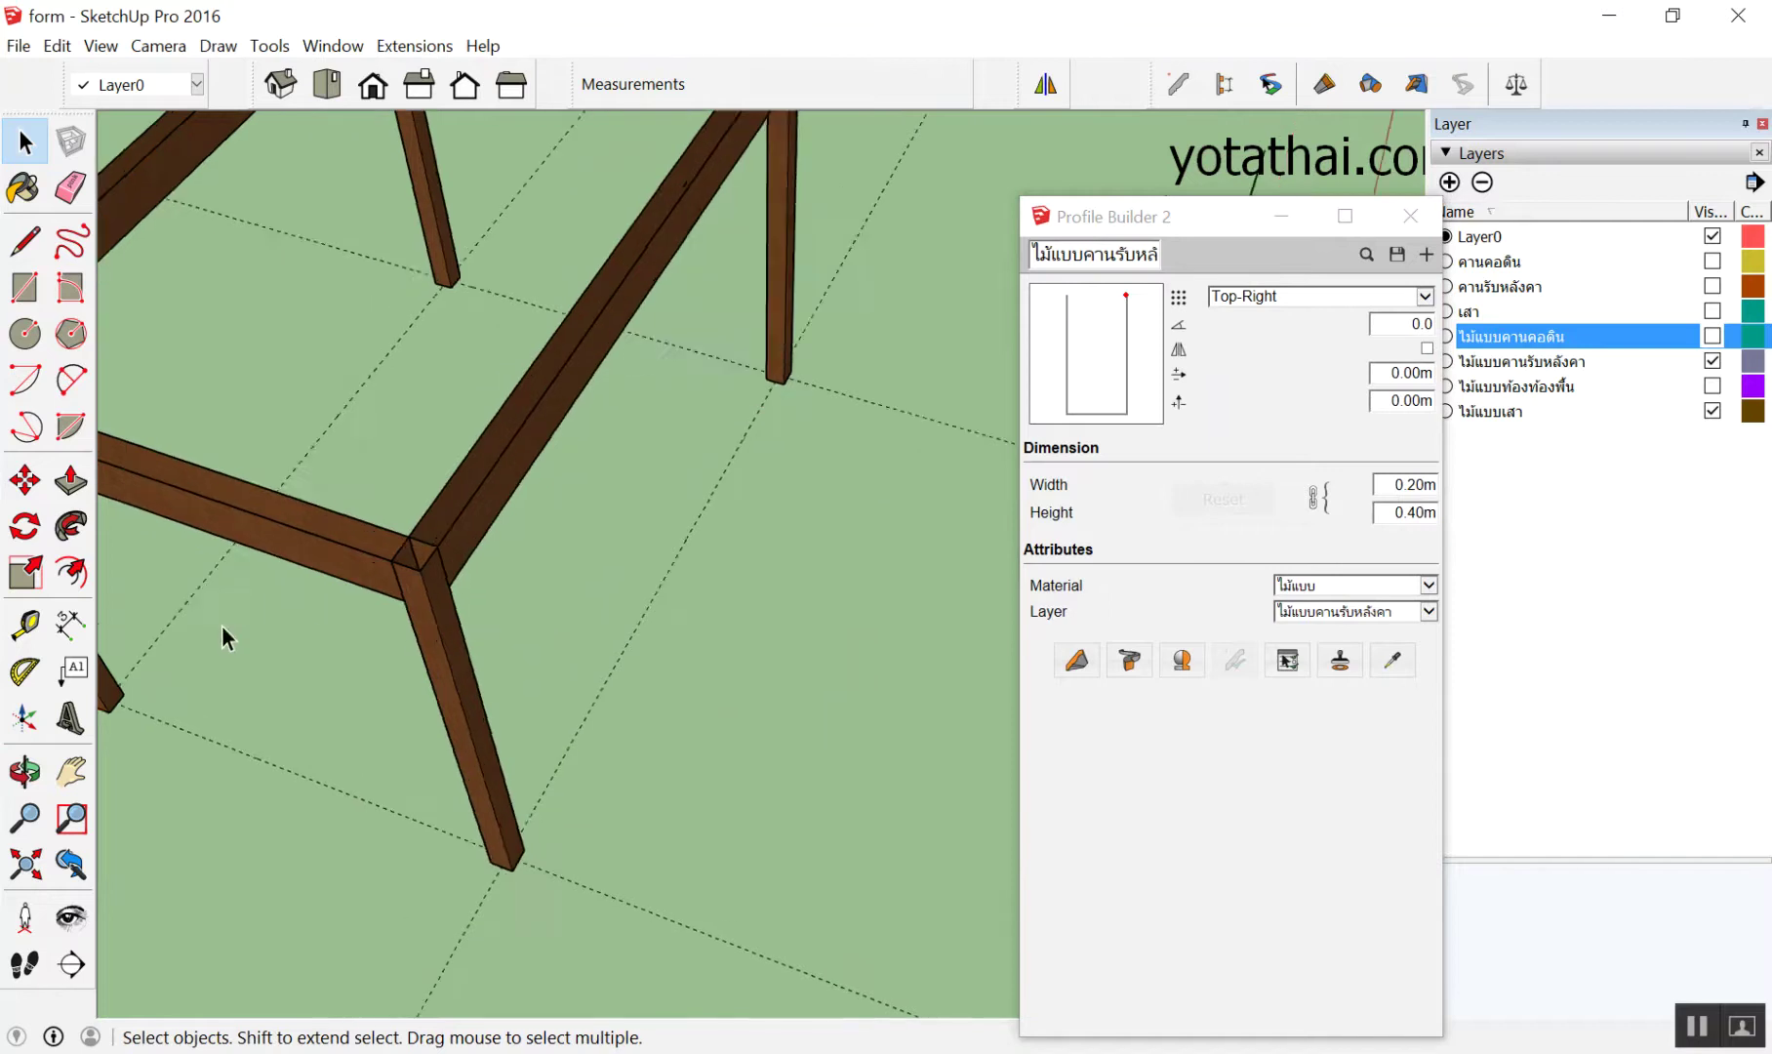
scroll(256, 712, up, 1)
scroll(337, 735, up, 1)
scroll(336, 735, up, 1)
mouse_move(364, 695)
middle_down()
mouse_move(705, 666)
mouse_move(590, 387)
mouse_move(281, 513)
middle_up()
key(F2)
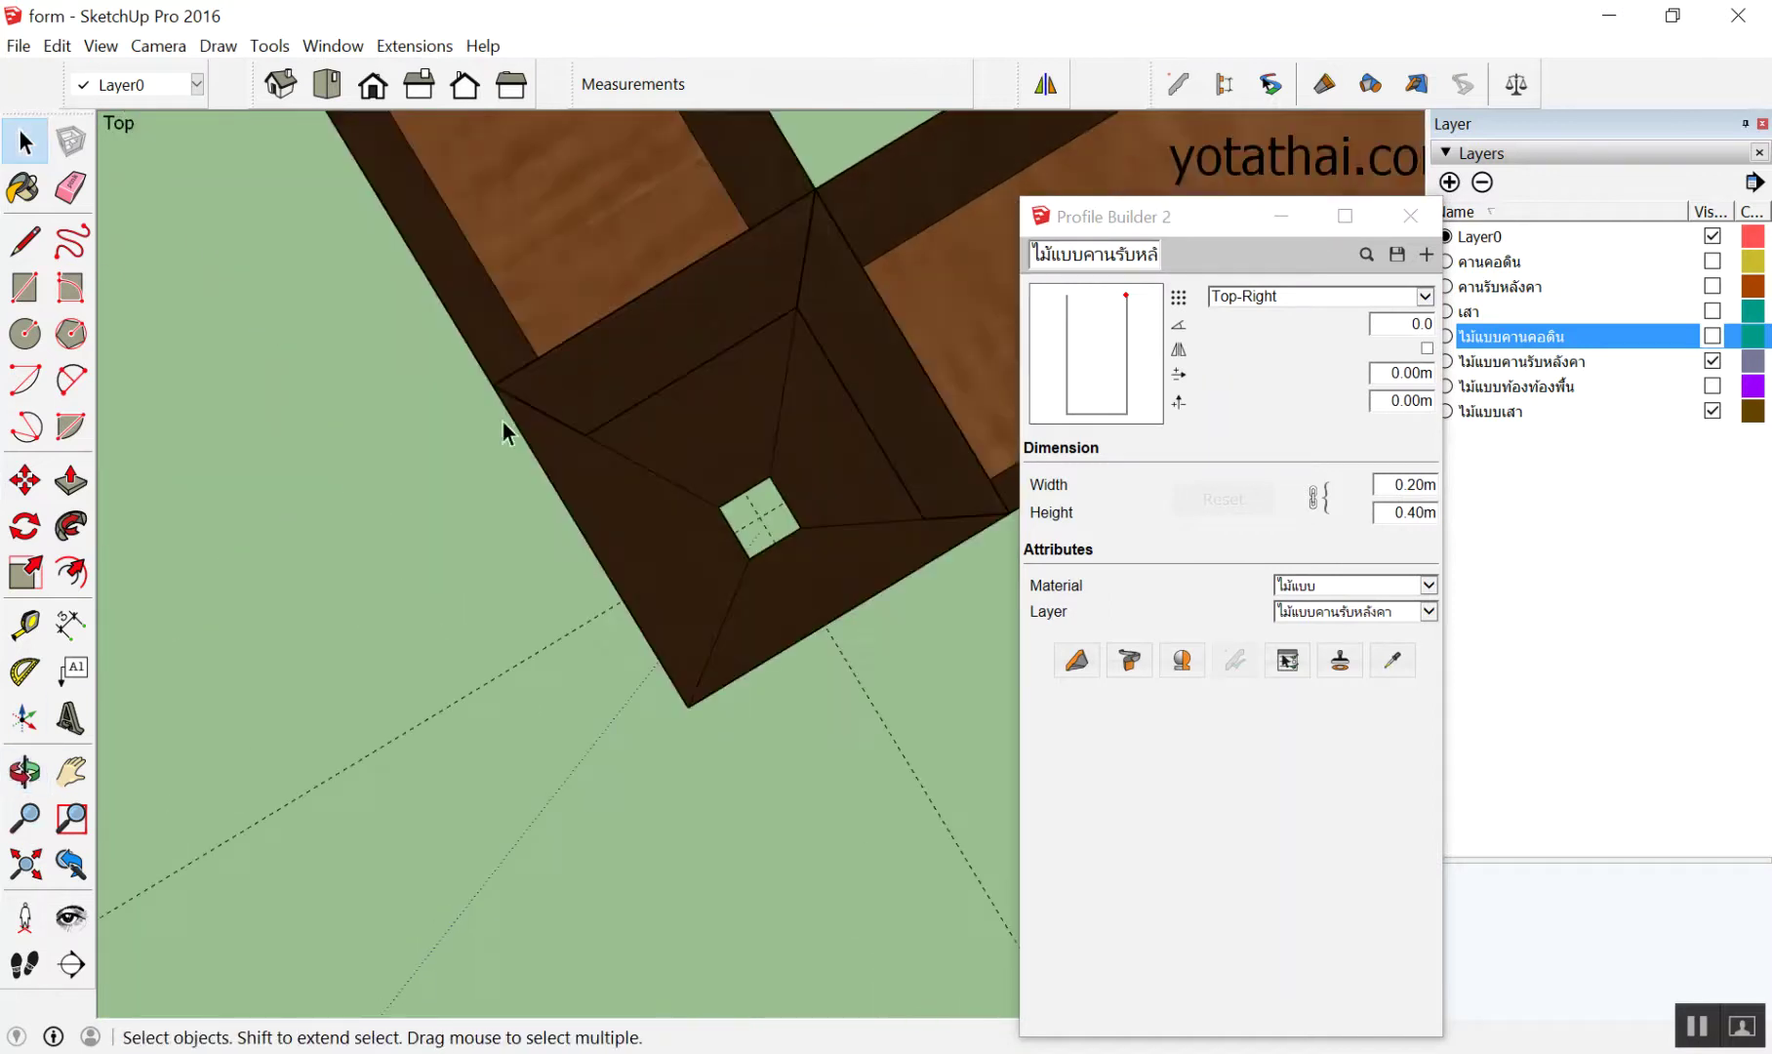
mouse_move(730, 370)
middle_down()
mouse_move(545, 218)
mouse_move(756, 247)
middle_up()
scroll(823, 348, up, 2)
scroll(555, 275, up, 2)
mouse_move(555, 275)
middle_down()
mouse_move(573, 316)
mouse_move(787, 225)
middle_up()
scroll(830, 244, up, 2)
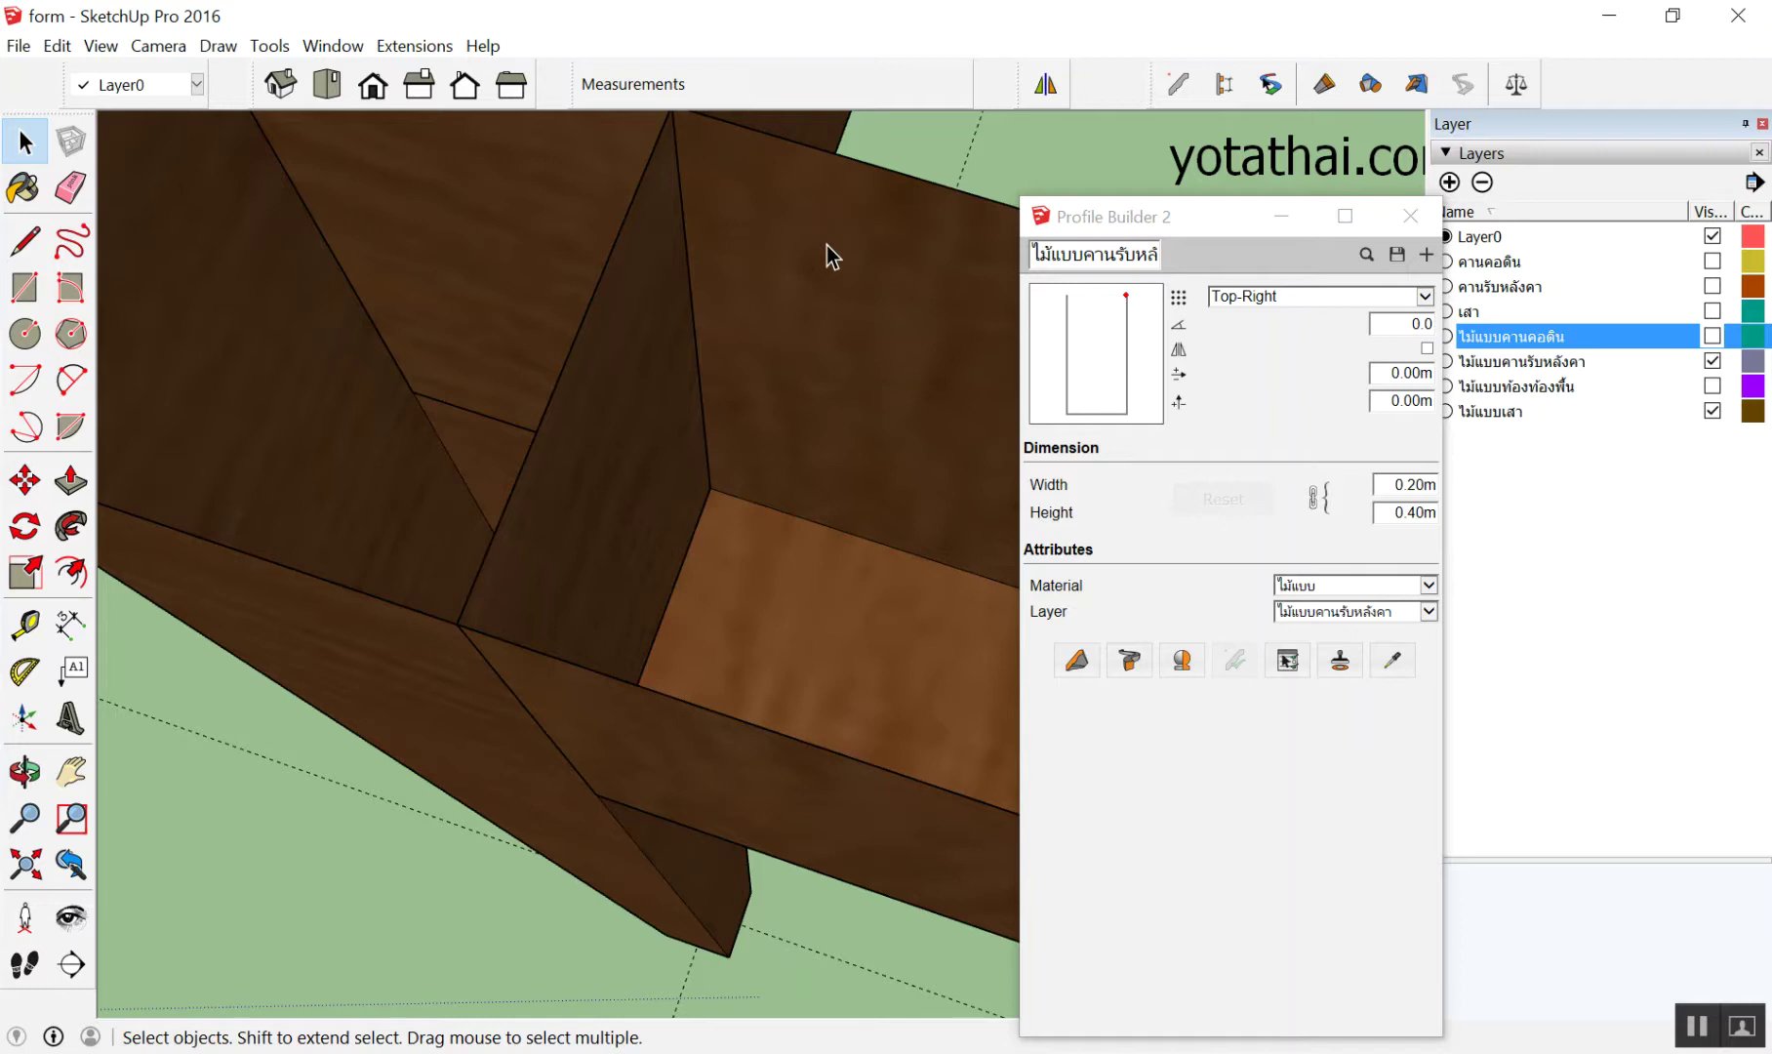
drag(660, 336, 606, 564)
drag(573, 462, 654, 504)
mouse_move(743, 305)
middle_down()
mouse_move(593, 364)
mouse_move(348, 403)
mouse_move(827, 392)
mouse_move(740, 399)
mouse_move(731, 427)
middle_up()
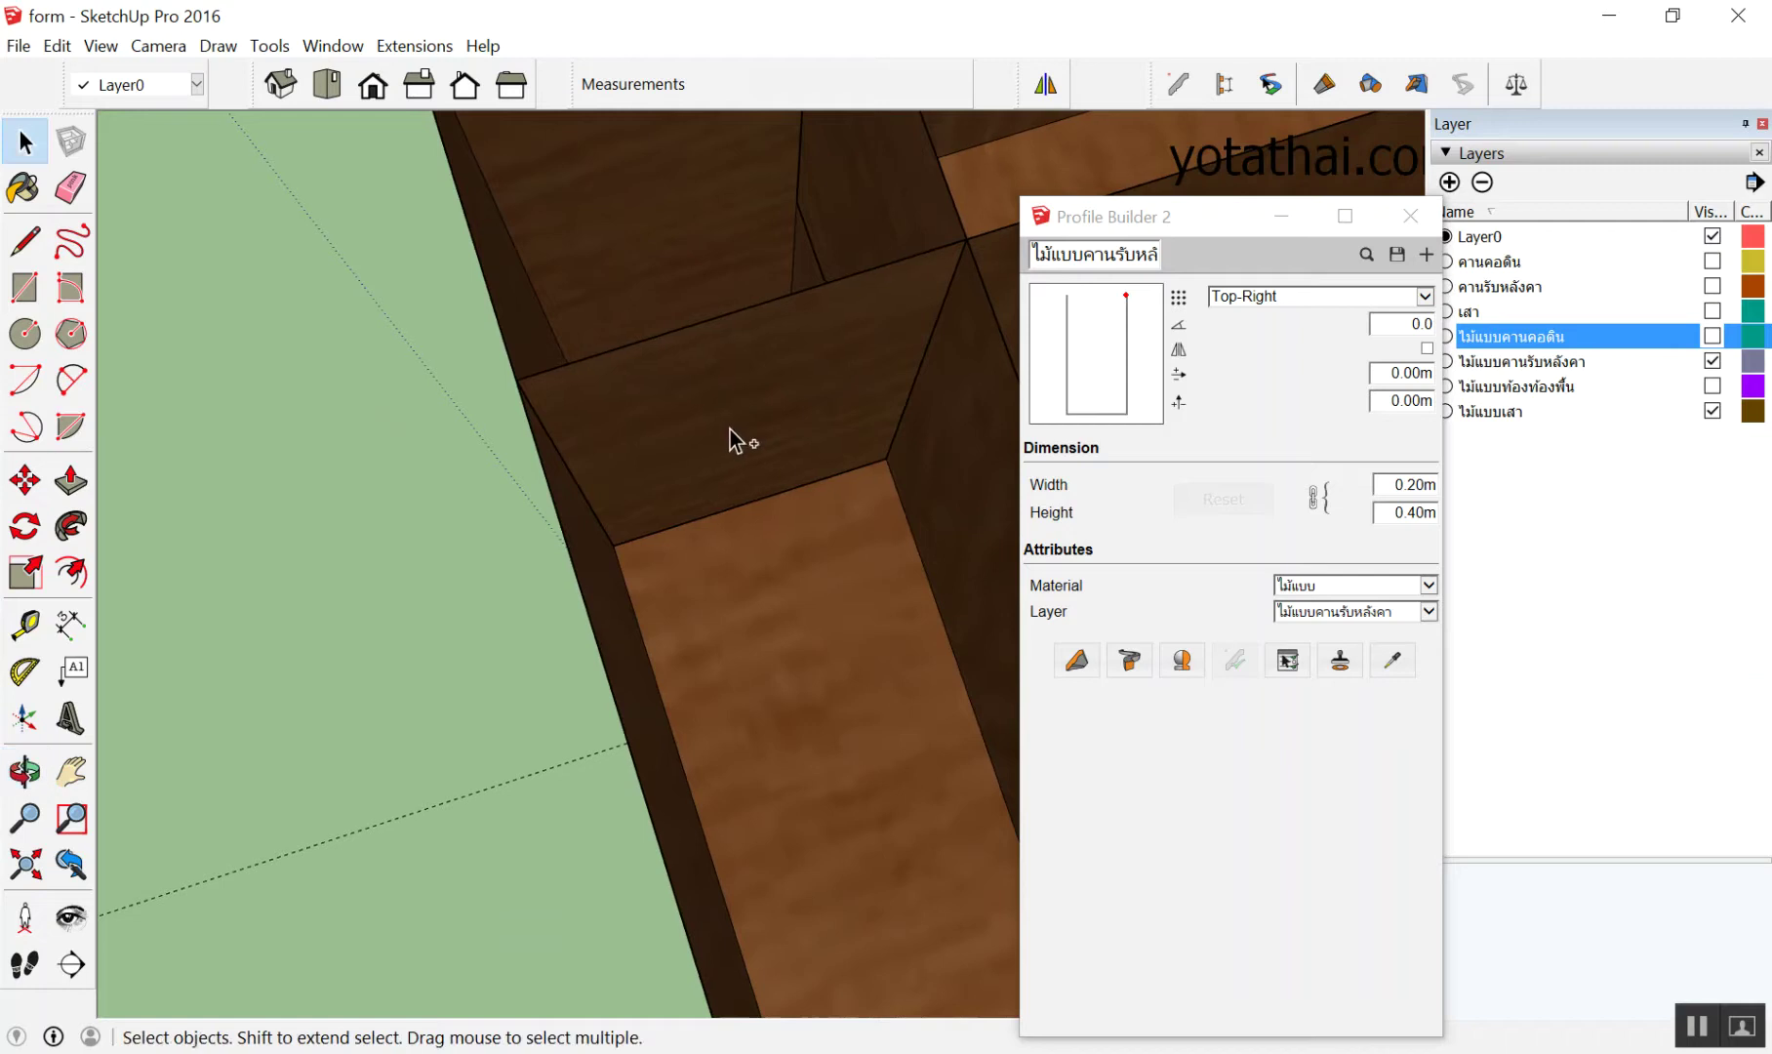
drag(511, 386, 852, 448)
mouse_move(966, 246)
mouse_down()
mouse_move(817, 418)
mouse_move(617, 543)
mouse_up()
double_click(728, 261)
scroll(713, 290, down, 5)
mouse_move(562, 653)
middle_down()
mouse_move(730, 540)
mouse_move(705, 427)
mouse_move(727, 499)
mouse_move(690, 489)
middle_up()
scroll(727, 500, up, 2)
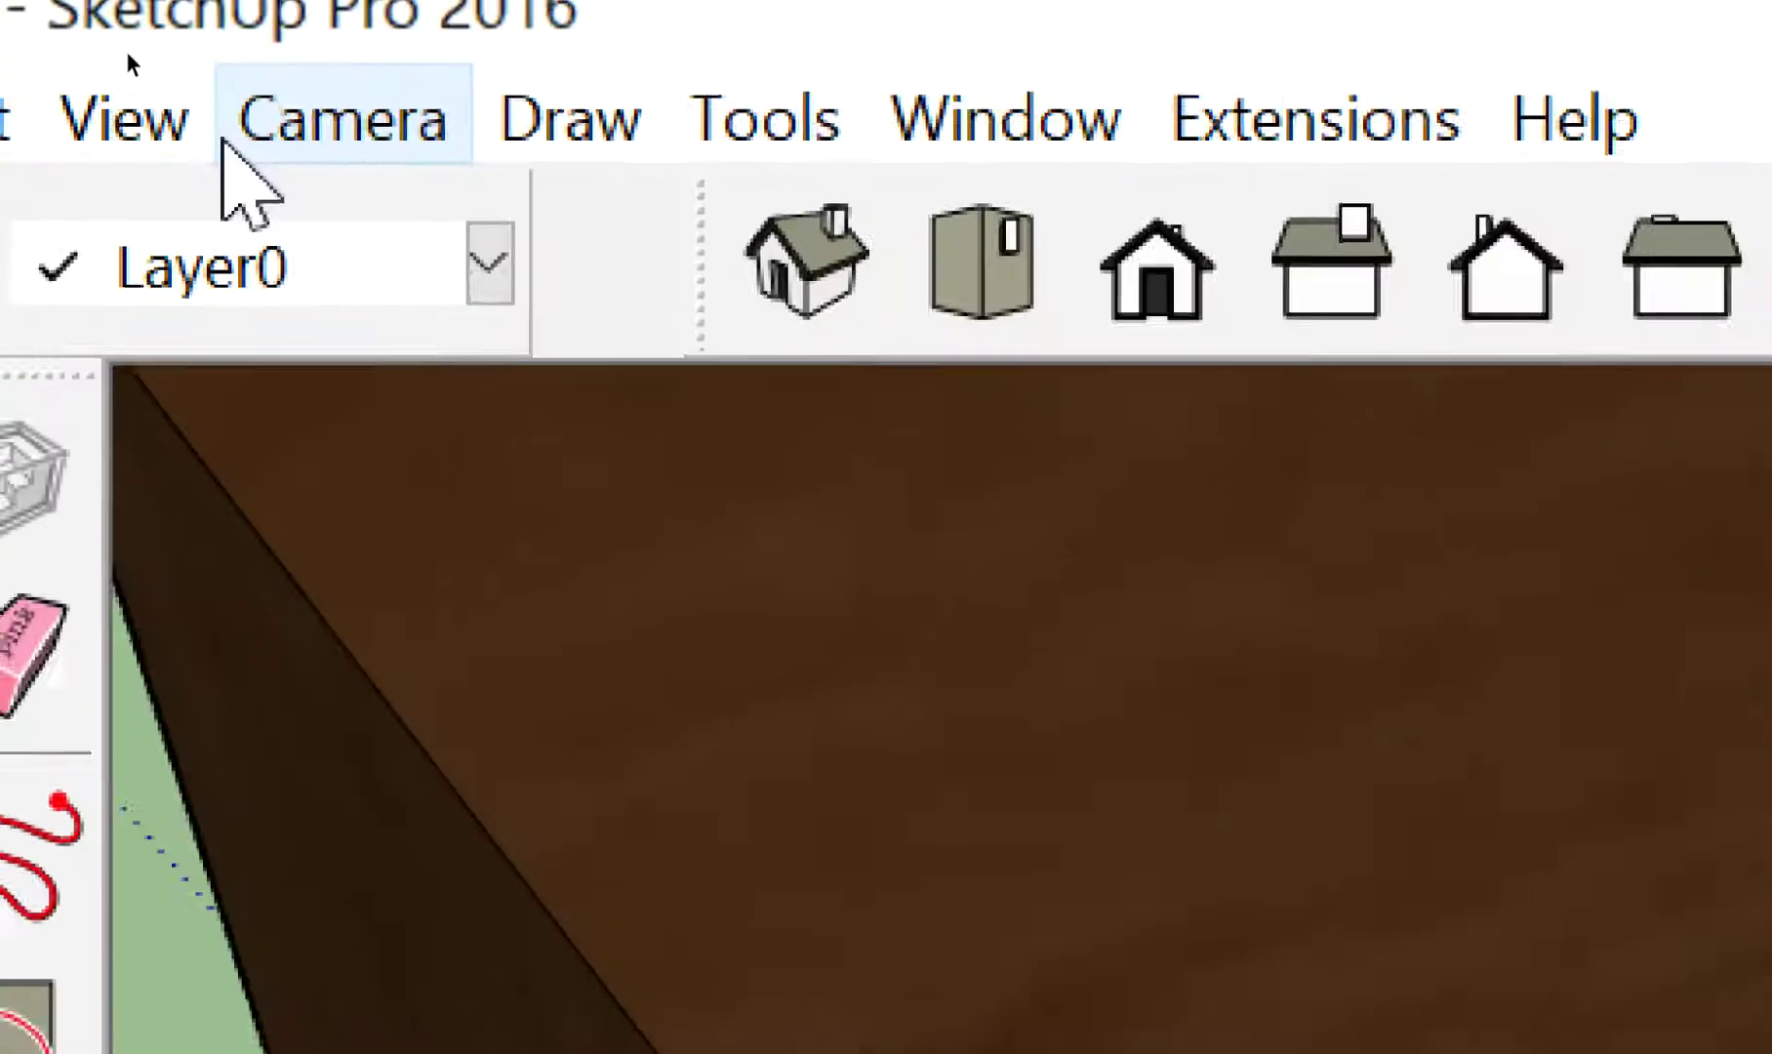
Turn on View > Component Edit > Hide Rest Of Model
click(230, 147)
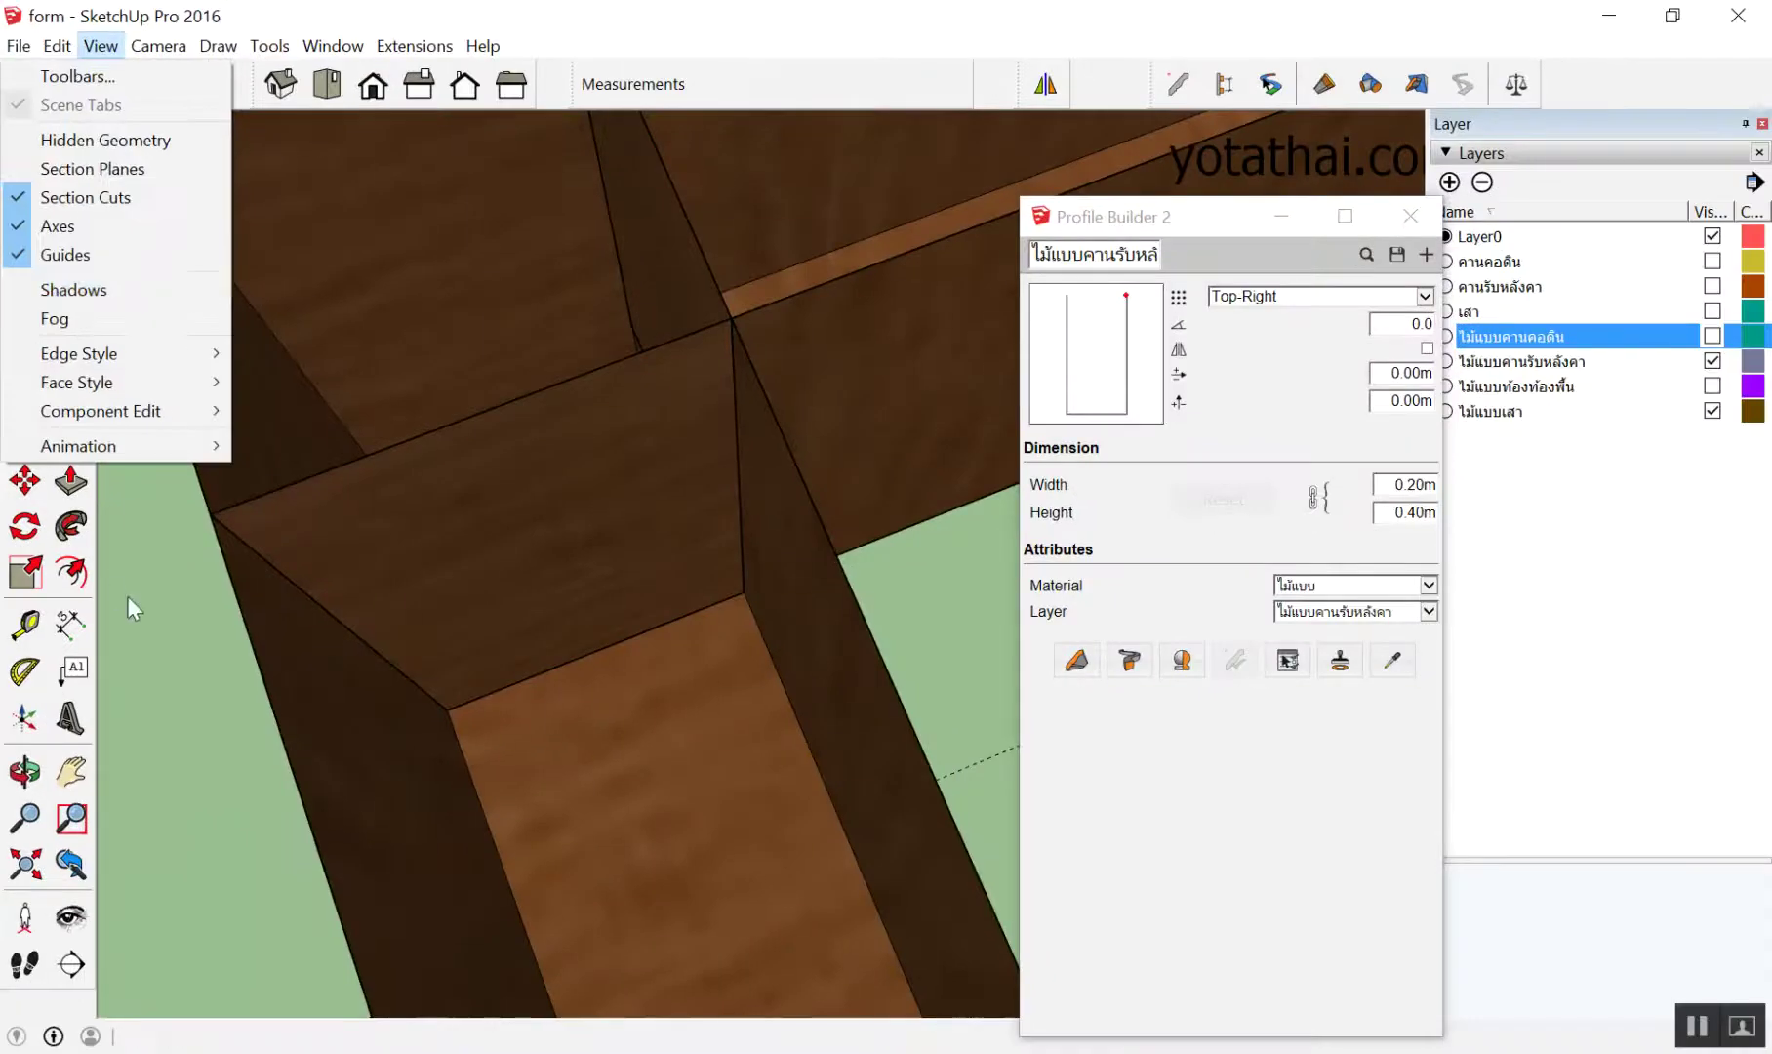
click(128, 596)
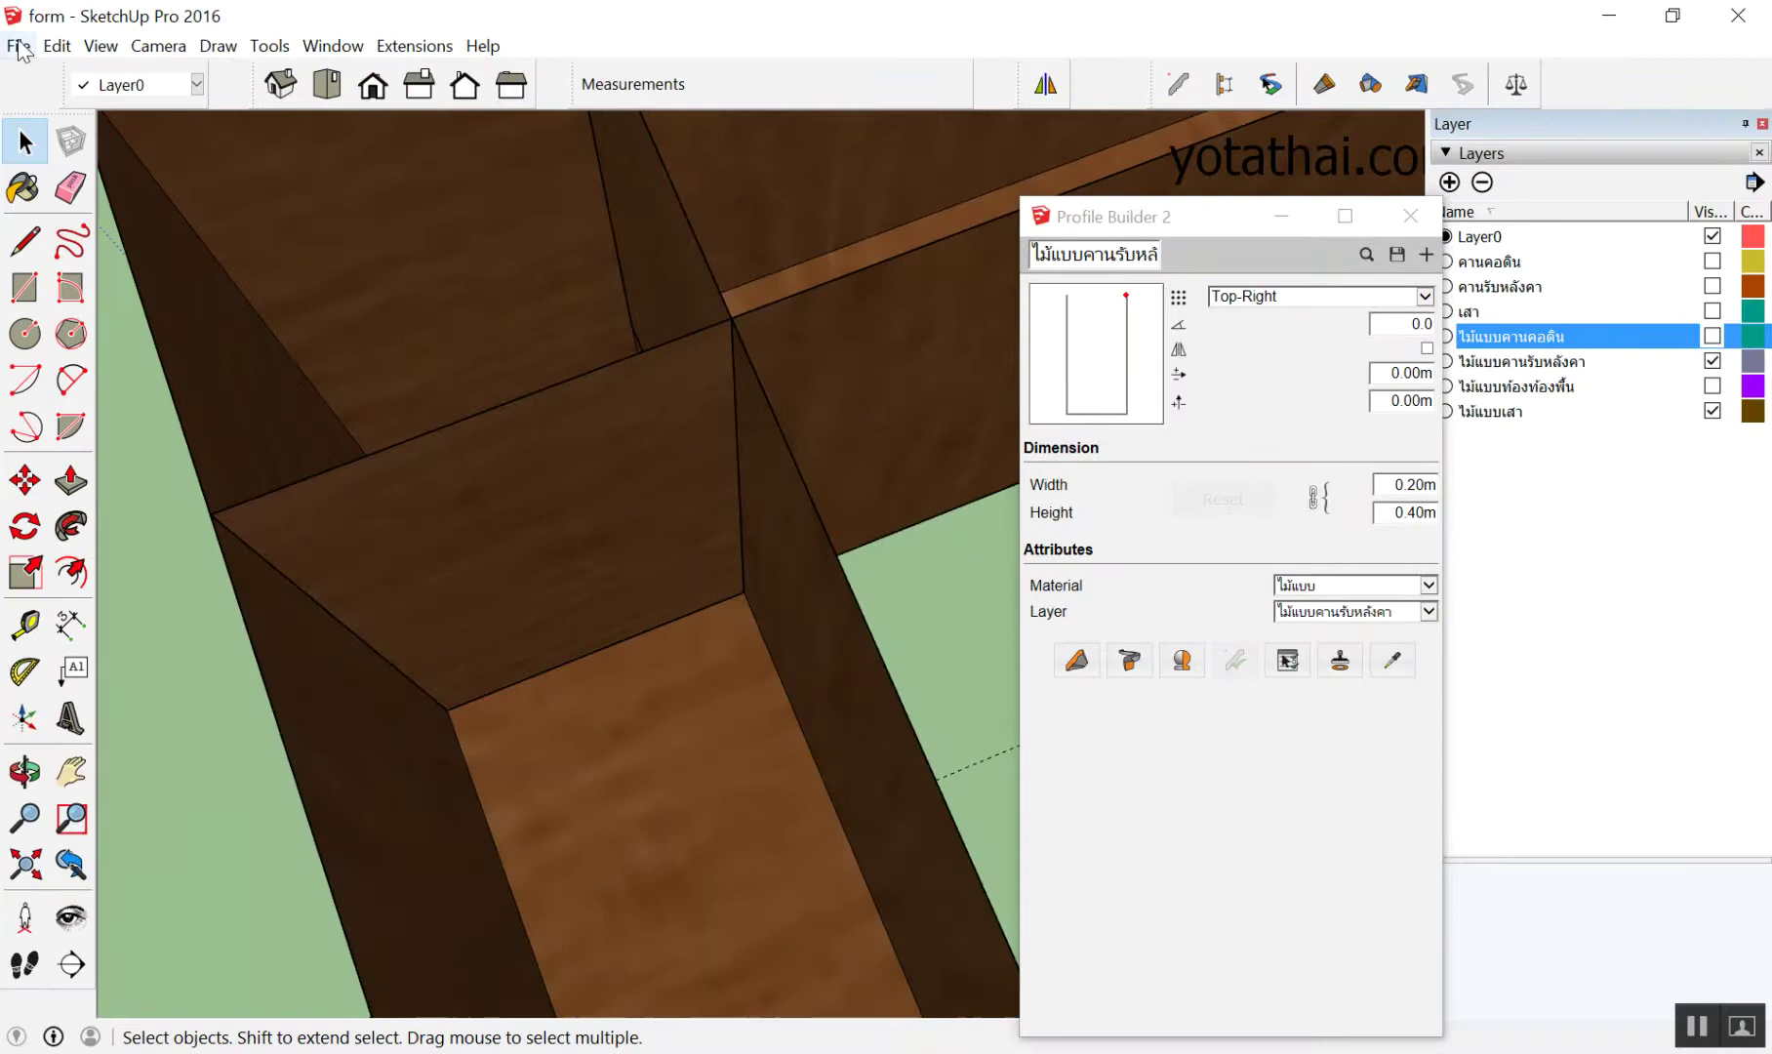
click(252, 156)
mouse_move(331, 681)
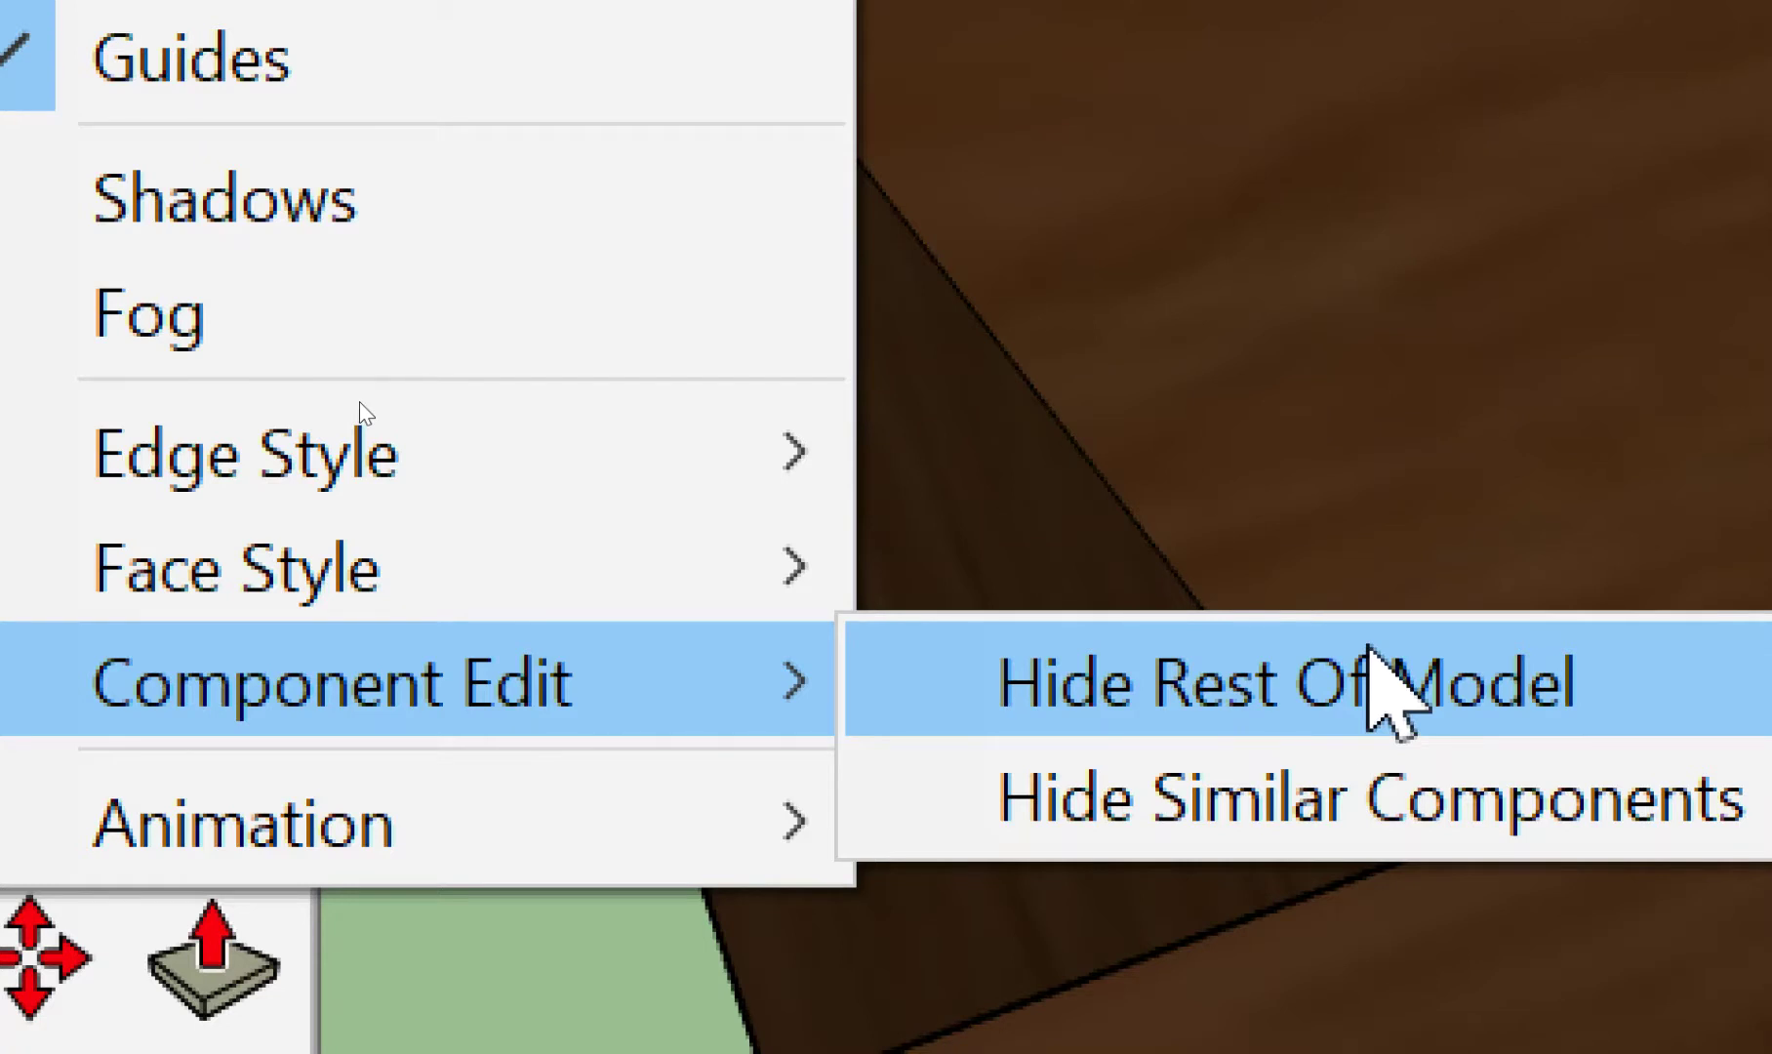
click(1368, 646)
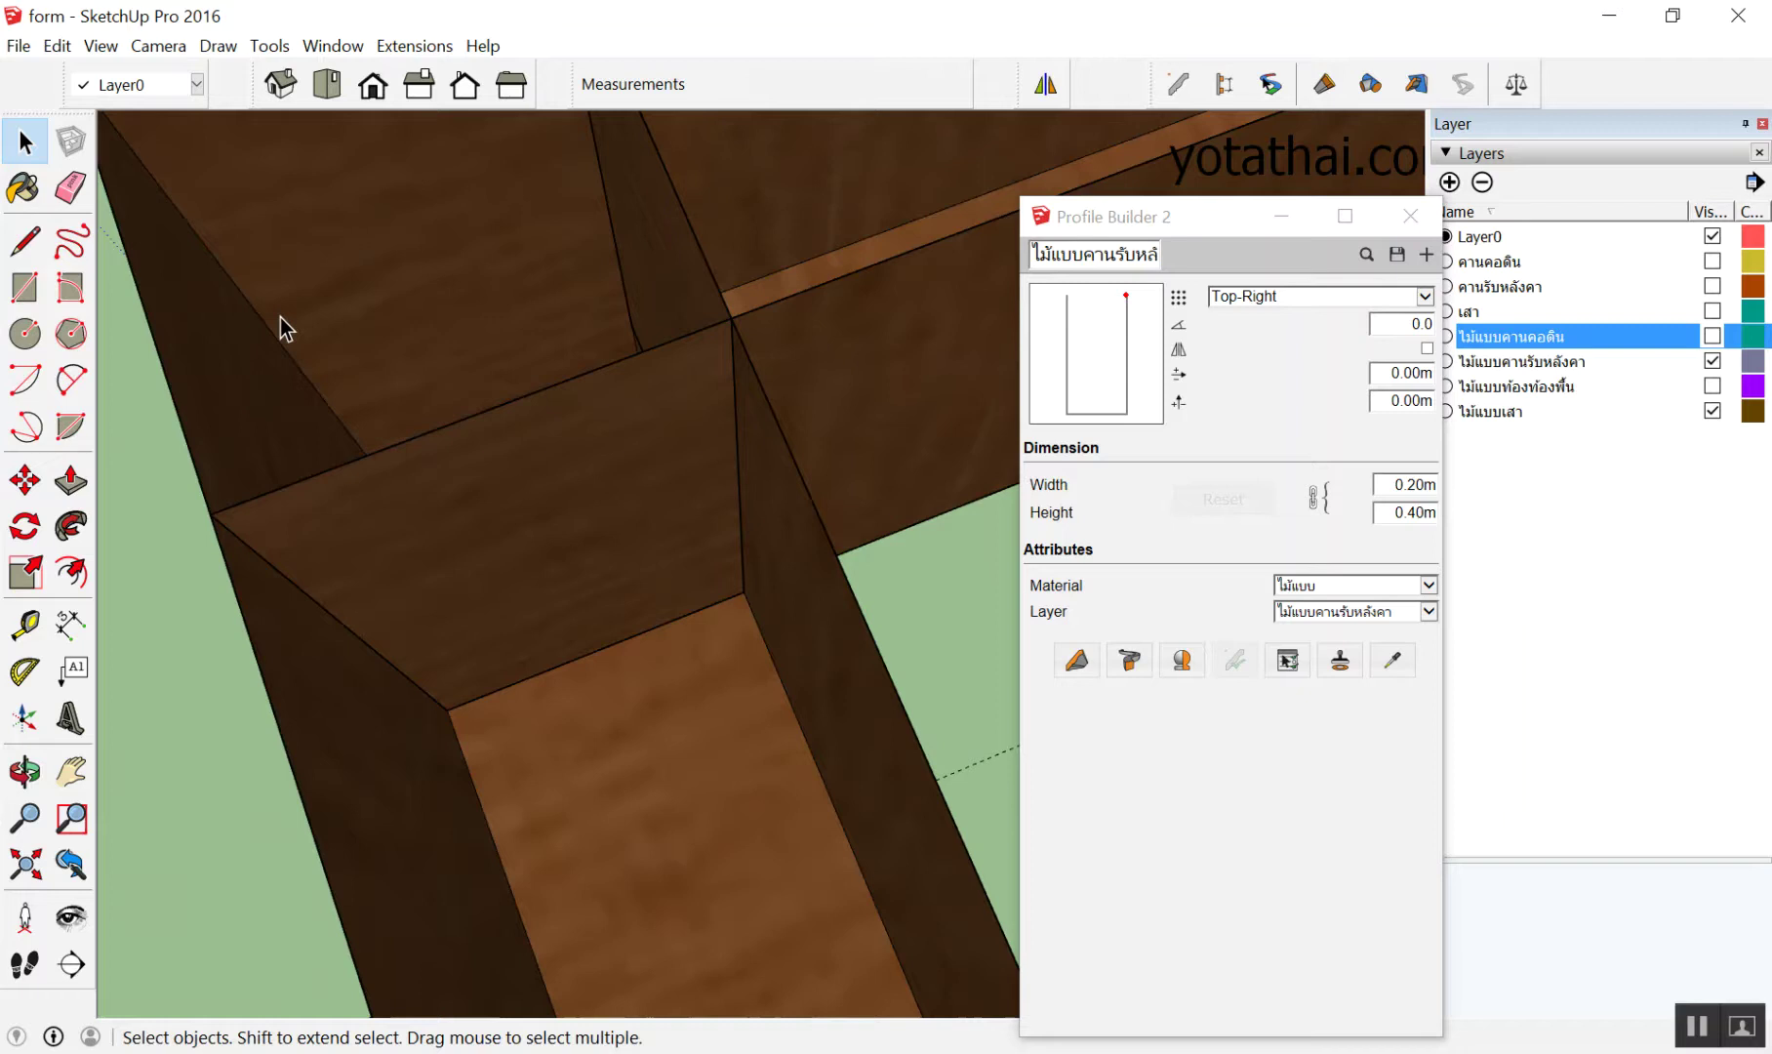
Open a beam for editing to confirm the rest hides, then exit
double_click(359, 247)
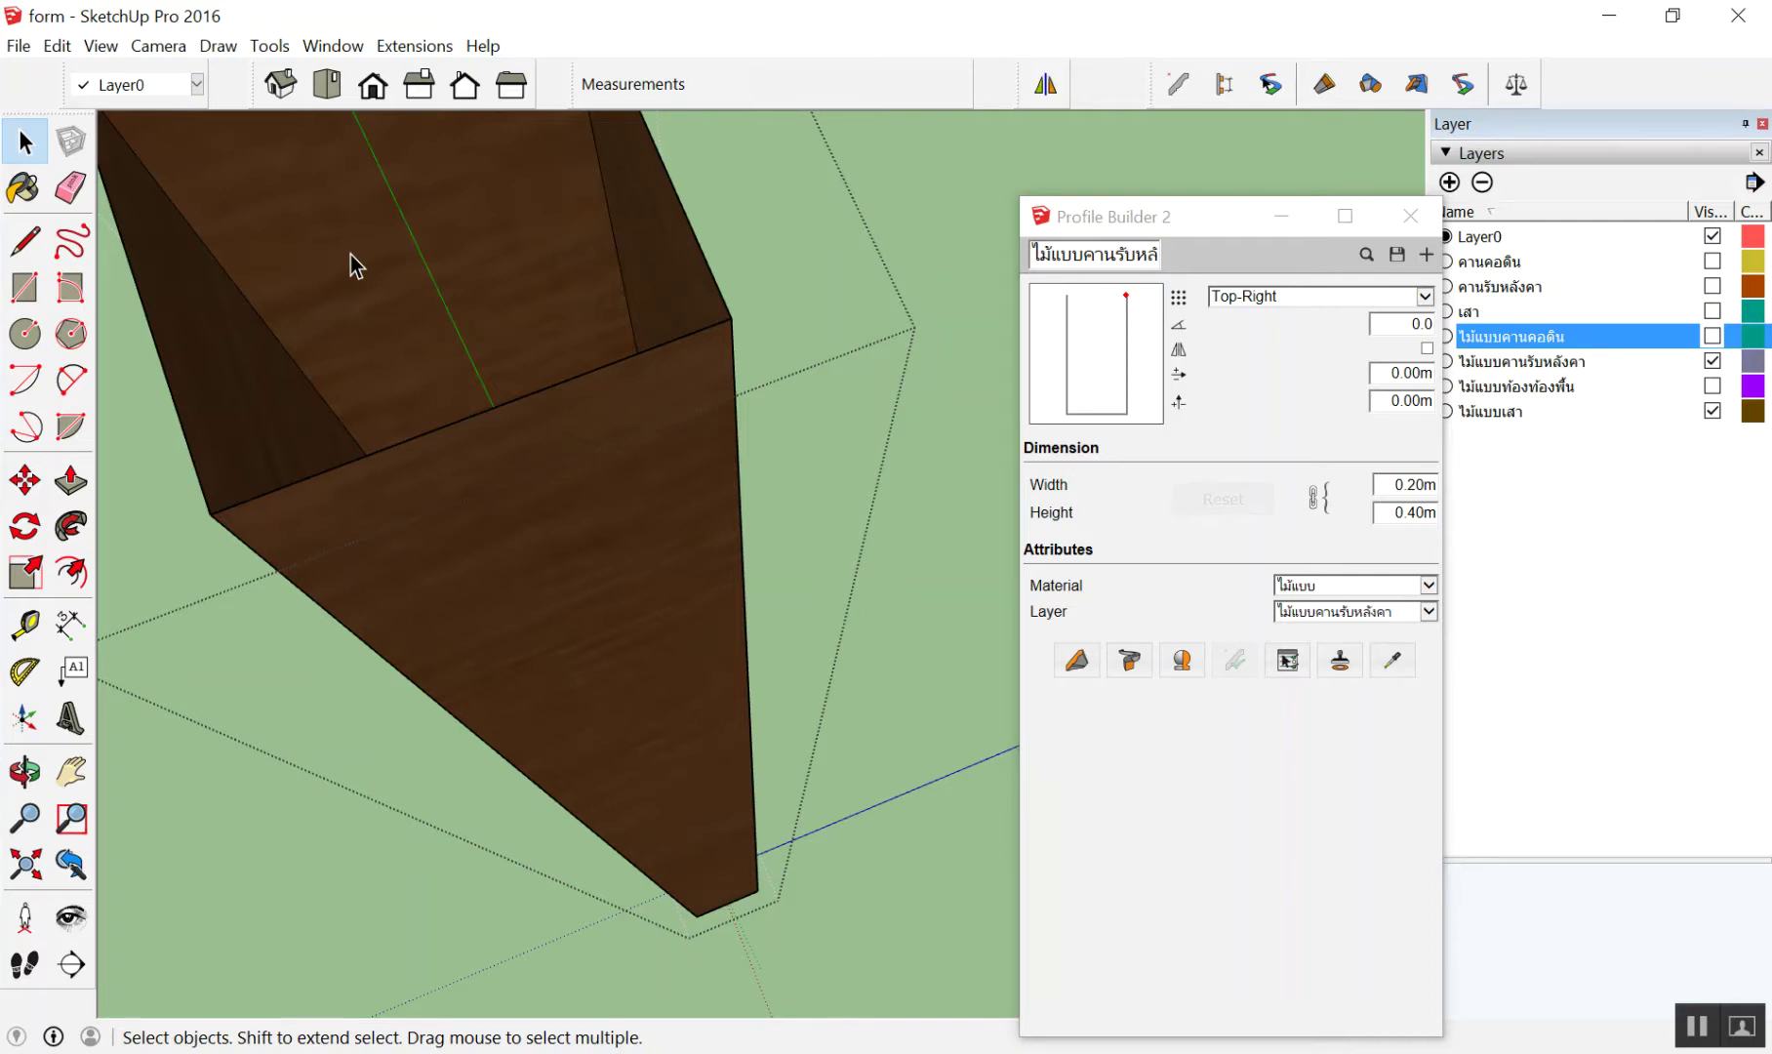
key(Escape)
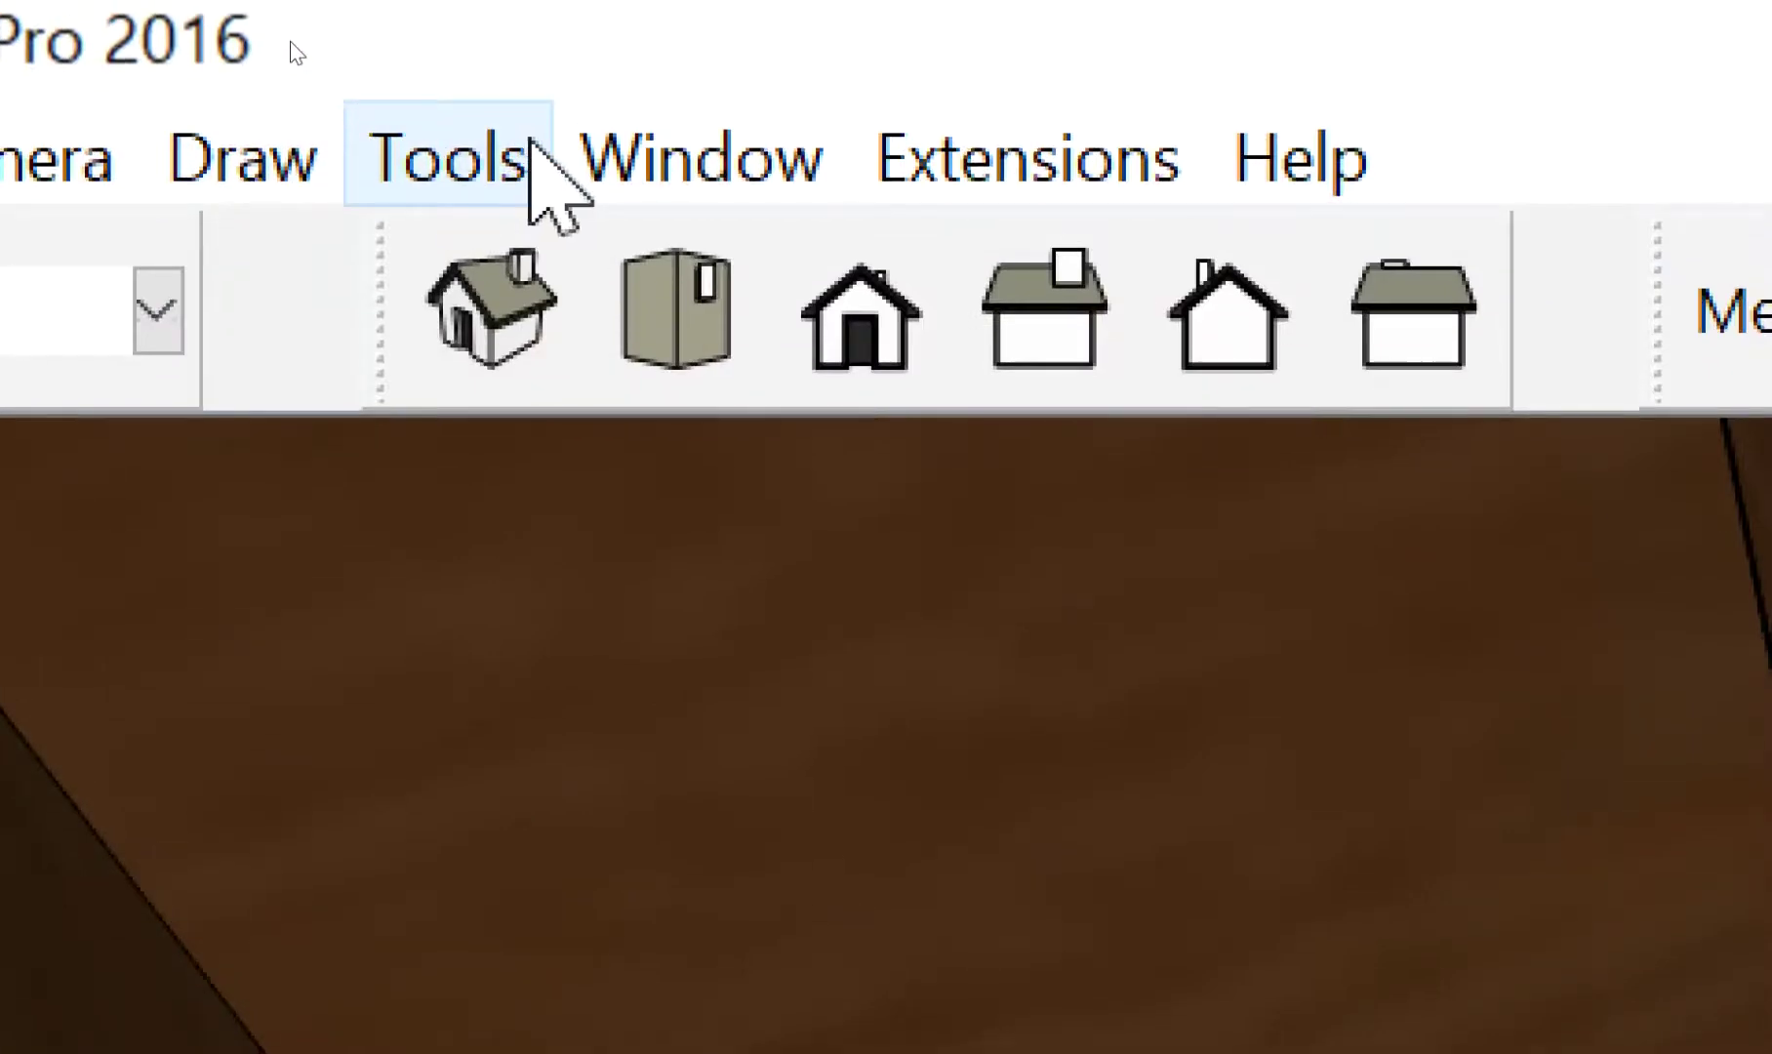
click(597, 132)
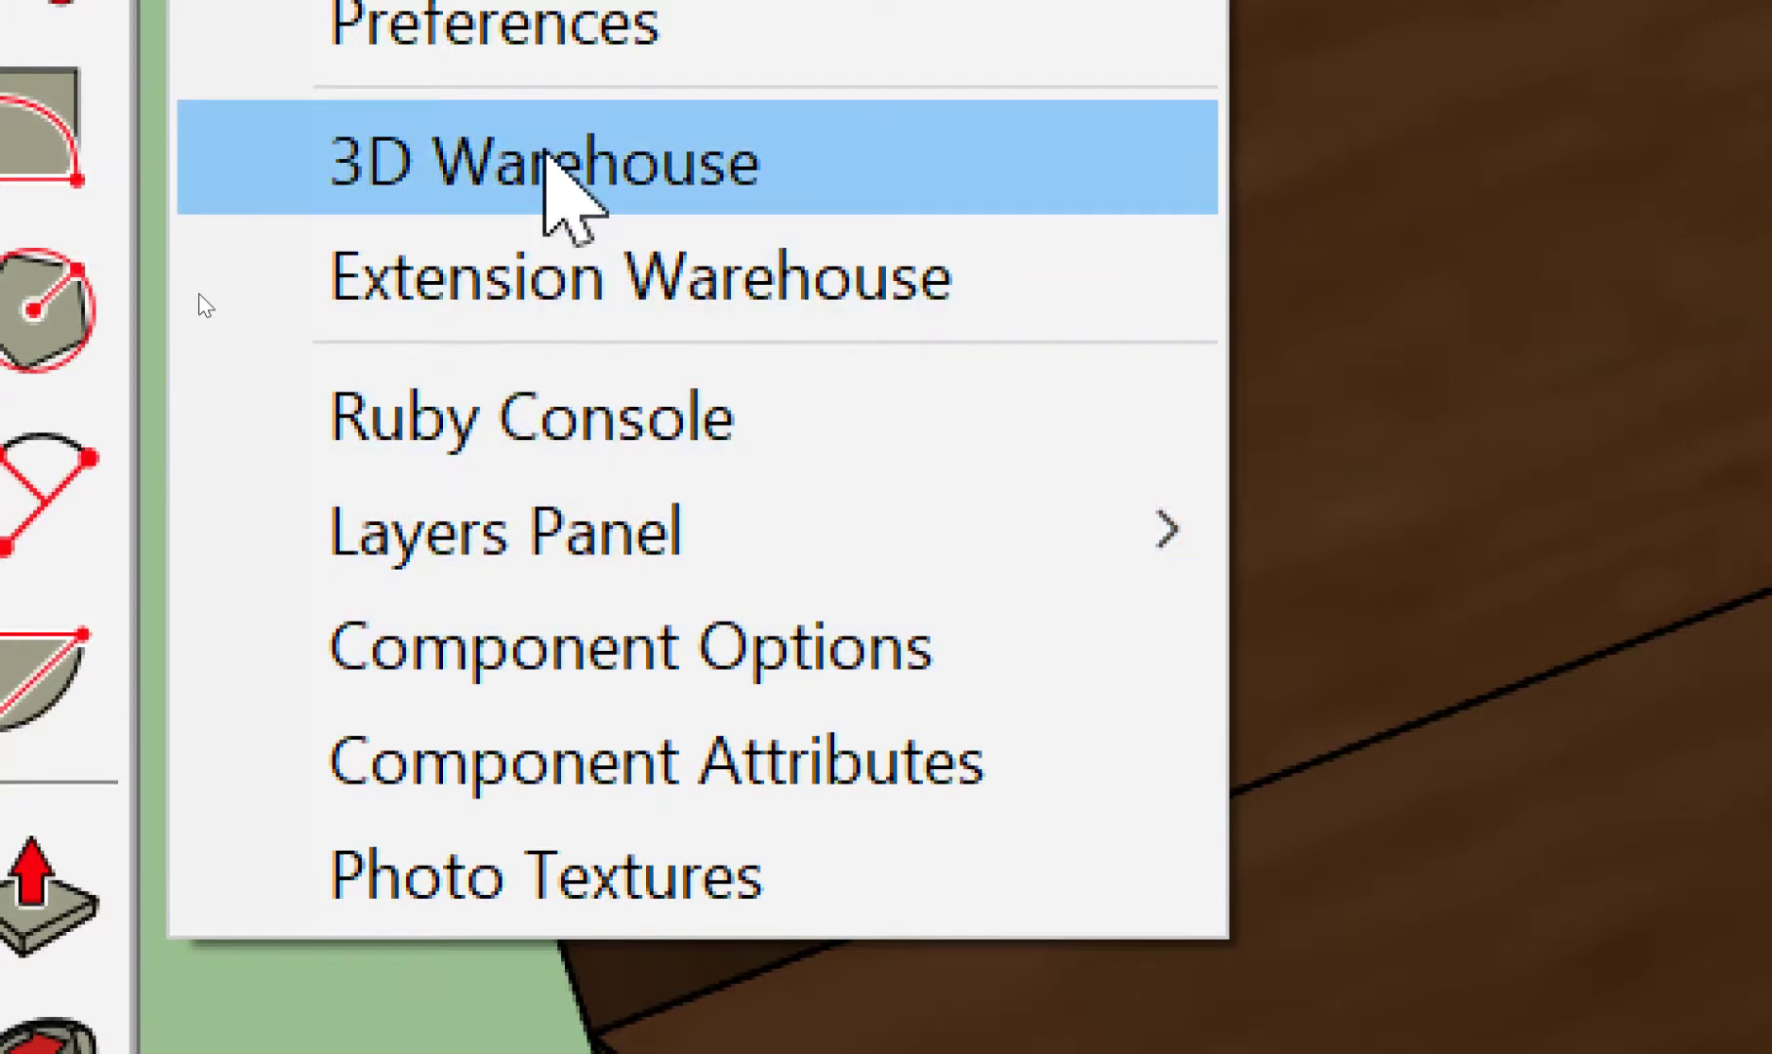
Assign shortcut N to View/Component Edit/Hide Rest Of Model in Preferences and confirm
click(581, 205)
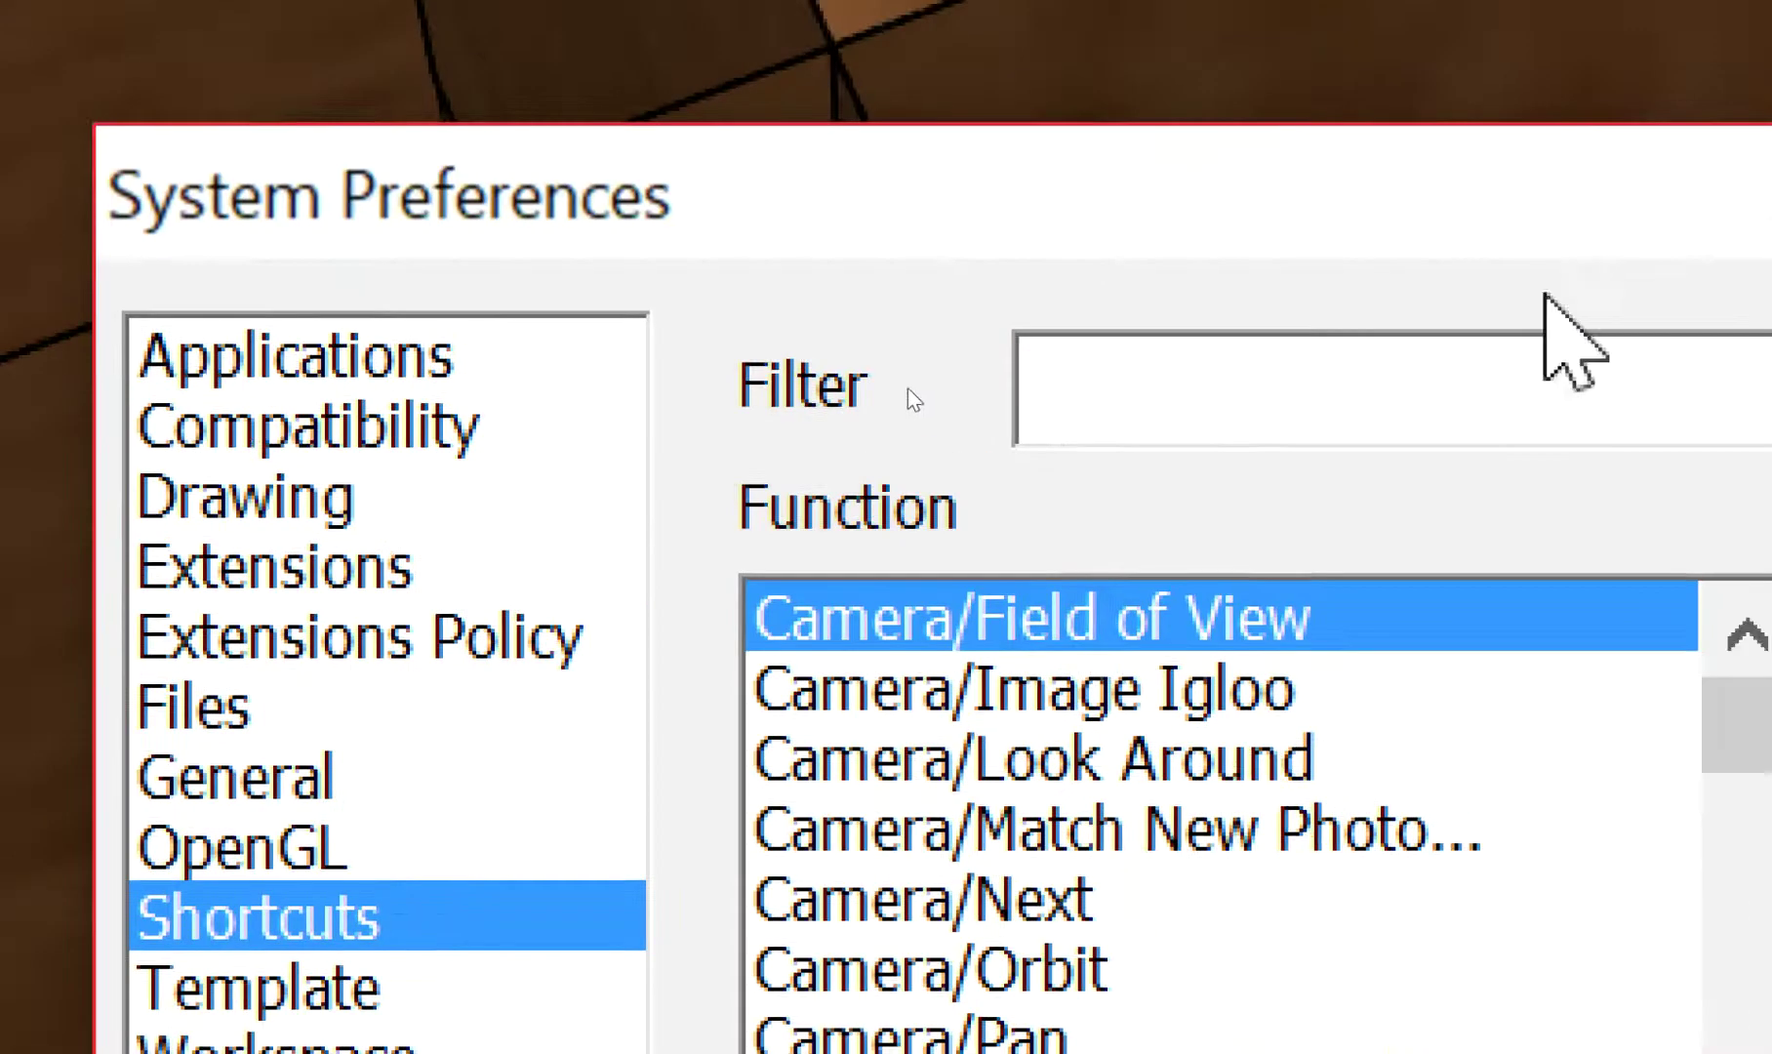
click(1543, 361)
text(rest)
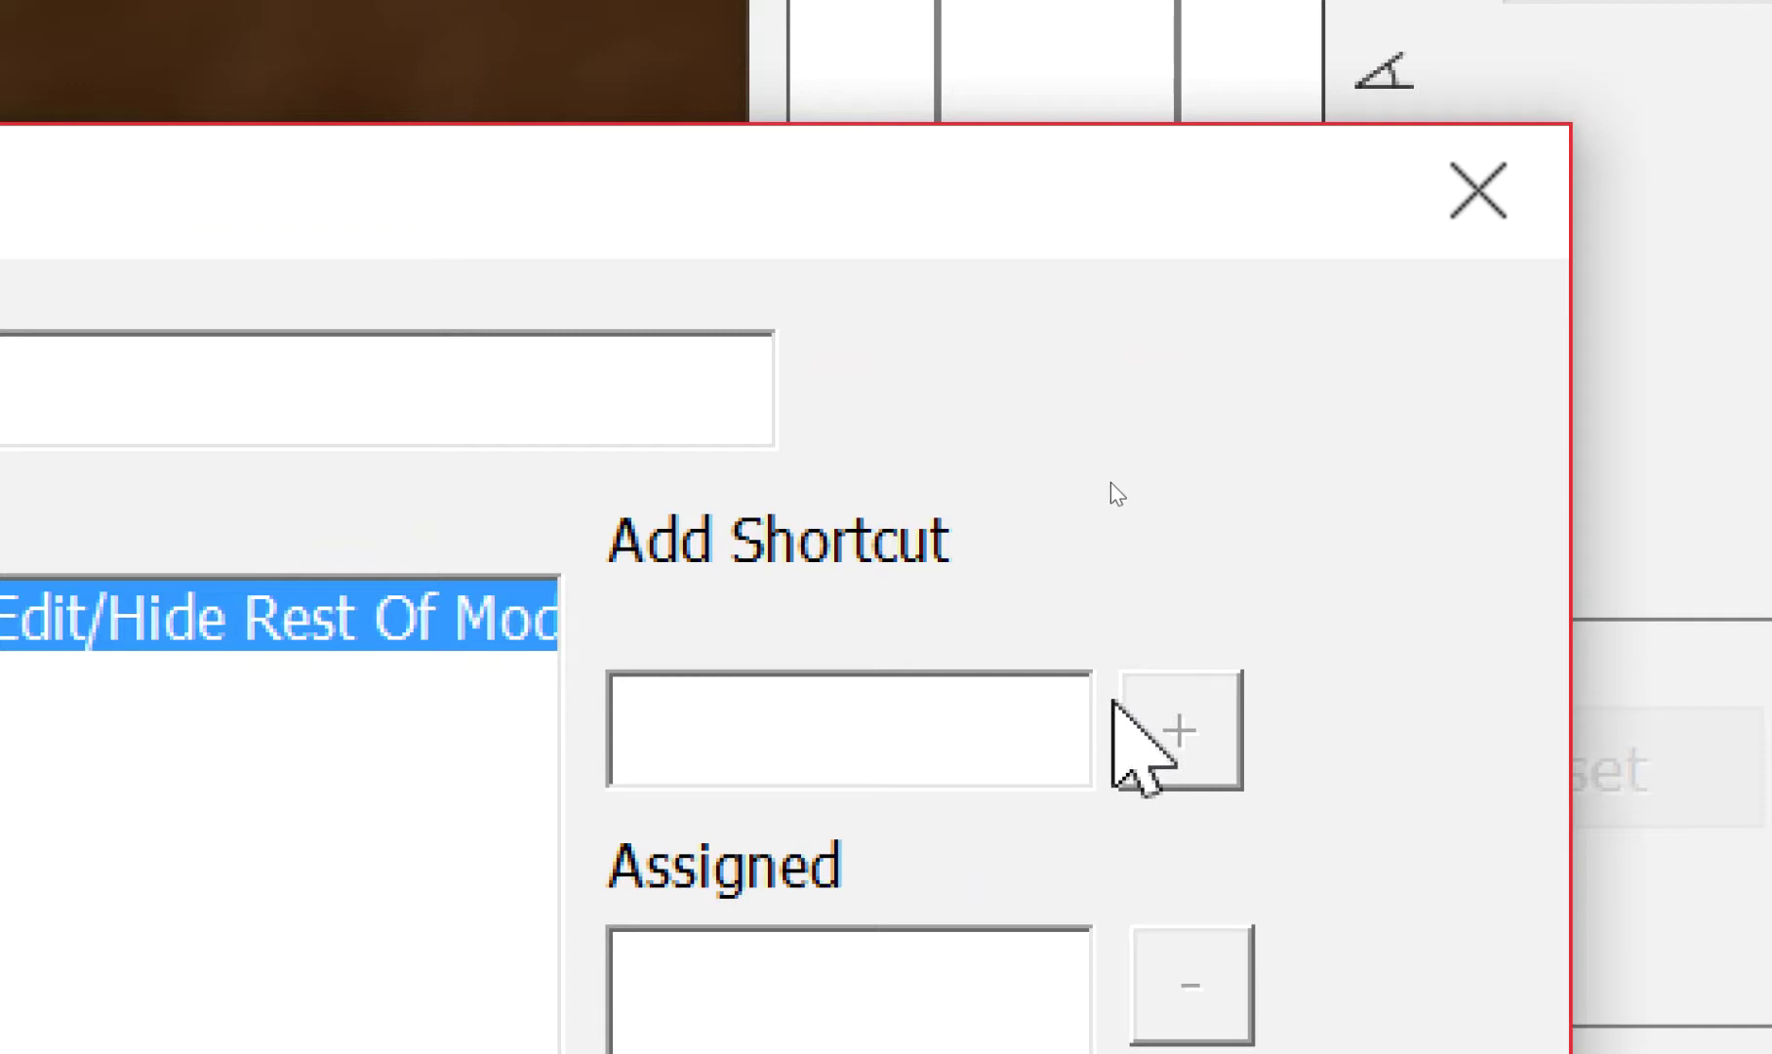
click(1068, 722)
key(n)
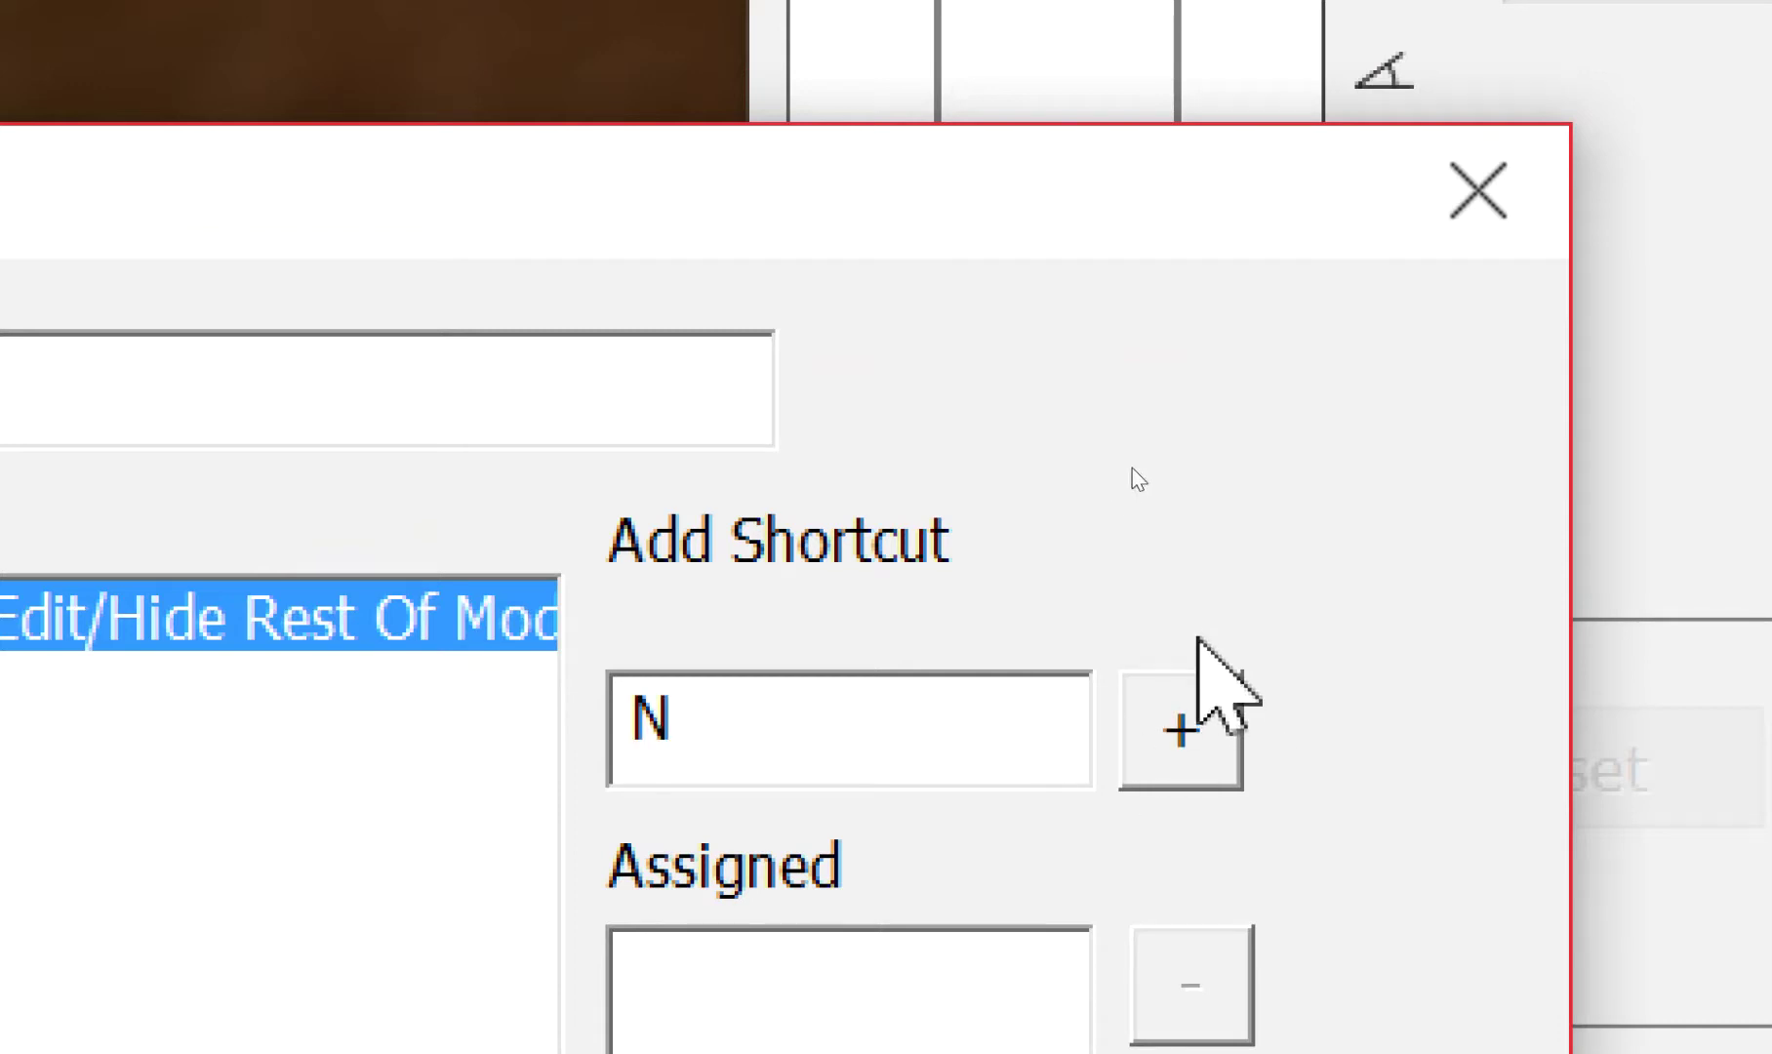
click(1183, 747)
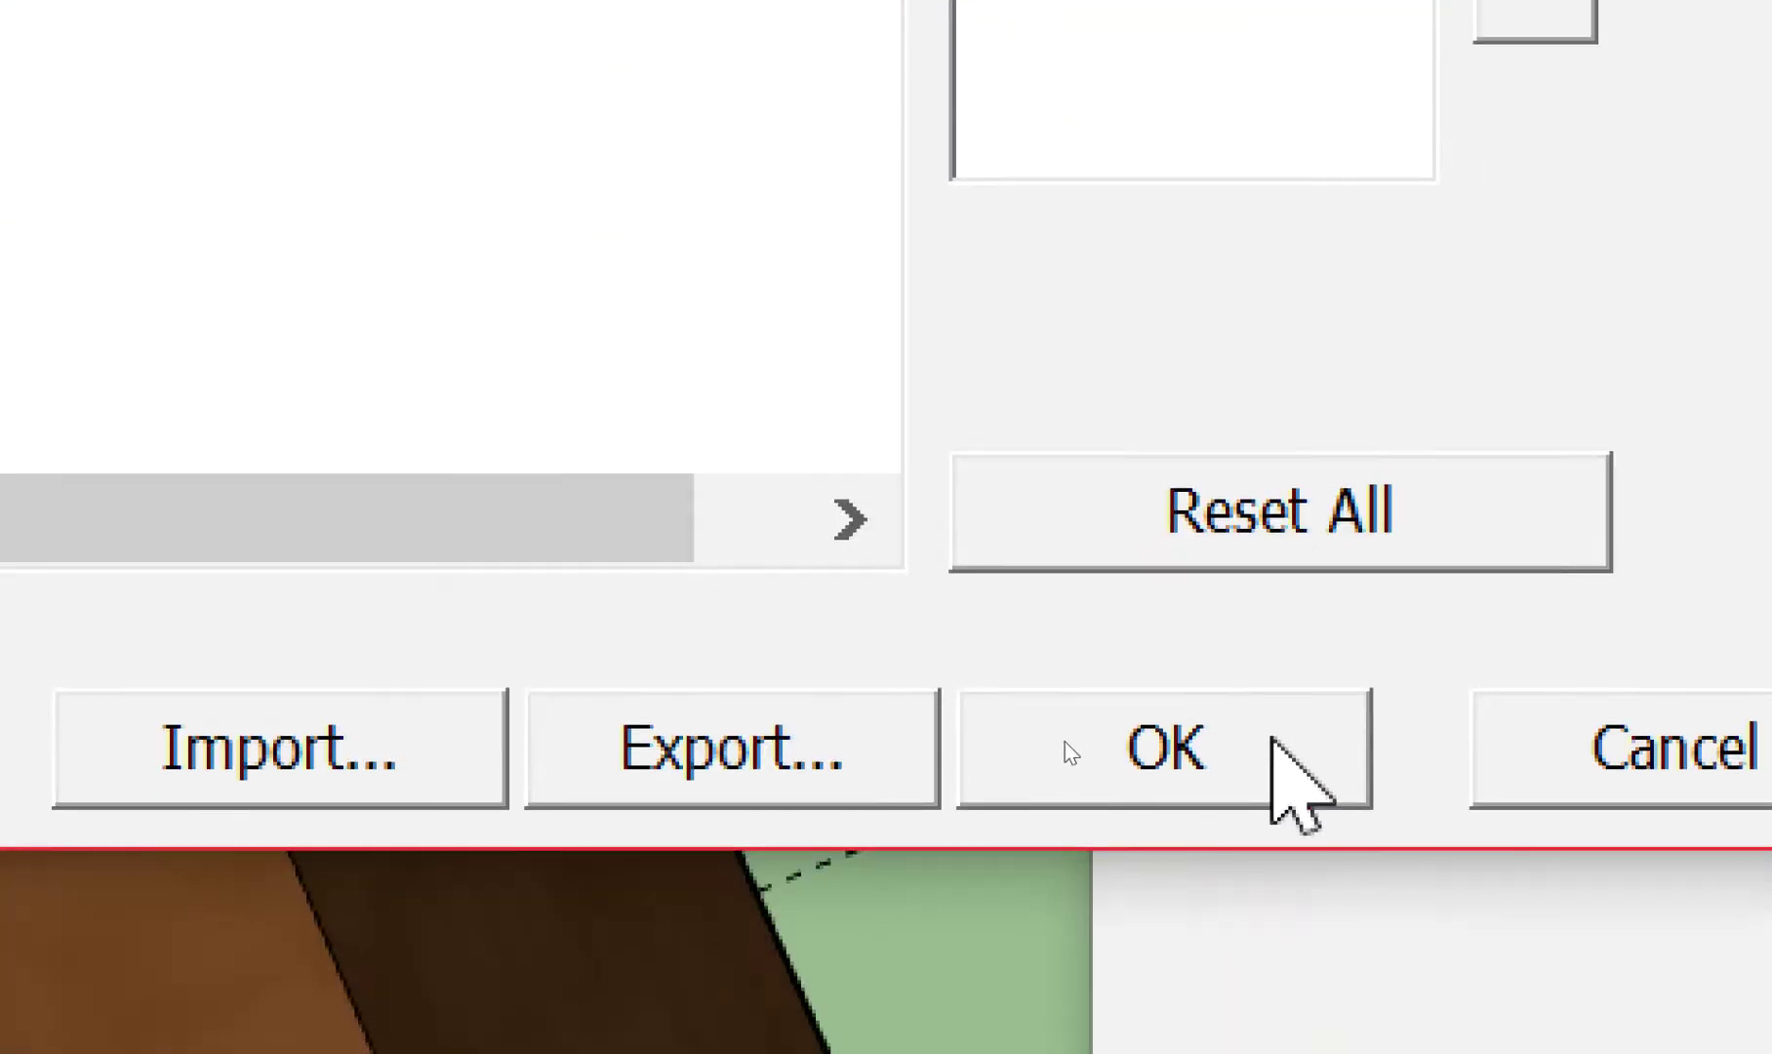
click(1272, 737)
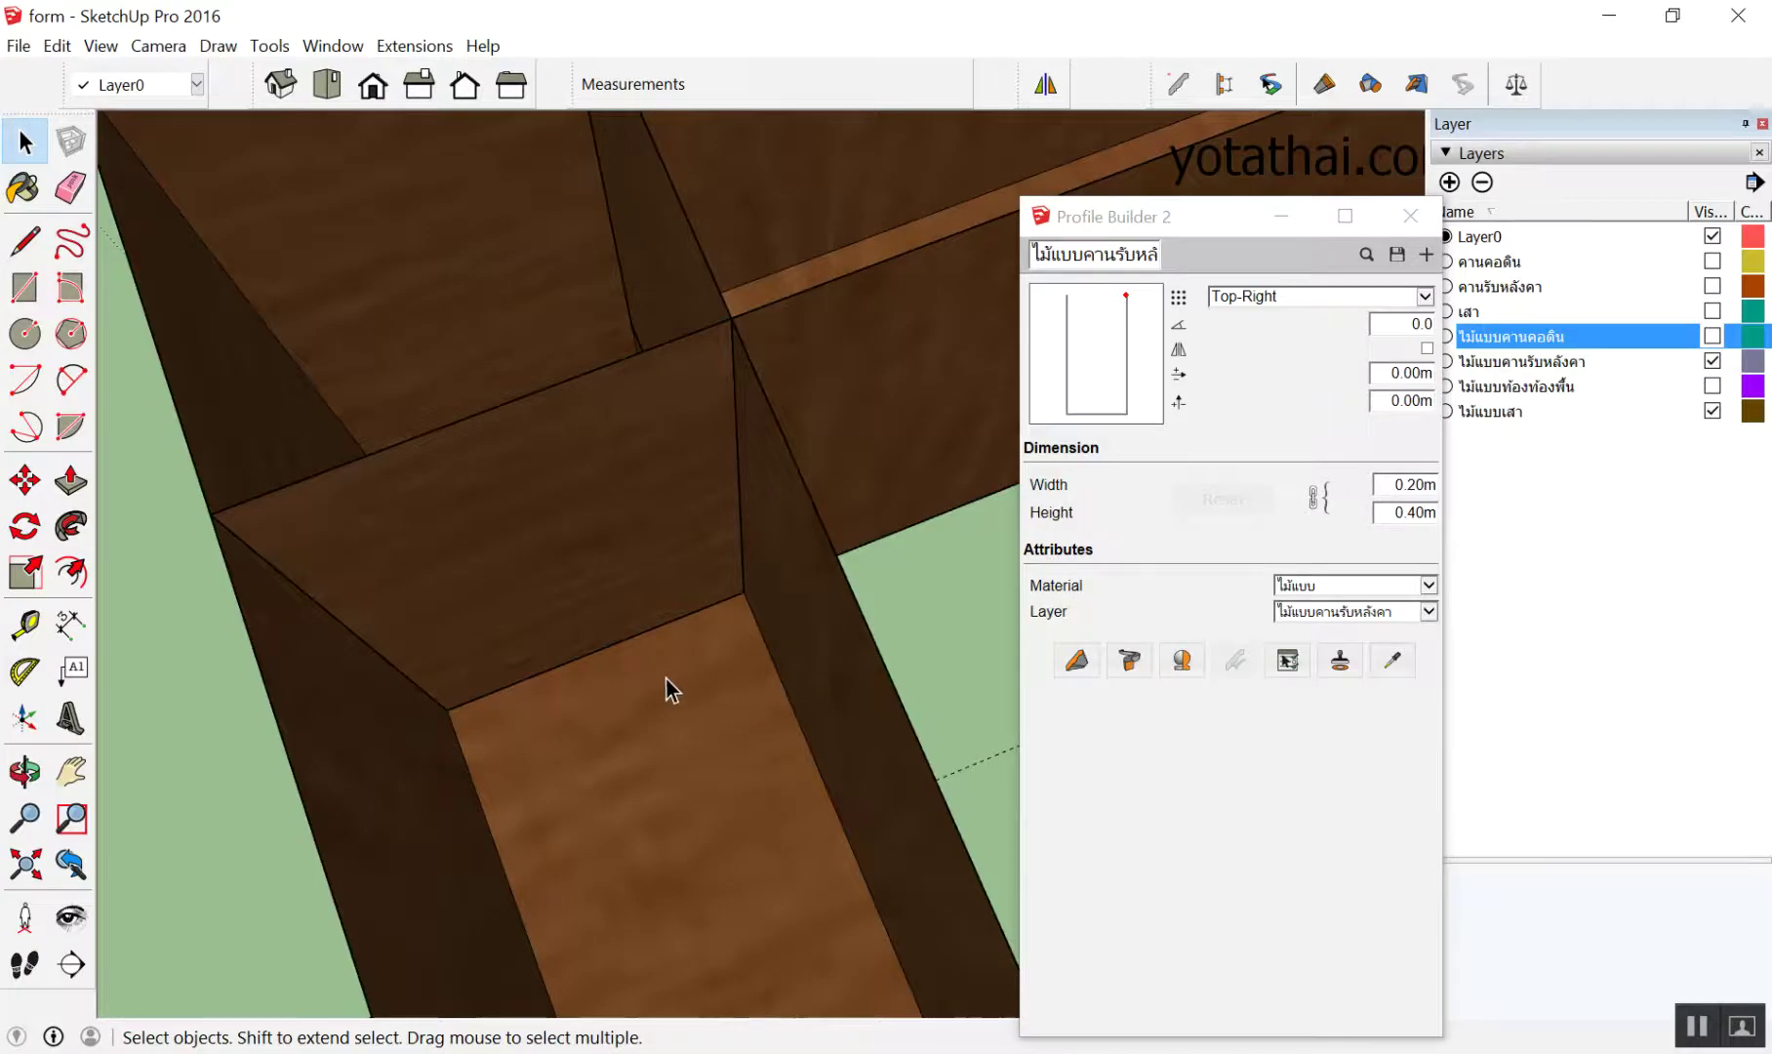
Open the post group at the frame corner, then orbit out to the column-and-beam frame
scroll(666, 680, down, 3)
mouse_move(779, 593)
middle_down()
mouse_move(632, 411)
mouse_move(651, 420)
middle_up()
double_click(651, 409)
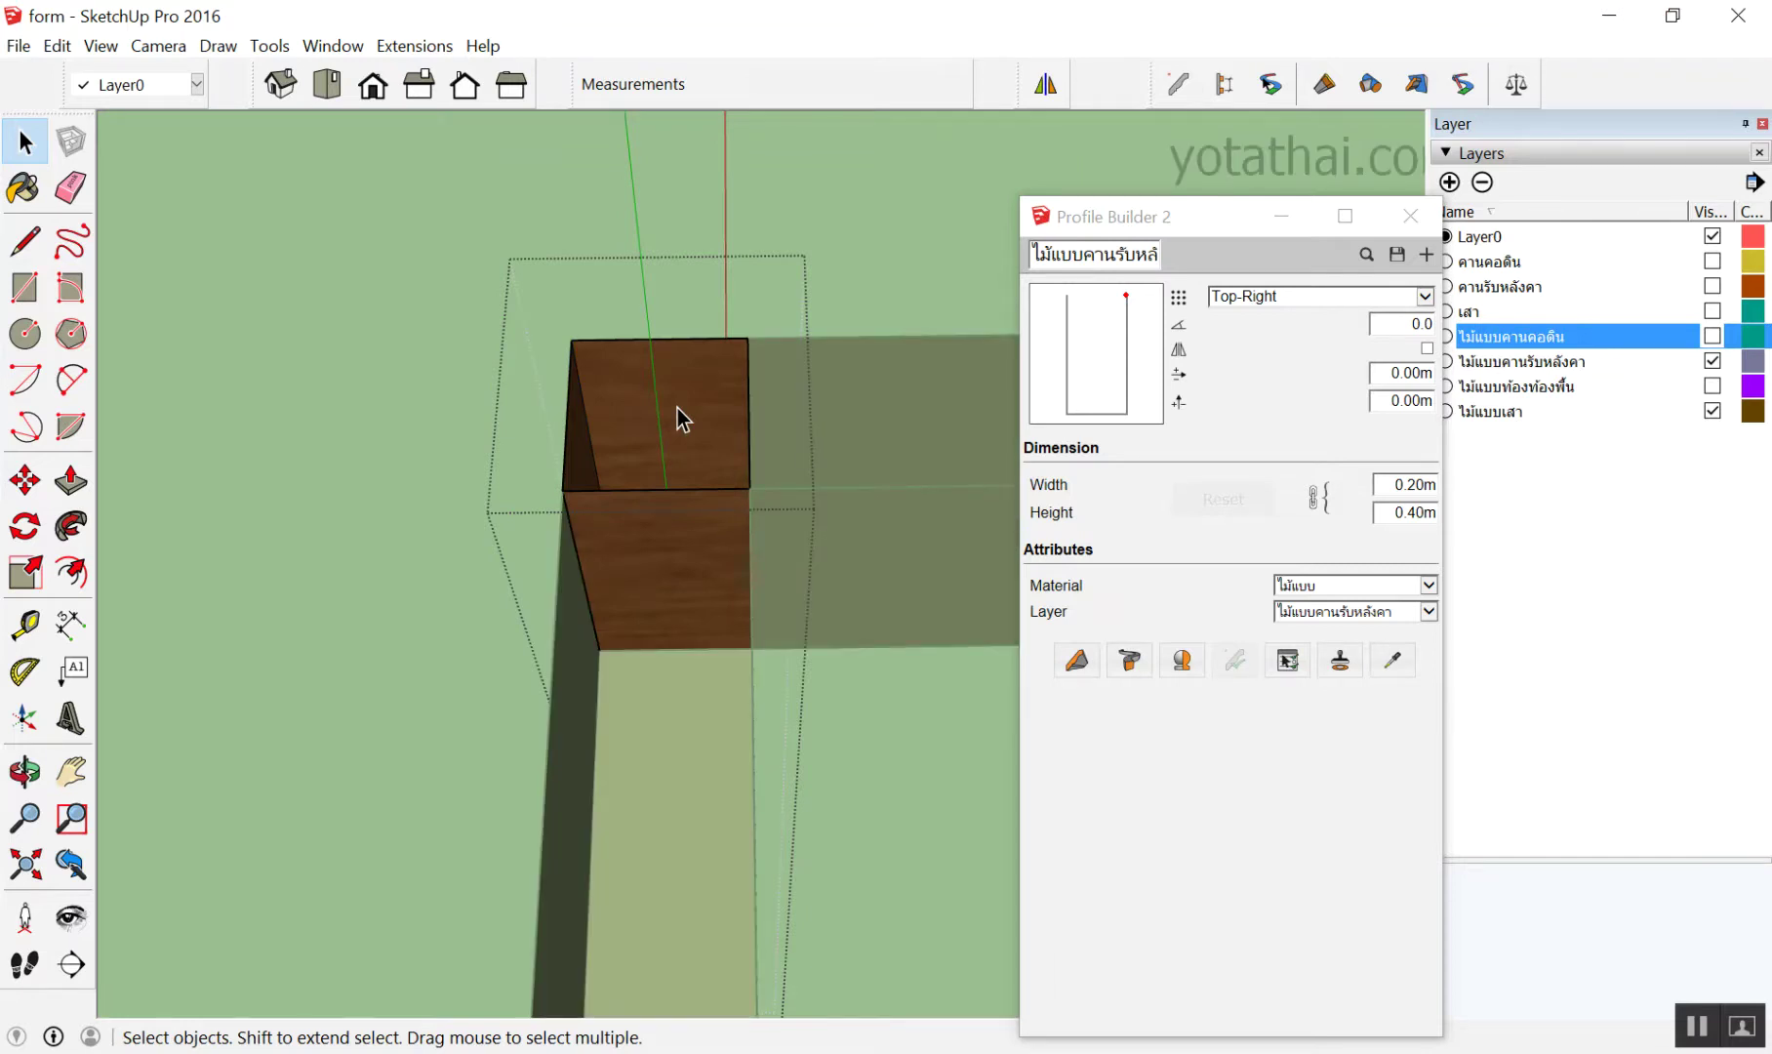
scroll(677, 409, down, 3)
mouse_move(735, 414)
middle_down()
mouse_move(461, 639)
mouse_move(826, 351)
middle_up()
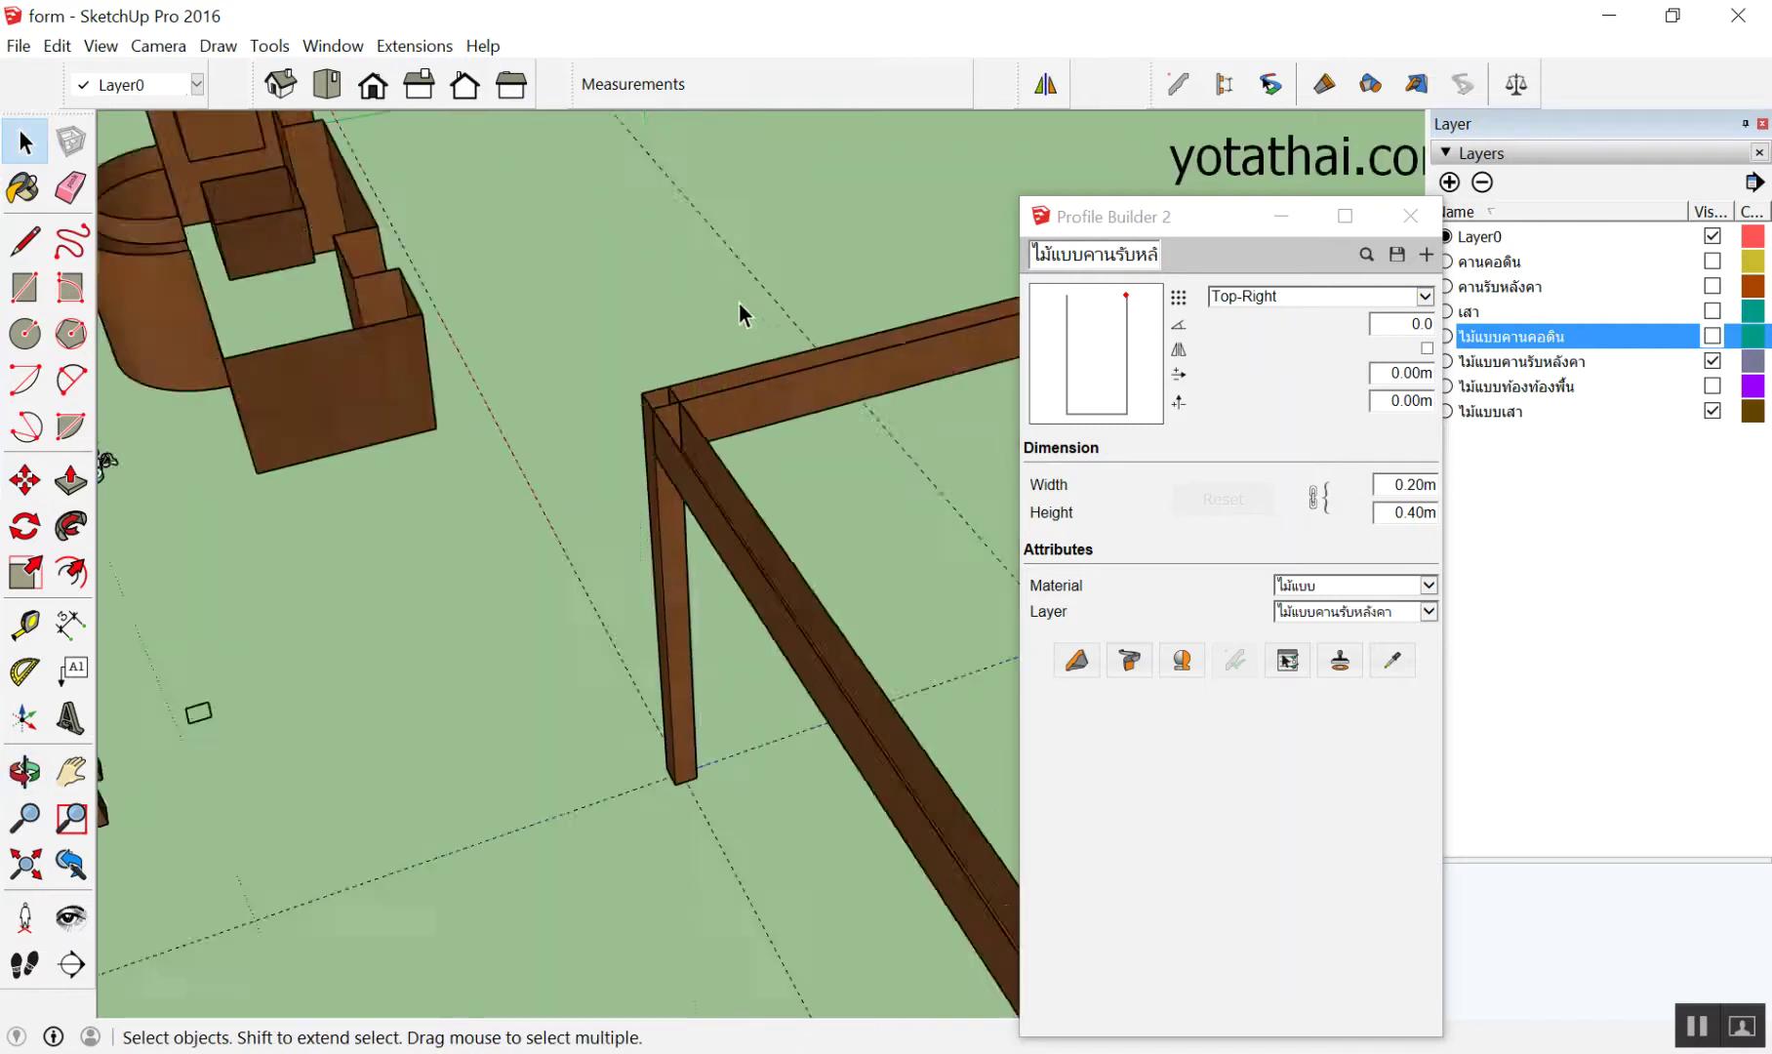
scroll(775, 390, up, 2)
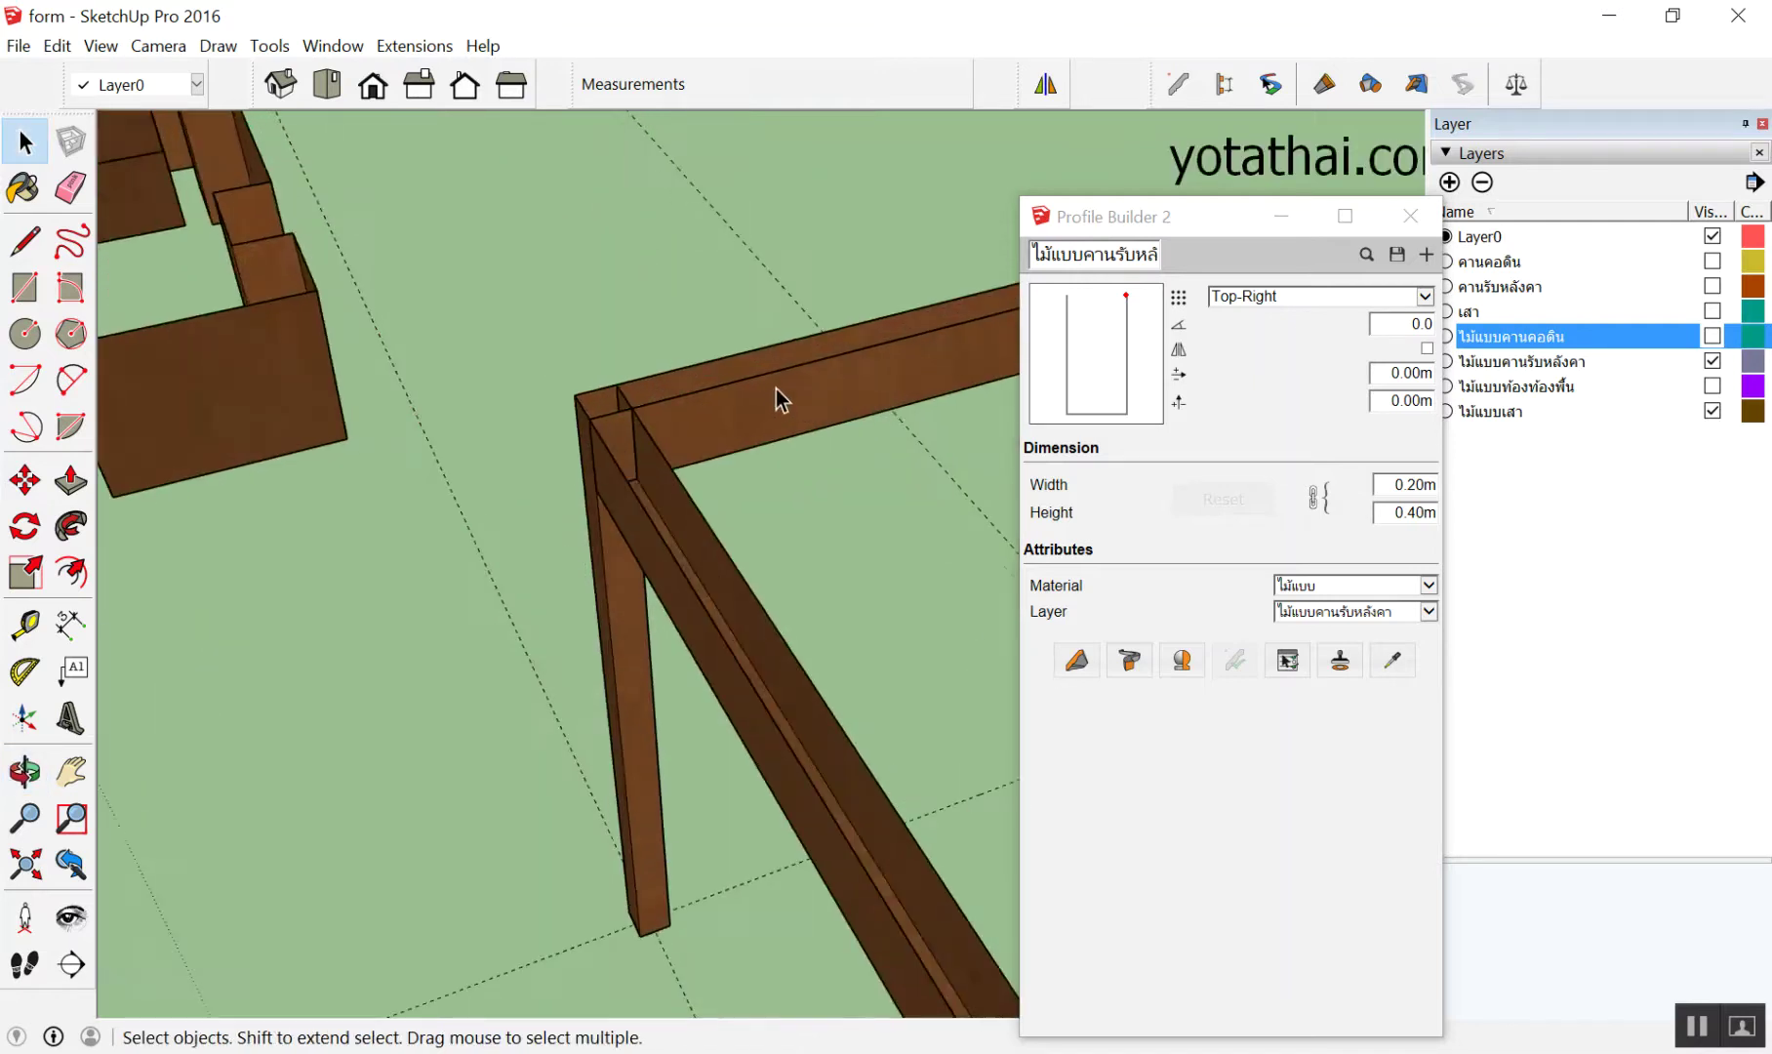
scroll(546, 385, up, 3)
middle_drag(546, 385, 458, 496)
scroll(426, 552, up, 2)
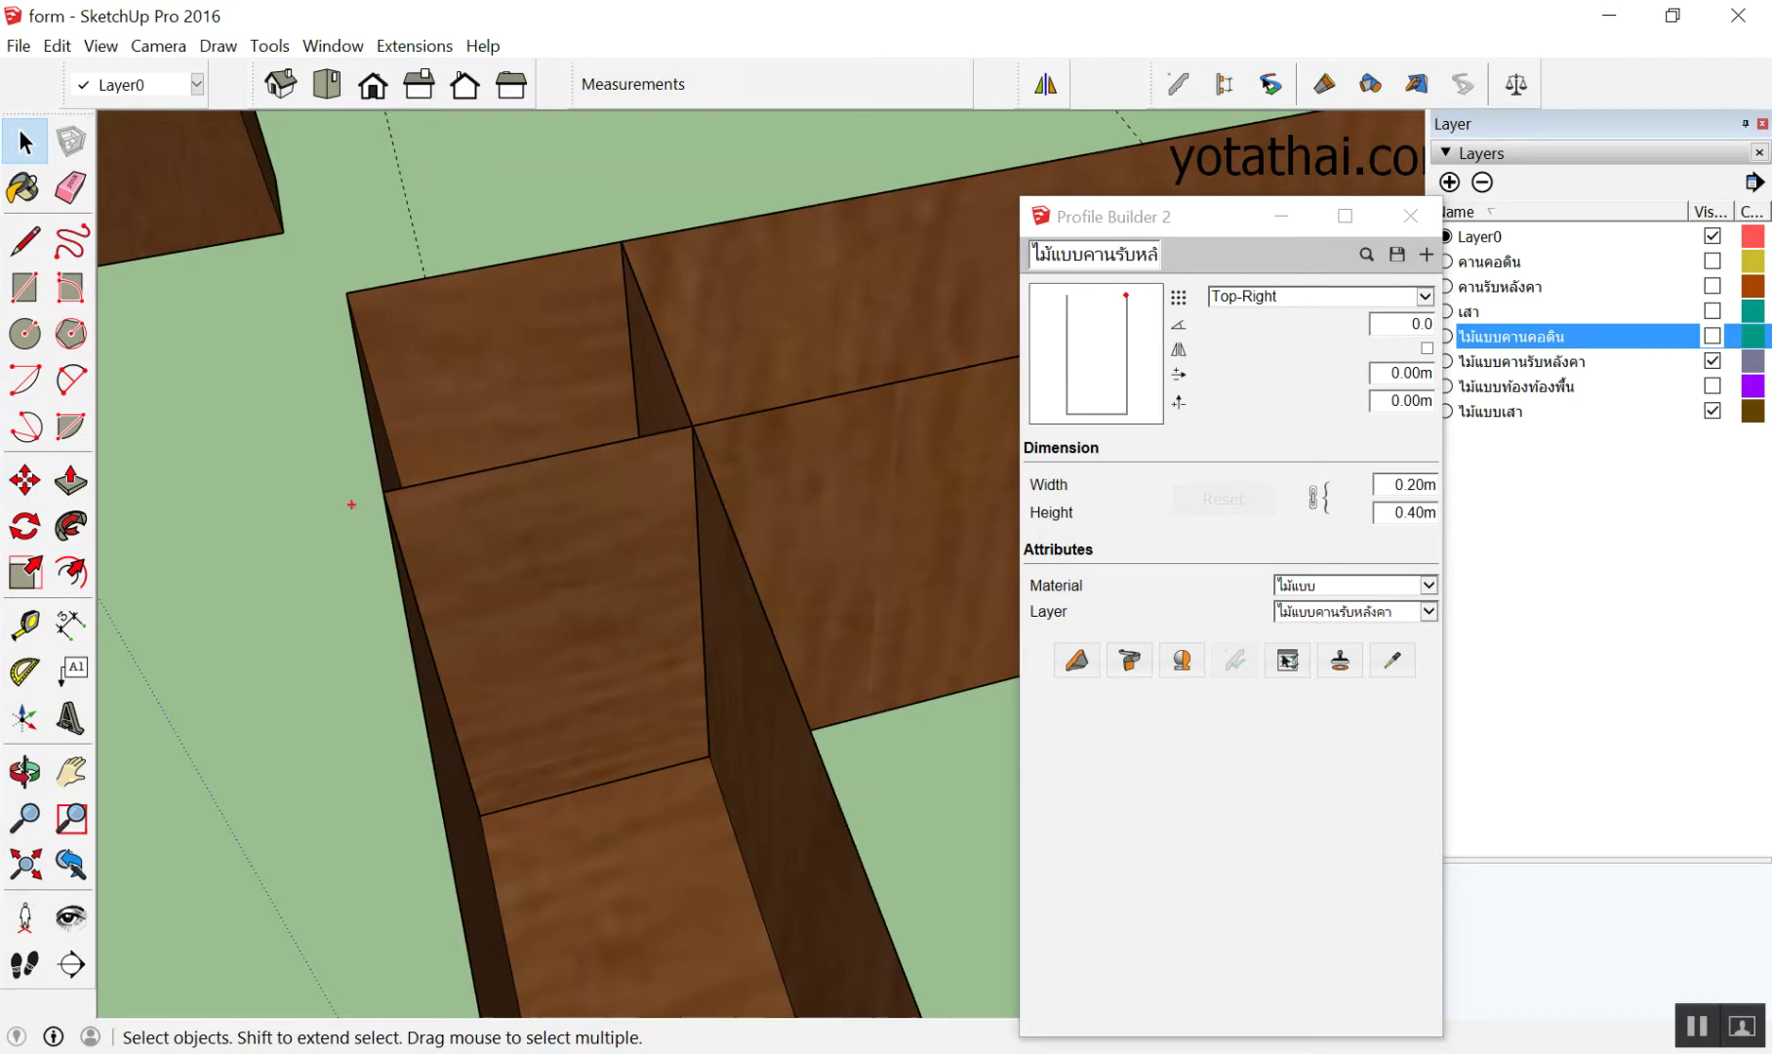
Inside the beam box group, draw an edge between the bottom corners and delete the end face
double_click(550, 492)
mouse_move(598, 543)
middle_down()
mouse_move(475, 557)
mouse_move(627, 593)
mouse_move(632, 621)
middle_up()
key(l)
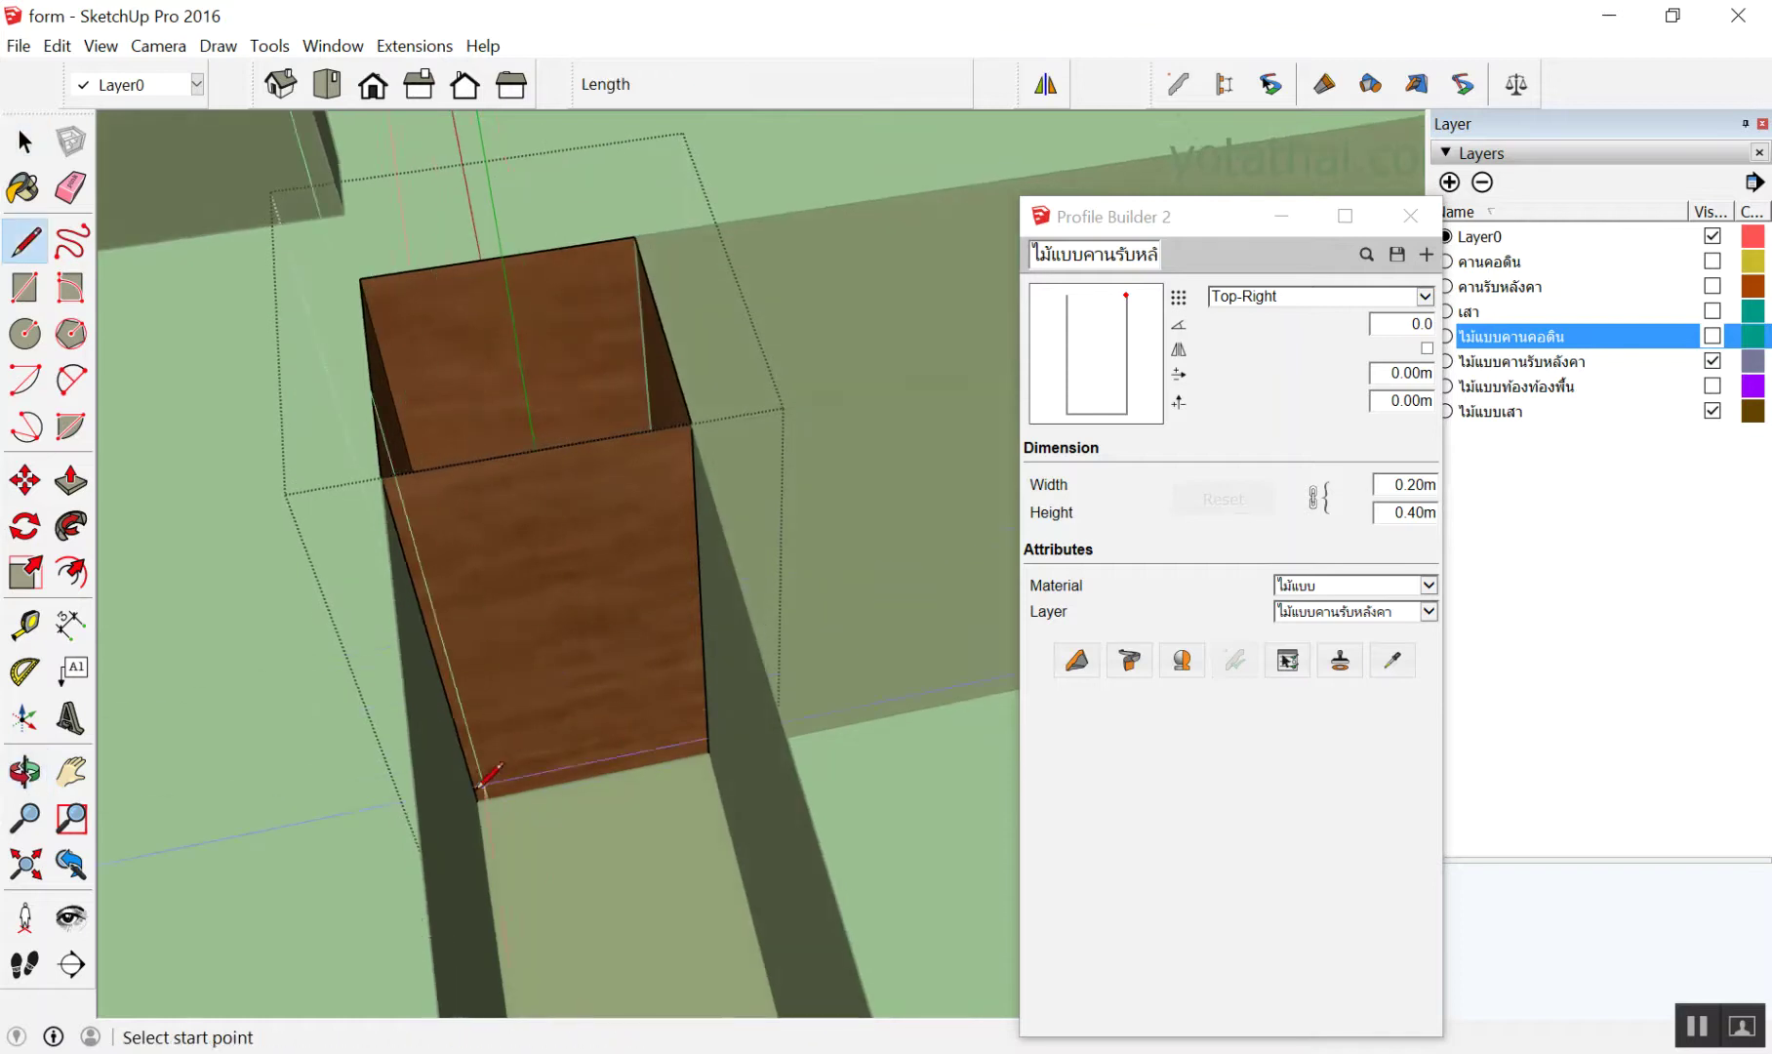
click(477, 801)
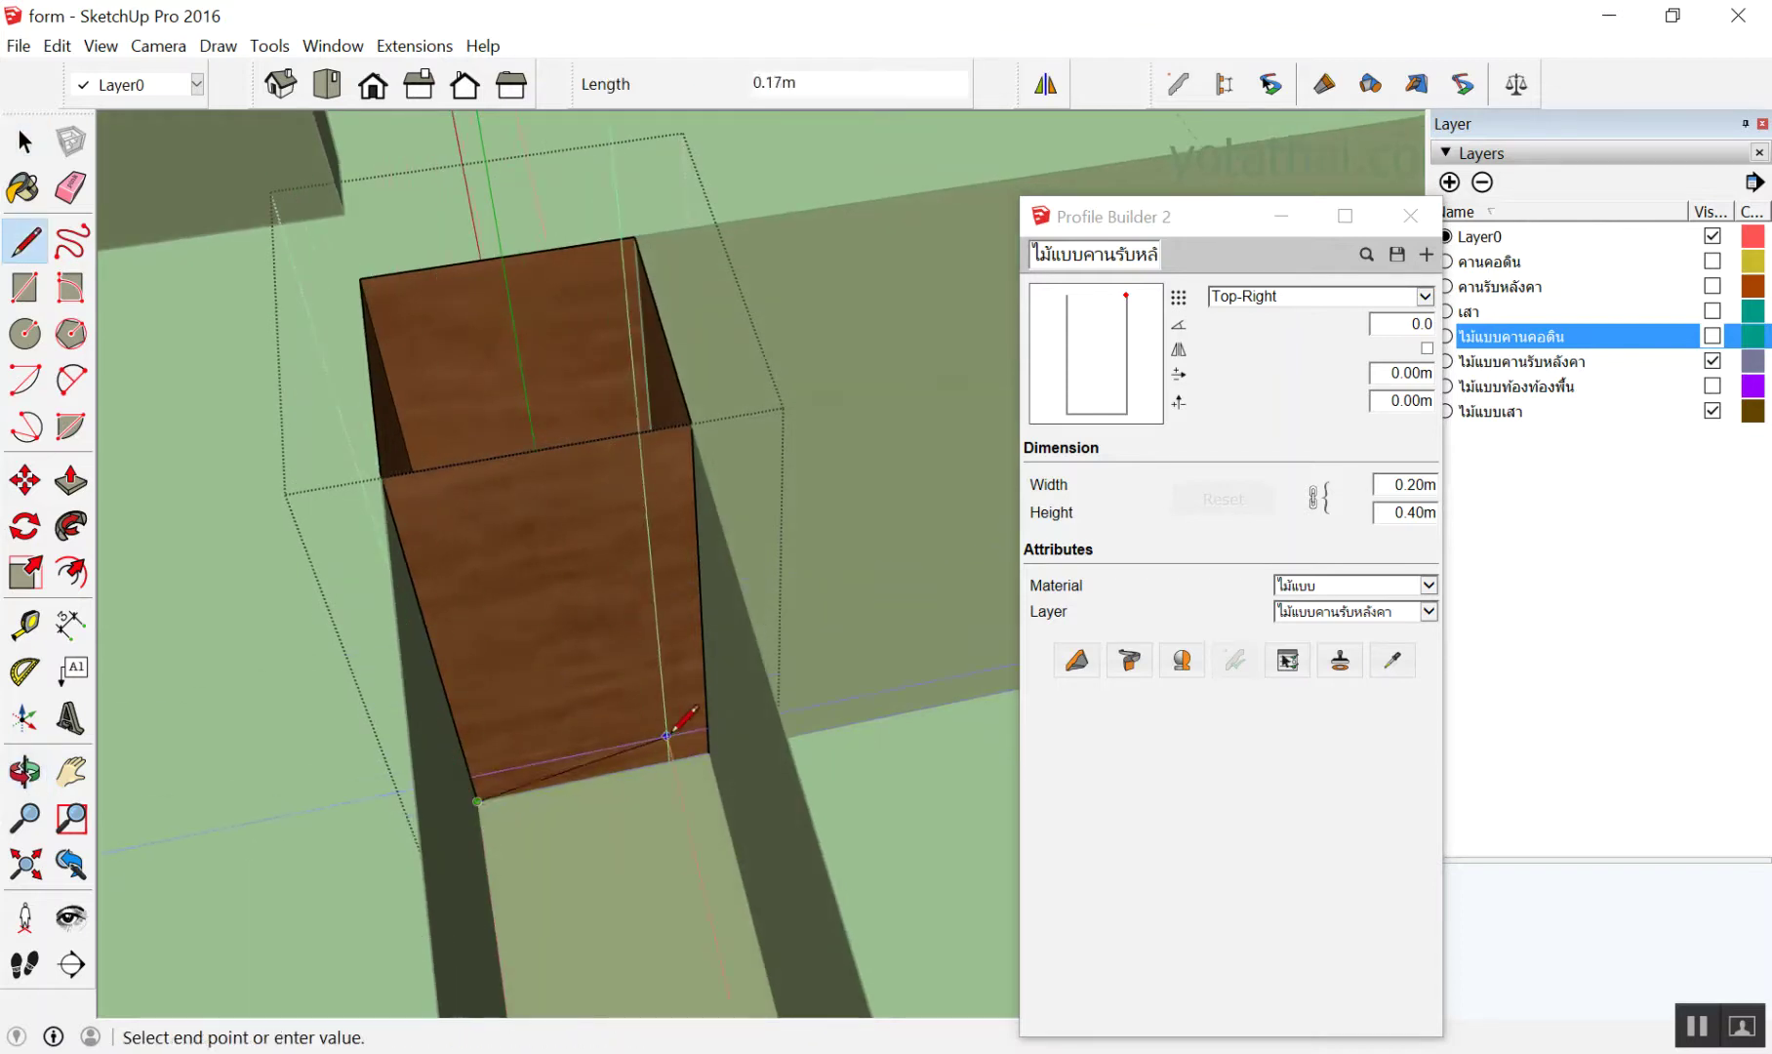
click(709, 751)
key(space)
click(604, 548)
key(Delete)
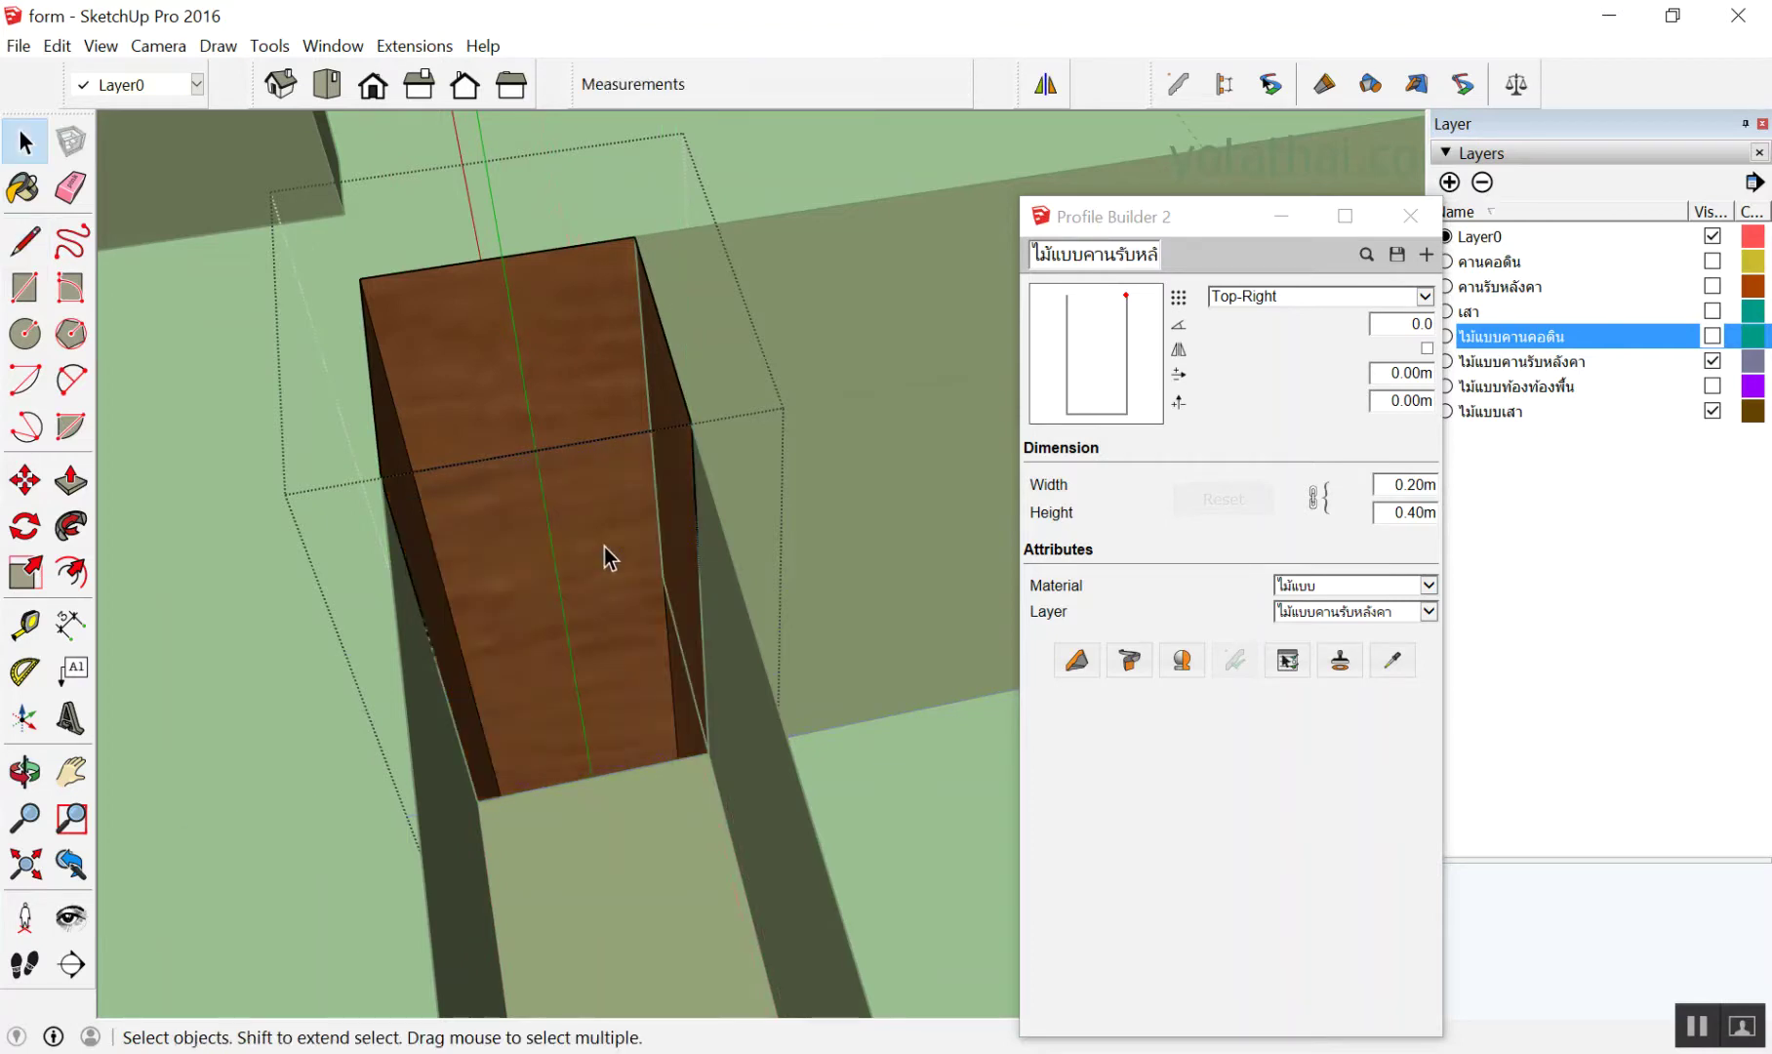
Orbit under and over the beam corner to inspect the opened end
scroll(275, 648, up, 3)
mouse_move(274, 649)
middle_down()
mouse_move(771, 390)
mouse_move(665, 245)
middle_up()
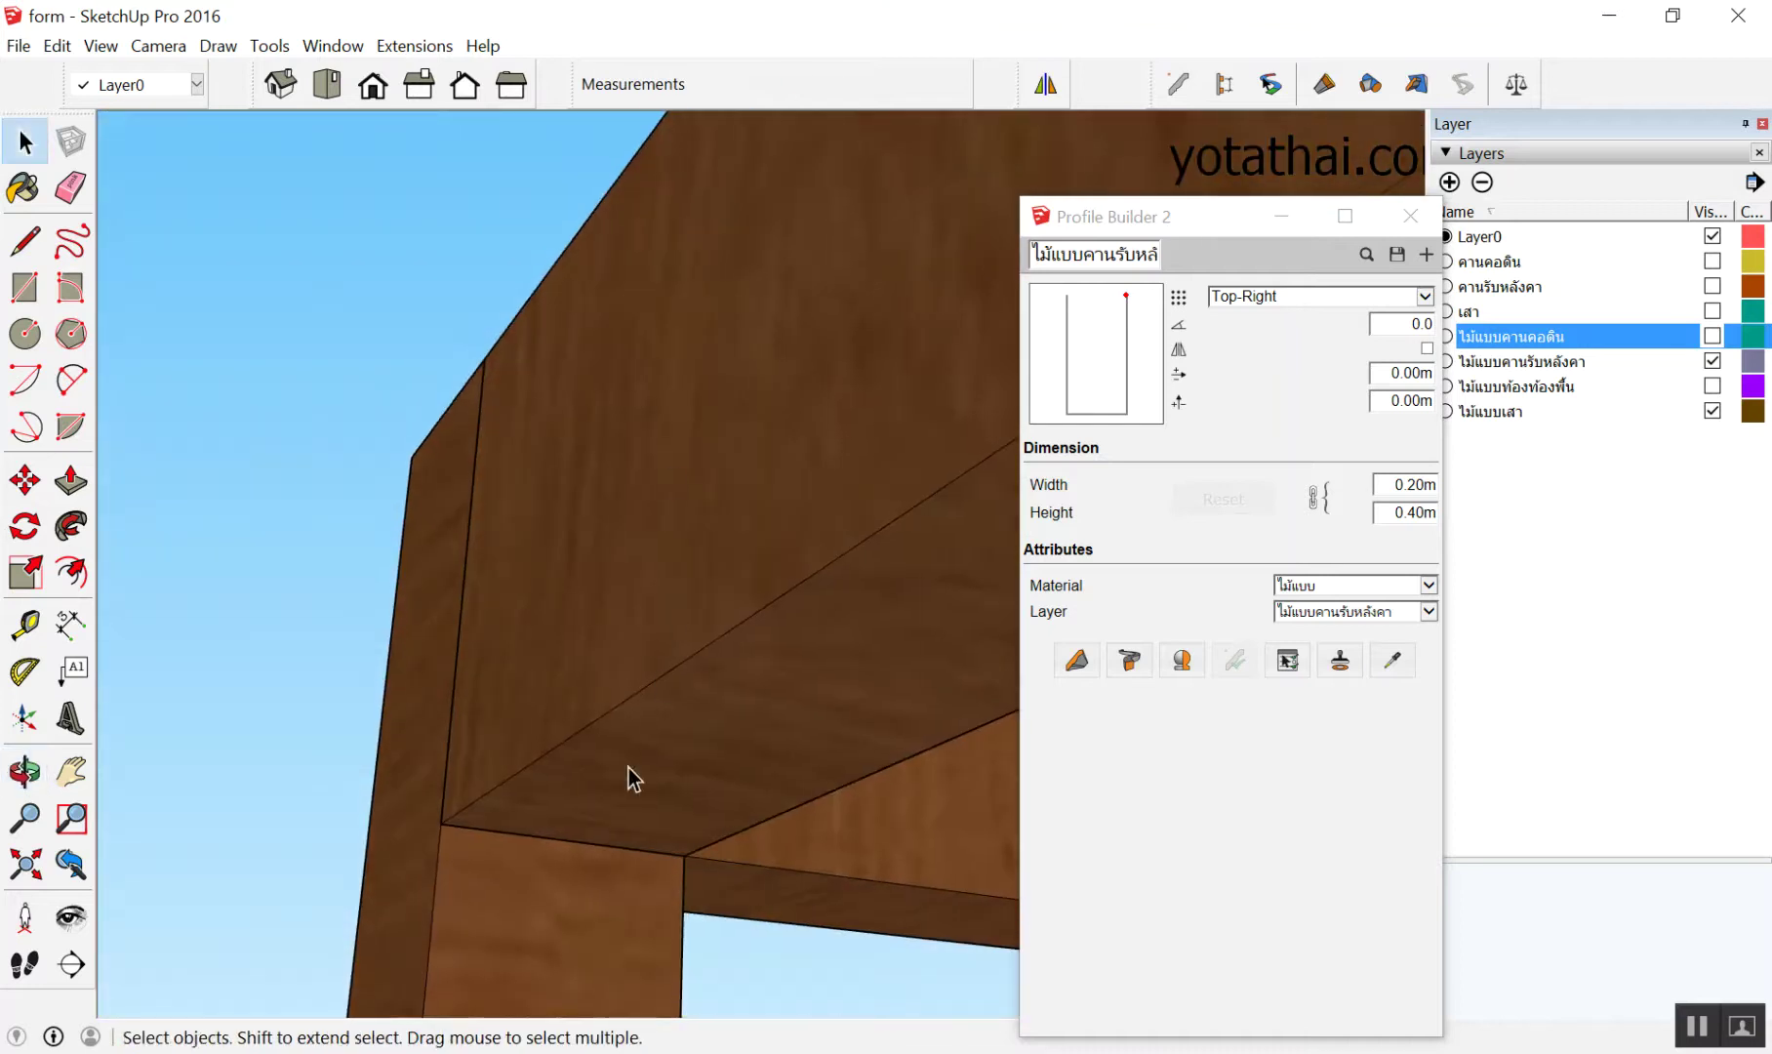
scroll(544, 930, up, 2)
scroll(519, 946, up, 2)
scroll(515, 937, down, 2)
scroll(530, 845, down, 2)
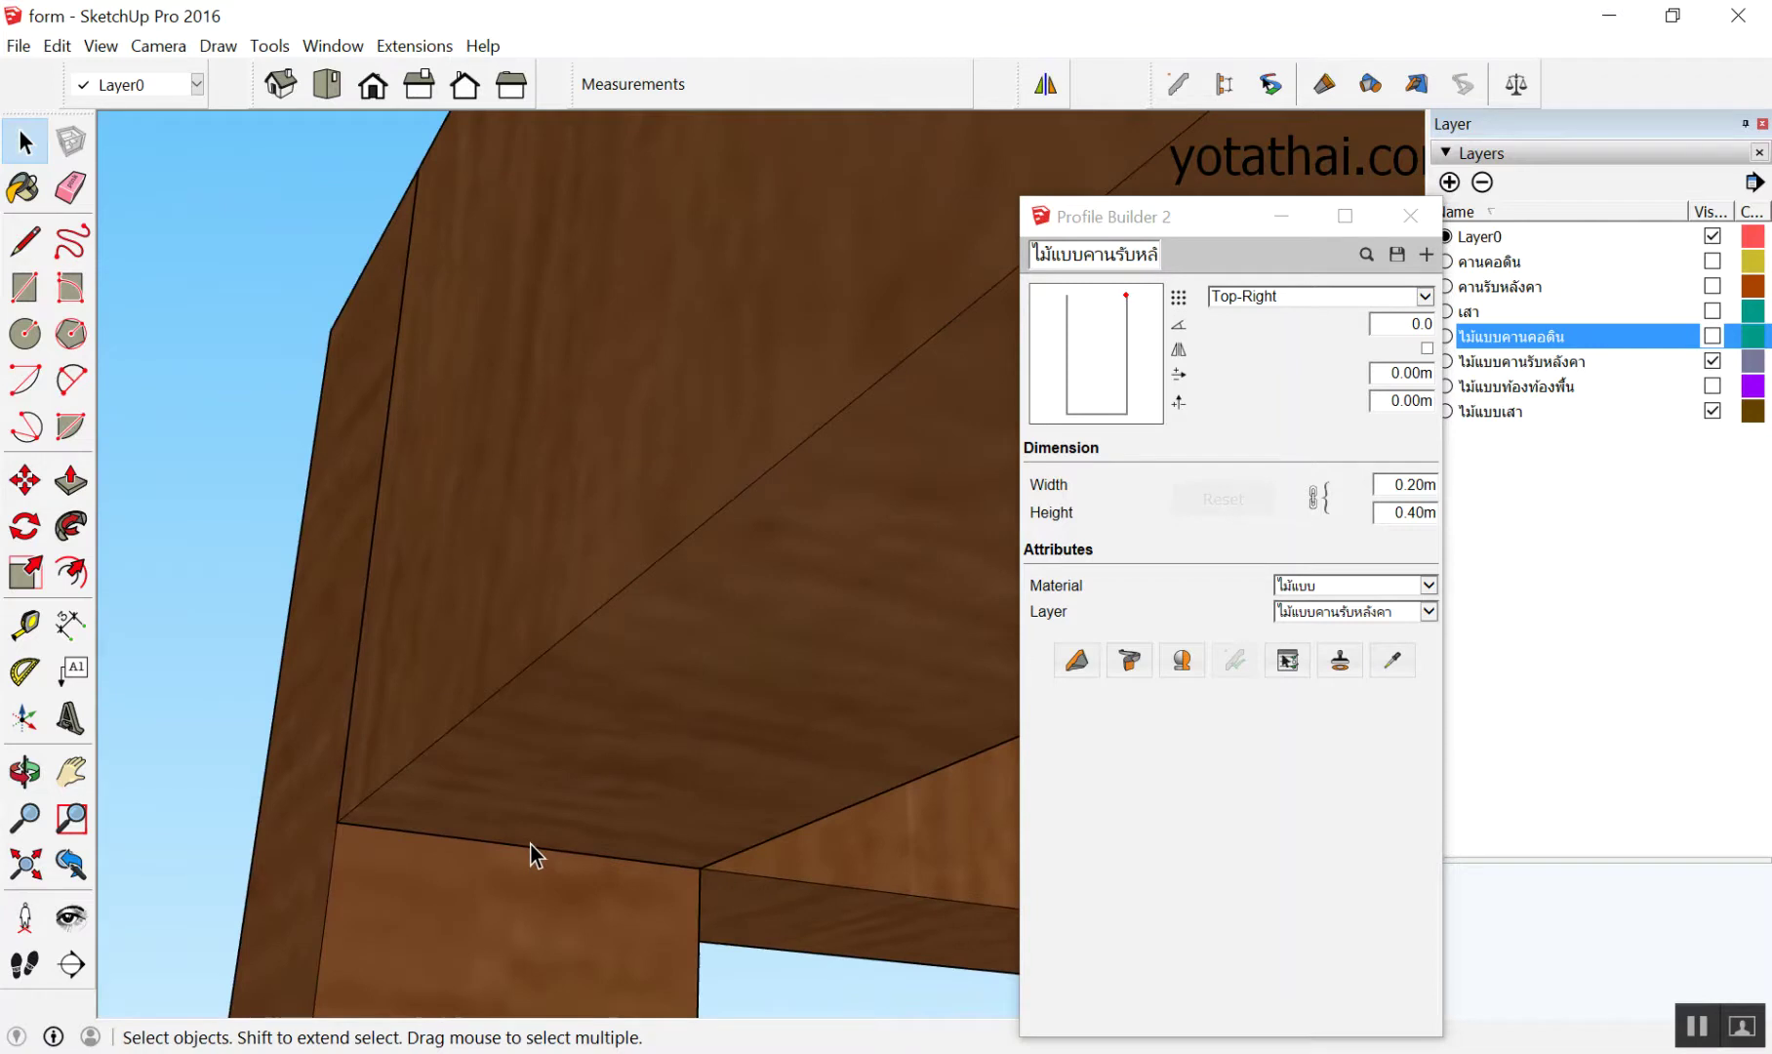
scroll(566, 822, down, 2)
mouse_move(482, 493)
middle_down()
mouse_move(491, 913)
mouse_move(395, 910)
middle_up()
scroll(399, 876, up, 3)
scroll(399, 875, down, 1)
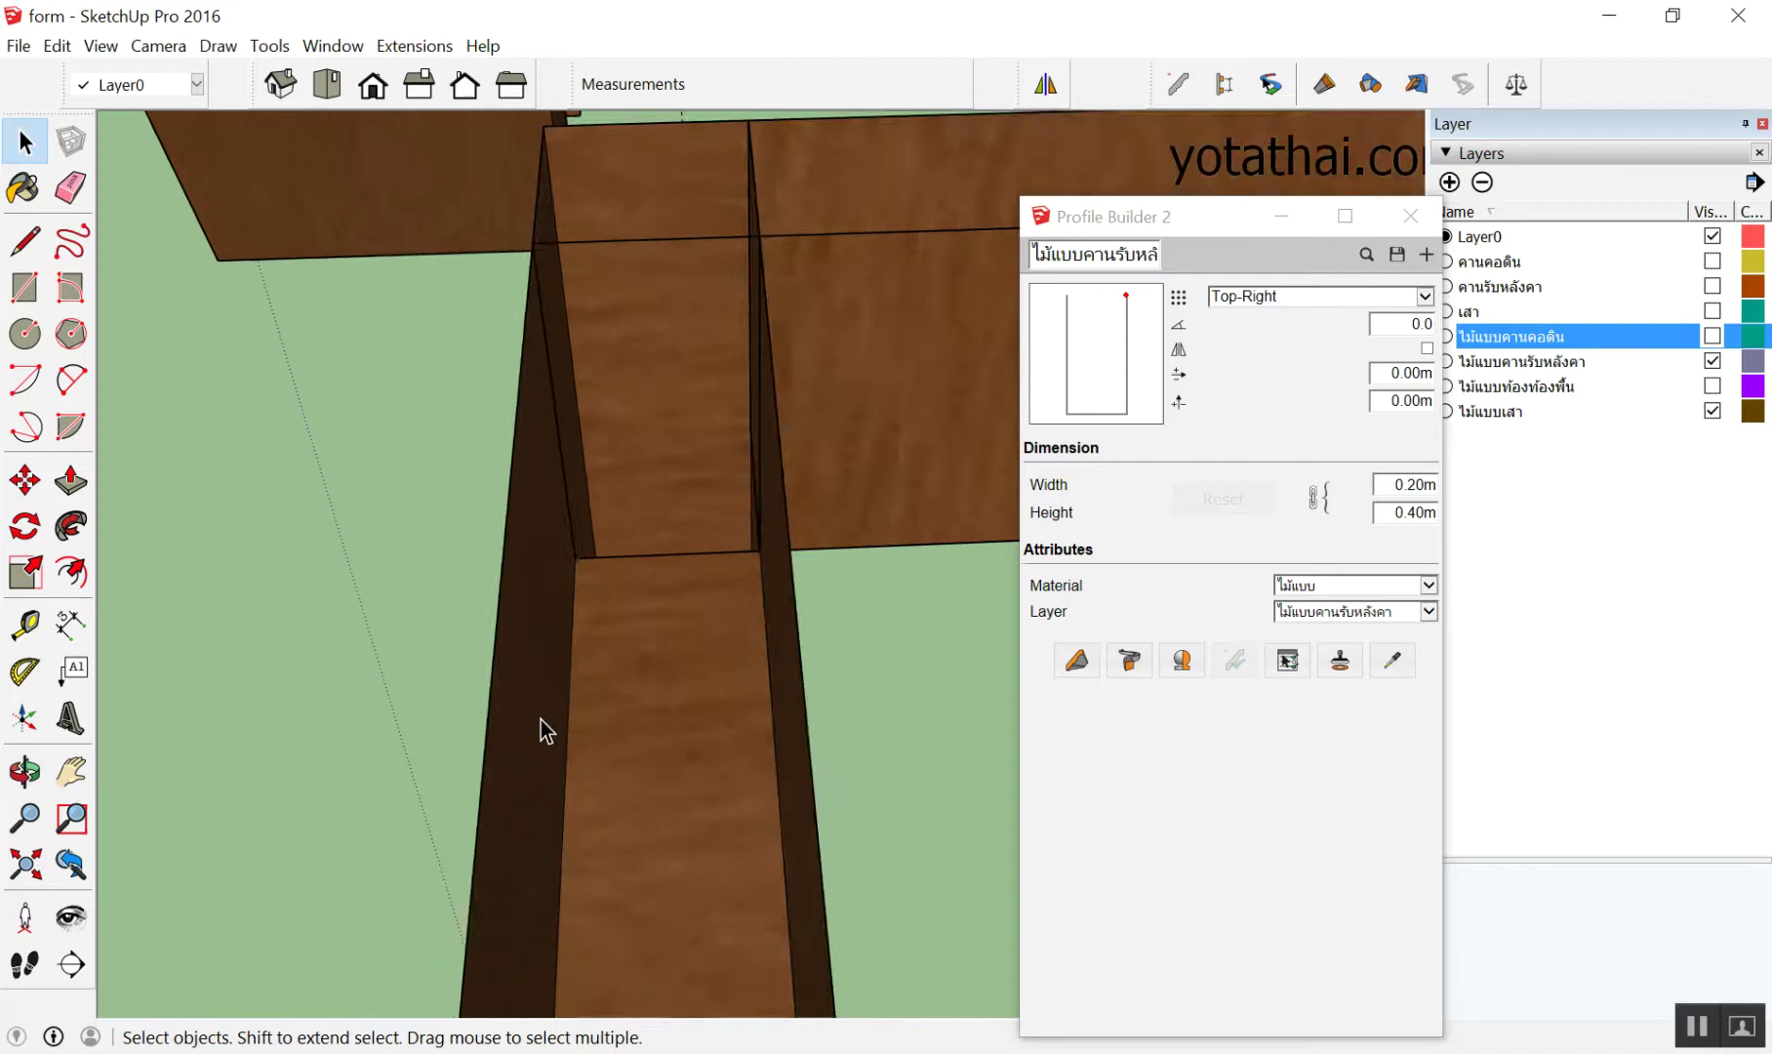
scroll(698, 556, down, 2)
mouse_move(698, 556)
middle_down()
mouse_move(482, 705)
mouse_move(245, 666)
middle_up()
scroll(524, 439, up, 3)
scroll(832, 439, down, 3)
scroll(720, 490, up, 1)
scroll(811, 461, up, 2)
scroll(688, 477, up, 3)
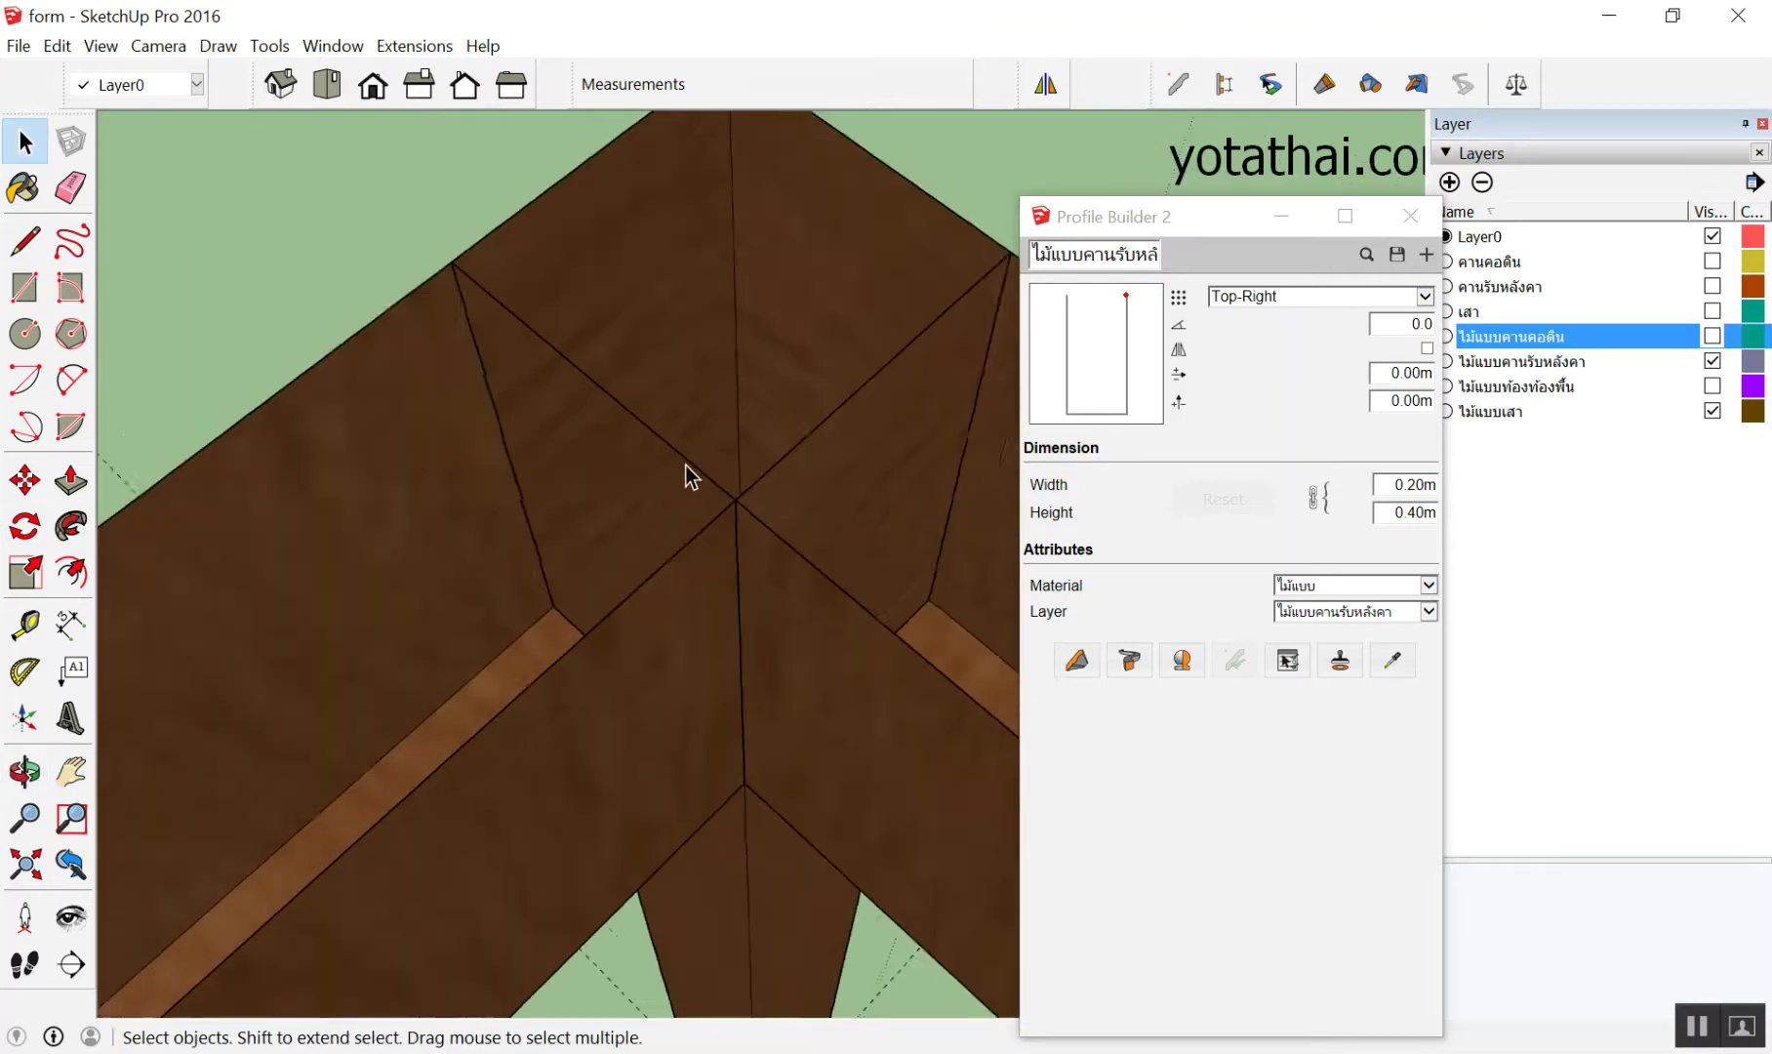
scroll(687, 473, up, 1)
Open the column formwork group at the junction and select its diagonal edge
click(673, 466)
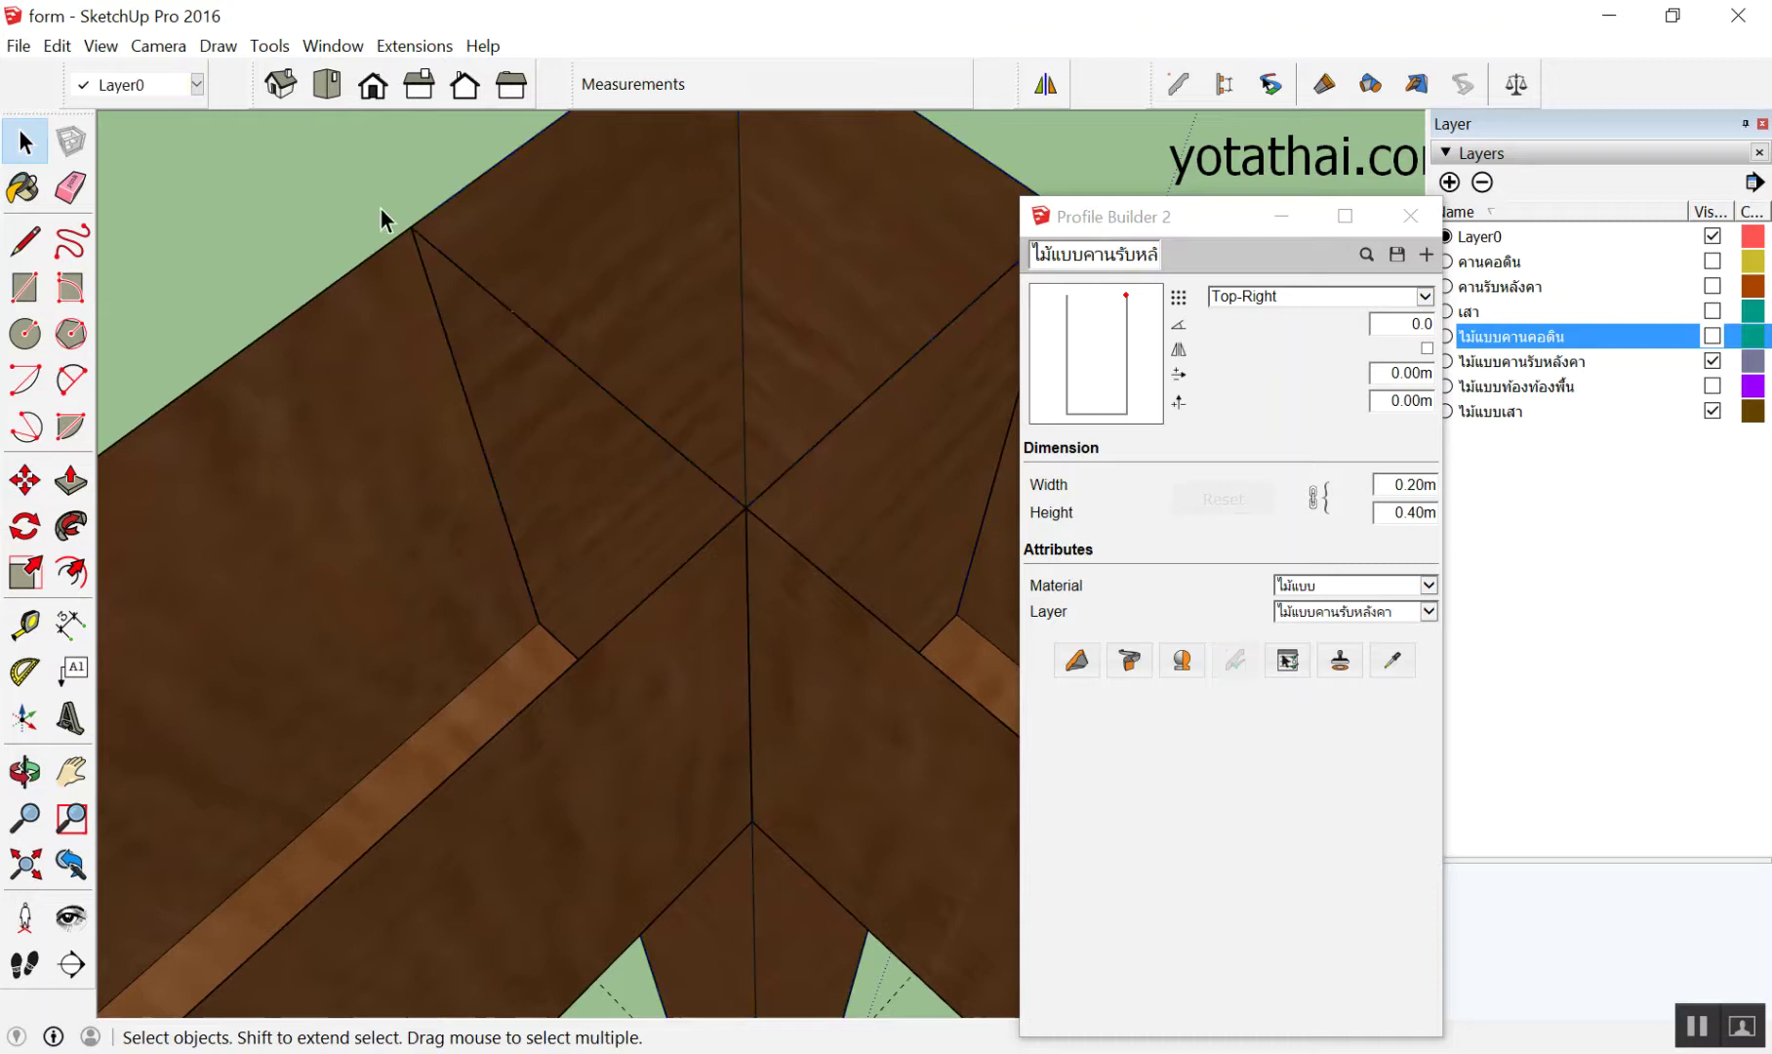
double_click(514, 328)
click(526, 328)
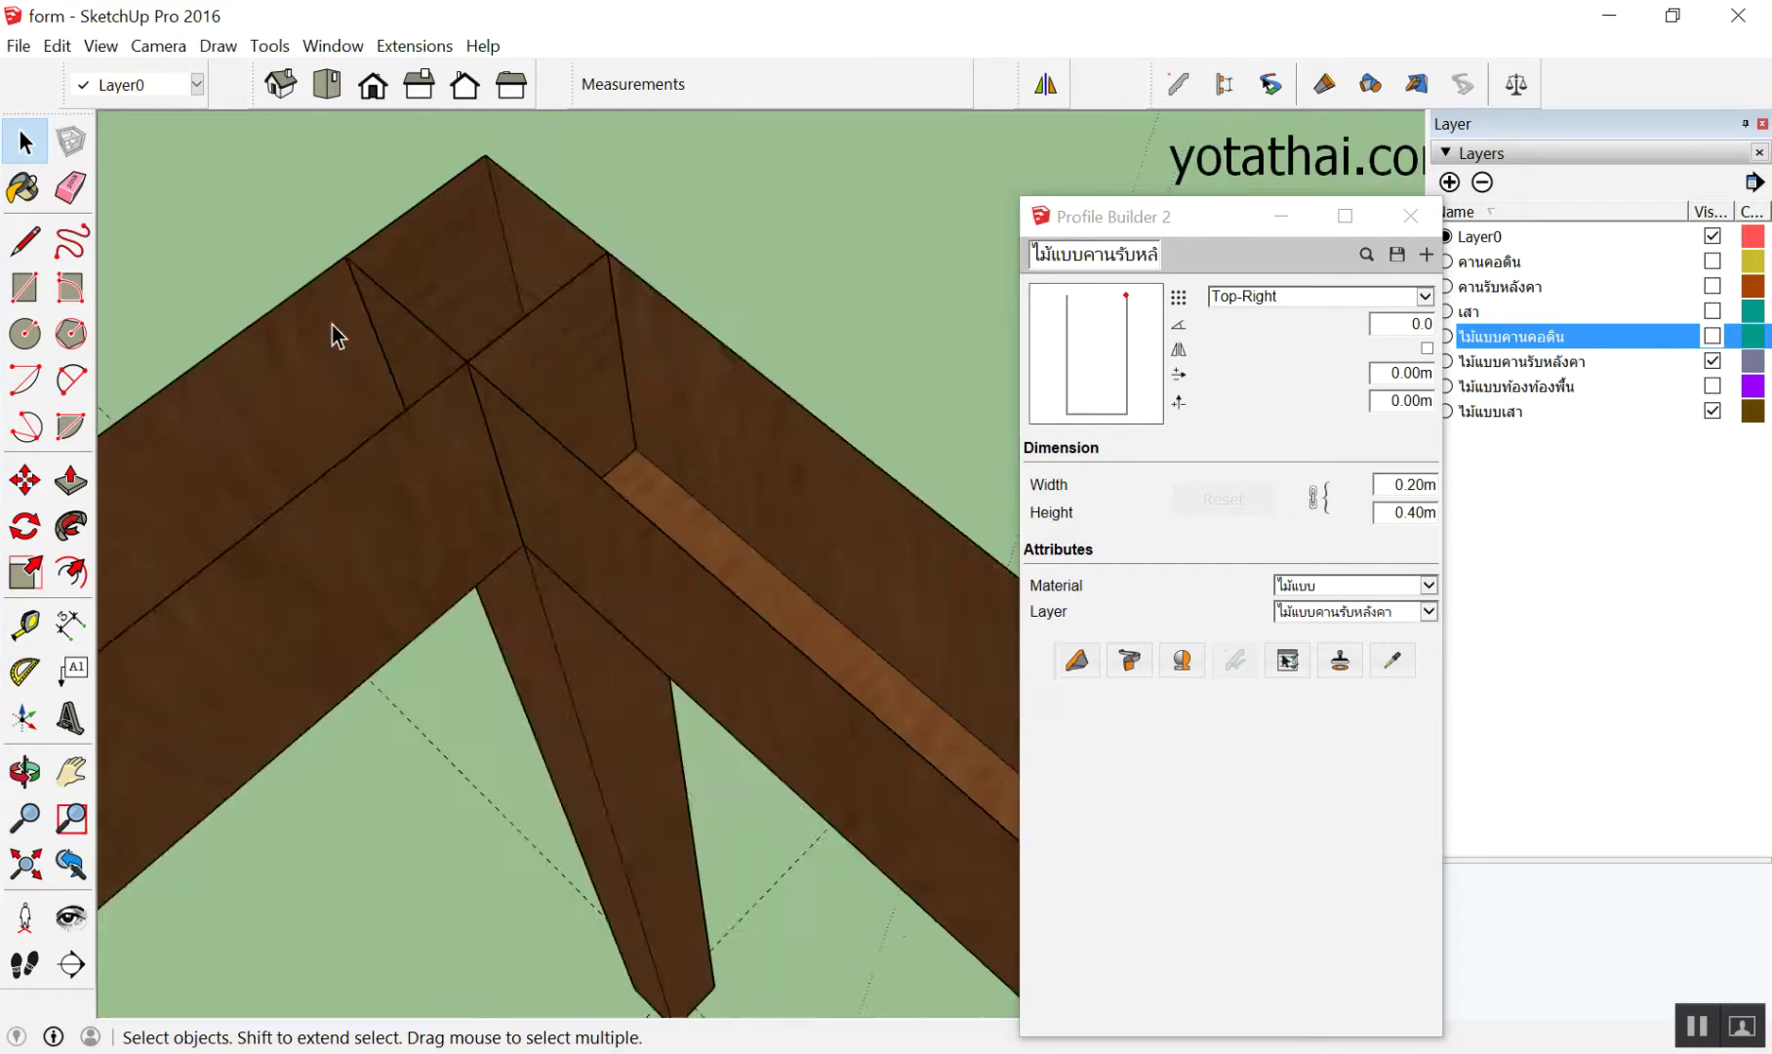
Orbit and zoom in on the second beam corner
middle_drag(331, 335, 435, 344)
scroll(621, 459, up, 3)
scroll(642, 617, up, 3)
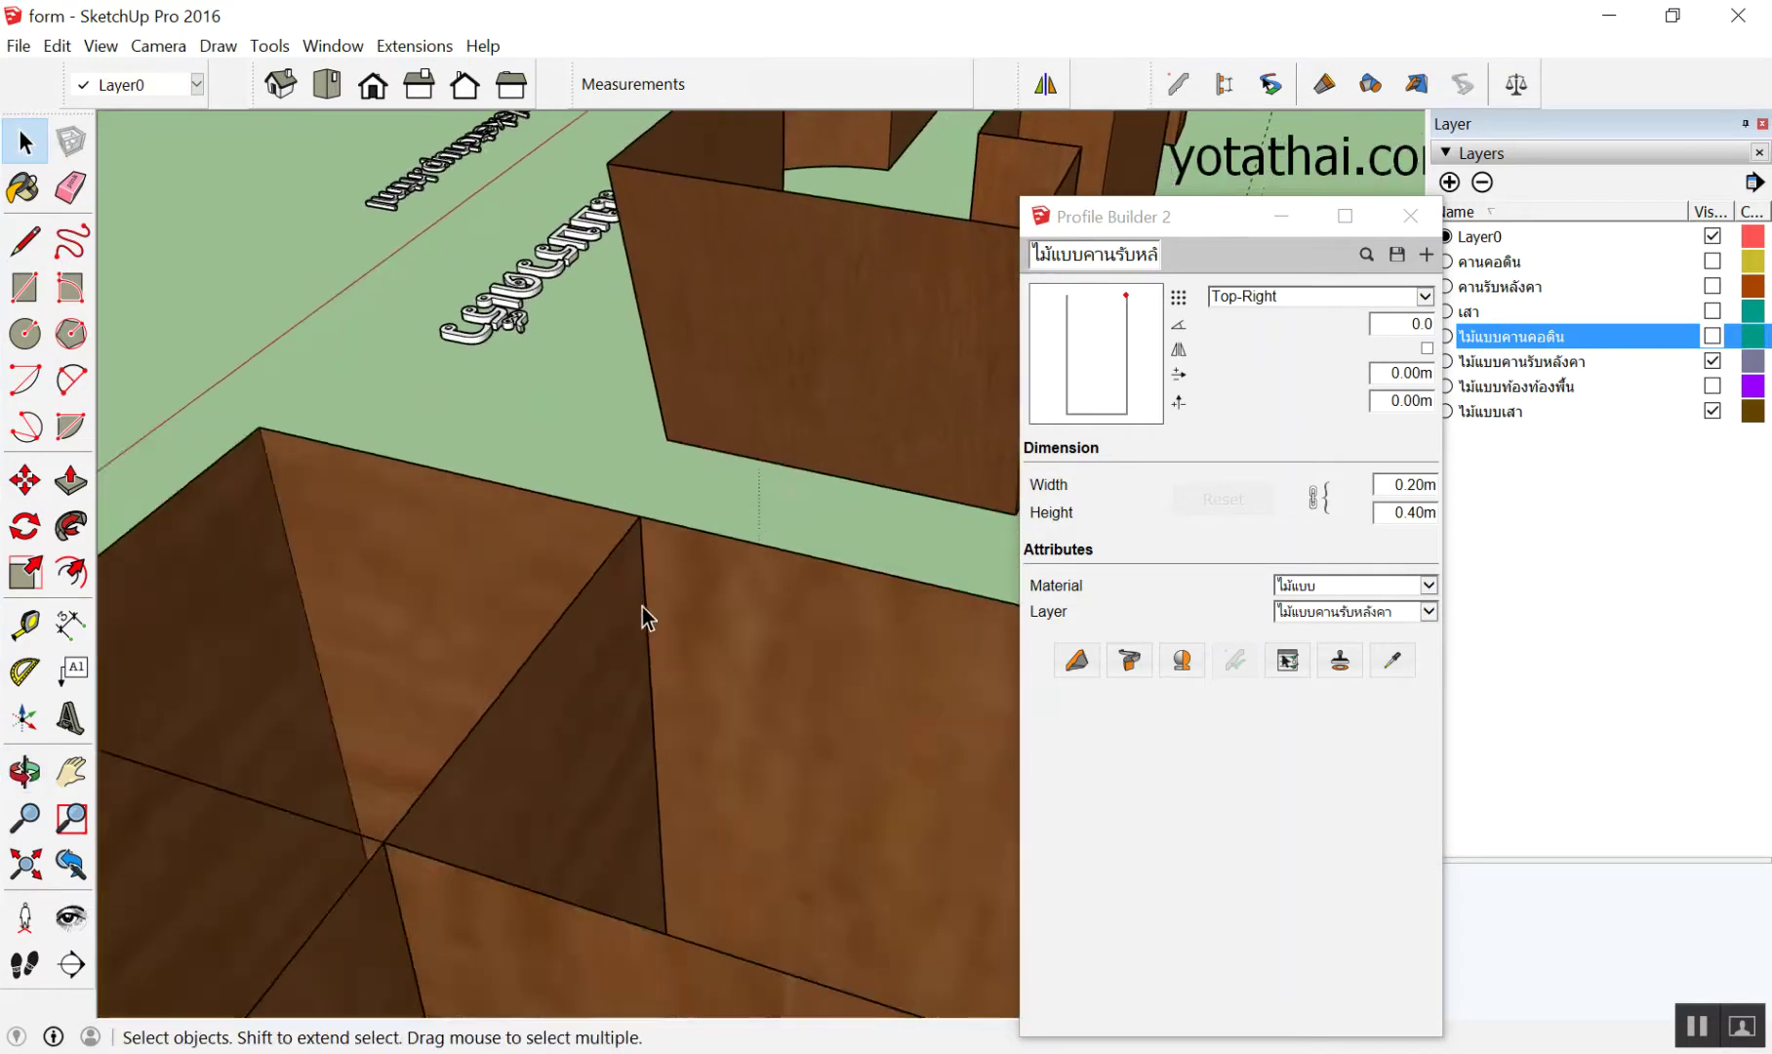
scroll(672, 733, down, 3)
scroll(680, 725, down, 3)
scroll(605, 730, up, 2)
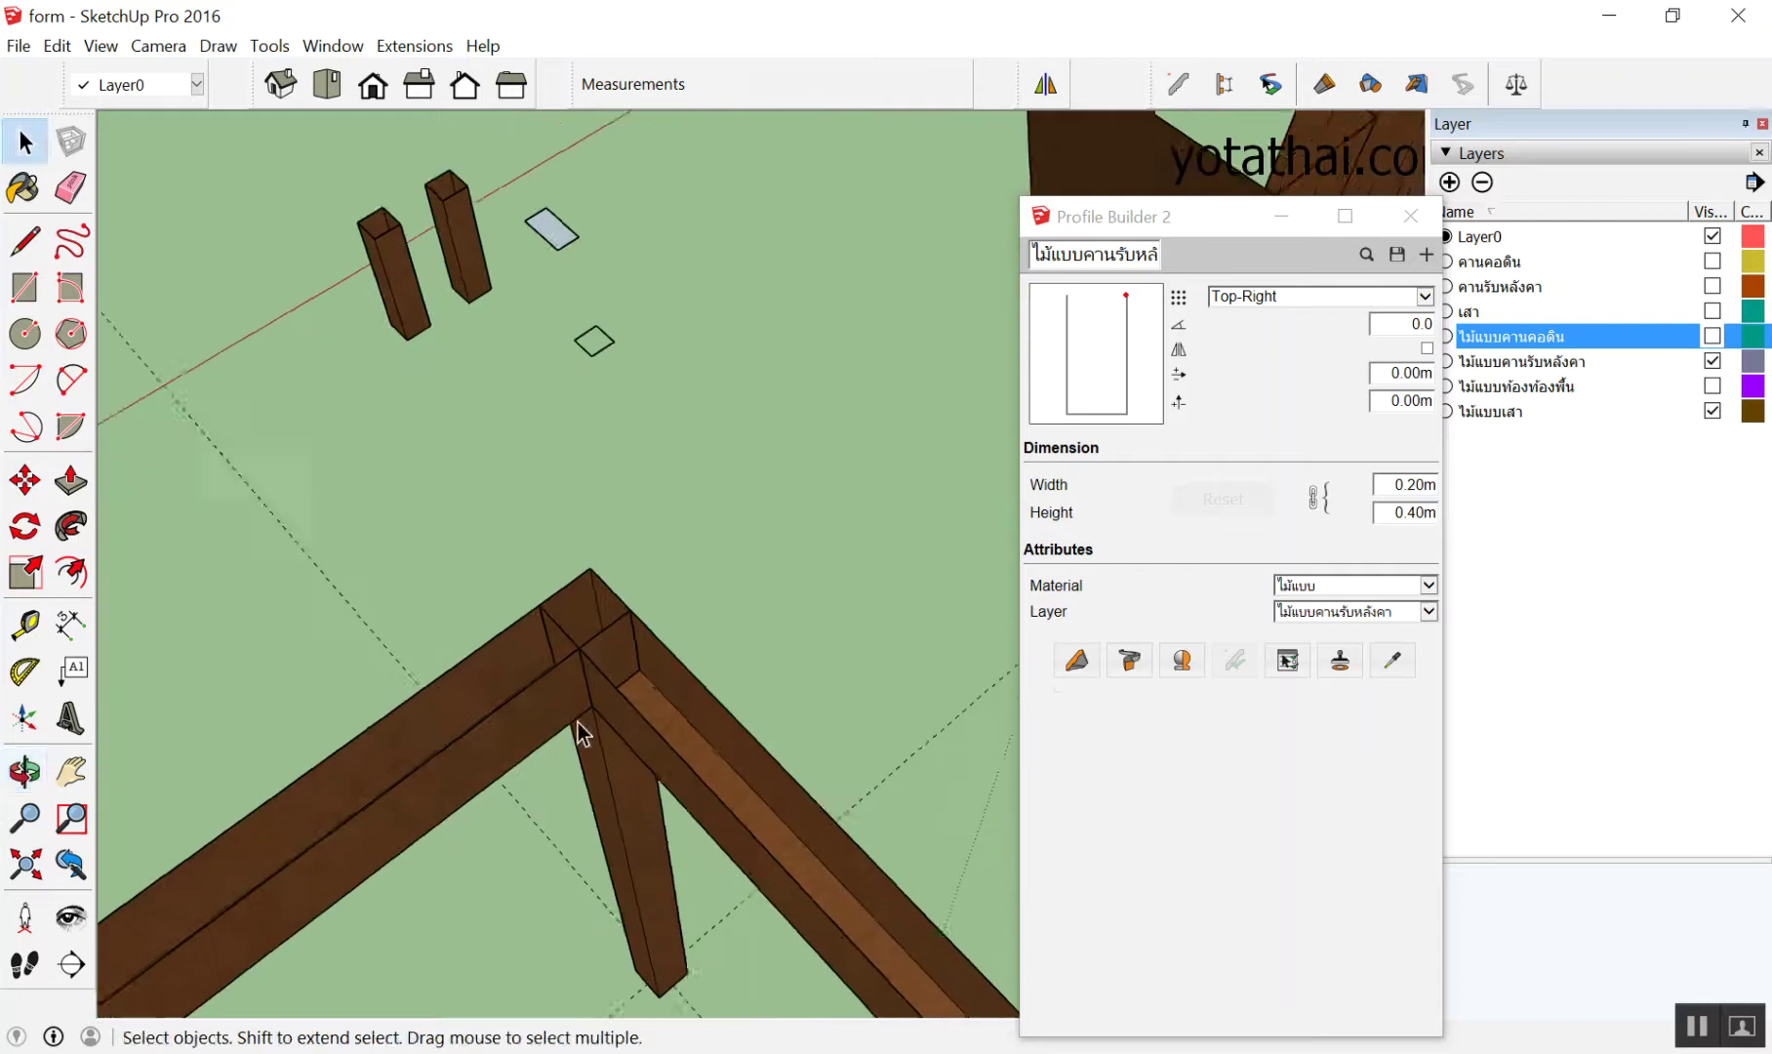
middle_drag(579, 732, 645, 680)
scroll(613, 578, up, 3)
scroll(633, 562, up, 3)
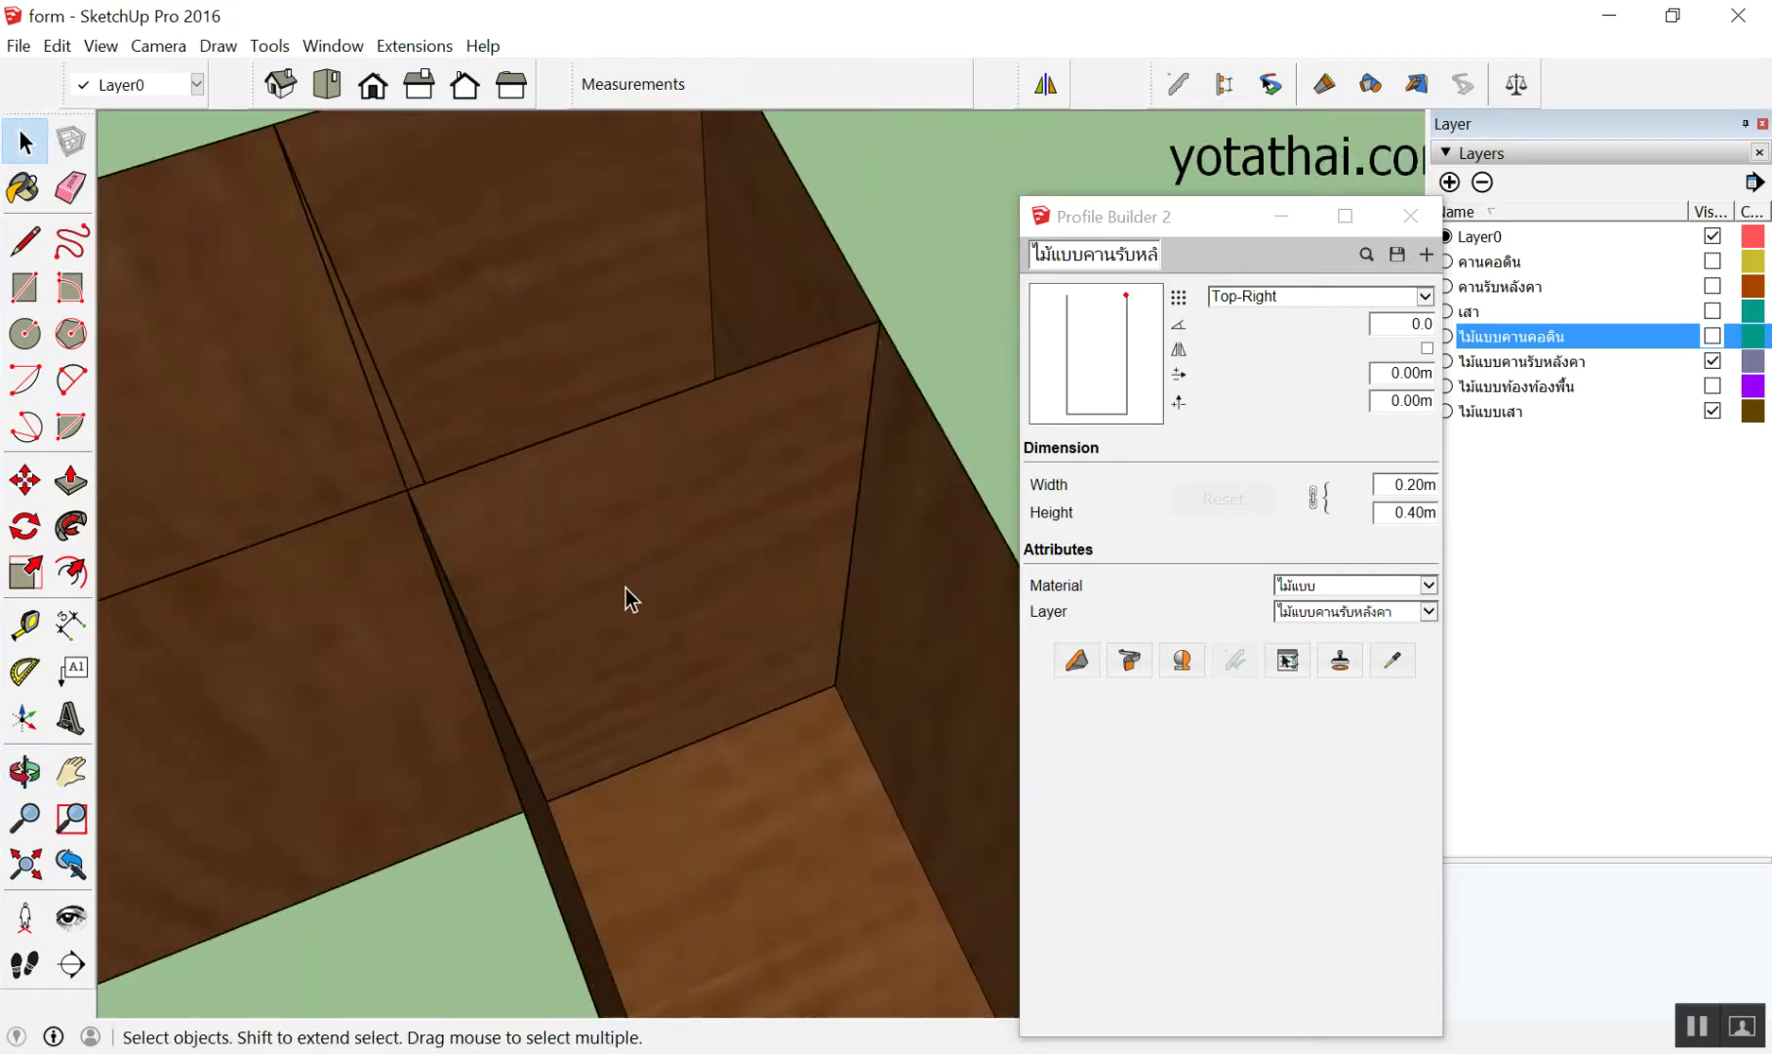
scroll(615, 571, down, 2)
Inside the beam component, draw an edge between the bottom corners and delete the end face
double_click(659, 526)
key(l)
click(541, 768)
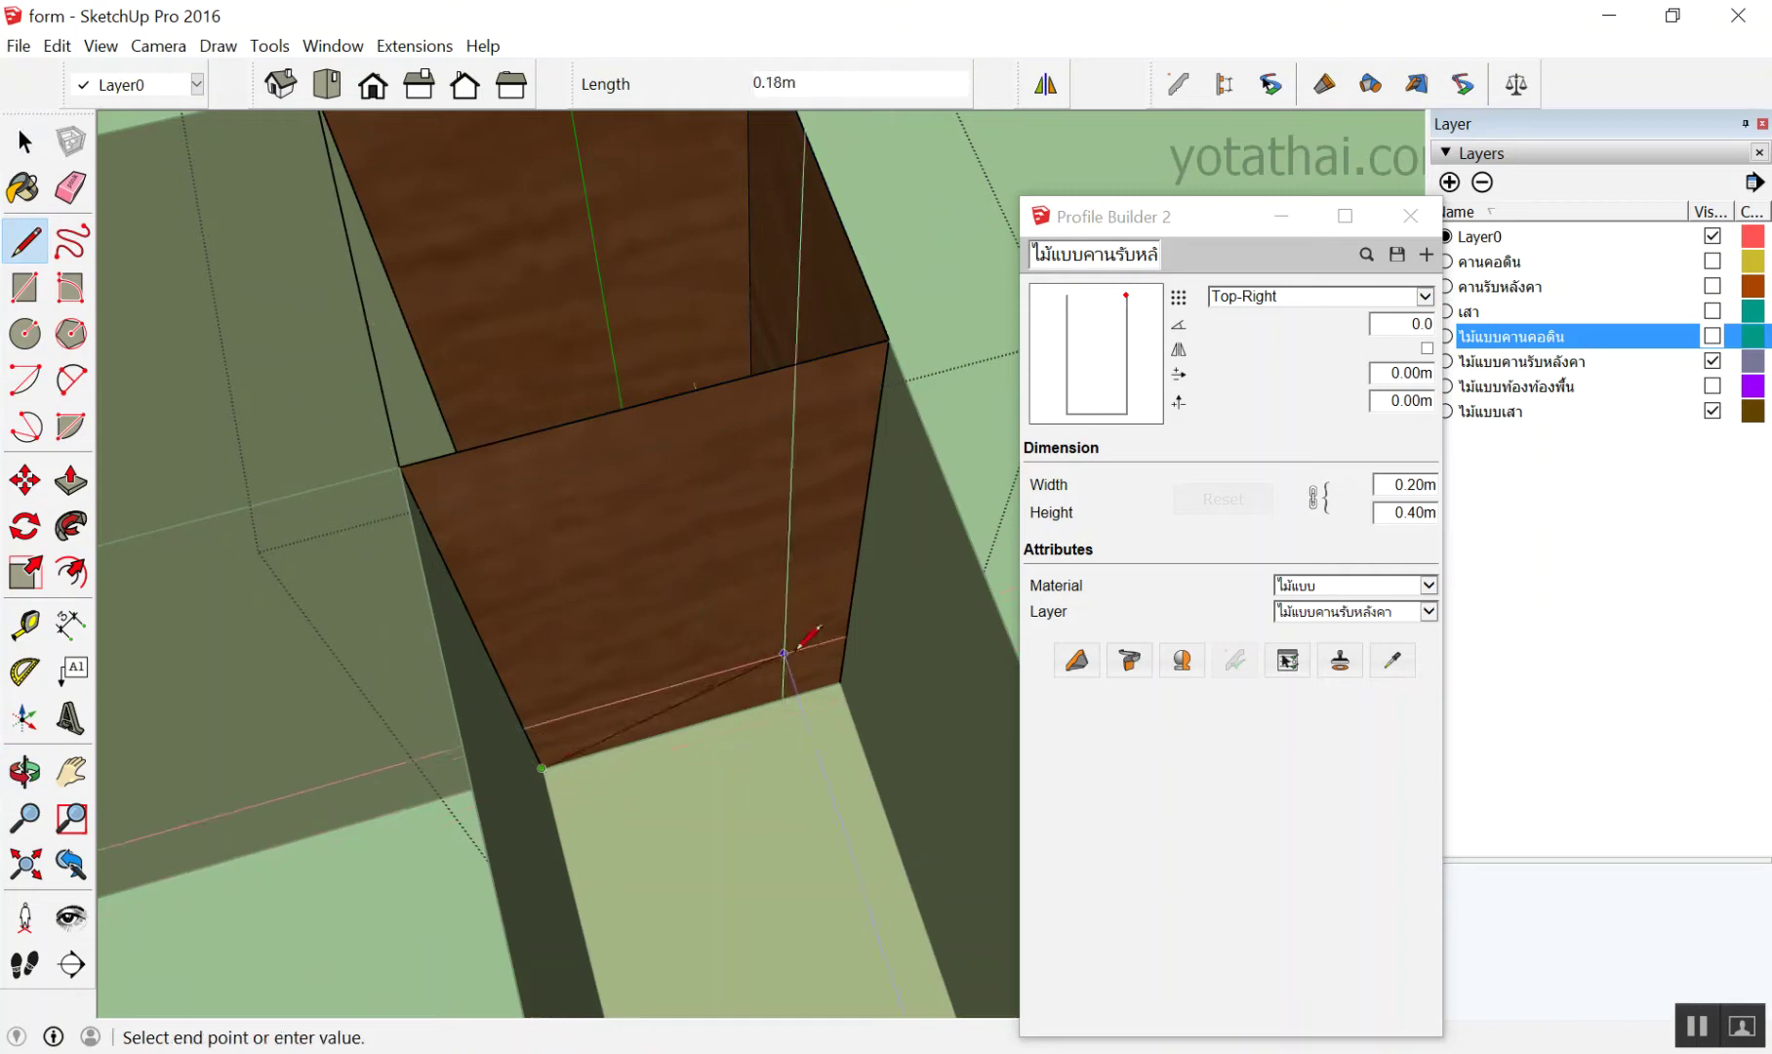
click(841, 681)
key(space)
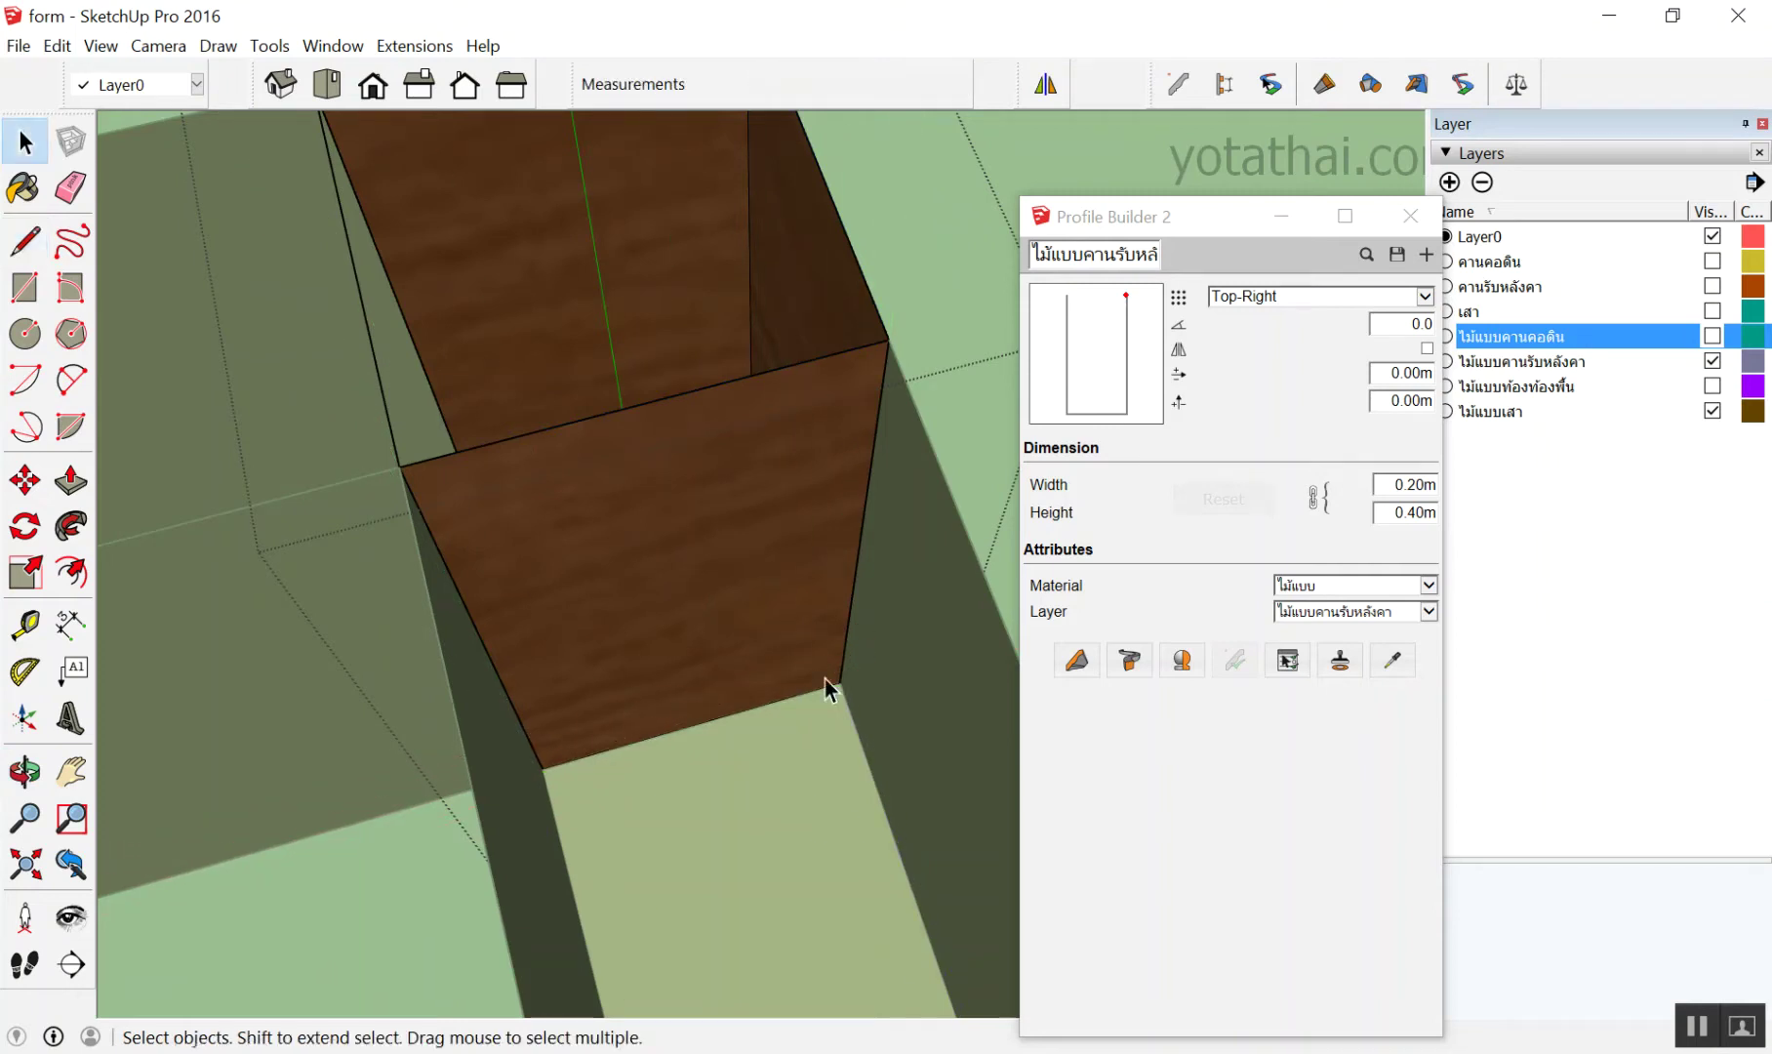
click(755, 512)
key(Delete)
Orbit around the L-shaped beam corner, then back to a perspective view of the frame
scroll(761, 509, down, 4)
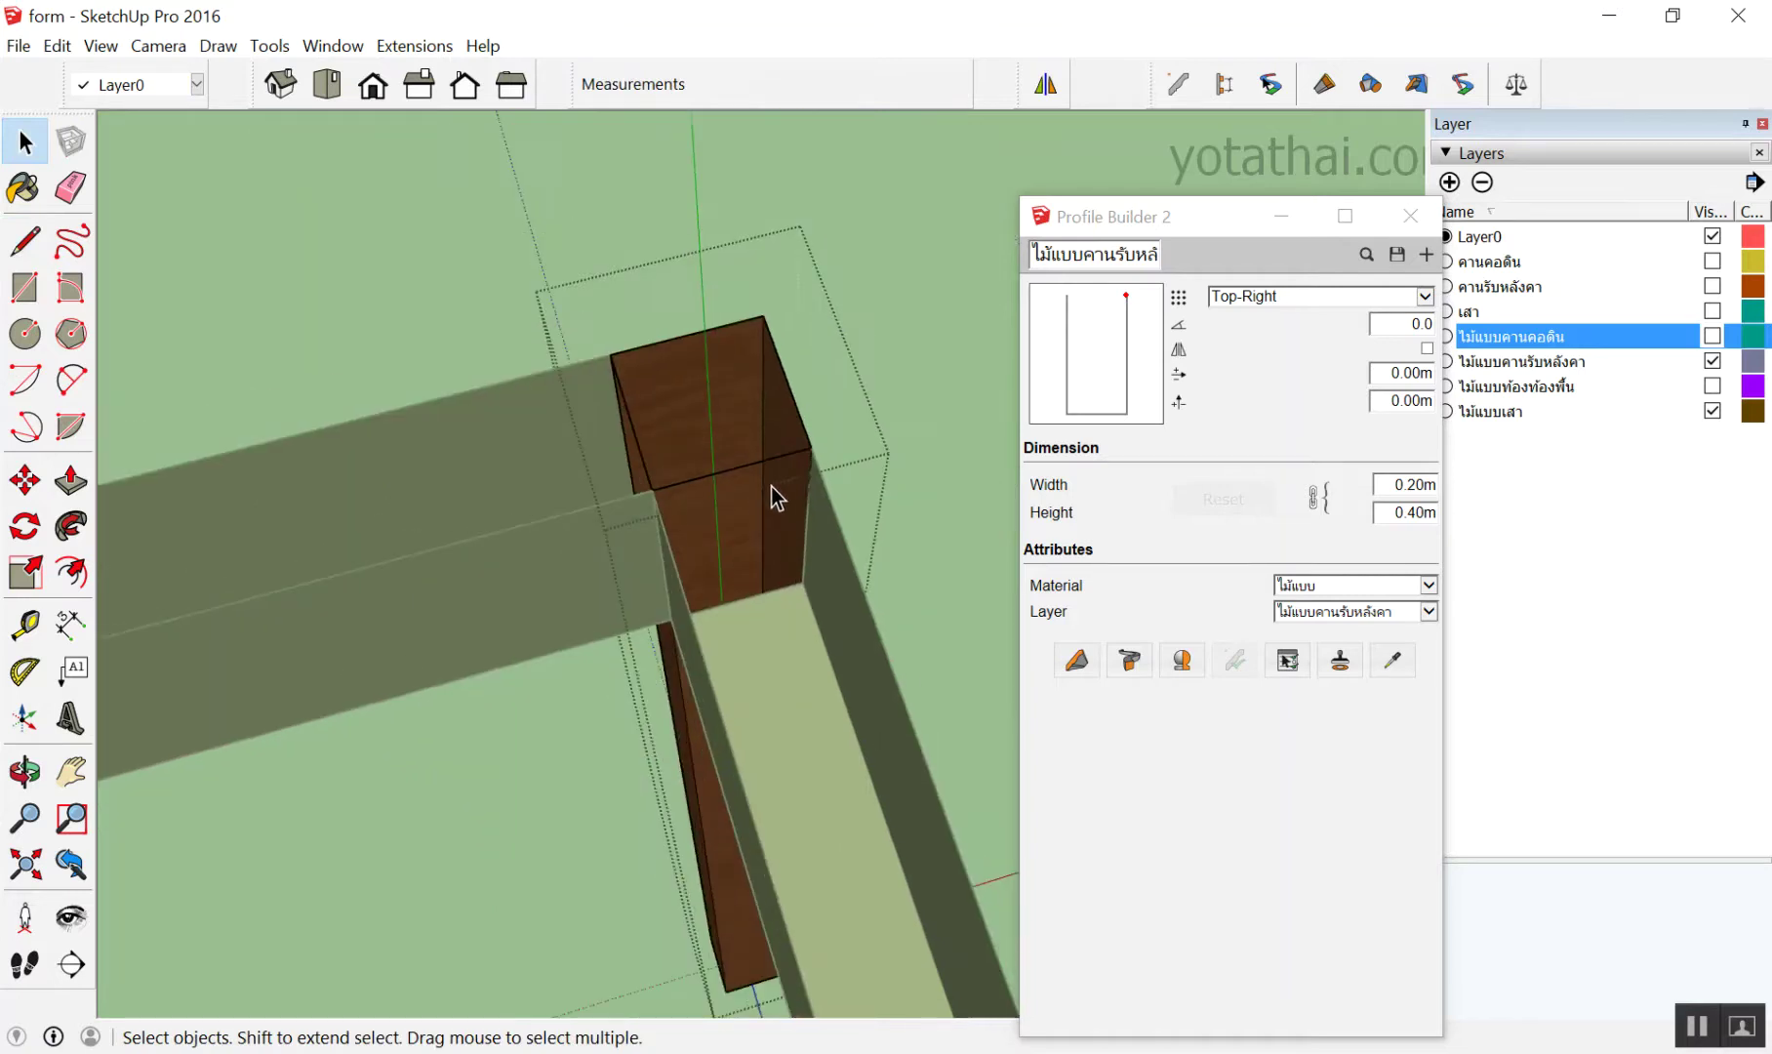
scroll(500, 256, up, 3)
middle_drag(740, 437, 344, 621)
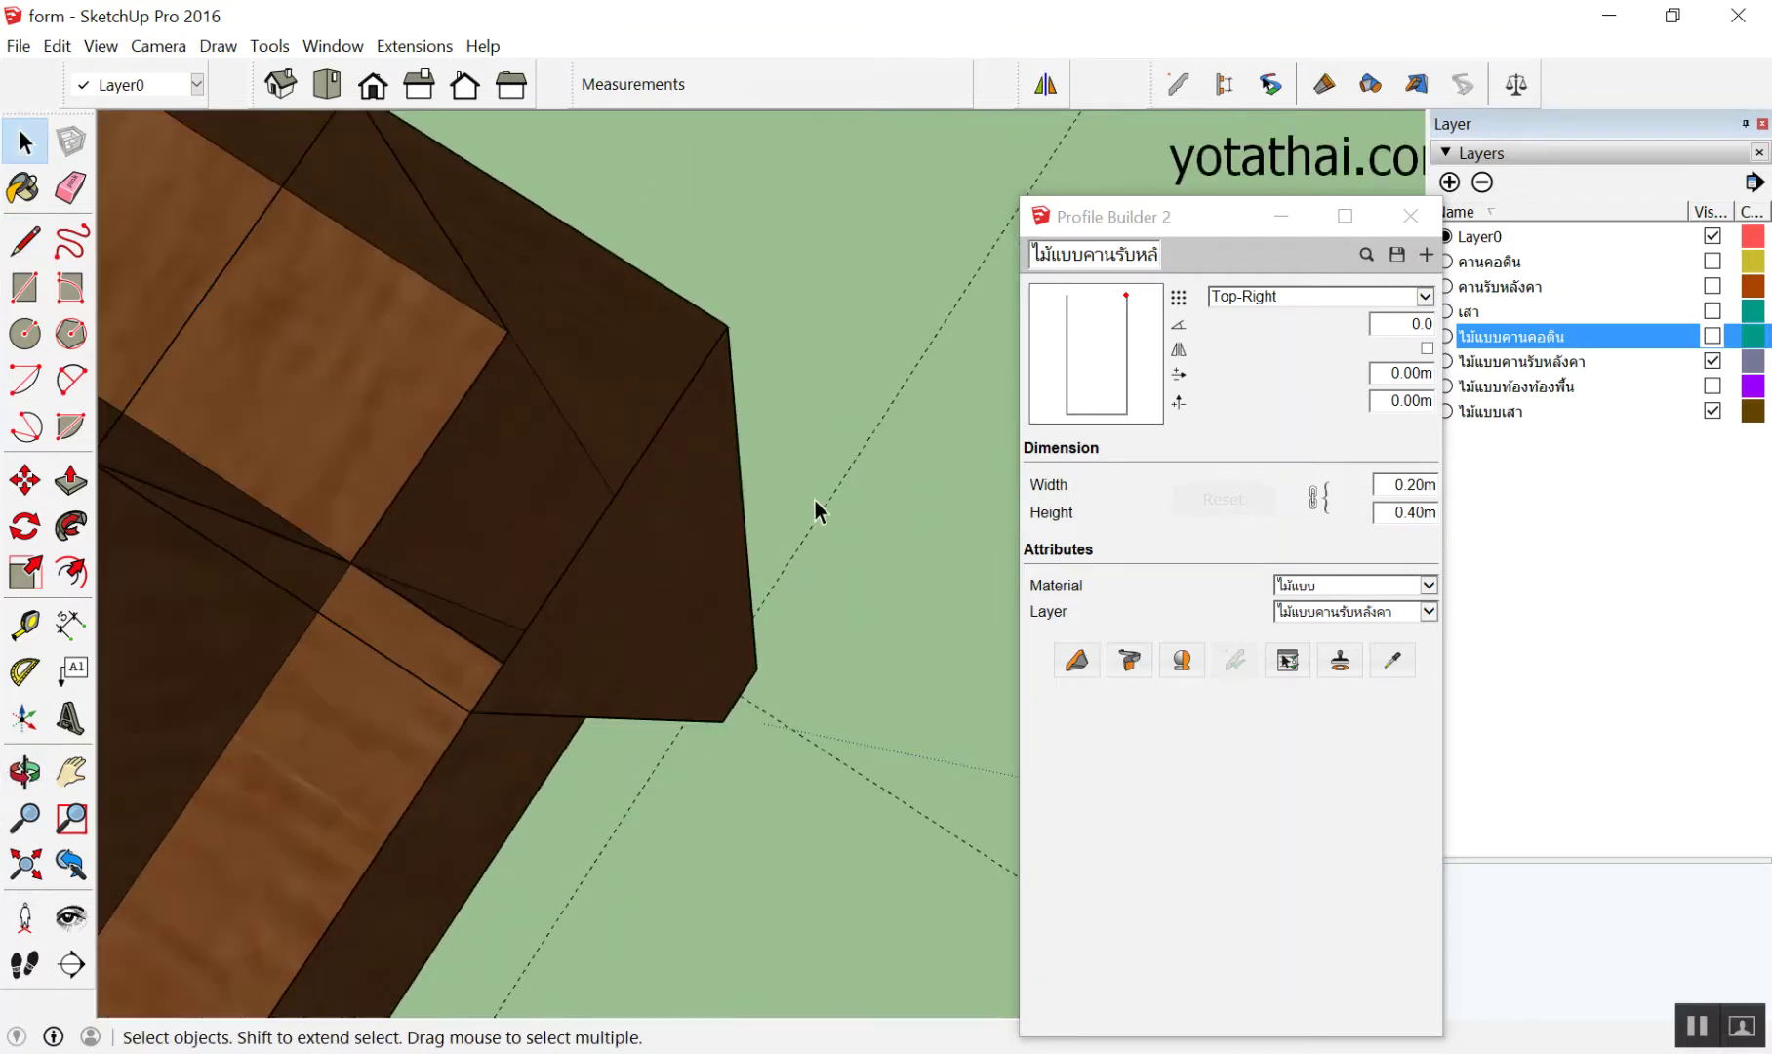
mouse_move(767, 489)
middle_down()
mouse_move(621, 391)
mouse_move(925, 201)
mouse_move(736, 356)
mouse_move(384, 506)
middle_up()
scroll(566, 463, up, 2)
scroll(605, 447, up, 2)
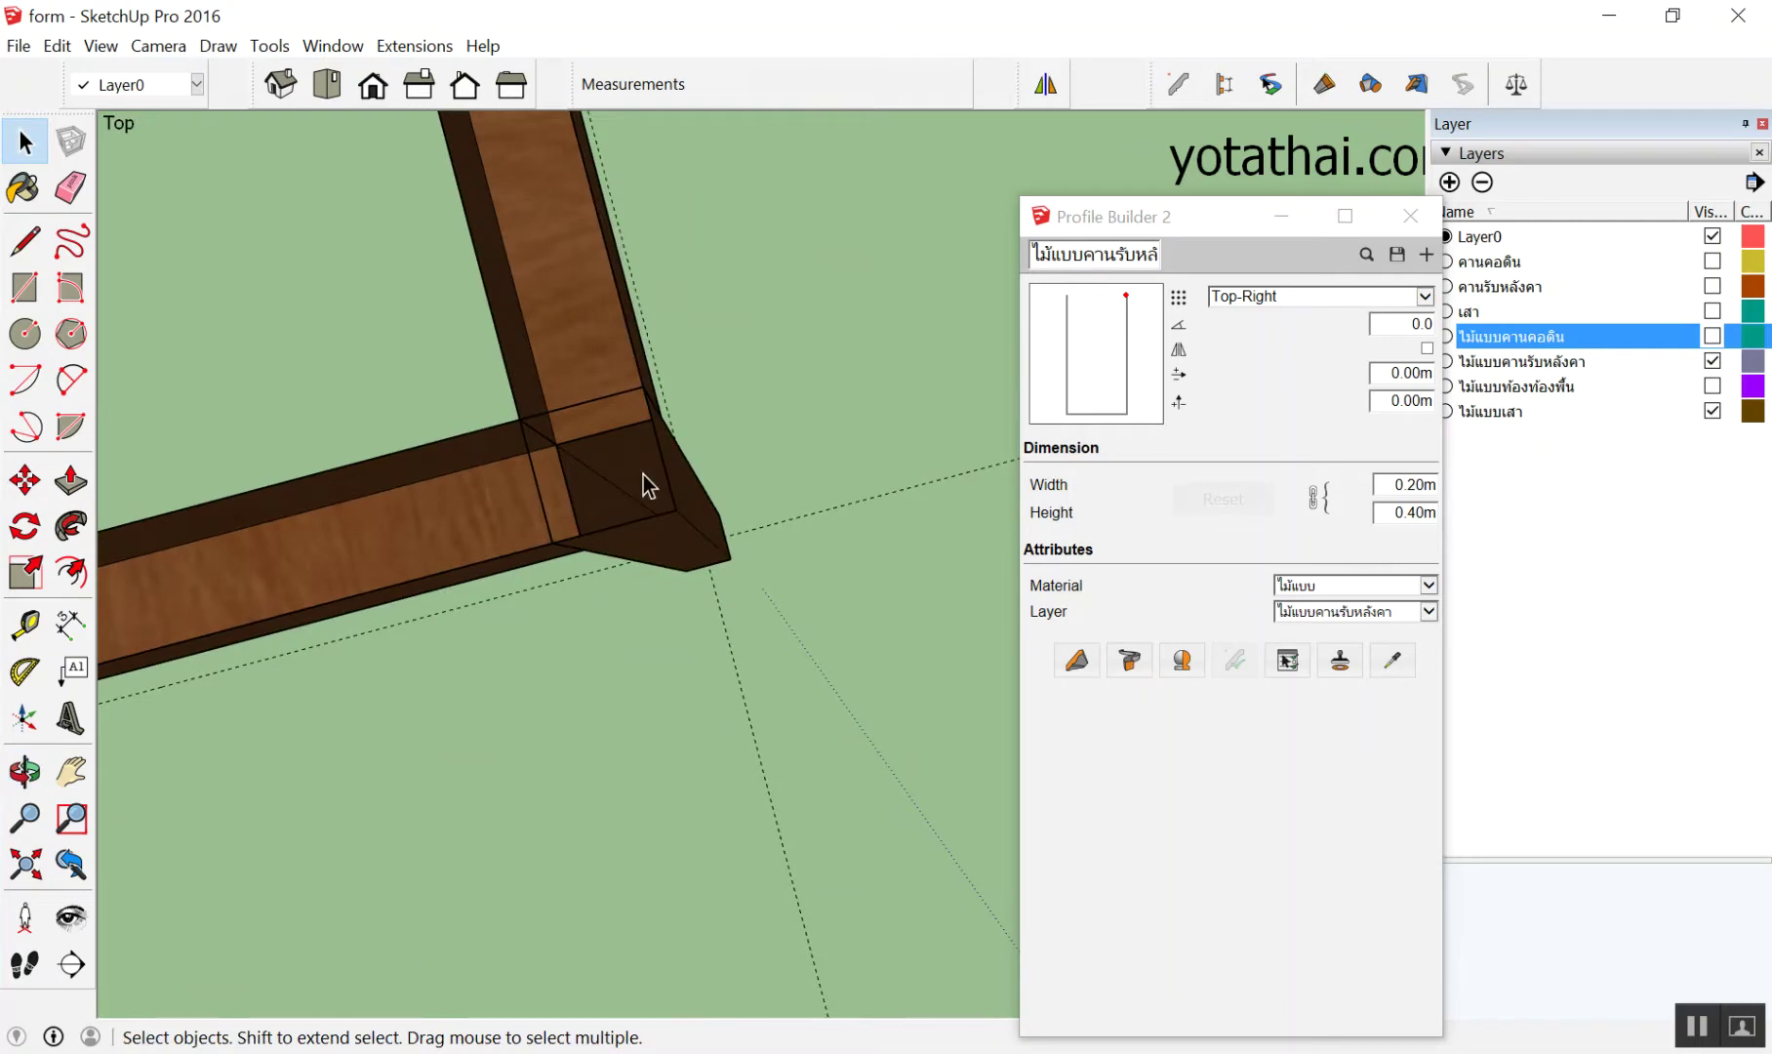
scroll(645, 483, down, 3)
mouse_move(842, 462)
middle_down()
mouse_move(641, 420)
mouse_move(237, 71)
middle_up()
scroll(586, 292, down, 3)
scroll(704, 158, up, 1)
scroll(593, 277, up, 2)
scroll(593, 277, down, 2)
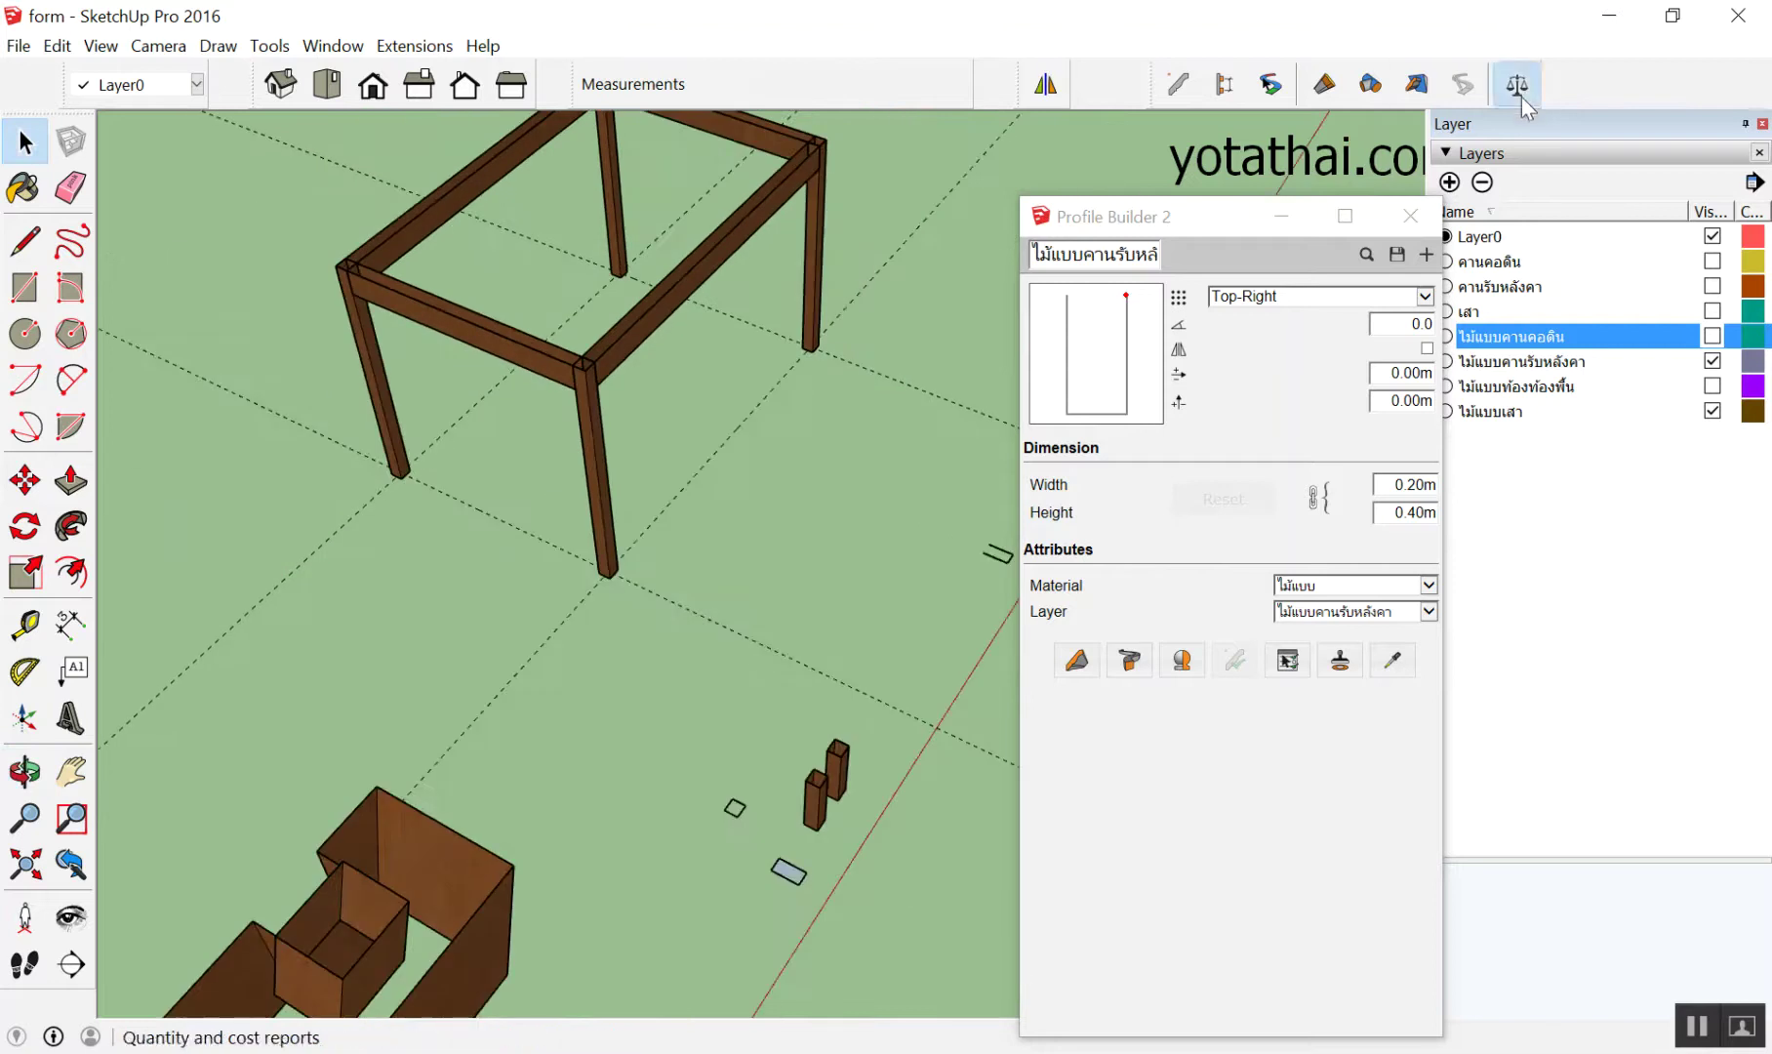
Open the PB Quantifier Cost Detail Report, compare the cost of two legs, then clear the selection
click(1516, 84)
scroll(644, 336, up, 3)
middle_drag(624, 316, 571, 564)
scroll(505, 539, up, 2)
scroll(508, 547, up, 3)
click(529, 651)
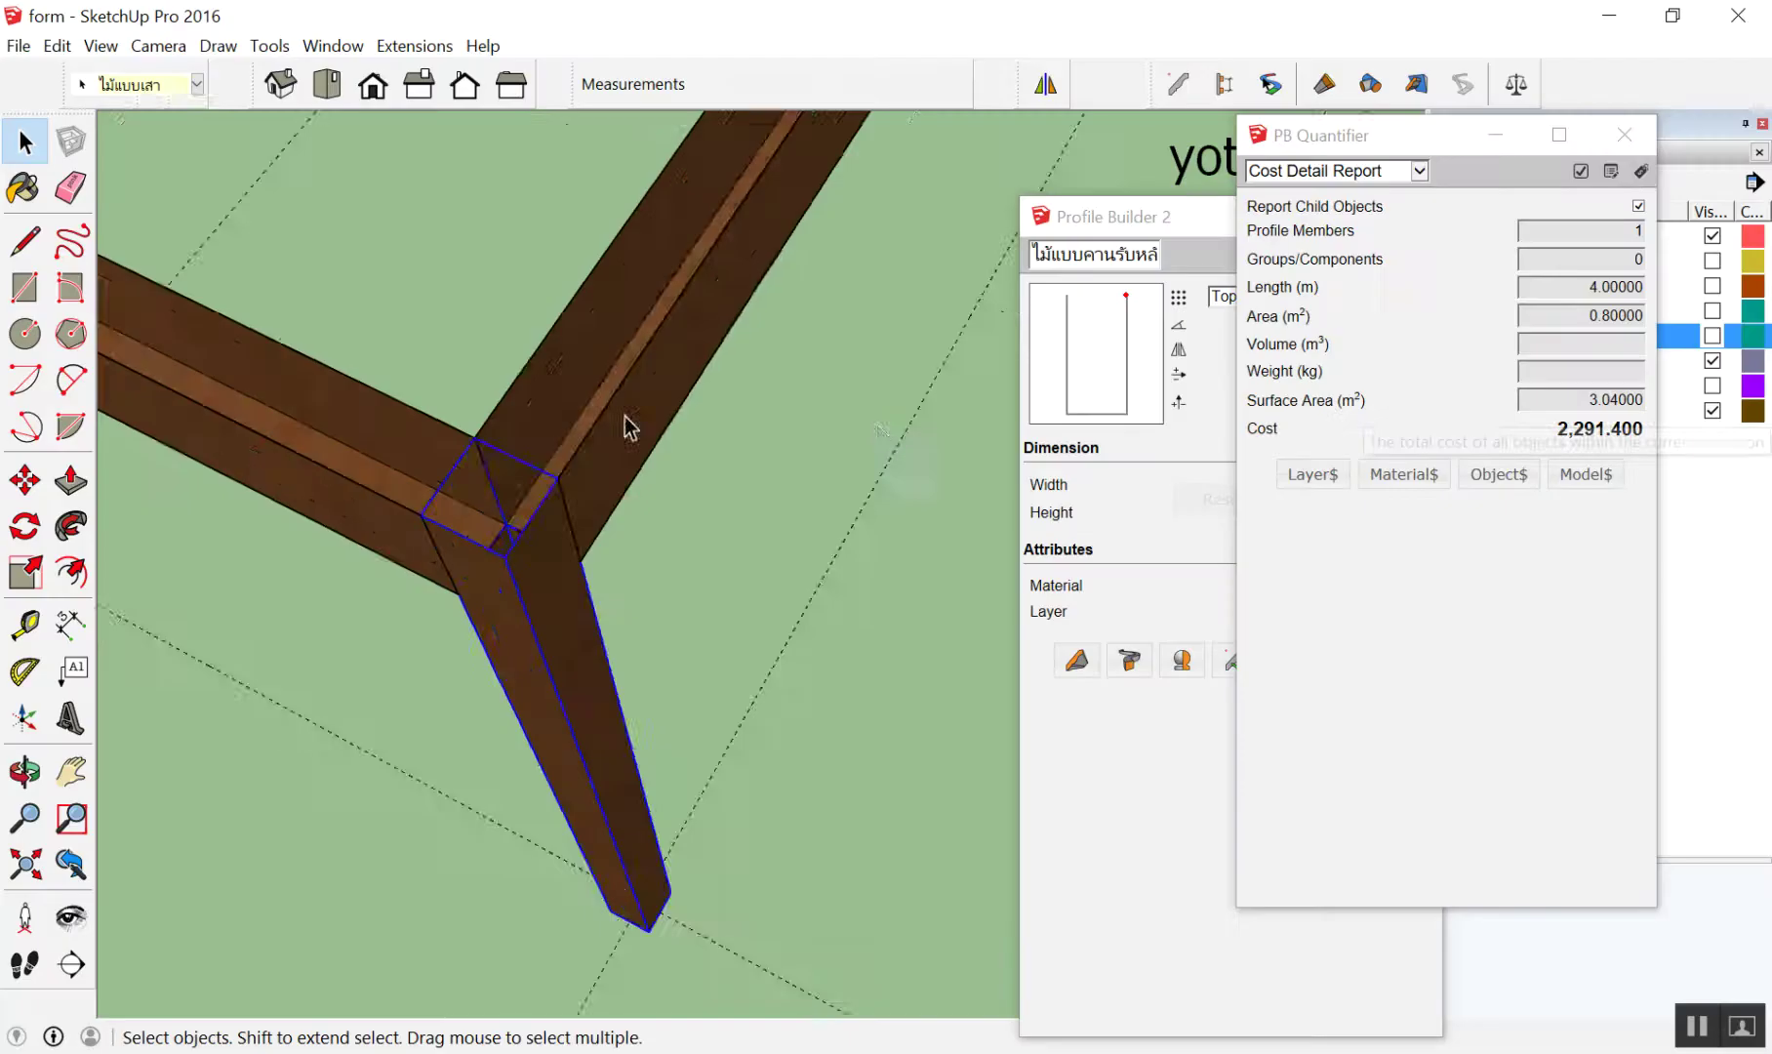
scroll(488, 634, down, 3)
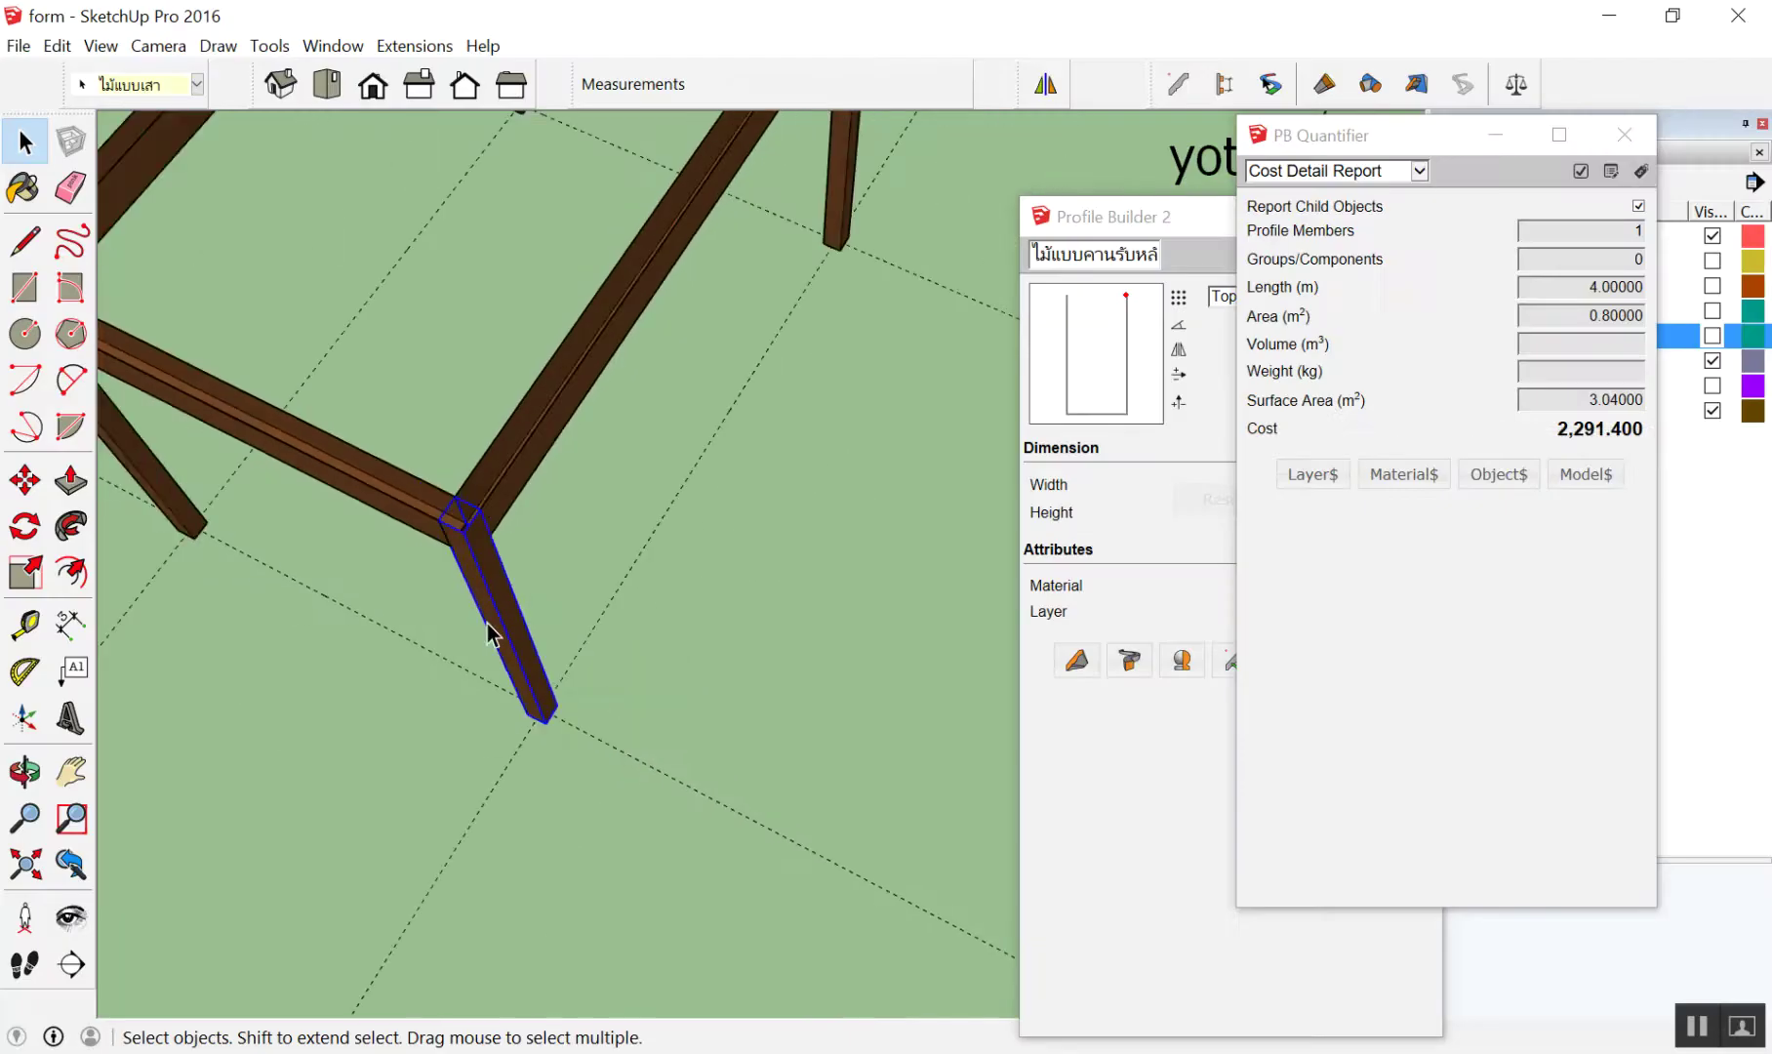
scroll(487, 634, down, 3)
click(687, 352)
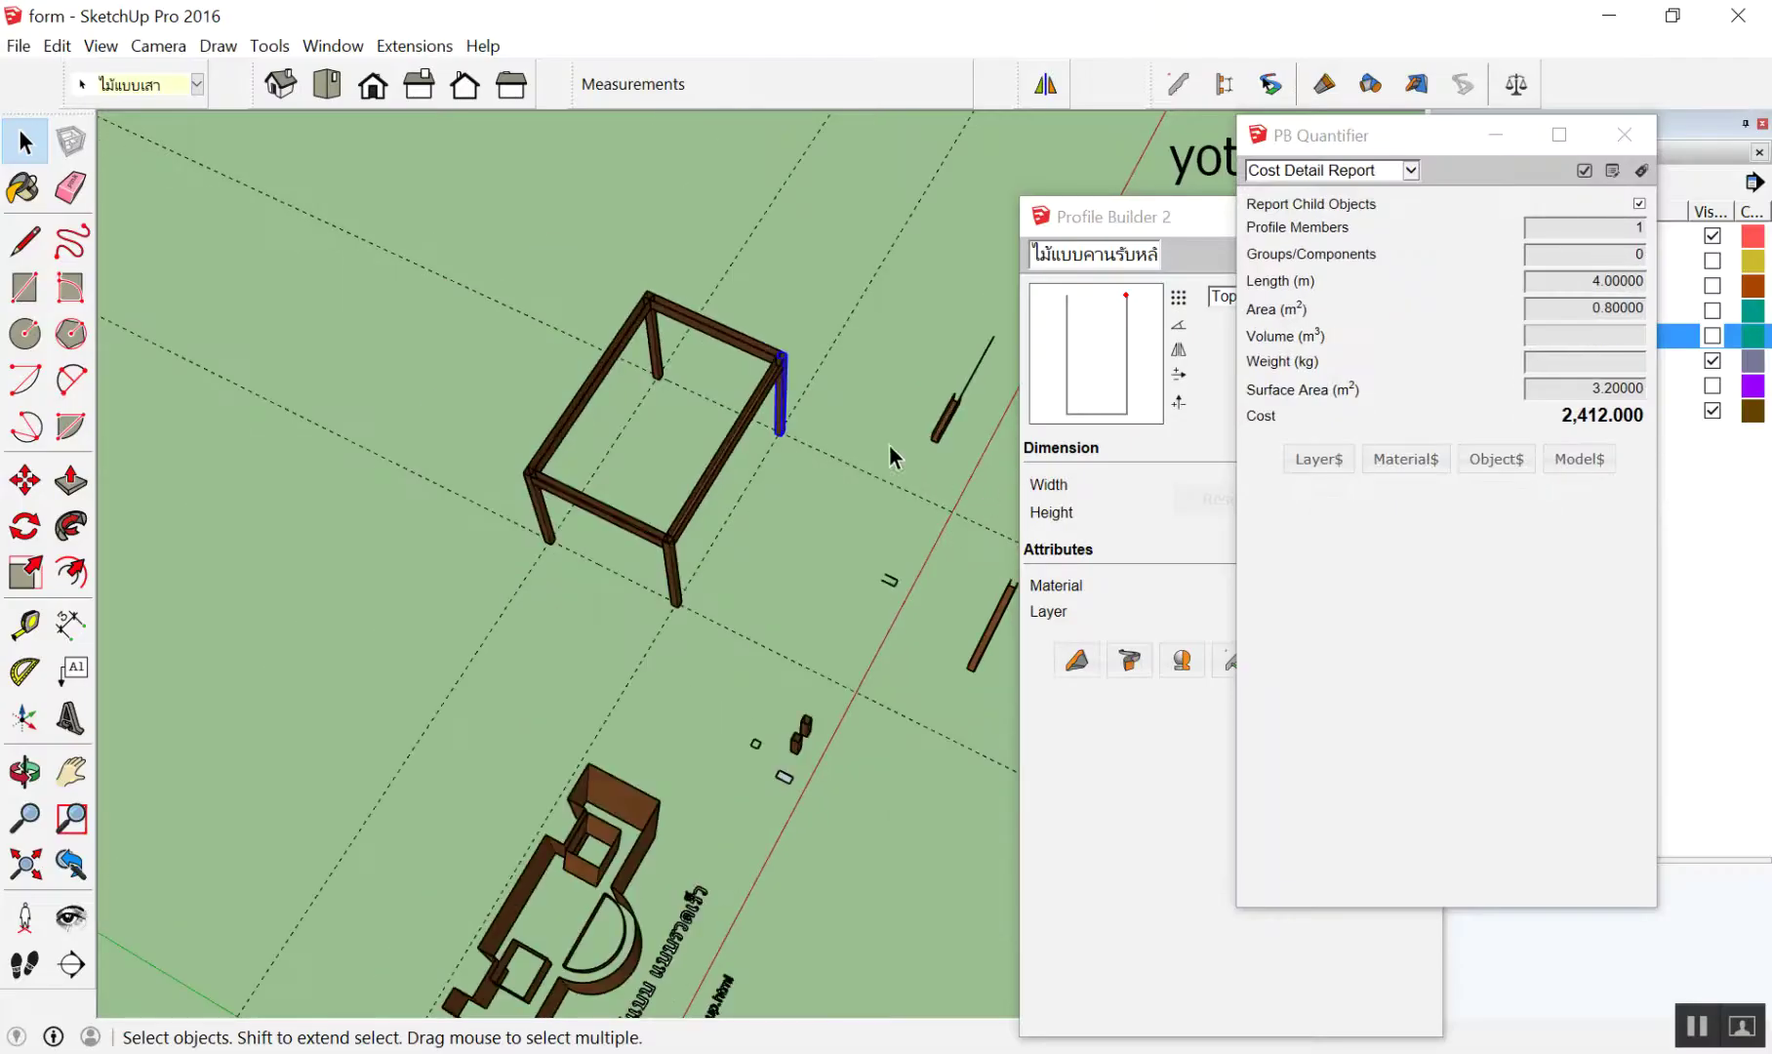
scroll(898, 467, up, 2)
click(780, 343)
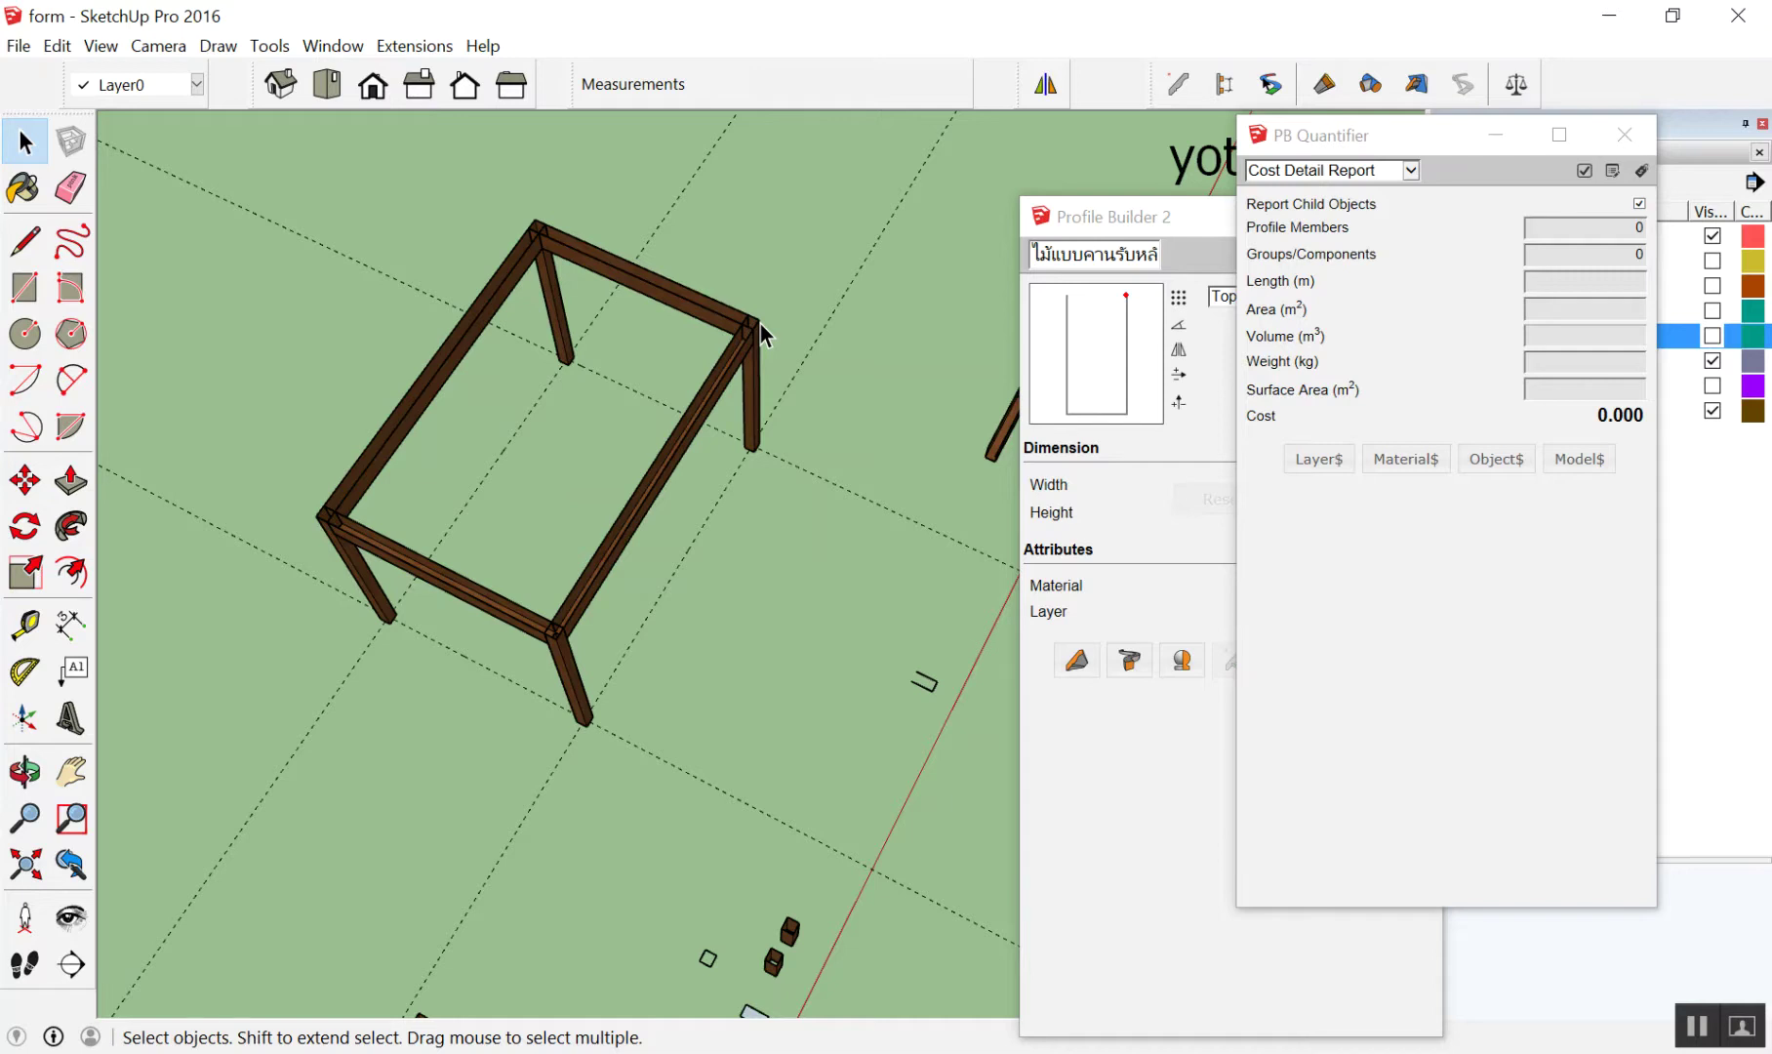
Orbit around the table corner to bring the beam end into view
scroll(237, 206, down, 3)
middle_drag(237, 206, 712, 199)
scroll(334, 234, up, 3)
scroll(852, 163, up, 3)
middle_drag(852, 163, 901, 344)
scroll(269, 561, up, 3)
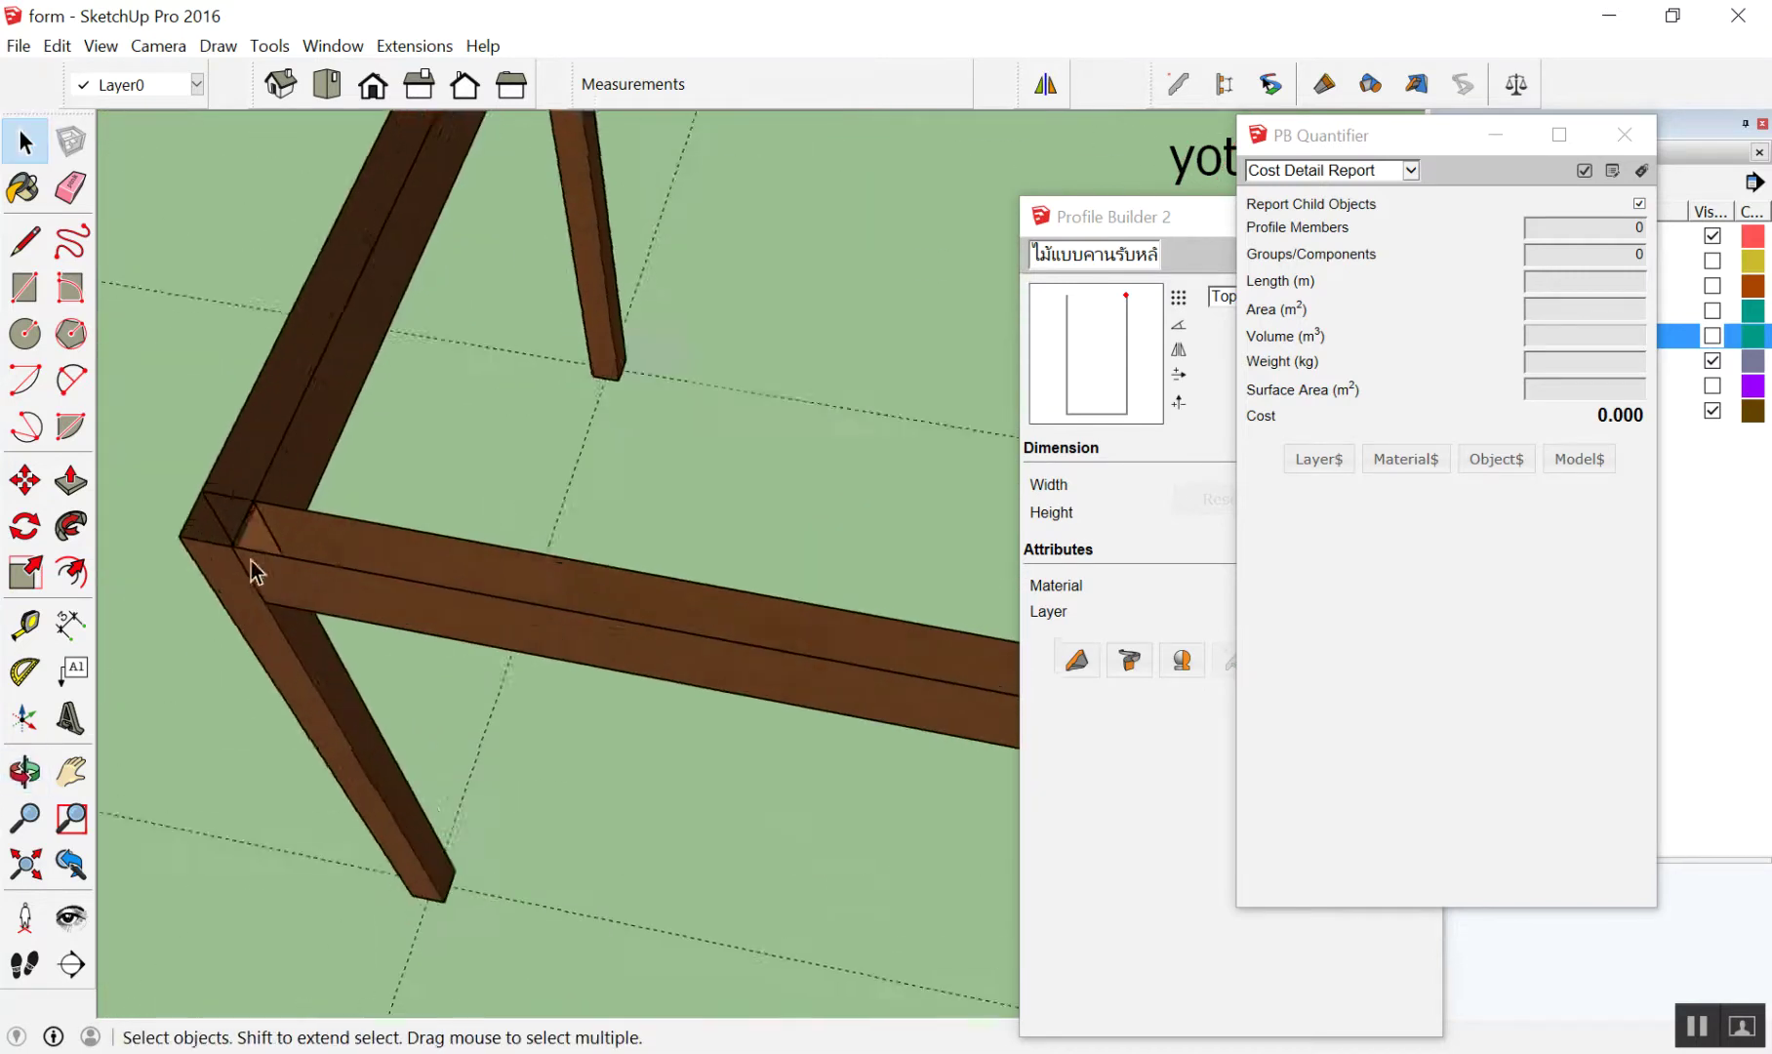
scroll(268, 561, down, 1)
scroll(537, 307, up, 2)
scroll(580, 210, up, 2)
scroll(599, 368, up, 2)
scroll(628, 325, up, 3)
scroll(633, 410, down, 1)
scroll(631, 410, up, 2)
mouse_move(631, 410)
middle_down()
mouse_move(582, 582)
mouse_move(615, 517)
mouse_move(519, 705)
mouse_move(601, 312)
mouse_move(596, 347)
mouse_move(776, 385)
middle_up()
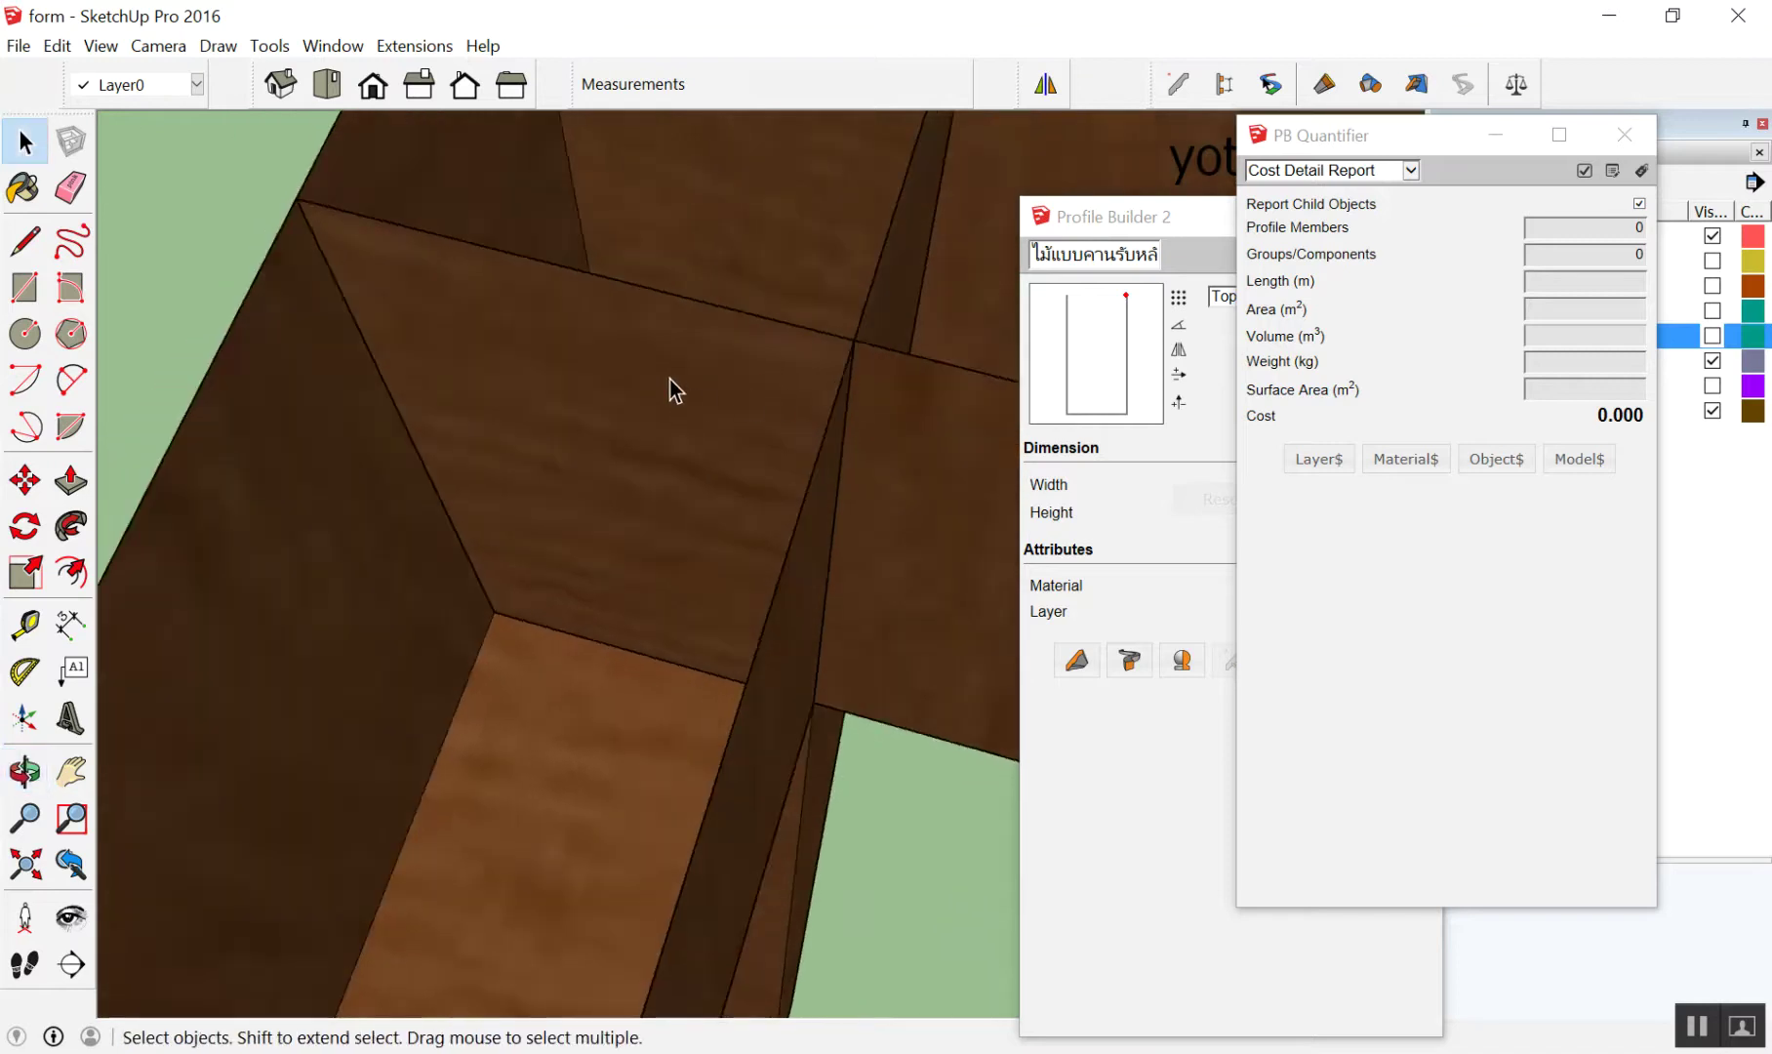
middle_drag(665, 387, 656, 479)
Select the beam's brown end face to check its cost, then clear the selection
click(640, 442)
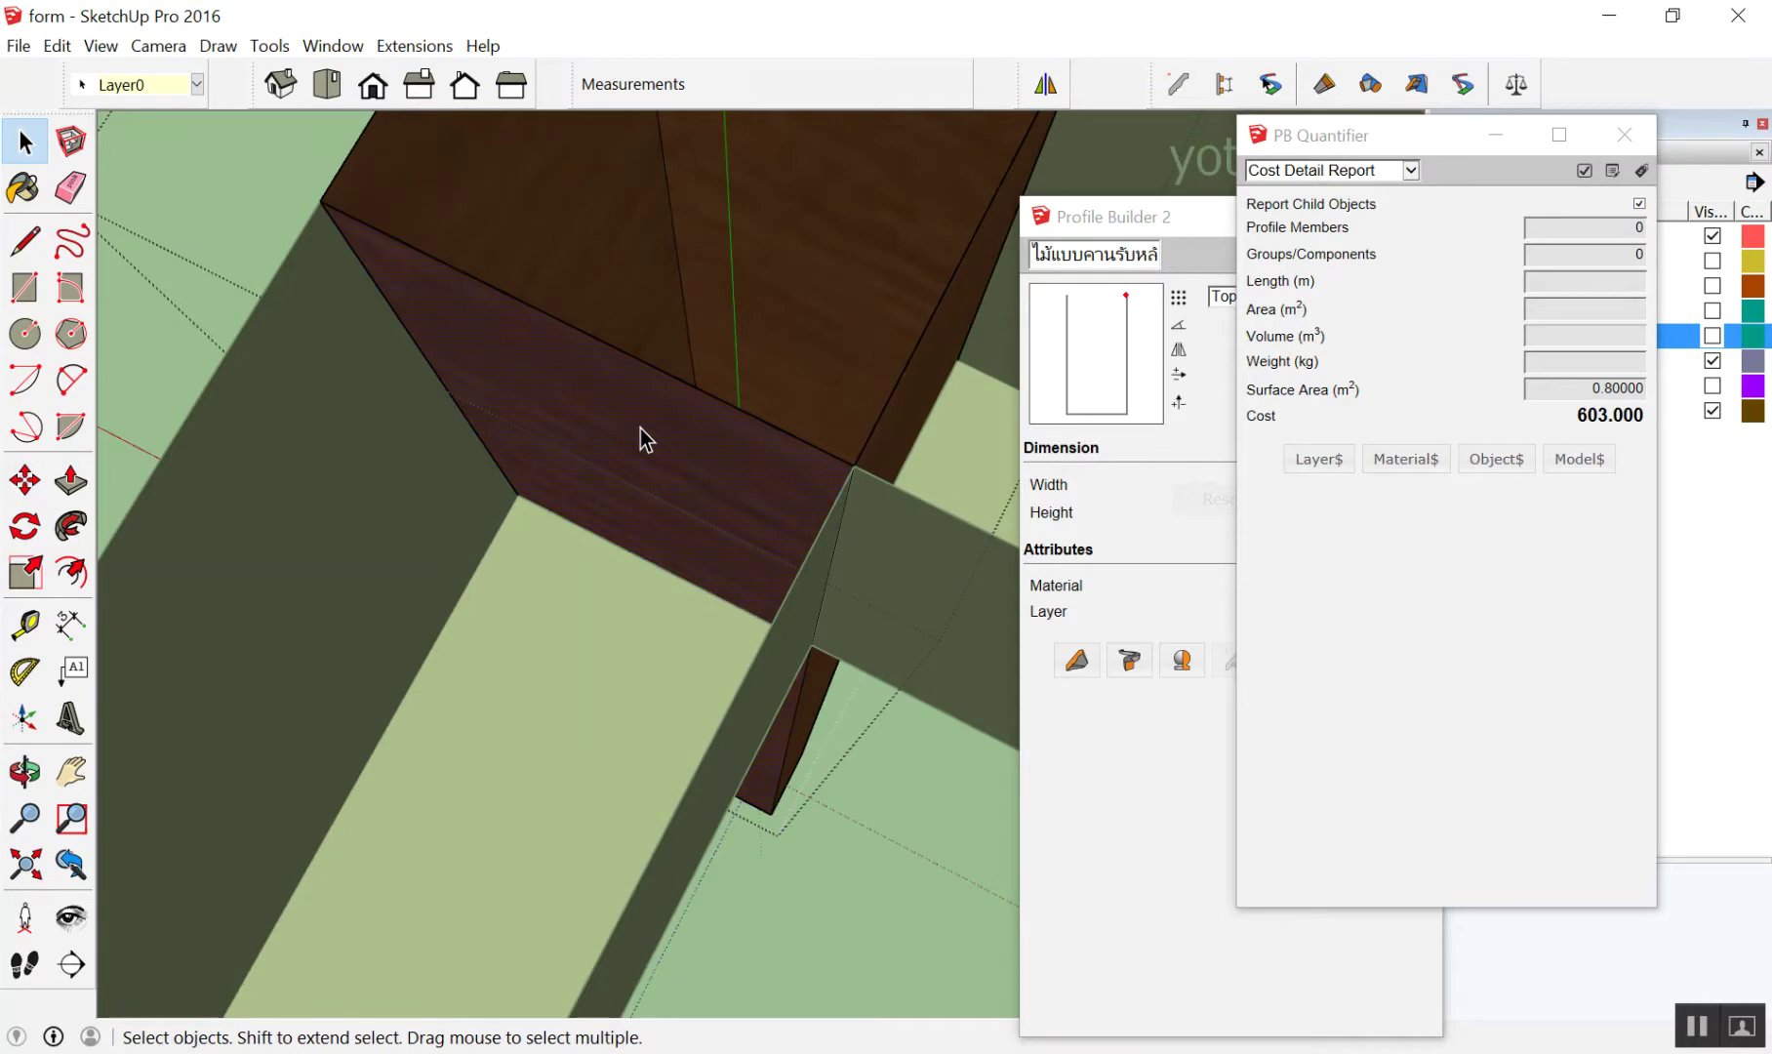
click(298, 196)
click(514, 335)
click(284, 218)
click(525, 219)
scroll(513, 346, down, 2)
scroll(513, 347, down, 2)
click(773, 854)
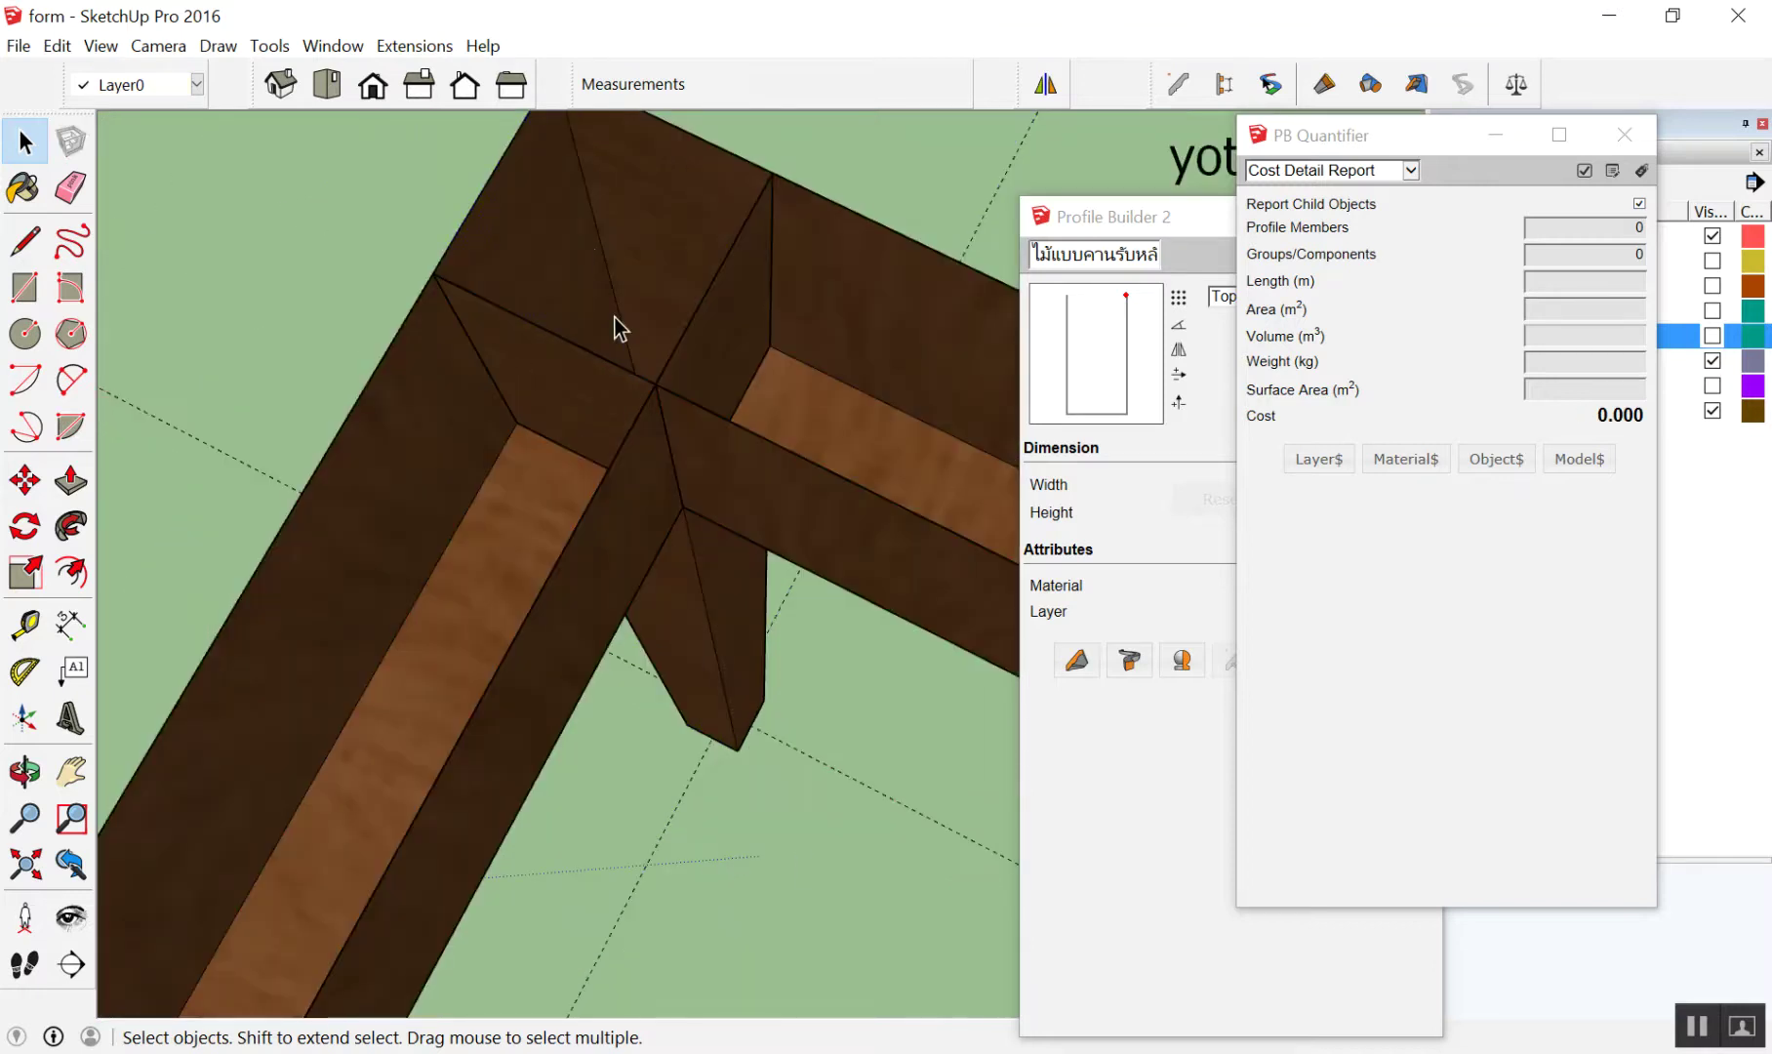
Inside the beam component, draw a 0.20 m line splitting the brown end face
double_click(595, 256)
scroll(577, 427, up, 2)
scroll(578, 427, up, 2)
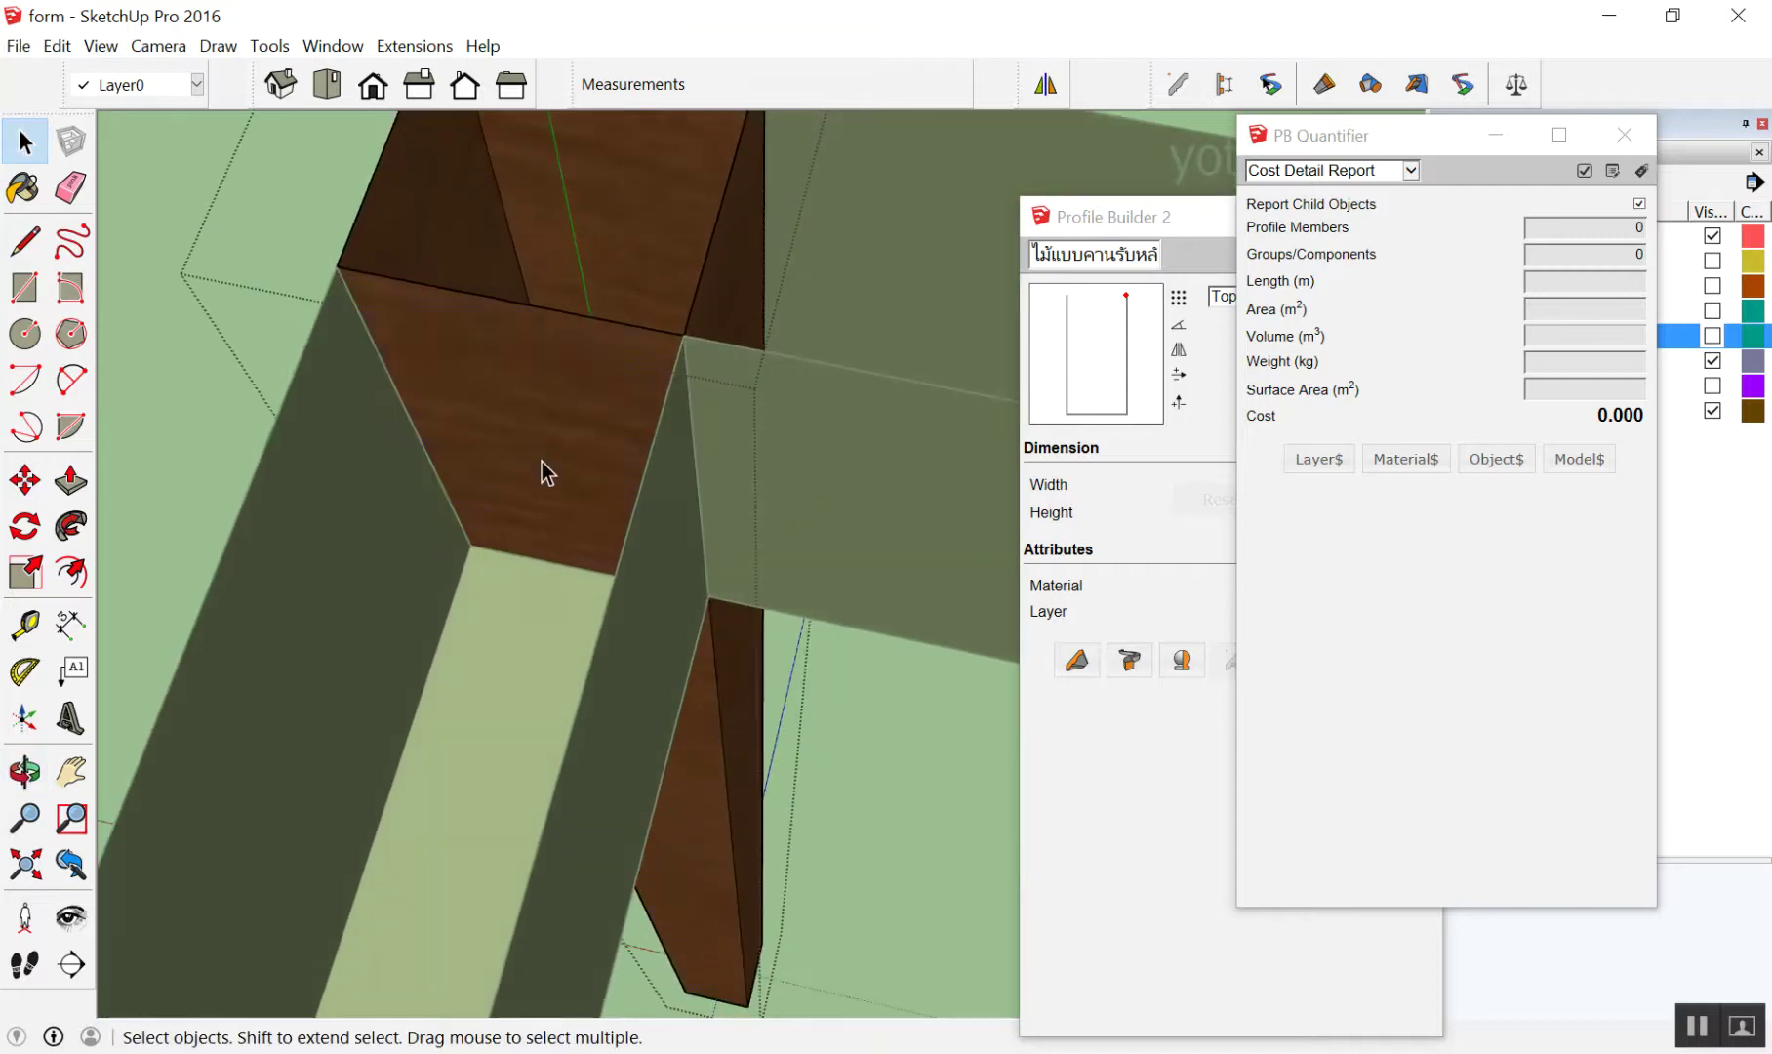
click(520, 513)
middle_drag(515, 513, 732, 448)
key(l)
click(437, 674)
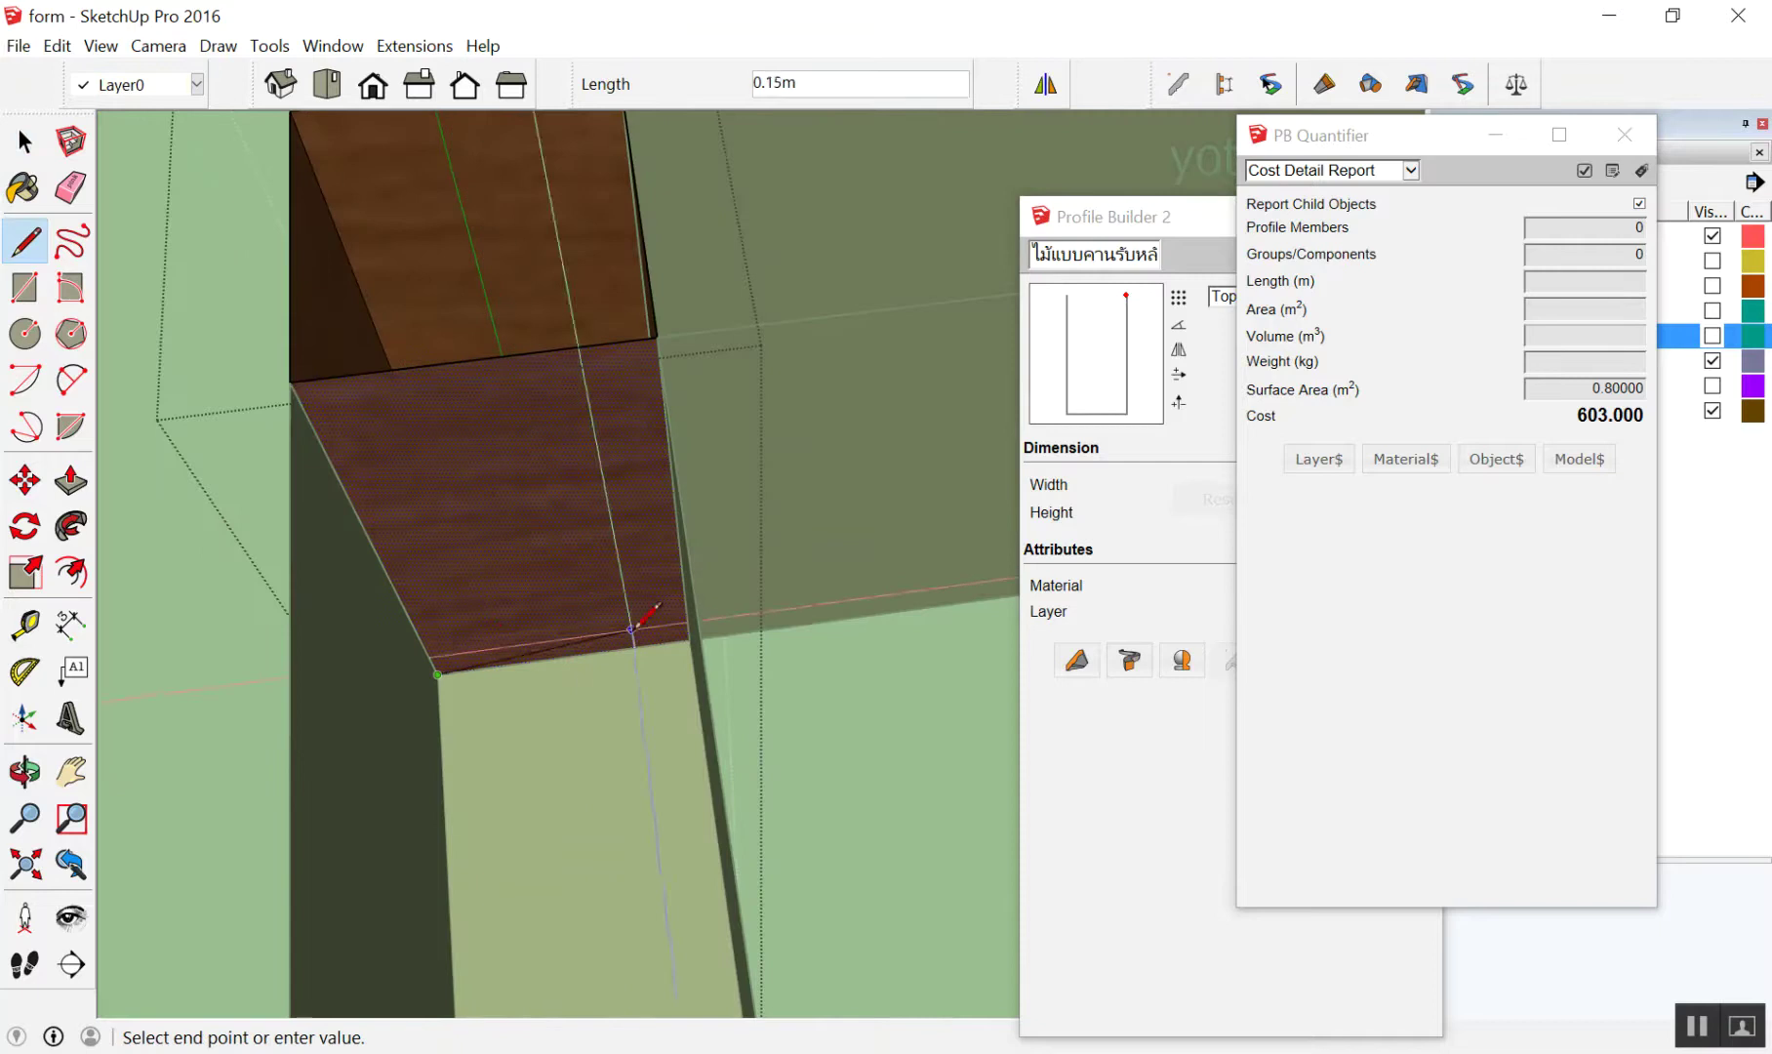
click(687, 640)
key(space)
click(605, 530)
Check the split face, exit the beam component, and orbit toward the beam-leg joint
scroll(585, 550, down, 3)
mouse_move(585, 549)
middle_down()
mouse_move(329, 234)
mouse_move(455, 490)
middle_up()
click(462, 475)
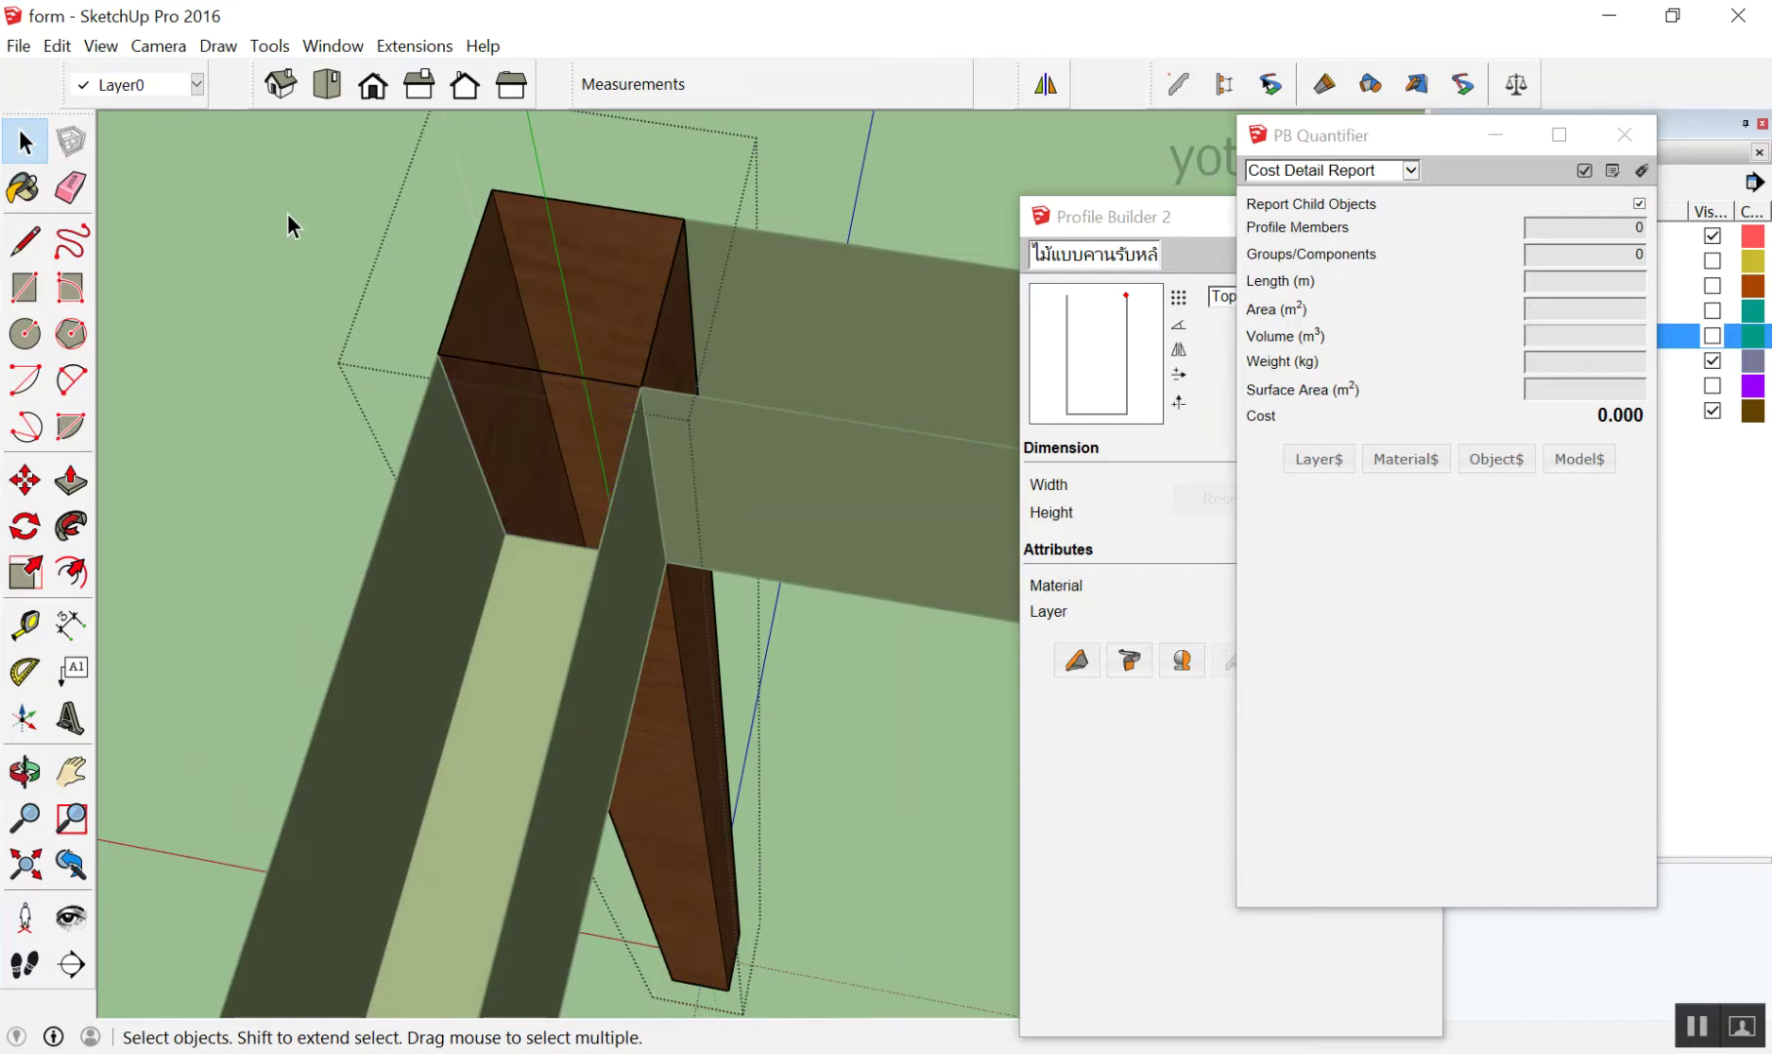
click(289, 209)
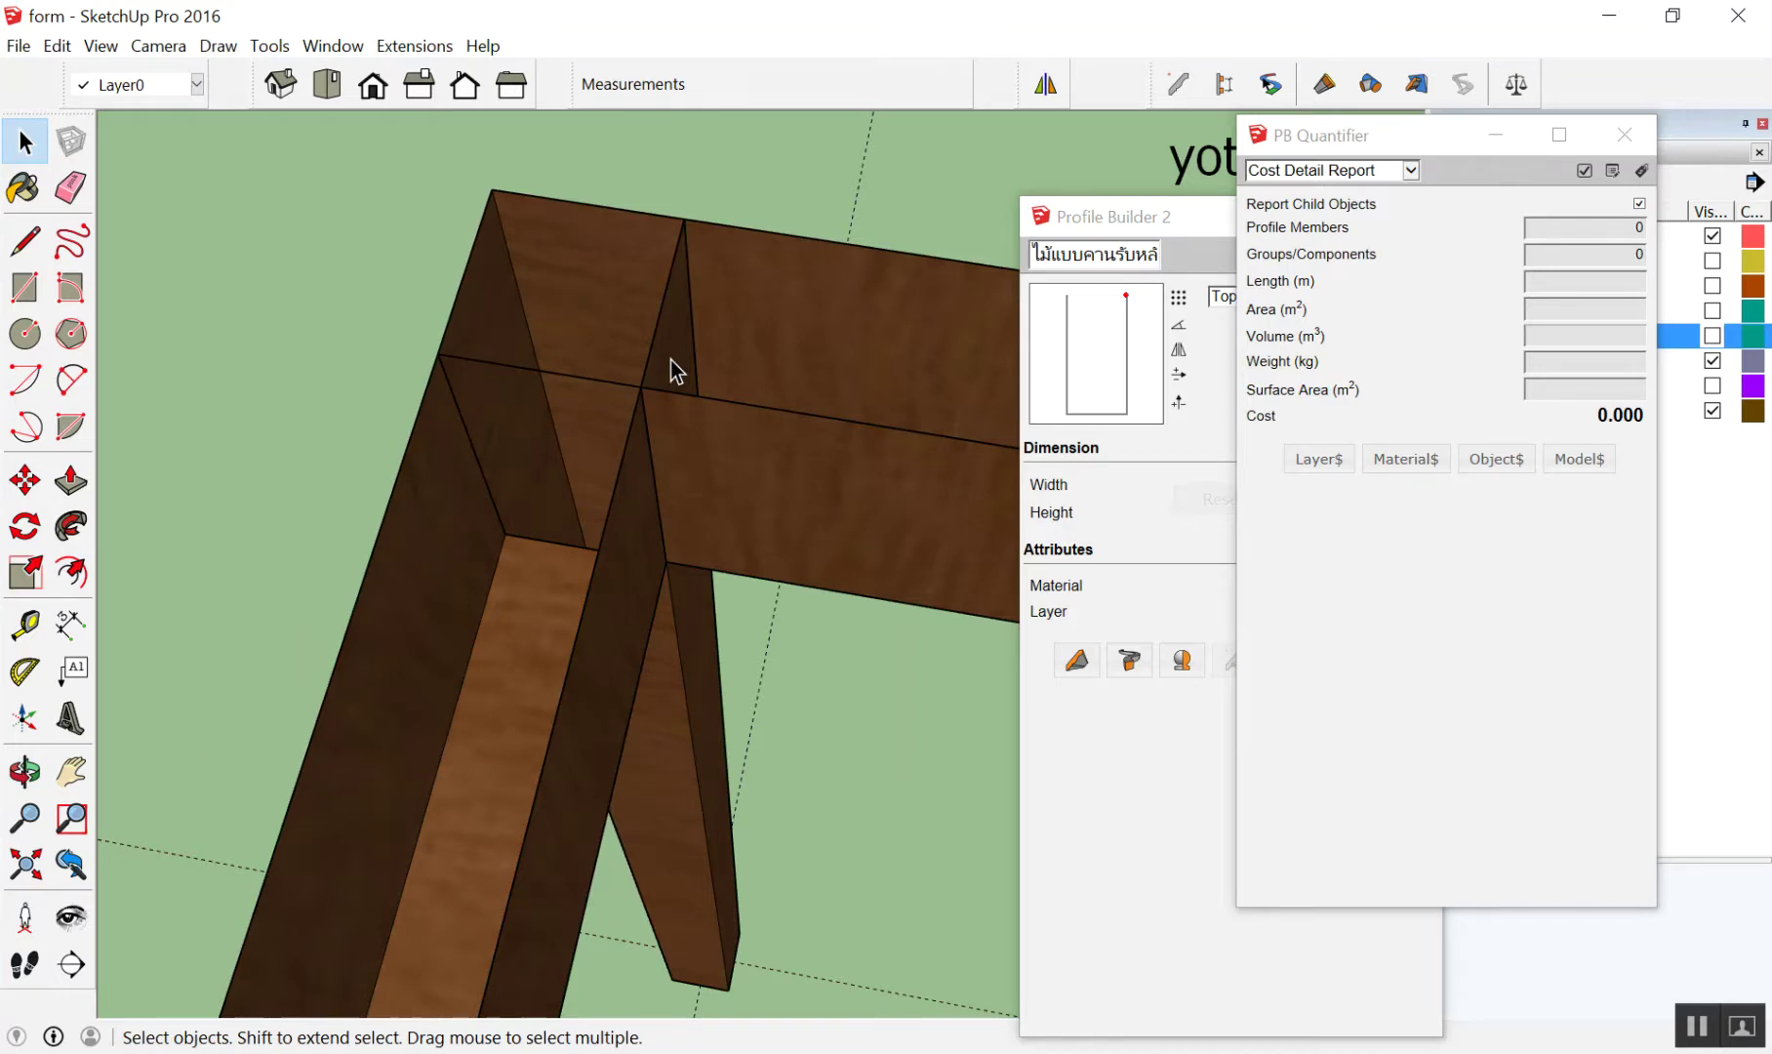
scroll(750, 249, down, 2)
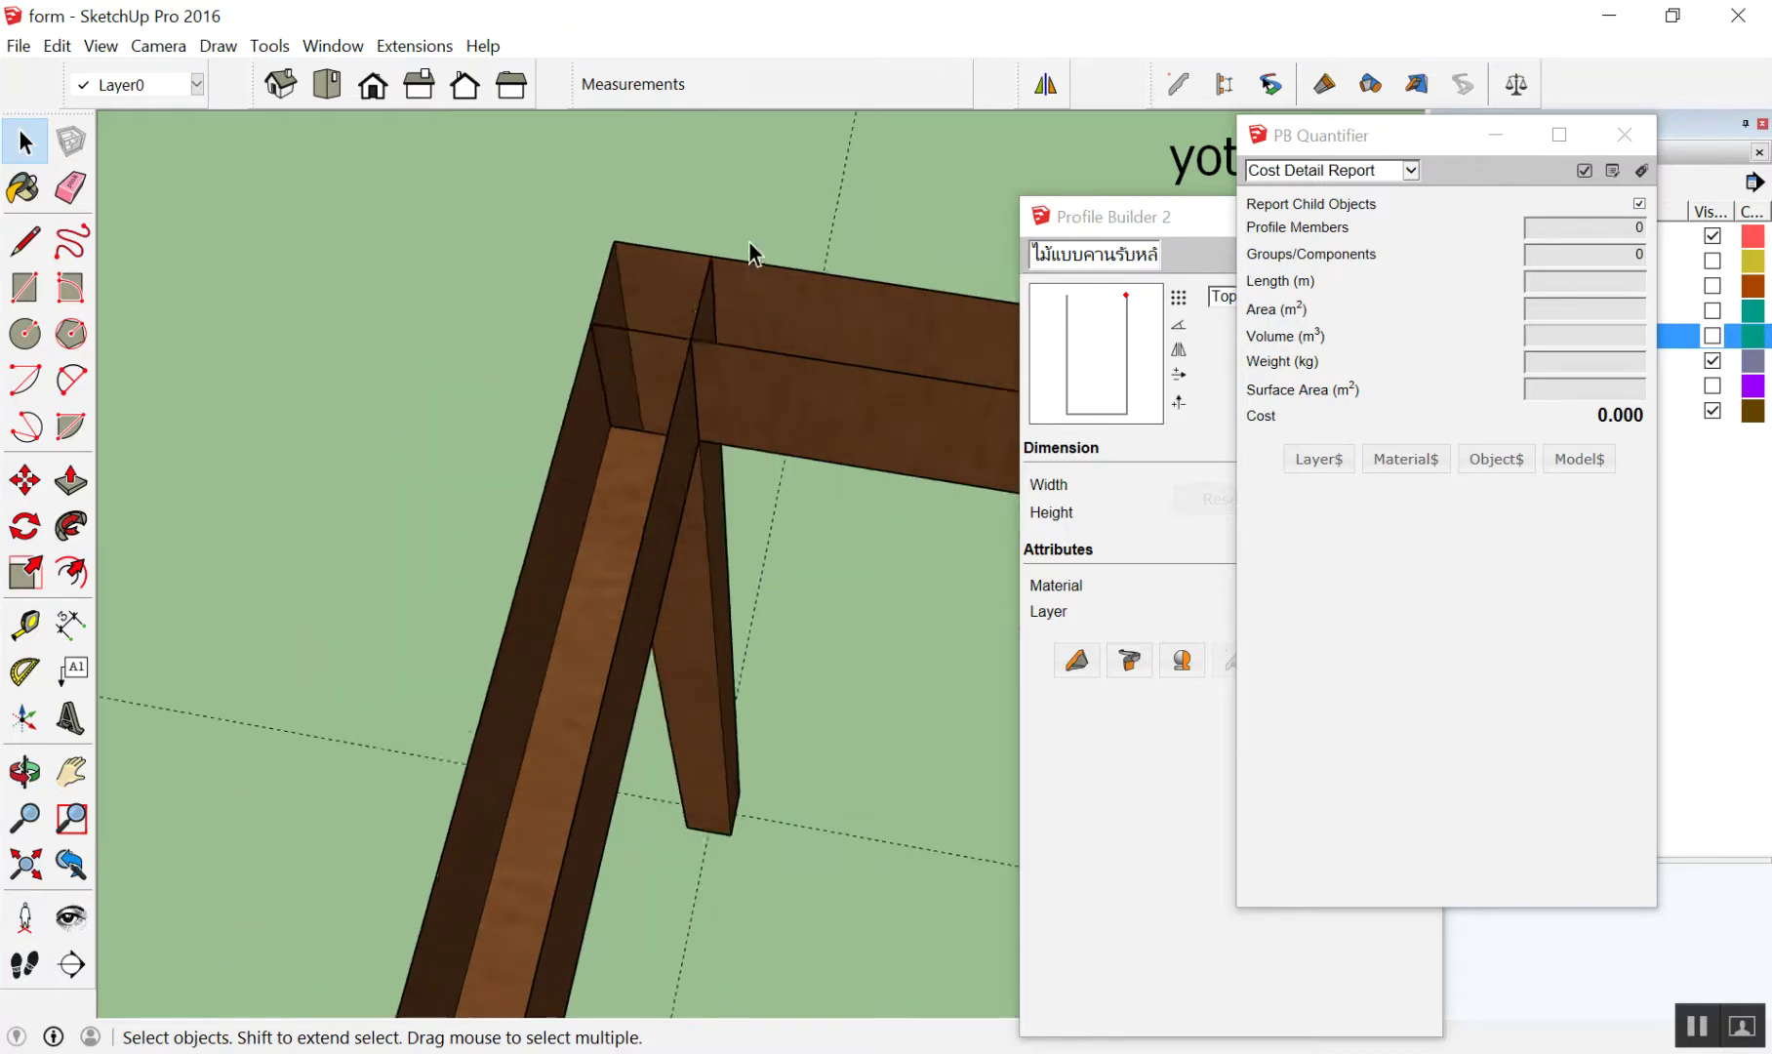
scroll(632, 375, down, 3)
scroll(830, 610, down, 4)
middle_drag(830, 610, 855, 459)
scroll(790, 590, up, 3)
Orbit closer and select the front beam to see its quantities
middle_drag(790, 590, 796, 454)
scroll(796, 454, up, 3)
scroll(559, 468, down, 3)
scroll(444, 469, down, 3)
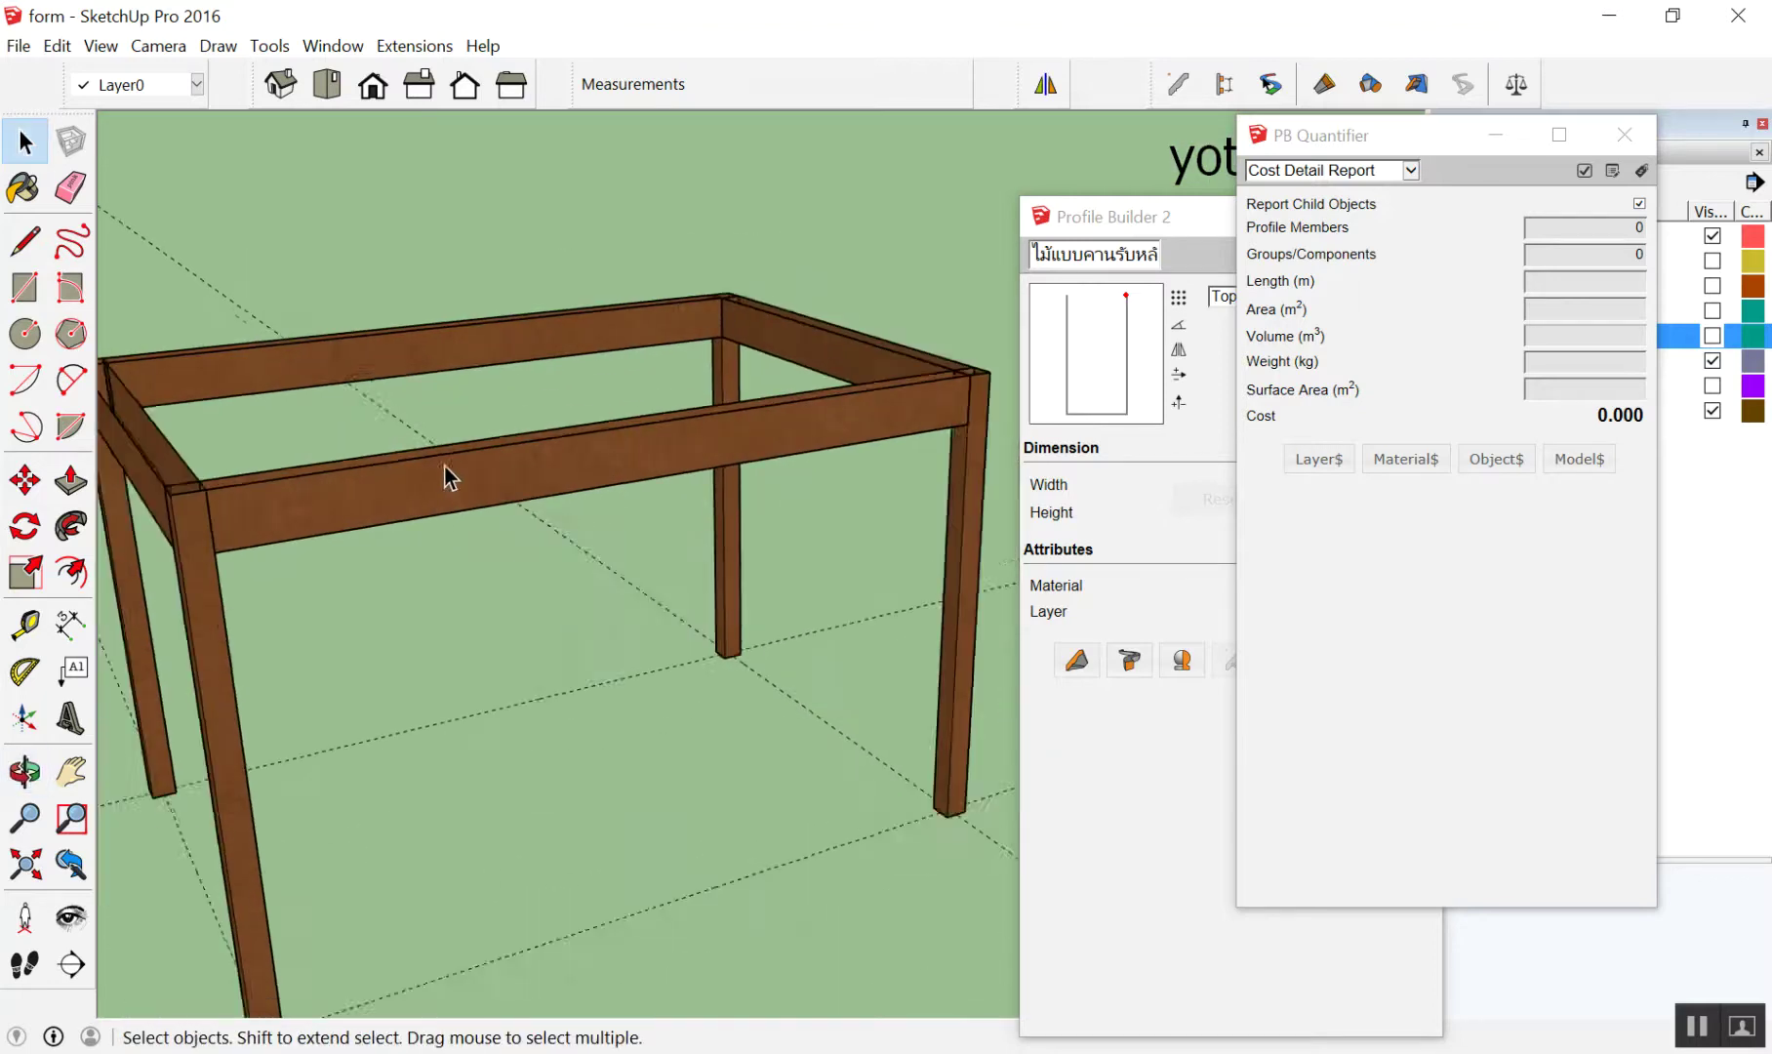
scroll(444, 488, down, 3)
click(444, 483)
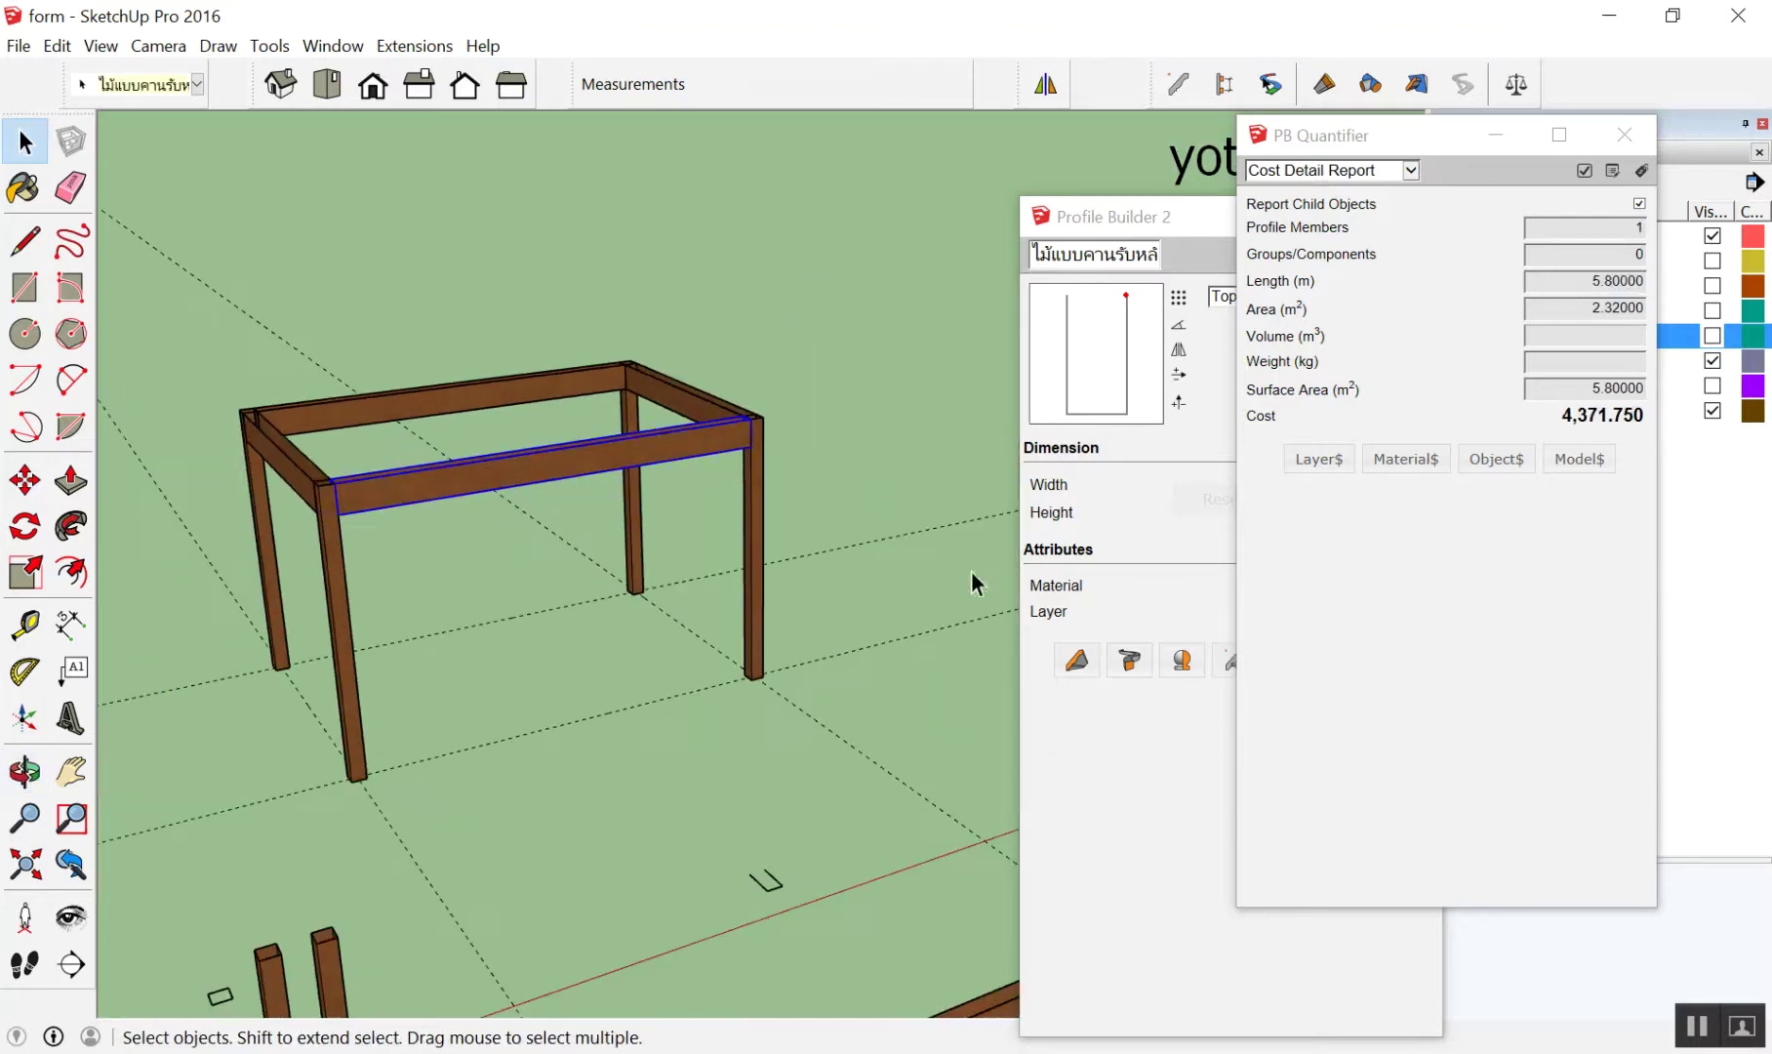
Close the PB Quantifier report and make the ไม้แบบคานคอดิน layer visible
click(1727, 485)
click(1535, 105)
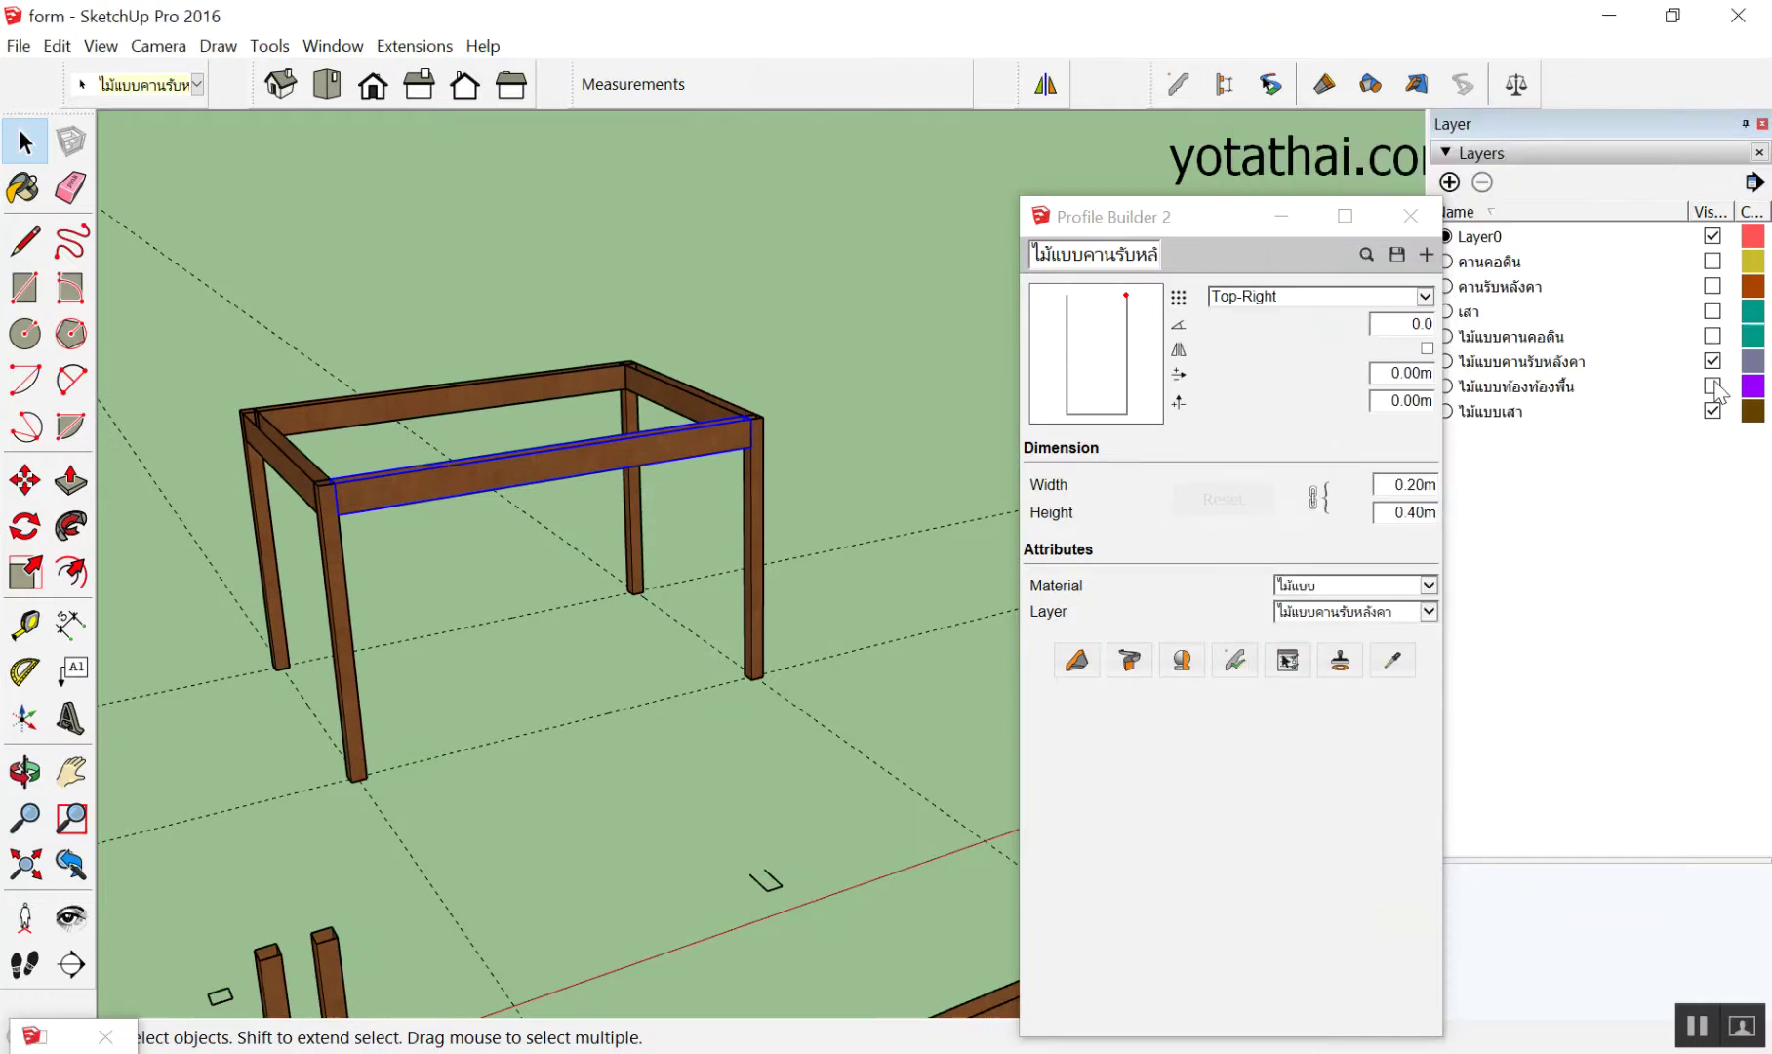
click(1713, 336)
scroll(434, 751, up, 2)
scroll(448, 741, up, 3)
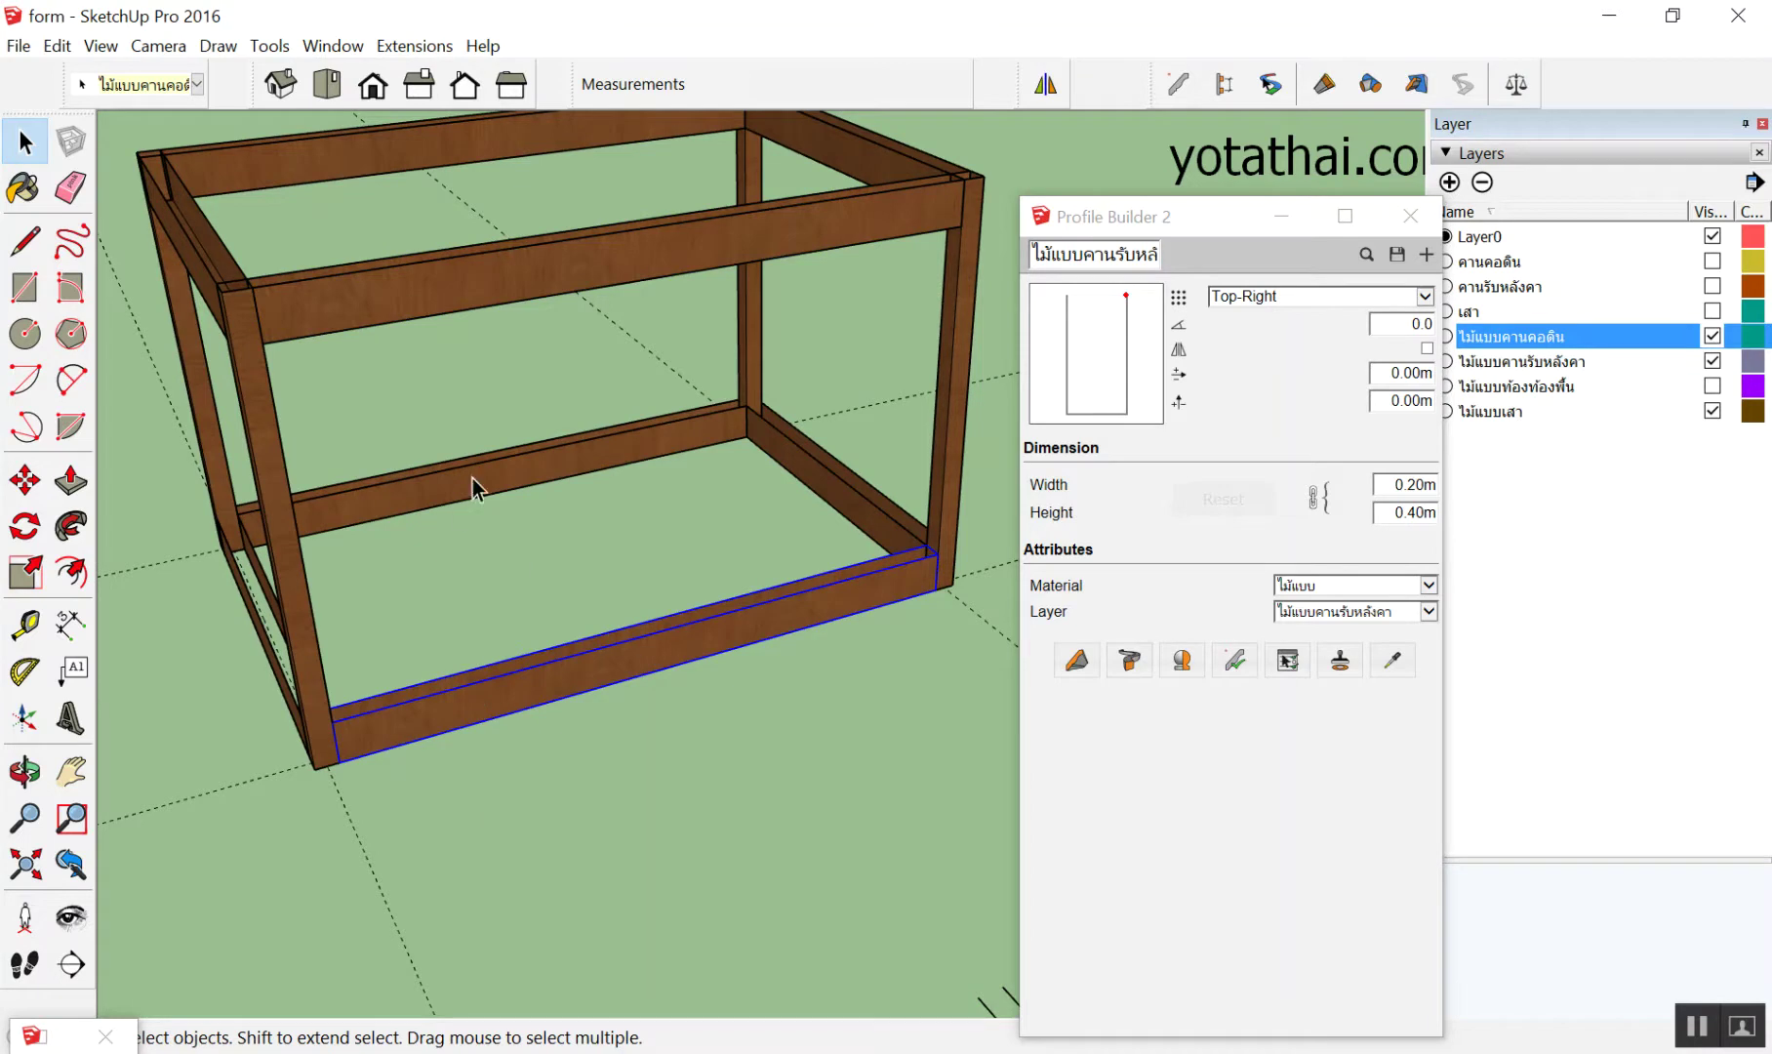
scroll(492, 421, up, 2)
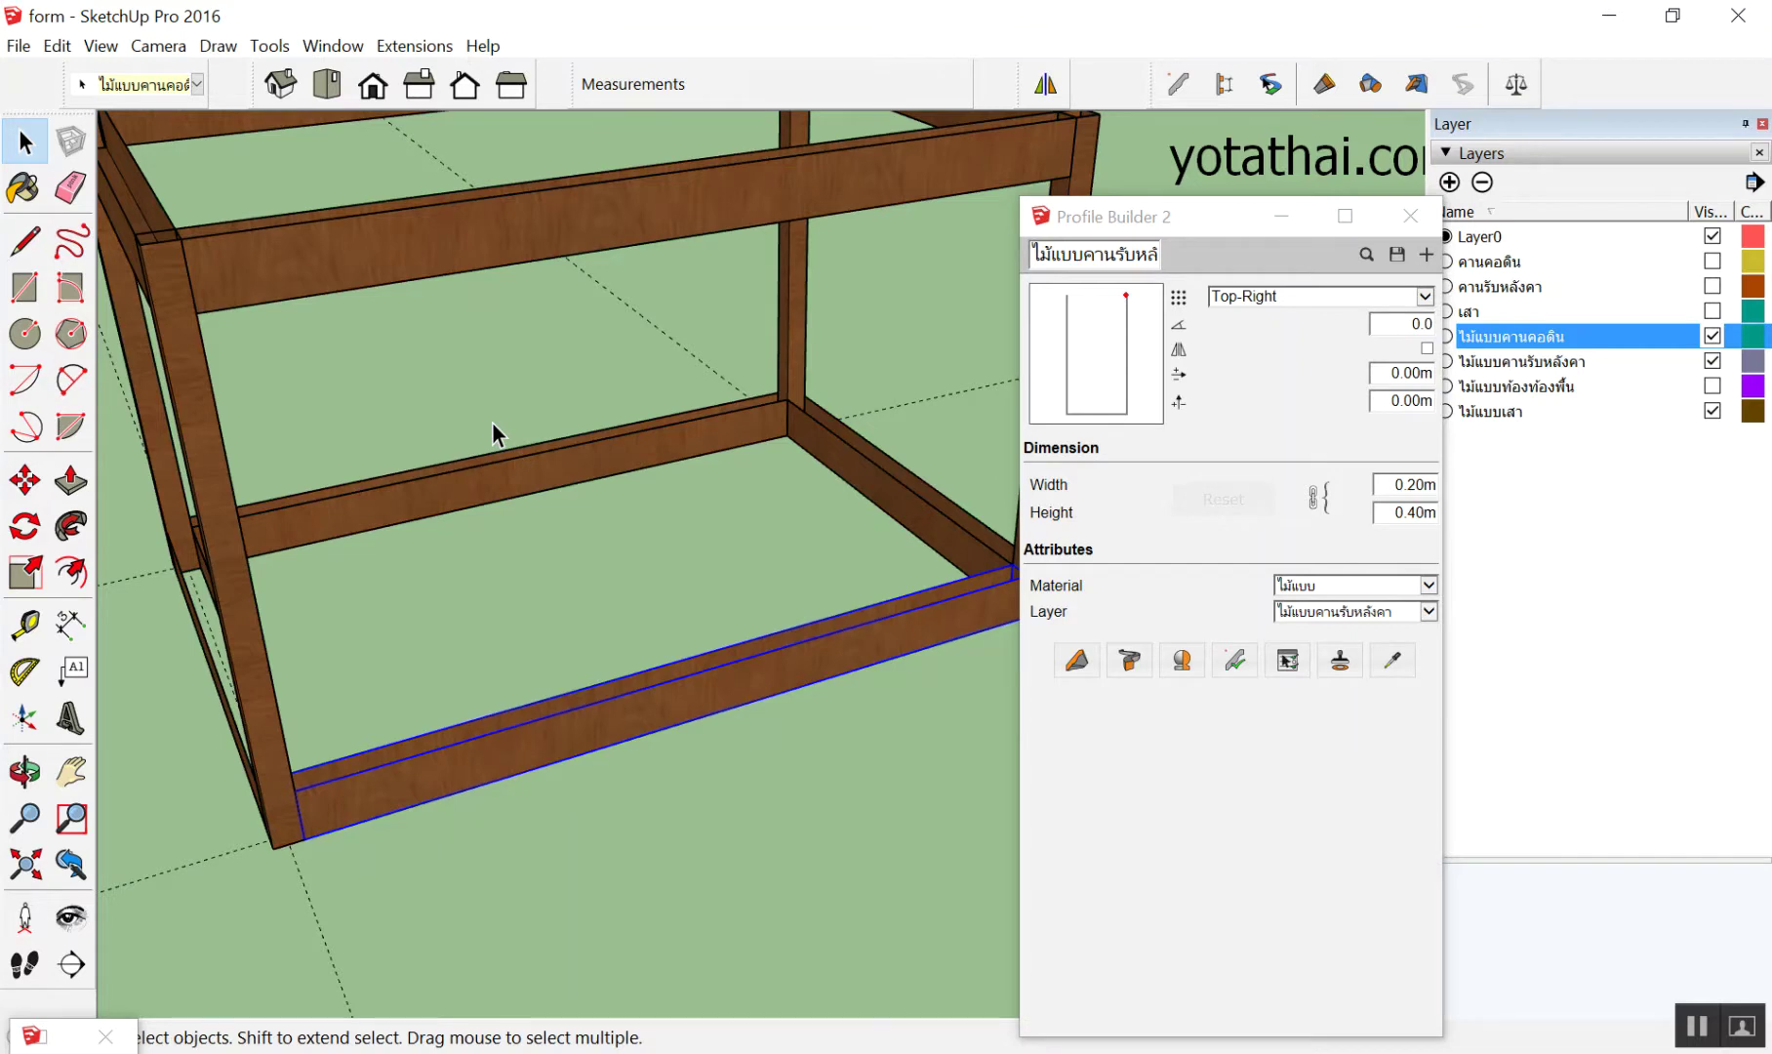
middle_drag(492, 421, 688, 363)
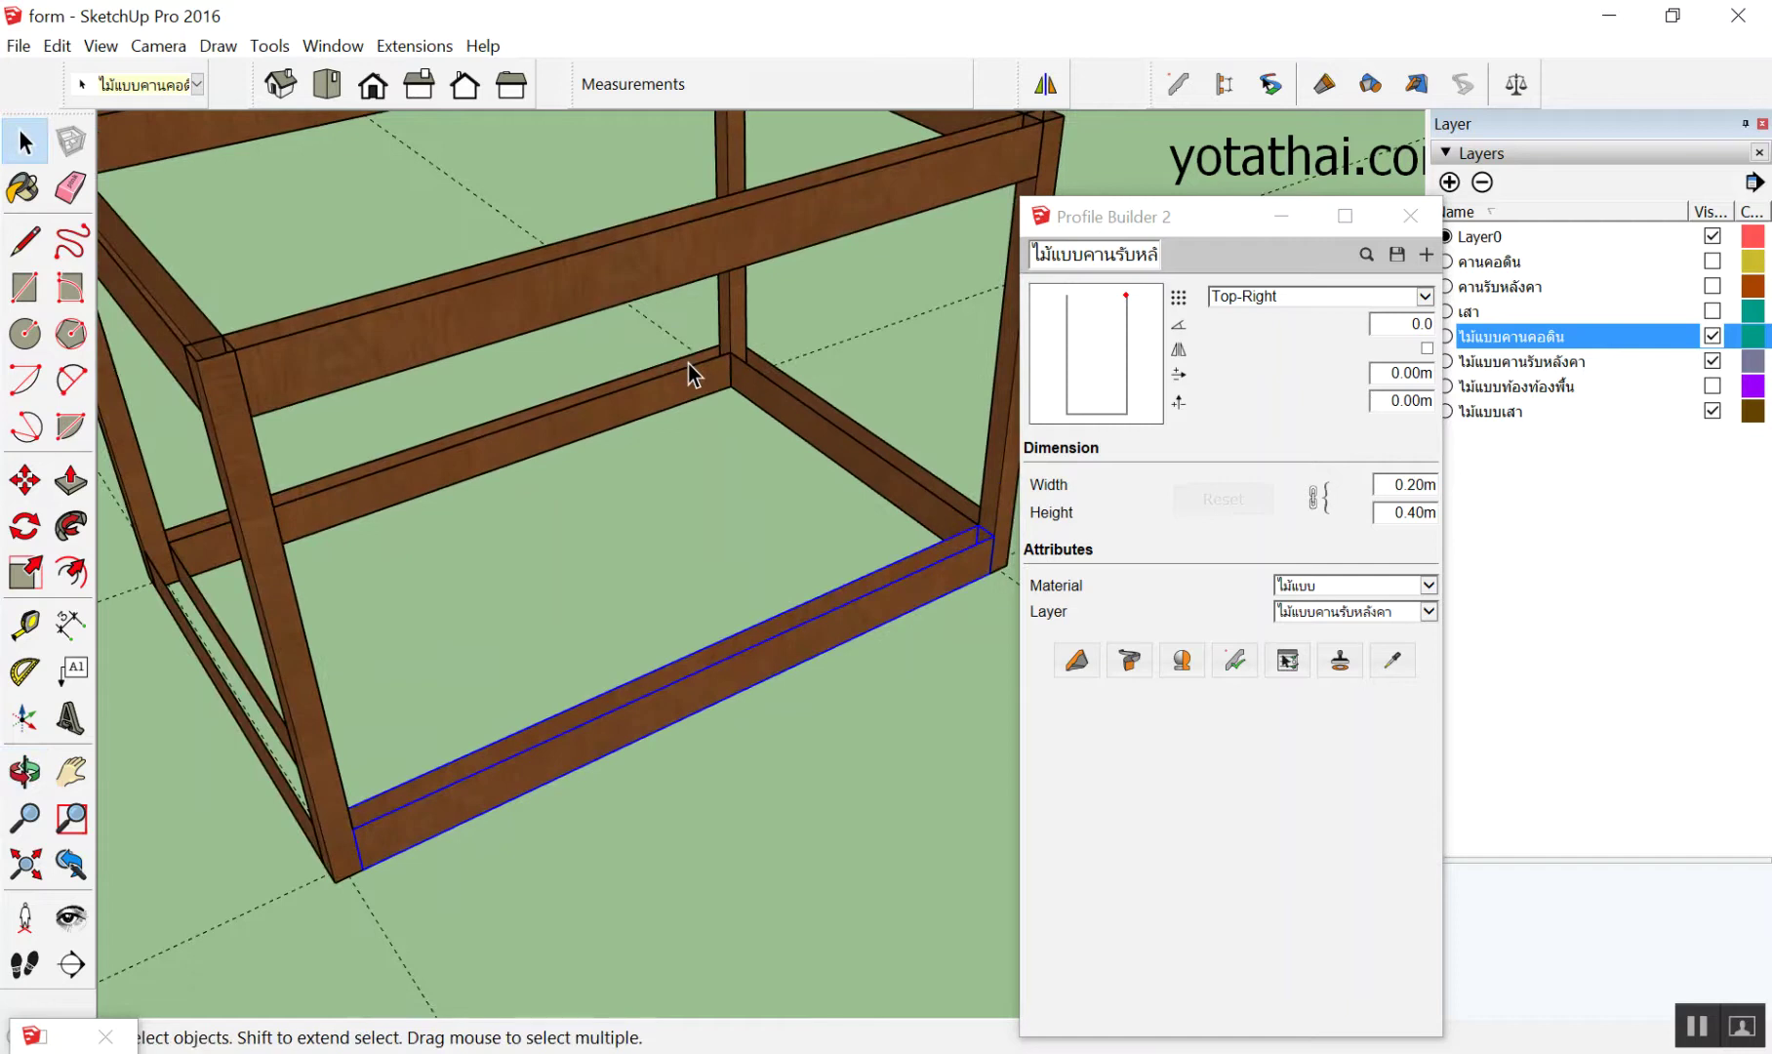
Clear the beam selection and look over the lower ground-beam formwork troughs
key(ctrl+t)
click(351, 352)
mouse_move(343, 386)
mouse_down()
mouse_move(375, 406)
mouse_move(360, 396)
mouse_up()
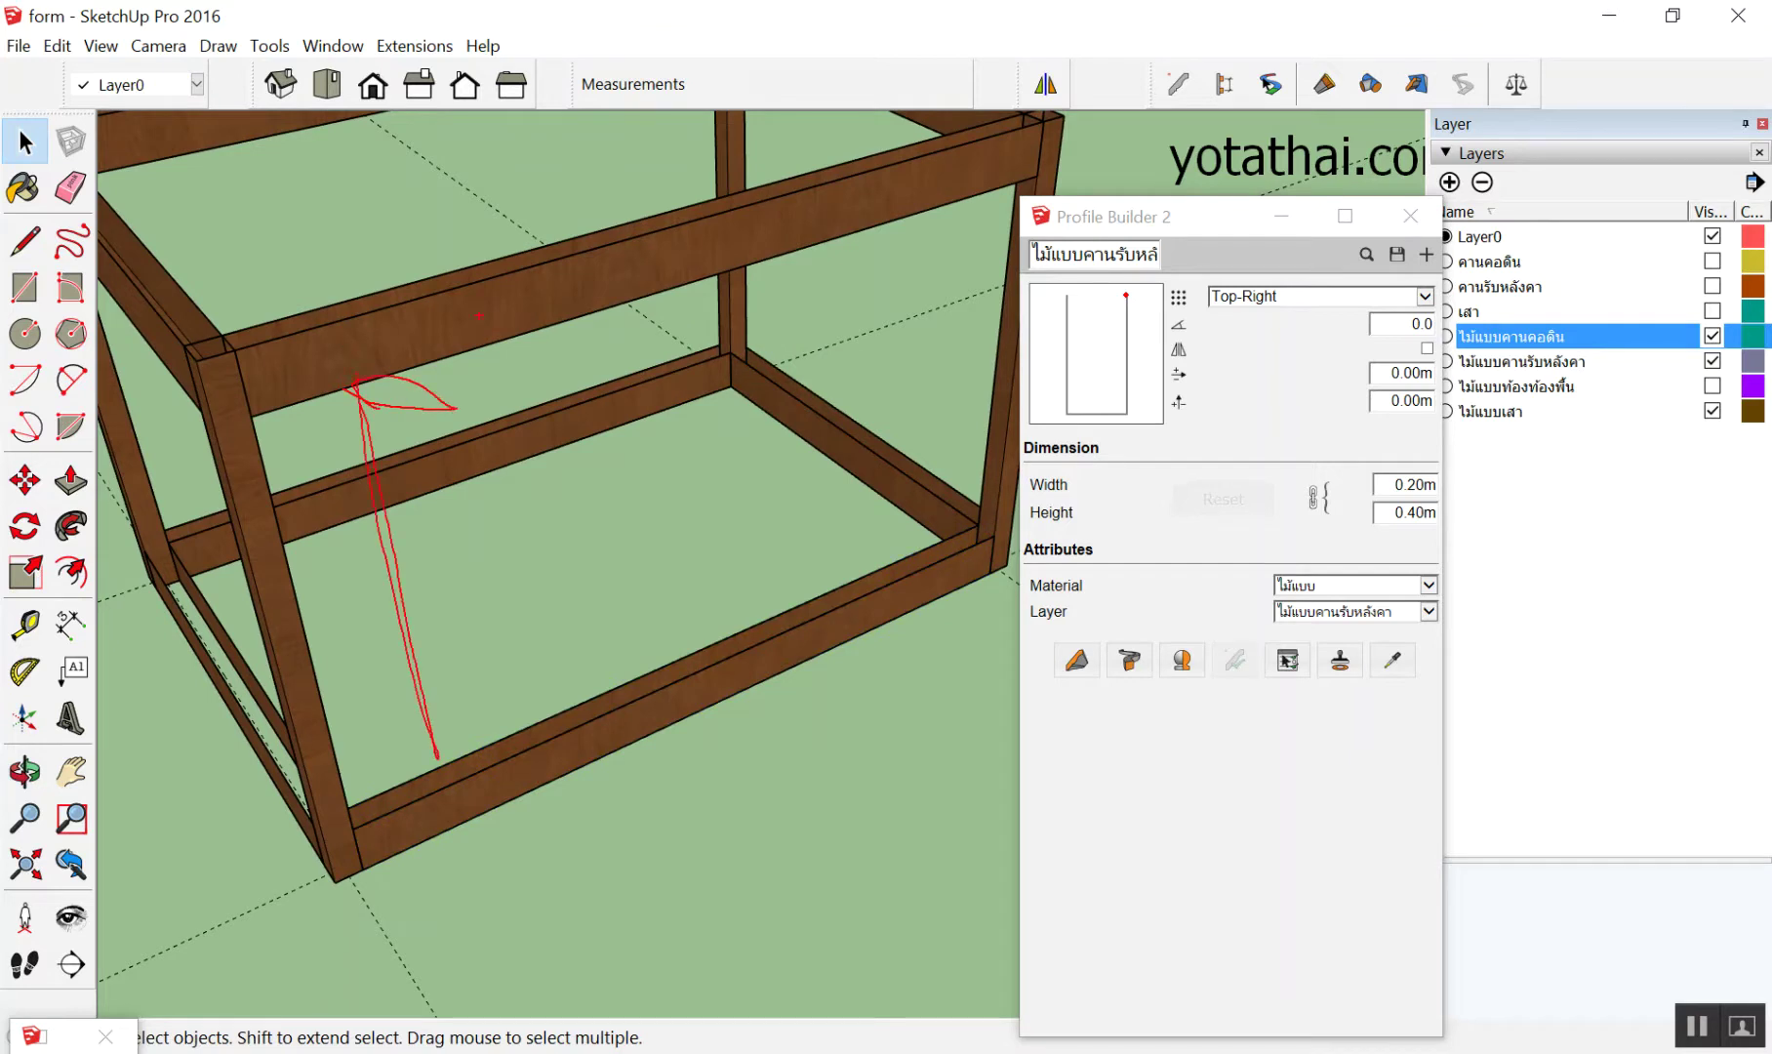
mouse_move(496, 338)
mouse_down()
mouse_move(483, 347)
mouse_move(517, 363)
mouse_up()
mouse_move(618, 290)
mouse_down()
mouse_move(693, 658)
mouse_move(595, 311)
mouse_up()
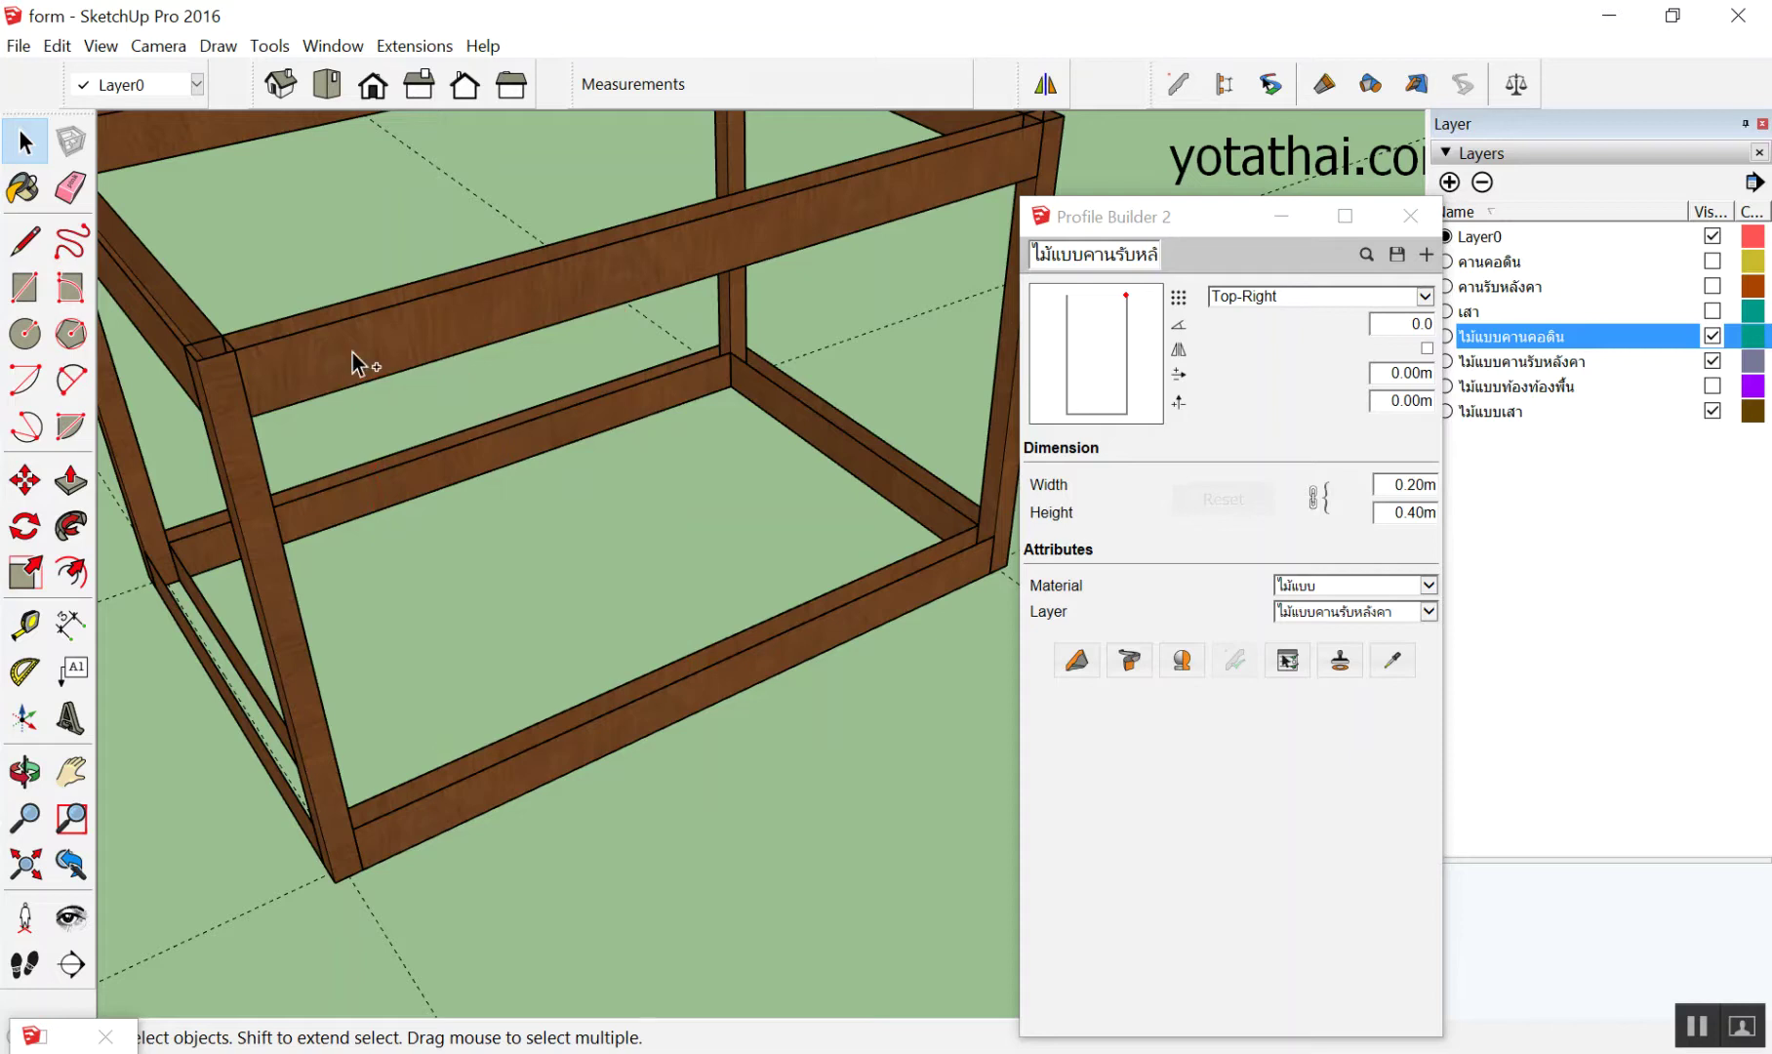
Orbit in close on the lower beams, then close the Profile Builder 2 window
middle_drag(863, 736, 740, 973)
scroll(717, 784, up, 5)
scroll(742, 766, up, 2)
scroll(767, 748, up, 3)
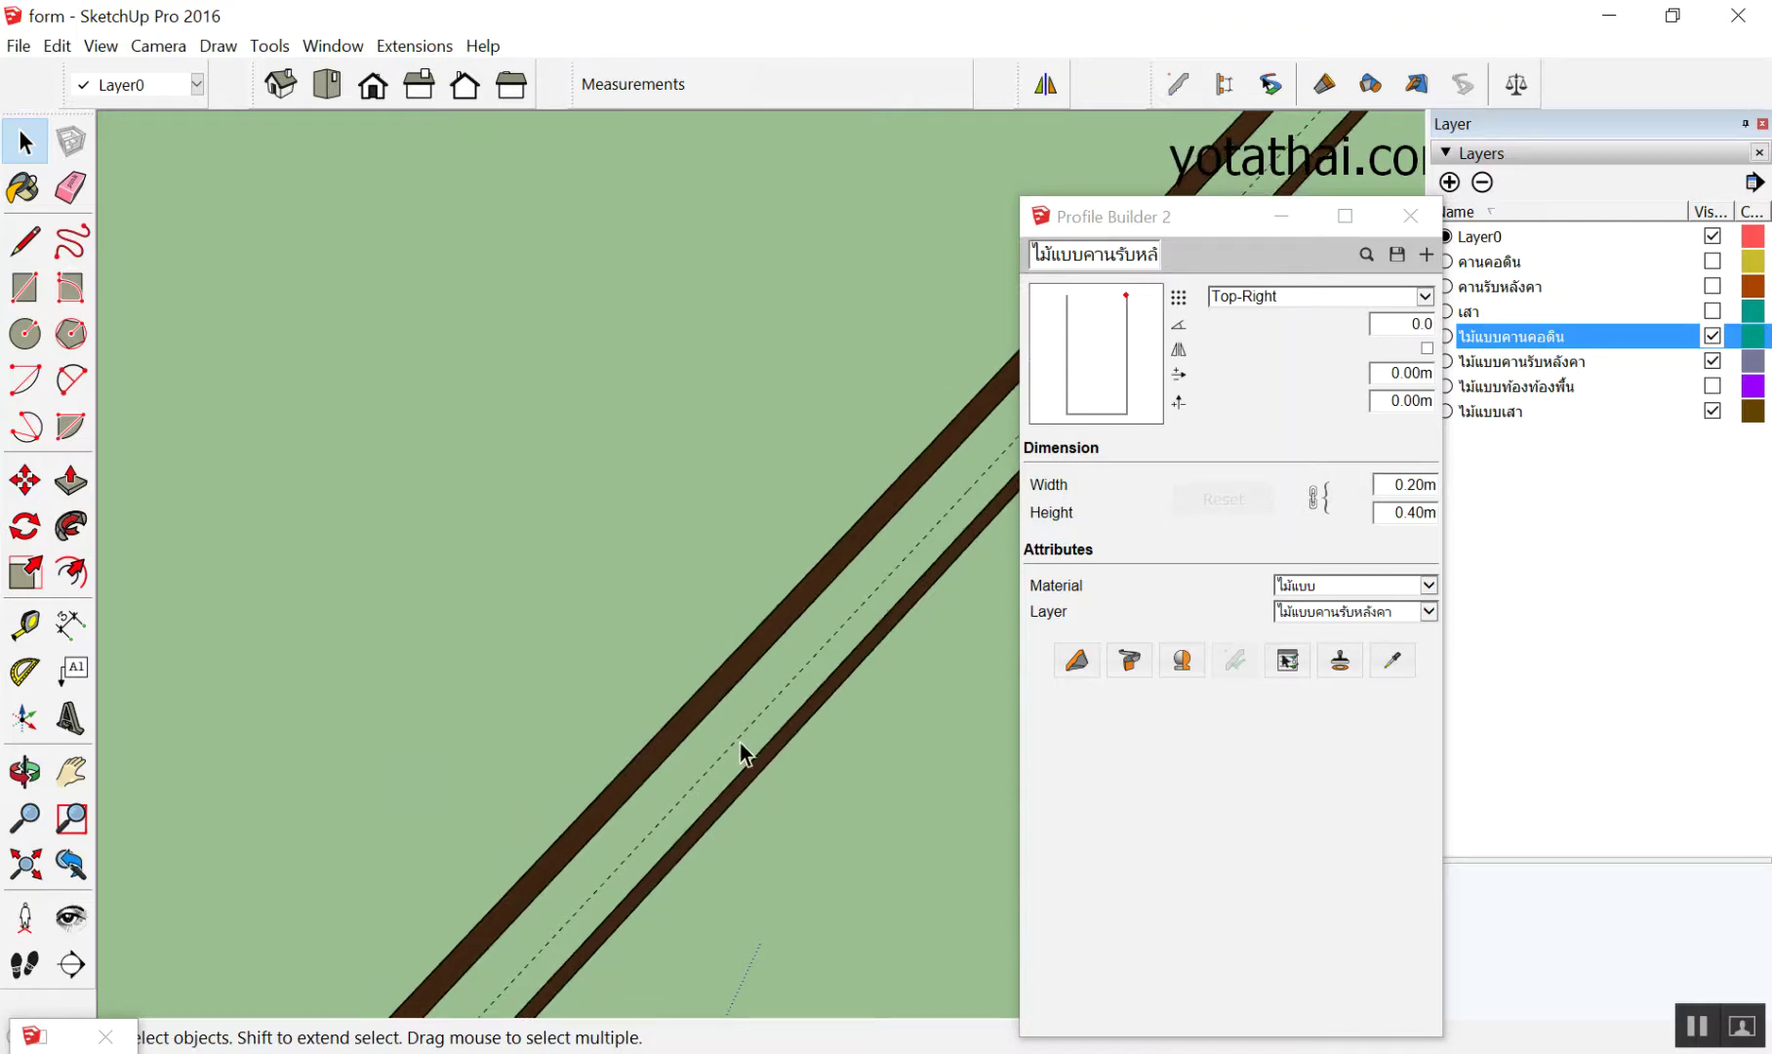
mouse_move(740, 742)
middle_down()
mouse_move(656, 594)
mouse_move(680, 664)
mouse_move(488, 447)
mouse_move(654, 569)
middle_up()
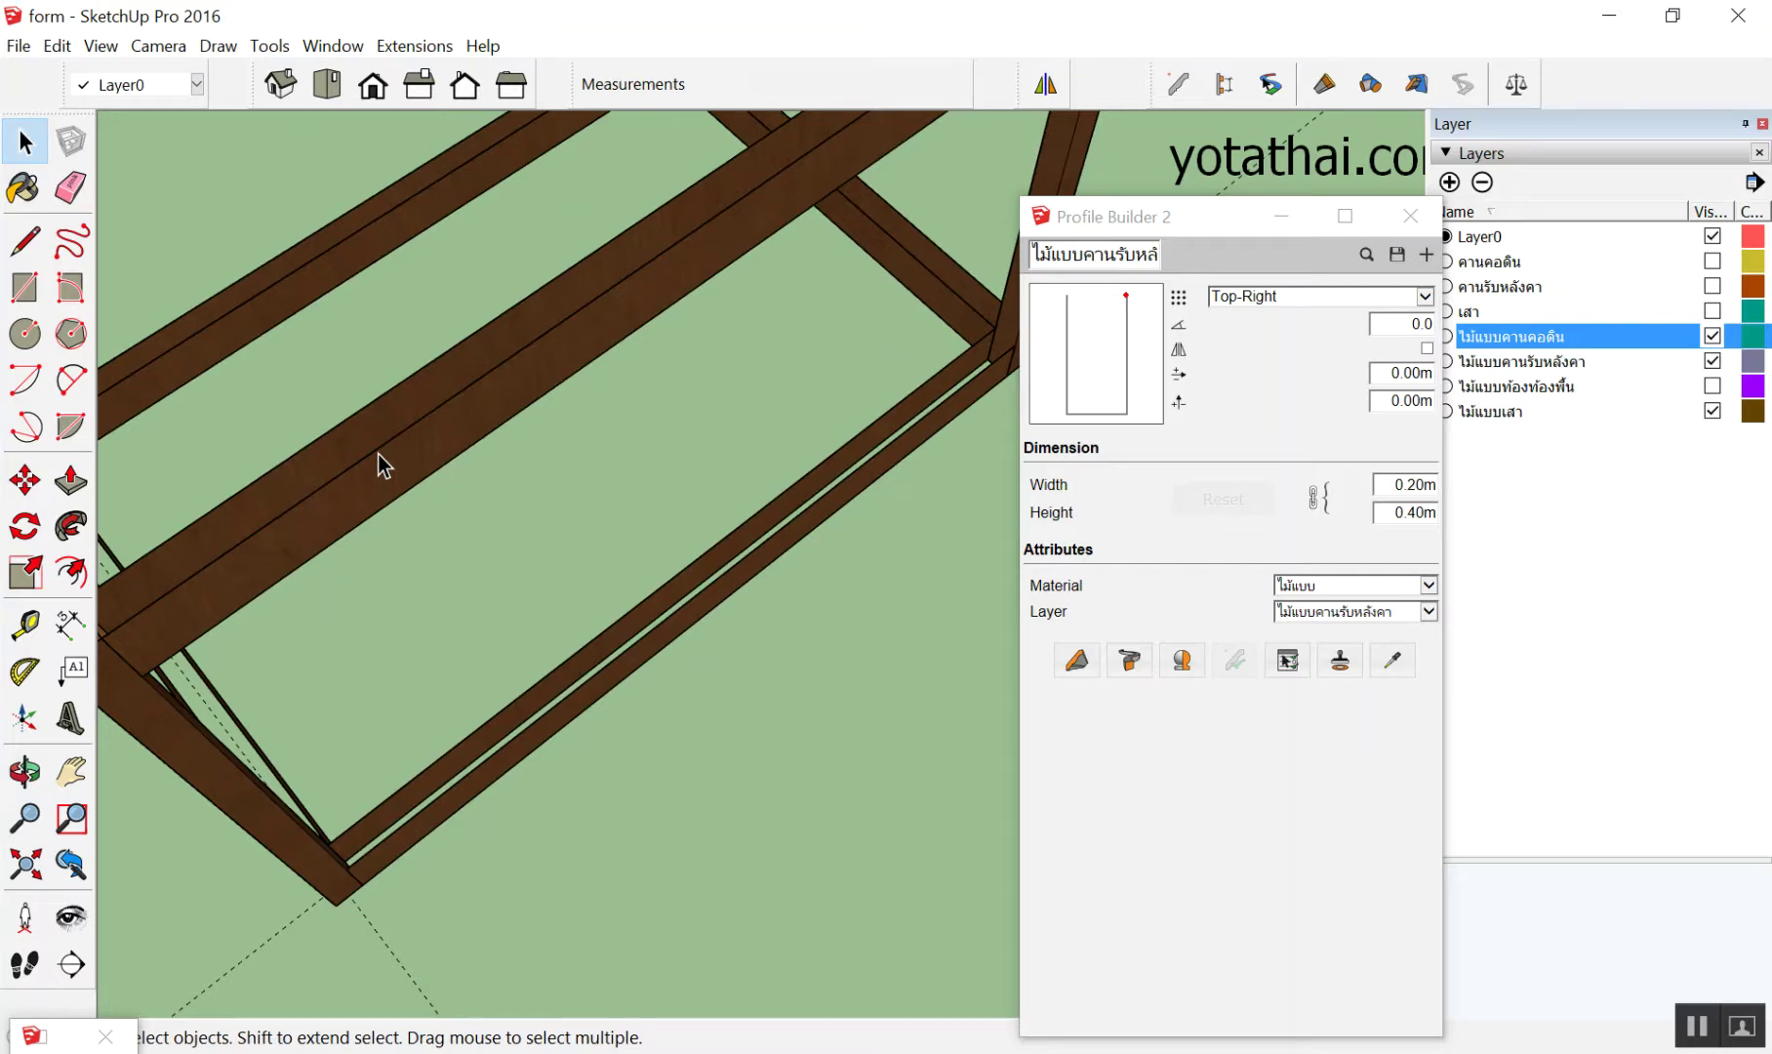
click(1420, 213)
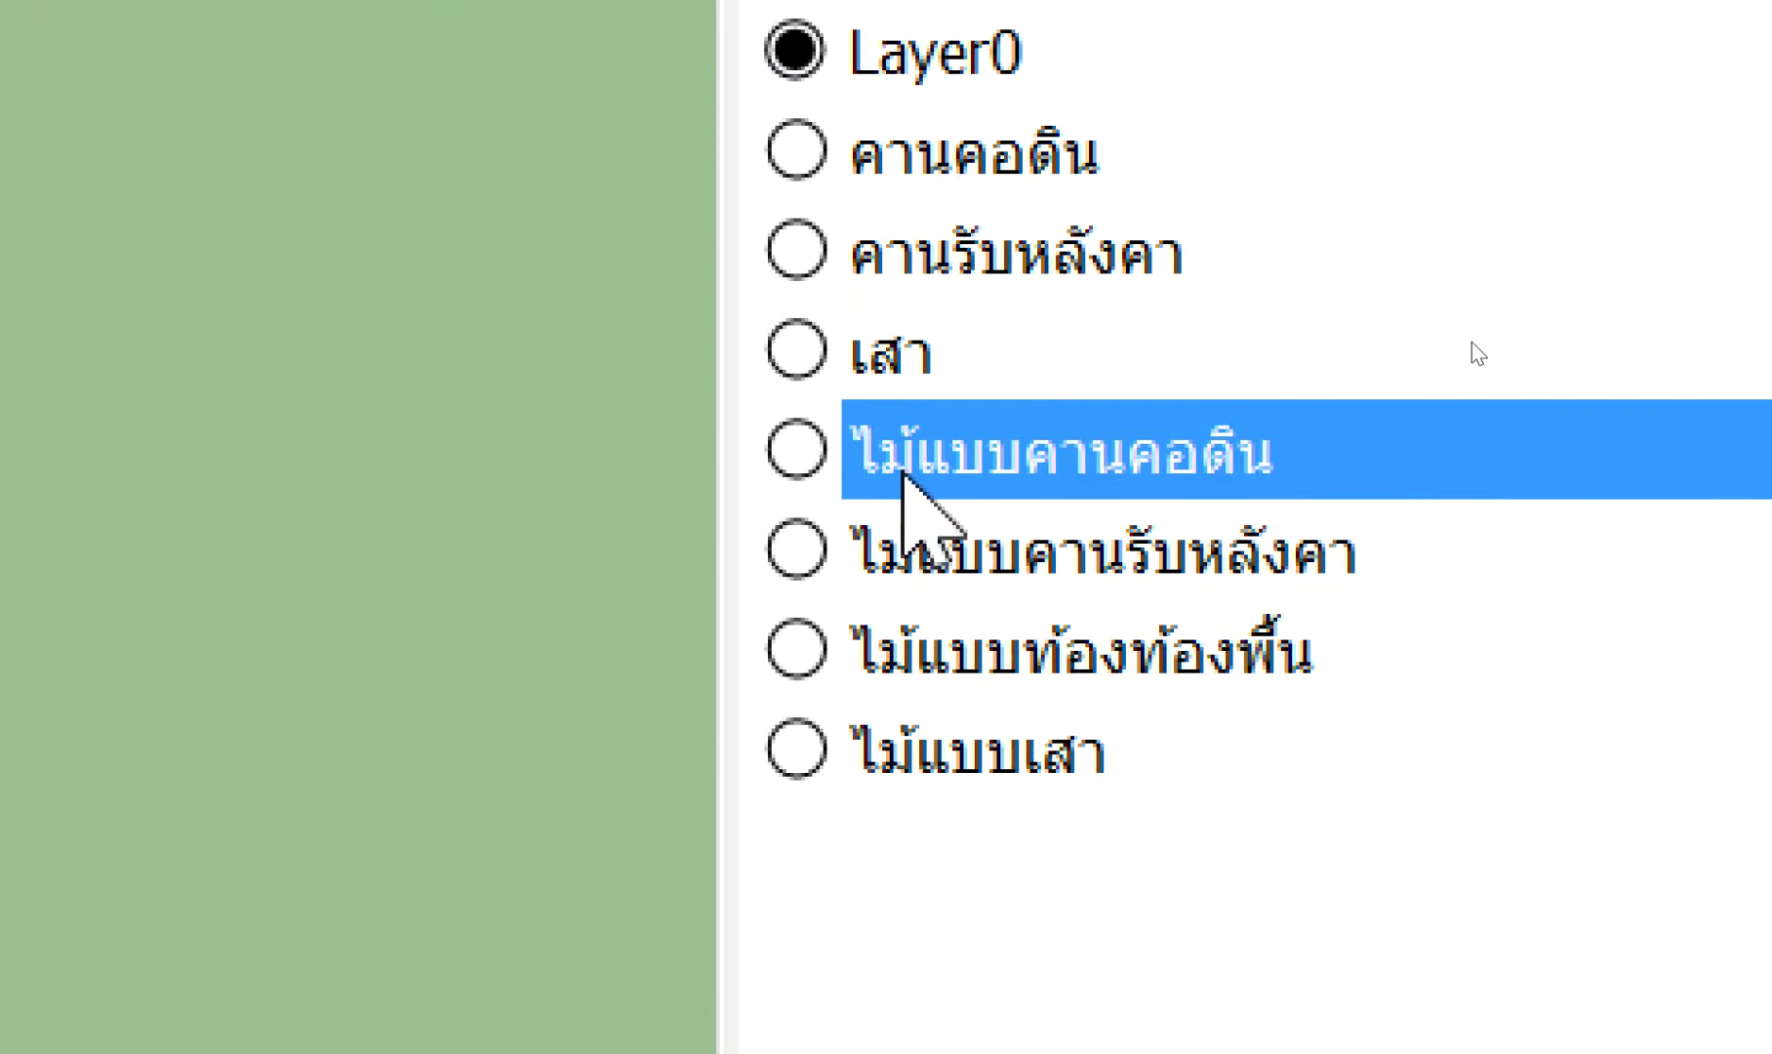
Pick the ไม้แบบคานรับหลังคา layer in the layers list
click(940, 547)
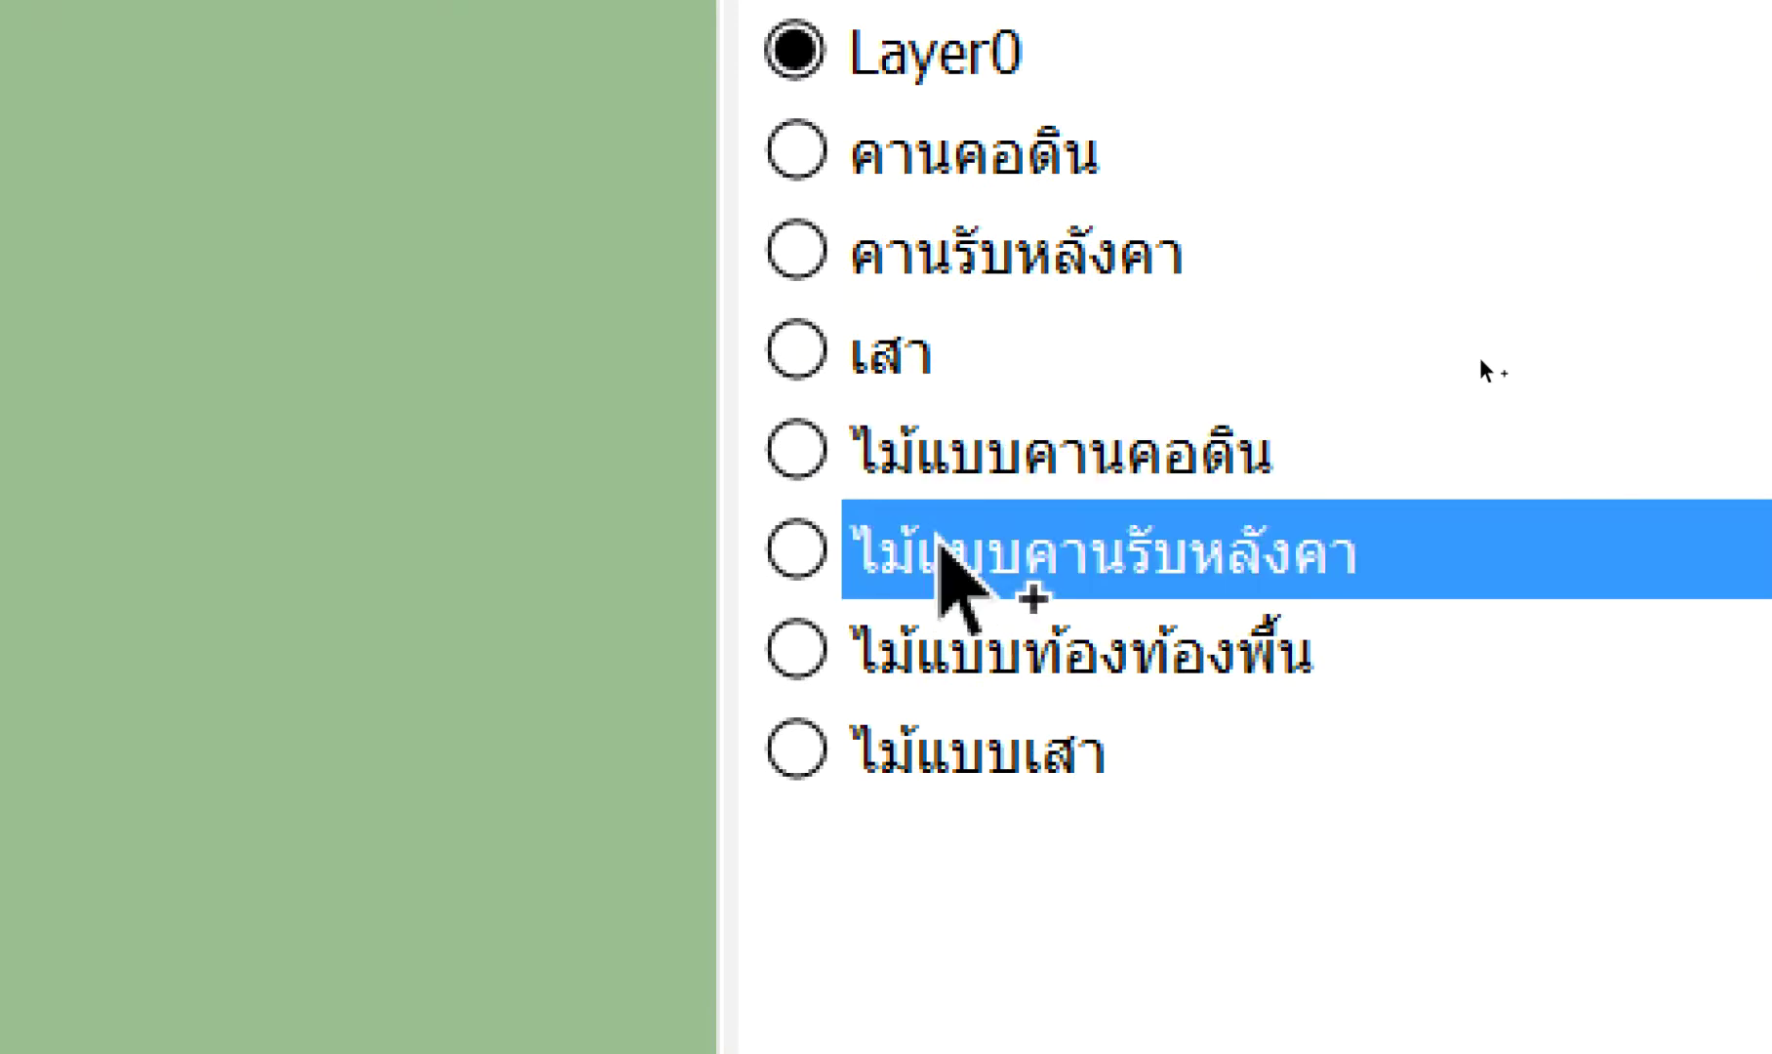
scroll(1123, 537, down, 5)
scroll(1086, 386, down, 2)
scroll(1024, 527, down, 2)
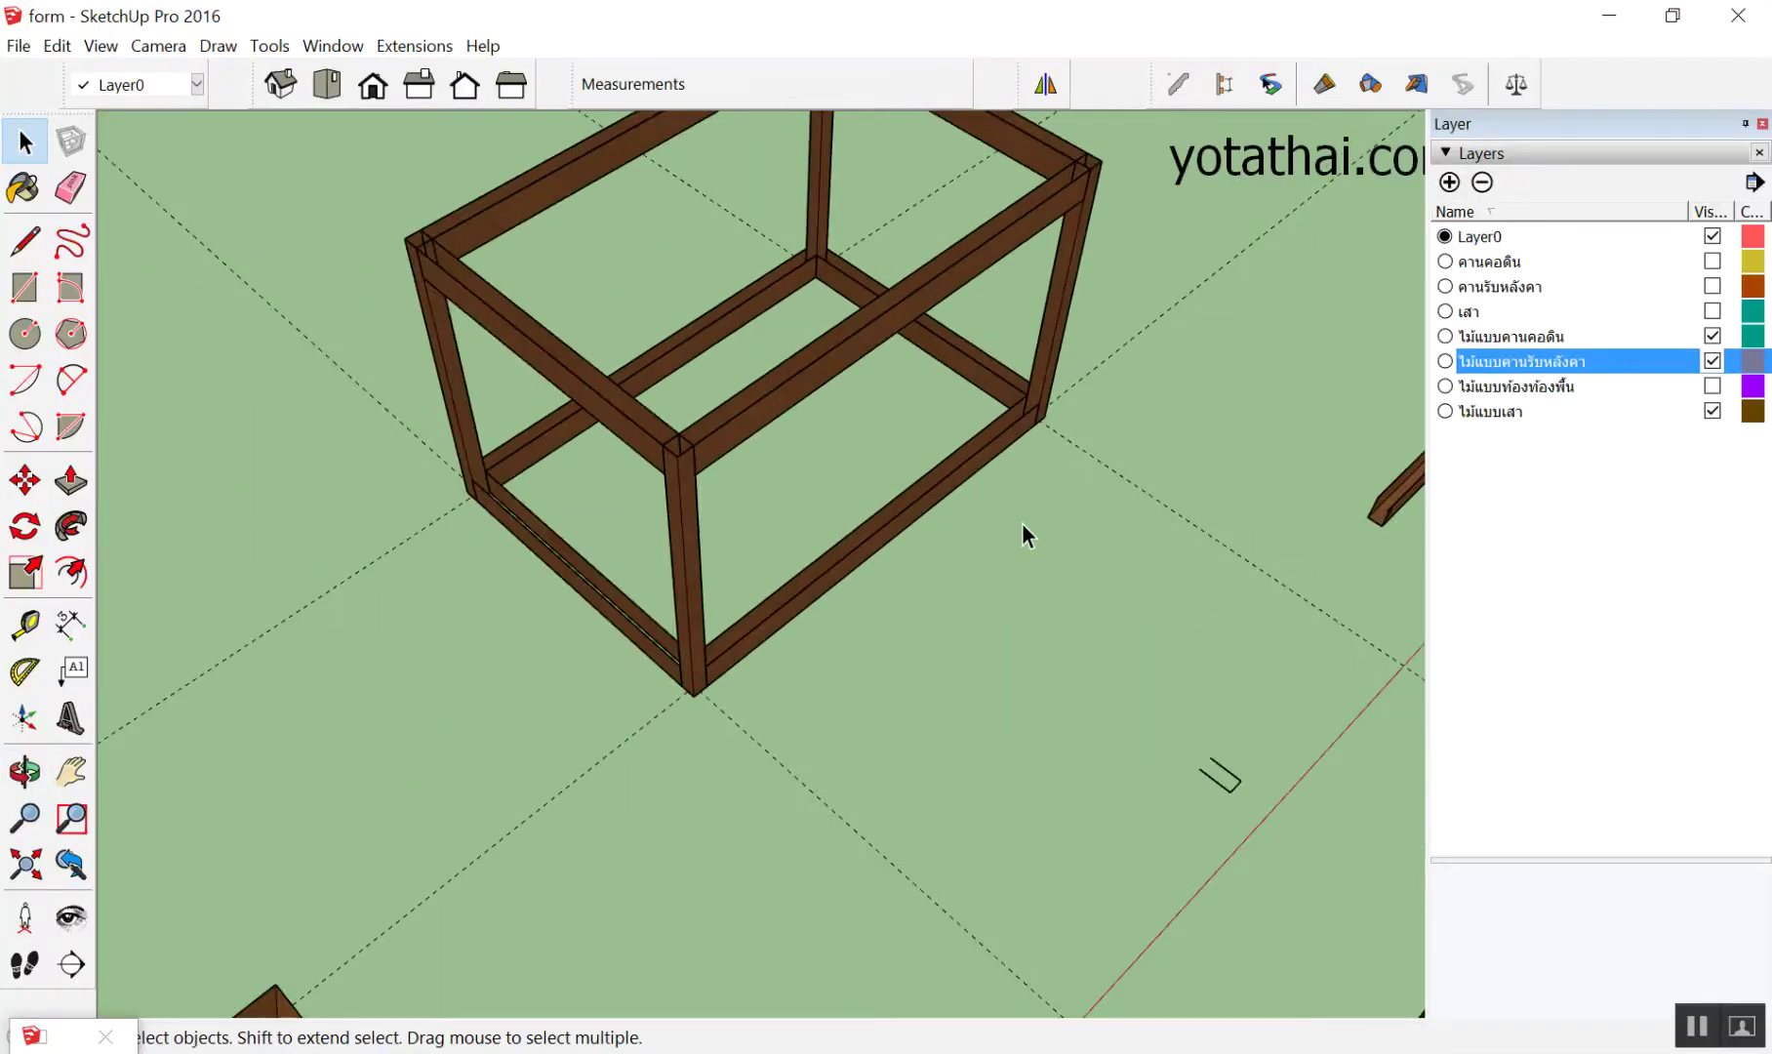
scroll(897, 539, down, 3)
scroll(978, 322, up, 3)
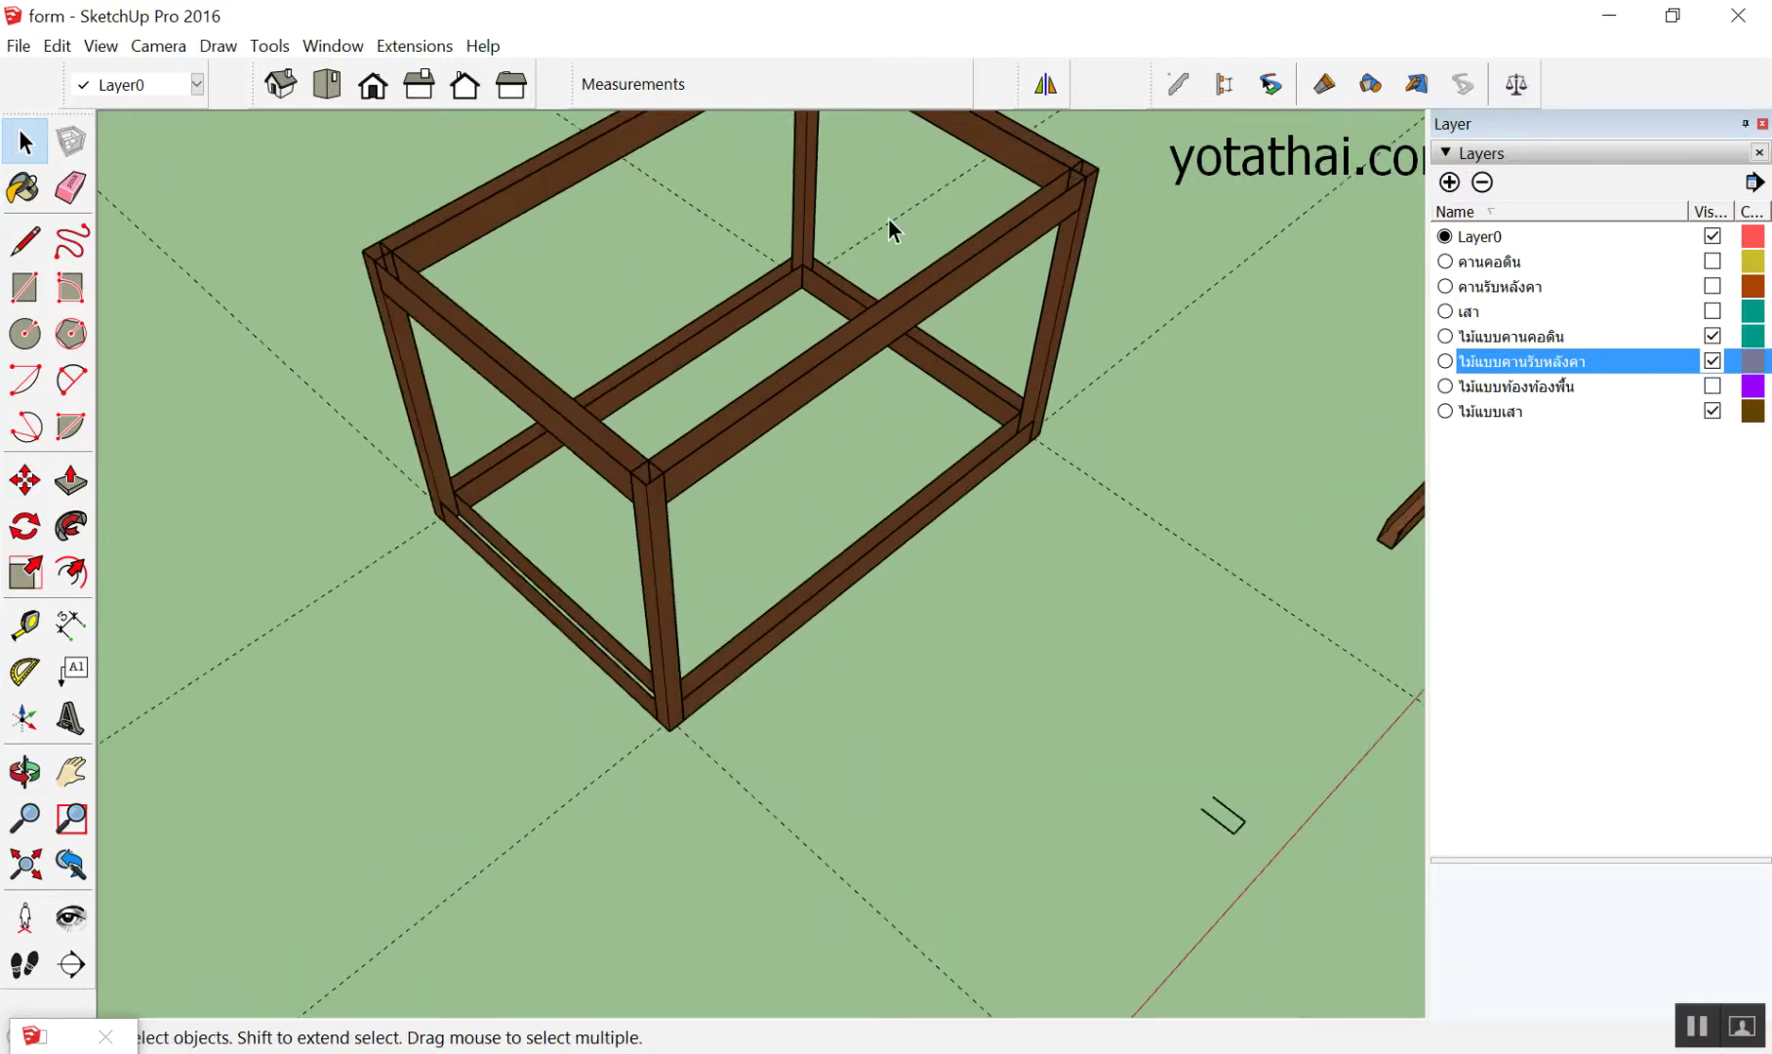
scroll(868, 293, up, 2)
scroll(840, 351, up, 2)
Show the top beam in PB Quantifier: length 5.80 m, area 2.32 m², cost 4,371.750
click(823, 368)
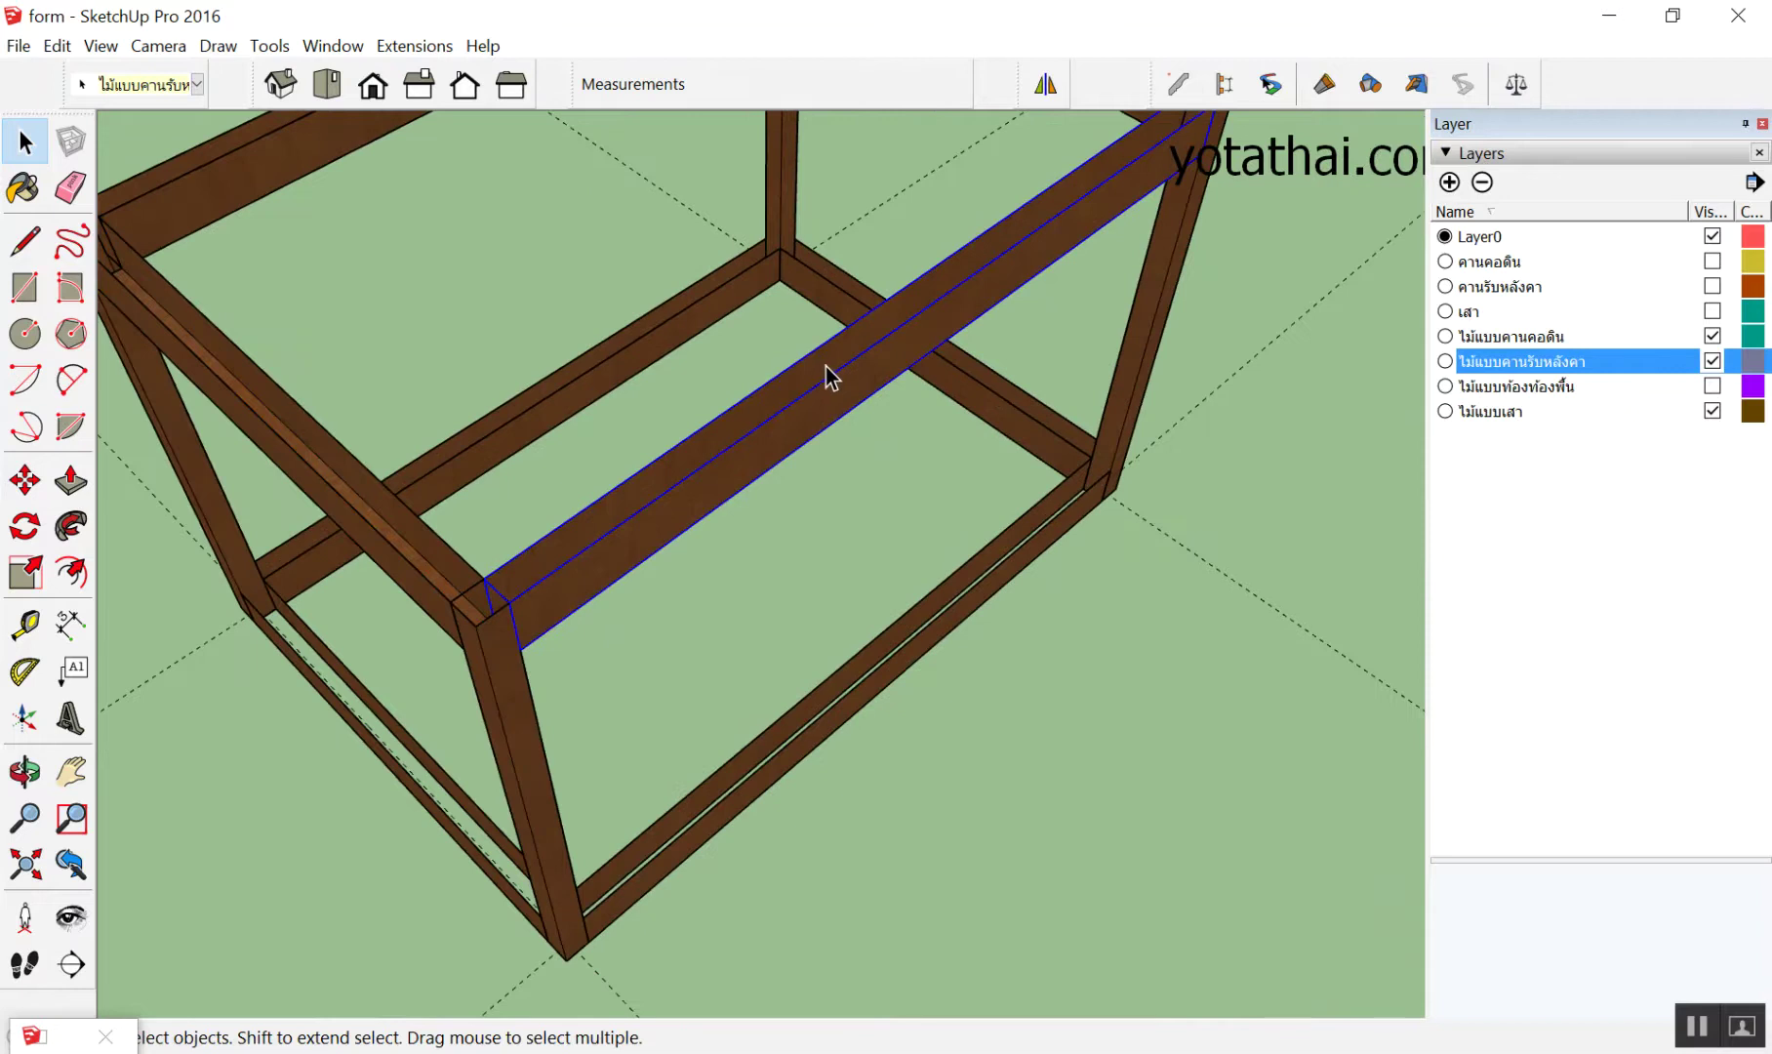
click(1383, 360)
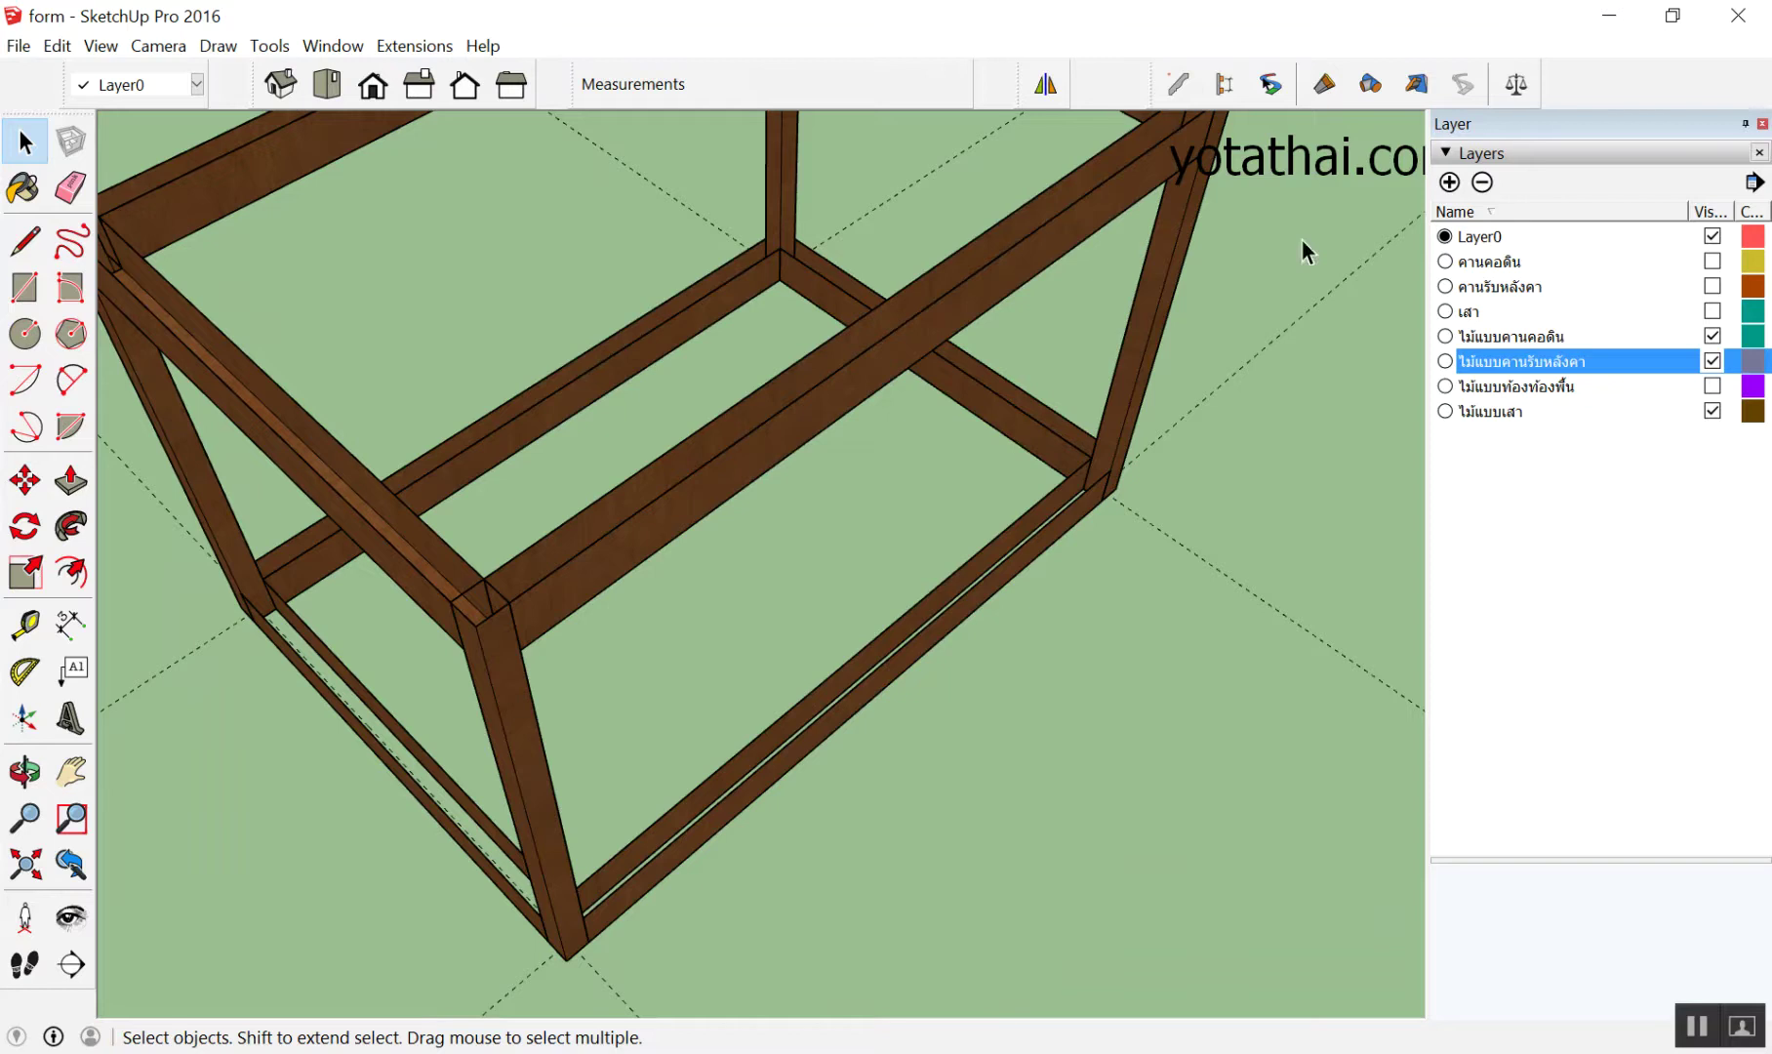
click(1516, 84)
click(848, 356)
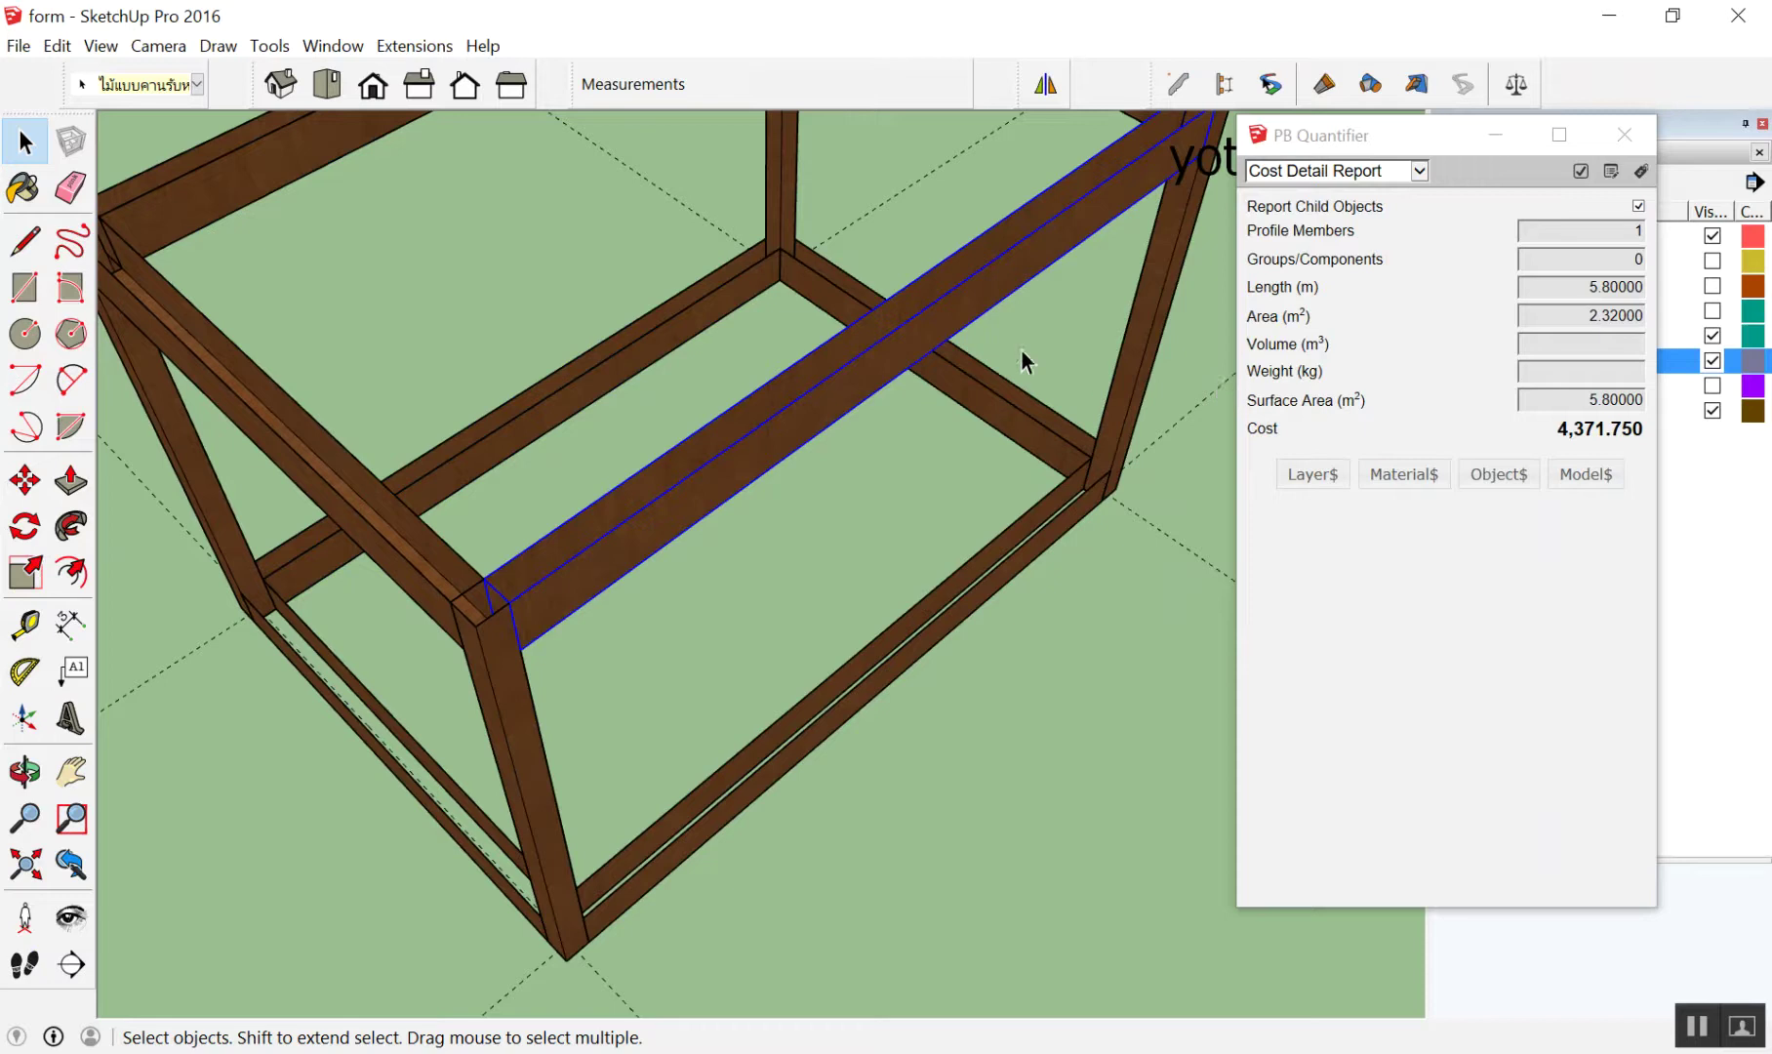
Open Layer Cost Data for layer คานรับหลังคา, showing concrete 2000.0 and labour 450.0 per m3
scroll(937, 317, up, 2)
scroll(805, 400, up, 2)
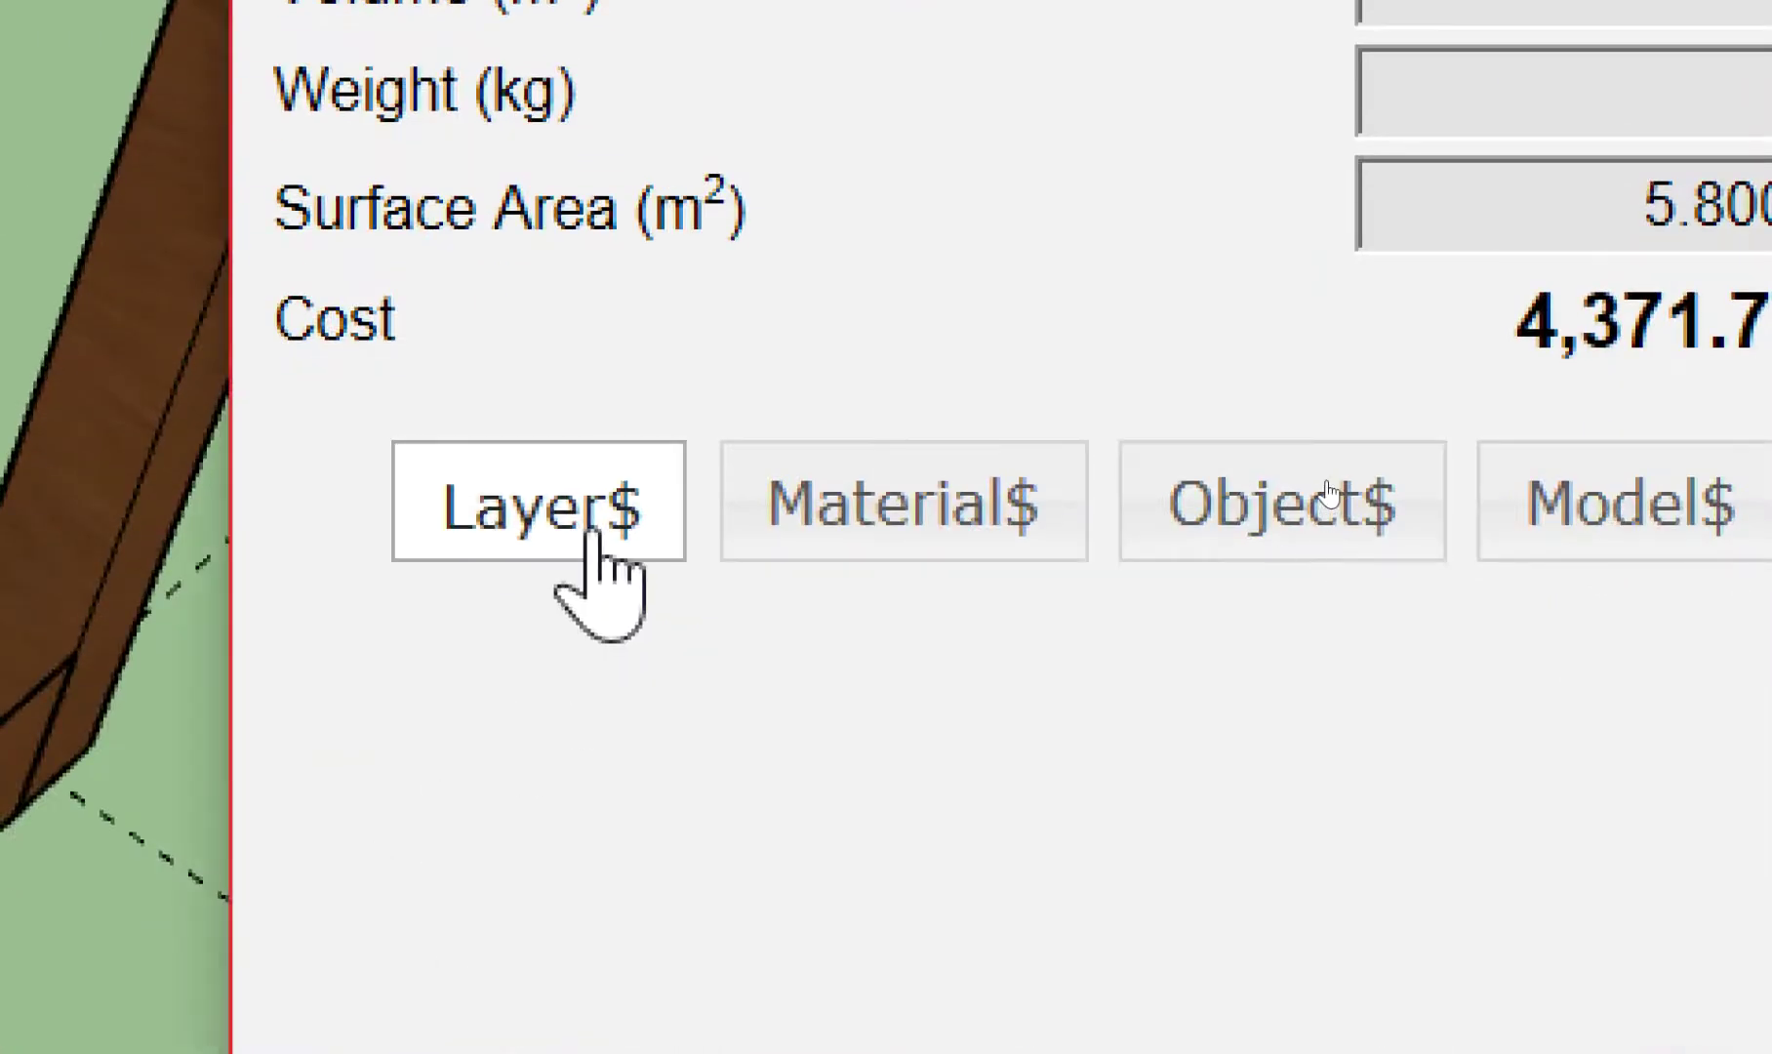
click(586, 527)
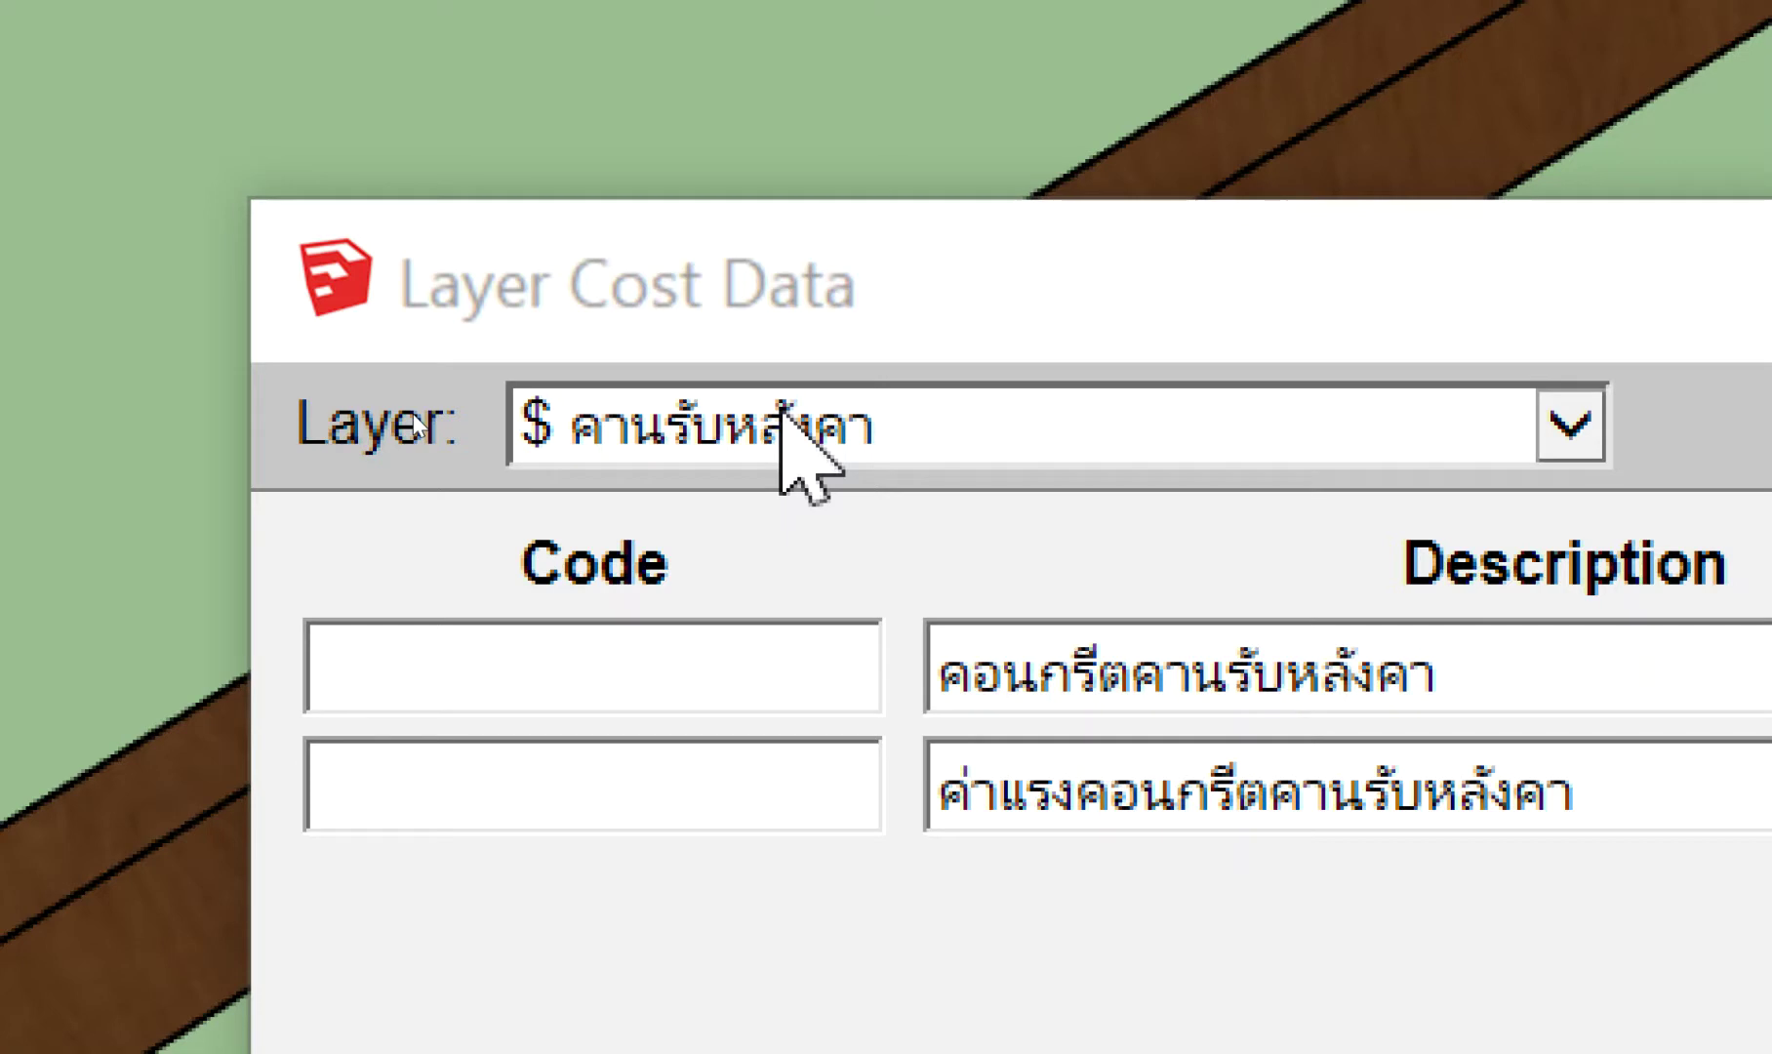
Choose the ไม้แบบคานรับหลังคา layer in Layer Cost Data and add a new cost line
click(785, 428)
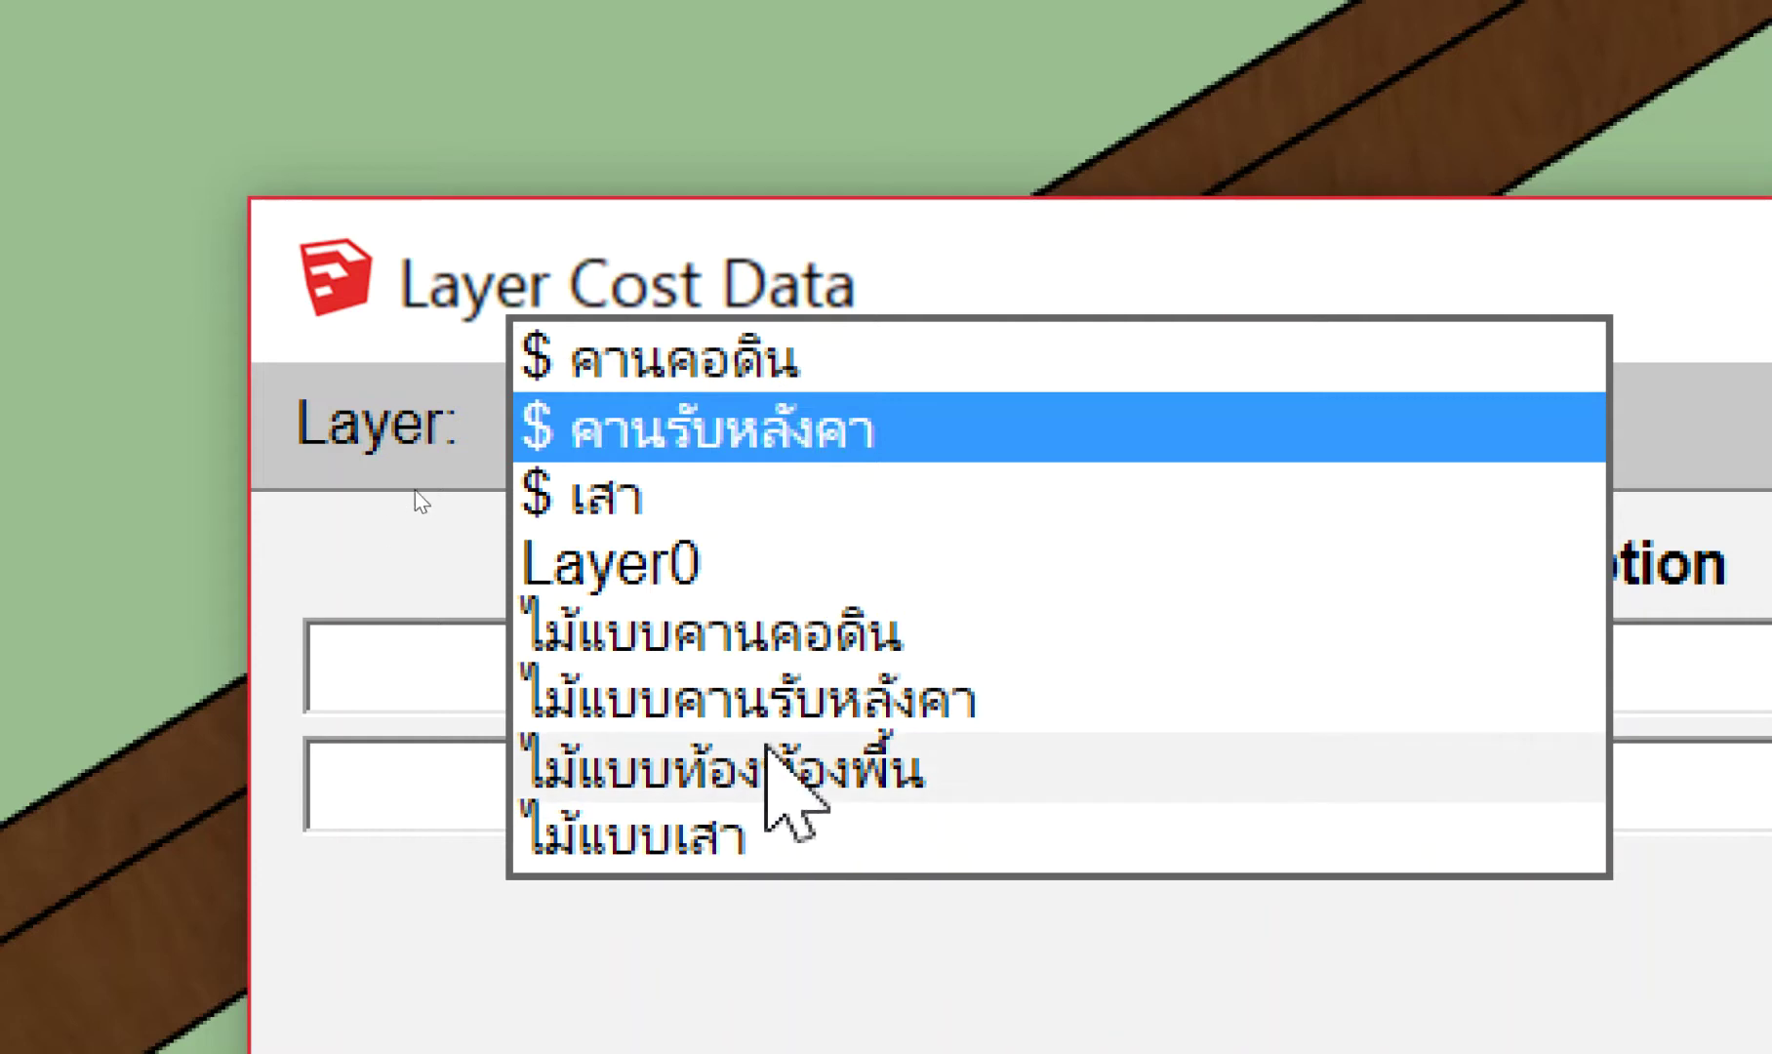
click(817, 697)
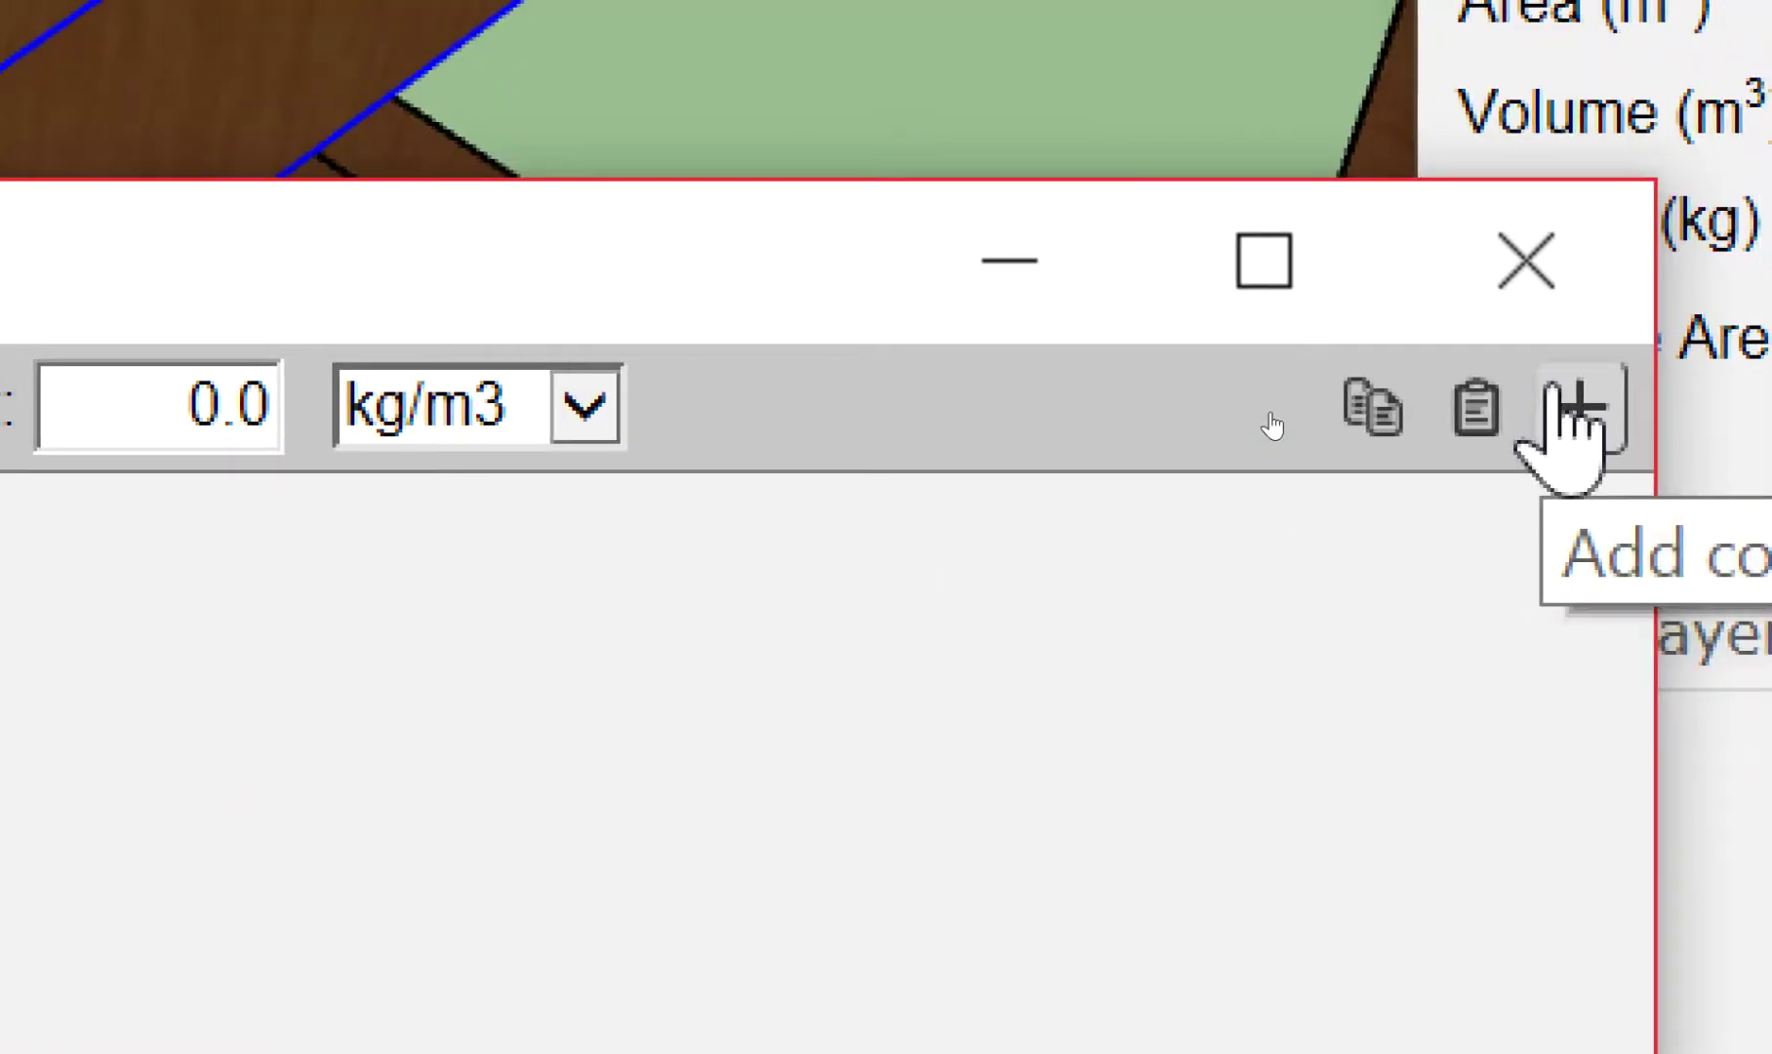
click(1566, 405)
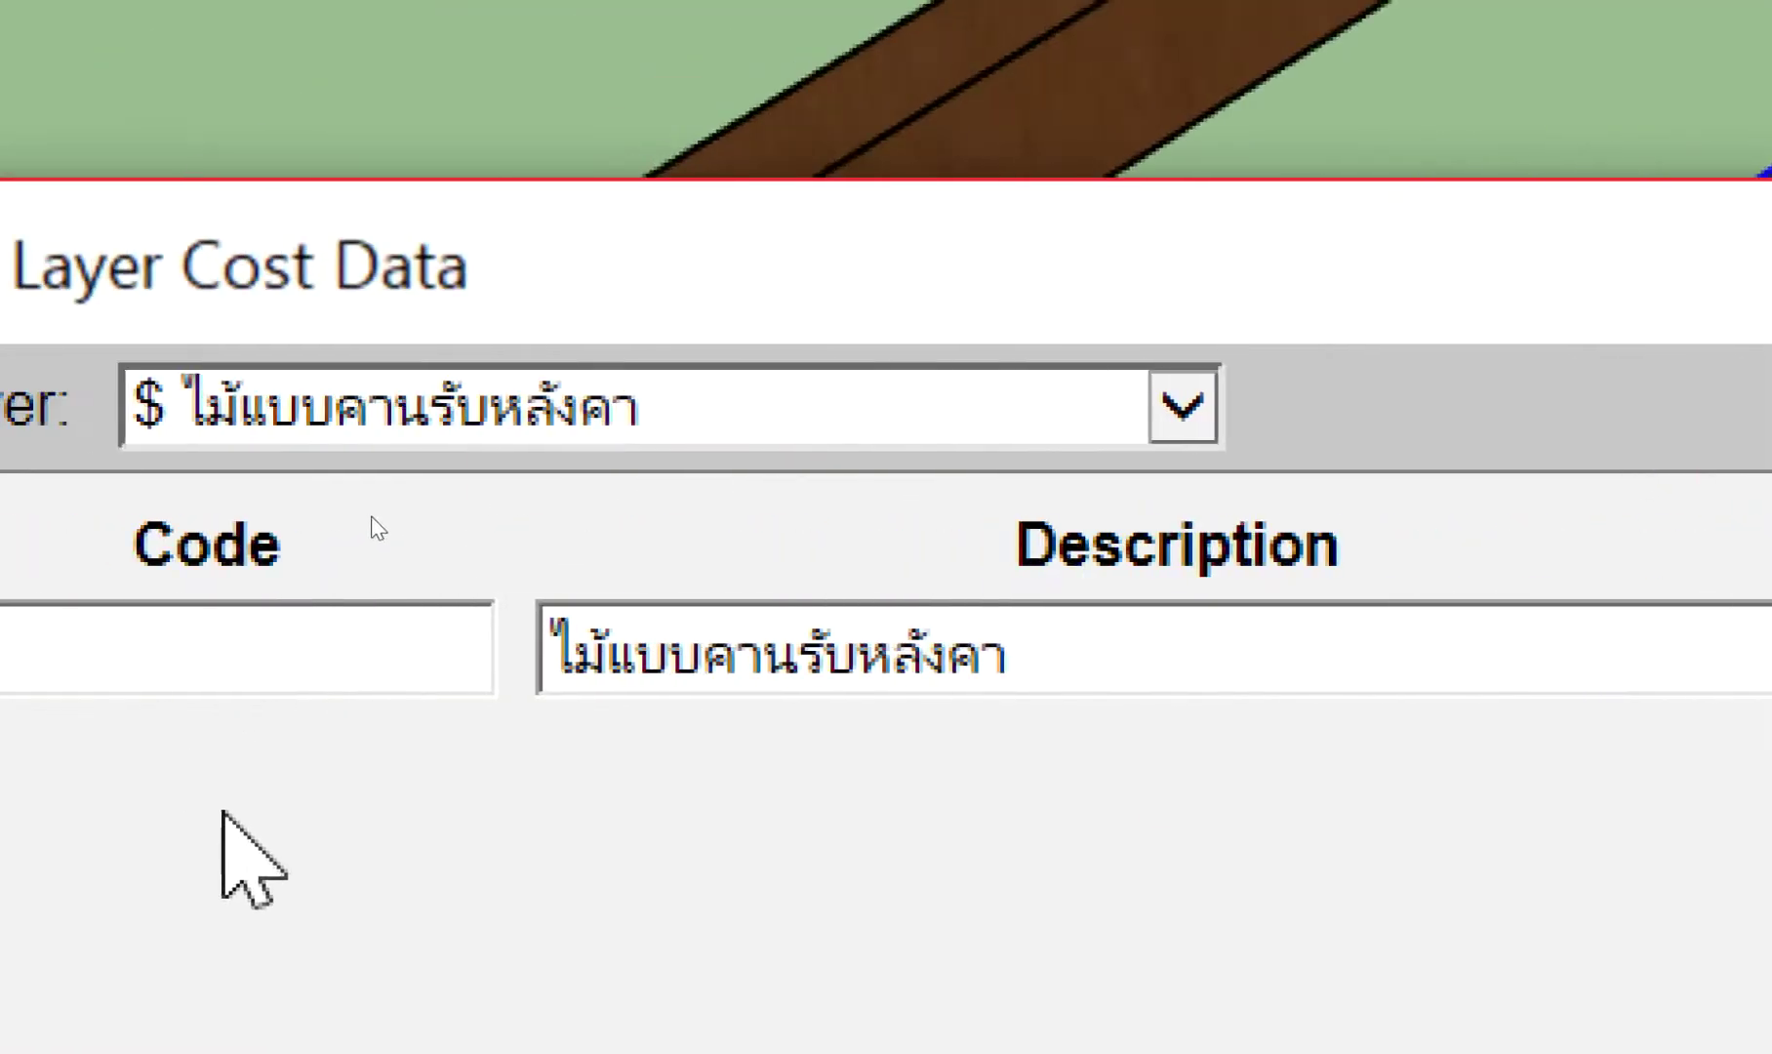
Prefix the cost line's description with ไม้ค้ำยัน, making it ไม้ค้ำยันไม้แบบคานรับหลังคา
double_click(648, 650)
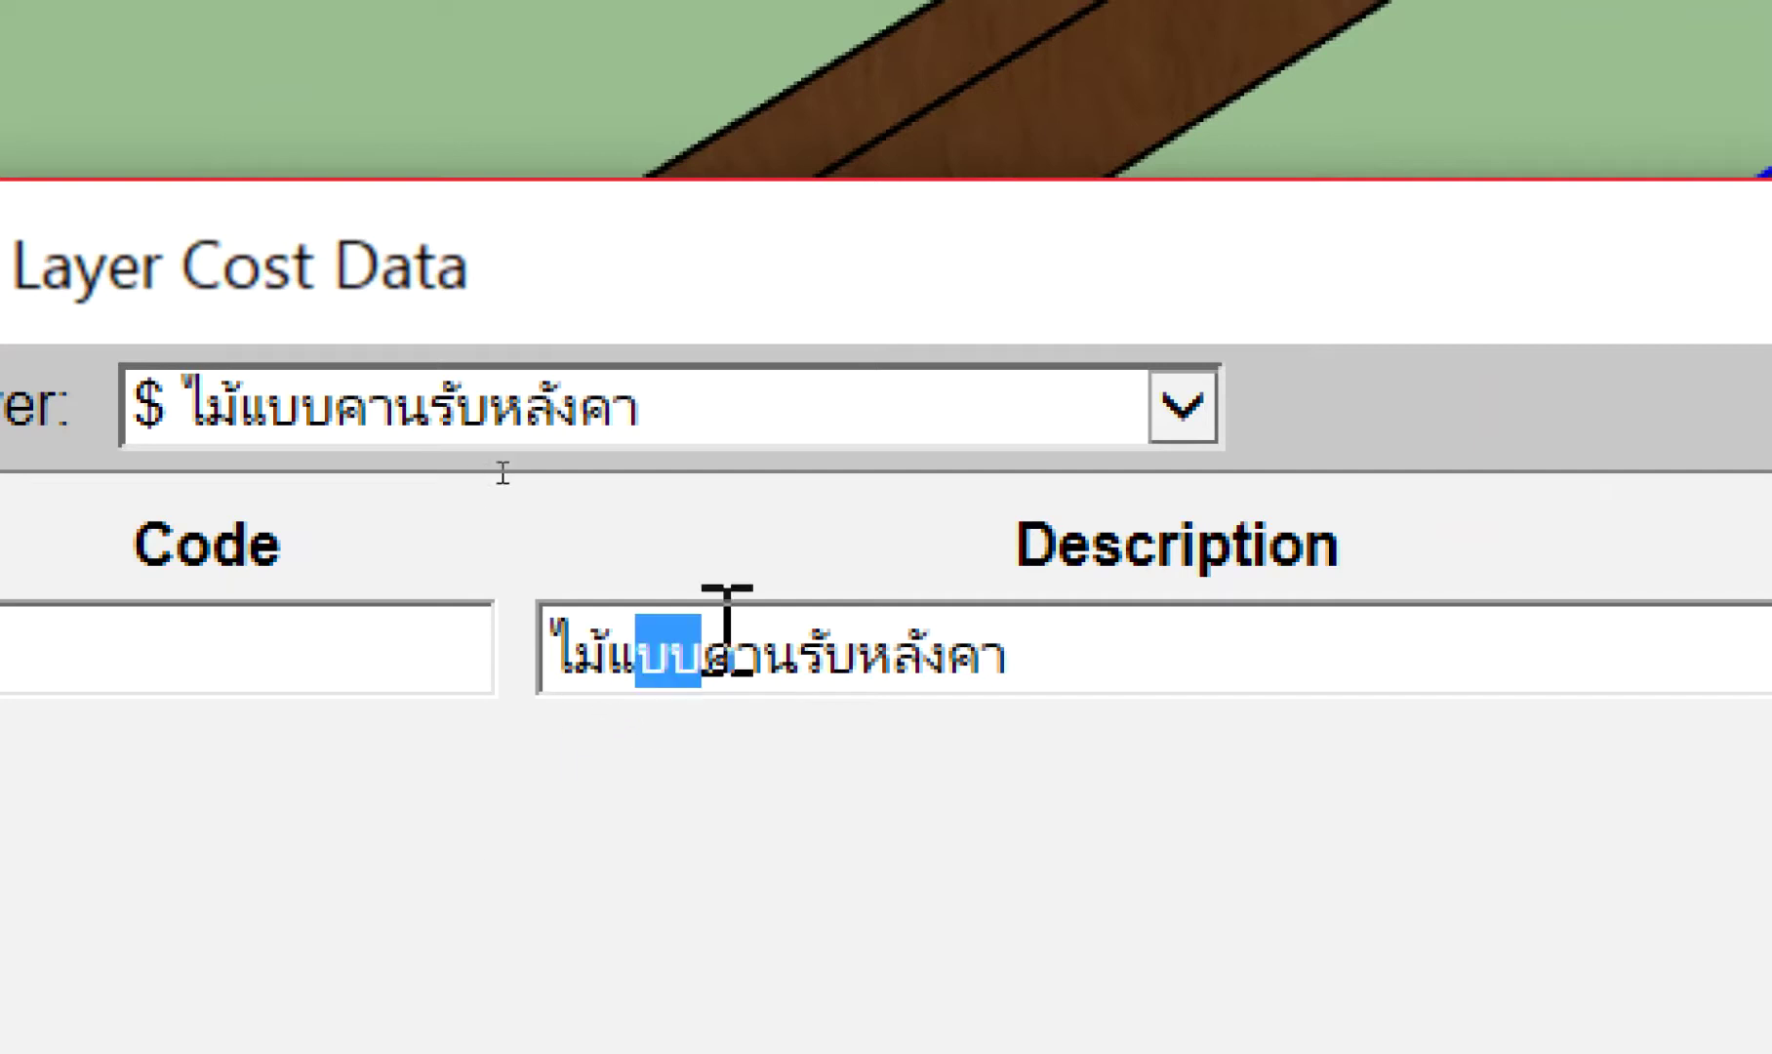
click(565, 644)
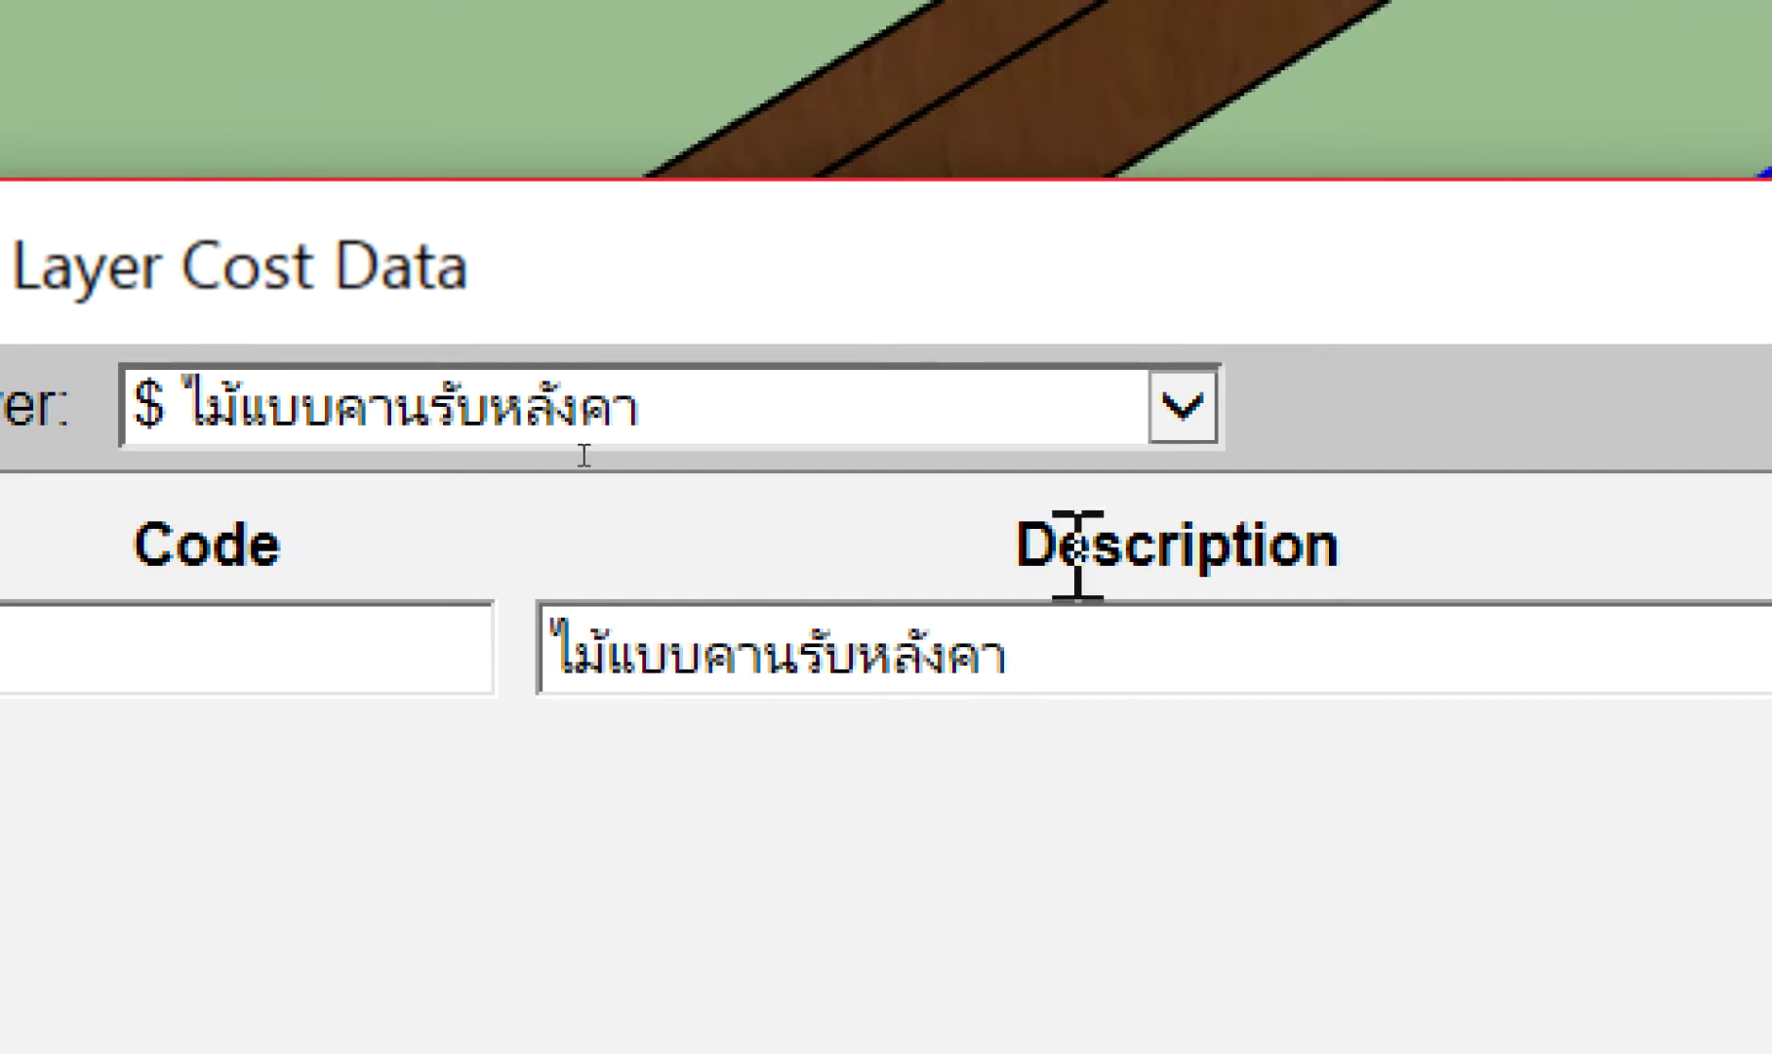
text(พ,)
key(BackSpace)
key(BackSpace)
text(ไม้ค้ำยะน)
key(BackSpace)
key(BackSpace)
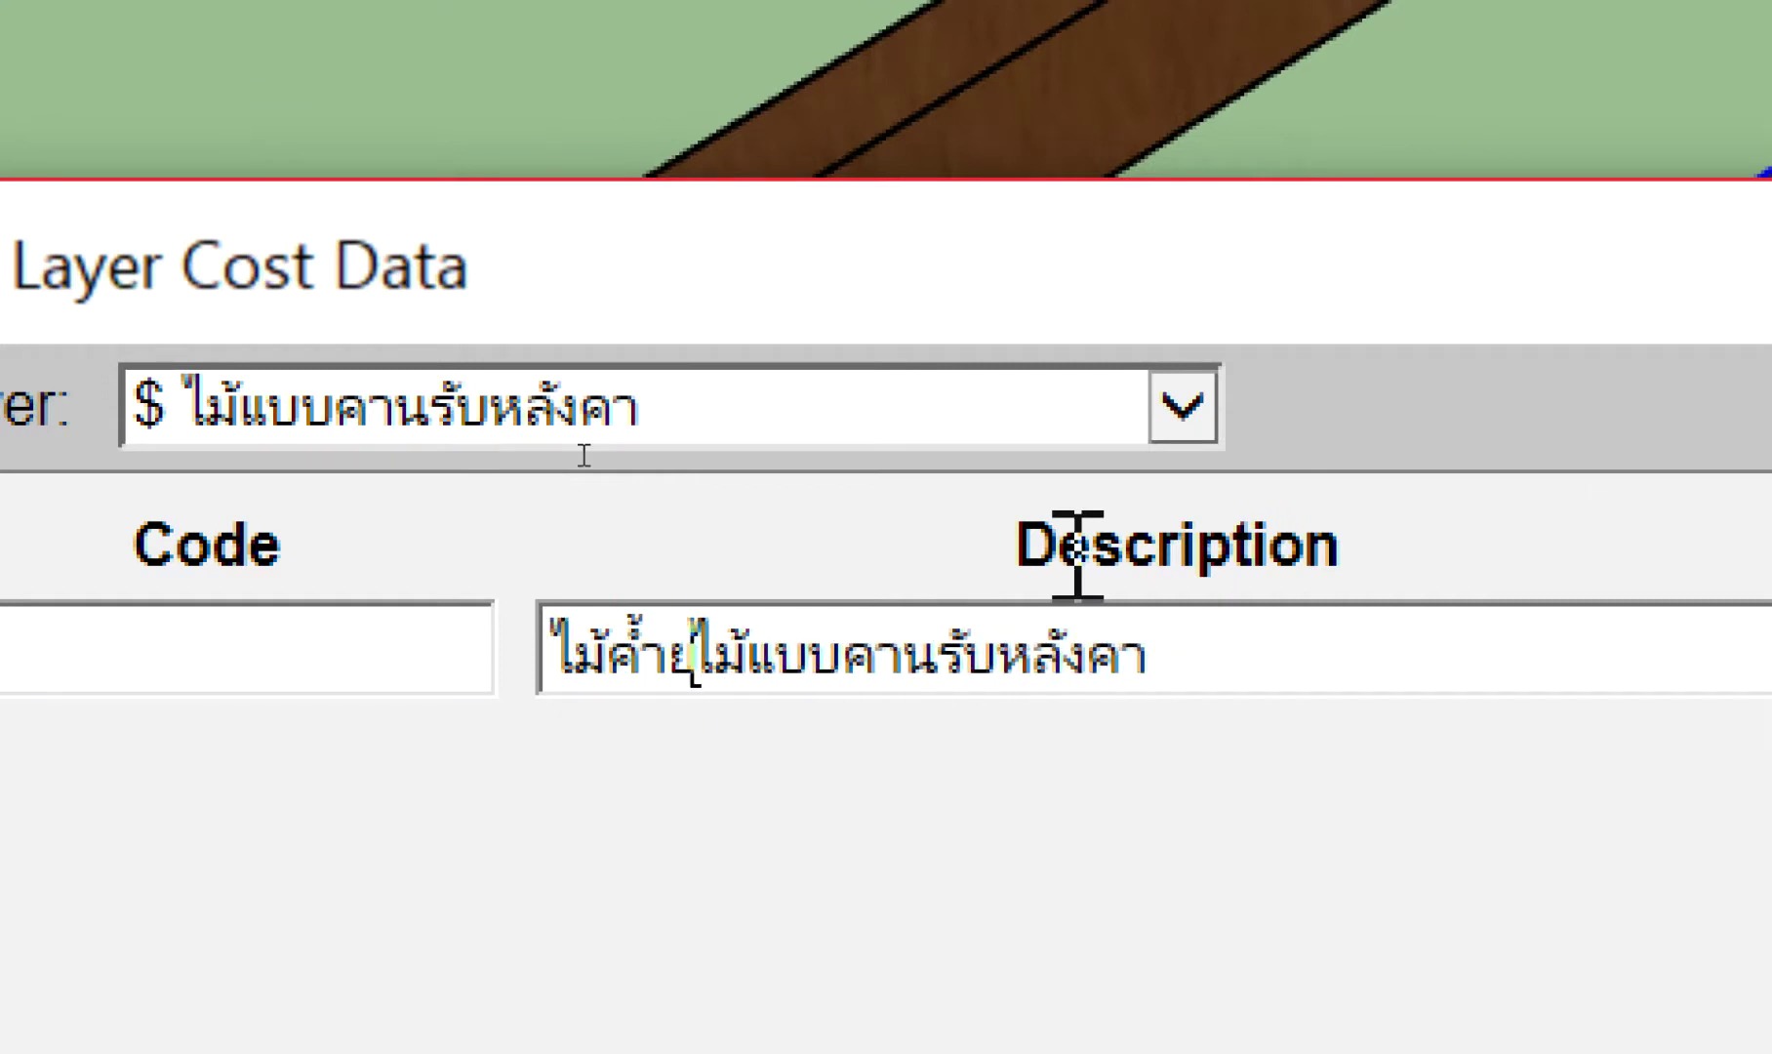
text(ัน)
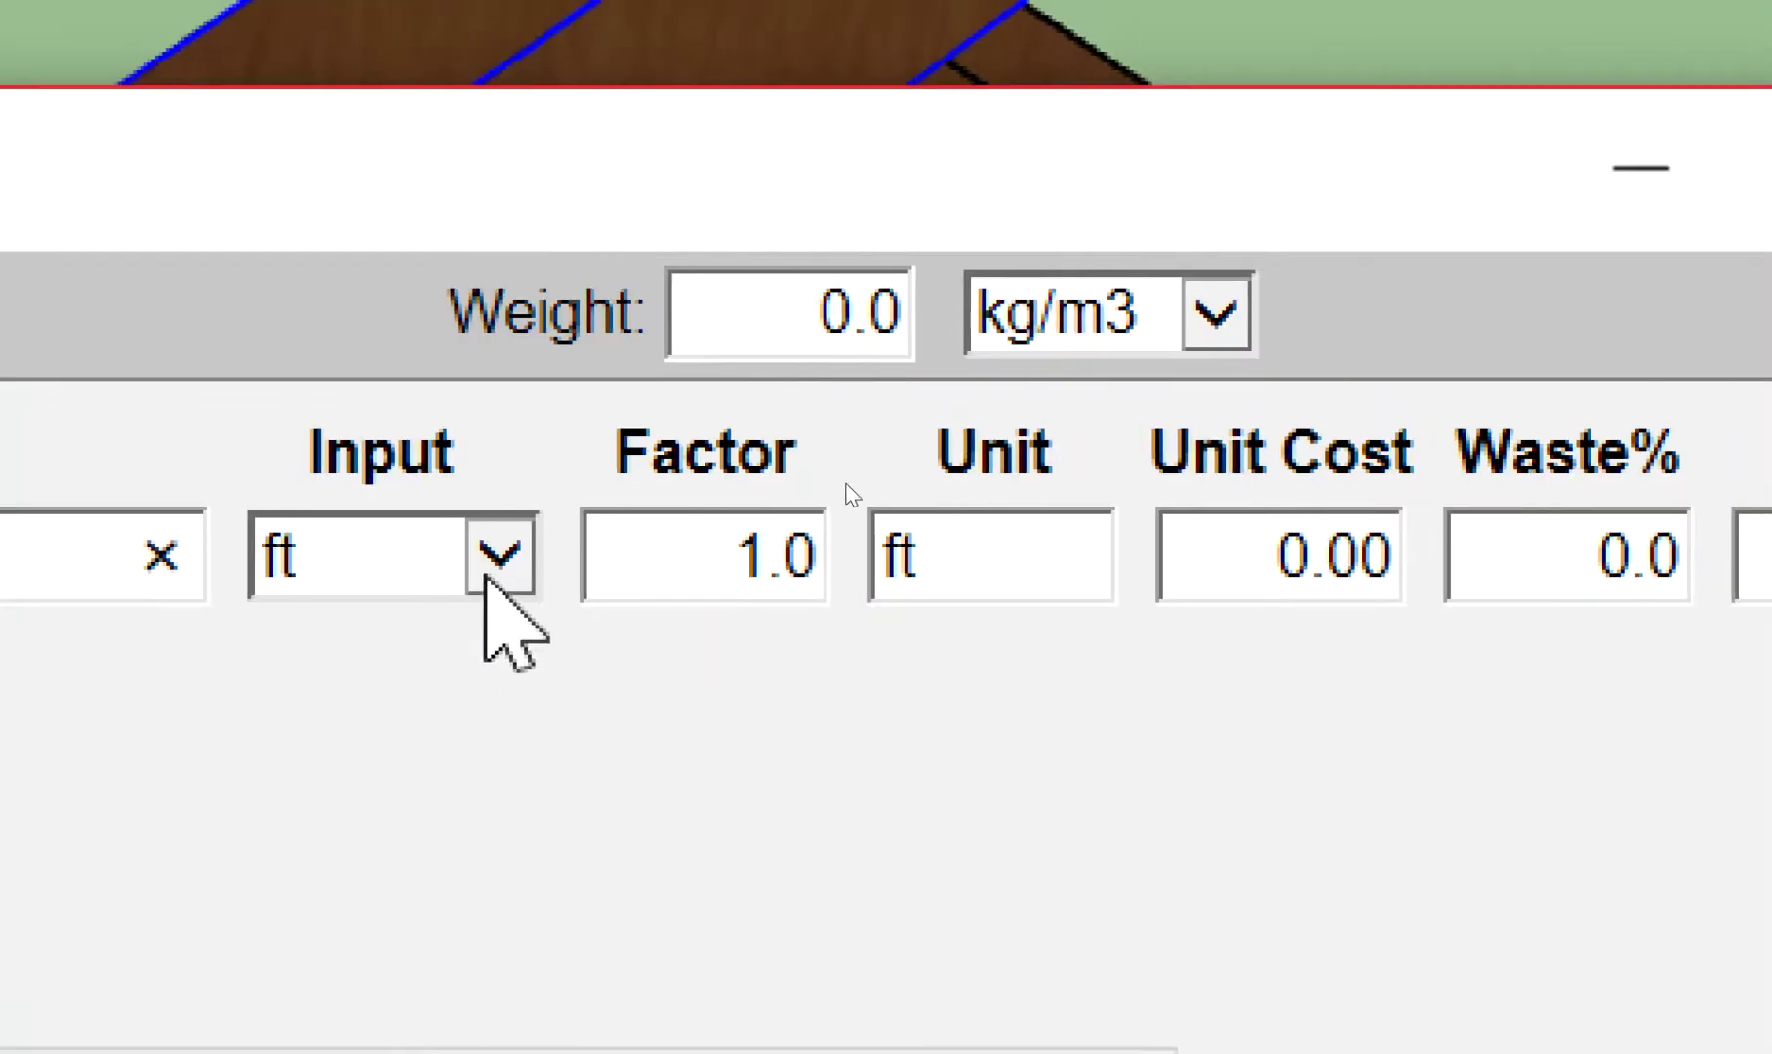
Set the cost line's Input to length in metres (m) and its unit to ท่อน
click(498, 556)
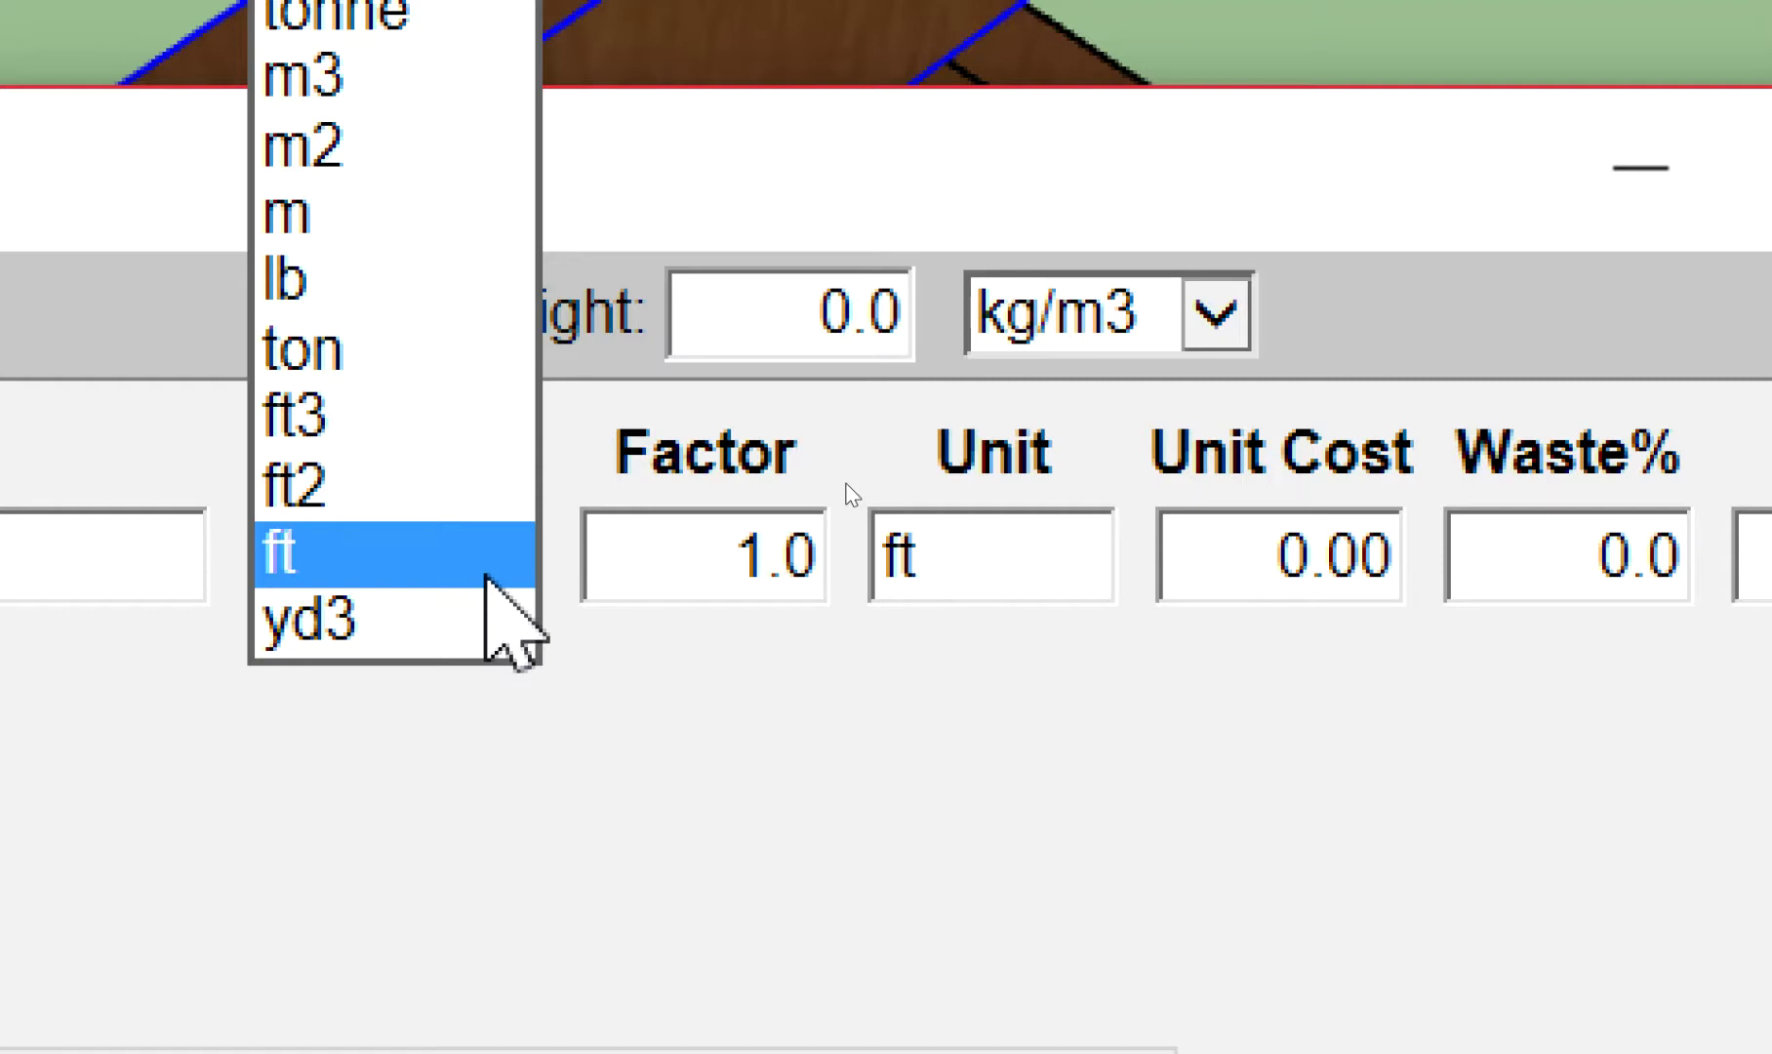
click(430, 215)
click(989, 584)
key(BackSpace)
text(ต้น)
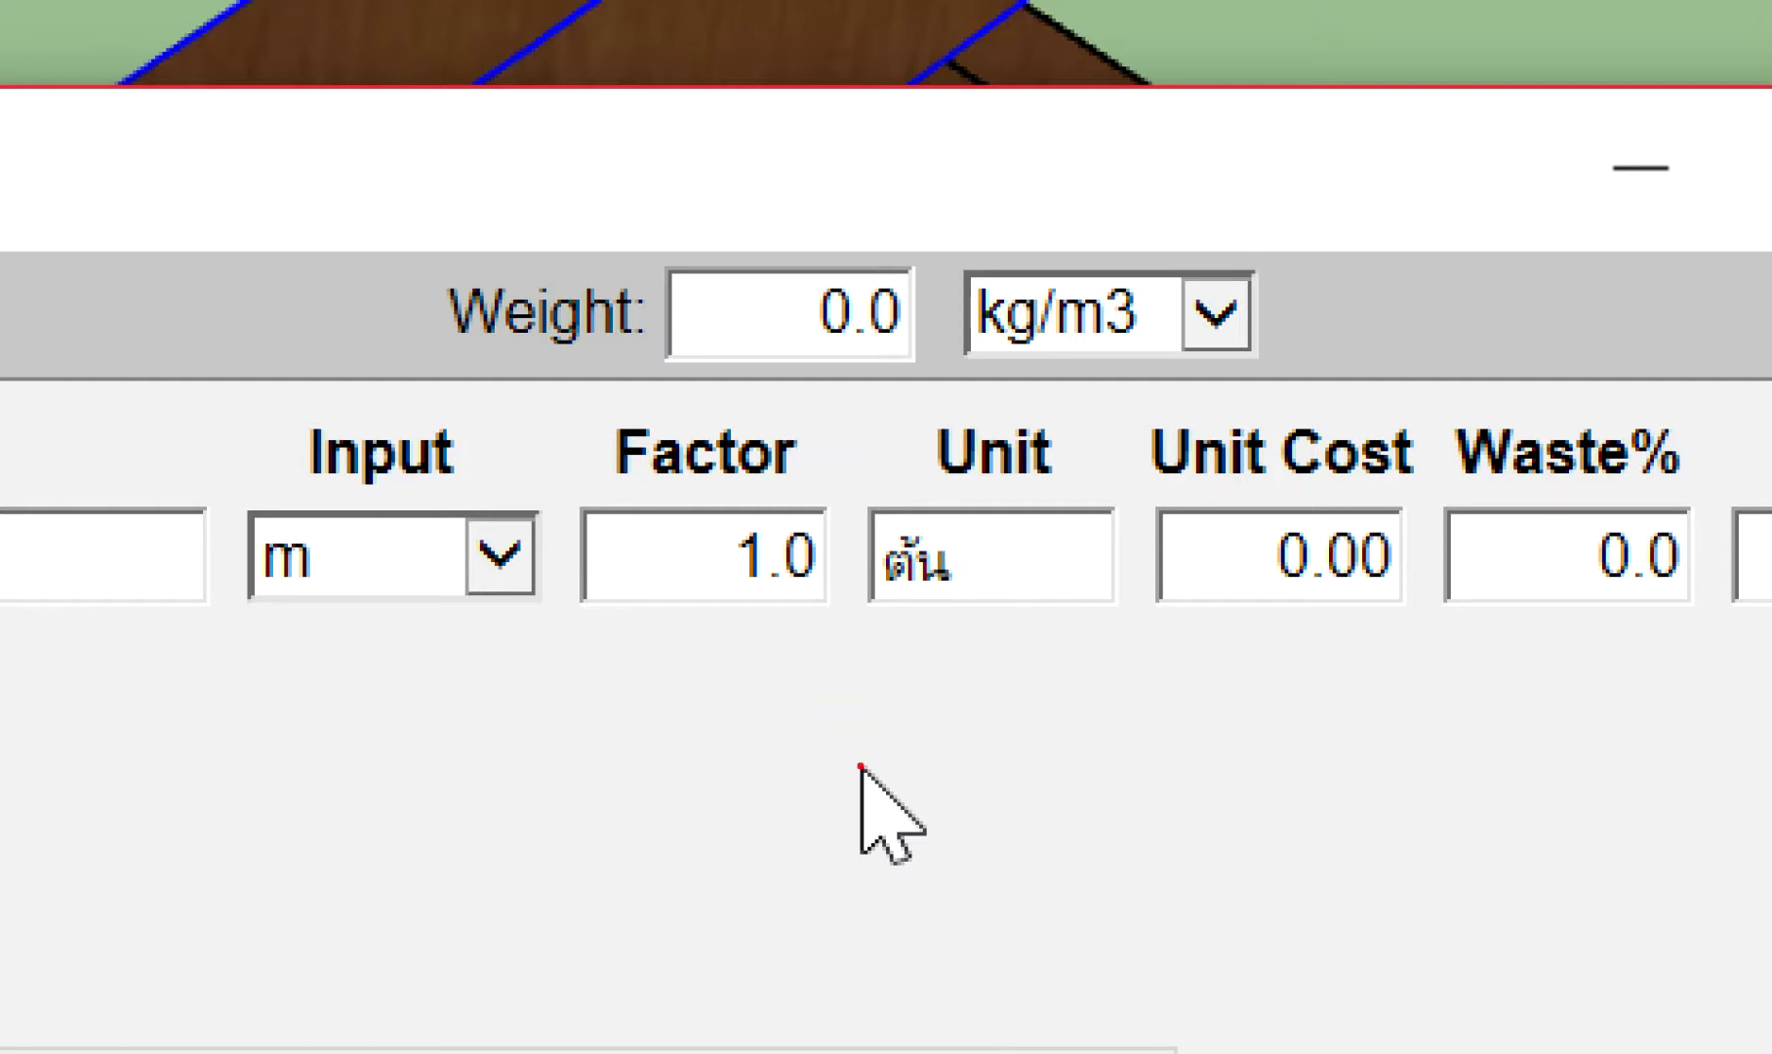
drag(313, 739, 1205, 724)
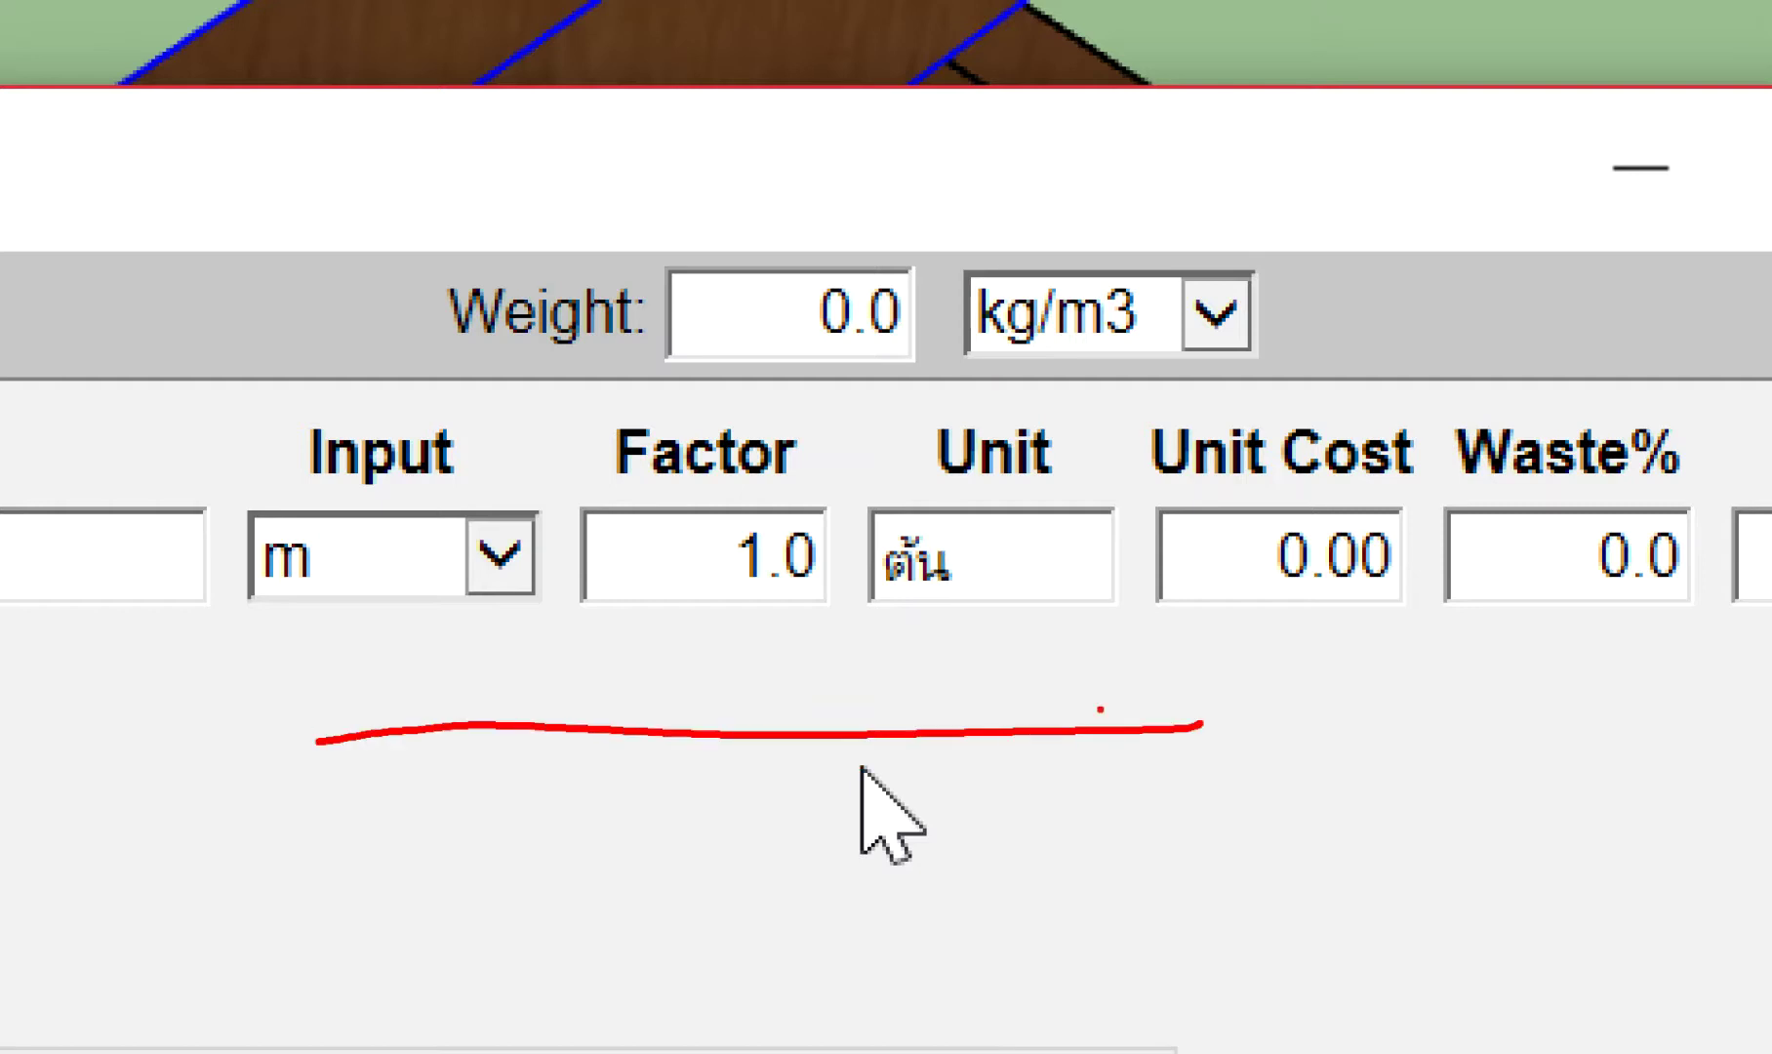
drag(310, 701, 326, 810)
drag(307, 792, 617, 786)
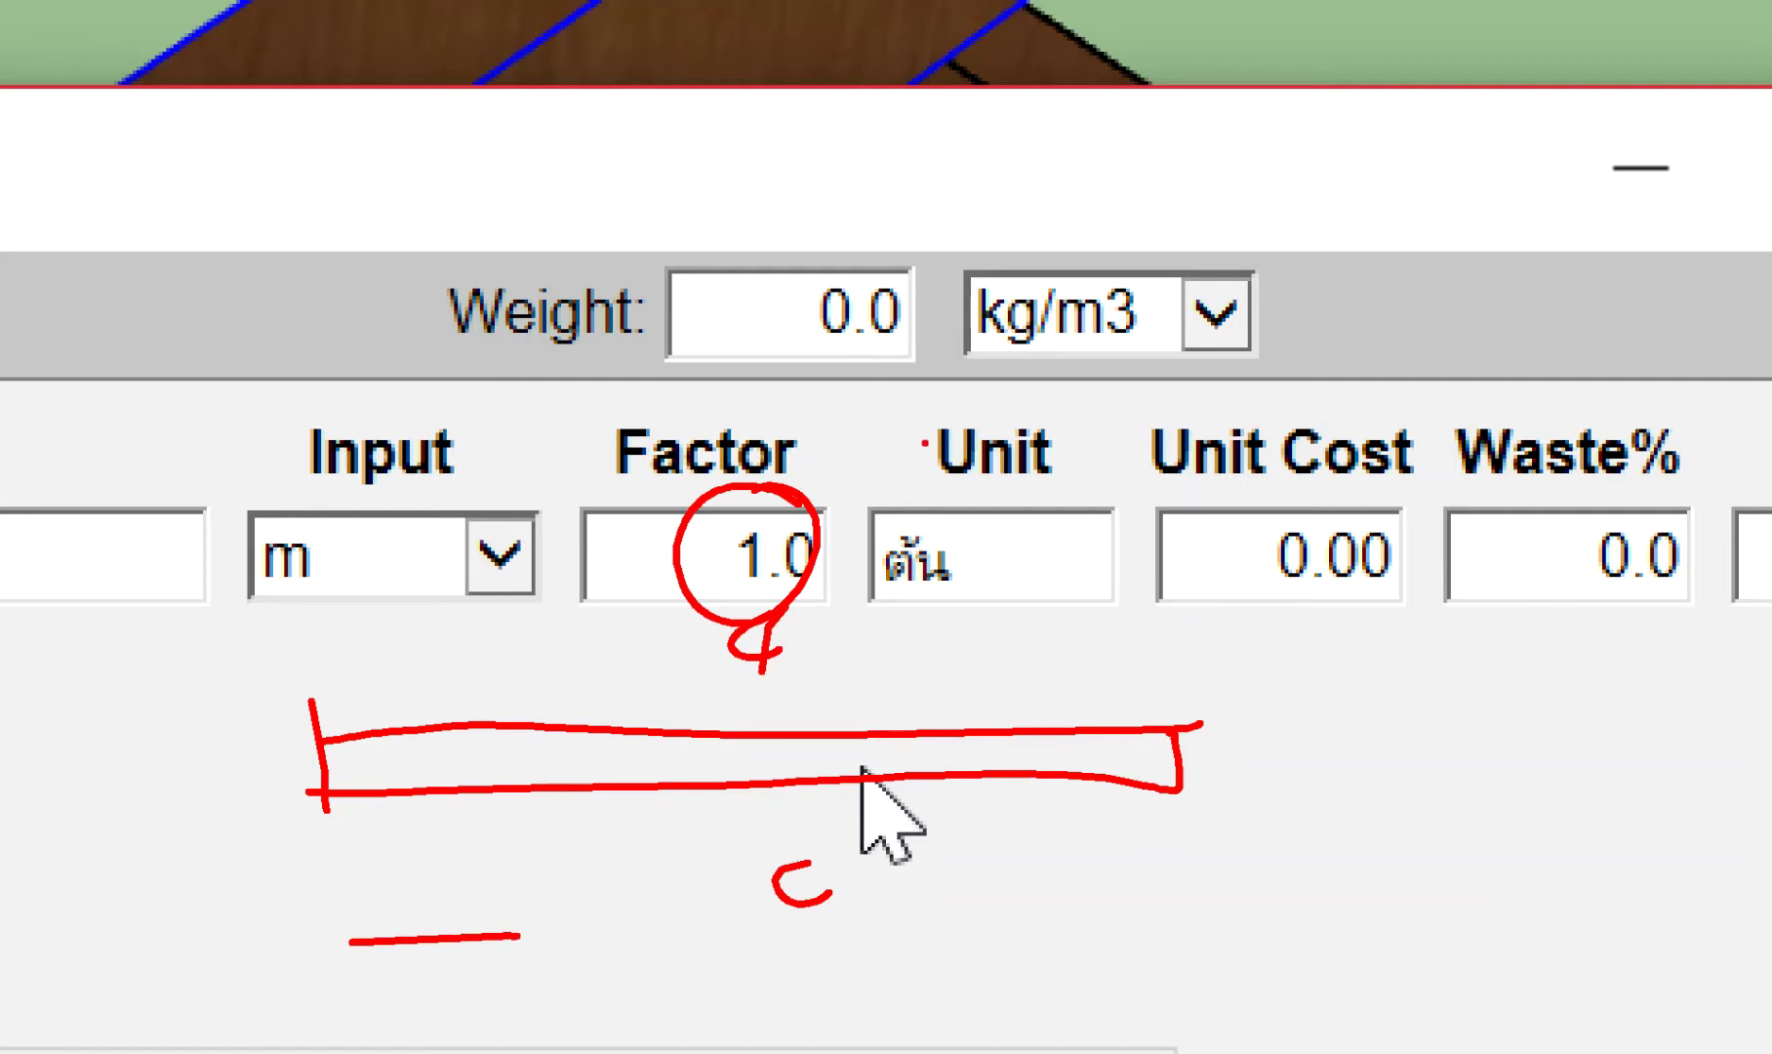
click(1018, 566)
key(BackSpace)
key(BackSpace)
key(BackSpace)
text(ท่อน)
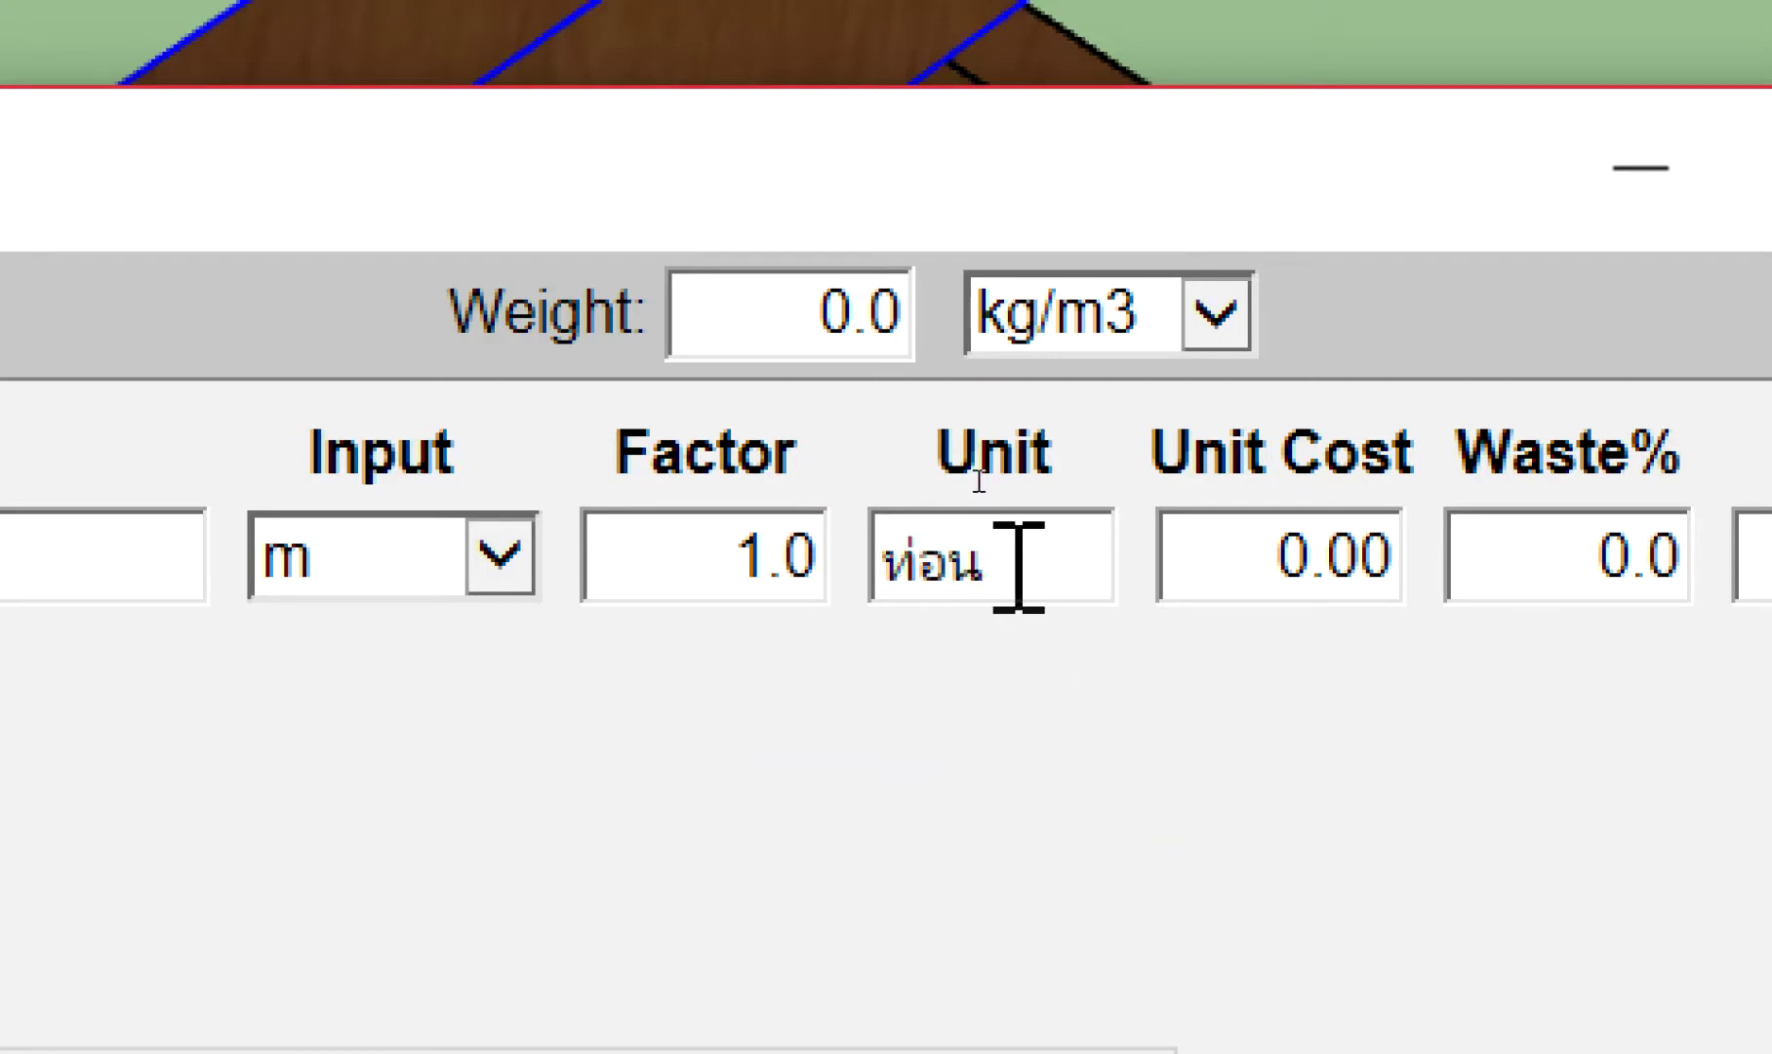
Enter unit cost 80, keep the ไม้แบบคานรับหลังคา layer, and save the layer cost data
drag(1273, 566, 1459, 517)
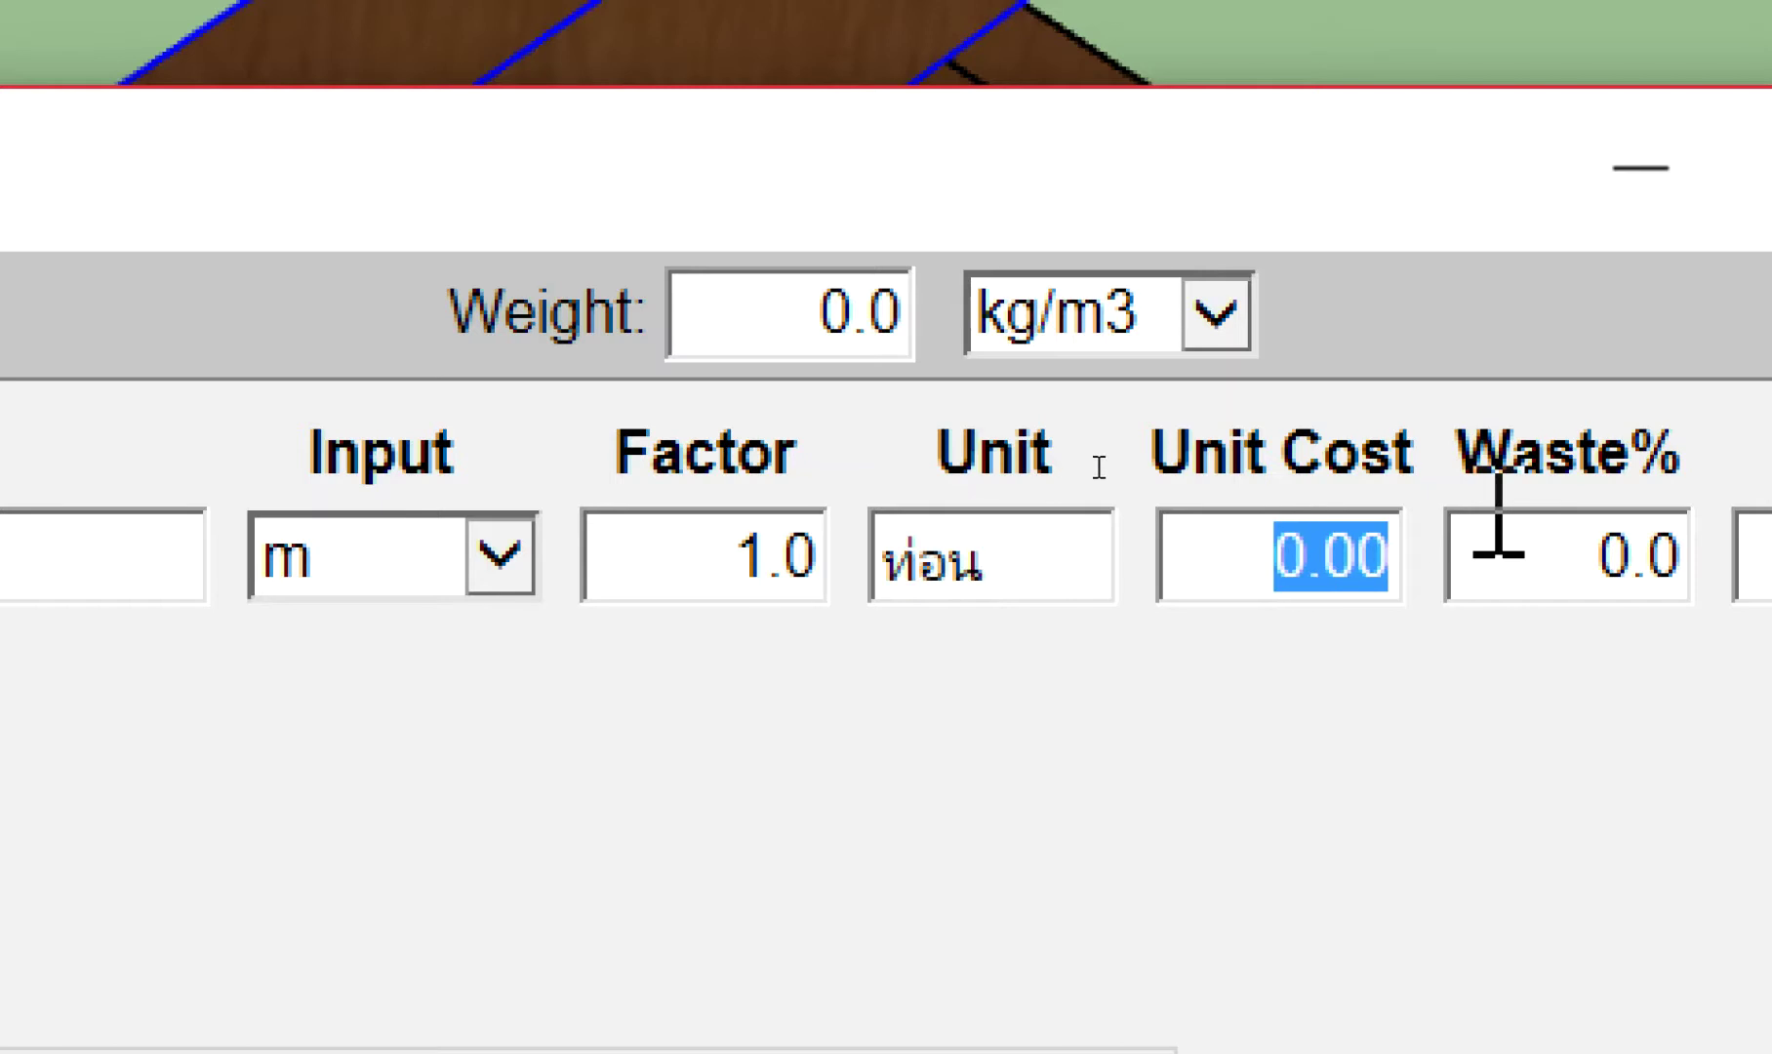
text(คจ)
key(BackSpace)
key(BackSpace)
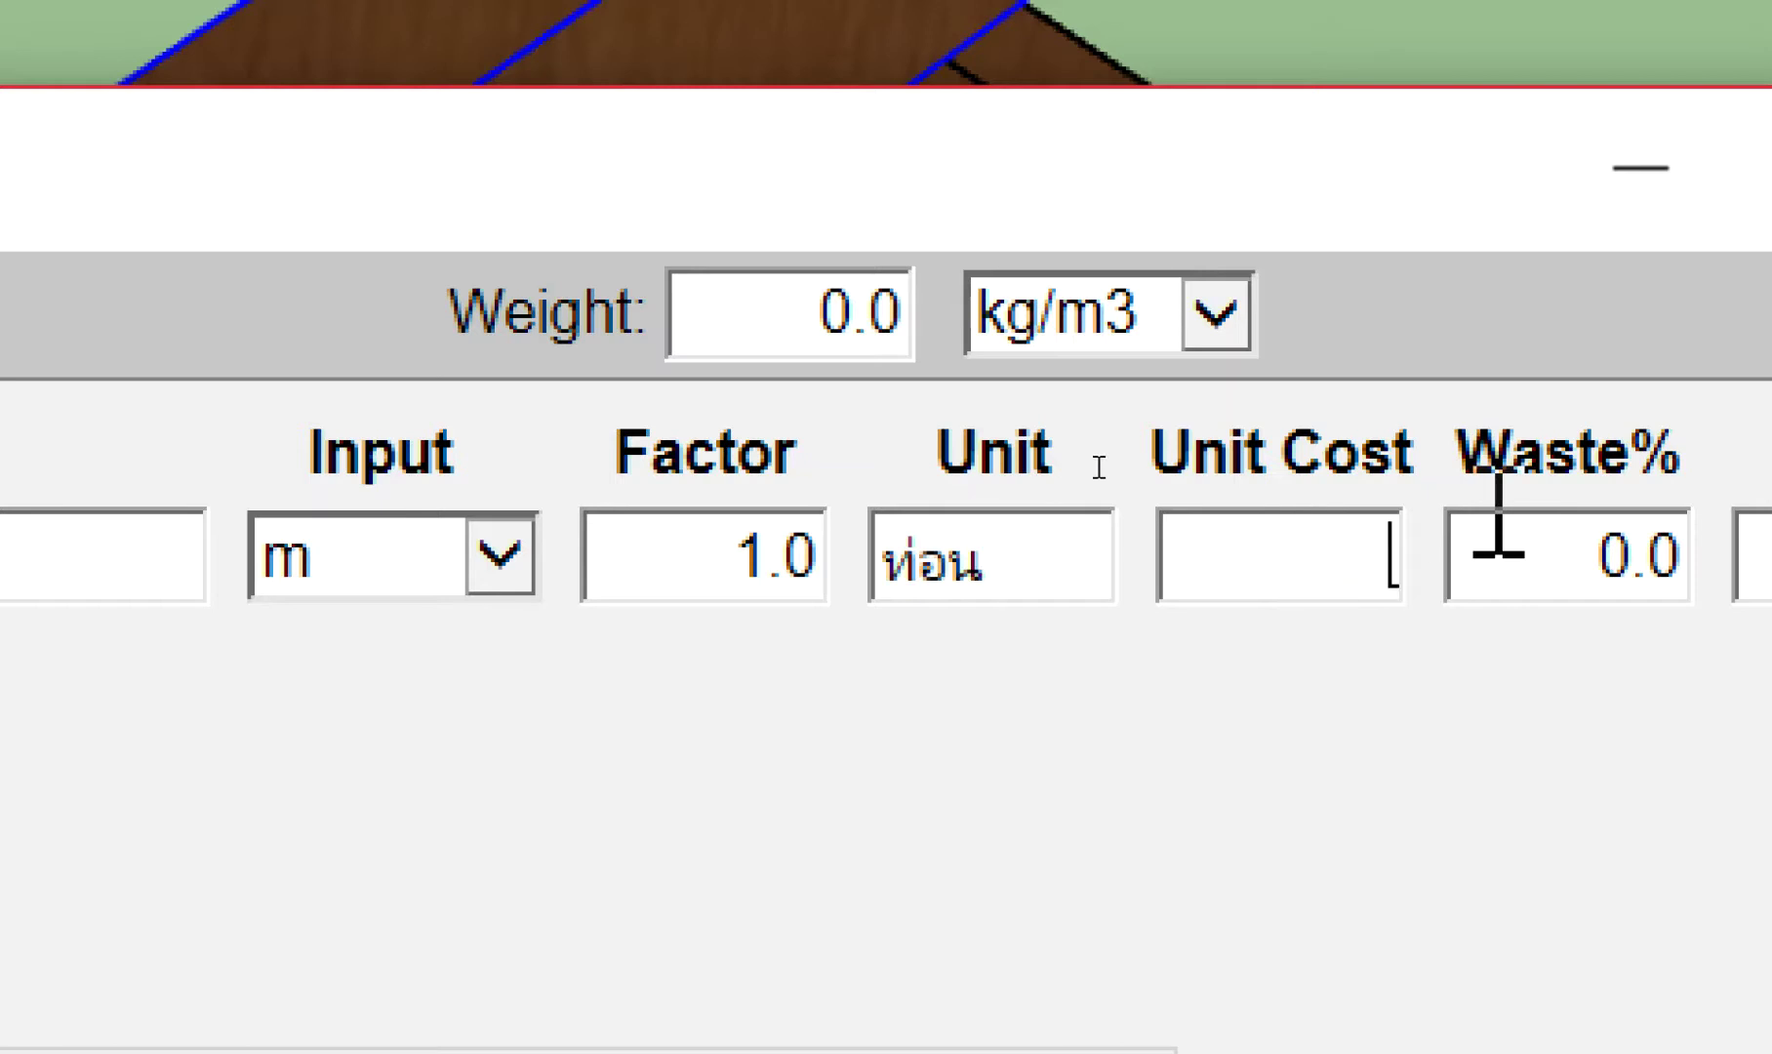
text(80)
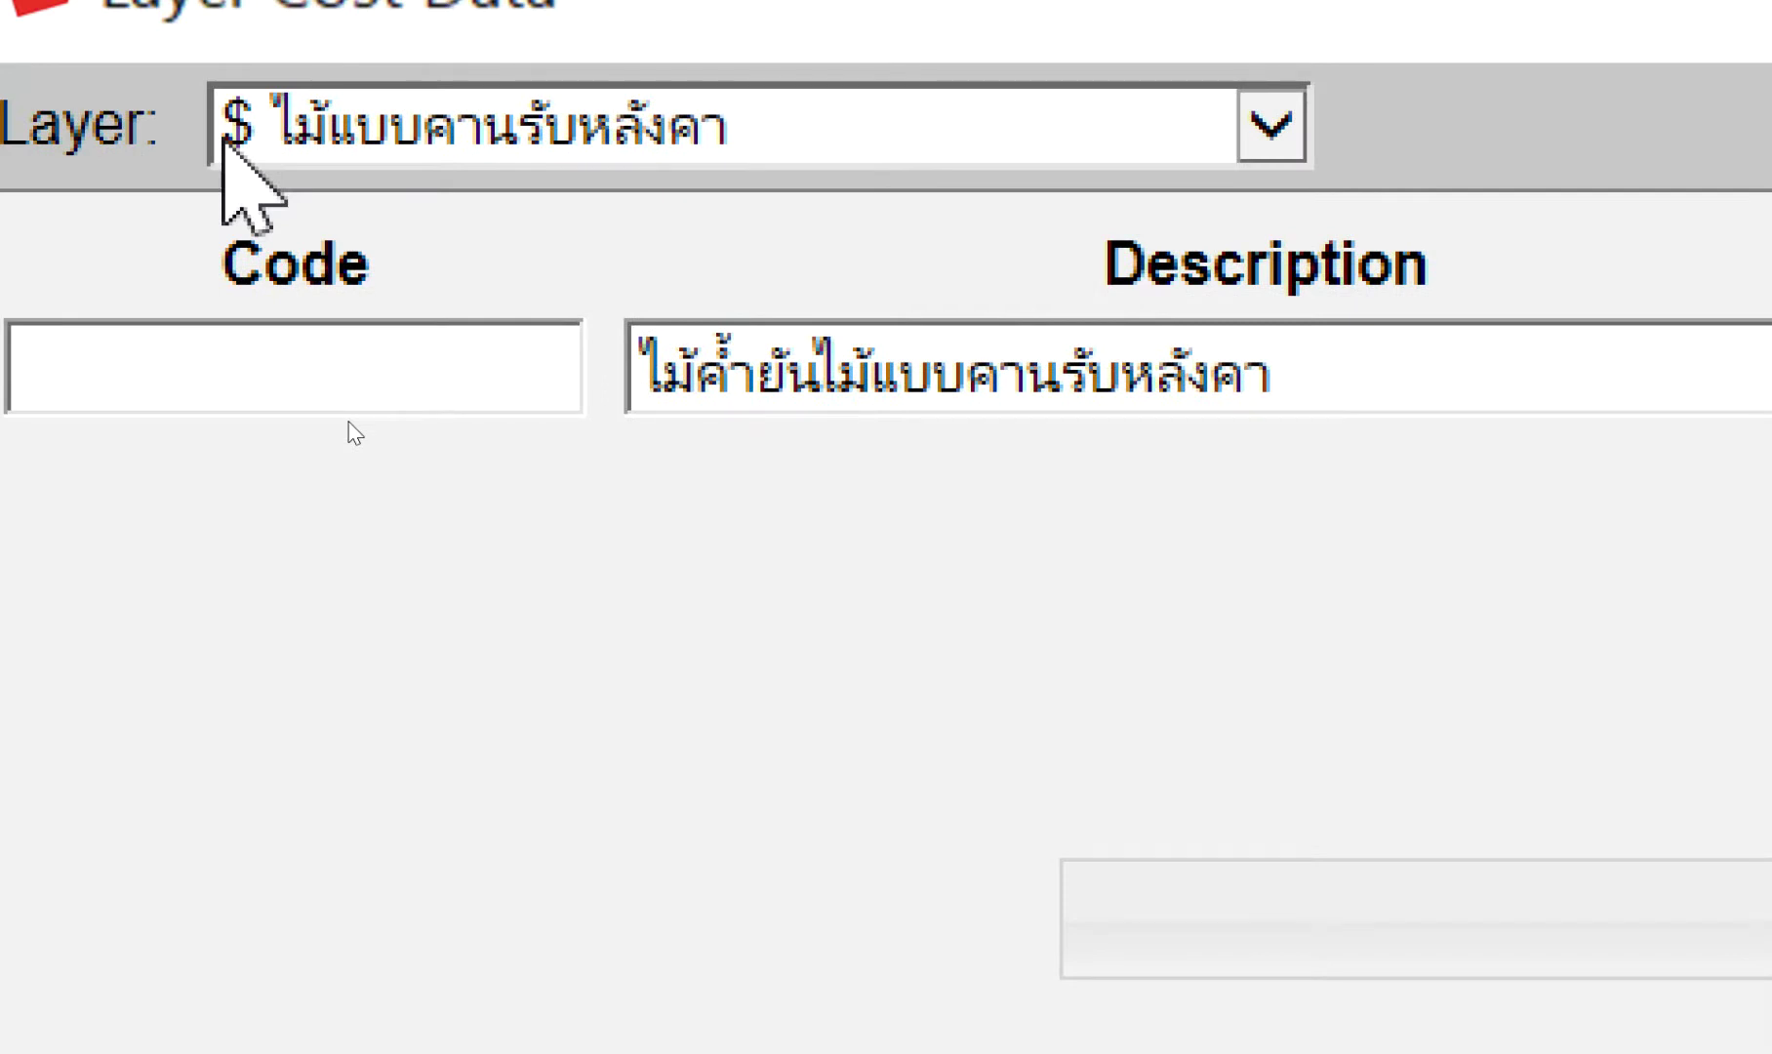
click(225, 146)
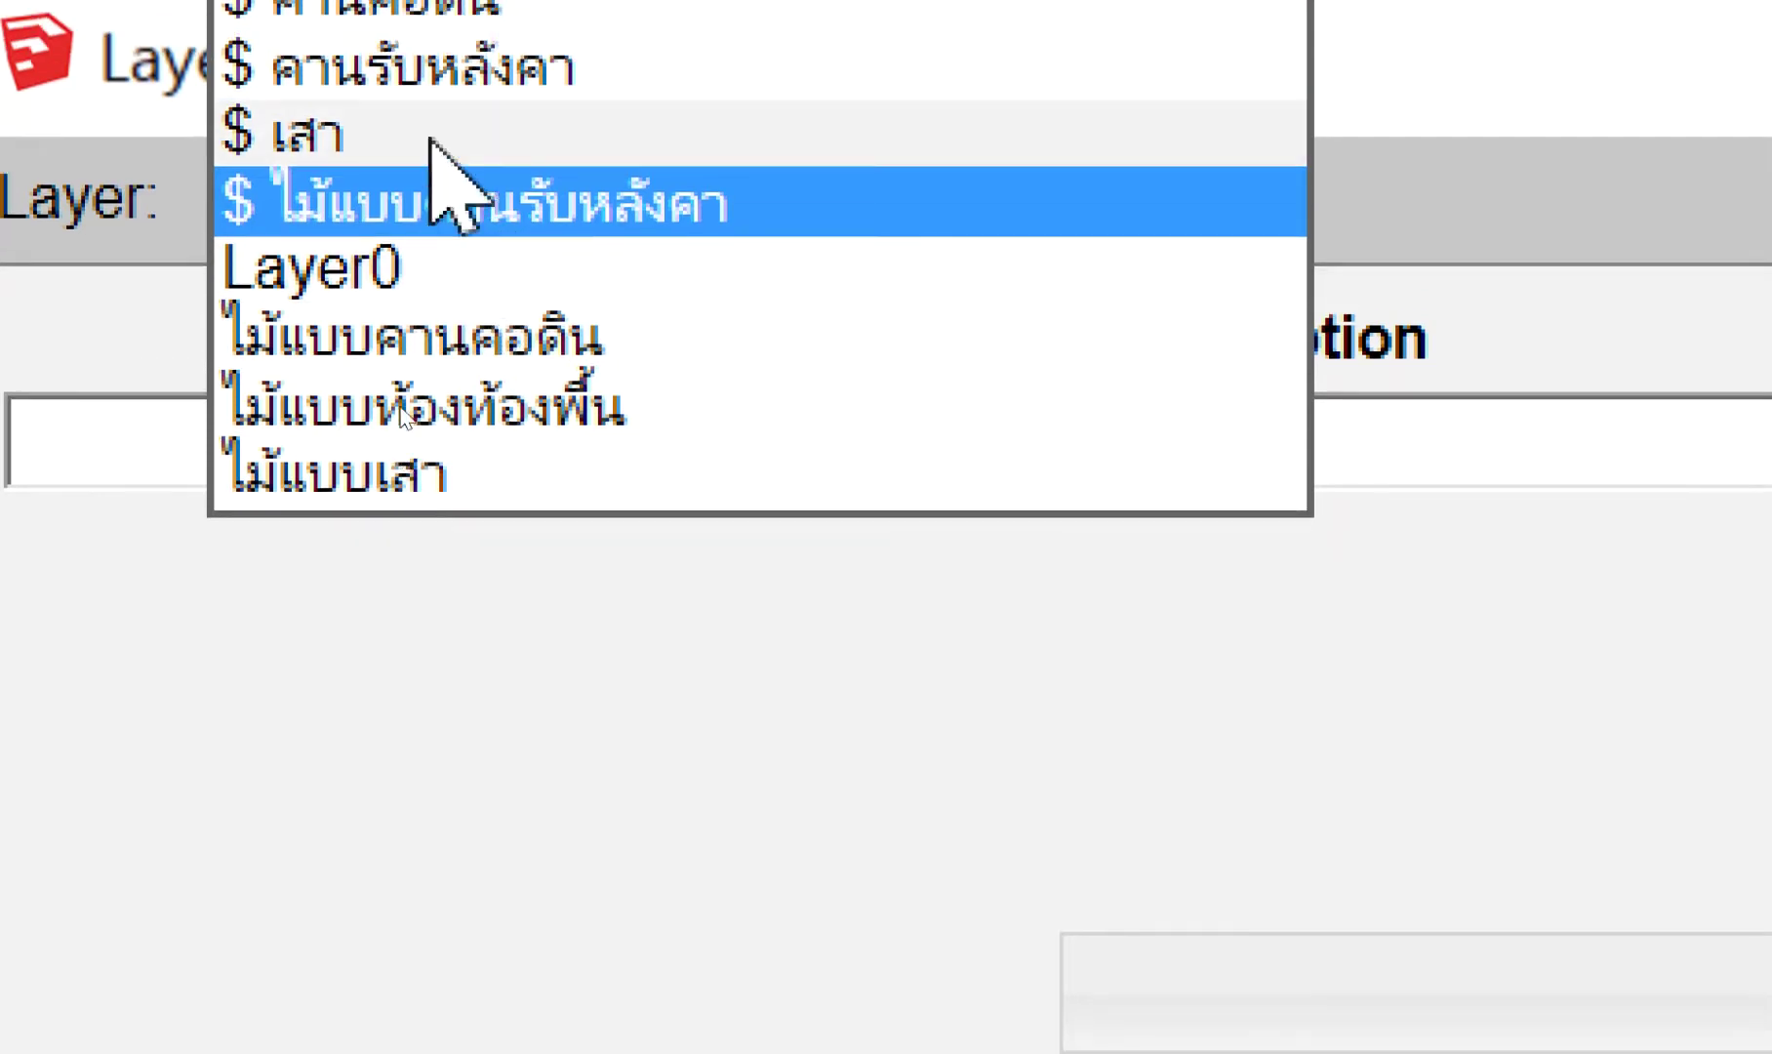
click(650, 658)
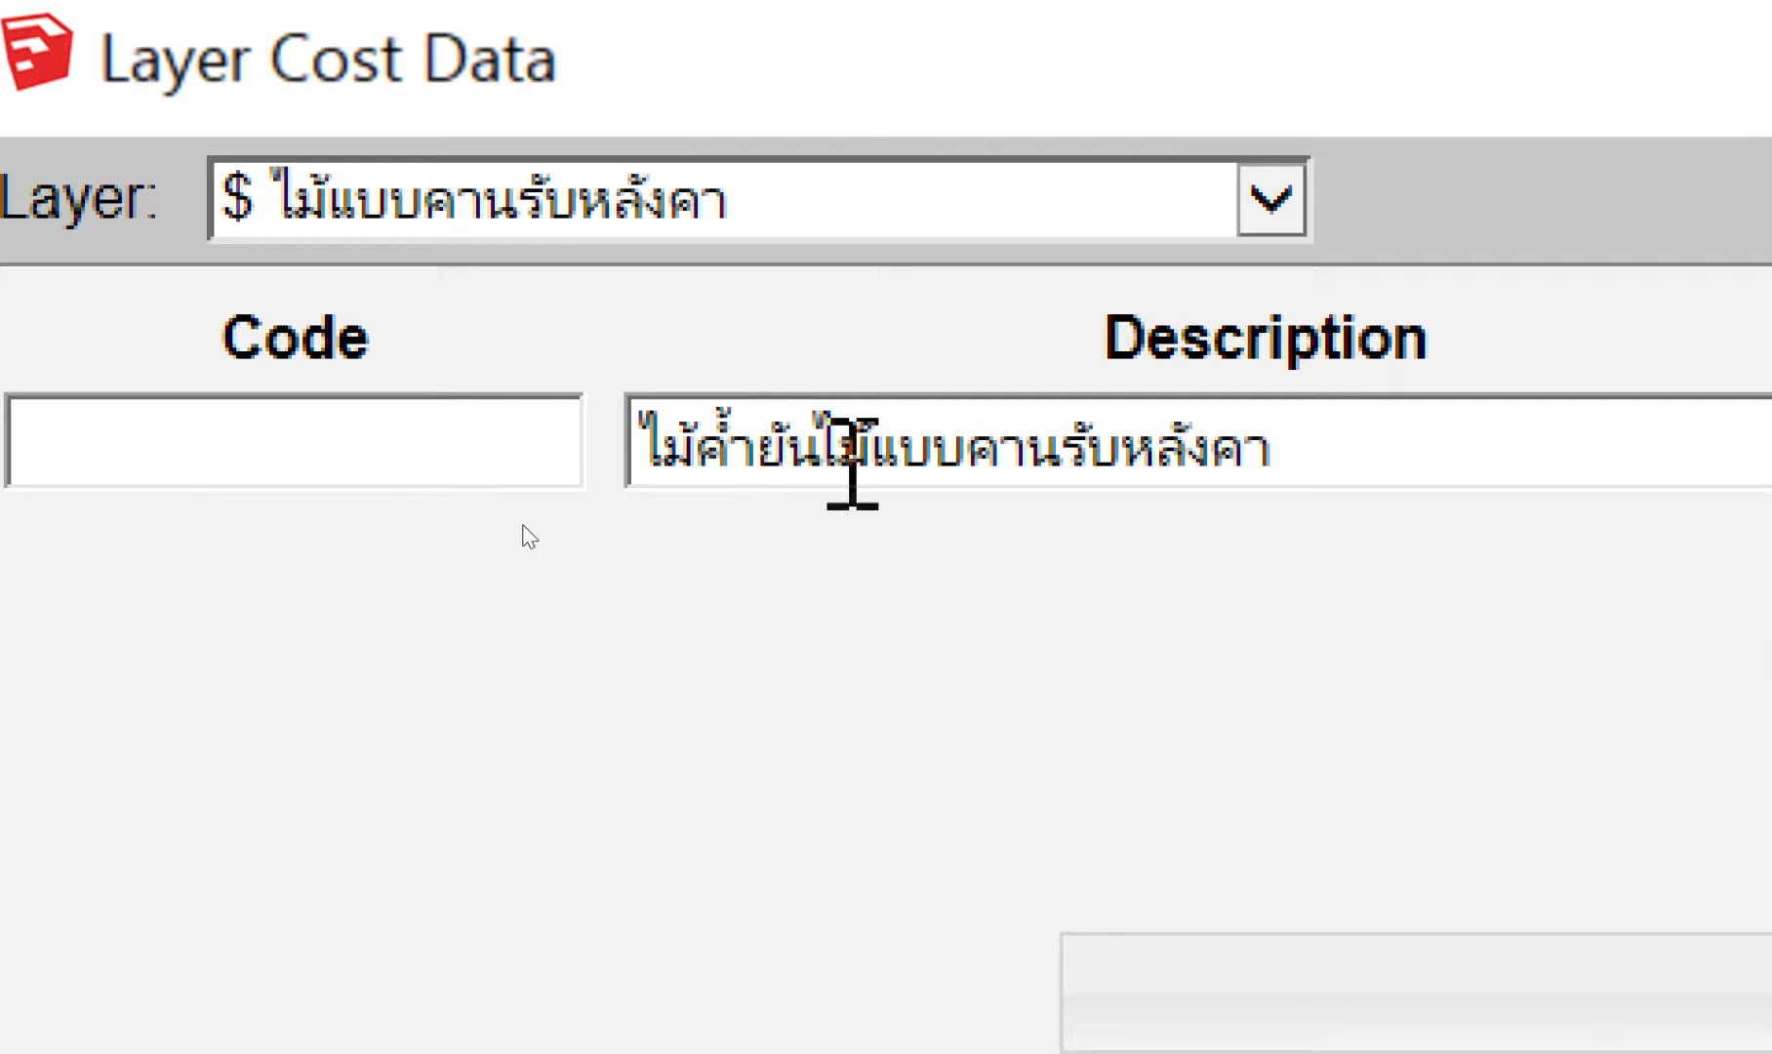
click(818, 639)
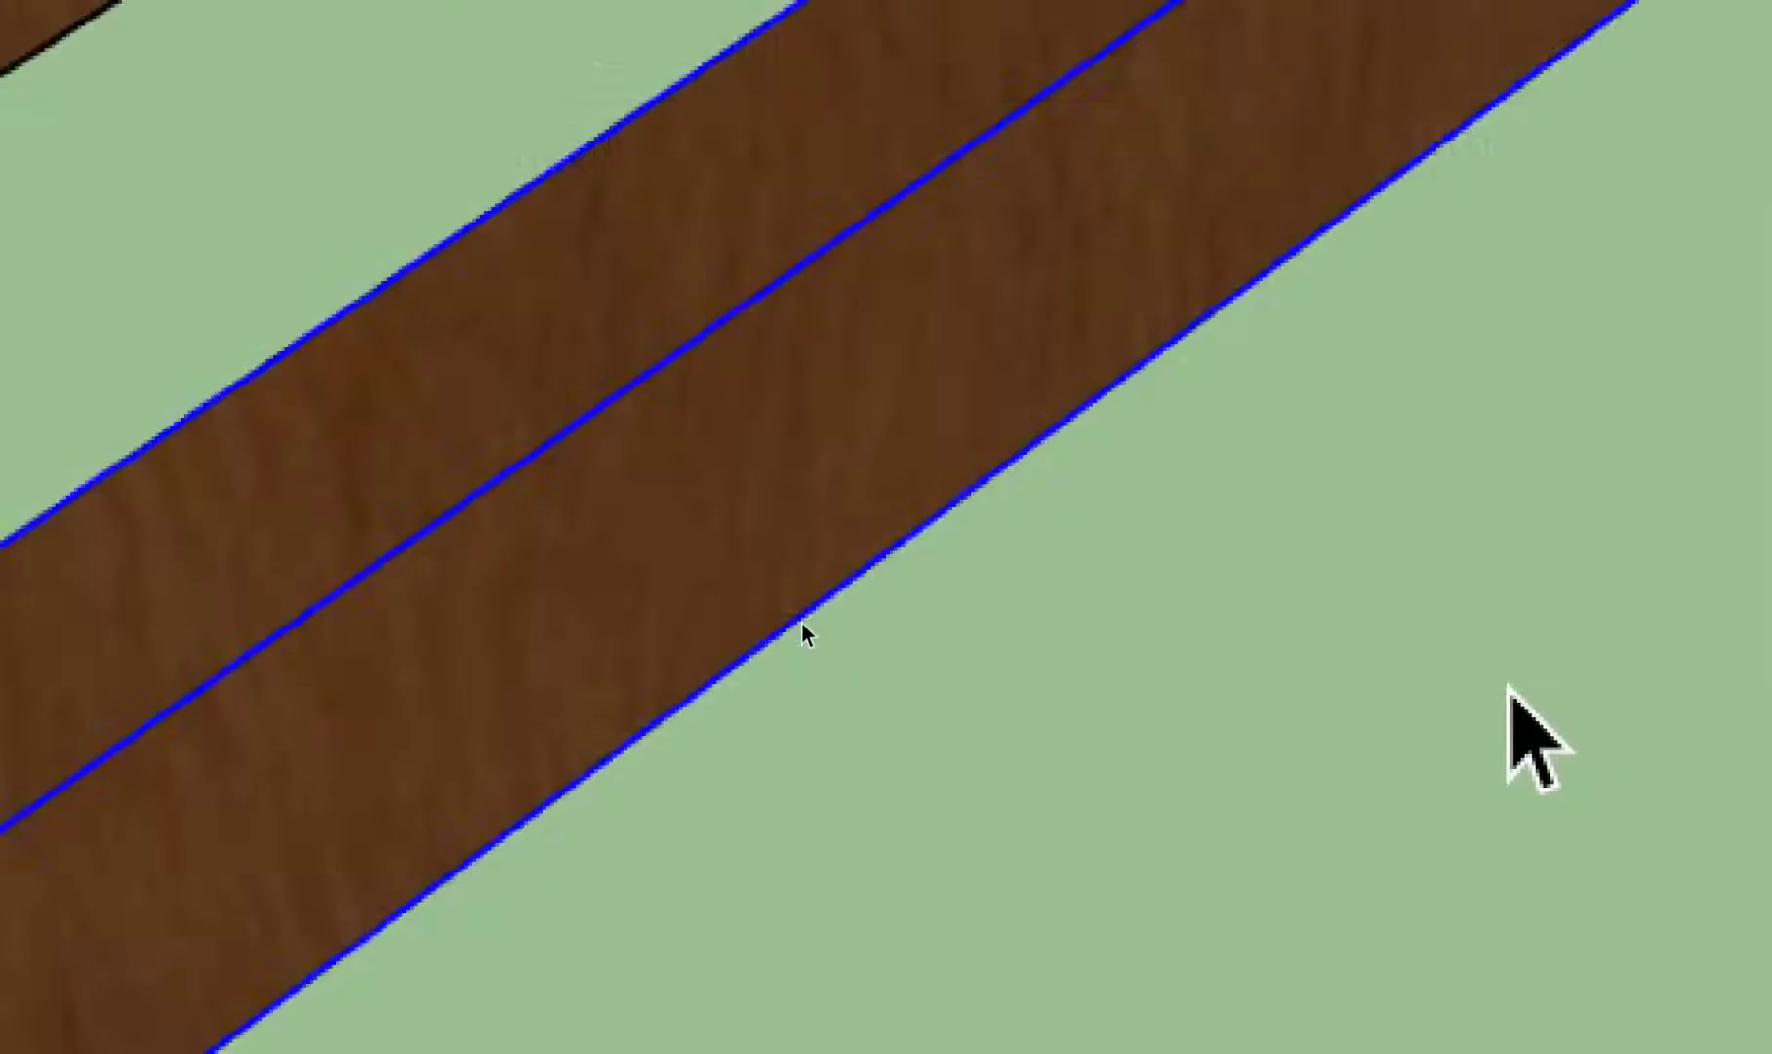
click(814, 658)
scroll(897, 684, down, 1)
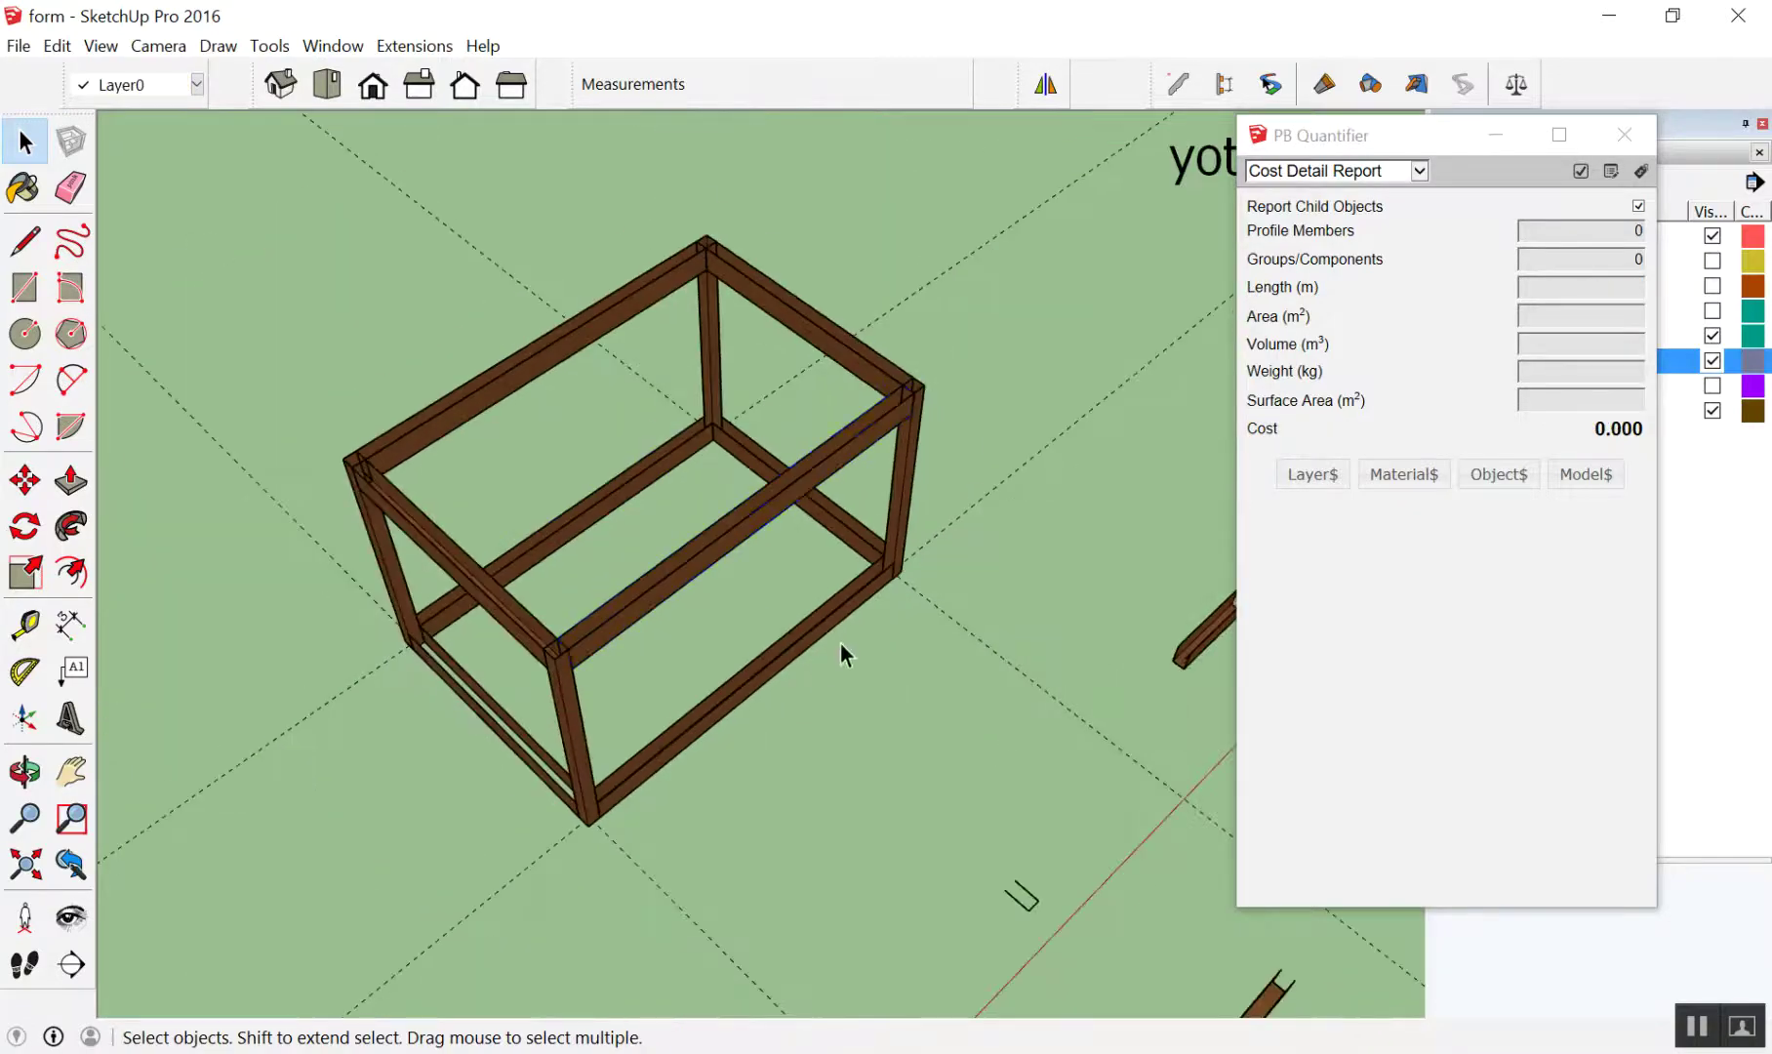
scroll(725, 633, up, 3)
scroll(705, 630, up, 1)
click(697, 508)
click(688, 608)
click(687, 506)
click(1171, 458)
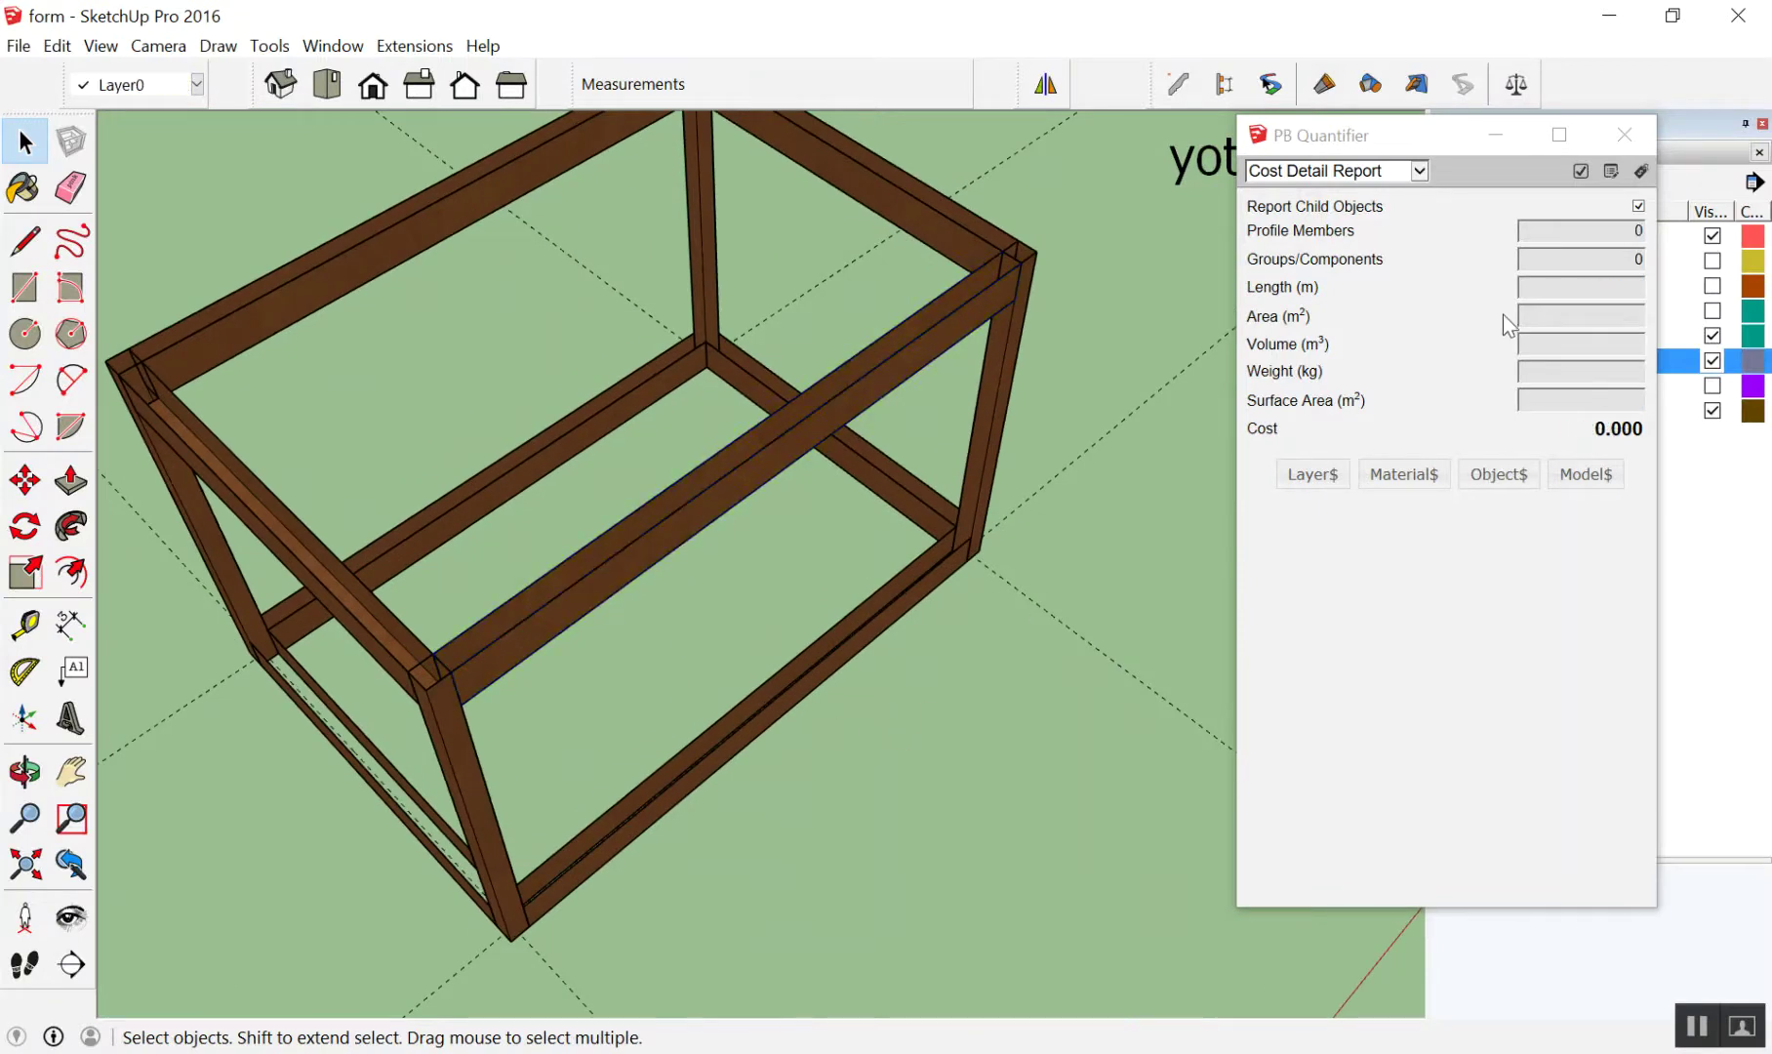
click(795, 454)
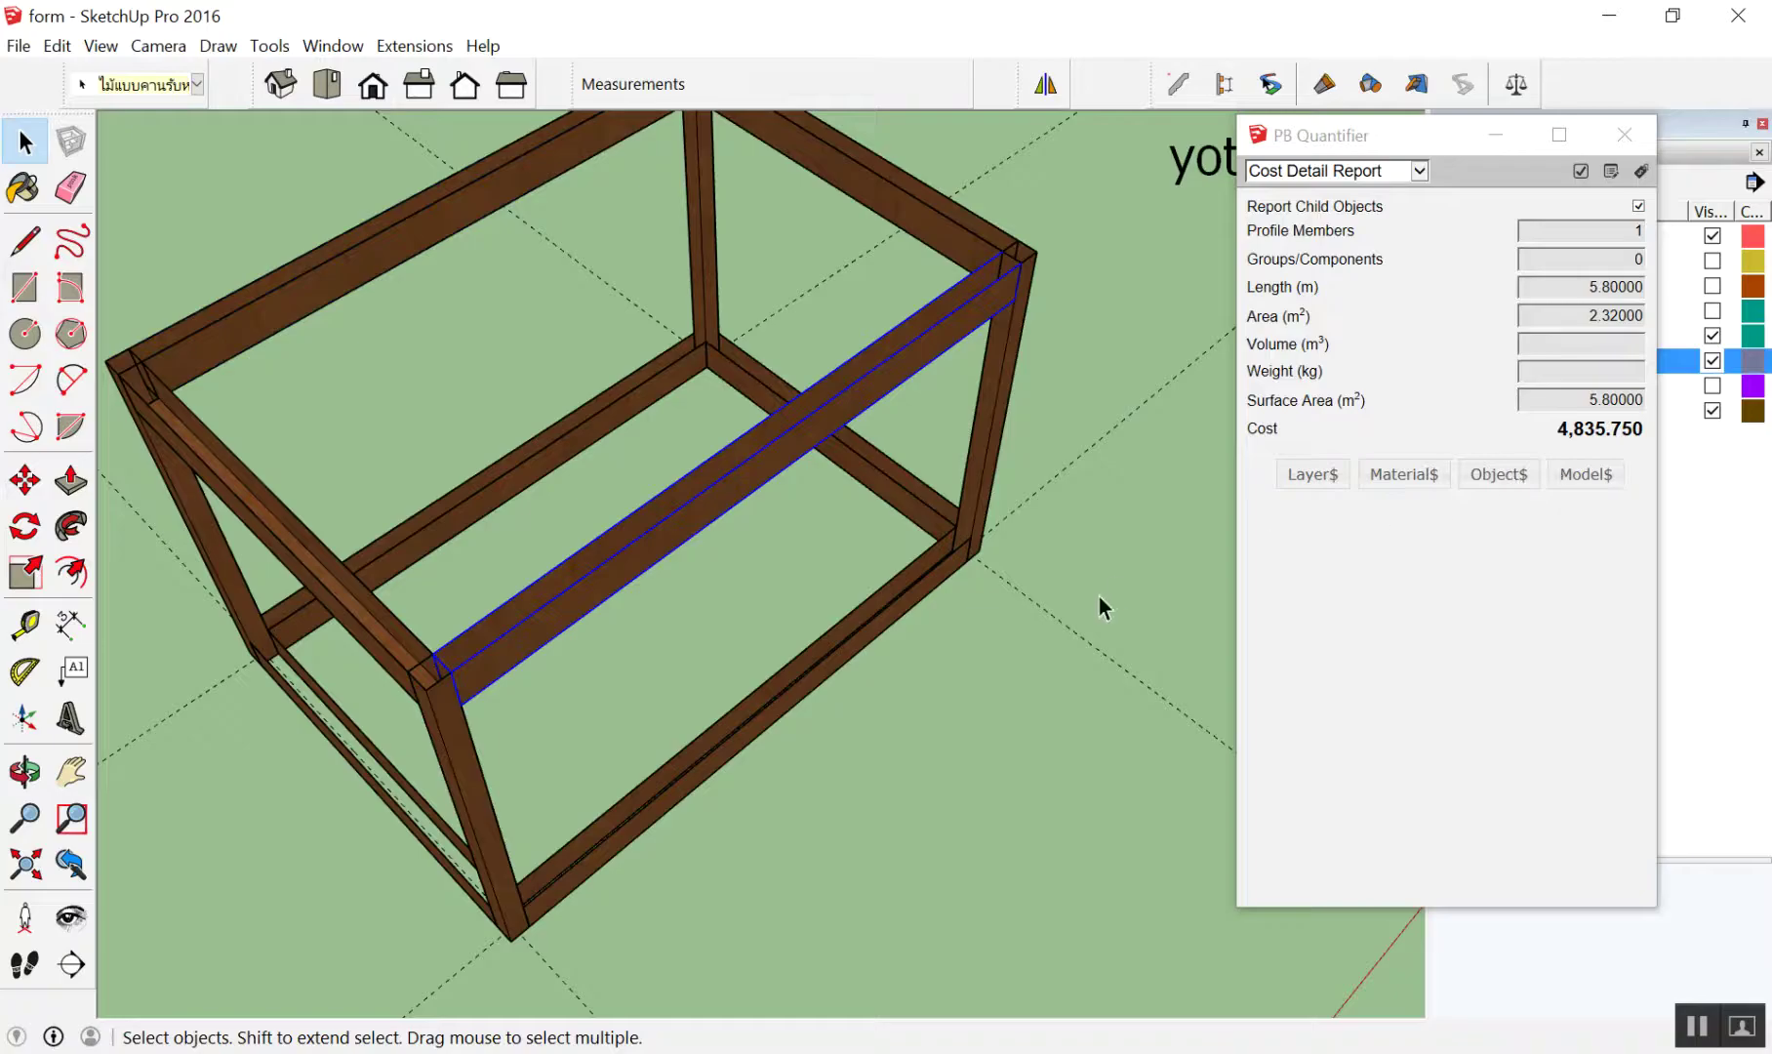
click(1123, 600)
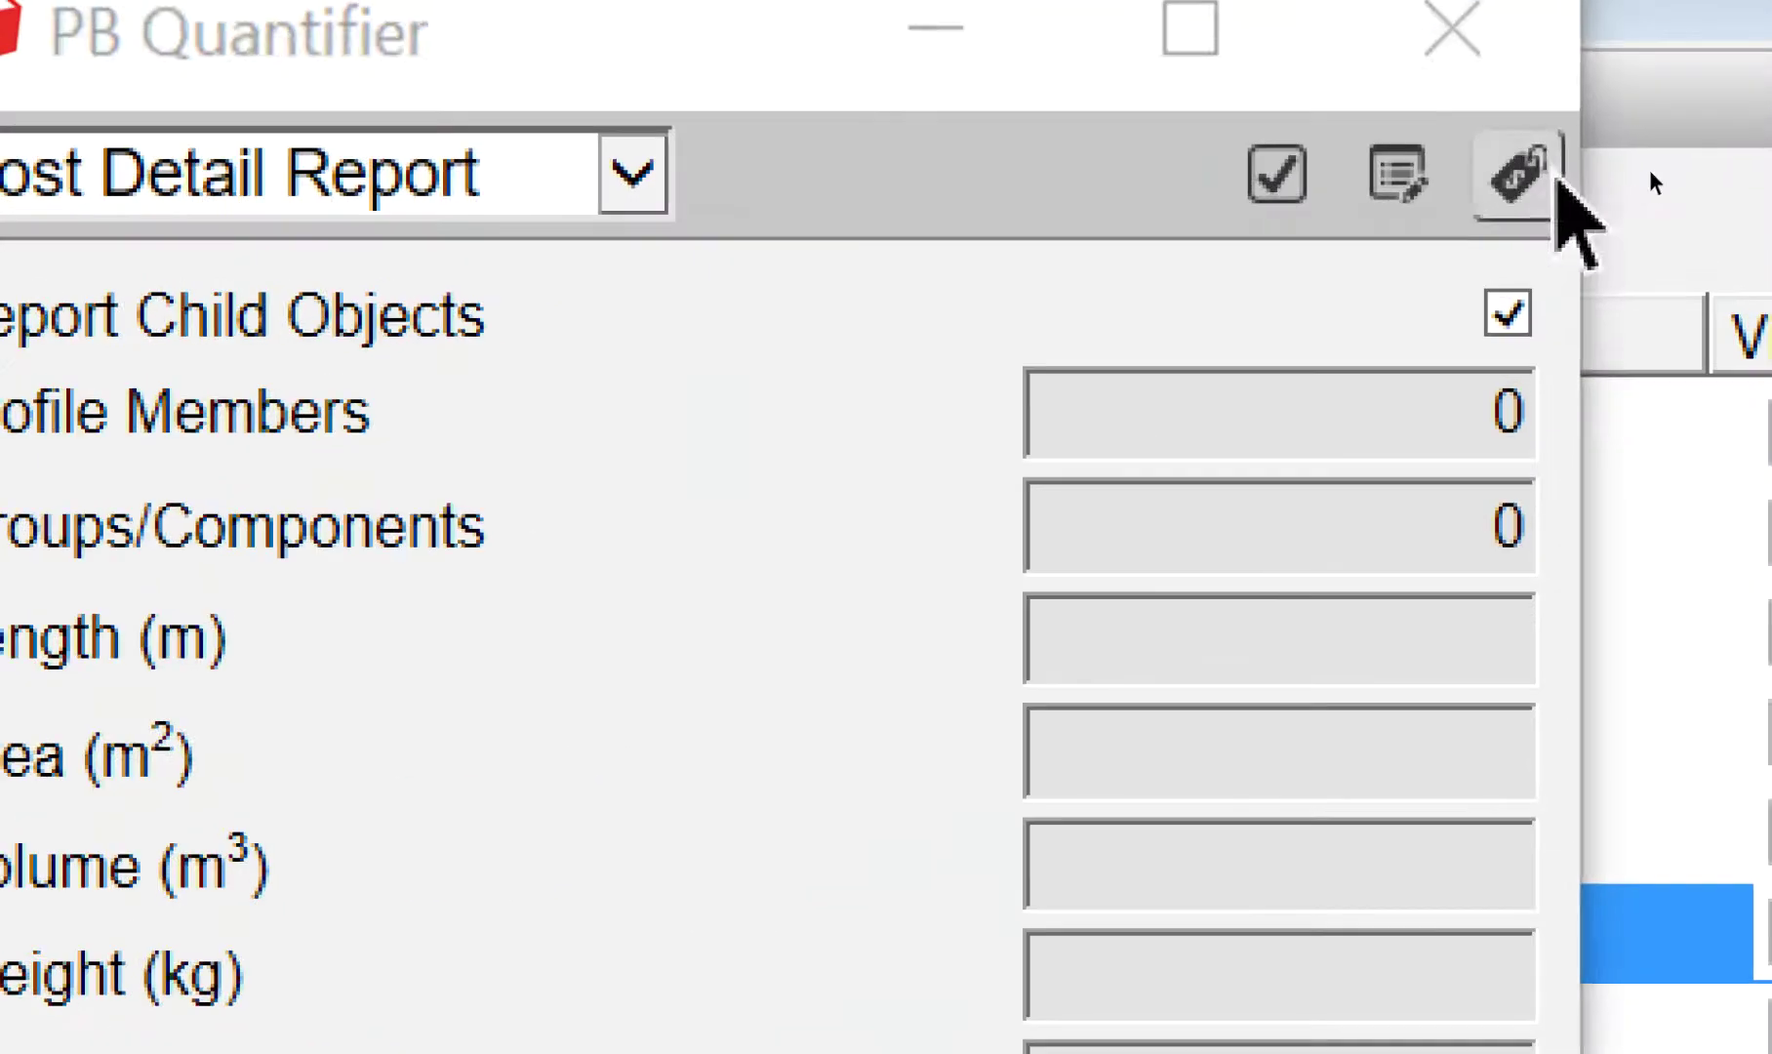
Inspect the middle roof beam's breakdown: 4,835.750 total including ไม้ค้ำยัน at 464.000, then close it
click(1547, 167)
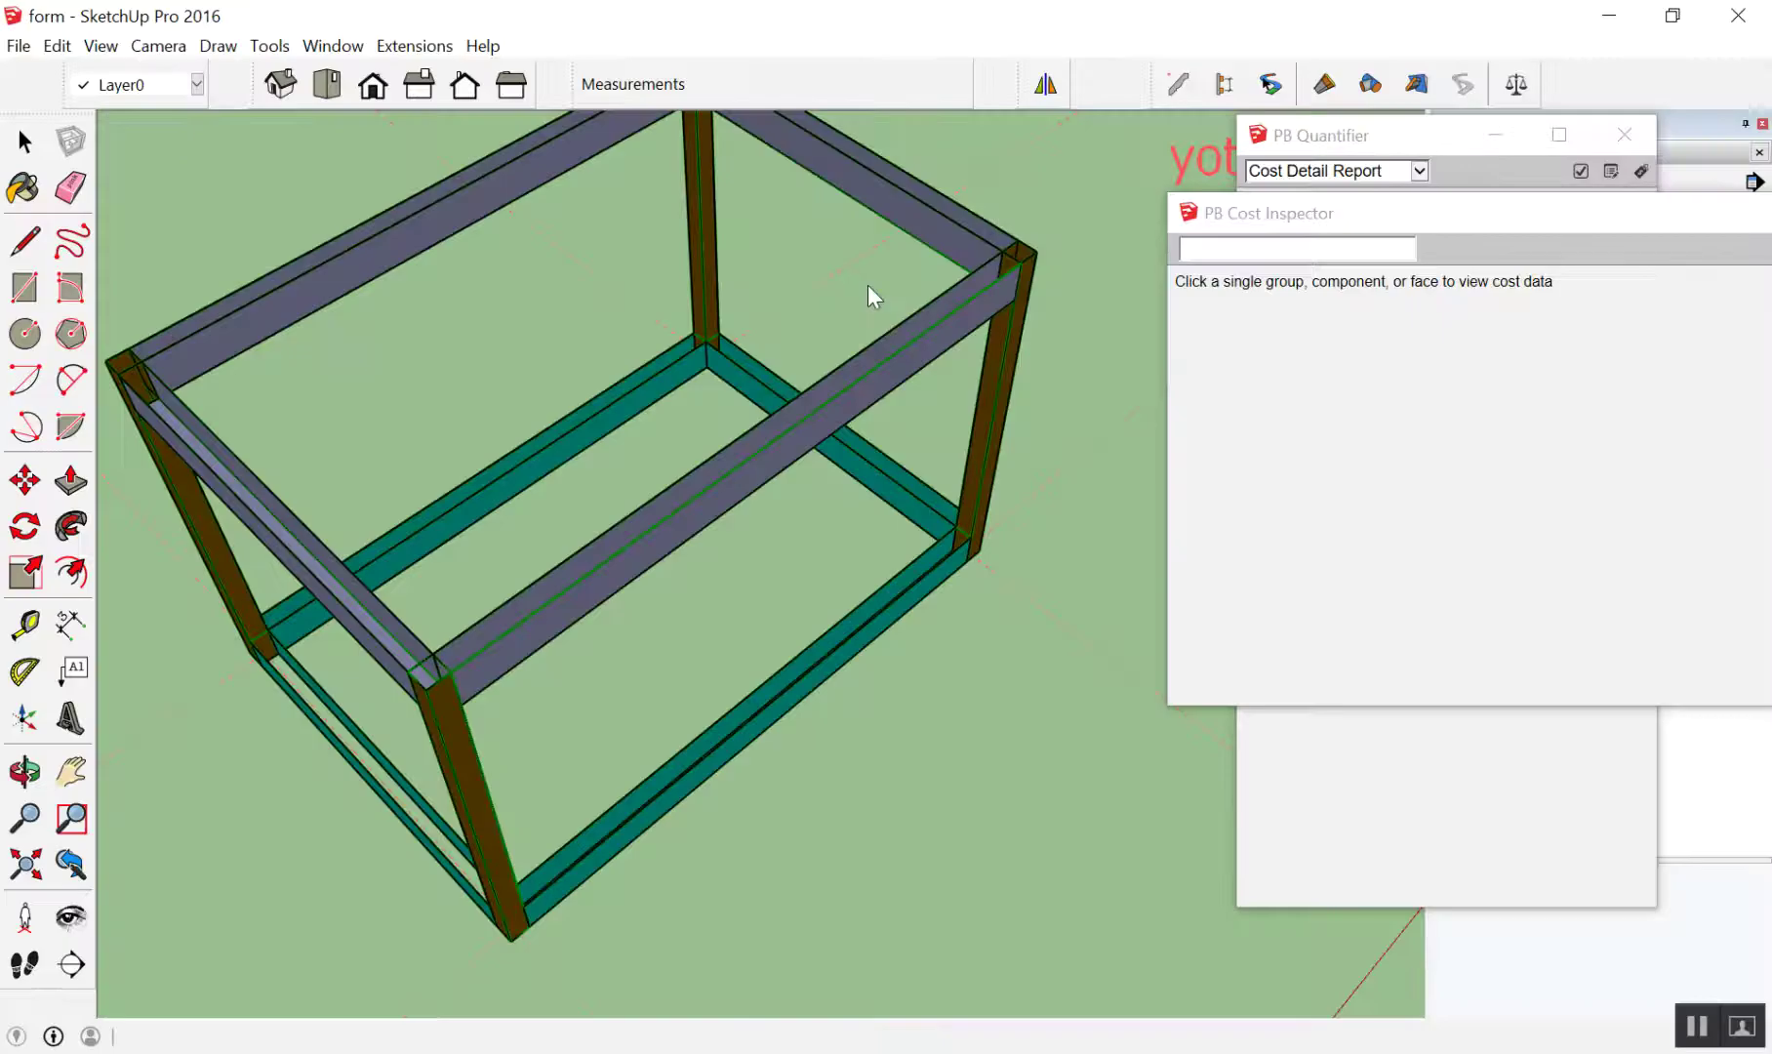
click(761, 459)
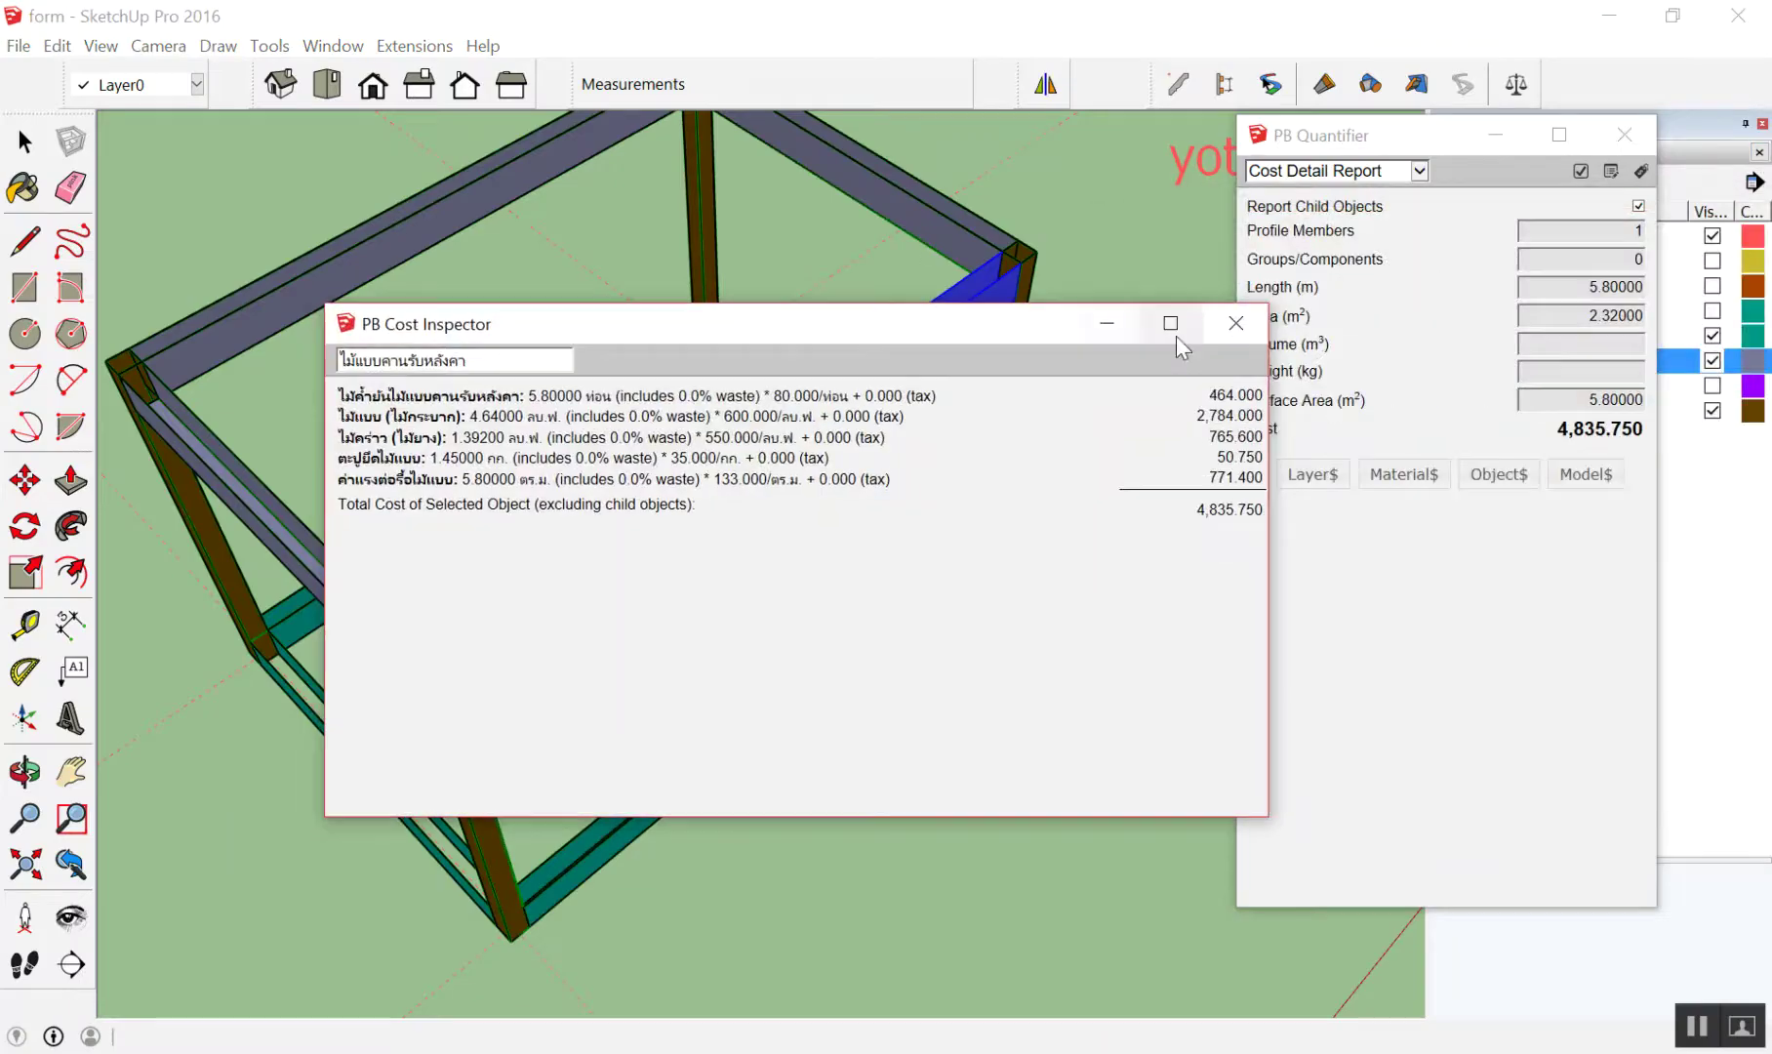
click(1233, 312)
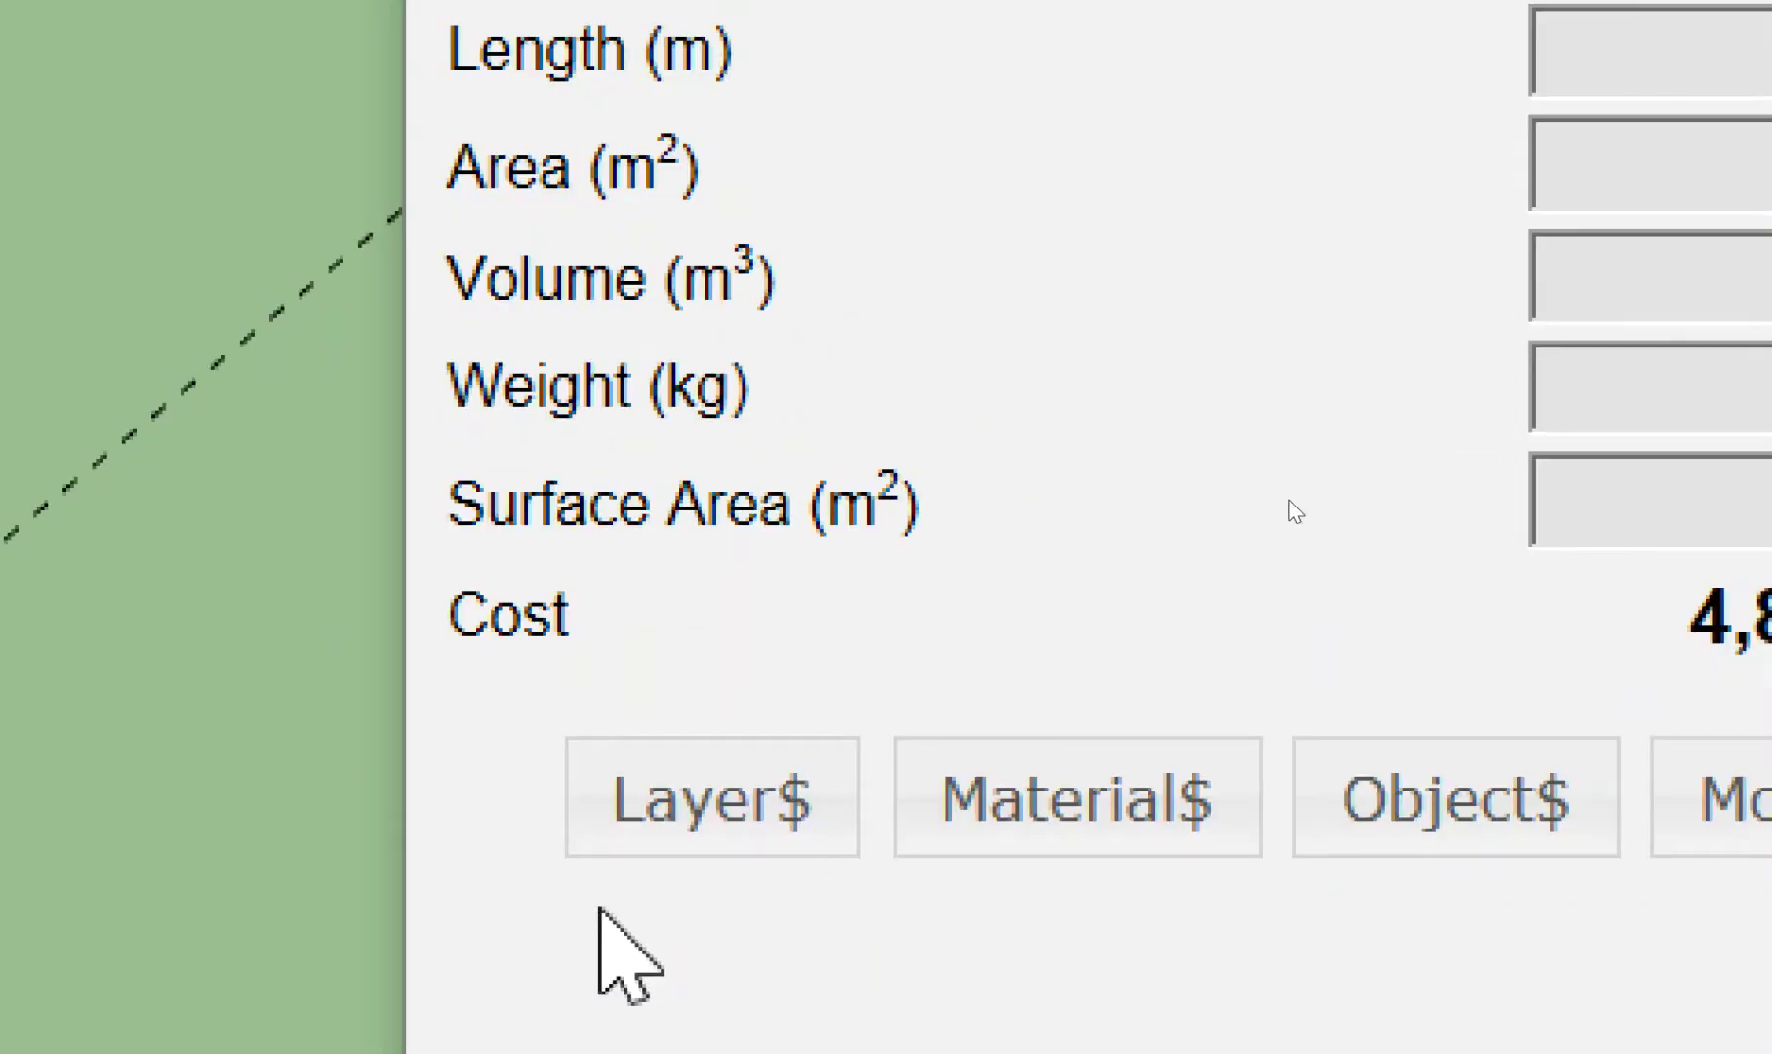
click(1054, 810)
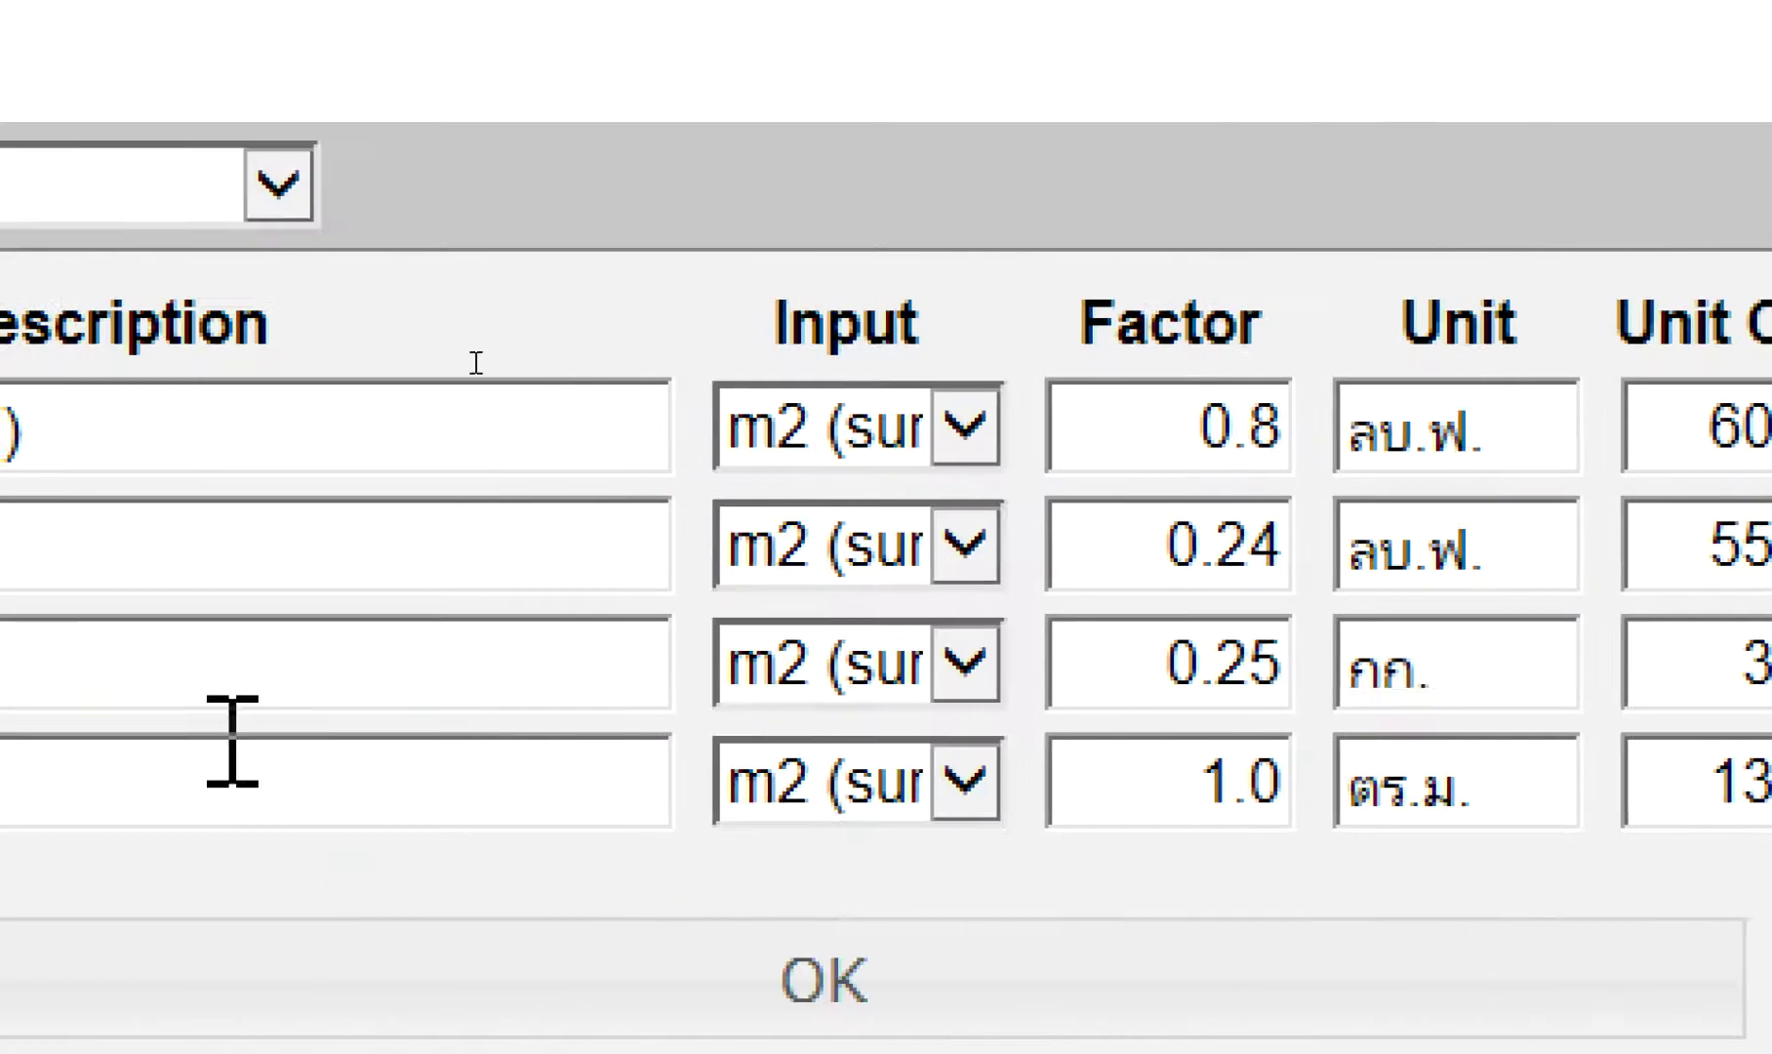
click(610, 180)
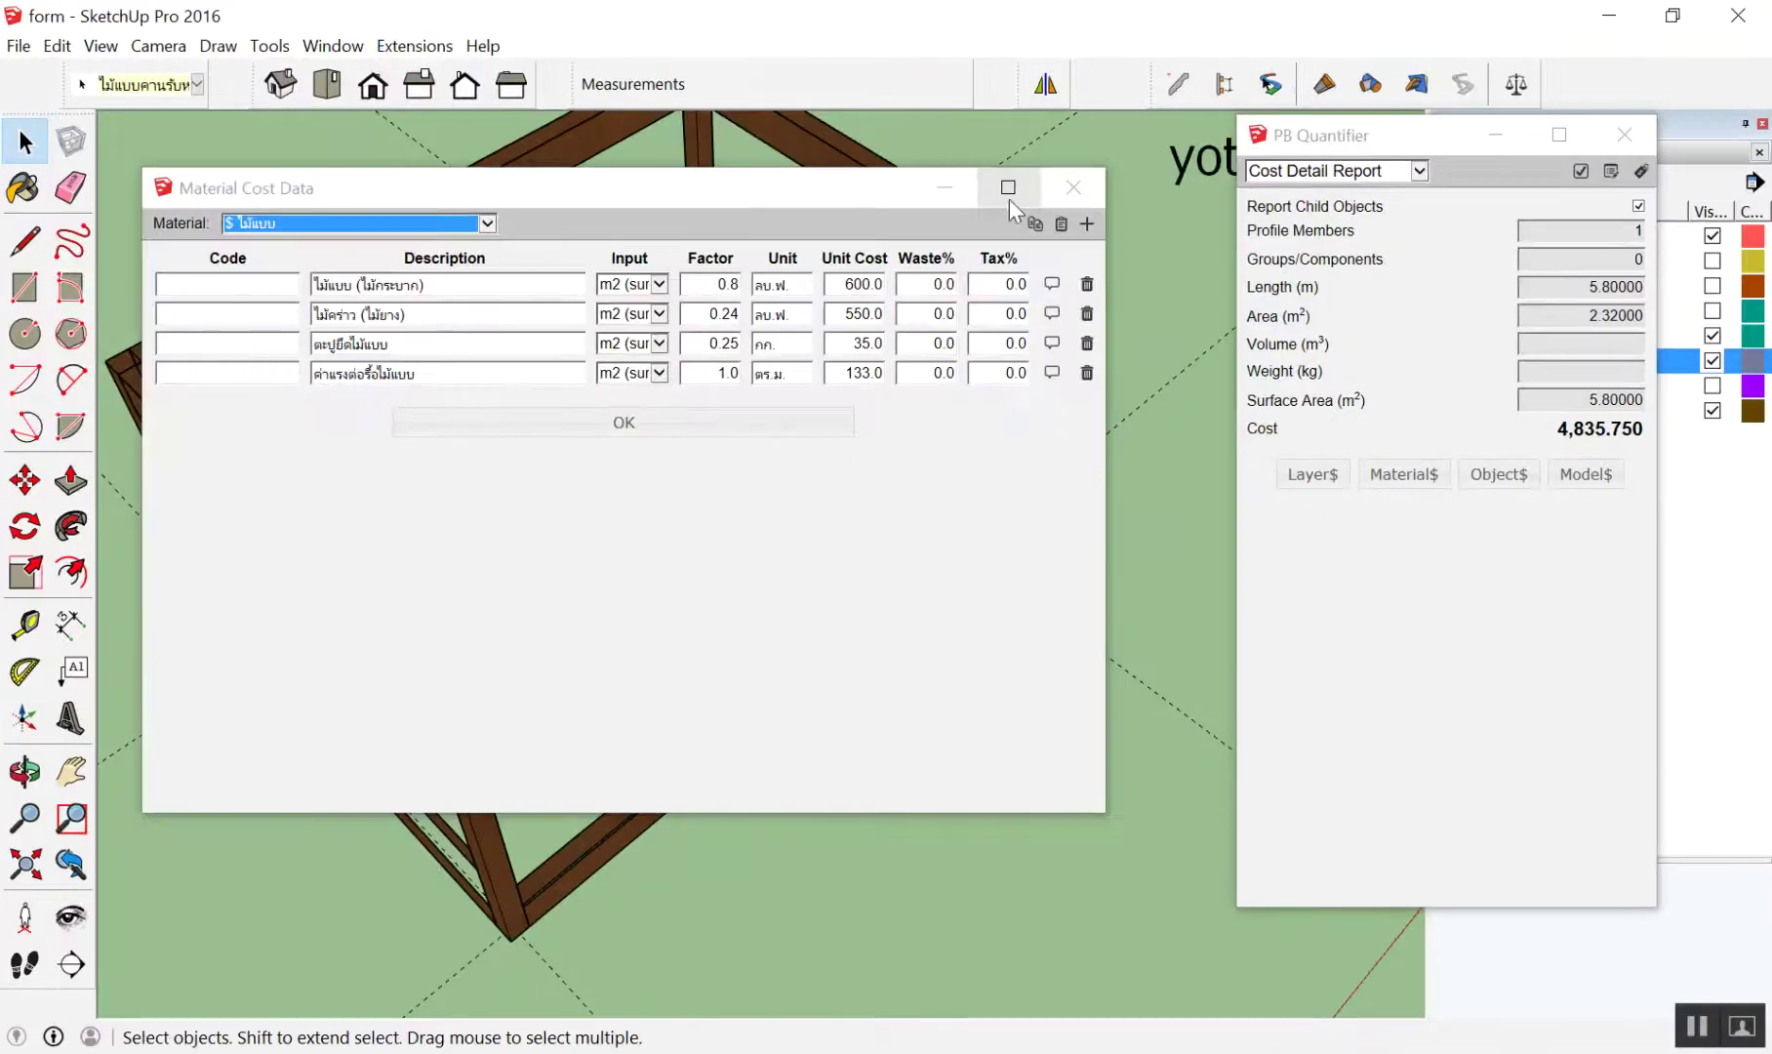
click(1041, 190)
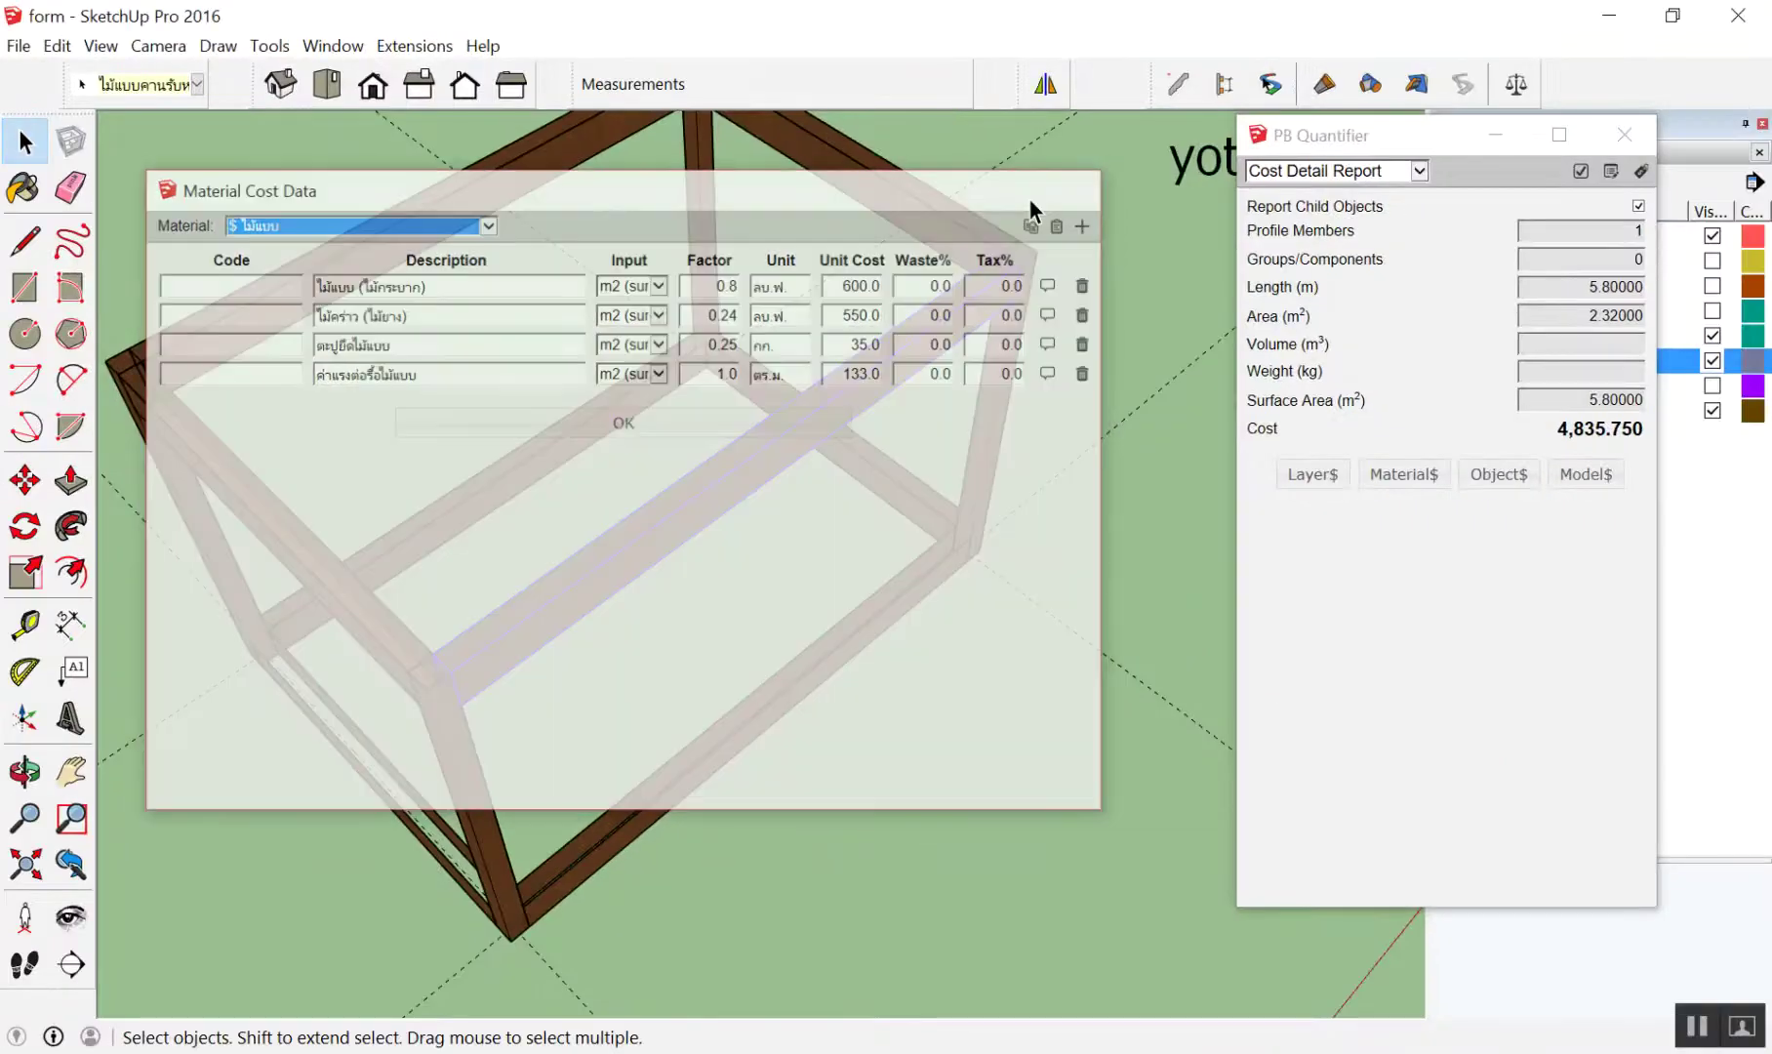
click(733, 557)
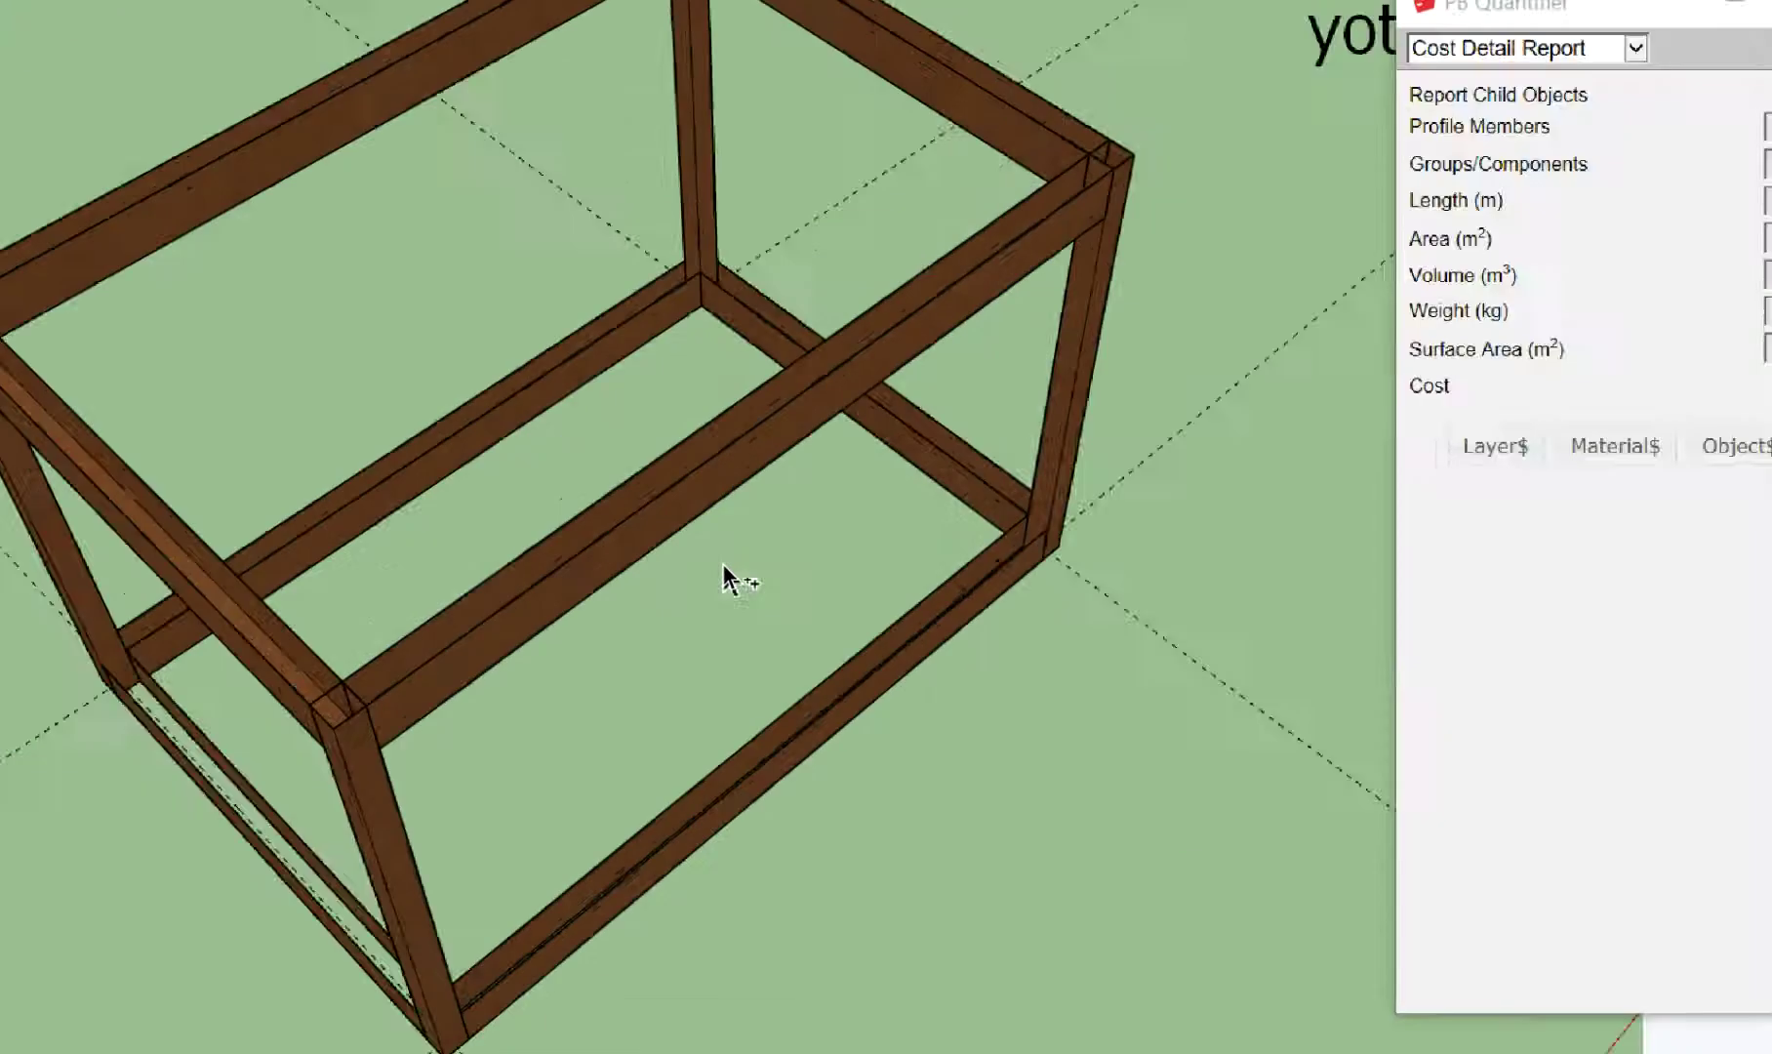
Mark the beam with an on-screen sketch beside the zero-cost Cost Detail Report, then clear it
scroll(513, 654, up, 3)
scroll(488, 742, down, 3)
scroll(458, 781, up, 3)
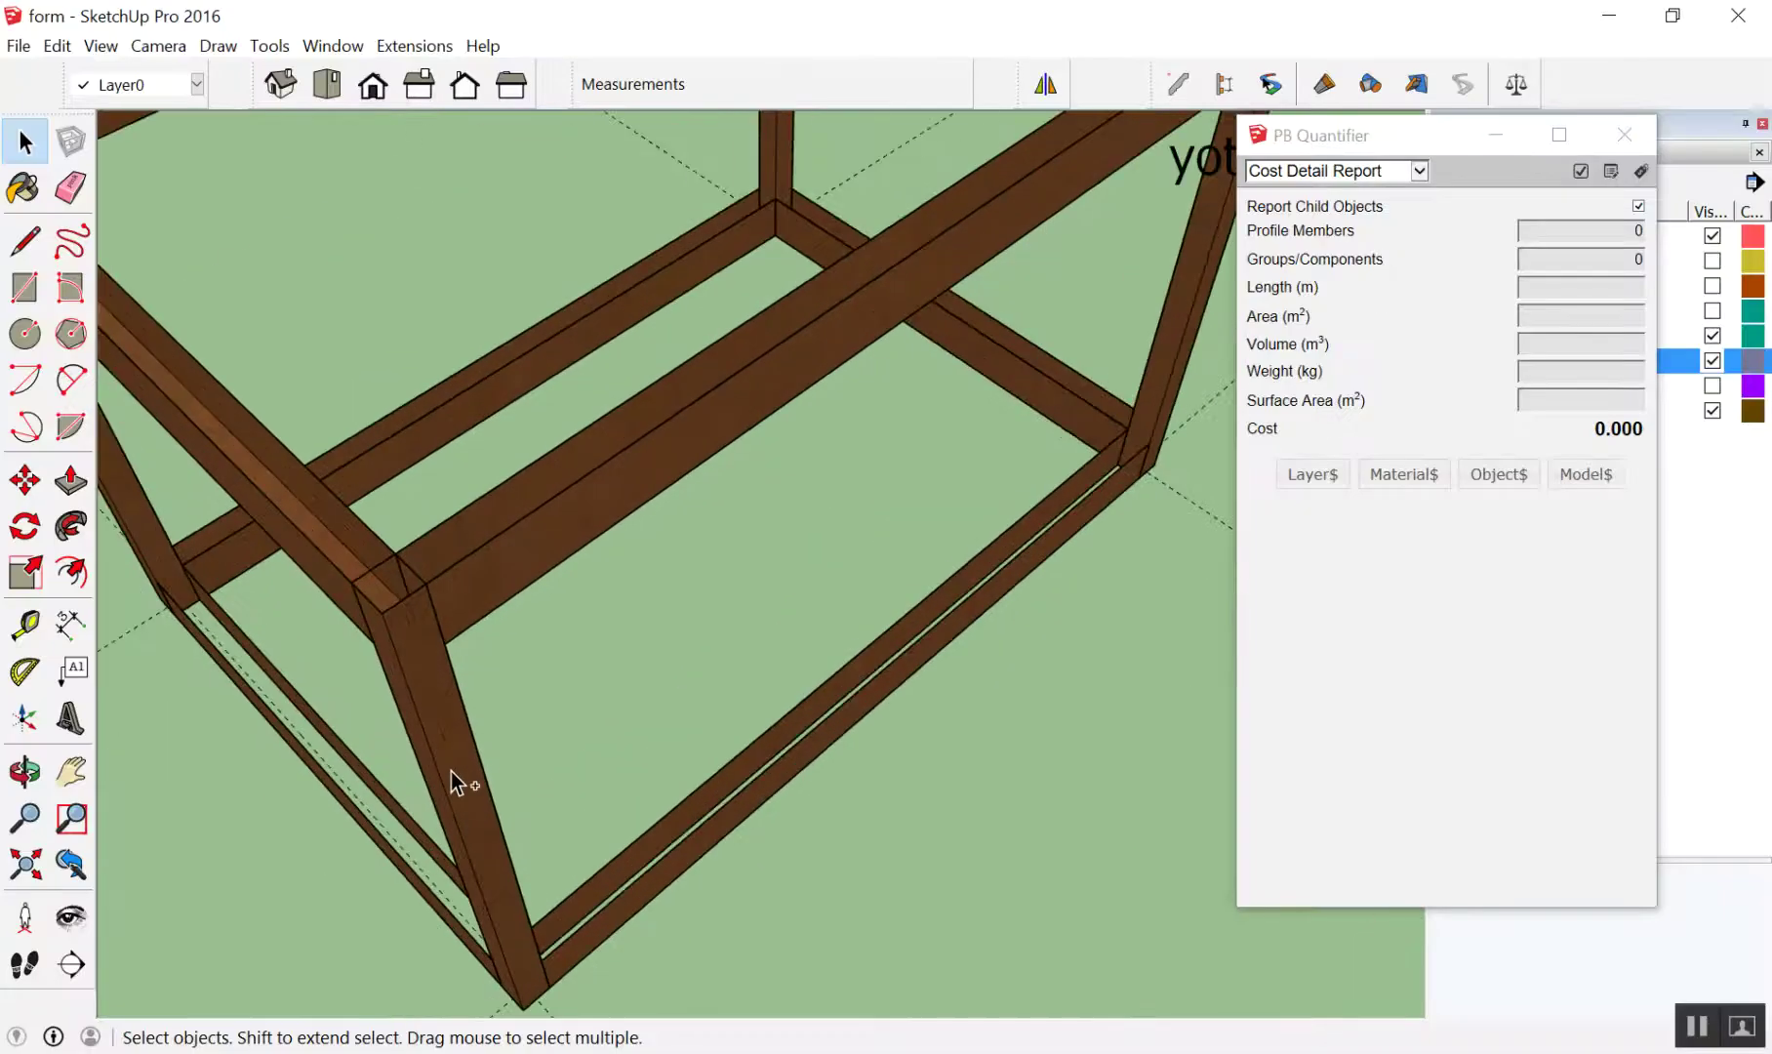
mouse_move(515, 558)
mouse_down()
mouse_move(597, 576)
mouse_move(543, 528)
mouse_move(646, 830)
mouse_up()
drag(563, 566, 659, 849)
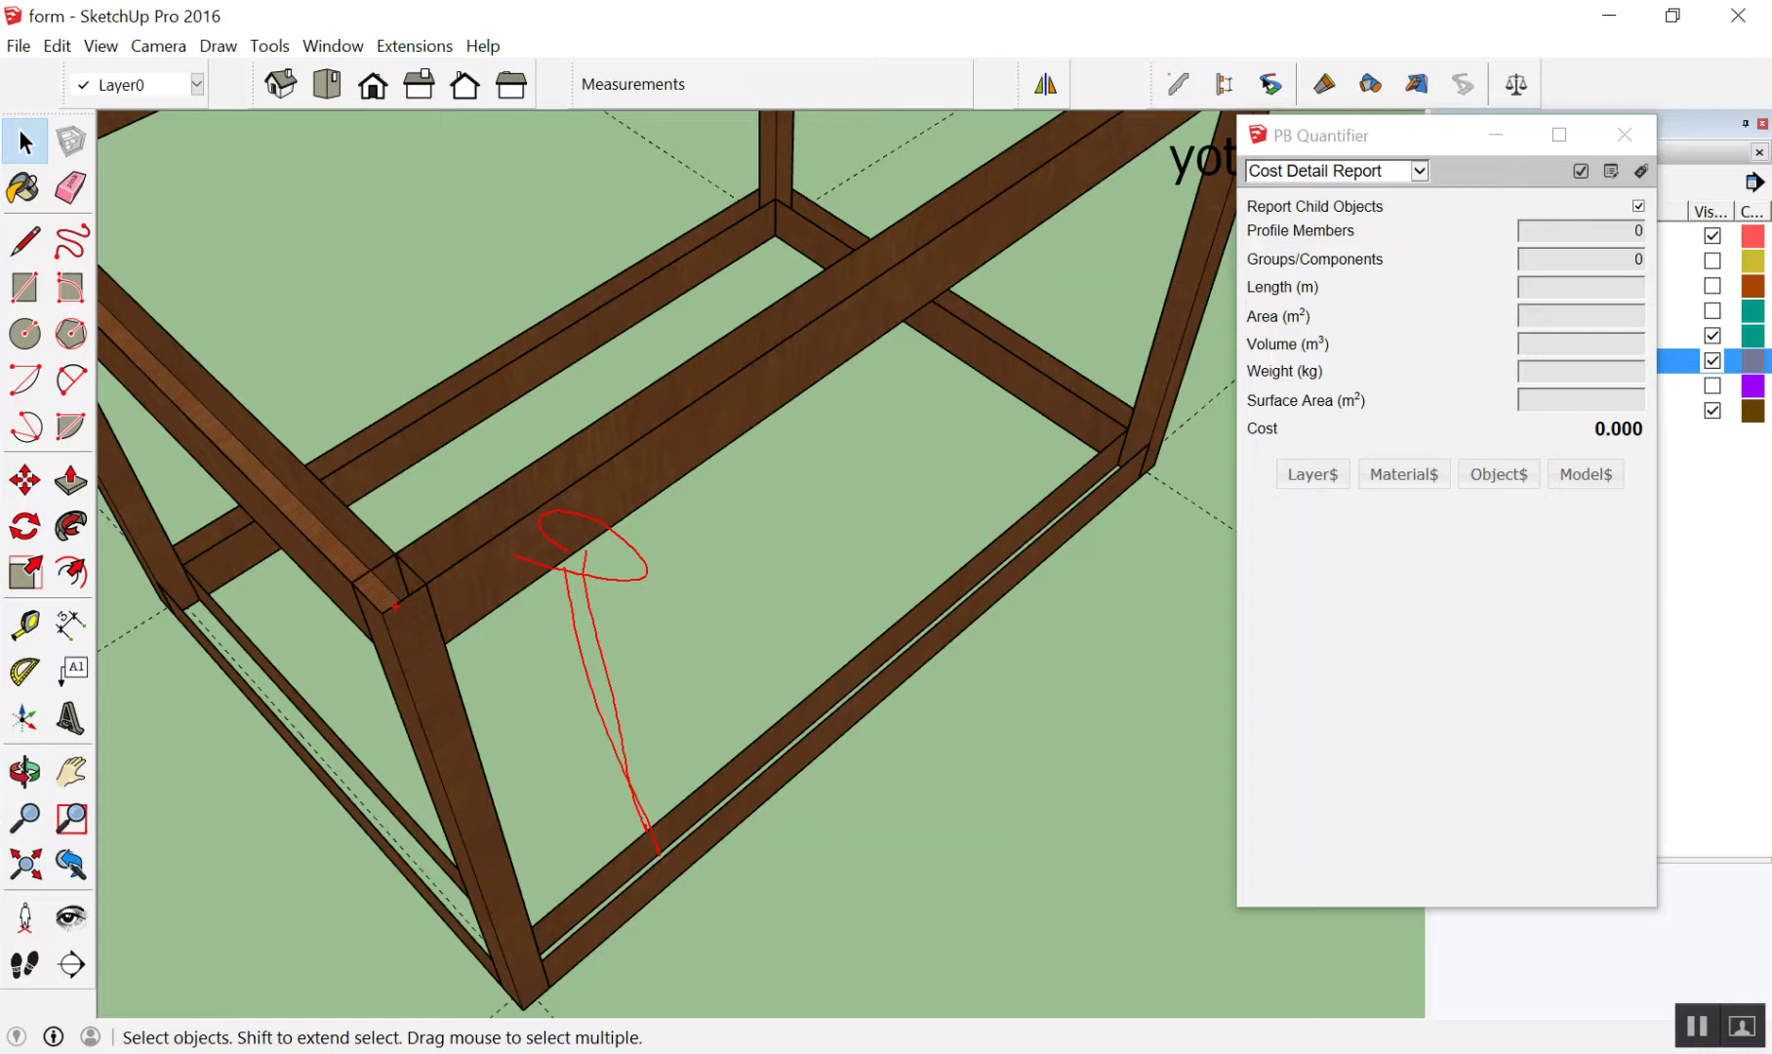
key(Escape)
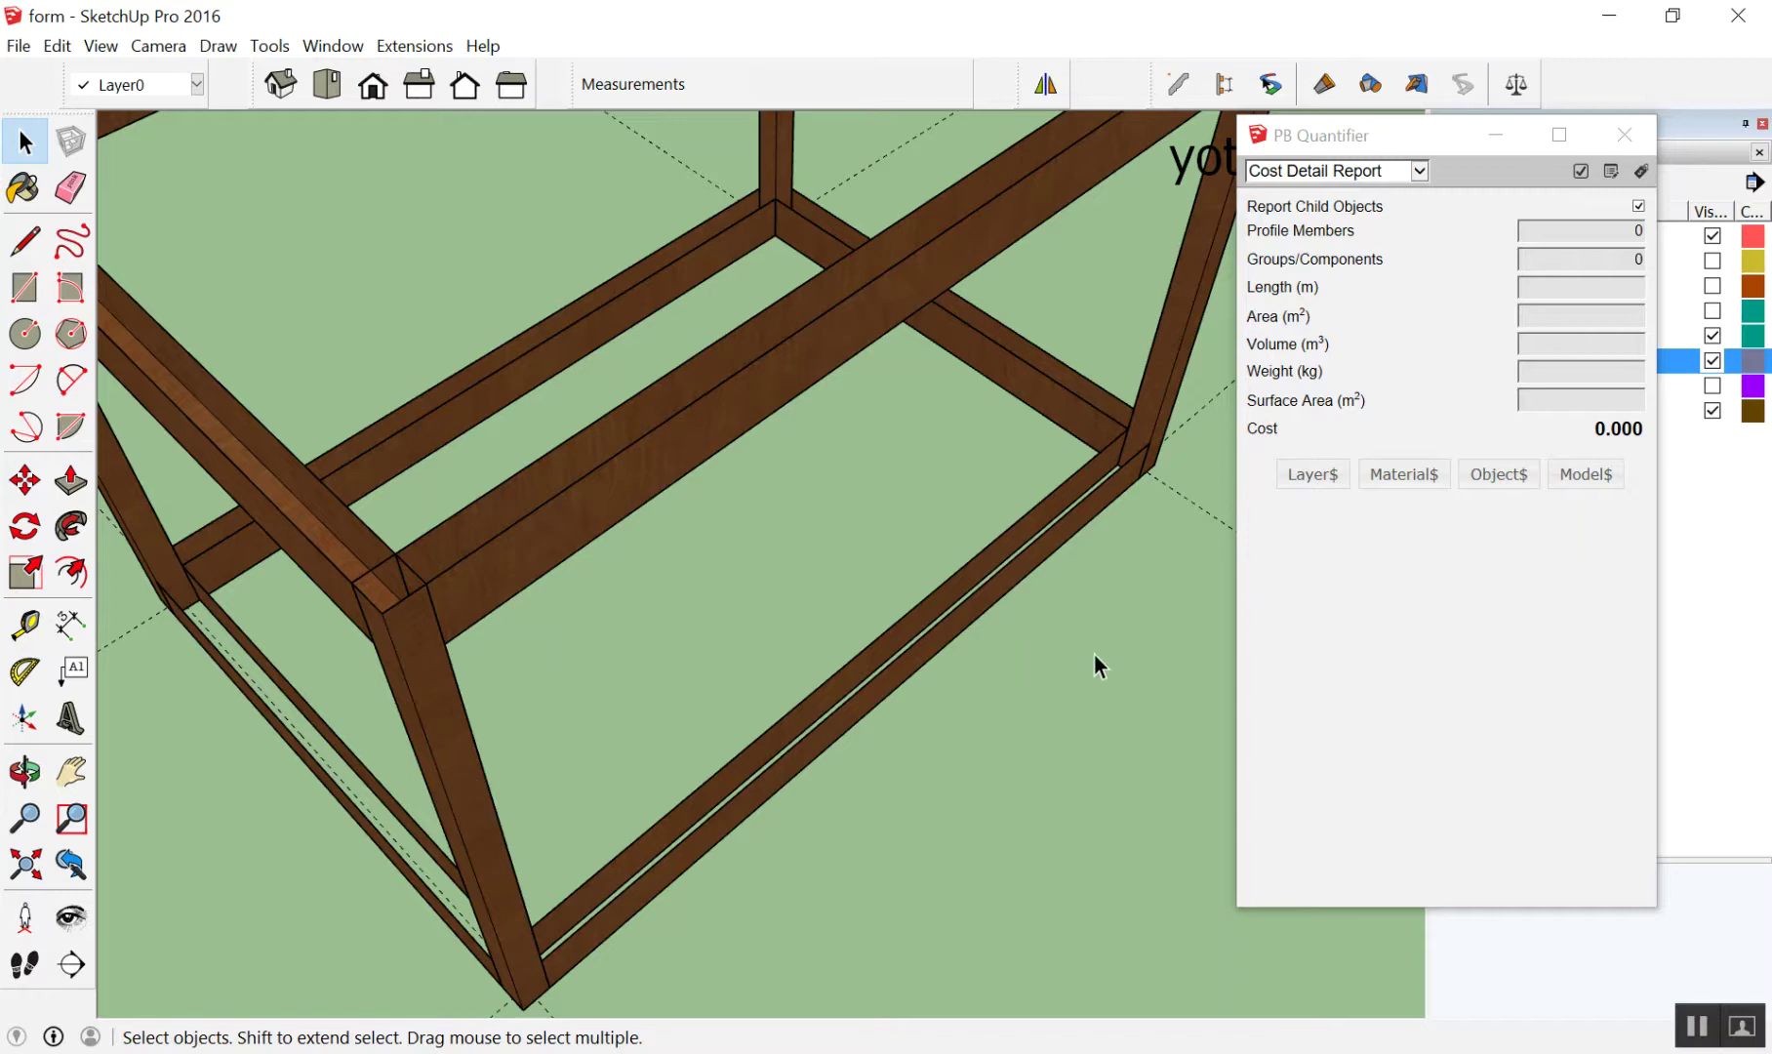
scroll(854, 689, down, 3)
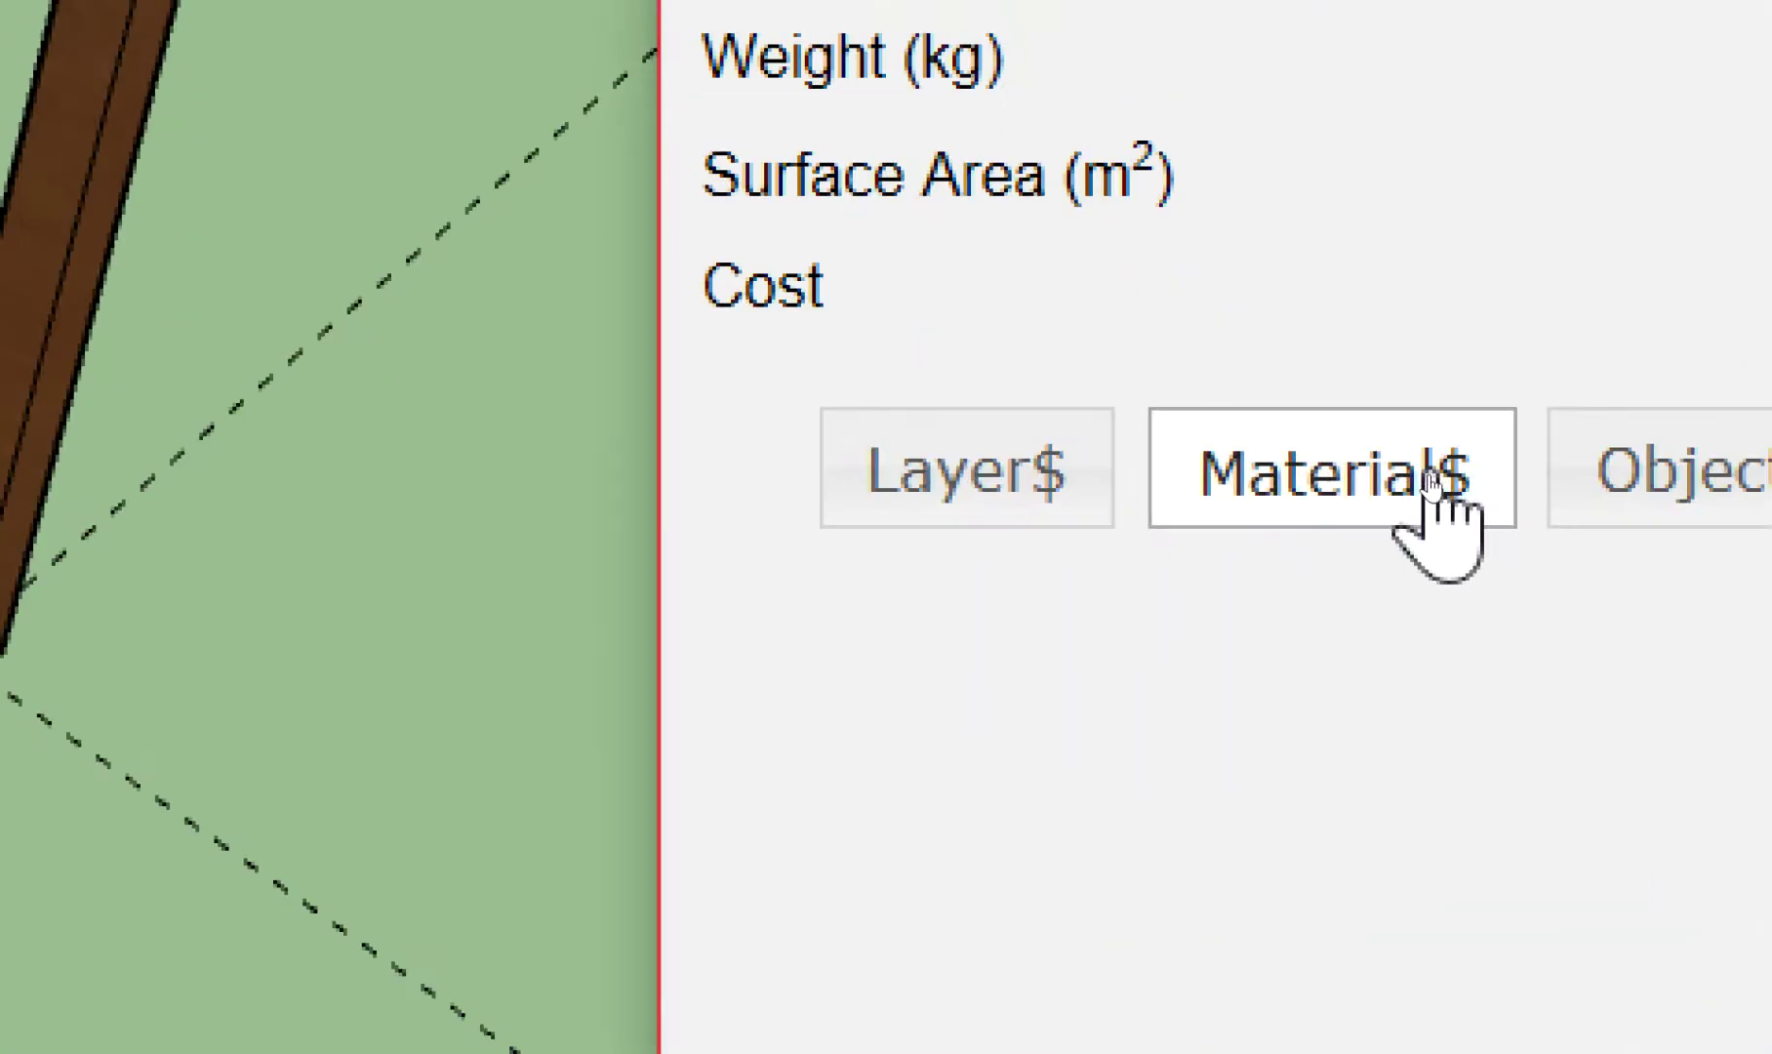
Copy the four cost rows of the ไม้แบบ material in Material Cost Data
click(1429, 480)
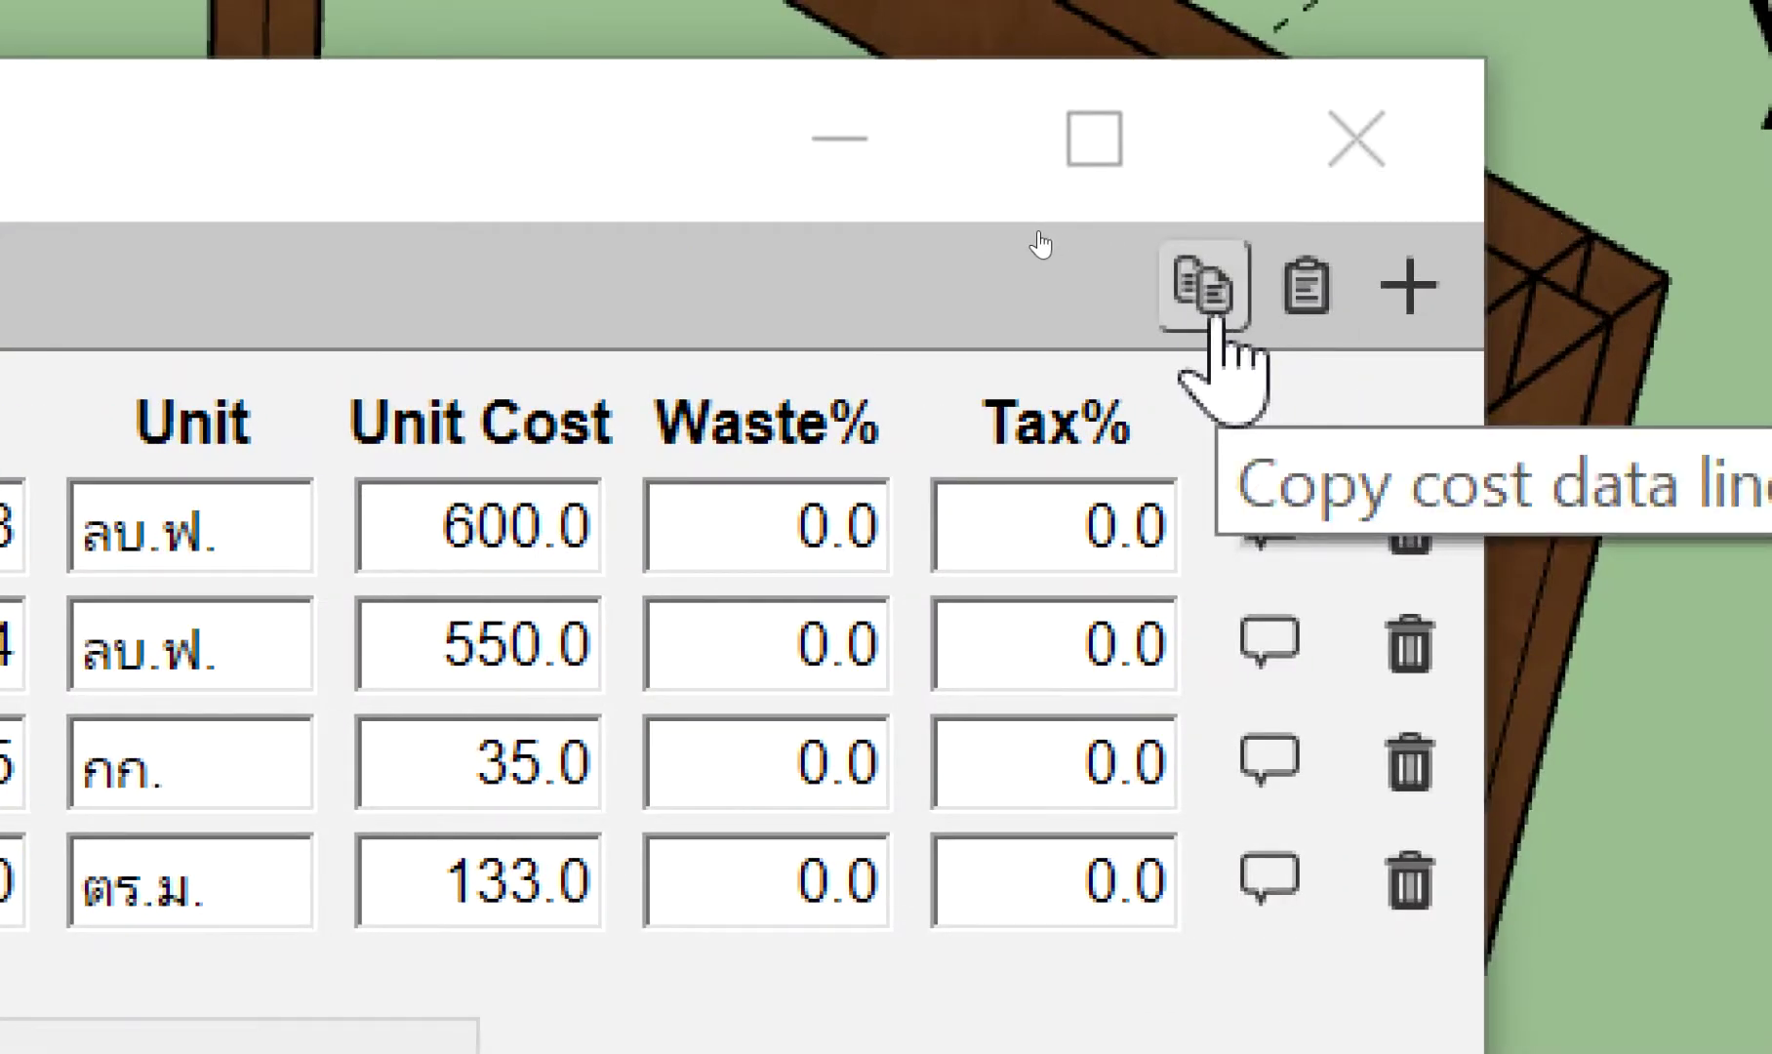
click(1213, 317)
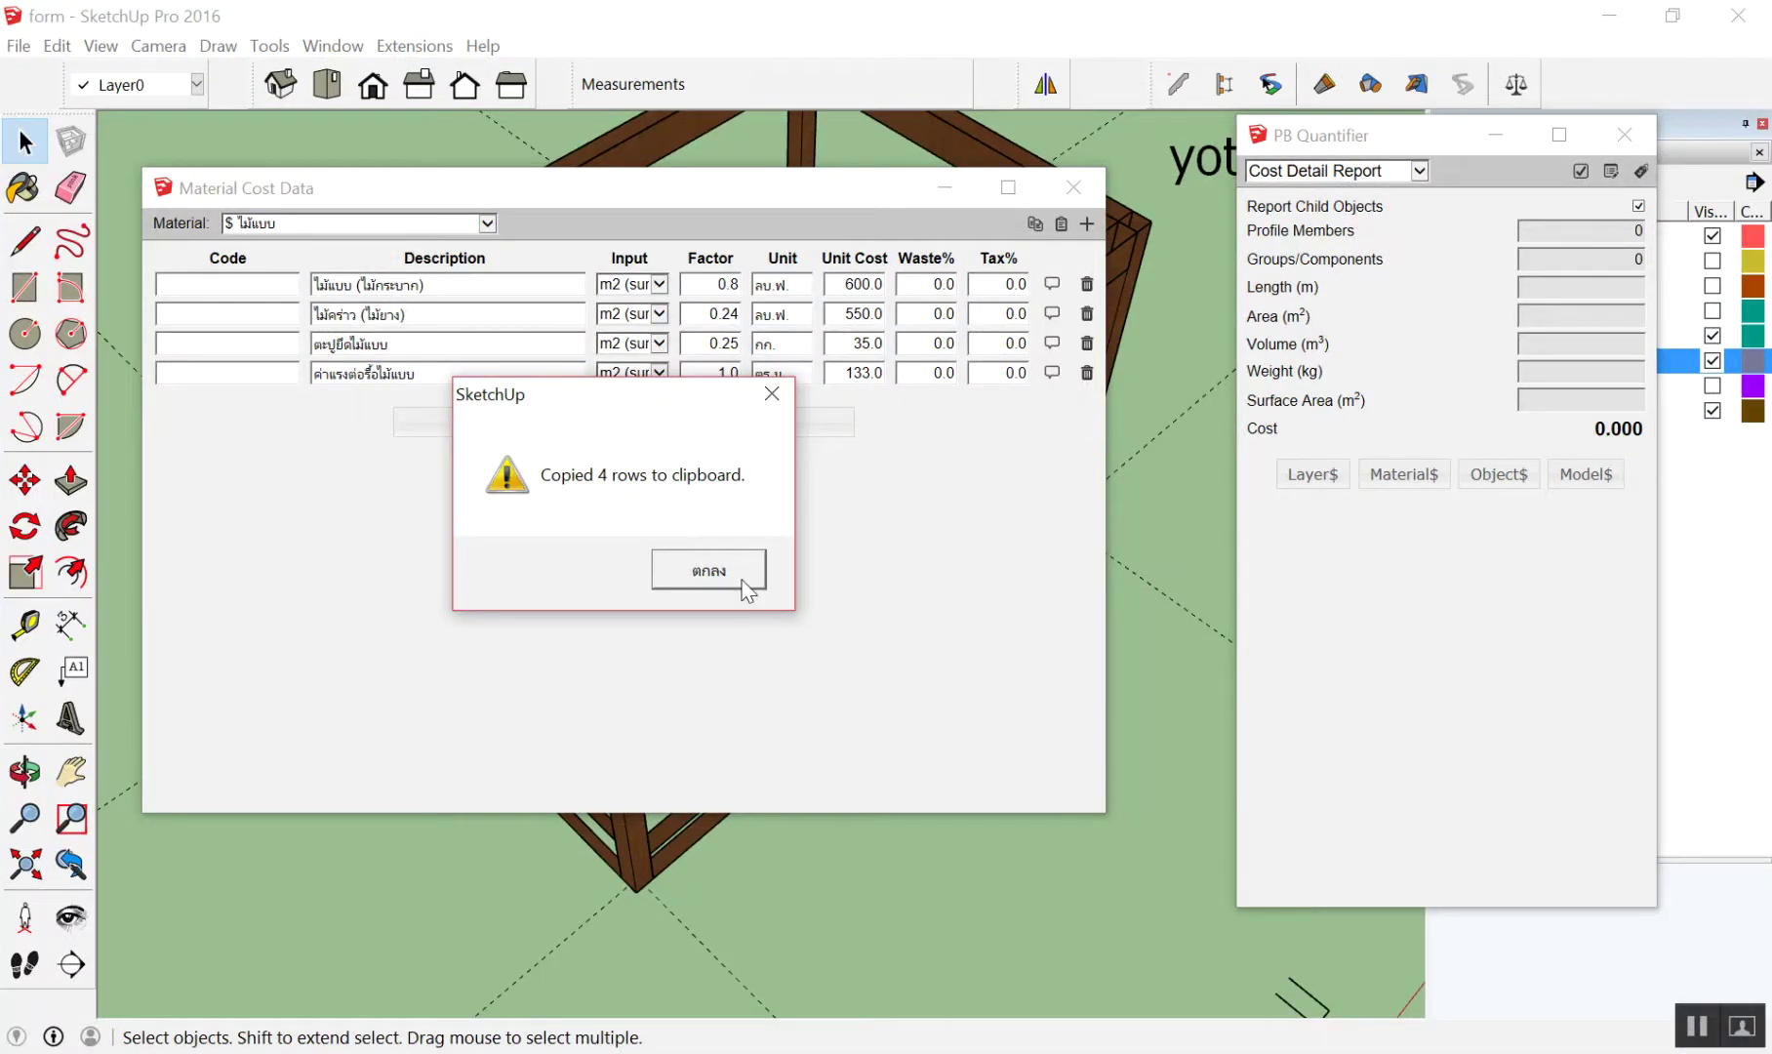
click(741, 584)
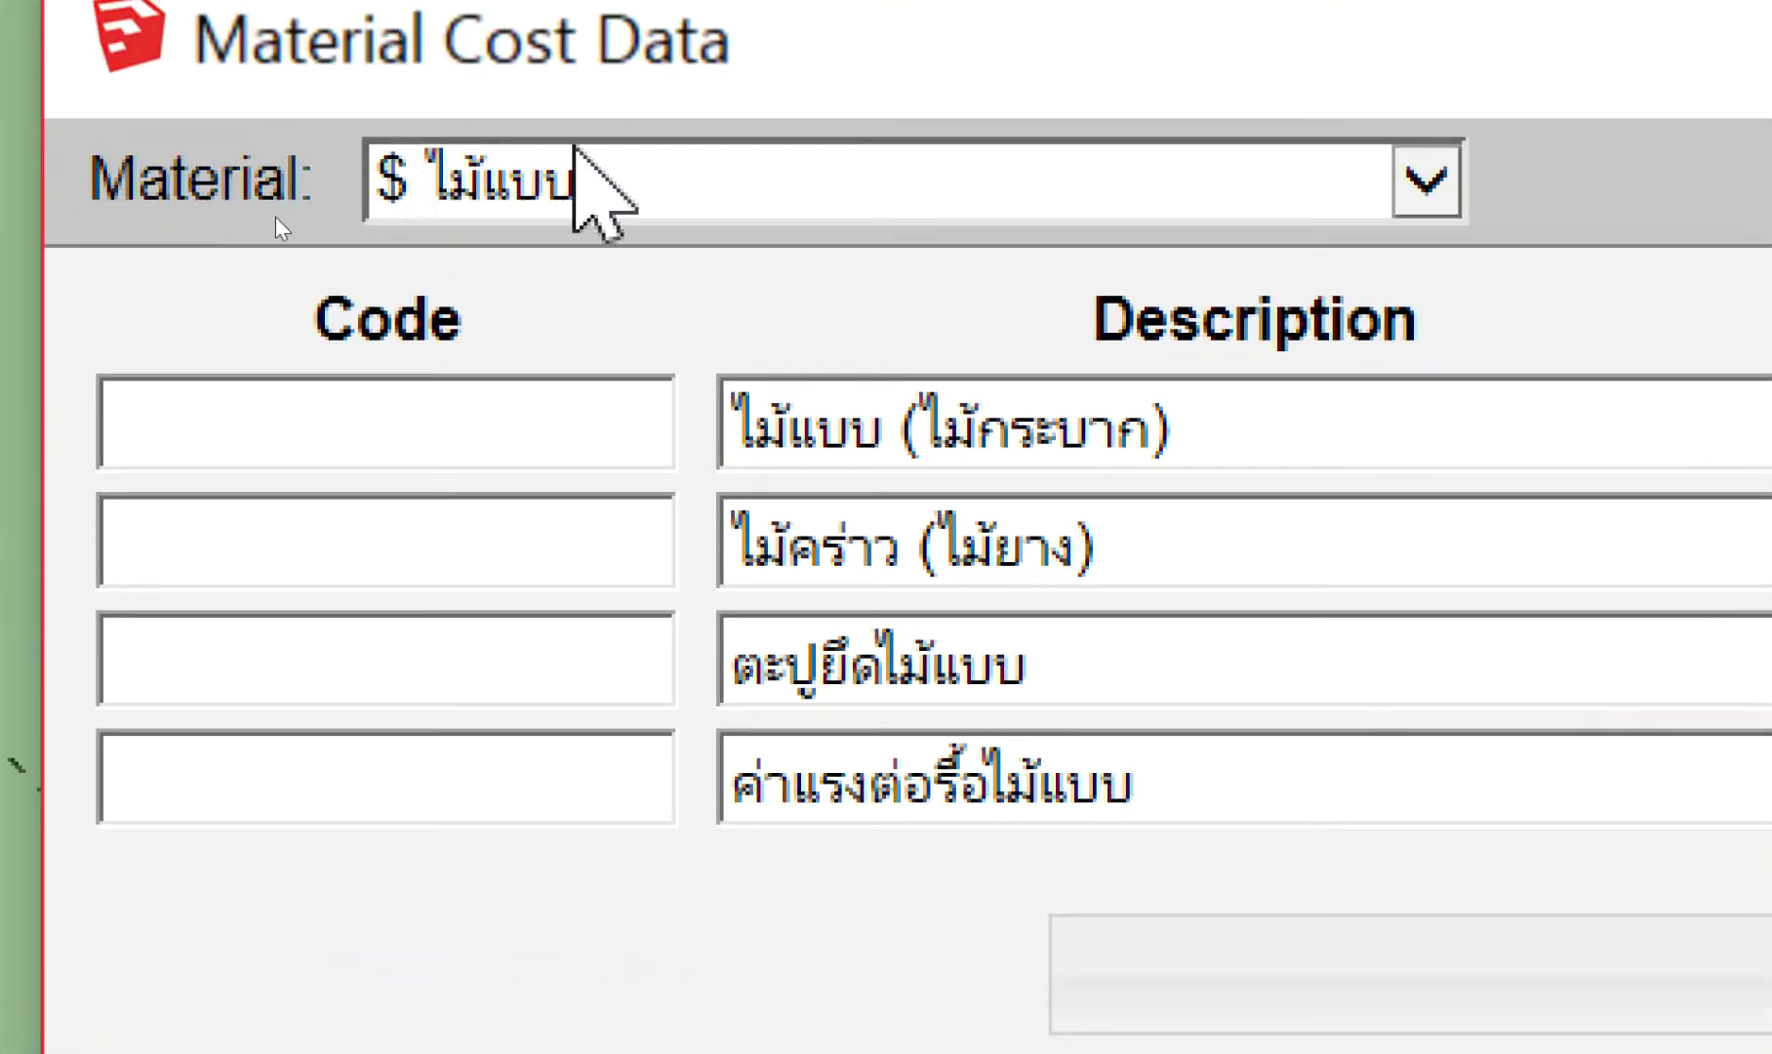
Paste the four rows into ไม้แบบห้องพื้น and add a fifth blank cost item
click(574, 203)
click(507, 389)
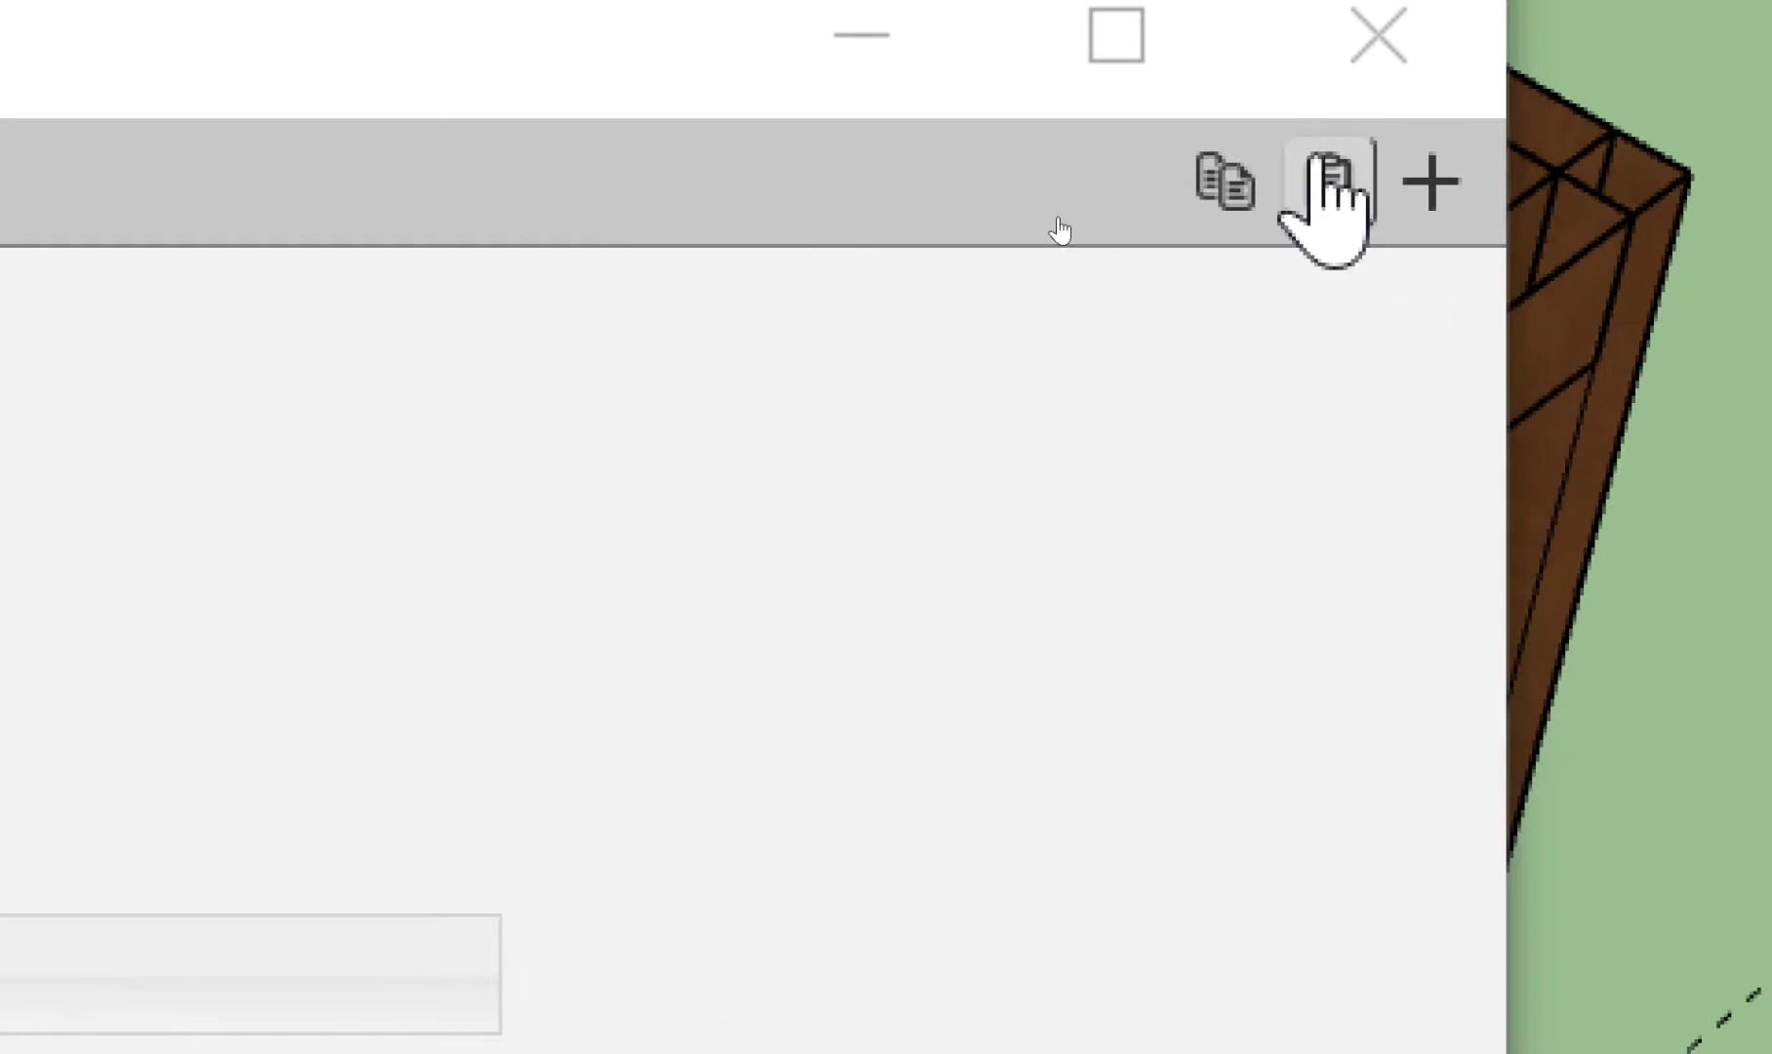
click(1361, 185)
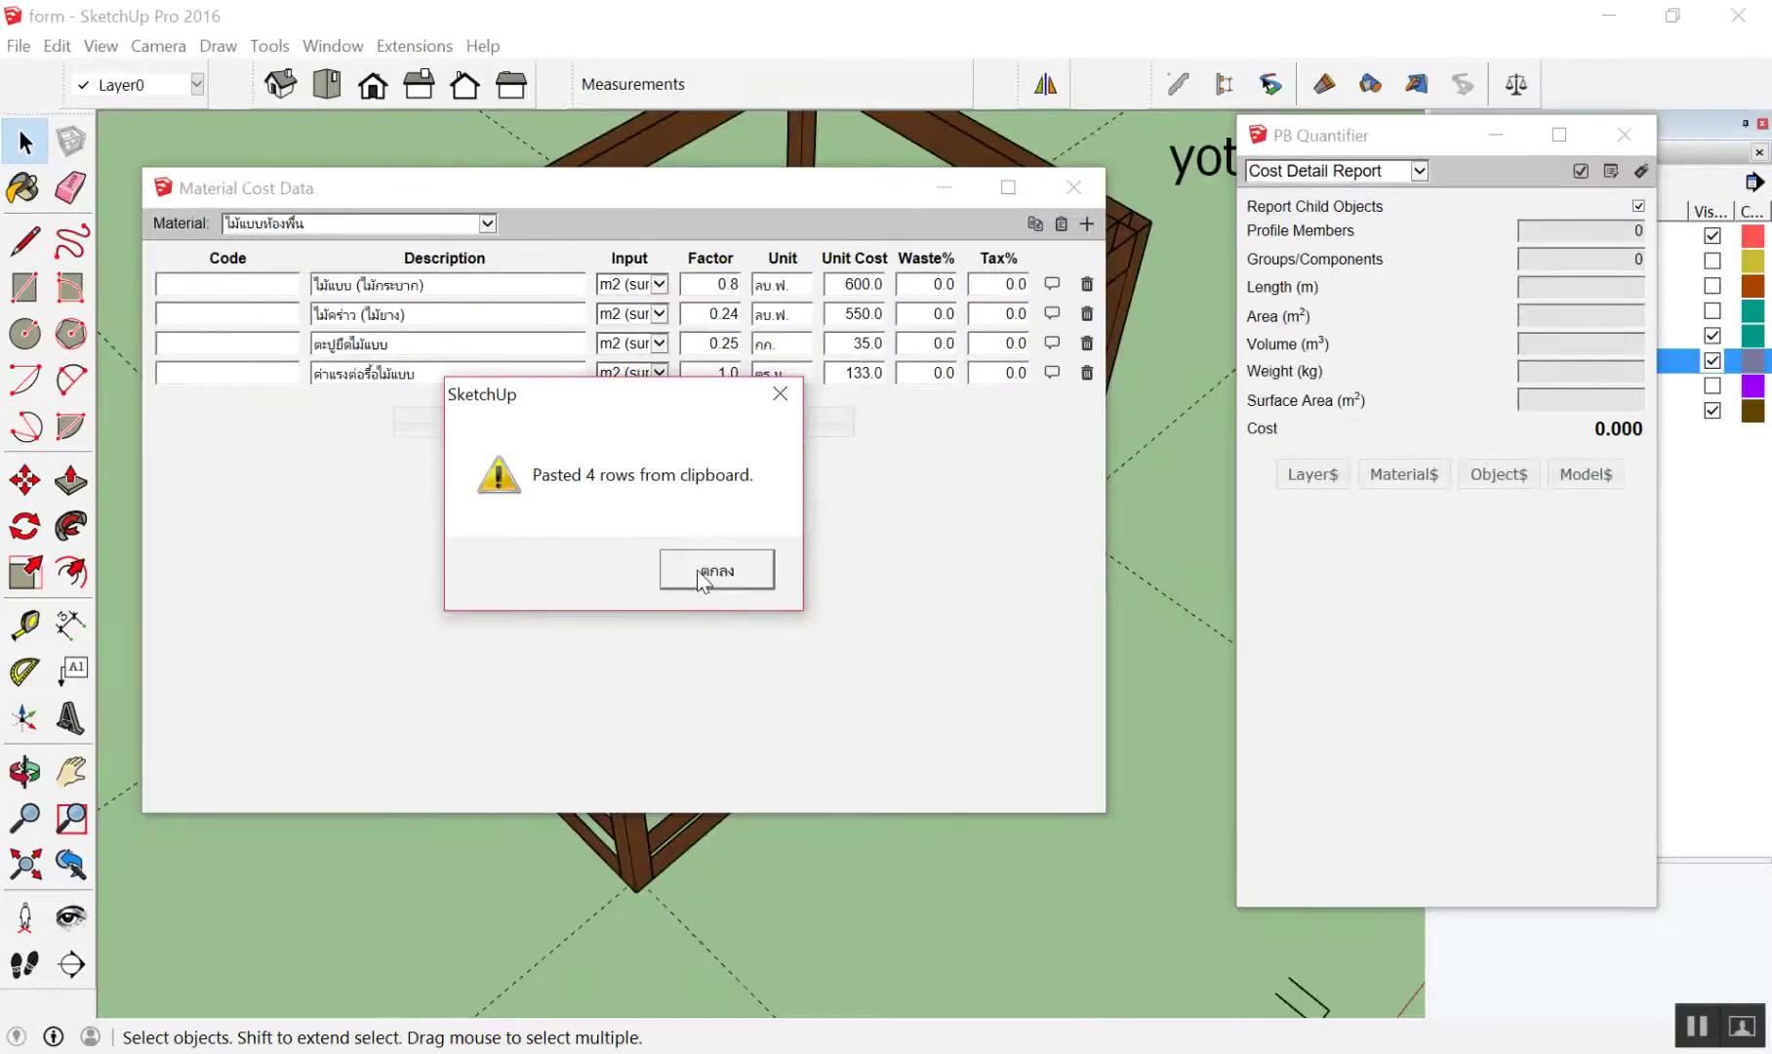
click(715, 571)
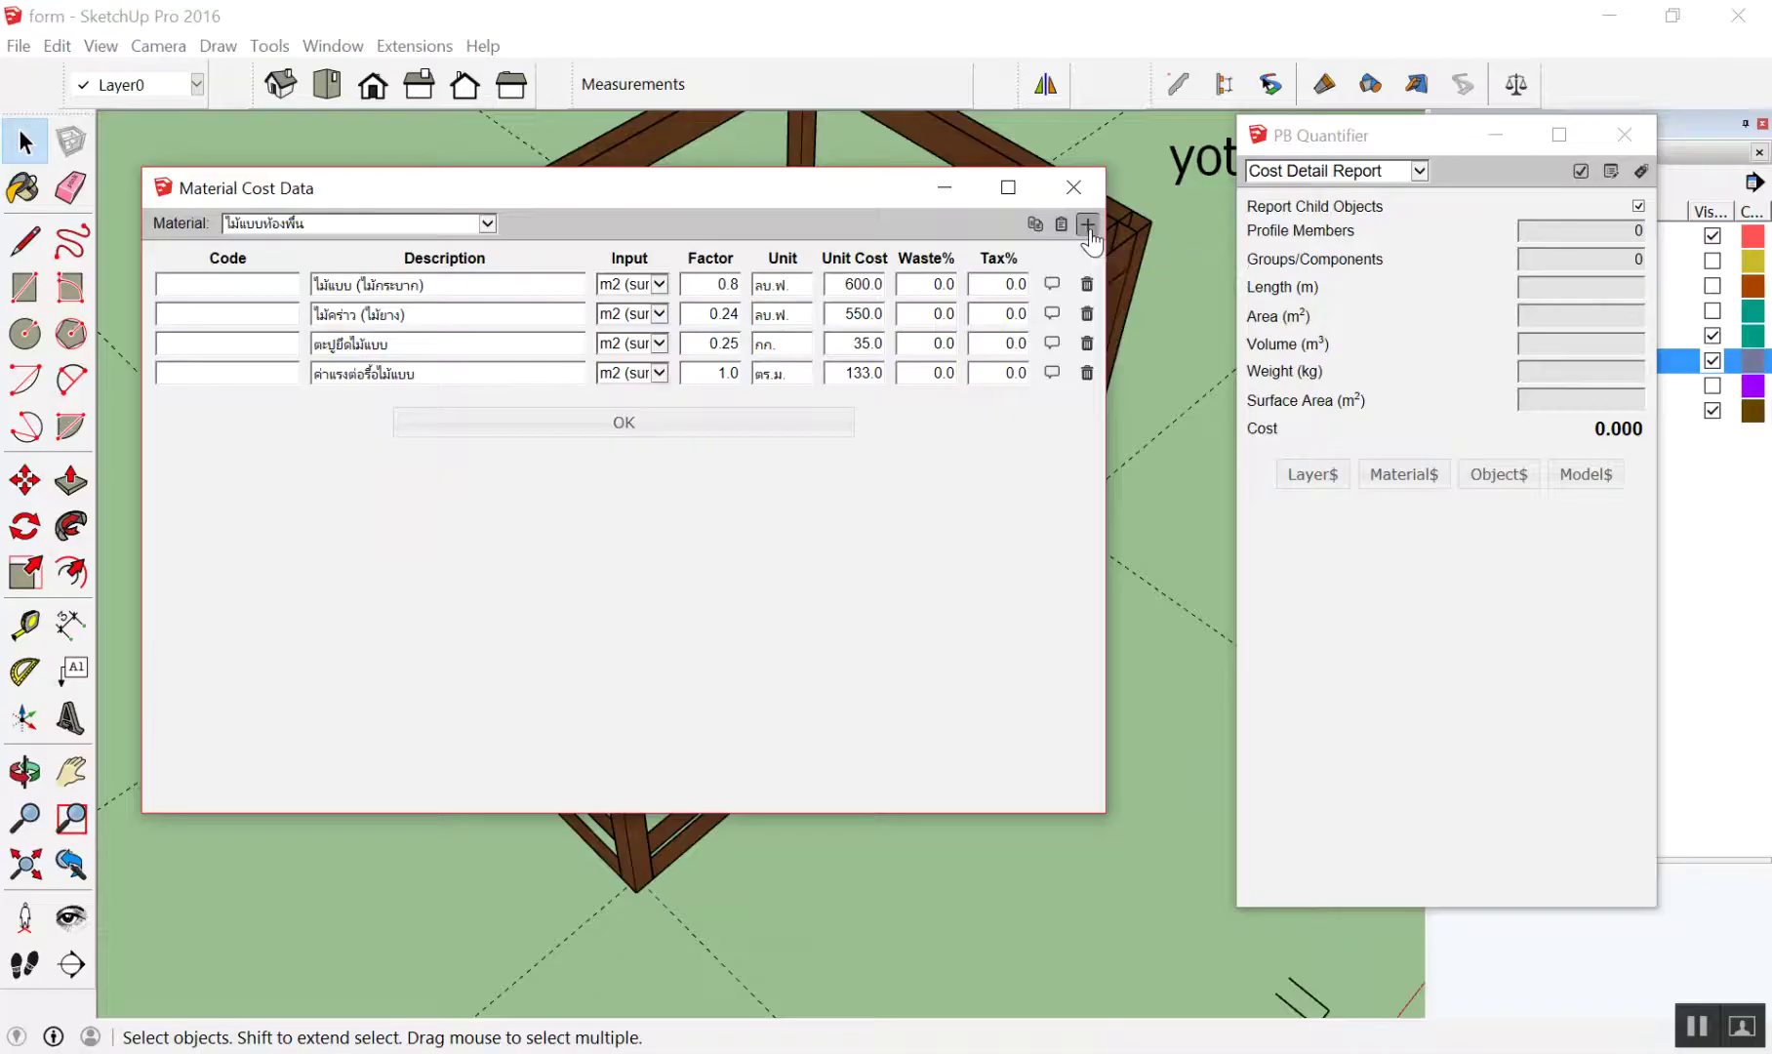
click(1087, 227)
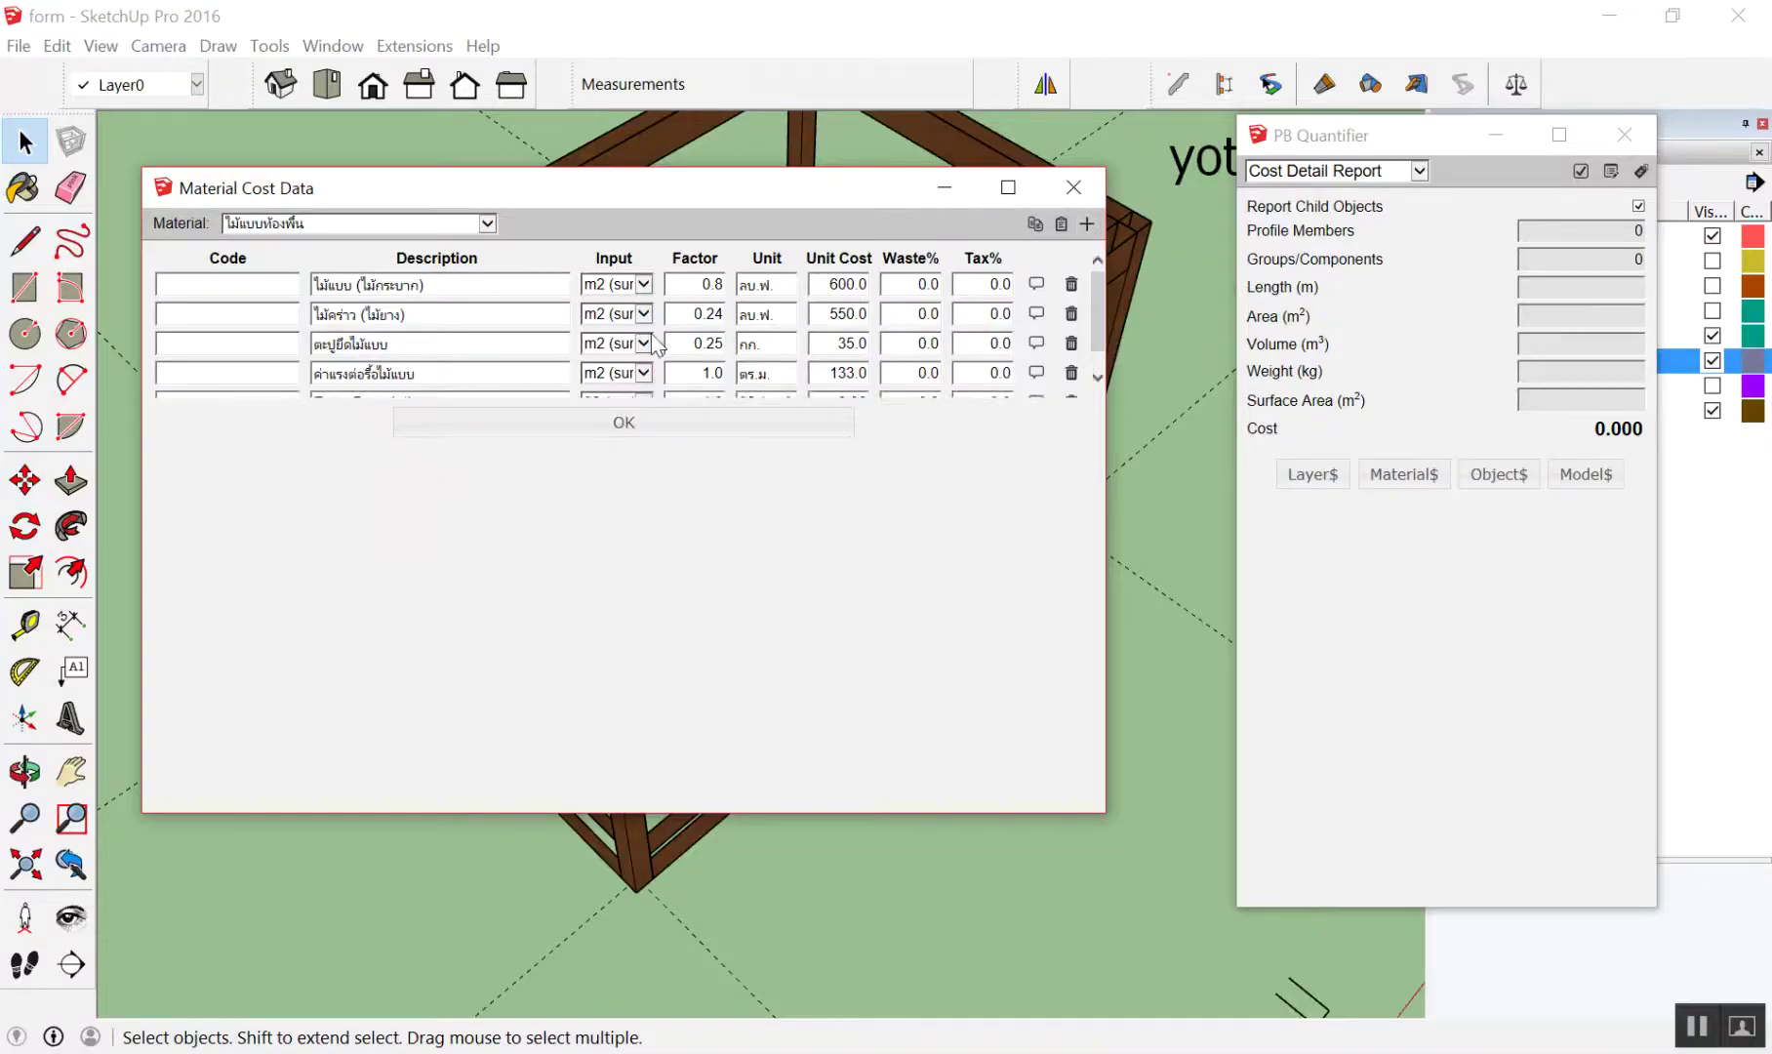
Describe the new cost item as ไม้ค้ำยันไม้แบบห้องพื้น
drag(732, 376, 229, 289)
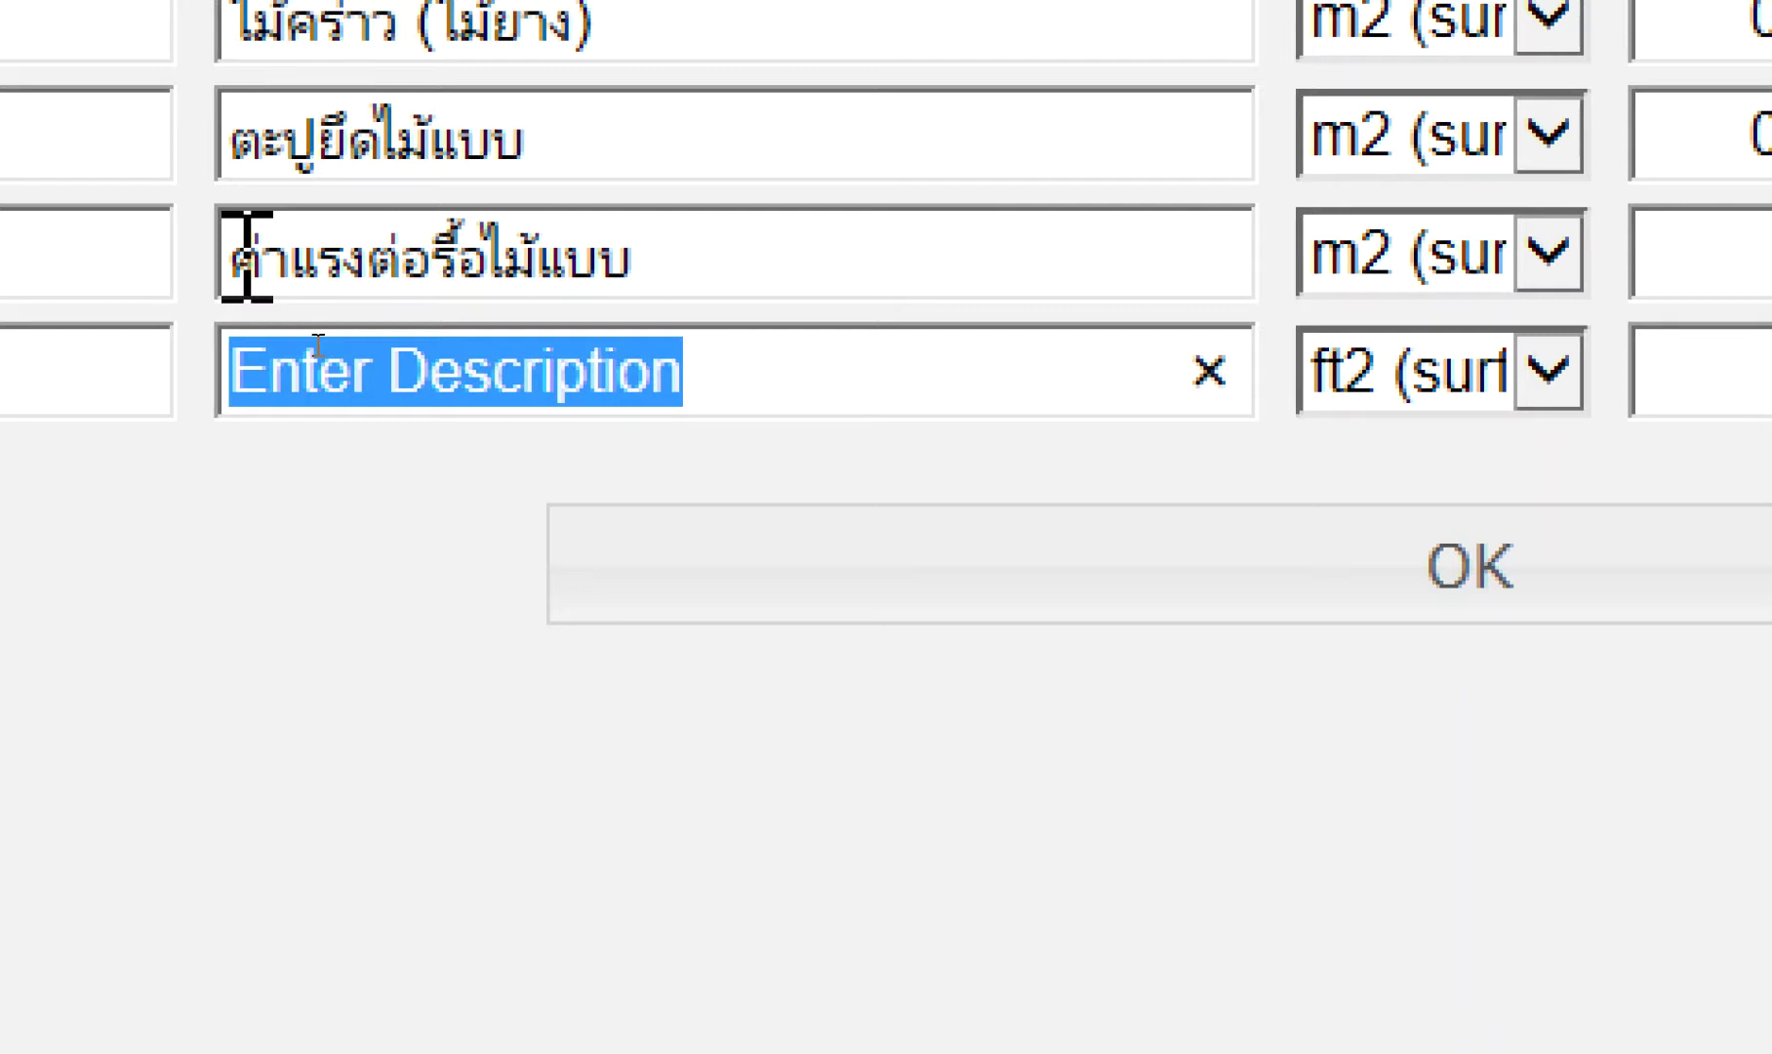
text(w)
key(BackSpace)
text(ไม้ค้ำยันไม้แบบ)
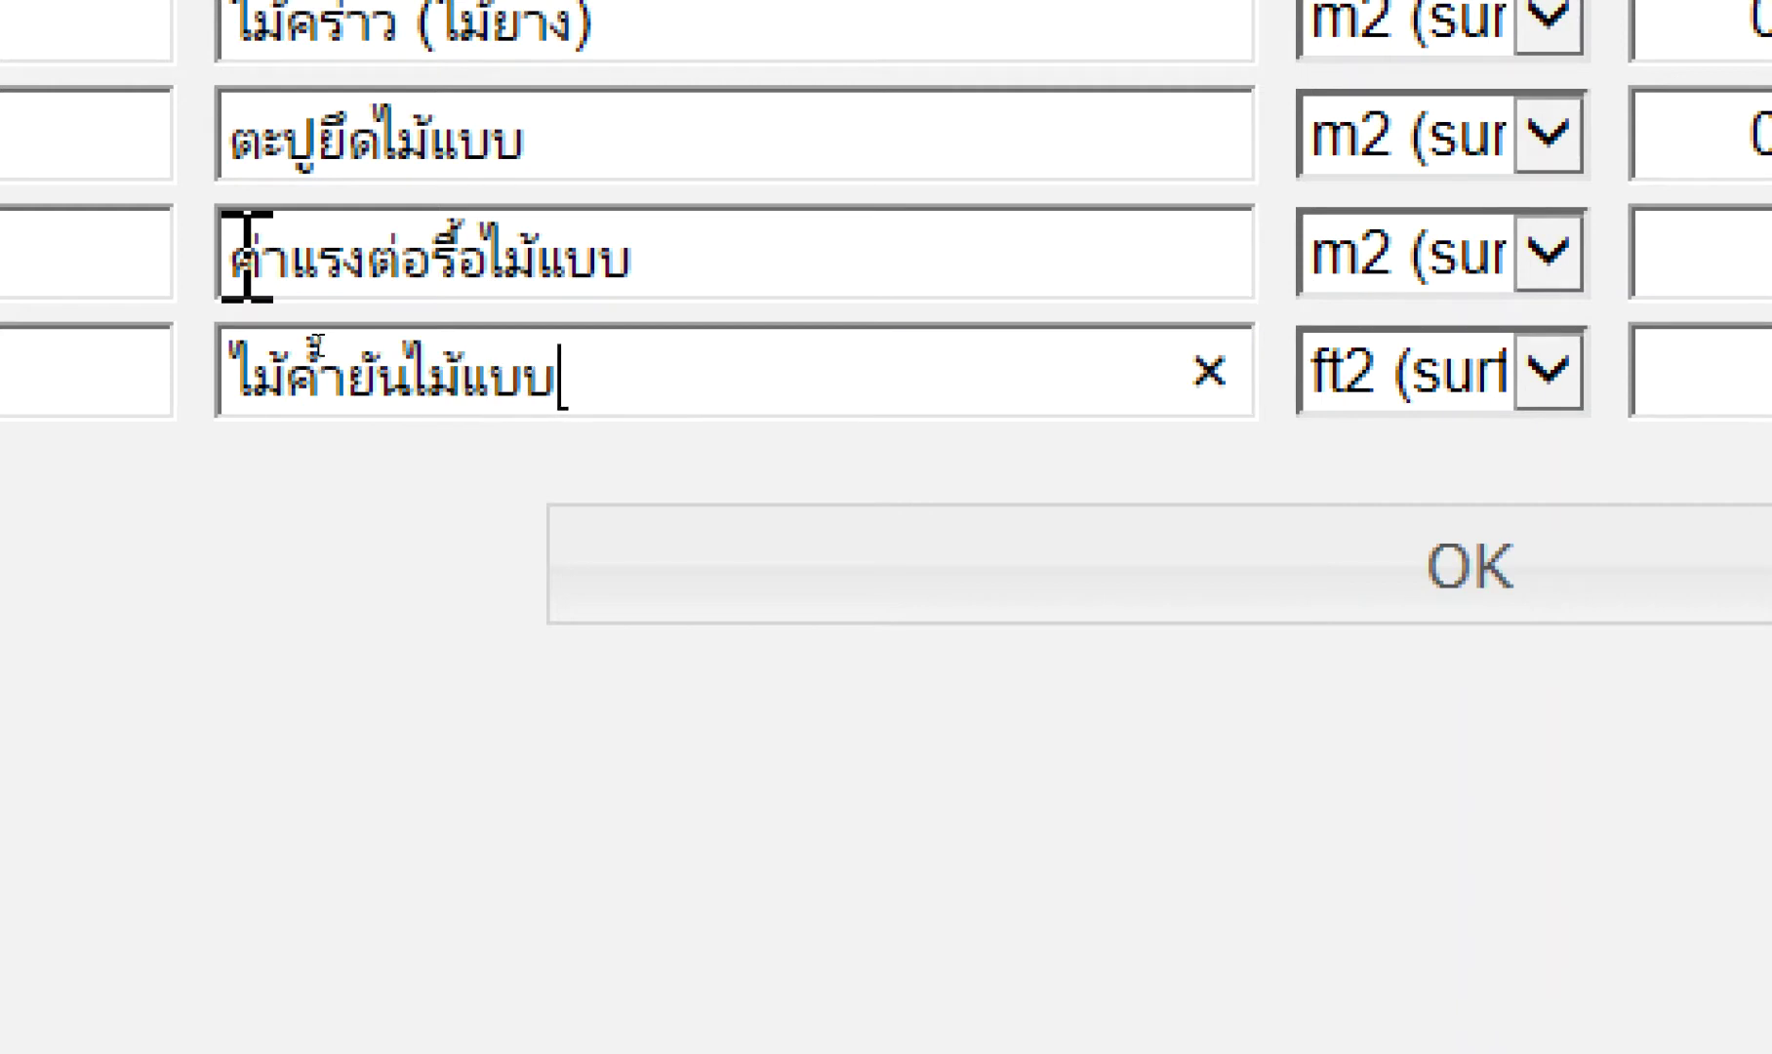
text(ห้องพื้น)
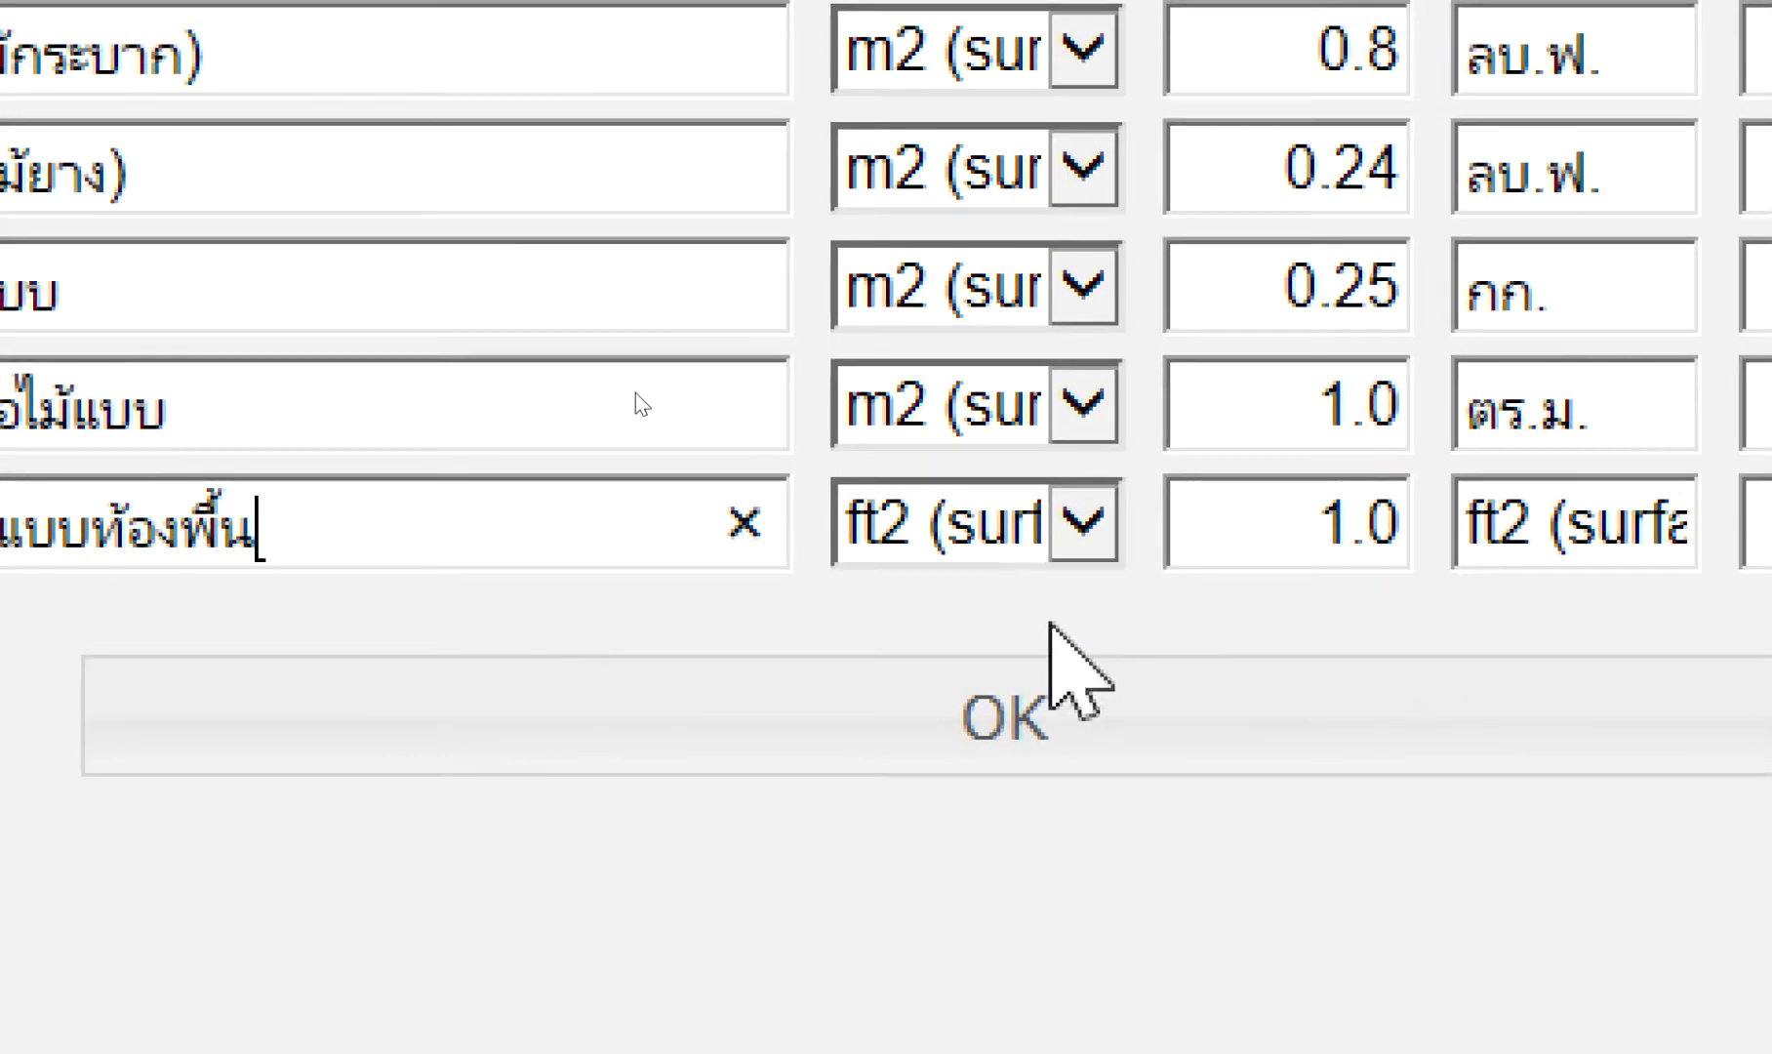
Measure the new item by surface area (m2) with unit ต้น
click(1061, 541)
click(1057, 458)
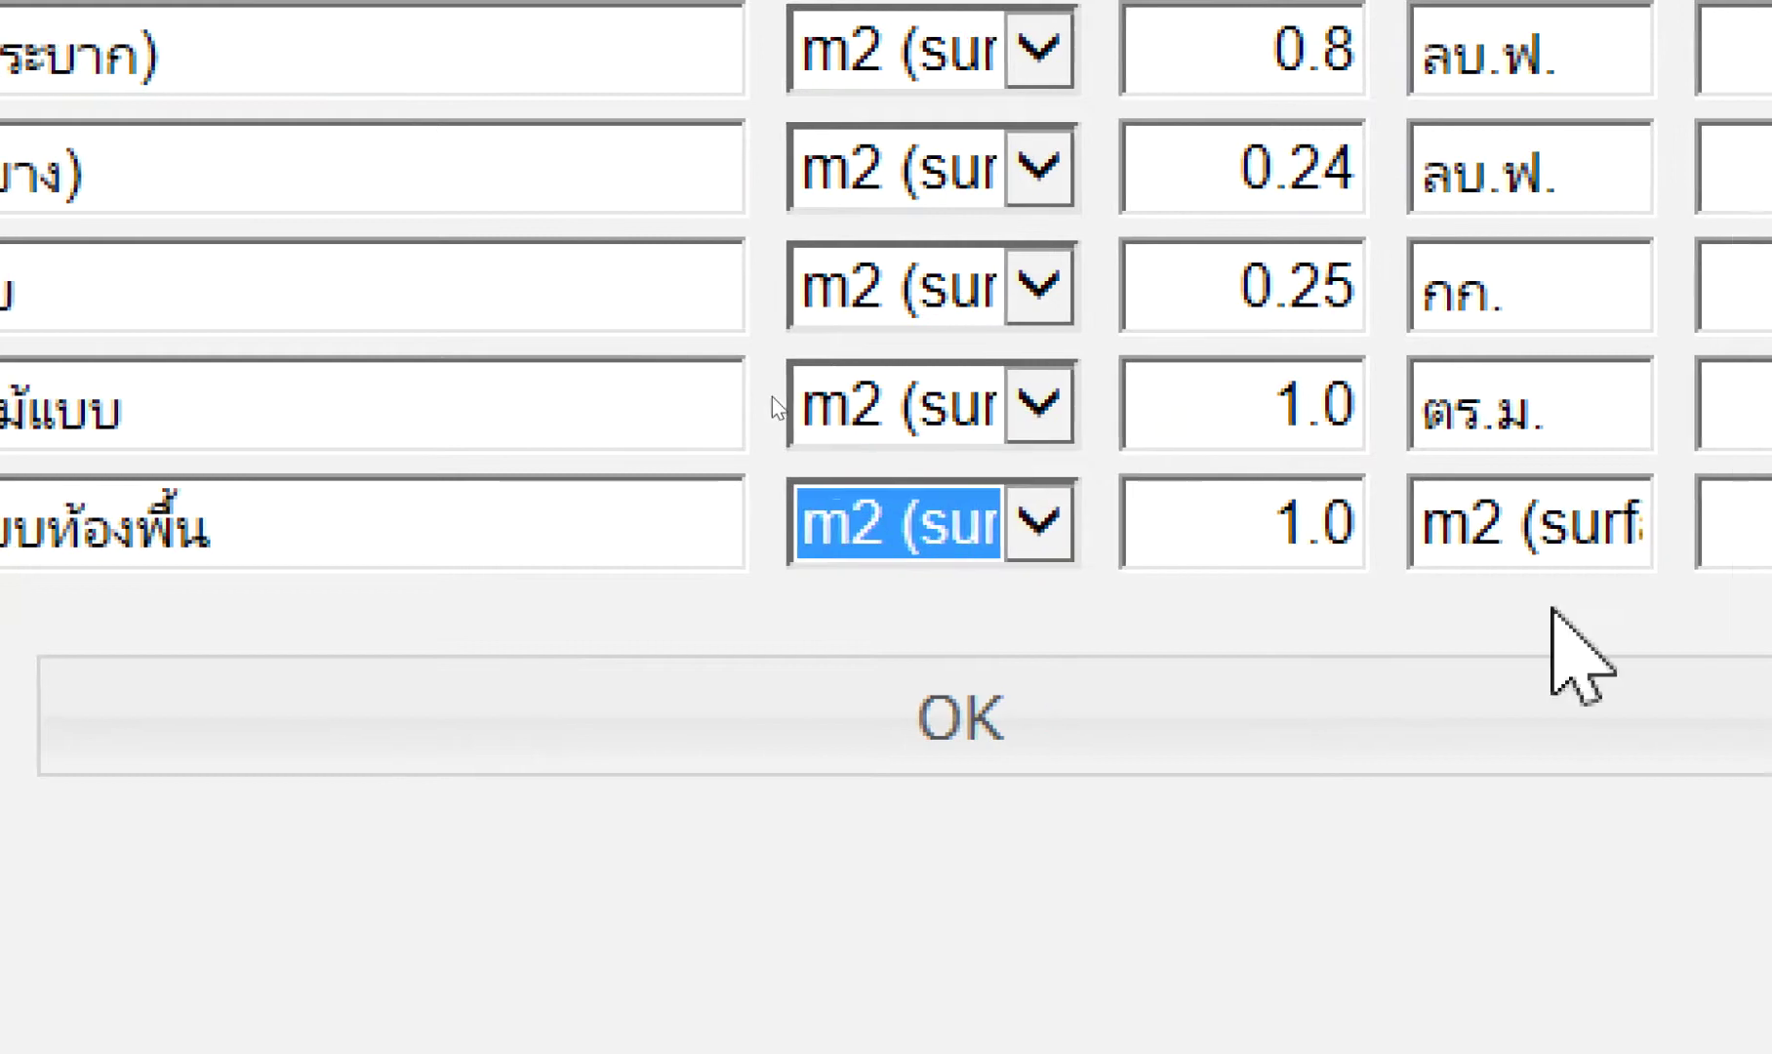
click(863, 480)
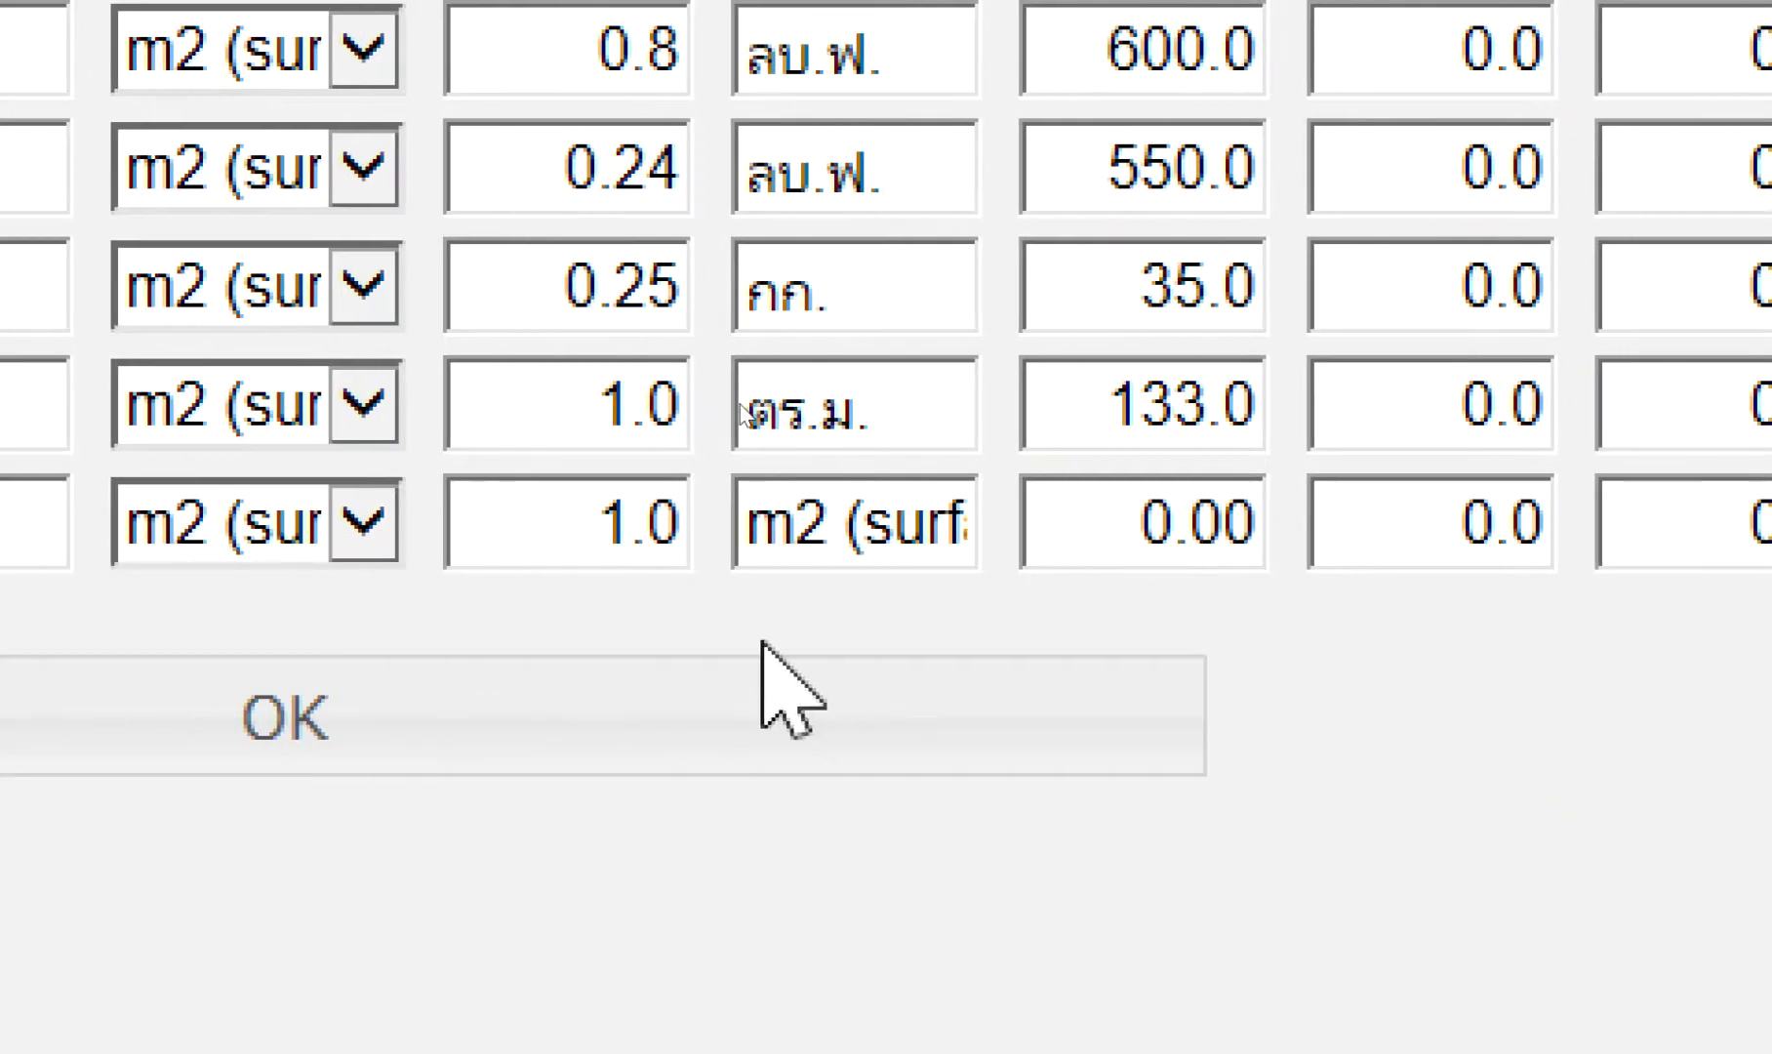
double_click(852, 546)
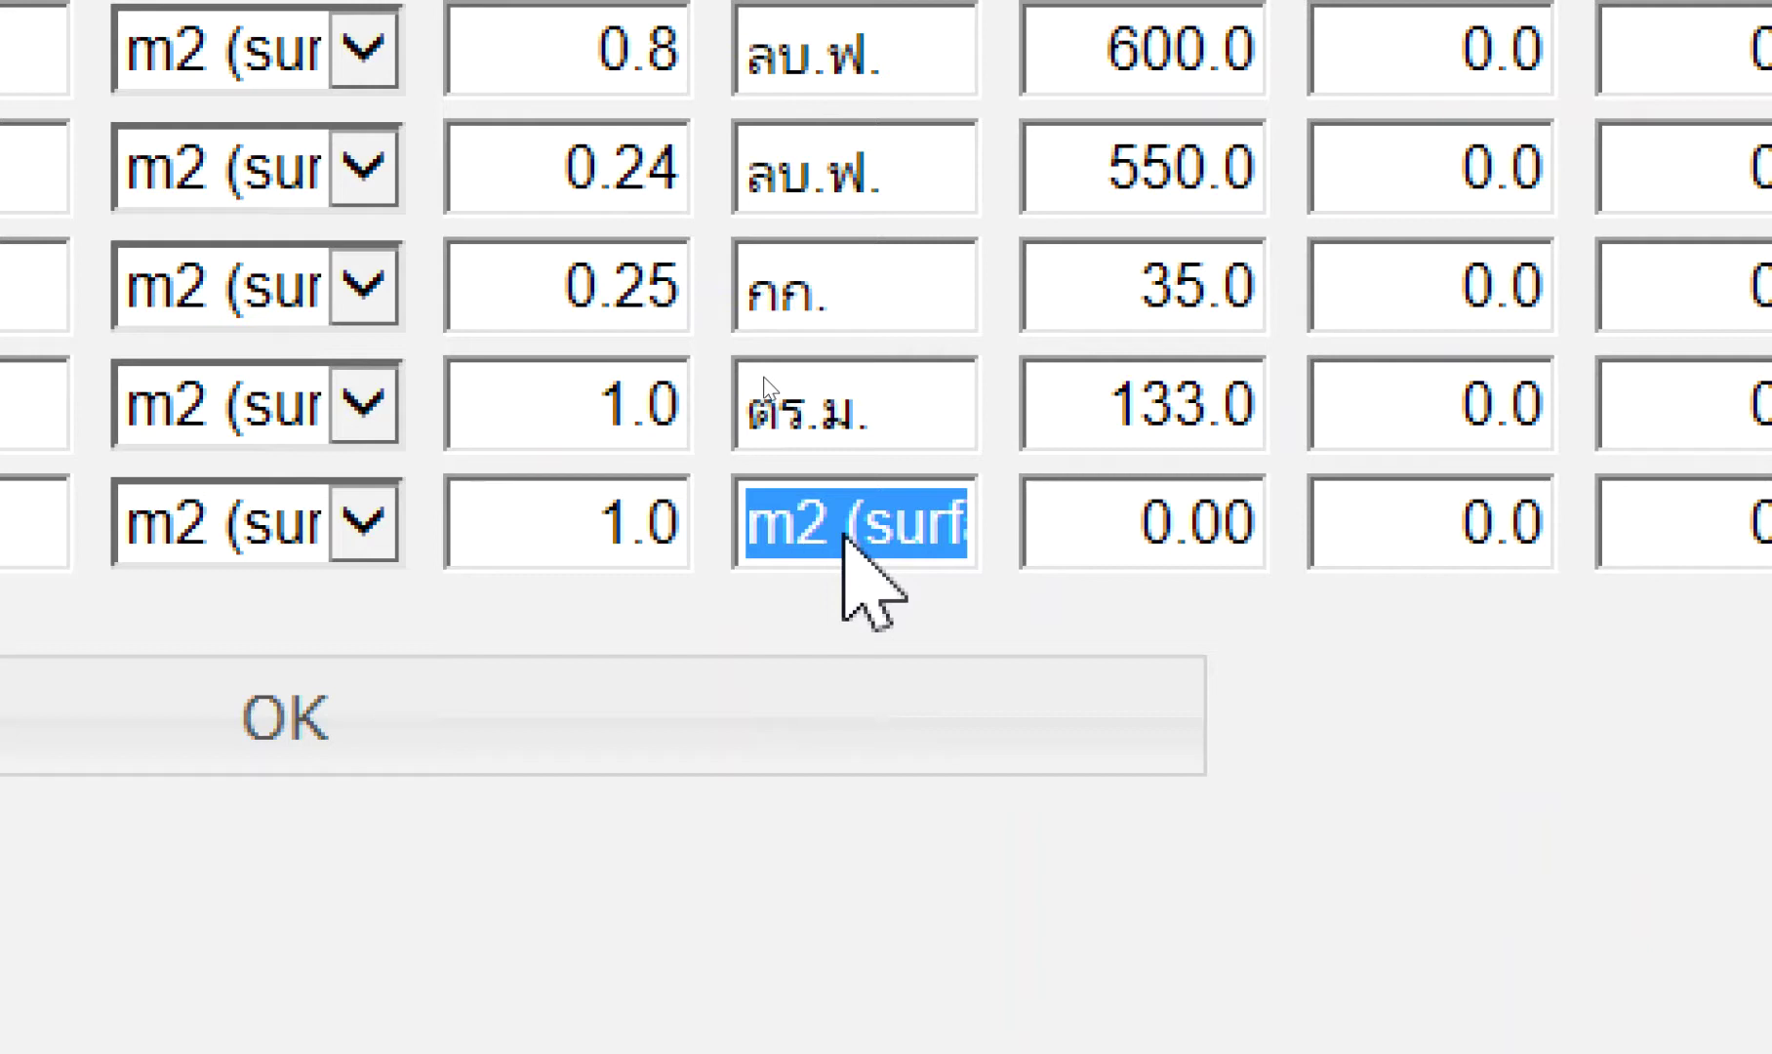
text(ต)
key(BackSpace)
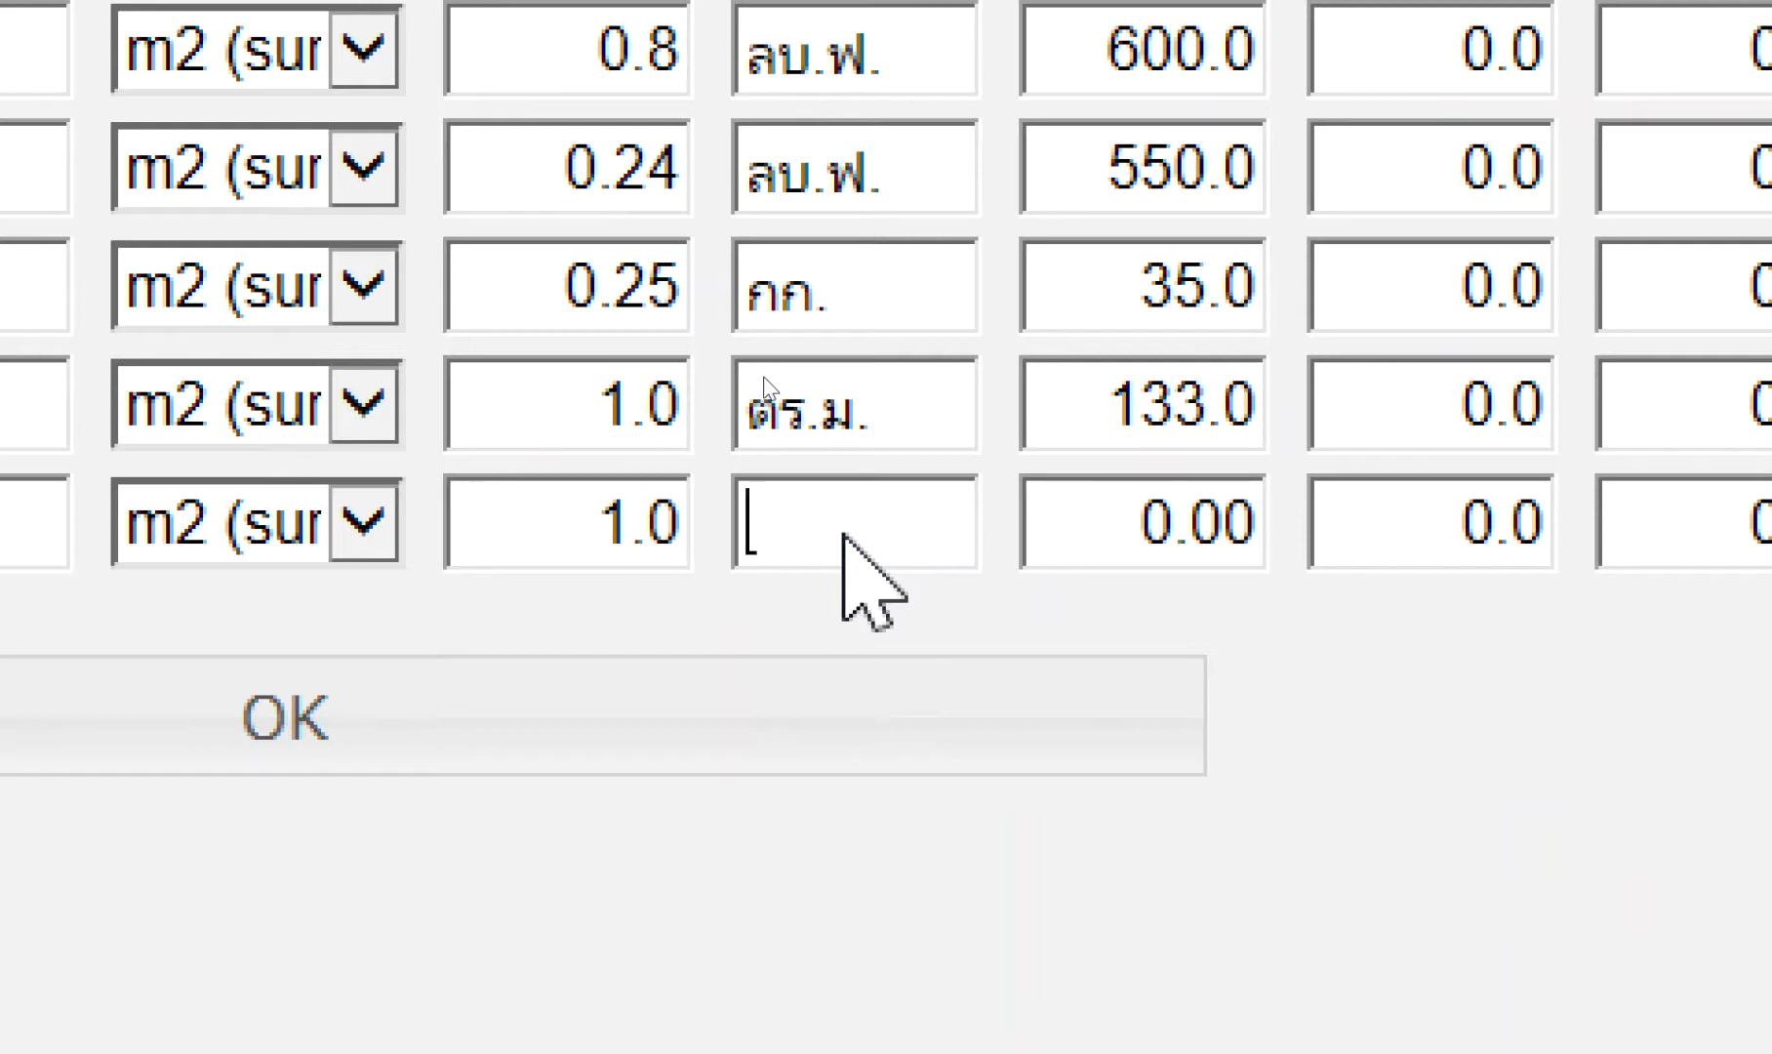
text(ต้น)
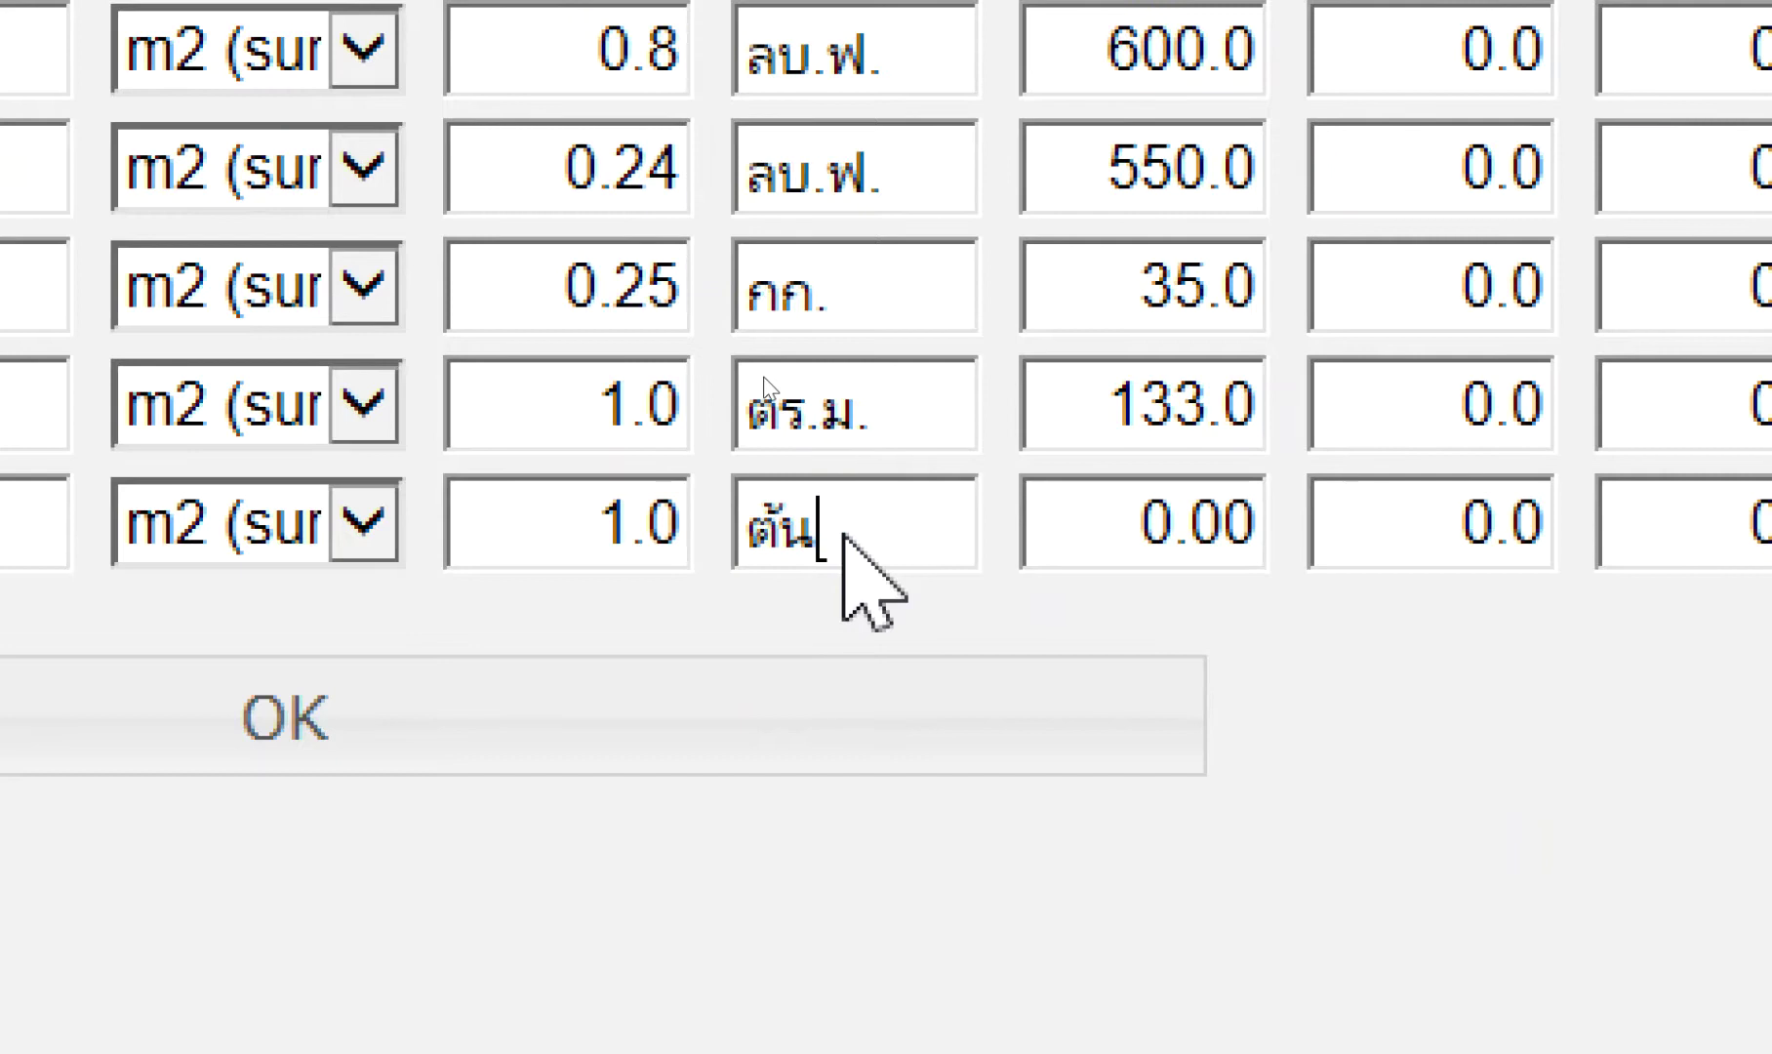
Set the new item's unit cost to 80 and save the cost table
drag(1124, 473, 1269, 493)
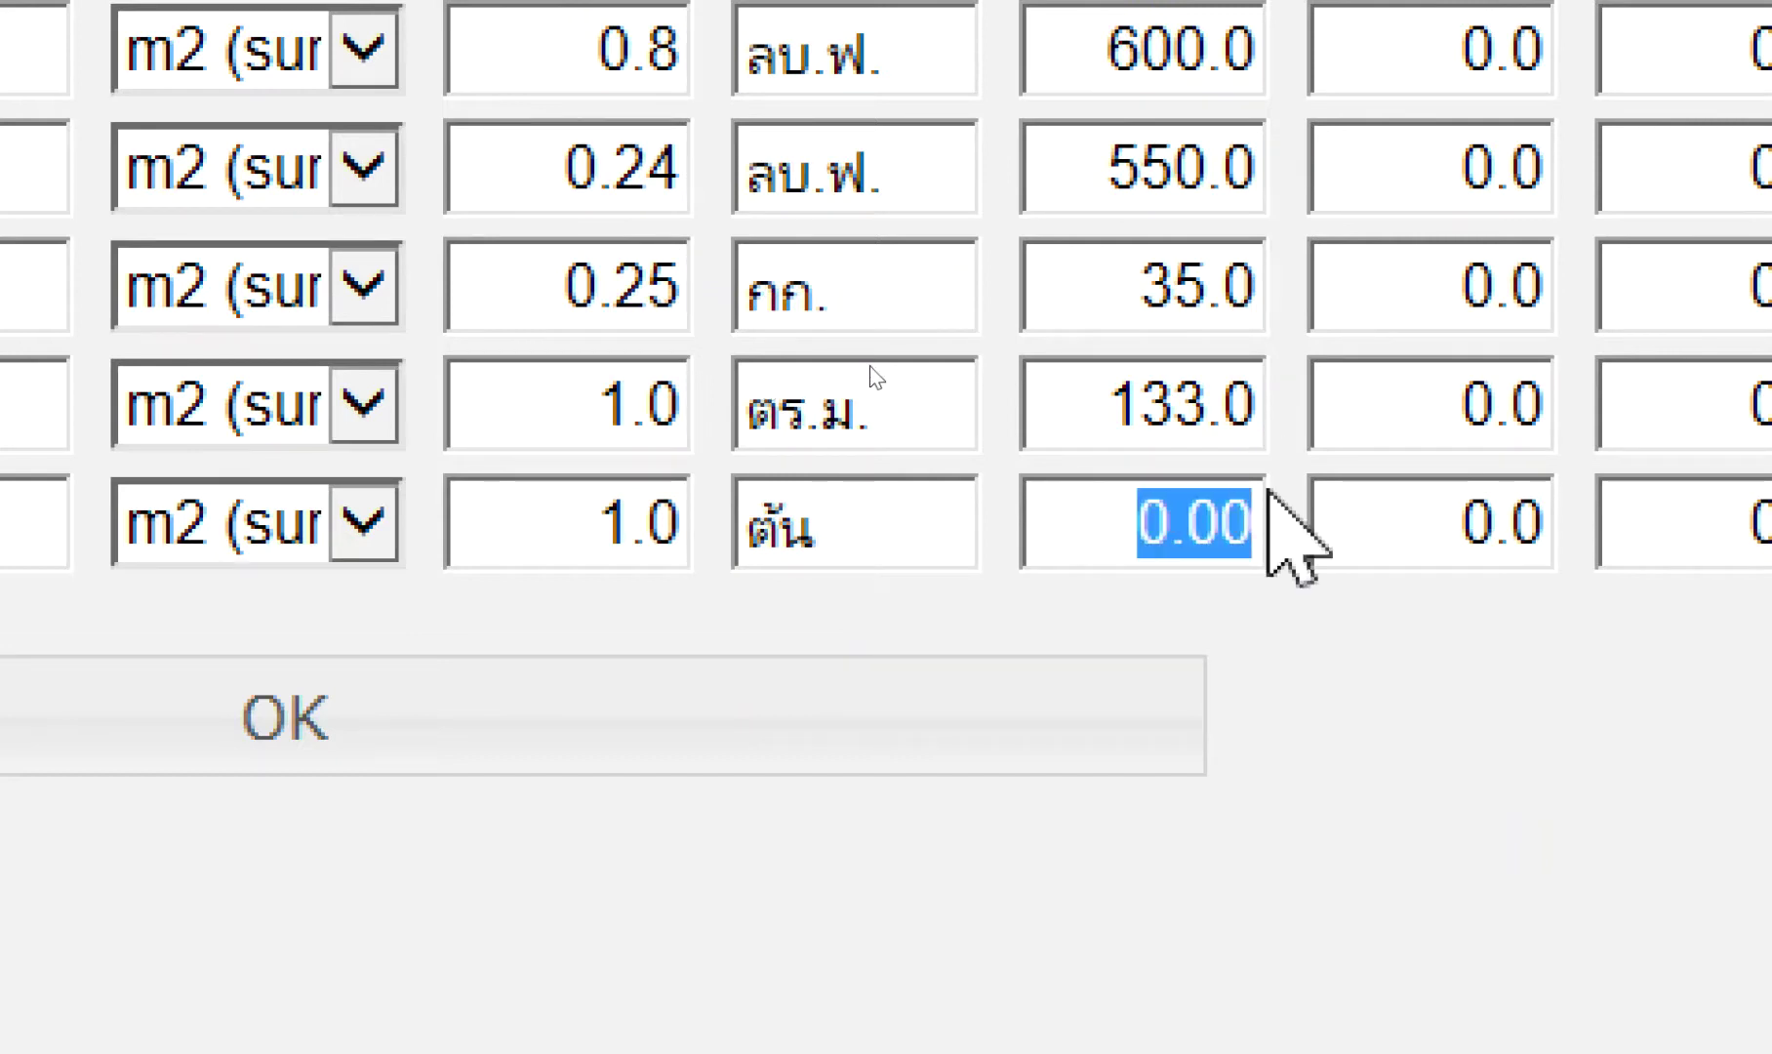
text(คจ)
key(BackSpace)
key(BackSpace)
text(9)
key(BackSpace)
text(80)
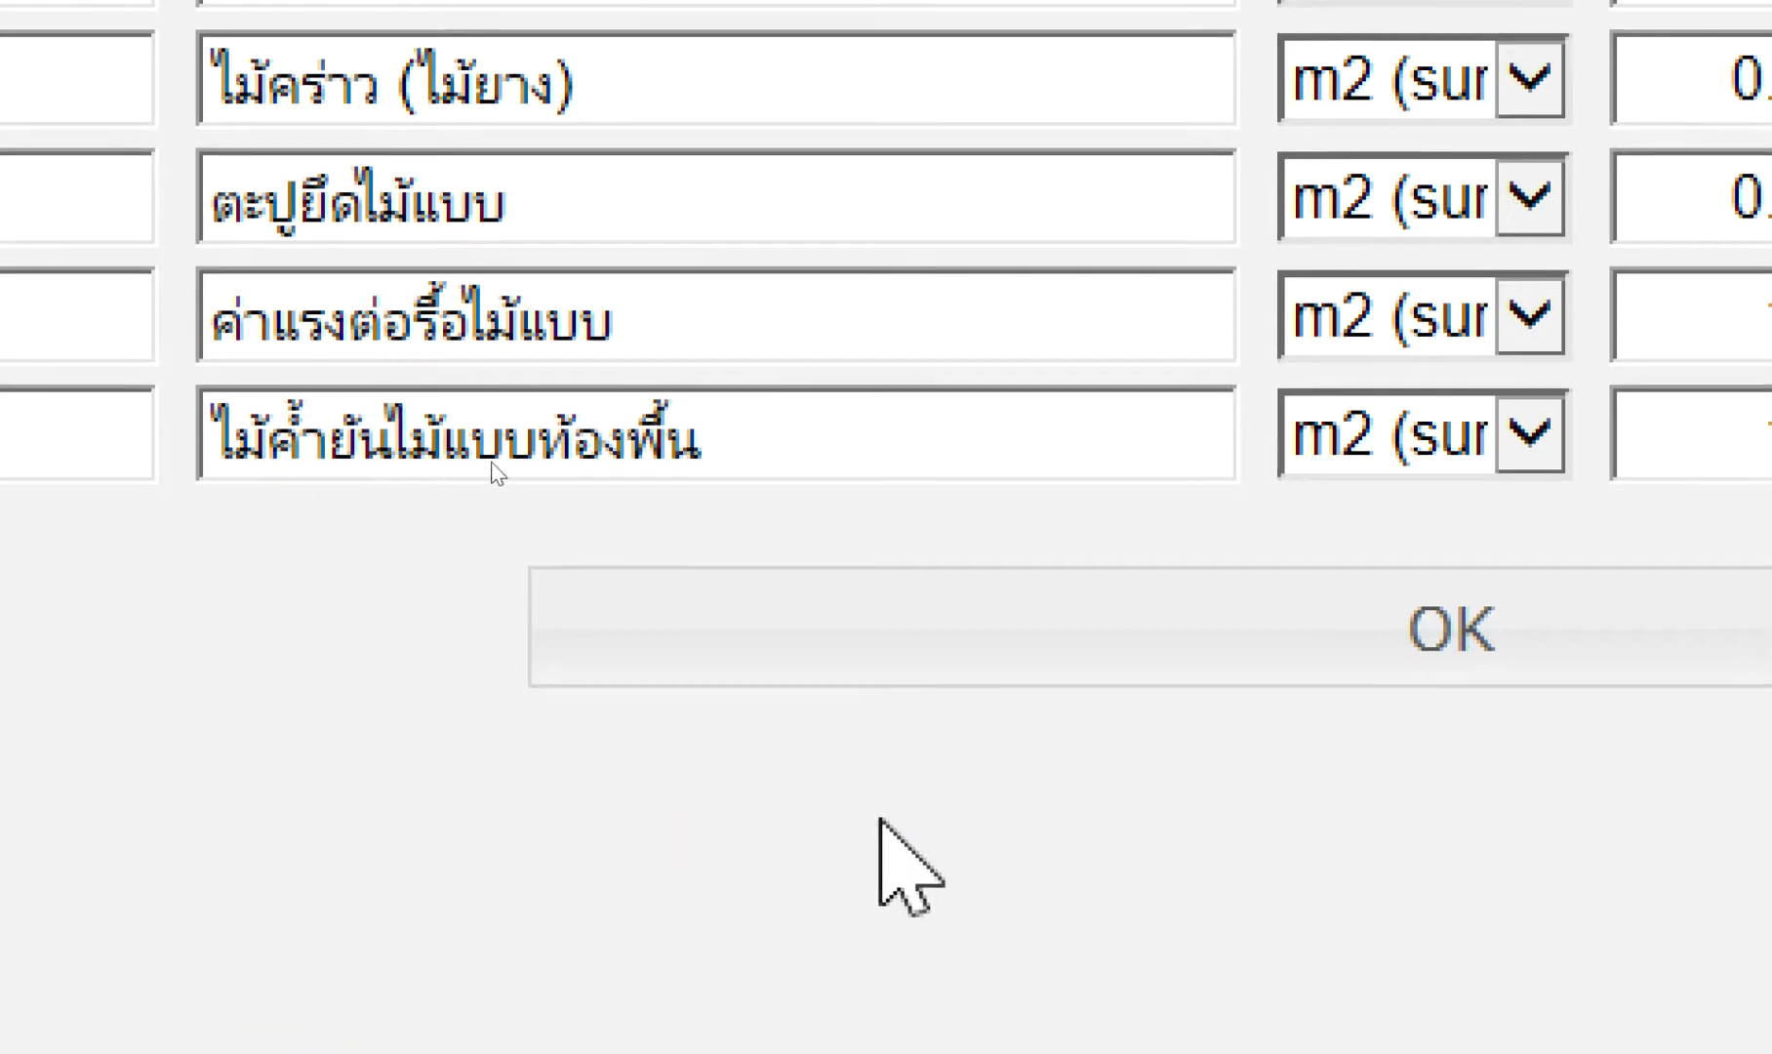
click(1001, 656)
Delete the loose beam and its line beside the frame
scroll(427, 485, down, 5)
scroll(171, 503, down, 3)
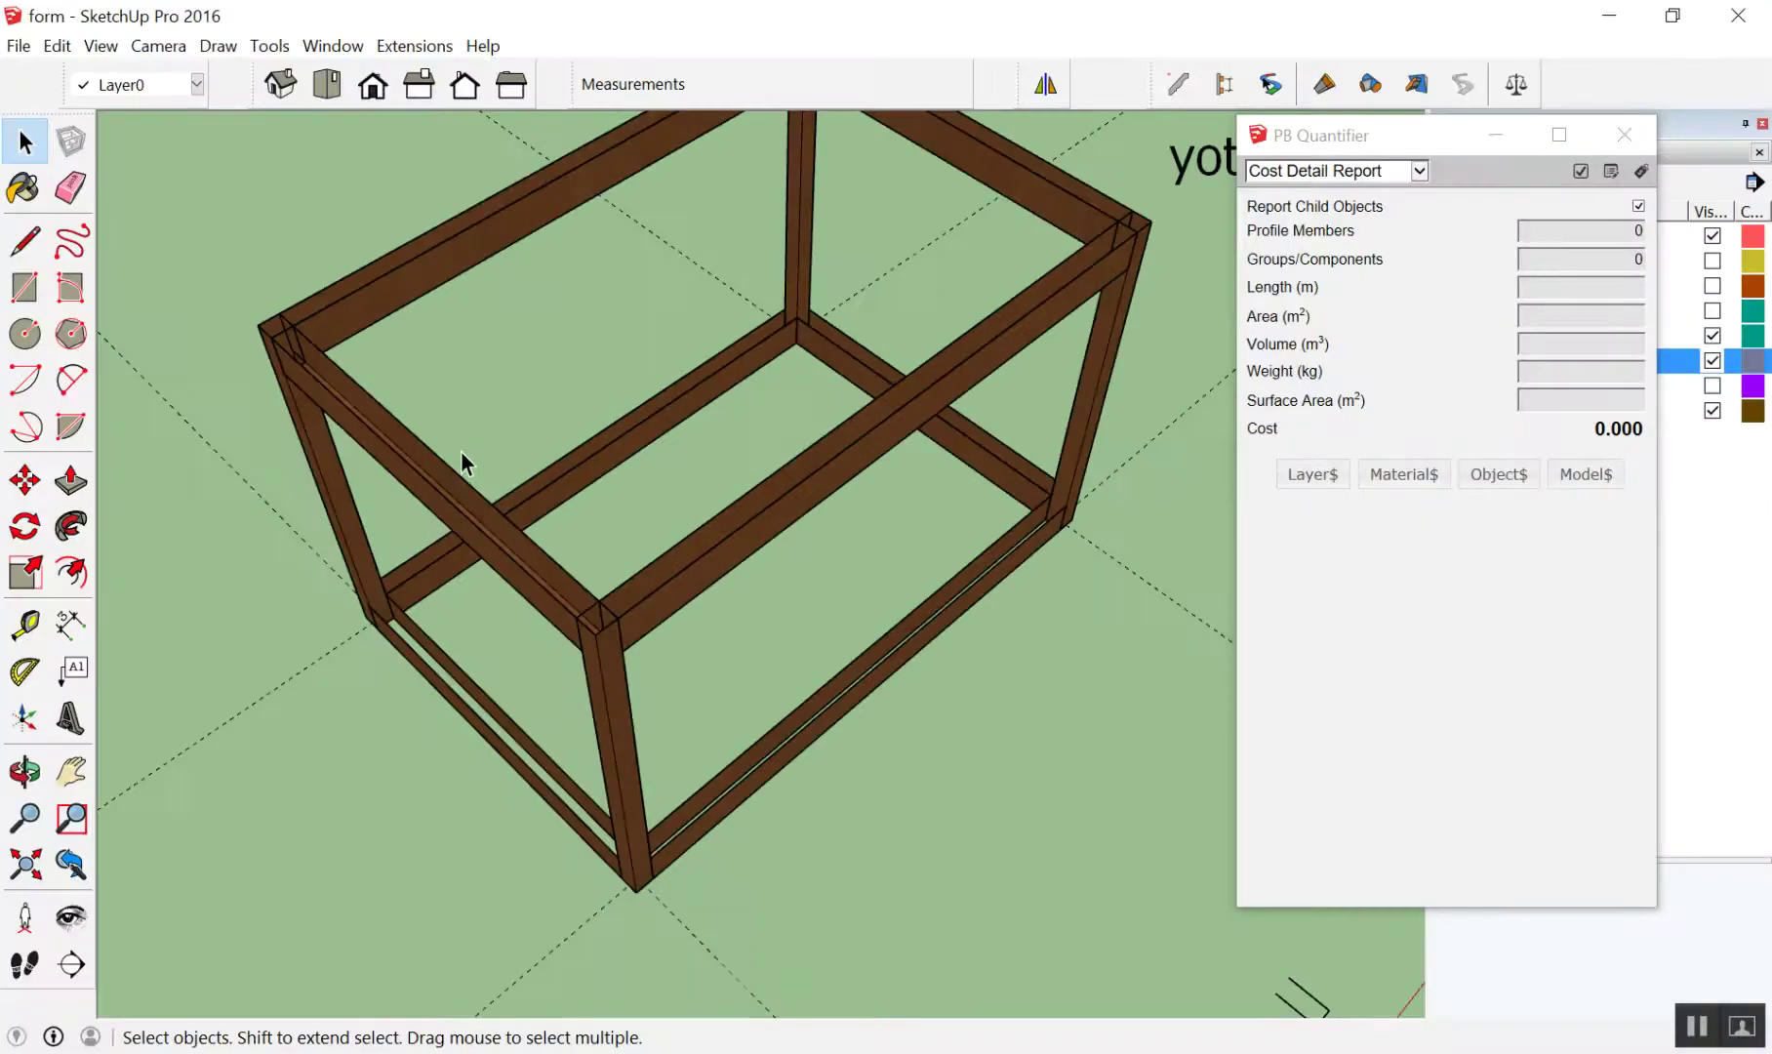
scroll(977, 395, up, 3)
scroll(660, 356, down, 3)
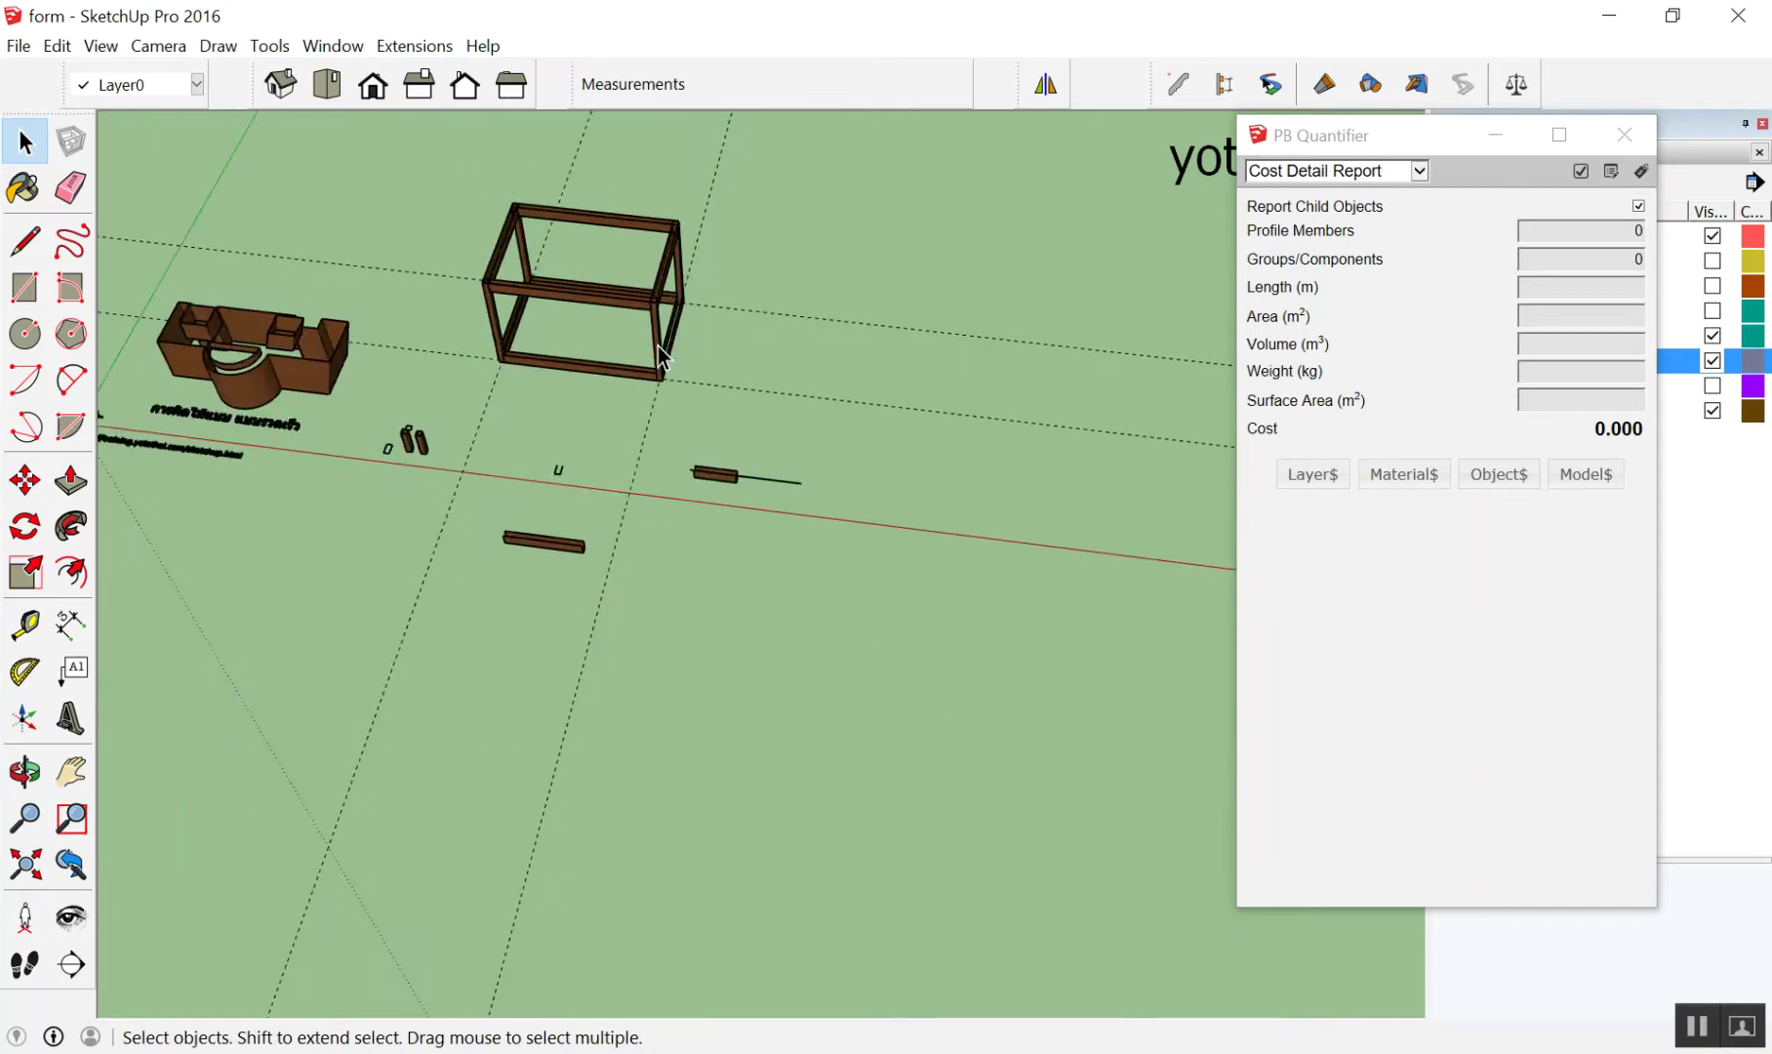
middle_drag(579, 401, 611, 337)
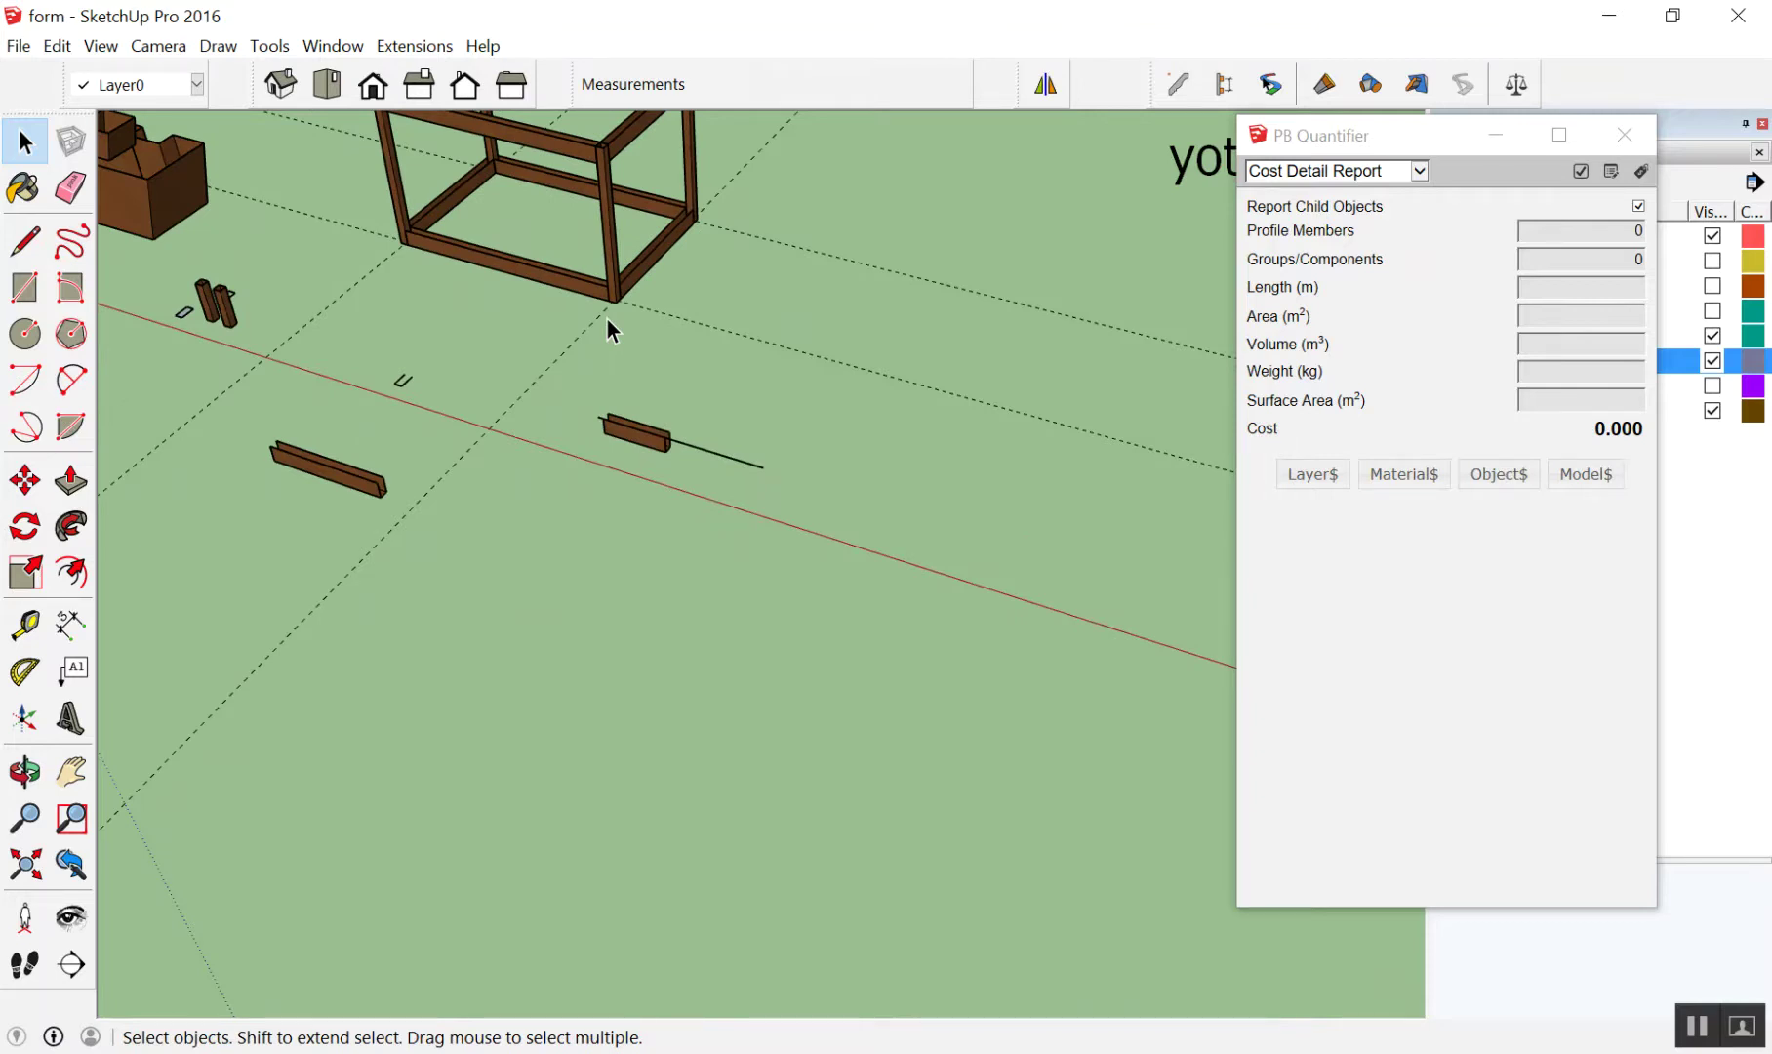
scroll(685, 461, up, 3)
drag(771, 364, 542, 508)
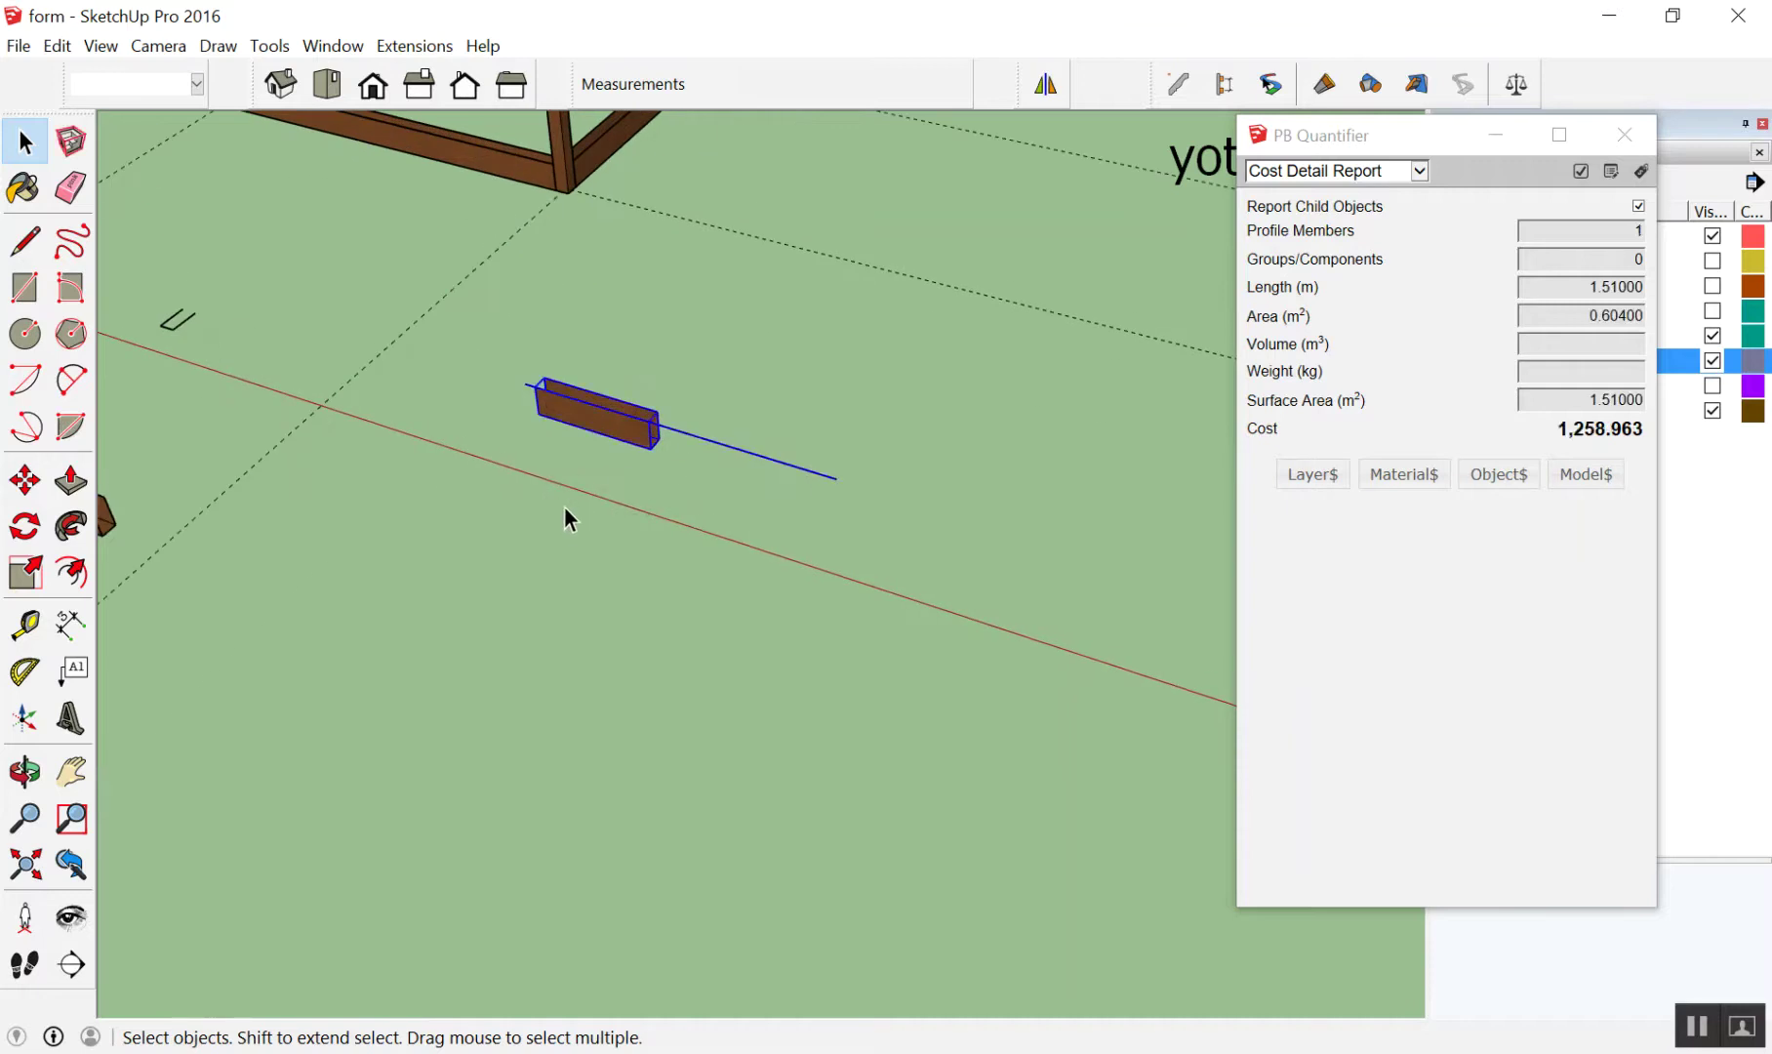
key(Delete)
Draw two 1 m by 1 m squares on the ground beside the frame
mouse_move(625, 393)
middle_down()
mouse_move(573, 488)
mouse_move(551, 452)
middle_up()
key(r)
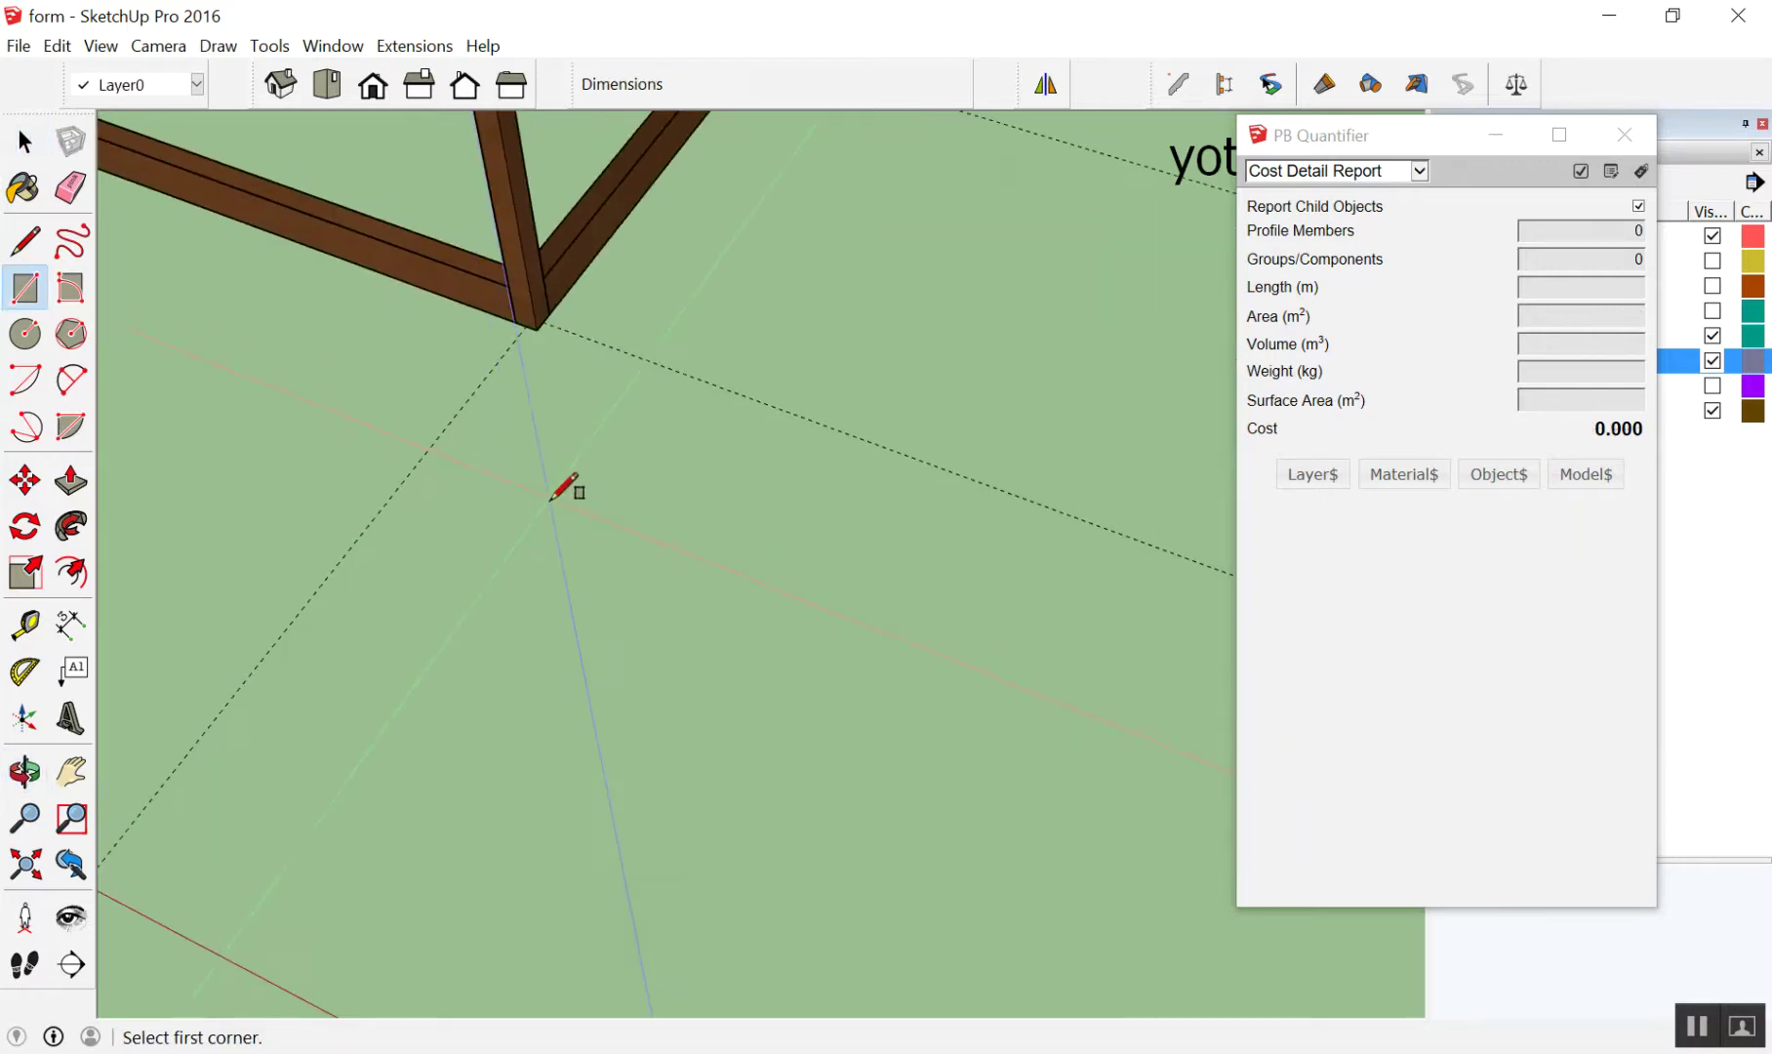
scroll(566, 527, down, 2)
click(504, 640)
click(742, 571)
text(1,1)
key(Return)
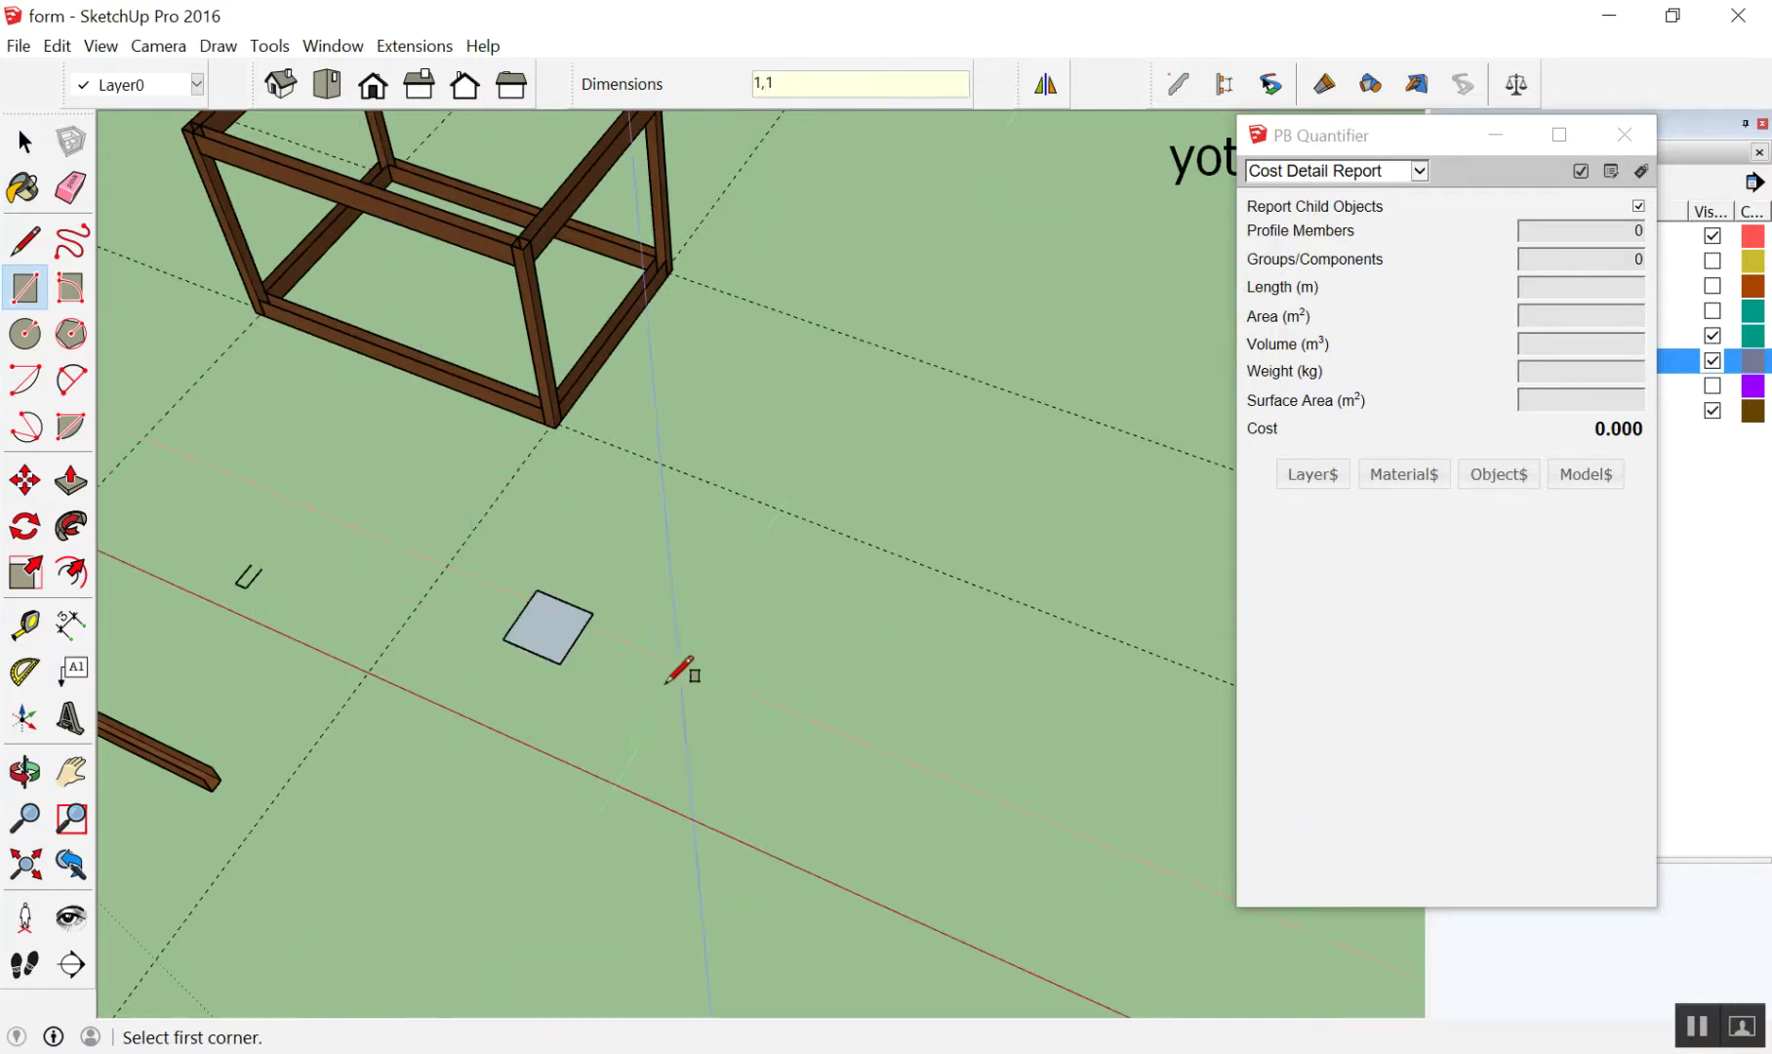
click(583, 689)
click(780, 656)
text(1,1)
key(Return)
key(space)
Make each of the two squares its own group
mouse_move(779, 610)
middle_down()
mouse_move(678, 635)
mouse_move(759, 563)
mouse_move(549, 666)
middle_up()
drag(555, 646, 899, 922)
right_click(698, 807)
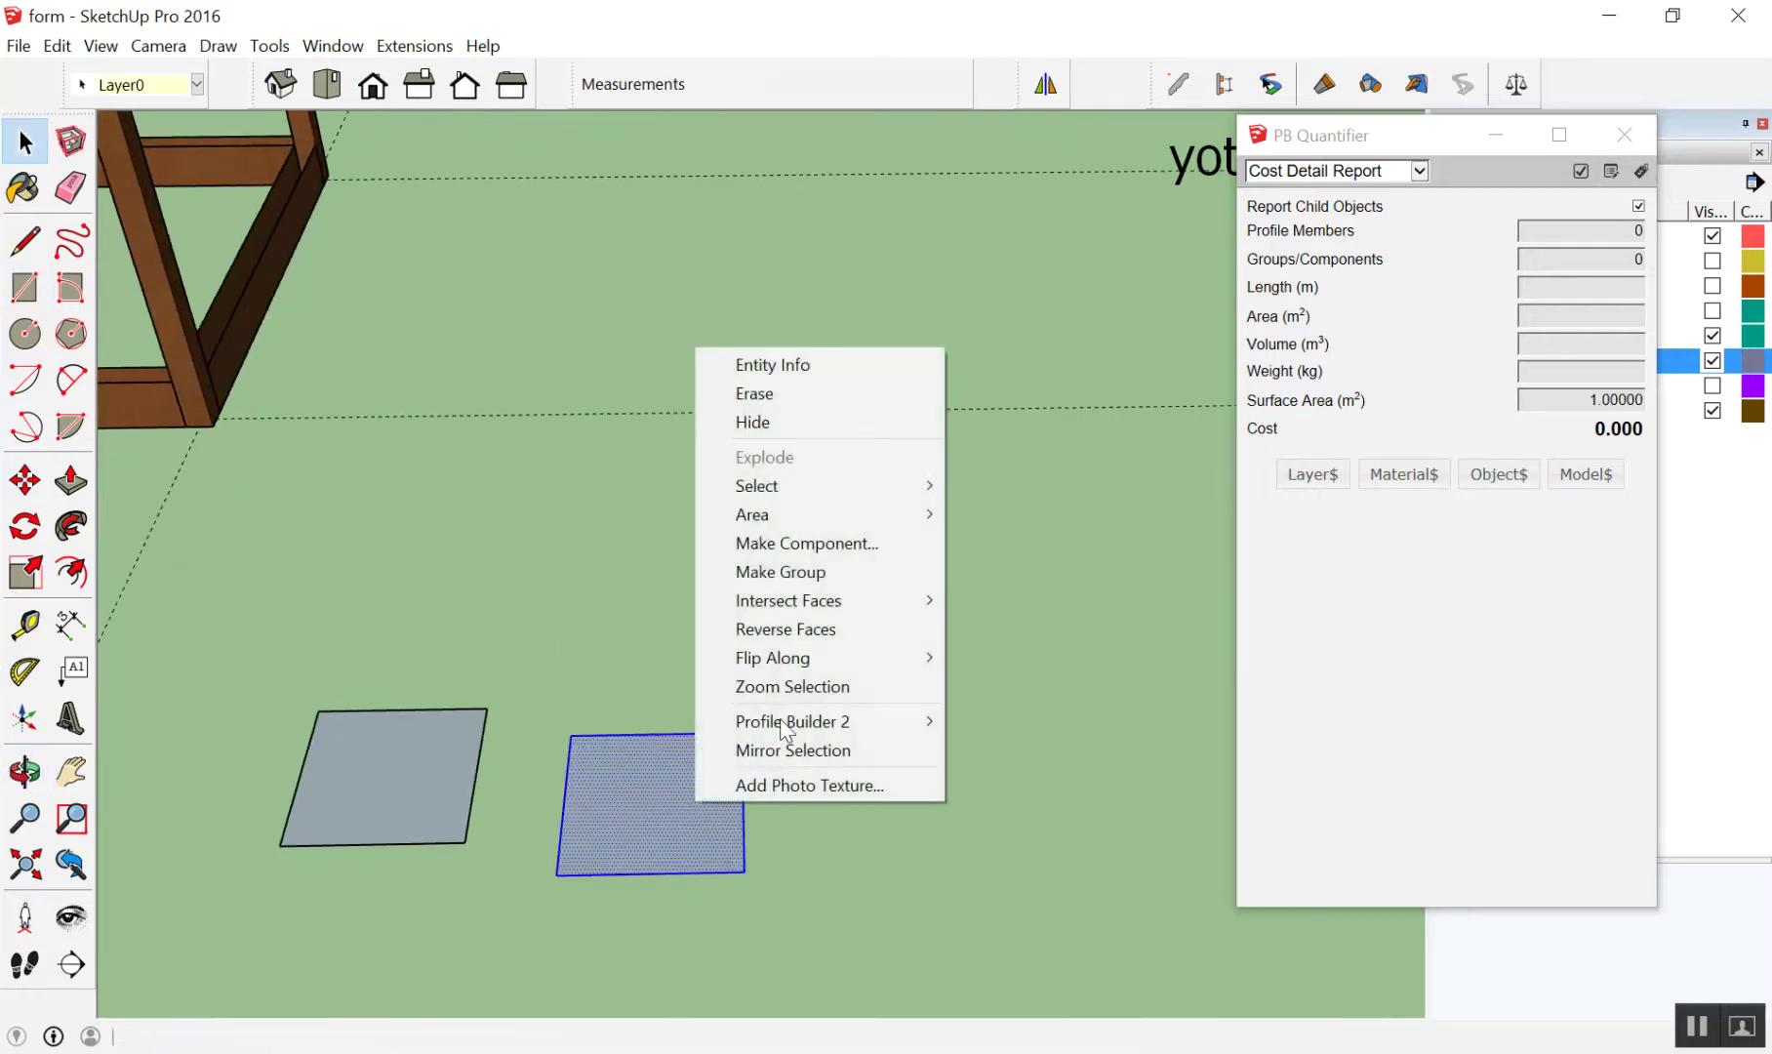
click(800, 573)
mouse_move(257, 641)
mouse_down()
mouse_move(449, 824)
mouse_move(420, 800)
mouse_up()
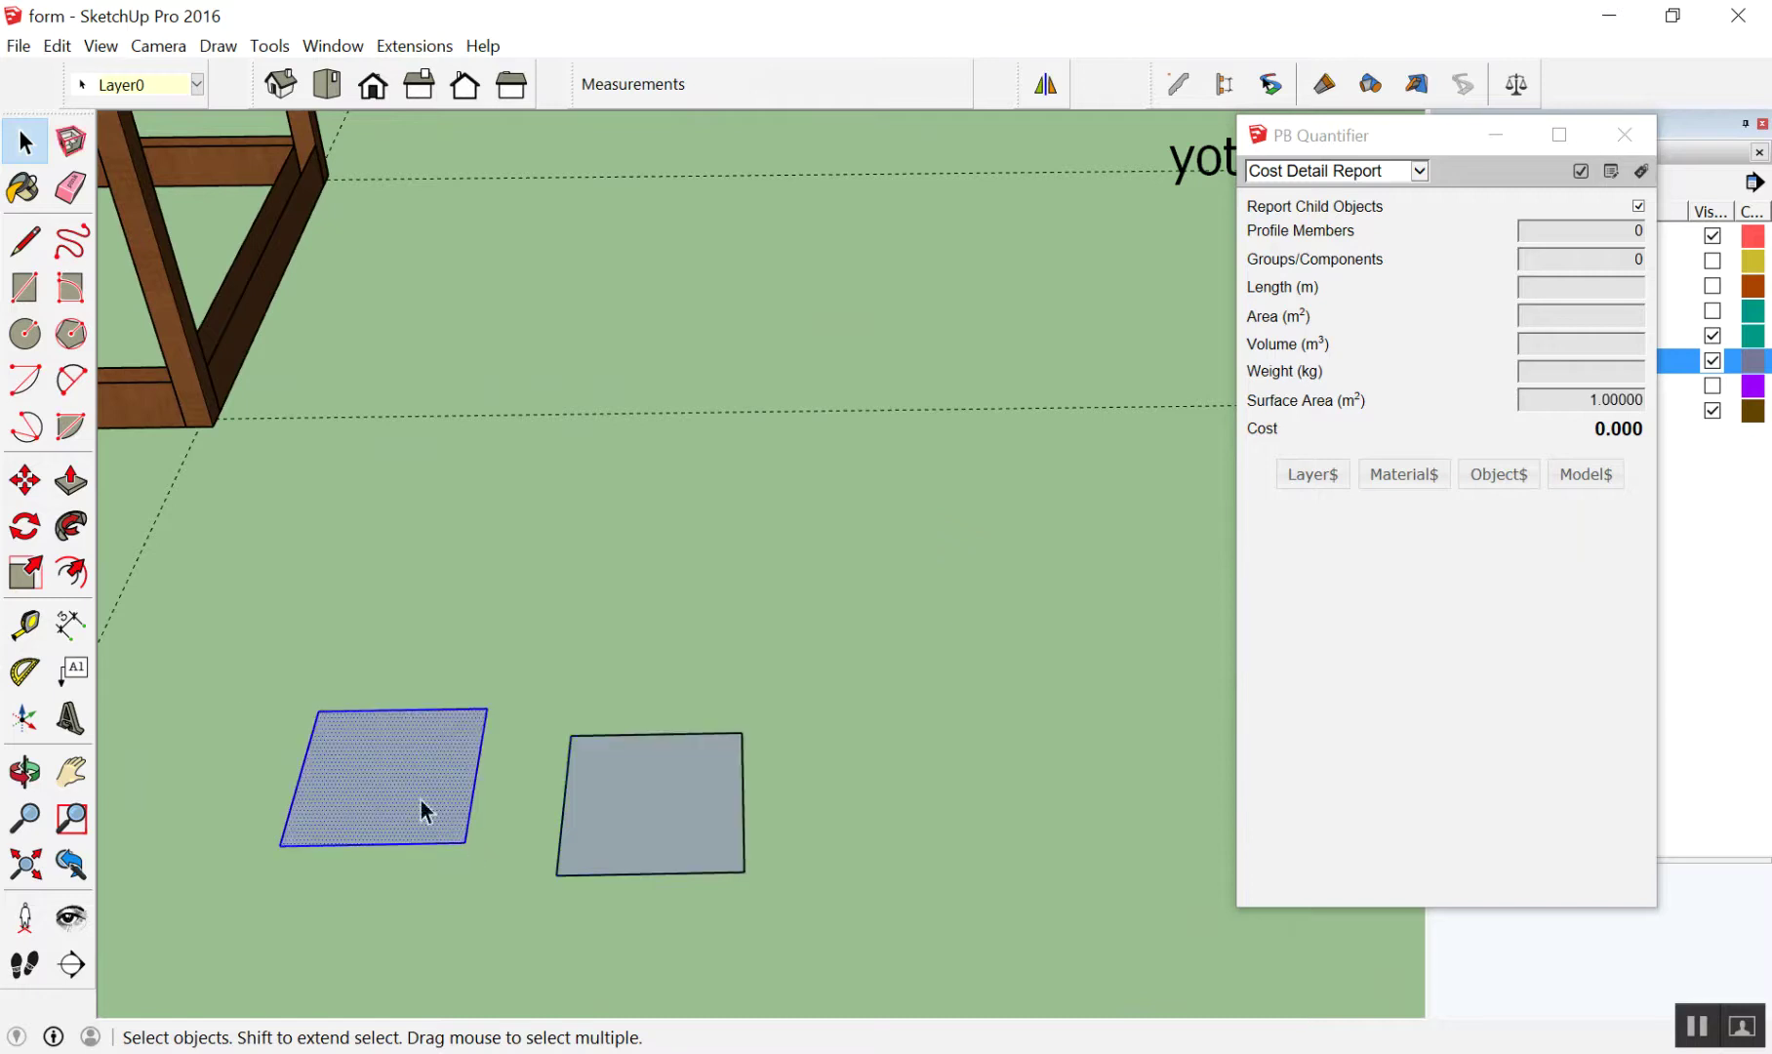
right_click(400, 771)
click(498, 536)
Check a square group reads 1.00000 m² surface area, then close PB Quantifier
mouse_move(504, 540)
middle_down()
mouse_move(842, 727)
mouse_move(514, 717)
mouse_move(630, 693)
middle_up()
scroll(259, 579, up, 3)
scroll(468, 624, down, 2)
click(411, 522)
scroll(722, 625, down, 3)
click(844, 617)
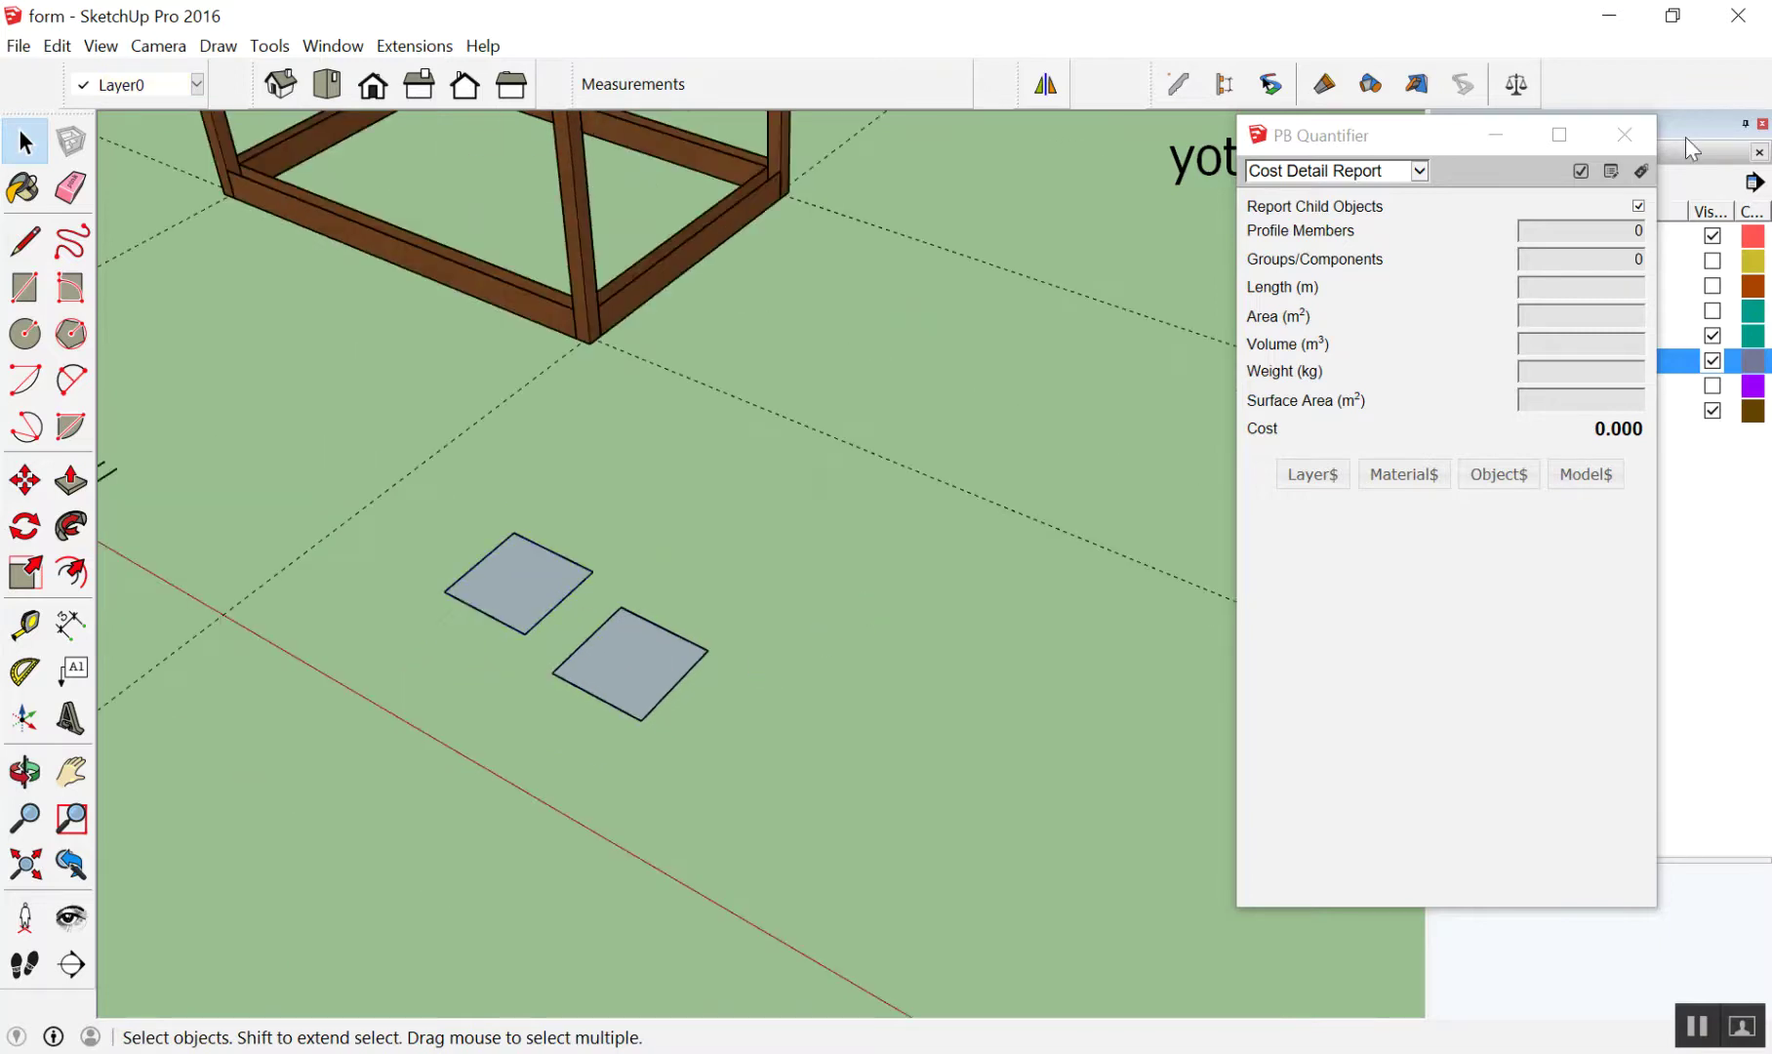
click(1622, 134)
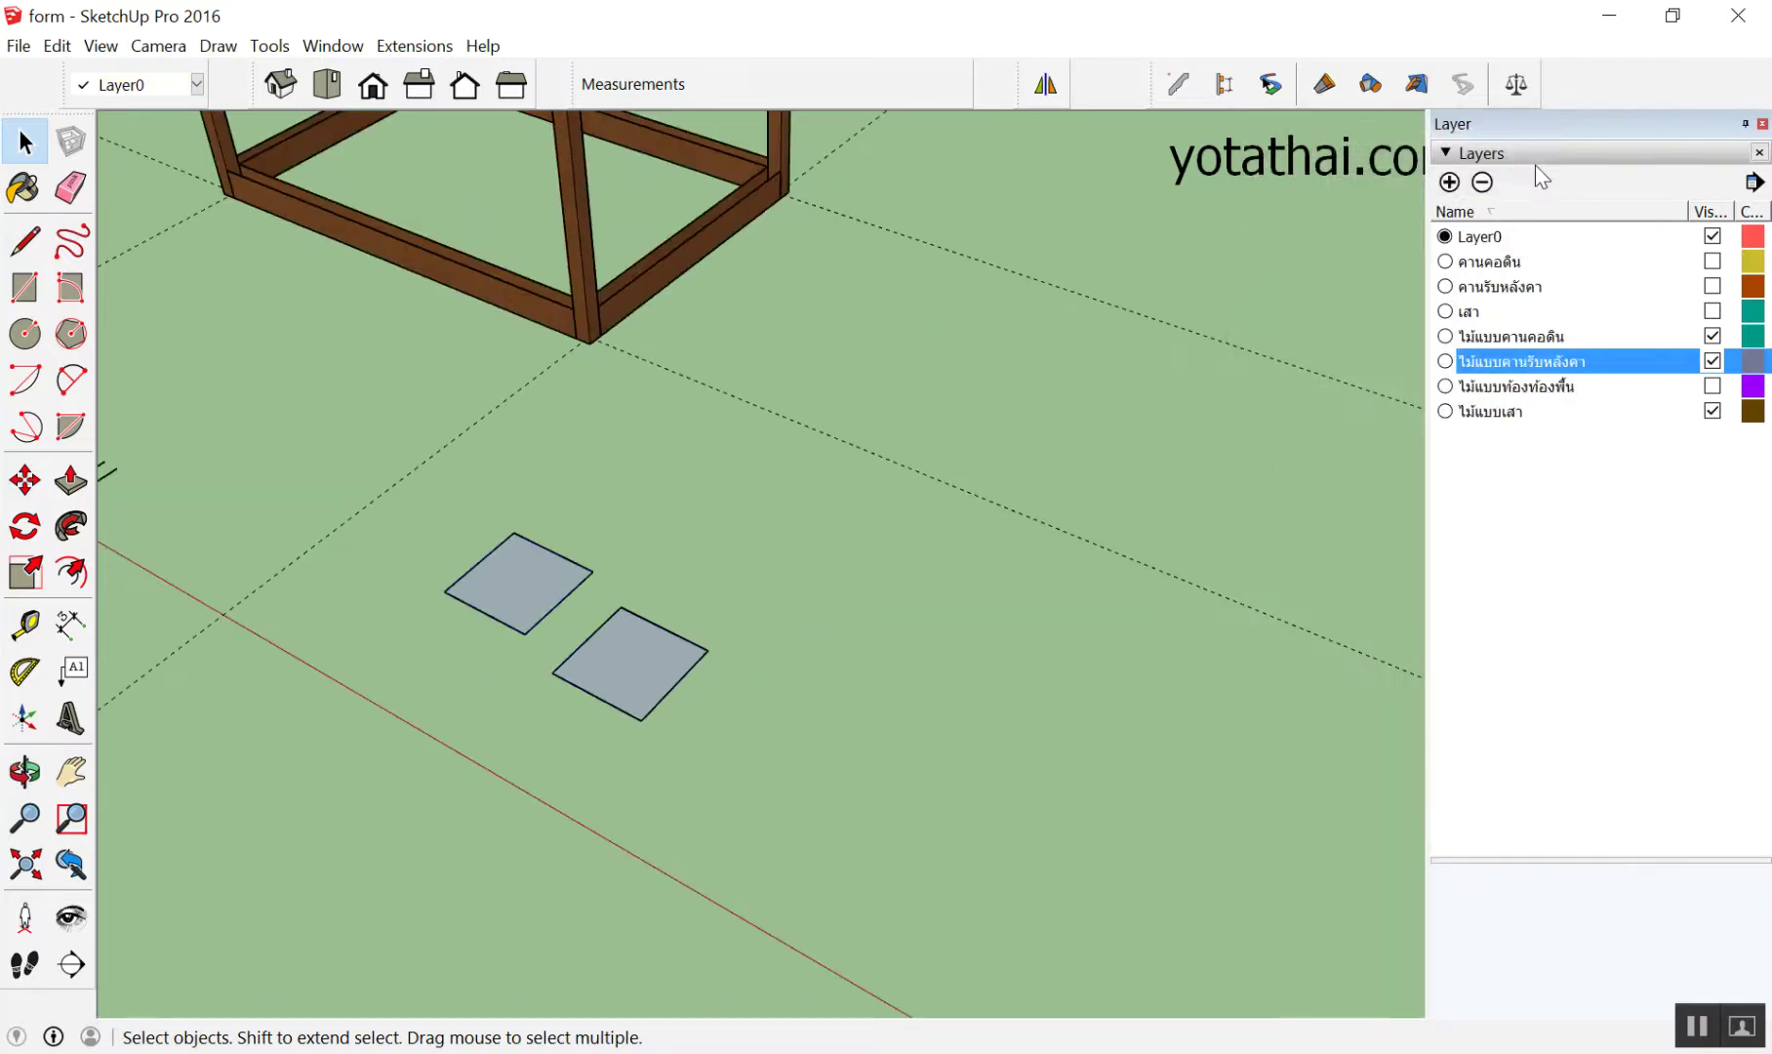
Paint the left square brown wood and the grey square with ไม้แบบท้องพื้น floor material
key(b)
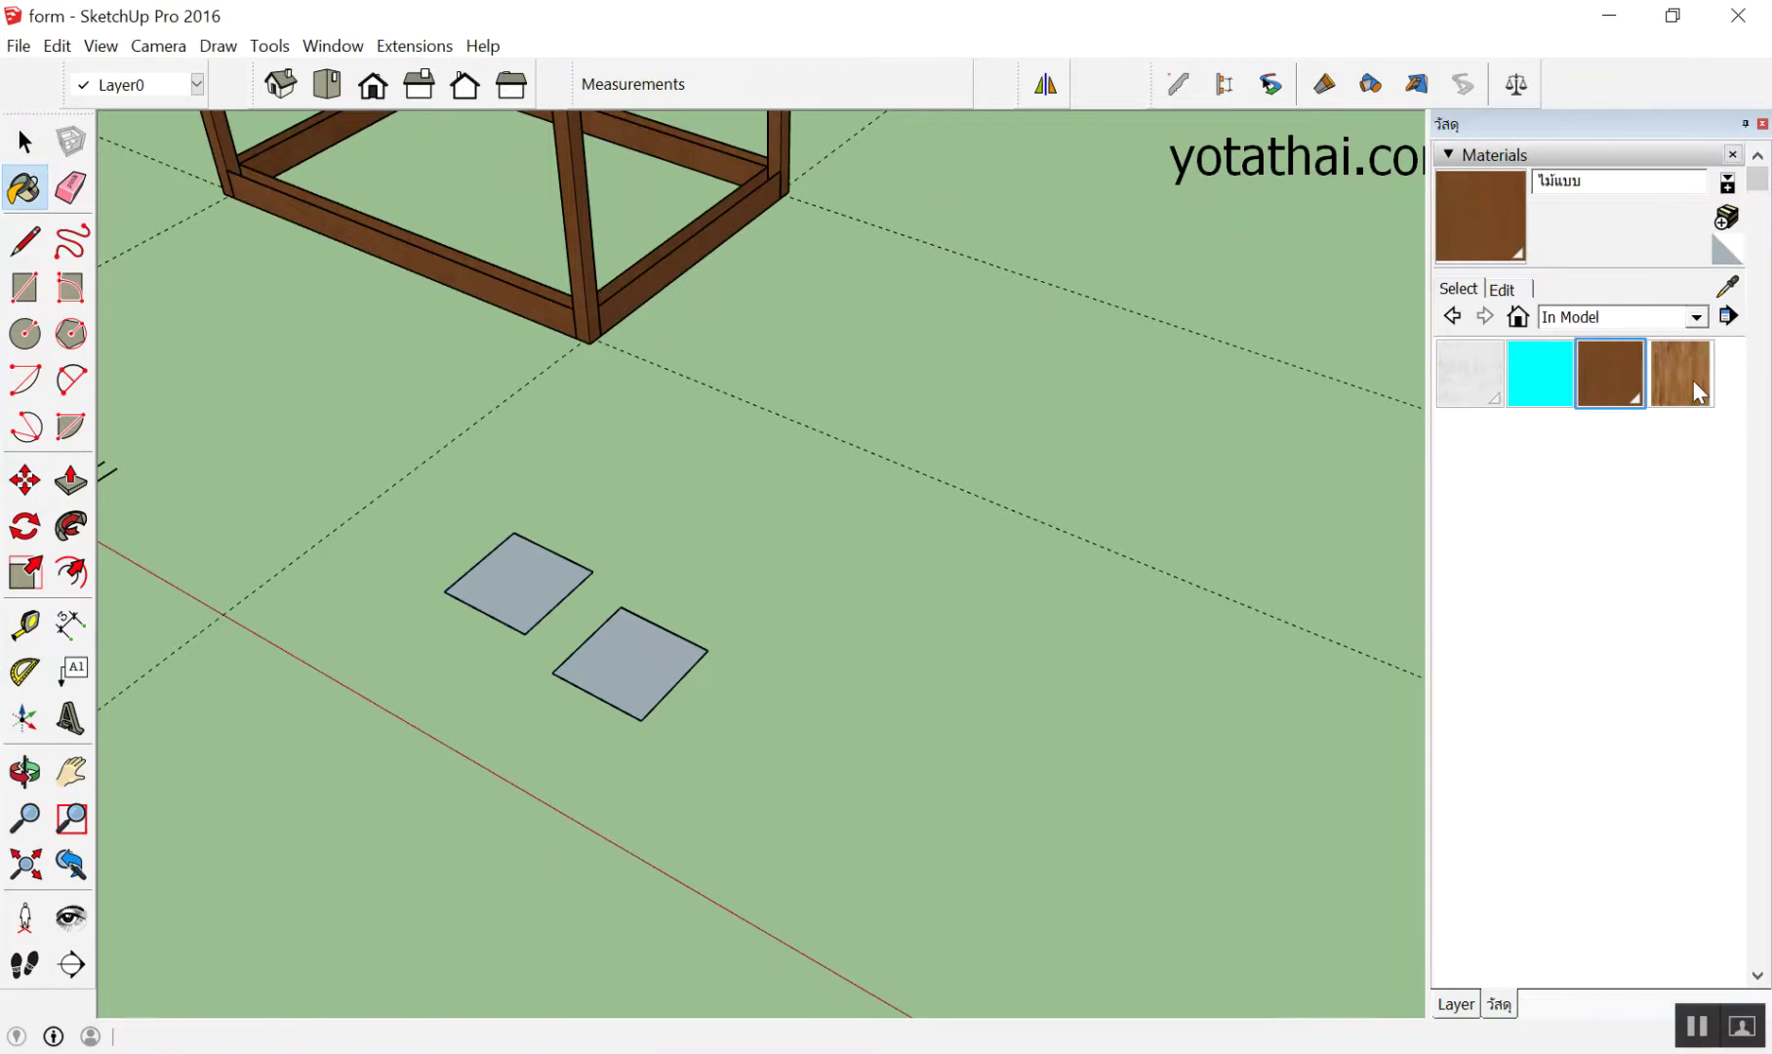
click(537, 586)
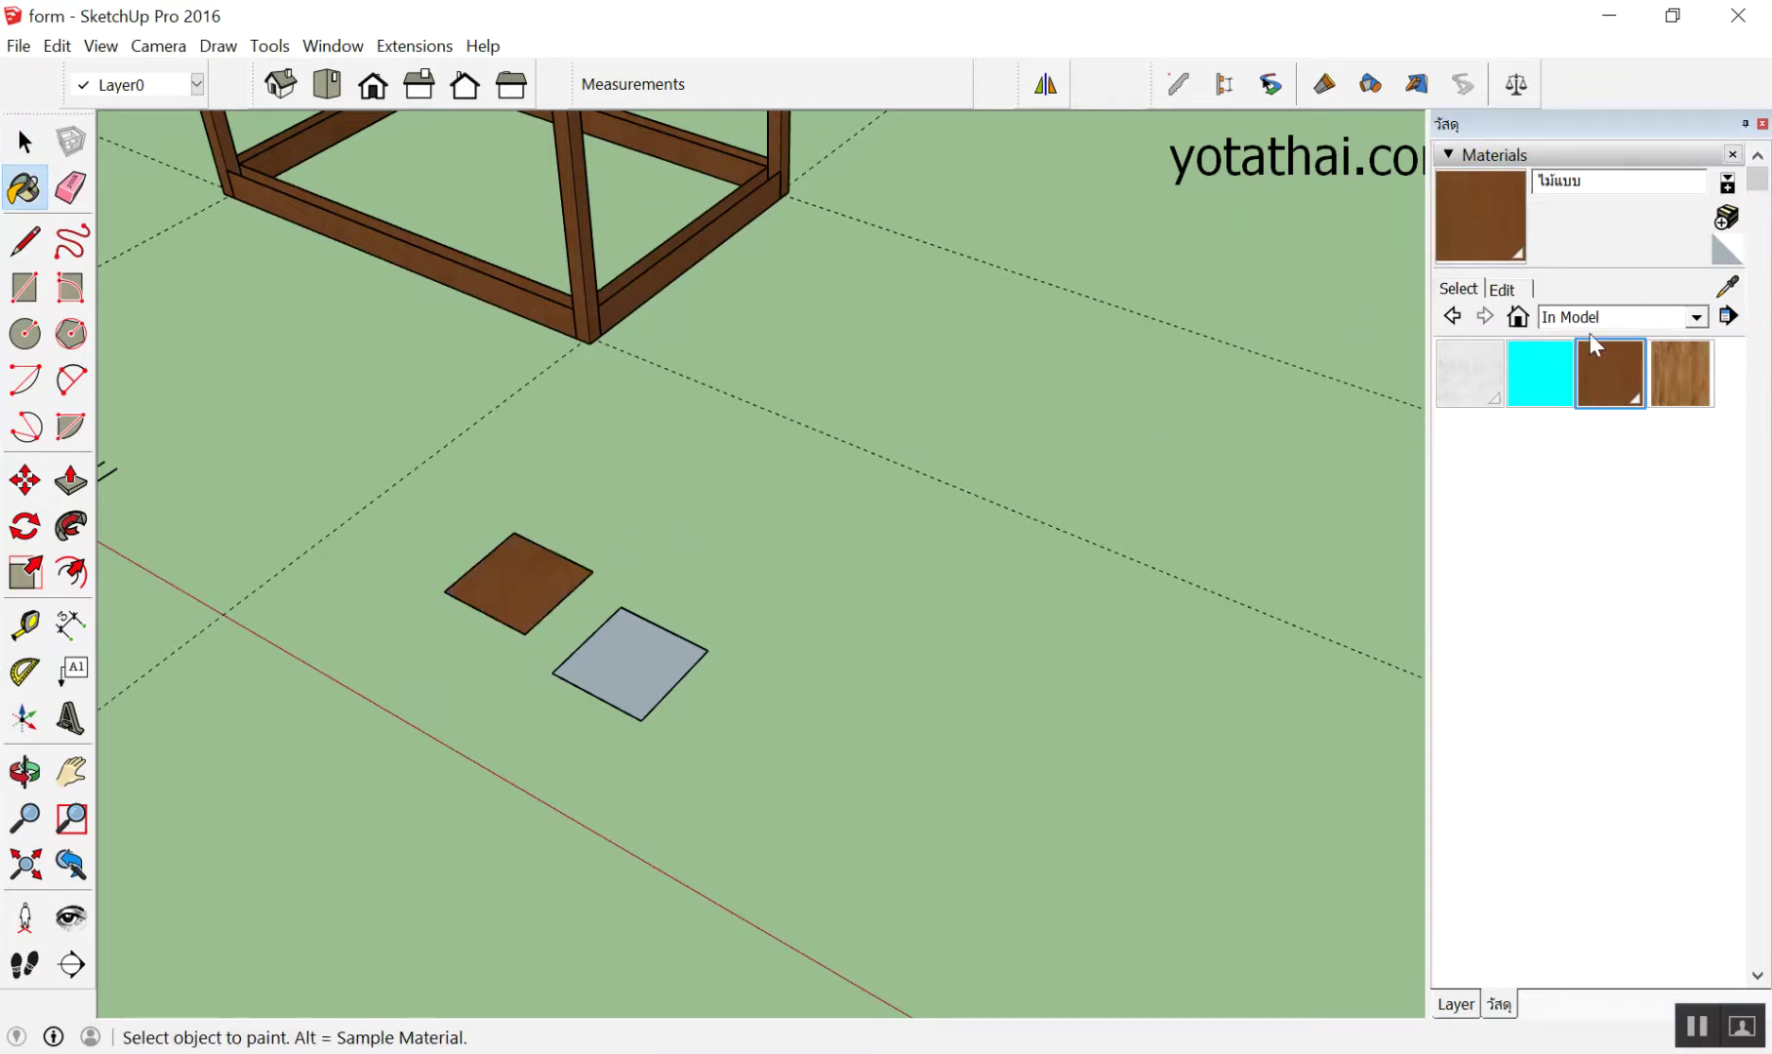
click(1679, 373)
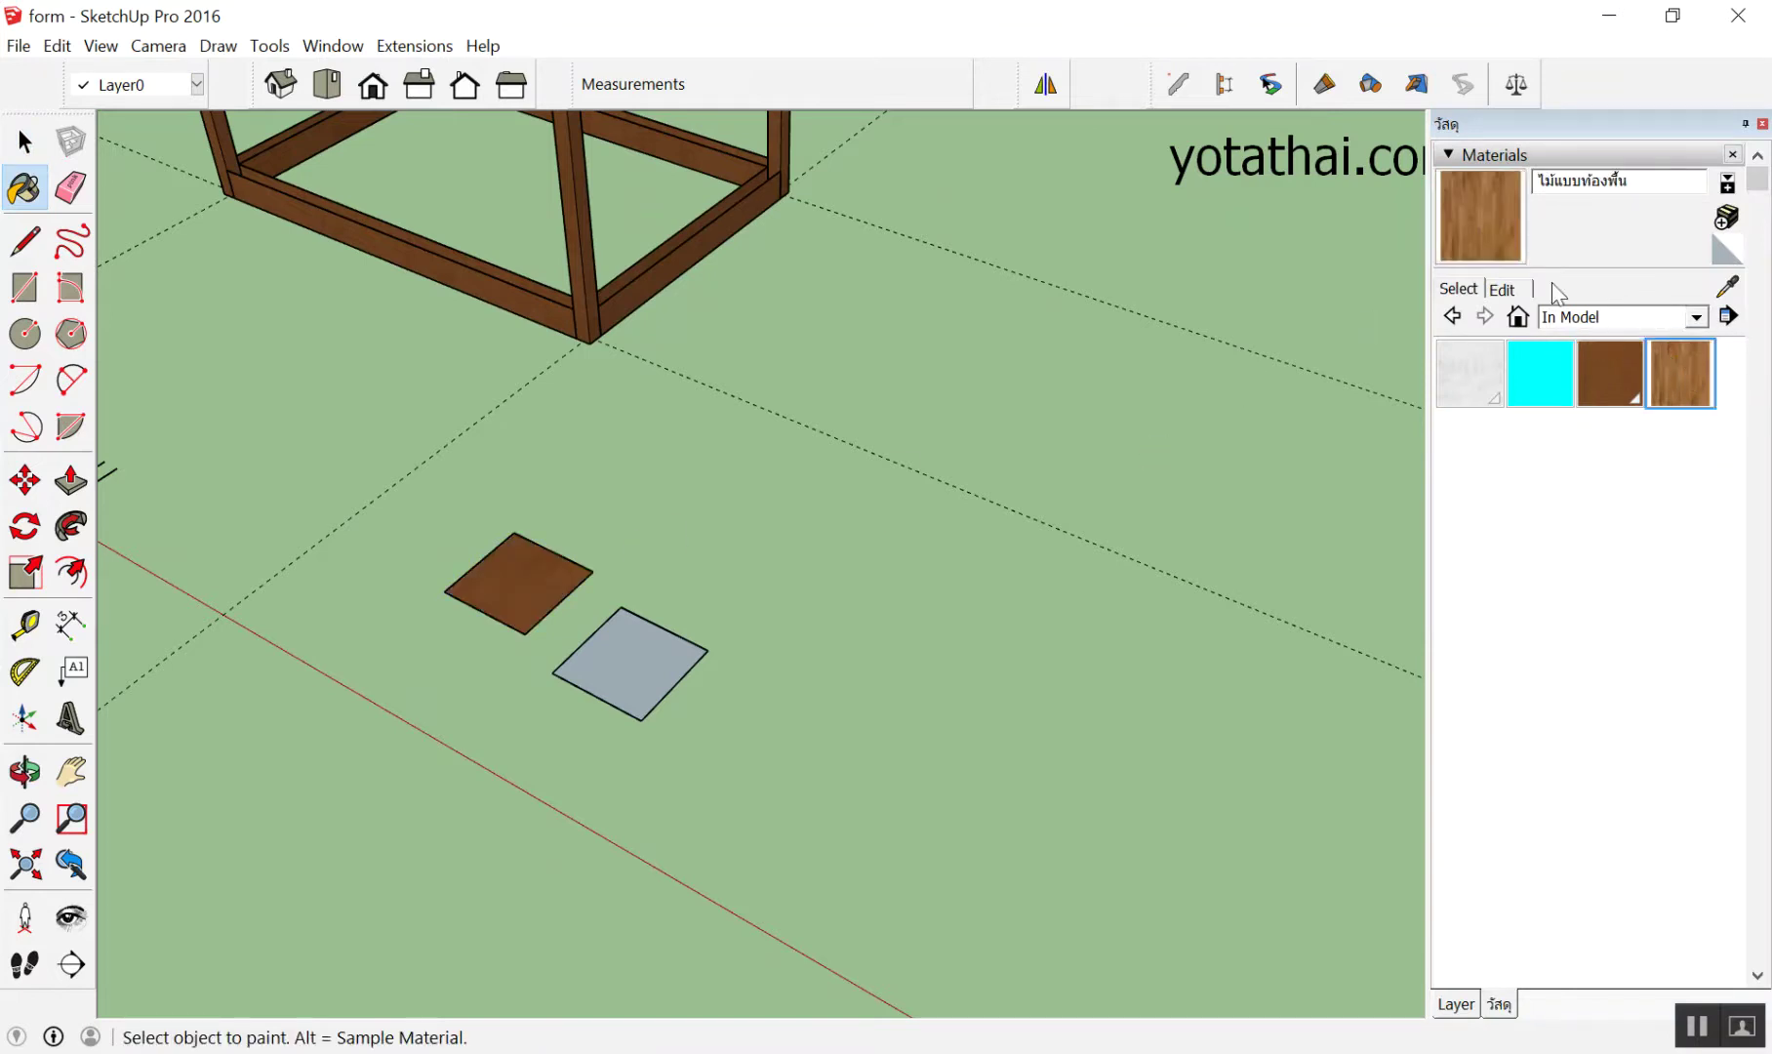
click(662, 652)
key(space)
scroll(447, 708, up, 3)
middle_drag(463, 754, 911, 708)
scroll(1036, 595, up, 2)
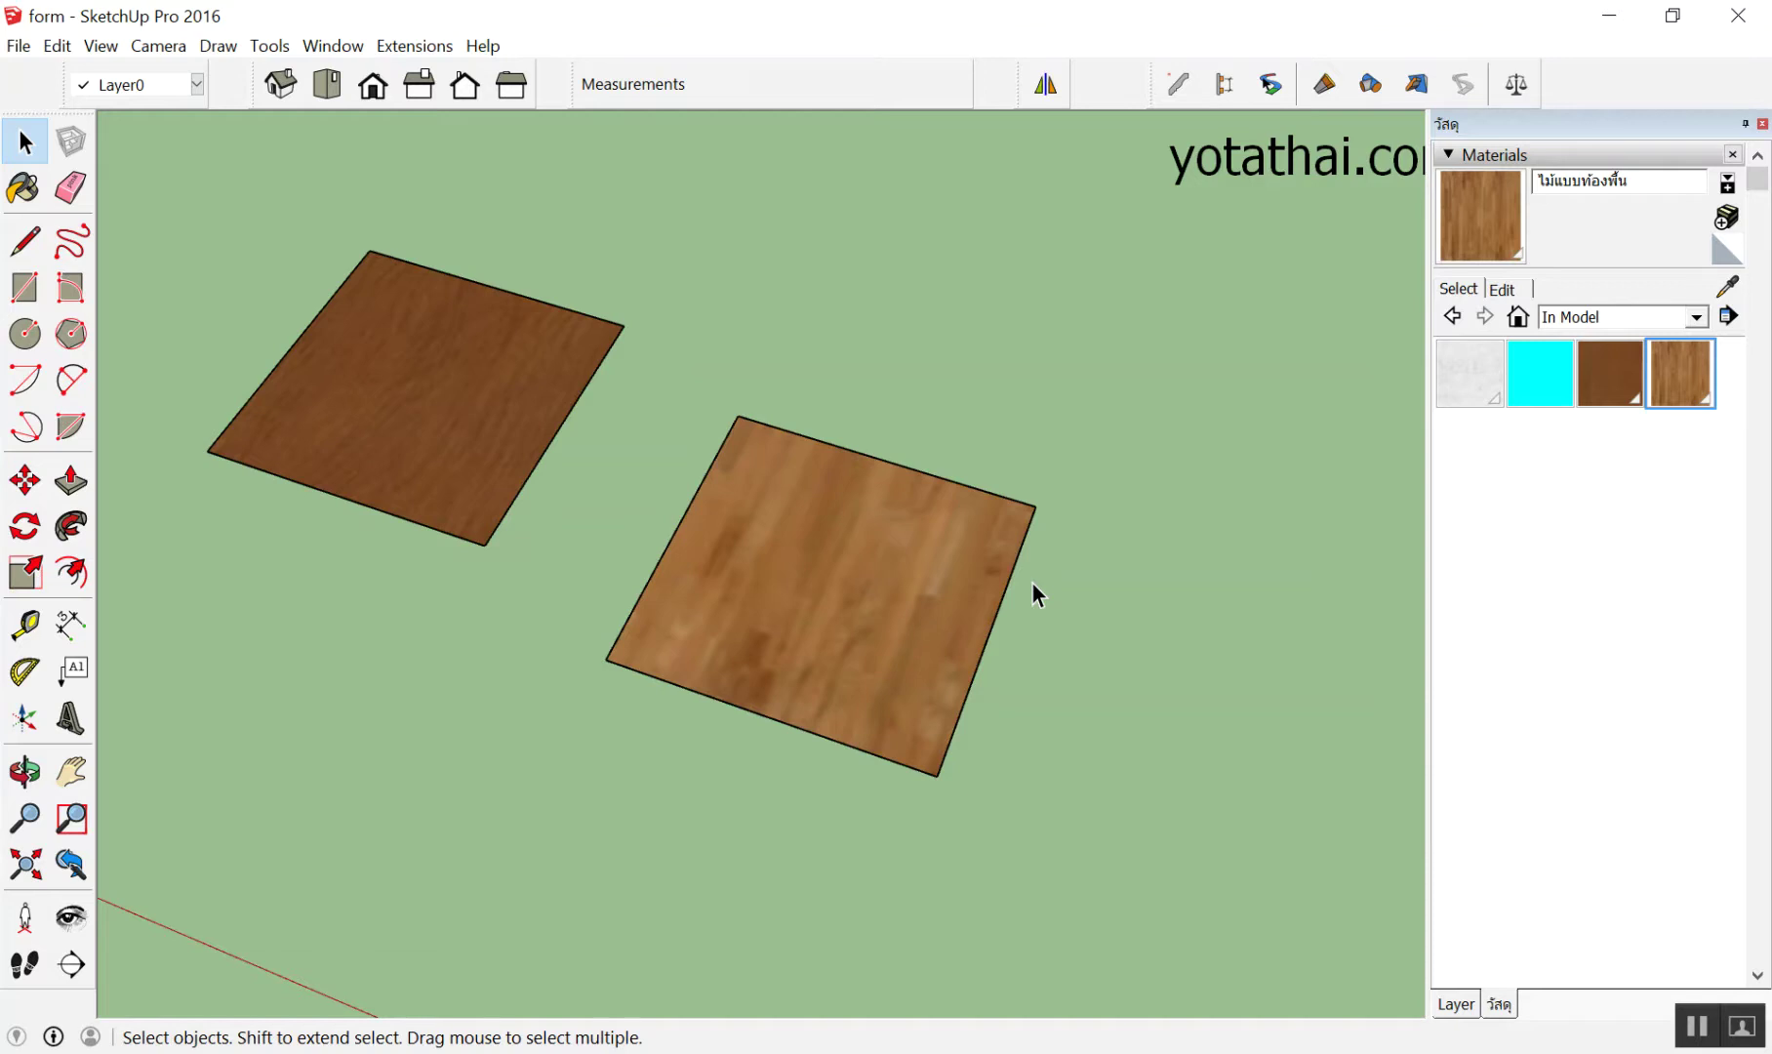
Select the brown-wood square and re-pick the brown wood and ไม้แบบท้องพื้น swatches in Materials
scroll(1031, 582, down, 2)
scroll(623, 407, up, 2)
scroll(625, 415, up, 2)
click(629, 423)
click(1611, 373)
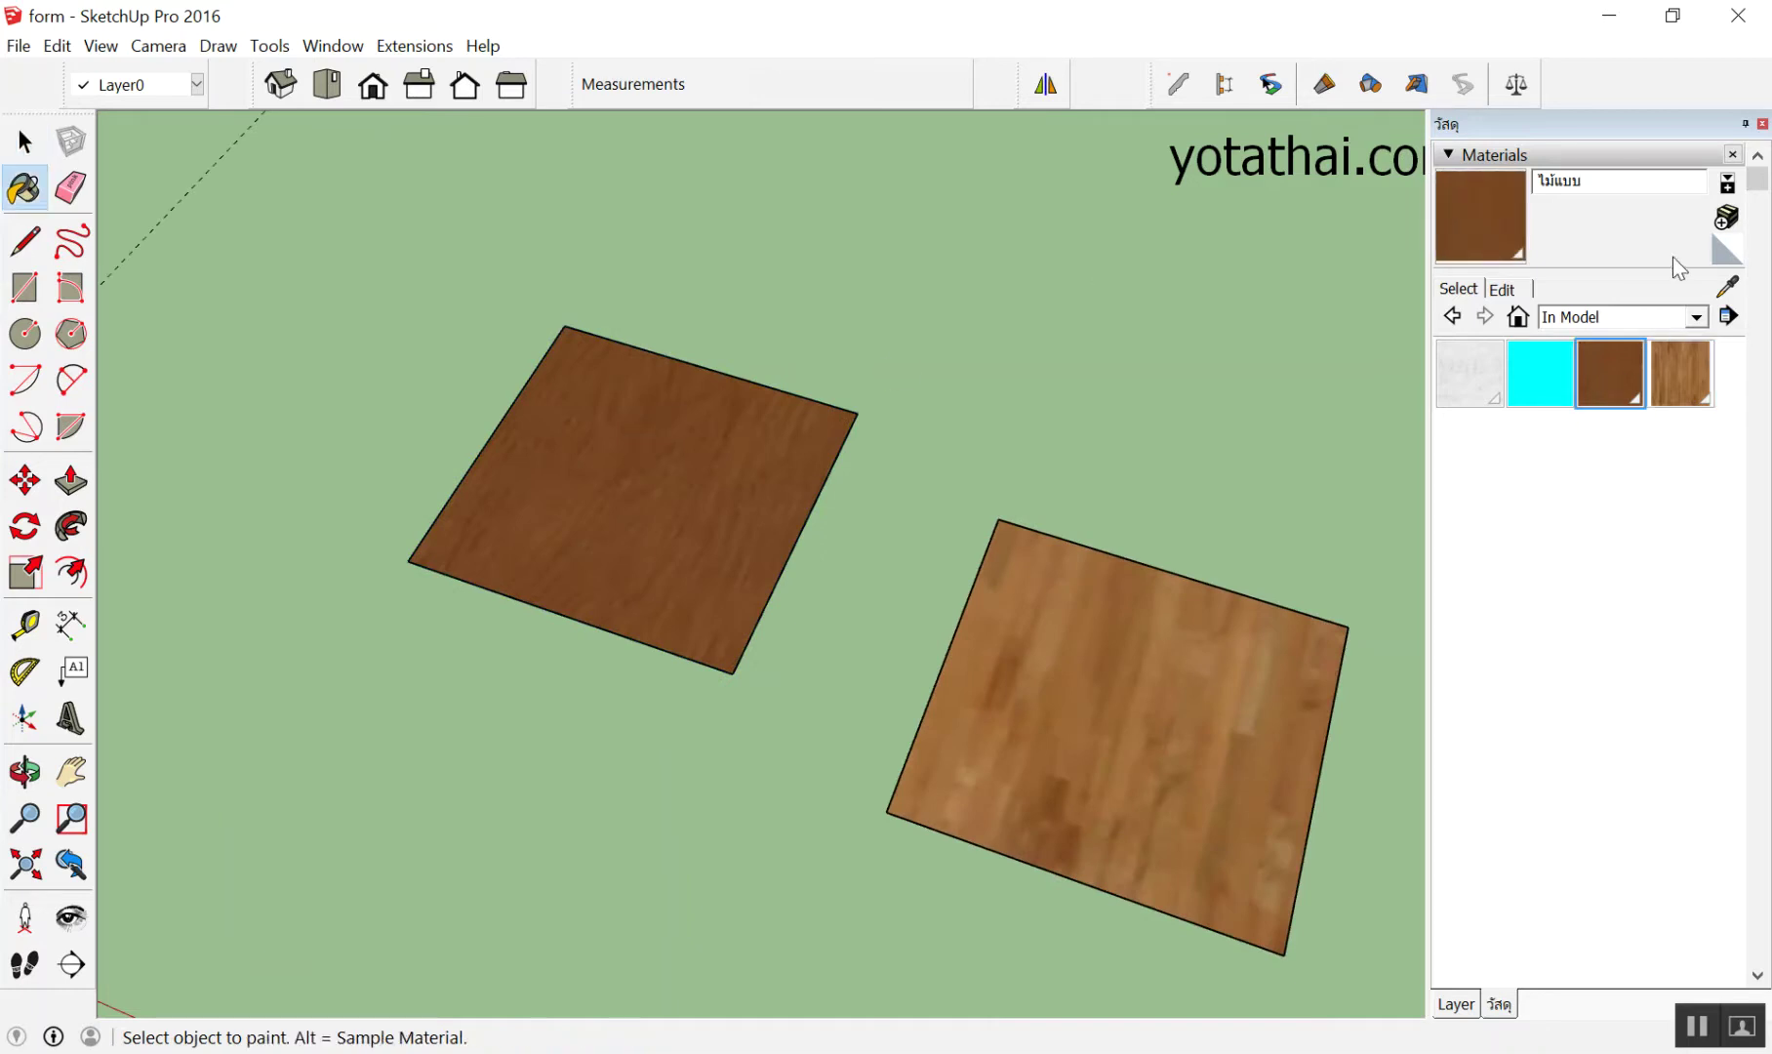
key(e)
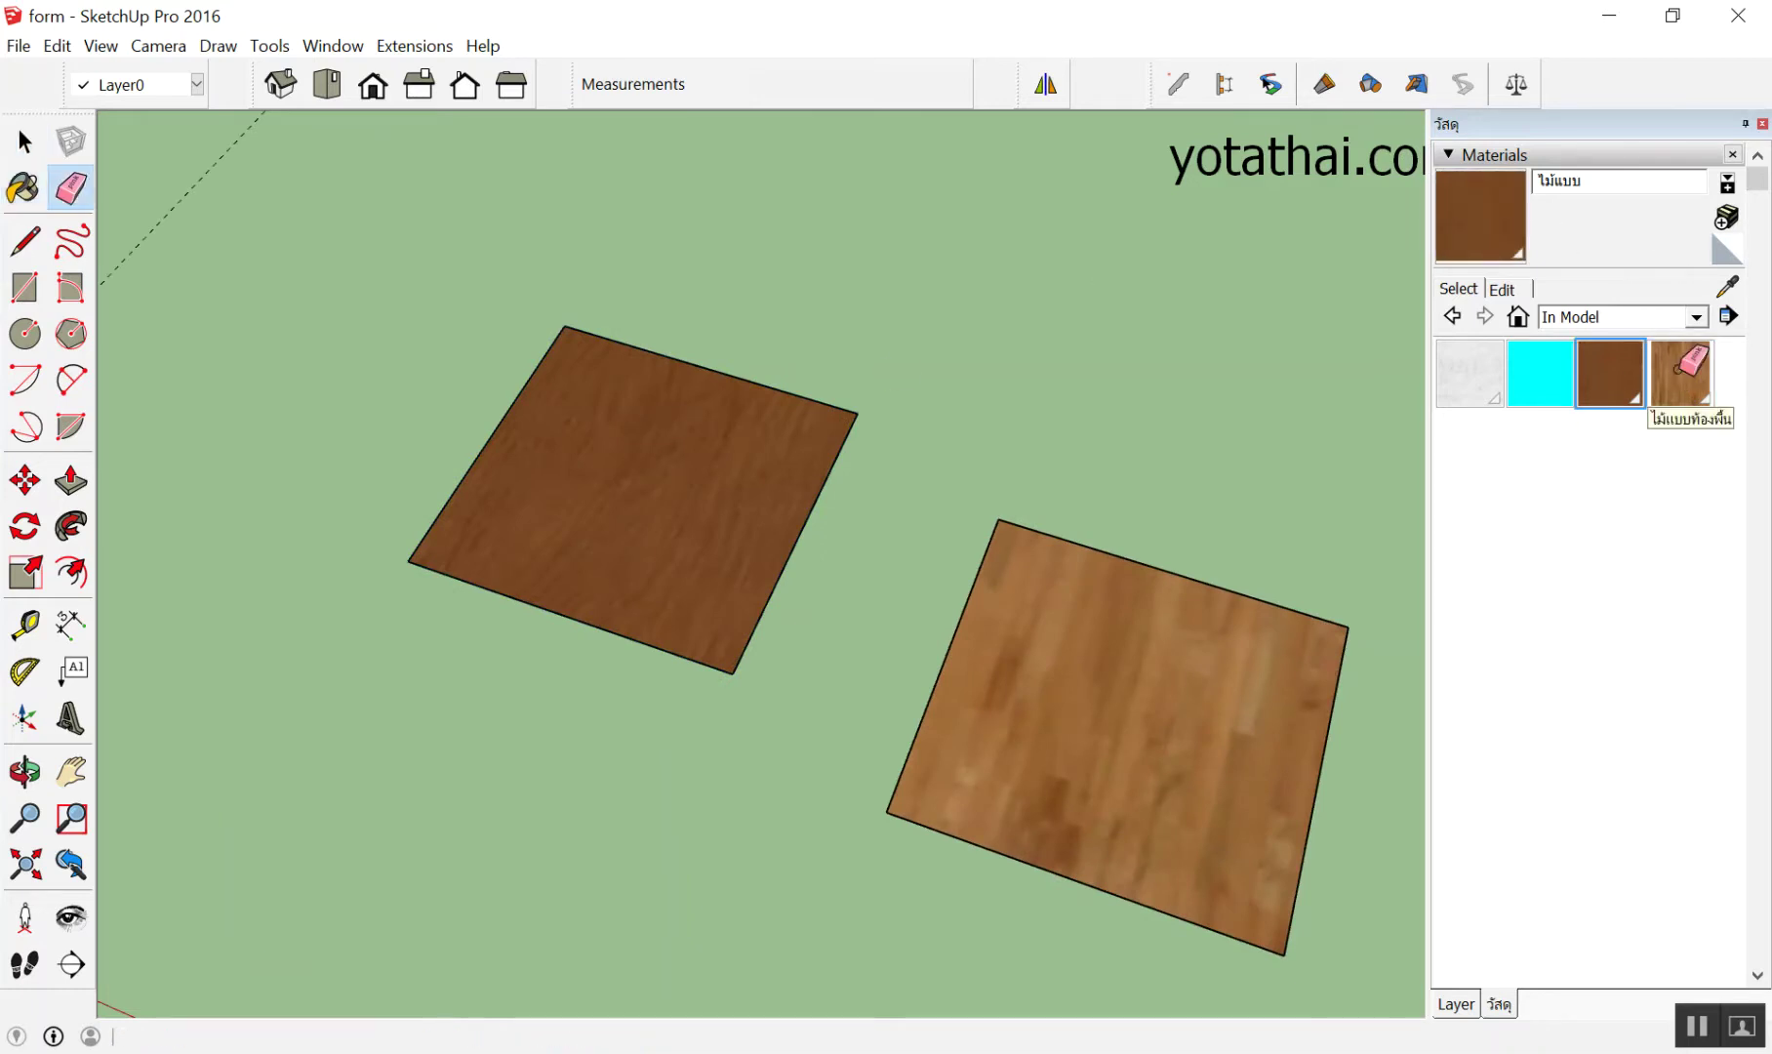
key(space)
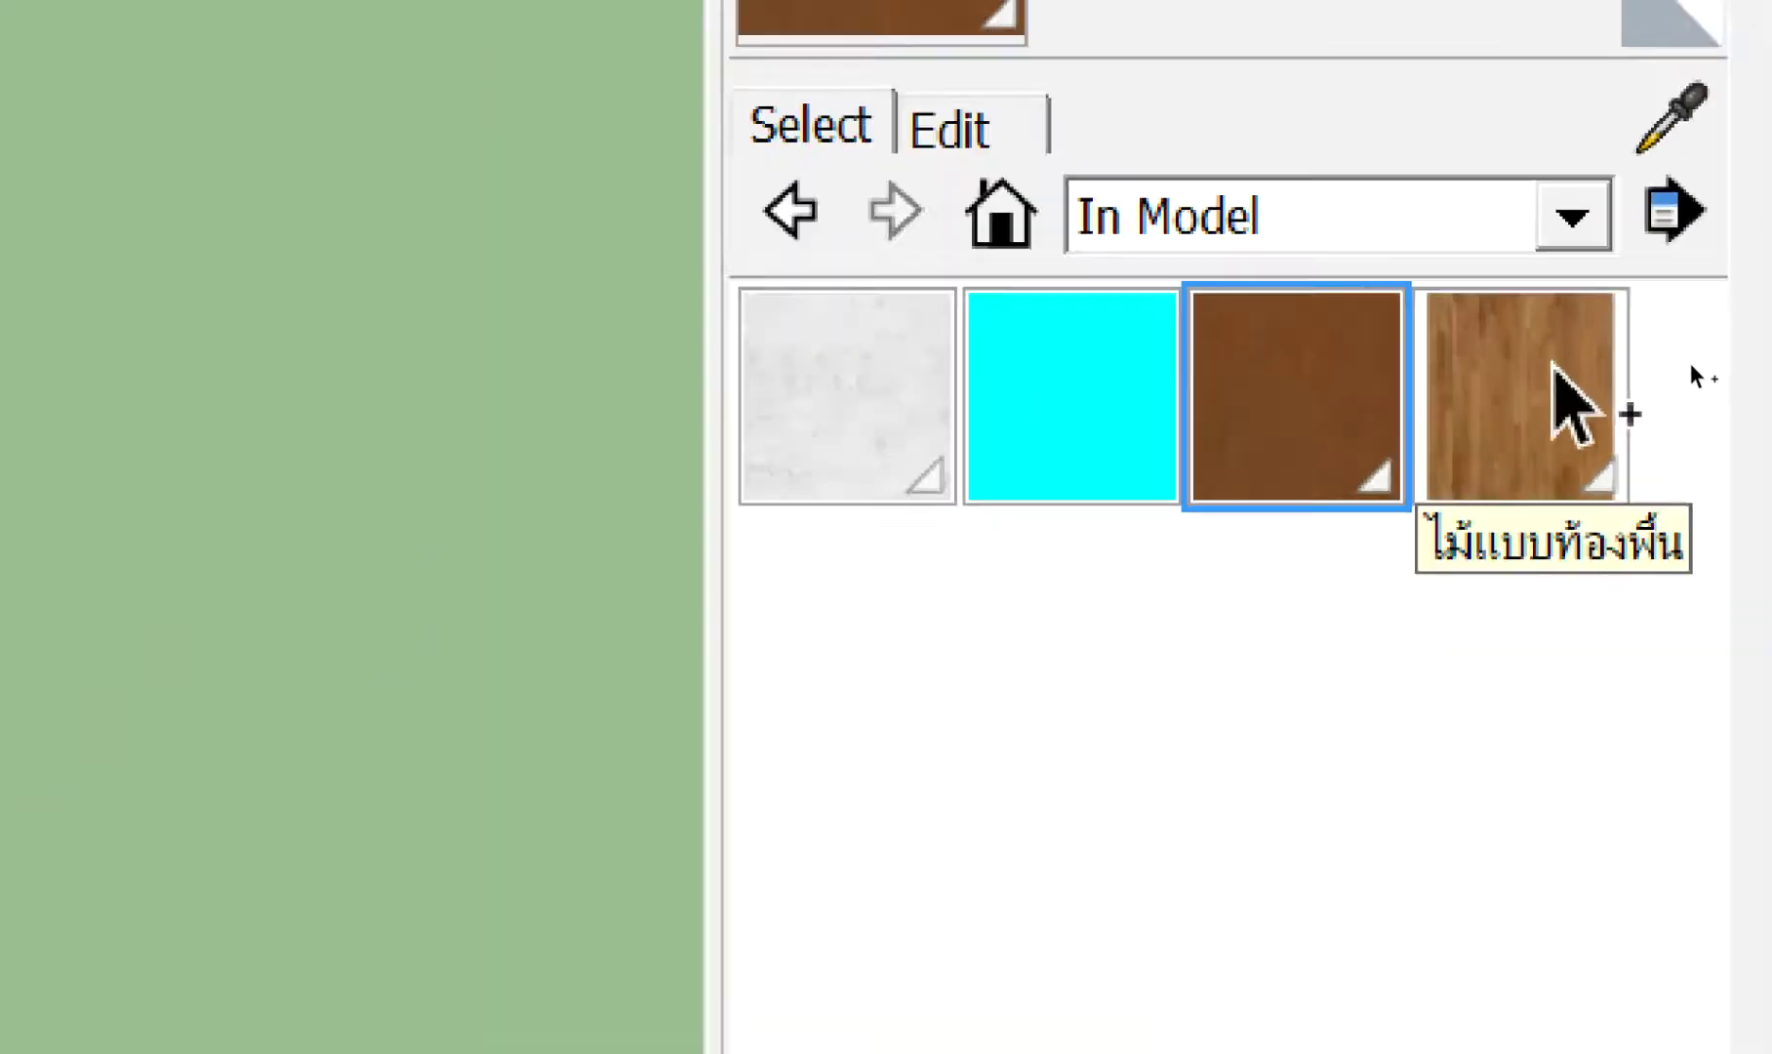
click(1692, 369)
key(space)
scroll(656, 416, down, 5)
scroll(1152, 602, up, 2)
scroll(1157, 600, up, 2)
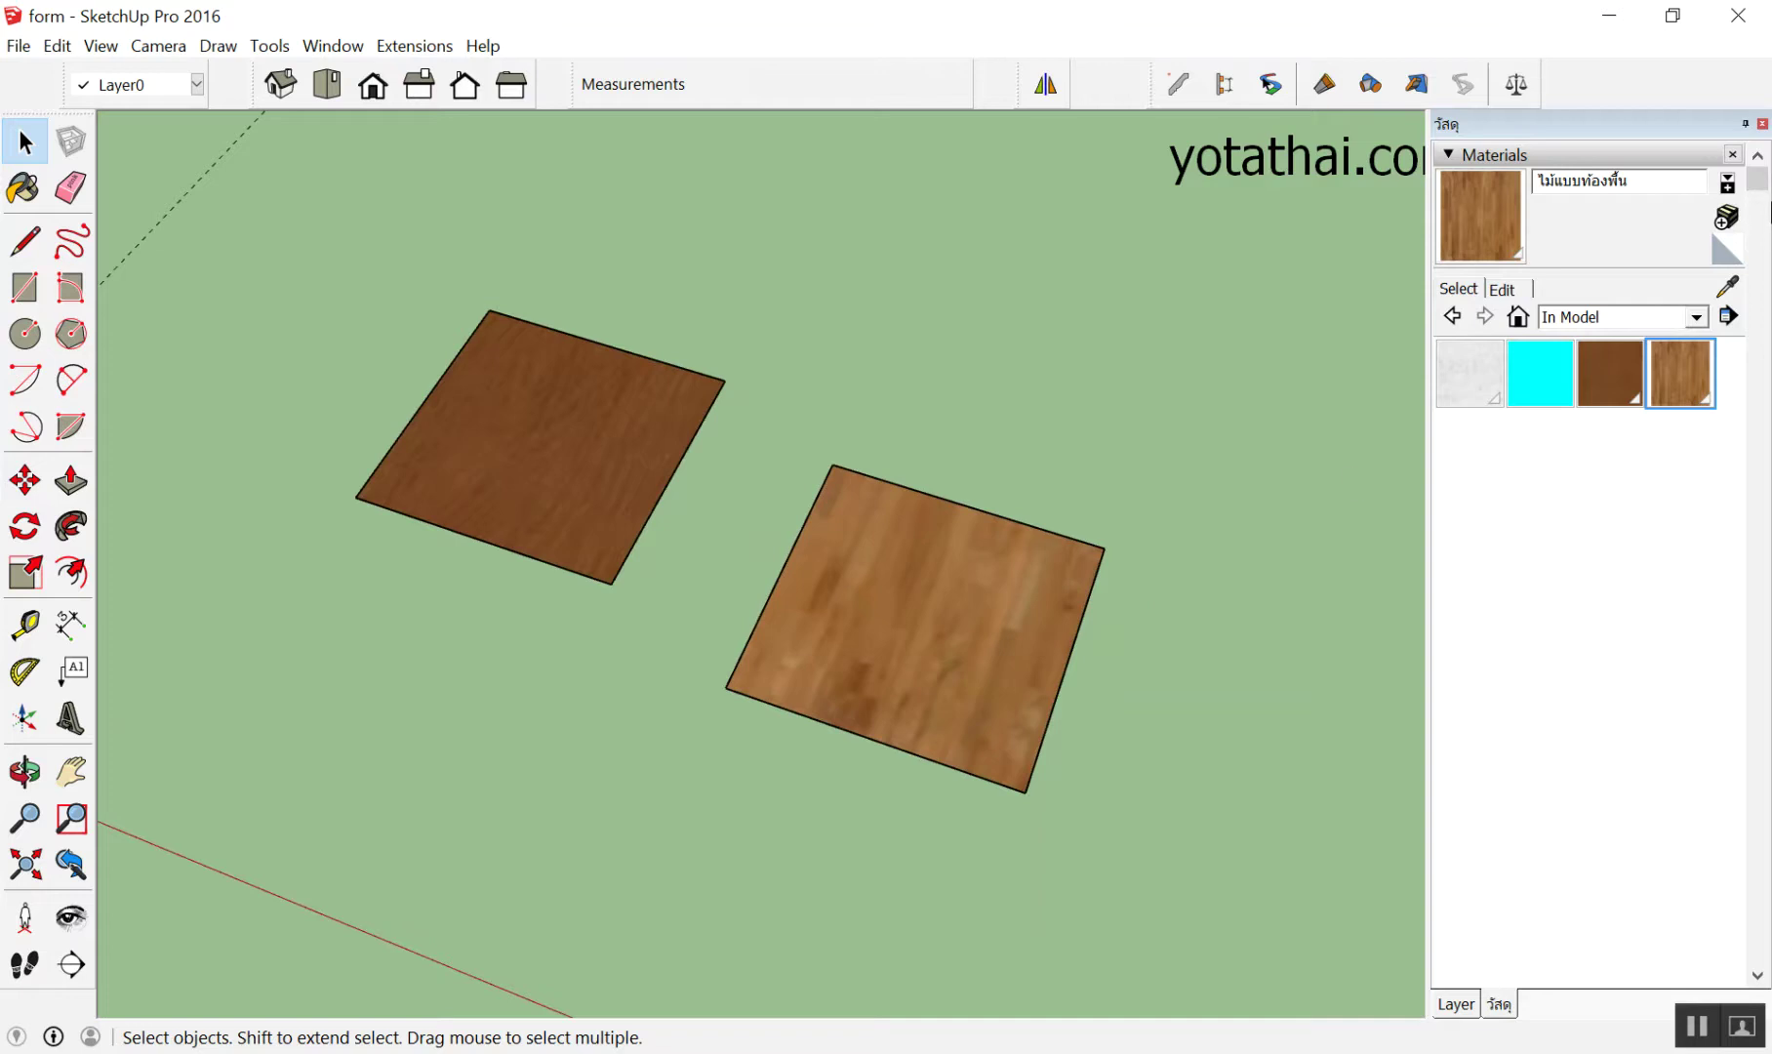
Open the PB Quantifier report and select each square to compare their costs
click(1515, 85)
click(583, 478)
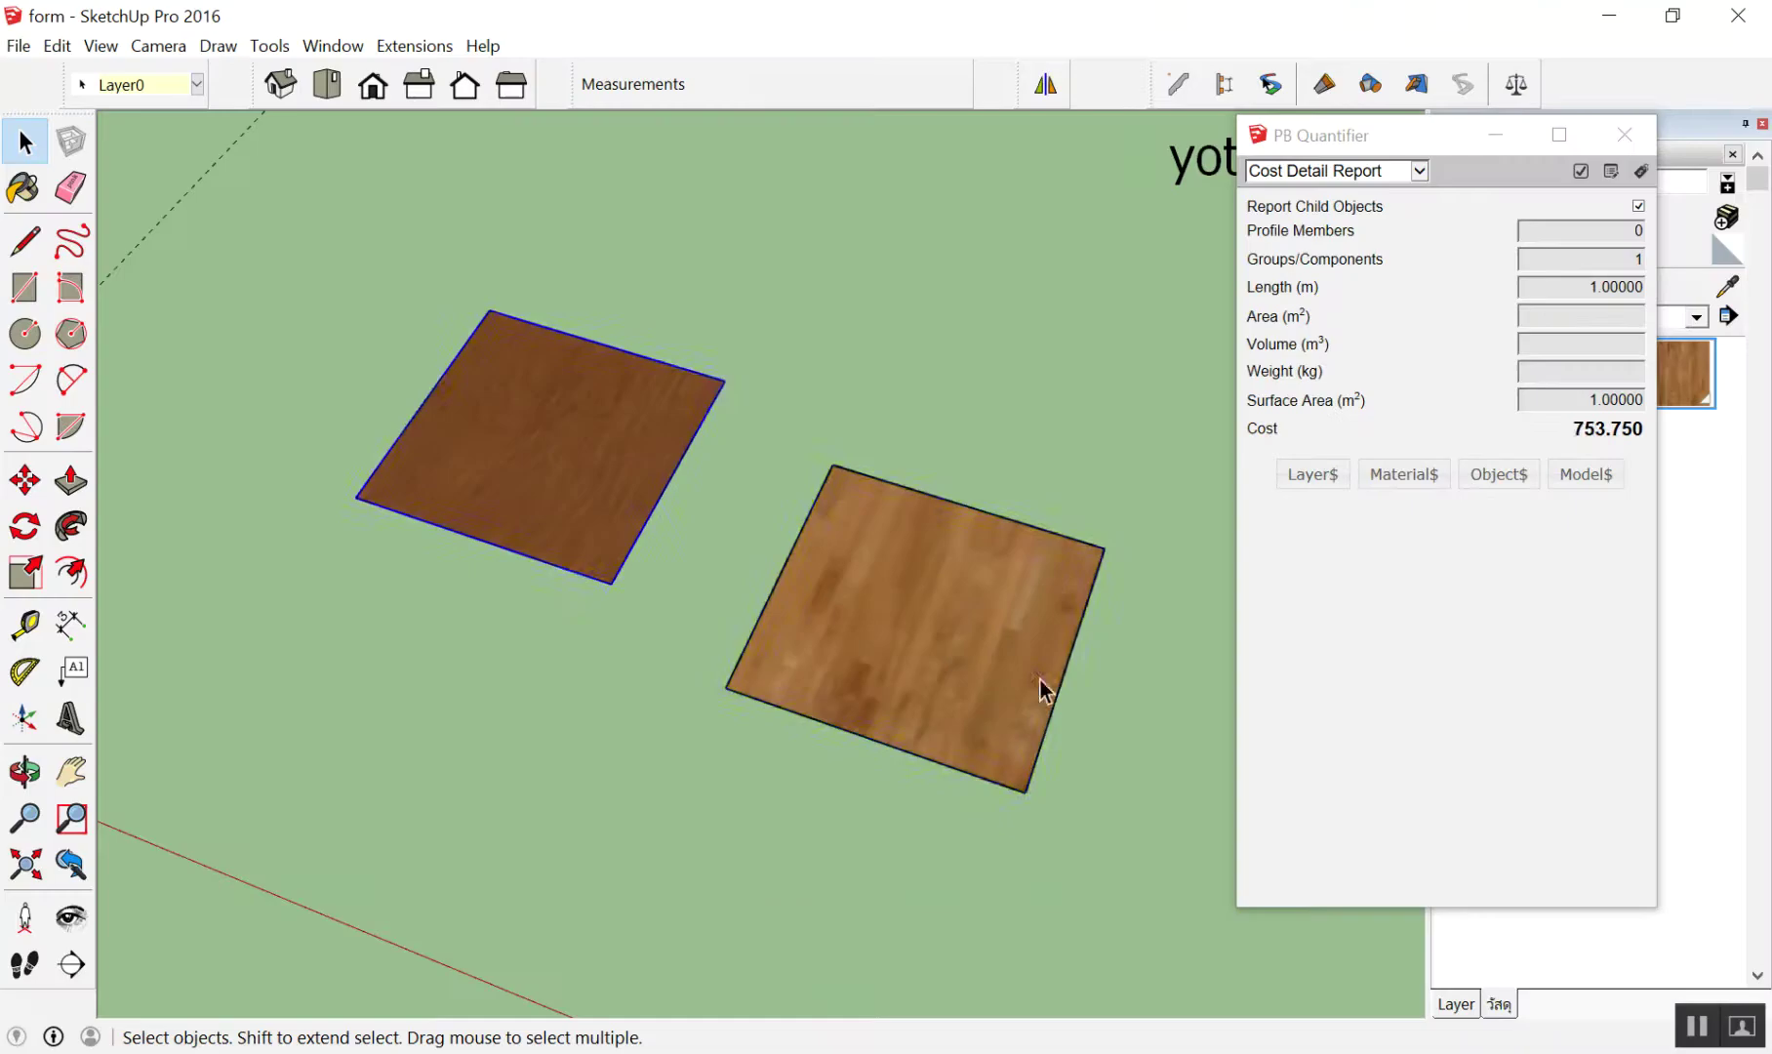
click(949, 719)
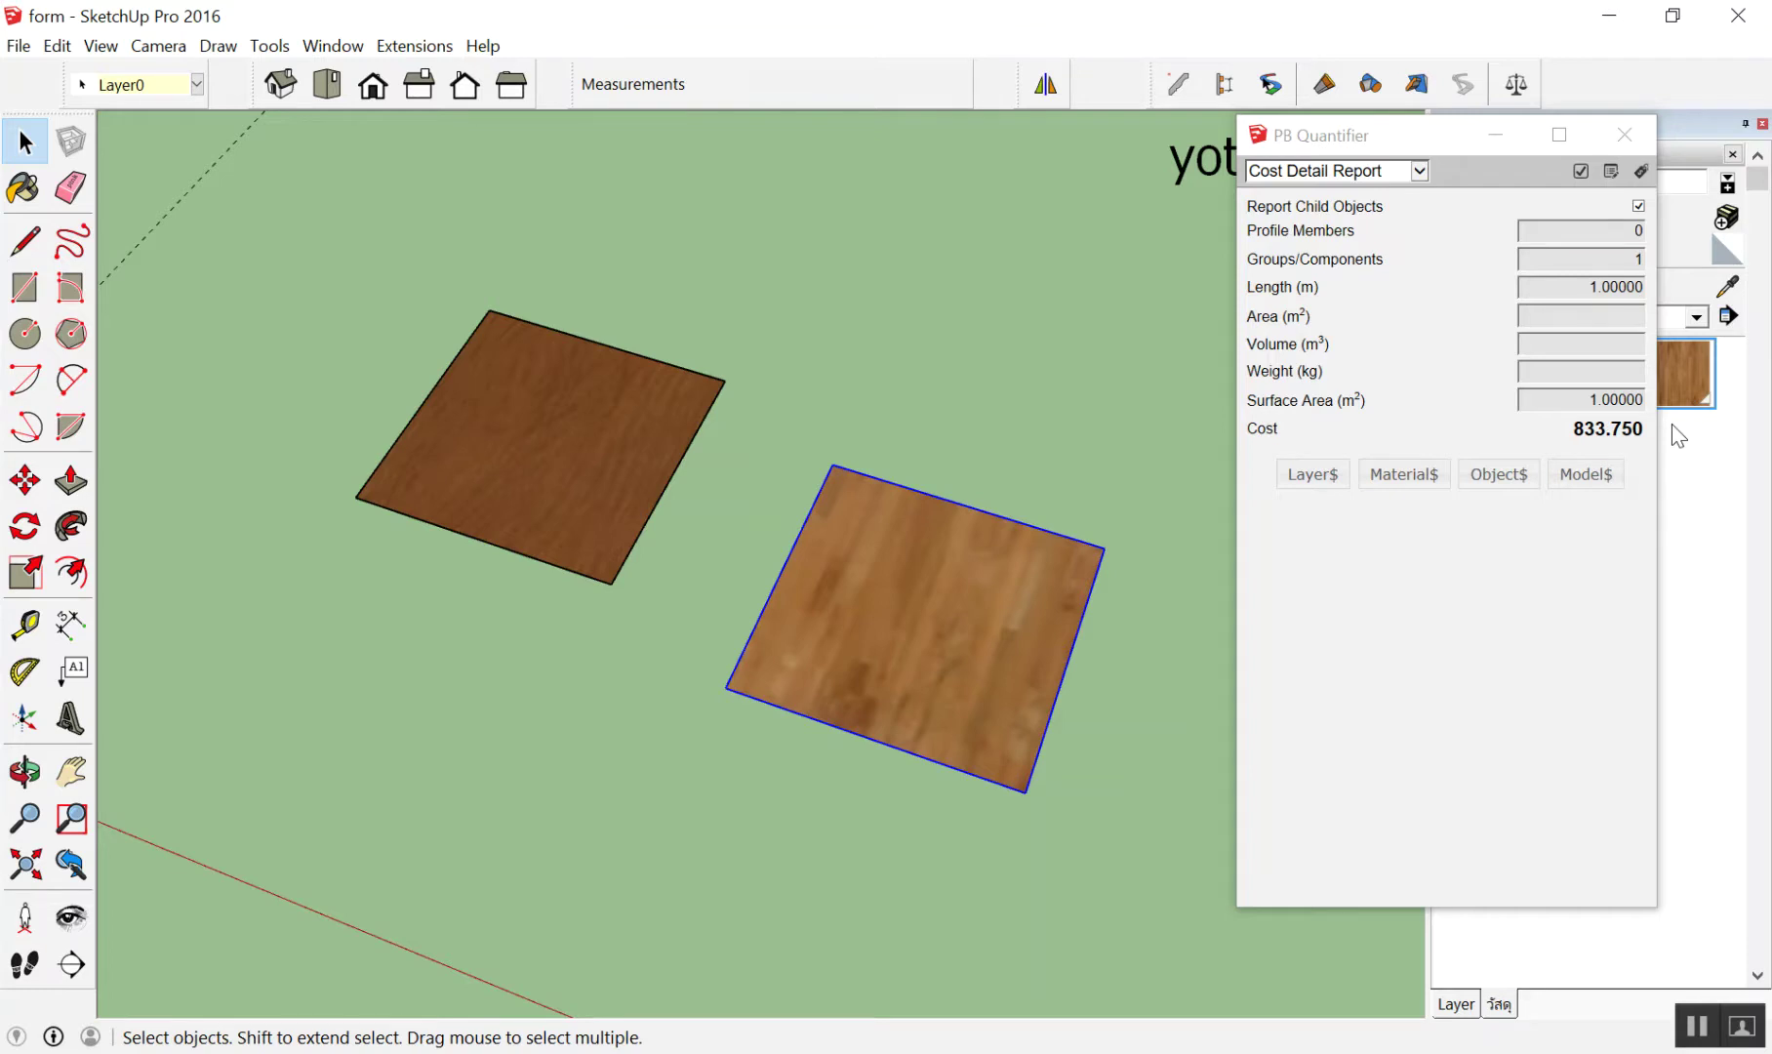
Inspect each square in PB Cost Inspector, reading the wood-floor square's five-line 833.750 breakdown
click(1639, 173)
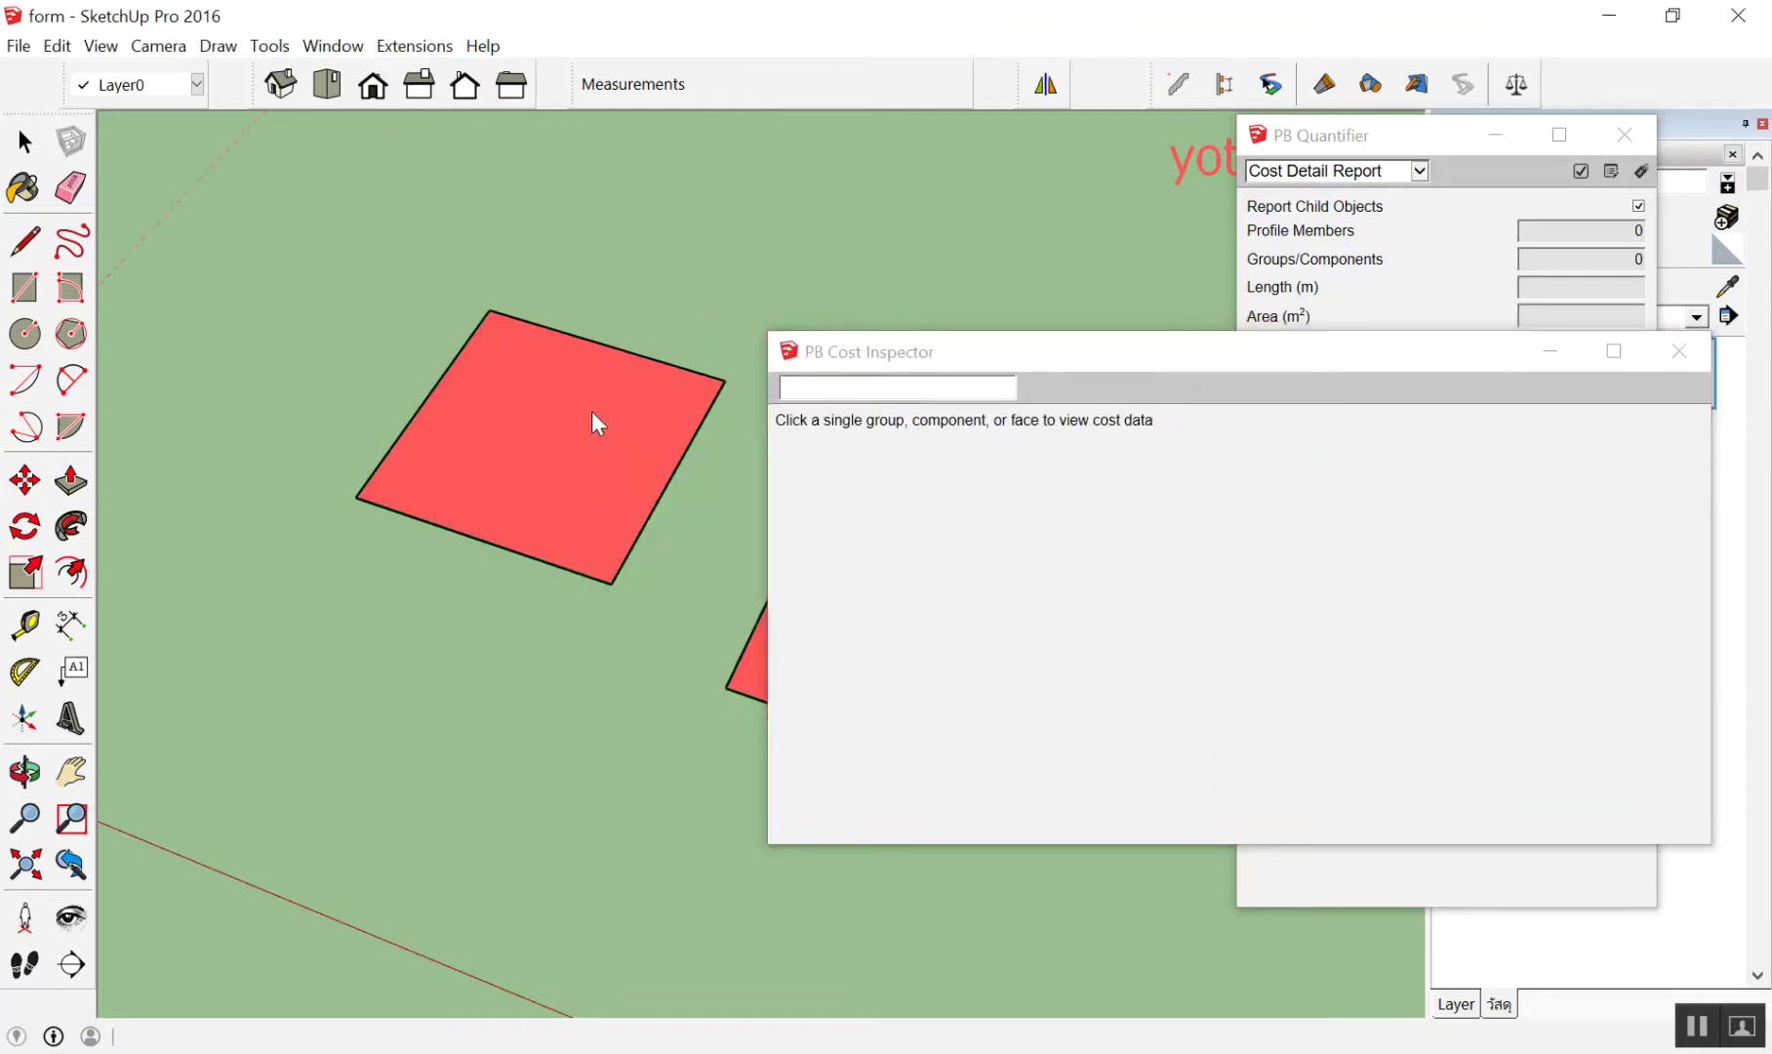
click(598, 424)
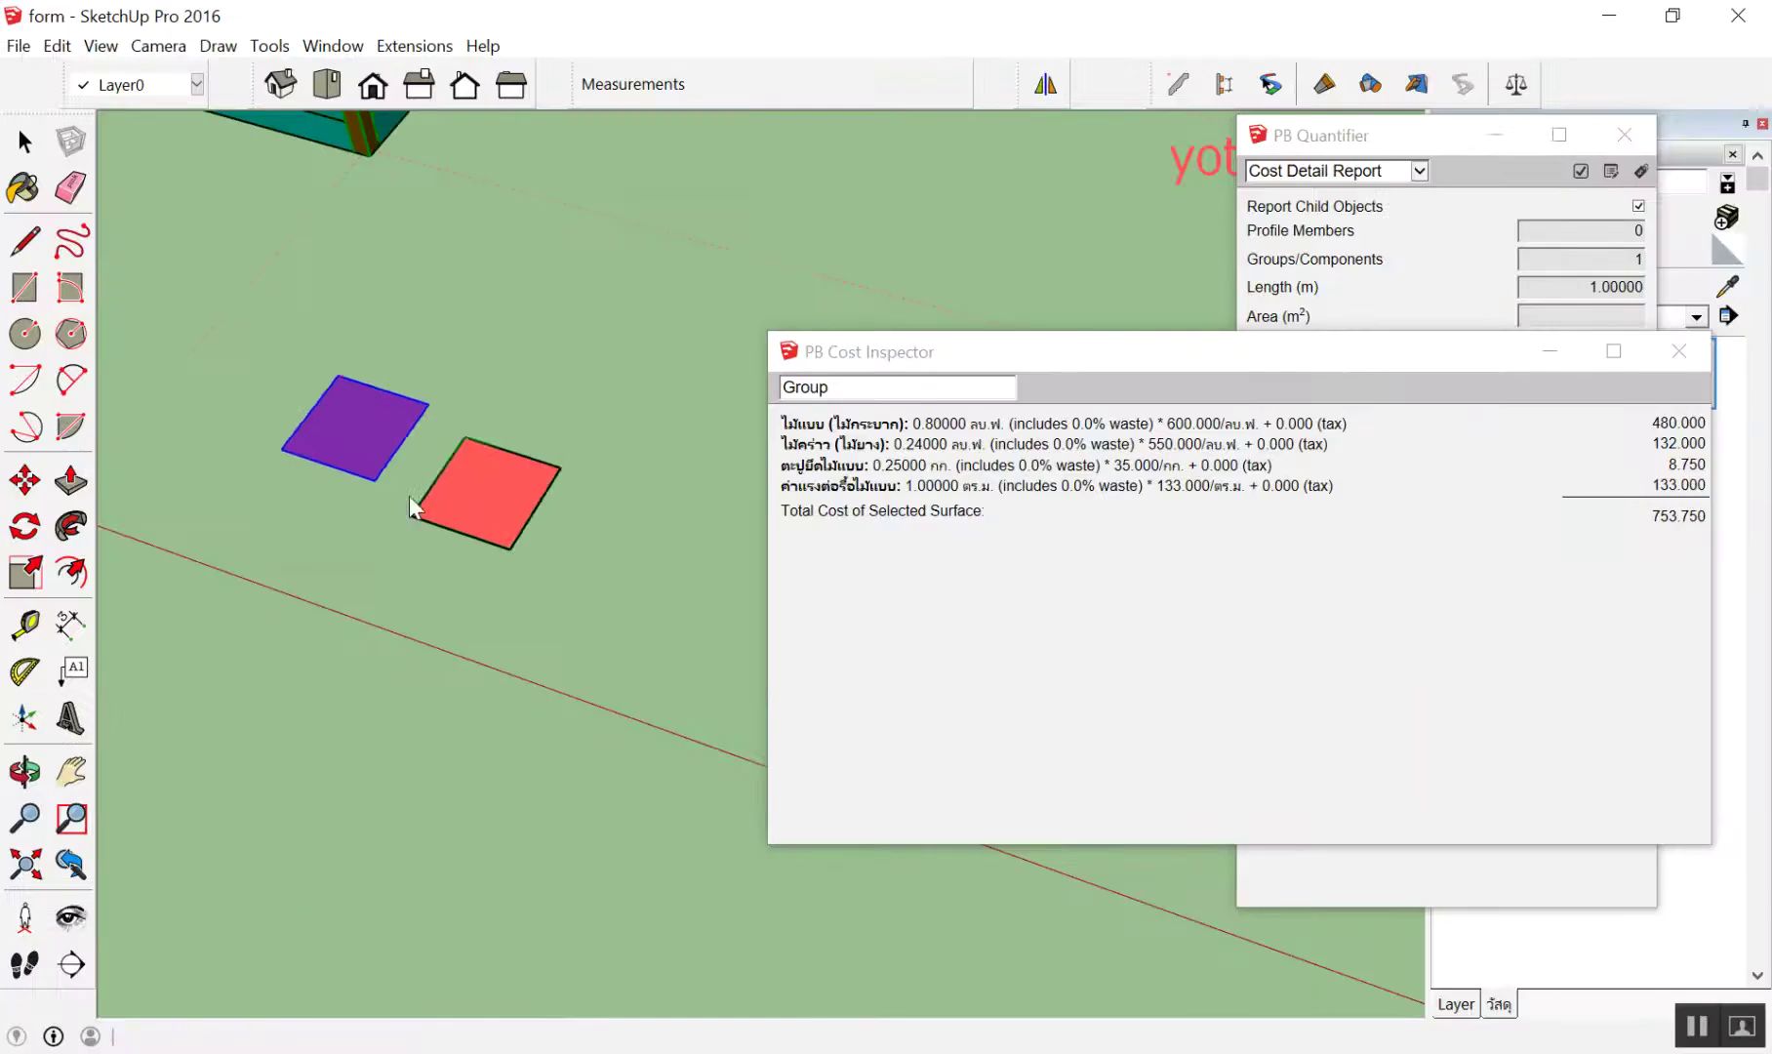
click(509, 470)
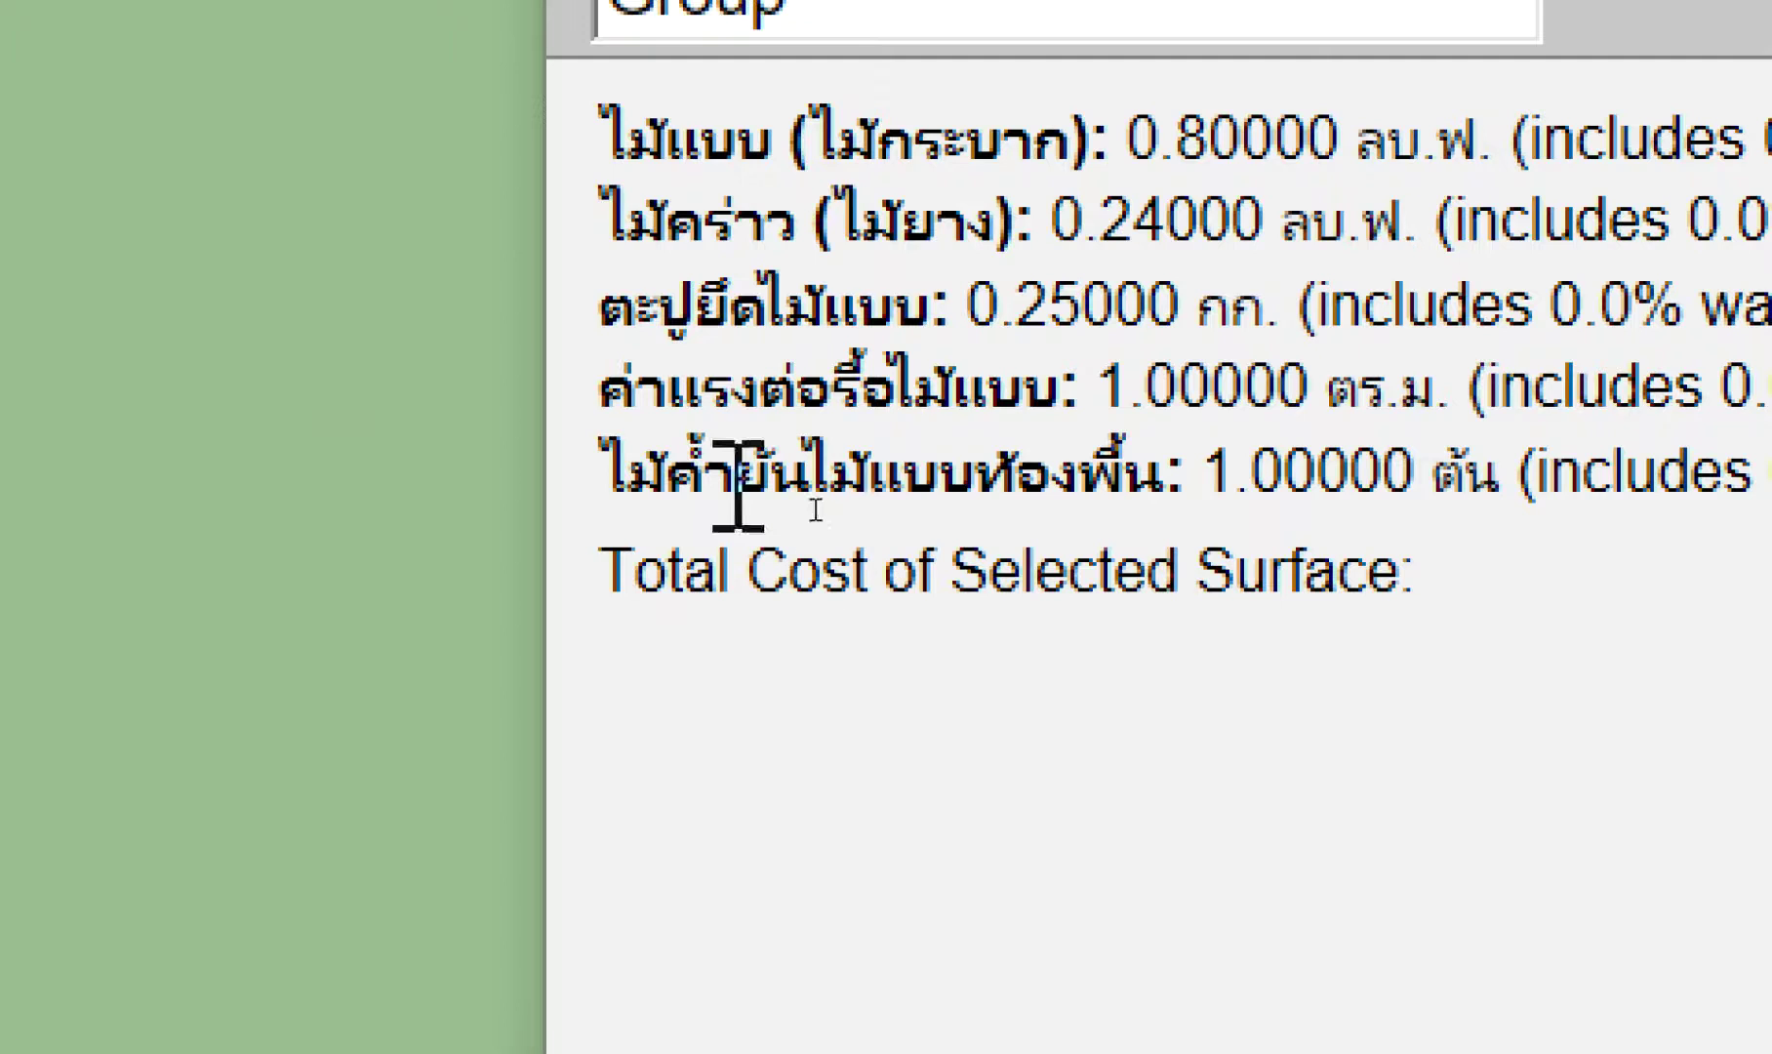
drag(730, 527, 1054, 512)
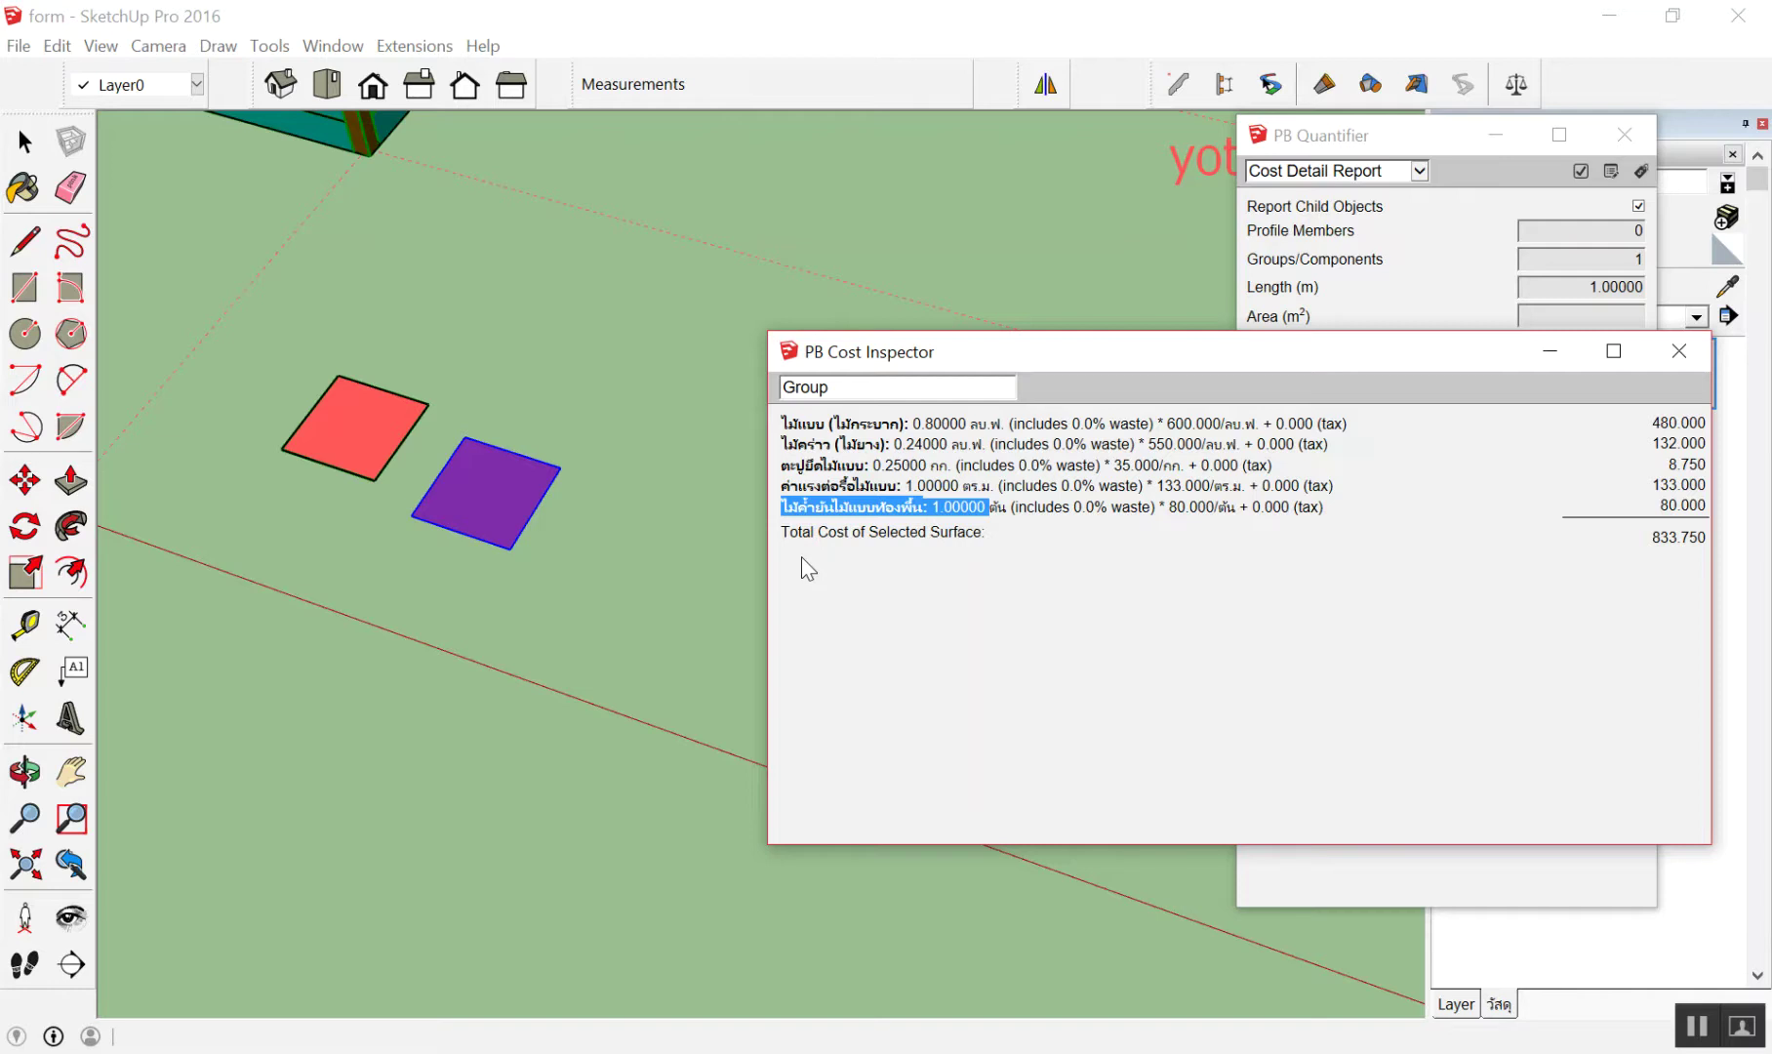
drag(1114, 367, 799, 388)
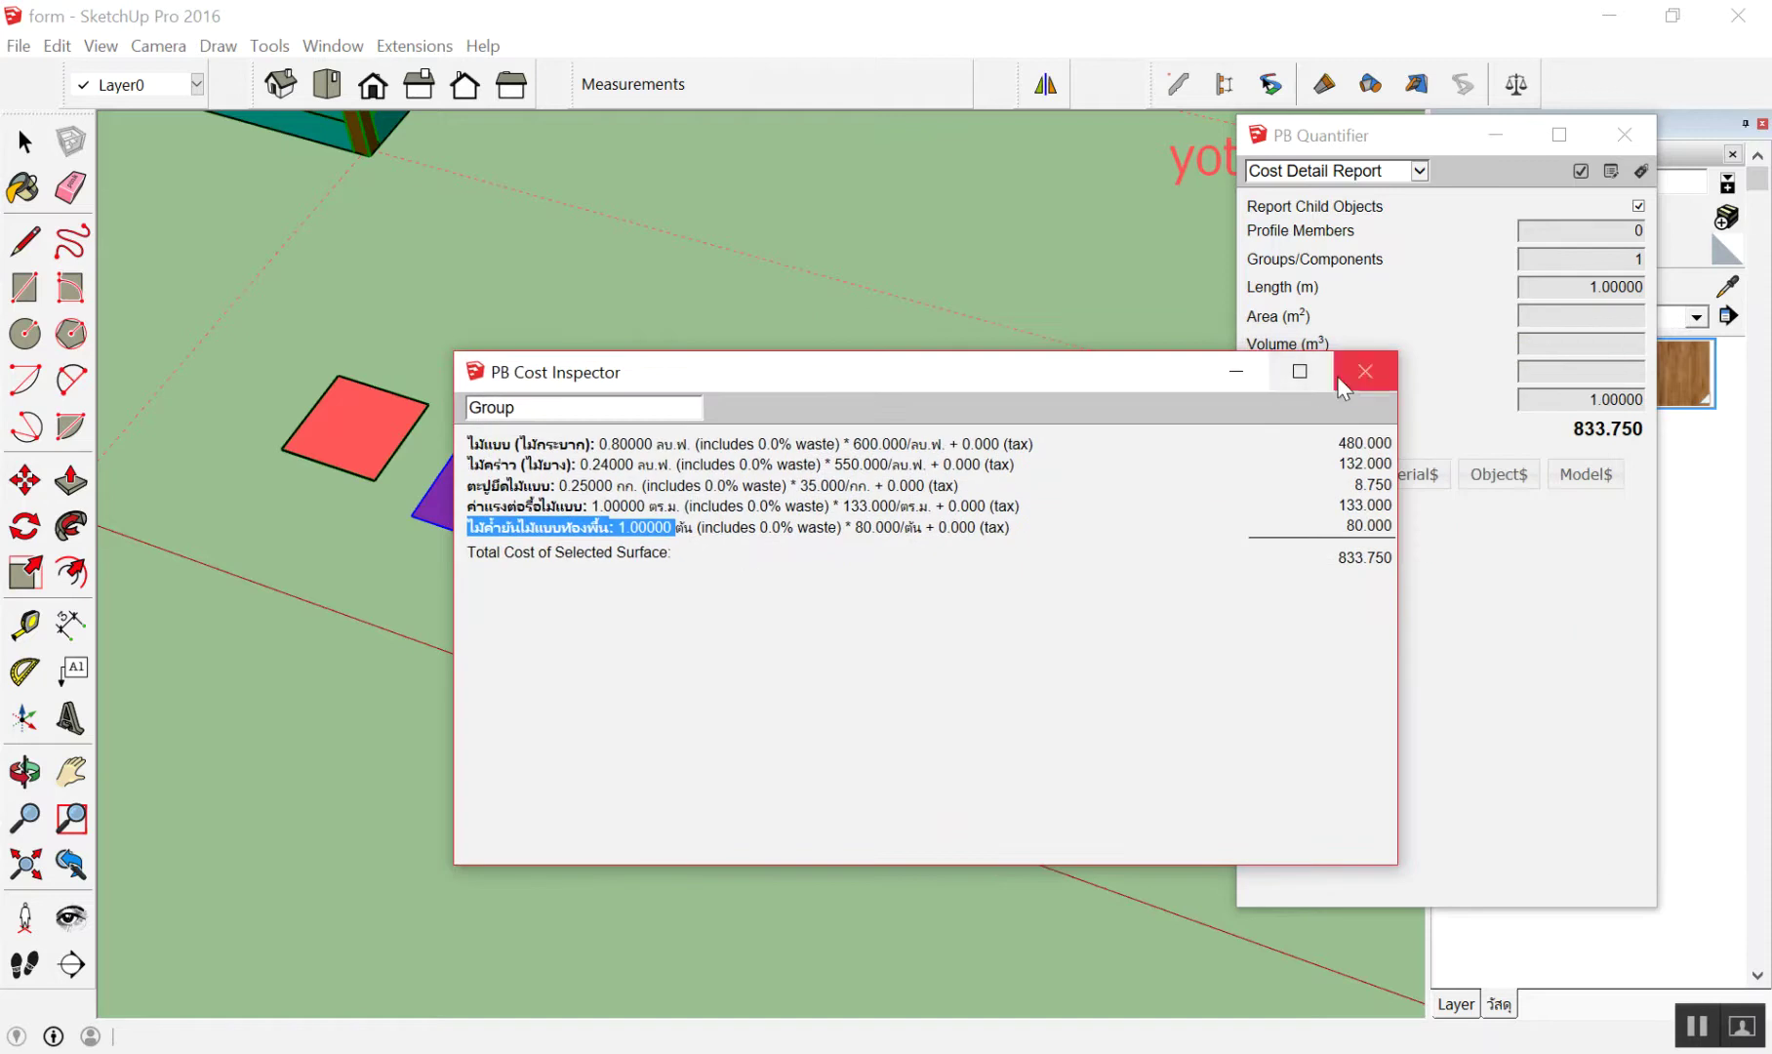
Close the PB Cost Inspector and orbit back to the wooden formwork frame
click(1364, 372)
scroll(834, 634, down, 5)
scroll(605, 283, up, 3)
middle_drag(606, 311, 705, 395)
scroll(869, 596, up, 3)
scroll(699, 804, down, 2)
scroll(552, 648, up, 2)
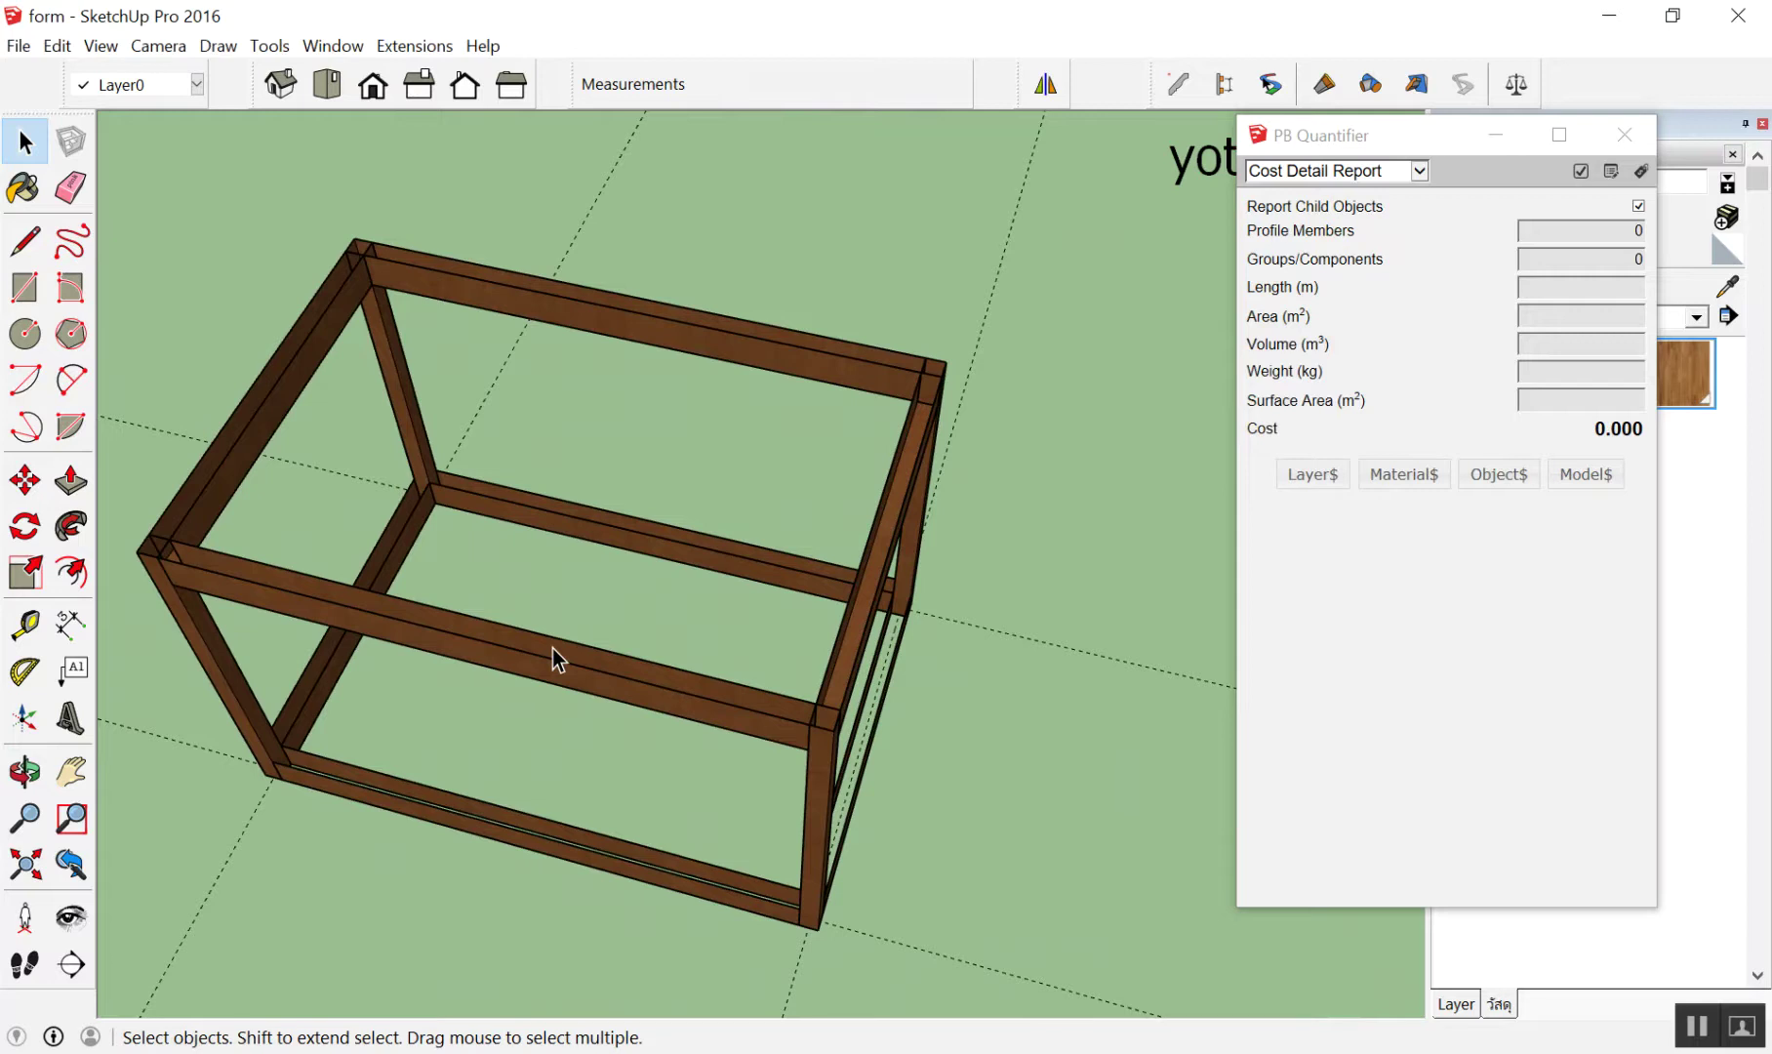
scroll(553, 654, down, 3)
scroll(837, 833, up, 1)
scroll(713, 772, up, 4)
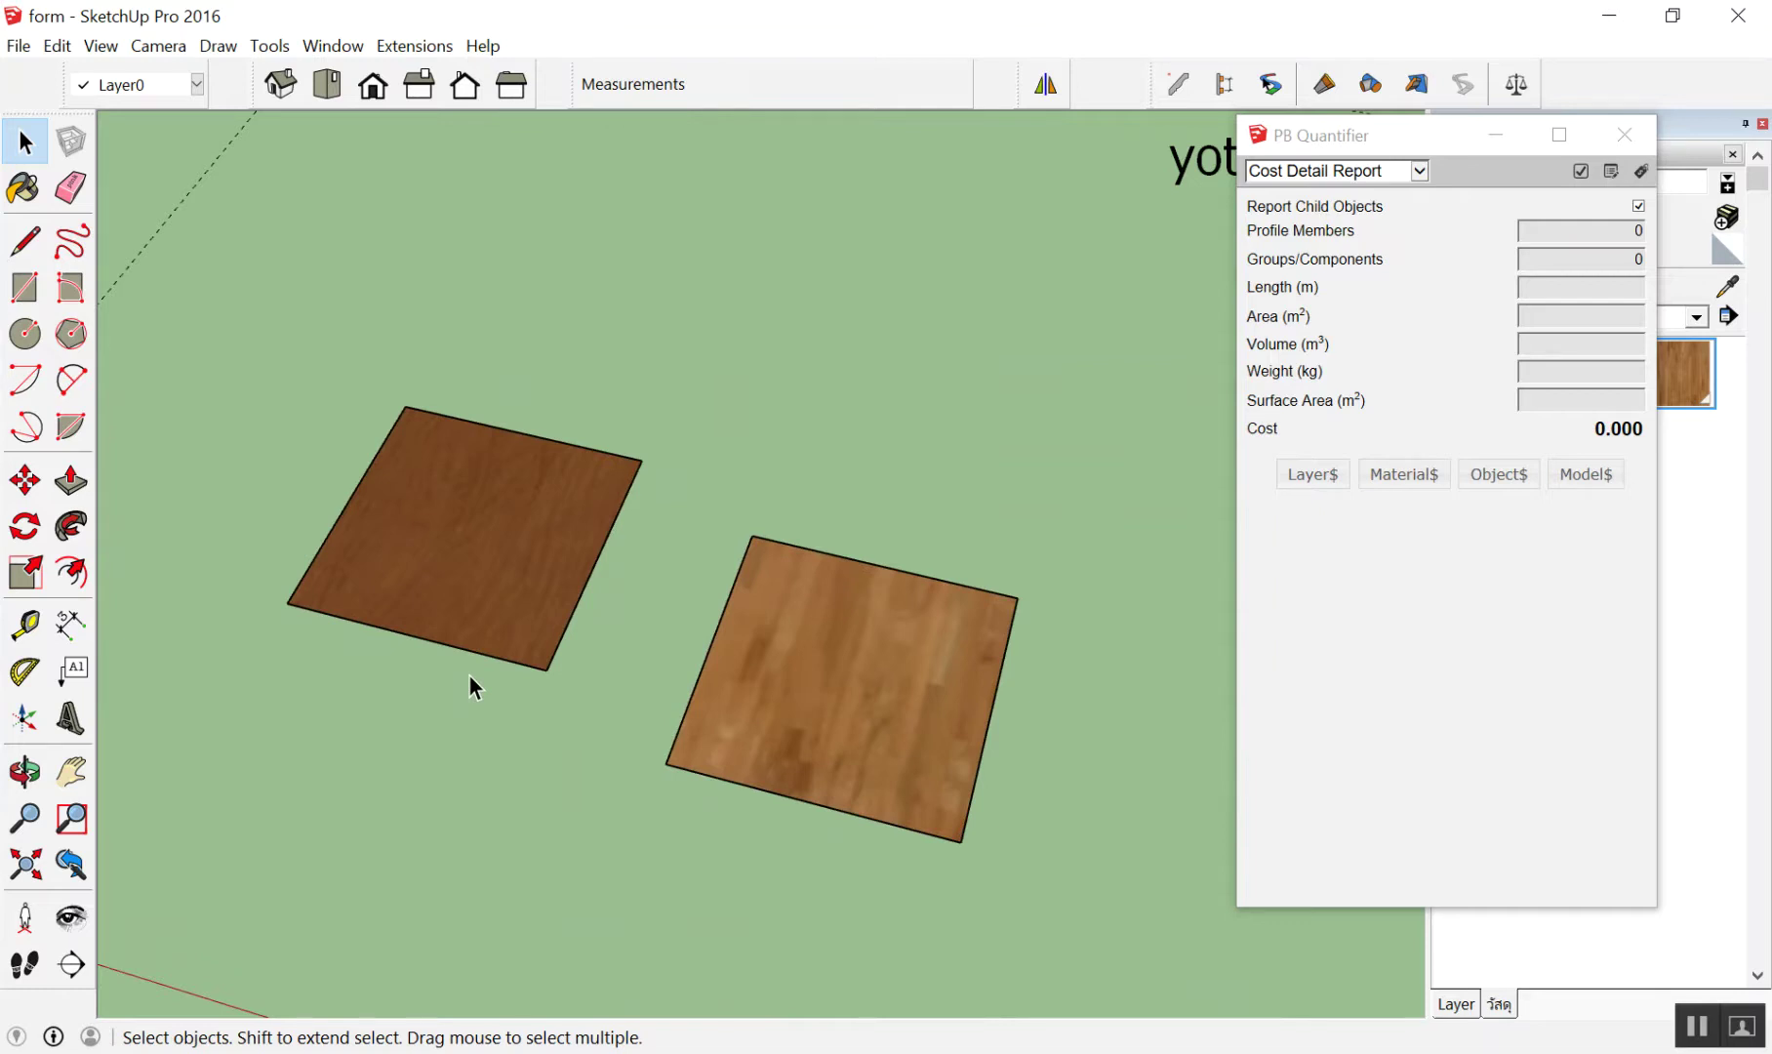
Draw a 5.80 m × 3.80 m rectangle between the formwork frame's opposite top corners
scroll(468, 674, down, 3)
scroll(859, 463, down, 2)
scroll(761, 268, up, 3)
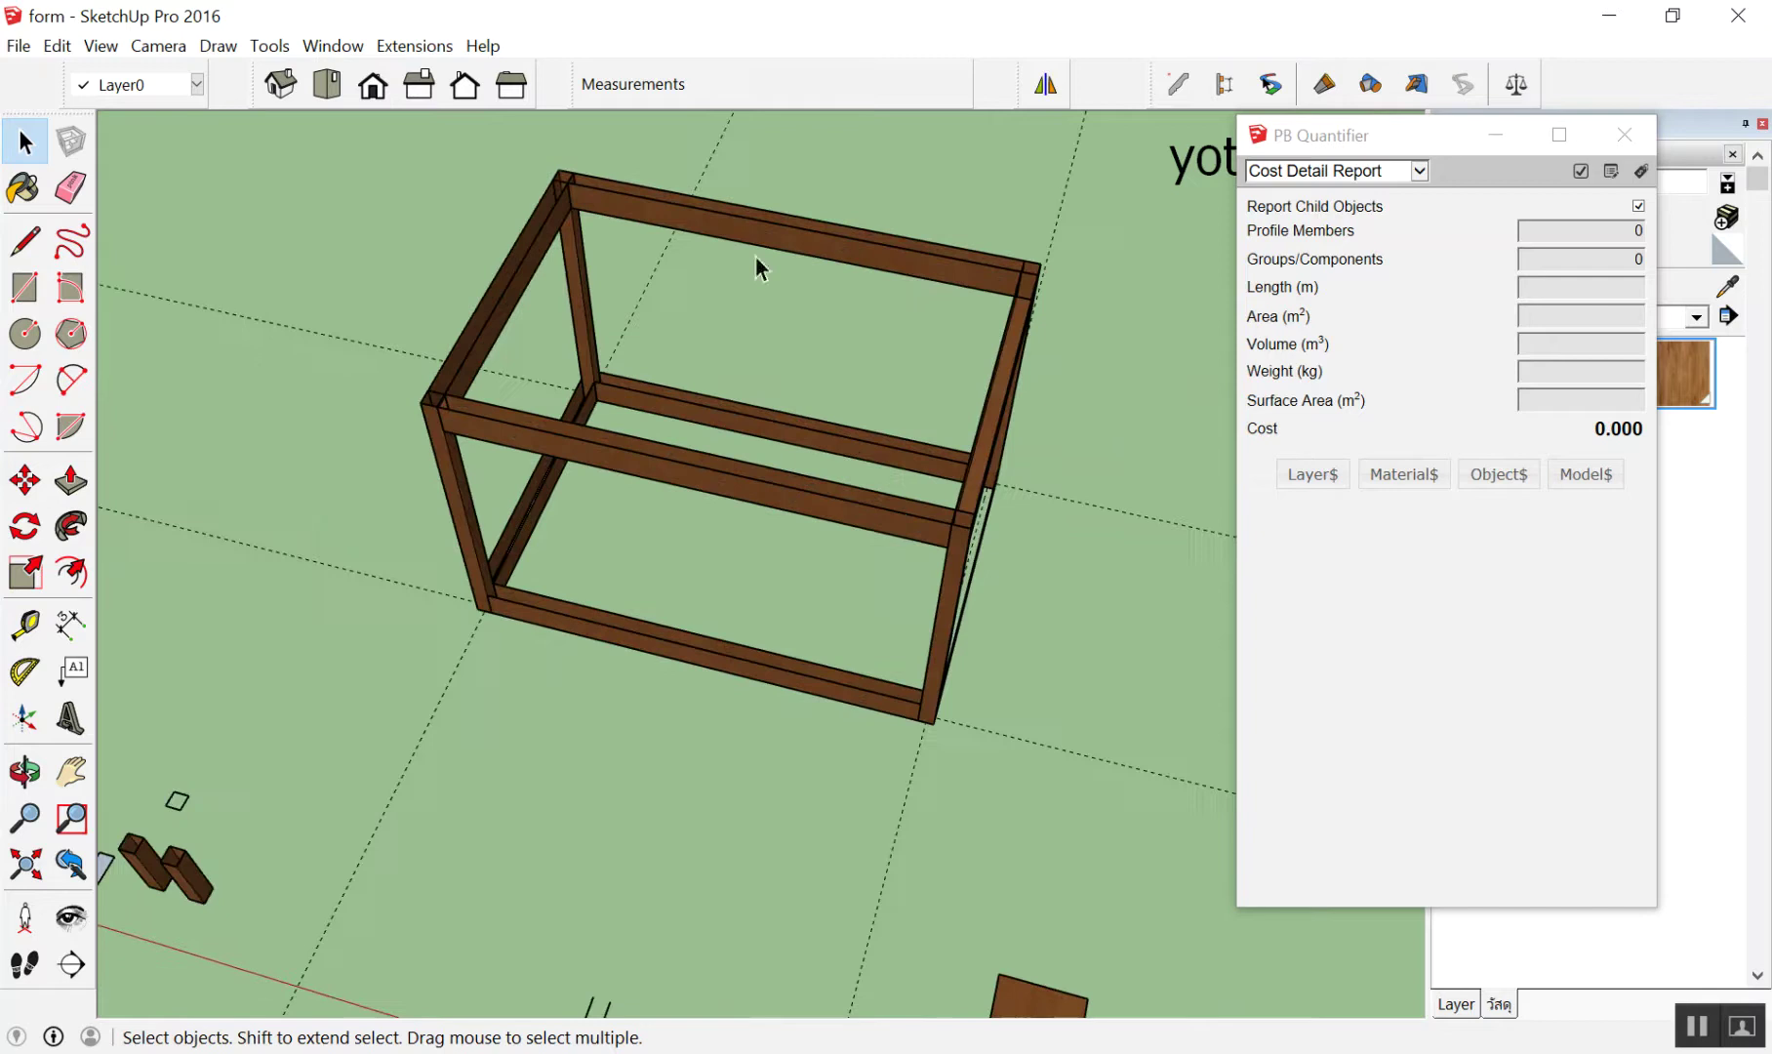
middle_drag(761, 268, 835, 395)
key(r)
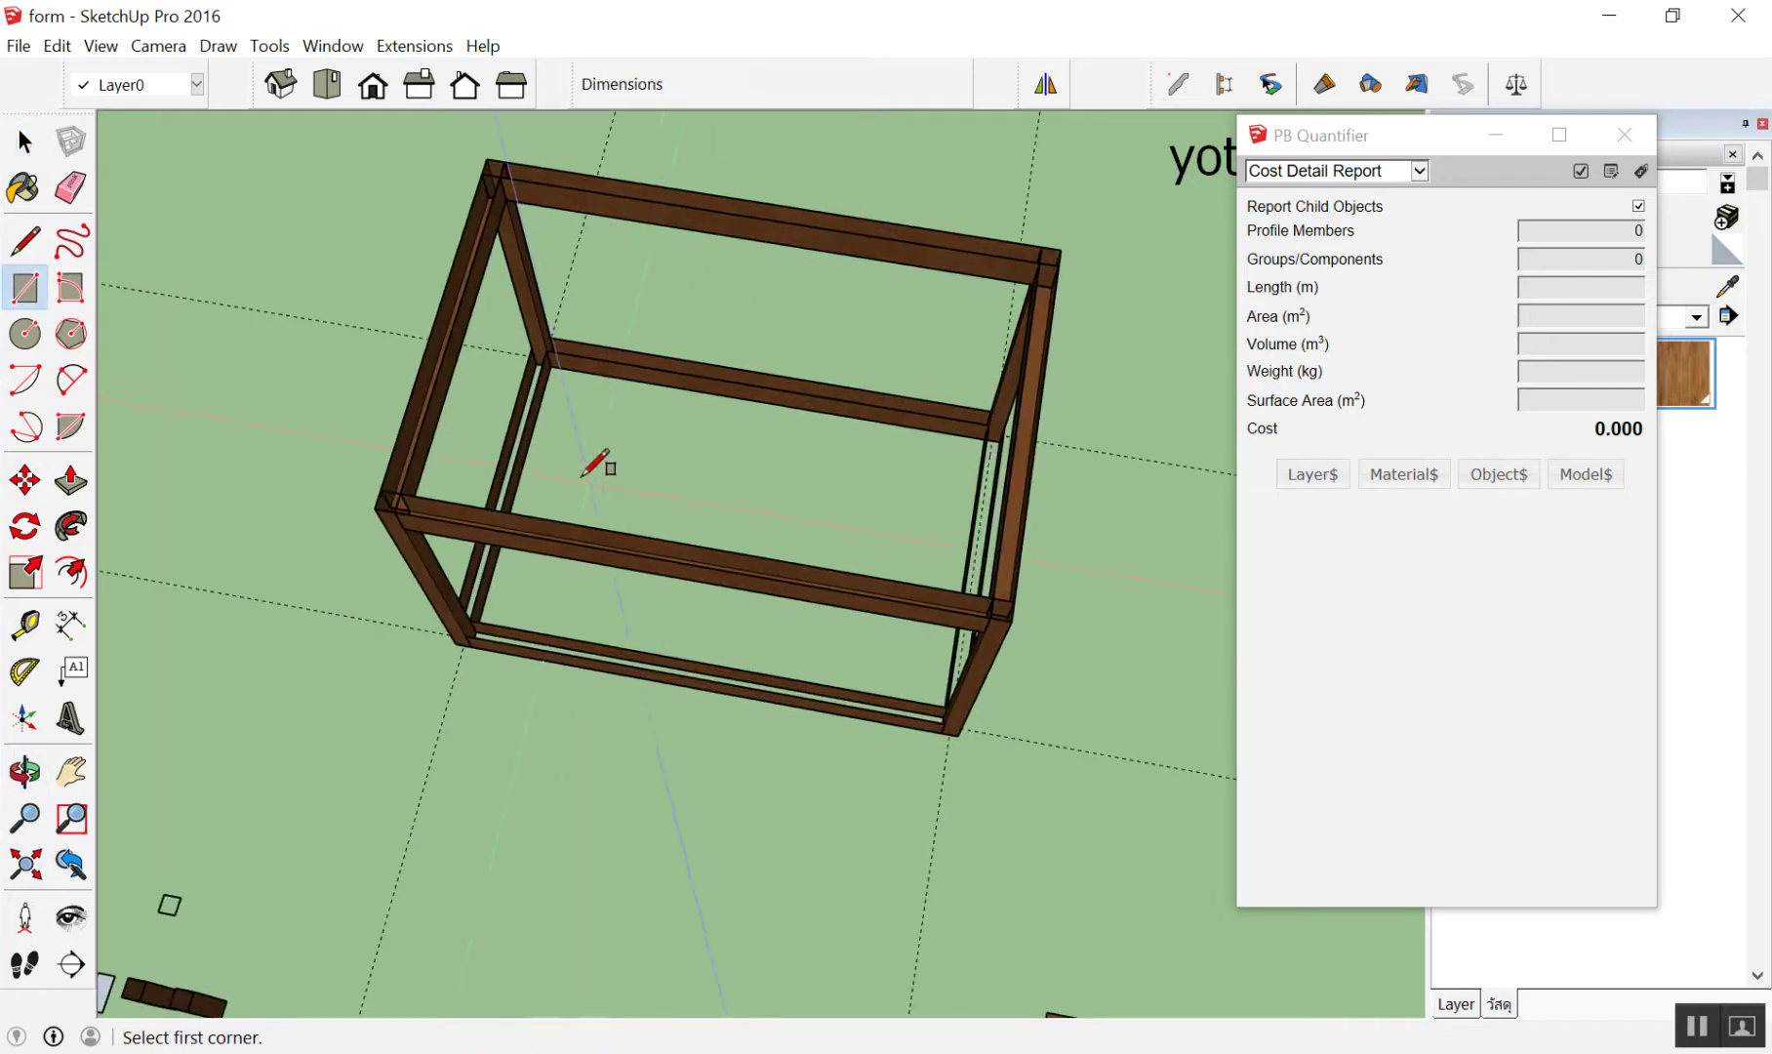
scroll(351, 497, up, 2)
scroll(377, 459, up, 2)
mouse_move(378, 459)
middle_down()
mouse_move(605, 305)
mouse_move(498, 507)
mouse_move(395, 767)
middle_up()
click(381, 797)
scroll(381, 771, down, 5)
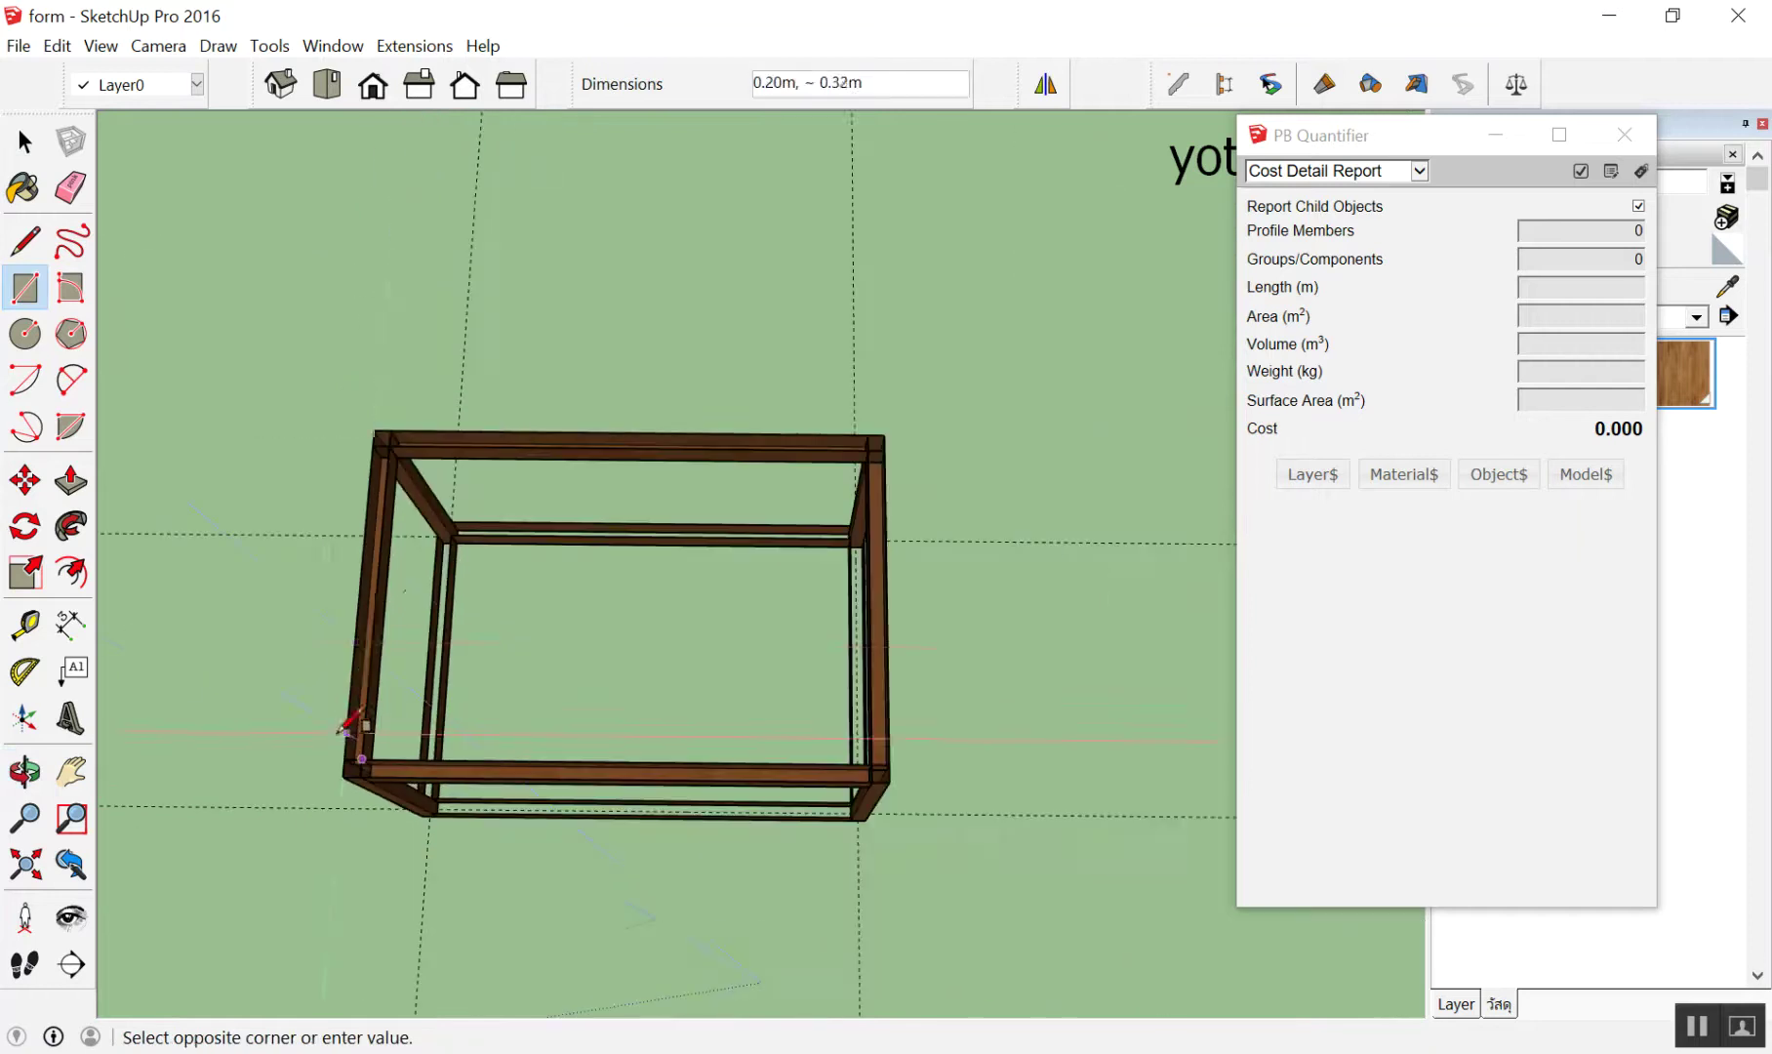
scroll(942, 521, up, 5)
scroll(879, 404, up, 2)
scroll(890, 383, up, 2)
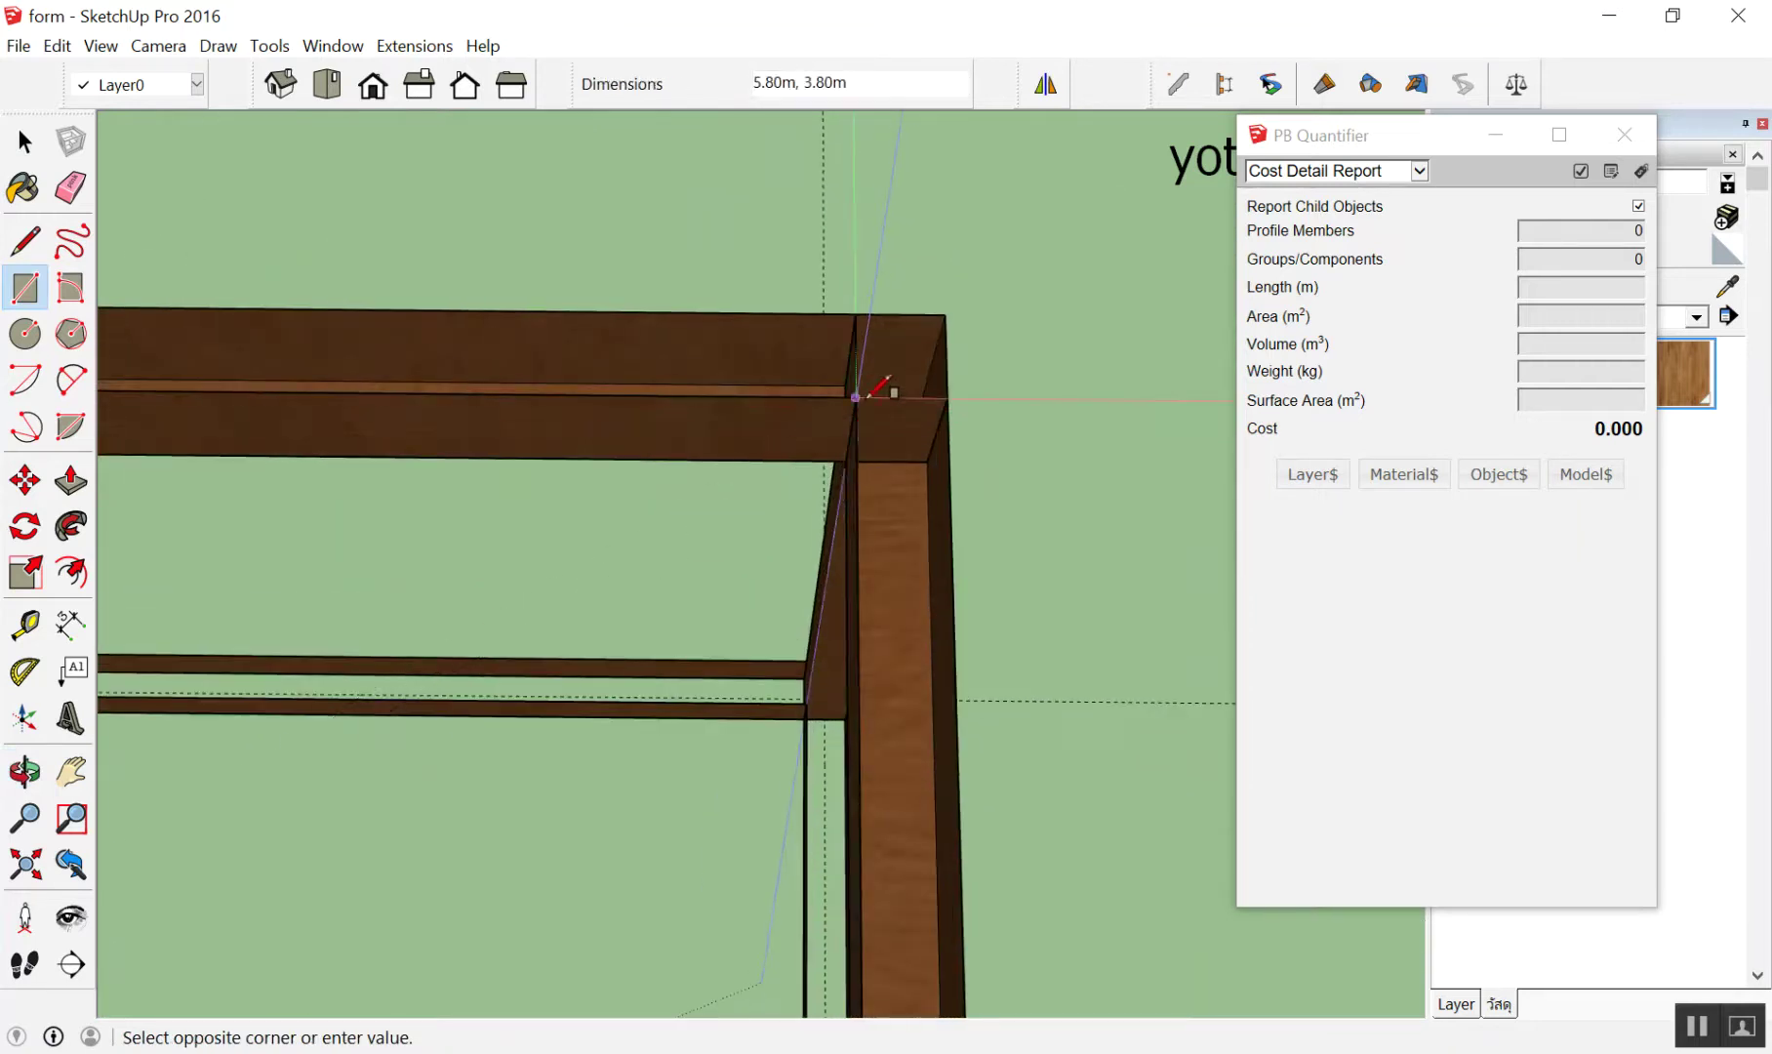
click(890, 384)
scroll(1034, 415, up, 1)
scroll(1035, 429, down, 5)
key(space)
mouse_move(1000, 487)
middle_down()
mouse_move(384, 206)
mouse_move(361, 249)
mouse_move(383, 356)
middle_up()
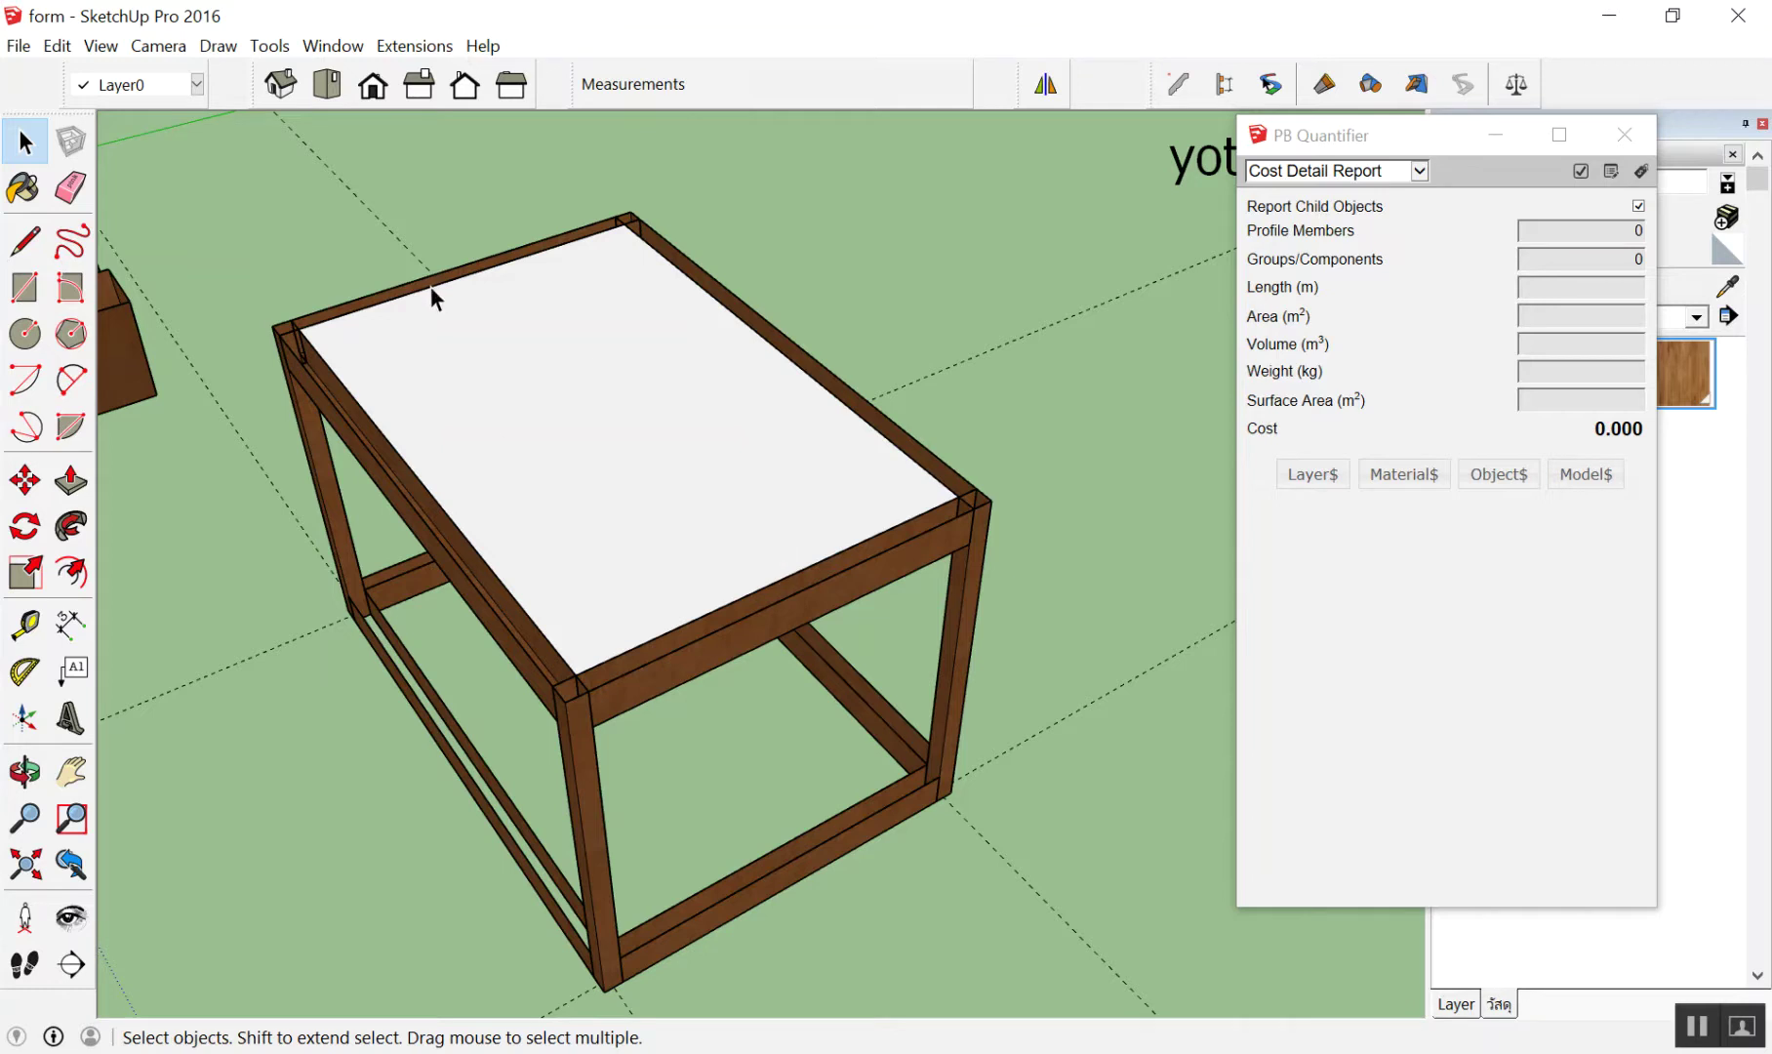
Make the 22.04 m² top slab face a group and minimise the PB Quantifier report
click(642, 345)
click(804, 258)
scroll(995, 203, up, 3)
scroll(506, 364, down, 4)
click(485, 432)
scroll(489, 426, up, 2)
right_click(576, 353)
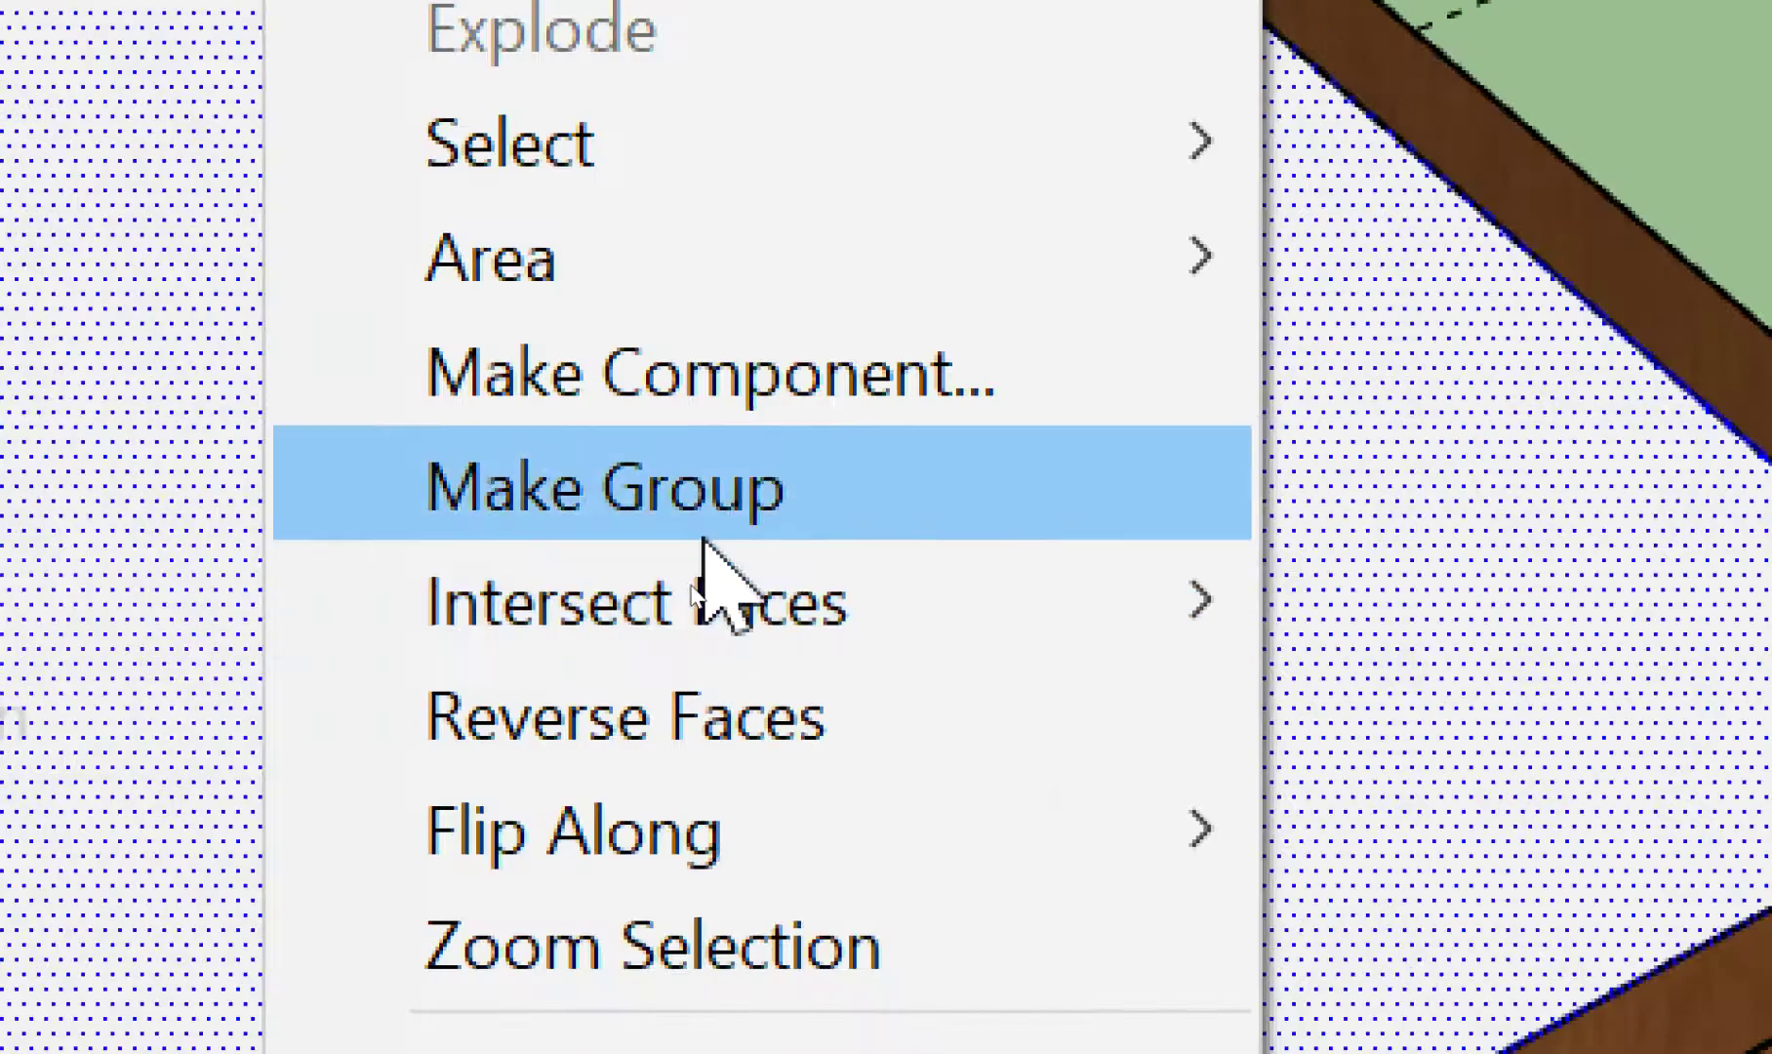
click(718, 500)
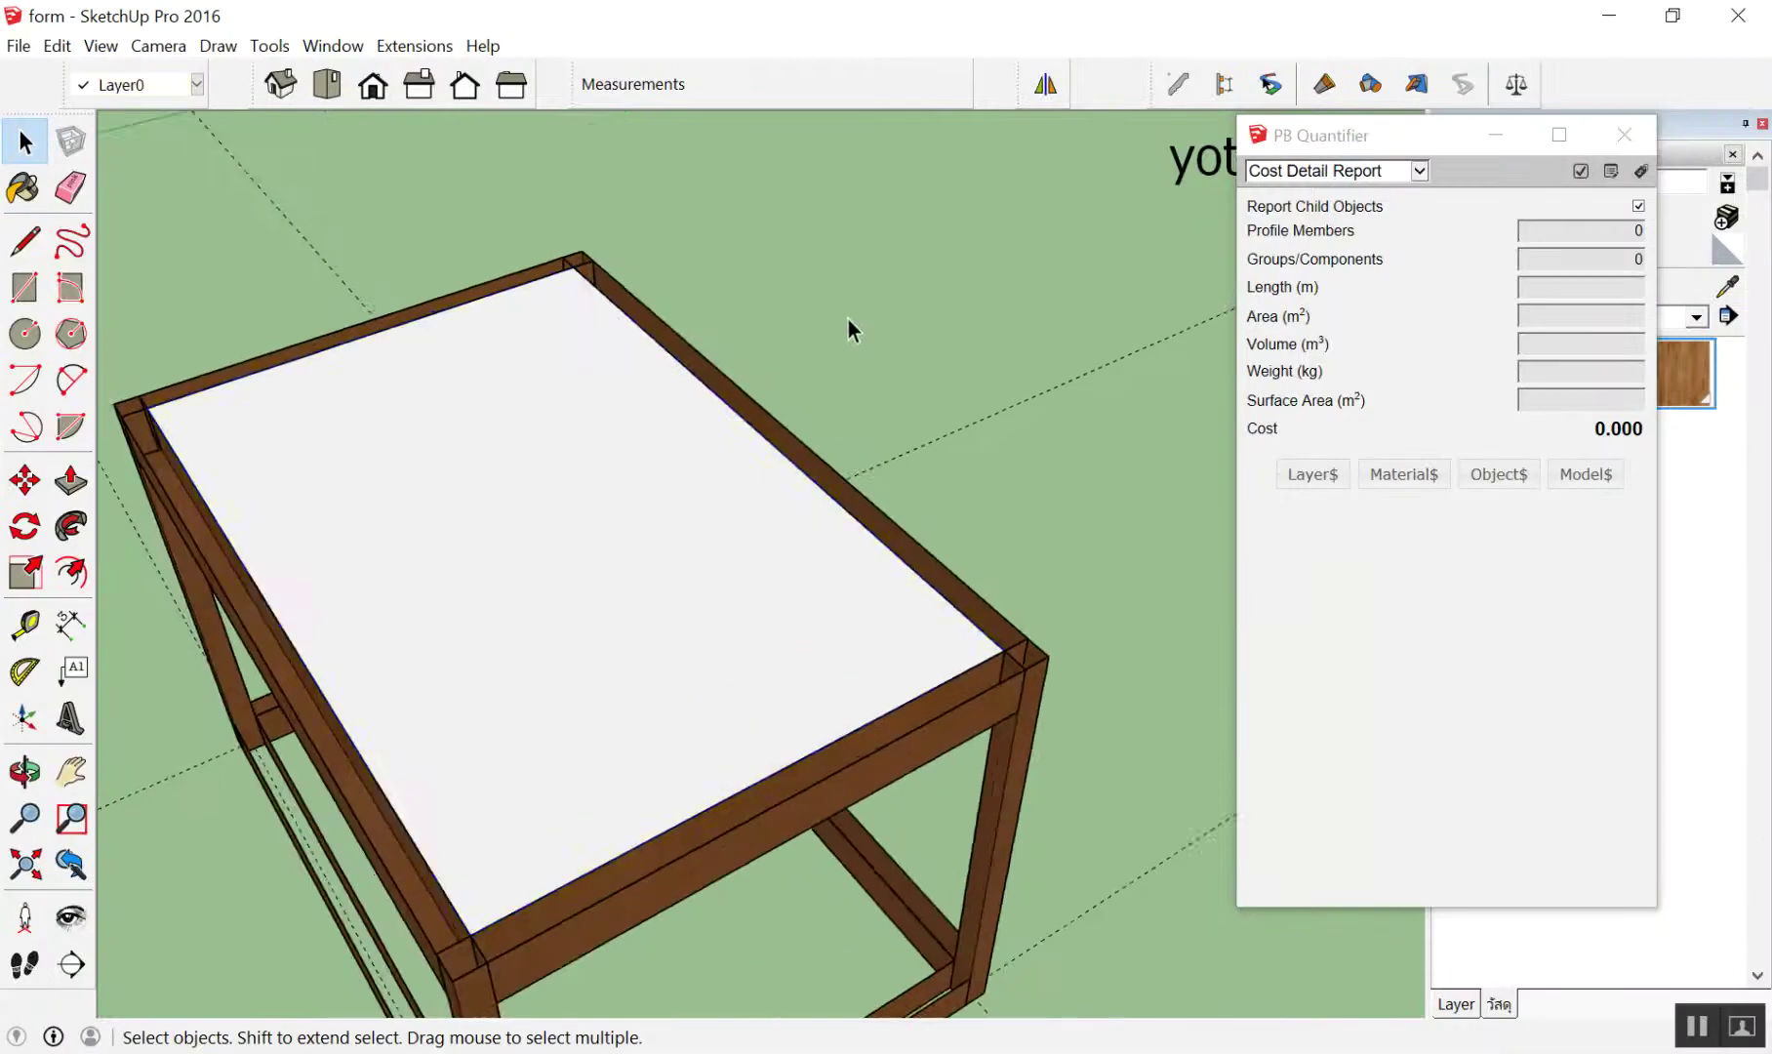
scroll(849, 330, down, 3)
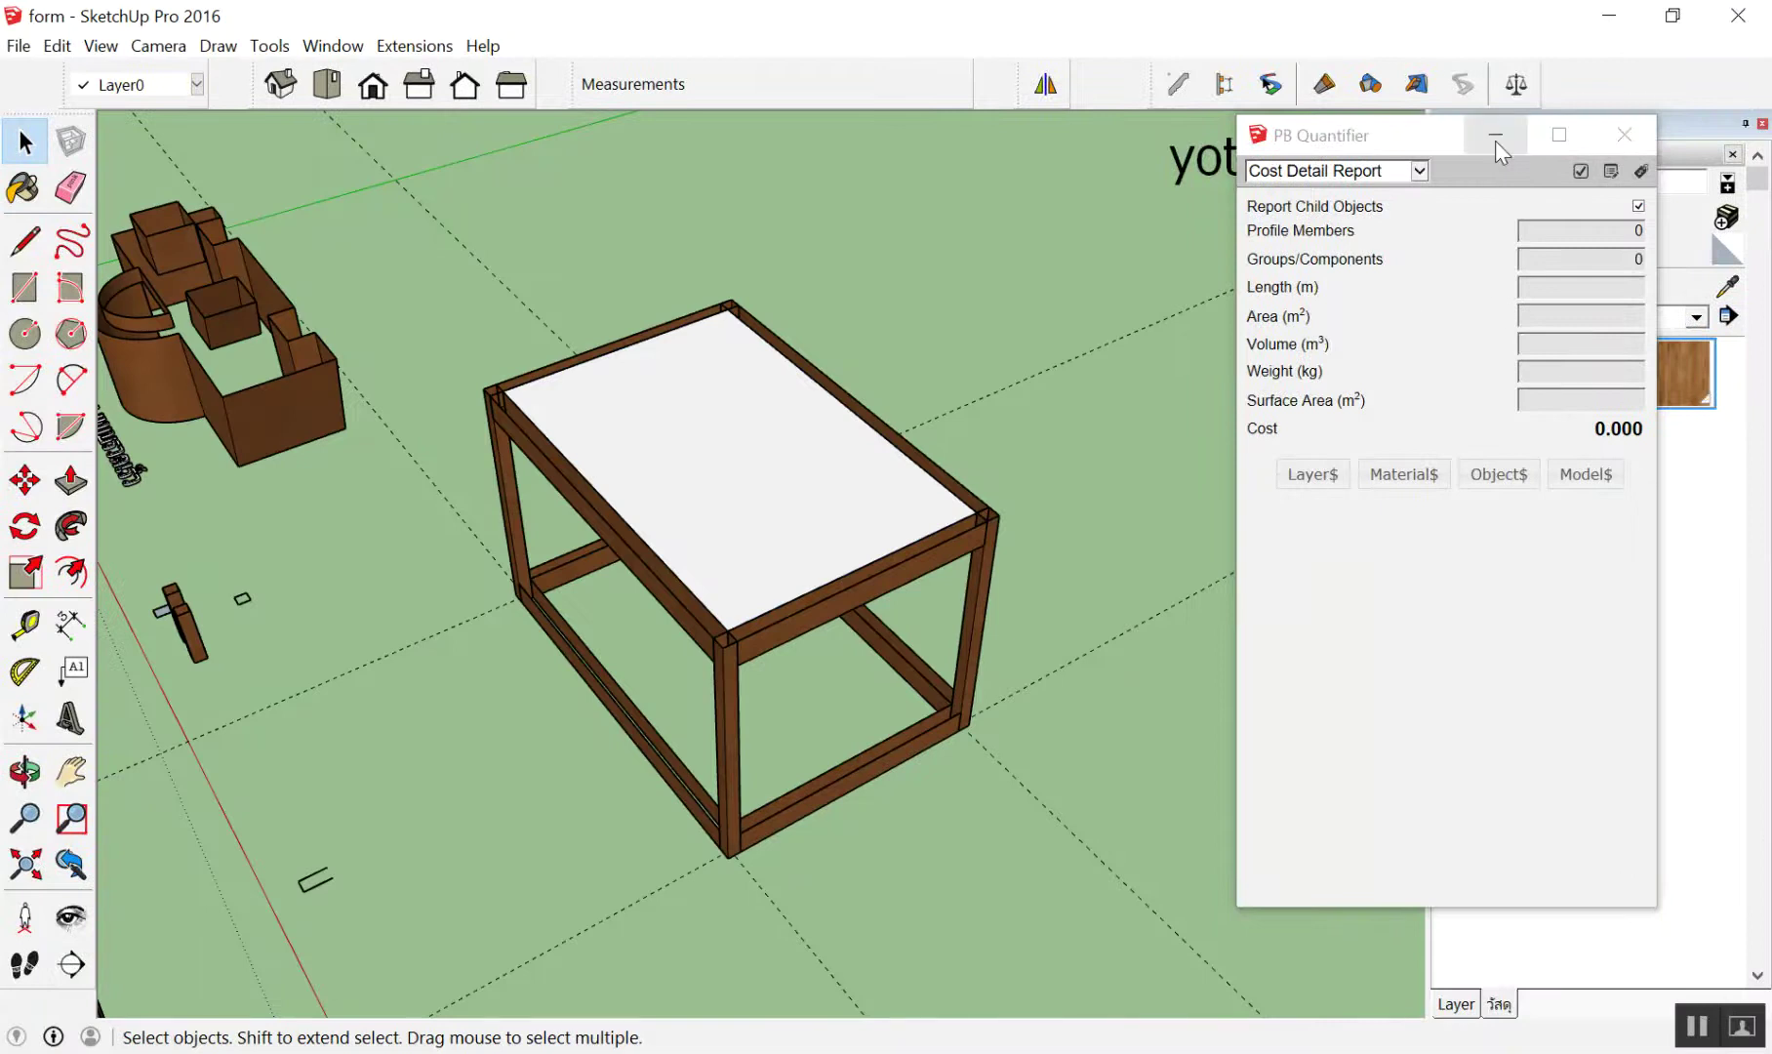
click(1496, 140)
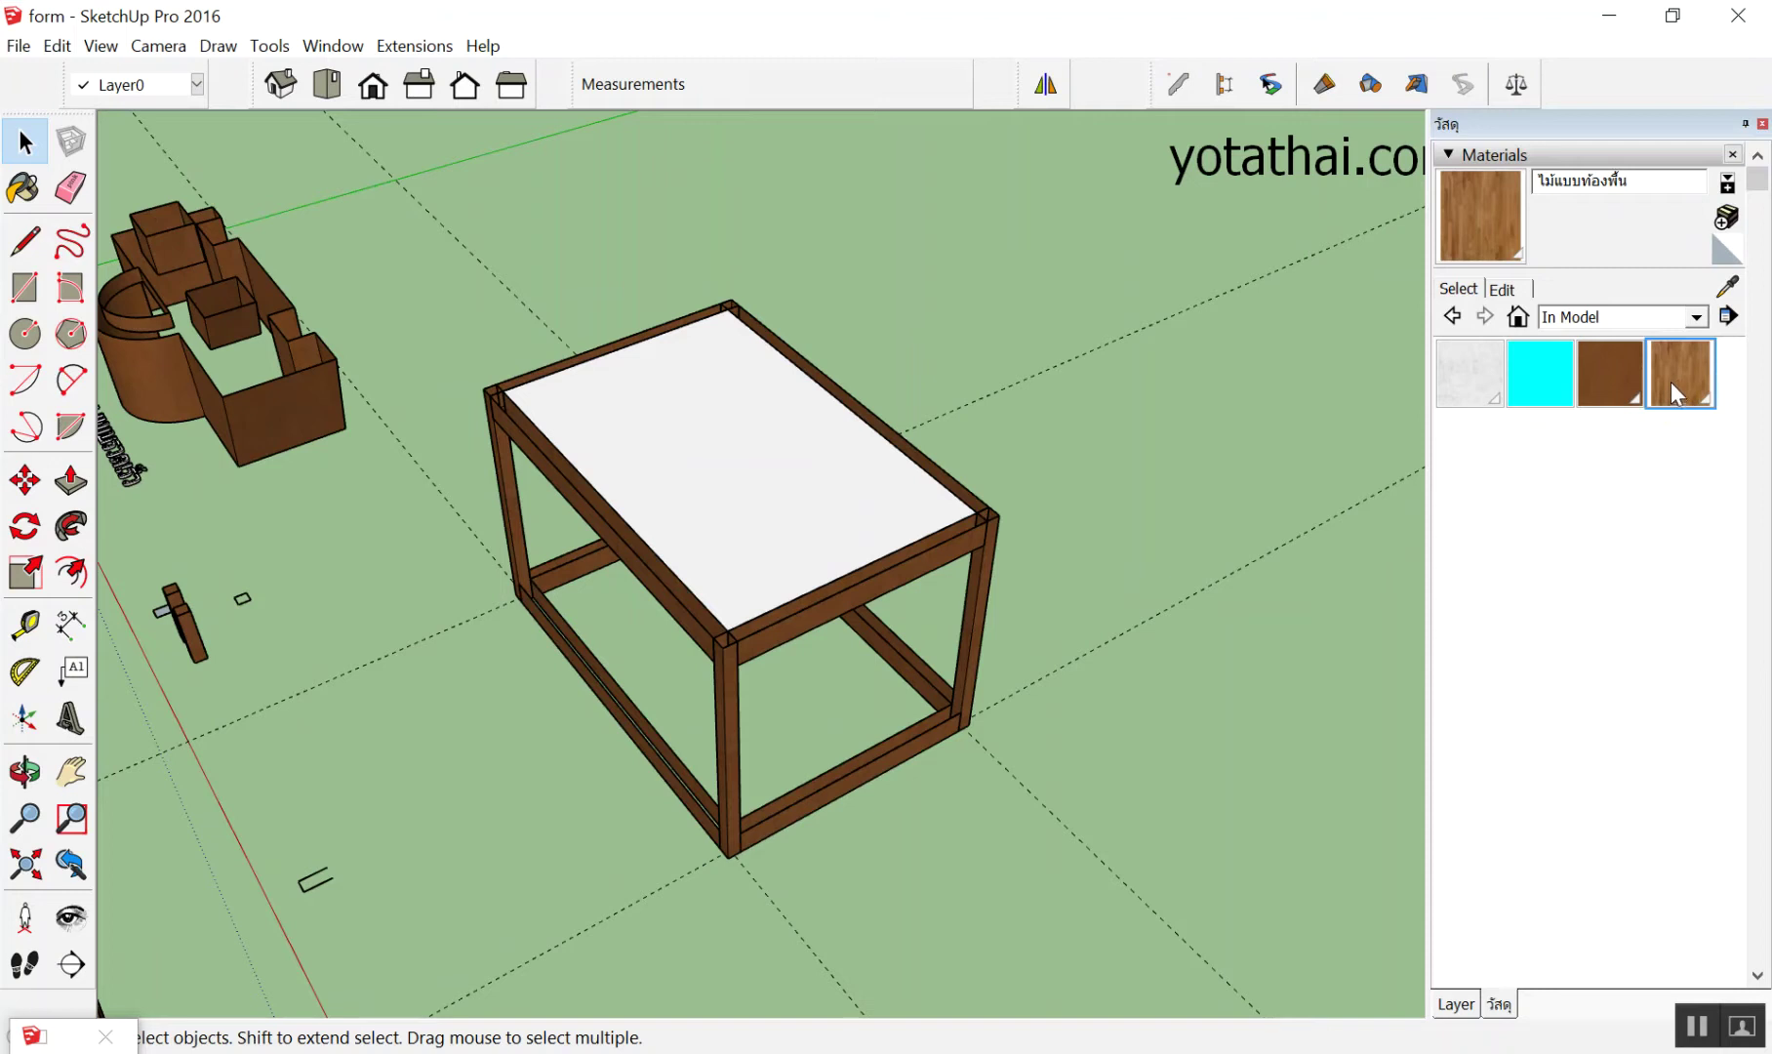
Paint the top slab group with the wood floor-formwork material and select it
click(1676, 374)
click(751, 477)
key(space)
scroll(967, 412, up, 1)
click(844, 485)
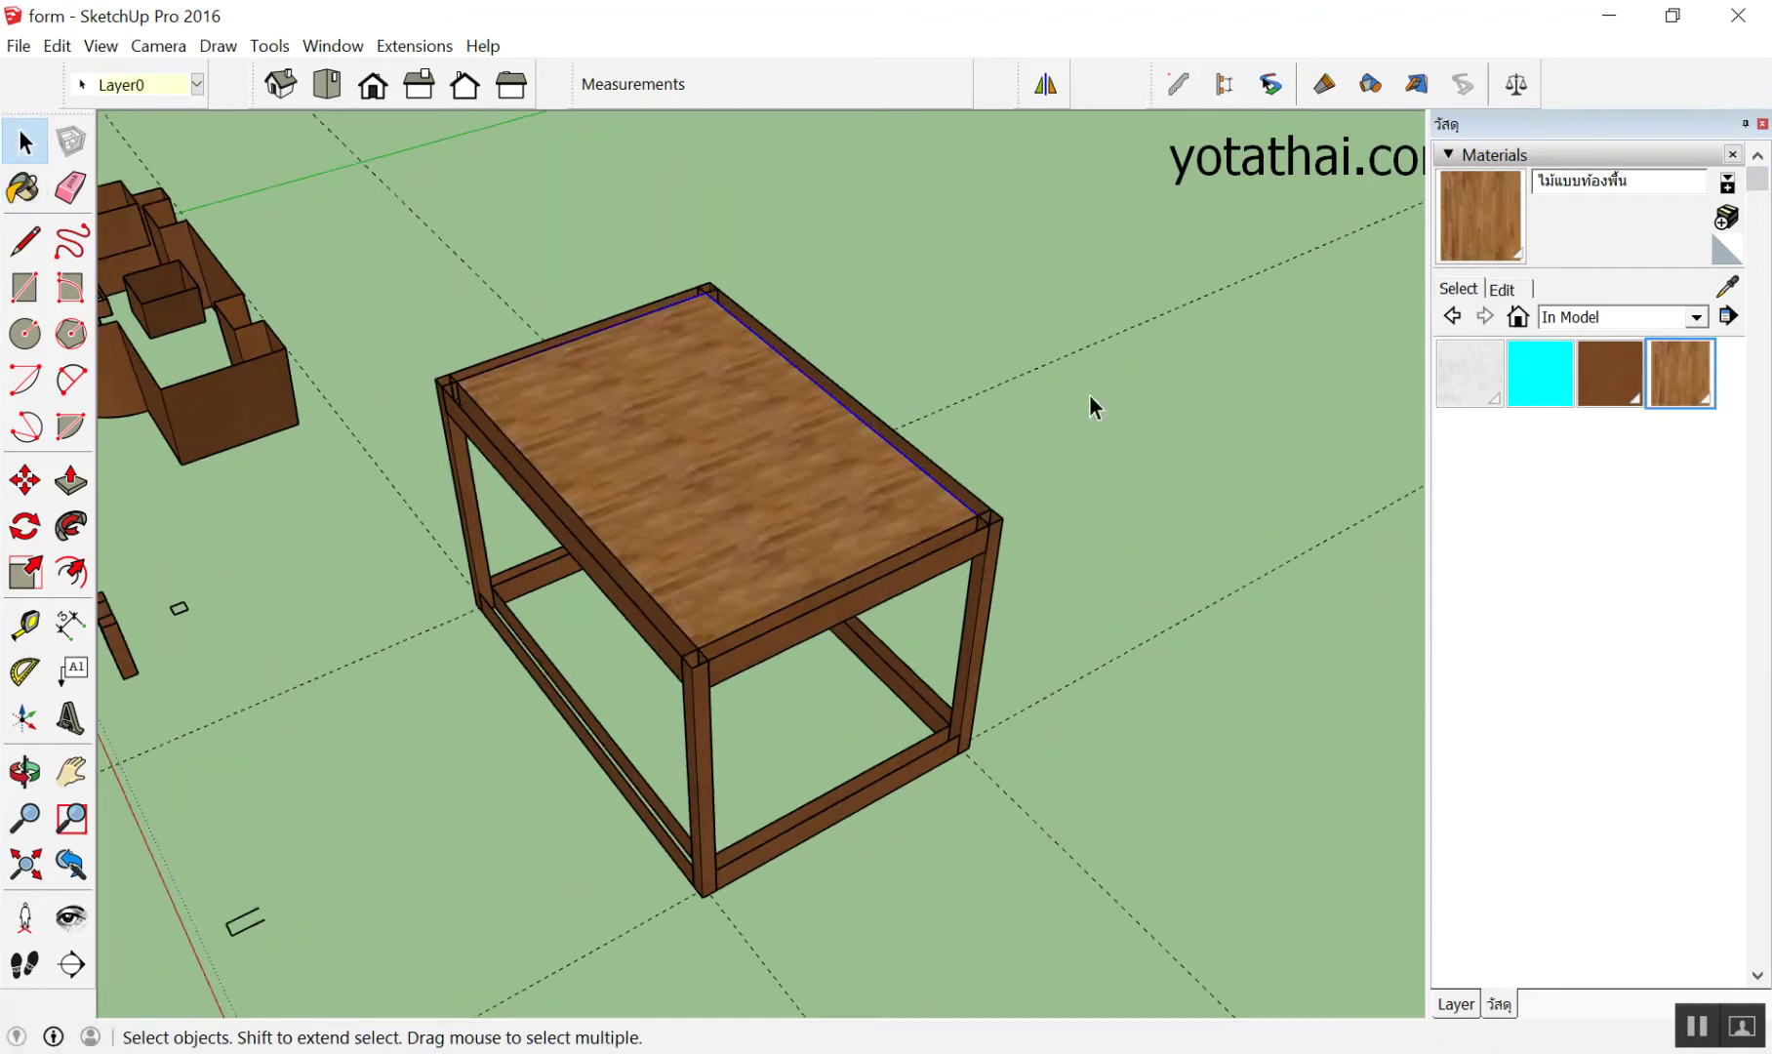
Review the slab's 18,375.850 itemised cost breakdown, then close the inspector and deselect
click(1515, 84)
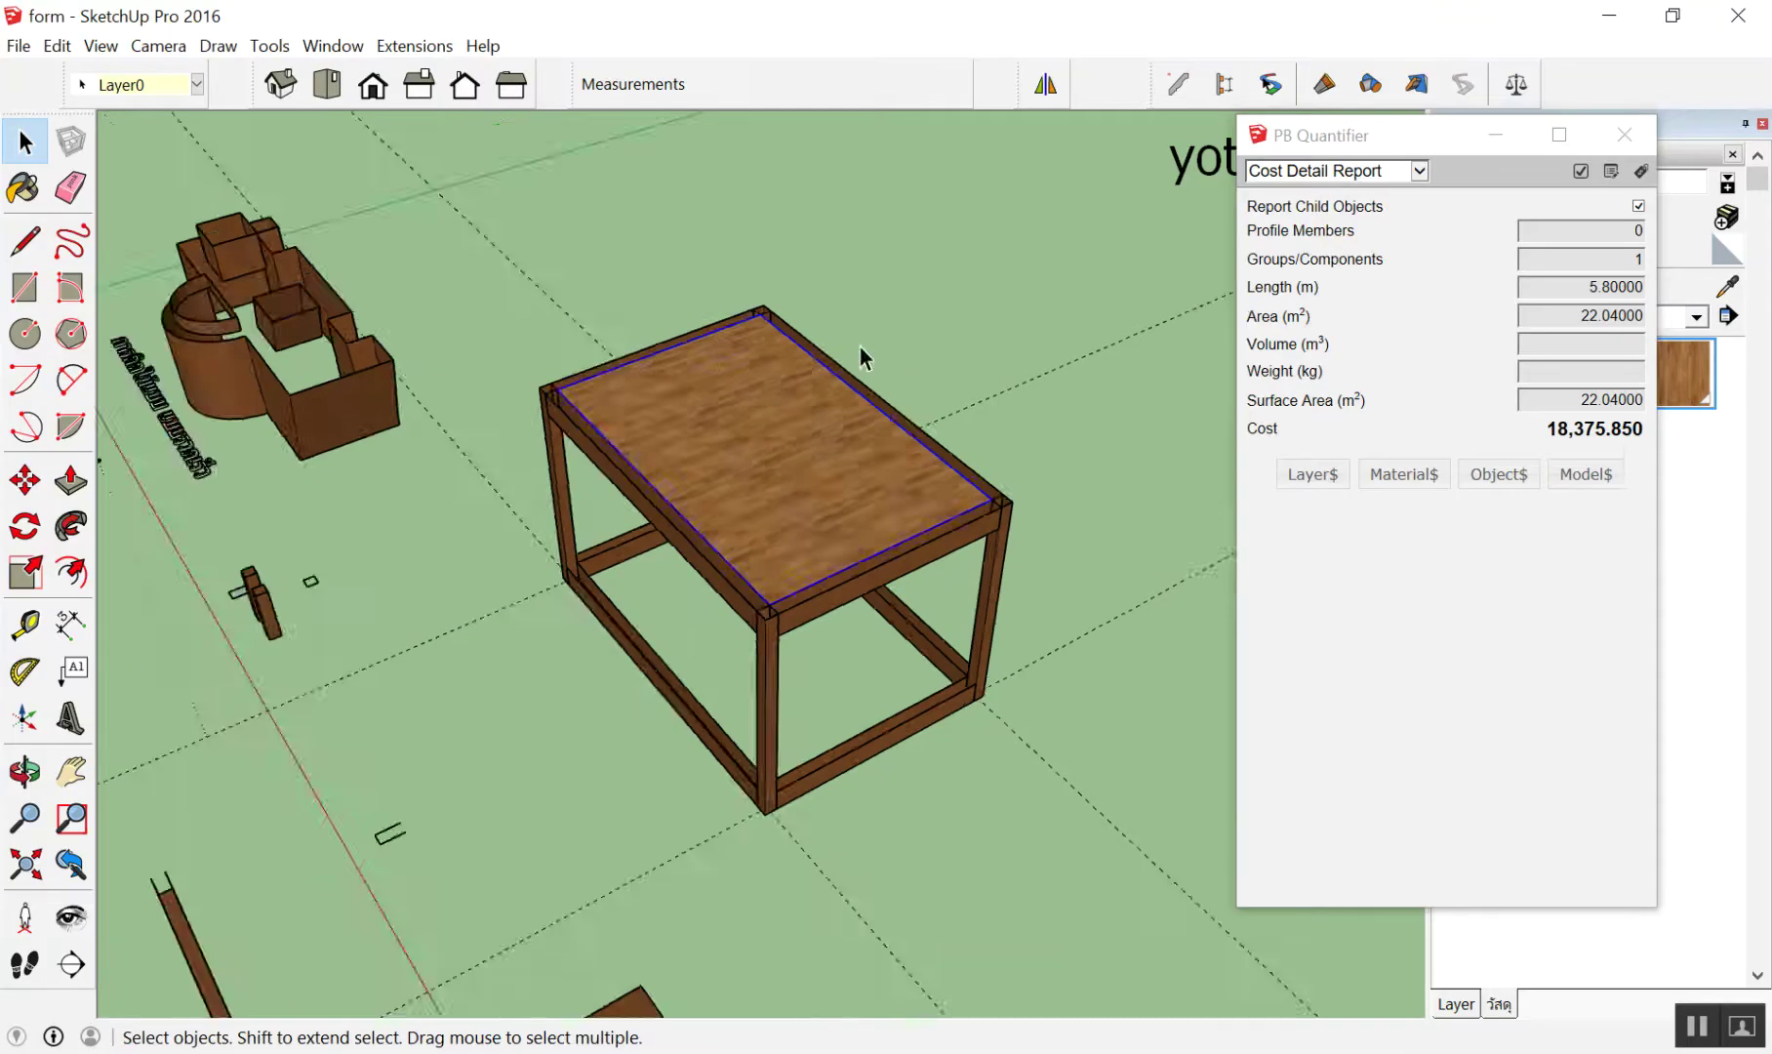
scroll(862, 356, up, 2)
middle_drag(862, 357, 699, 501)
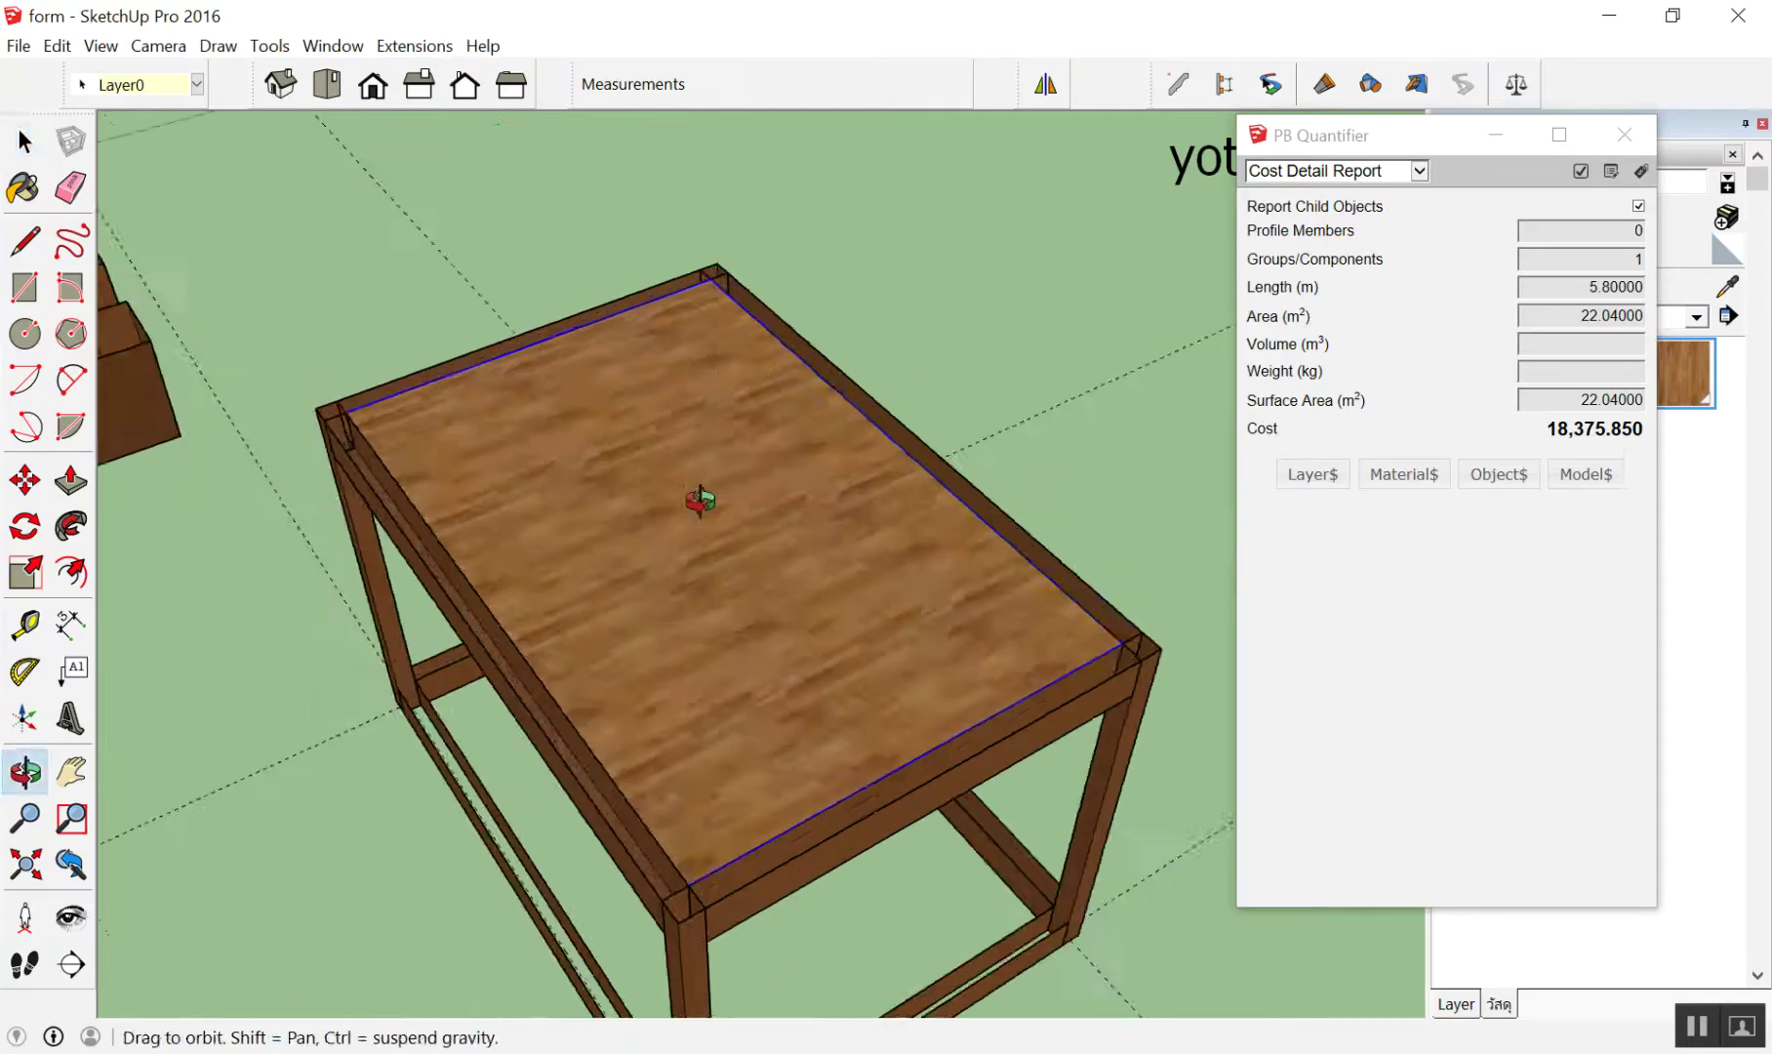
scroll(692, 469, up, 3)
scroll(690, 424, down, 5)
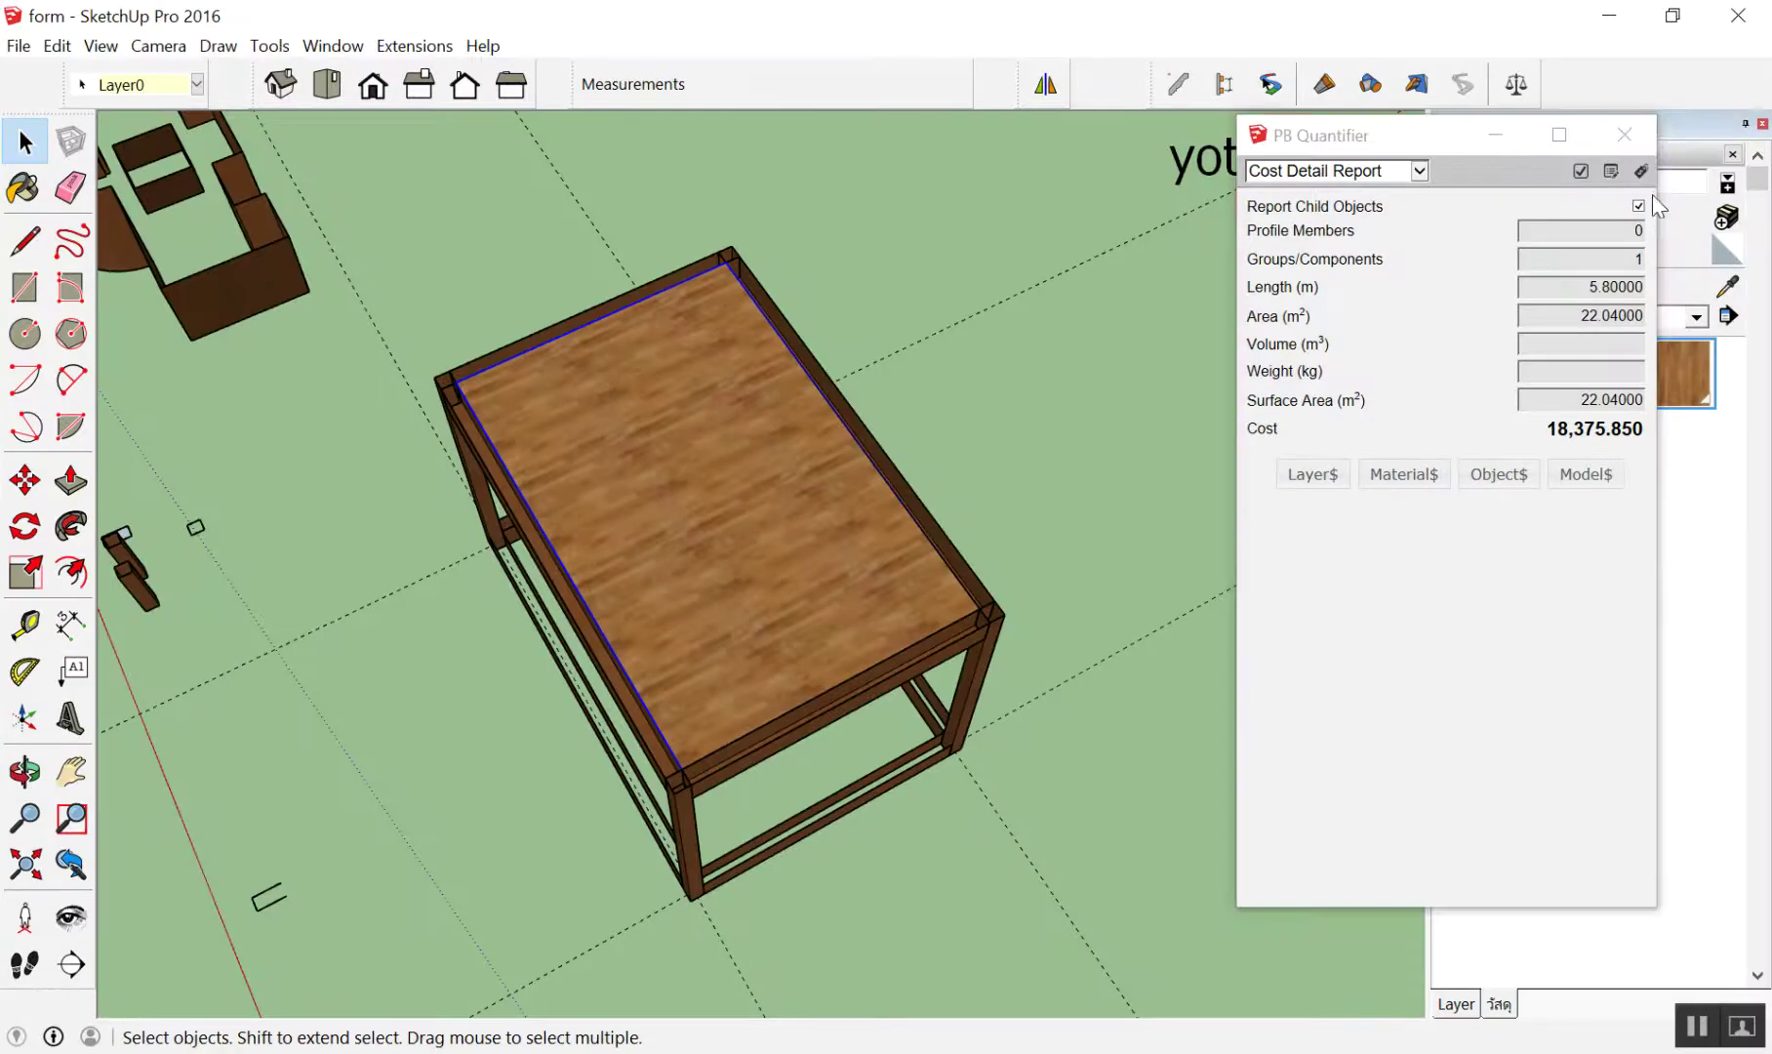
click(687, 334)
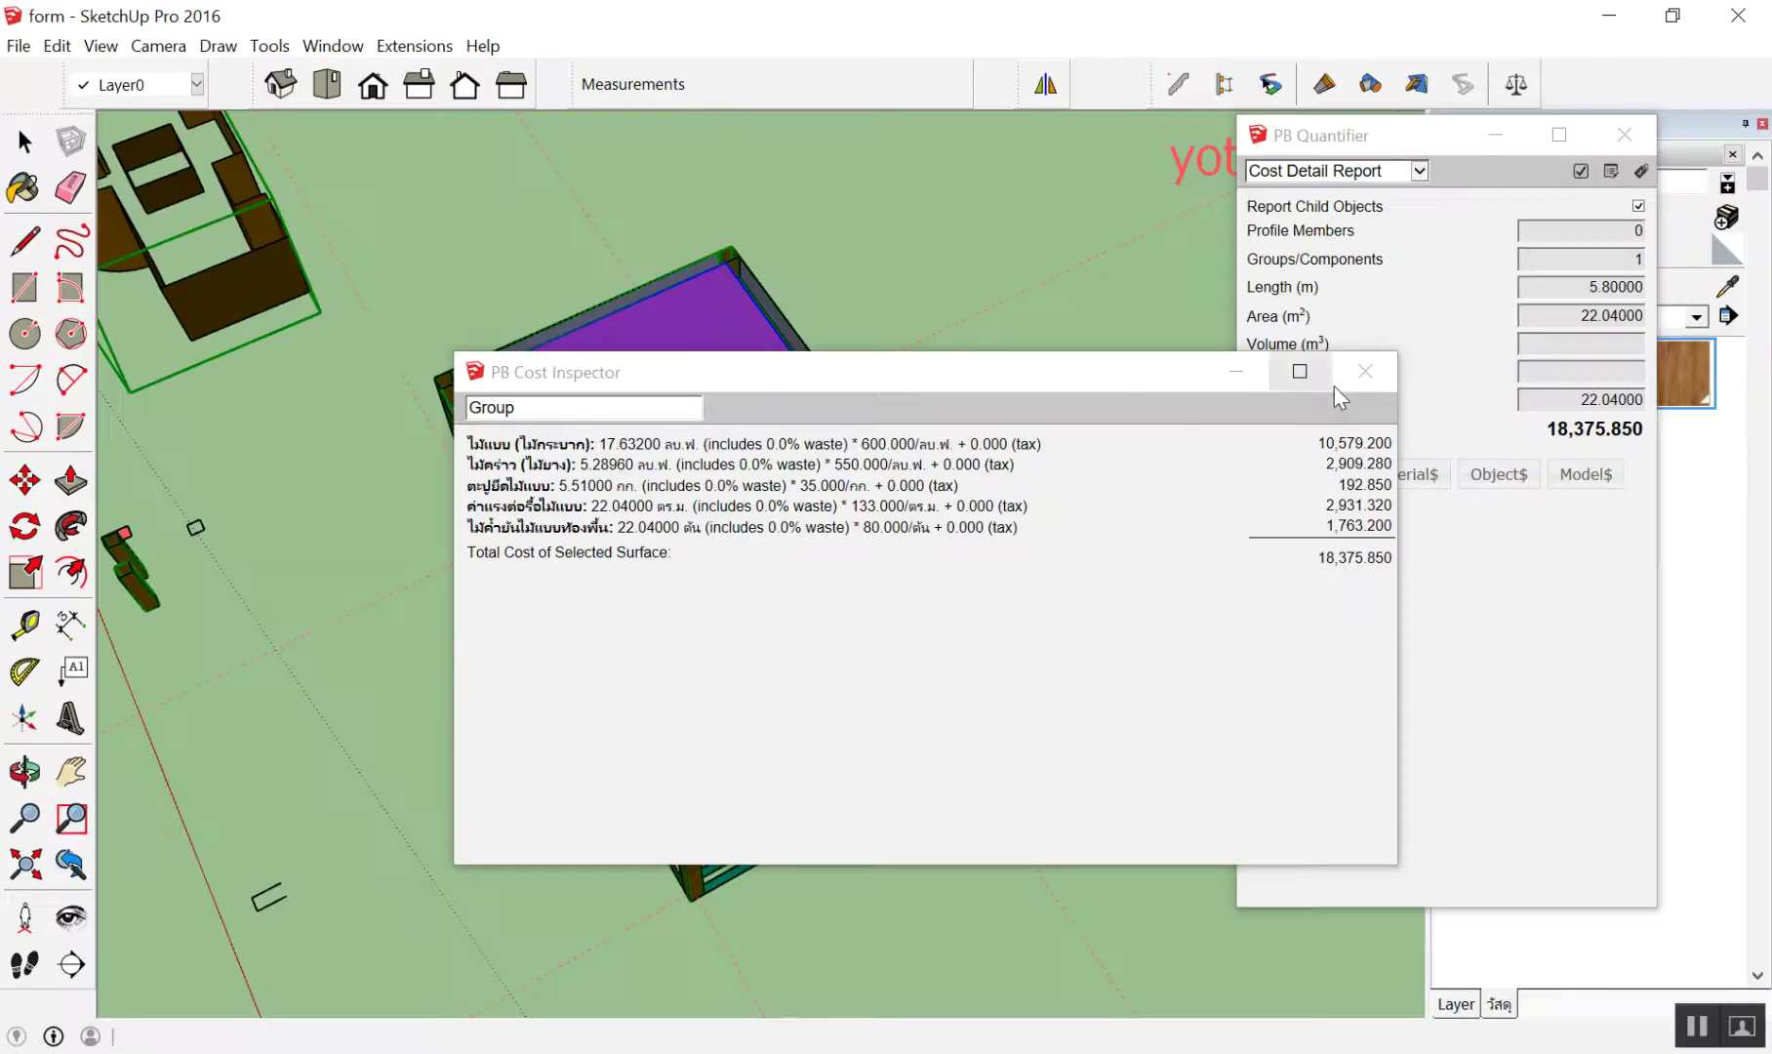
click(1362, 369)
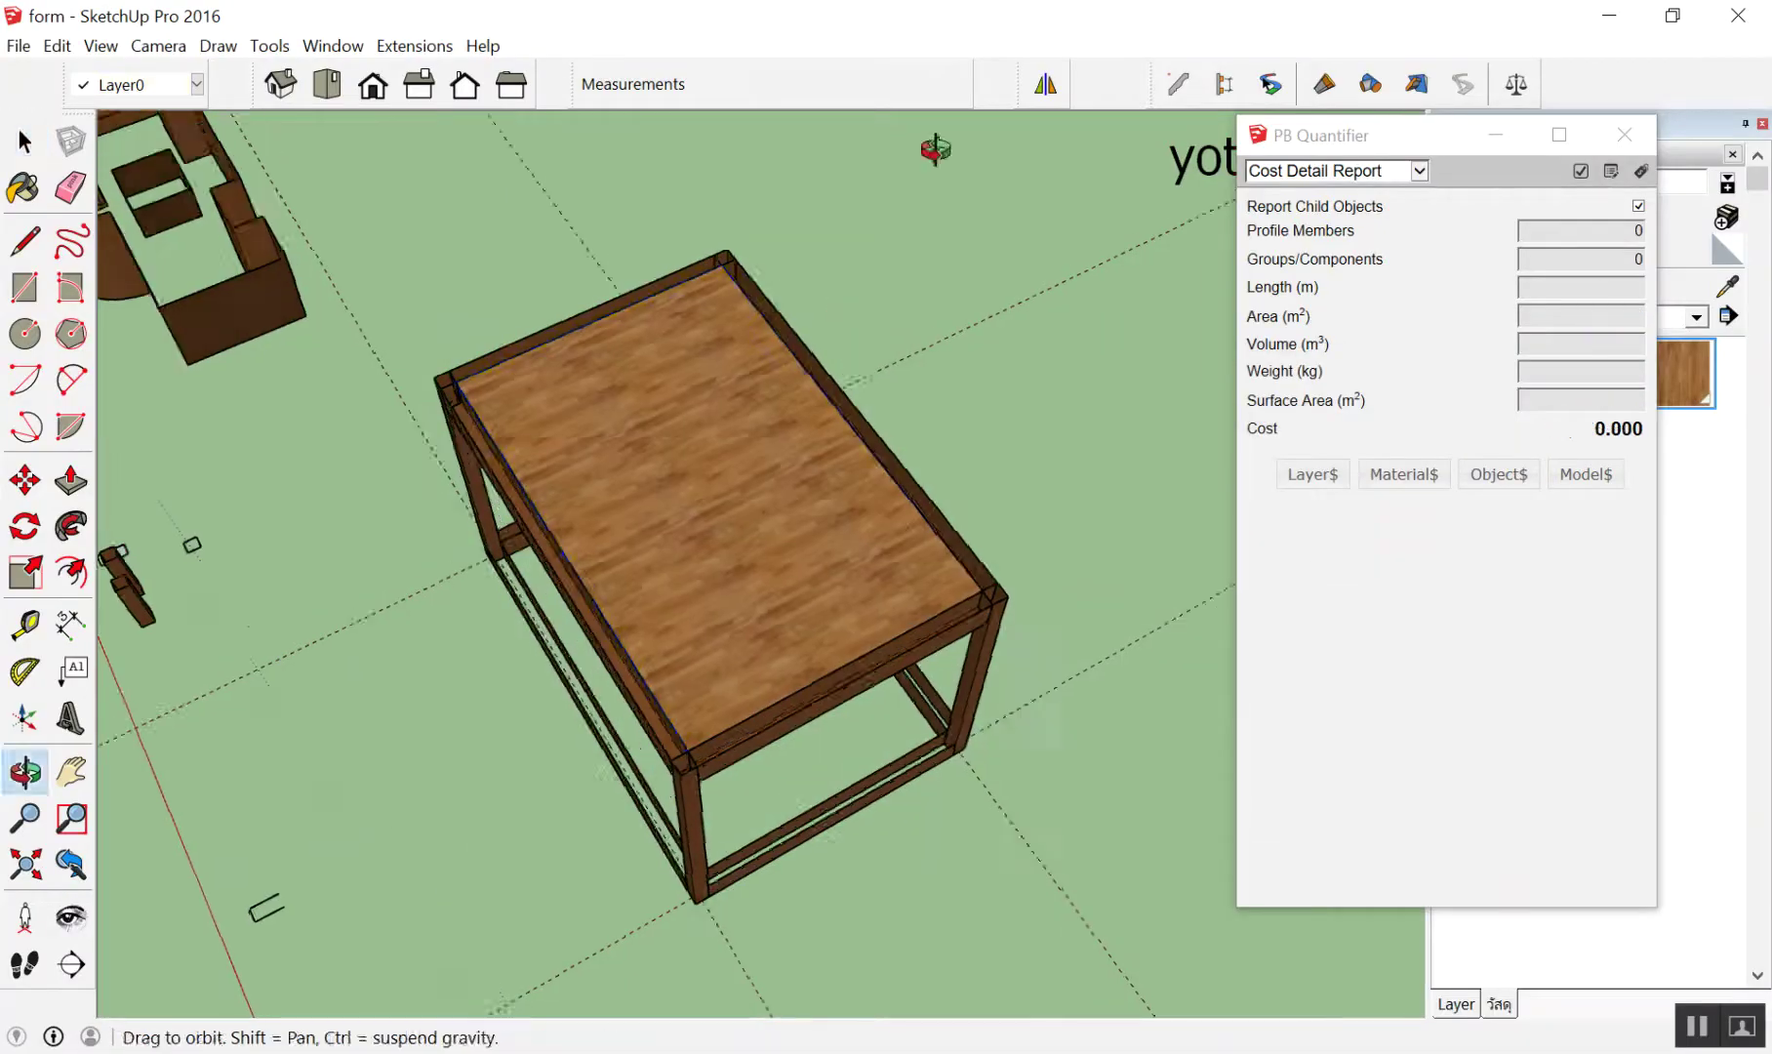
scroll(781, 341, up, 5)
key(space)
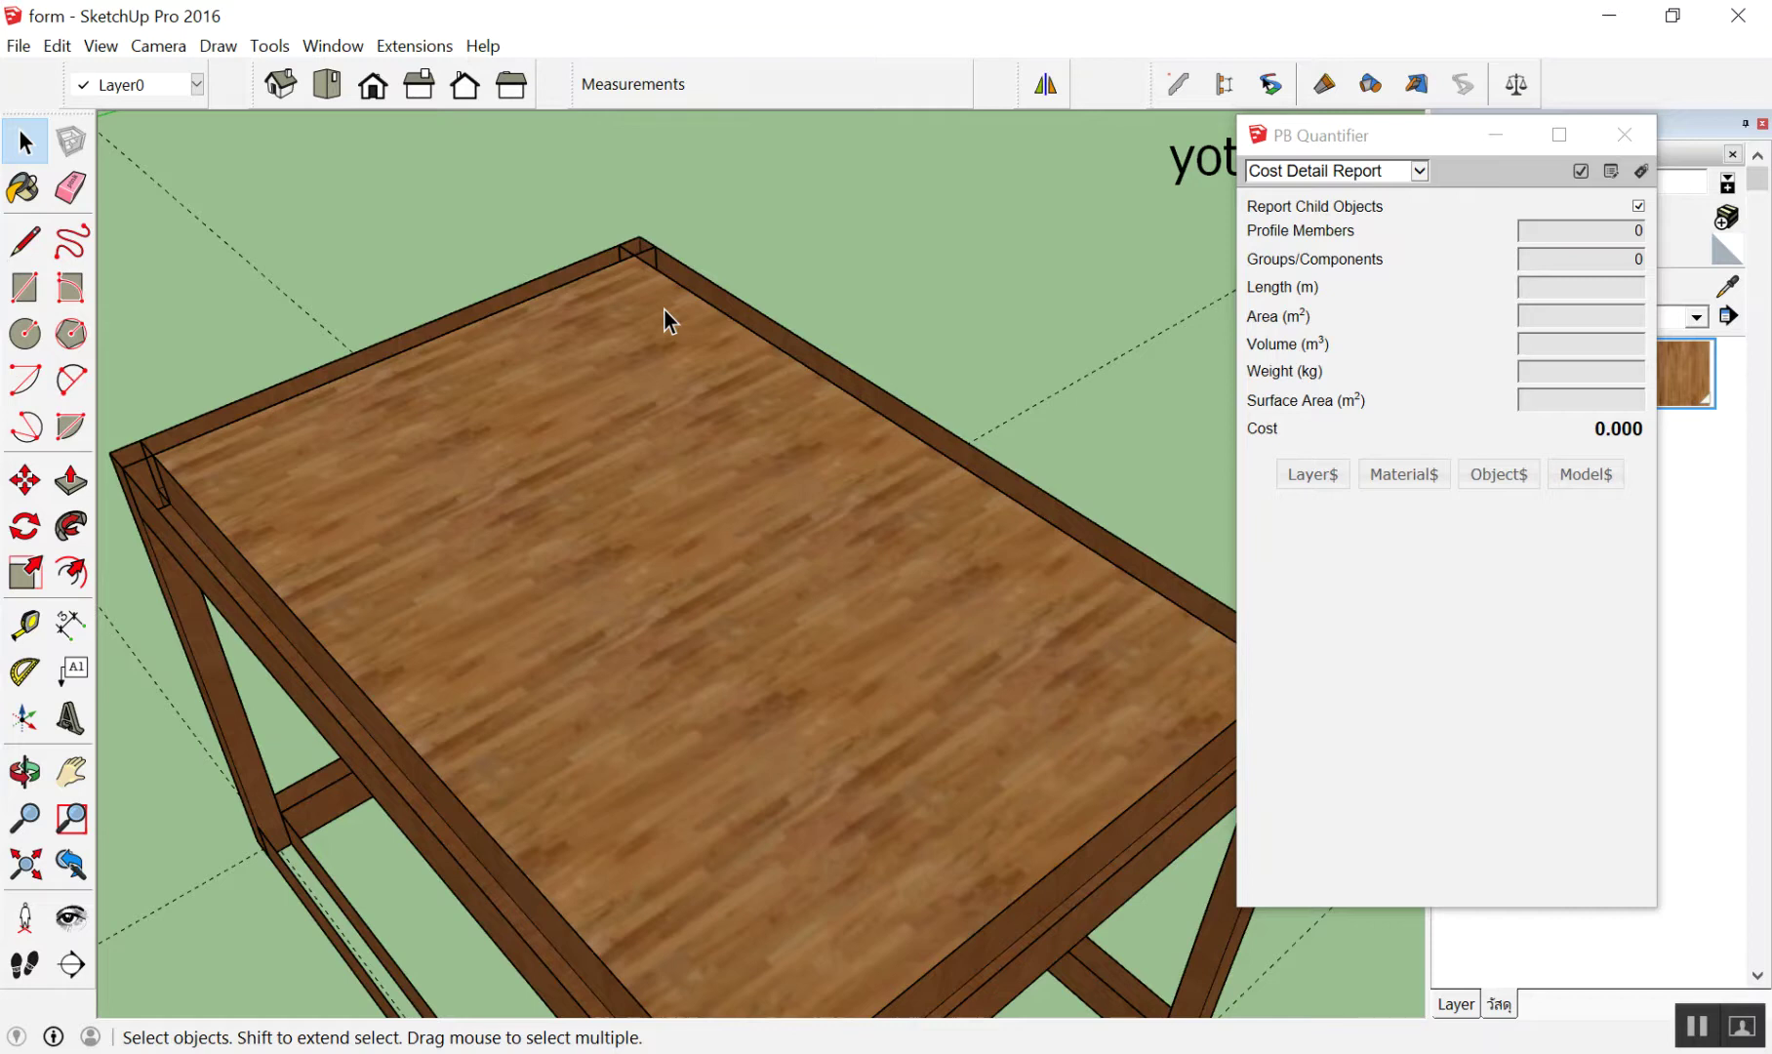
Delete the wood-textured tabletop from the formwork frame
scroll(660, 314, down, 5)
click(623, 399)
key(Delete)
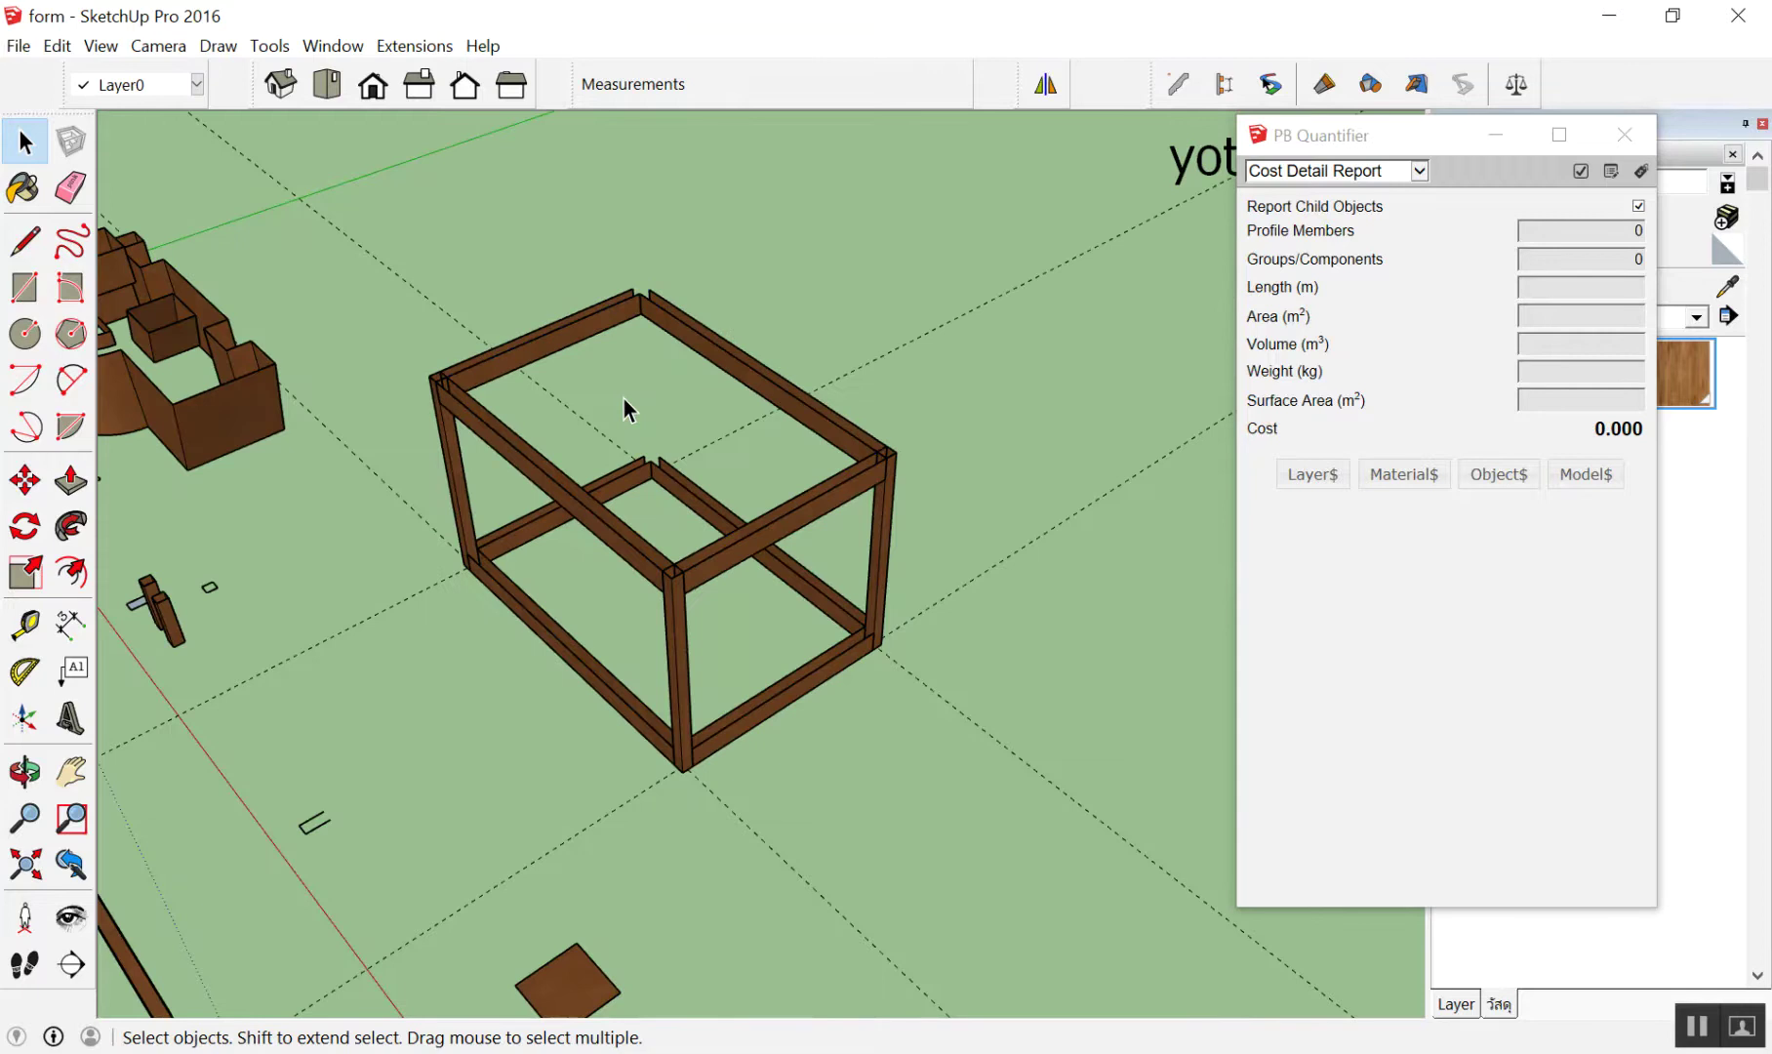
scroll(620, 396, down, 3)
scroll(653, 541, up, 5)
scroll(661, 527, up, 3)
scroll(728, 508, up, 3)
middle_drag(728, 507, 803, 467)
scroll(551, 395, down, 3)
scroll(551, 395, down, 2)
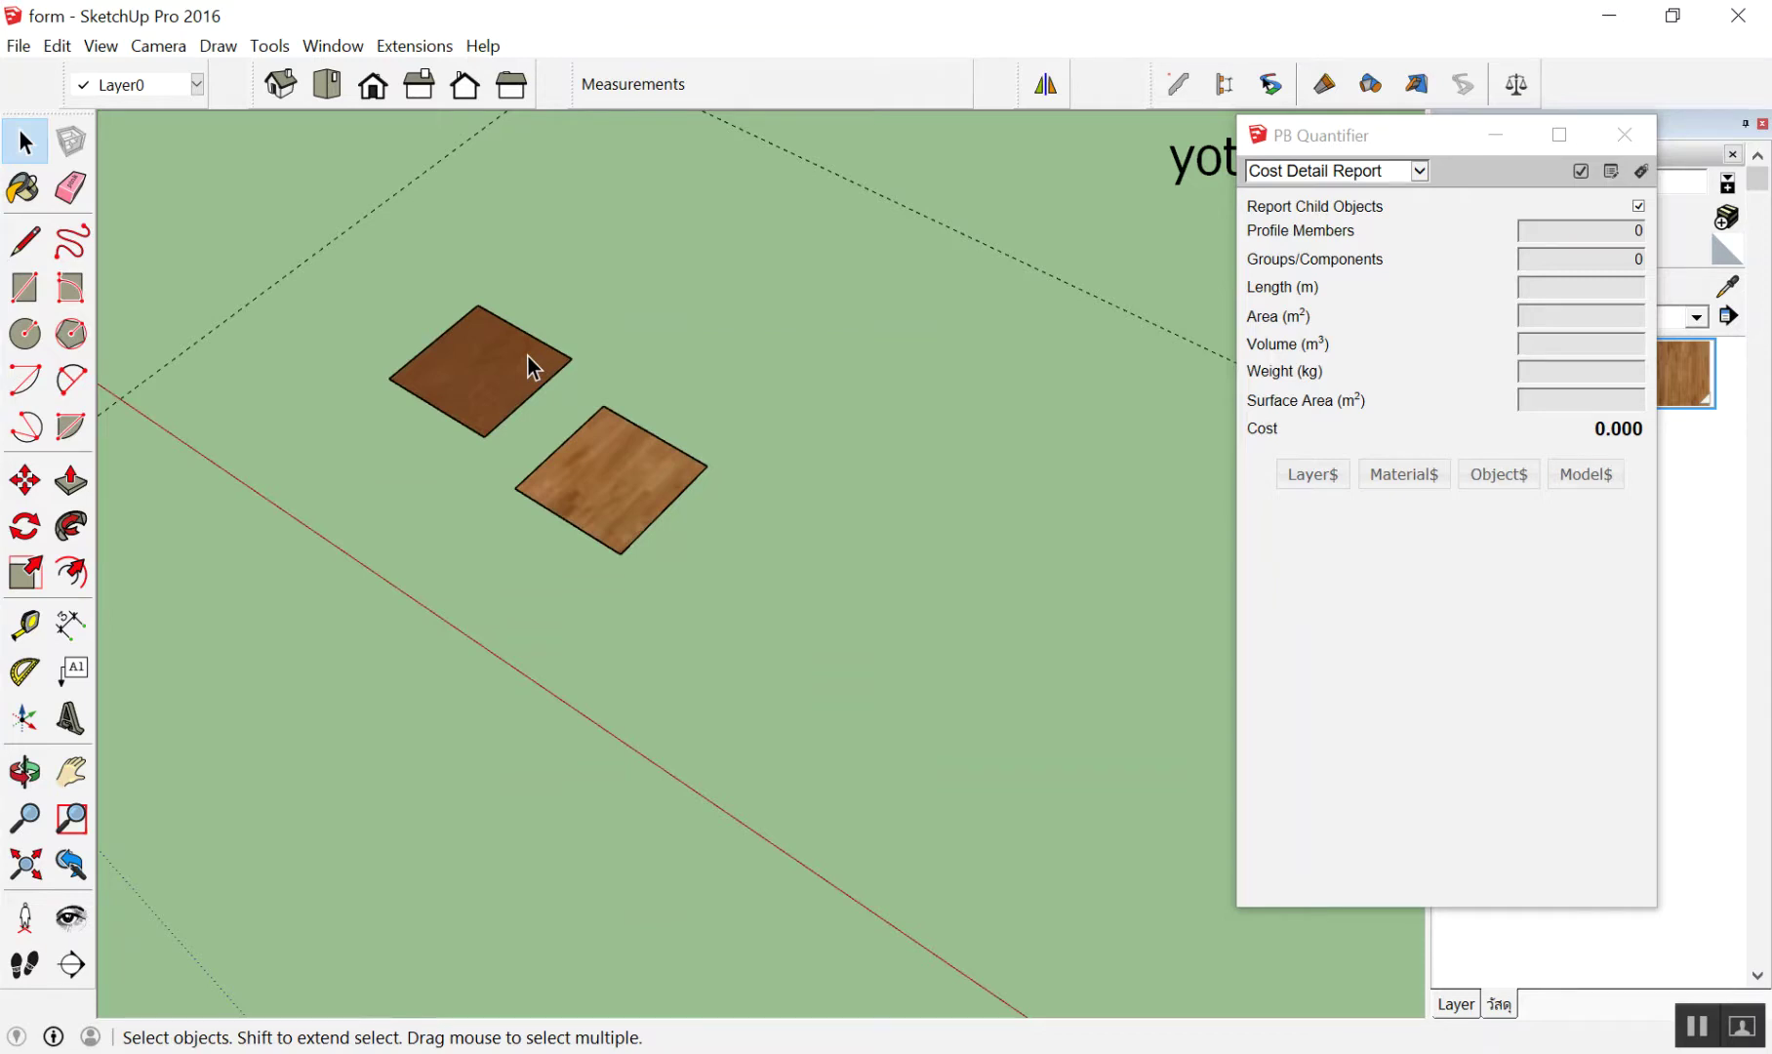
scroll(547, 585, down, 5)
scroll(290, 152, up, 3)
scroll(314, 165, up, 3)
Undo the deletion, then reselect the tabletop and delete it again
middle_drag(315, 165, 384, 340)
scroll(356, 425, down, 2)
middle_drag(356, 426, 290, 324)
scroll(372, 301, up, 2)
middle_click(336, 307)
scroll(215, 394, up, 1)
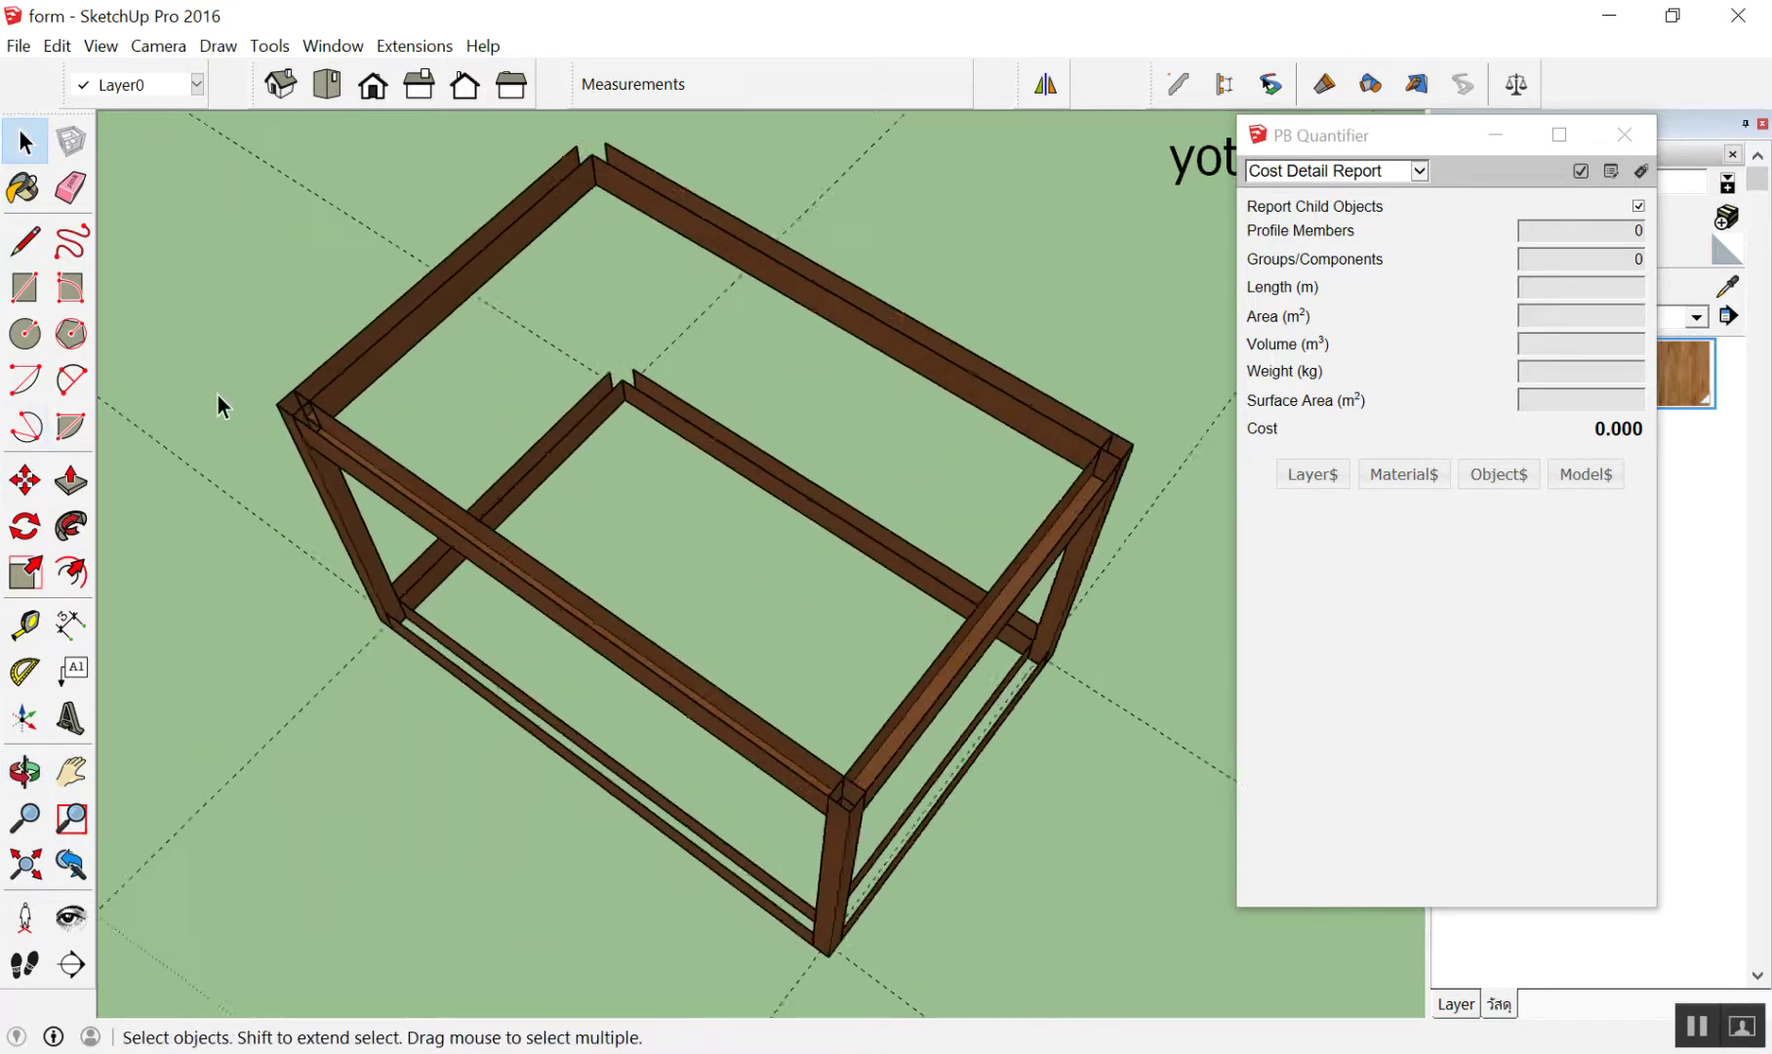
scroll(216, 393, up, 1)
scroll(394, 358, down, 2)
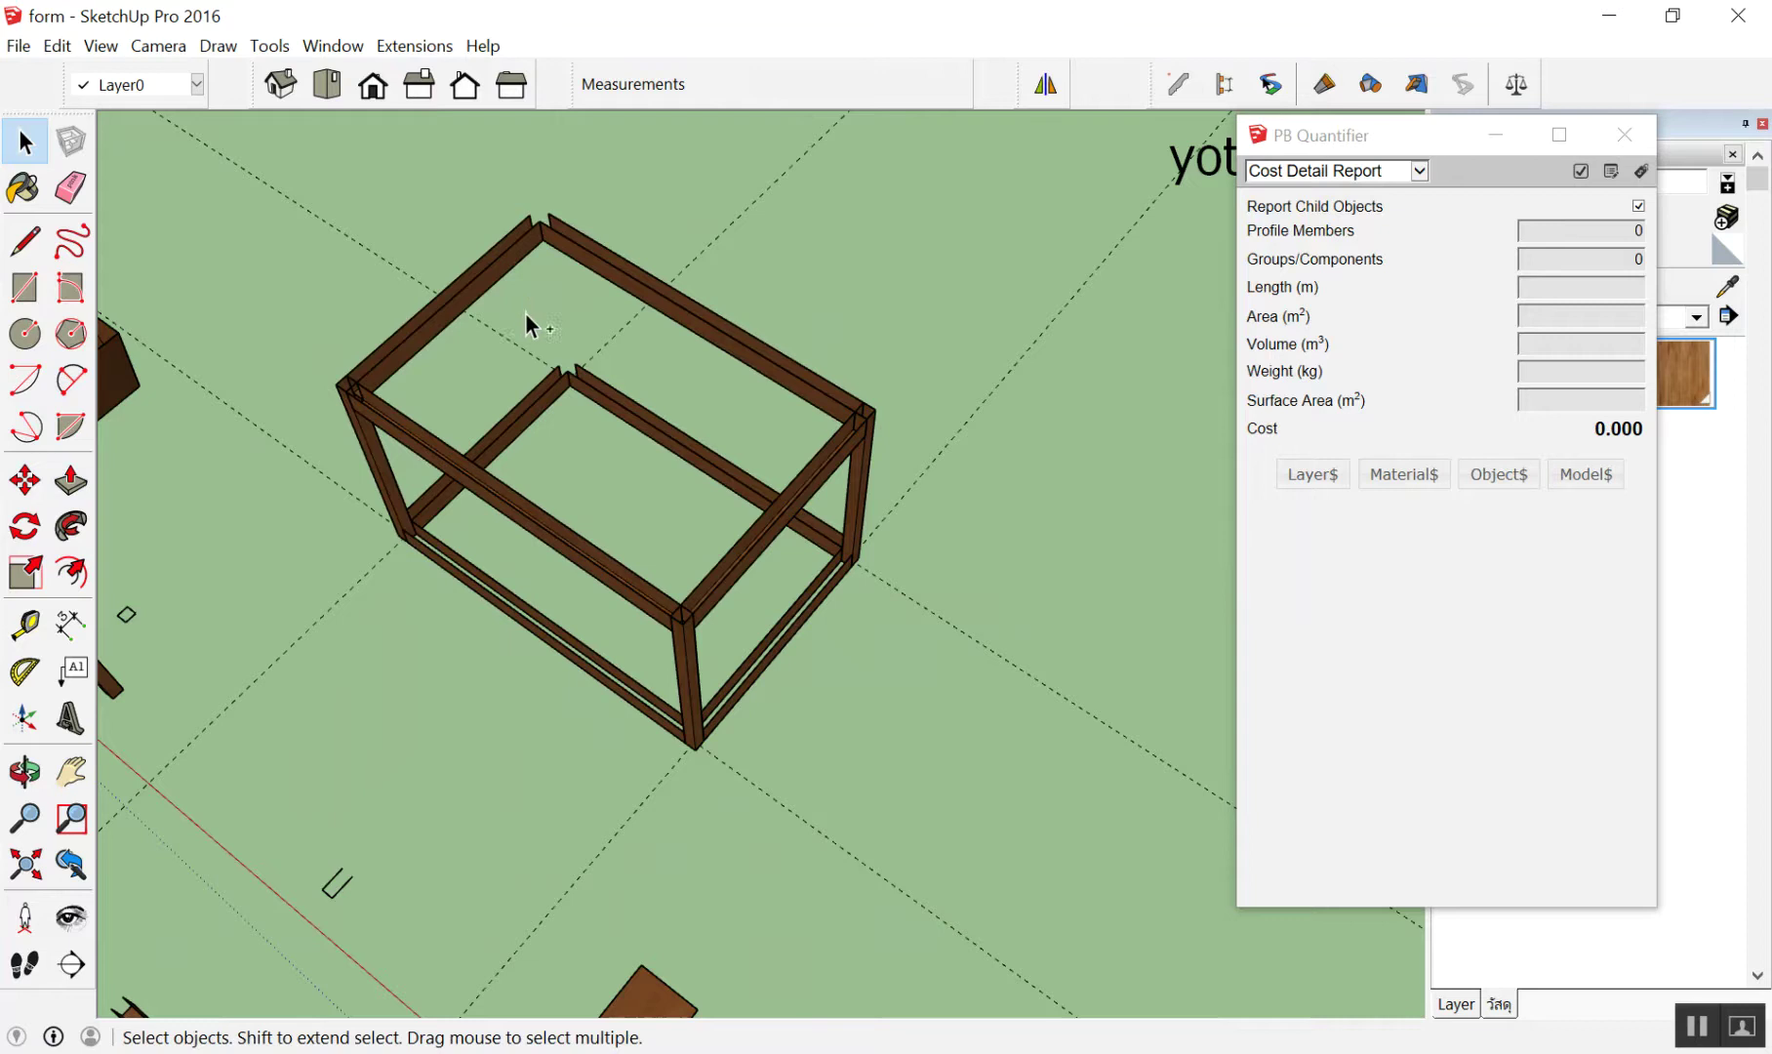
key(ctrl+z)
key(space)
click(530, 349)
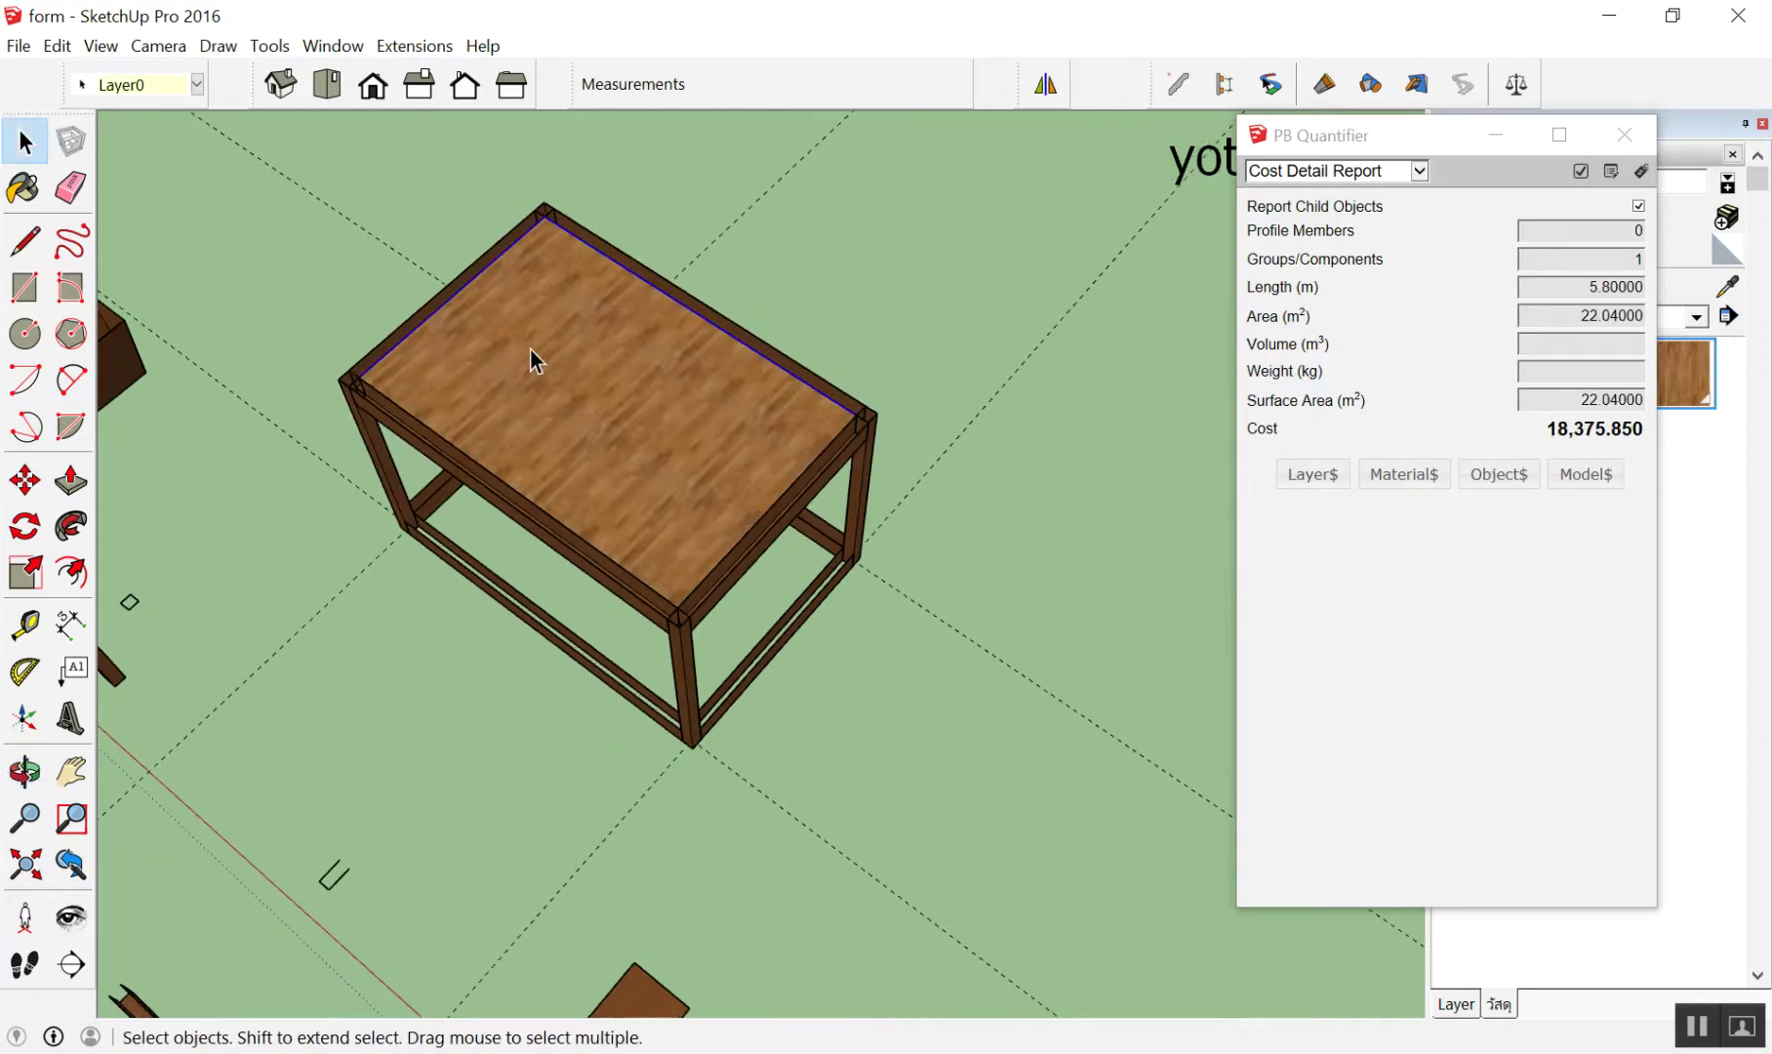
key(Delete)
scroll(429, 292, up, 3)
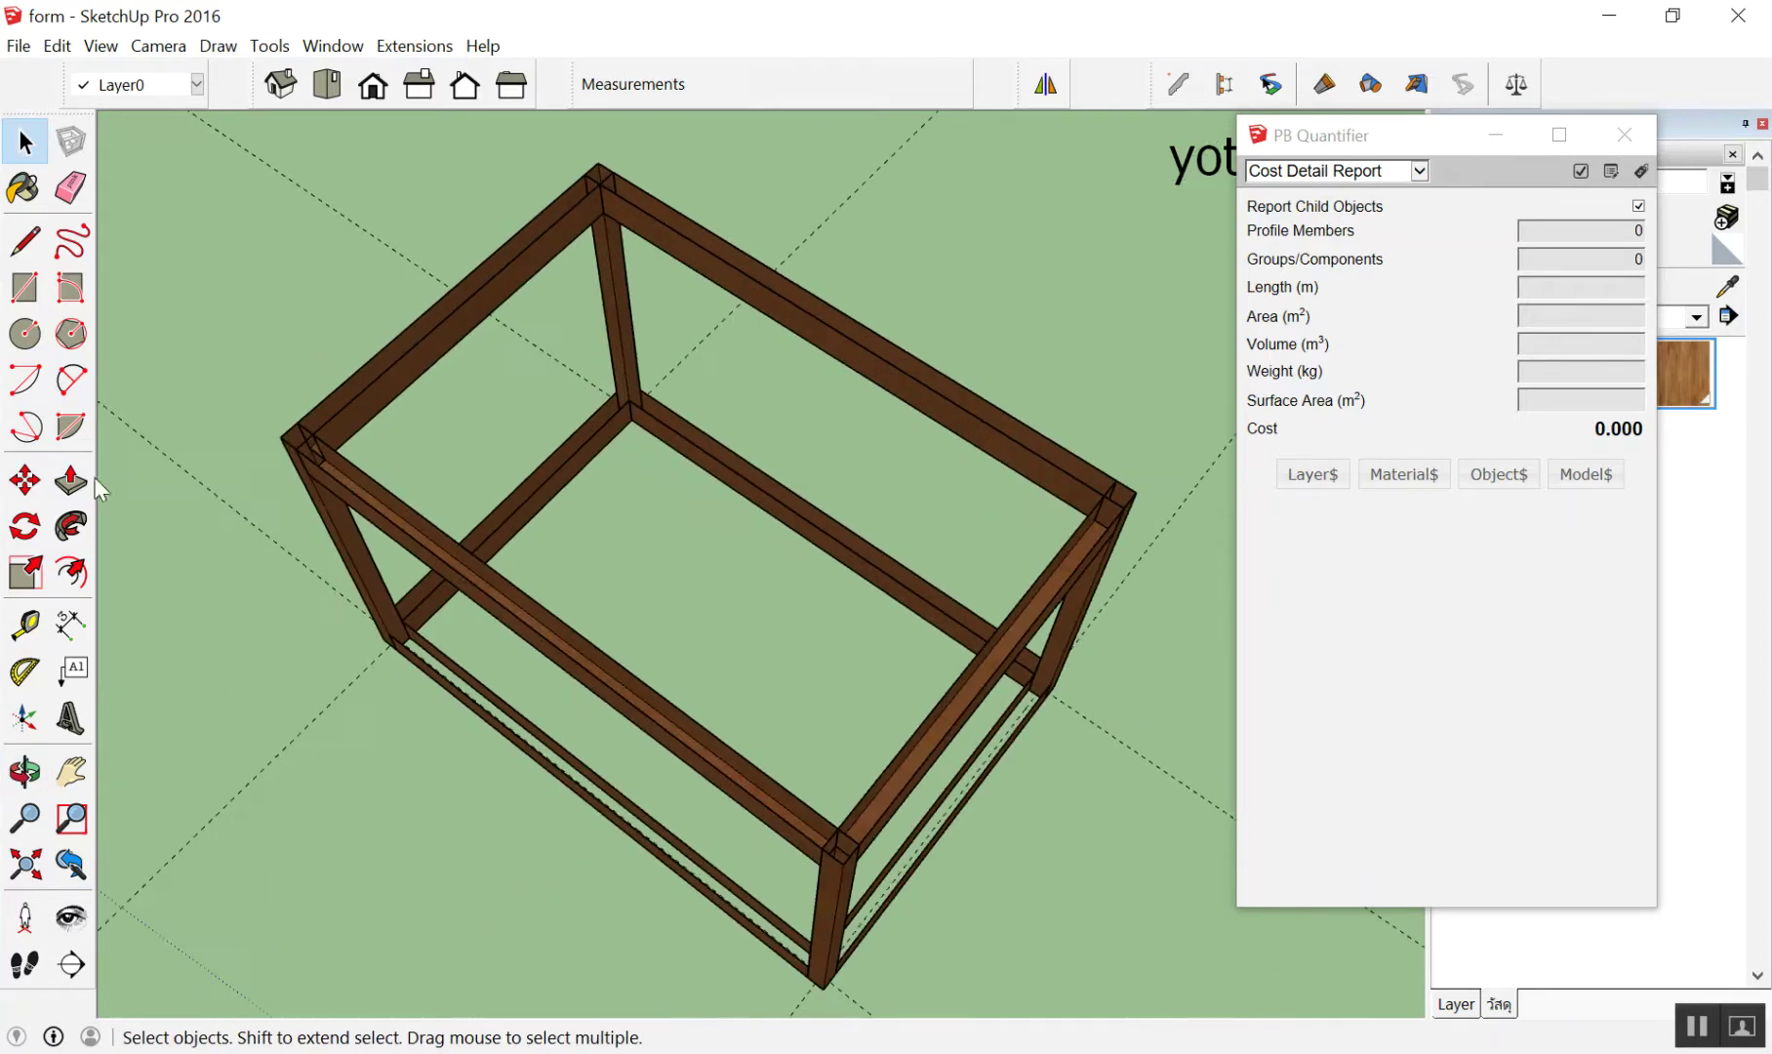
Draw a 5.80 m × 3.80 m rectangle between the frame's near and far top corners
click(24, 288)
scroll(270, 416, up, 3)
scroll(348, 436, up, 3)
click(406, 379)
scroll(285, 363, down, 5)
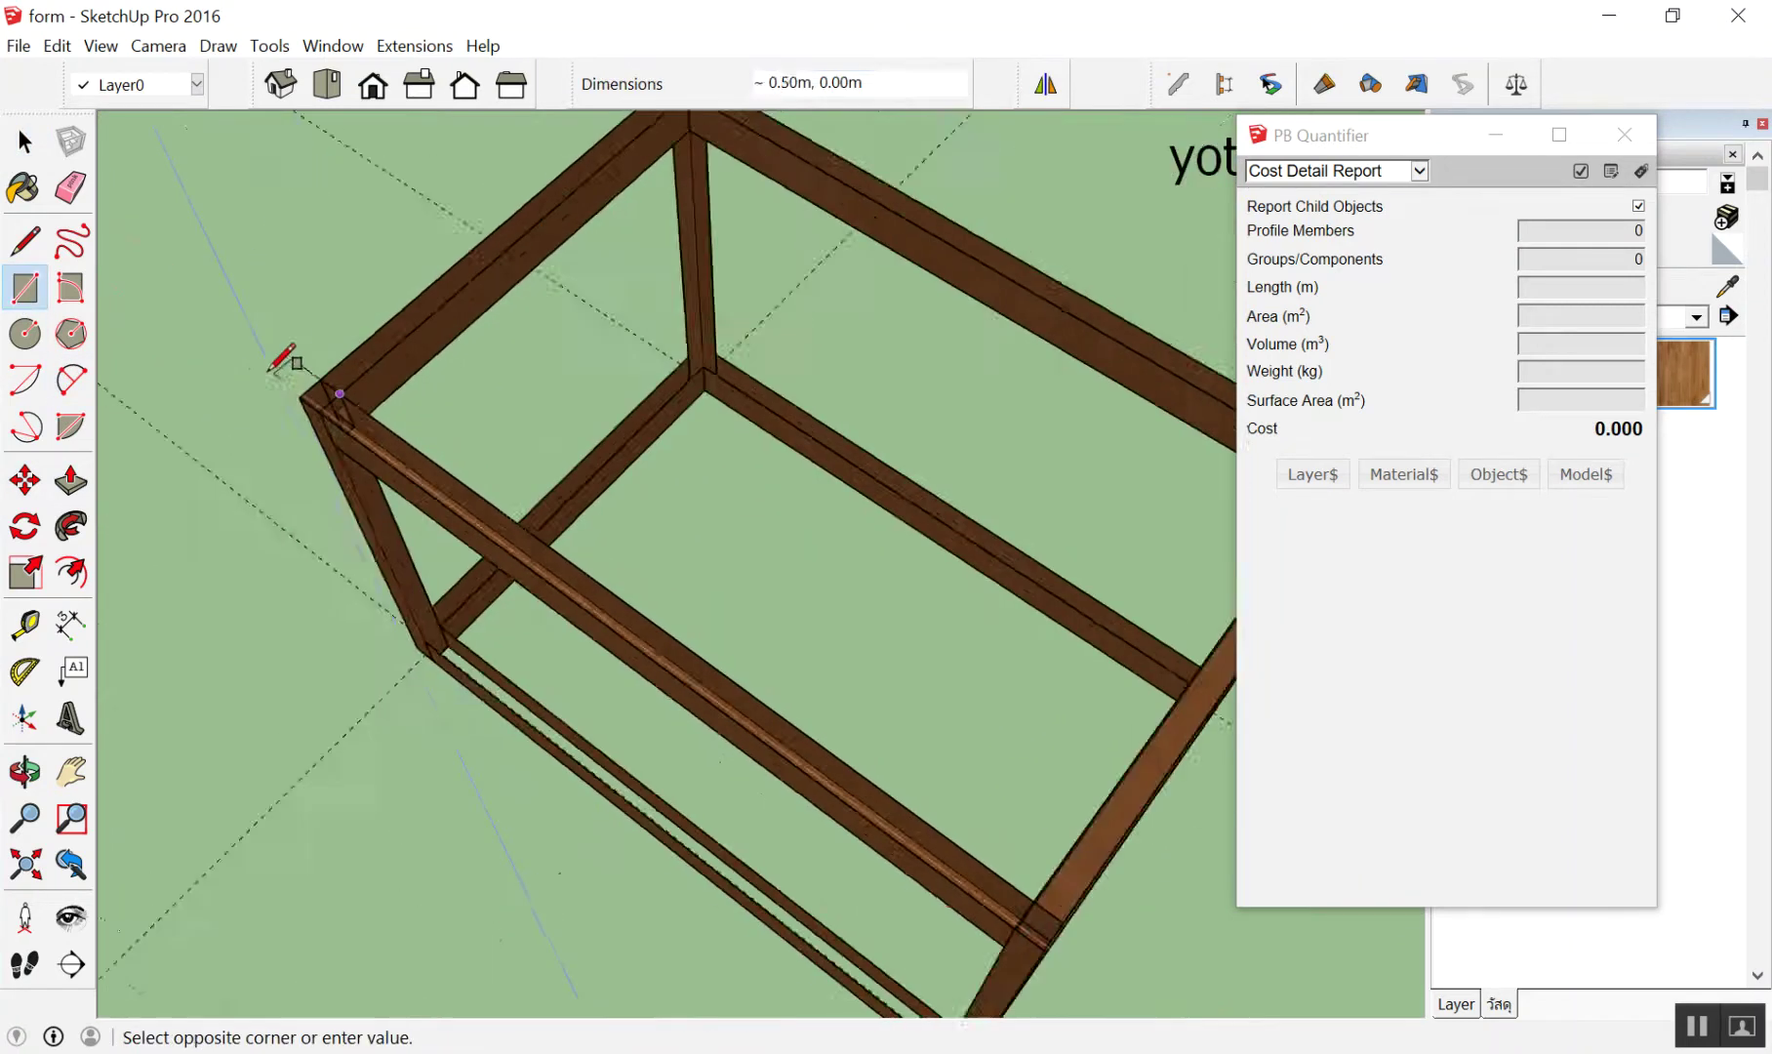
scroll(283, 352, down, 2)
scroll(781, 407, up, 3)
scroll(830, 418, up, 3)
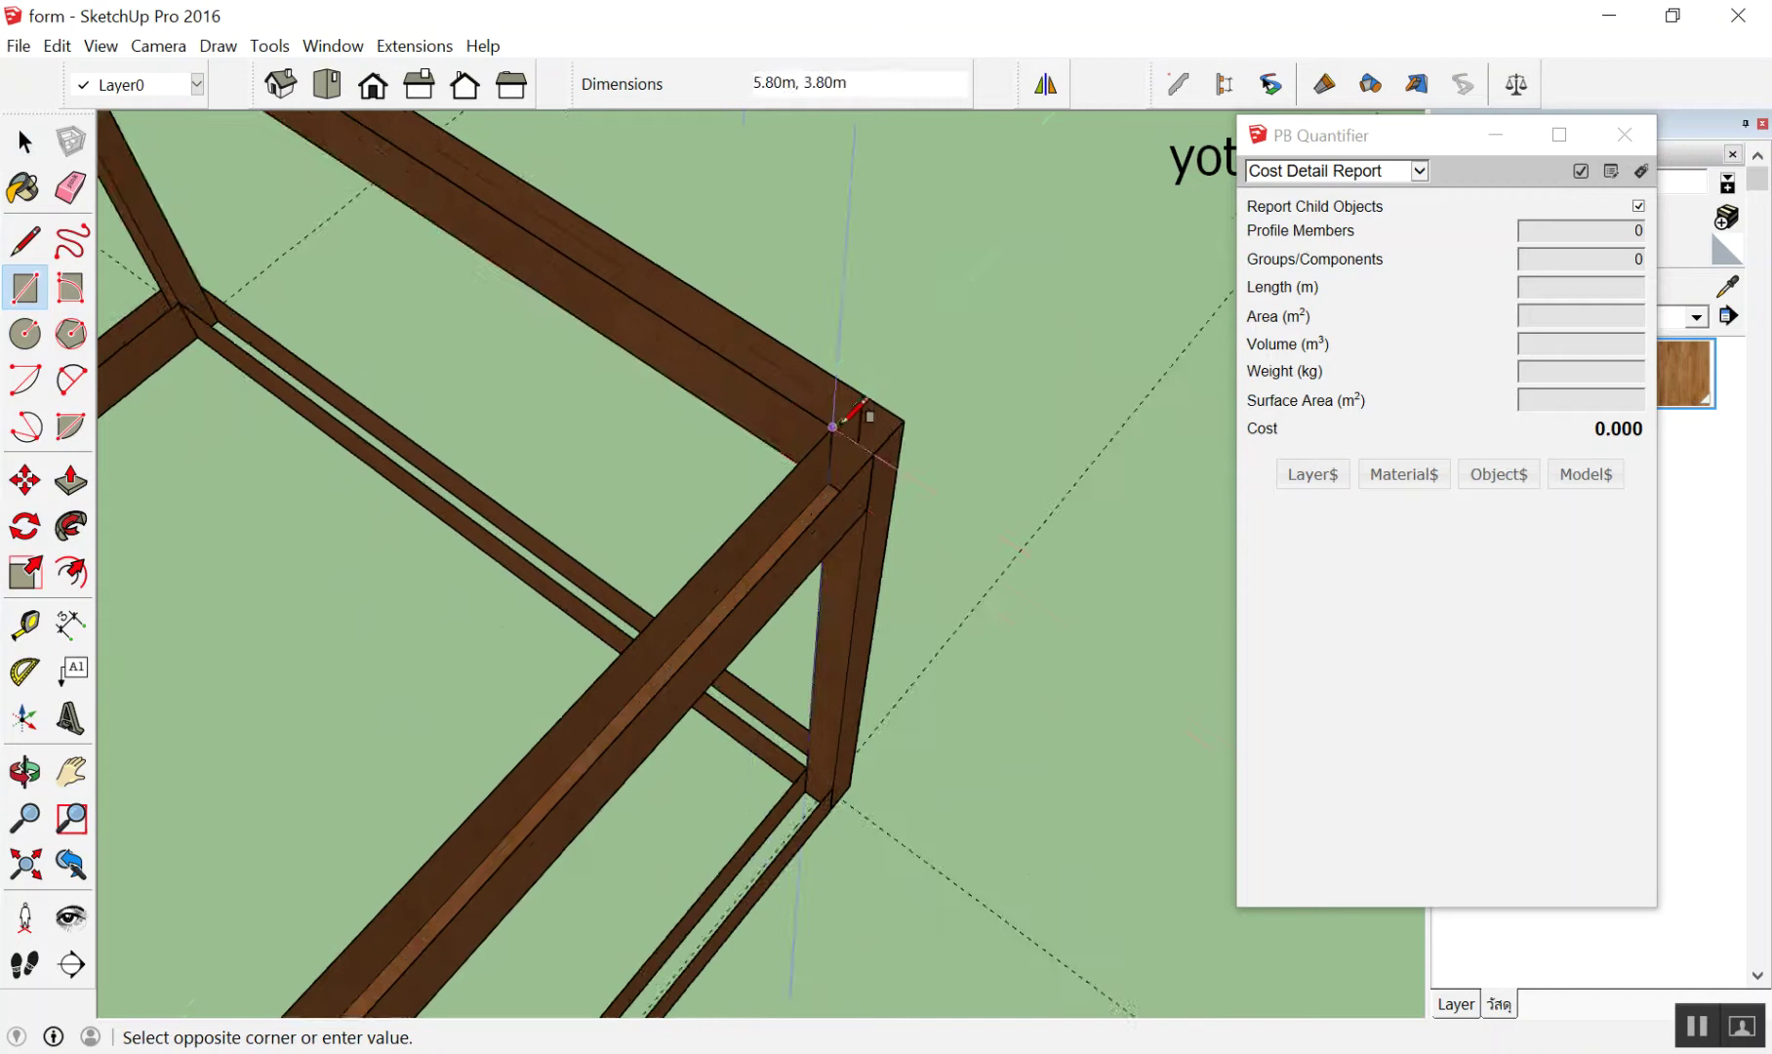
click(835, 425)
scroll(966, 479, down, 3)
scroll(1039, 478, down, 3)
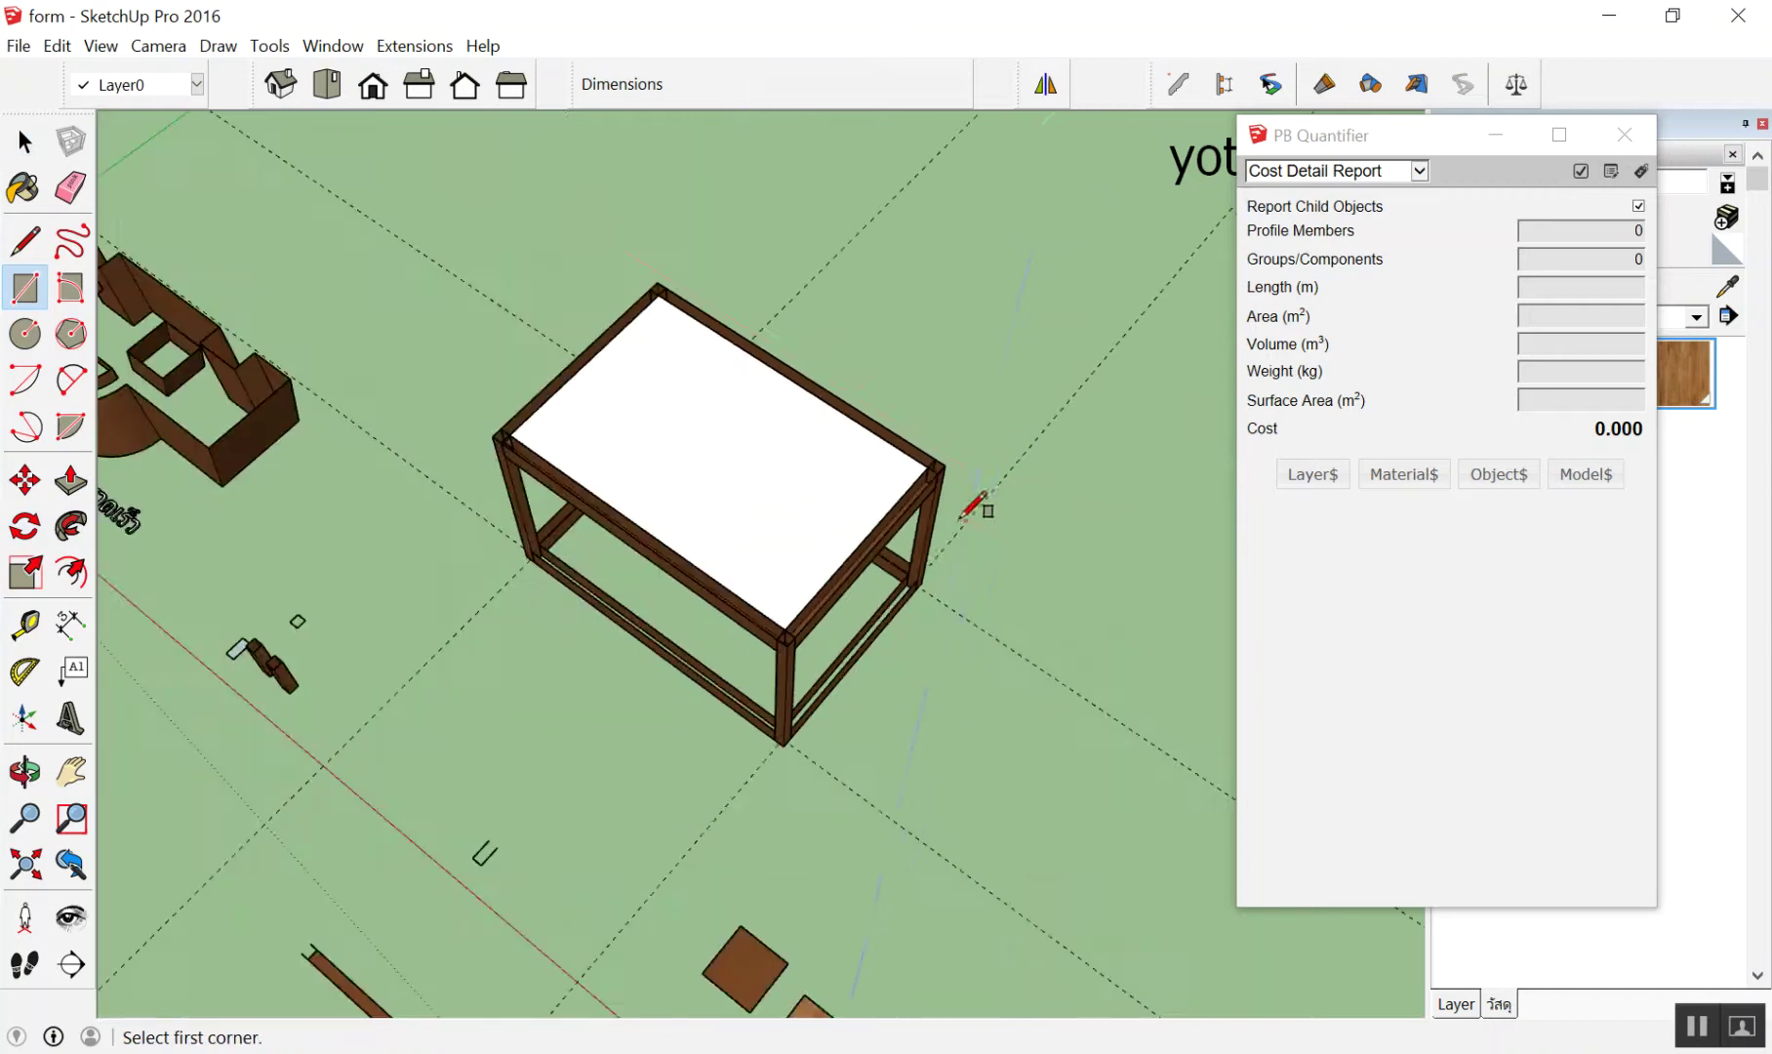
key(space)
Turn the new 22.04 m² slab face into a group
scroll(903, 488, up, 3)
scroll(657, 328, up, 2)
scroll(495, 297, down, 1)
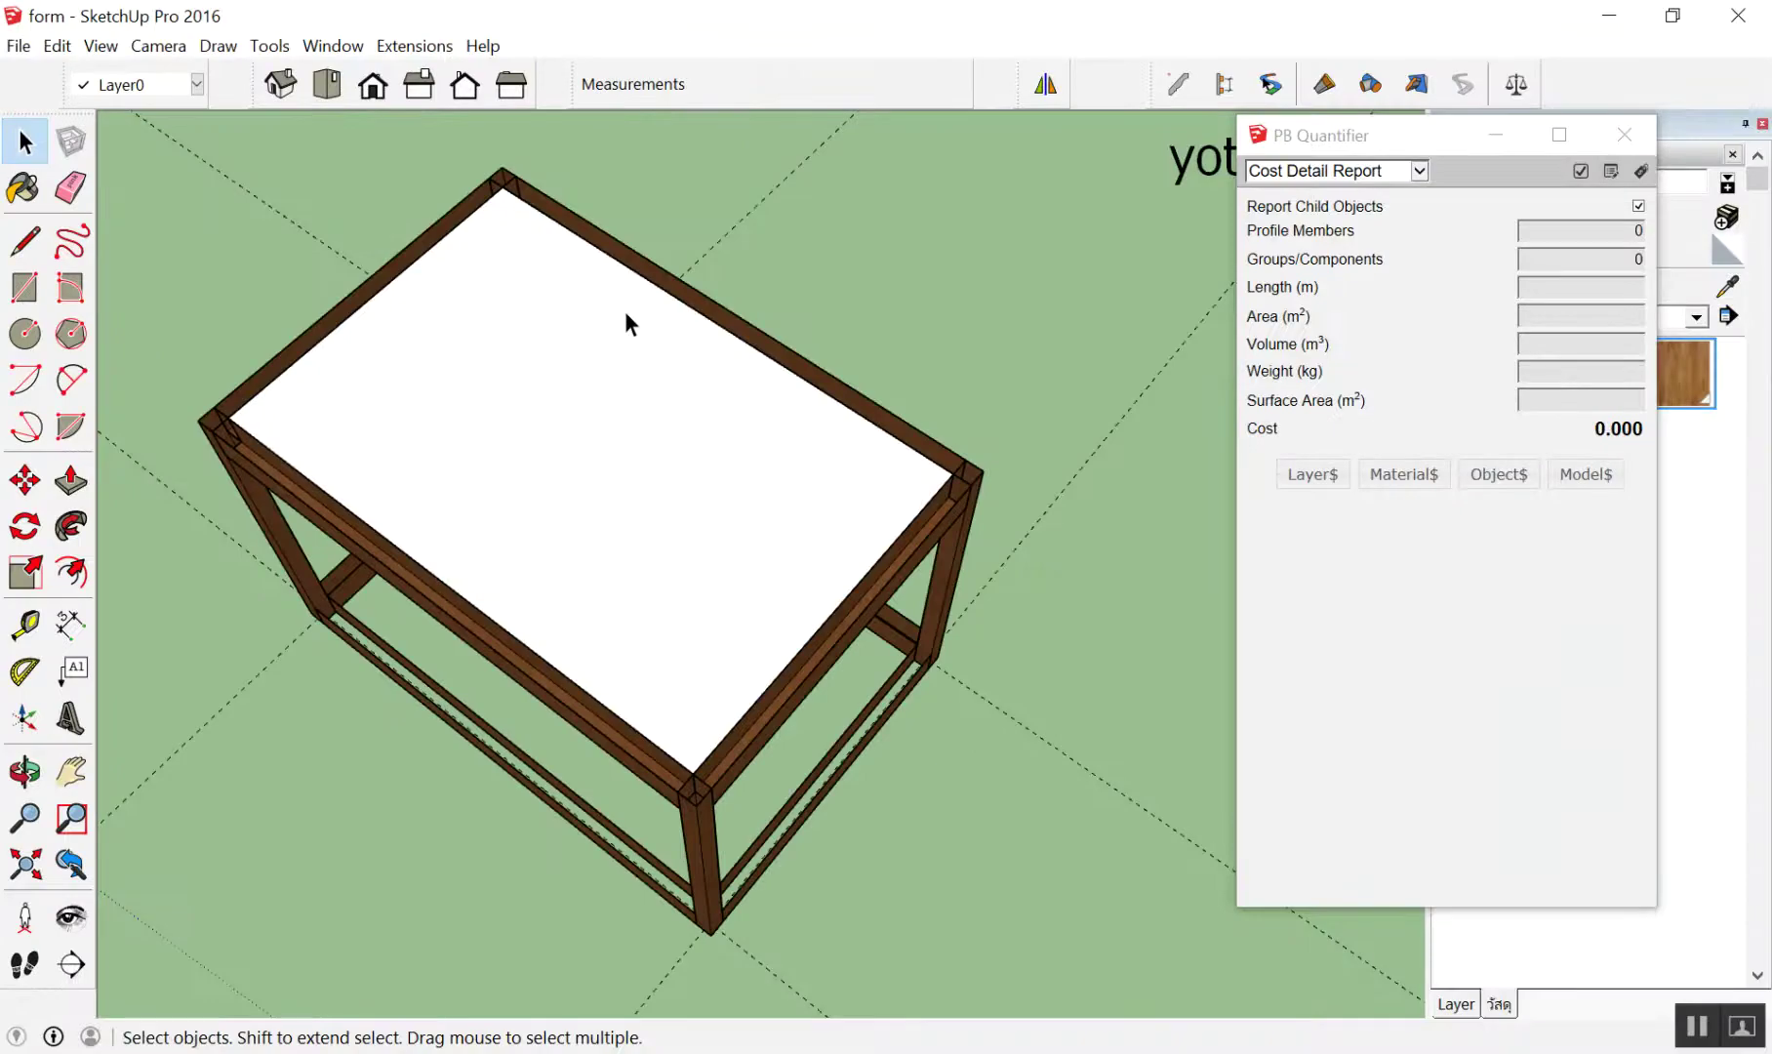
click(627, 322)
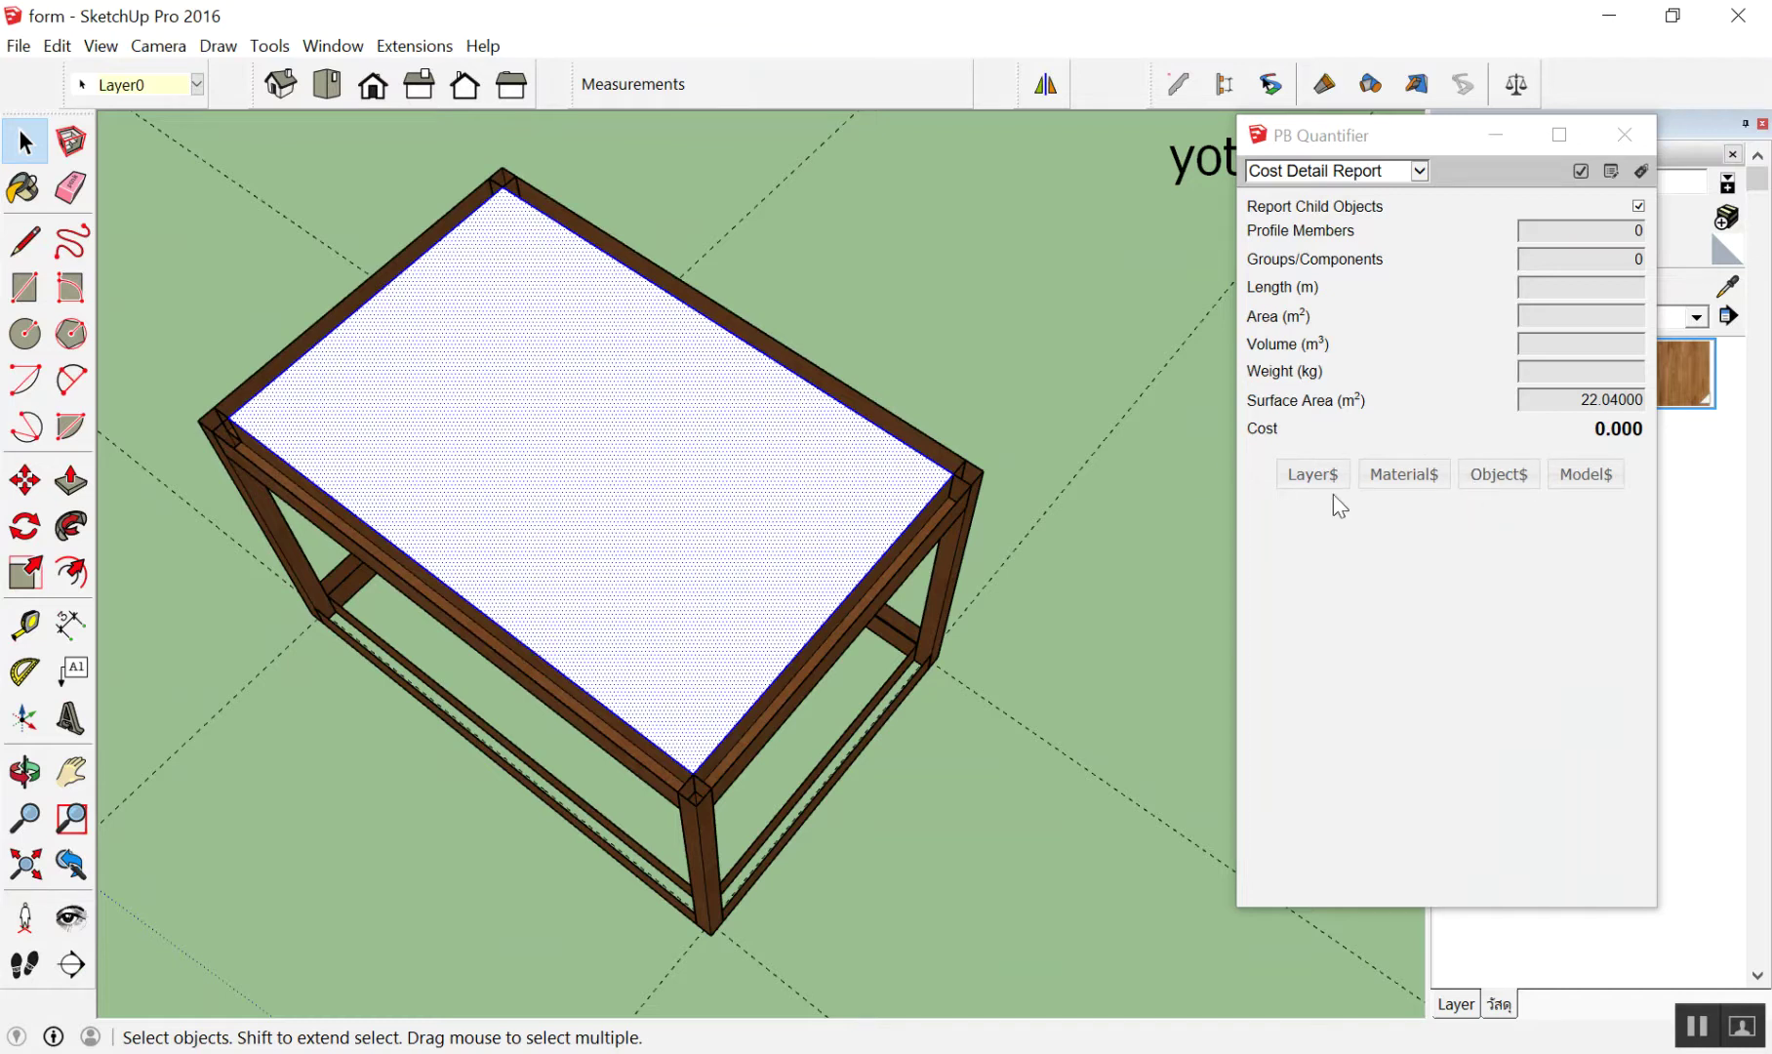
right_click(564, 376)
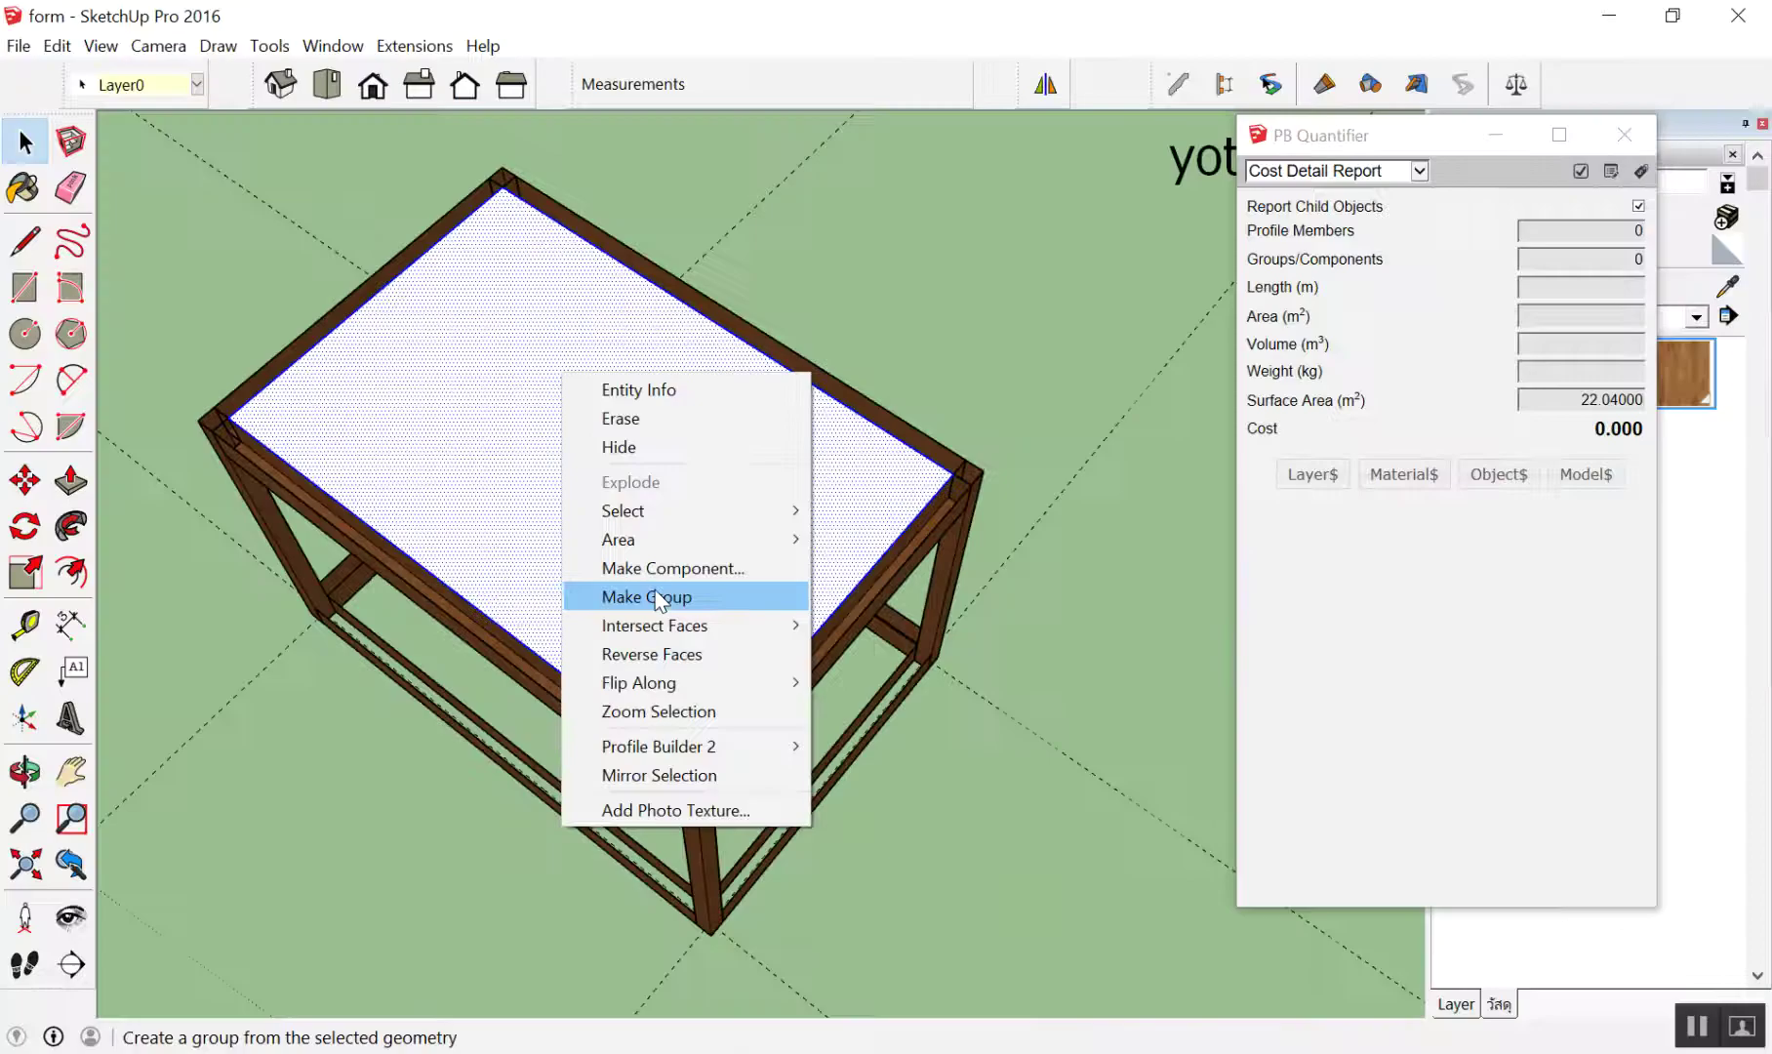
click(657, 598)
scroll(752, 332, down, 3)
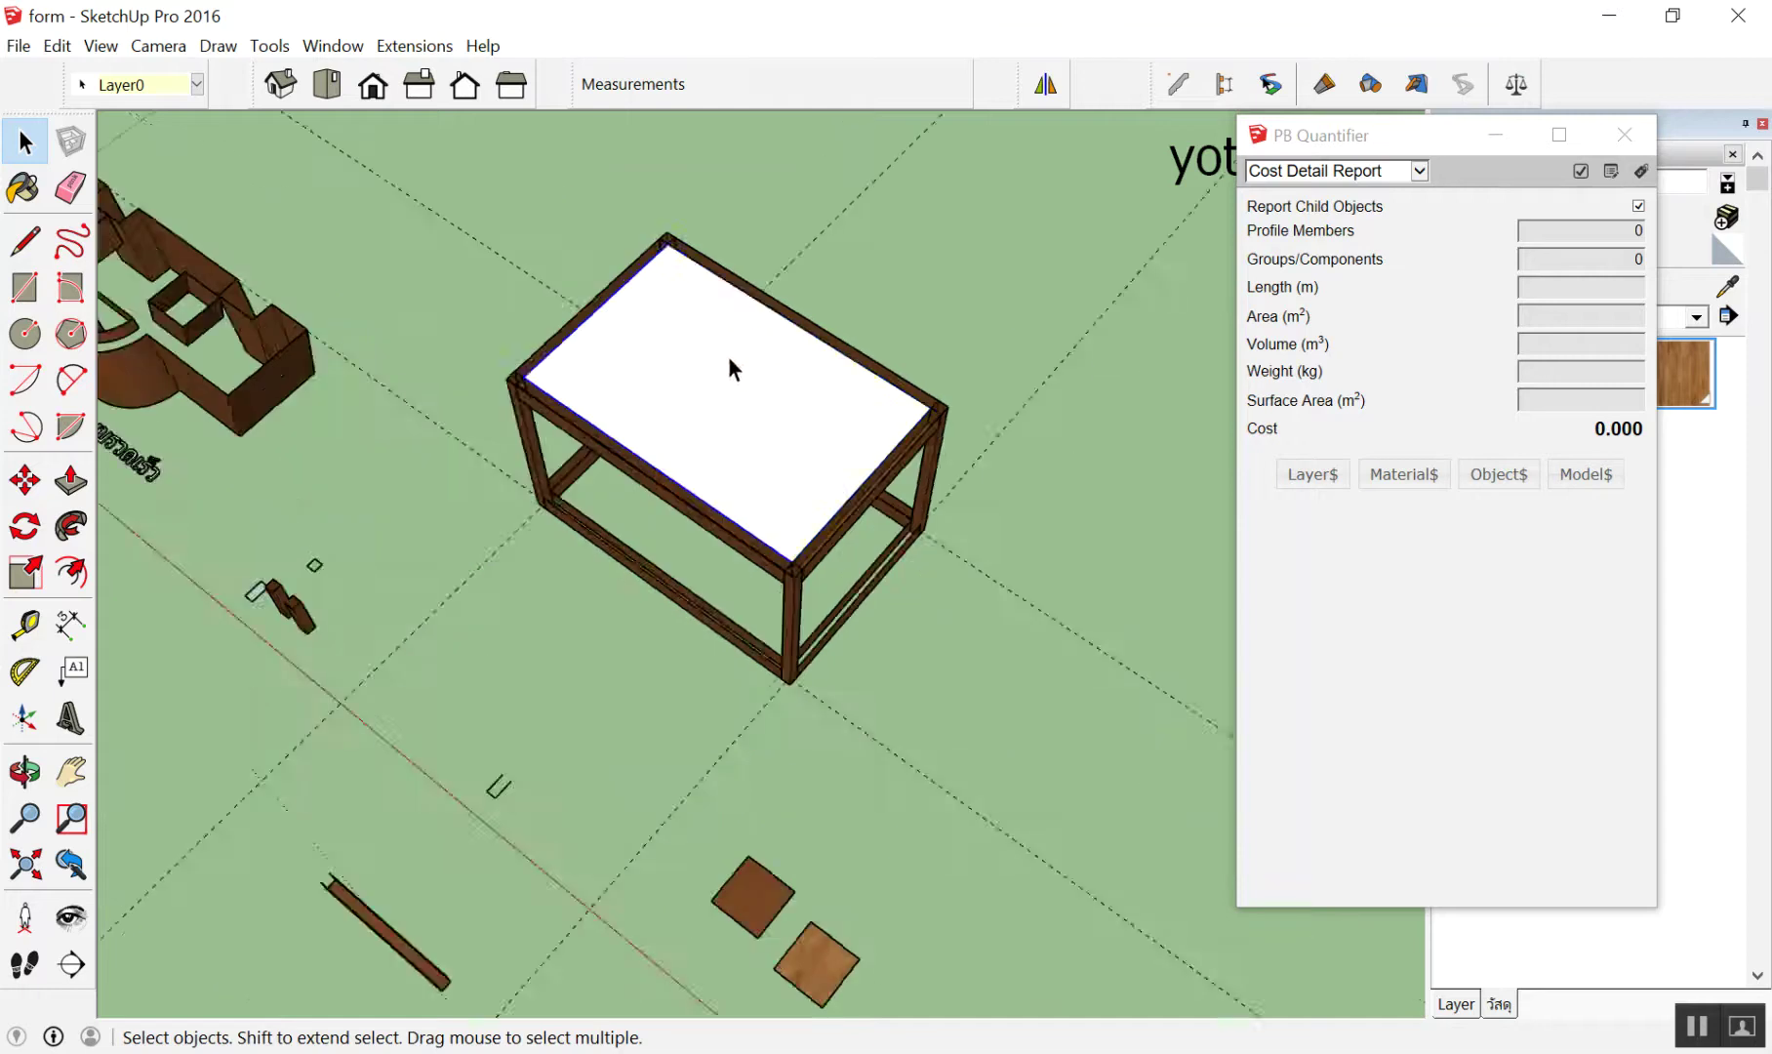
Close PB Quantifier and paint the top slab with the wood floor texture
scroll(751, 332, down, 2)
click(1624, 134)
key(b)
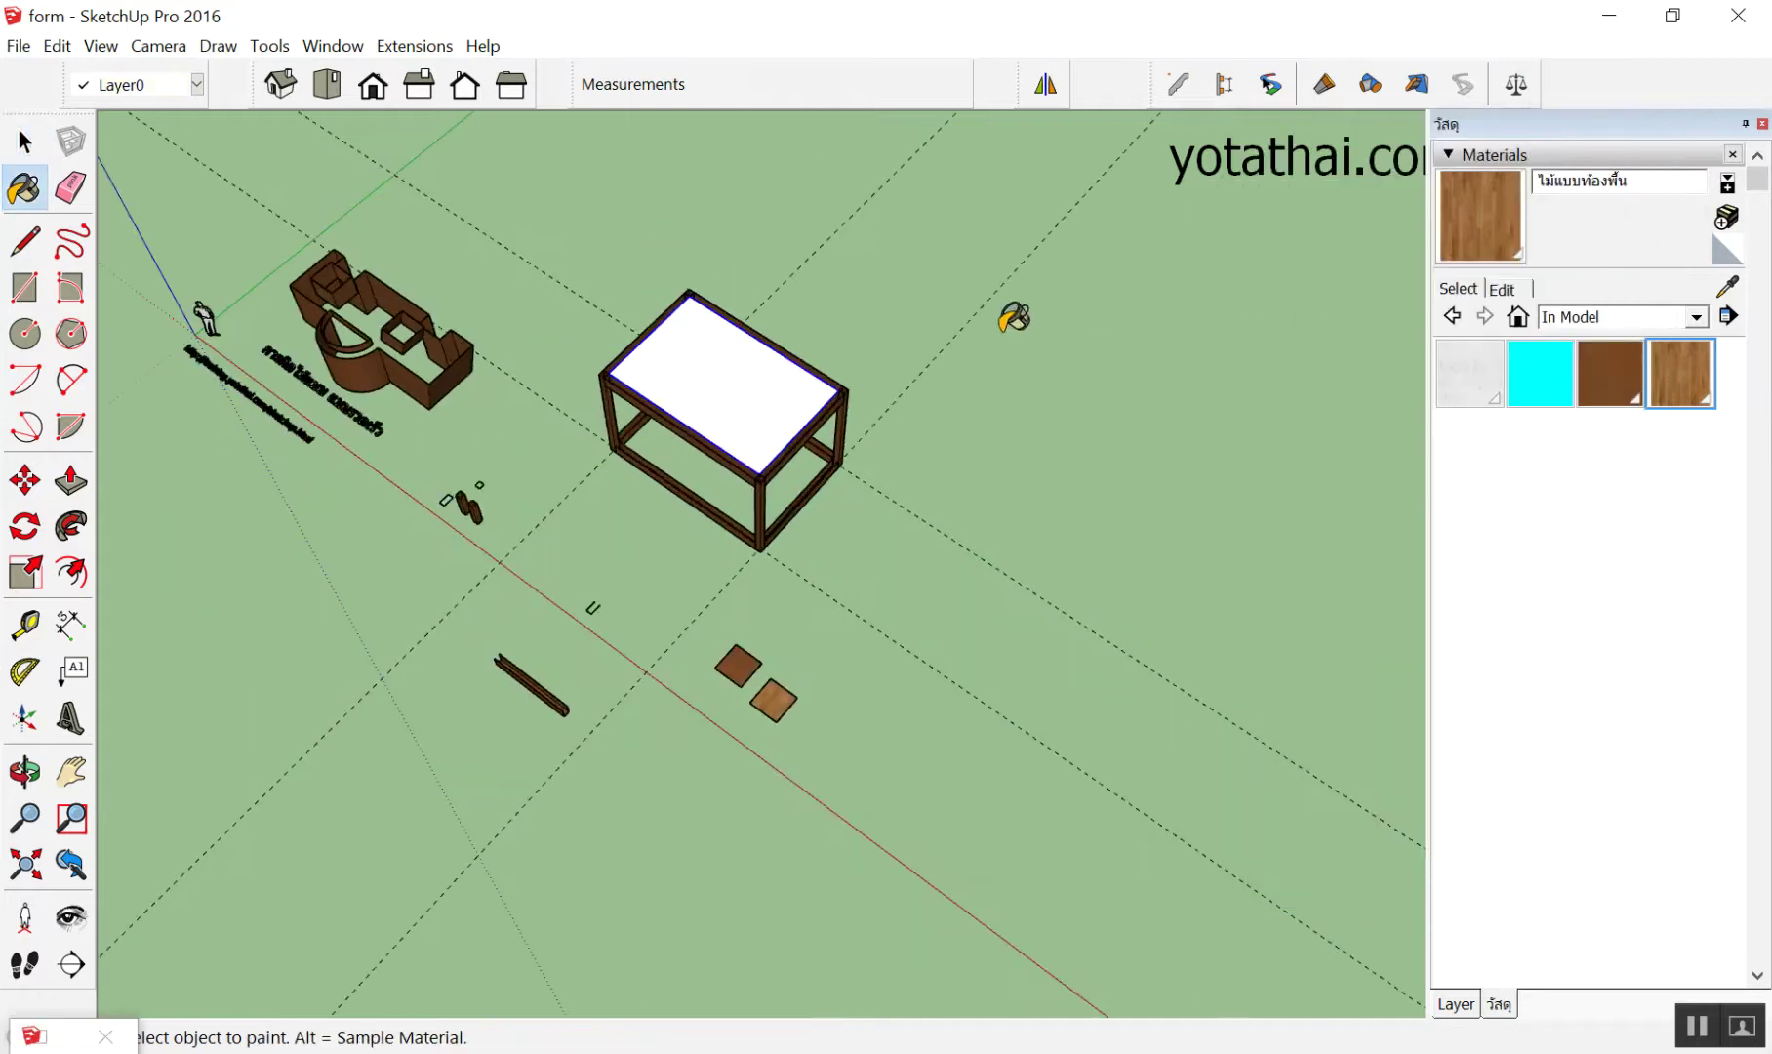
click(707, 374)
key(space)
scroll(807, 272, up, 3)
scroll(780, 288, up, 3)
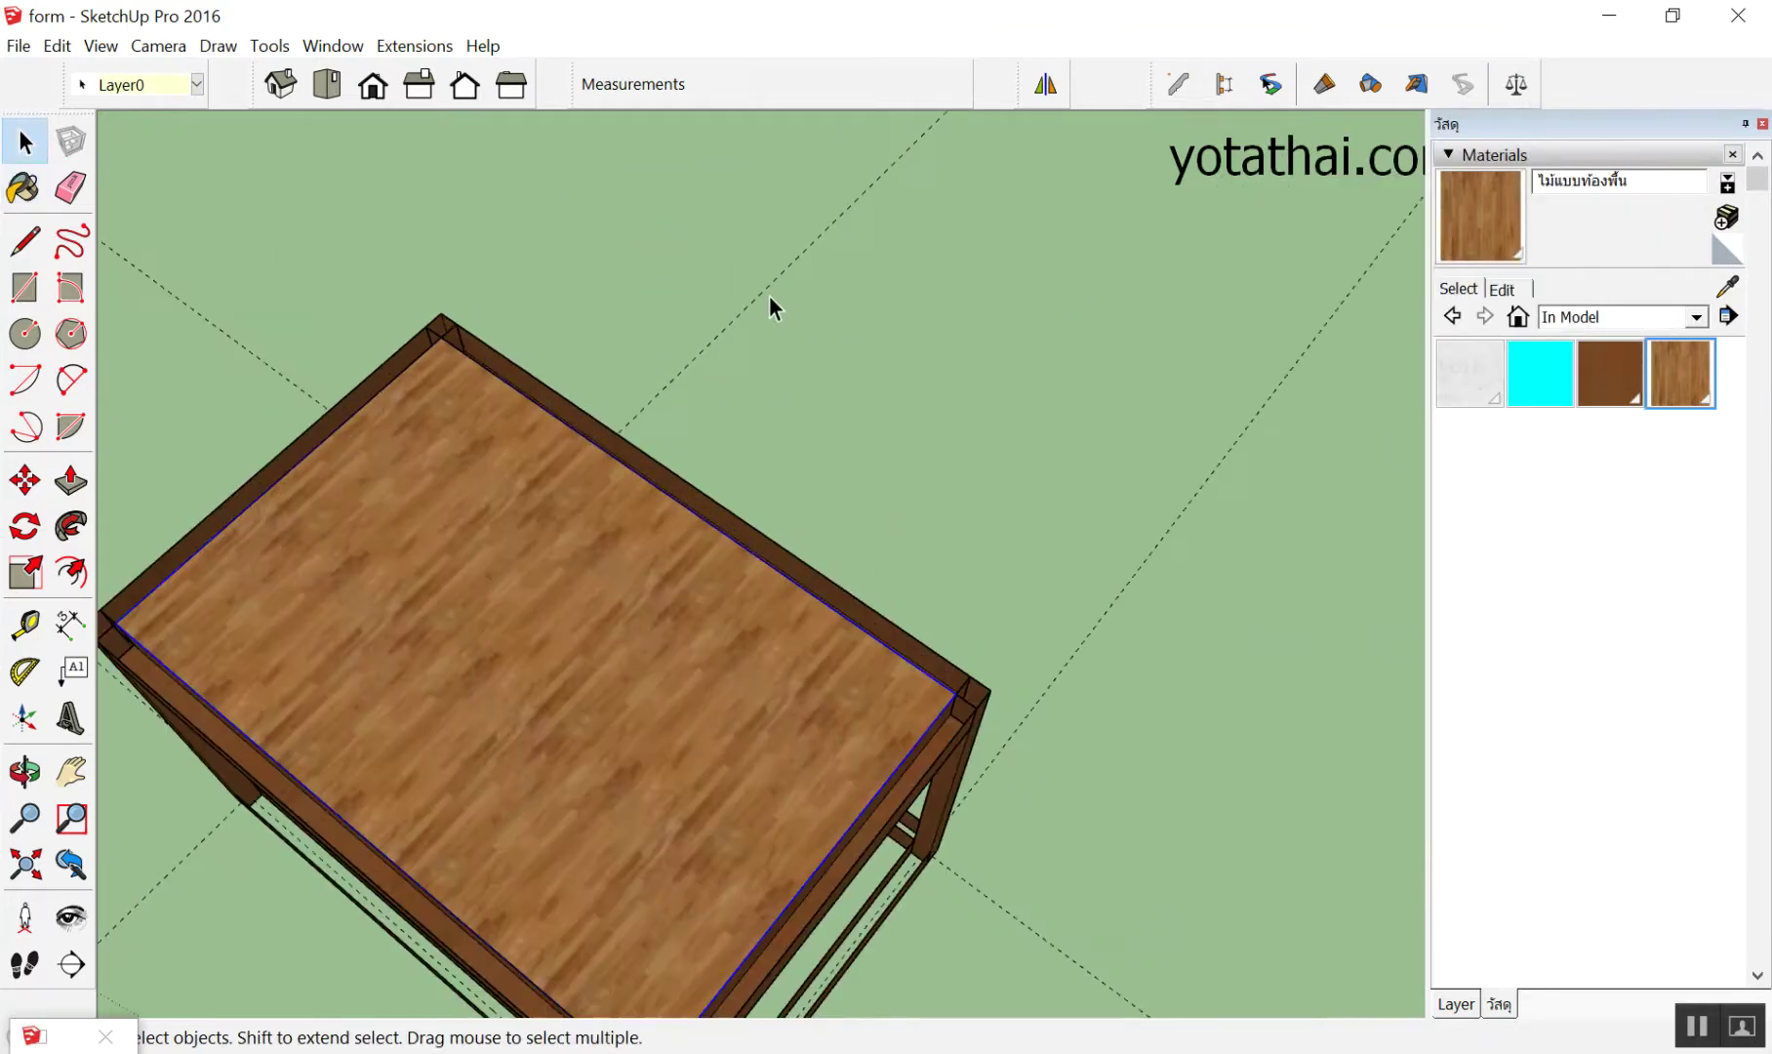
scroll(789, 275, down, 4)
middle_drag(816, 310, 748, 262)
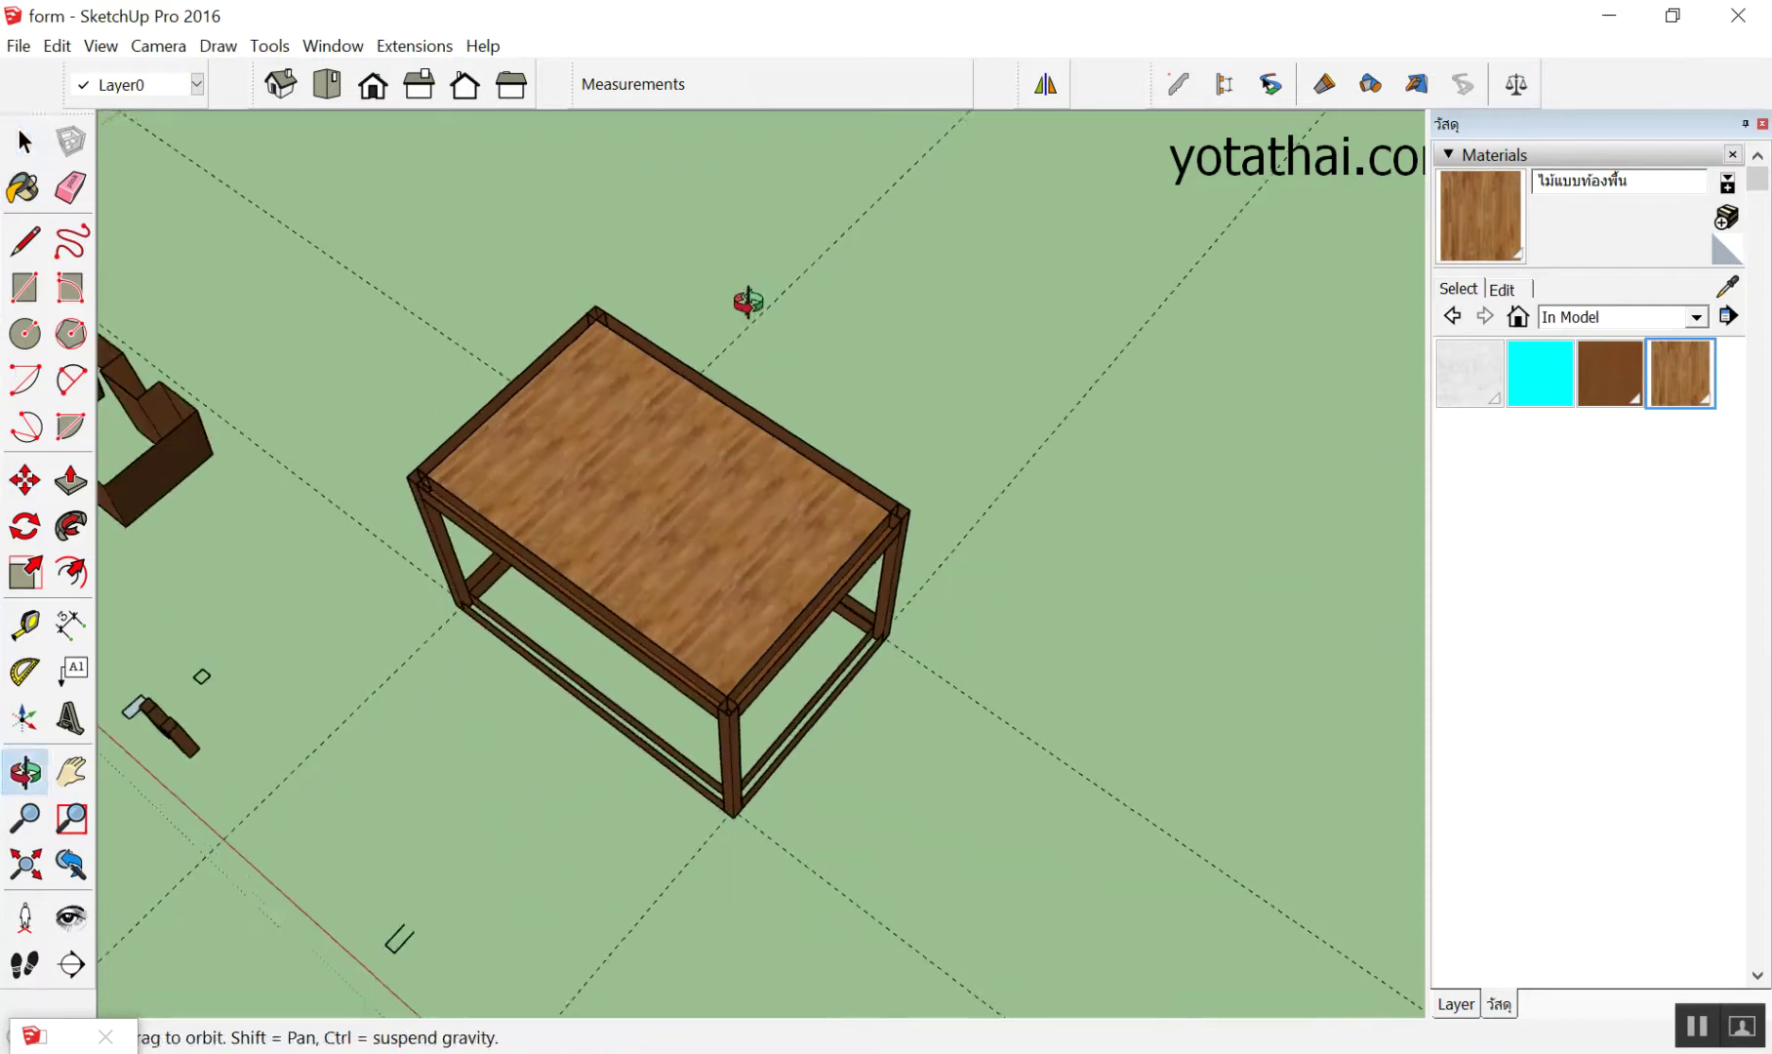
scroll(742, 258, up, 3)
Make layer ไม้แบบท้องท้องพื้น visible and move the slab group onto it
double_click(494, 436)
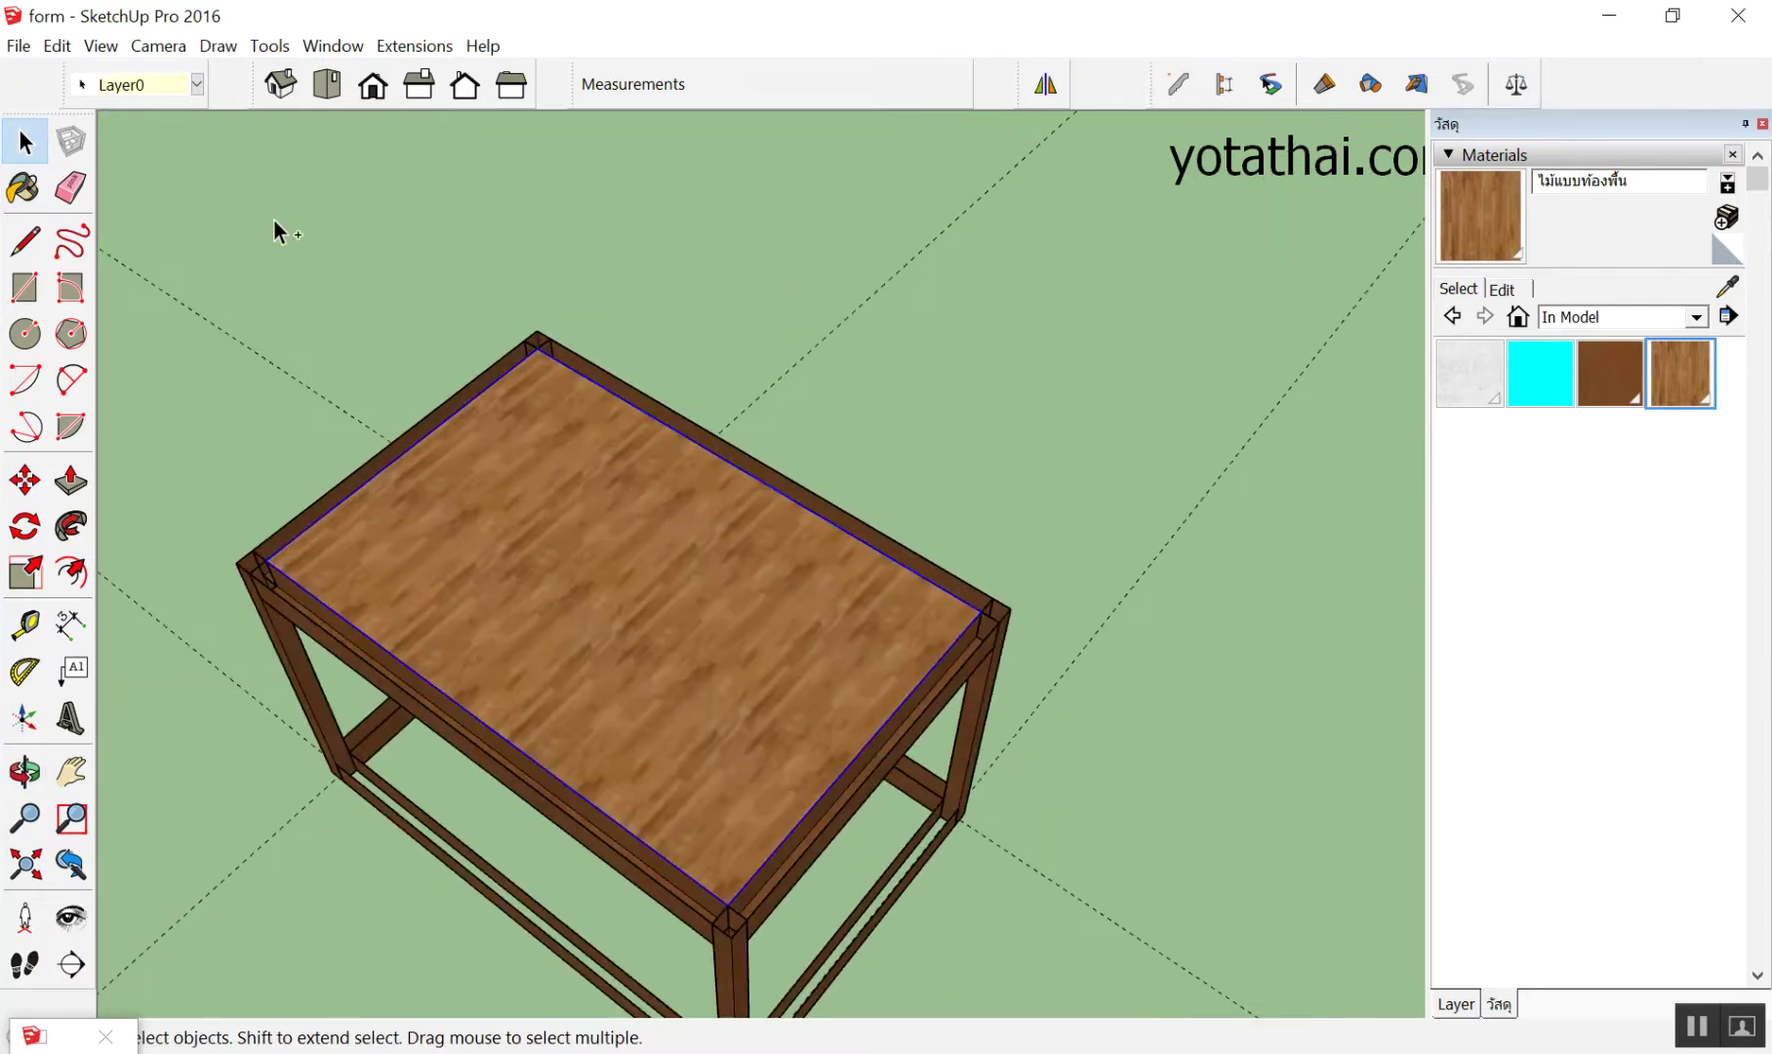
click(172, 112)
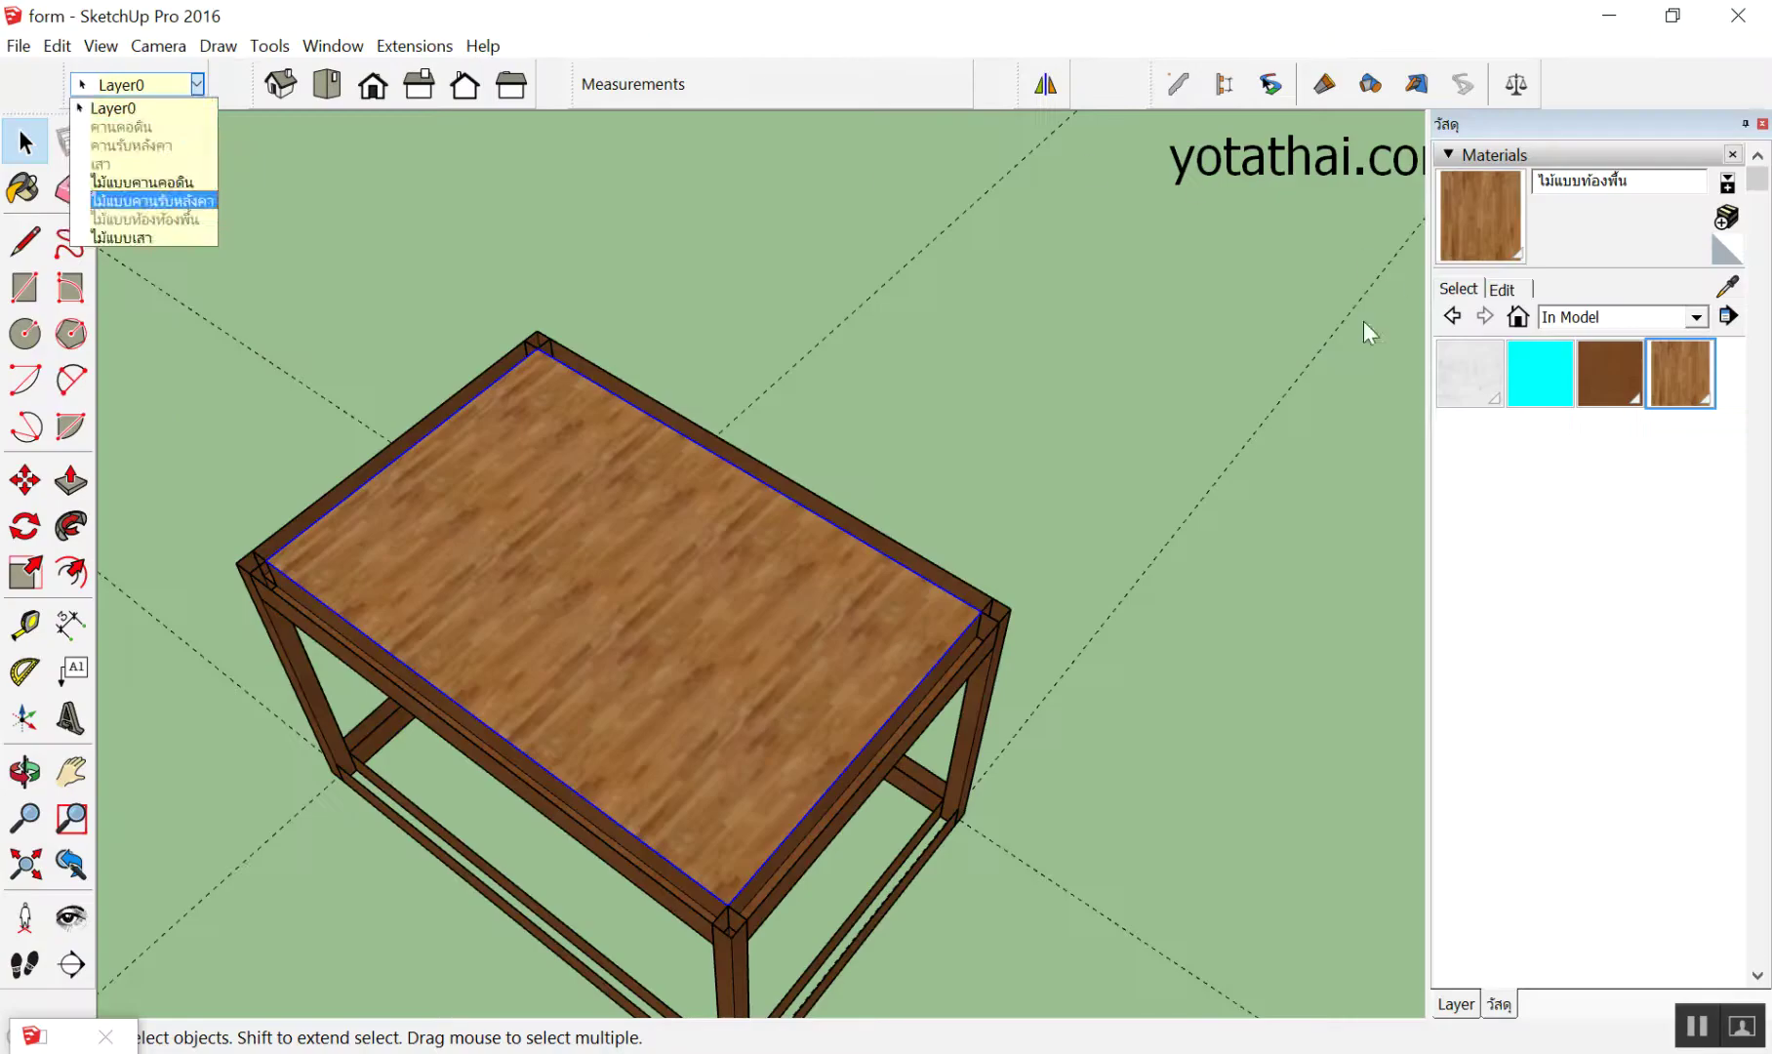
click(1388, 416)
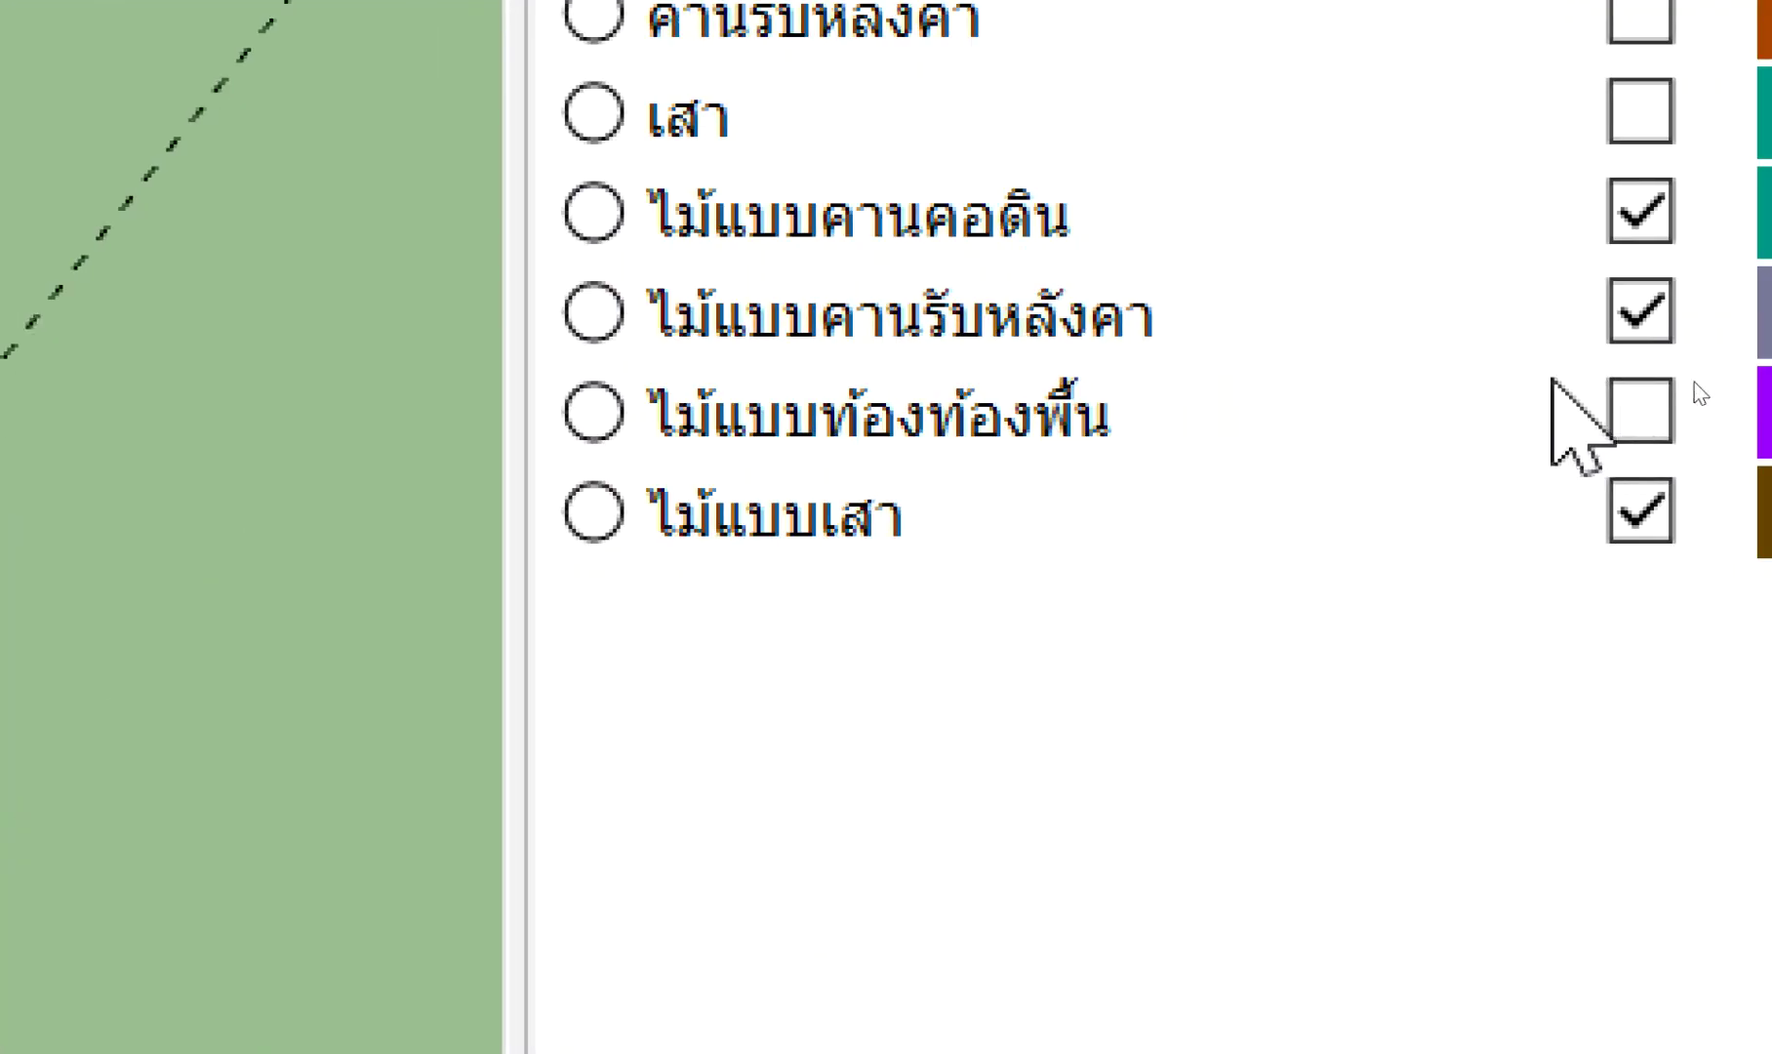
click(1554, 394)
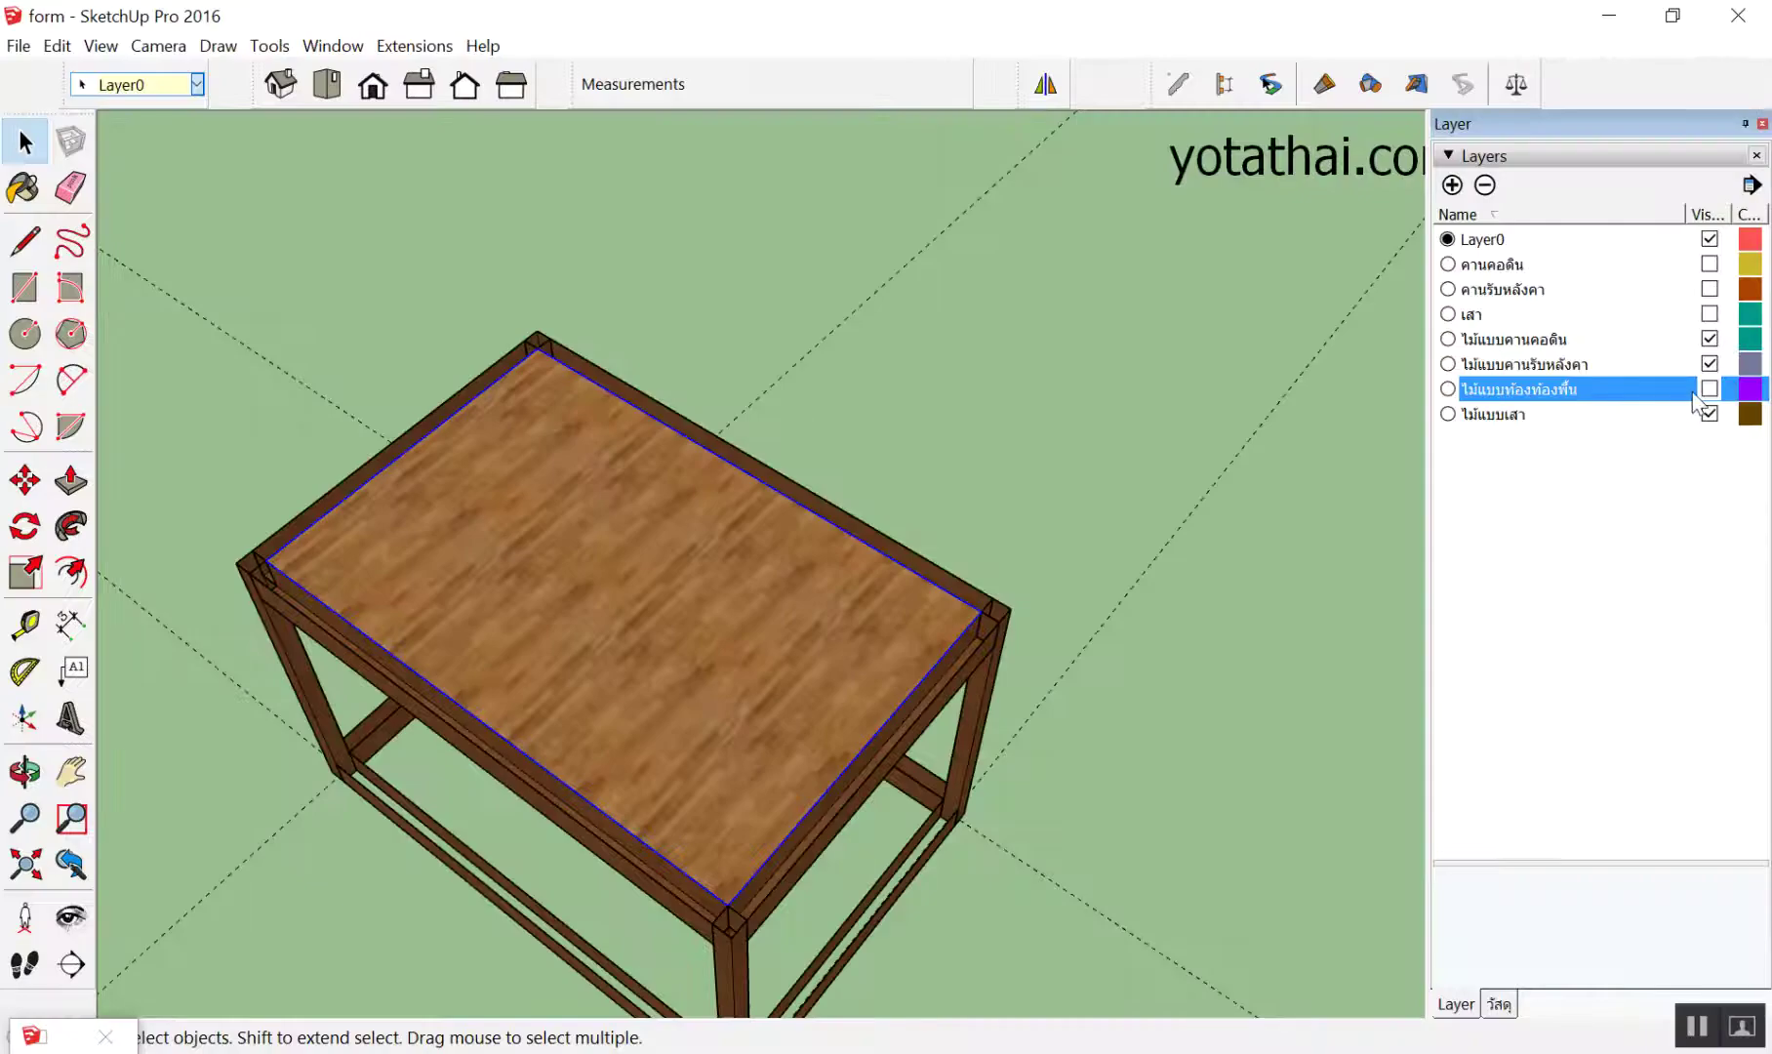
click(1709, 389)
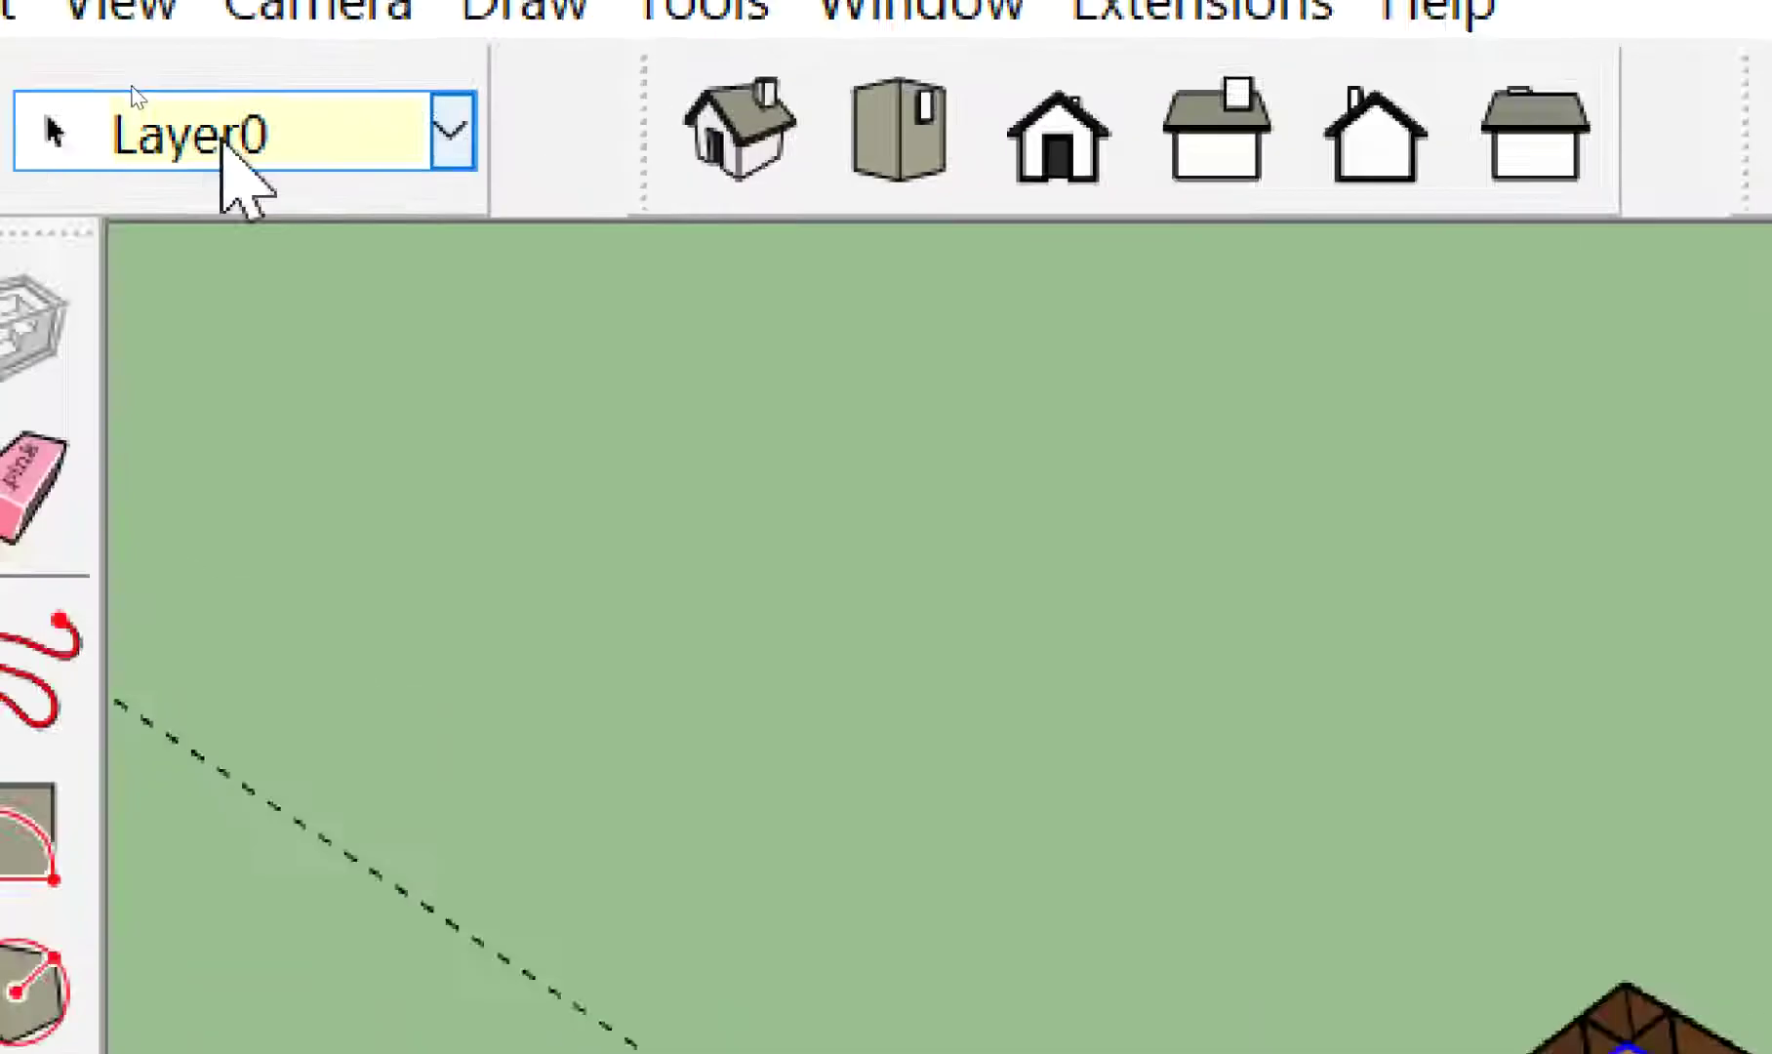
click(131, 88)
click(252, 715)
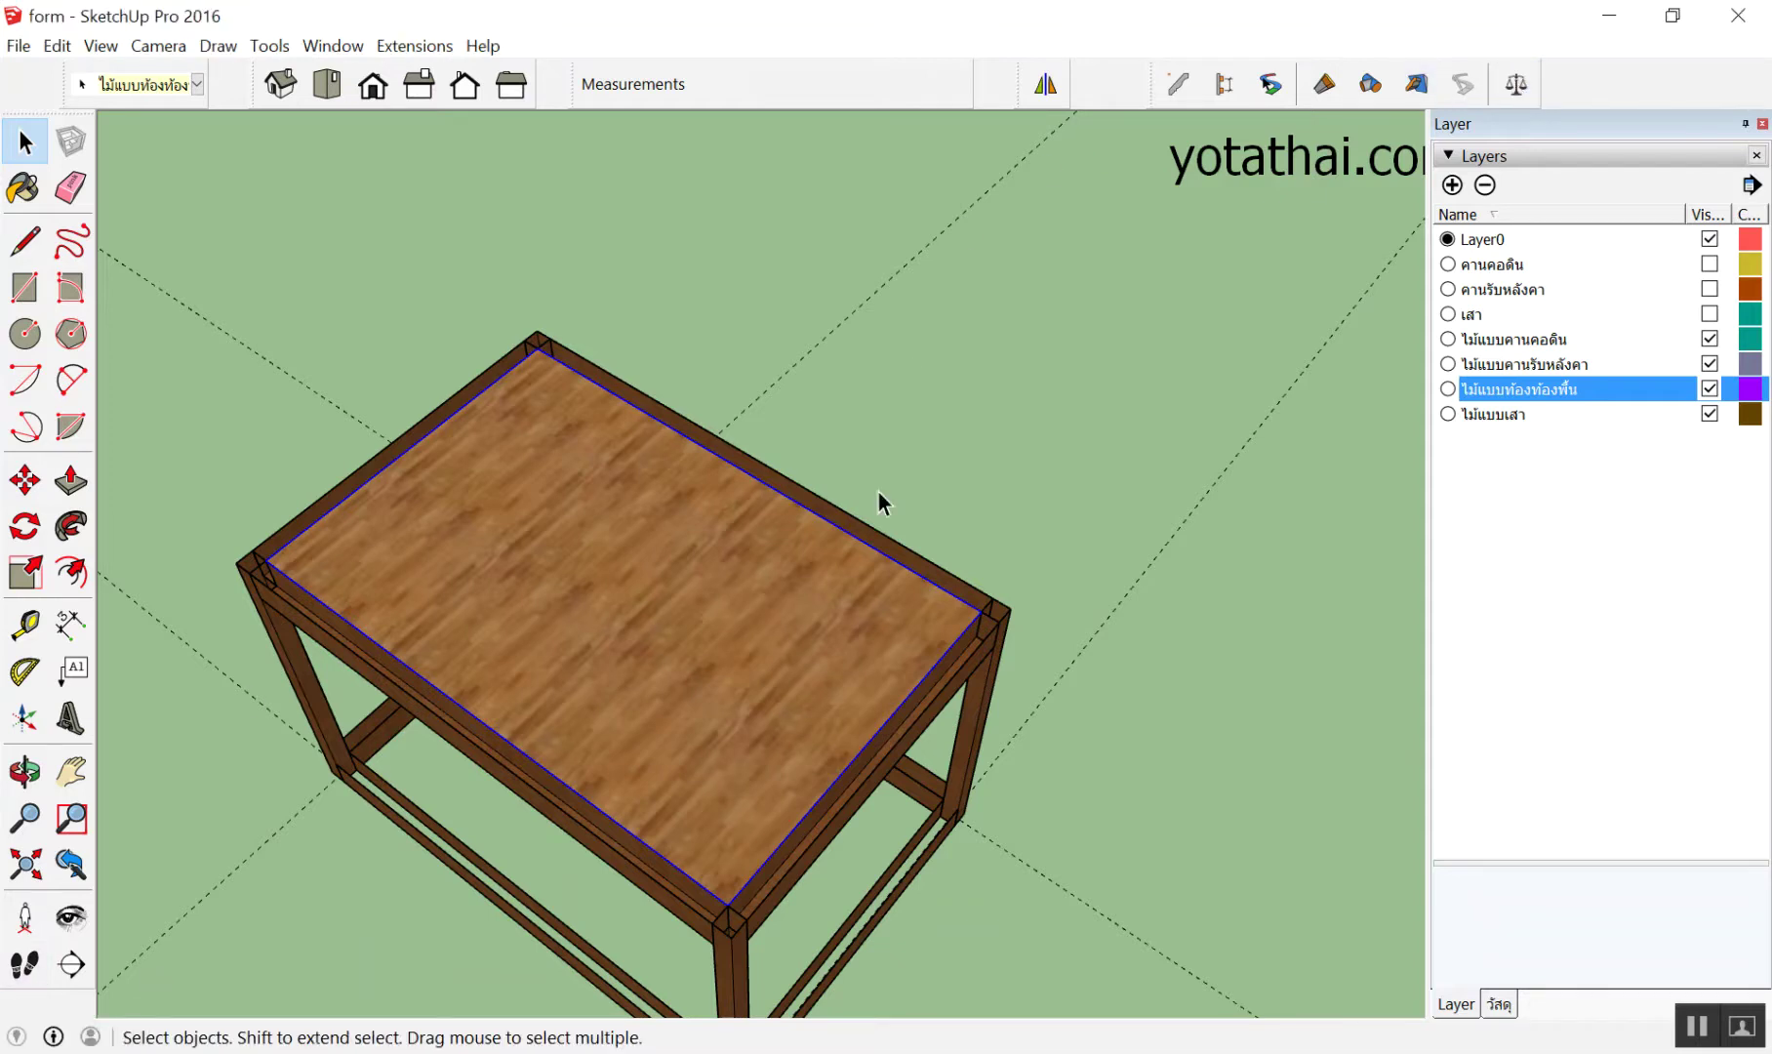
Check the slab's cost in PB Quantifier's Cost Detail Report, keeping its layer visible
click(1516, 84)
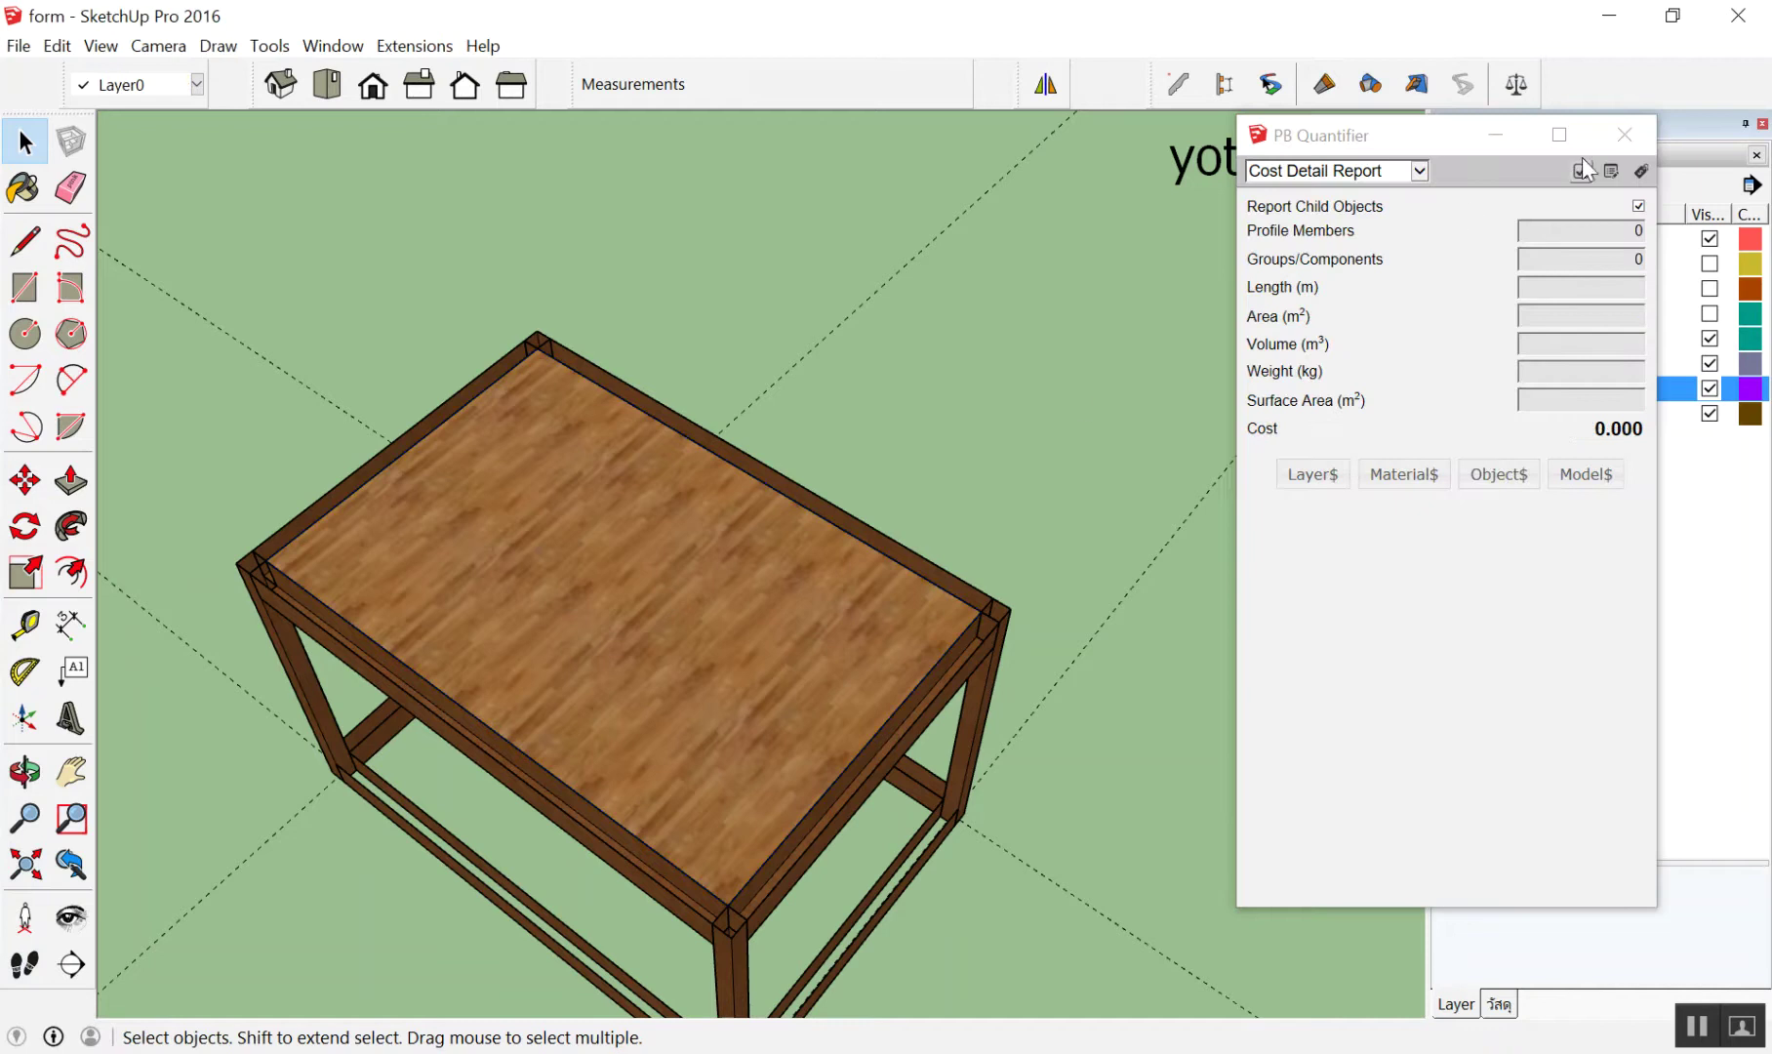
drag(1448, 132, 1201, 118)
click(806, 444)
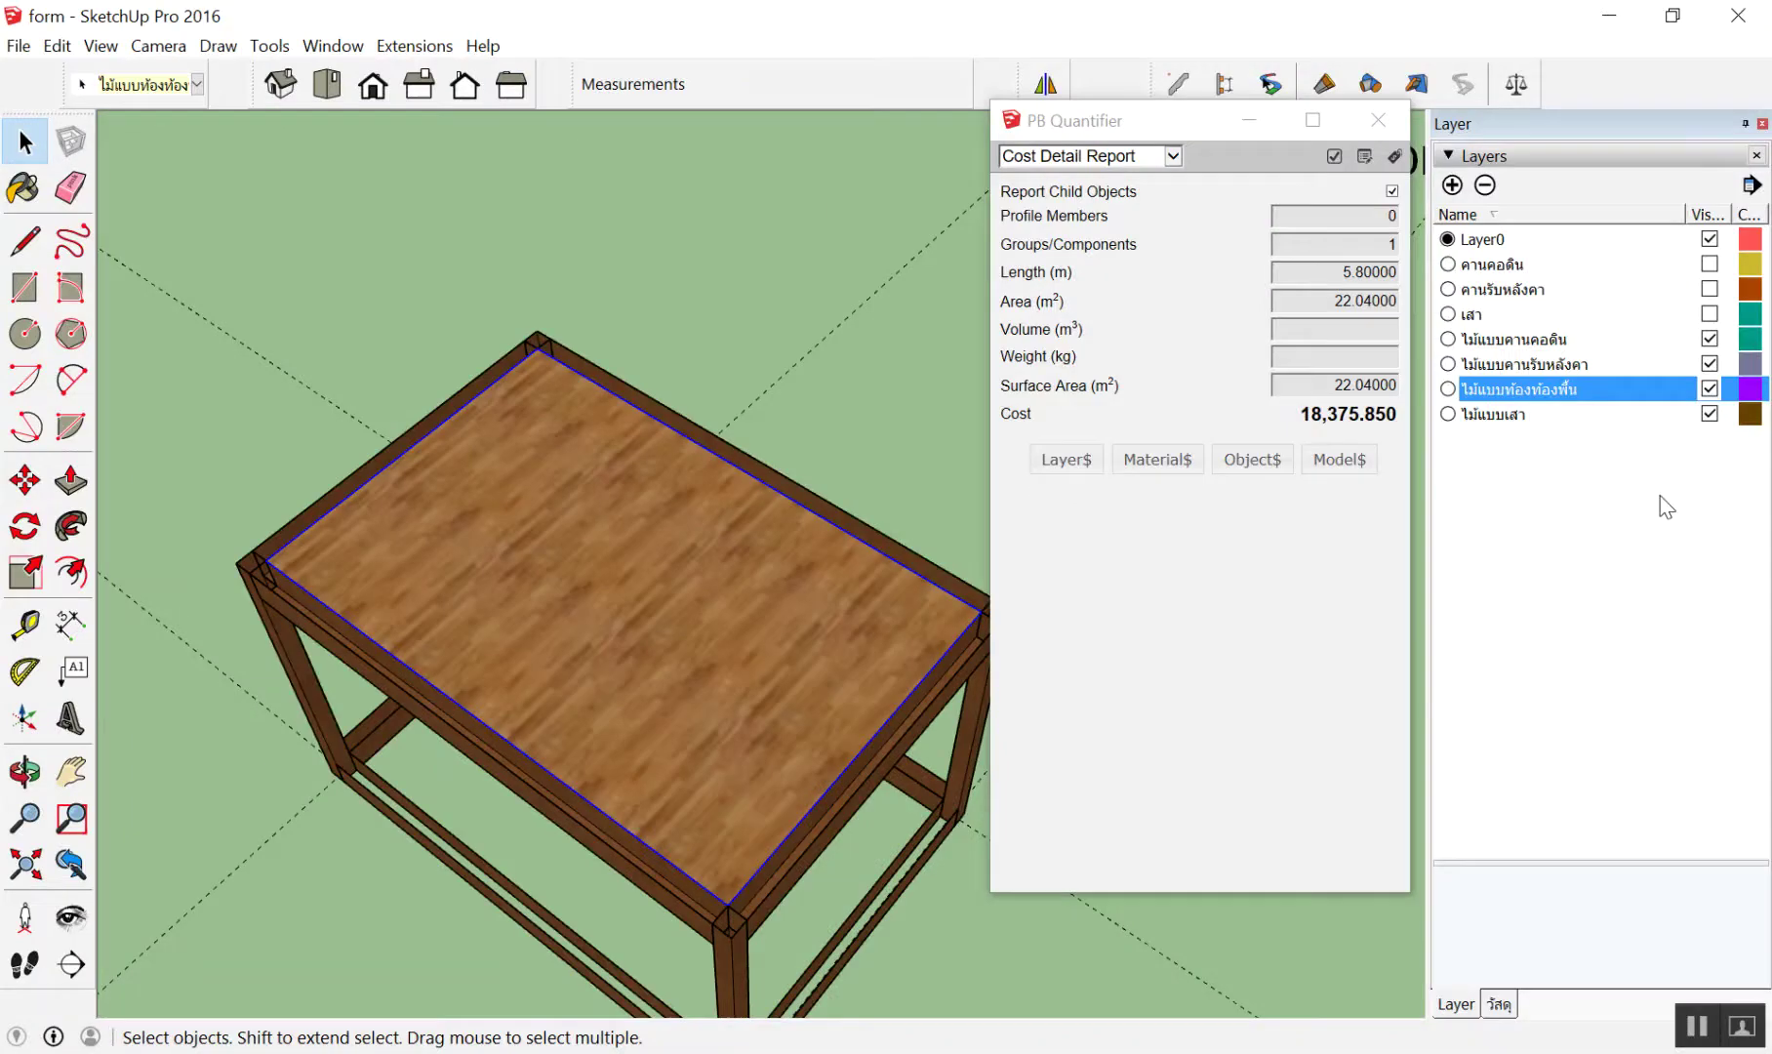
click(1710, 389)
click(1710, 388)
click(1710, 388)
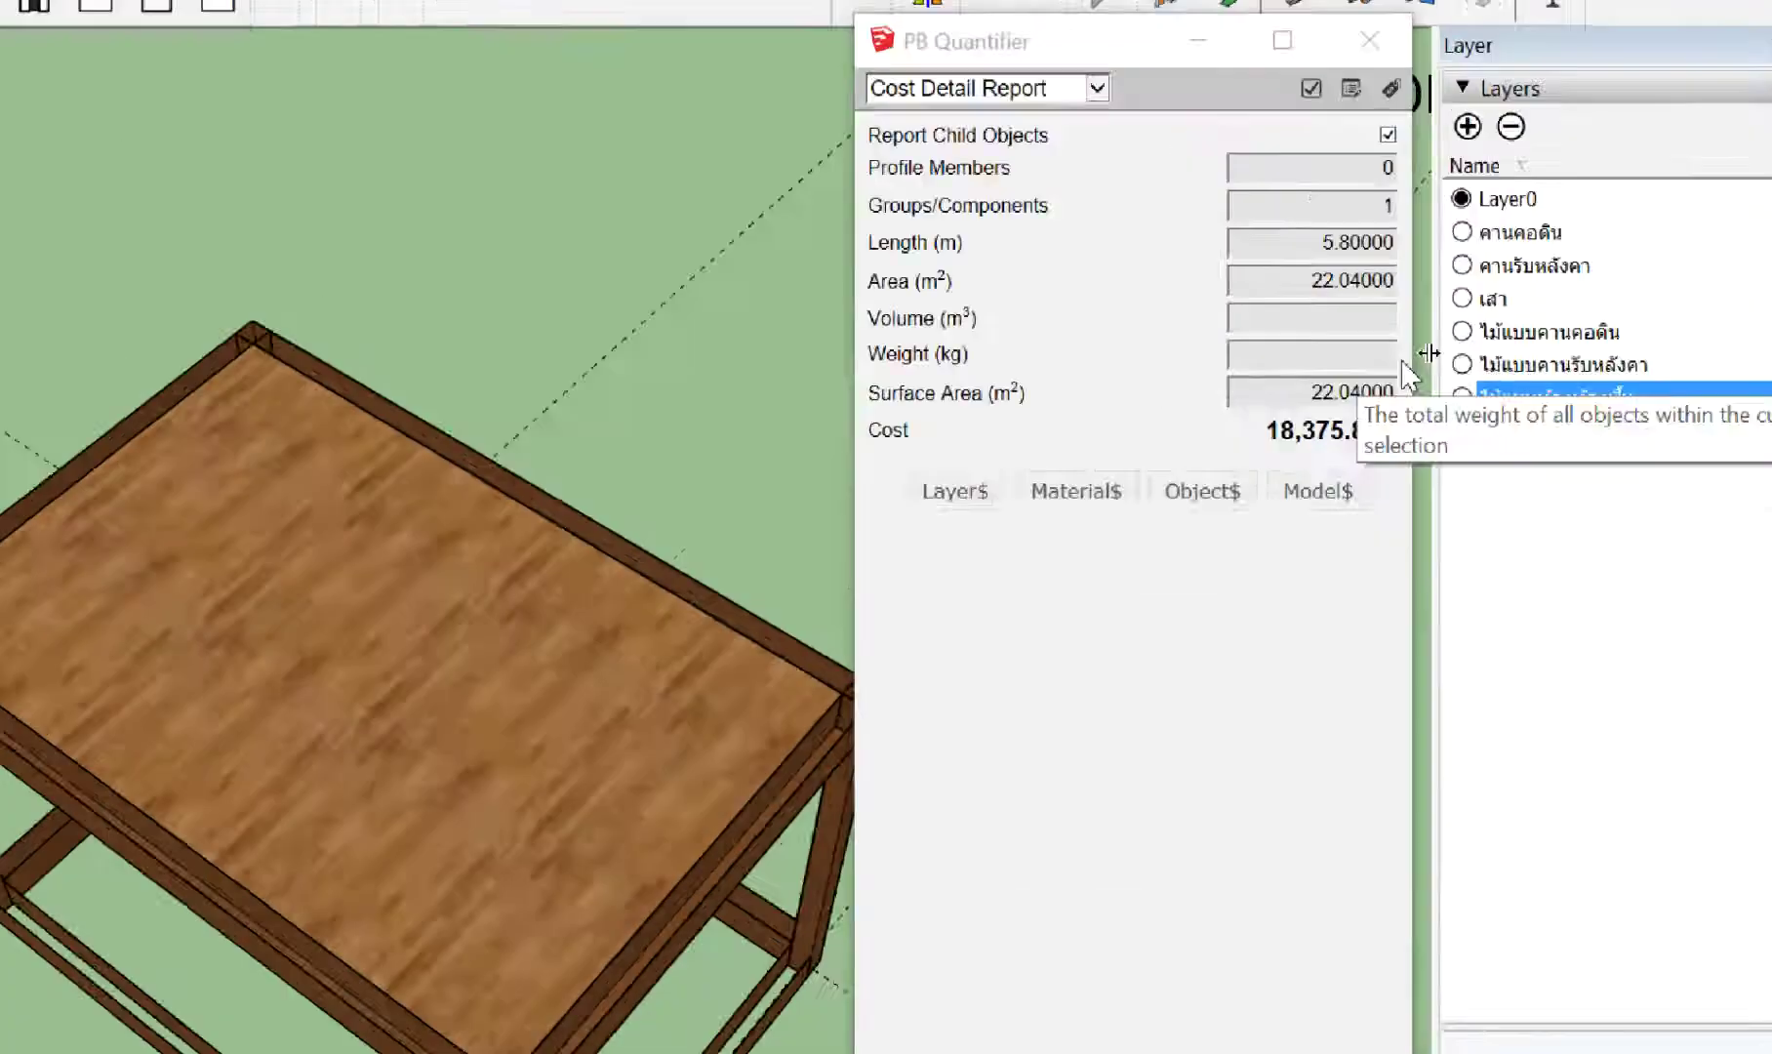
Show the คานคอดิน, เสา and คานรับหลังคา layers and window-select the whole table
scroll(597, 398, down, 3)
scroll(597, 398, down, 2)
click(1710, 263)
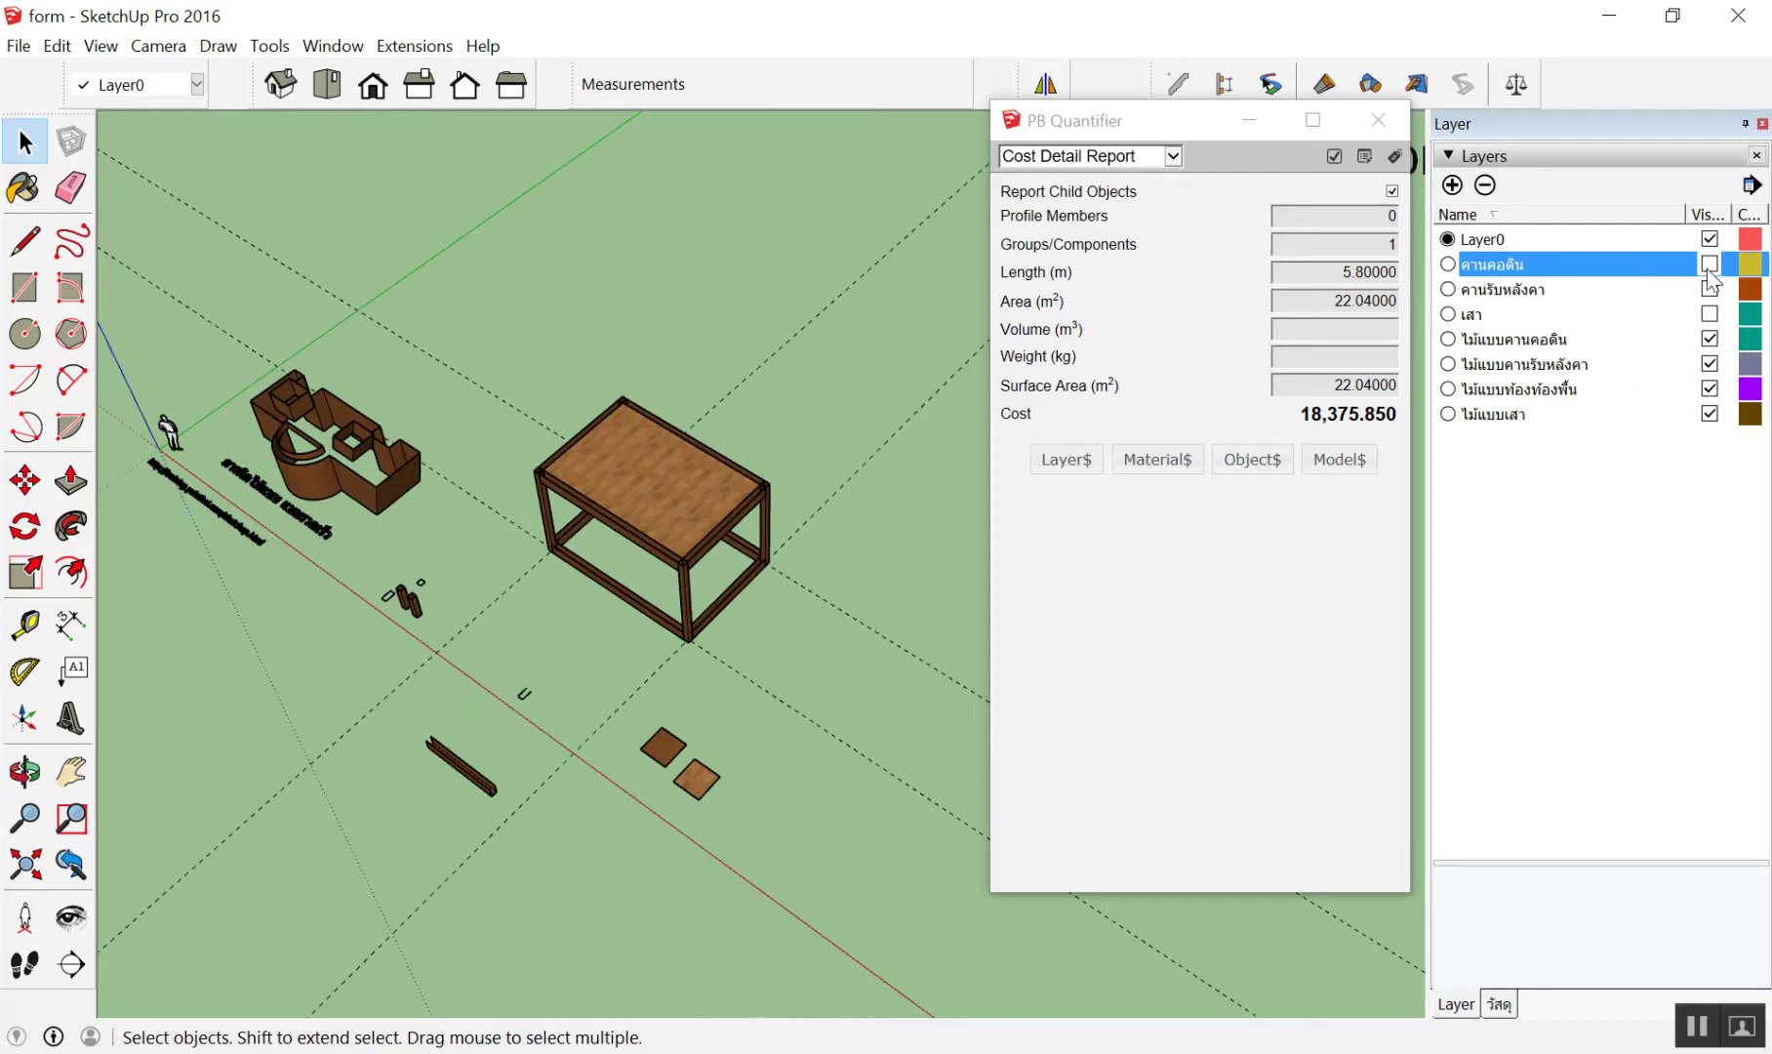
click(1710, 314)
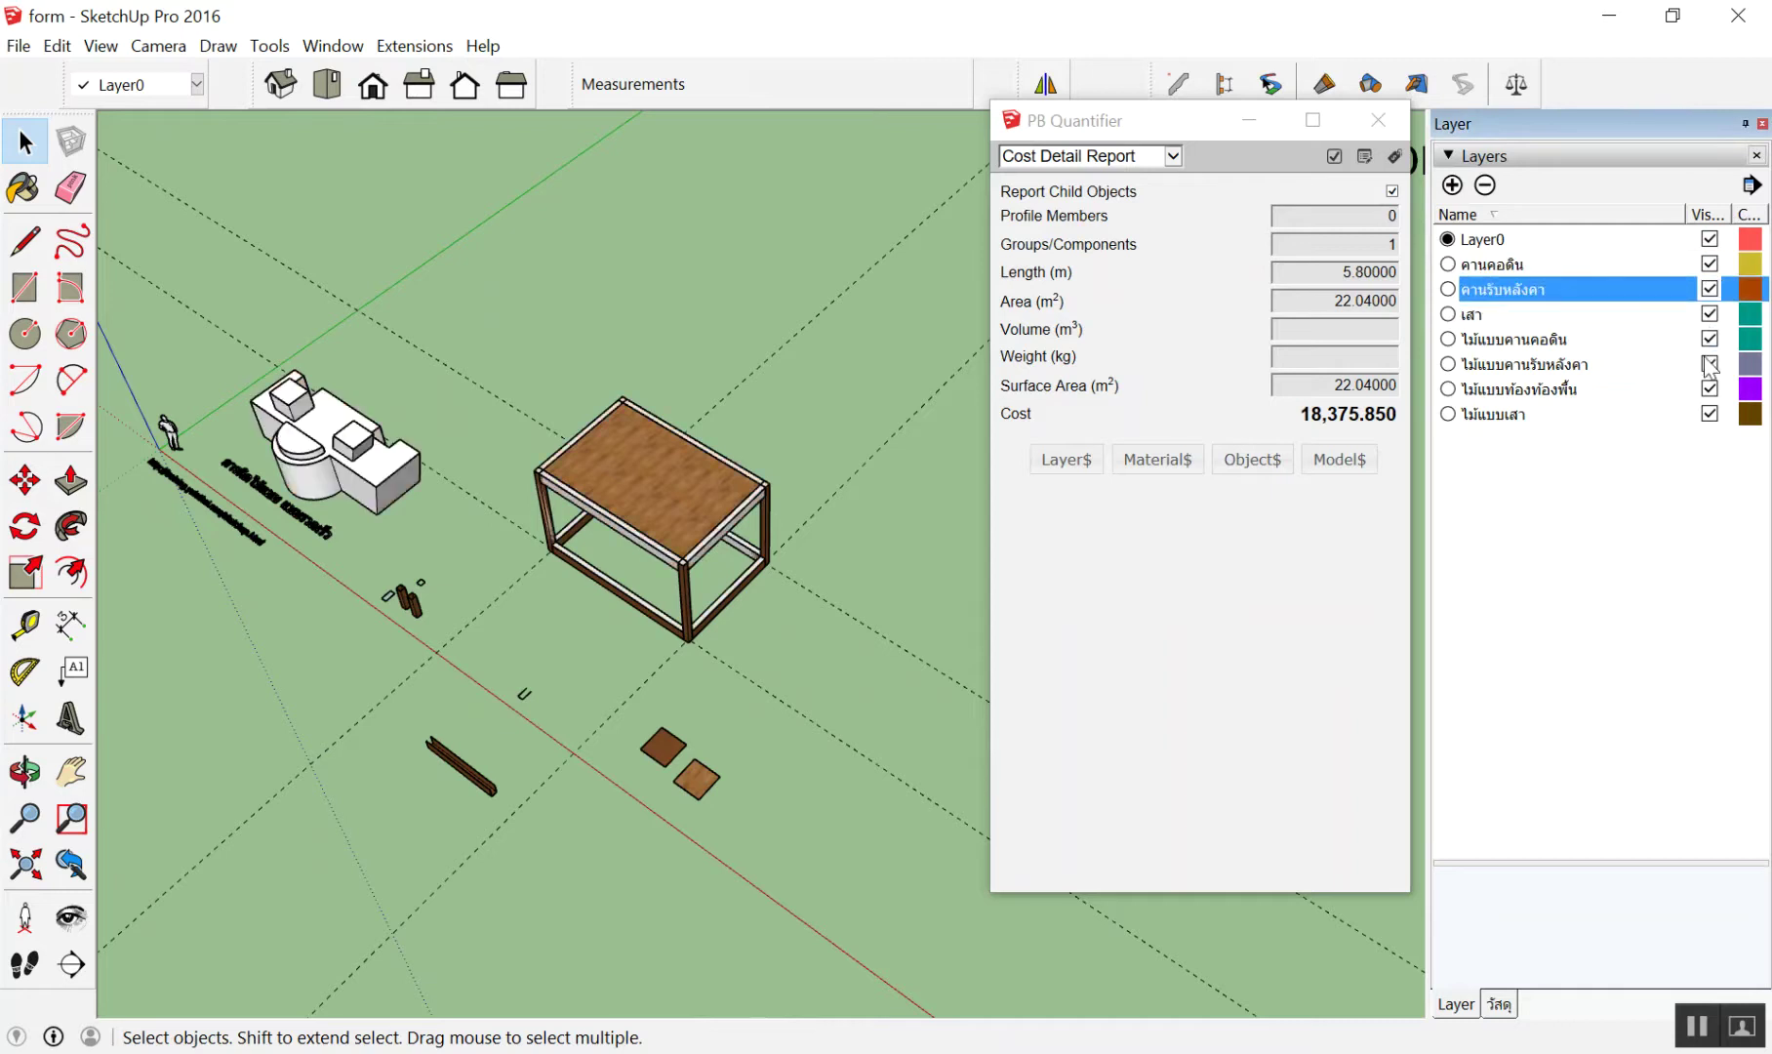
middle_drag(586, 439, 357, 339)
drag(369, 303, 951, 798)
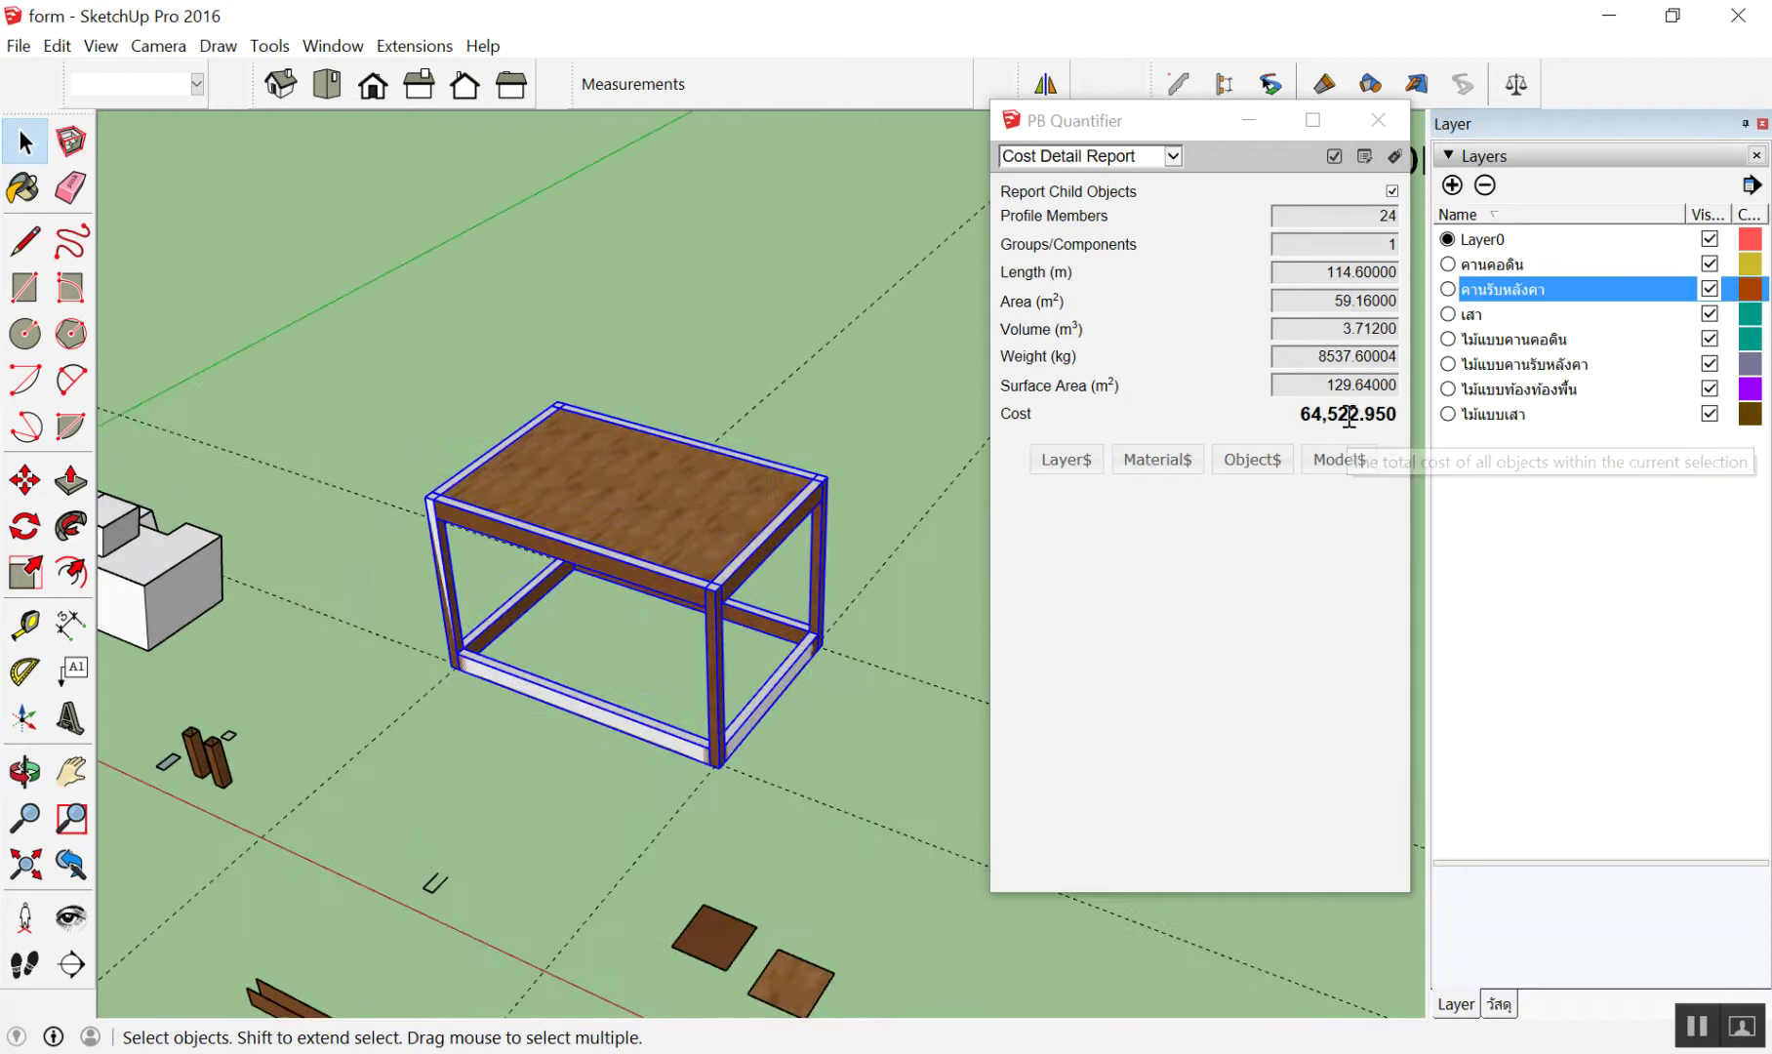
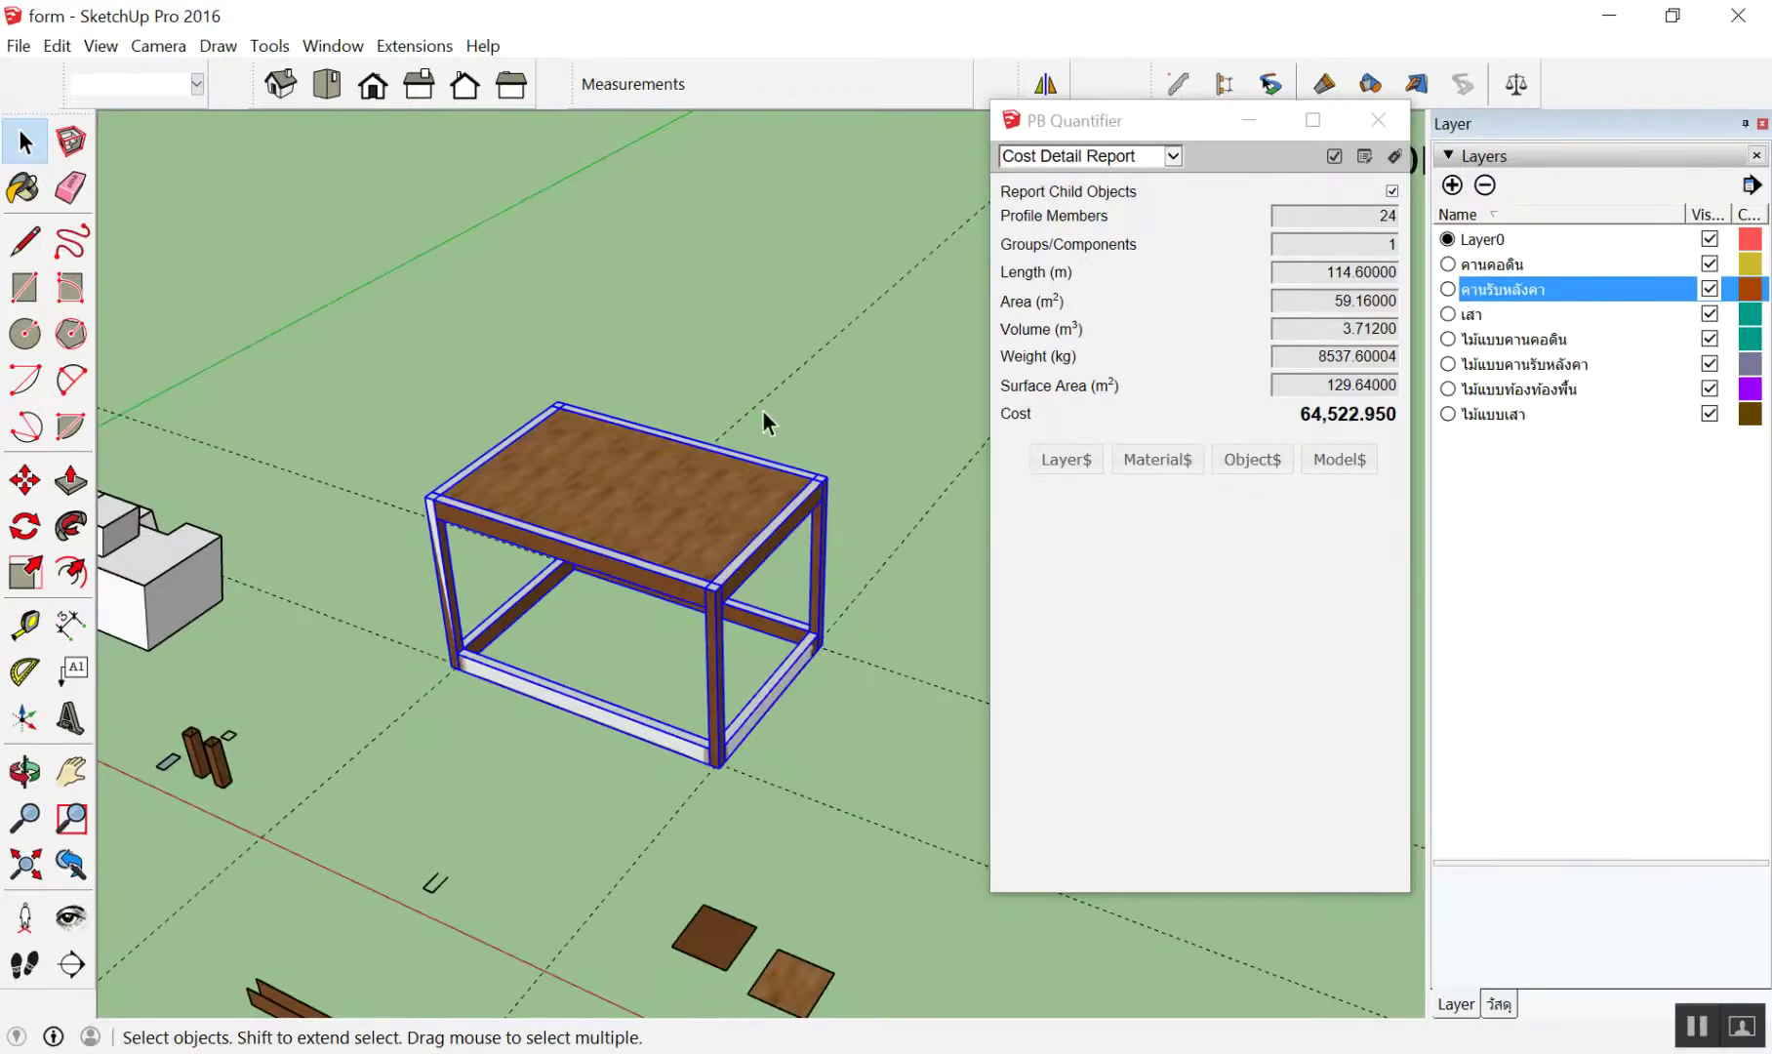
Select the whole table frame and create a PB Quantifier Cost Detail Report totalling 64,522.950
click(464, 320)
drag(399, 321, 936, 816)
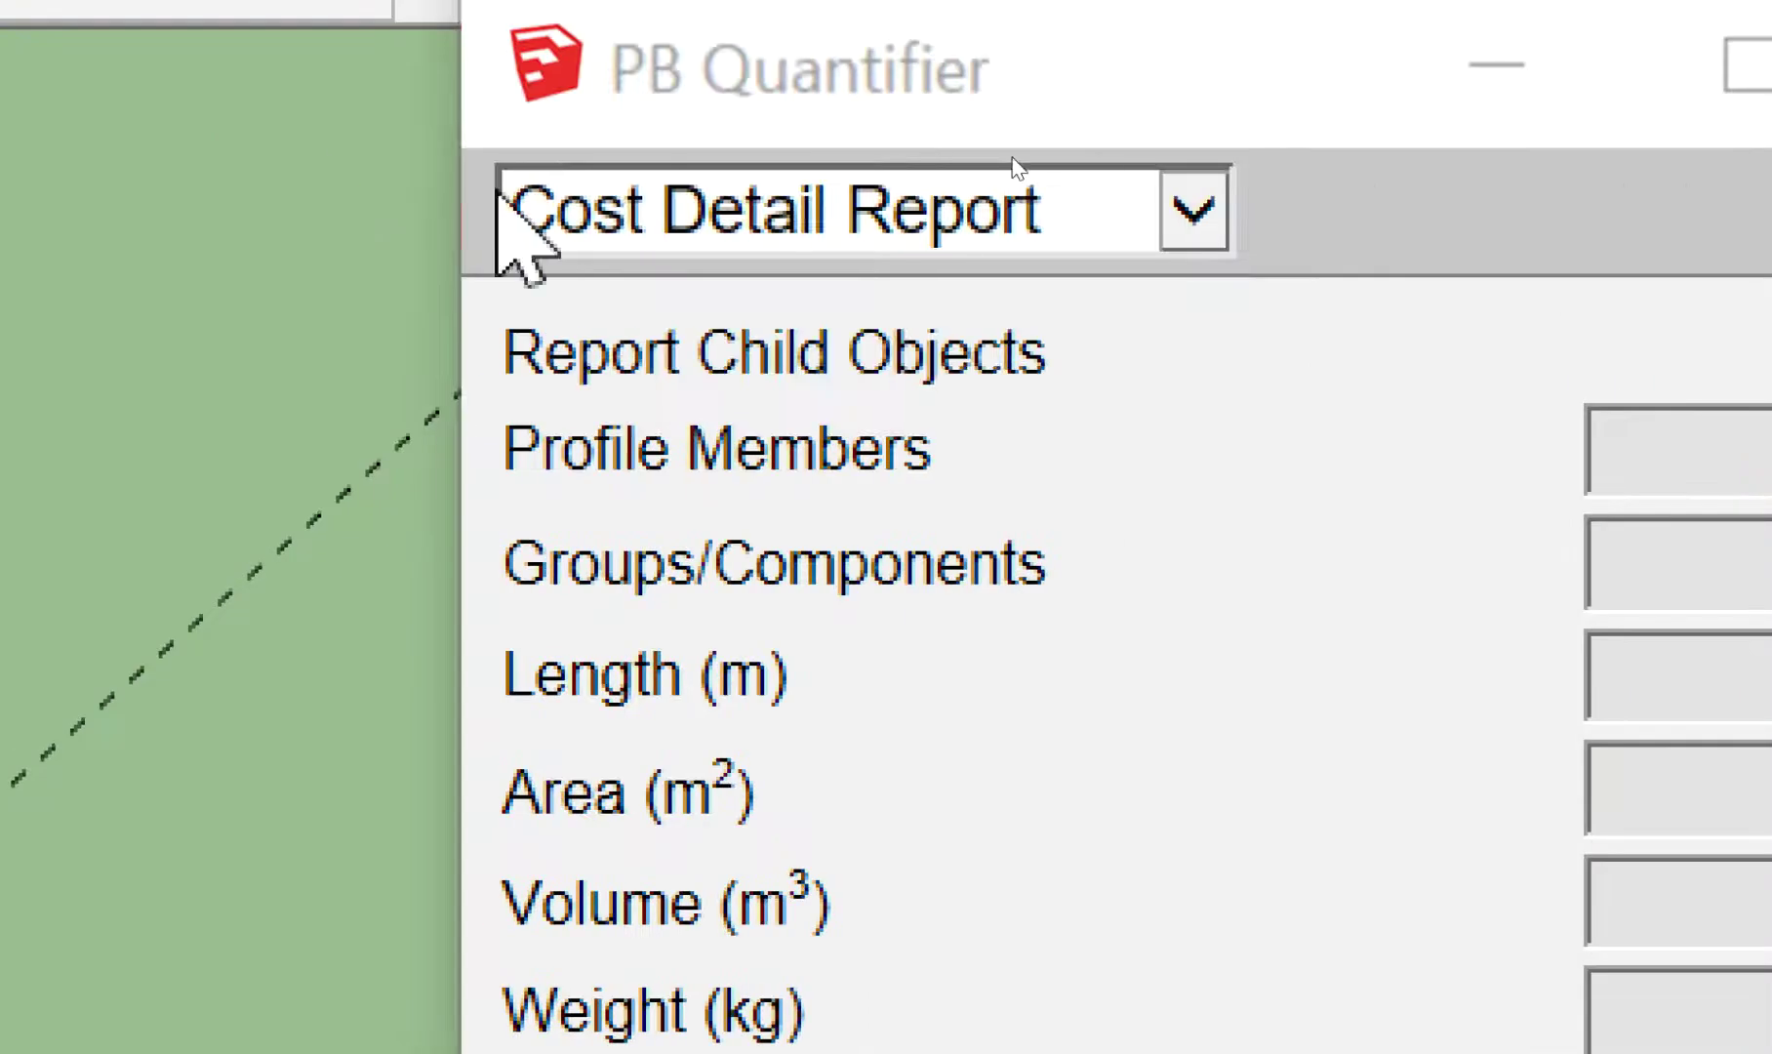
click(596, 219)
click(596, 220)
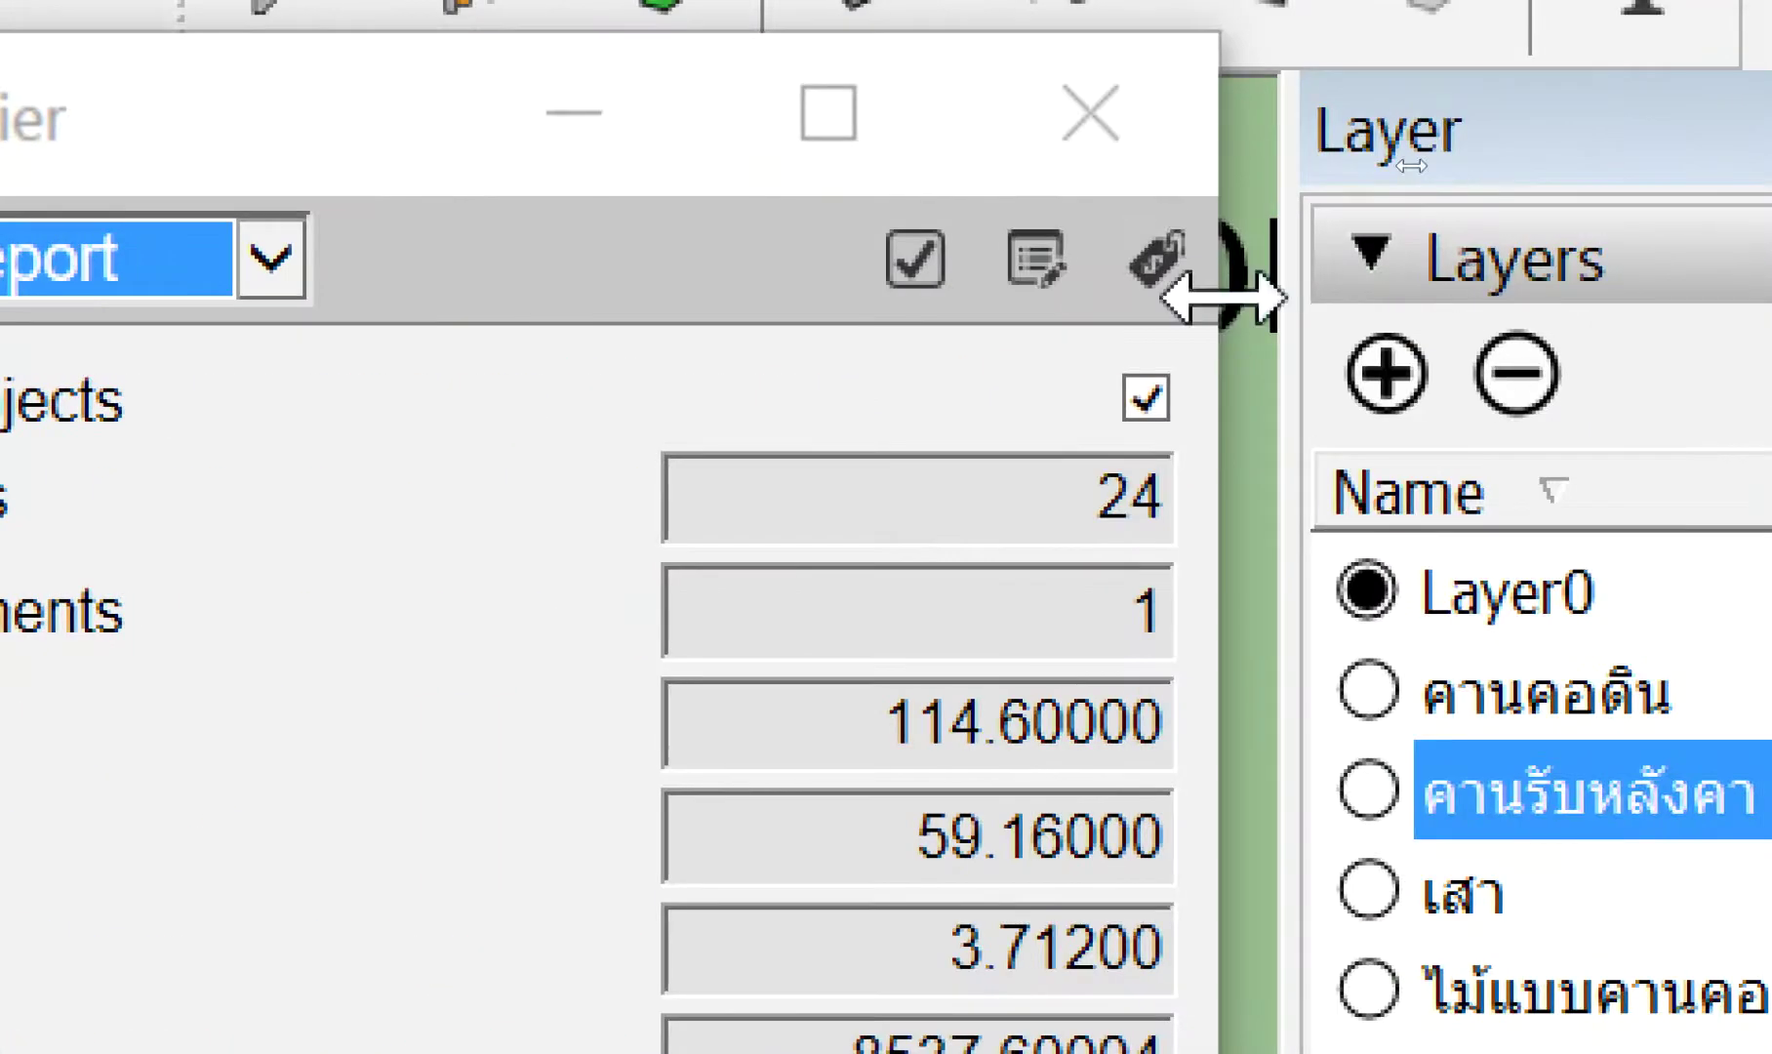
click(912, 269)
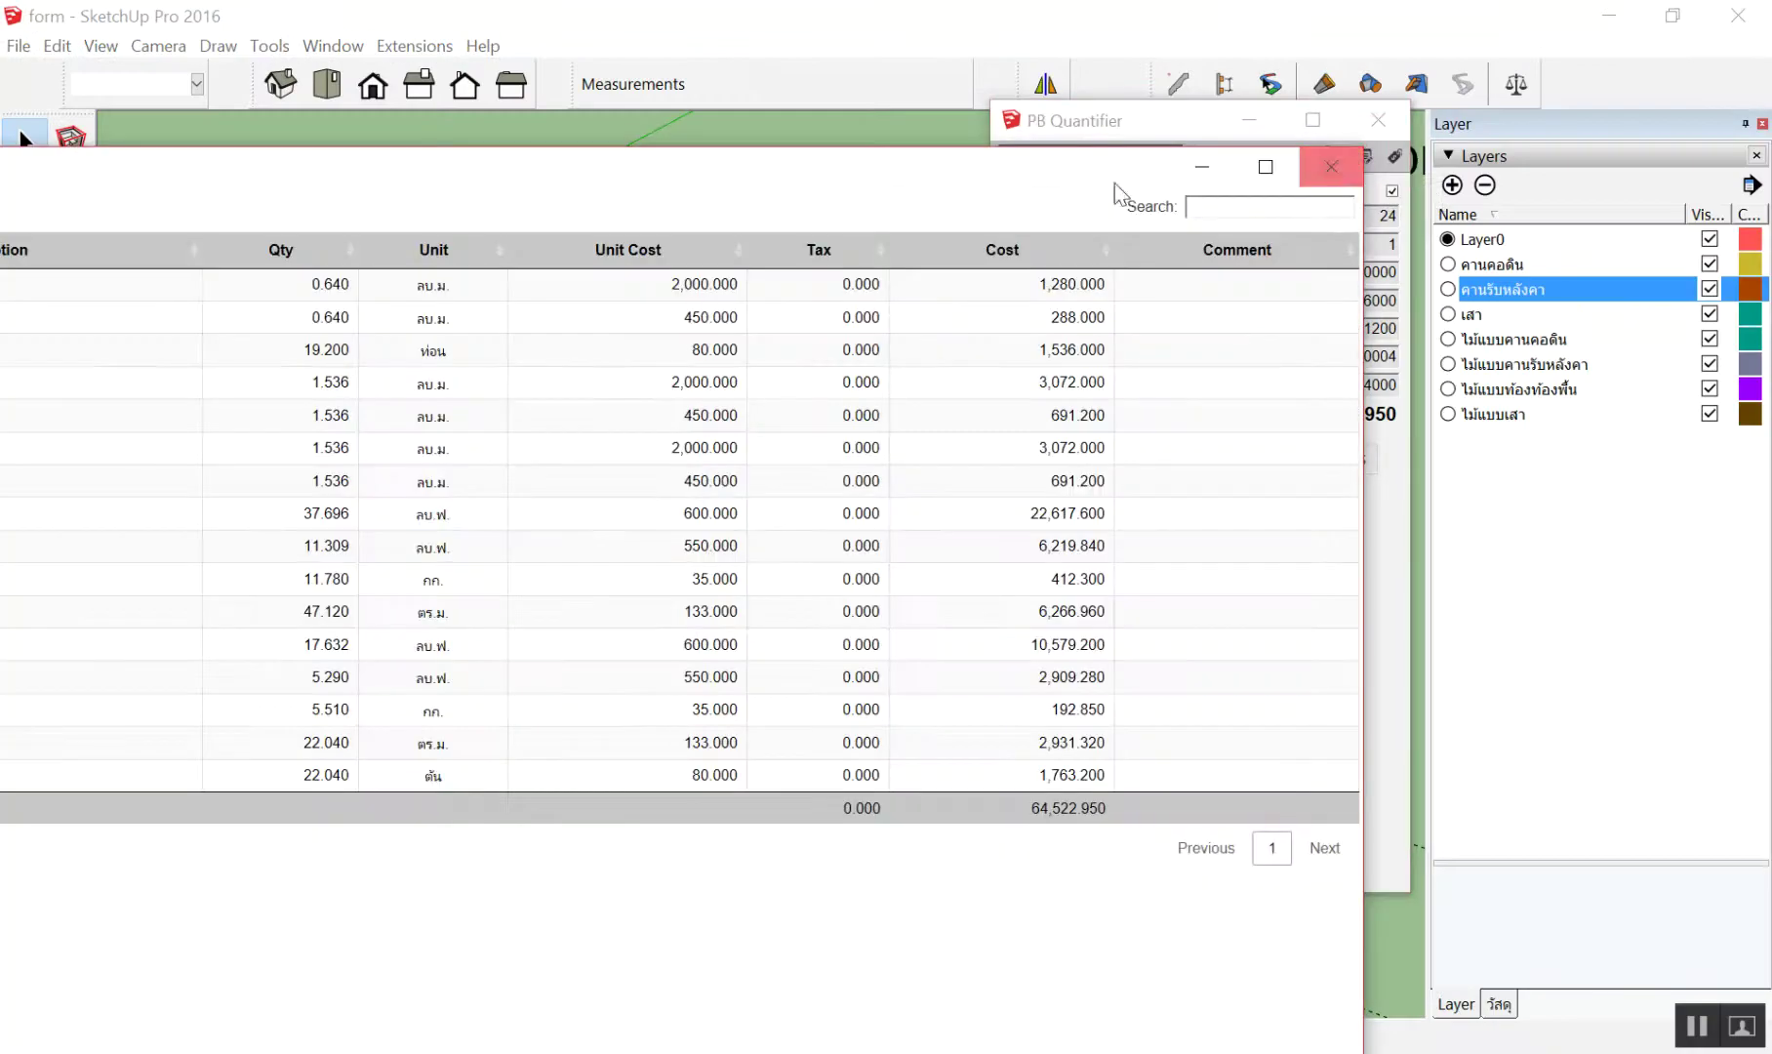
Reposition and narrow the report window, marking the third and fifth cost-line descriptions
drag(846, 176, 1198, 141)
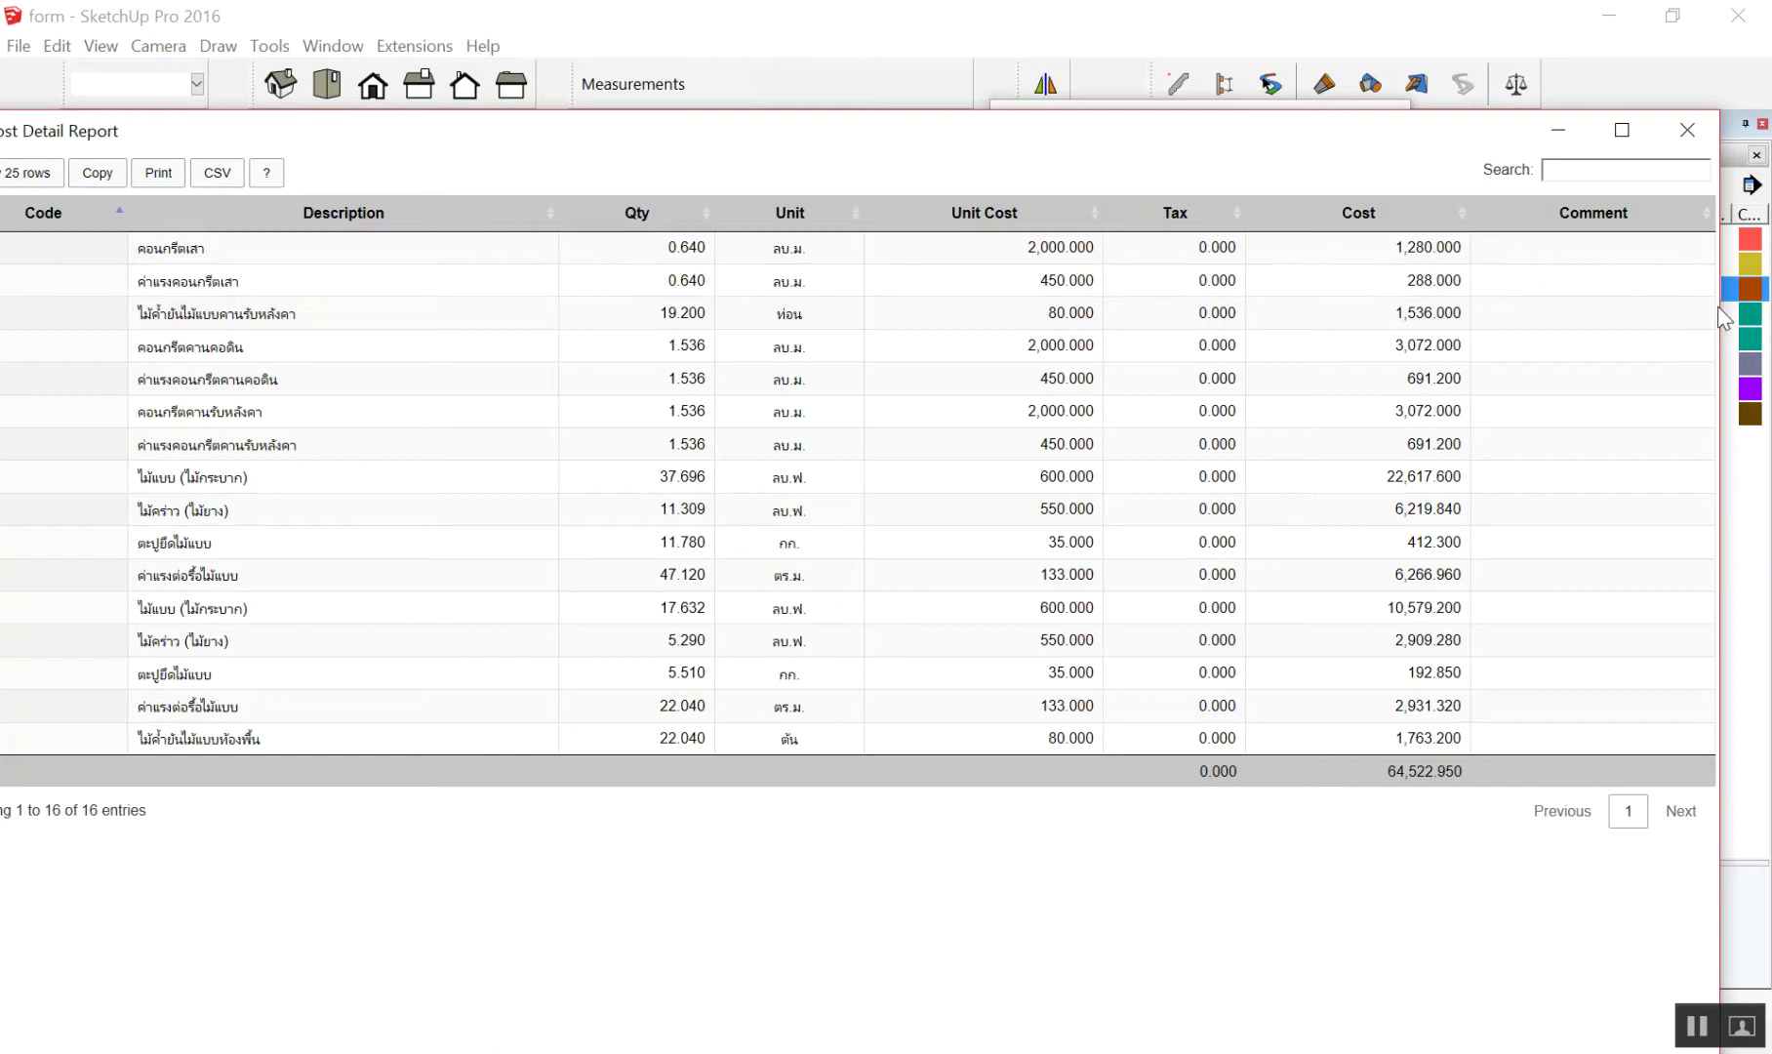
drag(1720, 302, 1050, 256)
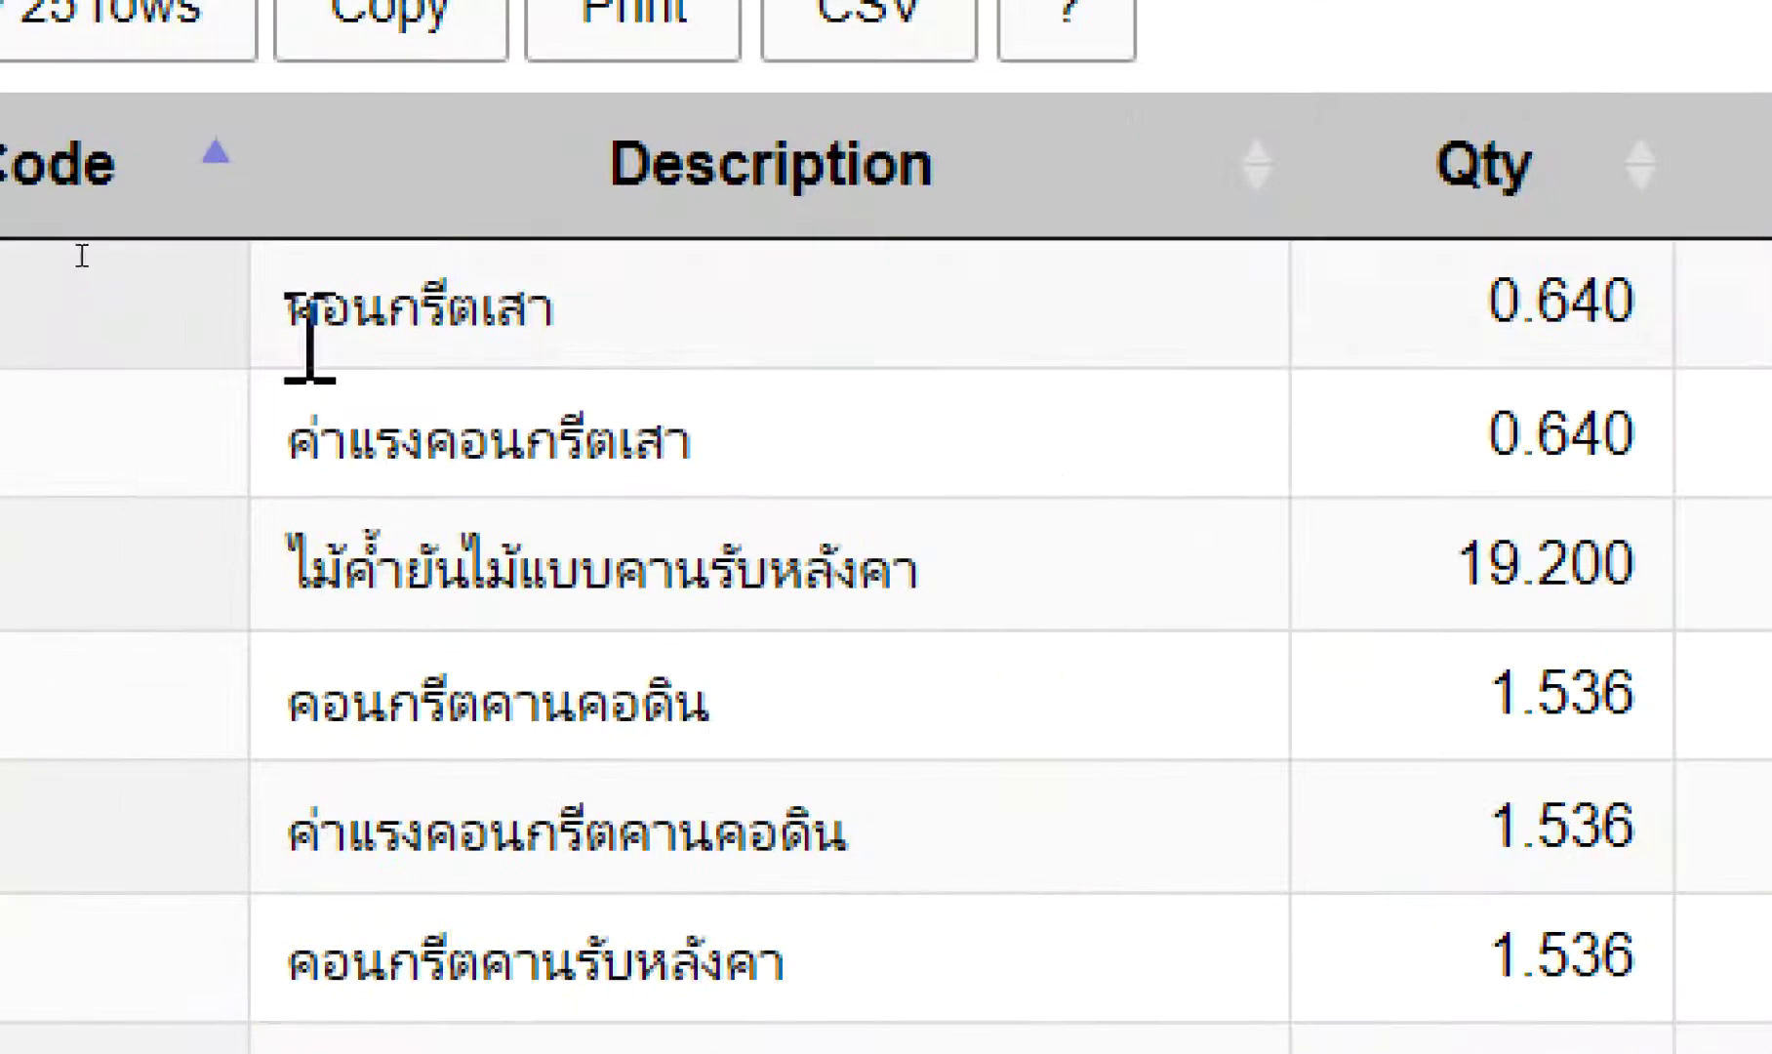
double_click(298, 420)
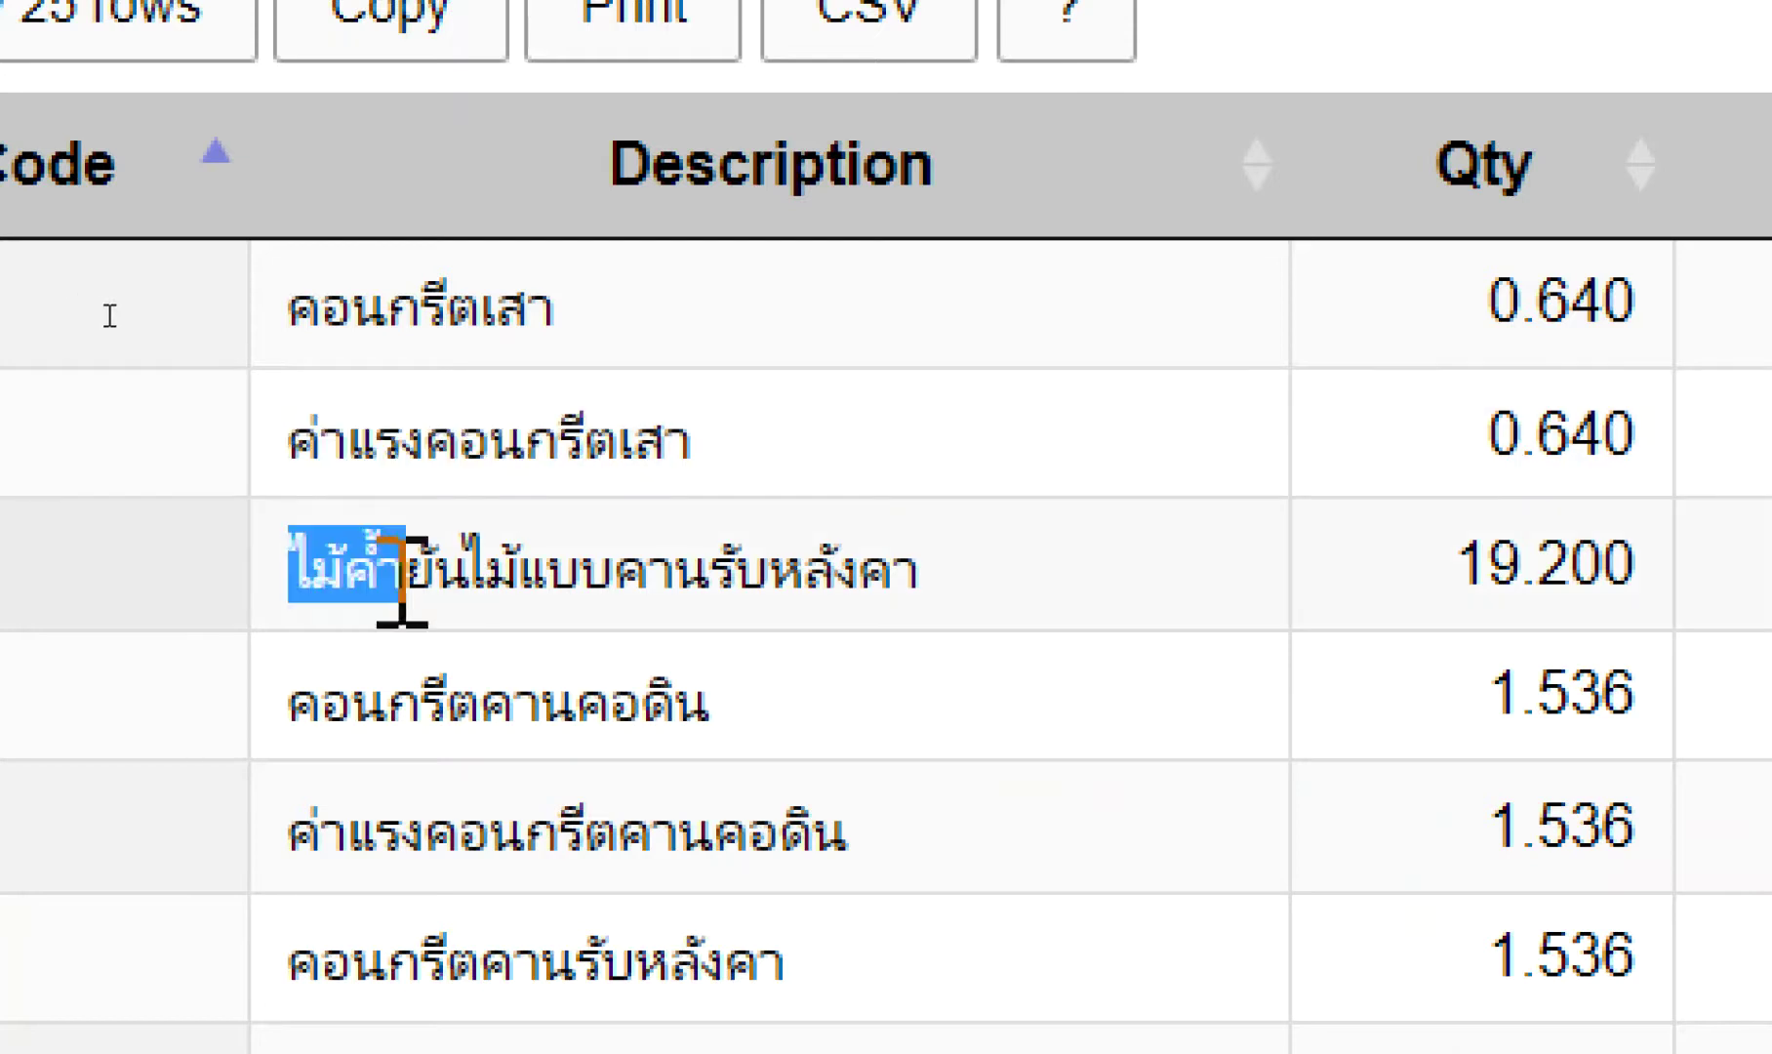
double_click(368, 575)
double_click(527, 730)
Highlight further cost-line descriptions, scroll to the last formwork line, and close the report
drag(290, 512, 630, 517)
drag(425, 644, 918, 654)
scroll(742, 781, down, 3)
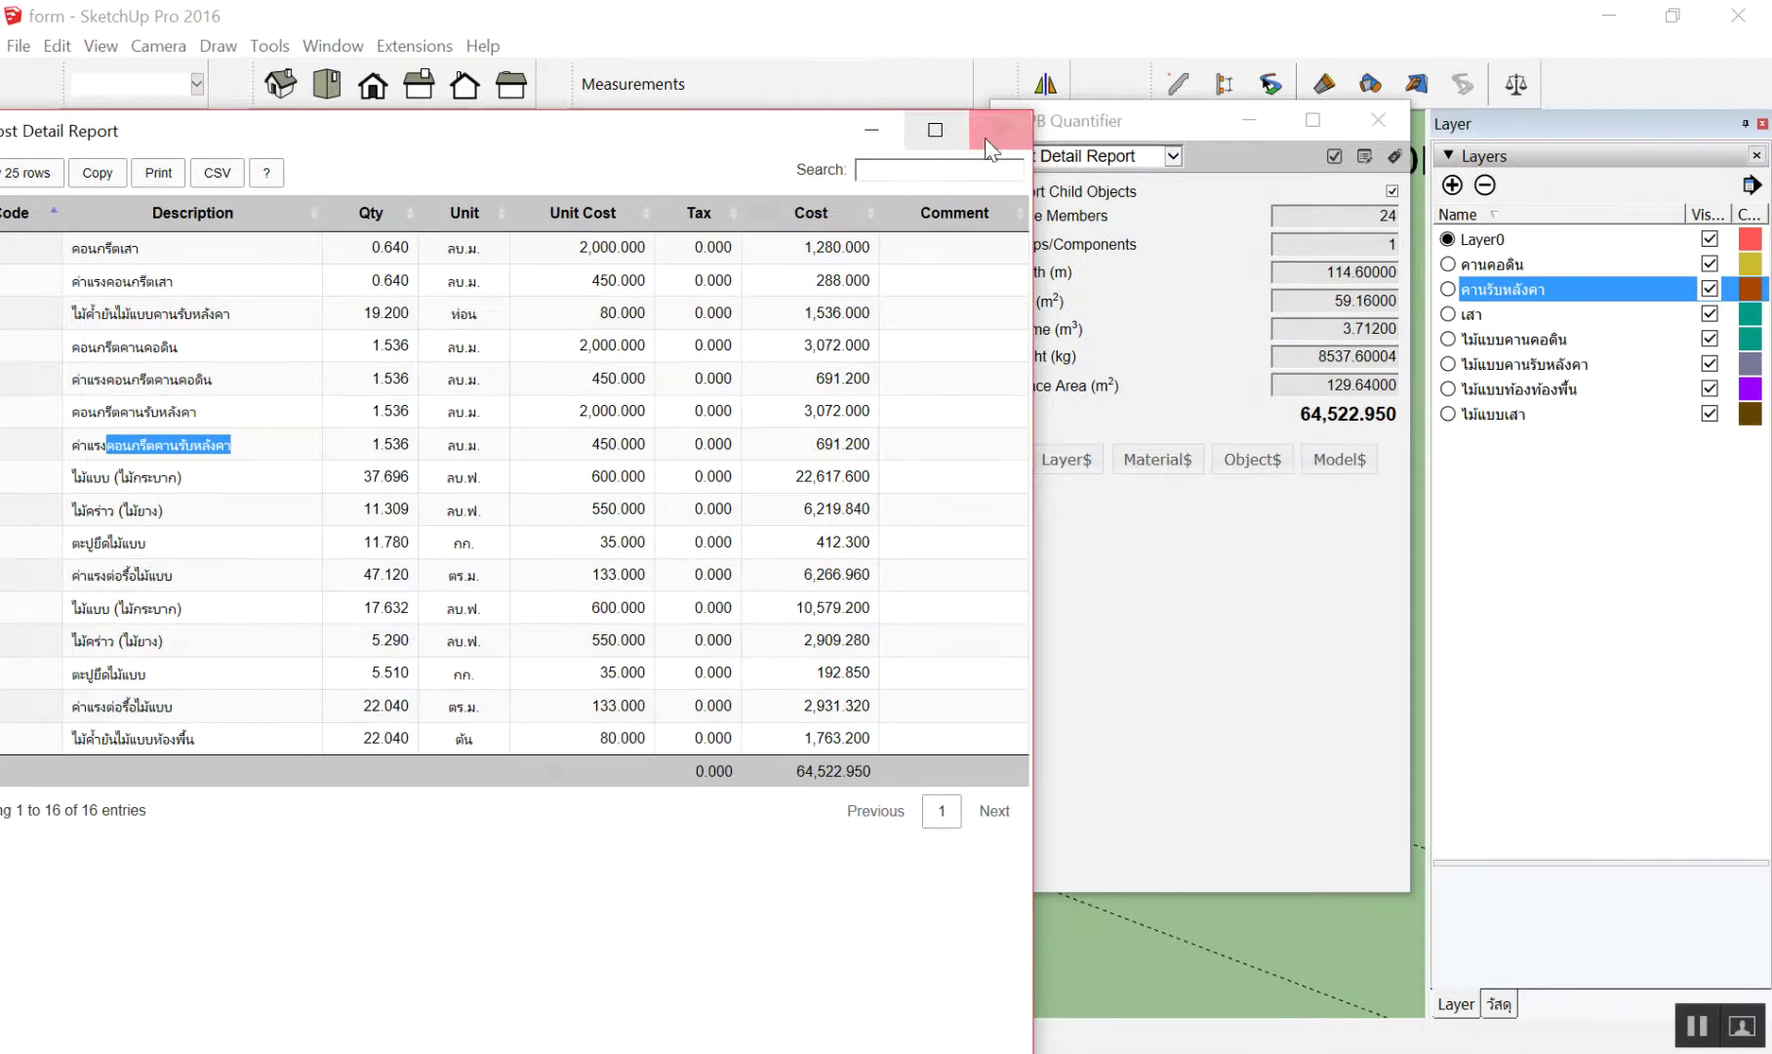
click(1006, 127)
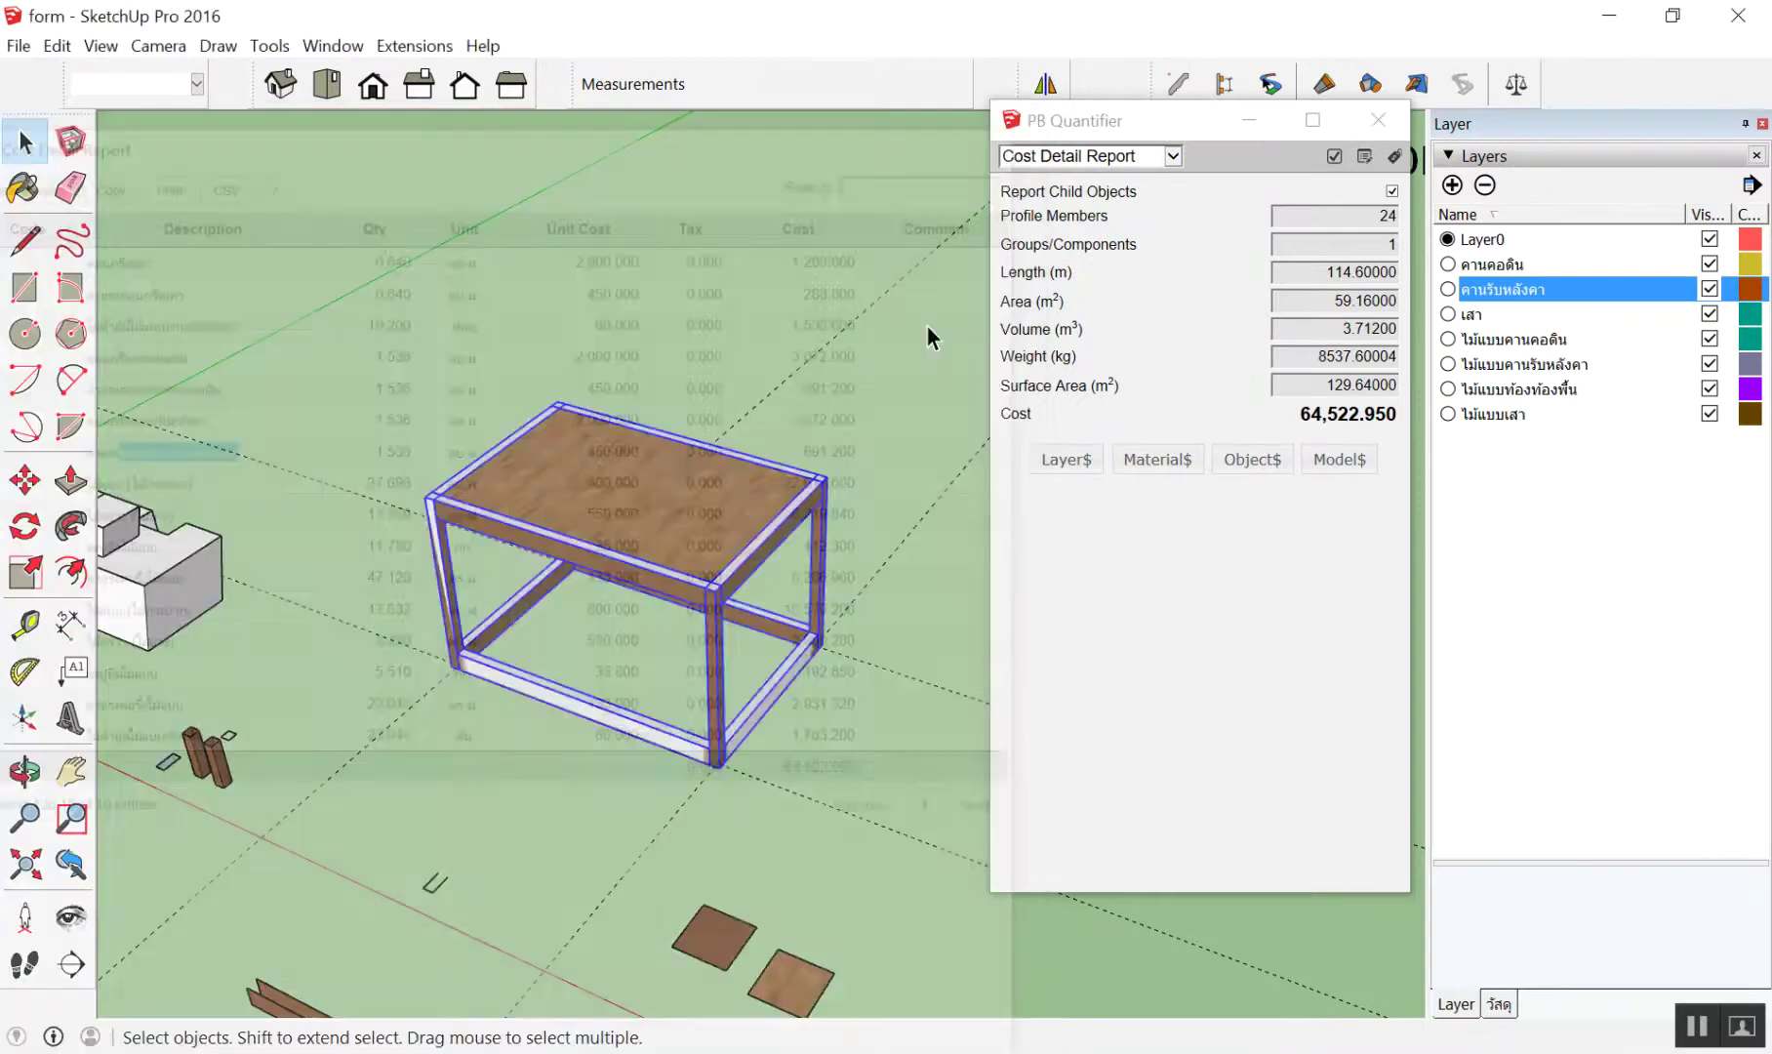
Deselect the table, orbit and zoom to the white stepped building, and close PB Quantifier
click(655, 268)
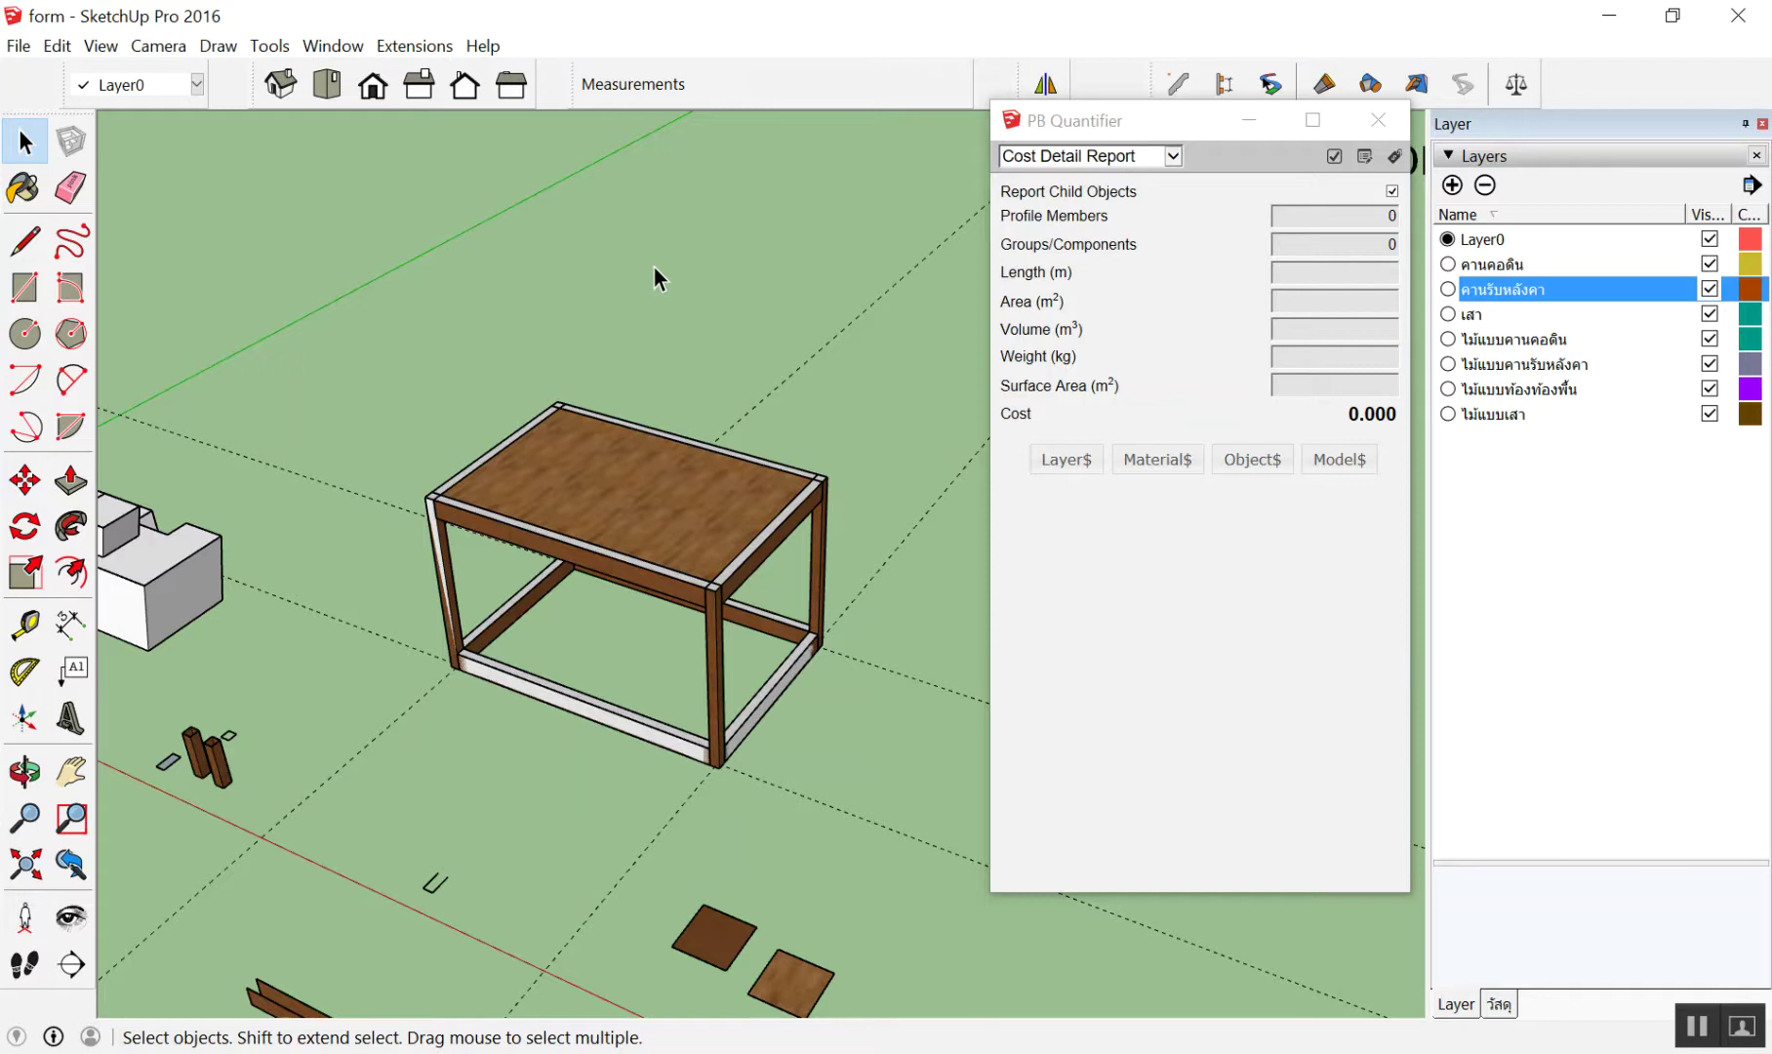
scroll(653, 266, down, 3)
middle_drag(764, 349, 880, 487)
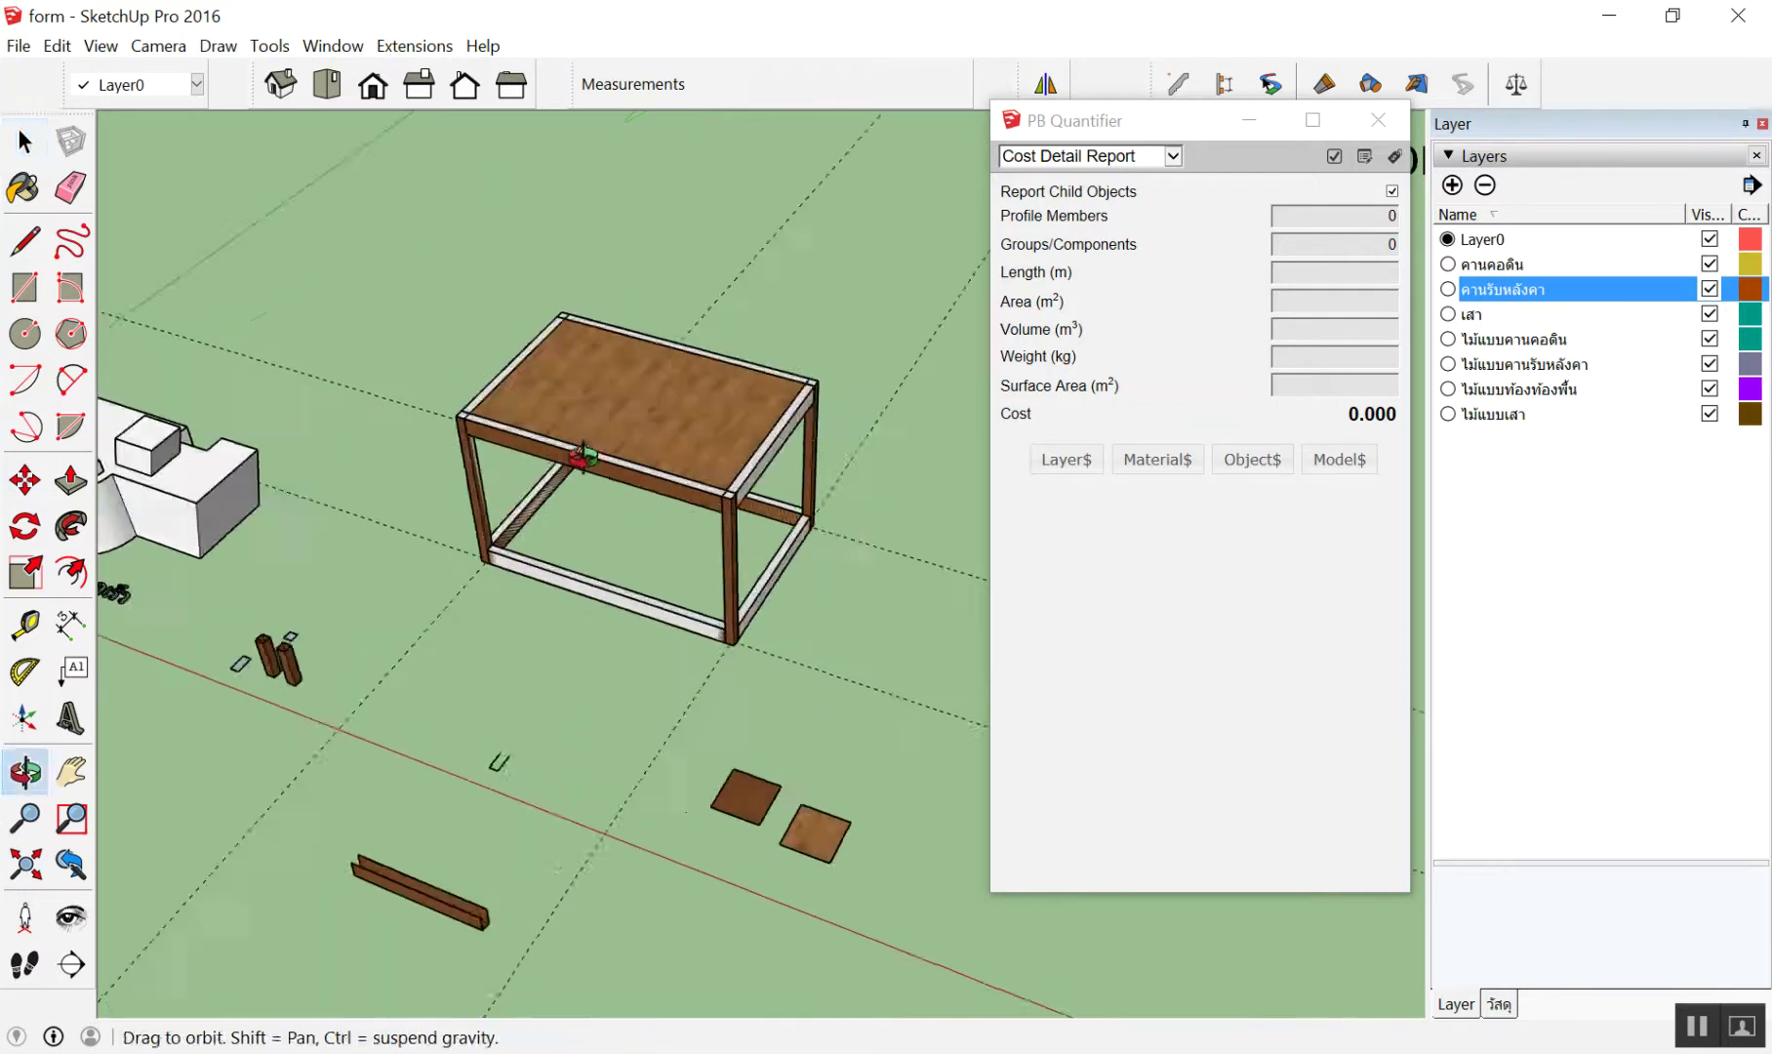
scroll(256, 434, up, 2)
scroll(256, 434, up, 2)
scroll(364, 440, up, 2)
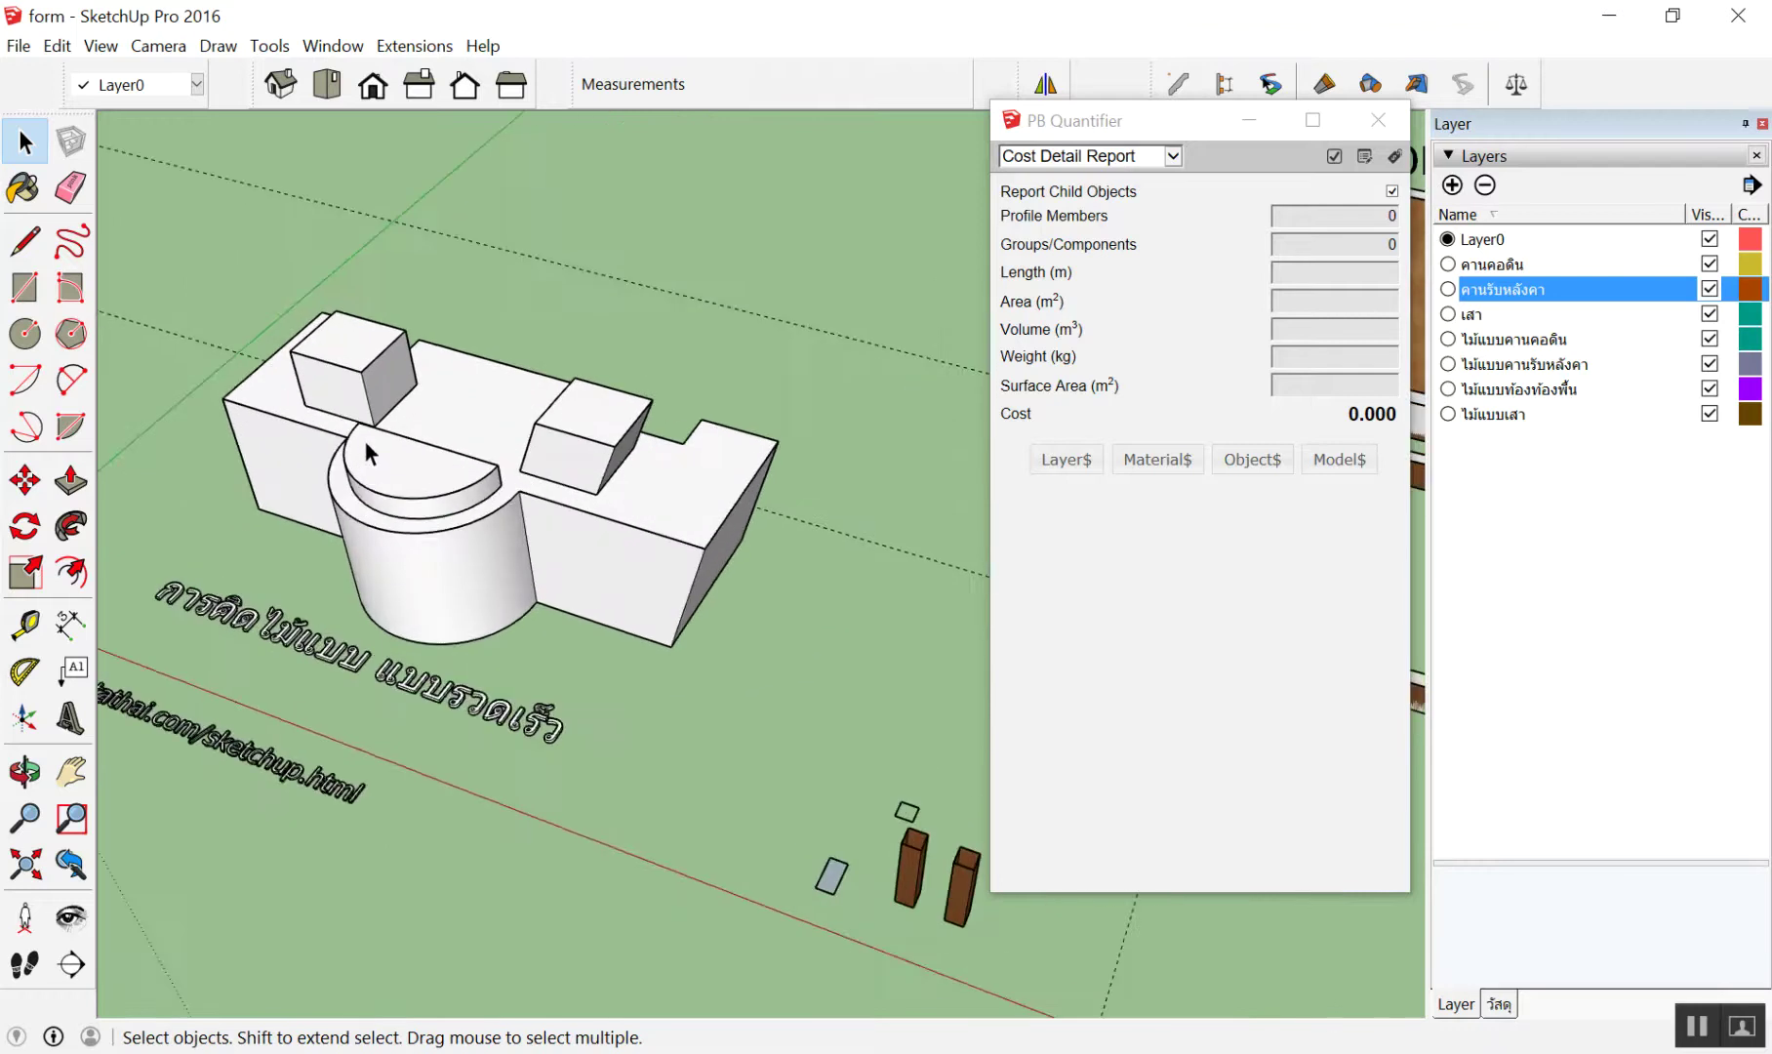
scroll(366, 414, up, 2)
click(1378, 119)
scroll(597, 431, down, 3)
mouse_move(596, 431)
middle_down()
mouse_move(620, 150)
mouse_move(645, 285)
mouse_move(320, 346)
middle_up()
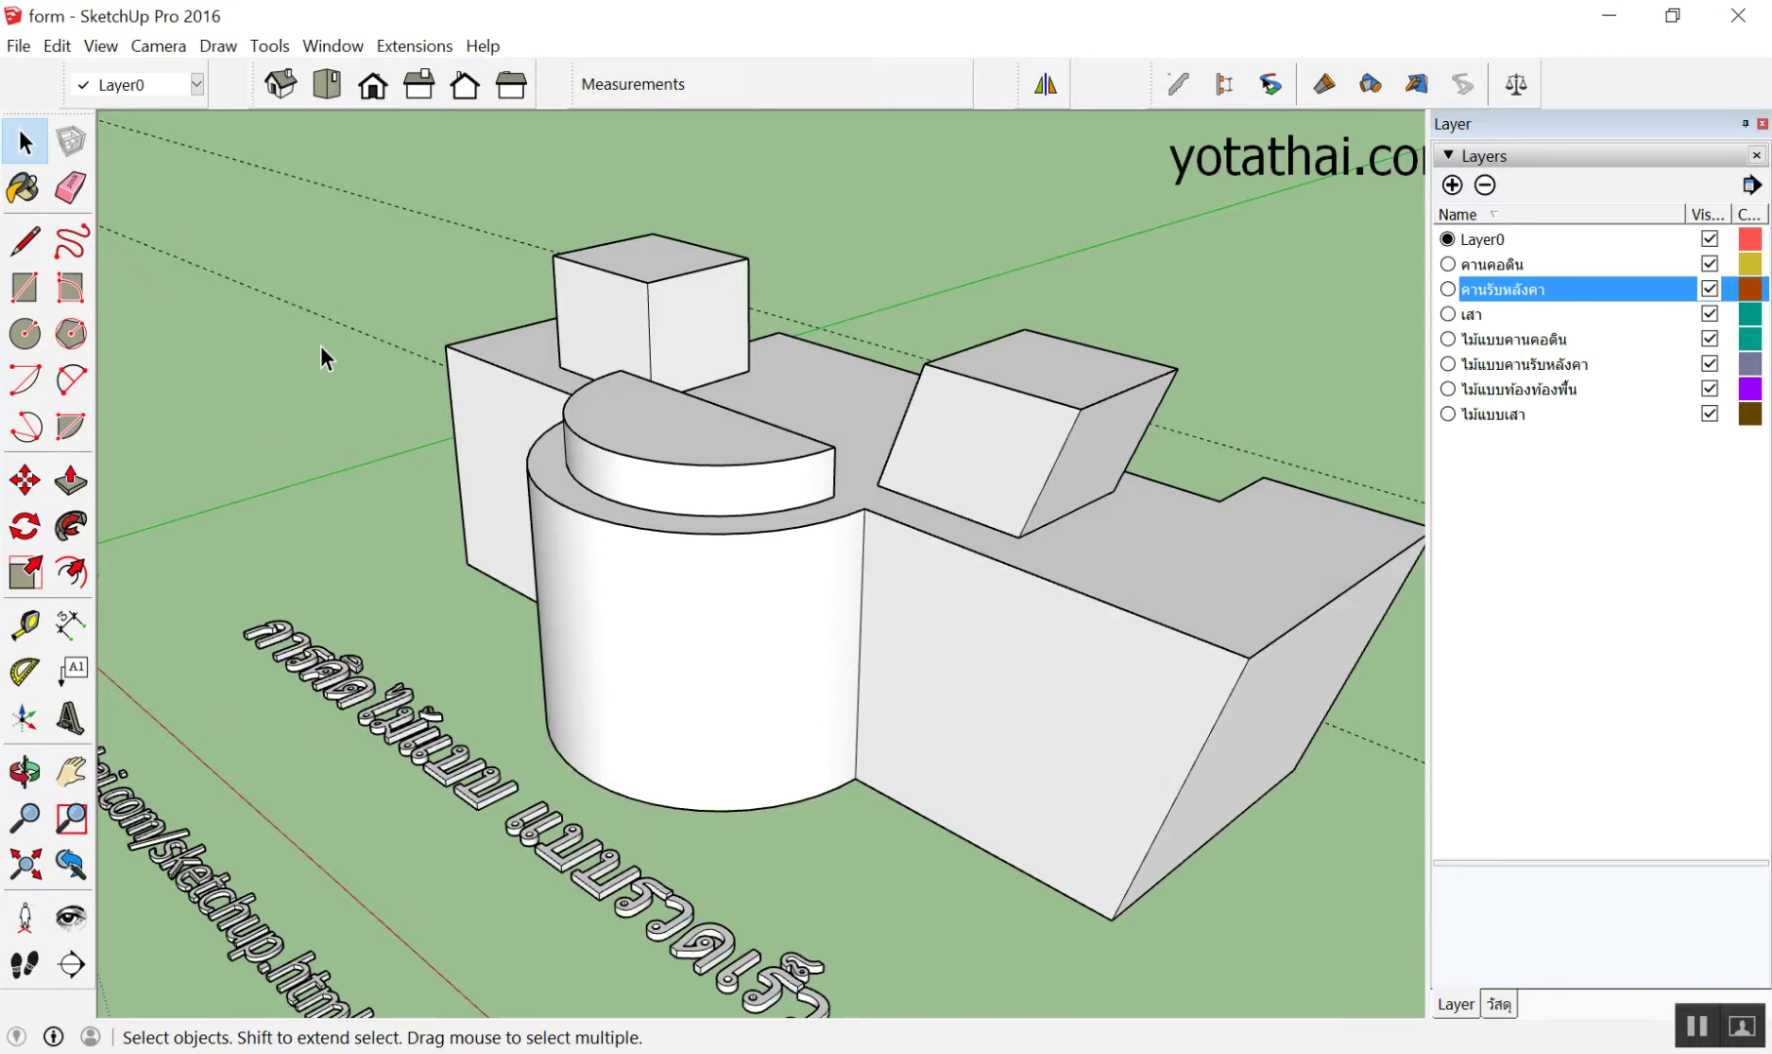
middle_drag(571, 461, 1054, 589)
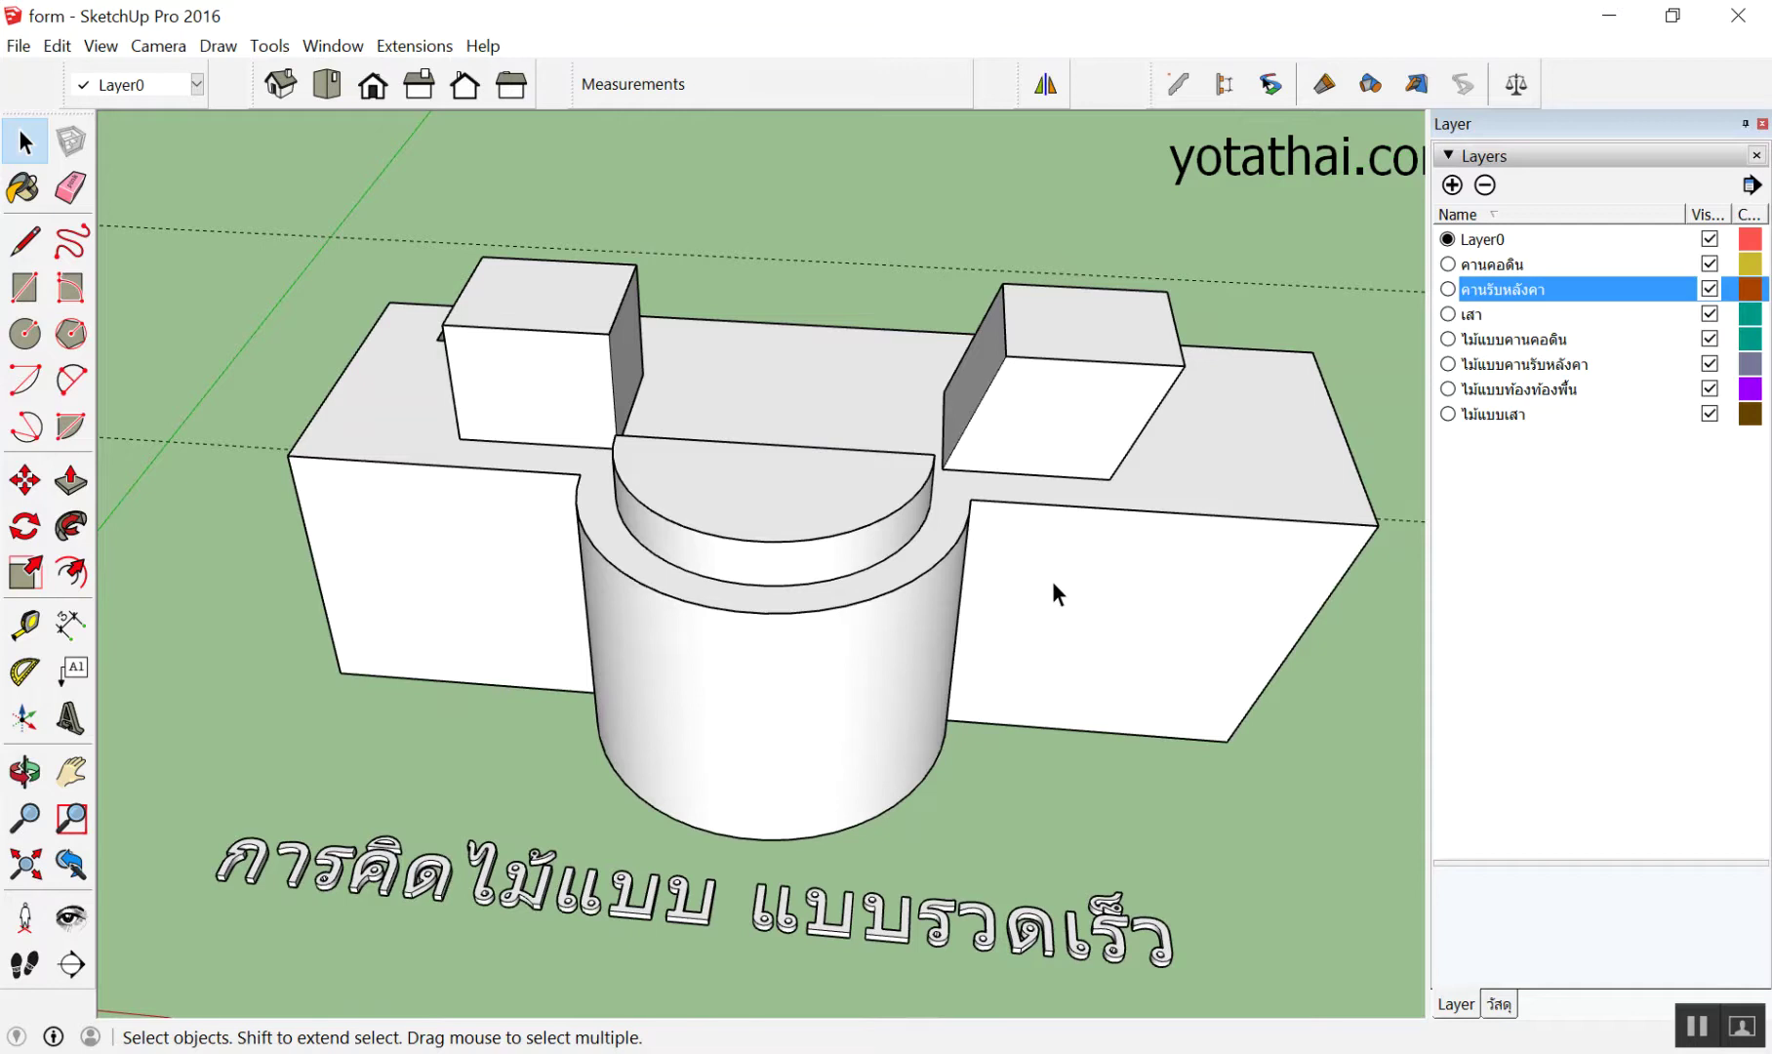
click(1285, 468)
scroll(1179, 581, down, 3)
mouse_move(902, 585)
middle_down()
mouse_move(680, 566)
mouse_move(651, 591)
middle_up()
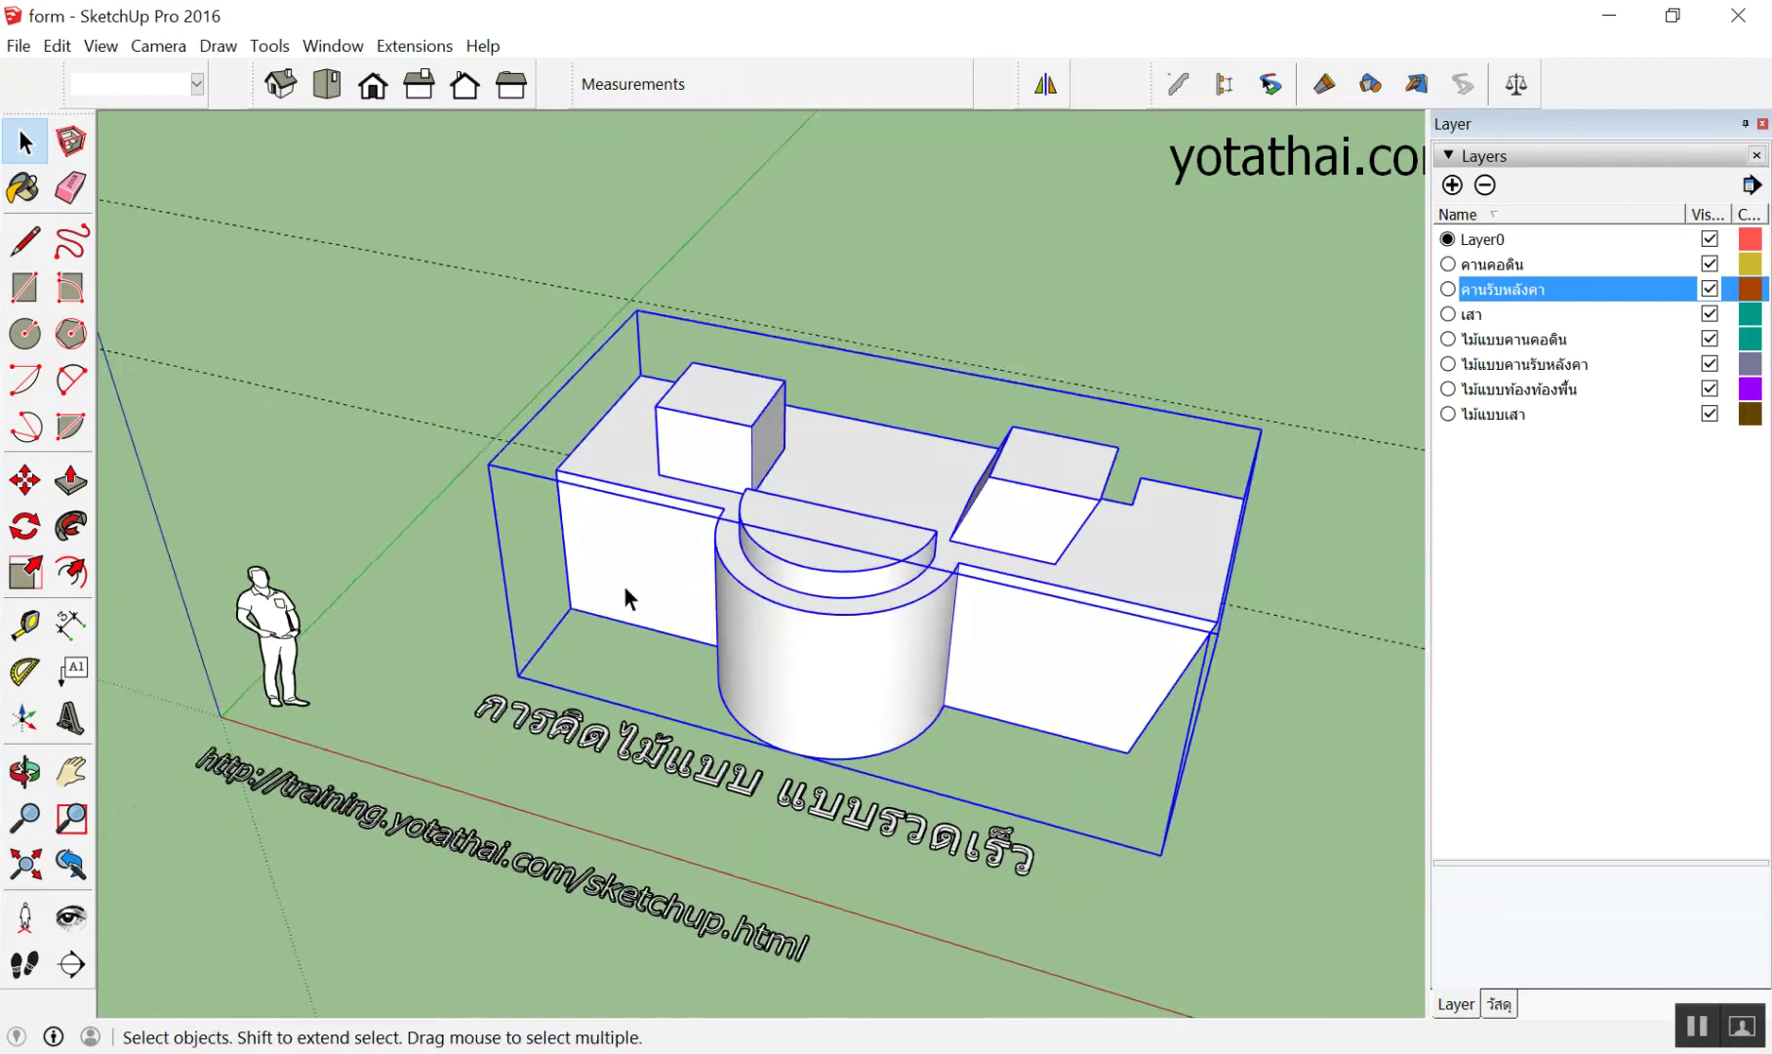
click(665, 301)
scroll(773, 532, up, 2)
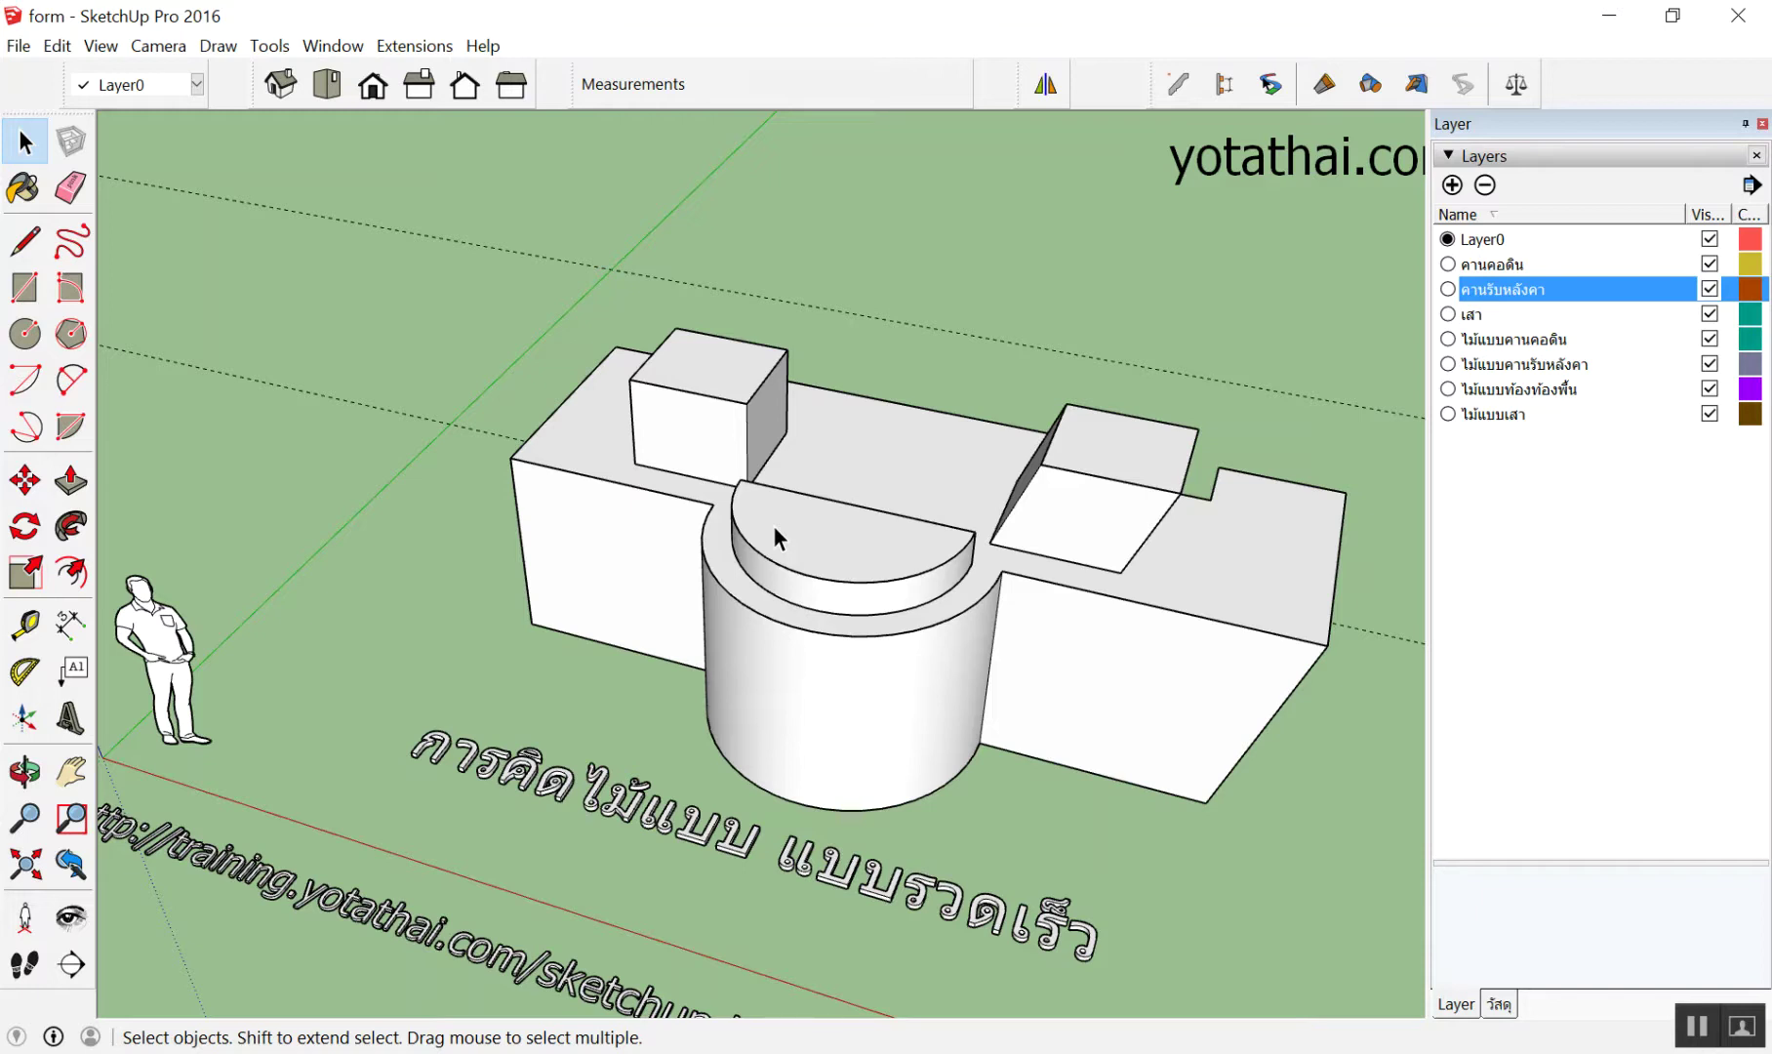
Enter and exit the building group, then hide the เสา layer to inspect the brown formwork
double_click(776, 530)
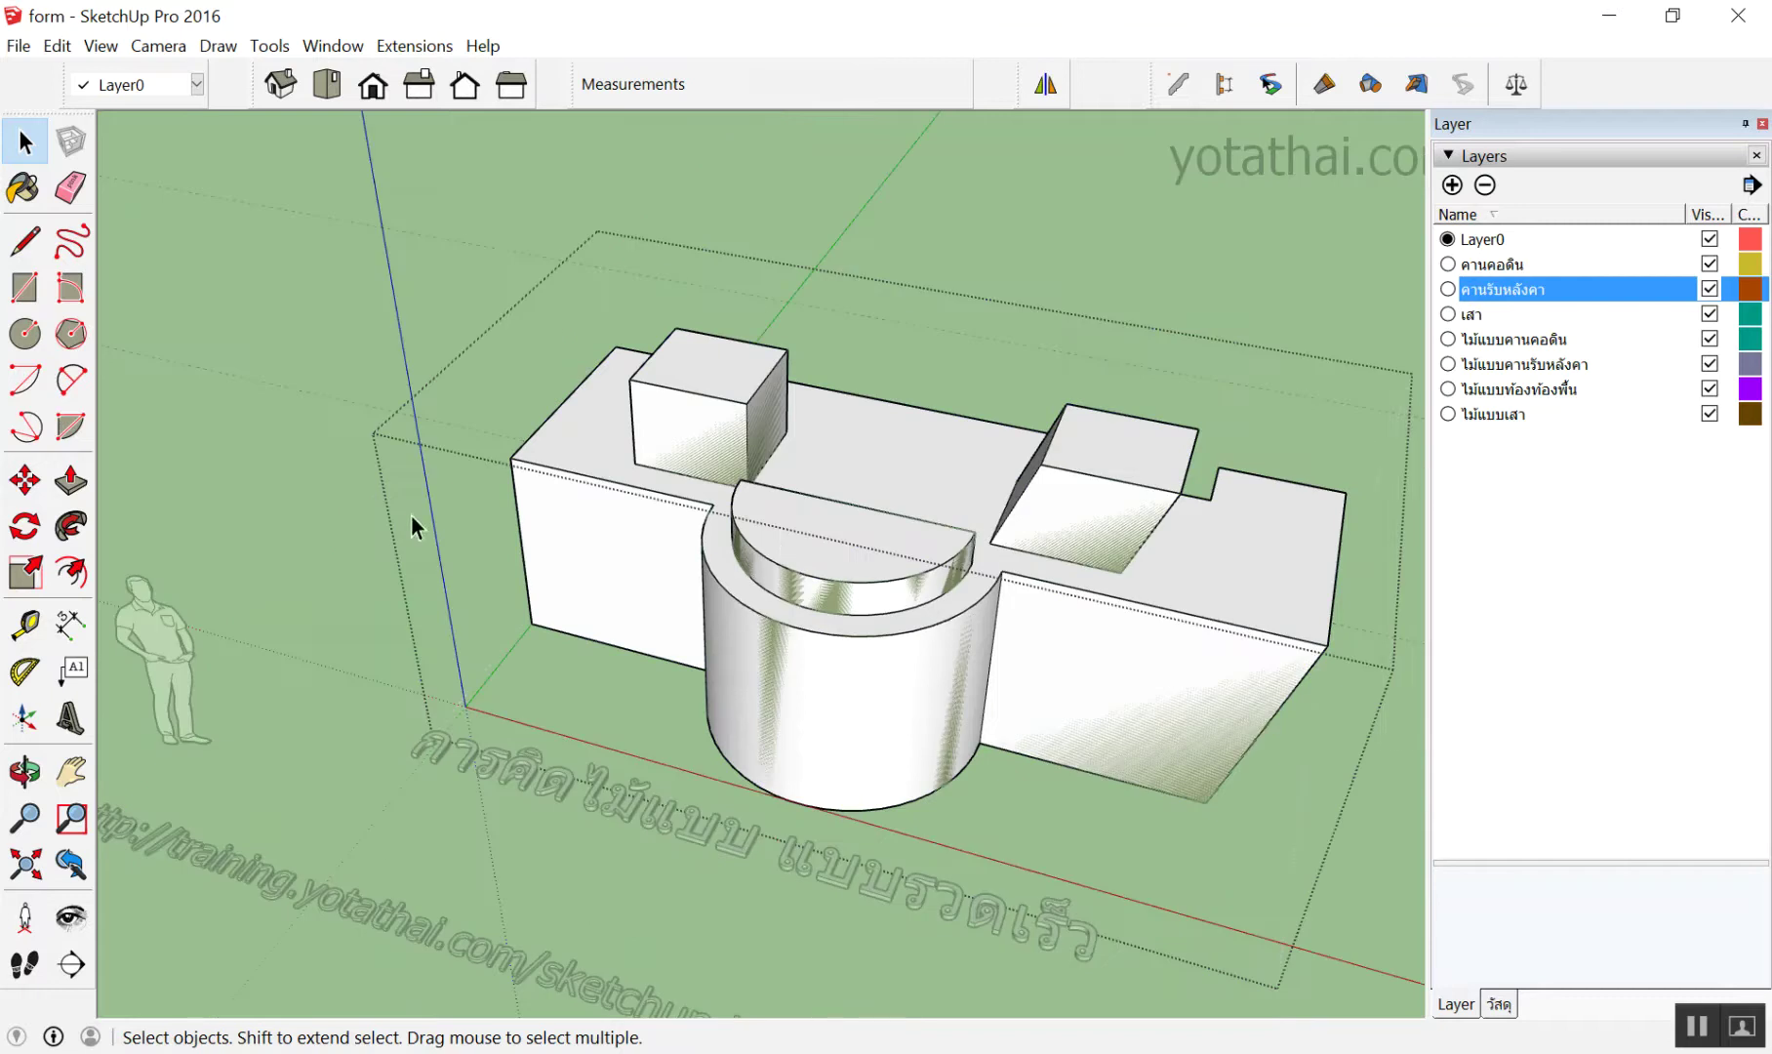
click(515, 185)
double_click(988, 742)
click(1176, 244)
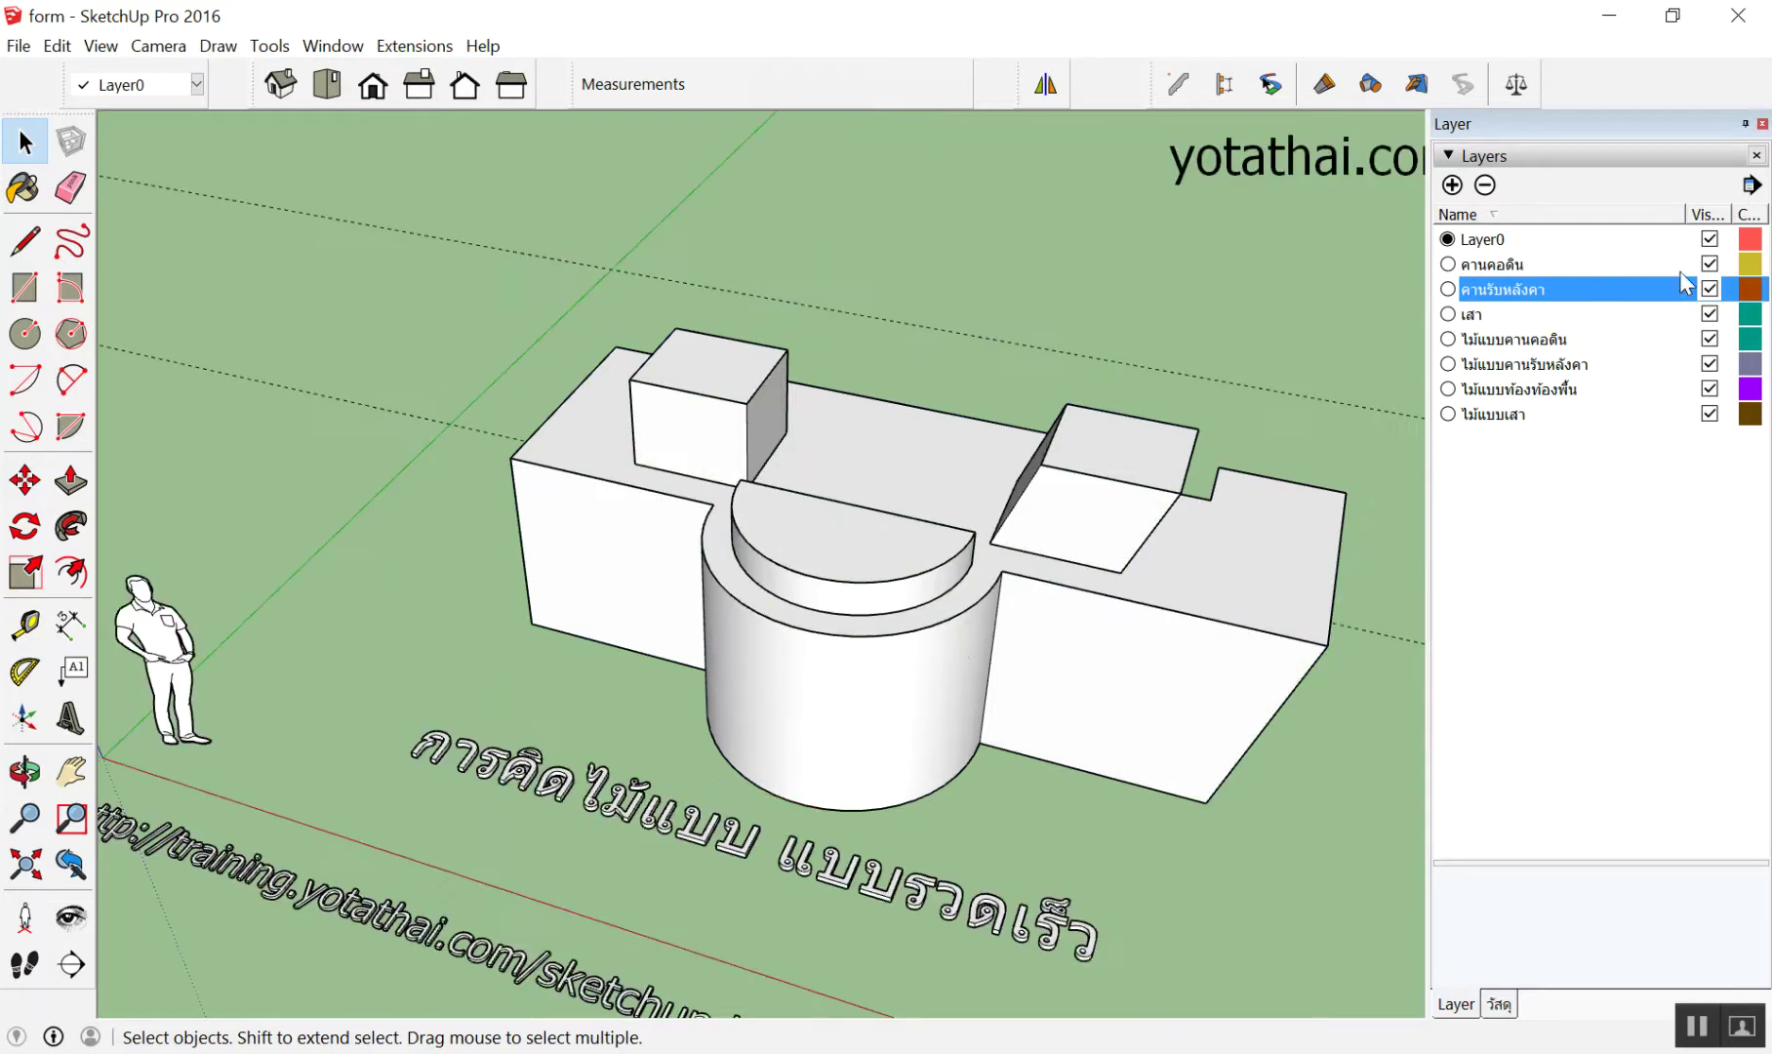
click(1710, 313)
middle_drag(927, 419, 885, 426)
click(885, 426)
click(1088, 251)
Show the เสา layer again and hide the ไม้แบบเสา formwork layer
click(1710, 313)
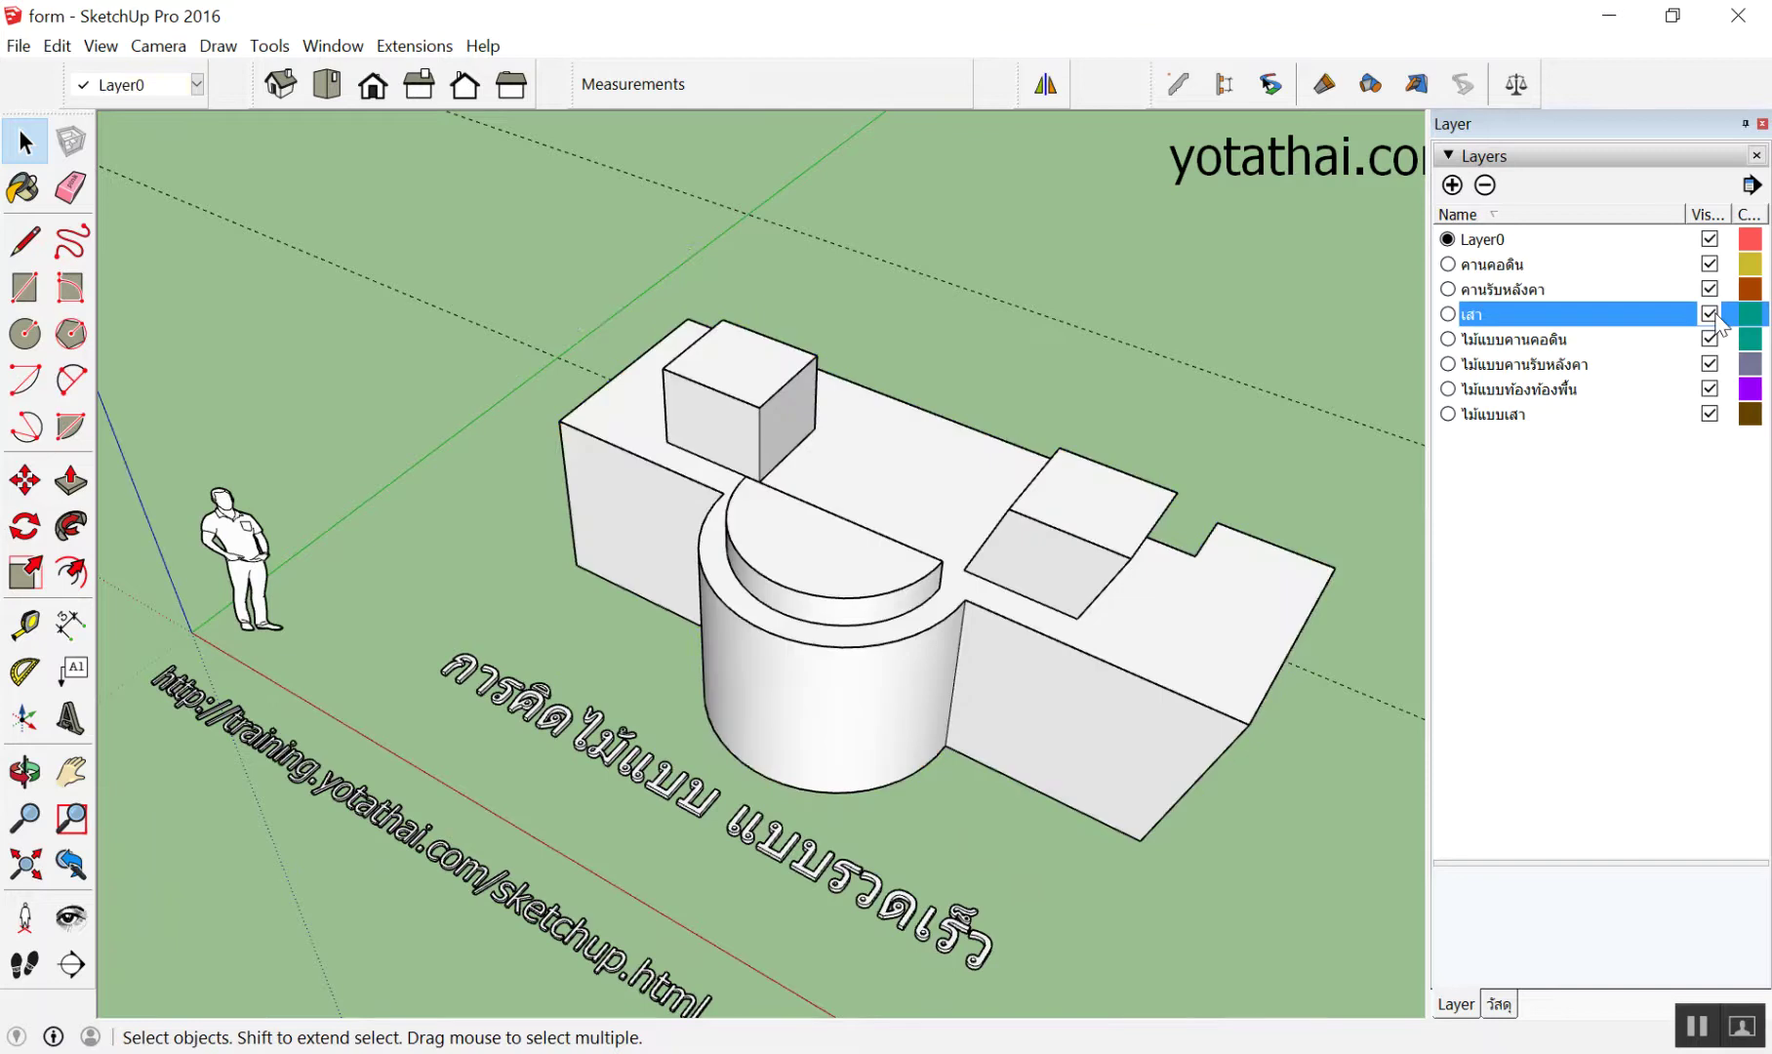
click(1710, 313)
click(1710, 414)
scroll(1254, 506, up, 1)
scroll(1237, 439, up, 1)
scroll(1210, 424, down, 1)
scroll(1185, 409, down, 1)
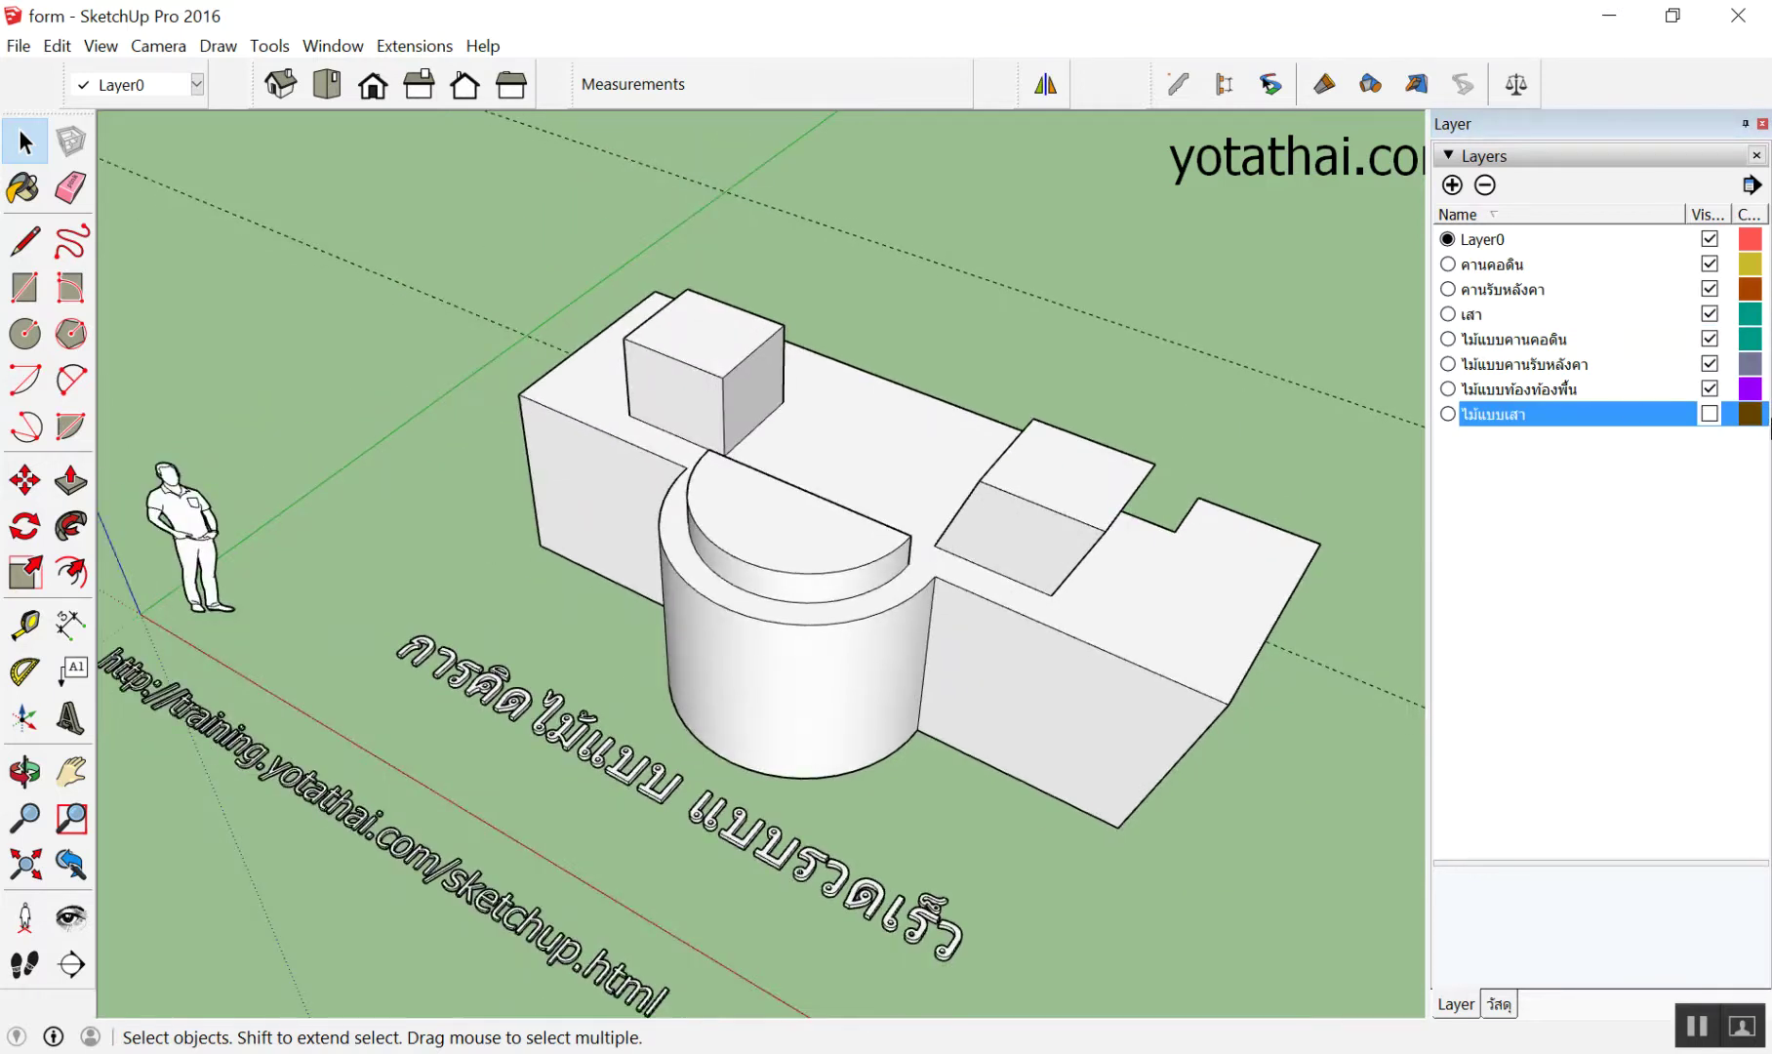
Toggle the เสา and ไม้แบบเสา layers, leaving เสา visible, and select the white building
click(1709, 314)
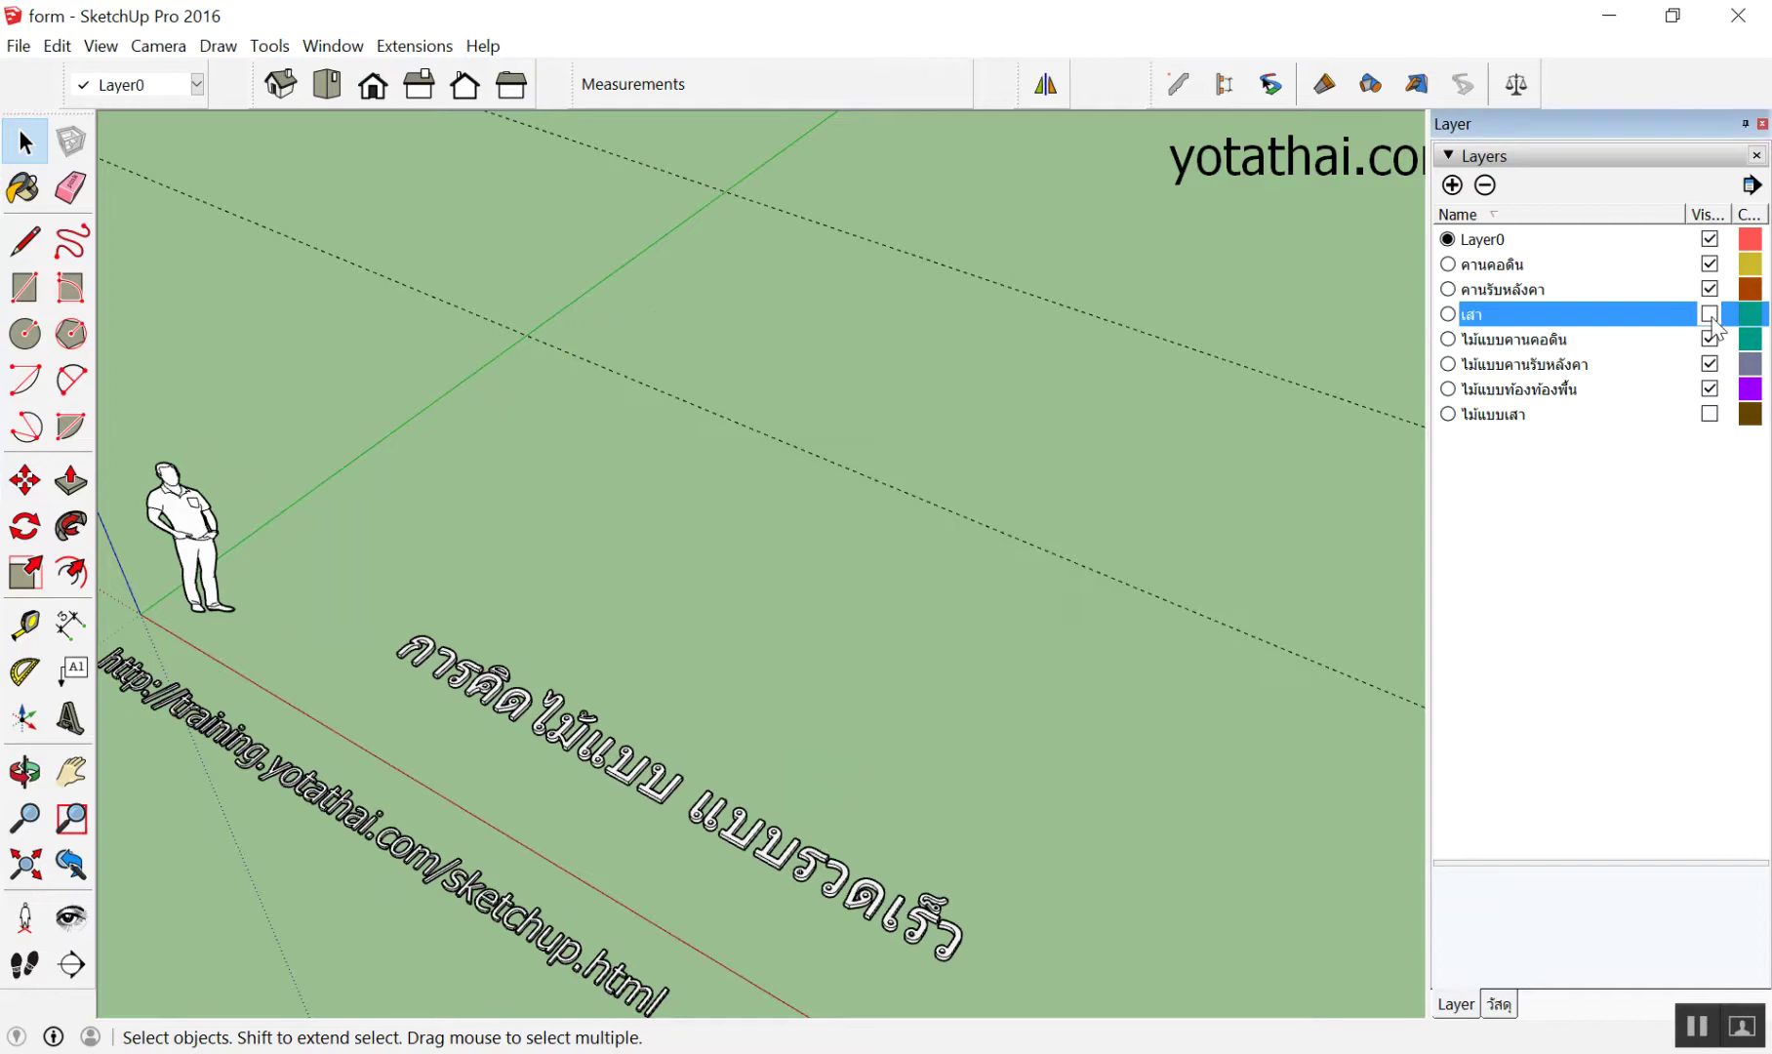
click(1709, 418)
click(1709, 414)
click(1709, 418)
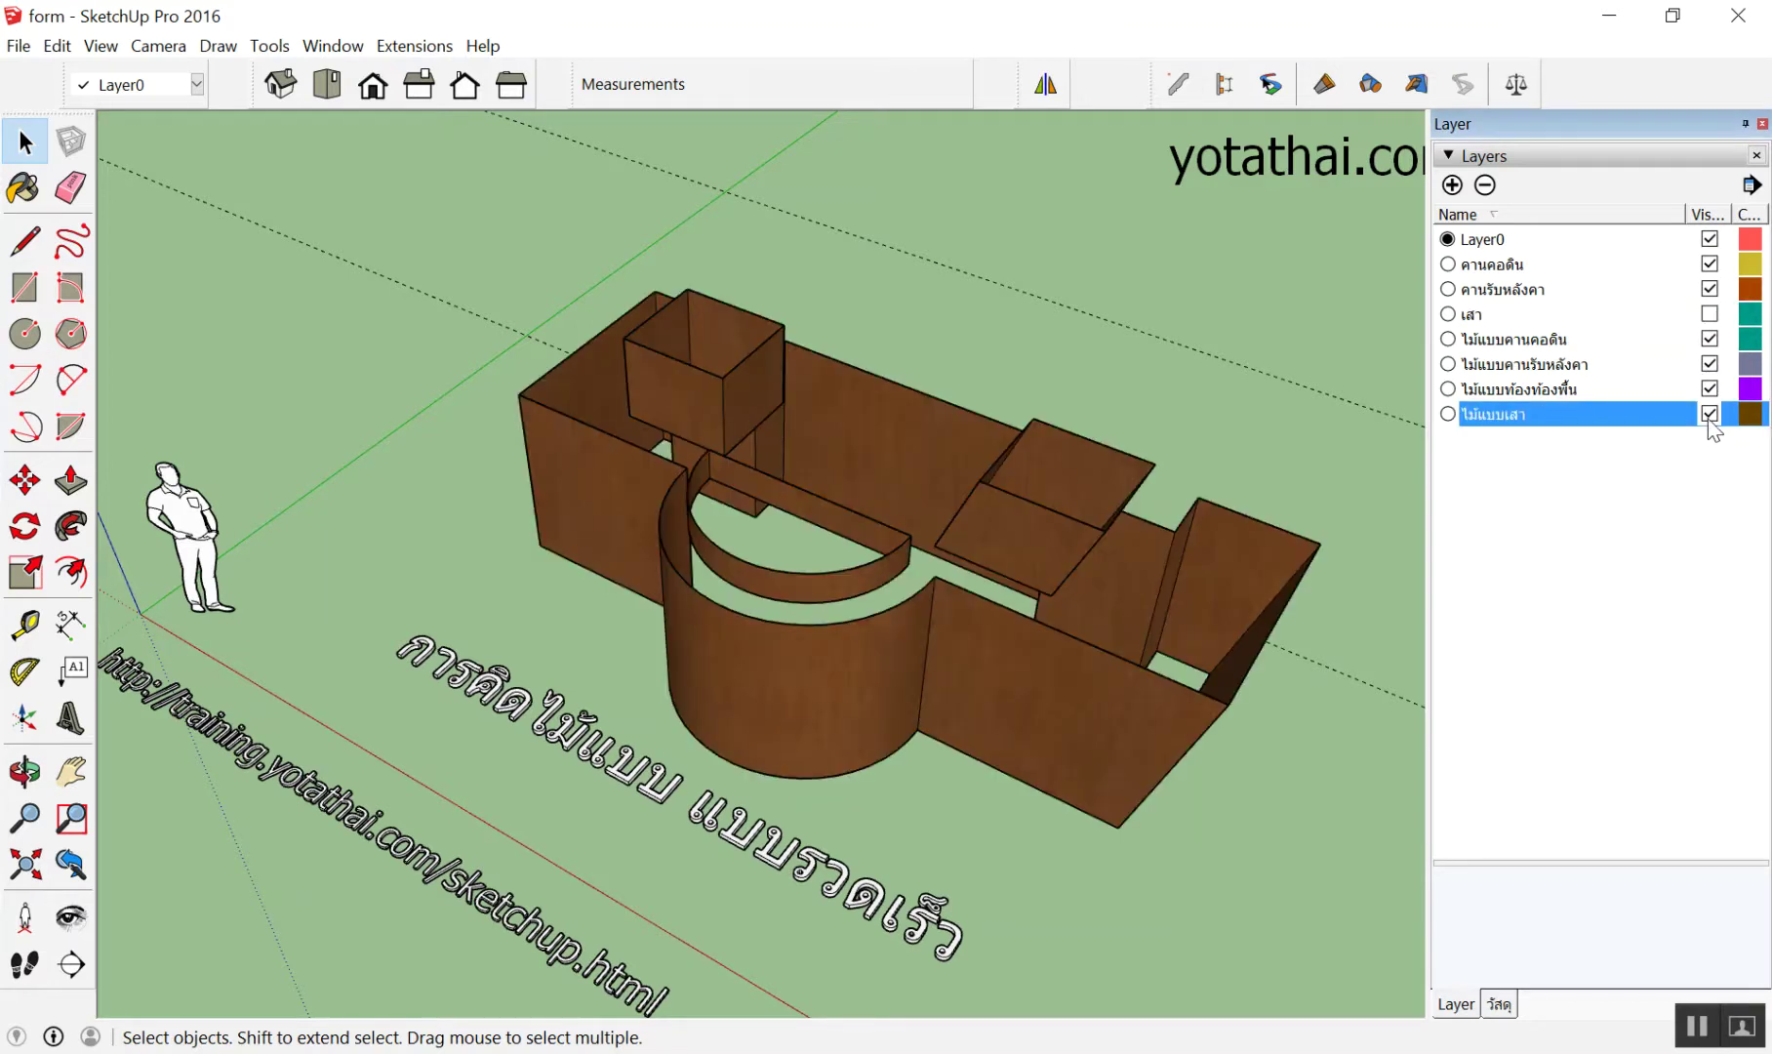
click(1710, 313)
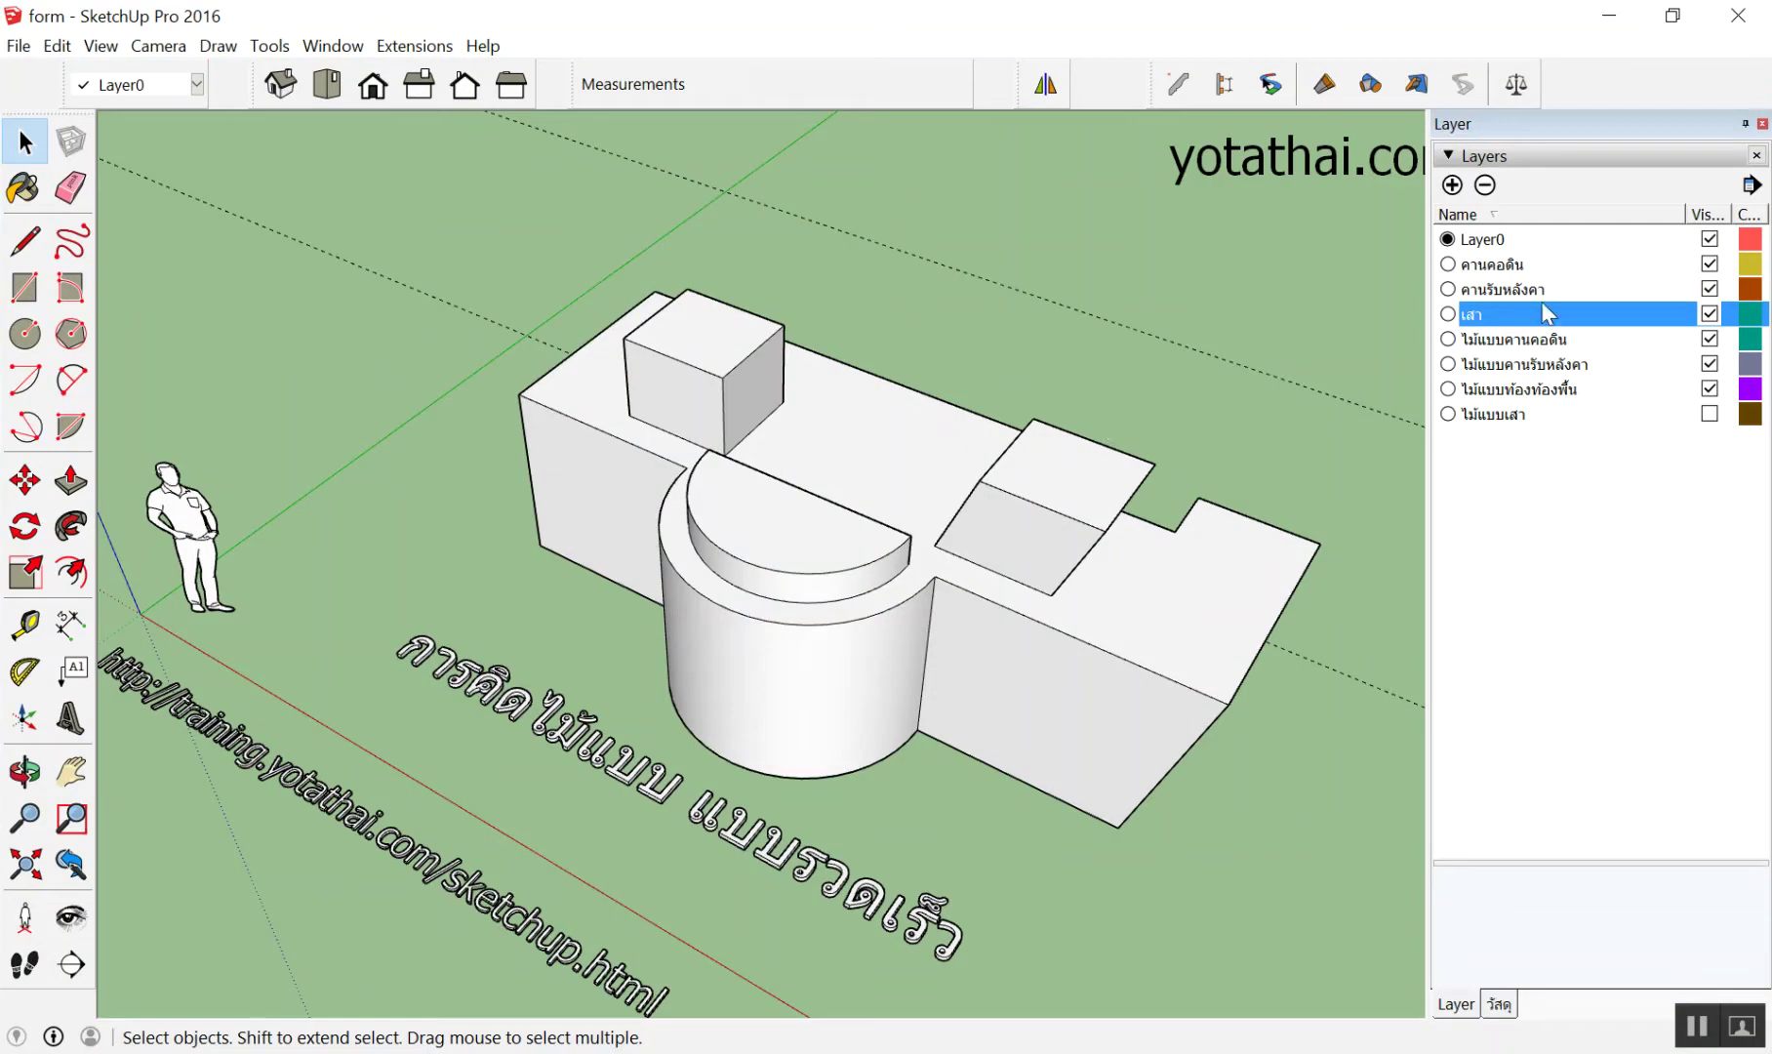
click(956, 429)
scroll(1283, 337, up, 1)
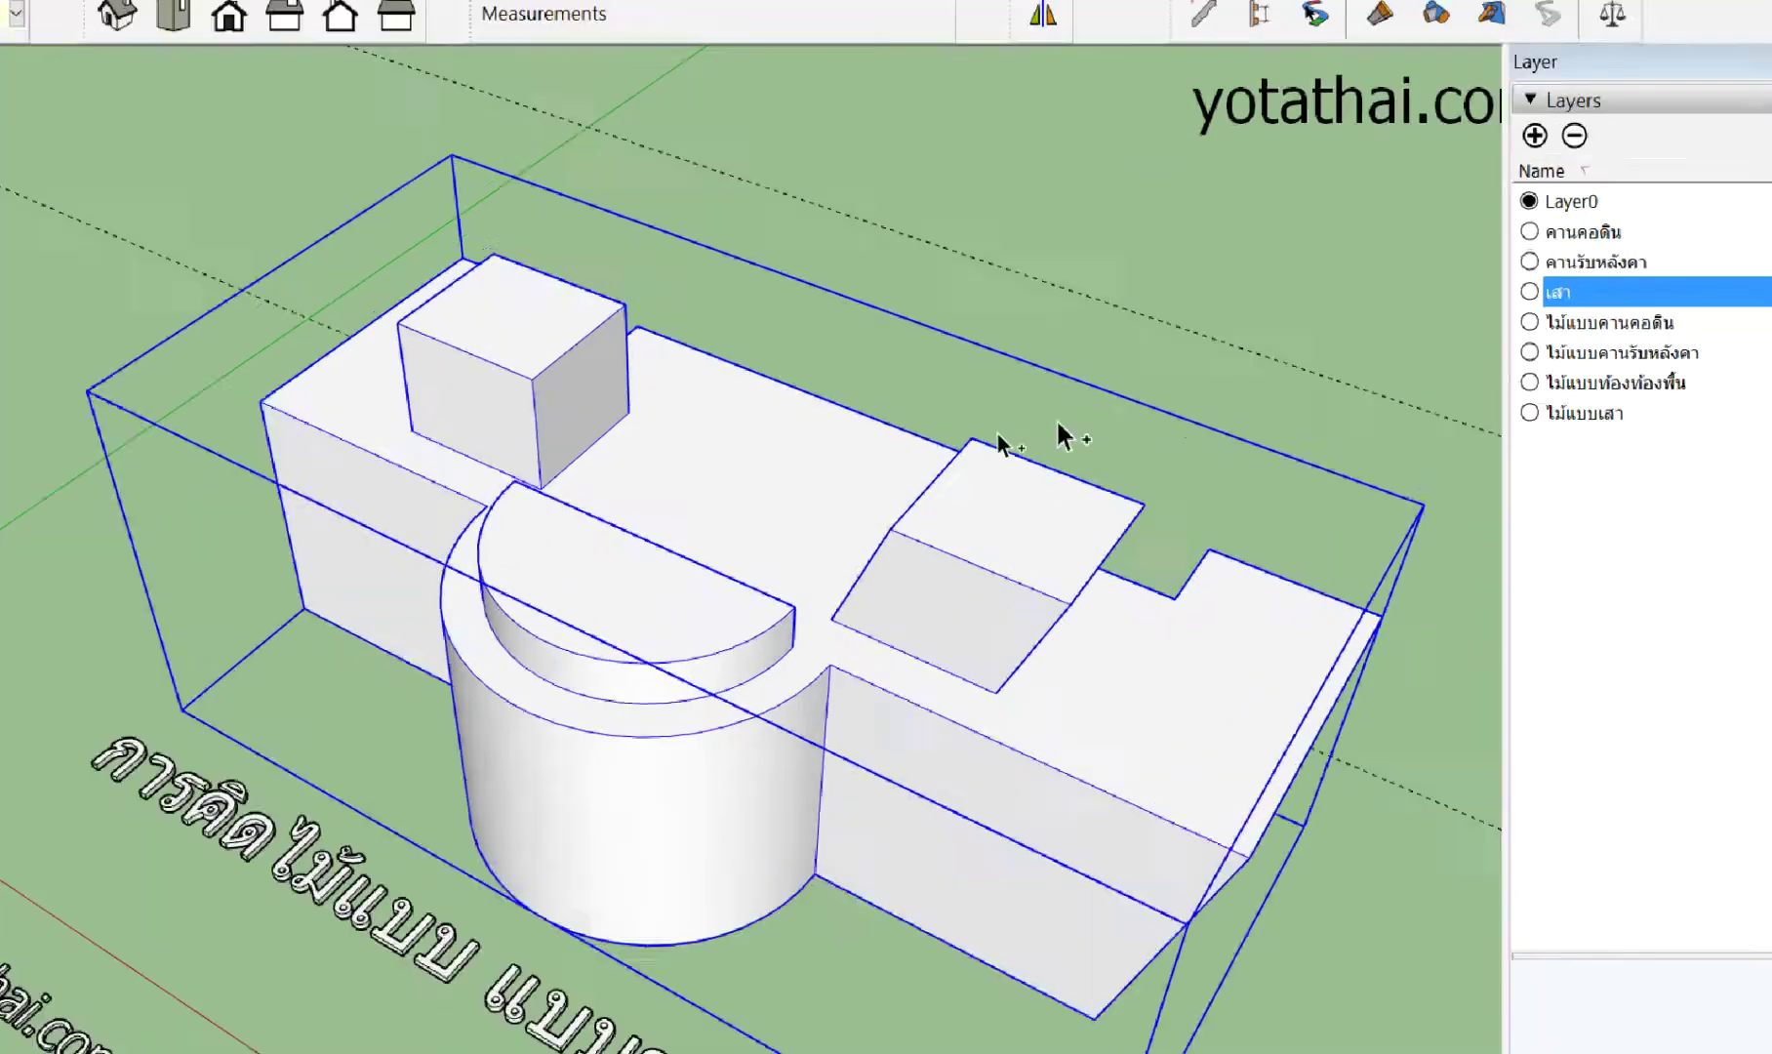
scroll(917, 278, down, 3)
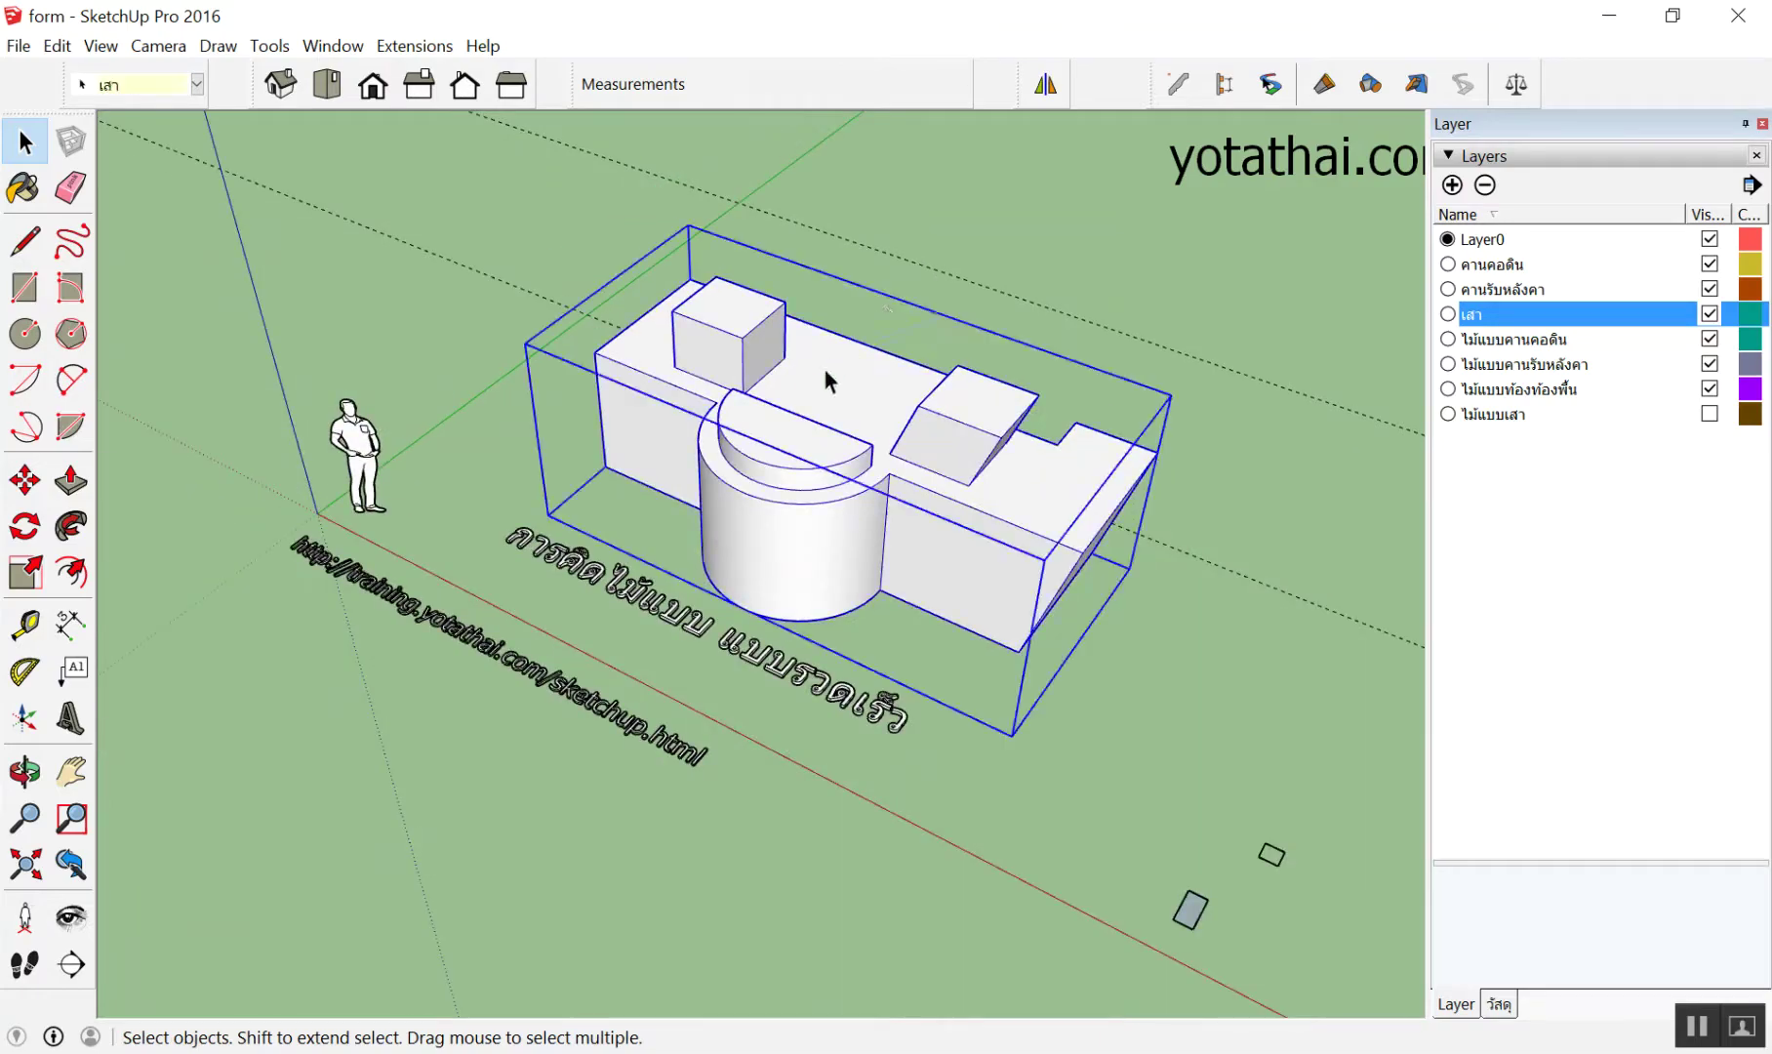
click(952, 244)
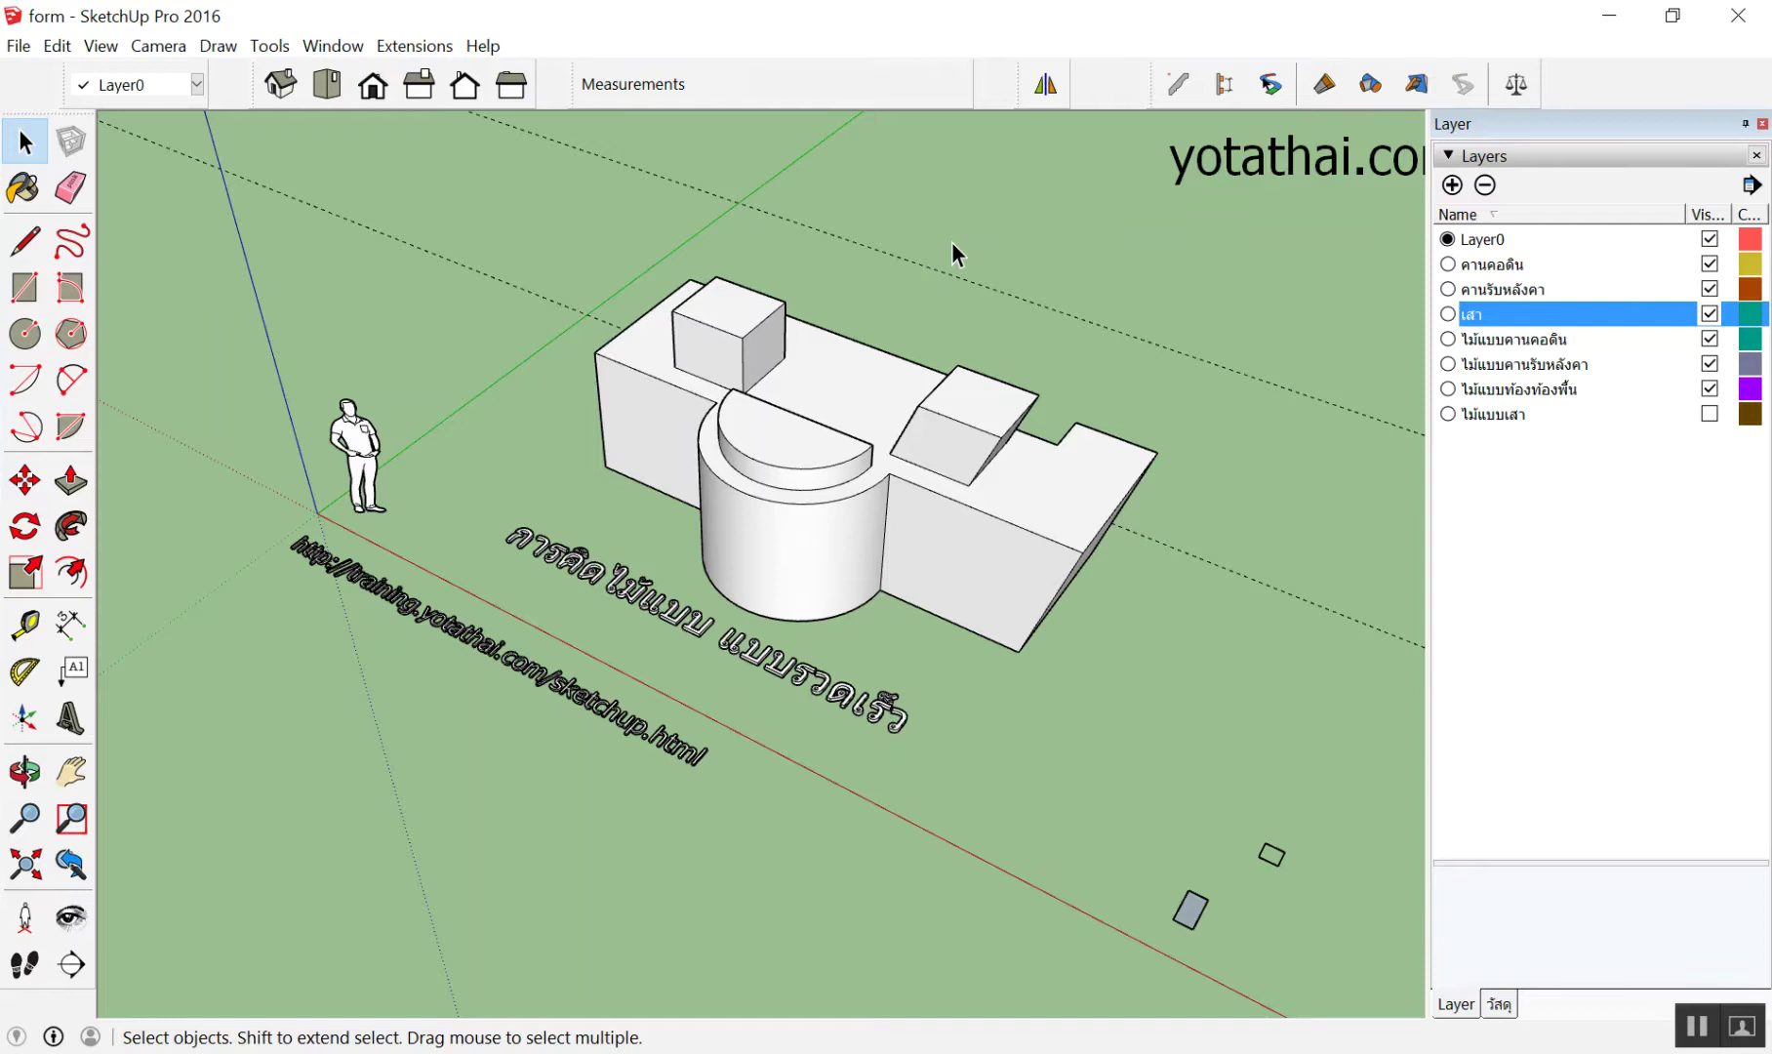
scroll(966, 263, up, 3)
scroll(988, 287, down, 2)
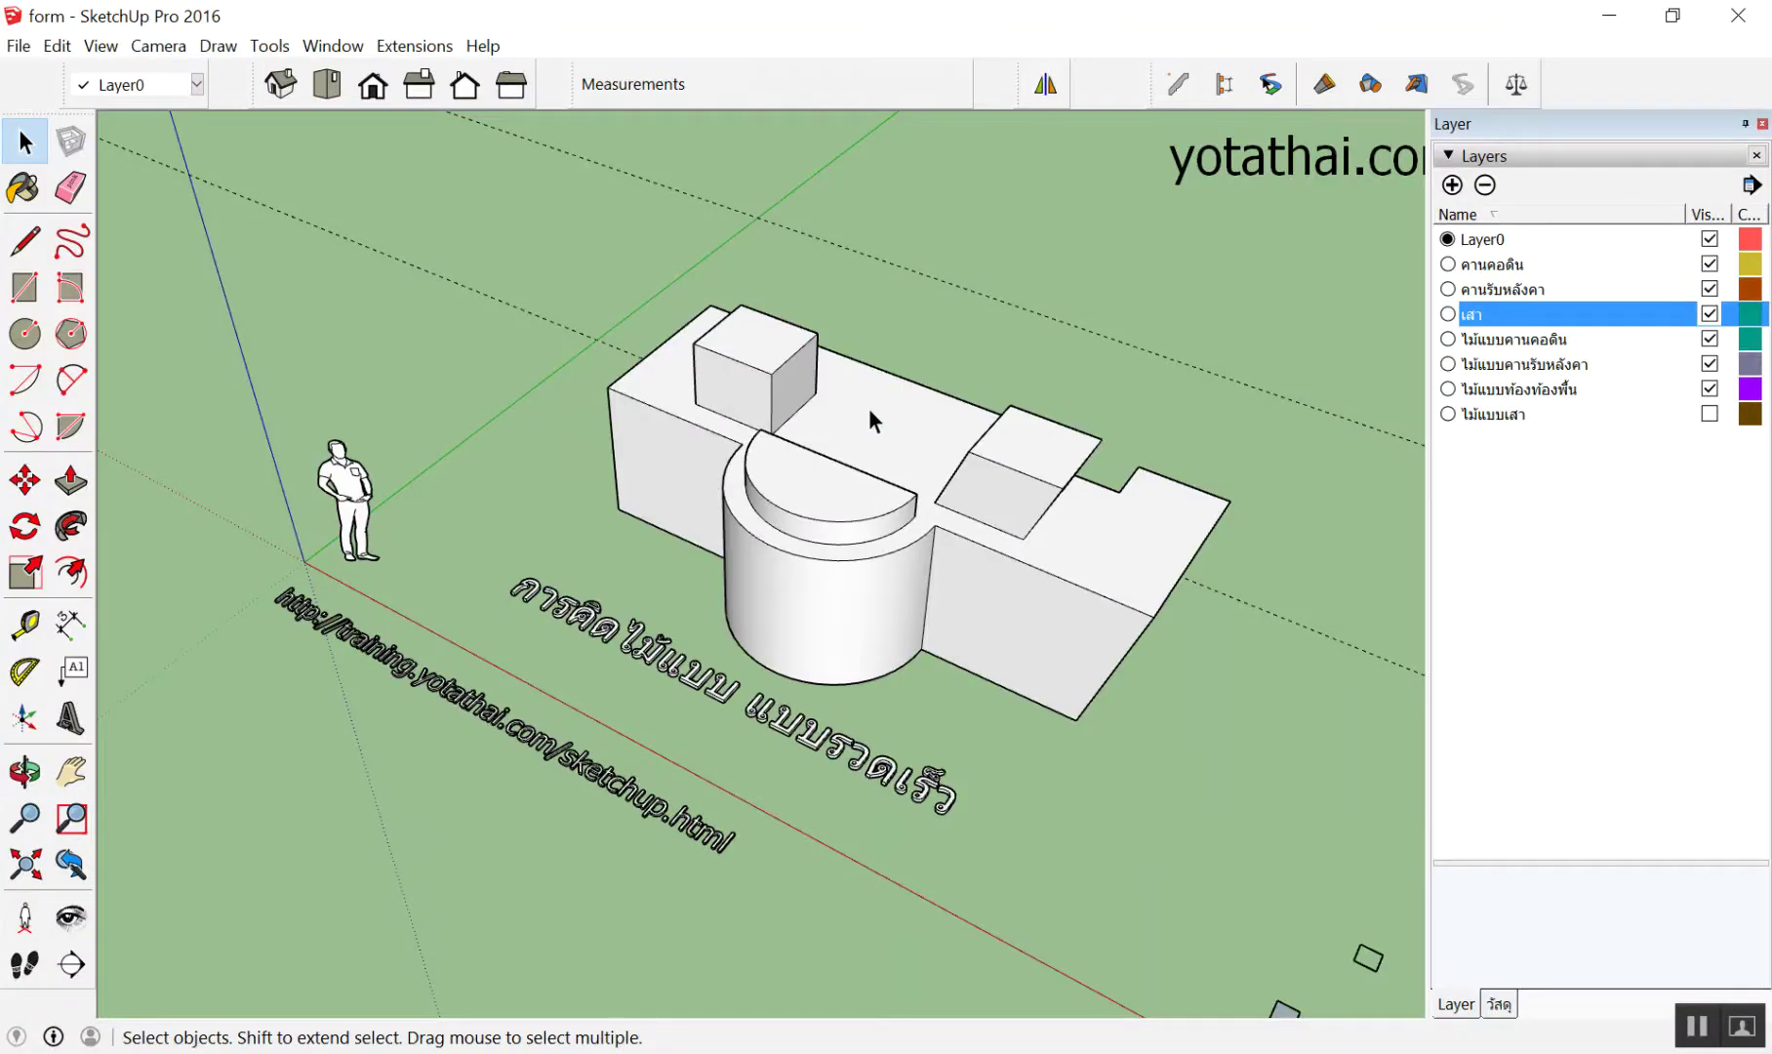
click(837, 419)
scroll(835, 417, down, 3)
Copy the selected building and paste the copy beside the original
middle_drag(835, 419, 976, 429)
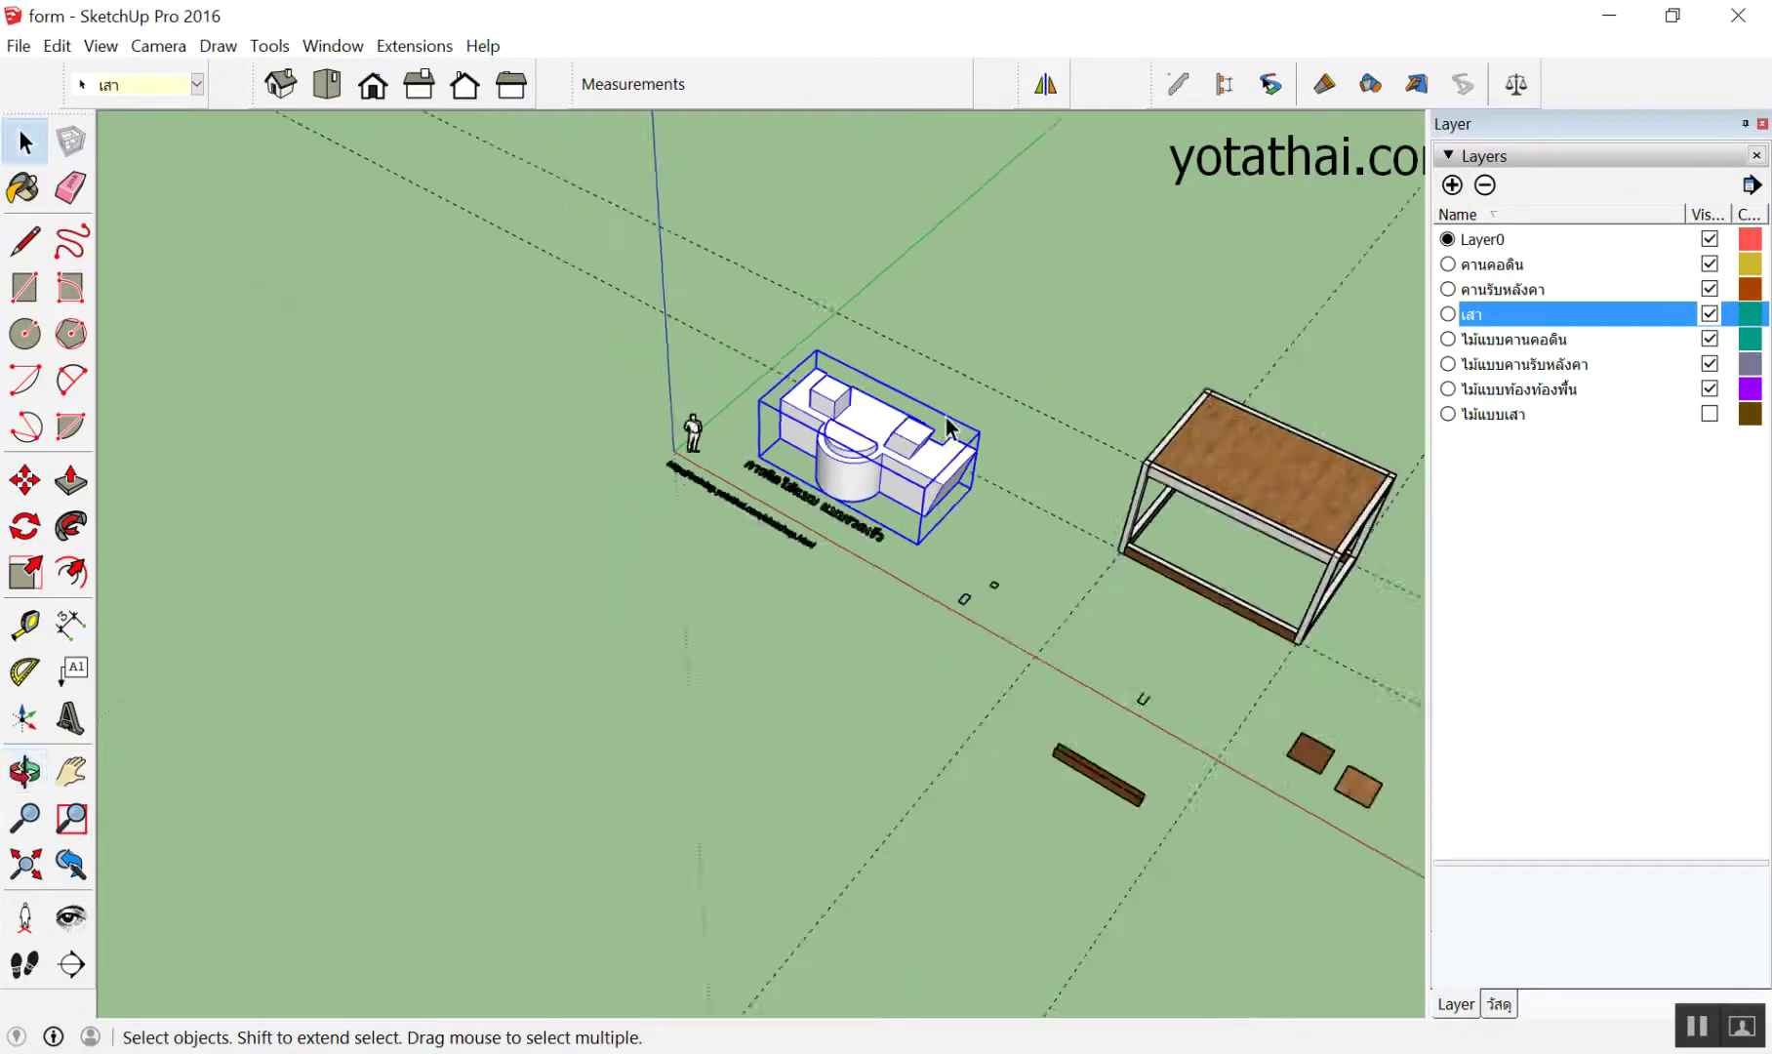
scroll(1073, 439, down, 2)
scroll(991, 440, up, 3)
key(ctrl+c)
key(ctrl+v)
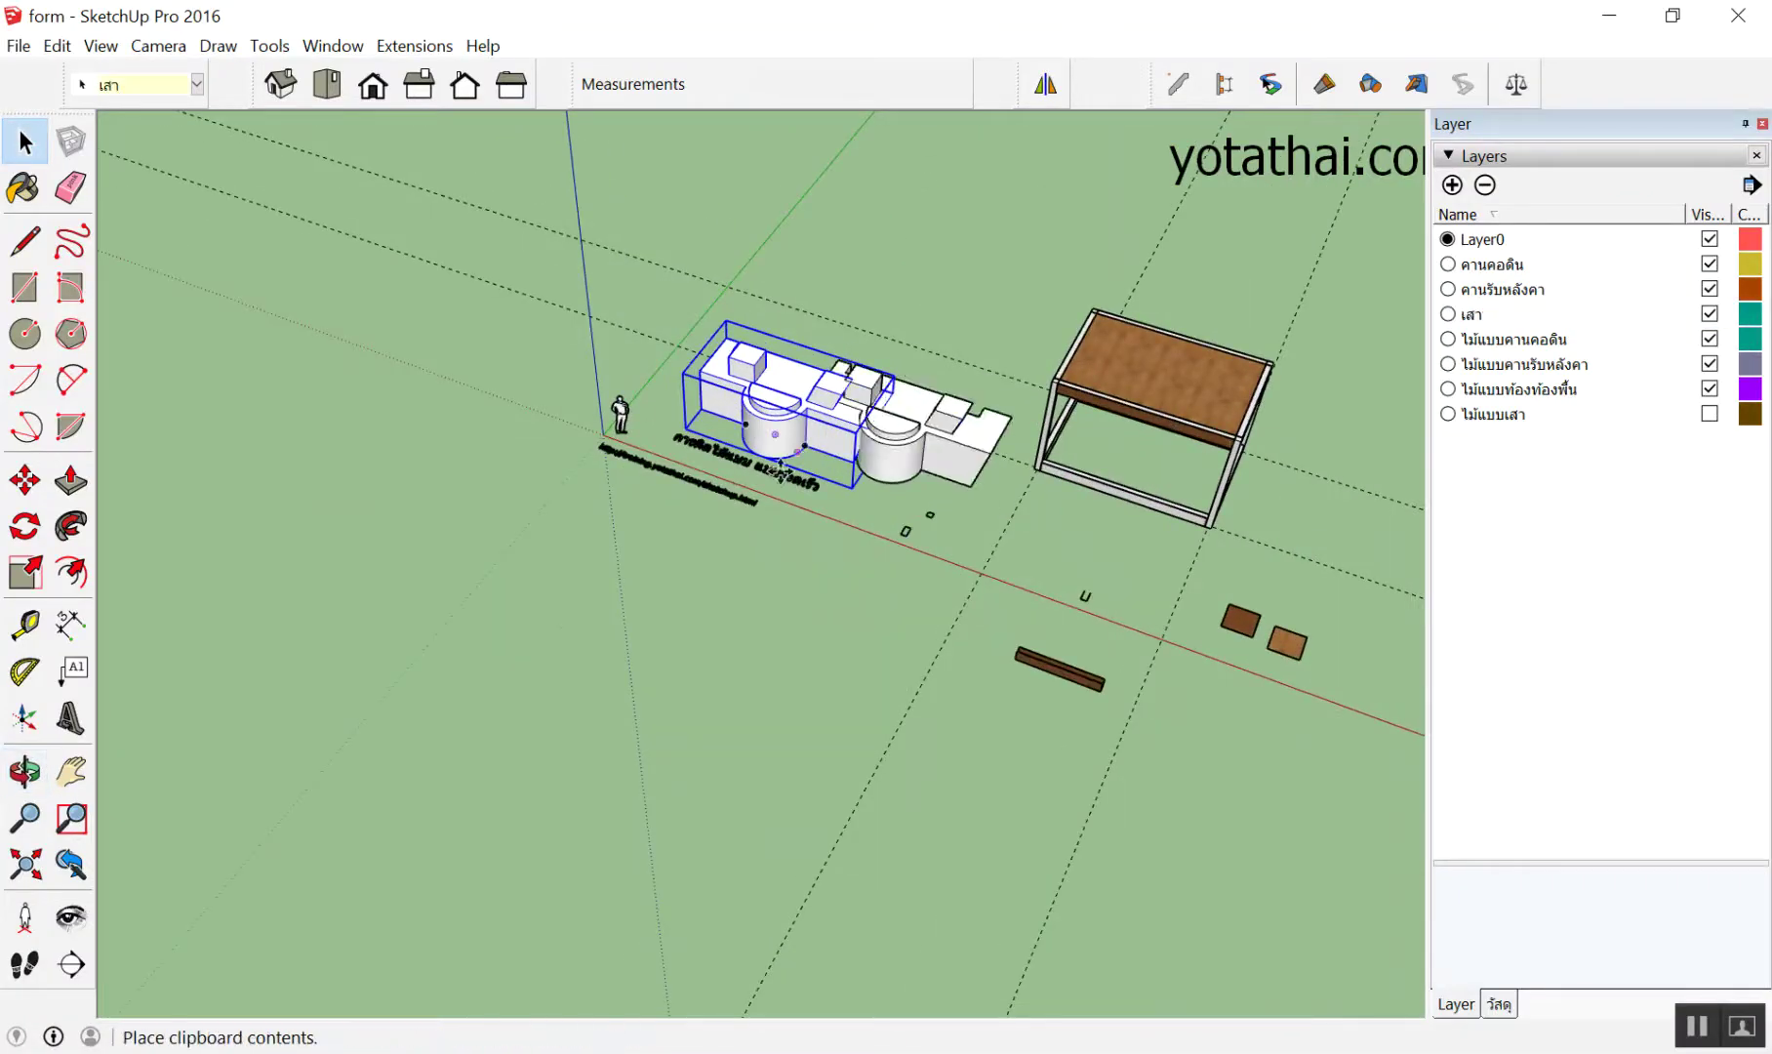
click(576, 633)
scroll(791, 567, up, 2)
click(918, 588)
Orbit and zoom around the scene and select the building group
mouse_move(918, 588)
middle_down()
mouse_move(545, 387)
mouse_move(801, 556)
middle_up()
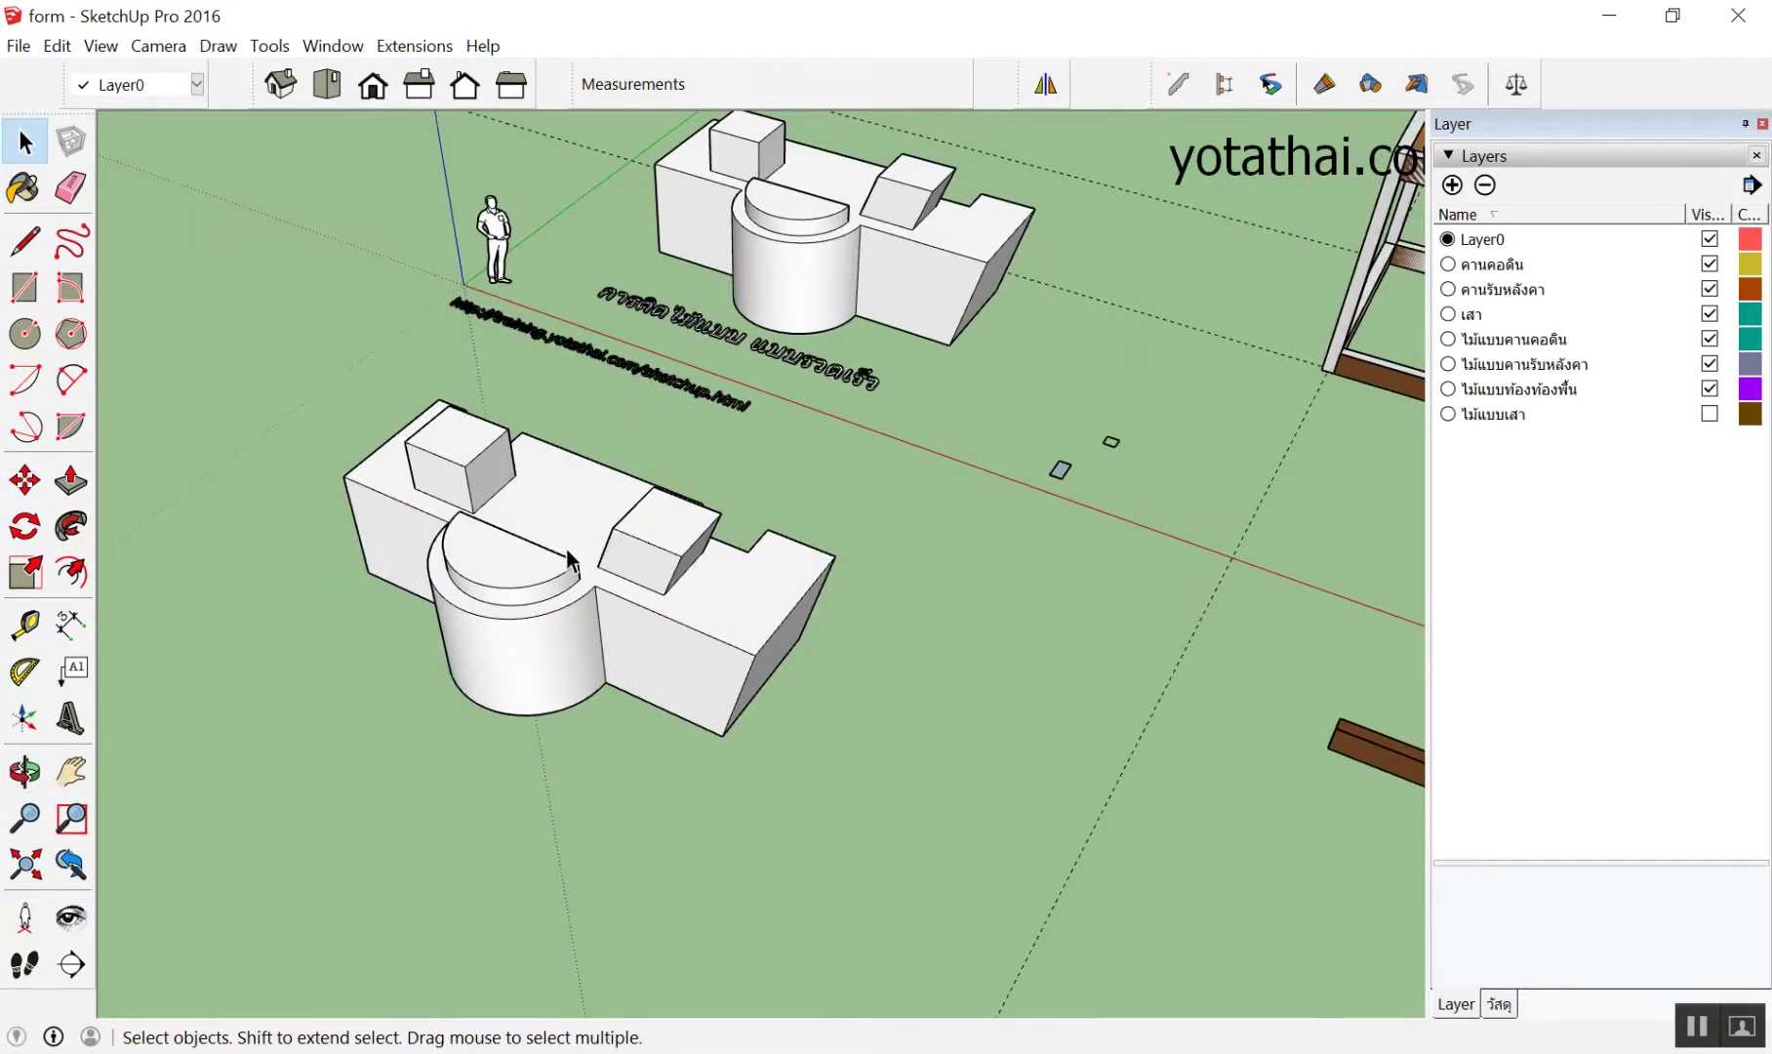
mouse_move(564, 557)
middle_down()
mouse_move(802, 474)
mouse_move(1273, 427)
mouse_move(771, 564)
mouse_move(455, 566)
middle_up()
scroll(771, 564, up, 2)
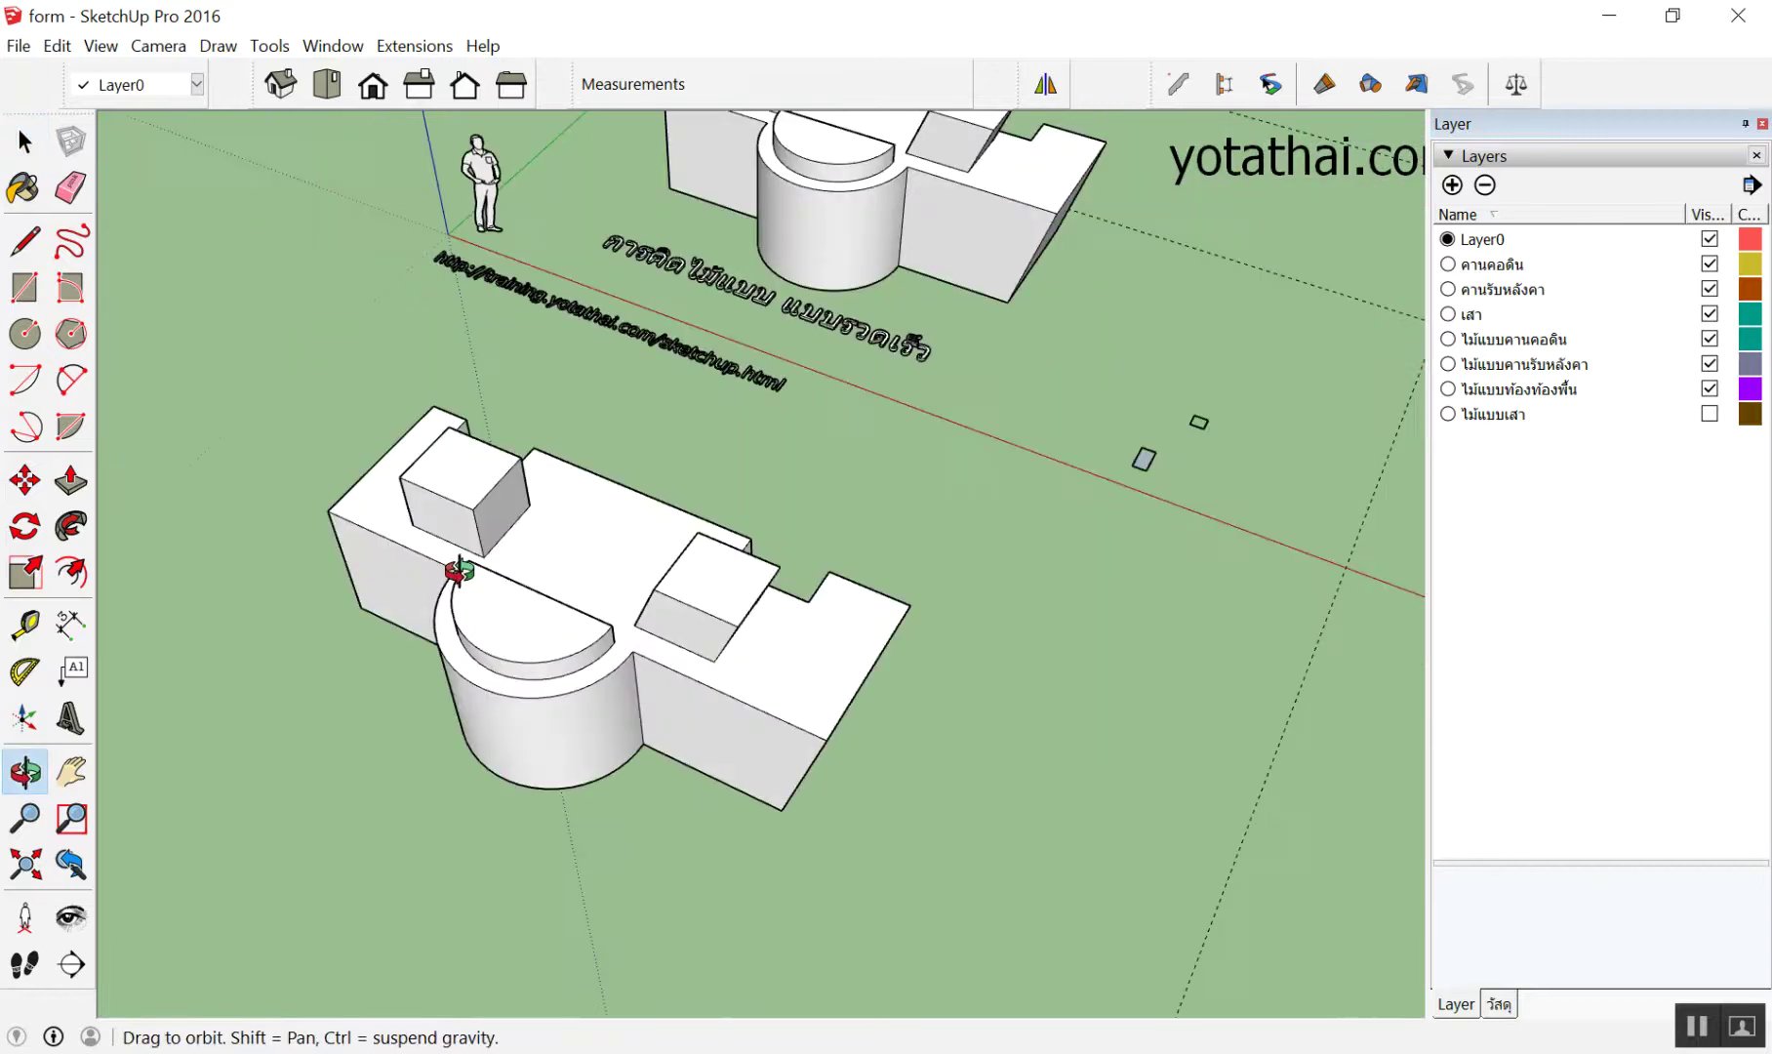
scroll(542, 549, up, 2)
scroll(540, 537, down, 3)
click(585, 526)
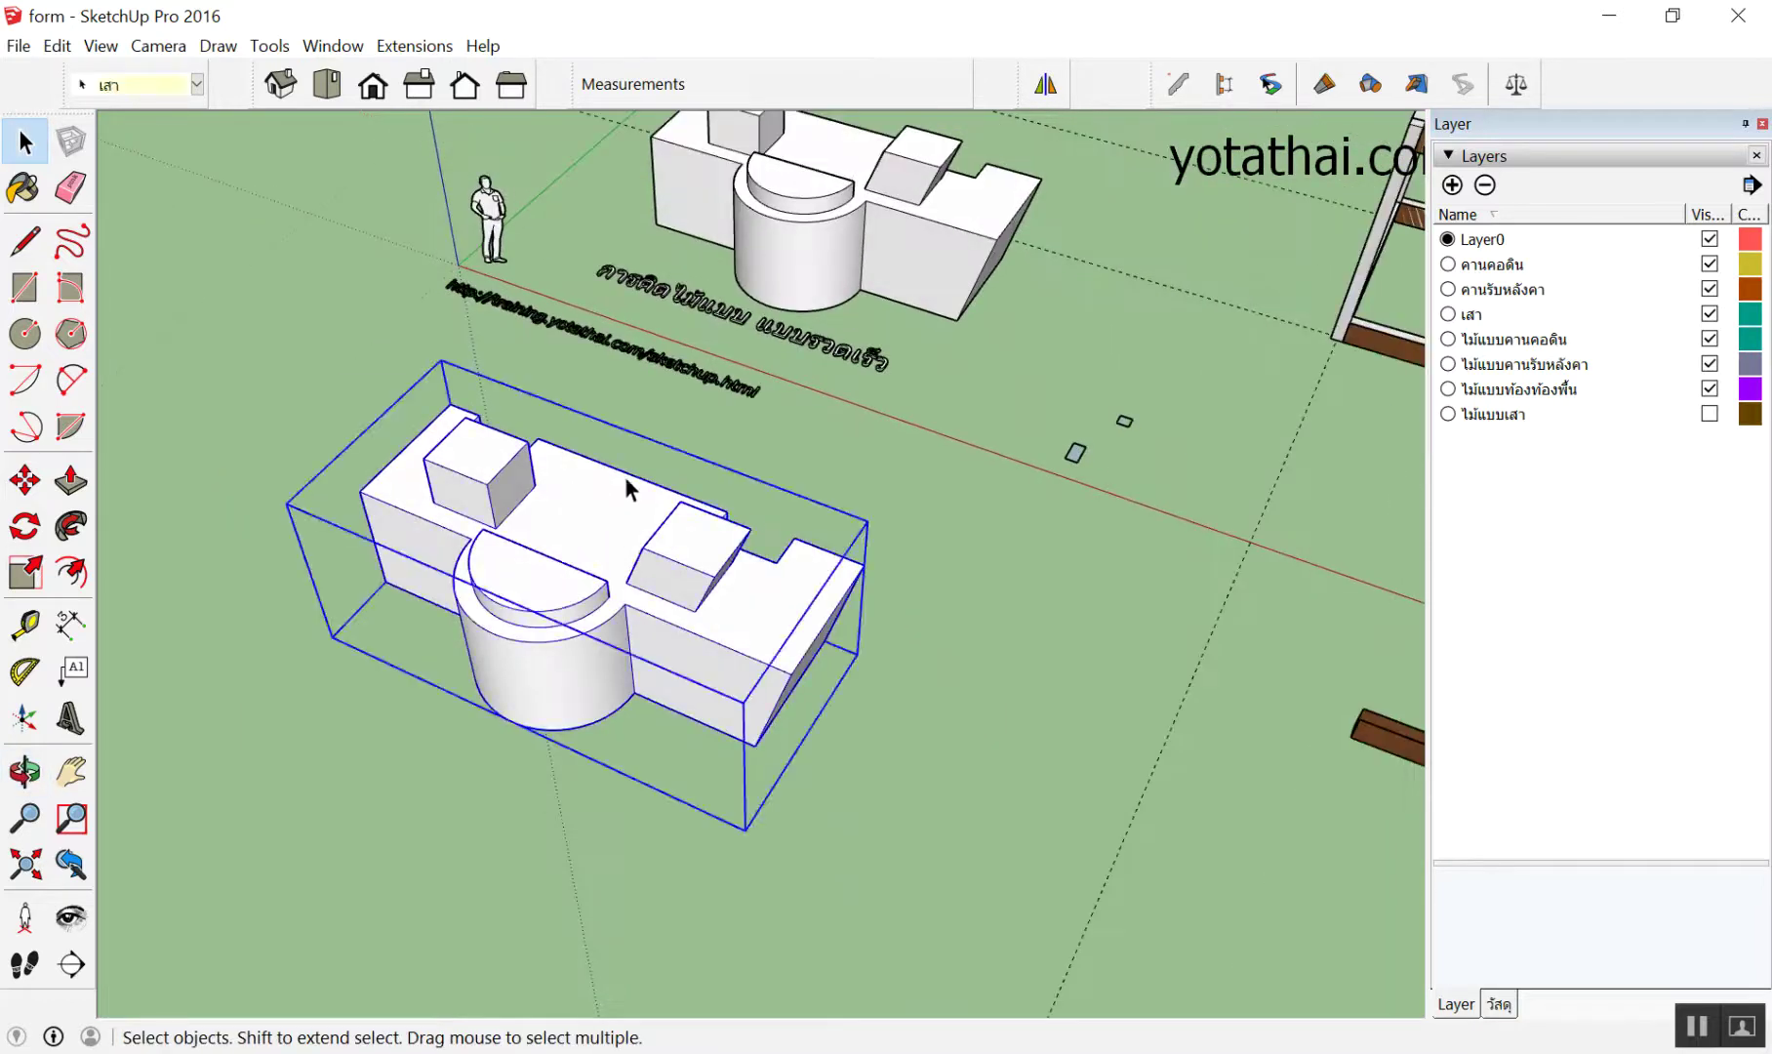
middle_drag(625, 477, 834, 315)
scroll(833, 315, down, 2)
Paste a copy of the original building in front of it and open the copy for editing
click(802, 312)
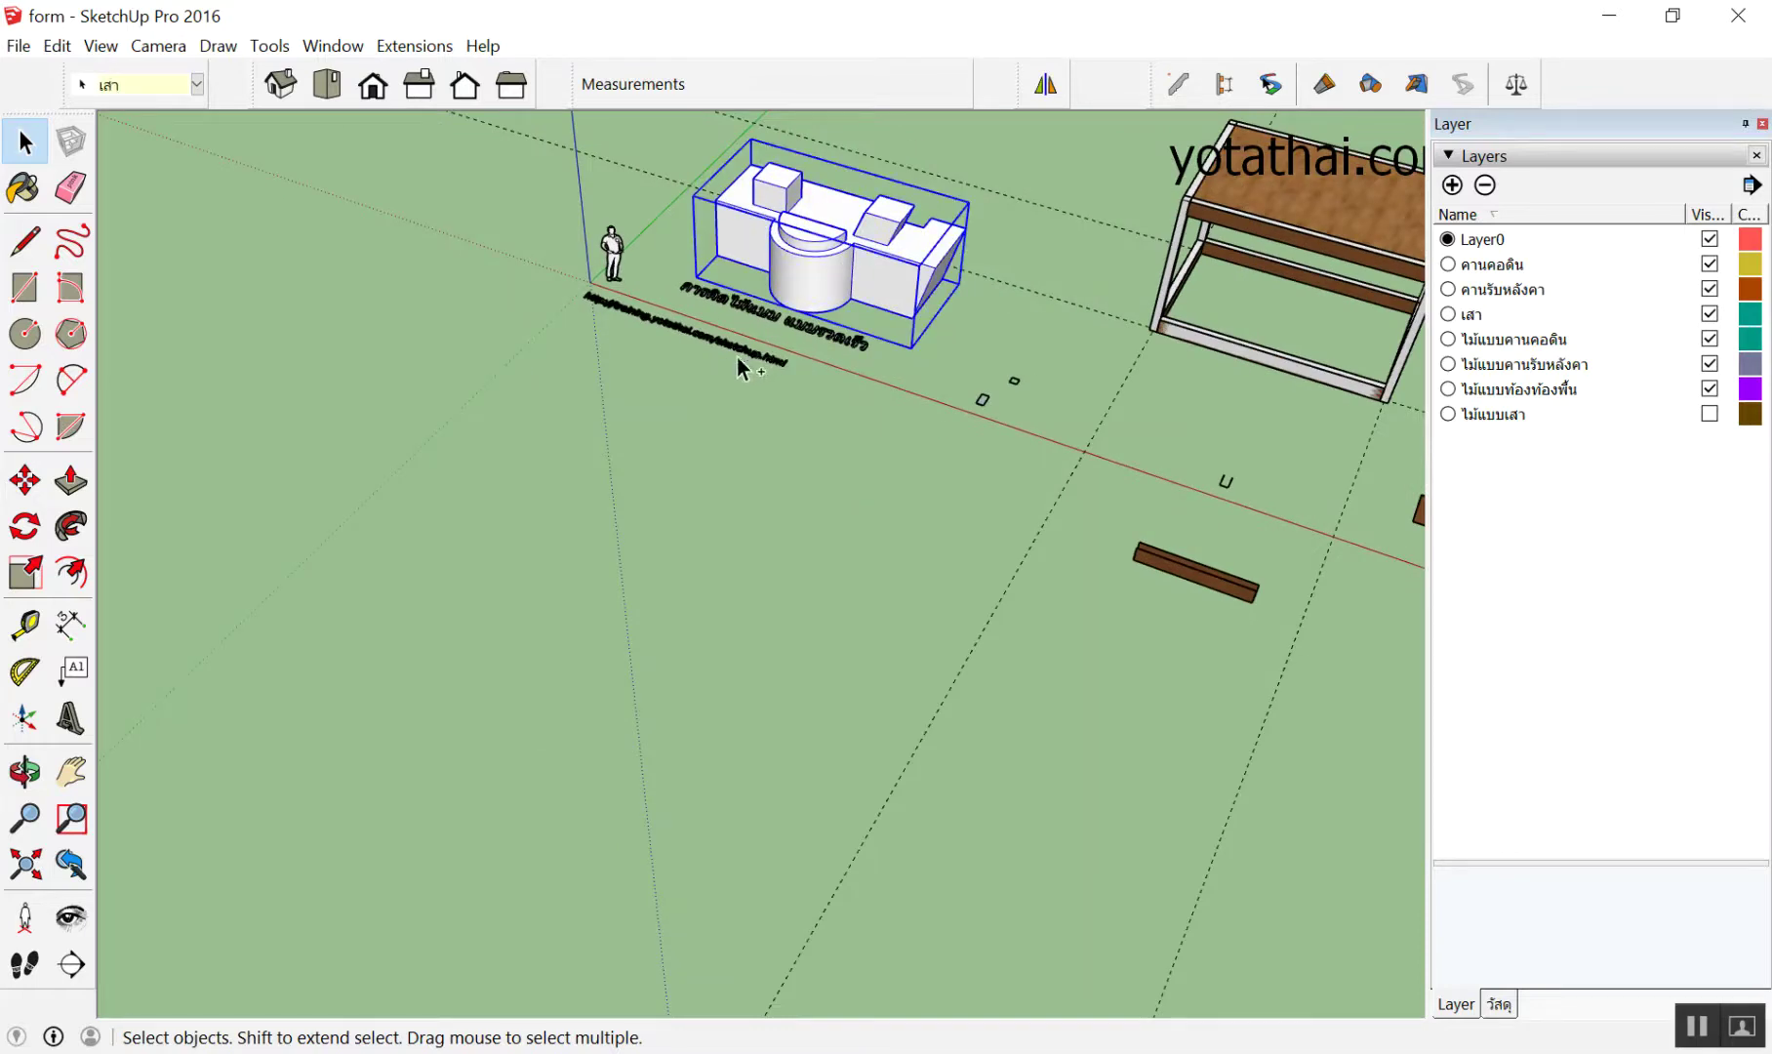
key(ctrl+c)
key(ctrl+v)
click(615, 554)
scroll(616, 554, up, 3)
click(515, 554)
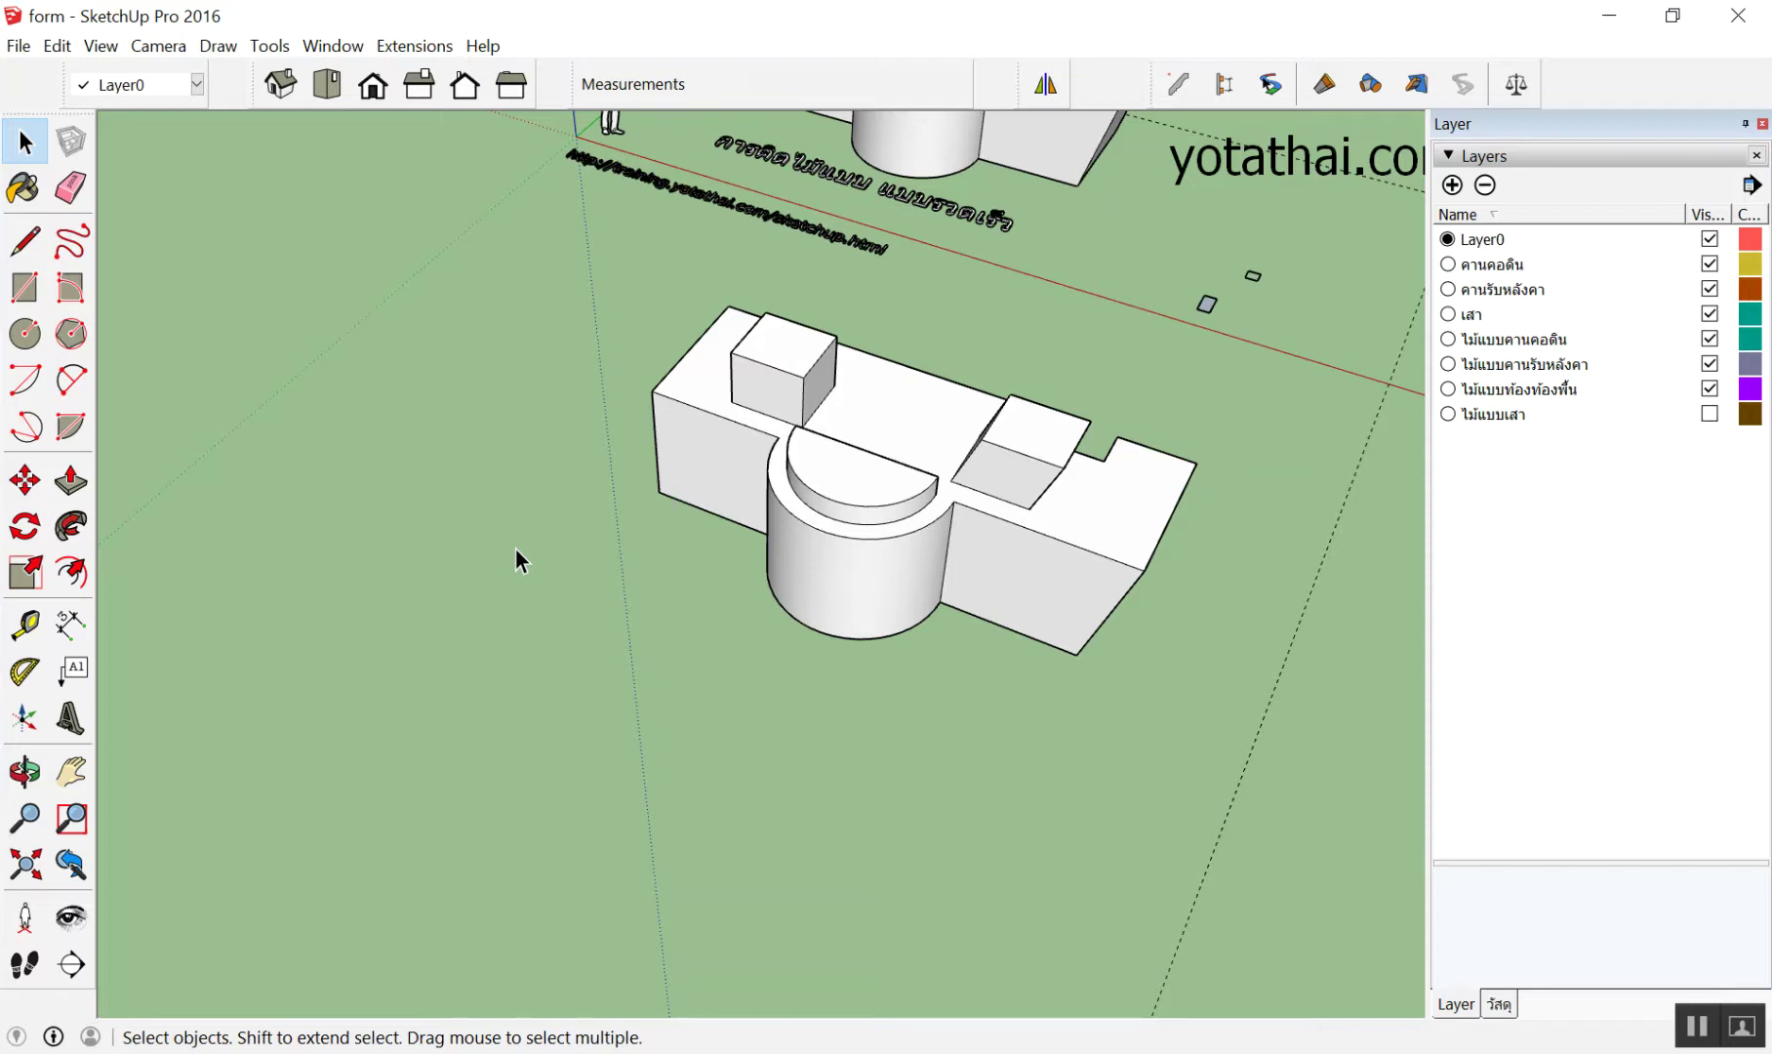
double_click(854, 368)
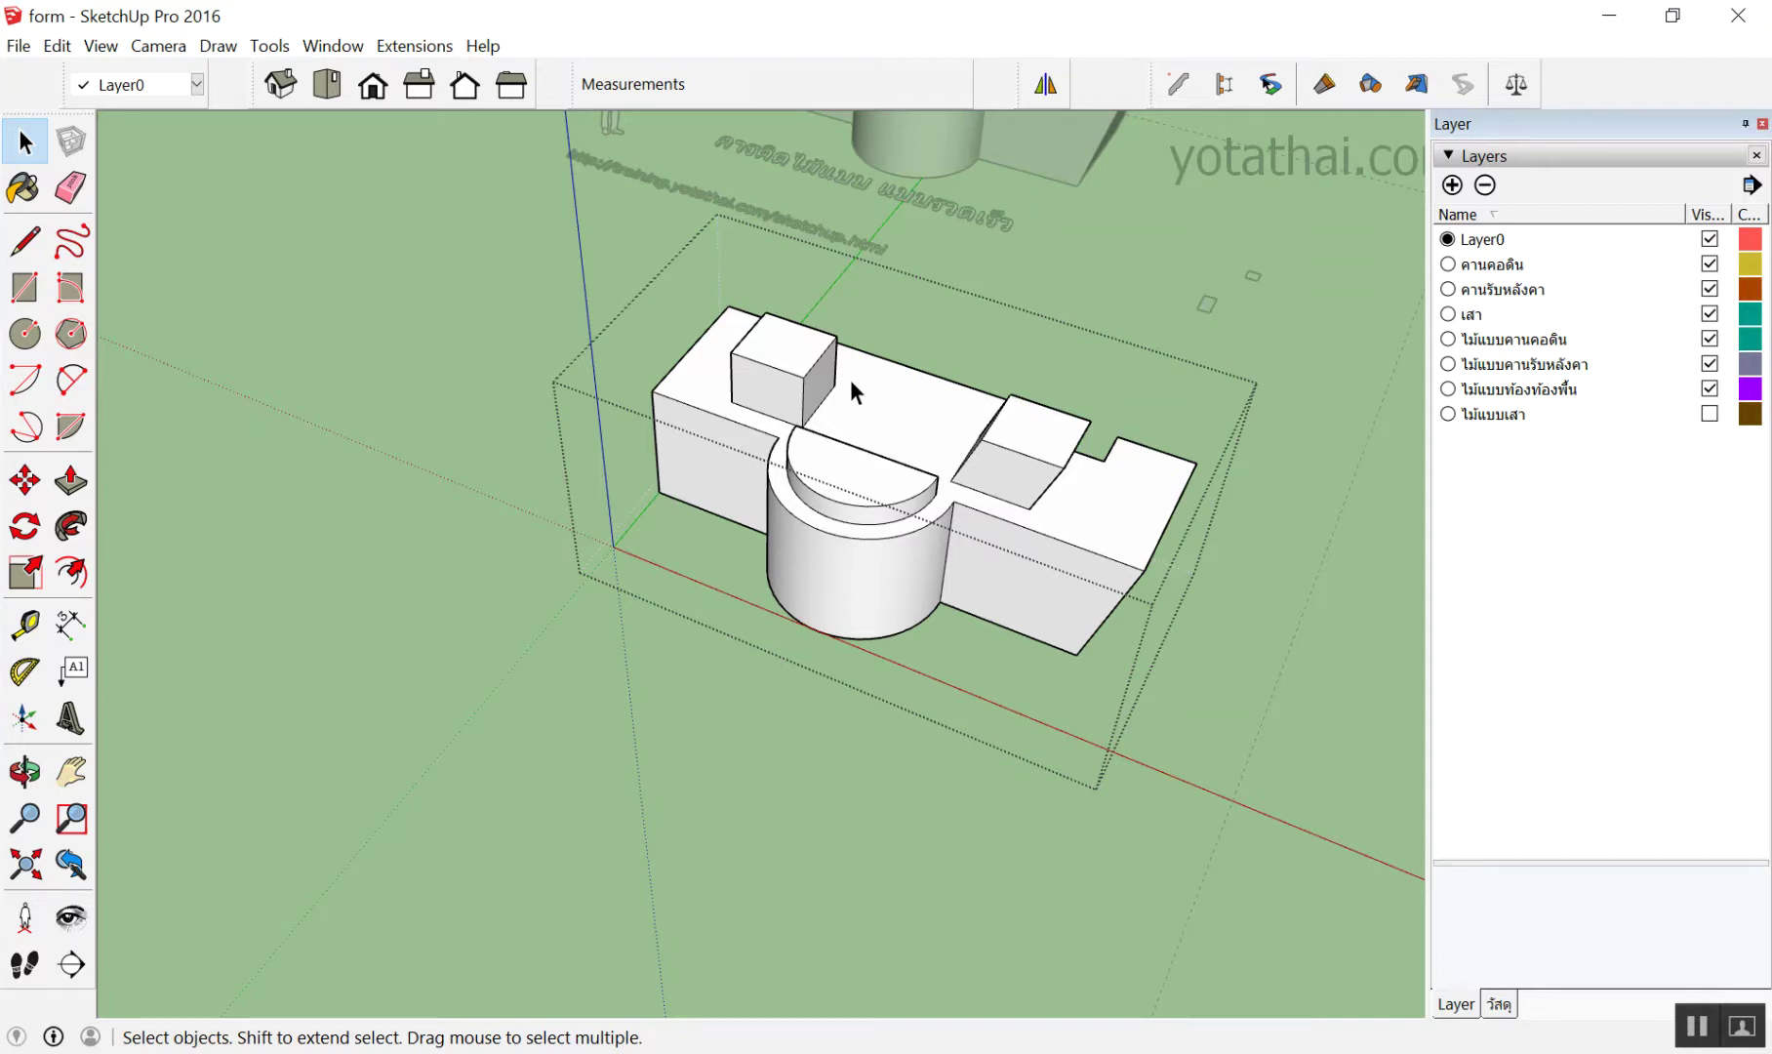
Select all faces and edges inside the copied building group
triple_click(925, 396)
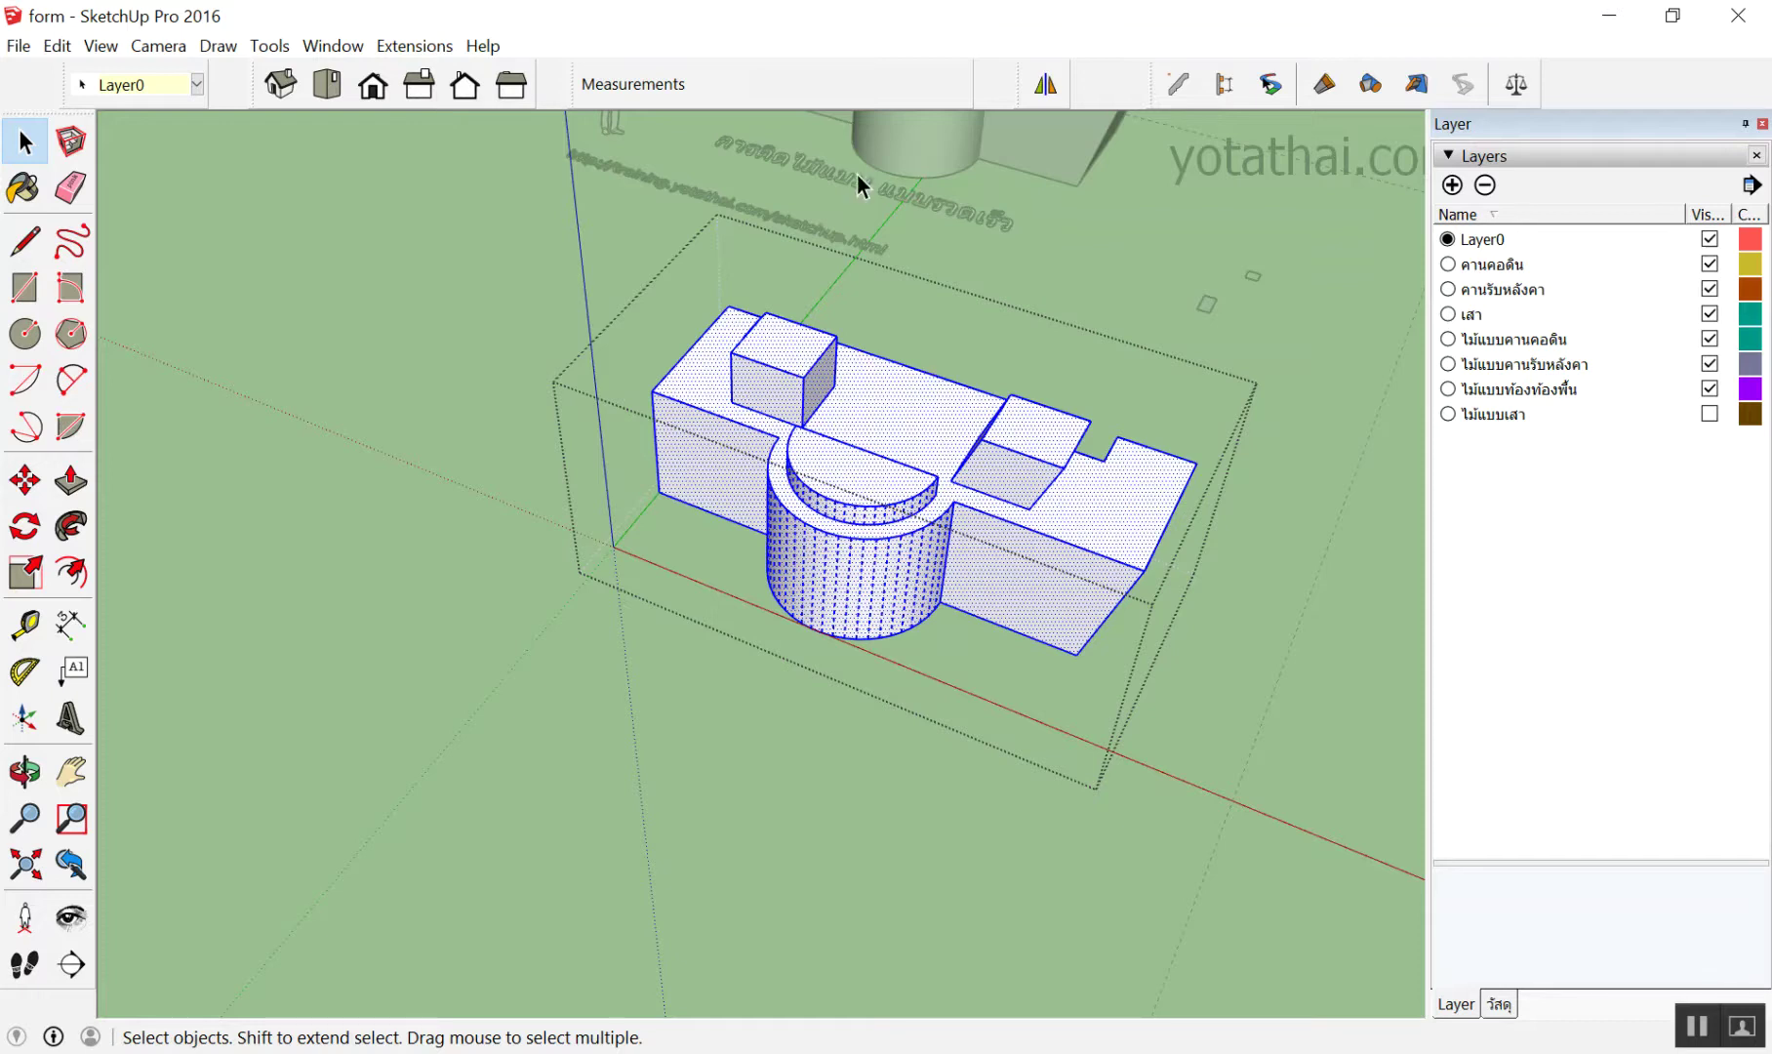
Exit the group and paste the copied geometry as a loose copy at lower left
click(390, 492)
scroll(469, 485, down, 1)
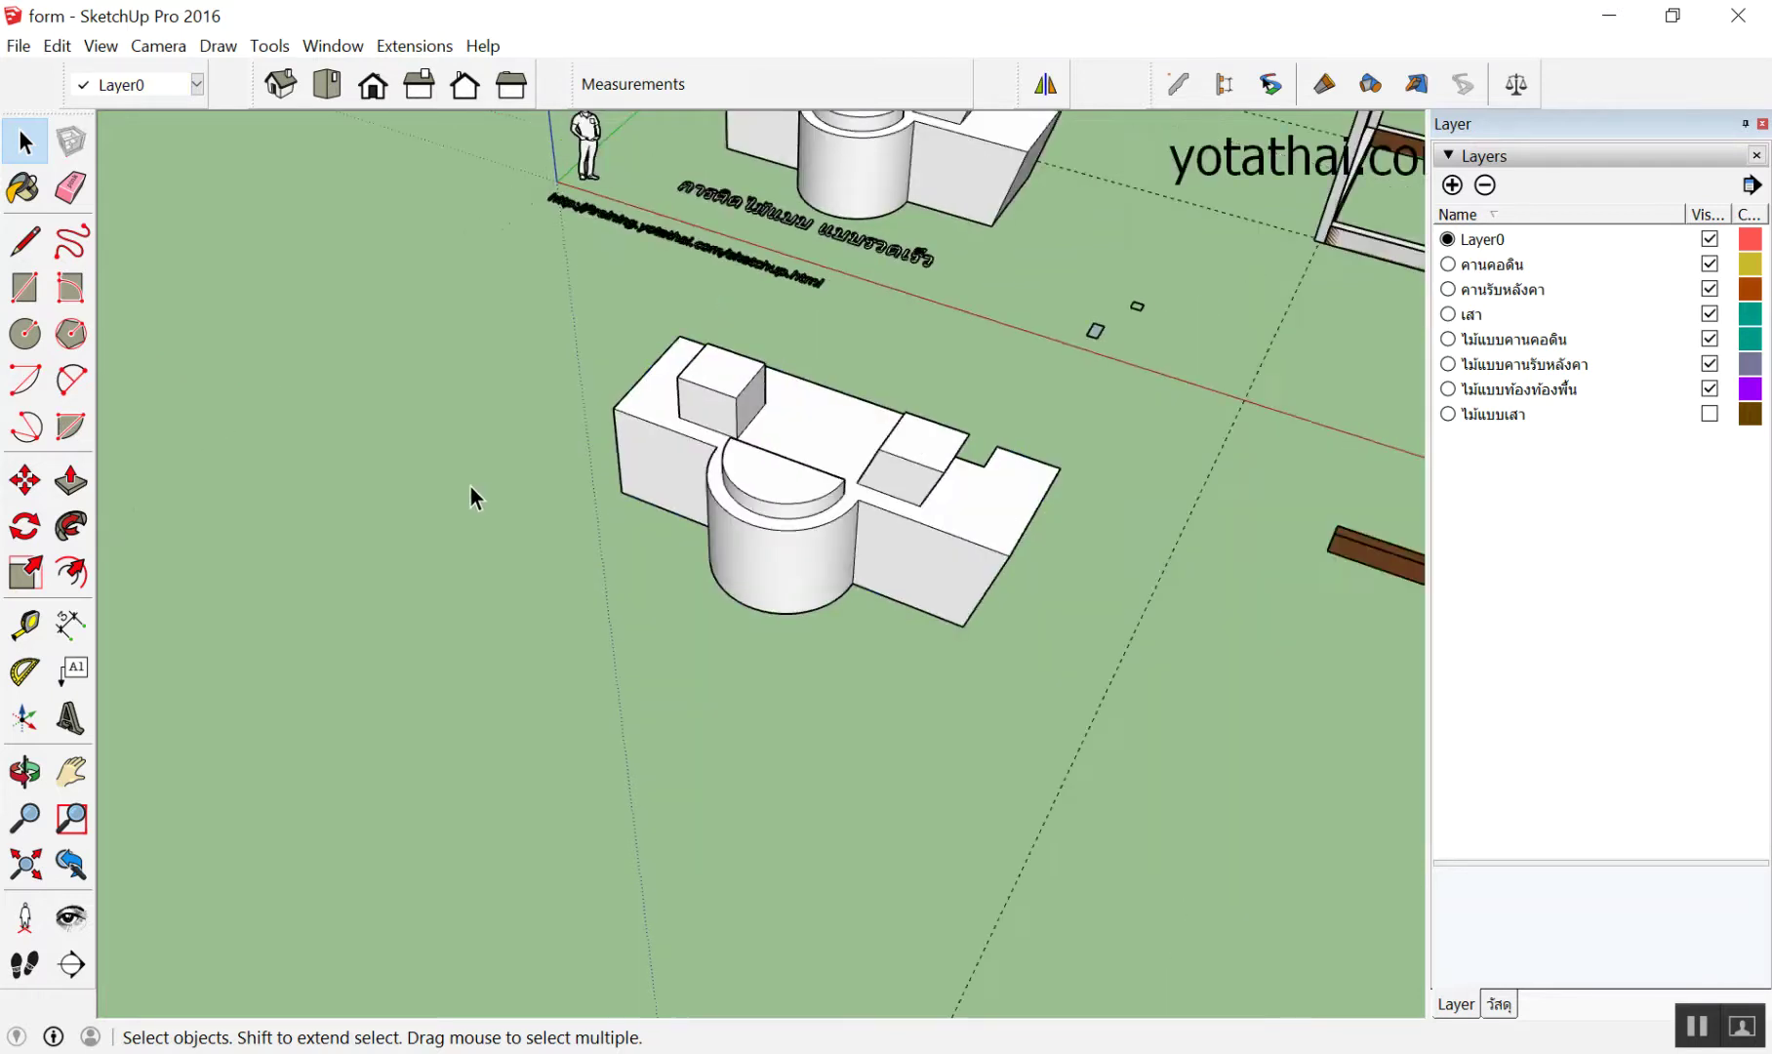
key(ctrl+v)
click(340, 772)
scroll(473, 778, down, 1)
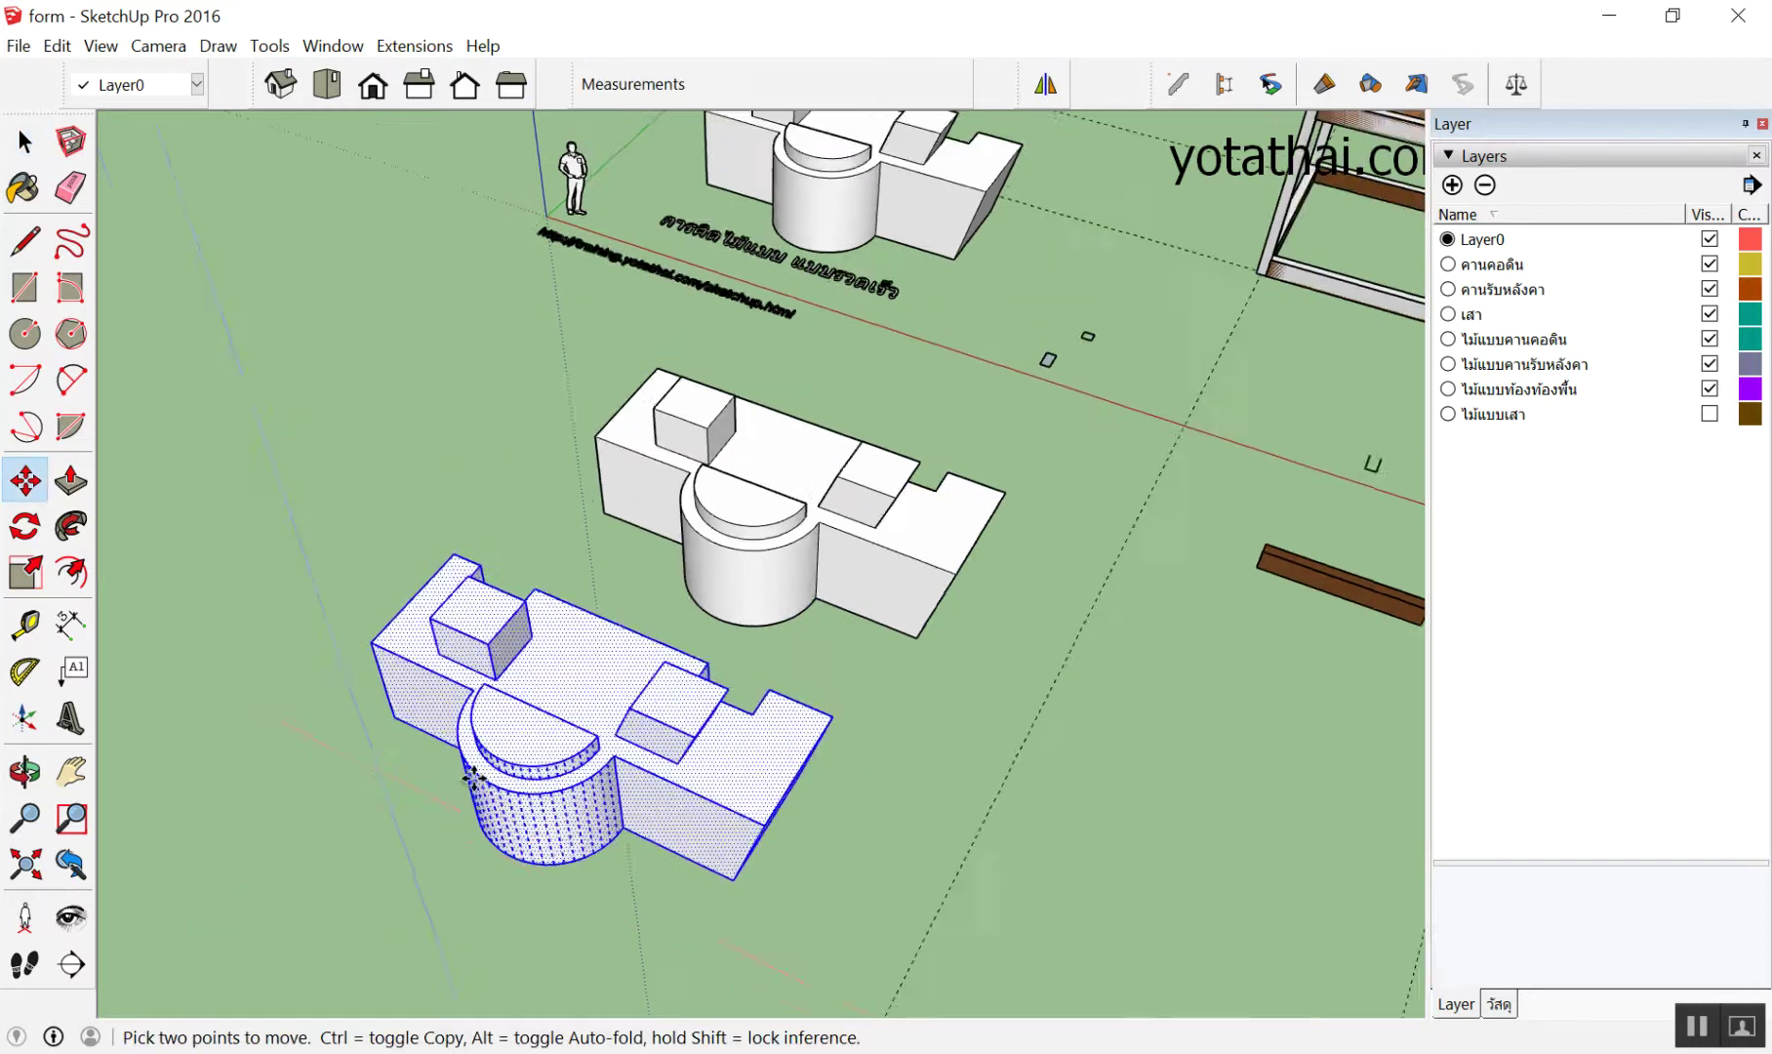
key(space)
click(794, 872)
Select the loose copy's top face and the middle building group to compare their layers
scroll(450, 555, up, 3)
click(450, 556)
click(510, 734)
scroll(510, 733, down, 3)
click(696, 415)
scroll(649, 520, up, 3)
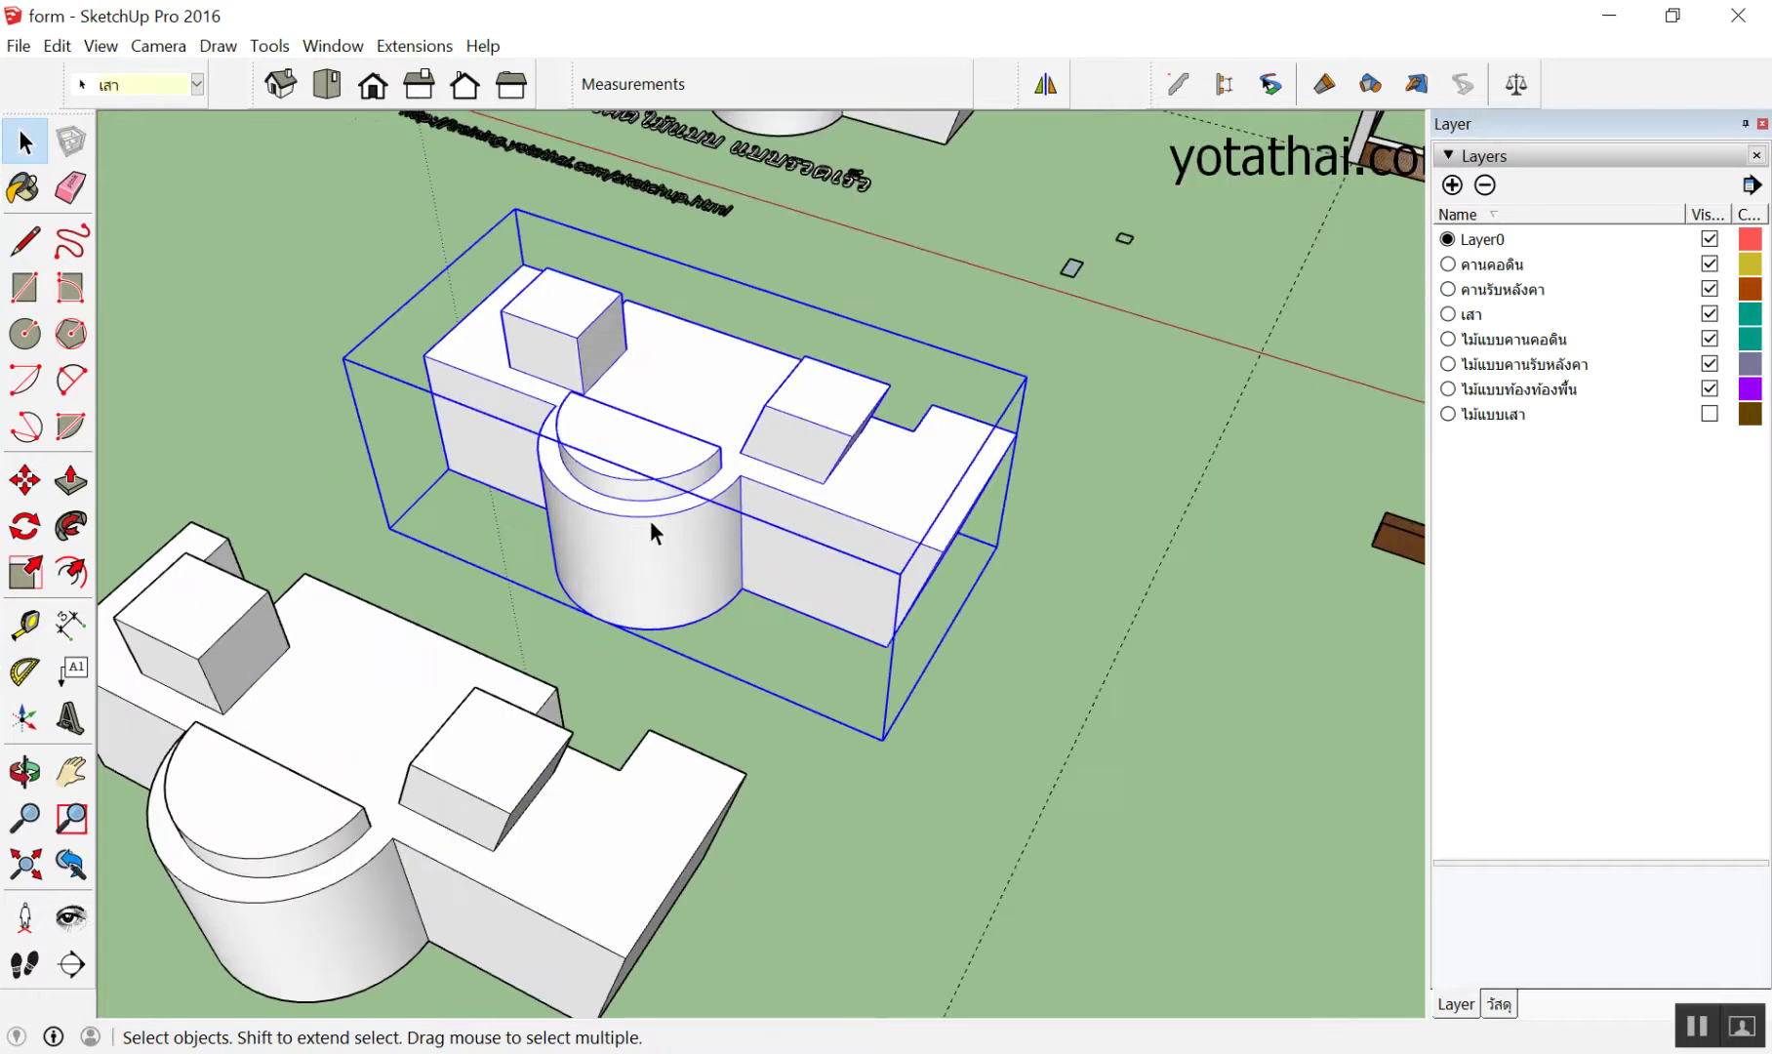
scroll(927, 454, down, 3)
scroll(620, 590, up, 3)
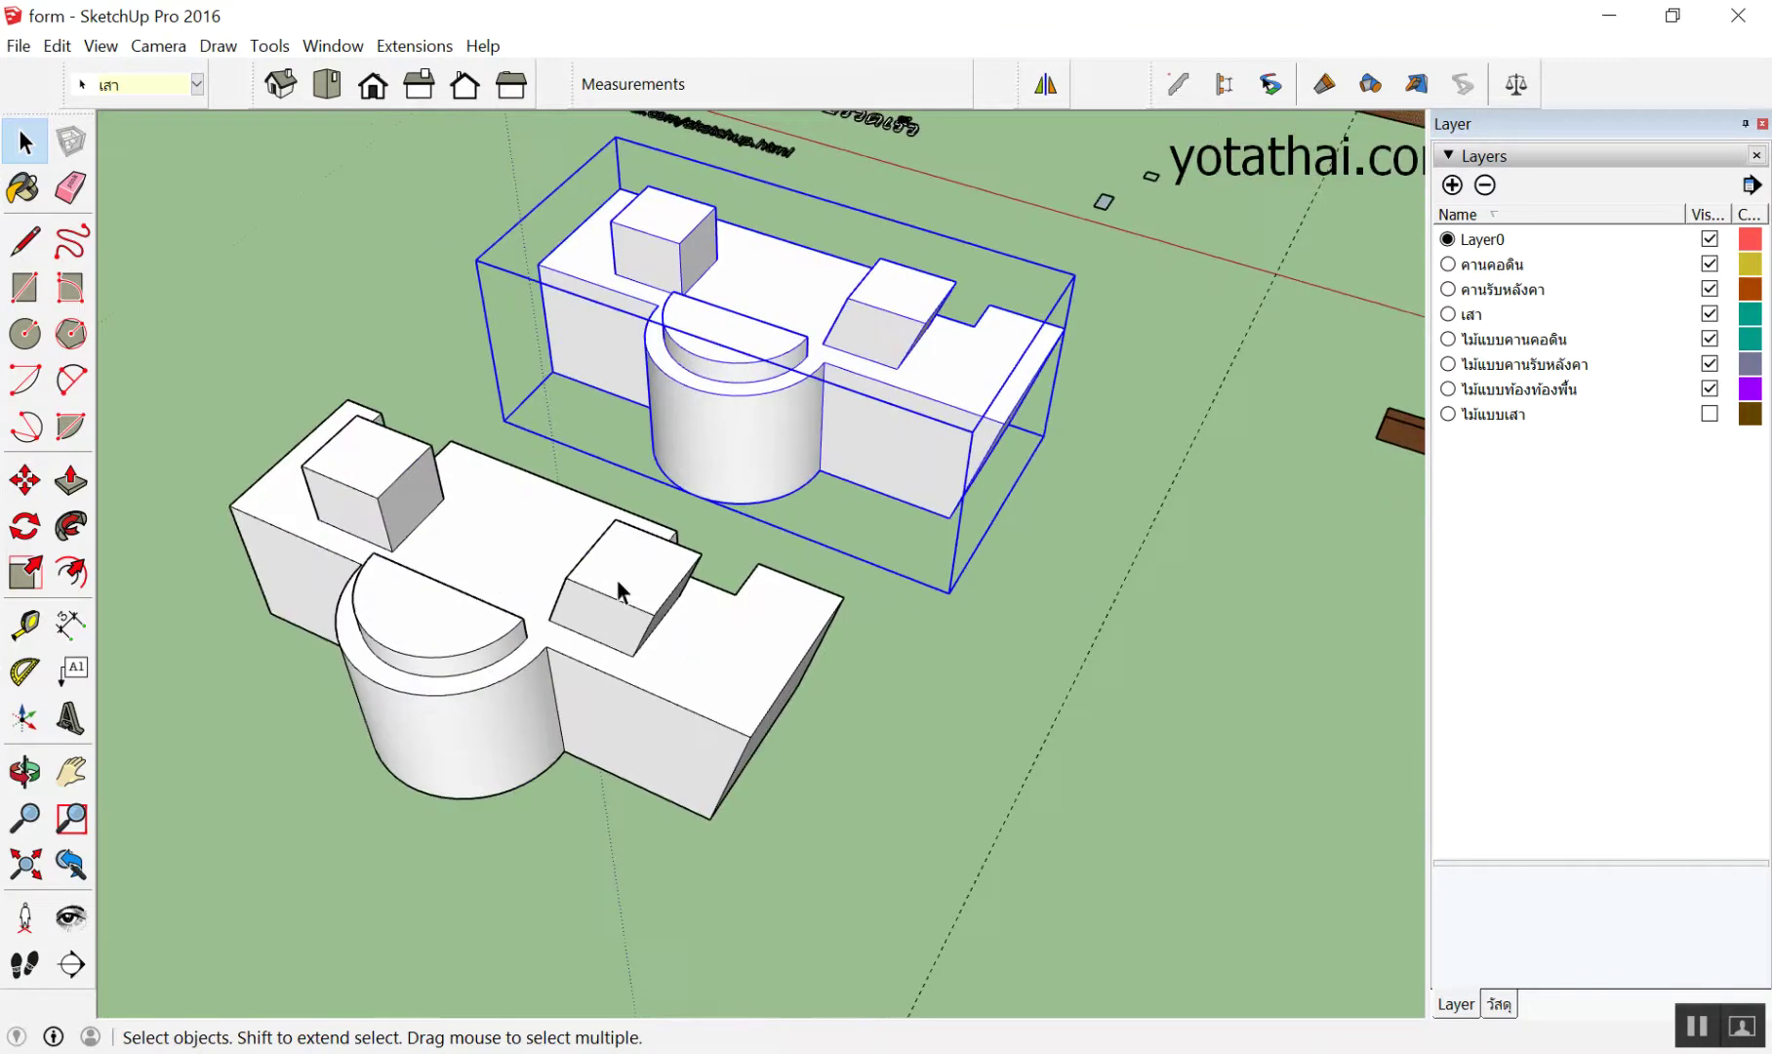
click(508, 580)
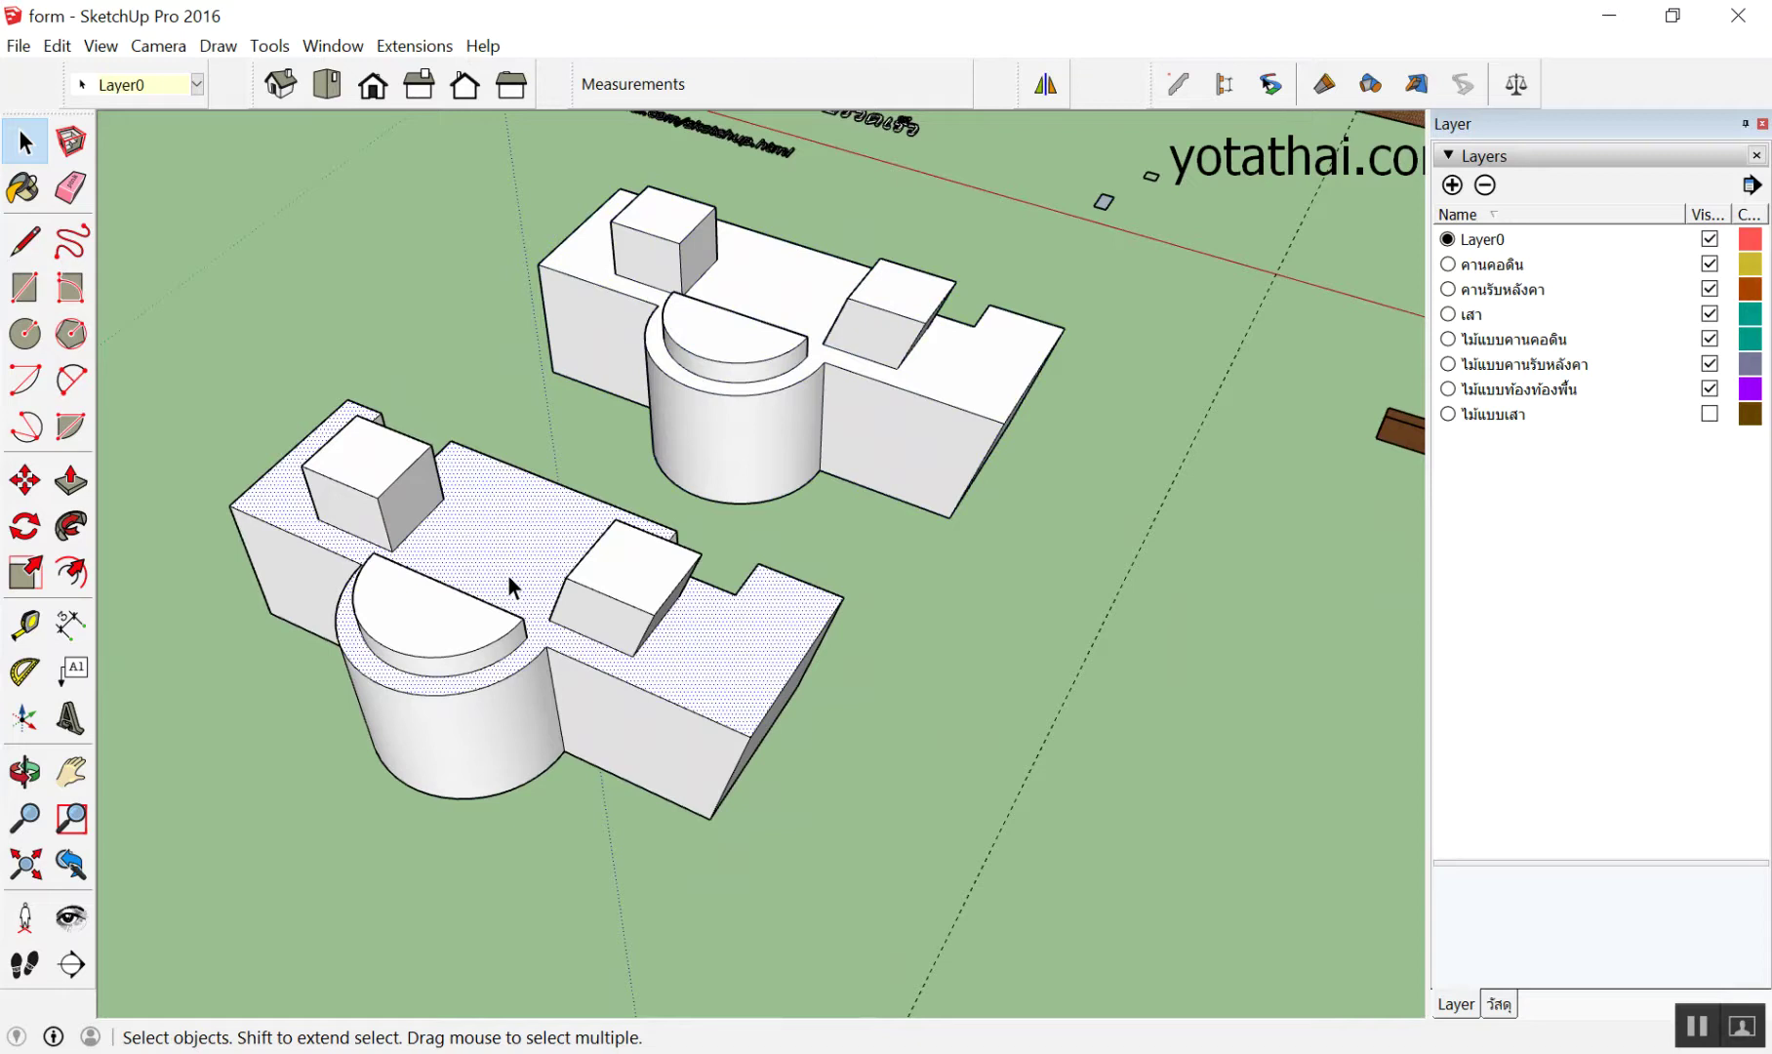
scroll(419, 488, up, 3)
scroll(361, 318, up, 1)
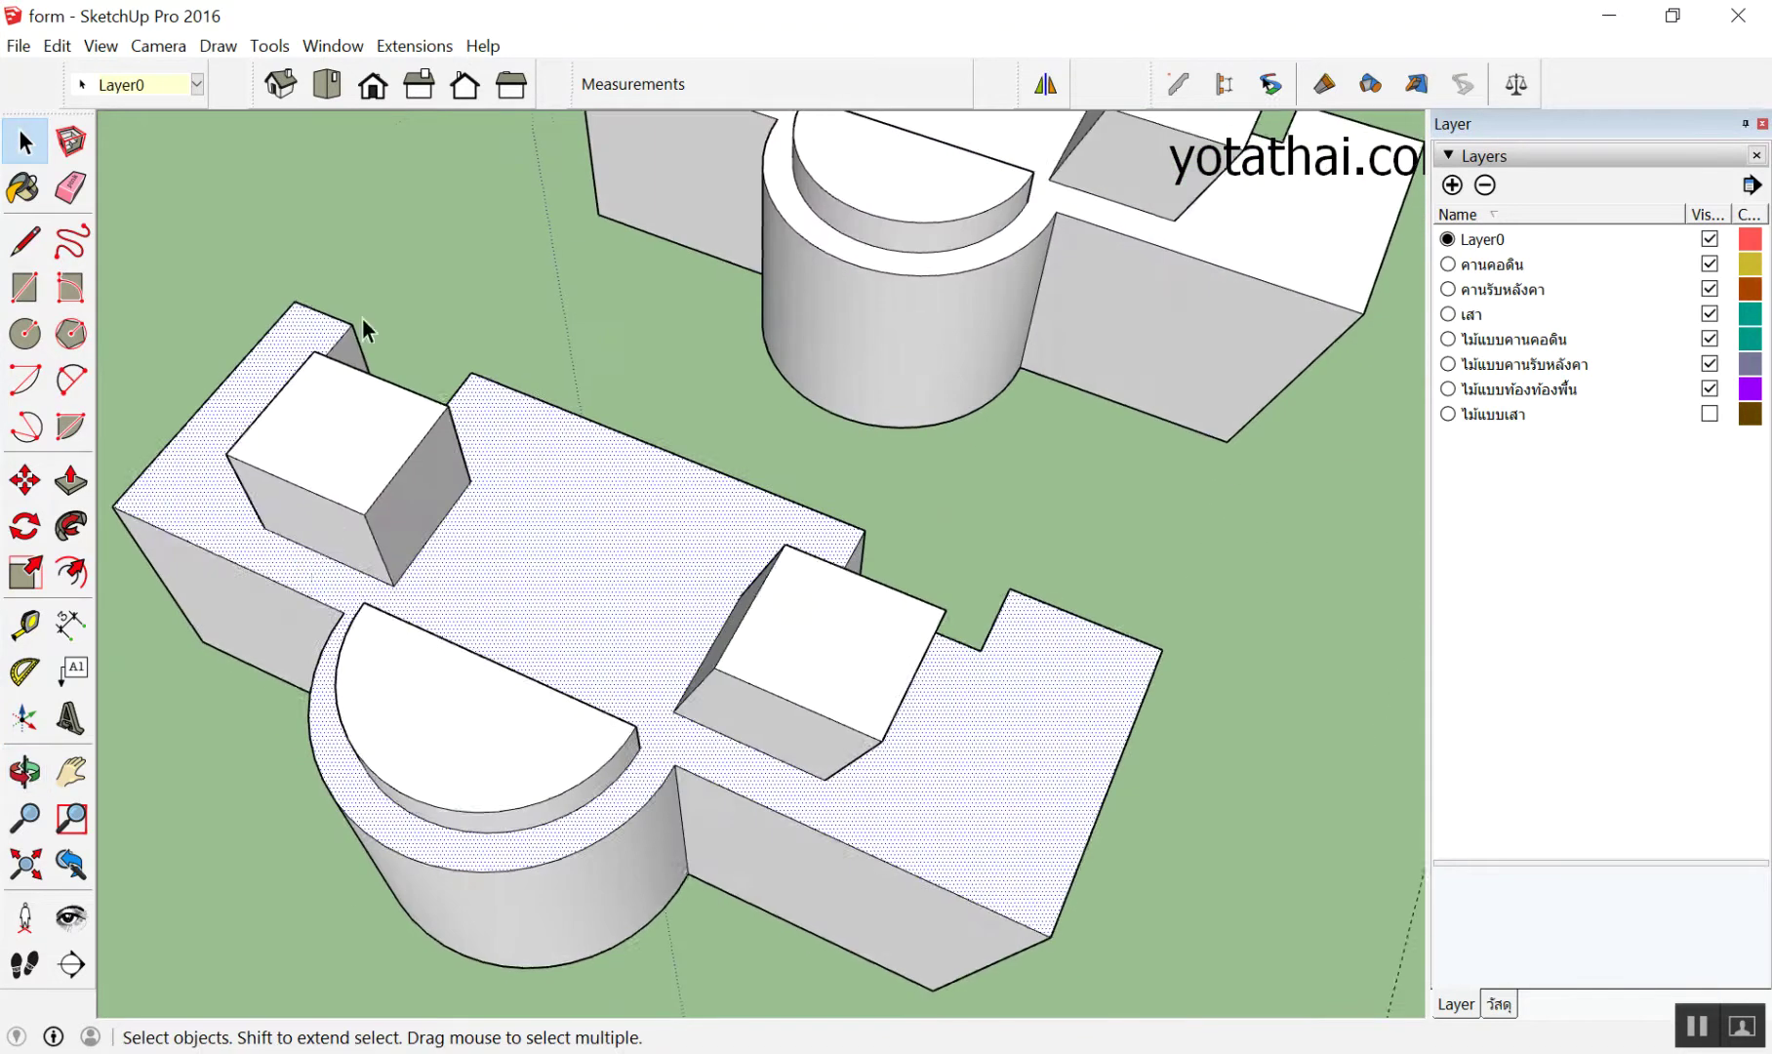
Delete the top faces of the semicircular slab, right box and upper-left box
scroll(599, 341, down, 3)
mouse_move(599, 341)
middle_down()
mouse_move(428, 396)
mouse_move(811, 500)
mouse_move(198, 626)
mouse_move(194, 587)
middle_up()
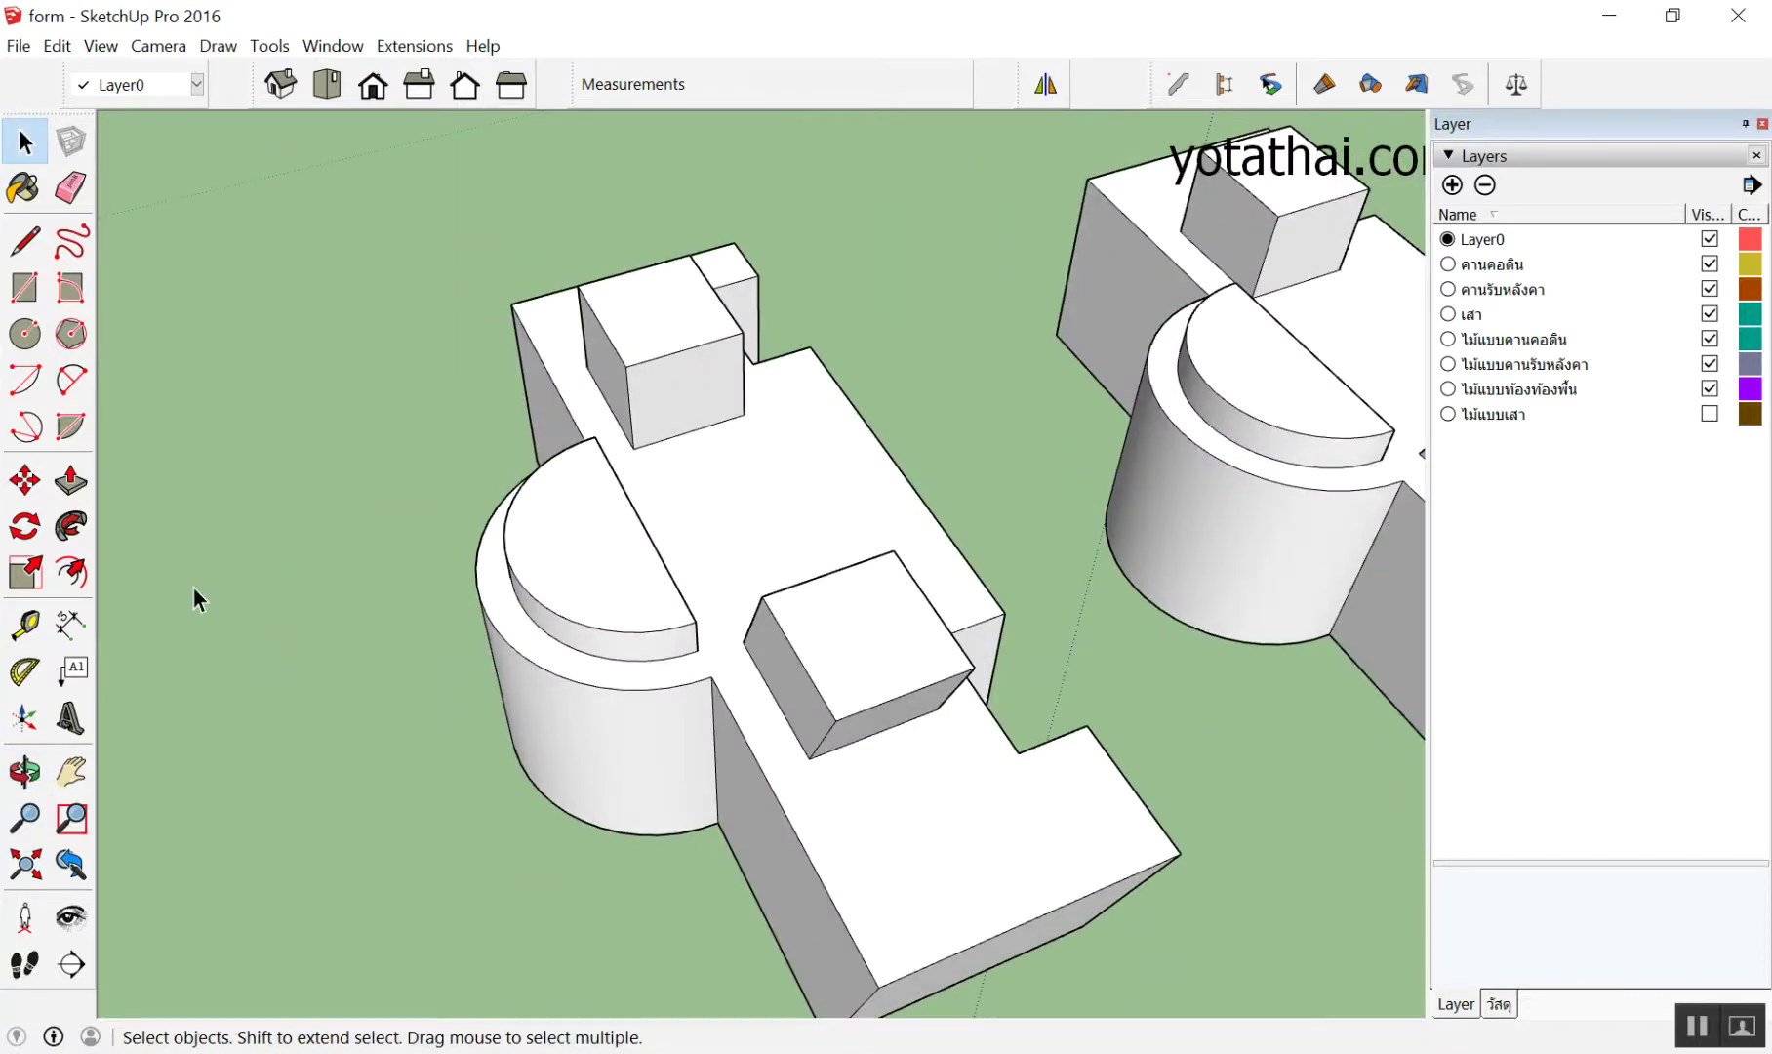
mouse_move(223, 569)
middle_down()
mouse_move(170, 664)
mouse_move(332, 499)
mouse_move(593, 470)
mouse_move(655, 428)
middle_up()
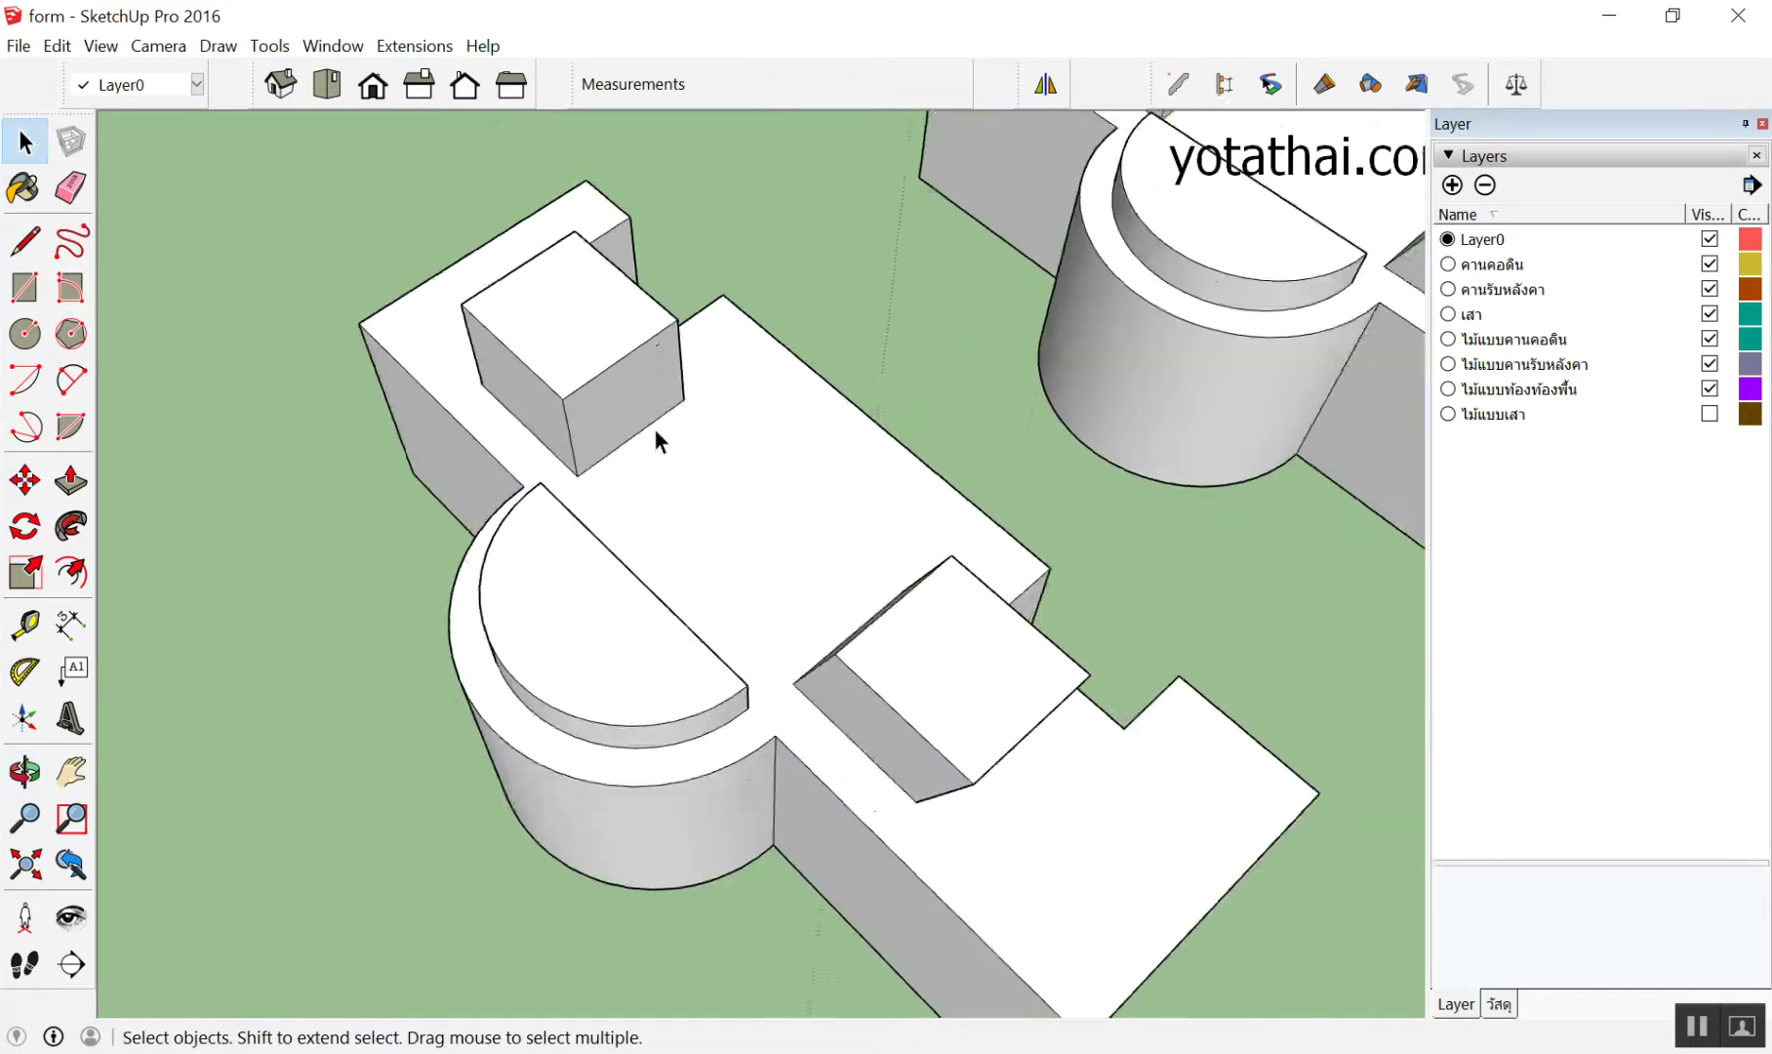
scroll(803, 491, up, 2)
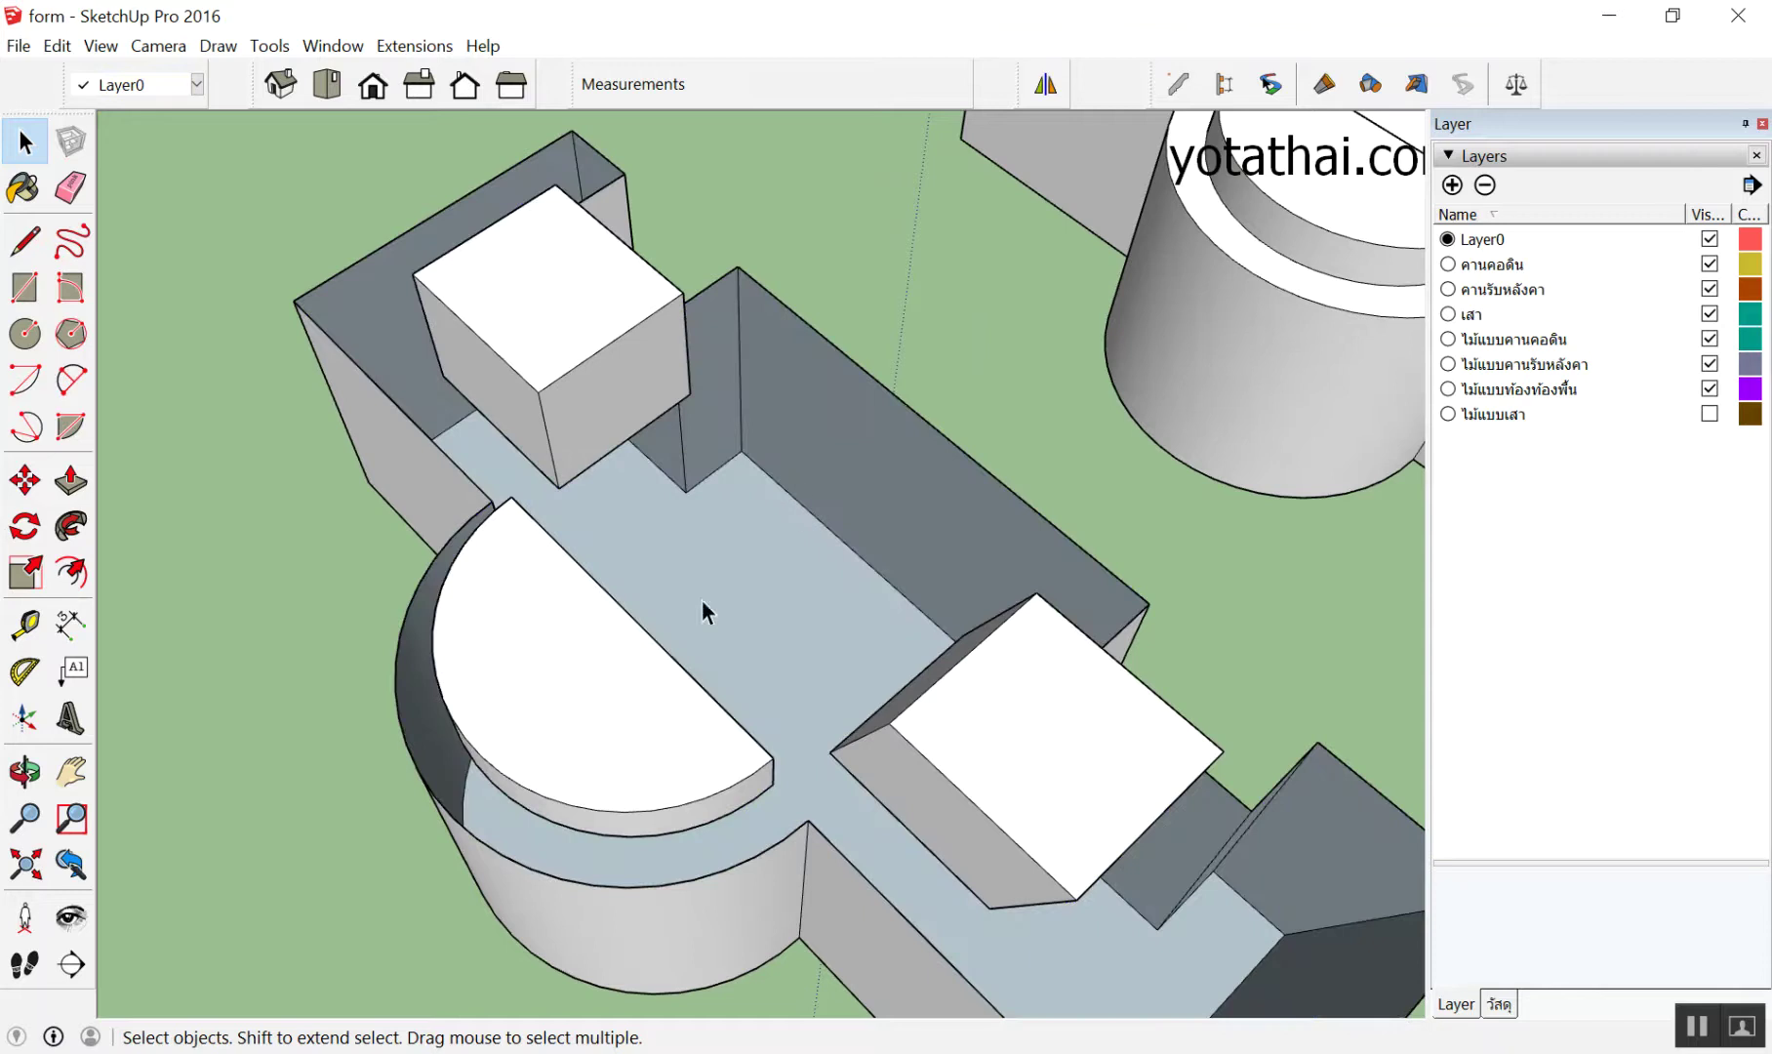
click(616, 666)
key(Delete)
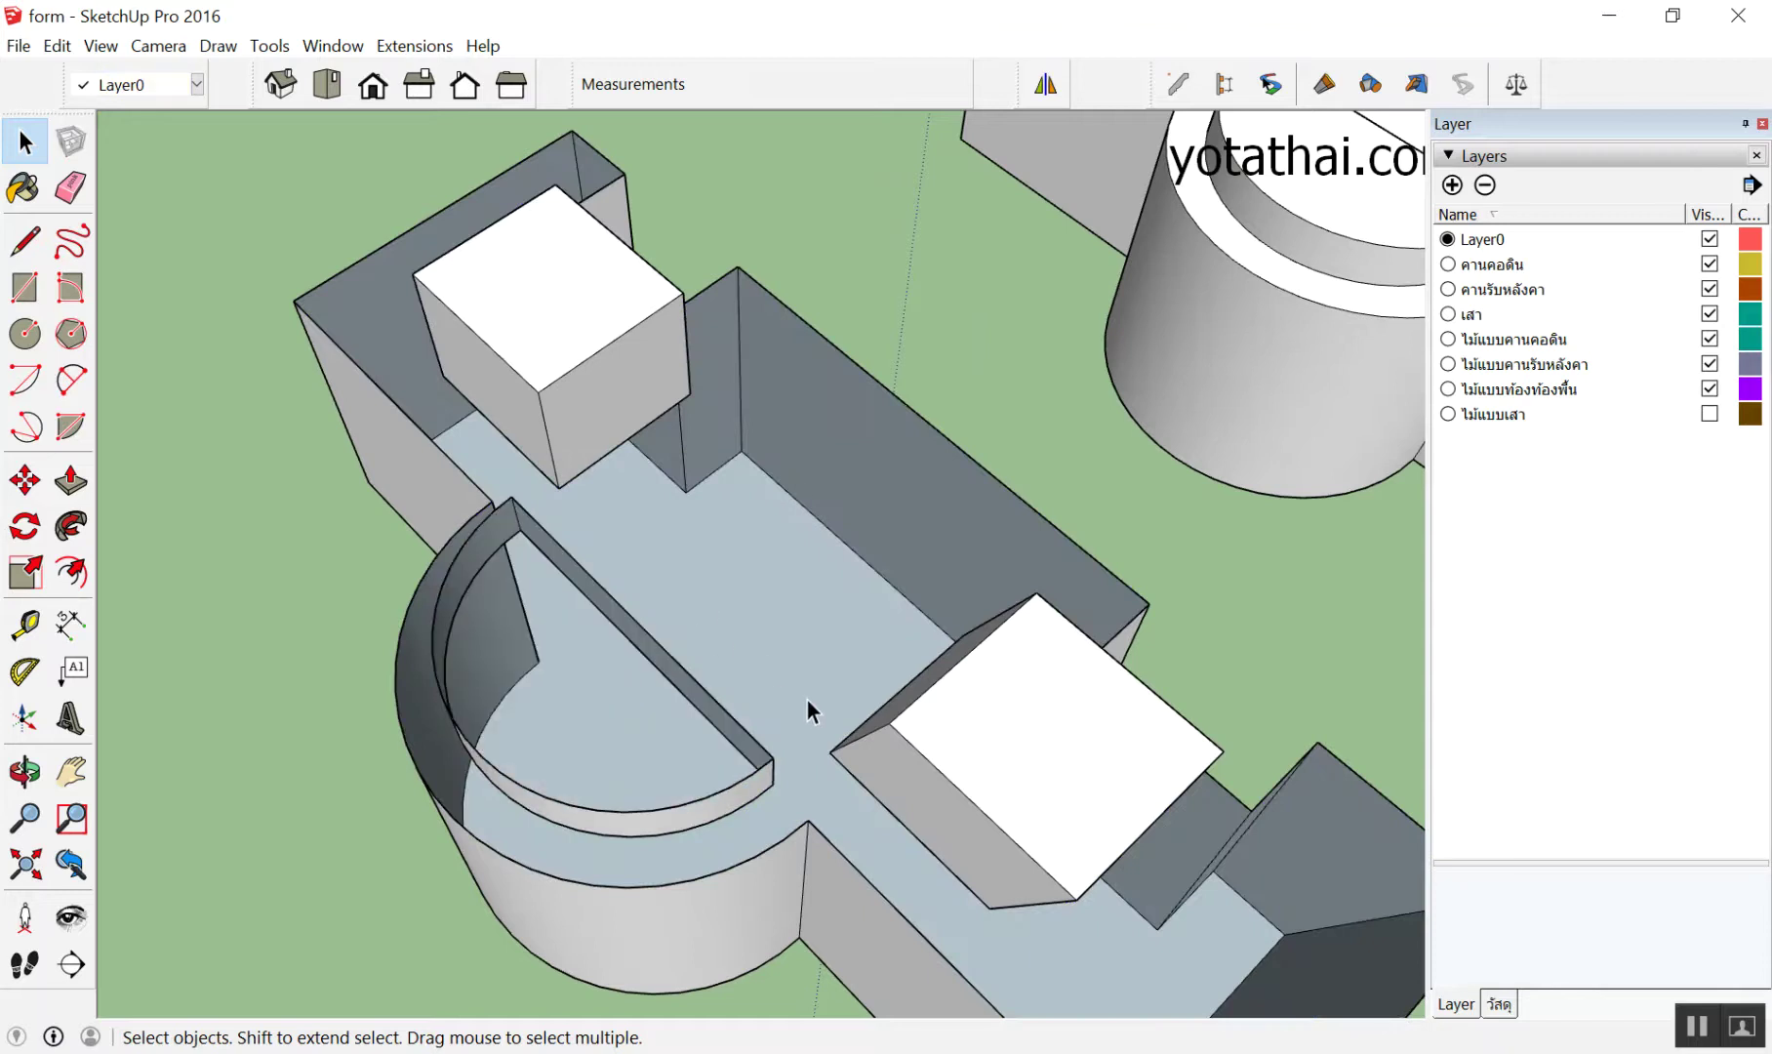
click(1011, 719)
key(Delete)
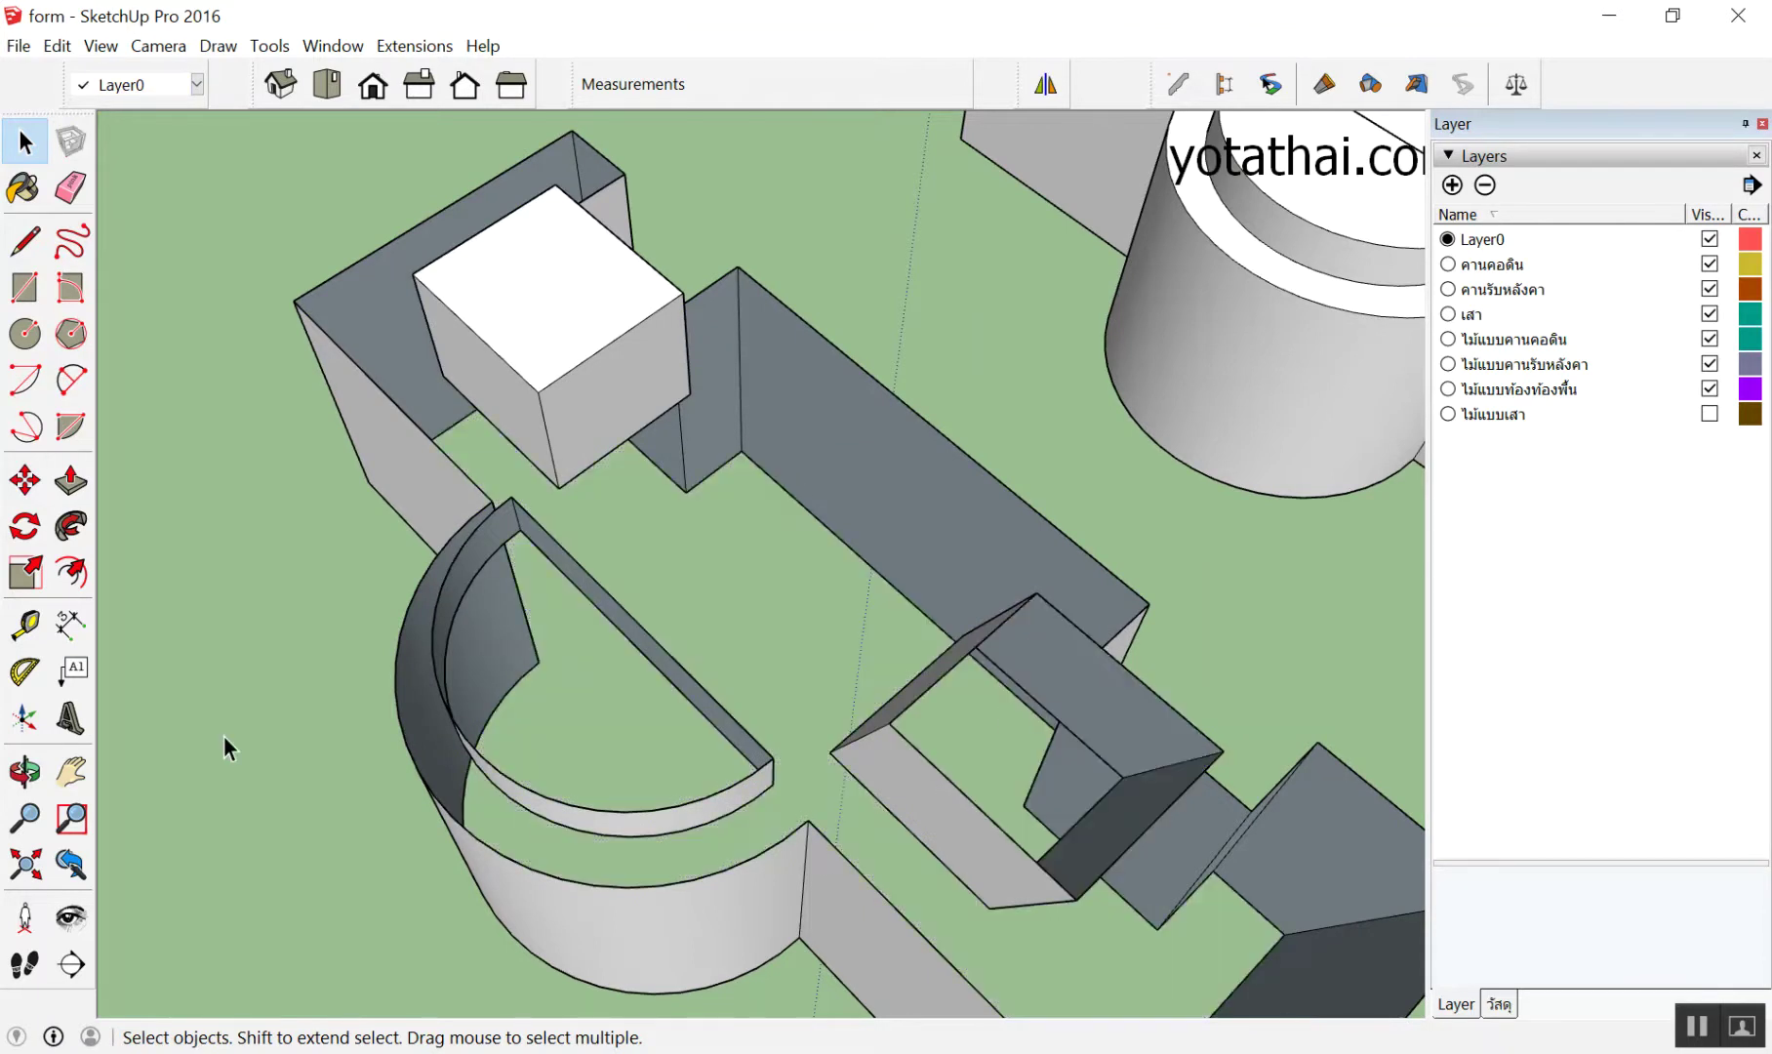
click(513, 275)
key(Delete)
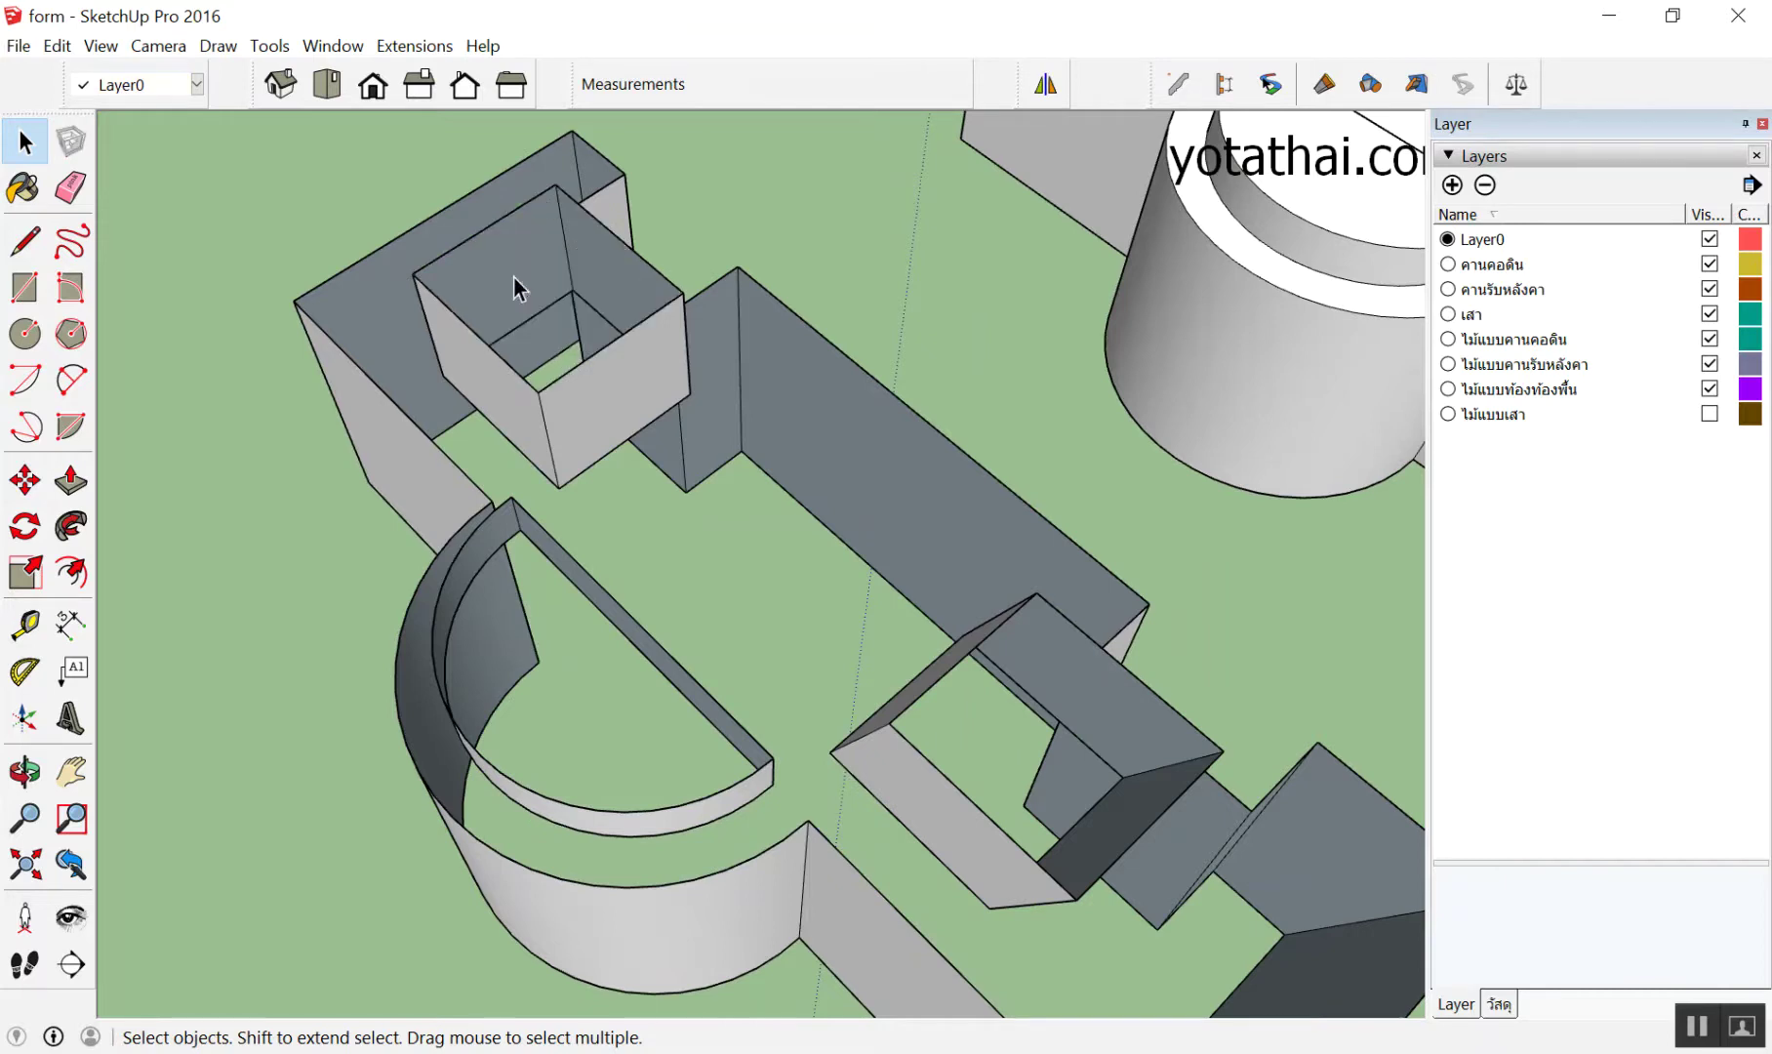
Orbit to eye level to inspect the remaining hollow walls
mouse_move(666, 515)
middle_down()
mouse_move(695, 547)
mouse_move(594, 278)
mouse_move(828, 285)
mouse_move(863, 178)
mouse_move(835, 166)
mouse_move(923, 273)
mouse_move(969, 103)
mouse_move(882, 453)
mouse_move(834, 511)
mouse_move(759, 938)
mouse_move(771, 917)
middle_up()
scroll(922, 273, up, 5)
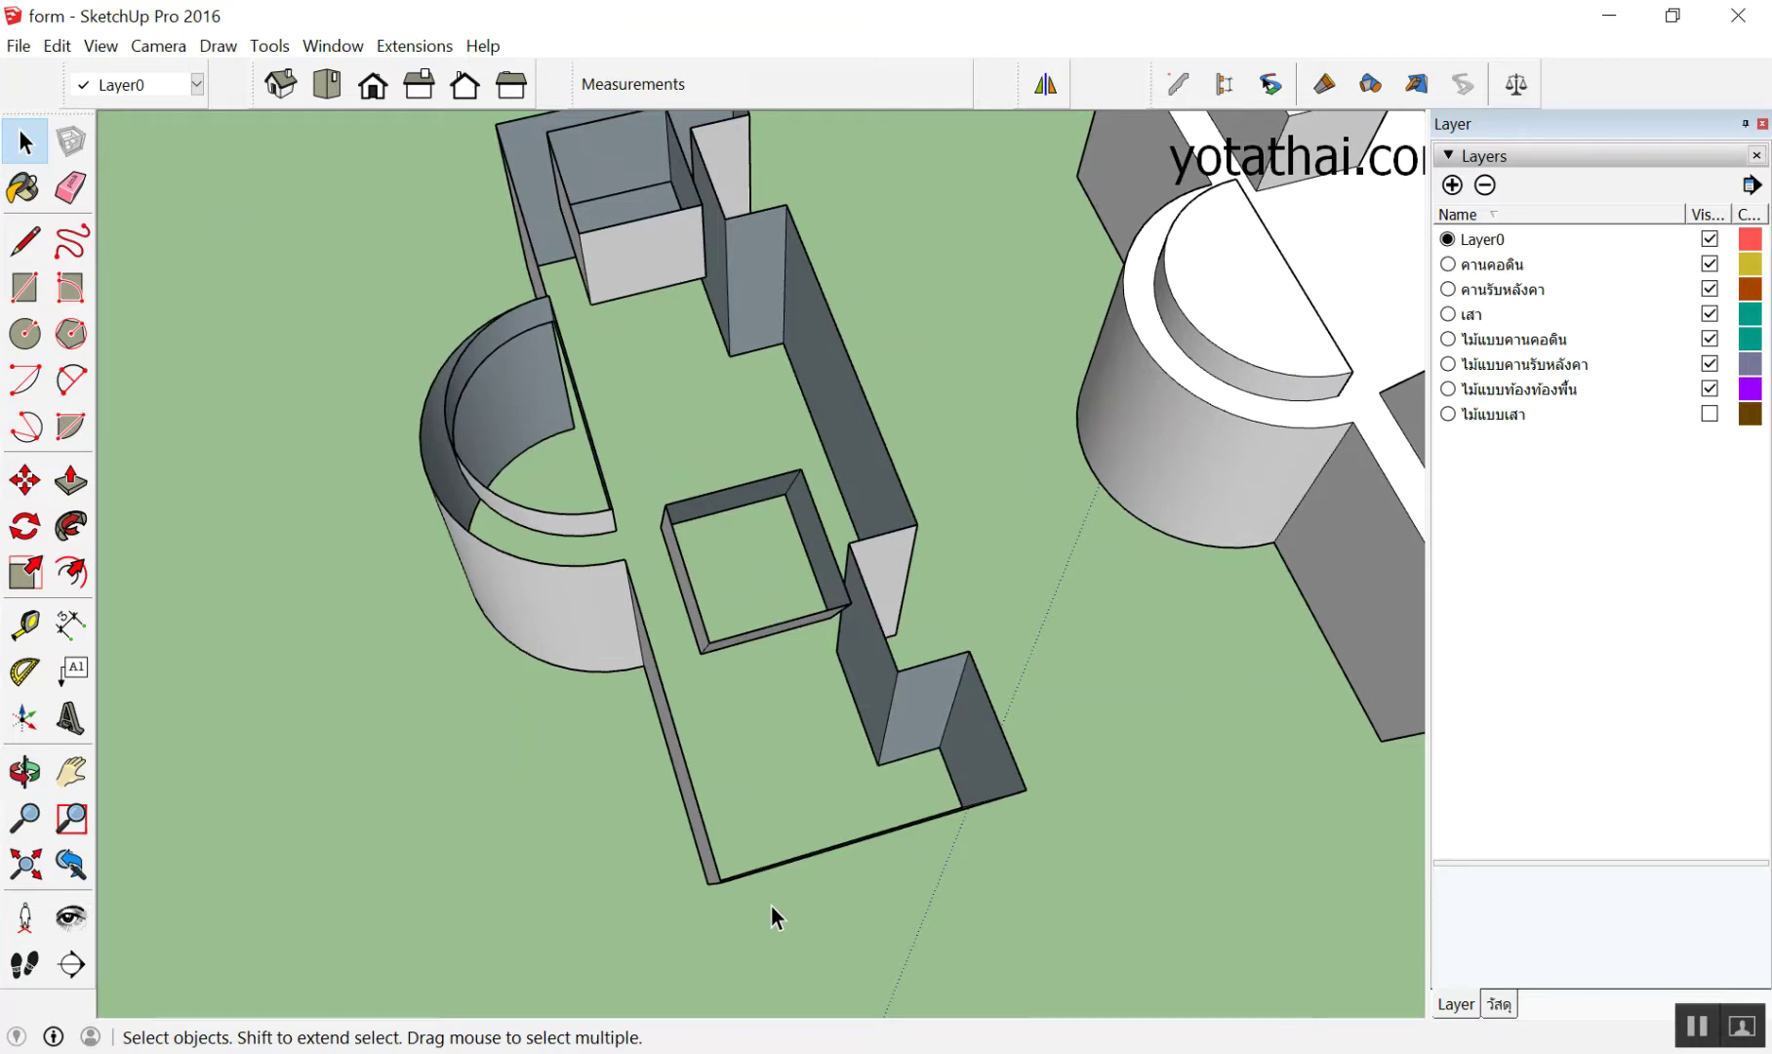
mouse_move(756, 613)
middle_down()
mouse_move(1198, 304)
mouse_move(1538, 348)
mouse_move(944, 634)
mouse_move(368, 535)
mouse_move(320, 591)
middle_up()
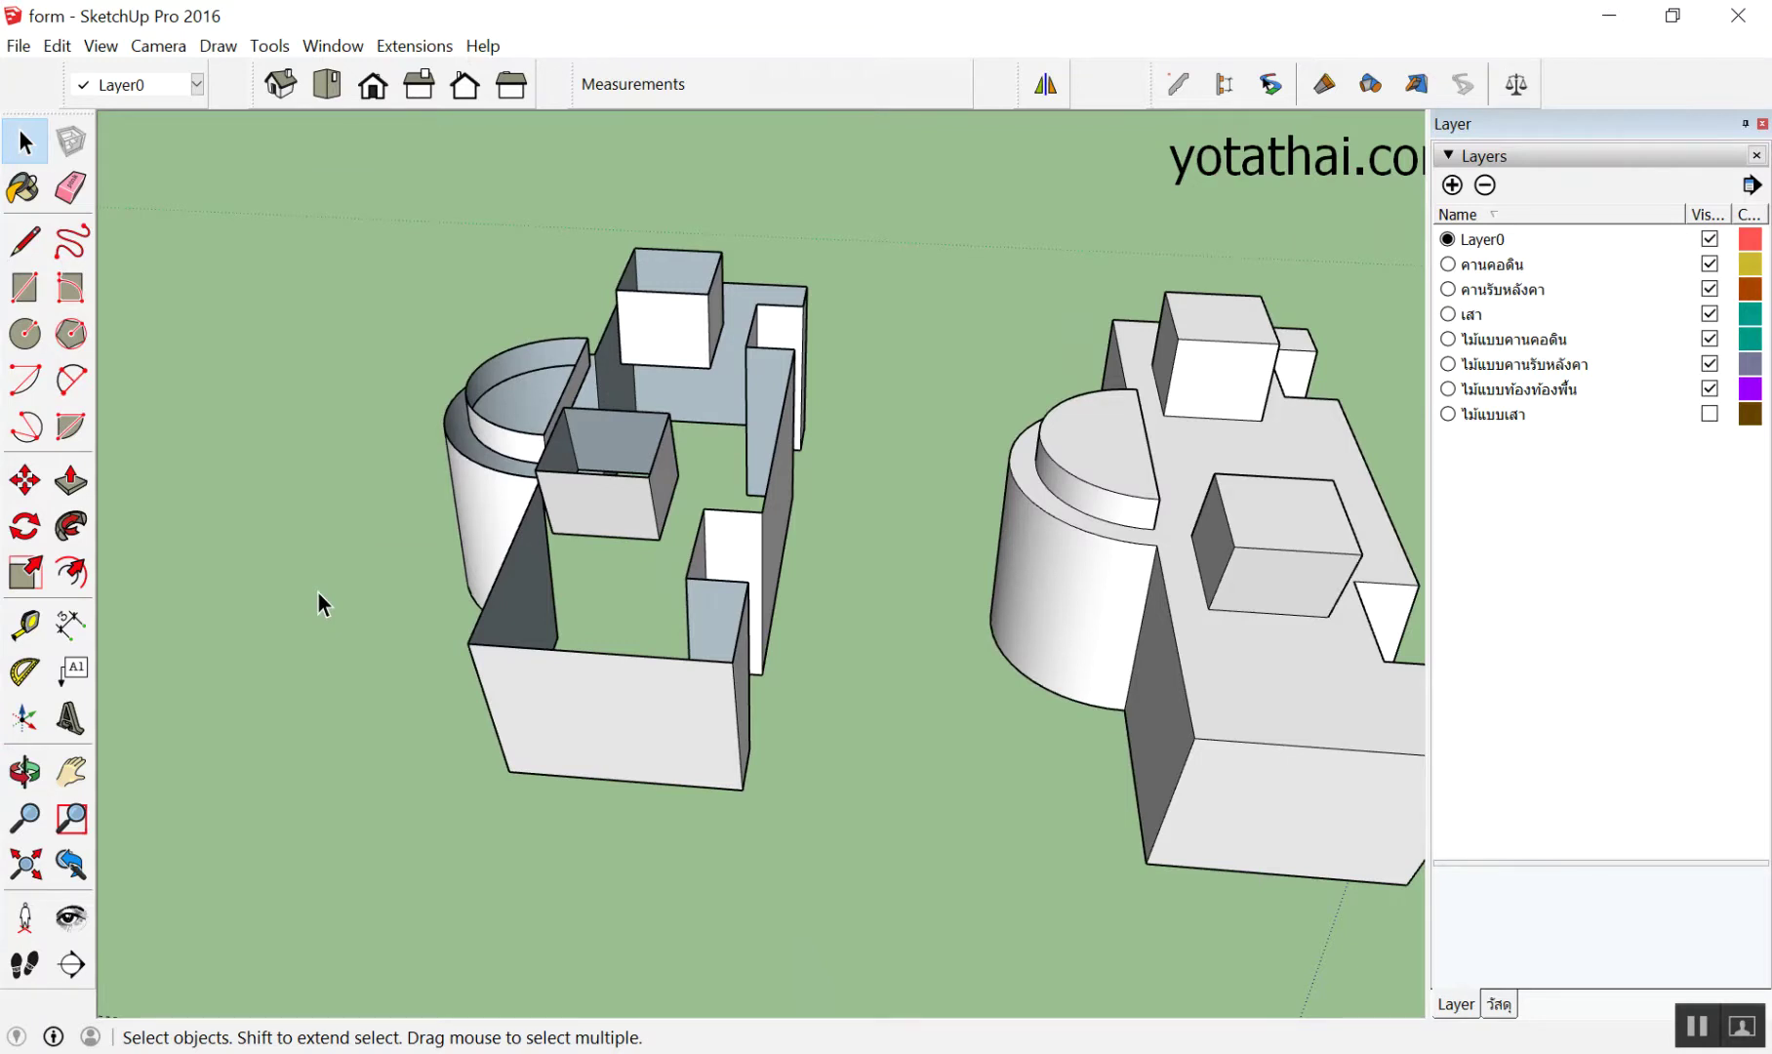
scroll(358, 492, down, 5)
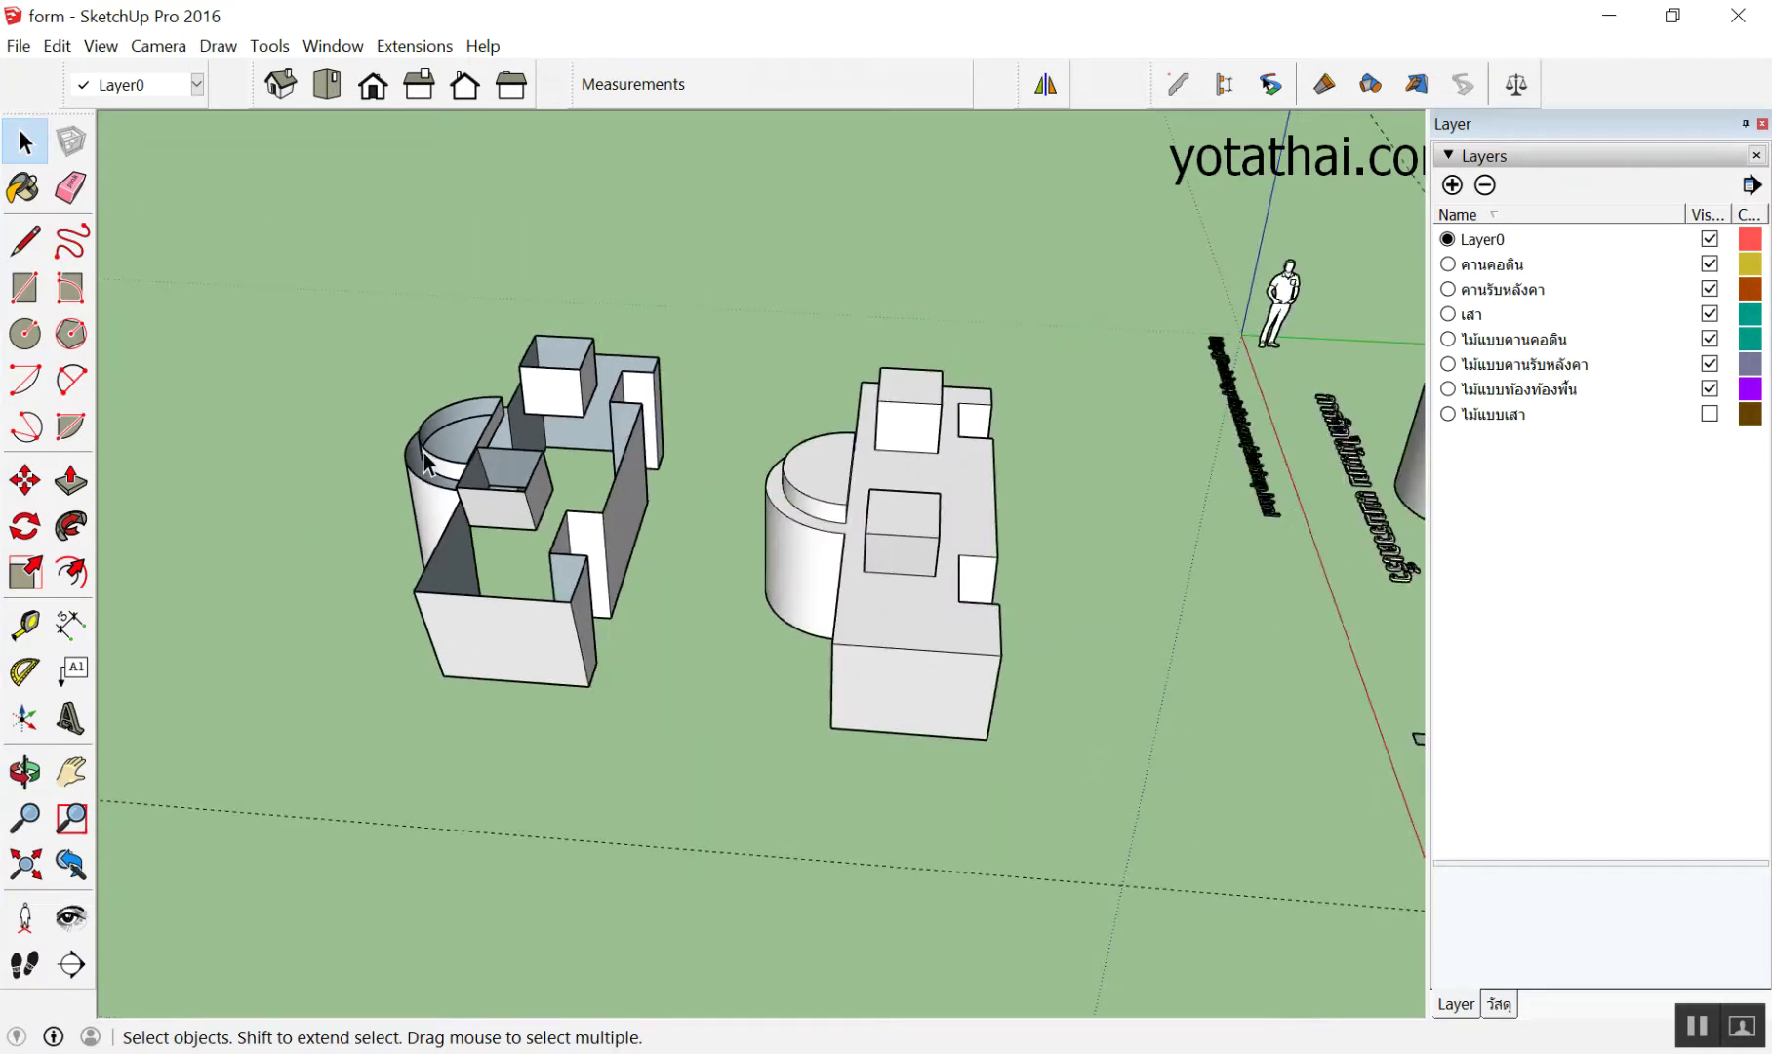
Show the ไม้แบบเสา layer and select the original building group
middle_drag(358, 493, 1074, 322)
scroll(1174, 292, up, 3)
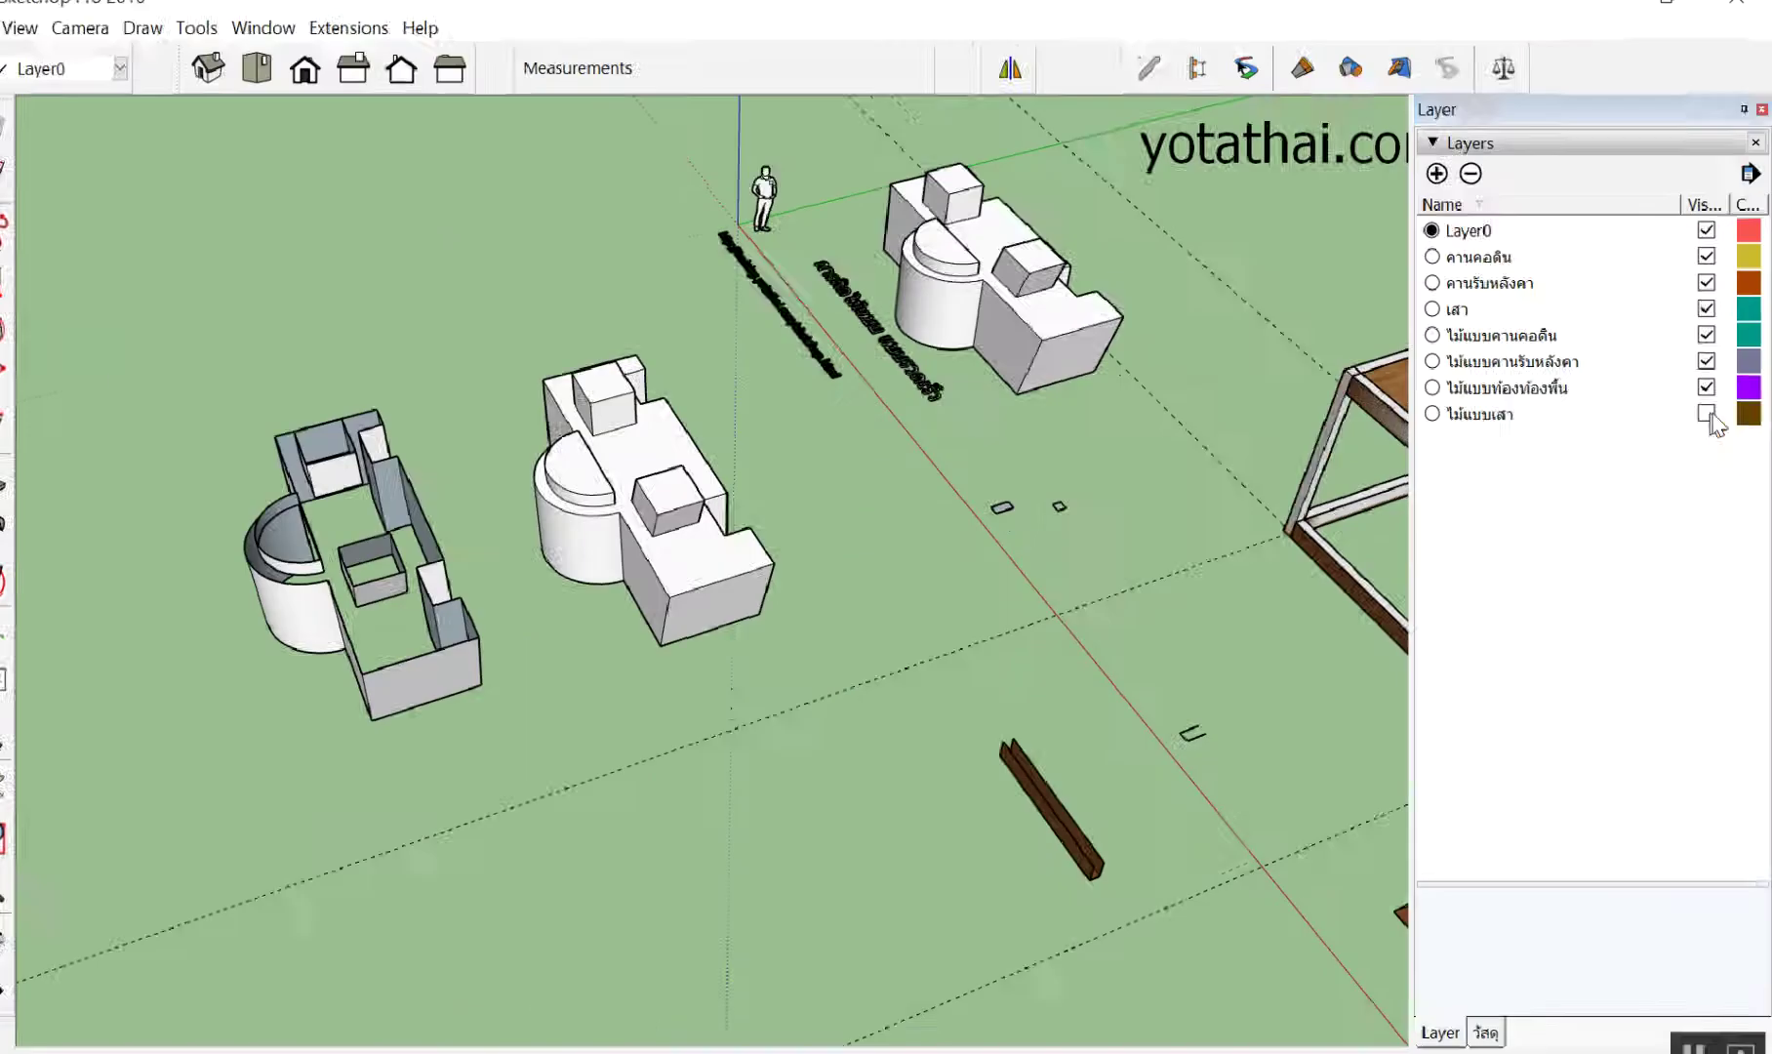
click(1710, 413)
scroll(991, 237, up, 2)
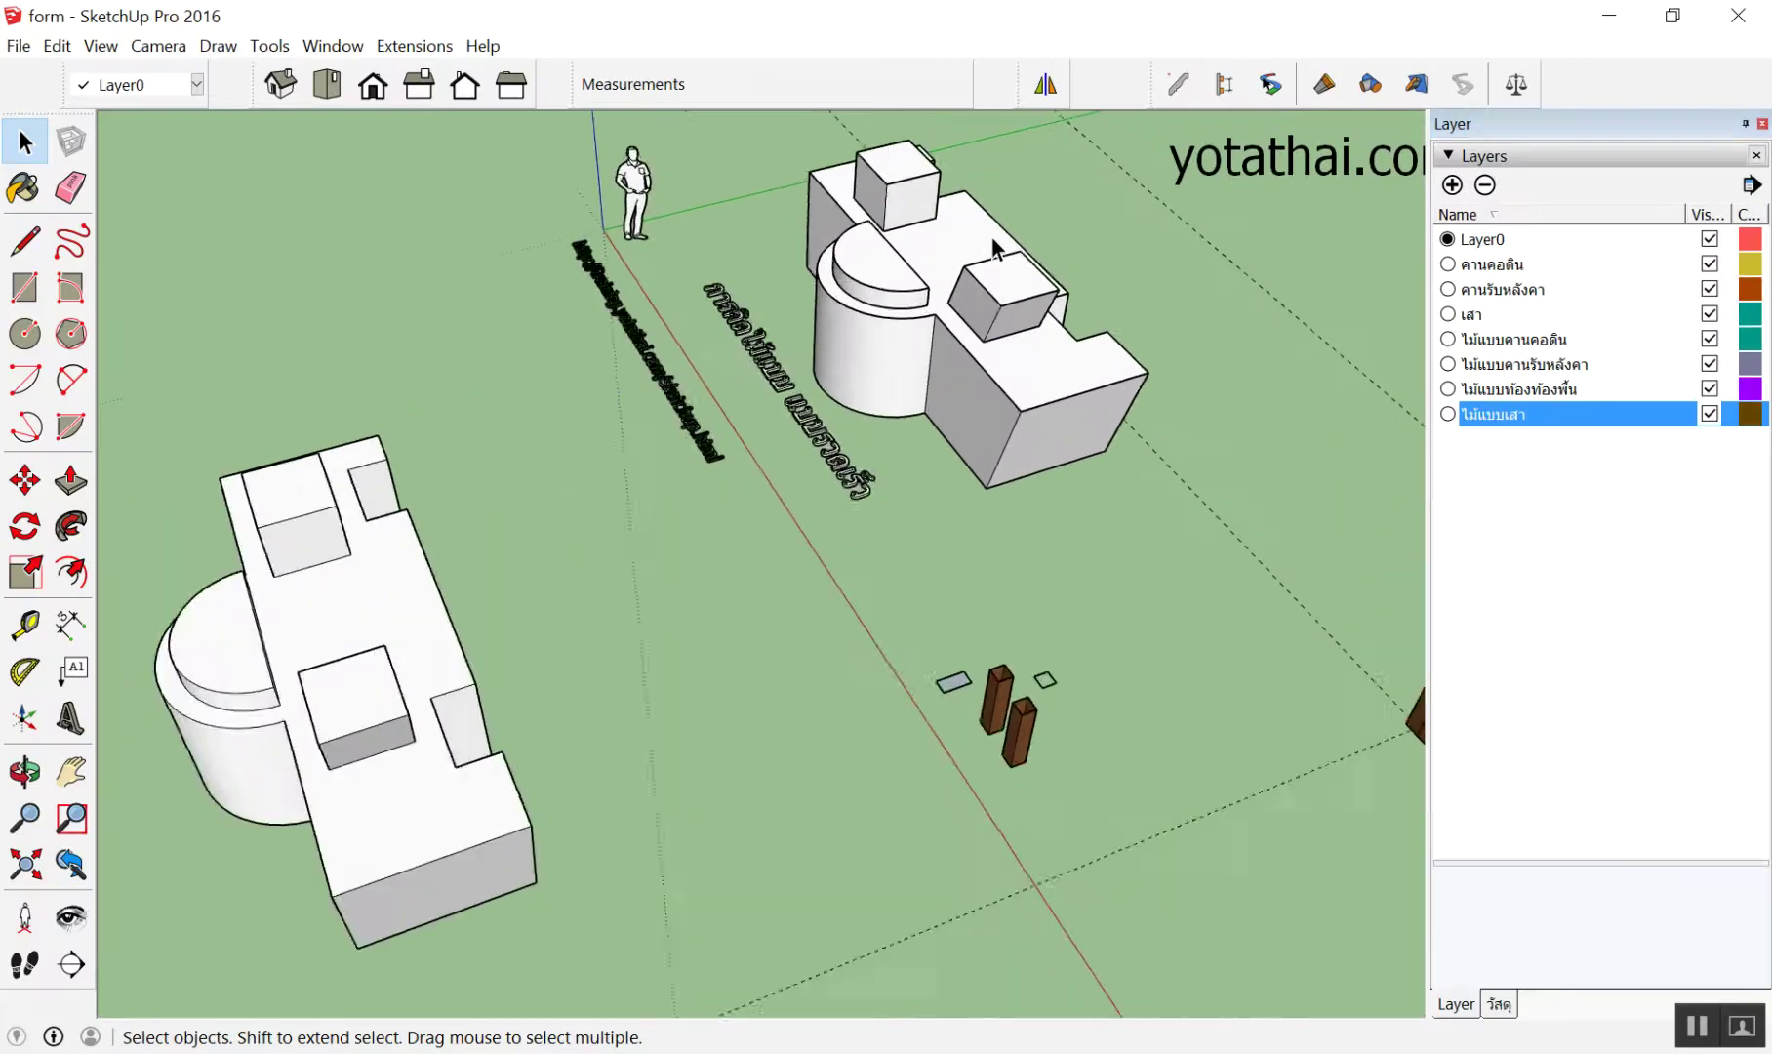
scroll(947, 238, up, 2)
click(946, 239)
scroll(1195, 291, up, 2)
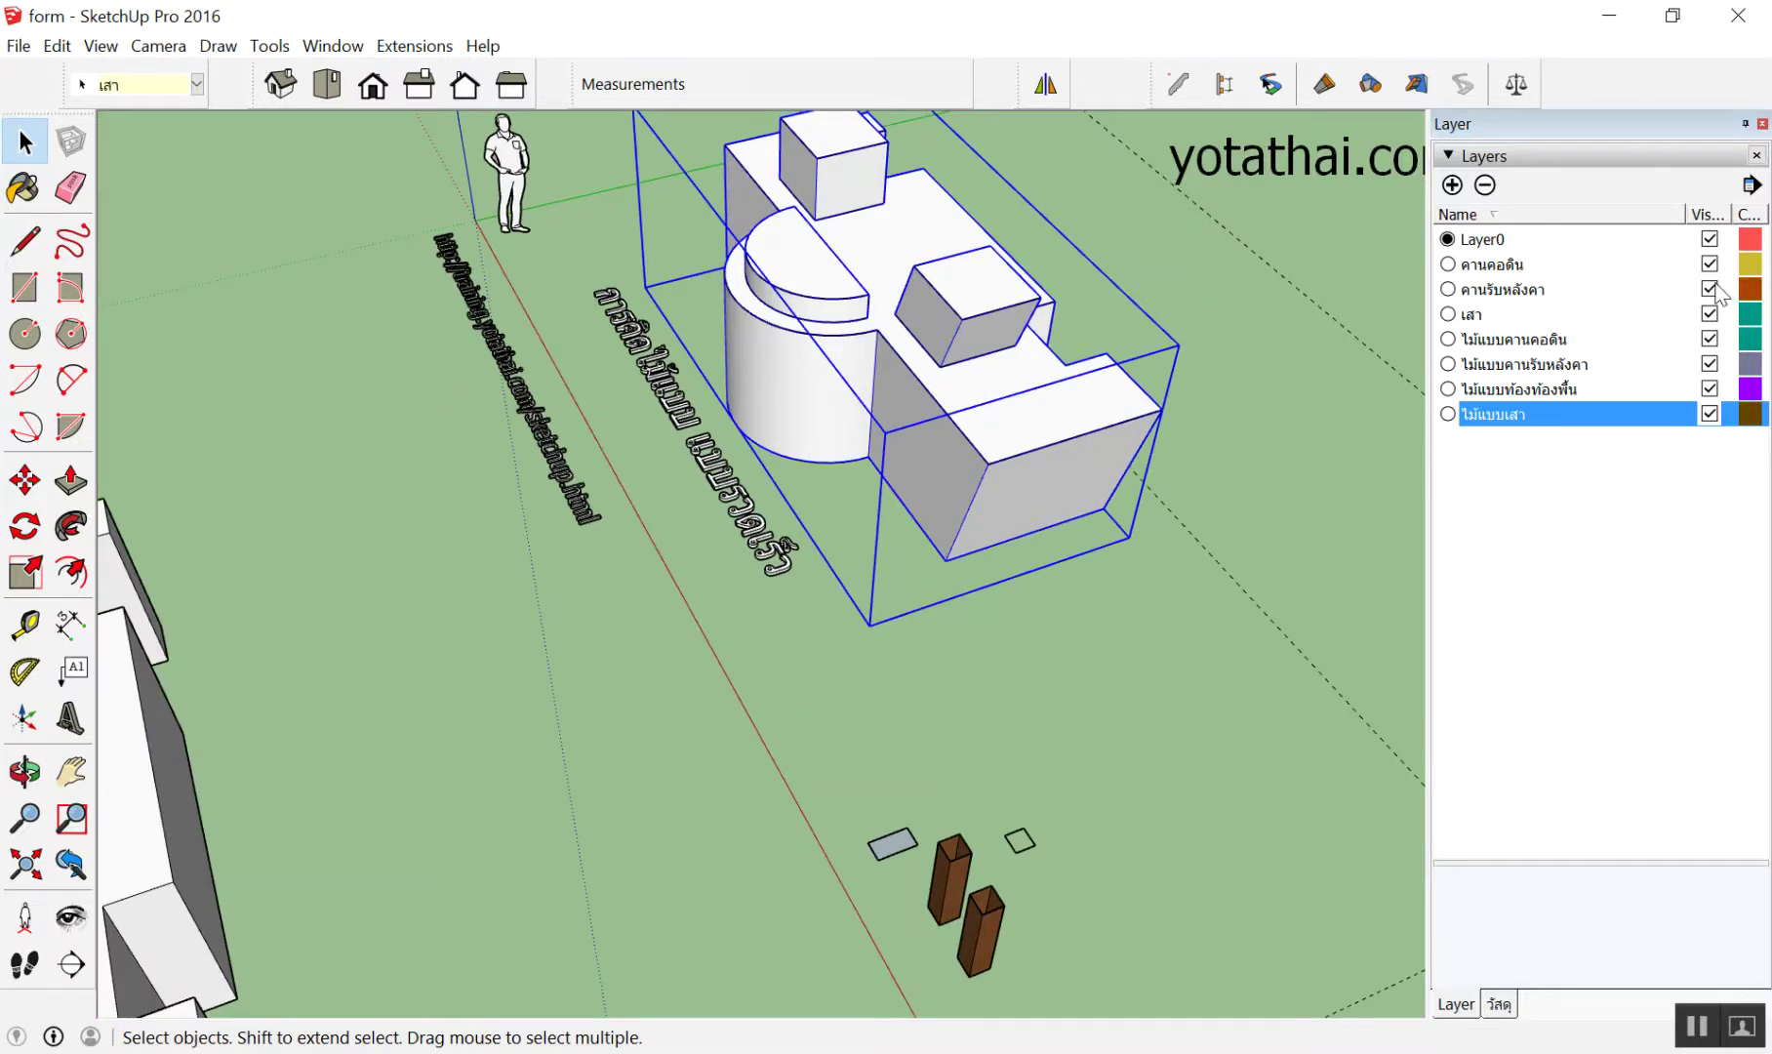
Hide then reshow the เสา layer, and hide the ไม้แบบเสา layer again
click(1708, 317)
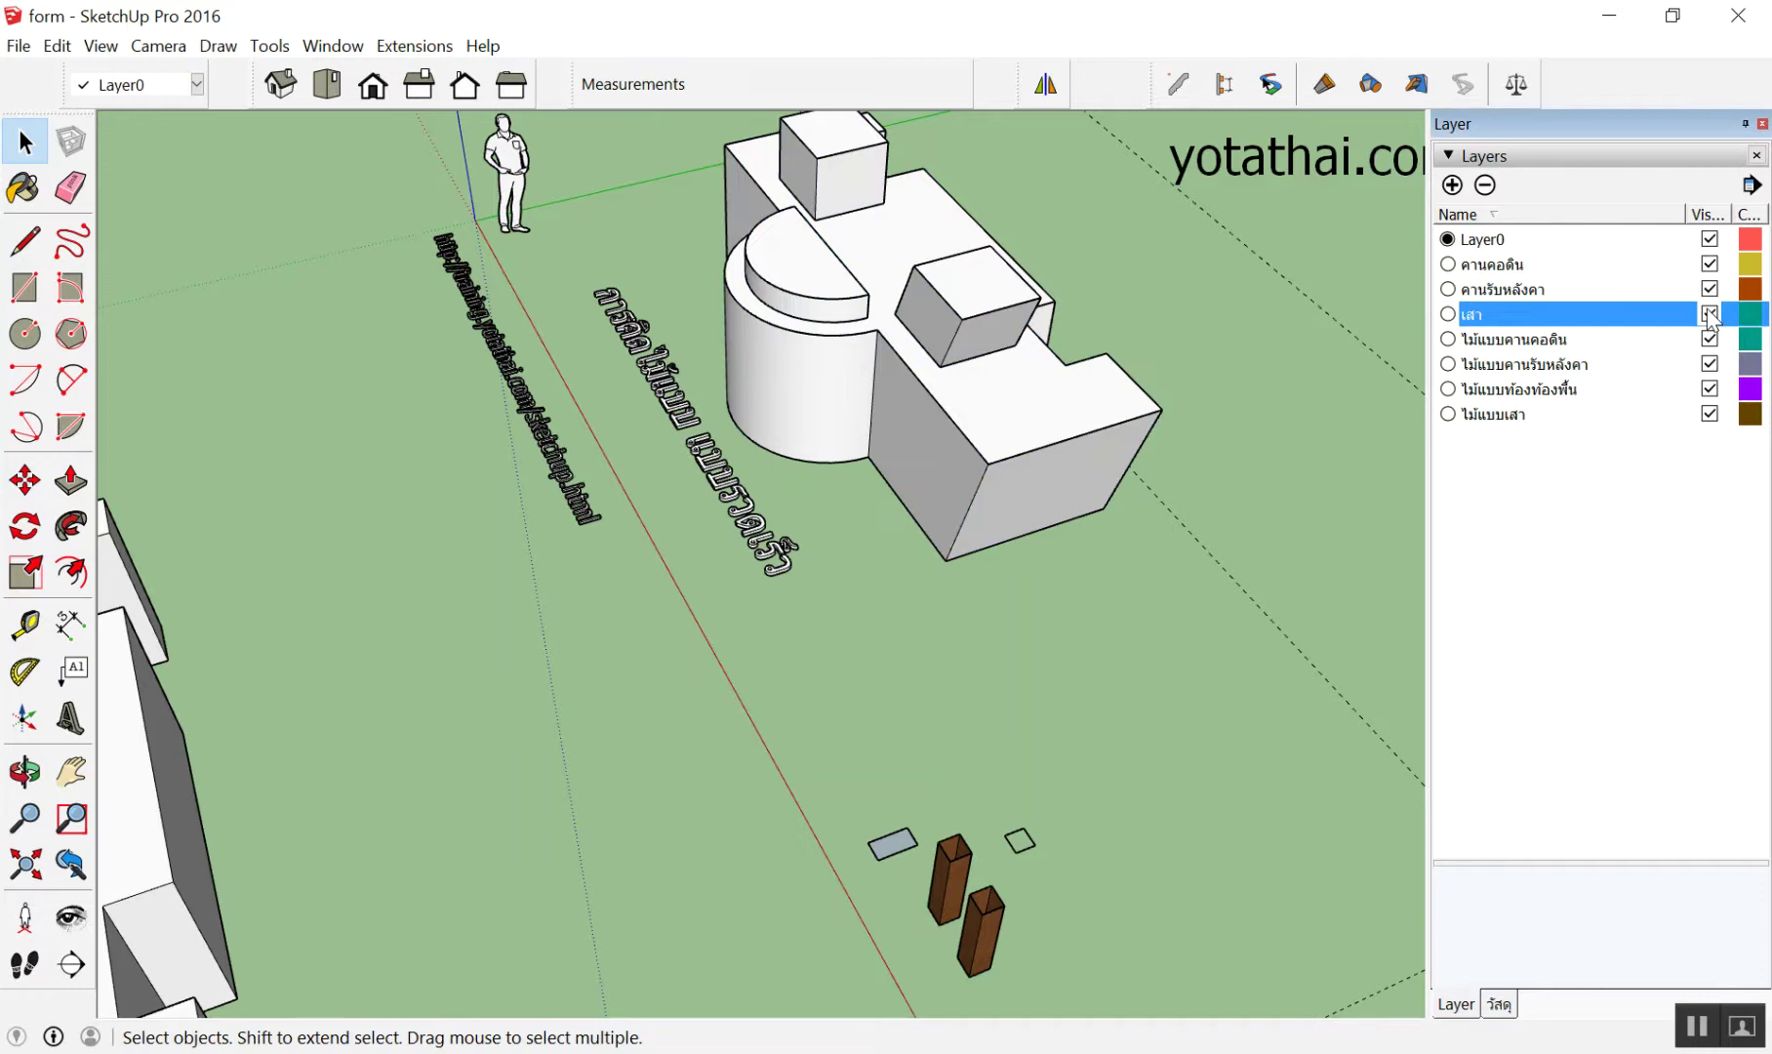
click(1707, 313)
scroll(999, 497, down, 3)
scroll(992, 506, up, 3)
scroll(1415, 410, up, 2)
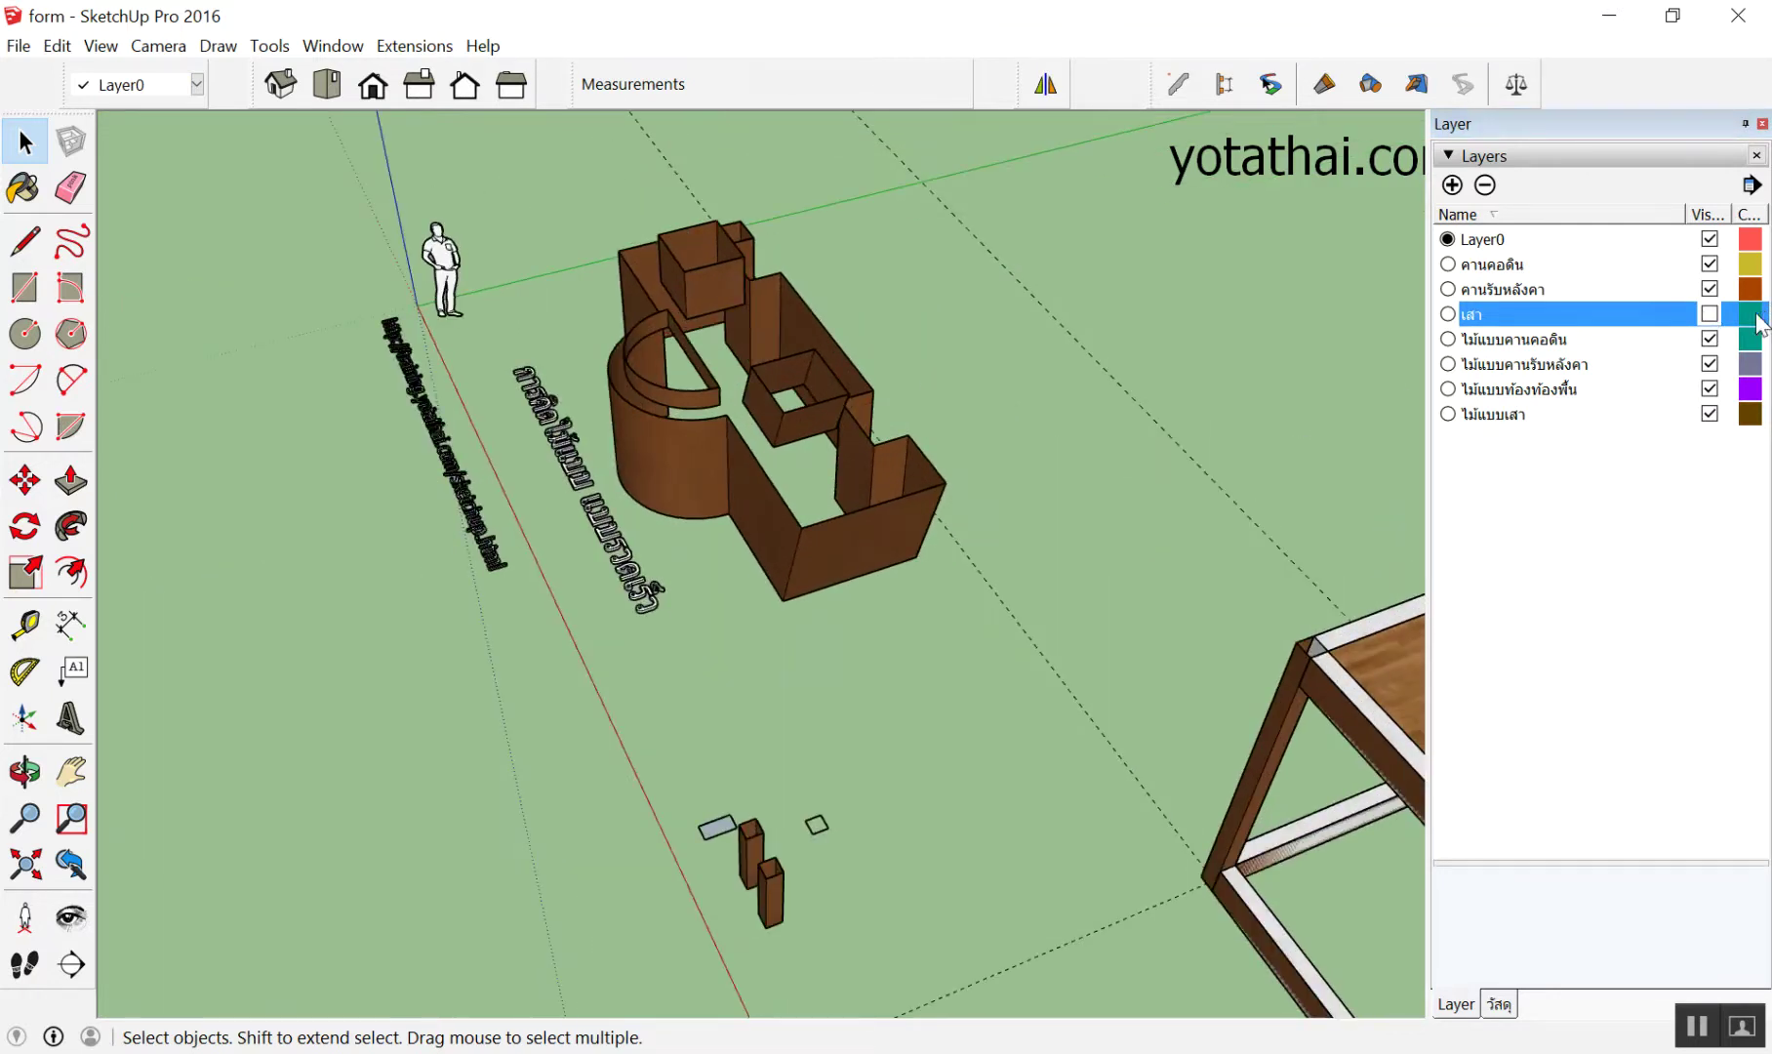
click(1710, 313)
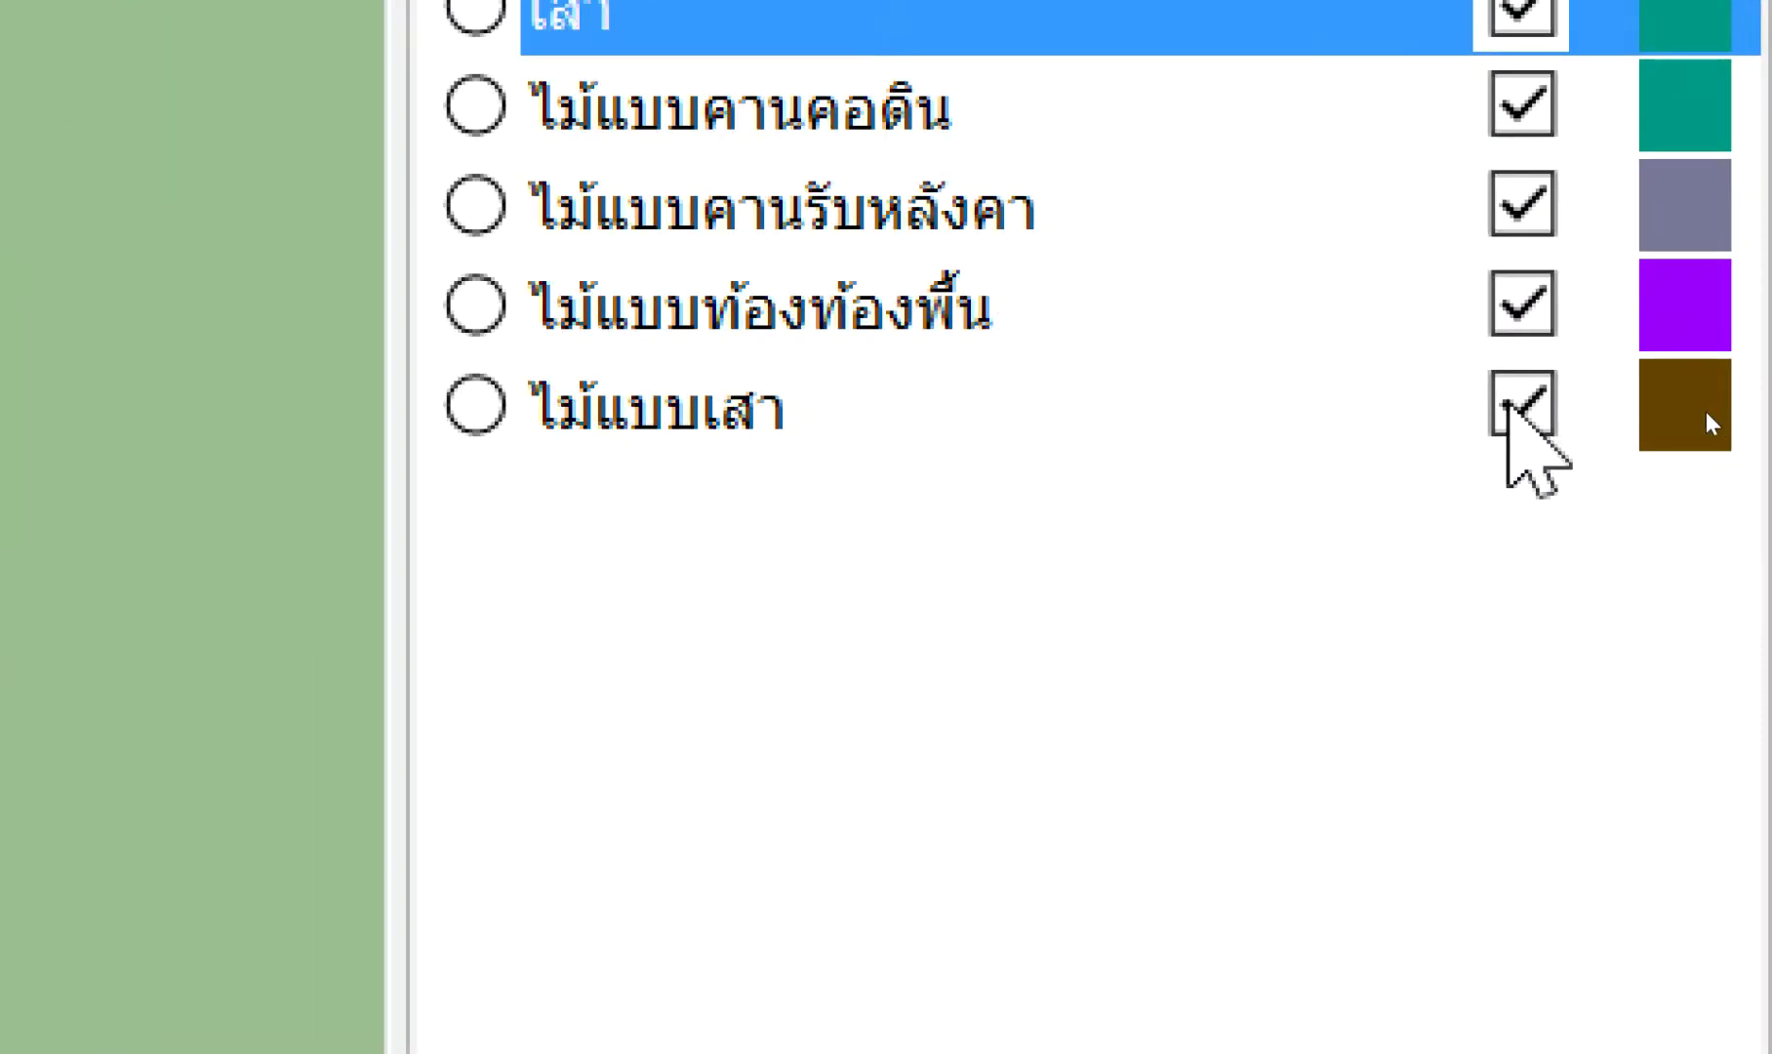
click(1518, 404)
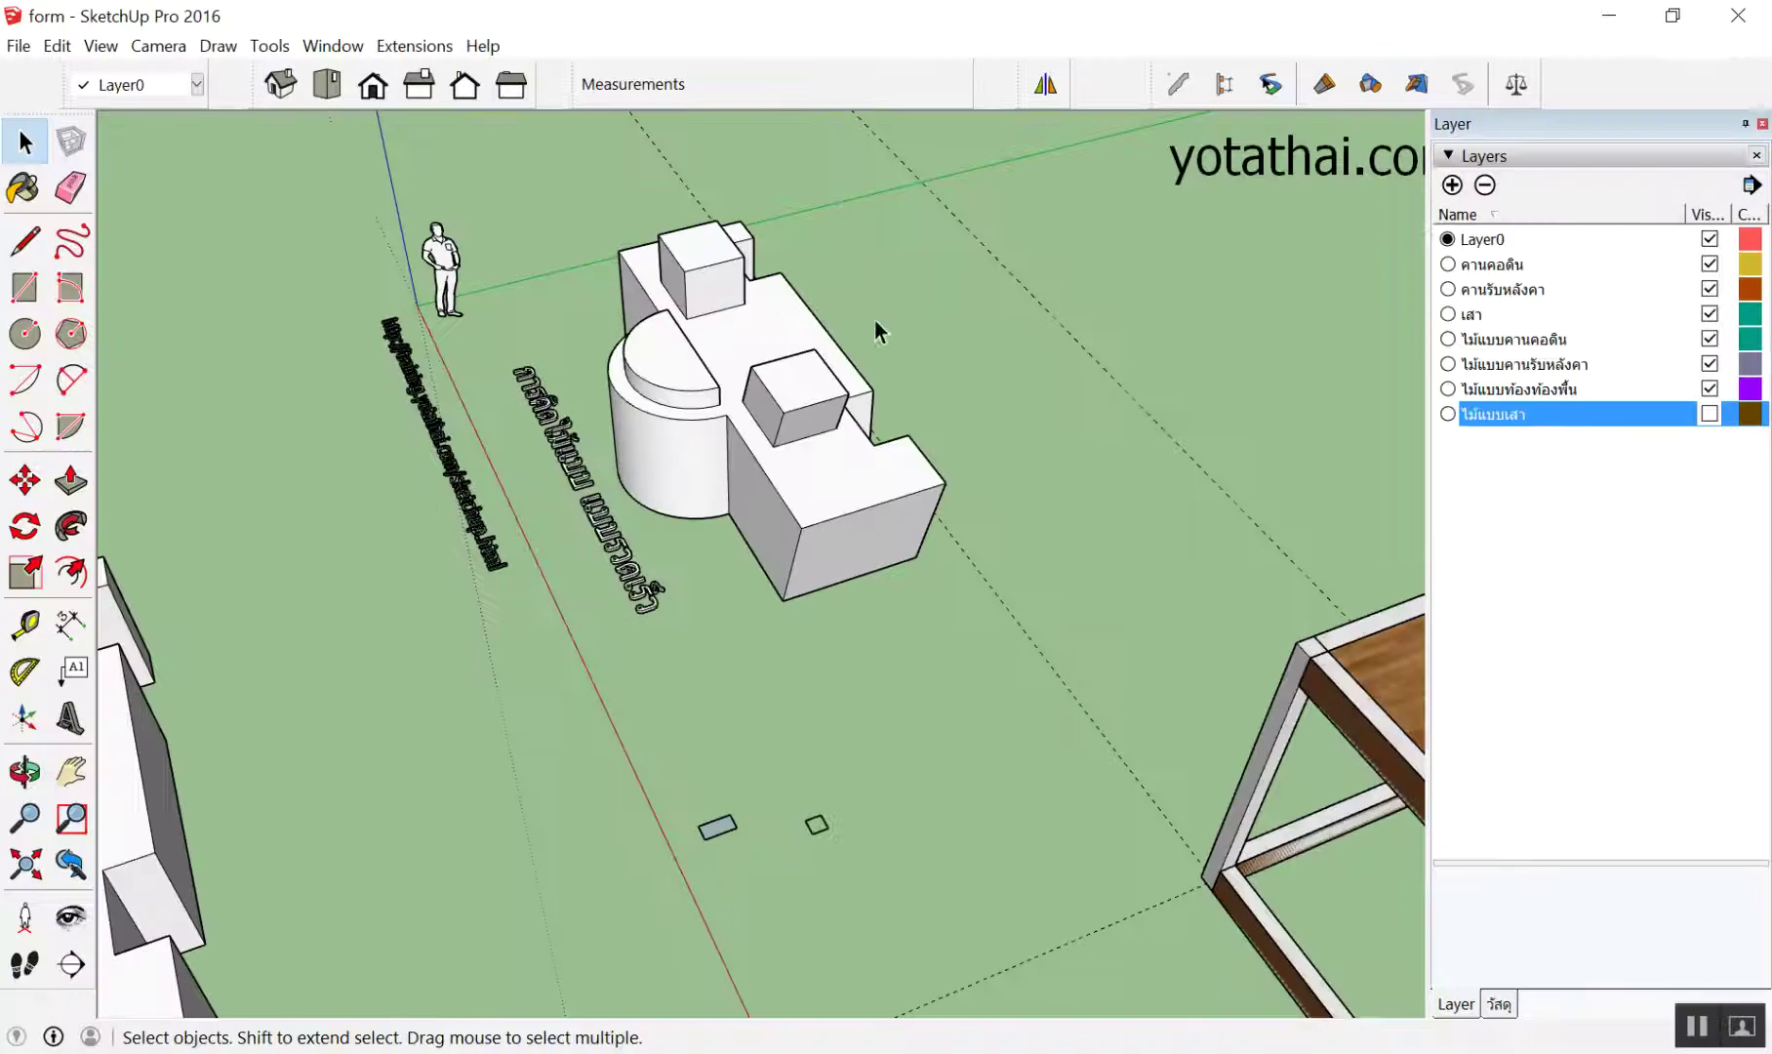
scroll(1149, 327, down, 1)
scroll(1153, 314, down, 3)
scroll(1153, 314, down, 2)
Paste another building copy in front of the other models and orbit around it
key(ctrl+v)
click(724, 771)
scroll(1042, 709, up, 1)
scroll(879, 680, up, 3)
middle_drag(1023, 715, 1165, 778)
Enter the new building copy's group and select all of its geometry
click(1164, 778)
double_click(839, 562)
middle_drag(926, 582, 947, 787)
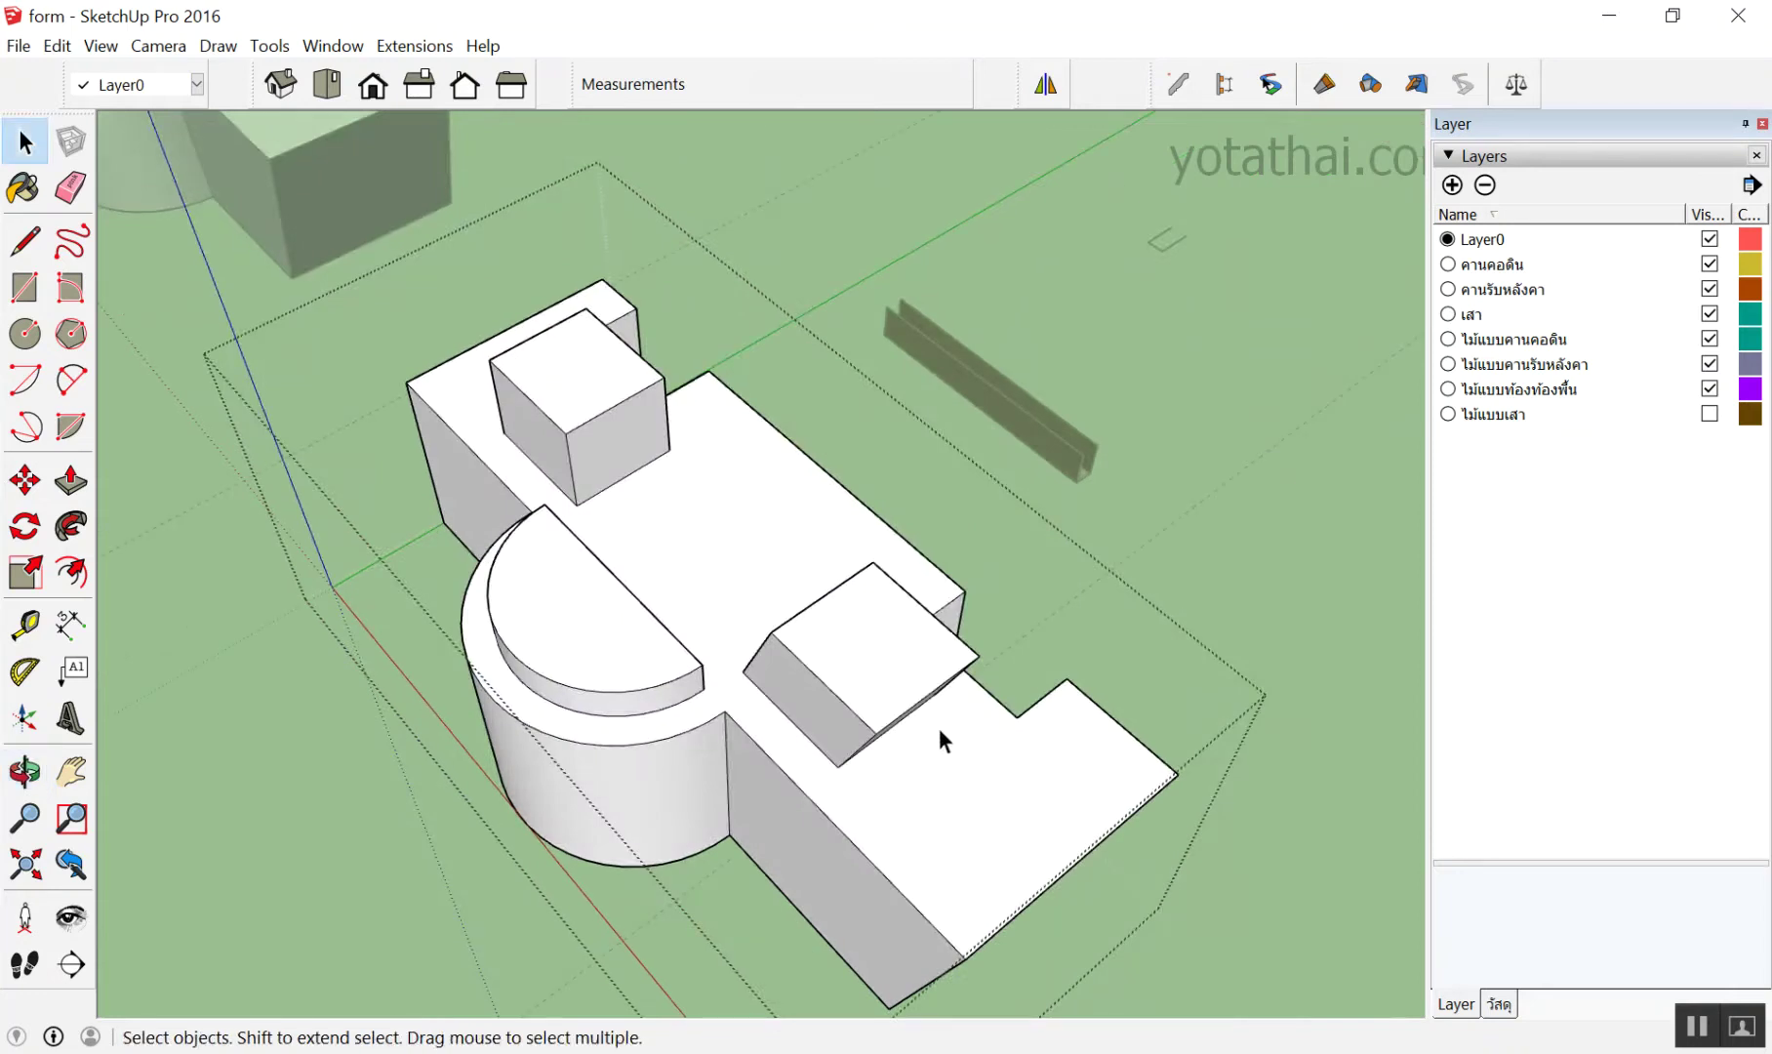
scroll(763, 583, up, 3)
triple_click(739, 438)
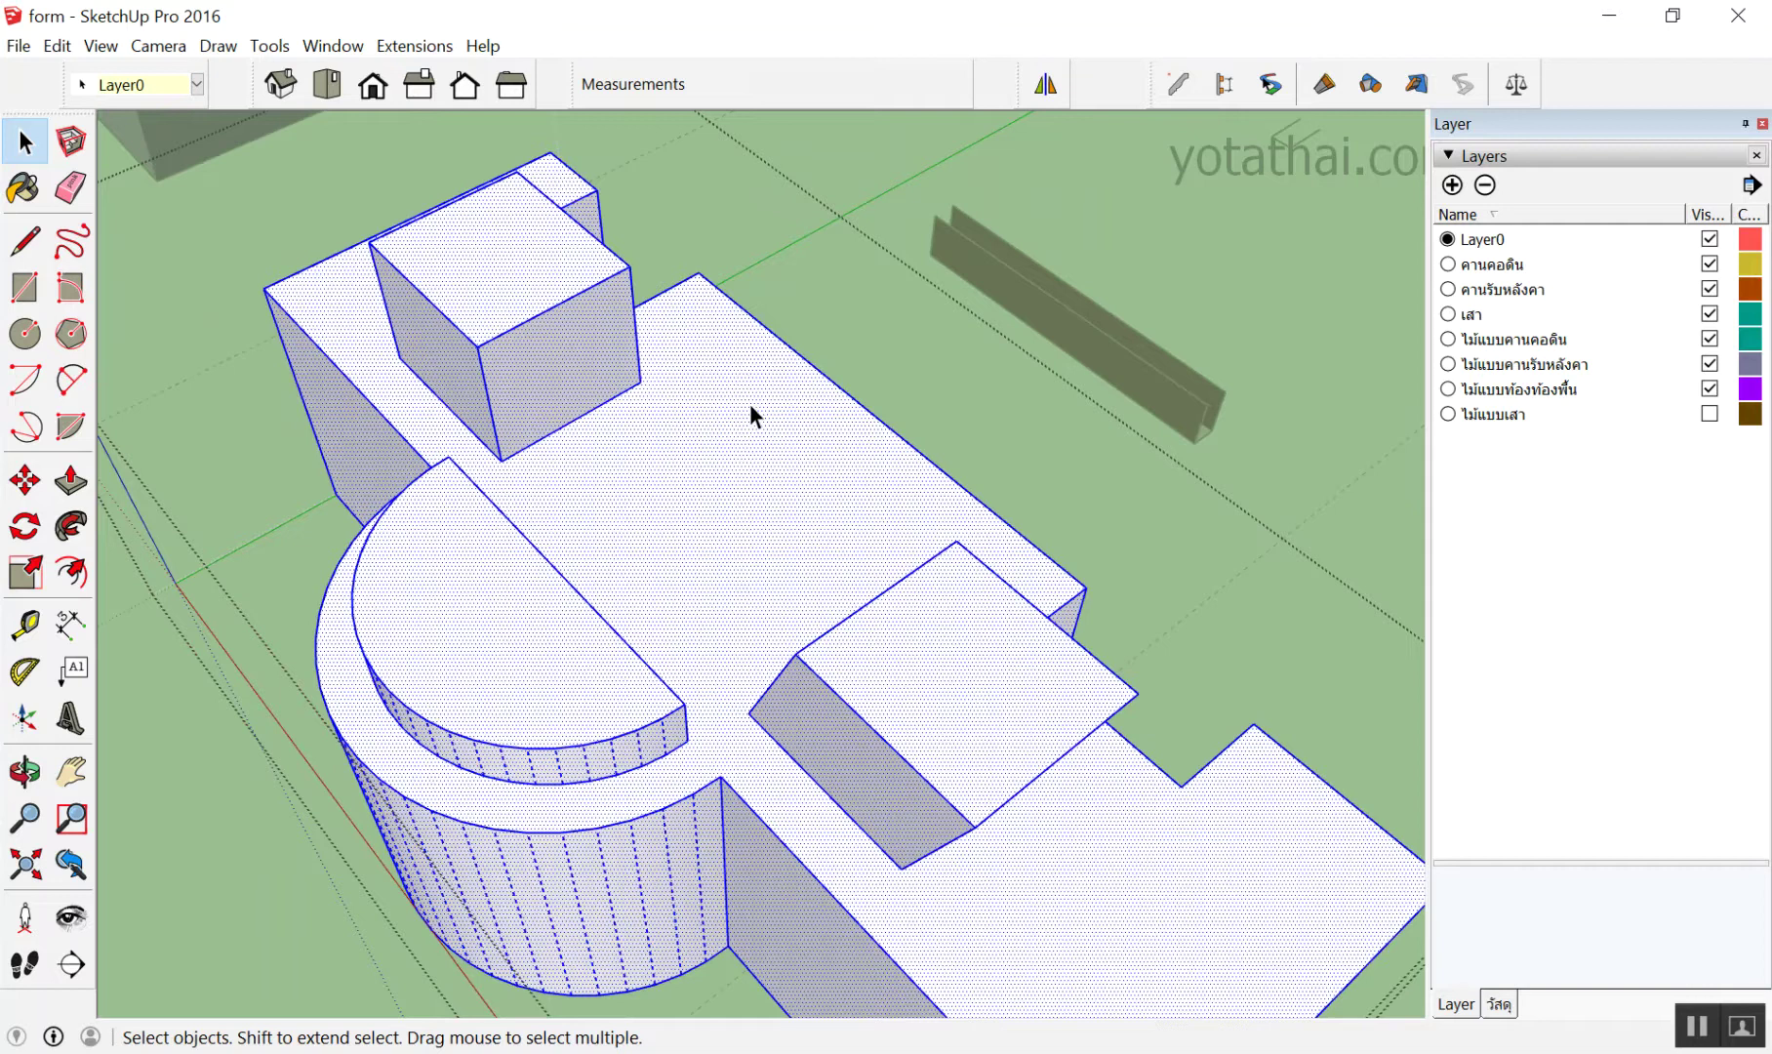
scroll(739, 410, down, 1)
scroll(736, 414, down, 2)
scroll(730, 417, down, 2)
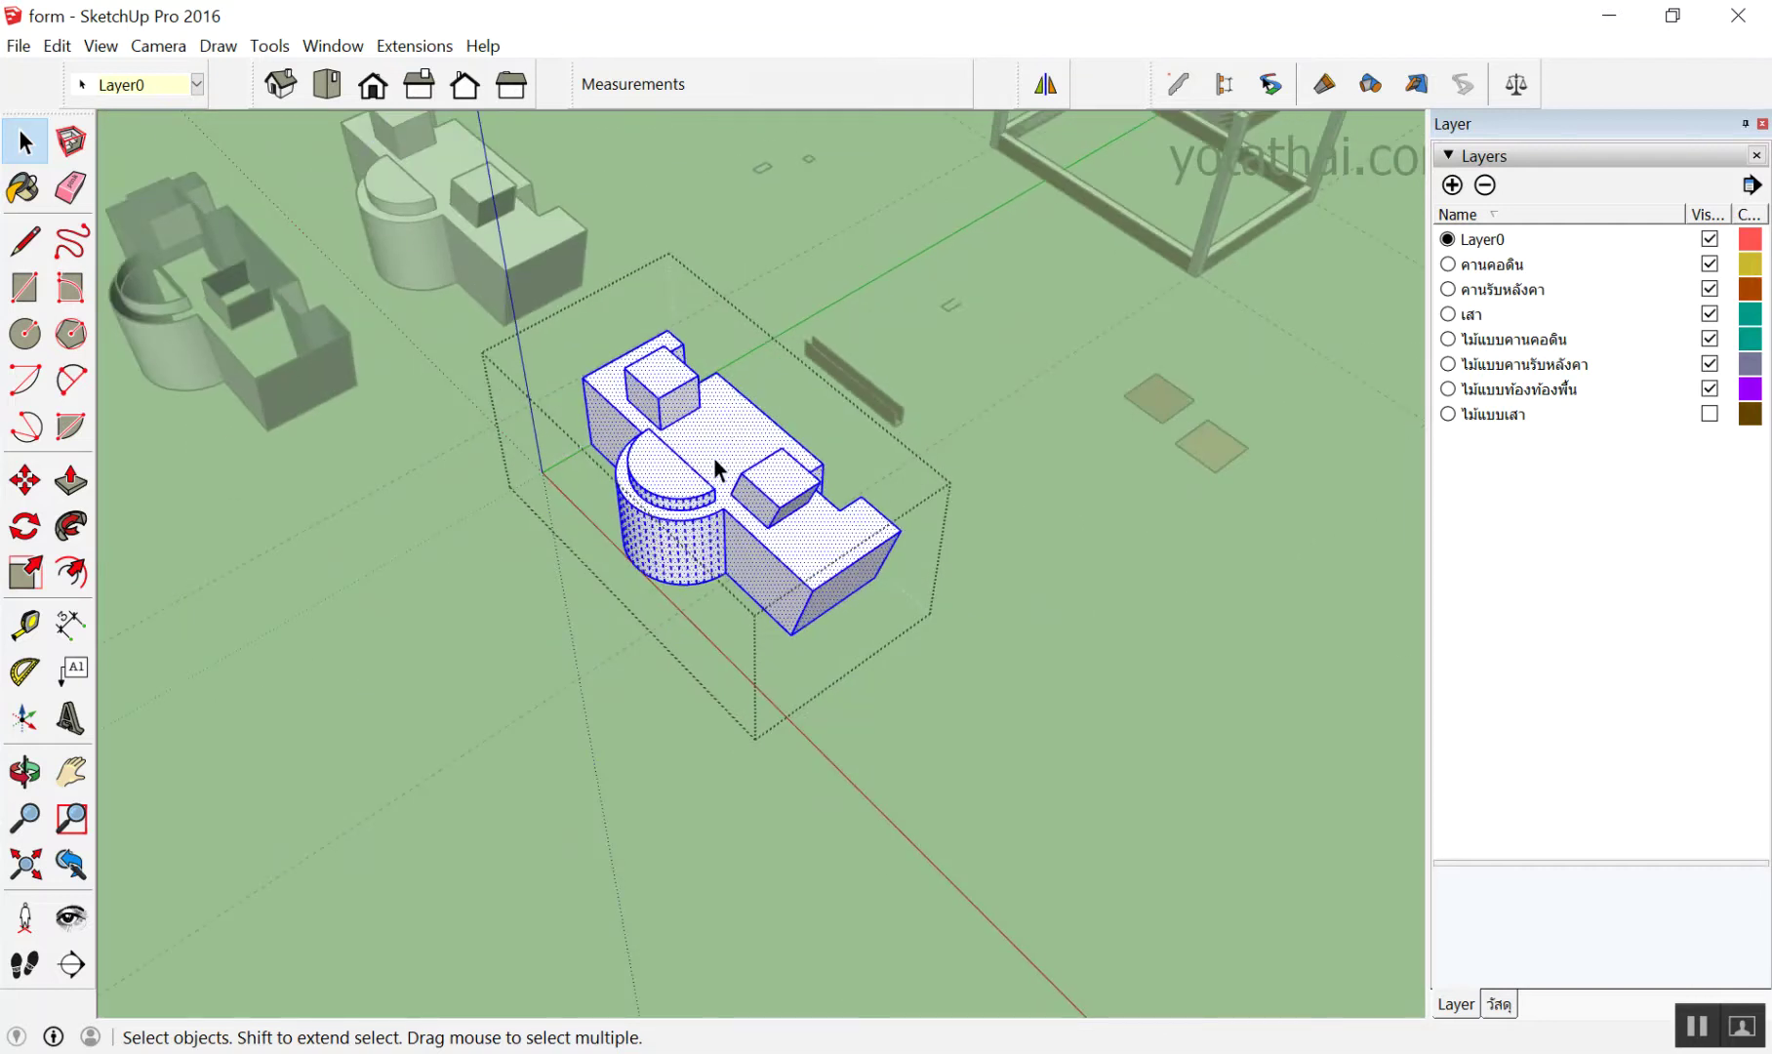
click(867, 761)
scroll(950, 767, down, 2)
scroll(948, 759, down, 2)
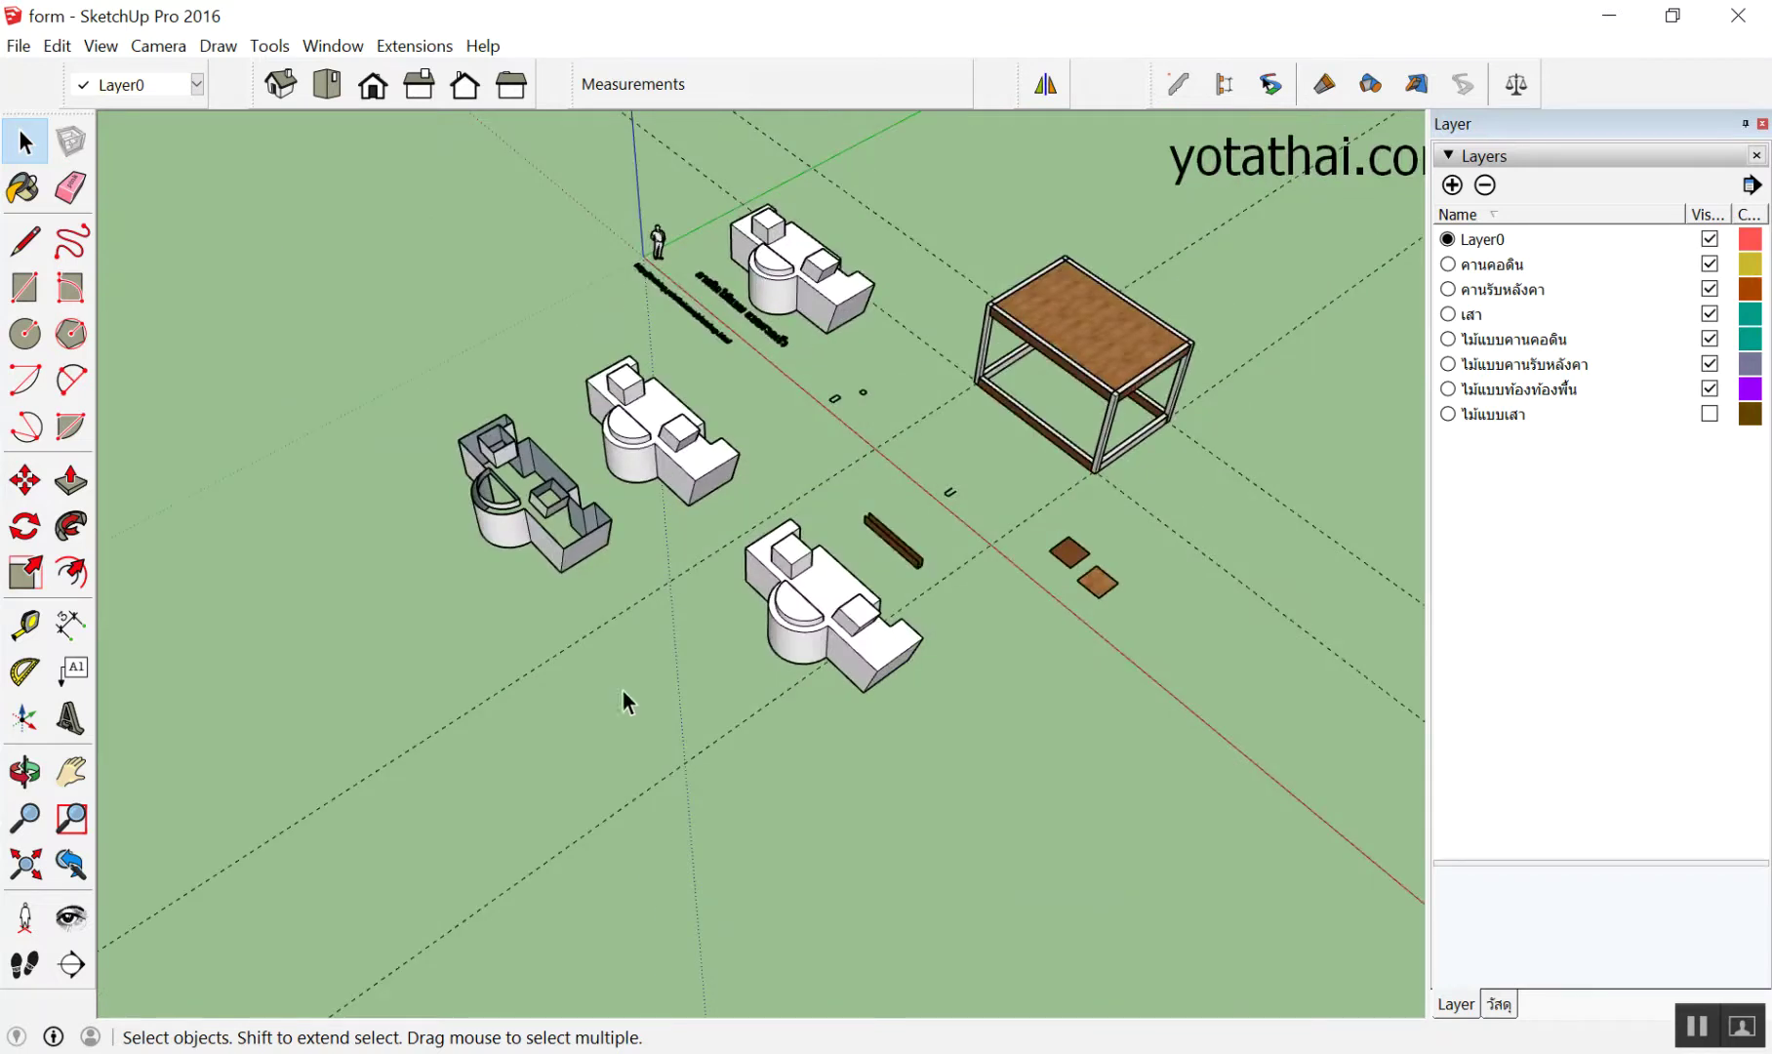
Paste the copied geometry and place it below the other buildings
key(ctrl+v)
click(597, 669)
scroll(597, 683, up, 2)
key(space)
click(909, 734)
scroll(787, 692, up, 1)
scroll(564, 573, up, 2)
scroll(563, 572, up, 2)
scroll(566, 567, up, 1)
middle_drag(582, 541, 619, 439)
scroll(619, 441, down, 3)
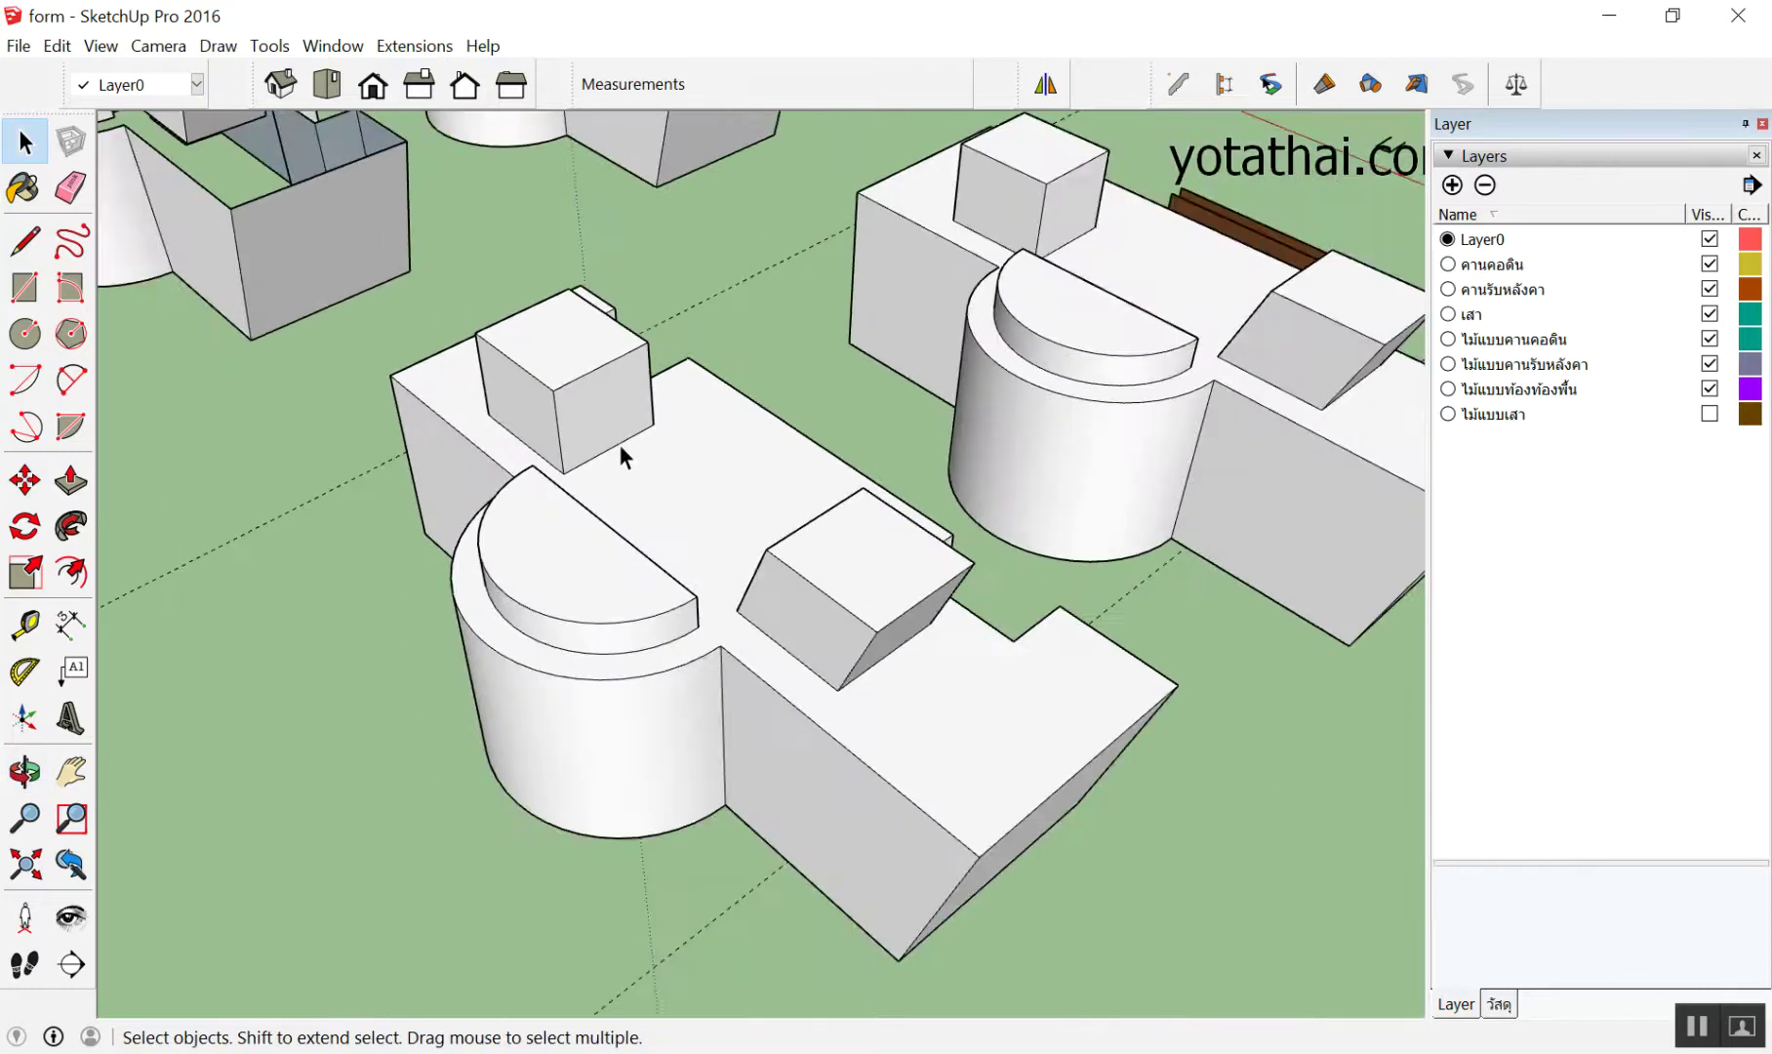
scroll(633, 517, up, 2)
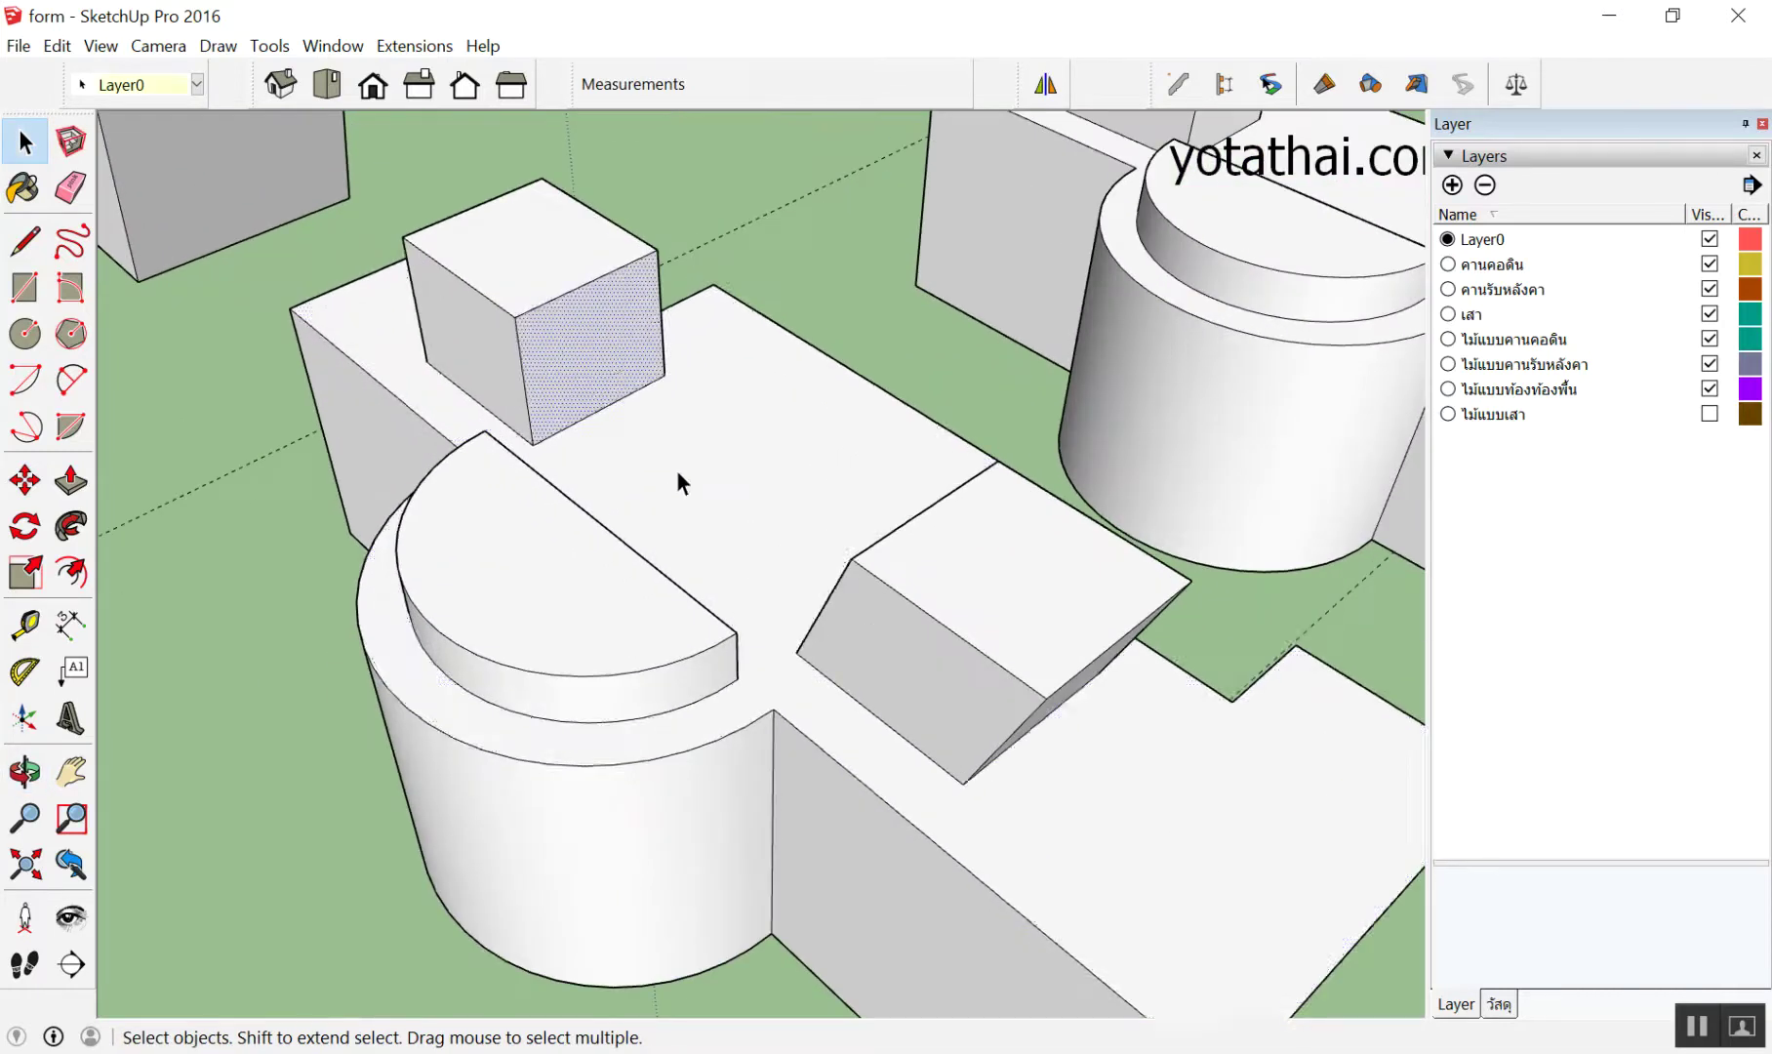
scroll(538, 556, down, 2)
Delete the roof, floor, half-round top and both box-top faces
click(639, 462)
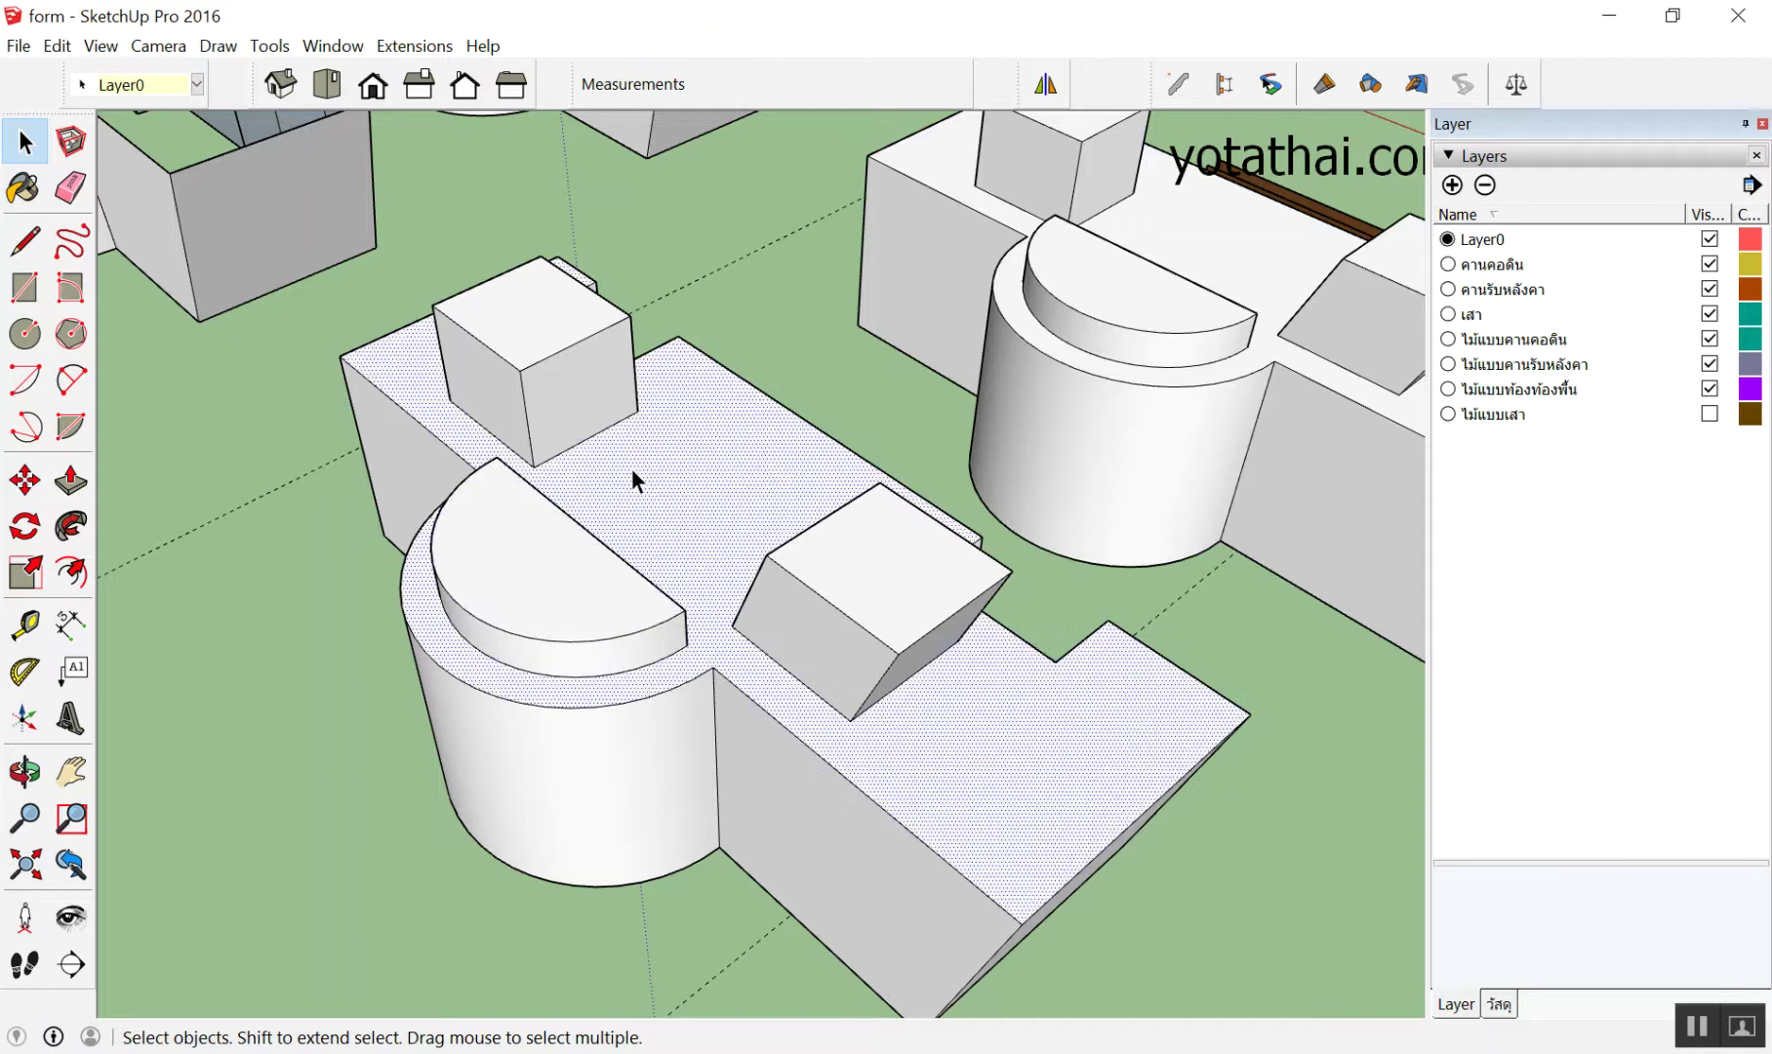
key(Delete)
click(692, 550)
key(Delete)
click(534, 590)
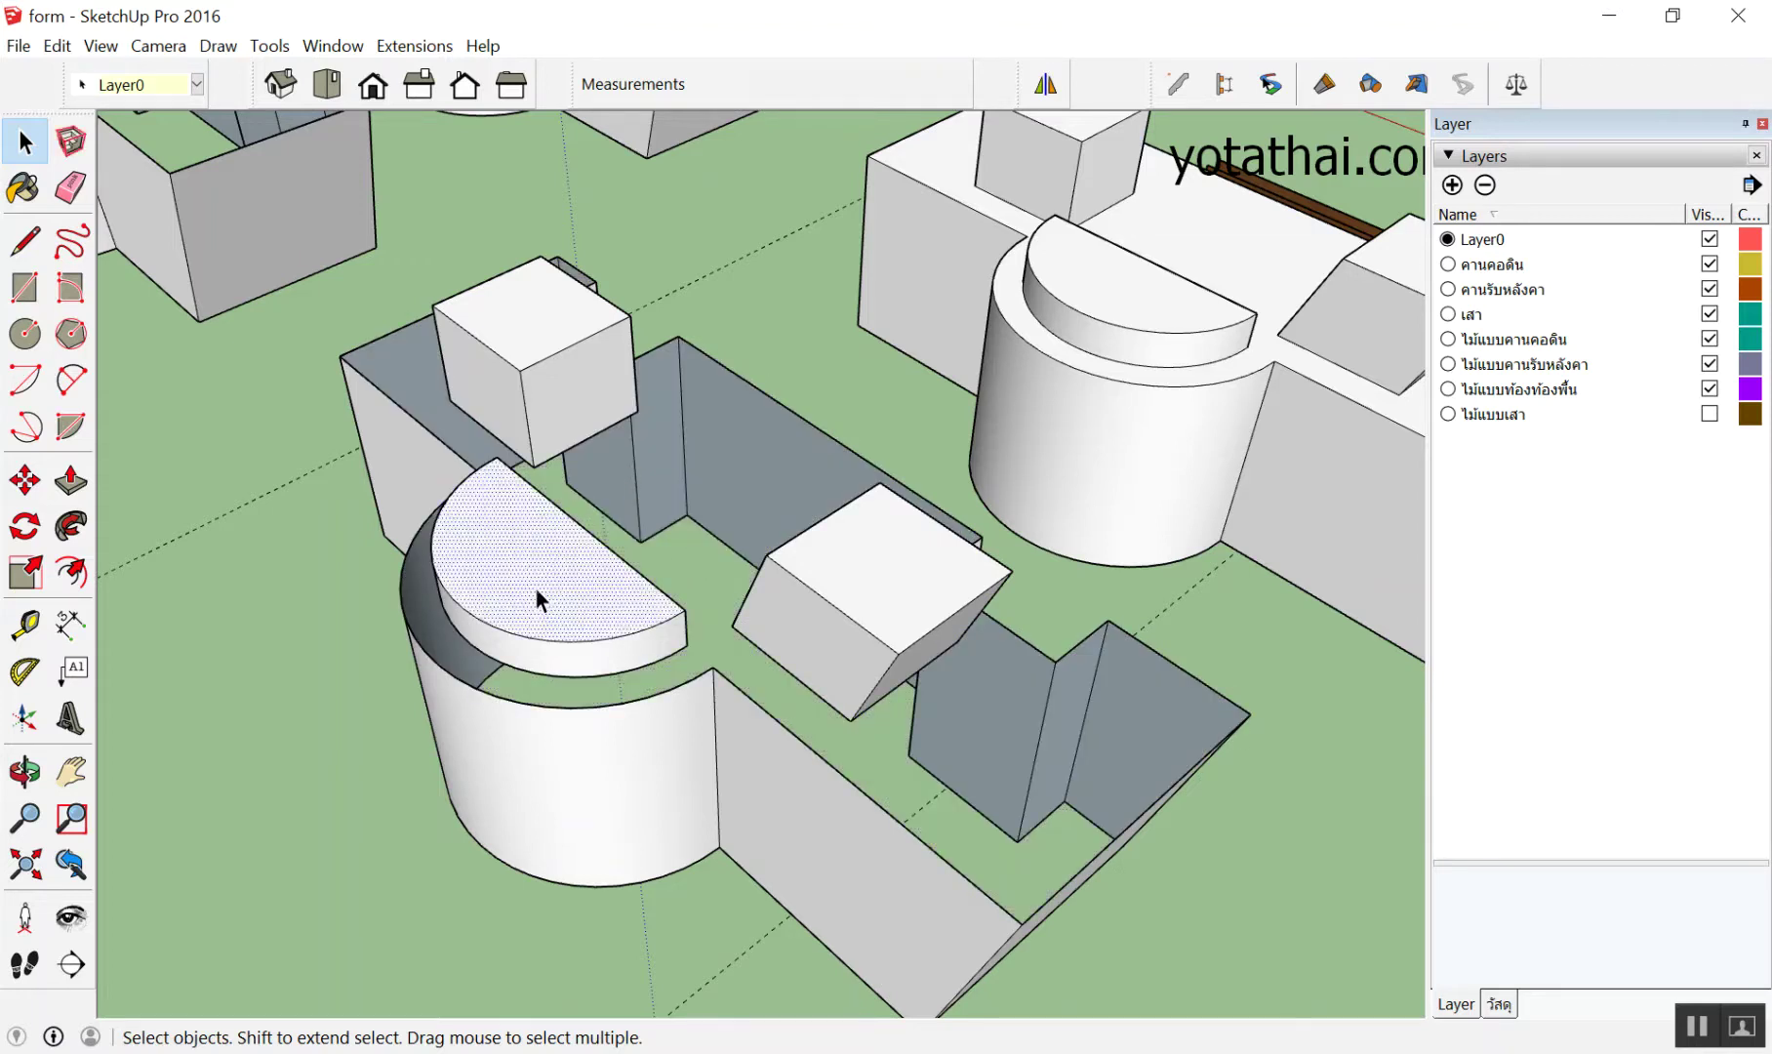
key(Delete)
click(890, 554)
key(Delete)
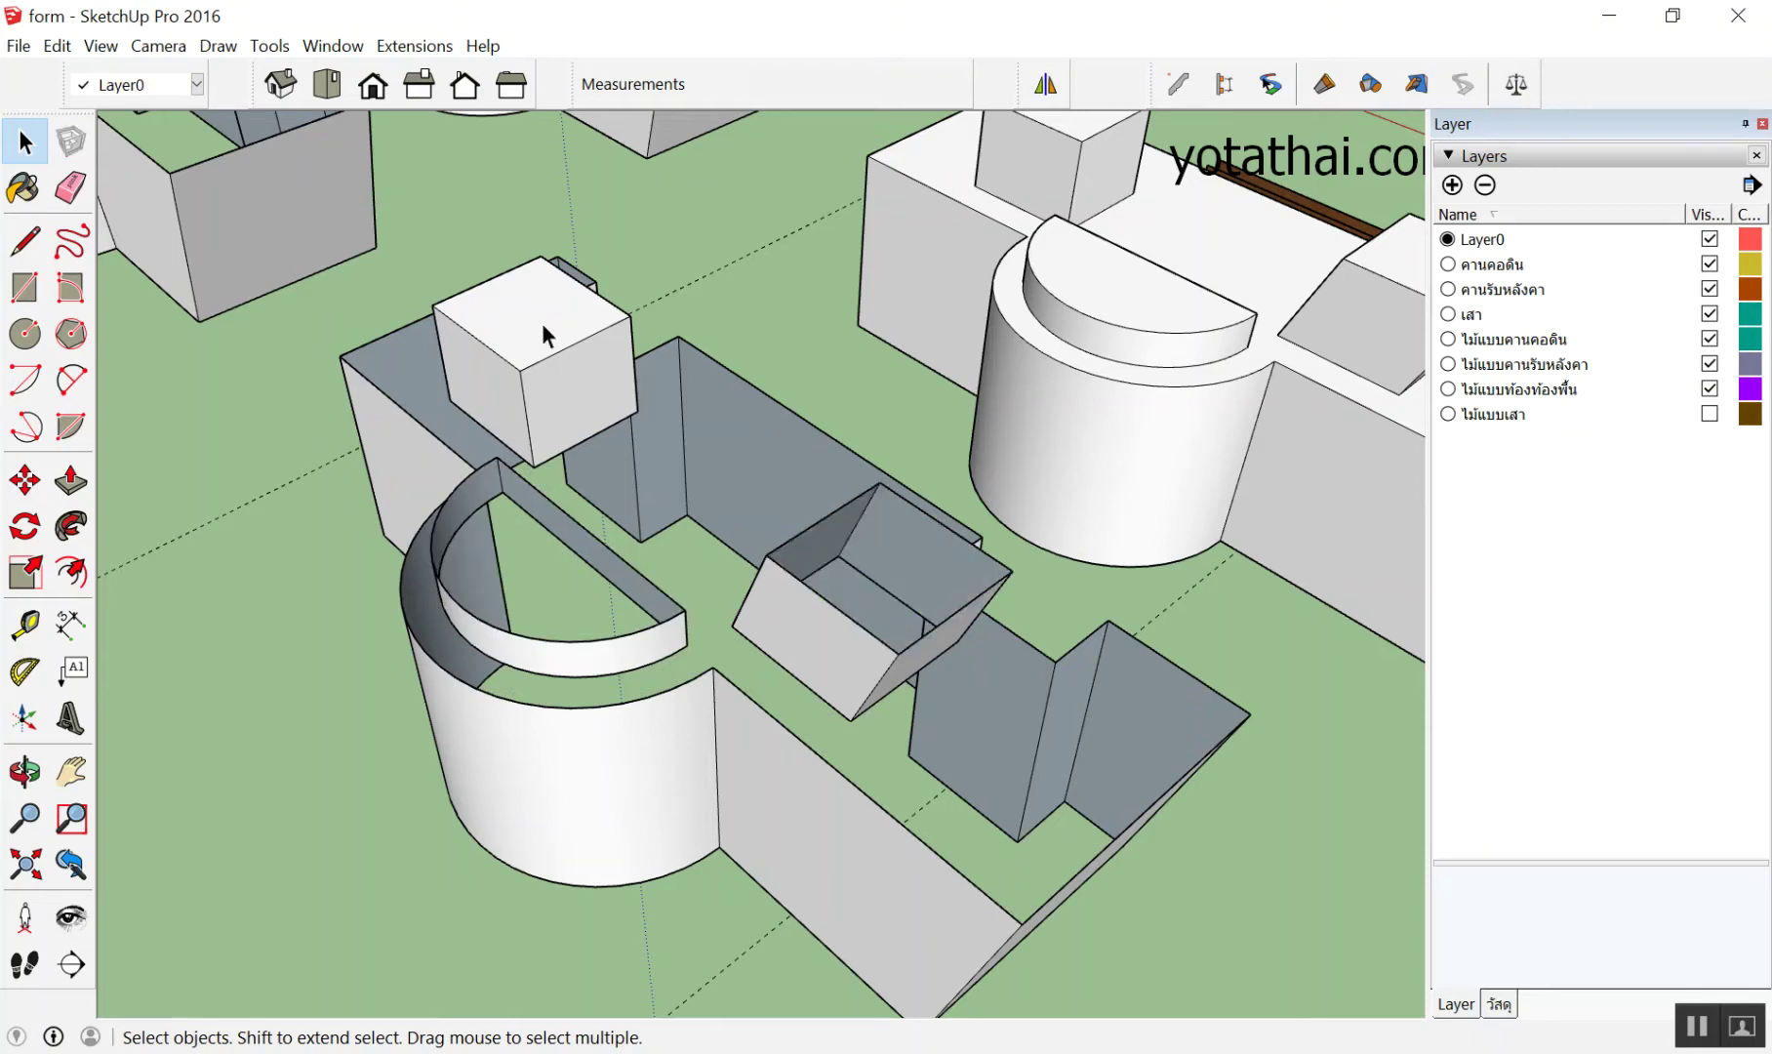
click(542, 323)
key(Delete)
middle_drag(819, 475, 119, 482)
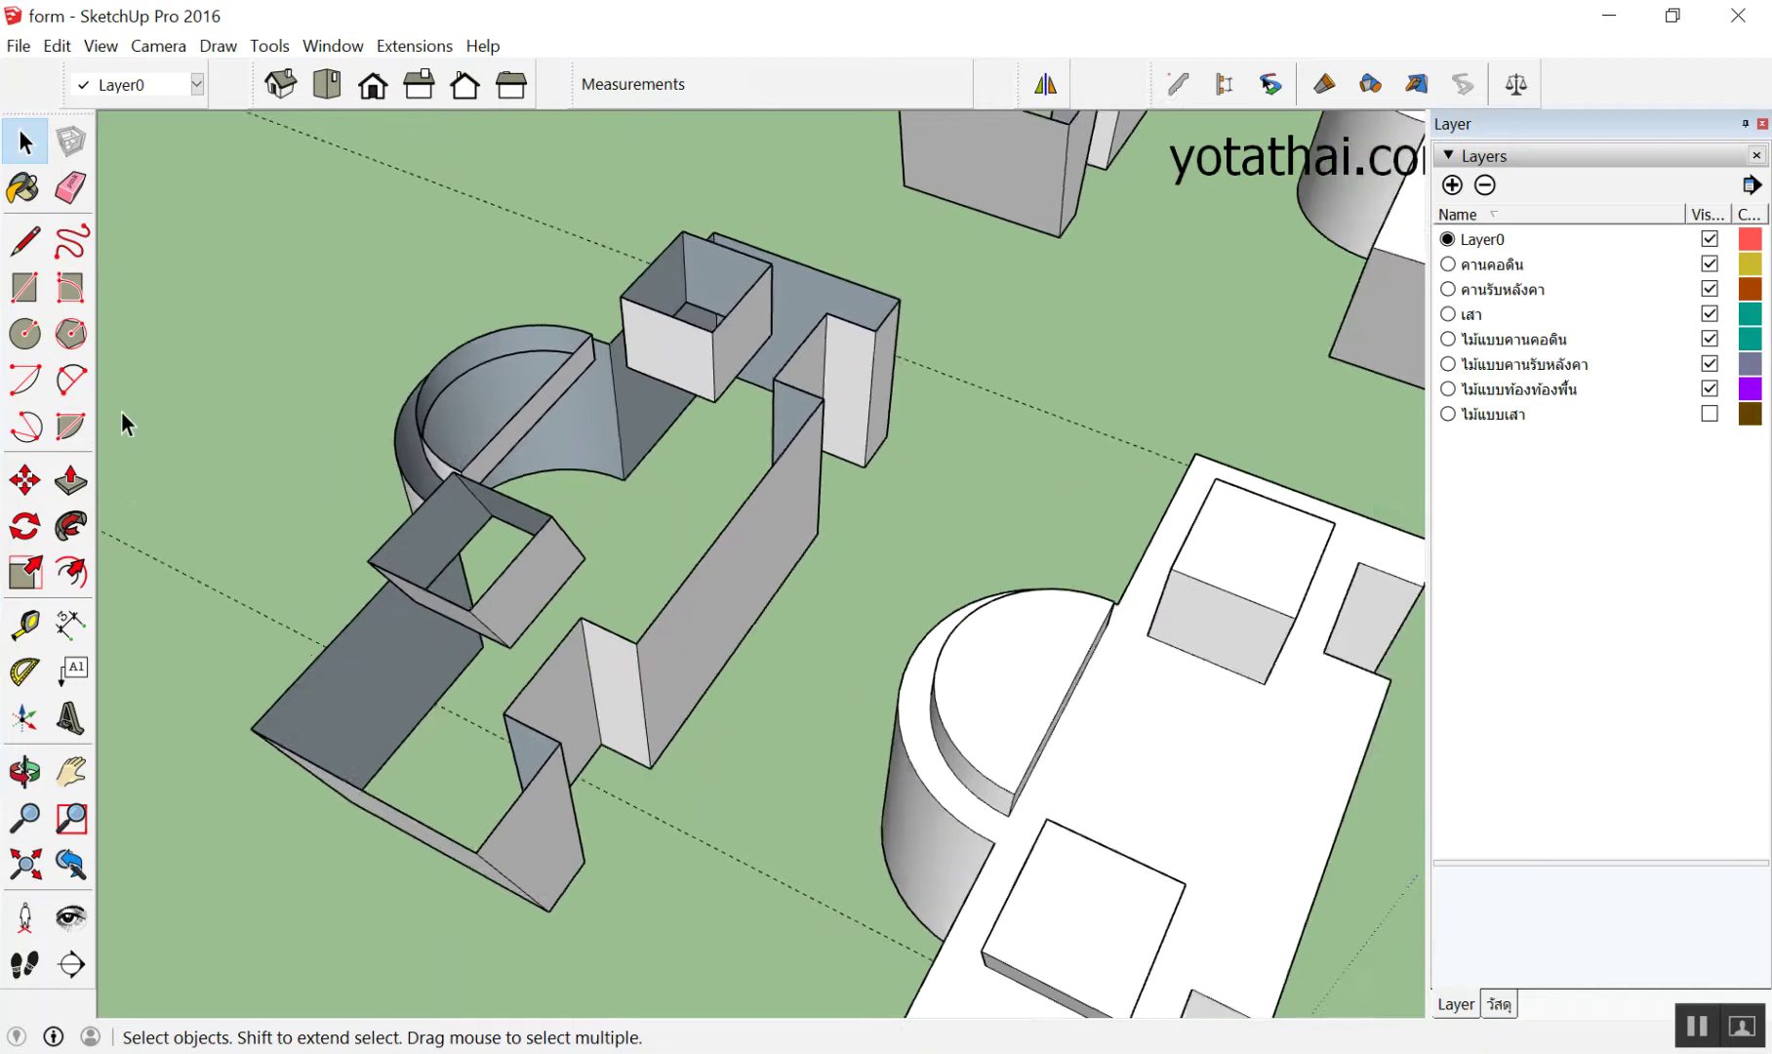
Window-select the hollow wall model and make it a group
middle_drag(119, 482, 641, 467)
scroll(811, 514, down, 5)
middle_drag(811, 514, 540, 669)
drag(734, 339, 432, 699)
drag(446, 230, 728, 766)
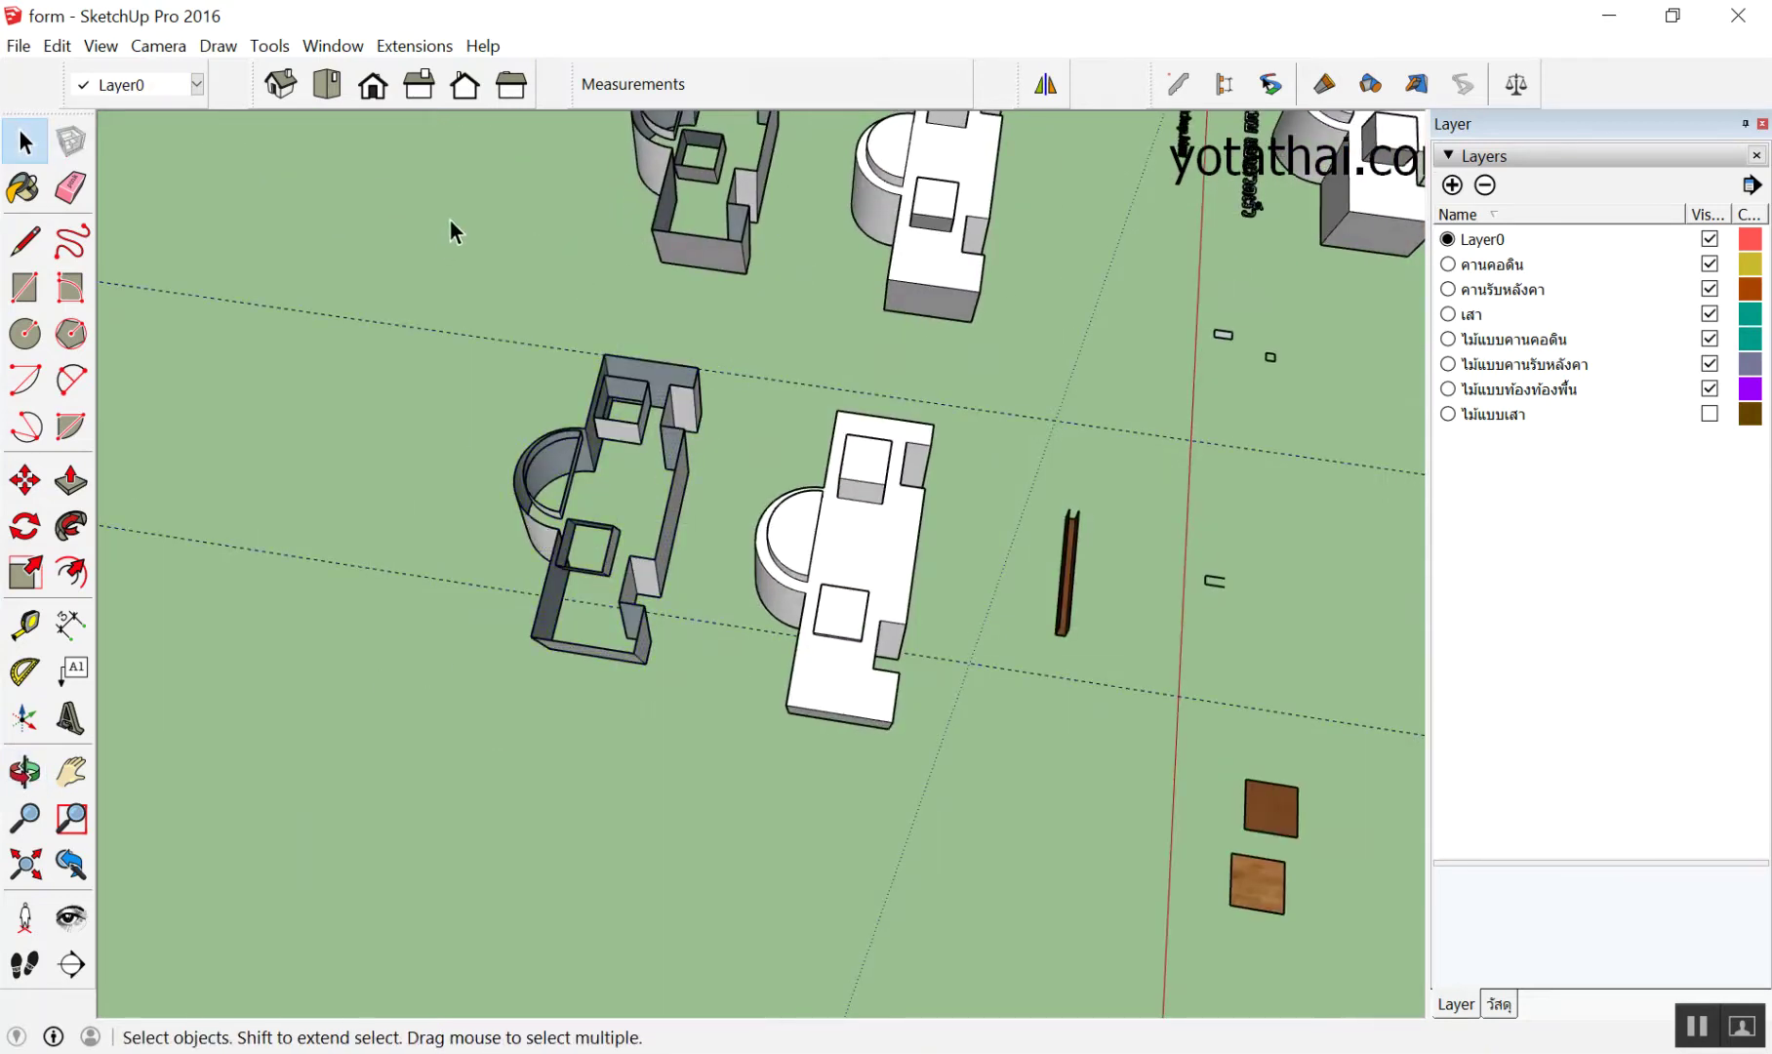
middle_drag(724, 748, 839, 673)
drag(415, 330, 732, 773)
mouse_move(732, 773)
middle_down()
mouse_move(917, 507)
mouse_move(747, 526)
middle_up()
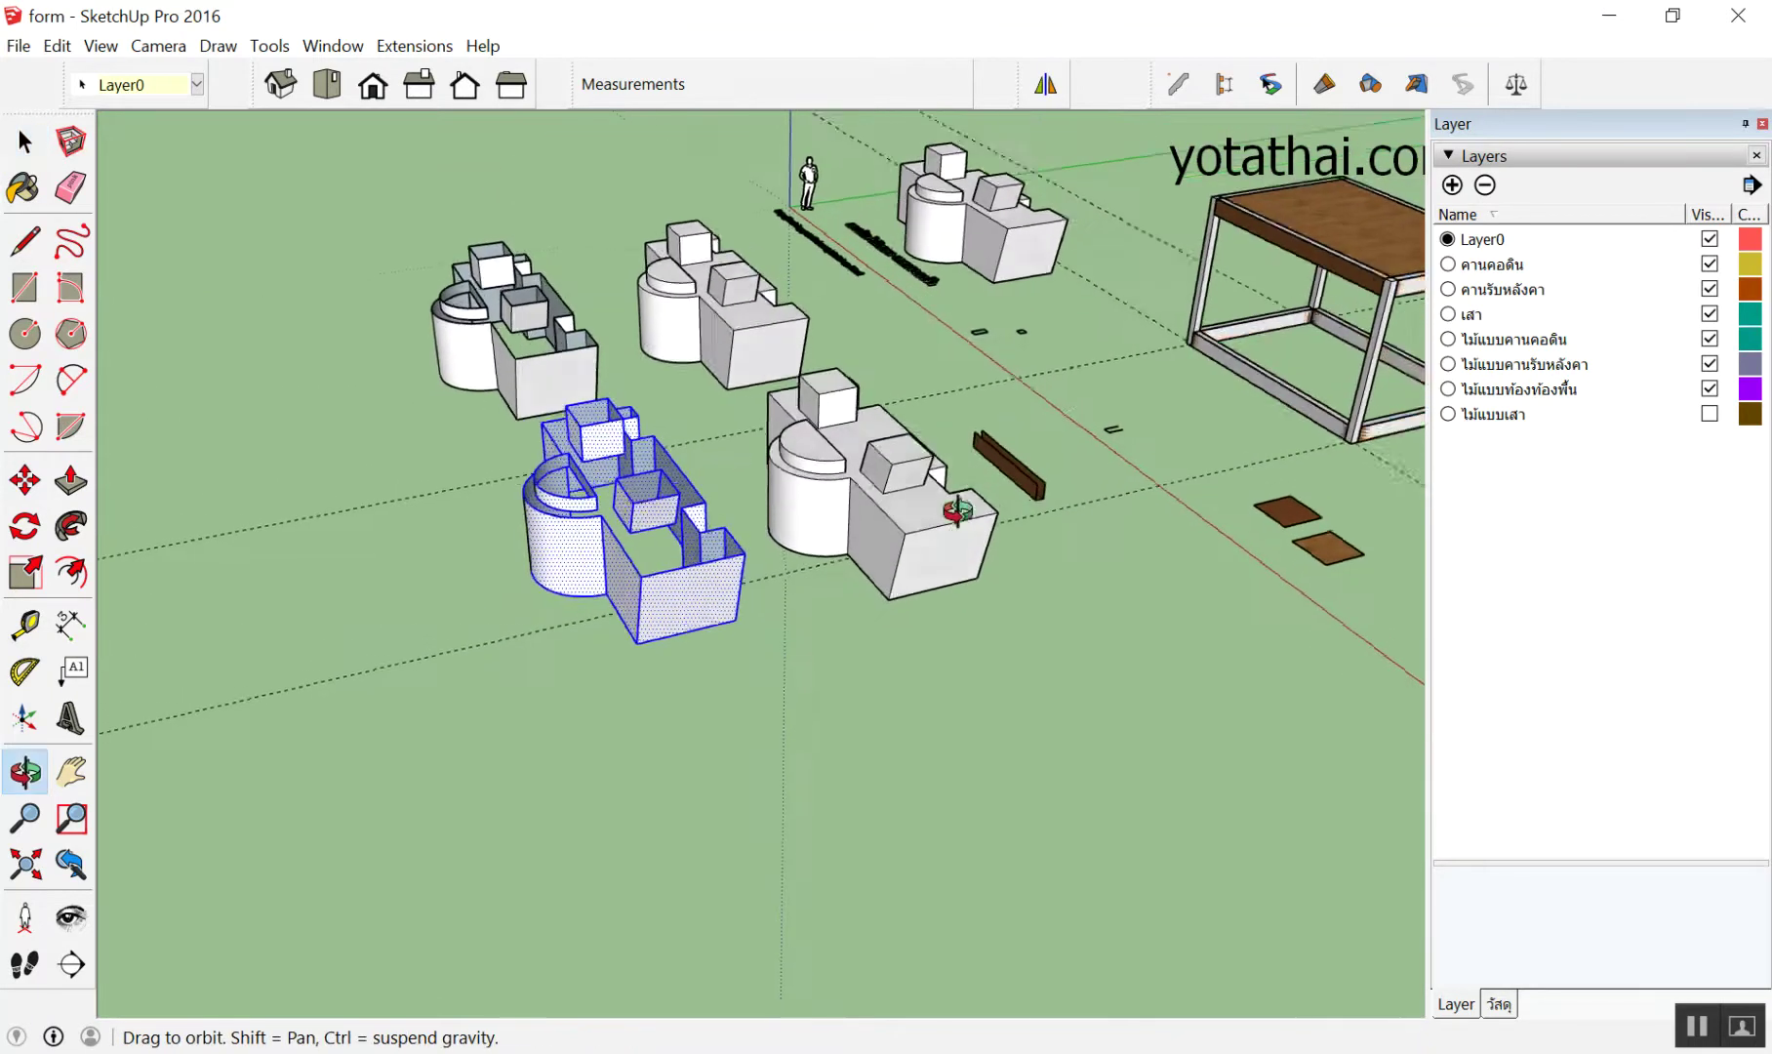
scroll(668, 503, up, 3)
scroll(644, 469, up, 2)
right_click(629, 444)
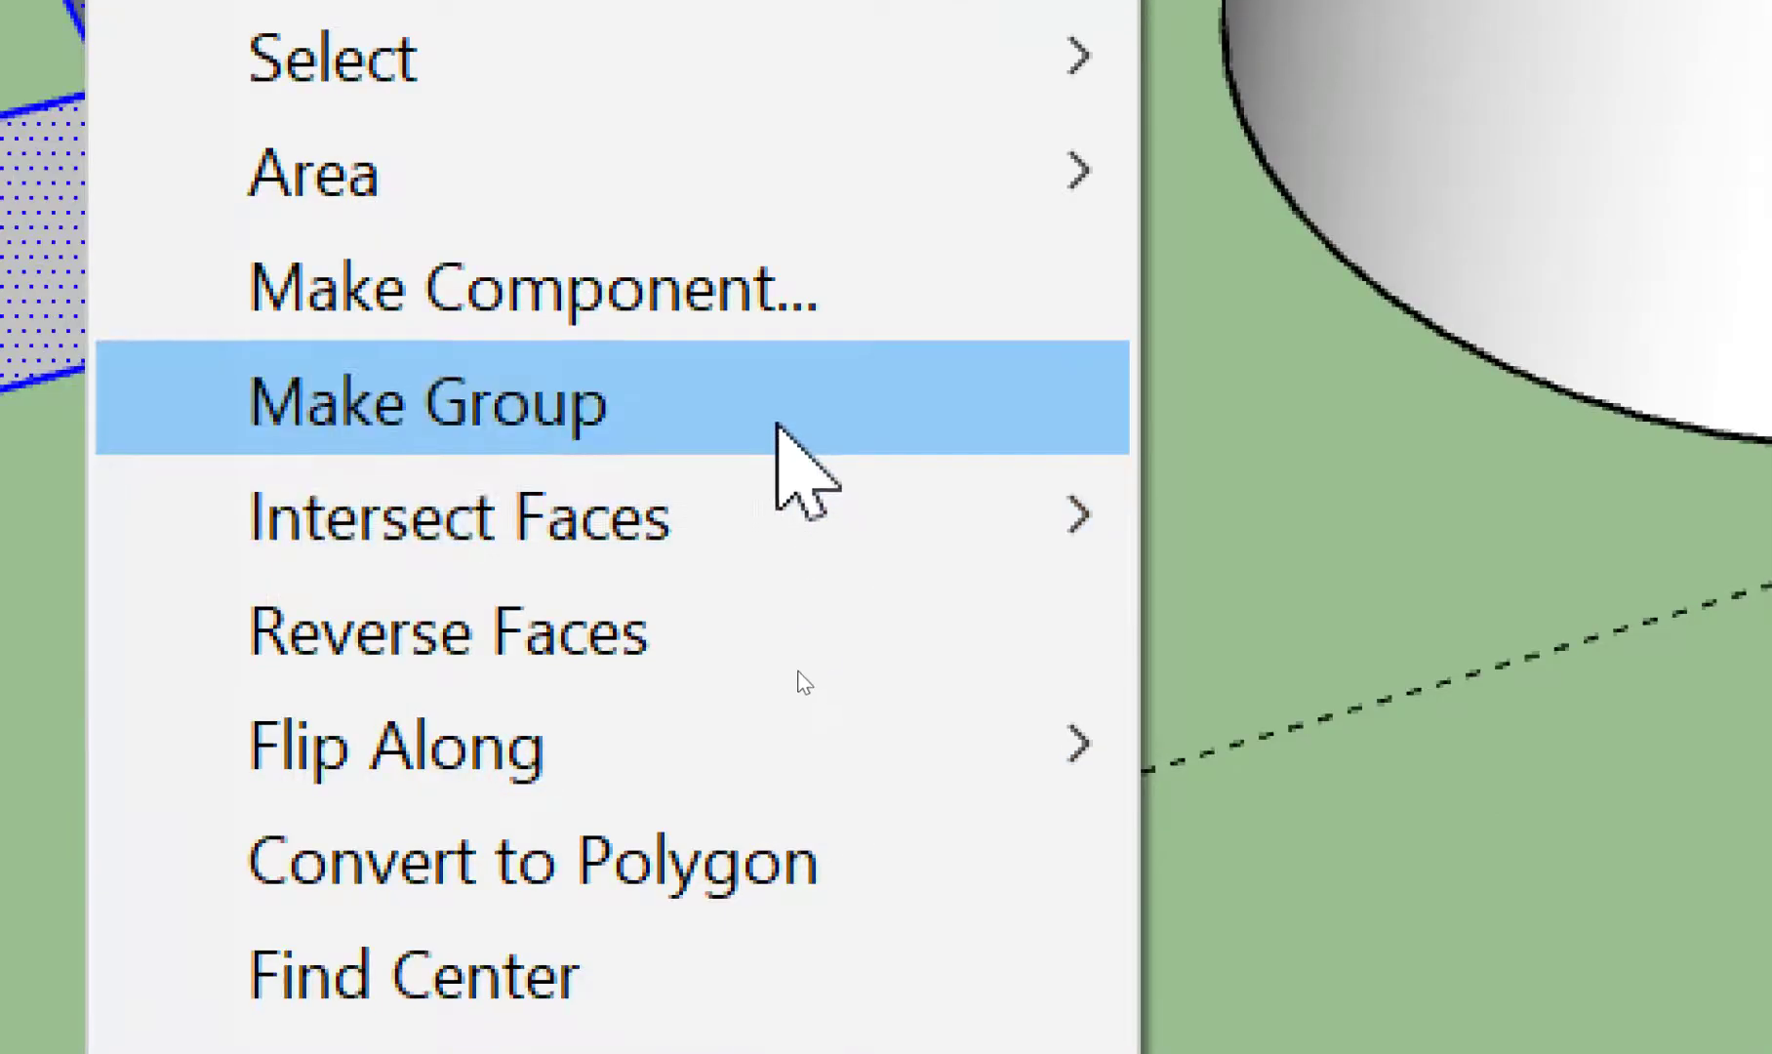
click(781, 434)
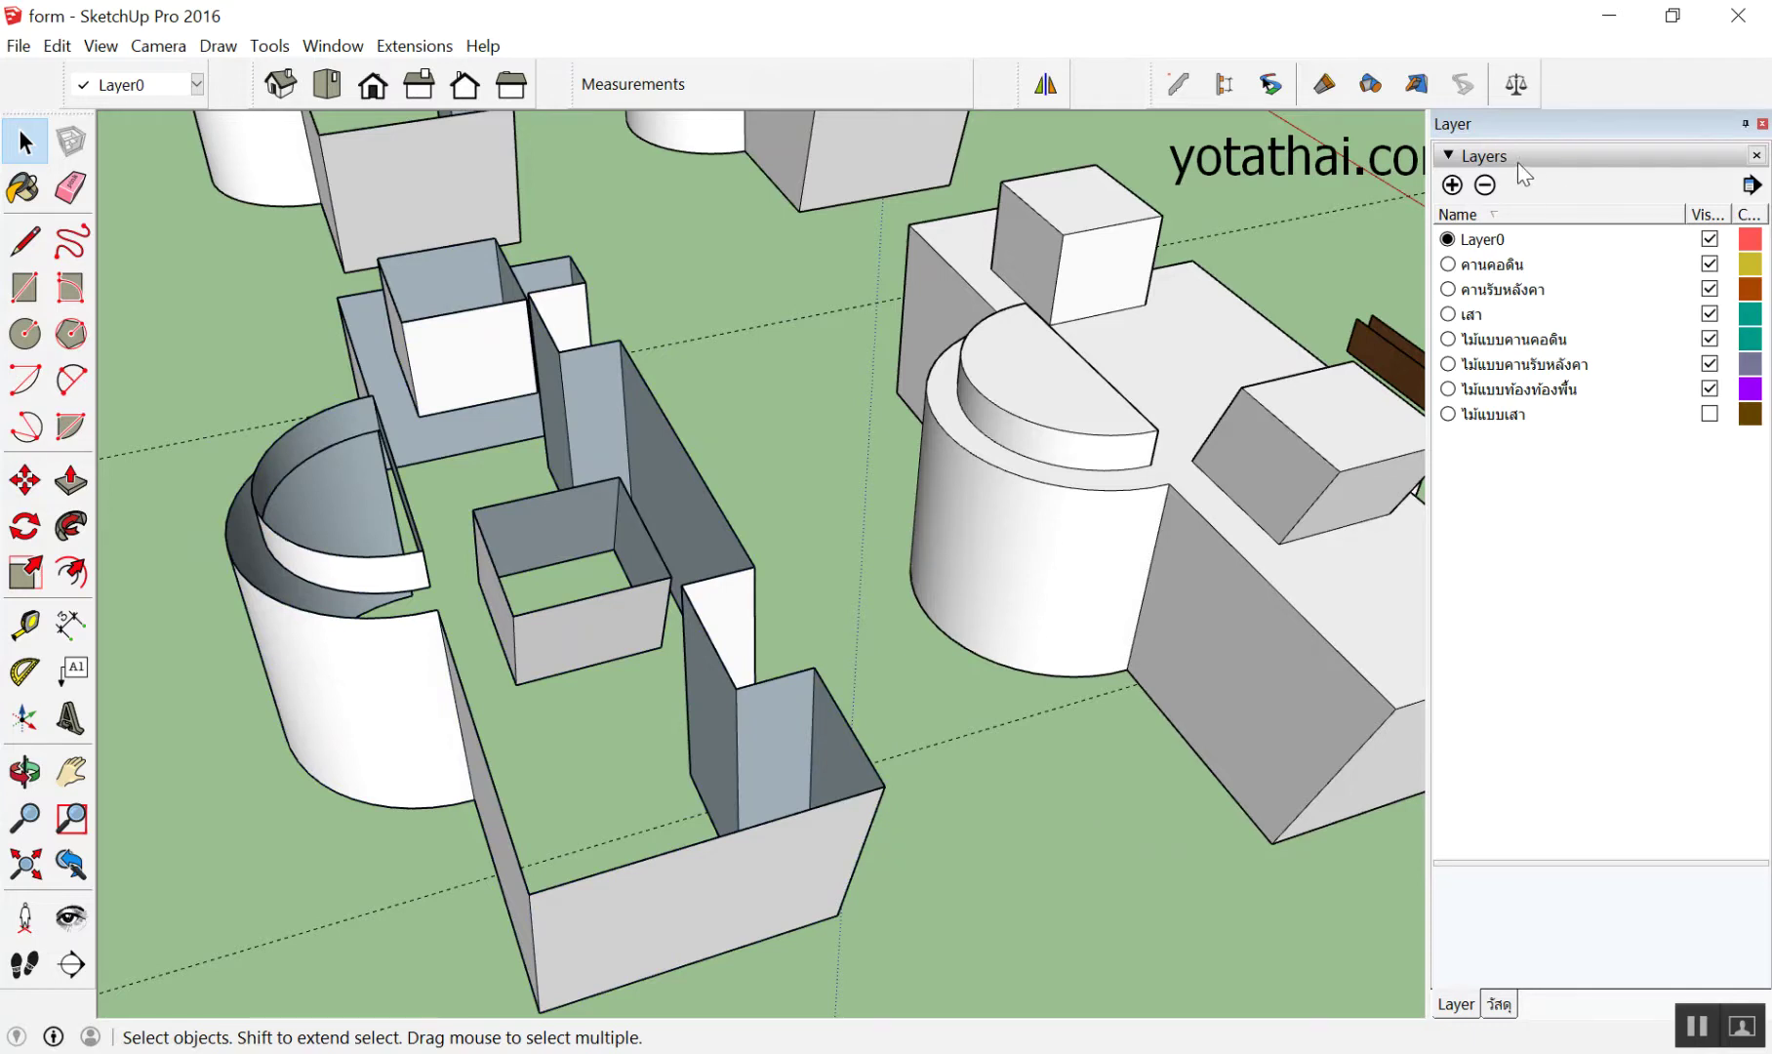
Paint the wall group with brown wood and open the PB Quantifier cost report
key(b)
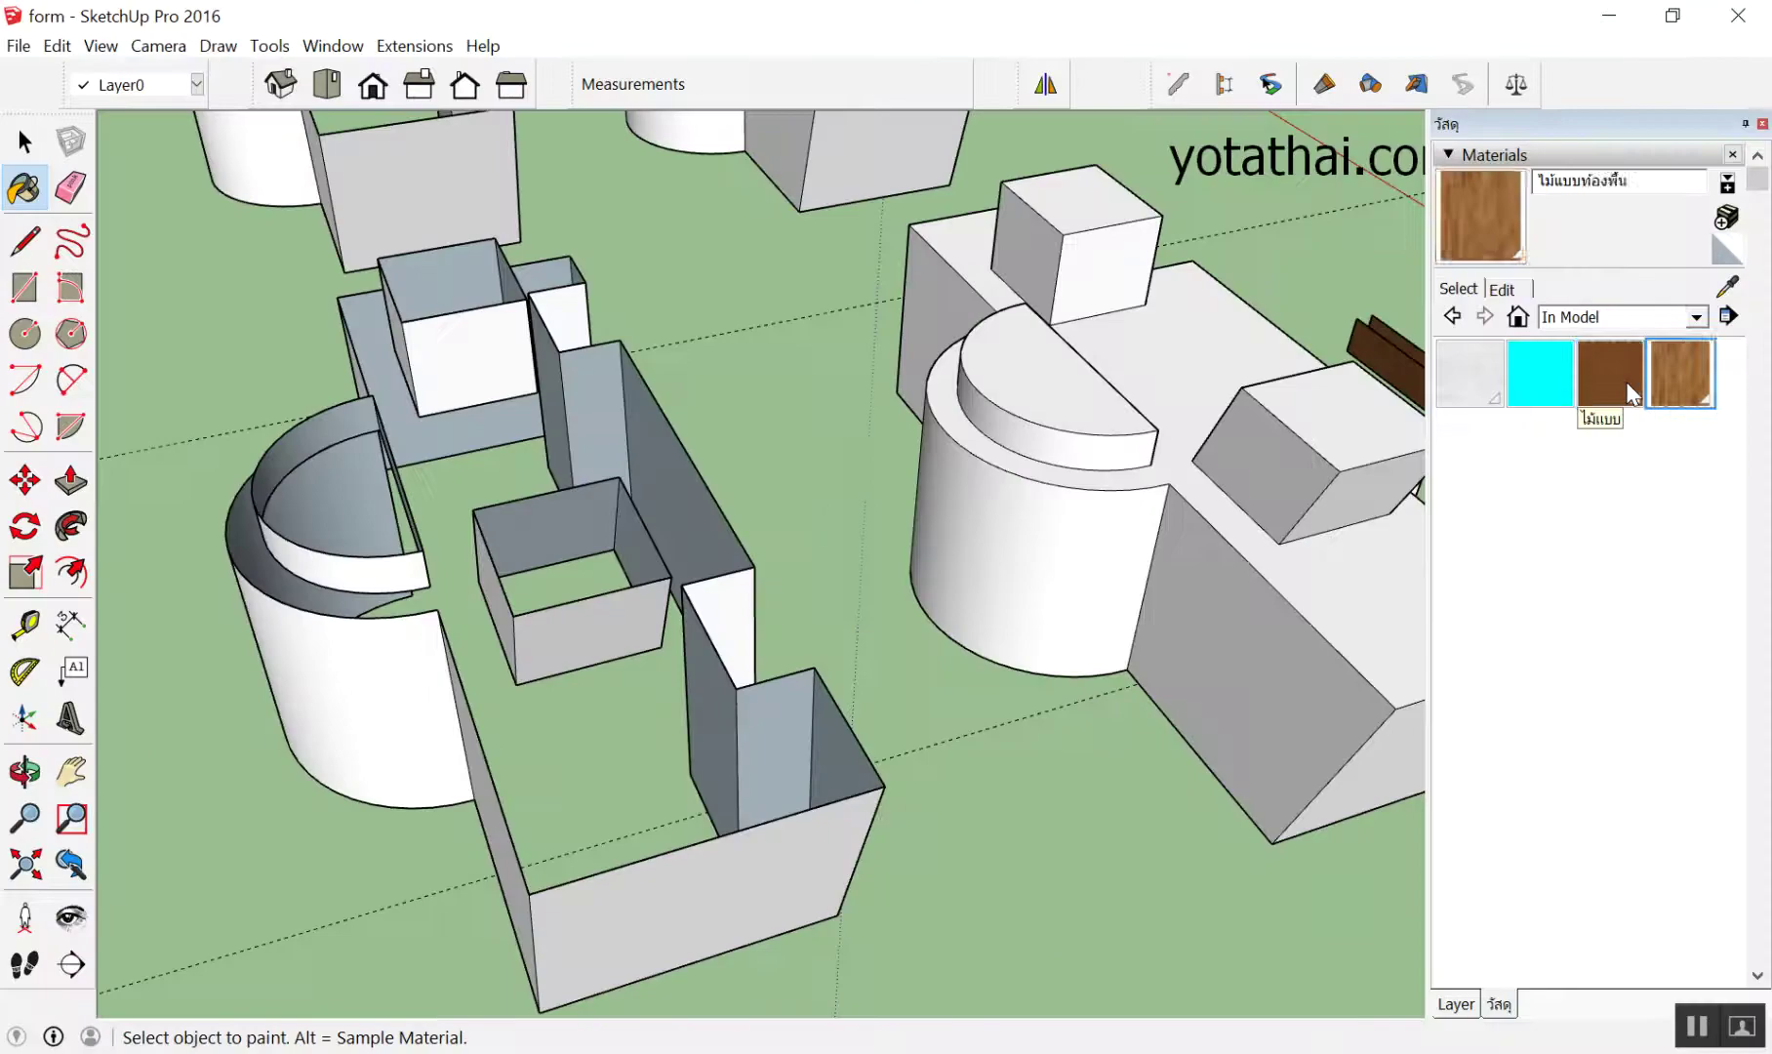
click(1609, 375)
click(647, 403)
key(space)
scroll(647, 403, down, 3)
scroll(647, 404, down, 2)
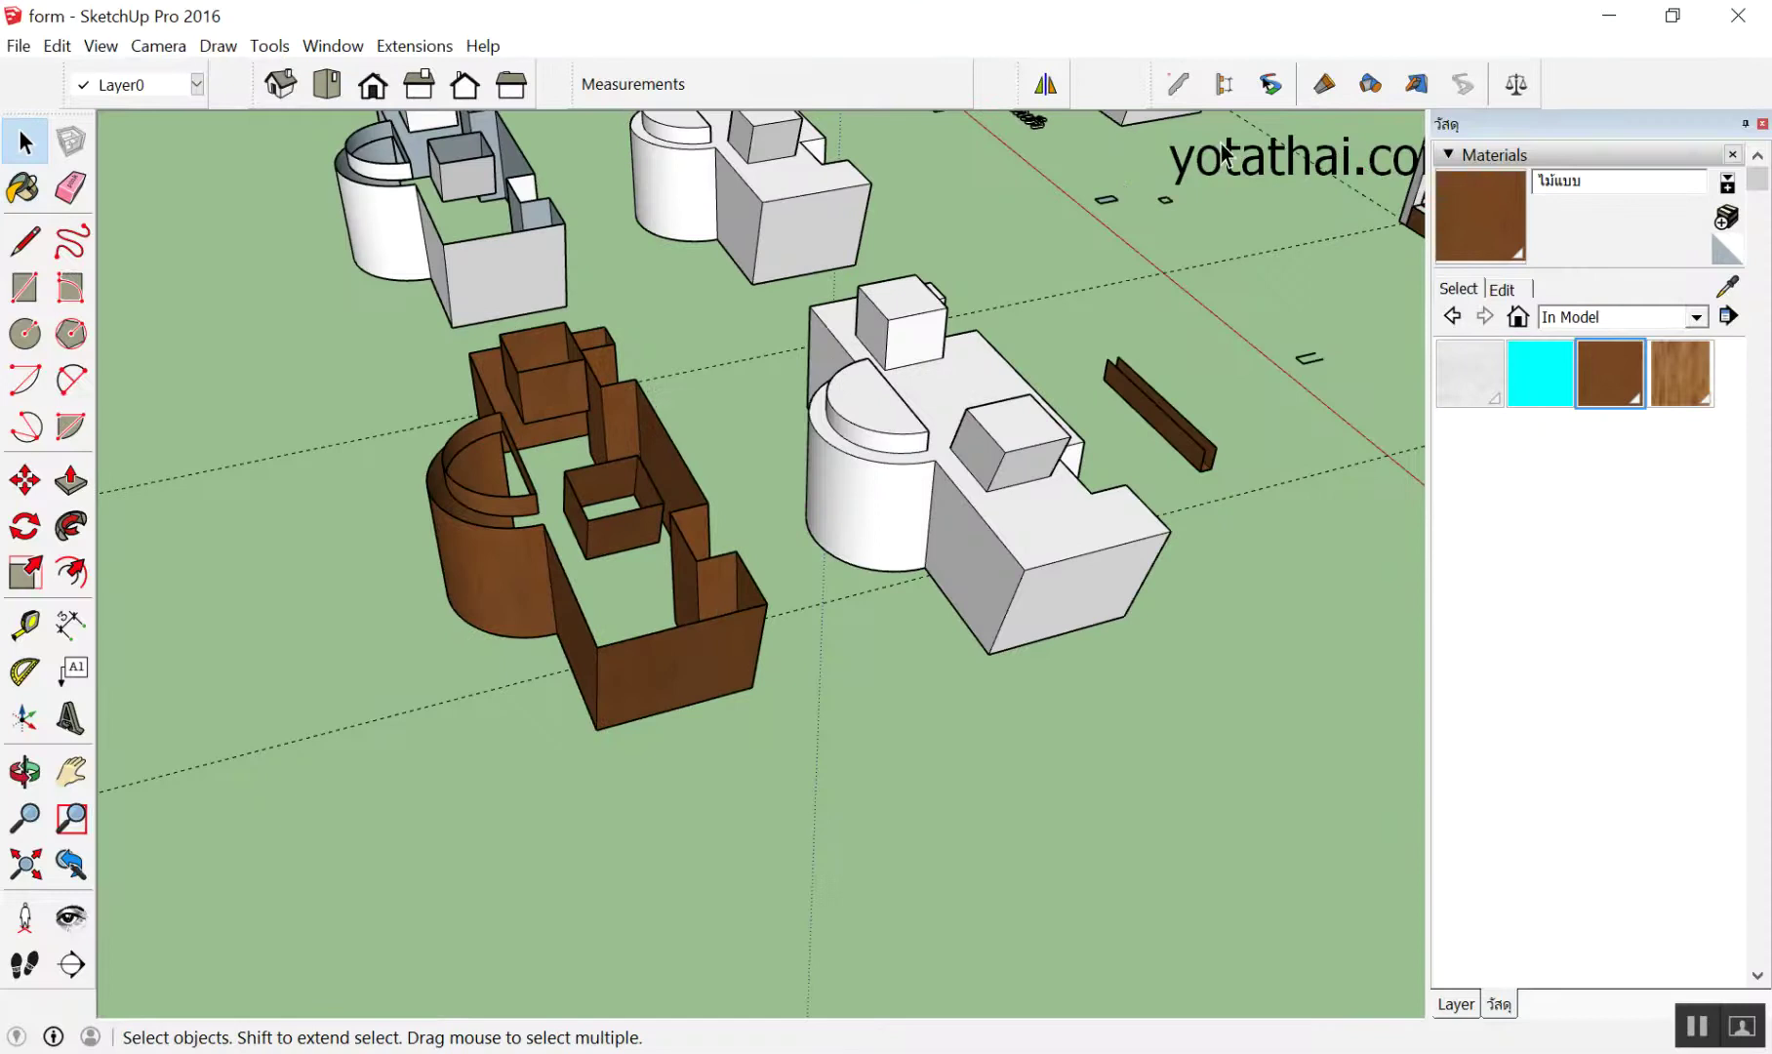
click(1528, 89)
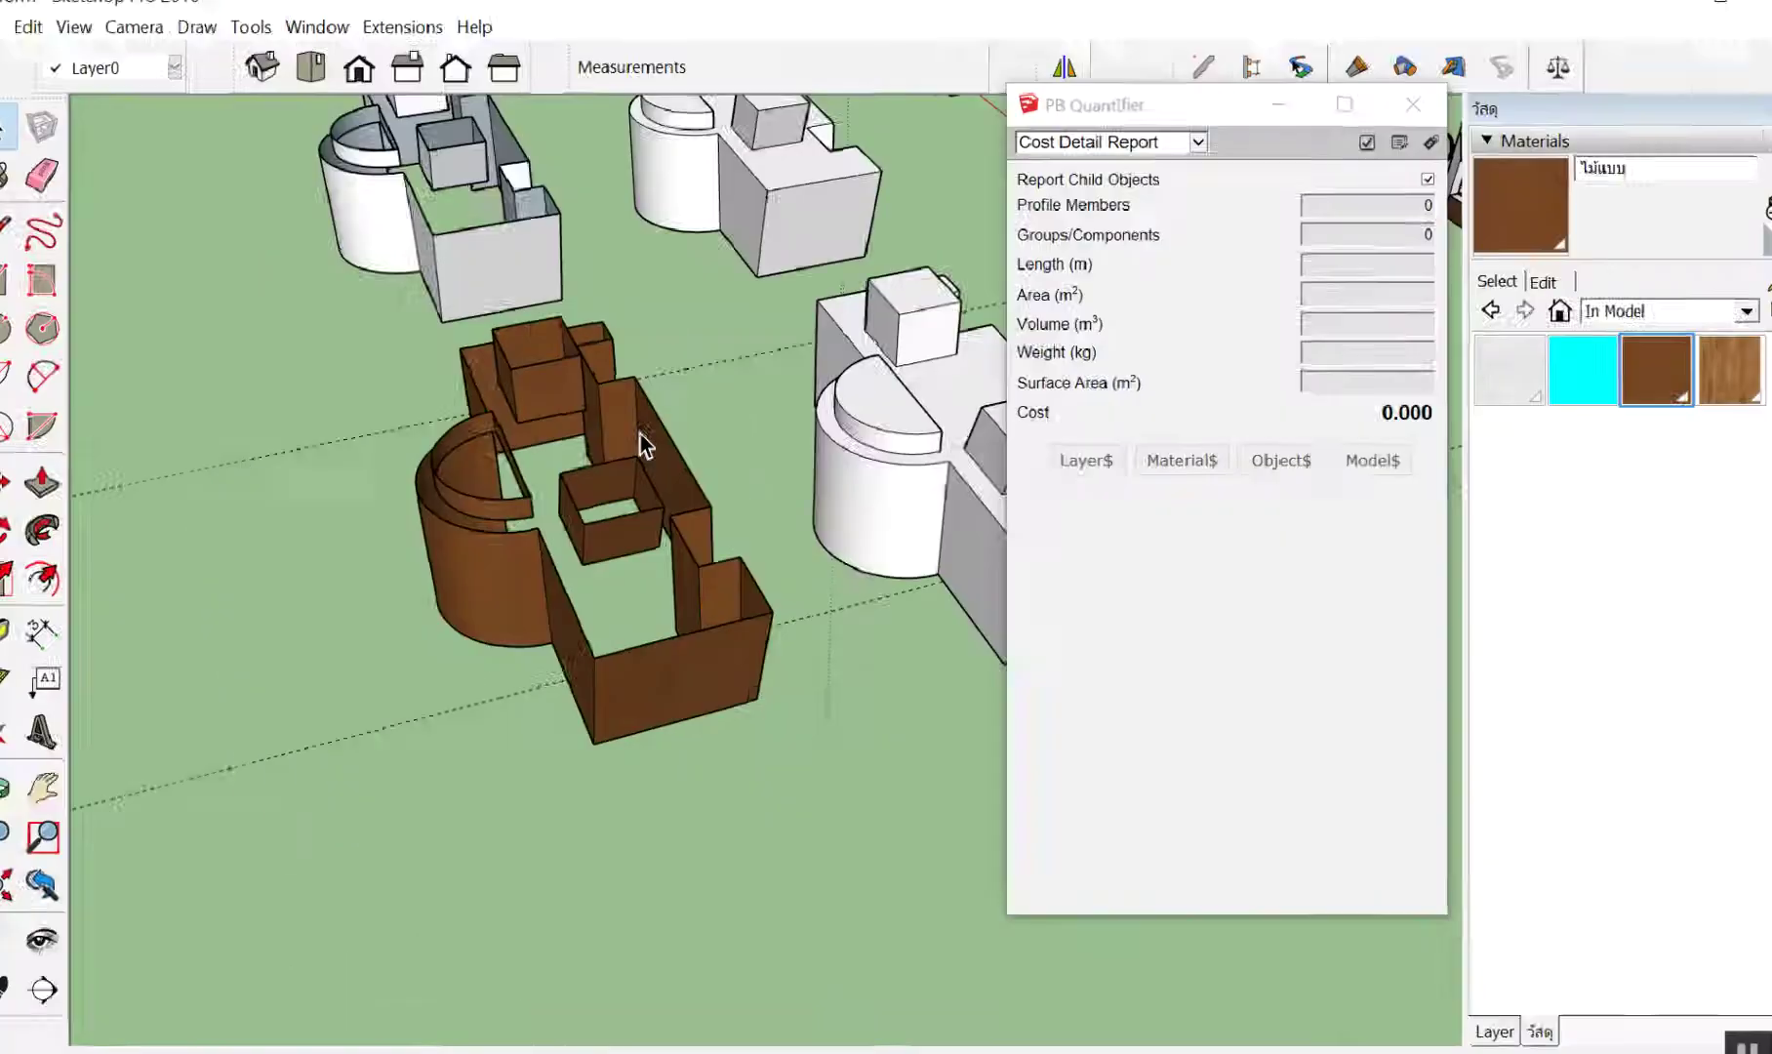
Select the brown wall group to check its cost, then clear the selection
click(640, 434)
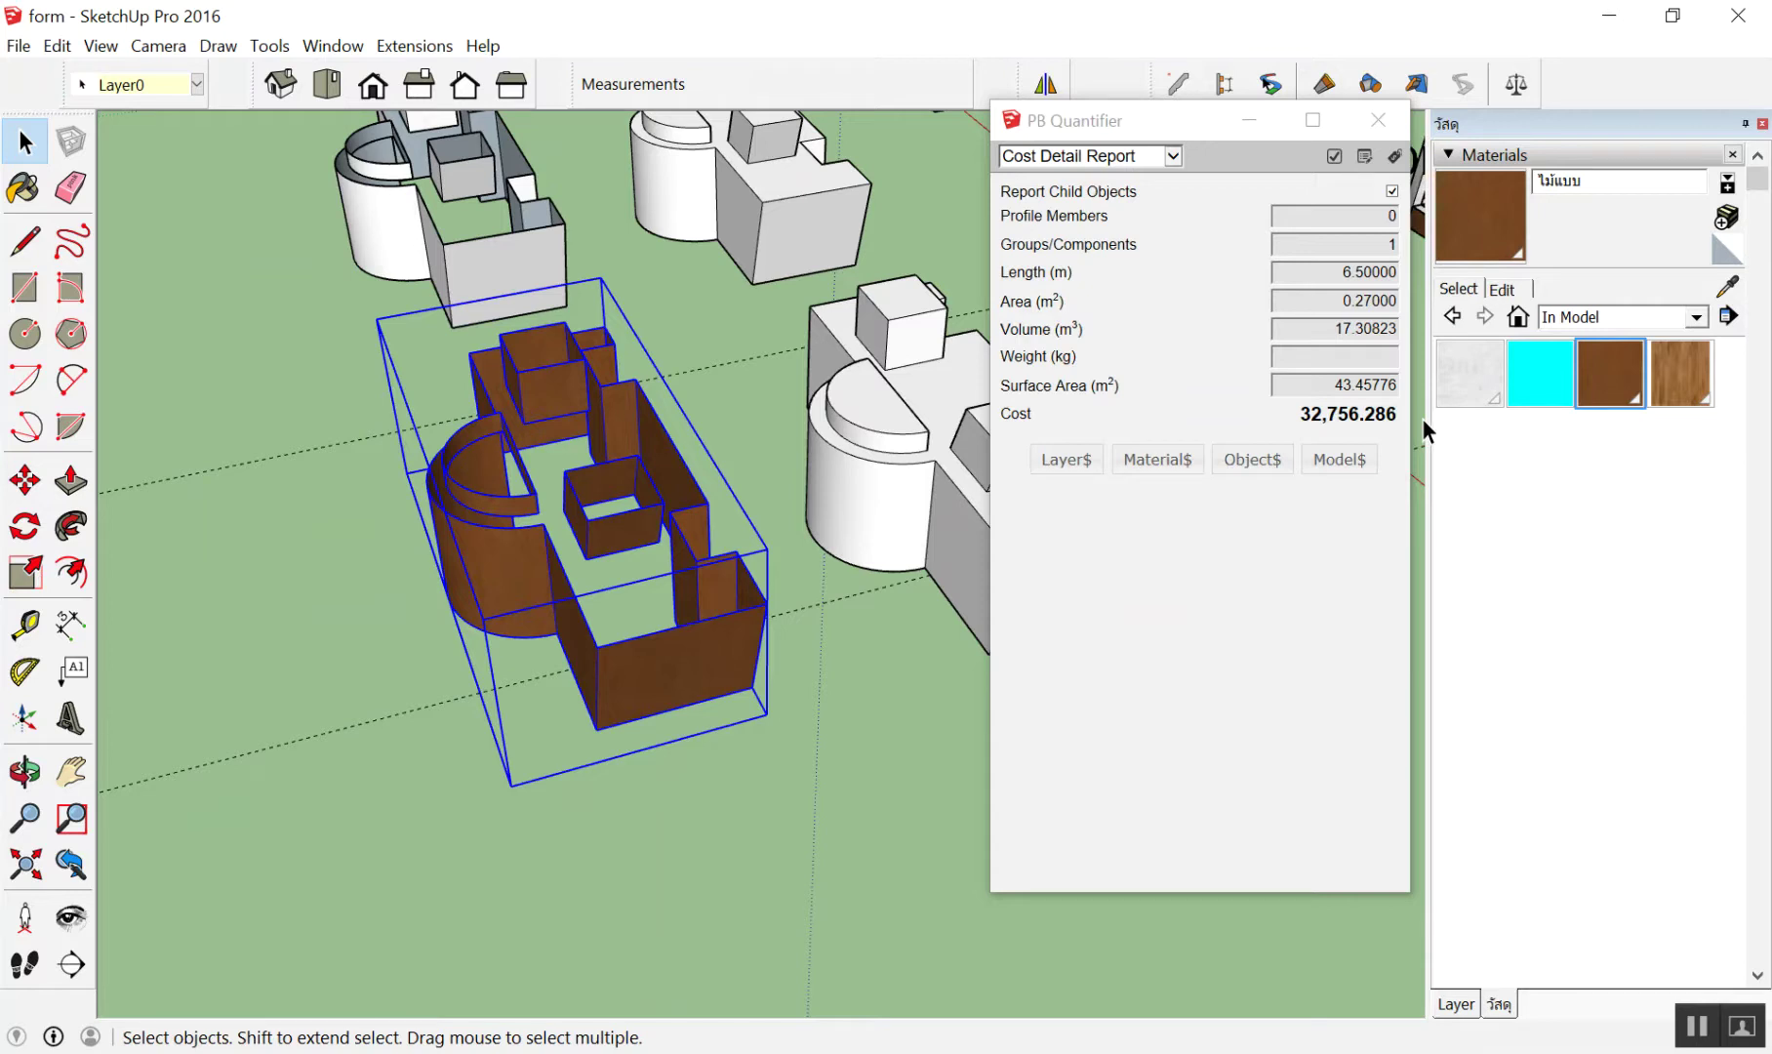
click(720, 814)
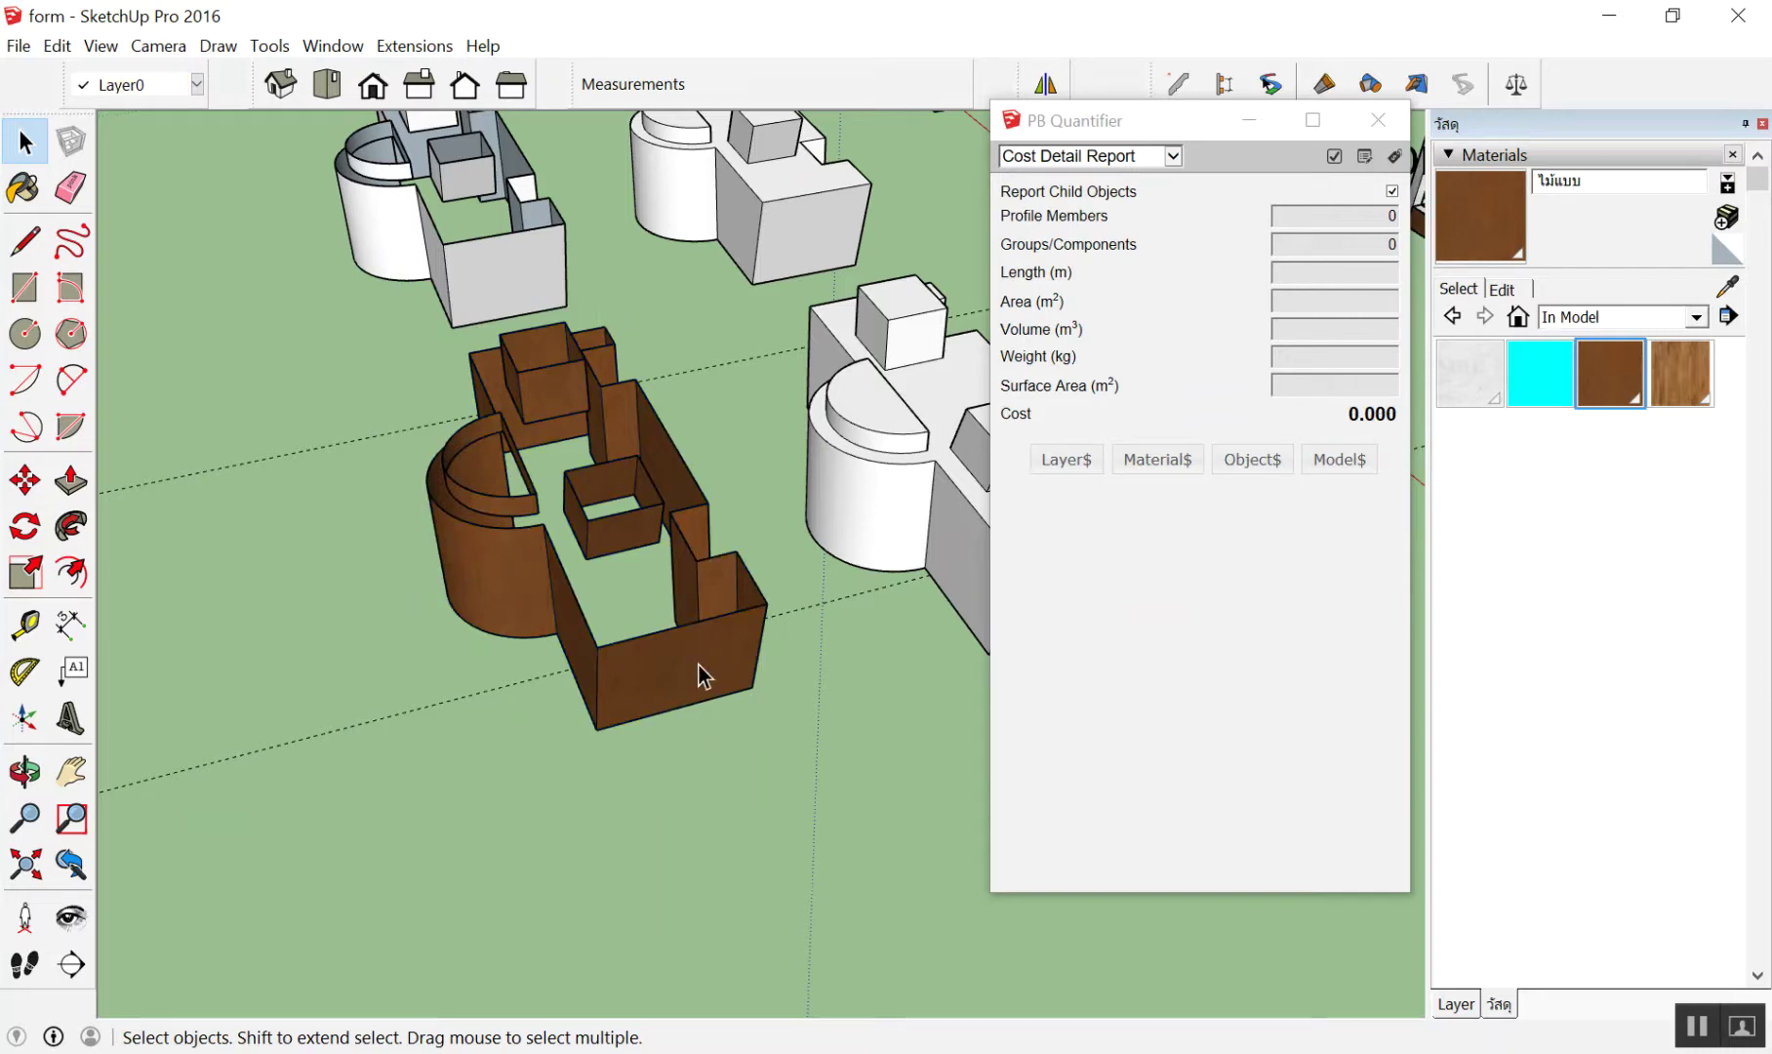
scroll(759, 789, up, 3)
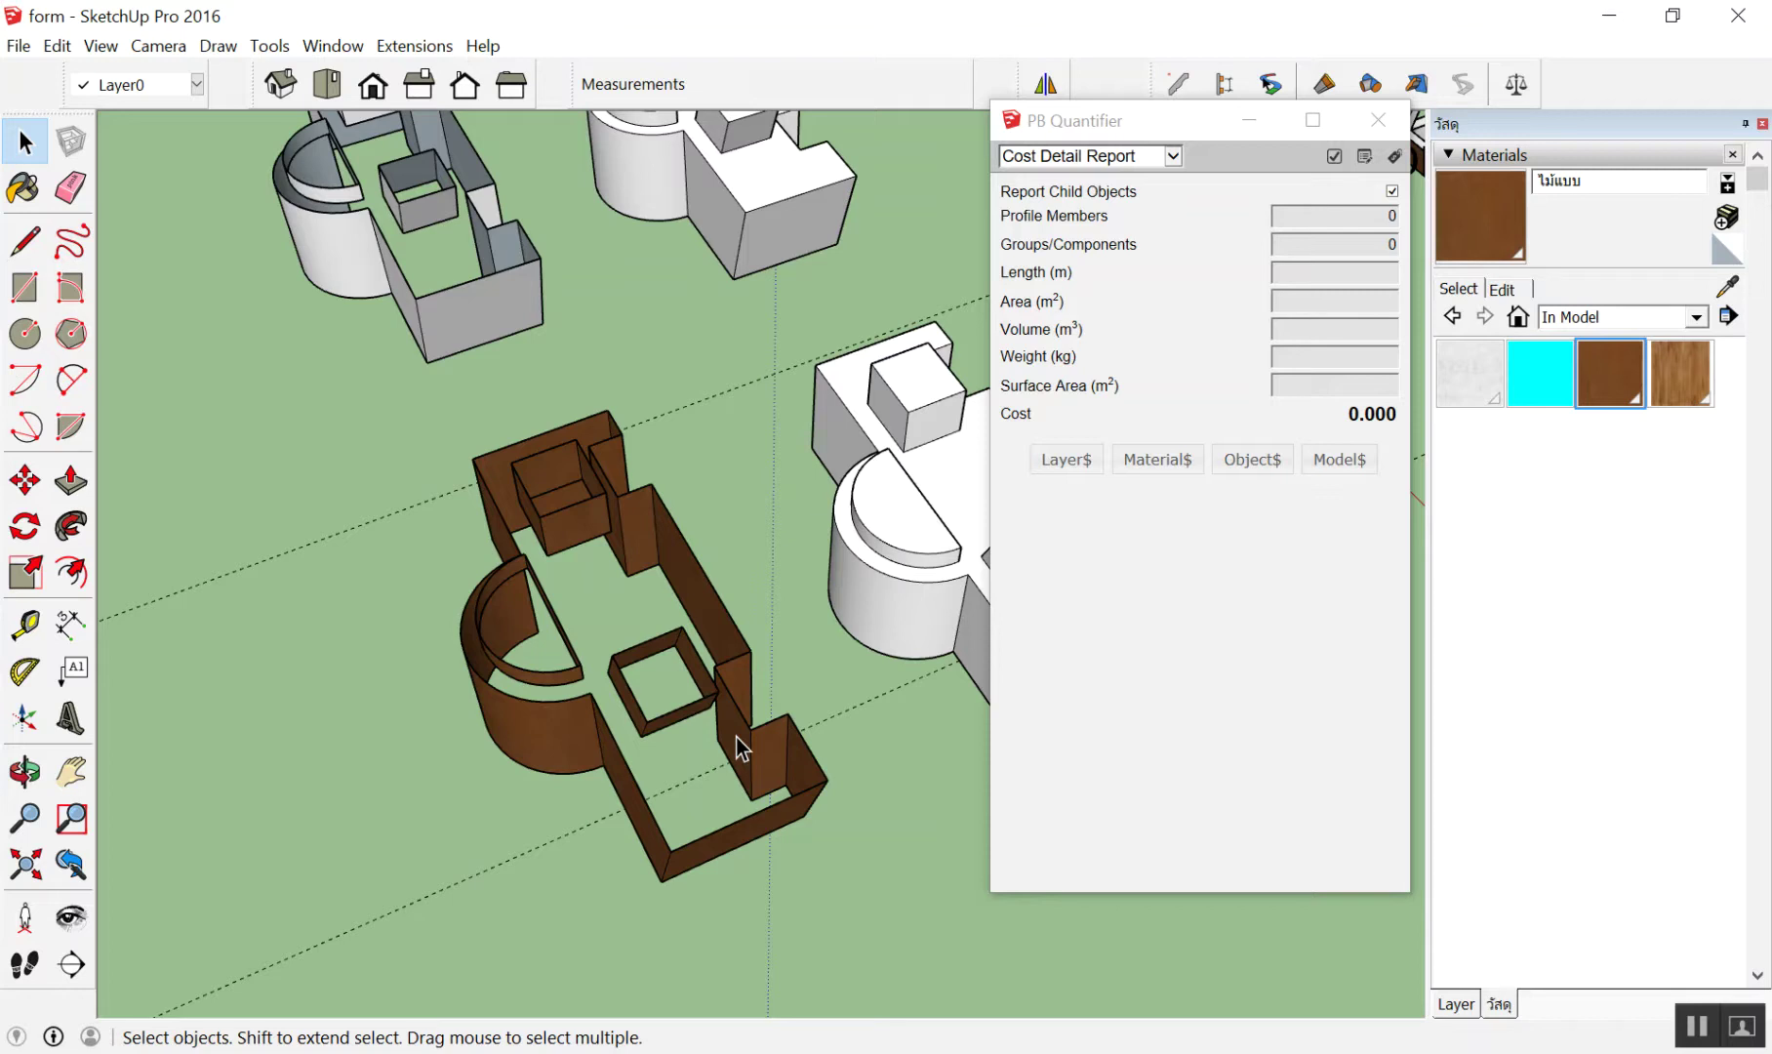
scroll(738, 739, down, 3)
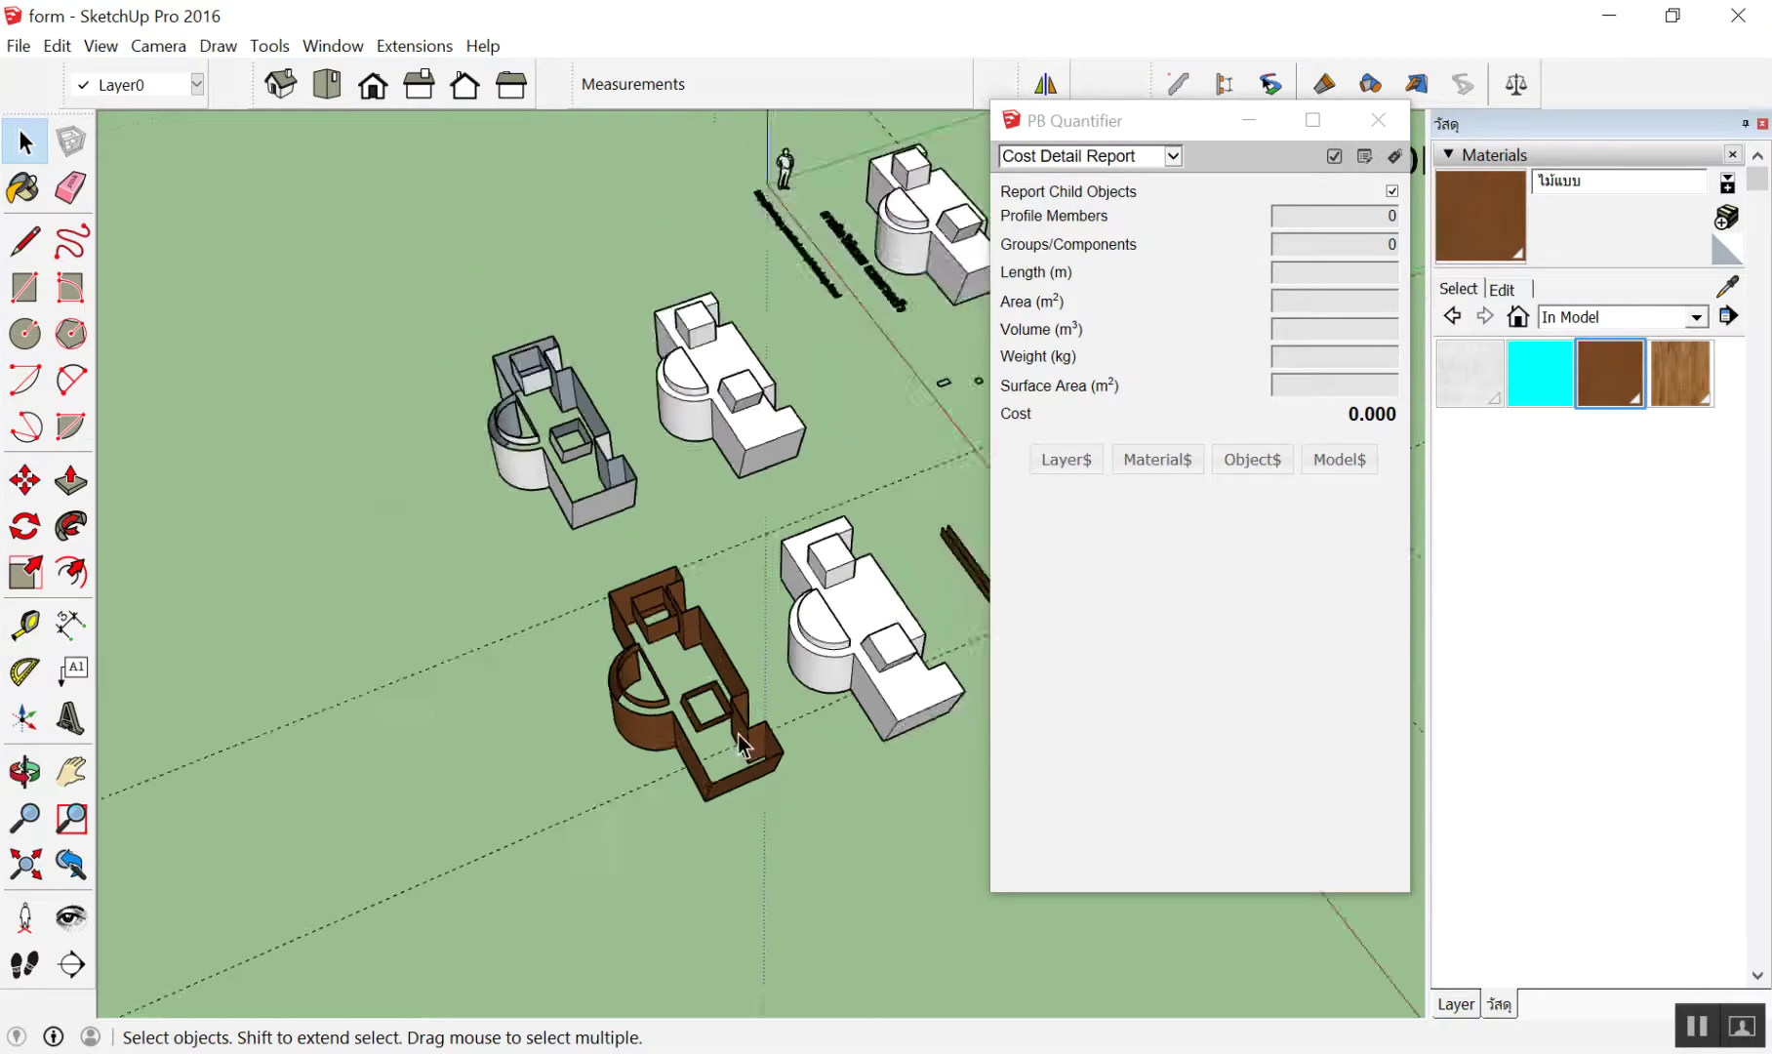
scroll(722, 703, up, 4)
Explode the white building group into loose geometry
middle_drag(722, 702, 695, 680)
key(space)
click(698, 615)
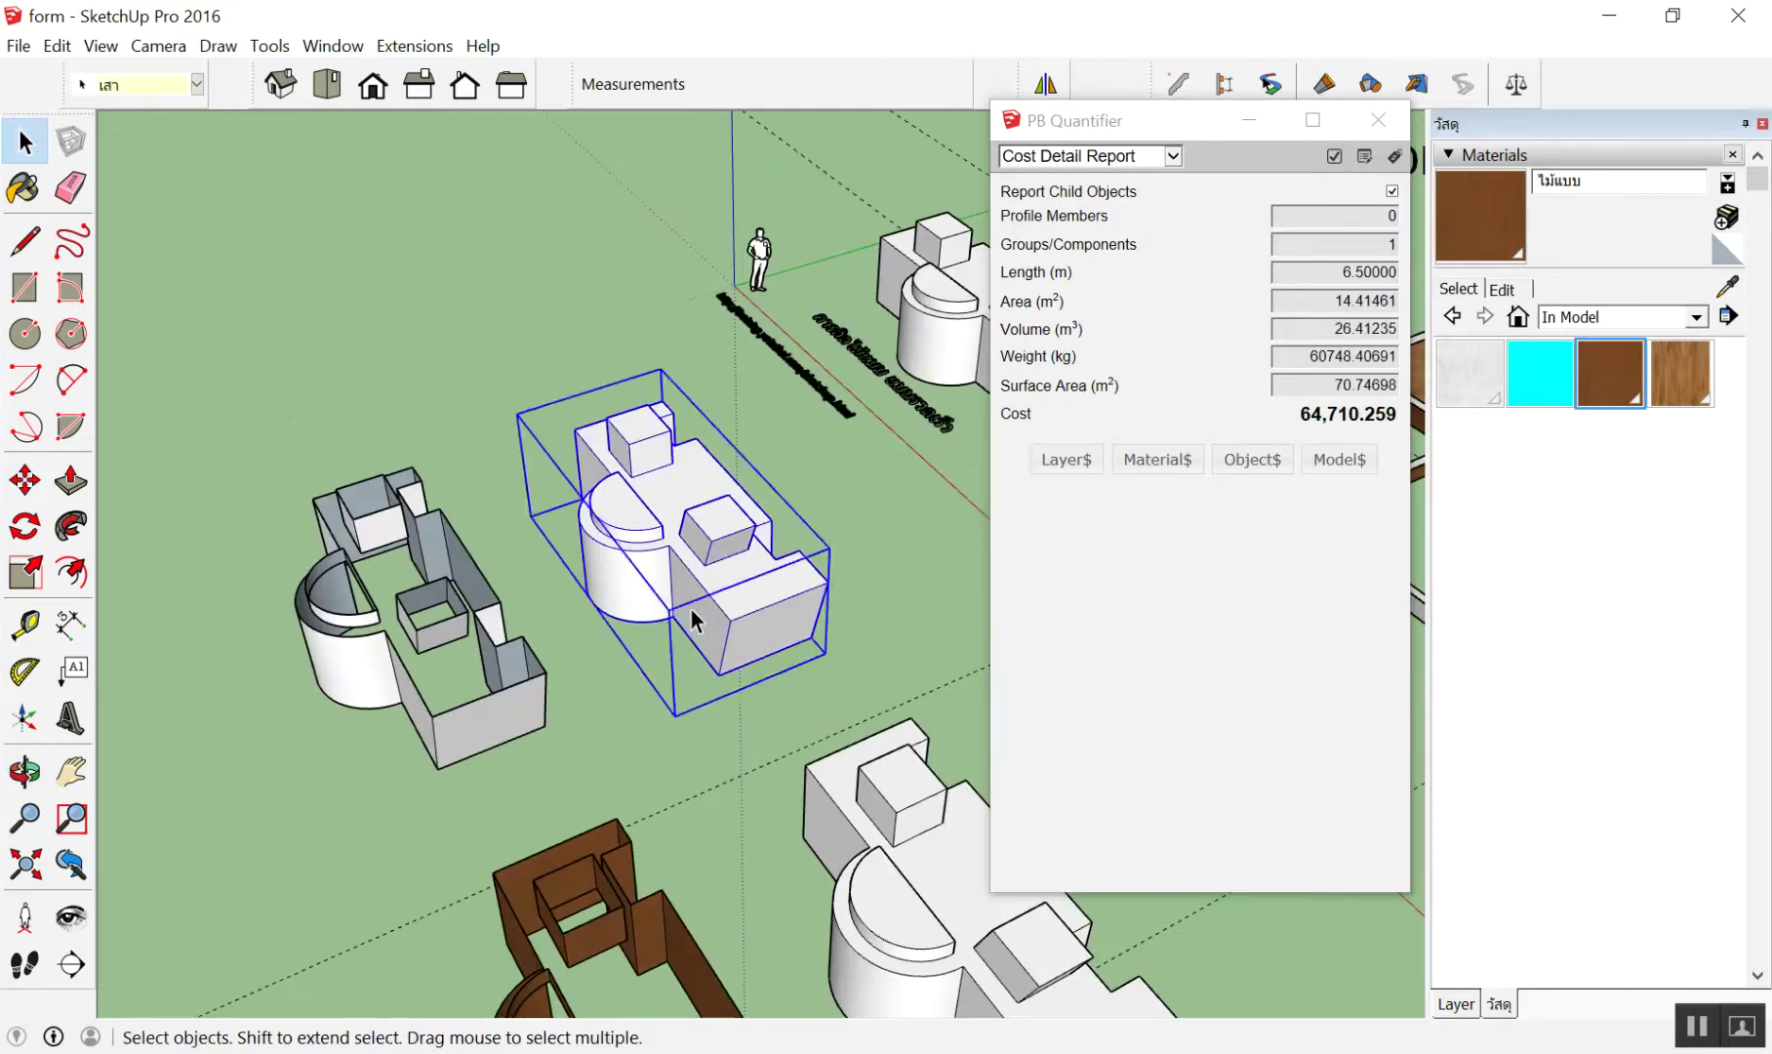
scroll(698, 615, down, 3)
middle_drag(698, 615, 724, 546)
scroll(690, 549, up, 3)
right_click(666, 512)
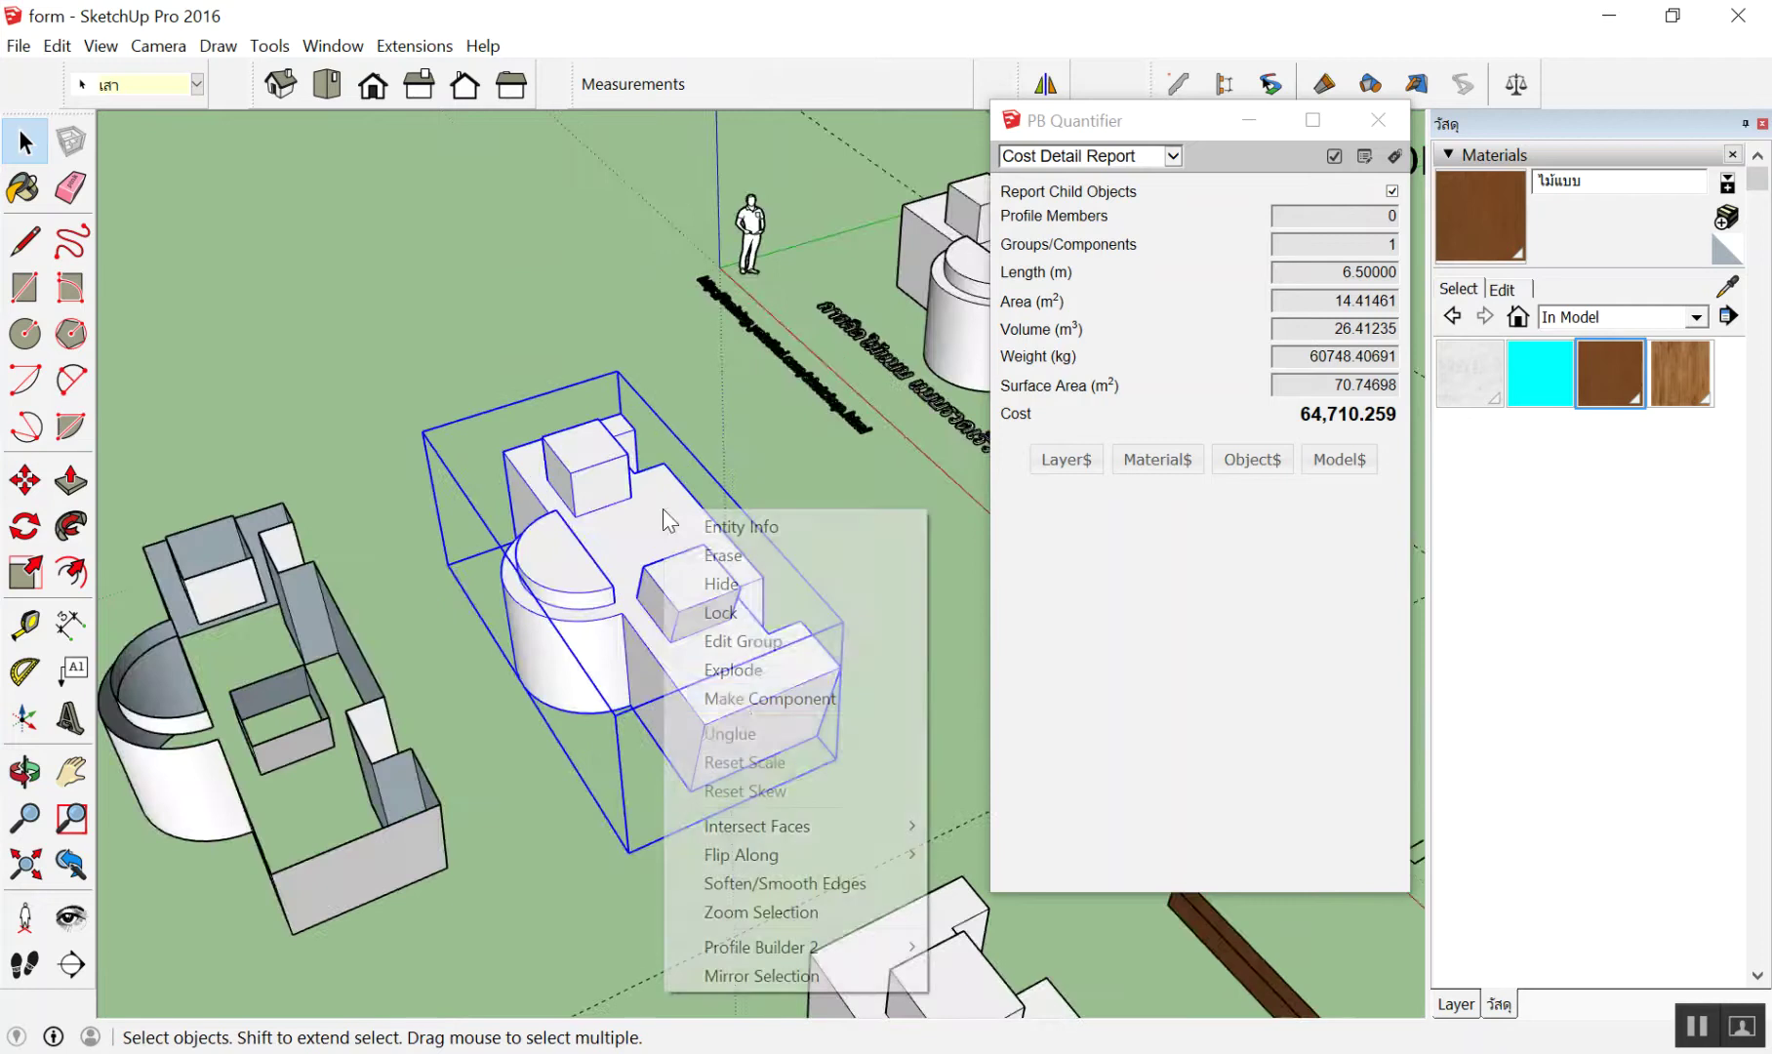
click(744, 672)
Delete the building's top, small-box top, bottom and semicircle-top faces
scroll(683, 585, up, 3)
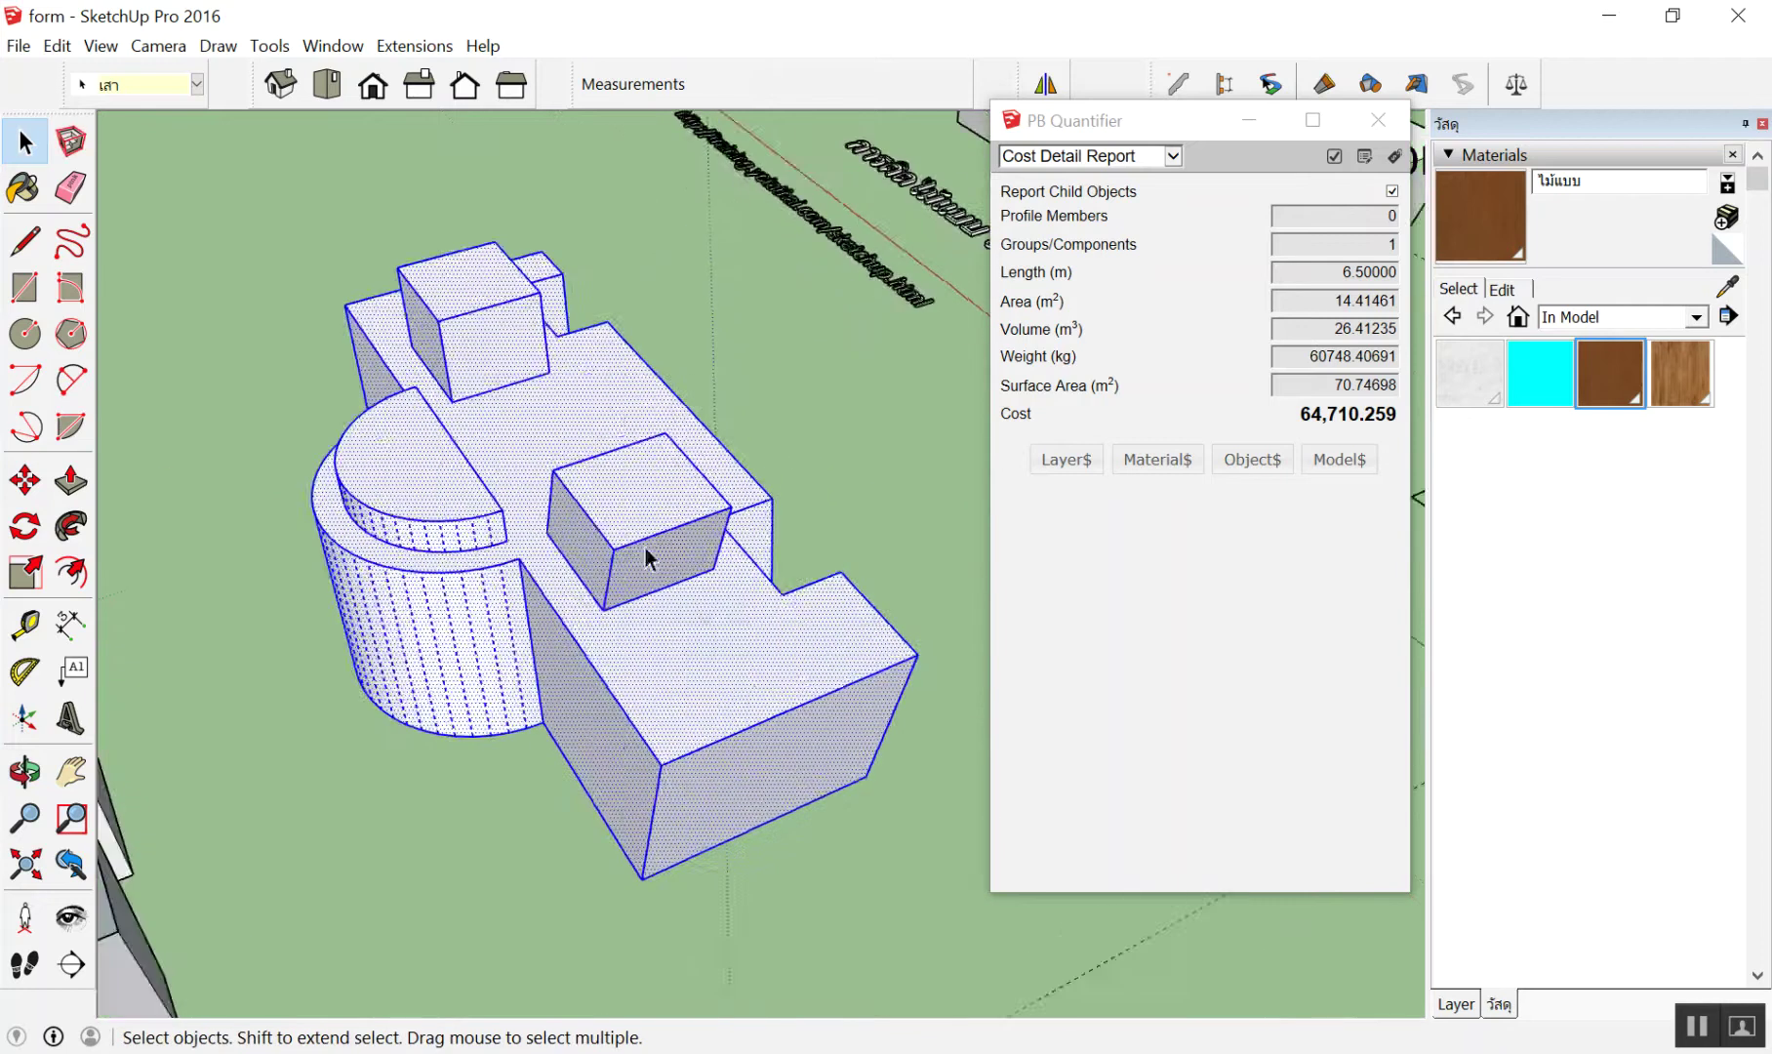
click(600, 390)
key(Delete)
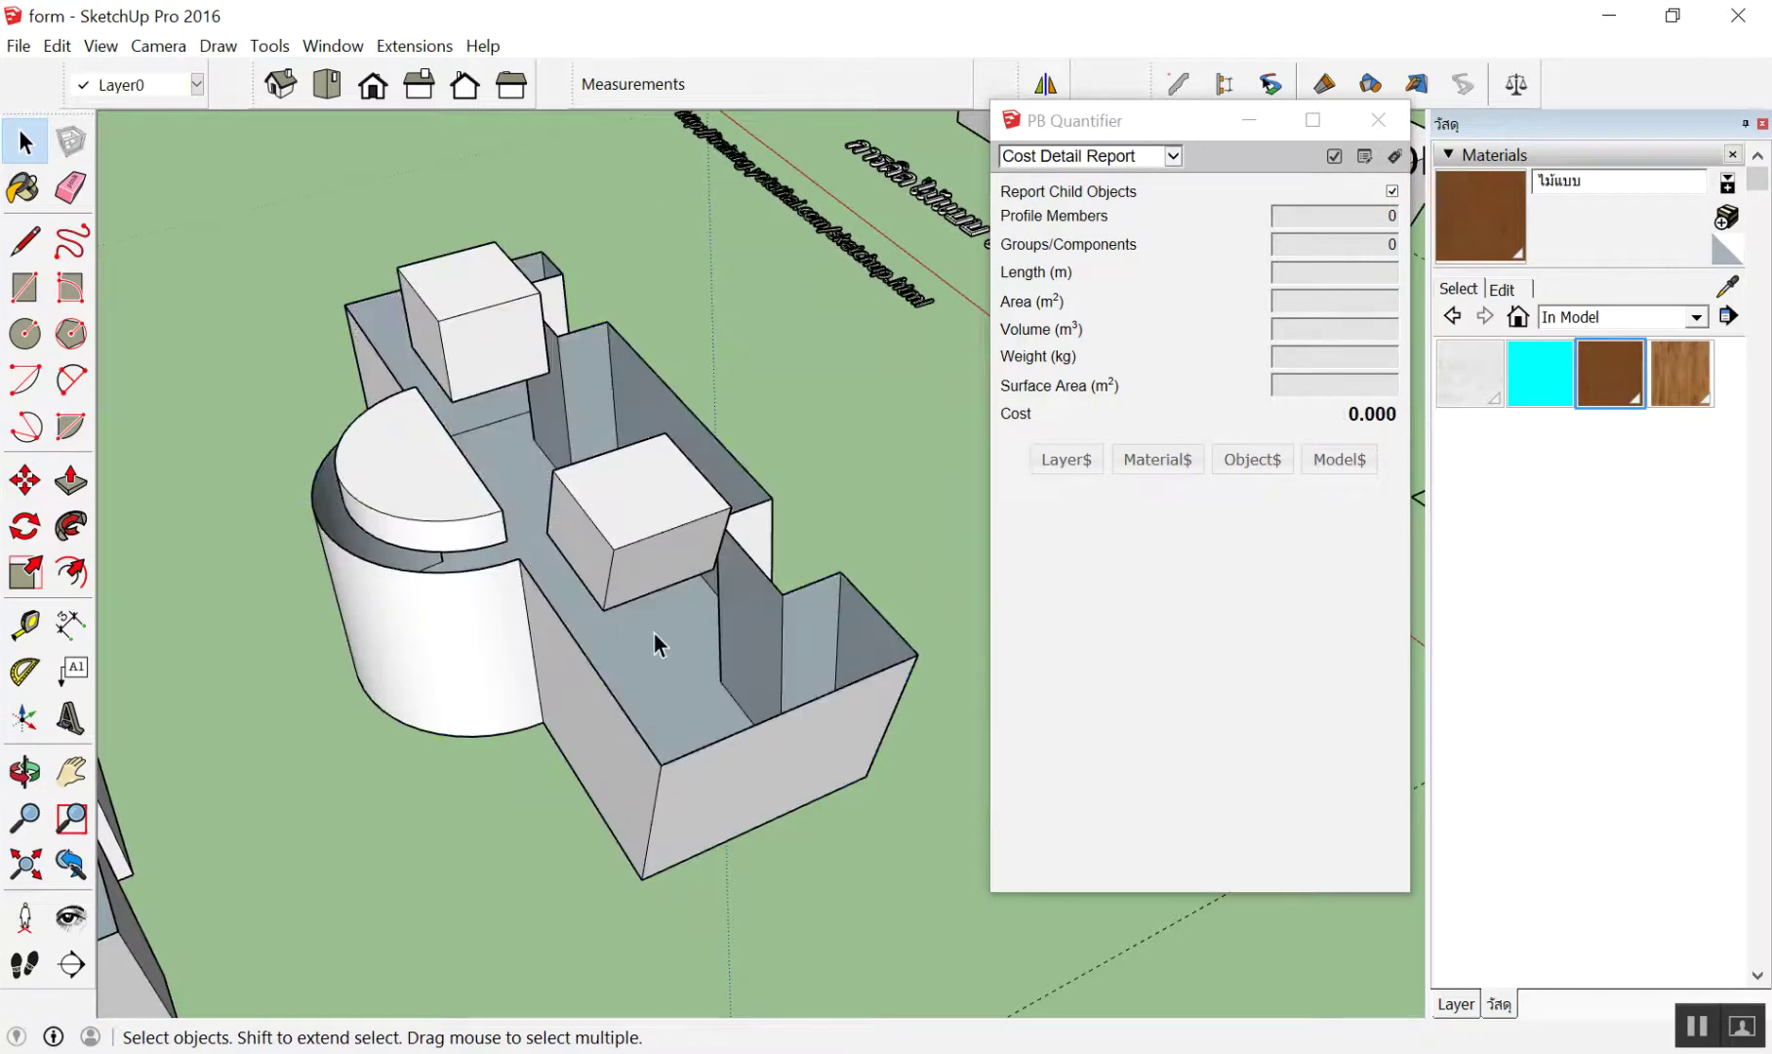
click(664, 507)
key(Delete)
click(529, 487)
key(Delete)
click(420, 473)
key(Delete)
middle_drag(552, 491, 624, 684)
scroll(624, 683, down, 5)
Window-select the right-hand hollow walls and make them a group
middle_drag(736, 802, 413, 417)
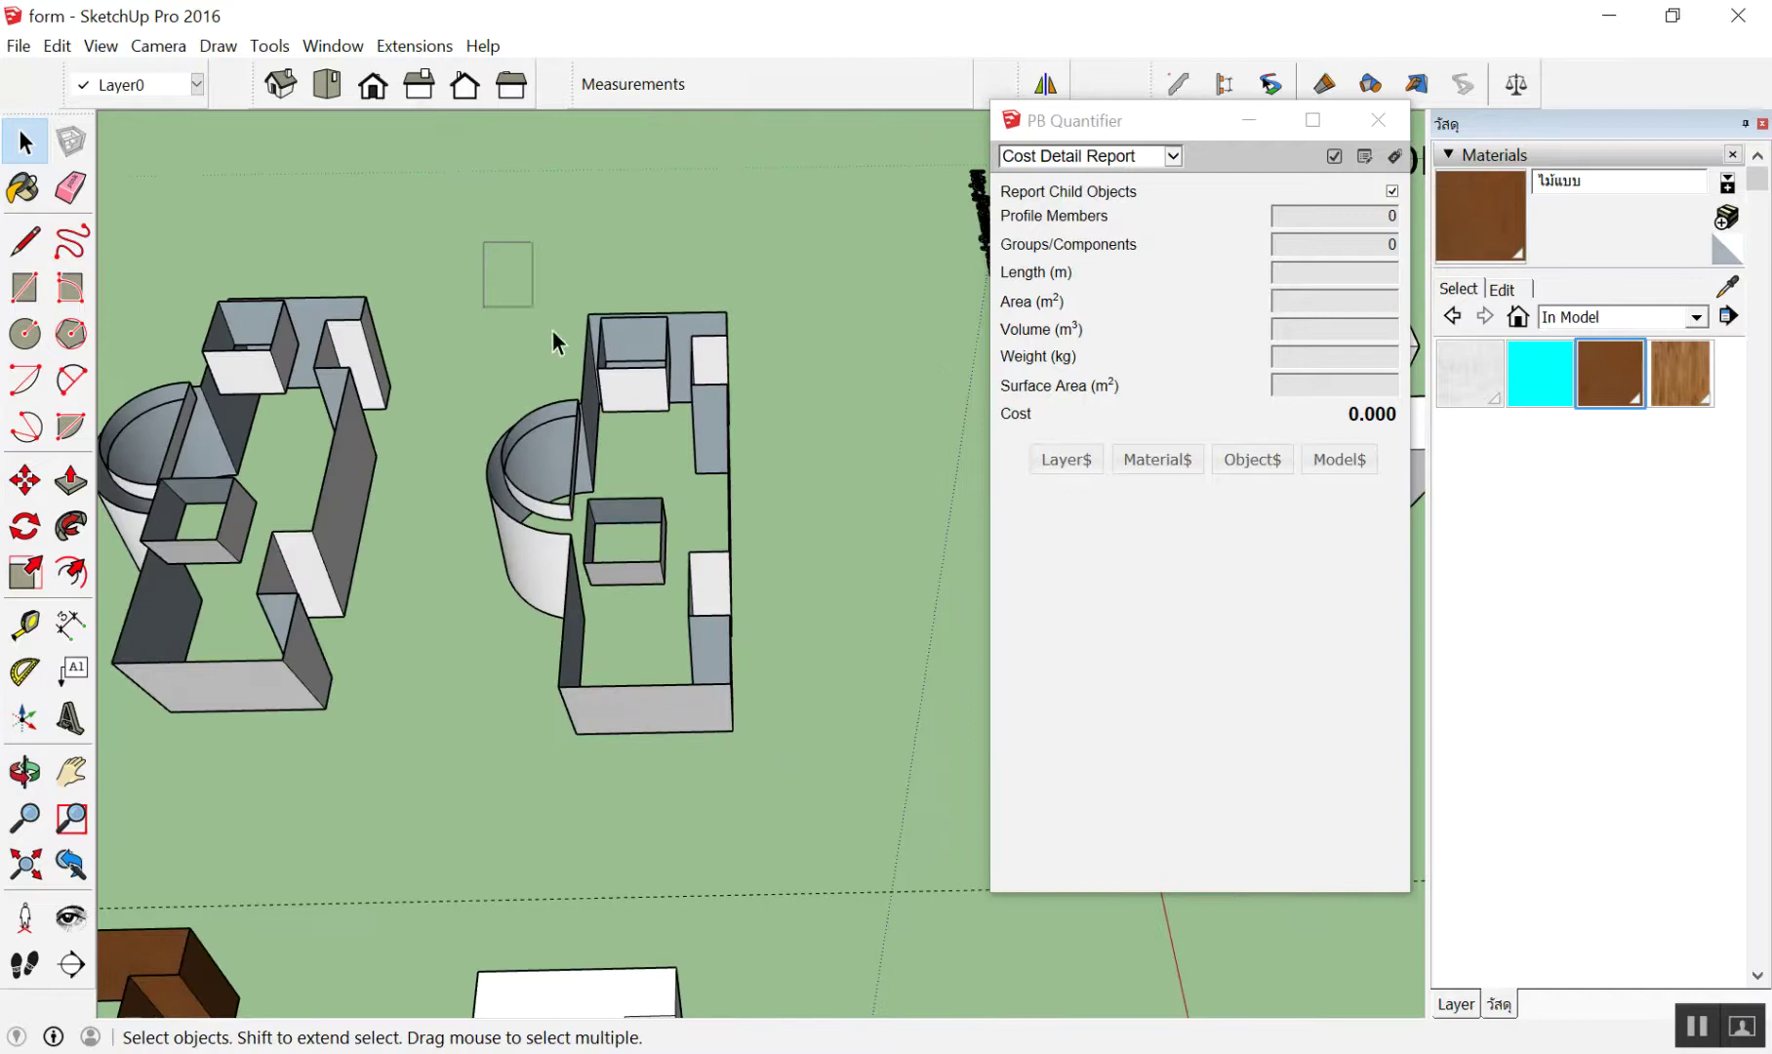
drag(551, 330, 846, 827)
right_click(578, 421)
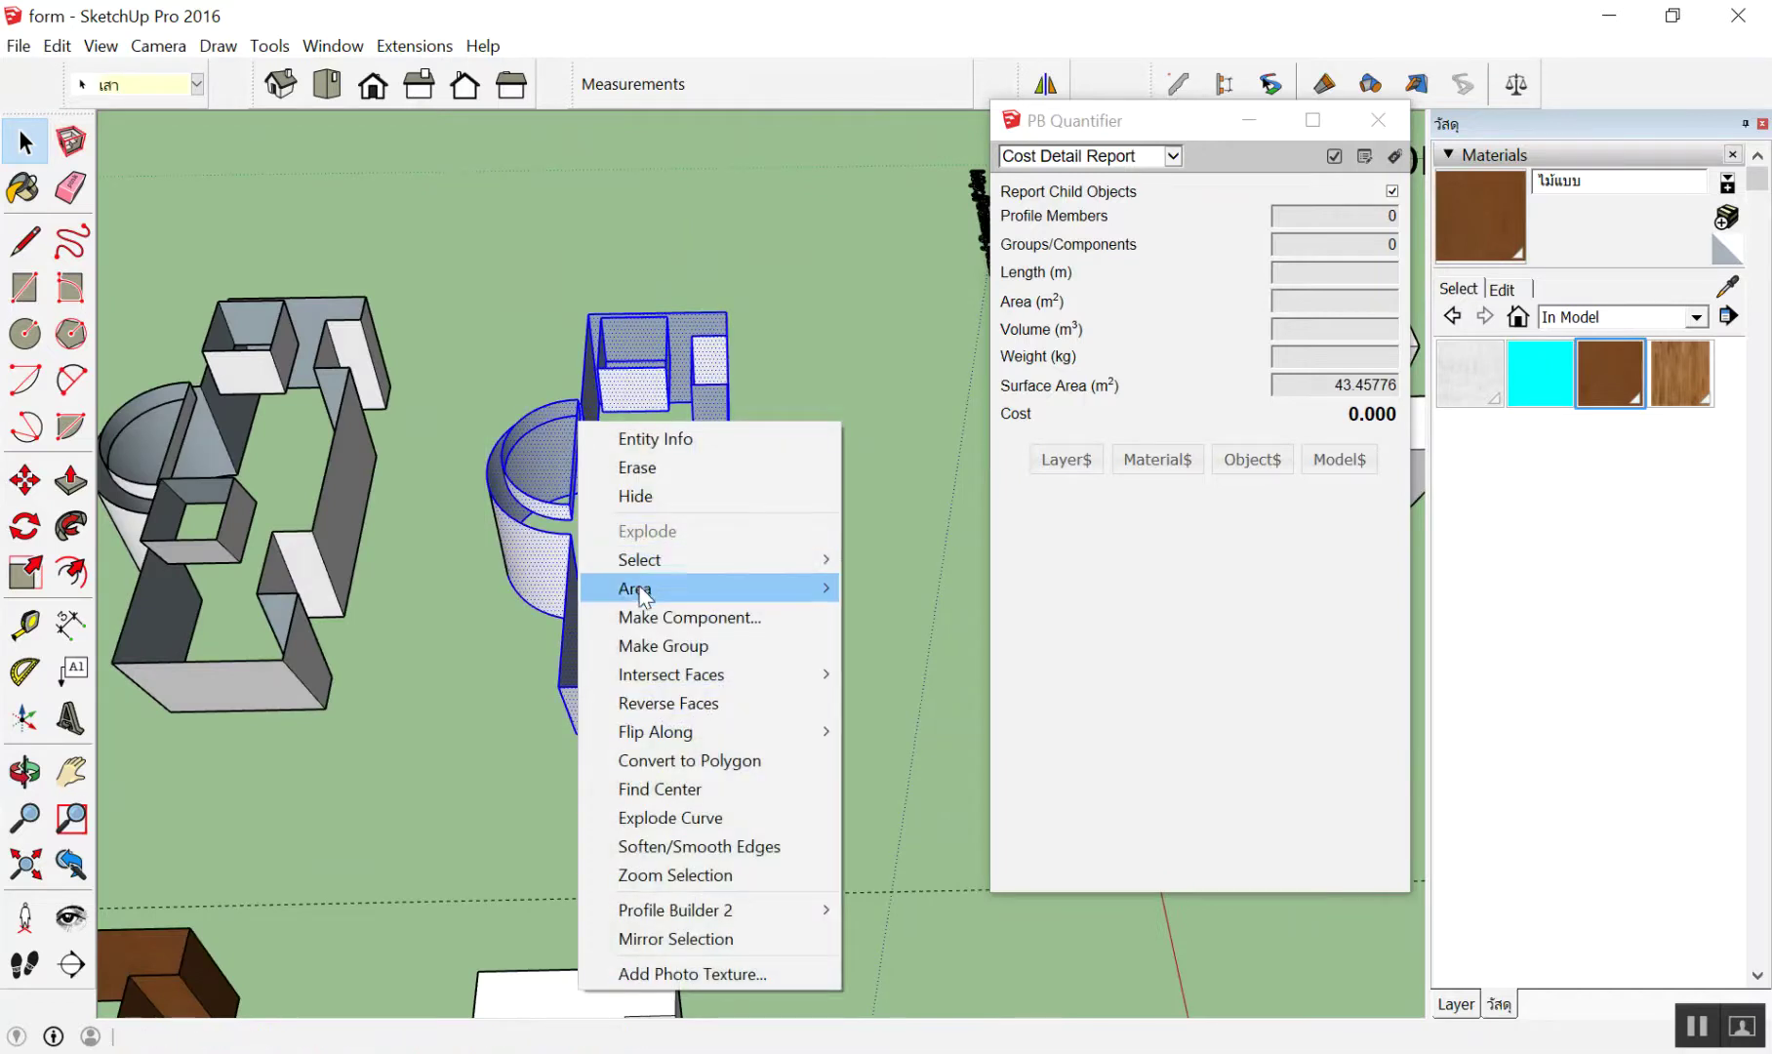
click(666, 648)
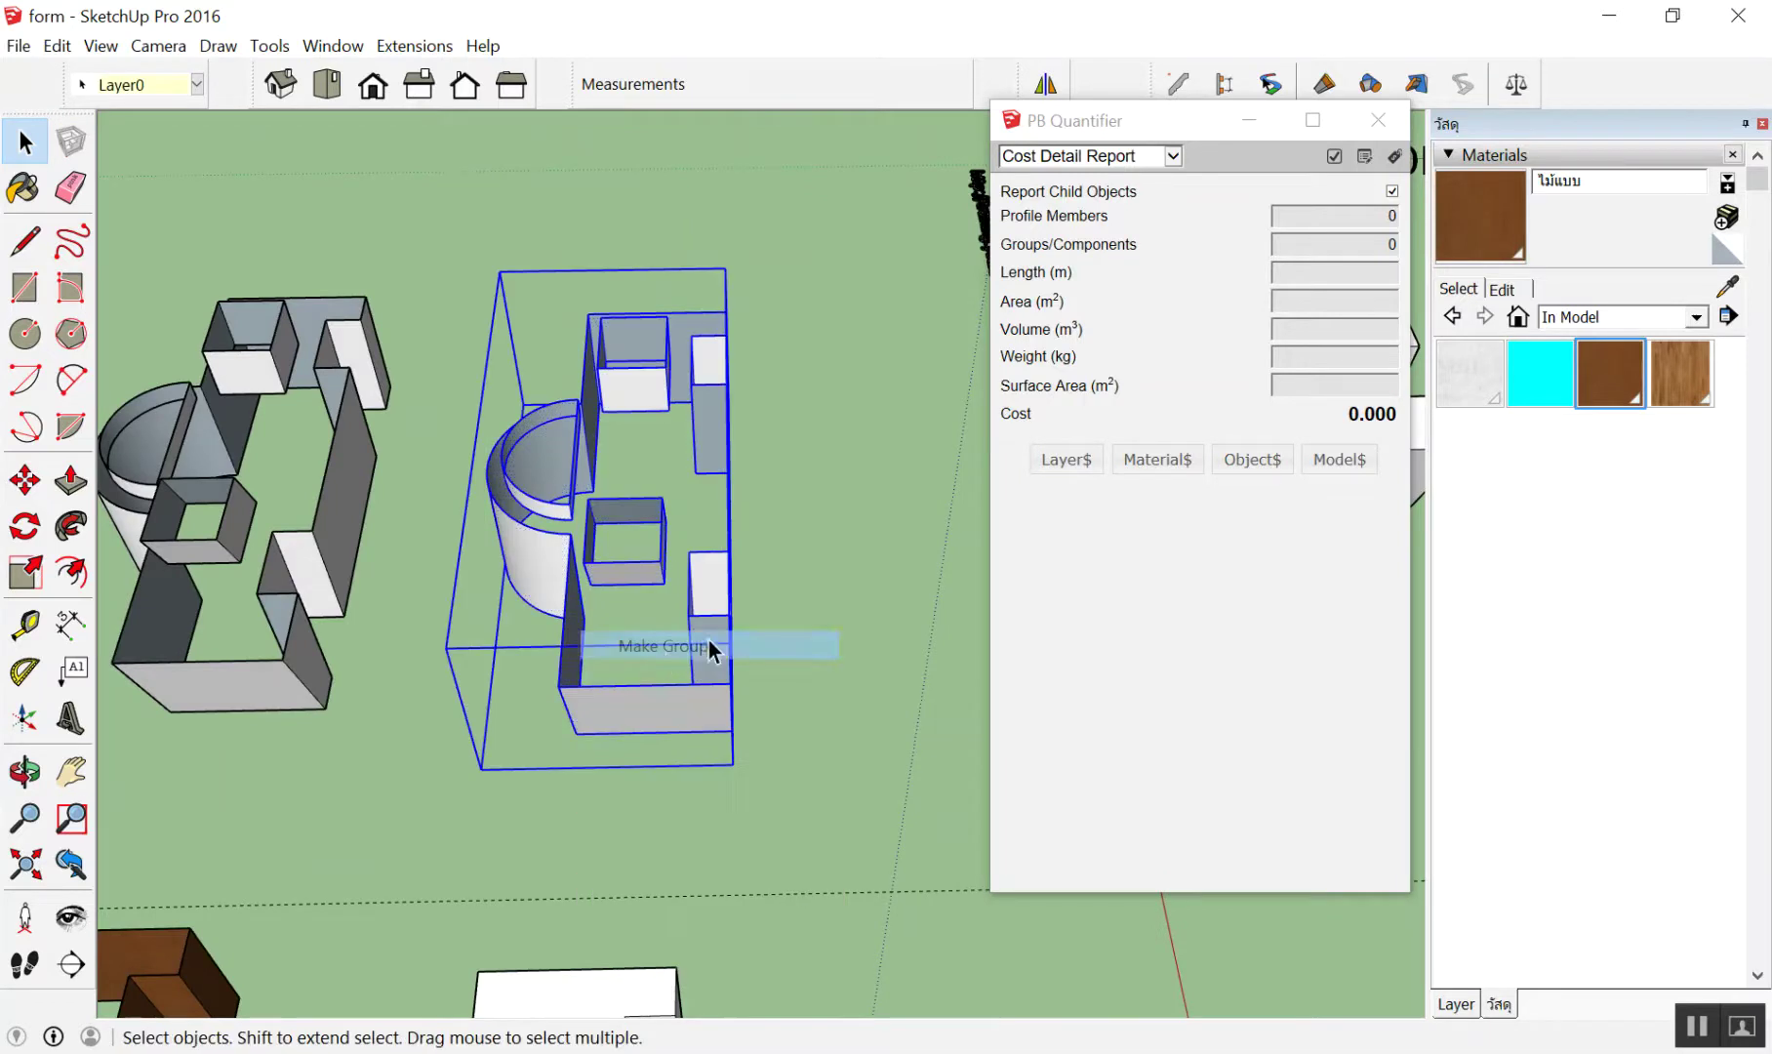
Paint the new wall group brown and reselect it, showing a cost of 32,756.286
click(1601, 400)
click(688, 351)
key(space)
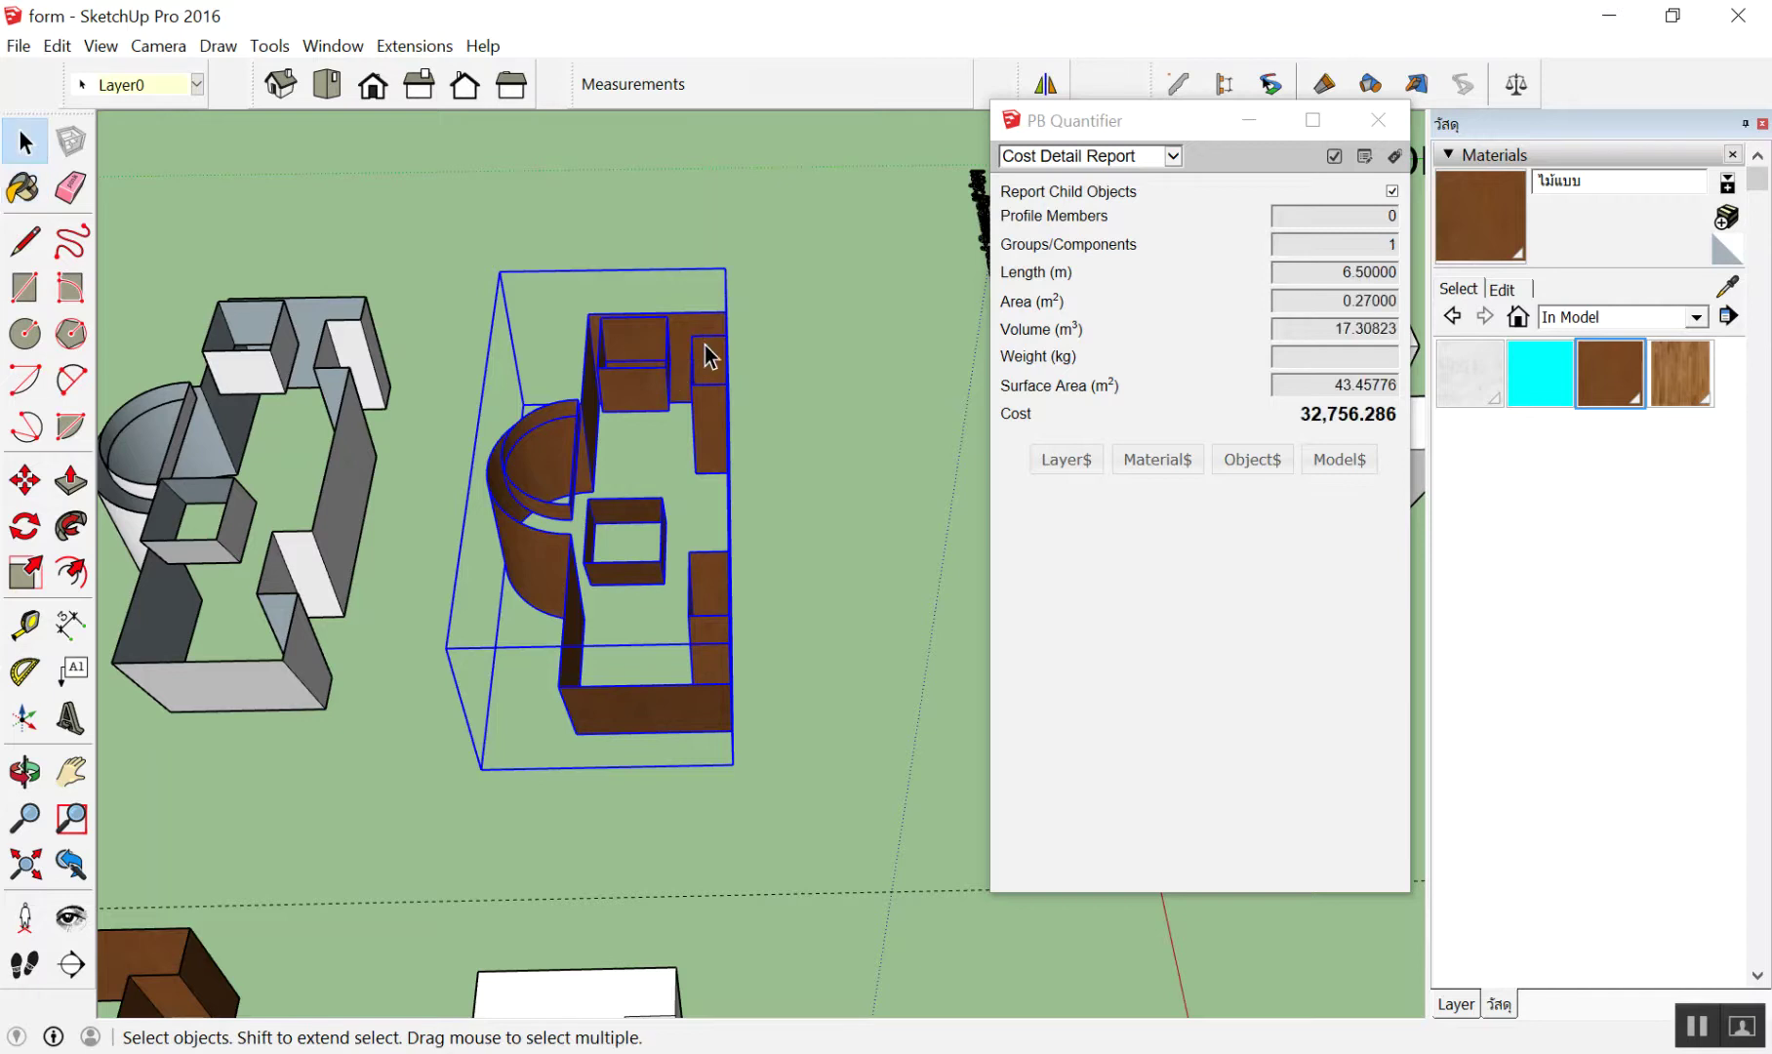
click(794, 282)
click(605, 340)
Orbit around the brown group and select the next white building
middle_drag(631, 346, 432, 353)
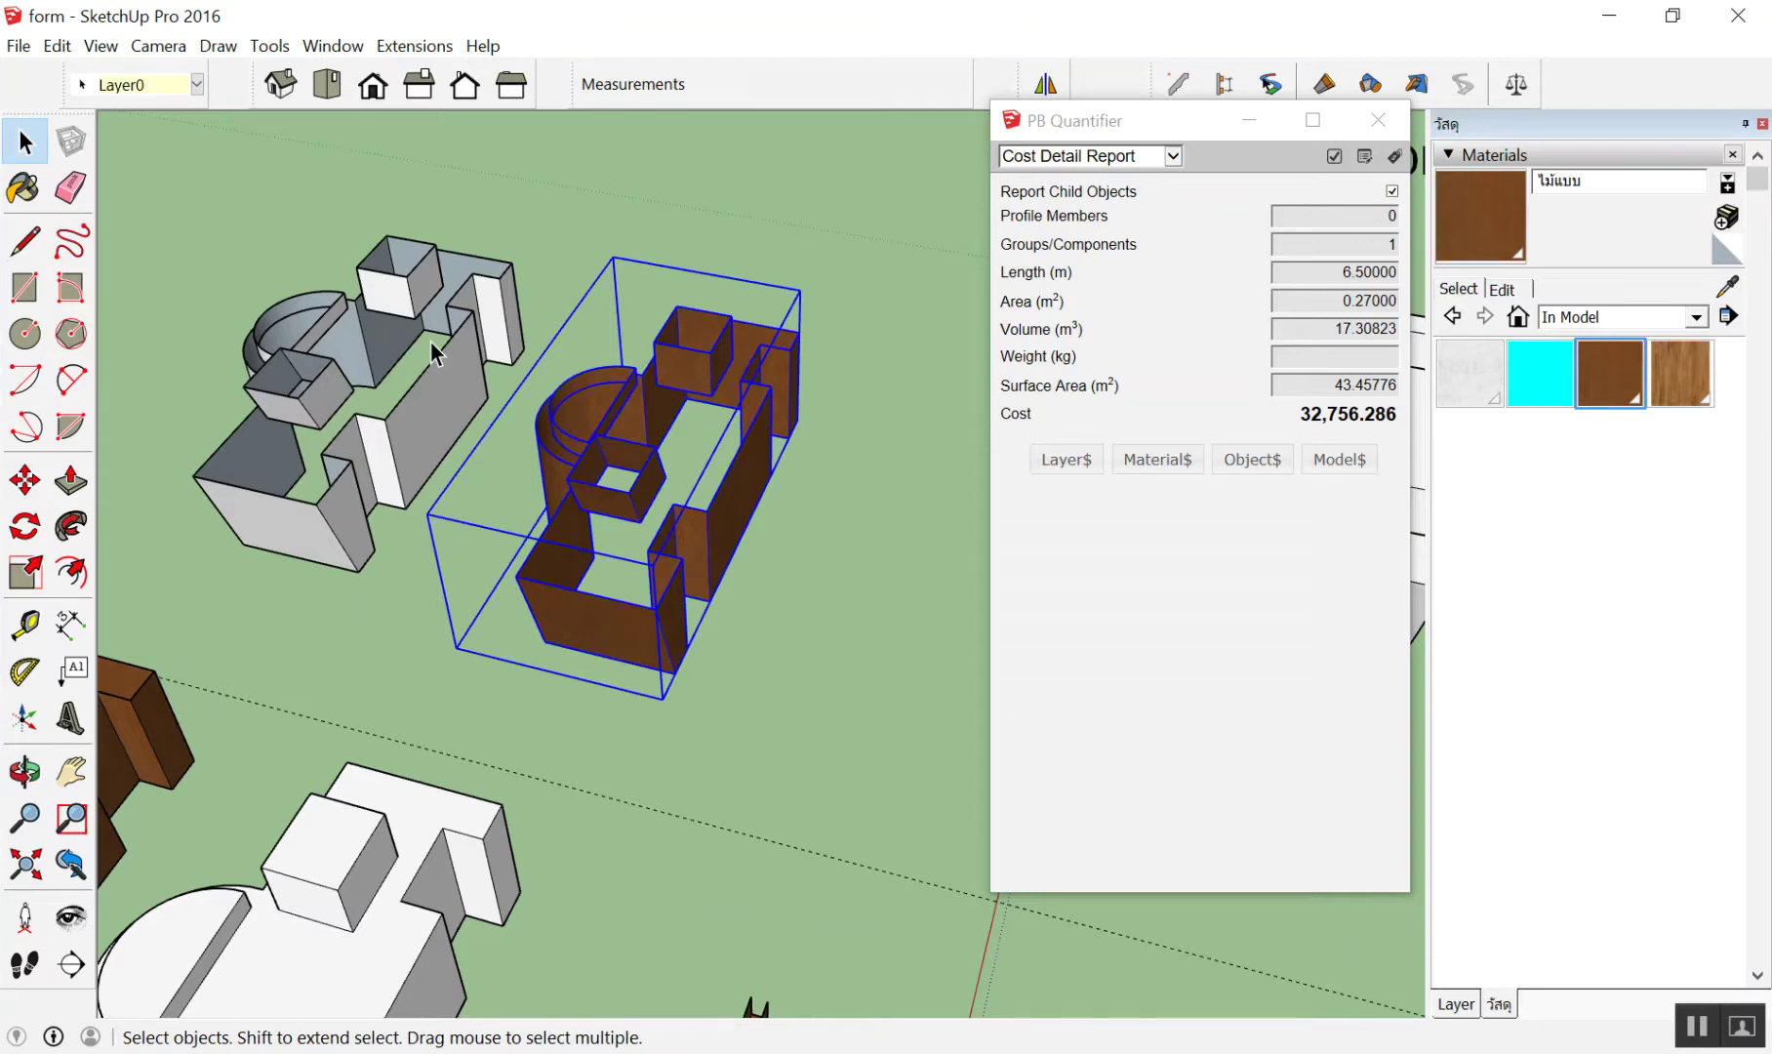
middle_drag(432, 354, 905, 359)
scroll(874, 370, up, 2)
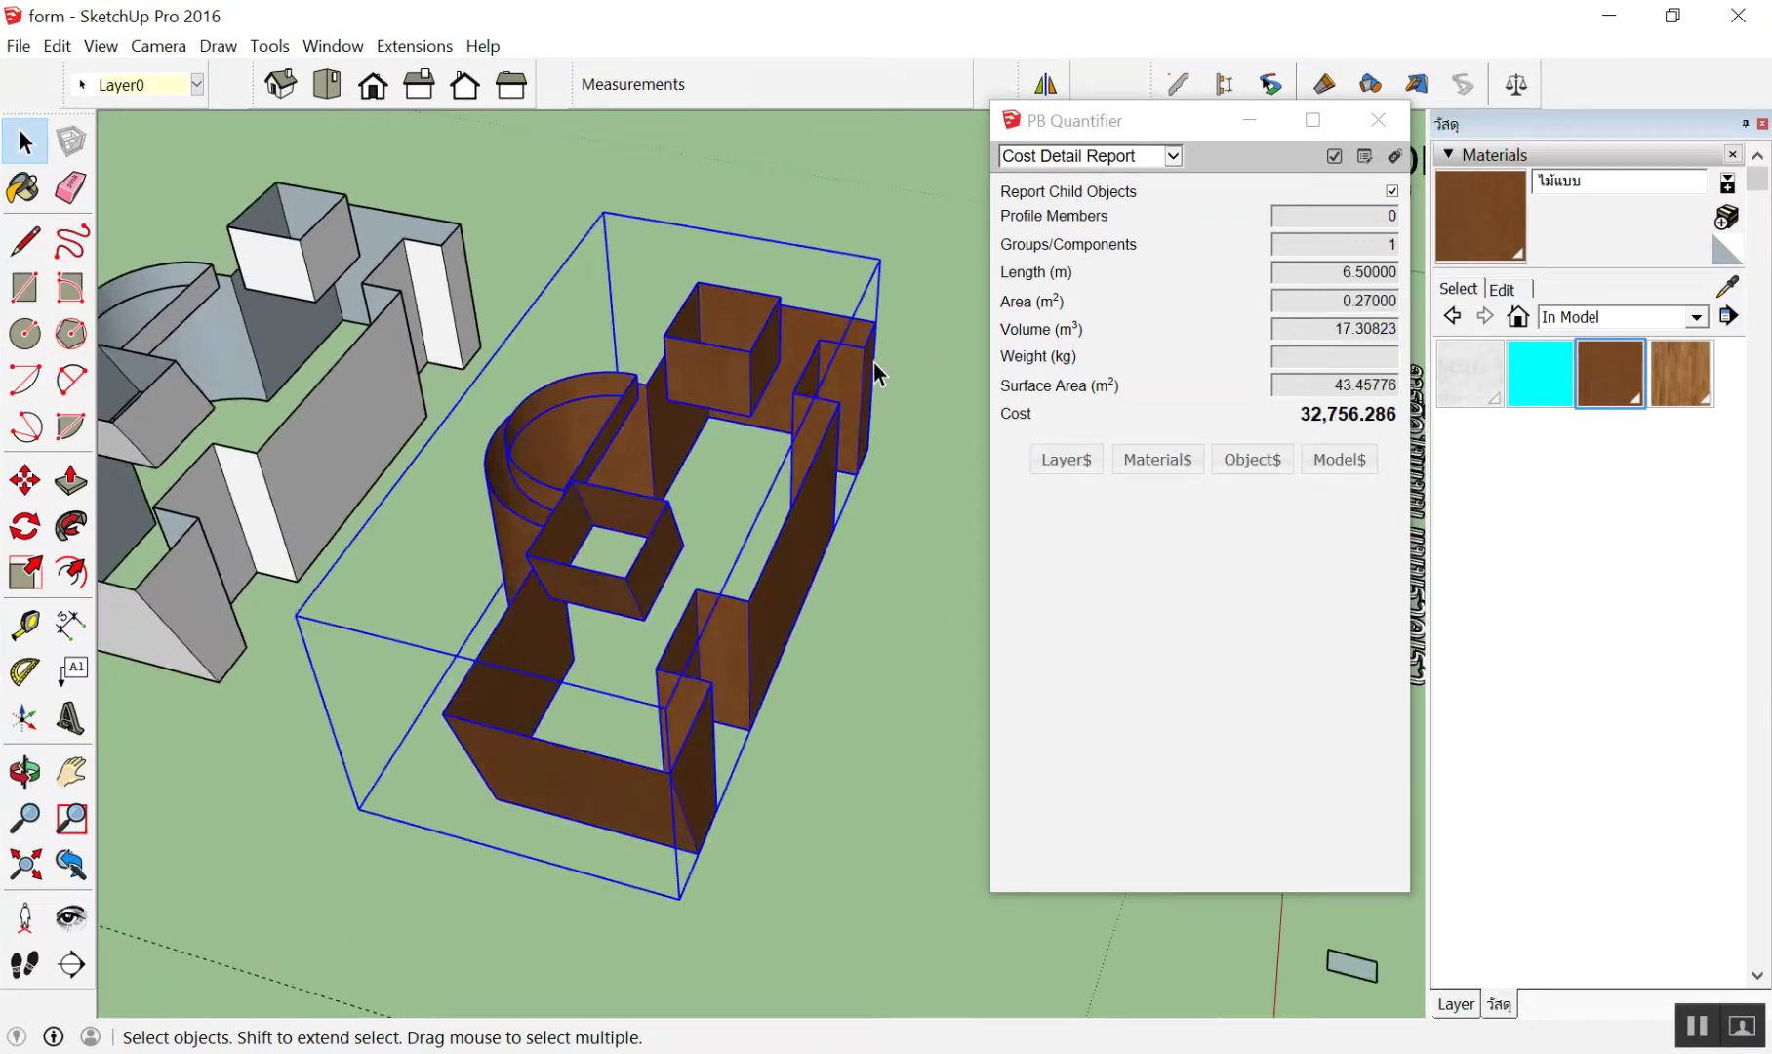
scroll(873, 361, down, 4)
scroll(375, 331, down, 3)
scroll(375, 332, down, 2)
scroll(335, 605, up, 2)
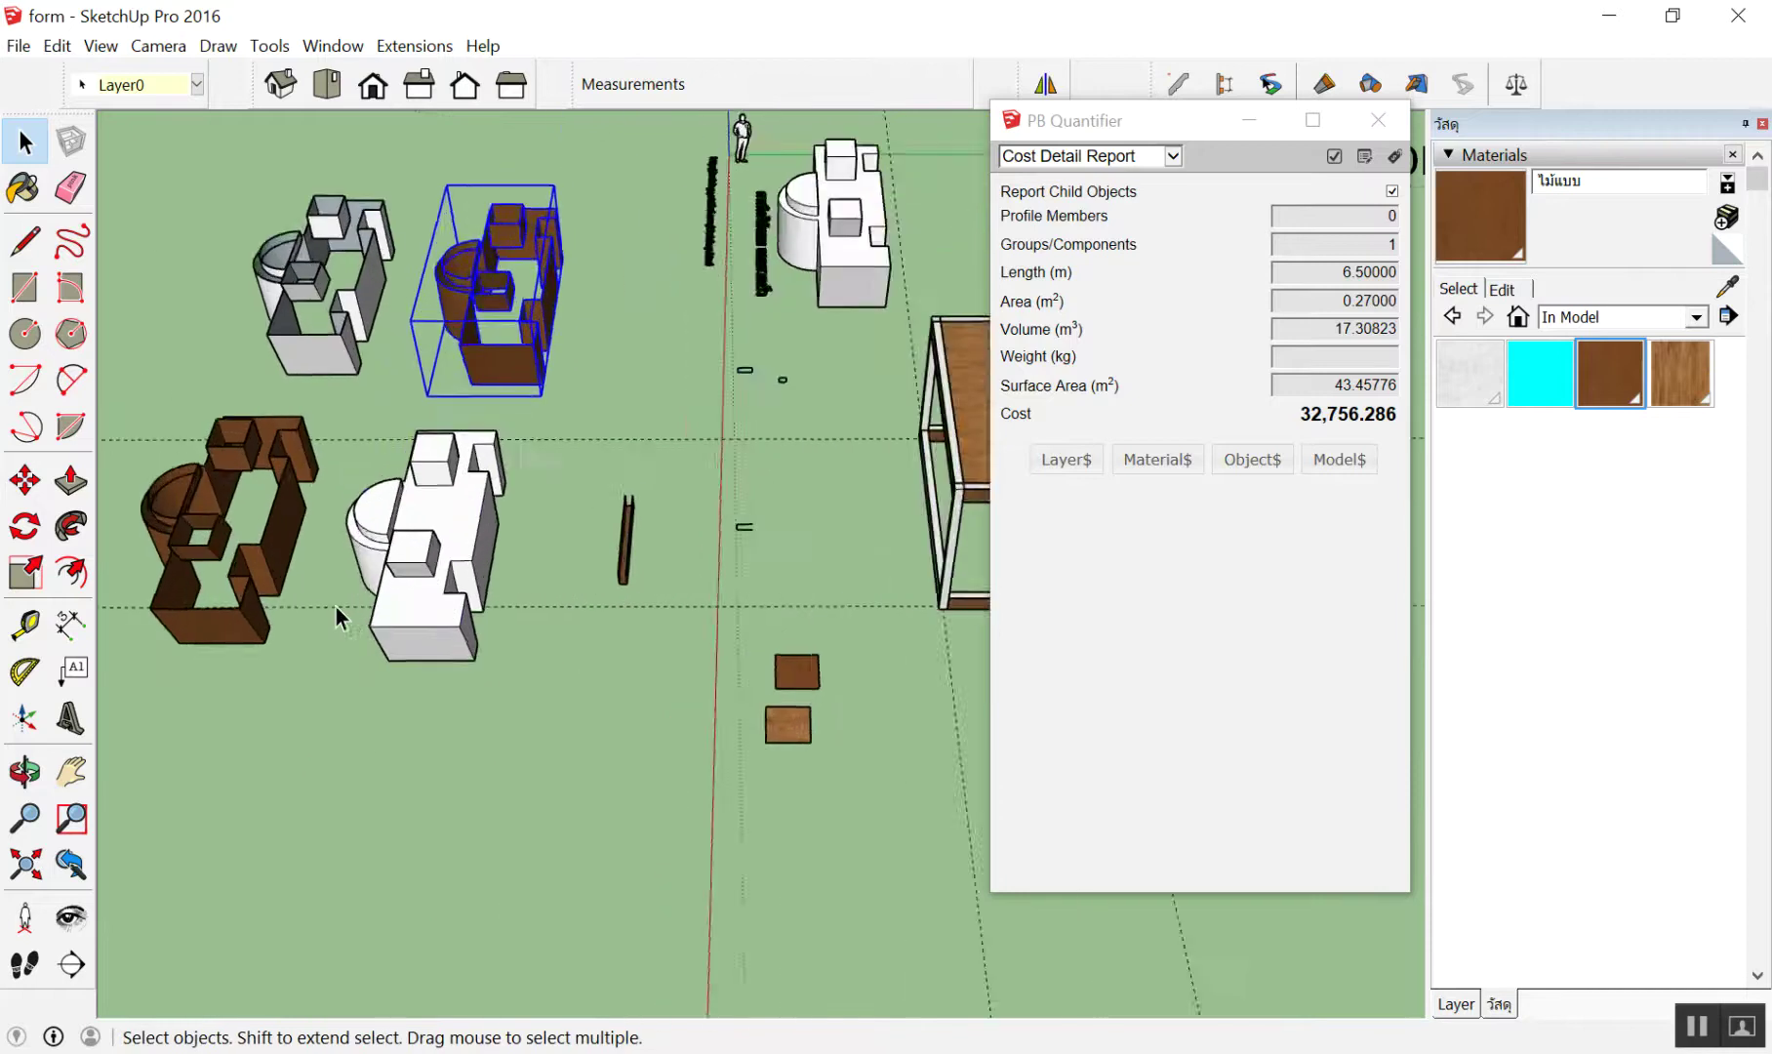
scroll(335, 606, up, 3)
click(473, 458)
Explode the building and delete the semicircle, main-mass and front-box top faces
right_click(472, 447)
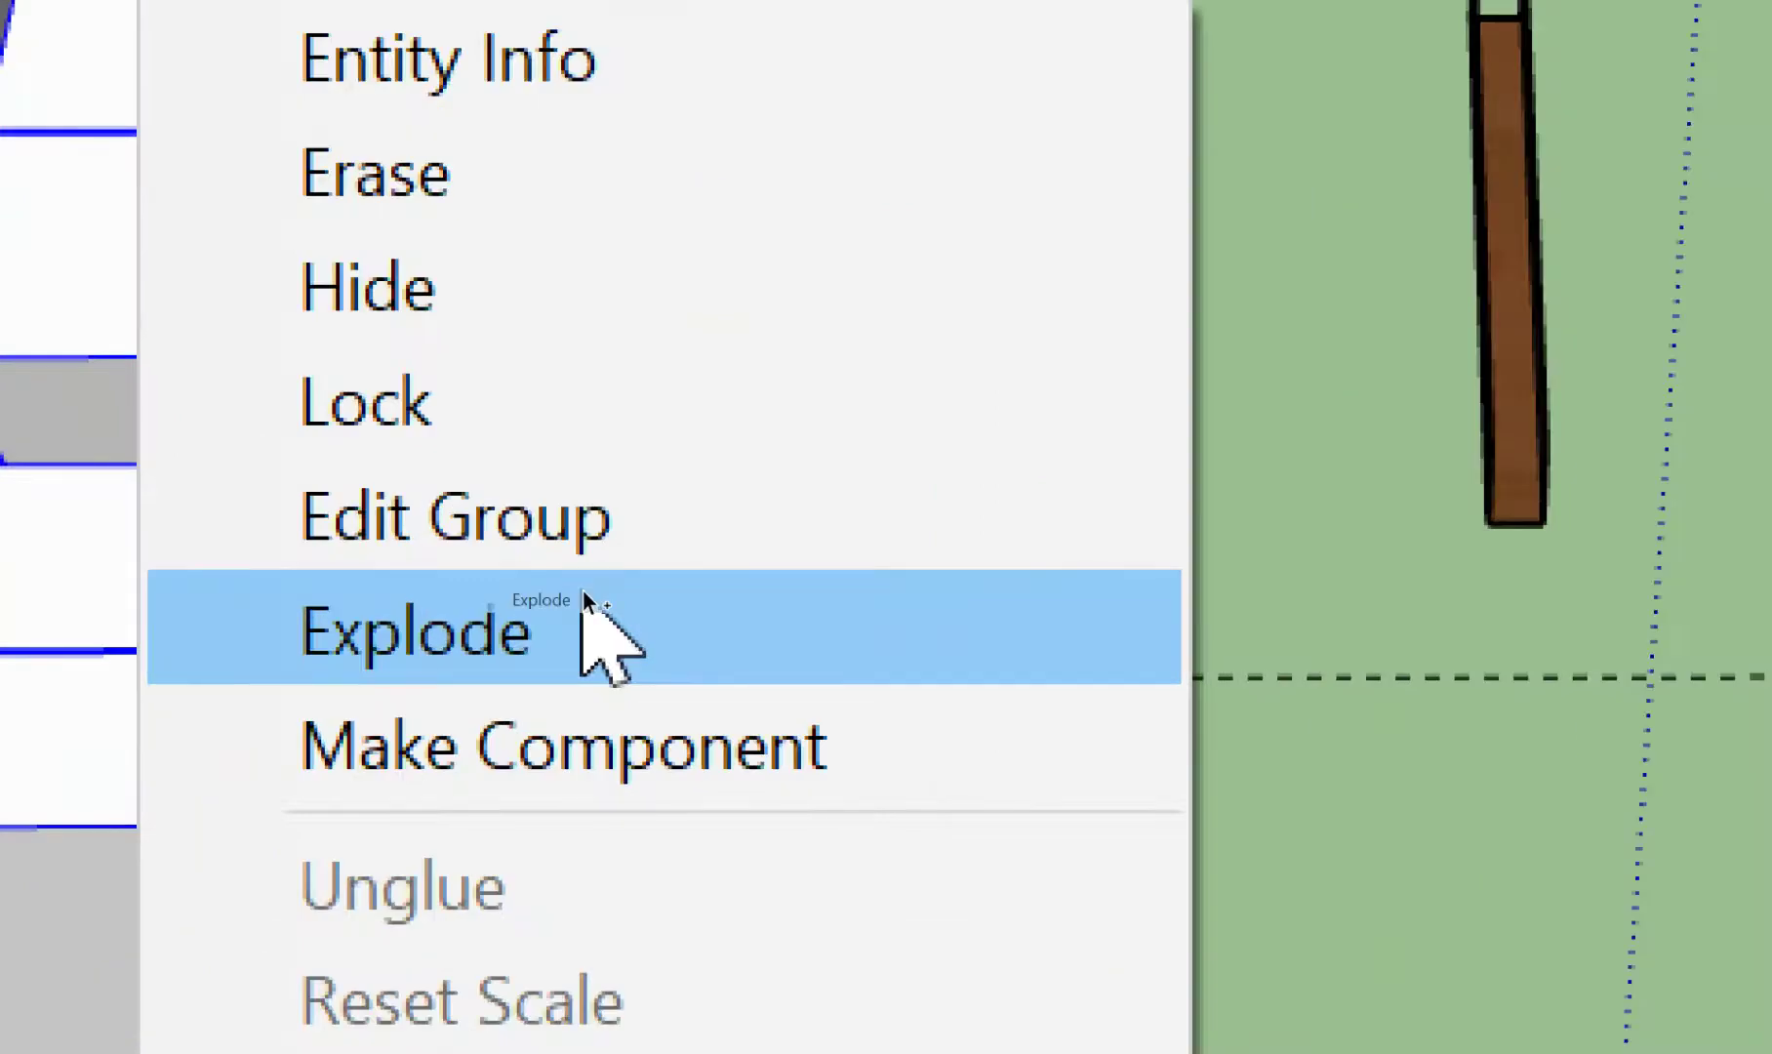
click(583, 591)
scroll(493, 449, up, 3)
click(493, 442)
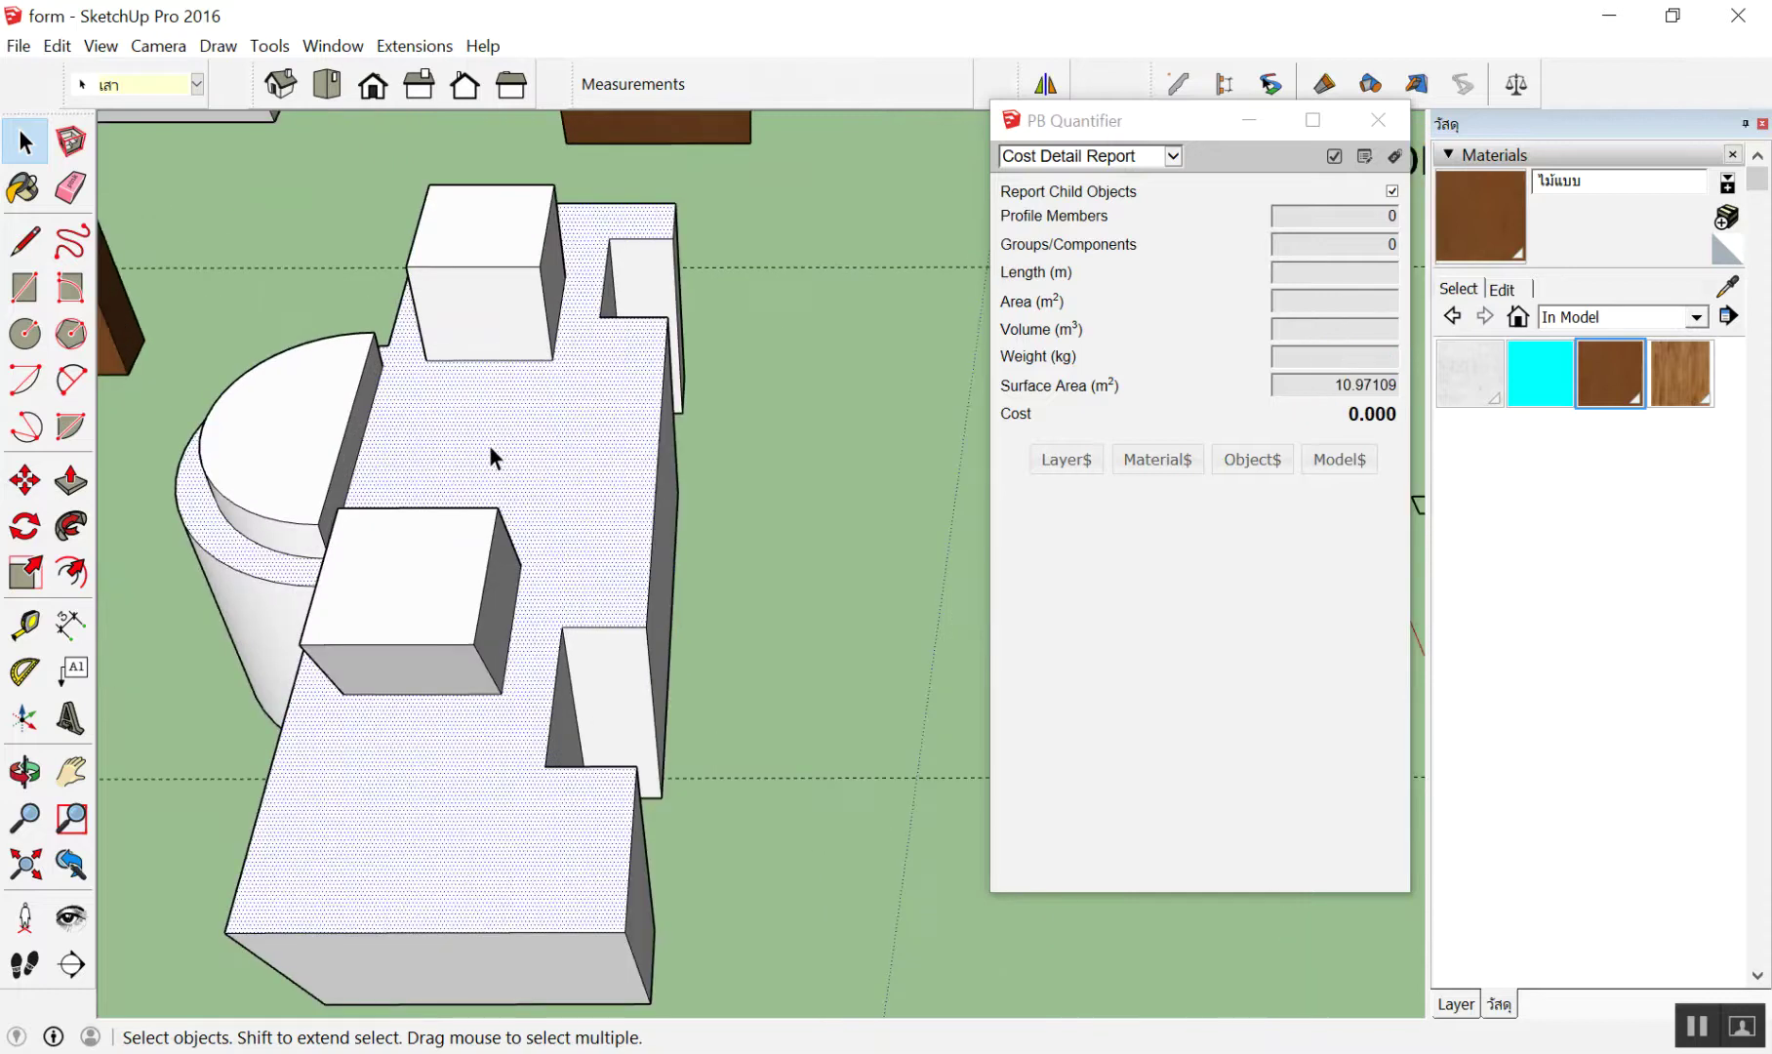
triple_click(453, 347)
click(315, 351)
key(Delete)
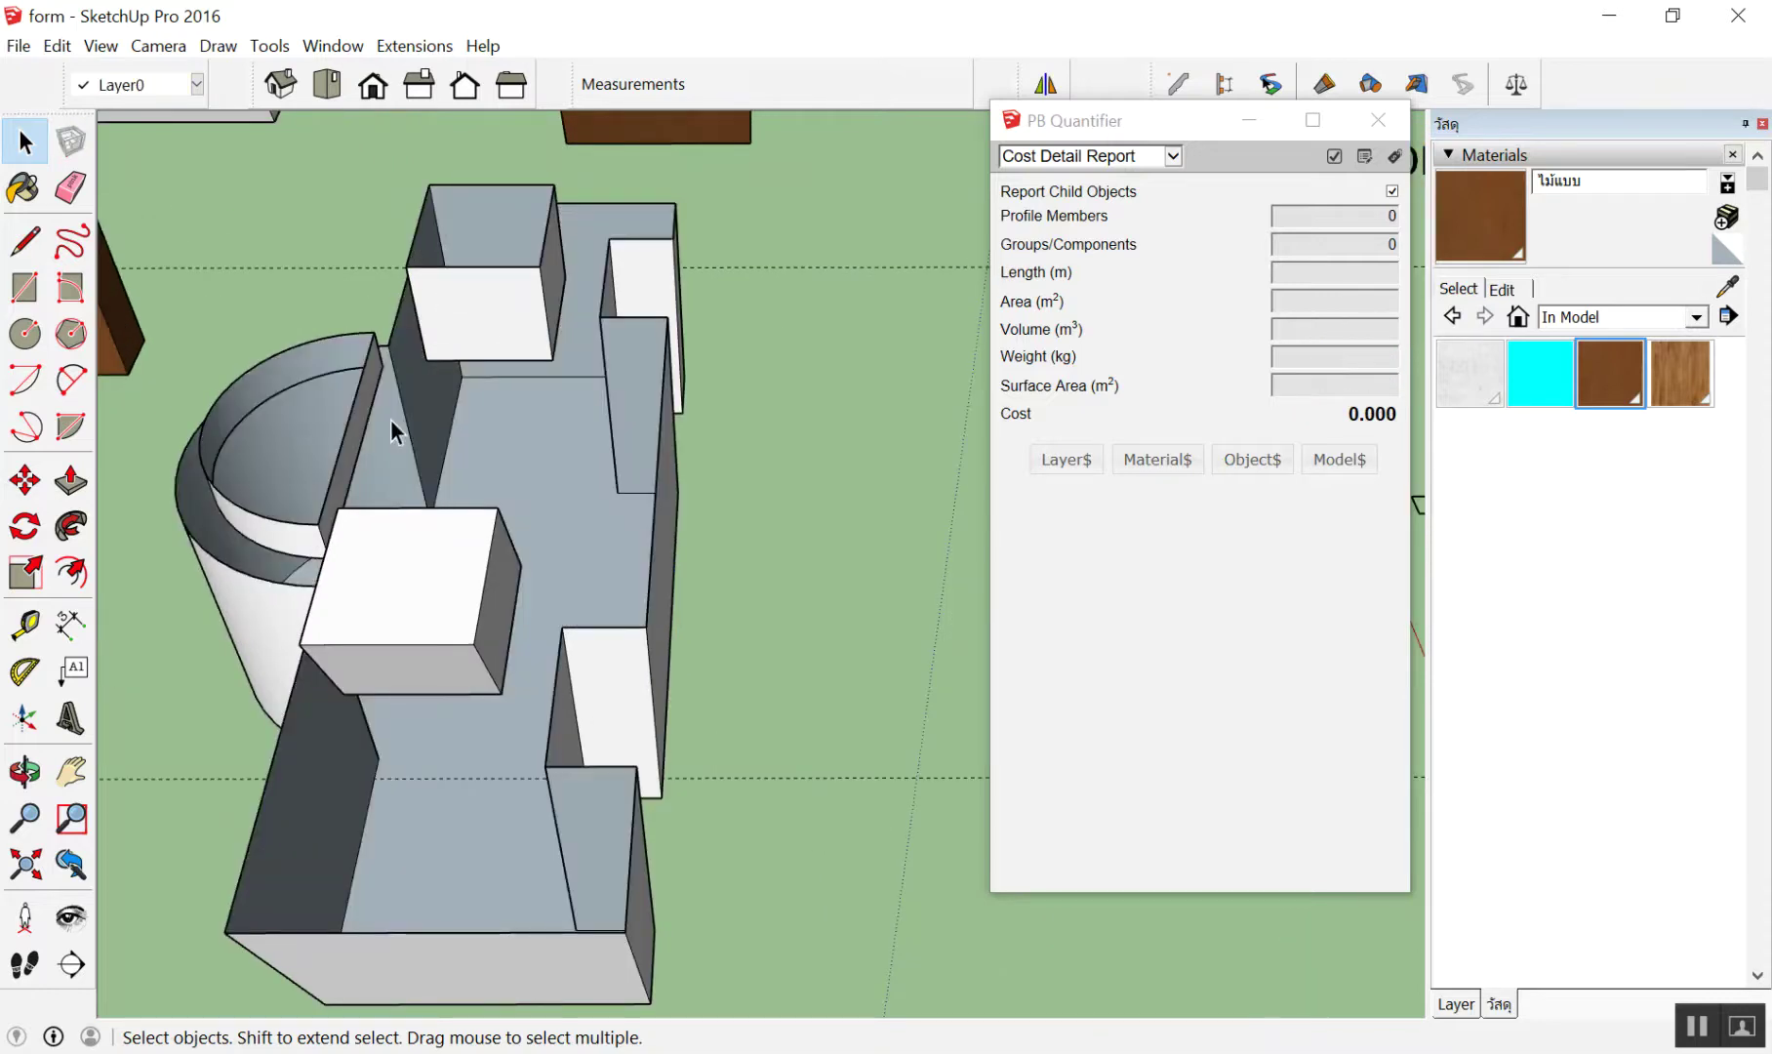
click(493, 434)
key(Delete)
click(426, 555)
key(Delete)
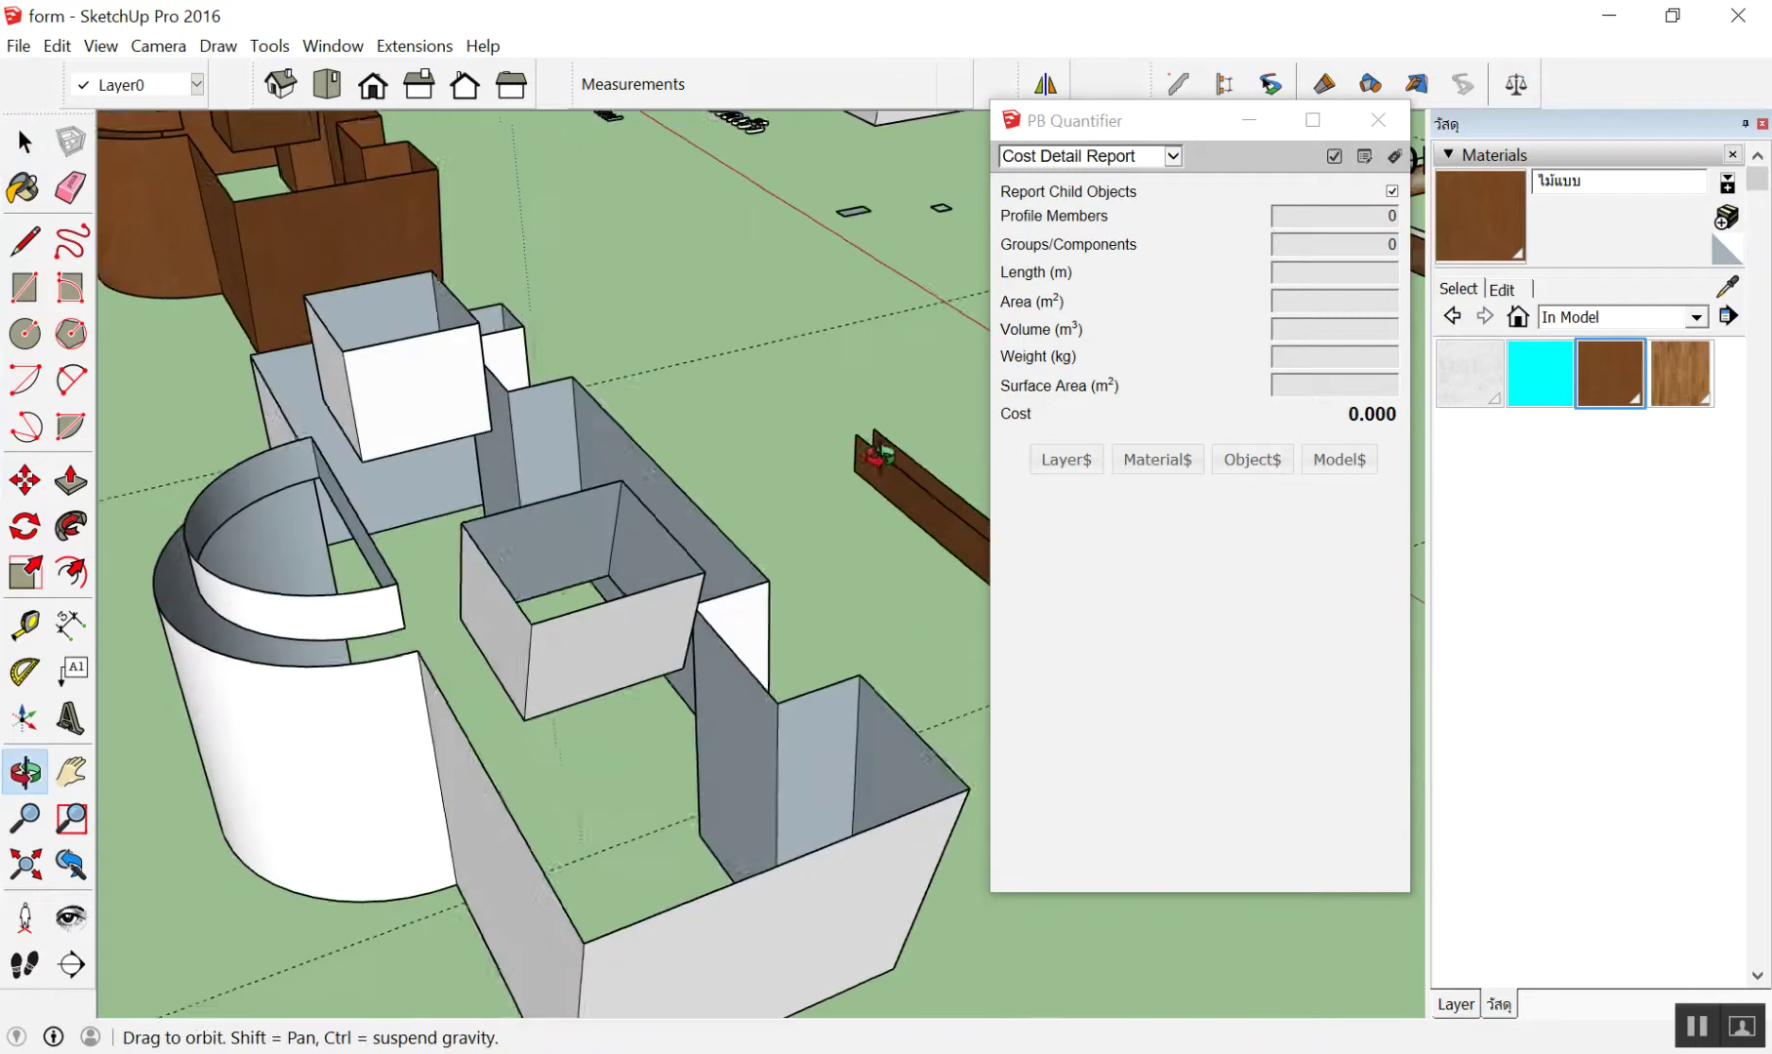
Window-select the grey hollow wall outline and make it a group
middle_drag(517, 610, 459, 665)
scroll(463, 644, down, 3)
drag(249, 280, 707, 1015)
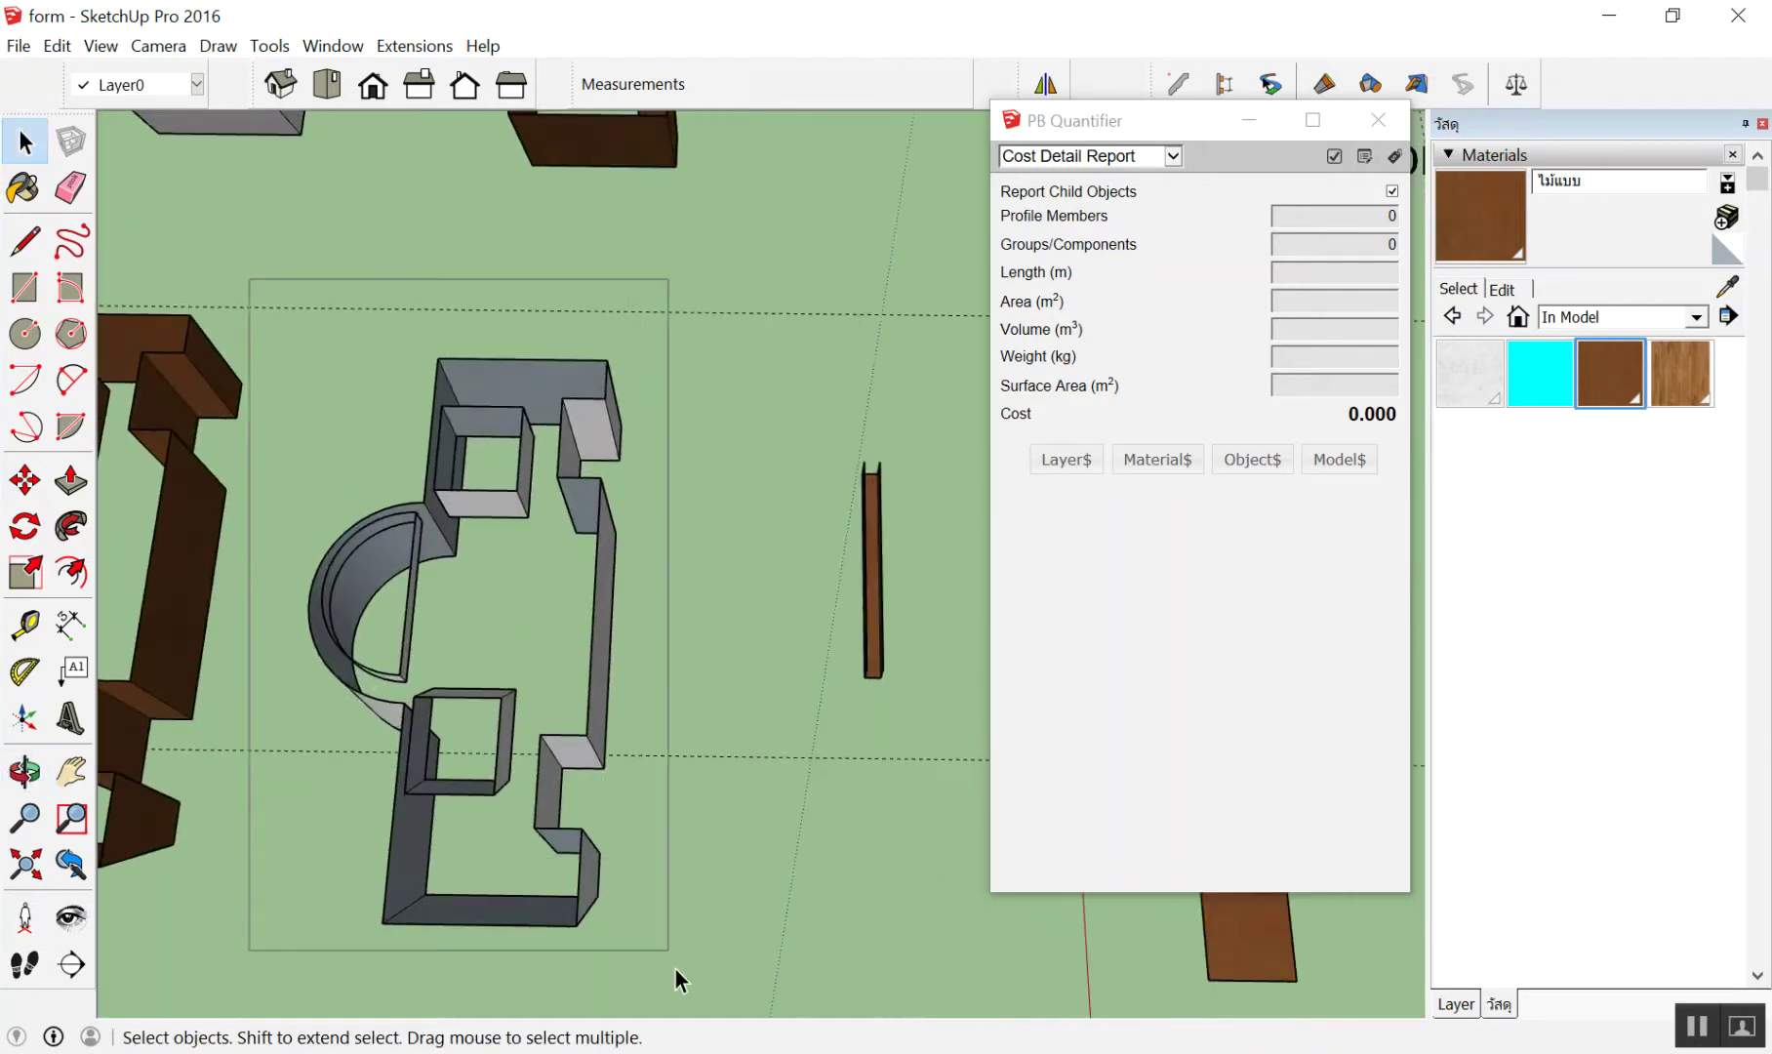
right_click(461, 458)
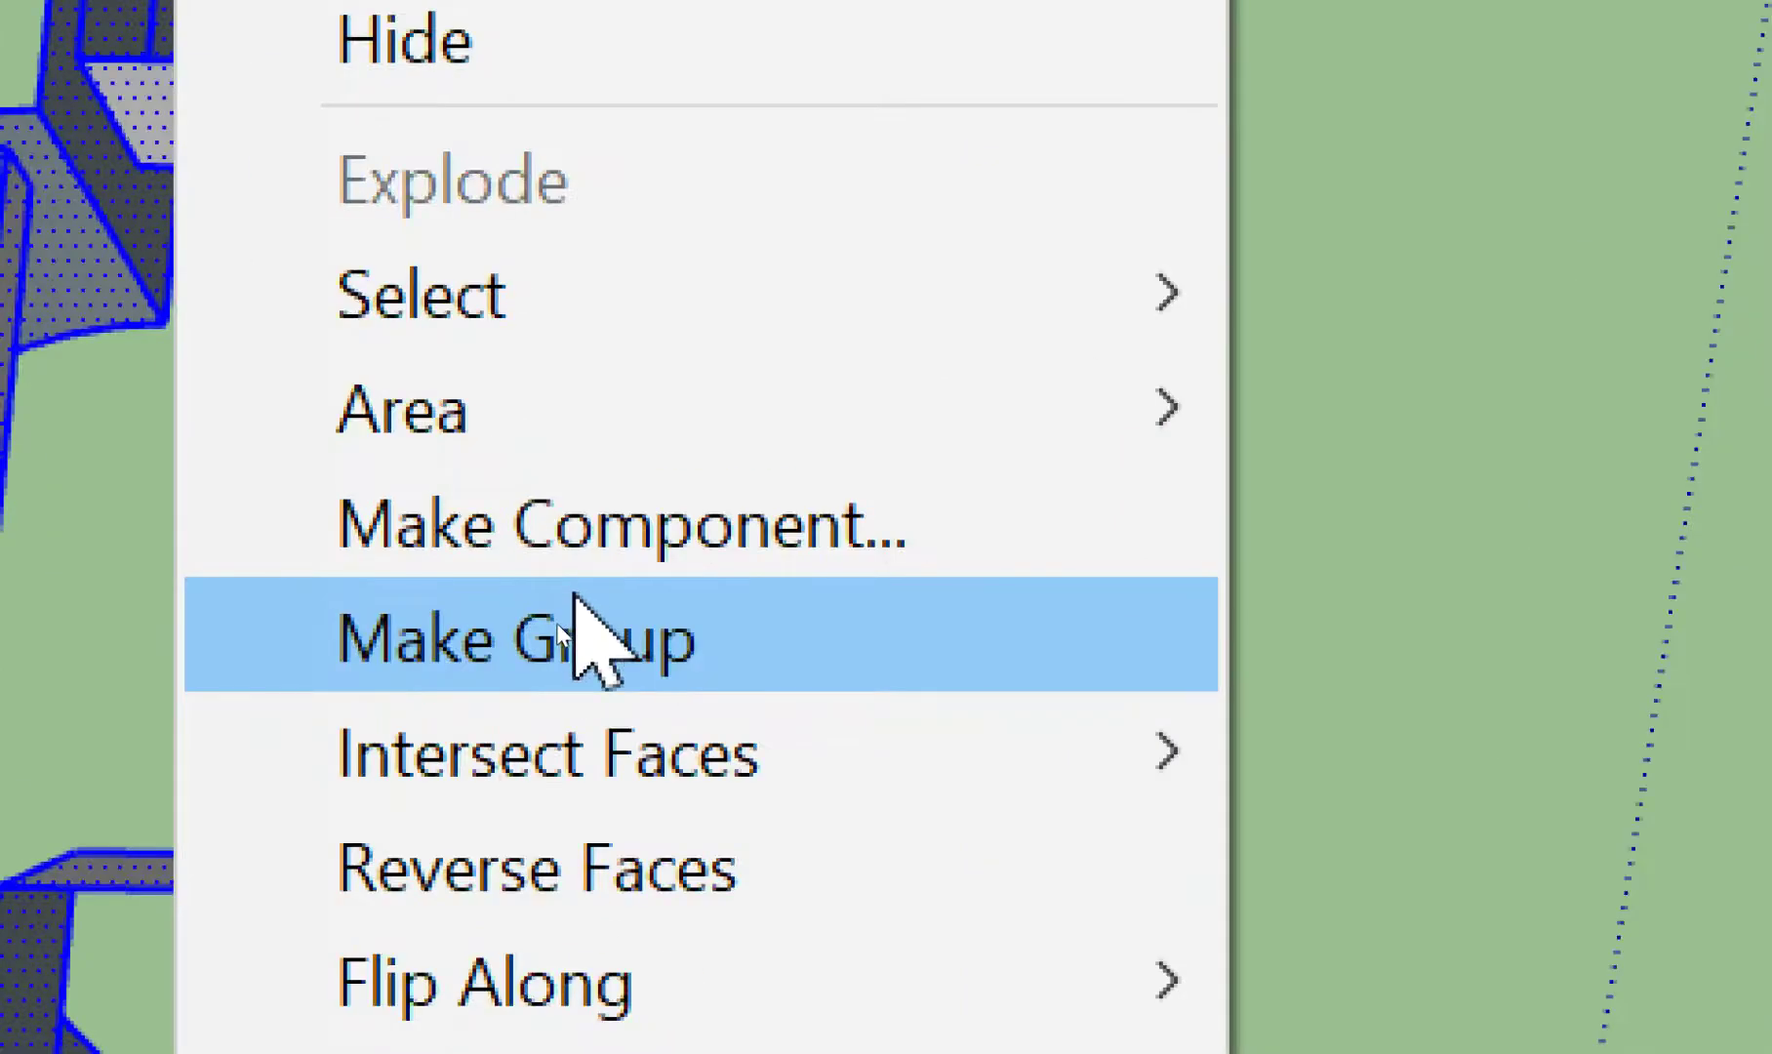
click(576, 597)
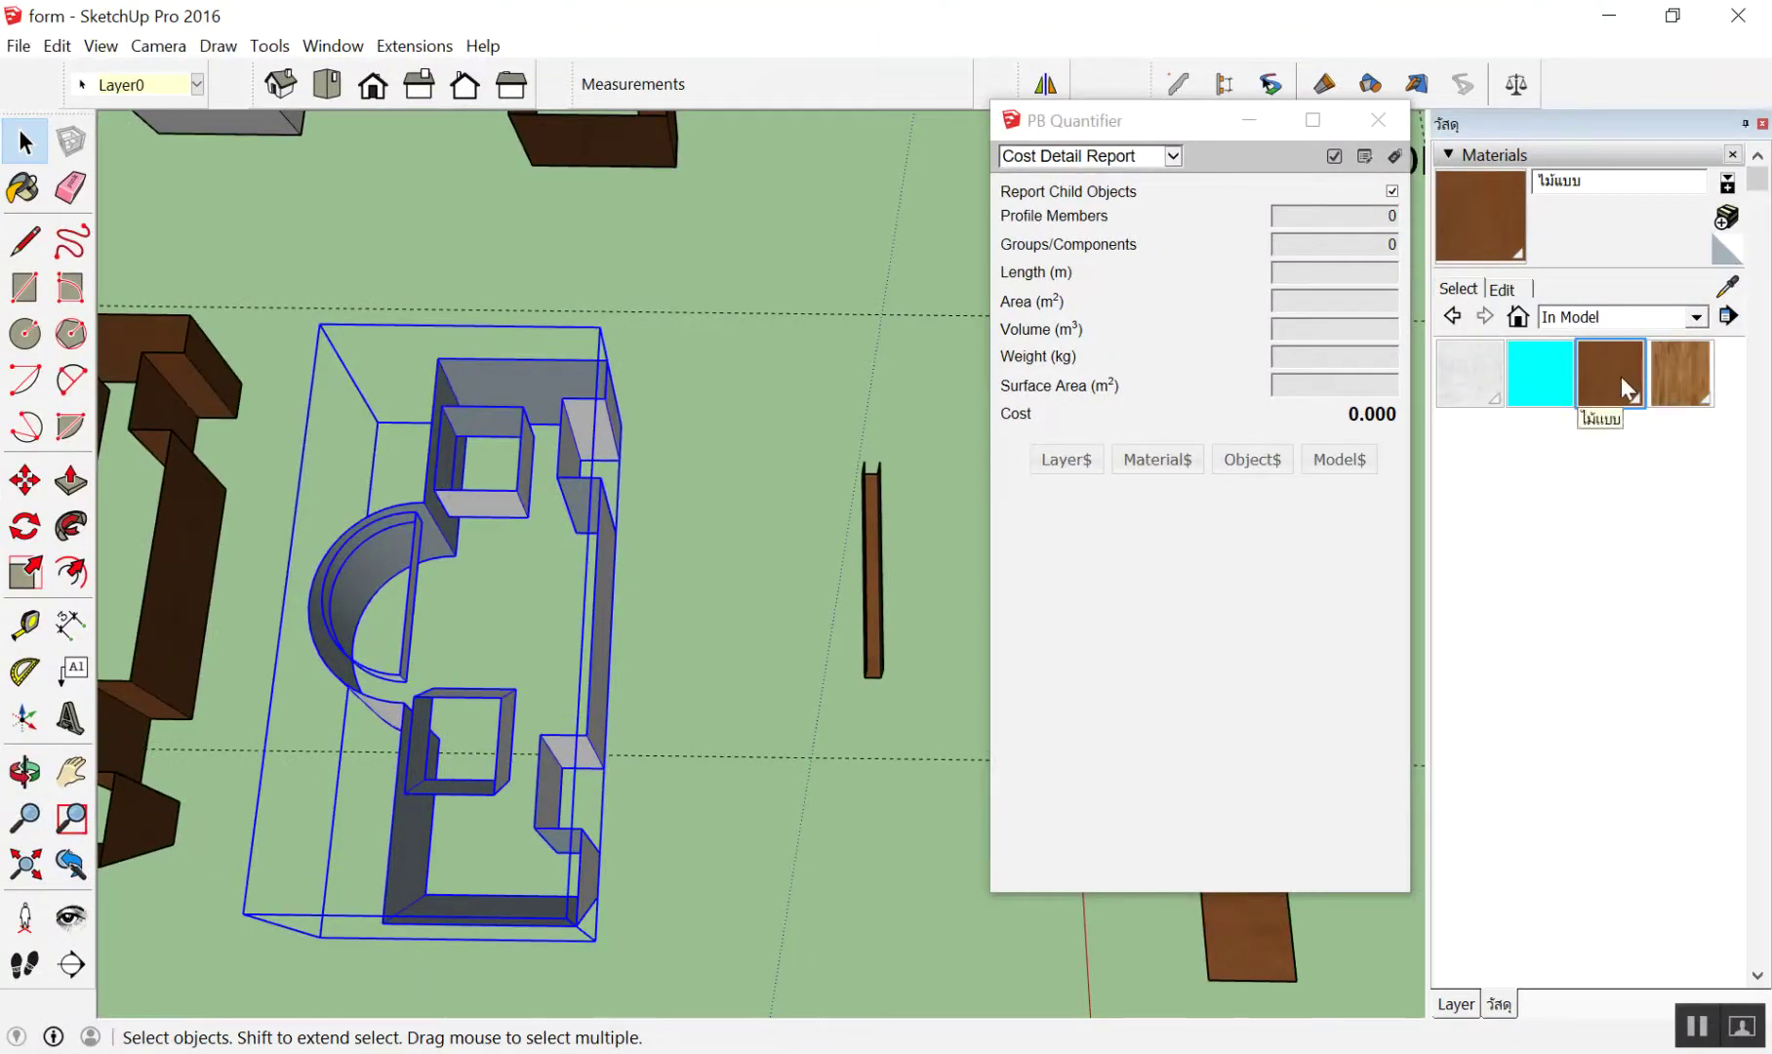
Paint the group brown wood and select it to read its PB Quantifier volume and cost
click(1480, 220)
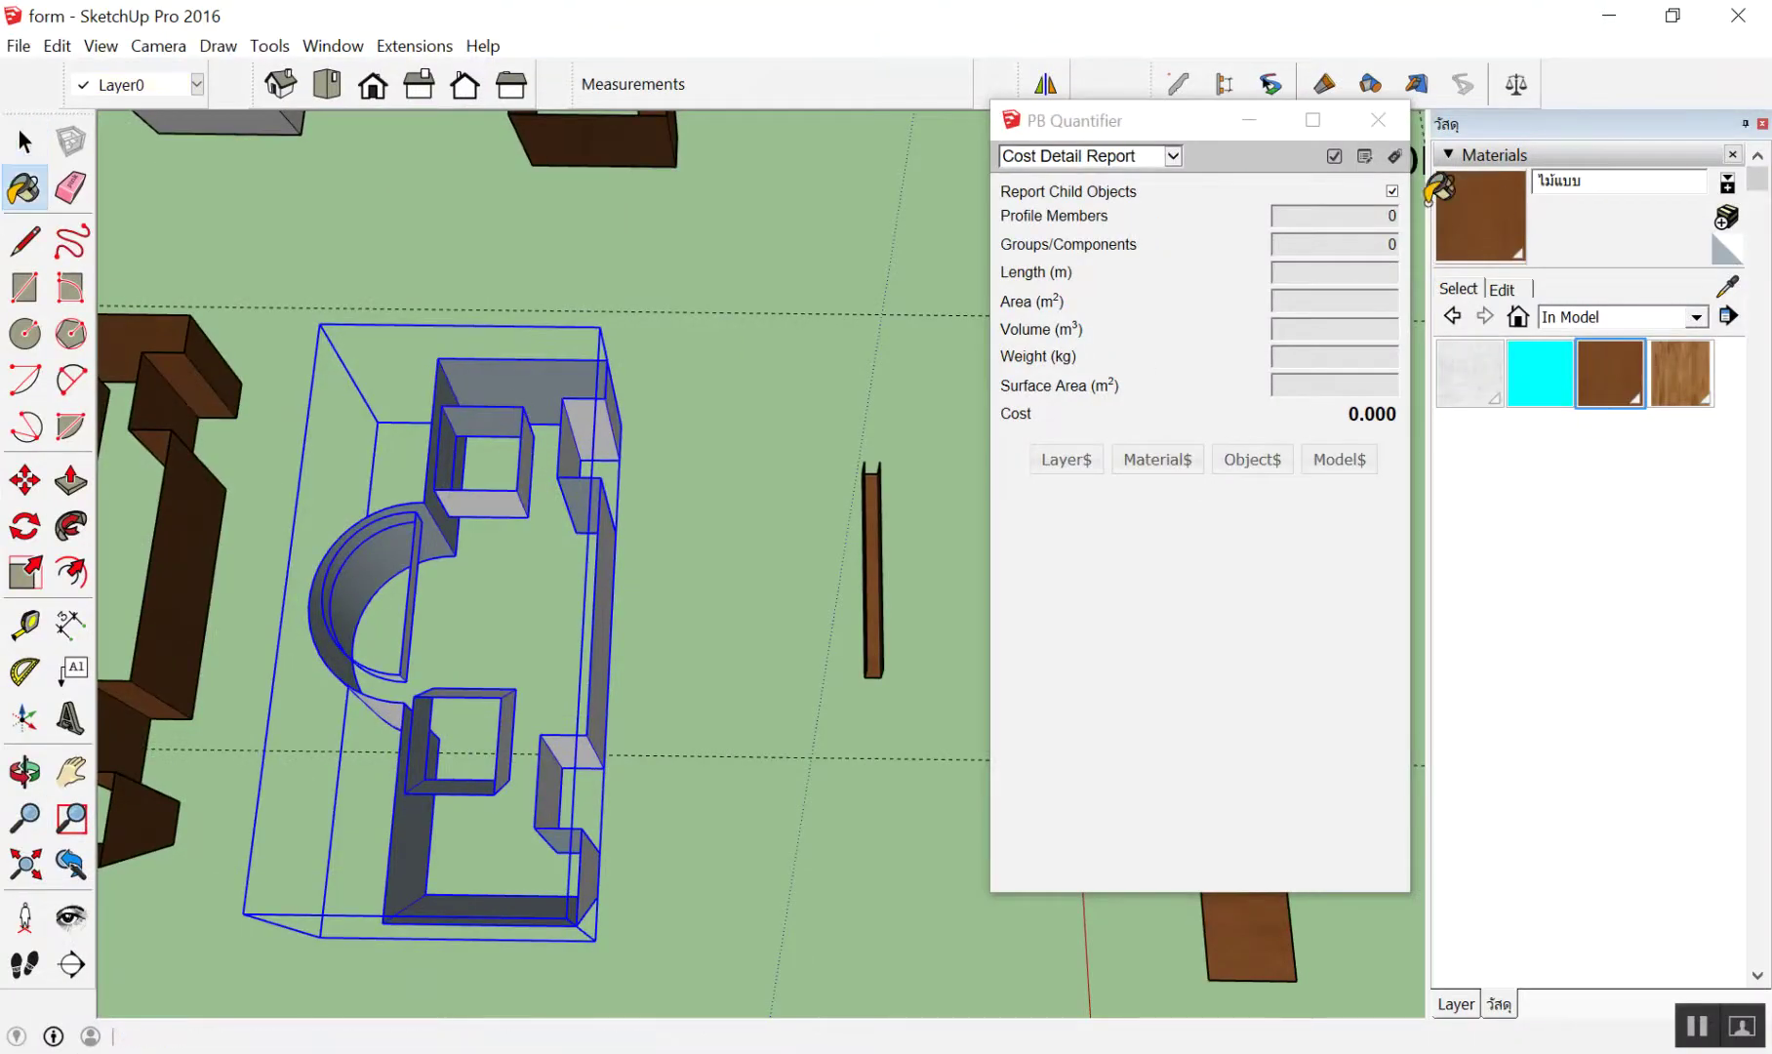
click(557, 374)
key(space)
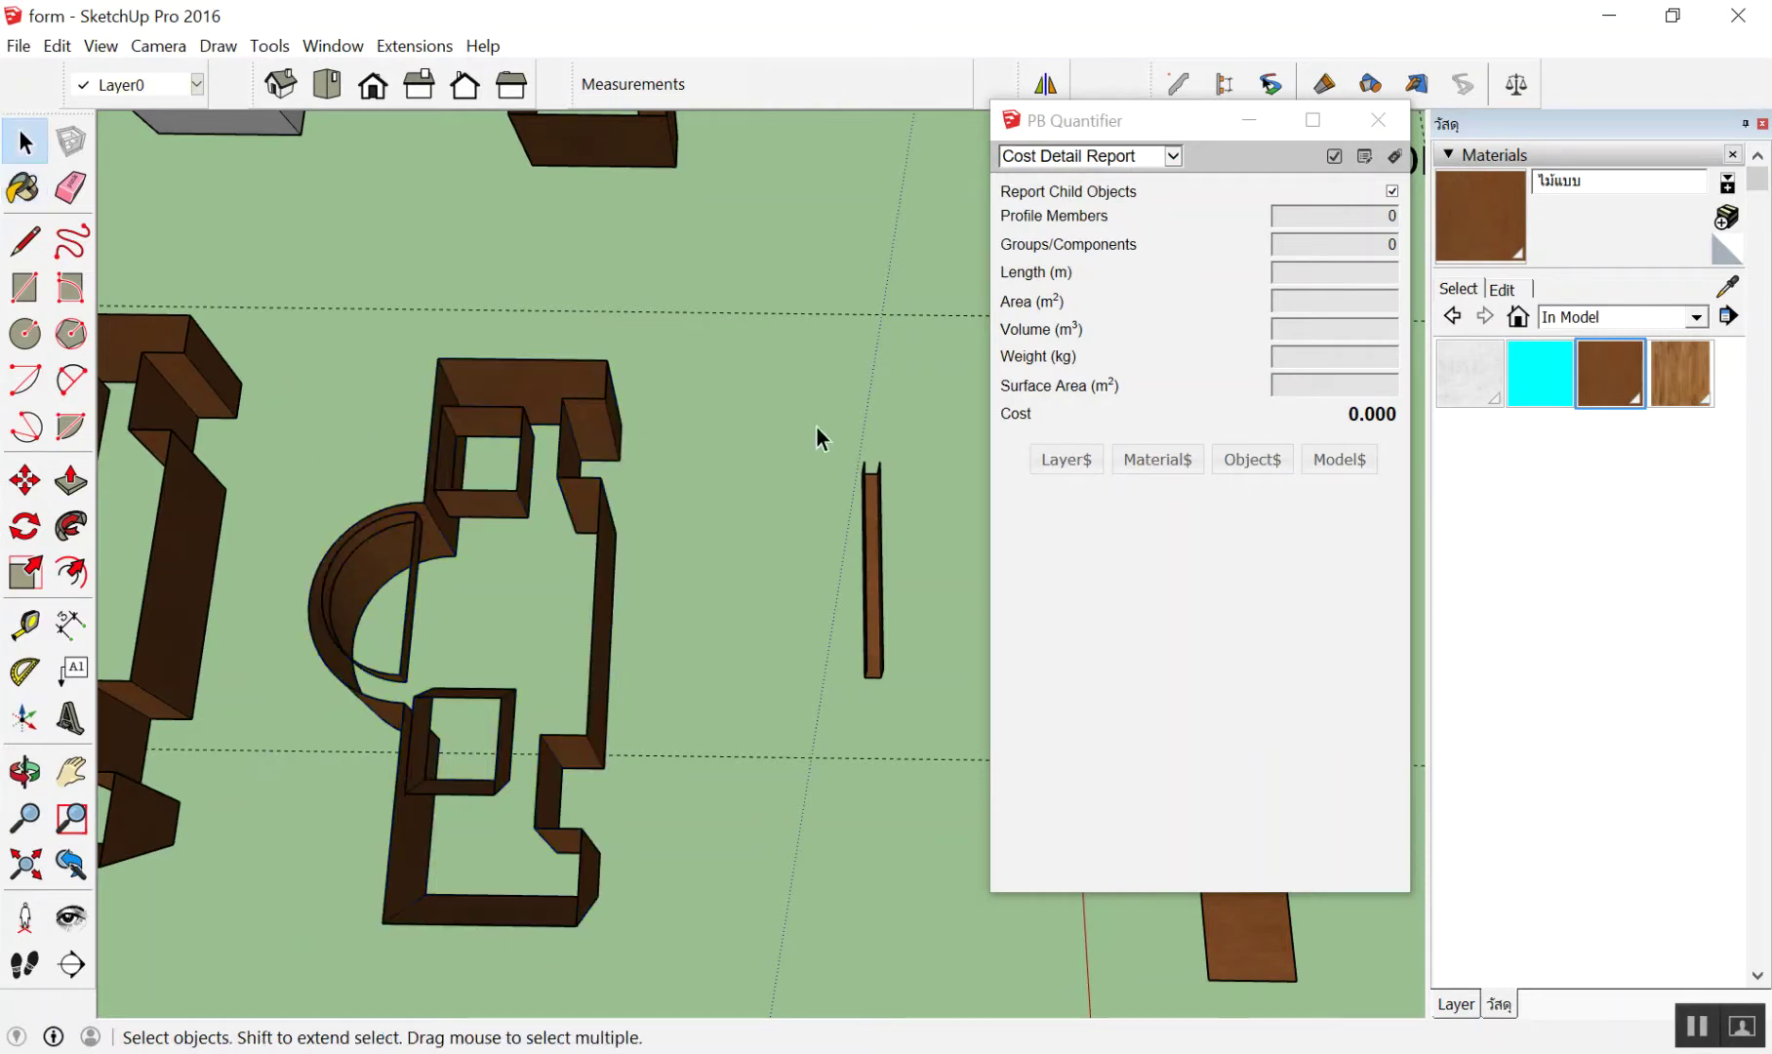
click(544, 393)
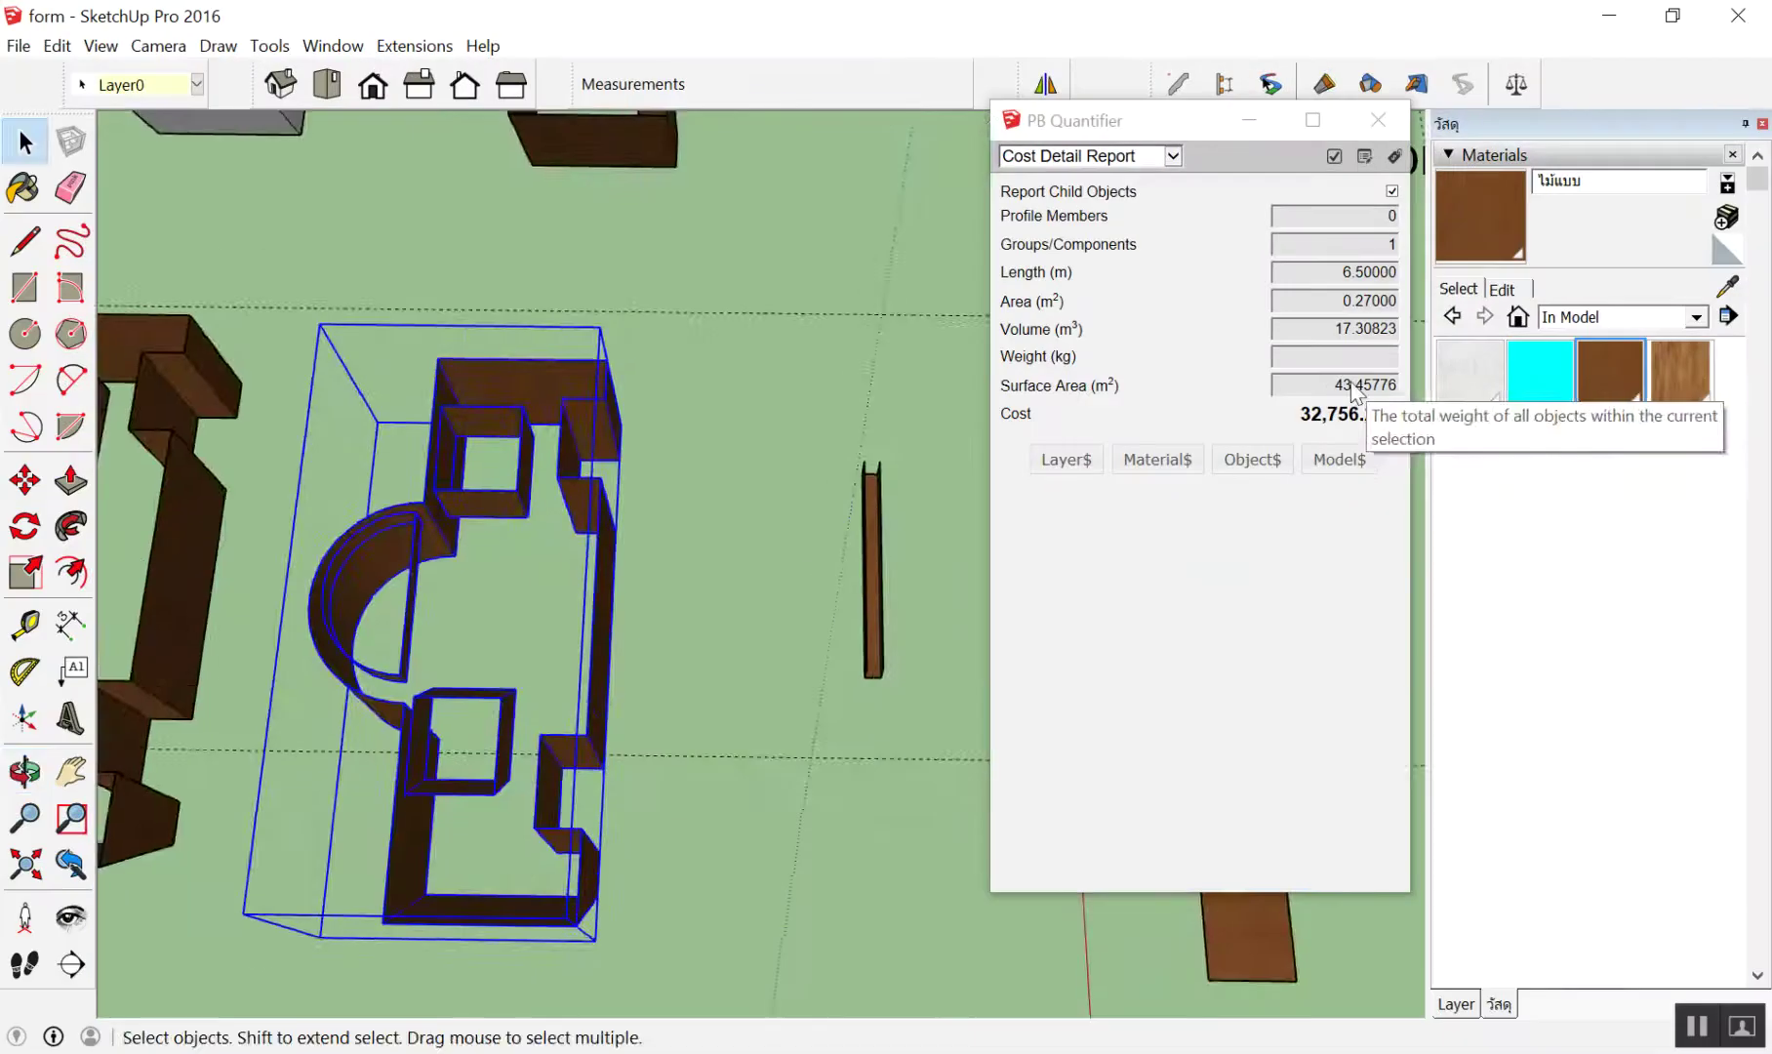
Deselect the wall, then orbit and zoom toward the two brown square pads beside the table
scroll(724, 660, down, 5)
mouse_move(724, 661)
middle_down()
mouse_move(659, 679)
mouse_move(833, 304)
middle_up()
click(659, 678)
scroll(659, 679, down, 3)
scroll(602, 265, up, 3)
scroll(761, 496, down, 3)
scroll(839, 559, up, 3)
scroll(818, 730, up, 2)
scroll(827, 725, down, 3)
scroll(827, 725, down, 3)
scroll(703, 791, down, 2)
scroll(592, 854, up, 1)
scroll(595, 824, up, 1)
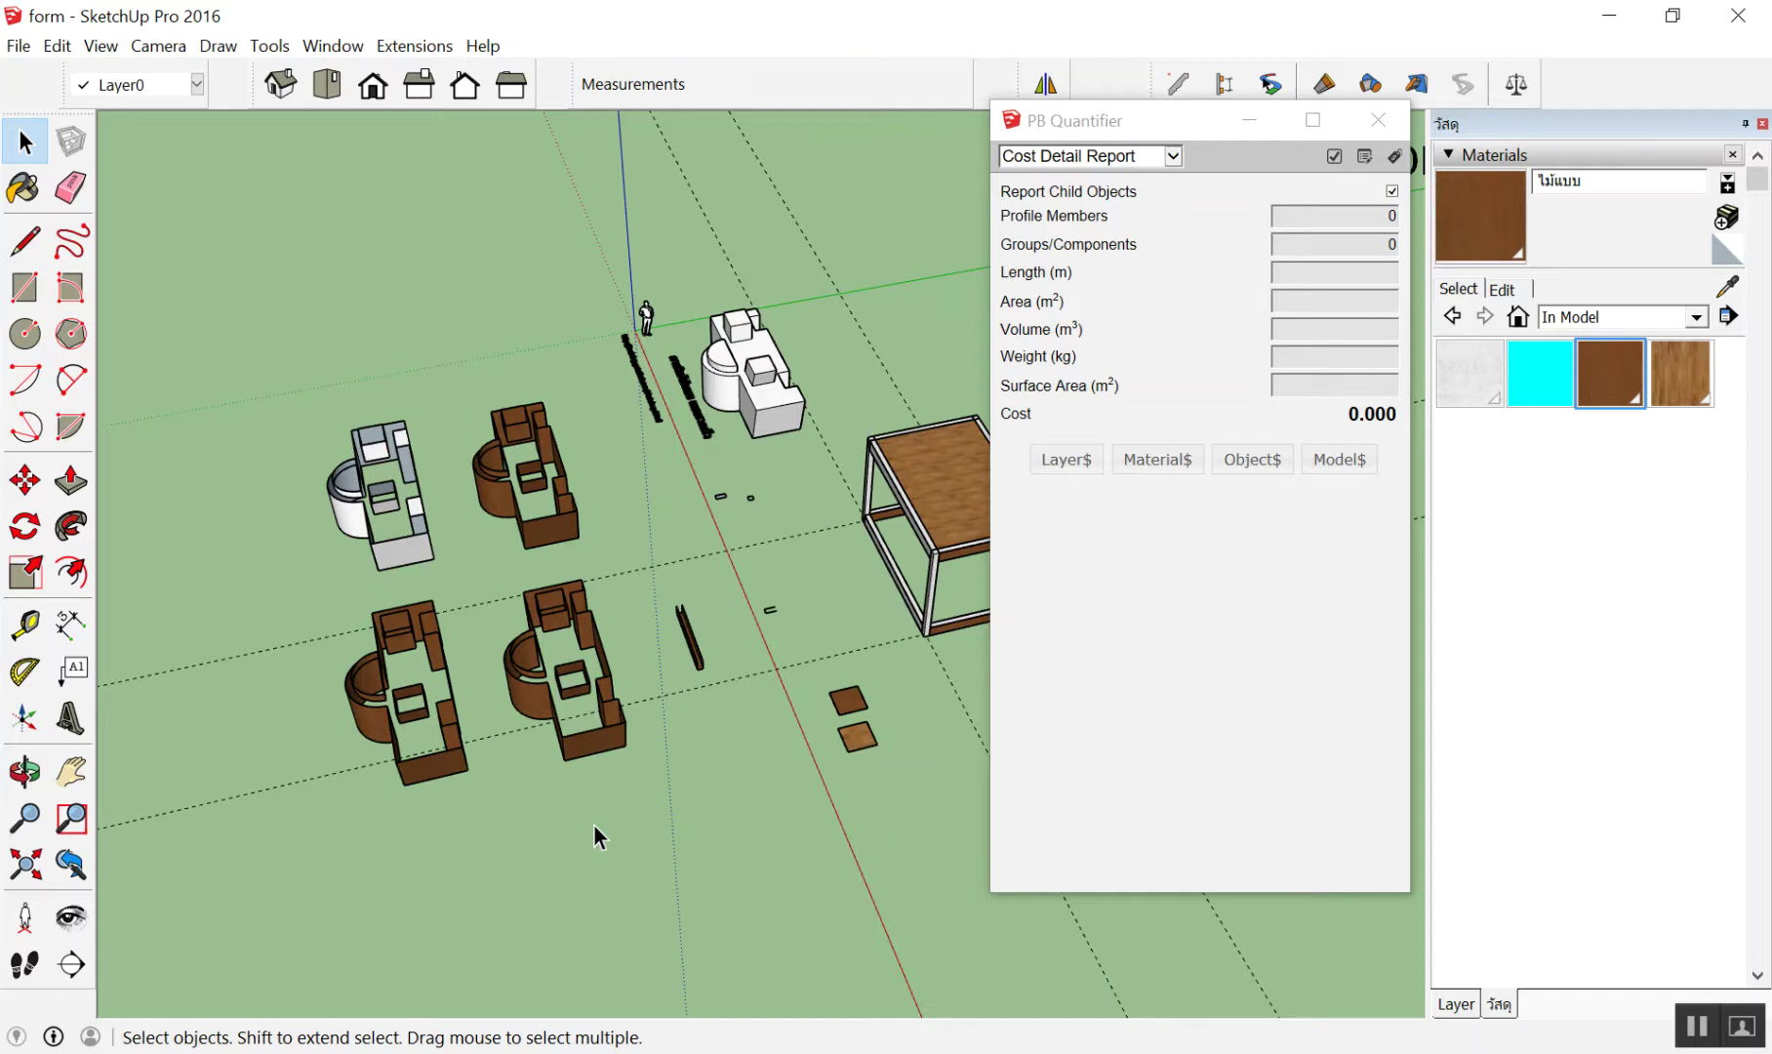
scroll(595, 824, down, 2)
middle_drag(594, 823, 509, 649)
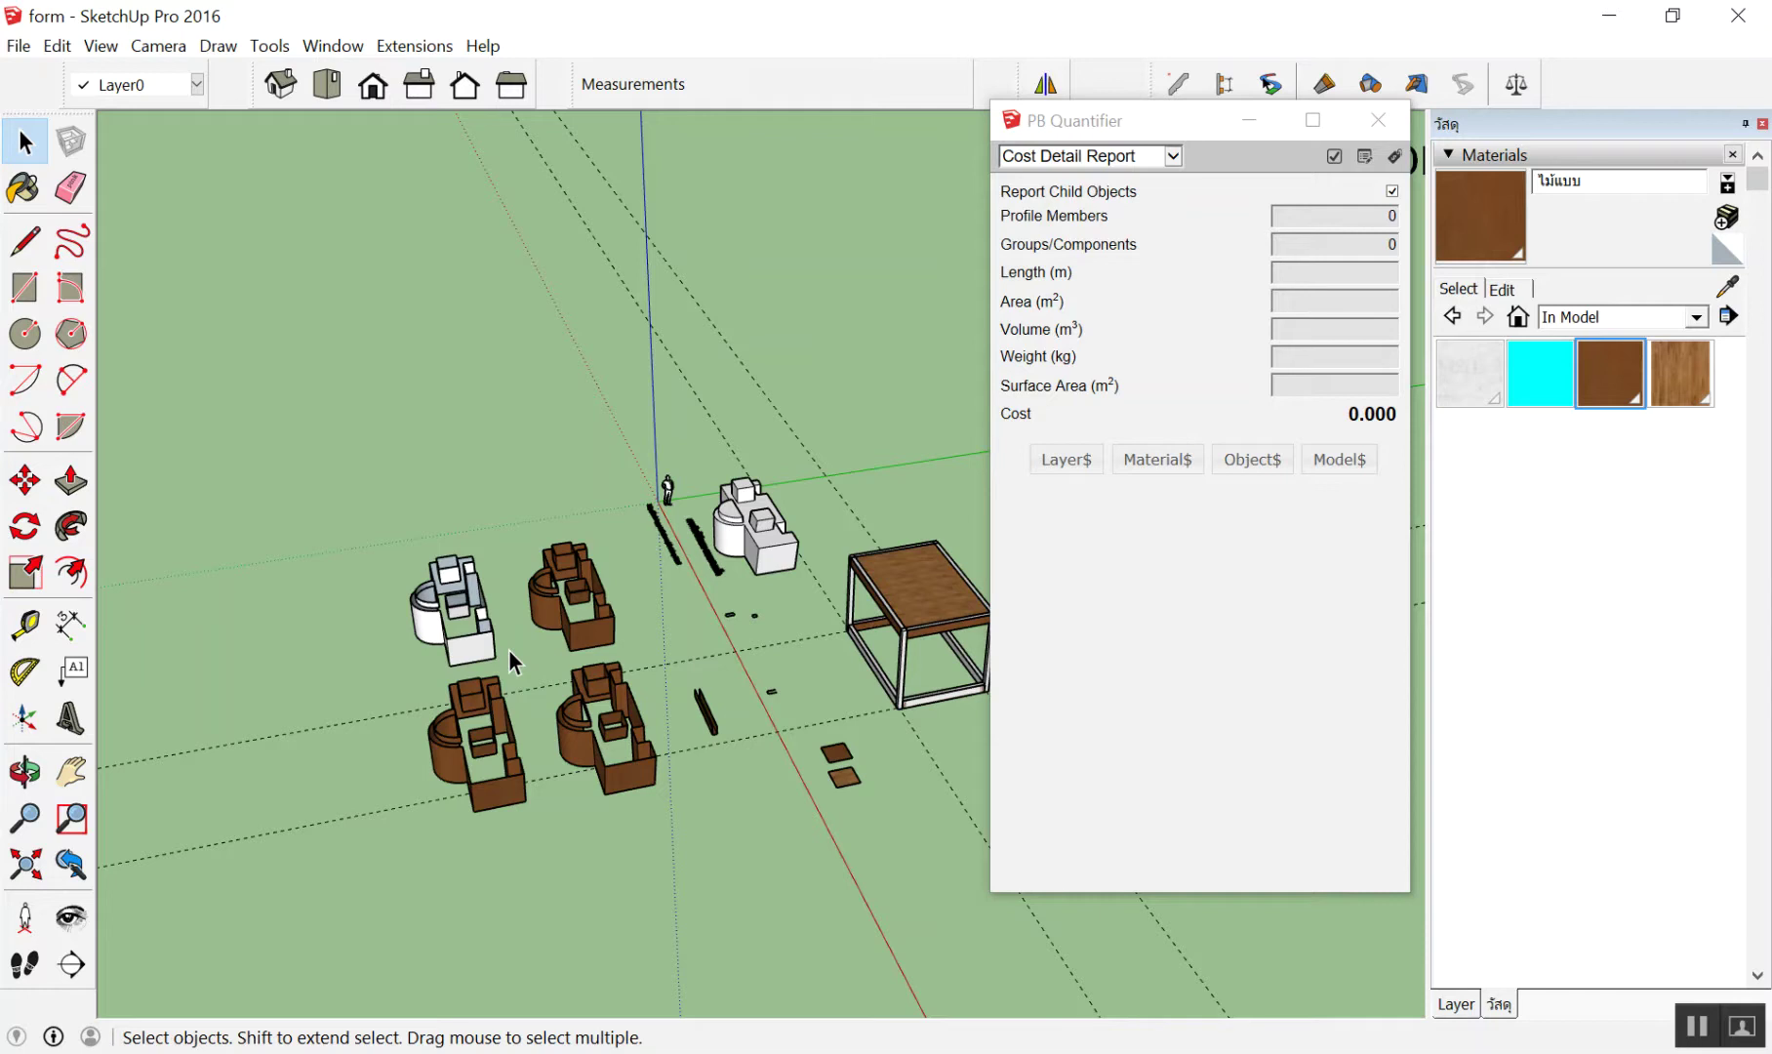
scroll(509, 649, down, 4)
mouse_move(490, 528)
middle_down()
mouse_move(616, 773)
mouse_move(798, 745)
middle_up()
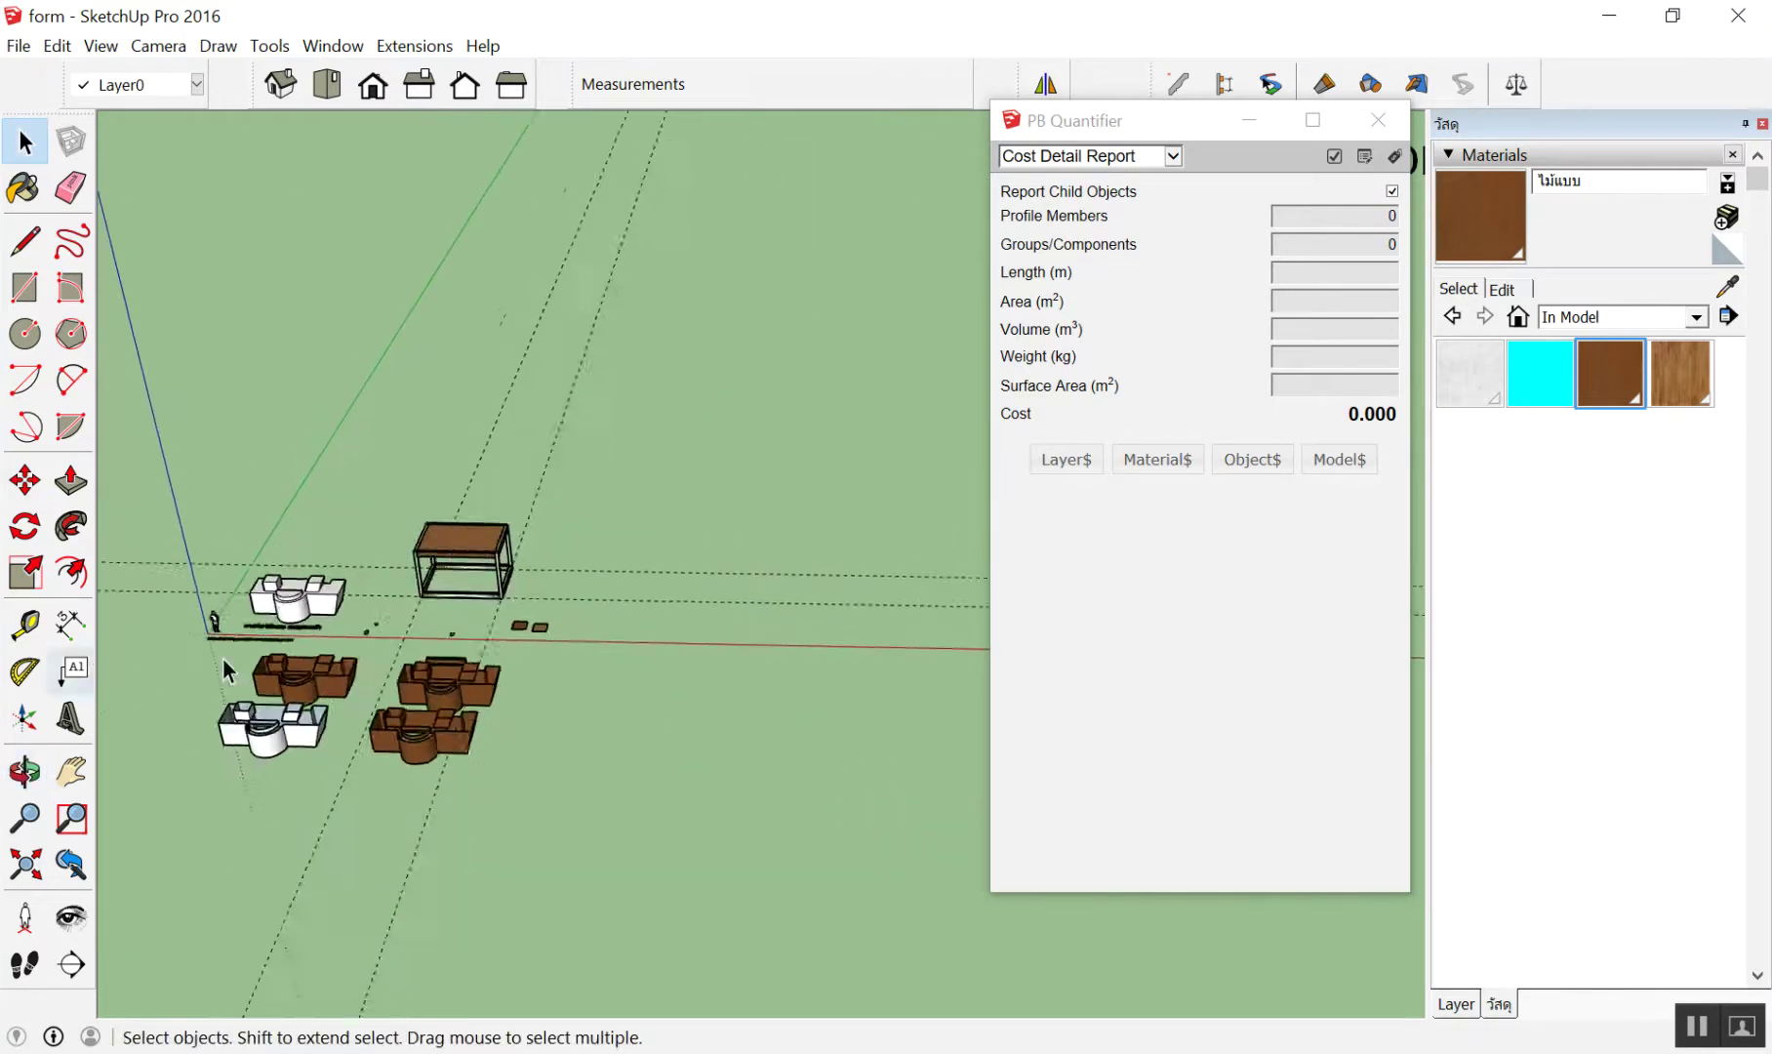
scroll(620, 592, up, 3)
scroll(449, 638, up, 3)
scroll(577, 590, up, 3)
scroll(596, 564, up, 2)
Draw a 1 m by 1 m square on the ground and push it up into a 1 m cube
key(r)
click(420, 650)
click(771, 591)
text(1,1)
key(Return)
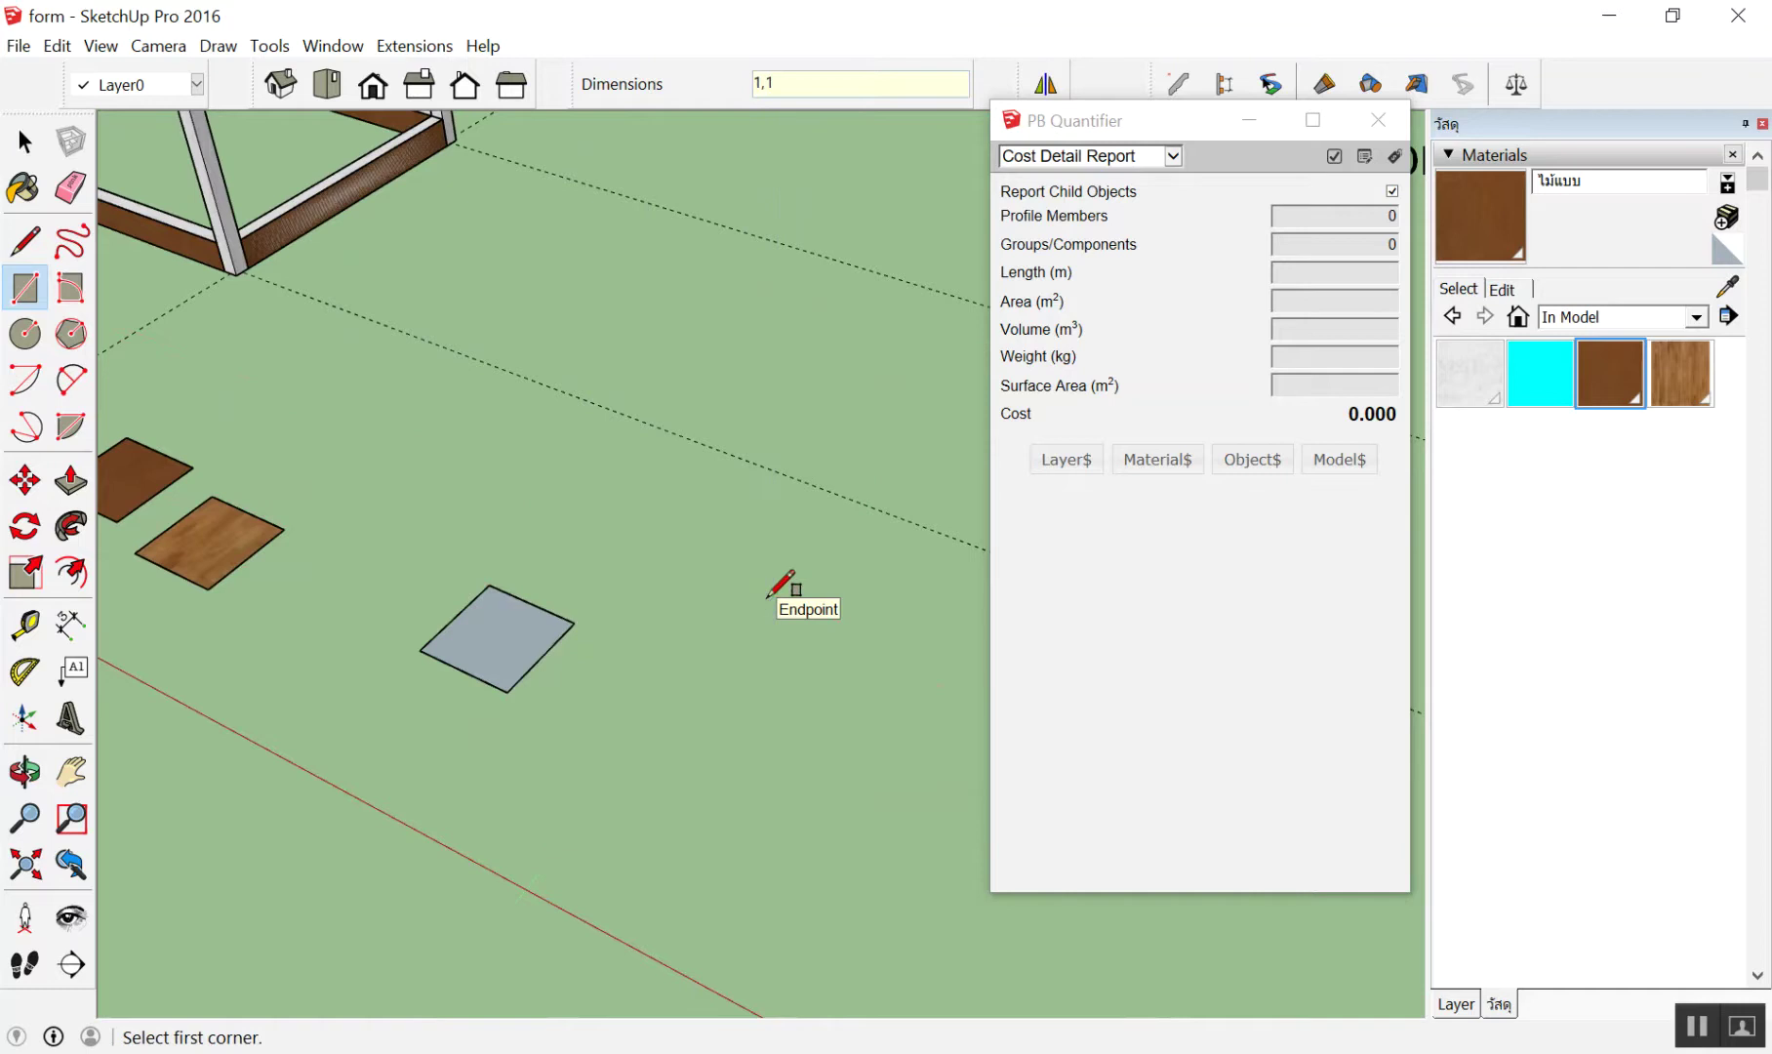
key(space)
key(p)
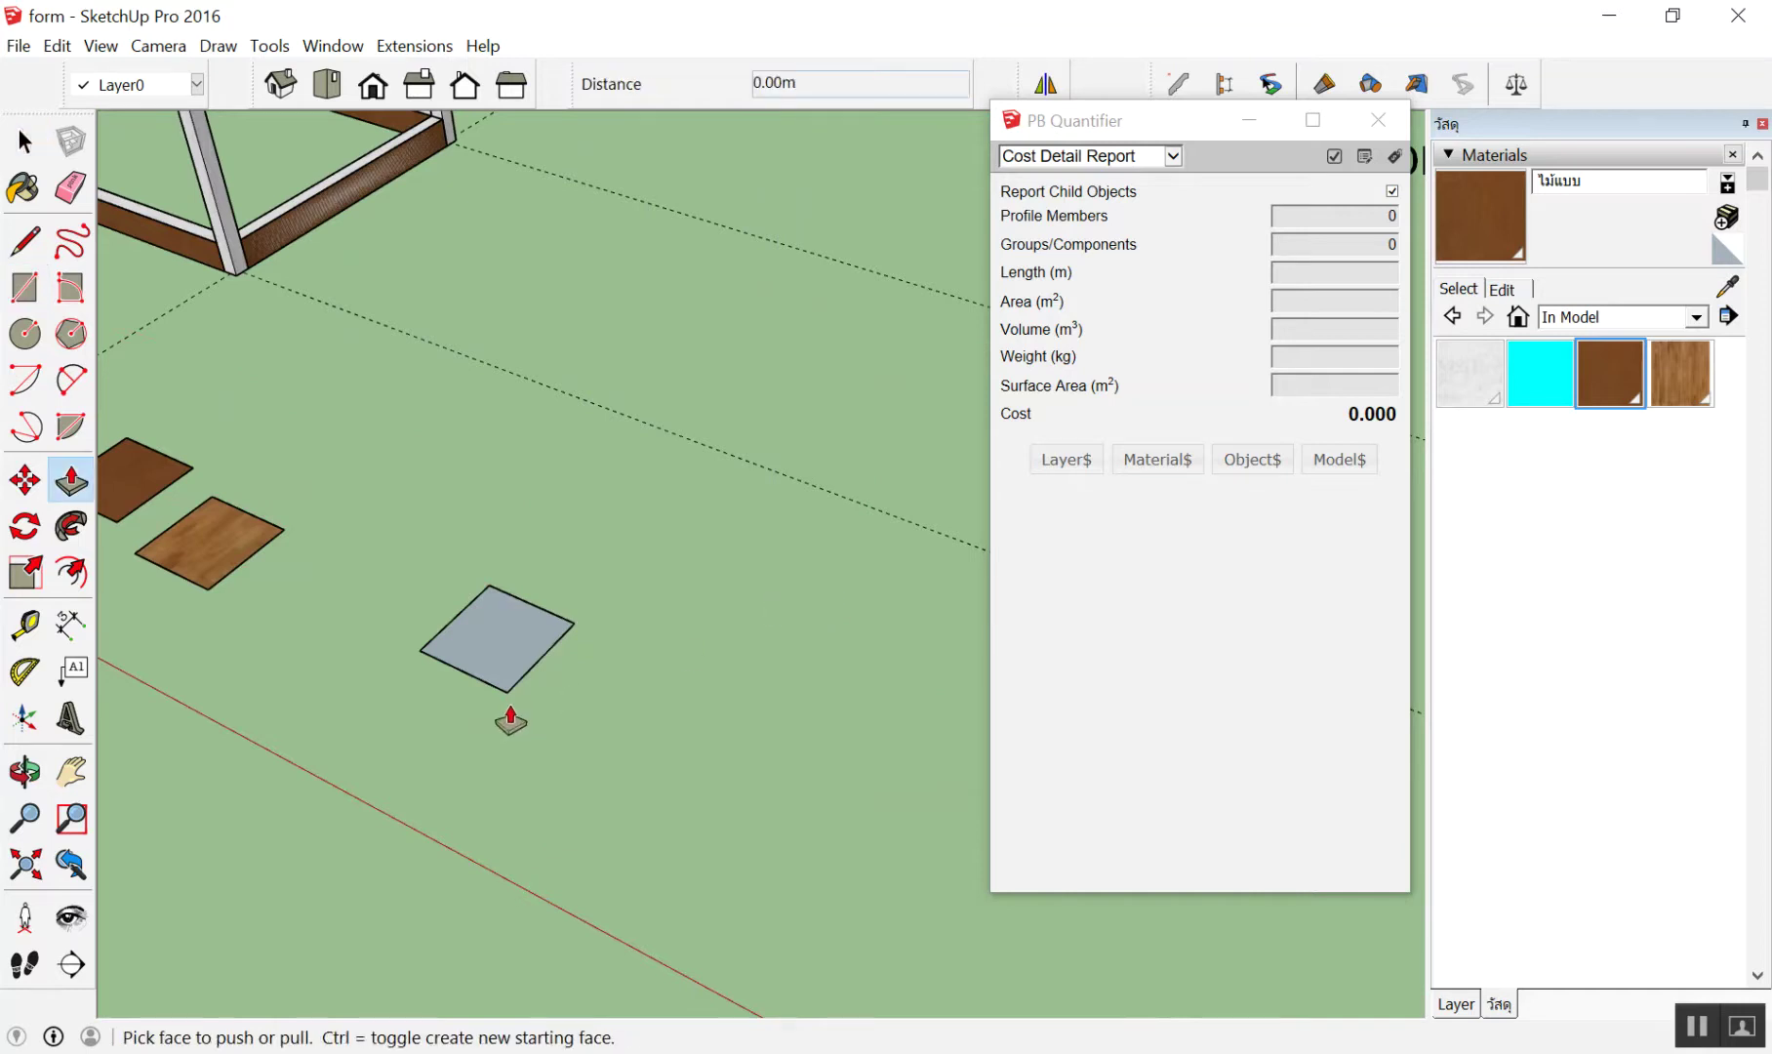
drag(494, 632, 500, 599)
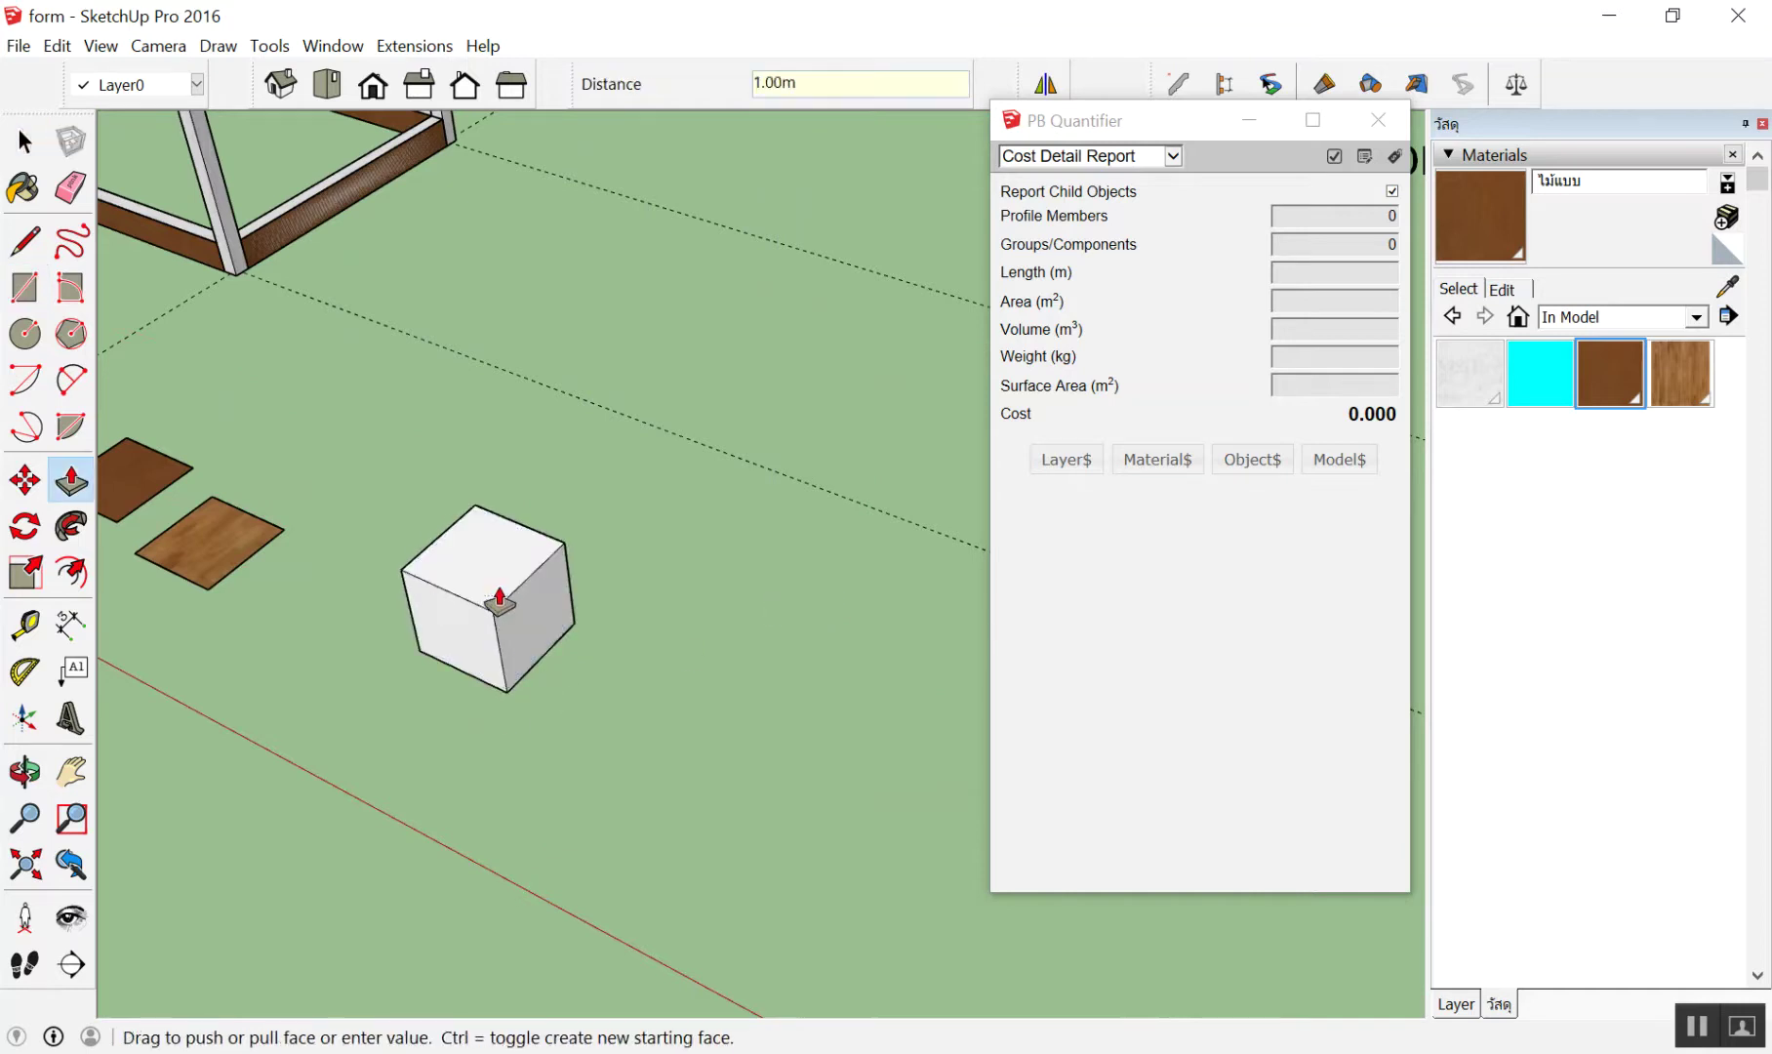
key(space)
Draw a 4 m by 4 m square beside it and pull it up 3 m into a box
scroll(393, 474, down, 5)
middle_drag(603, 638, 615, 611)
key(r)
click(539, 626)
click(807, 560)
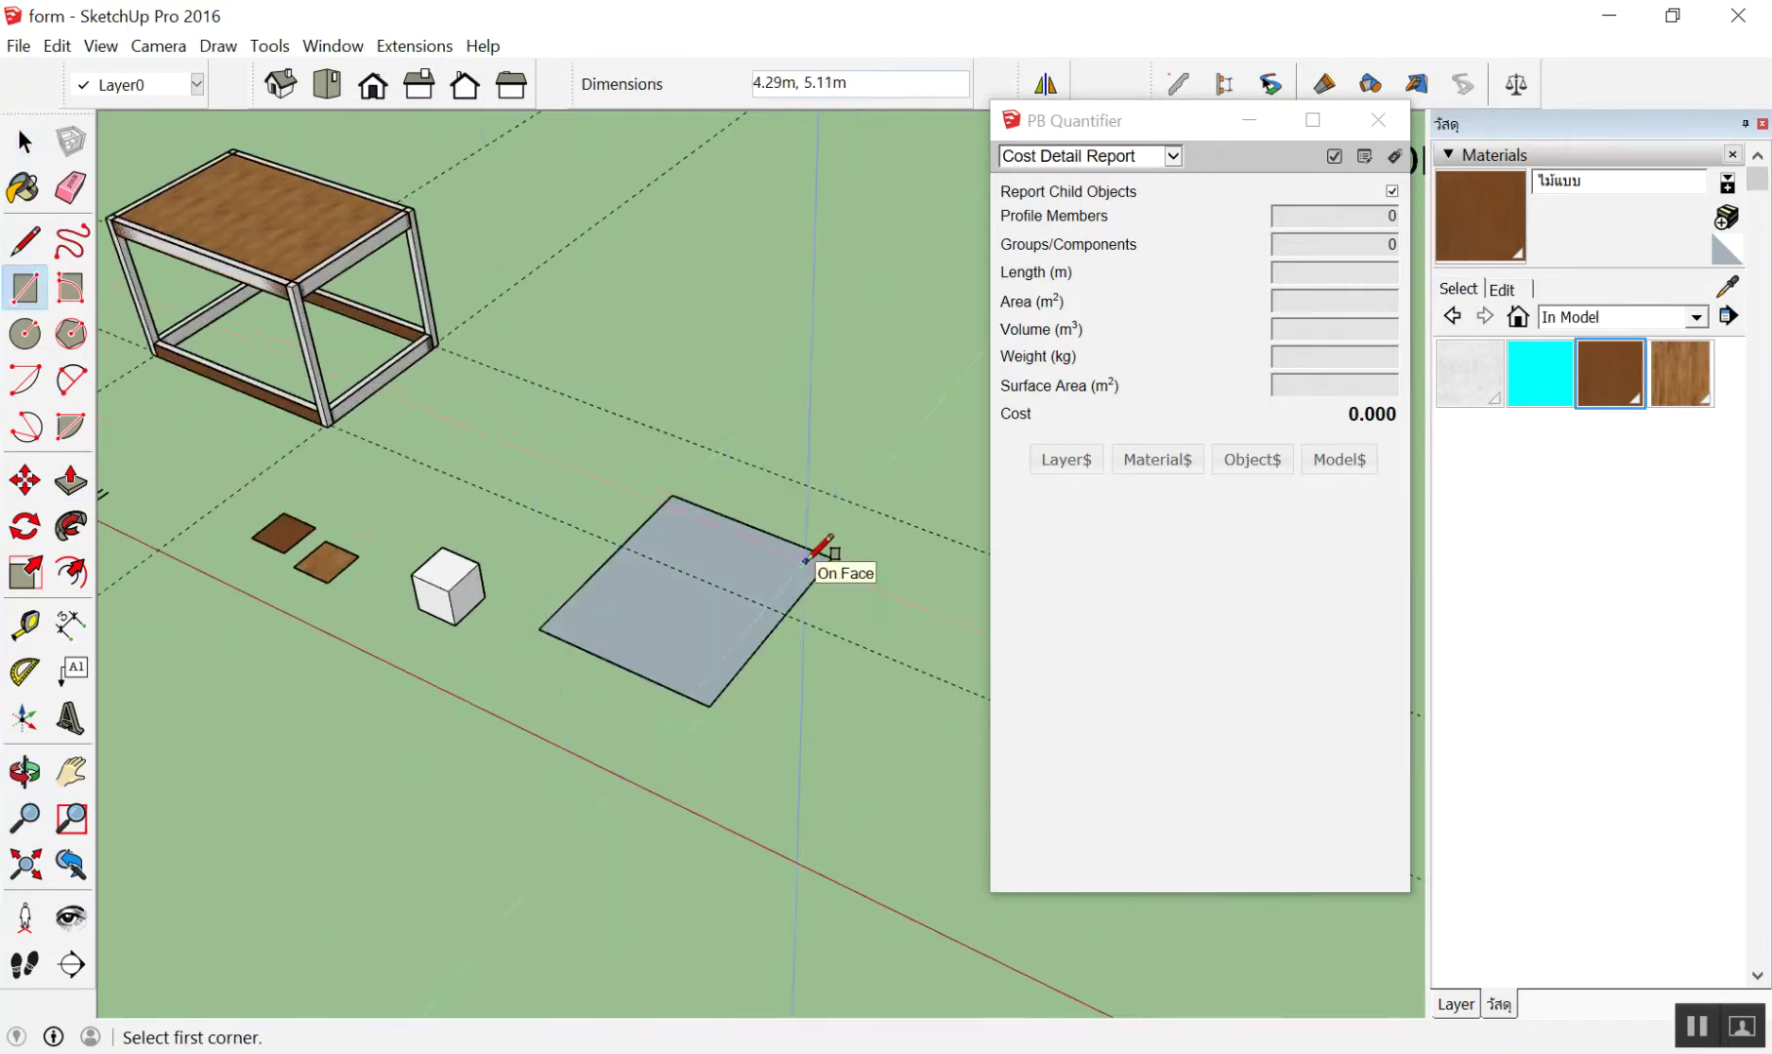
text(4,4)
key(Return)
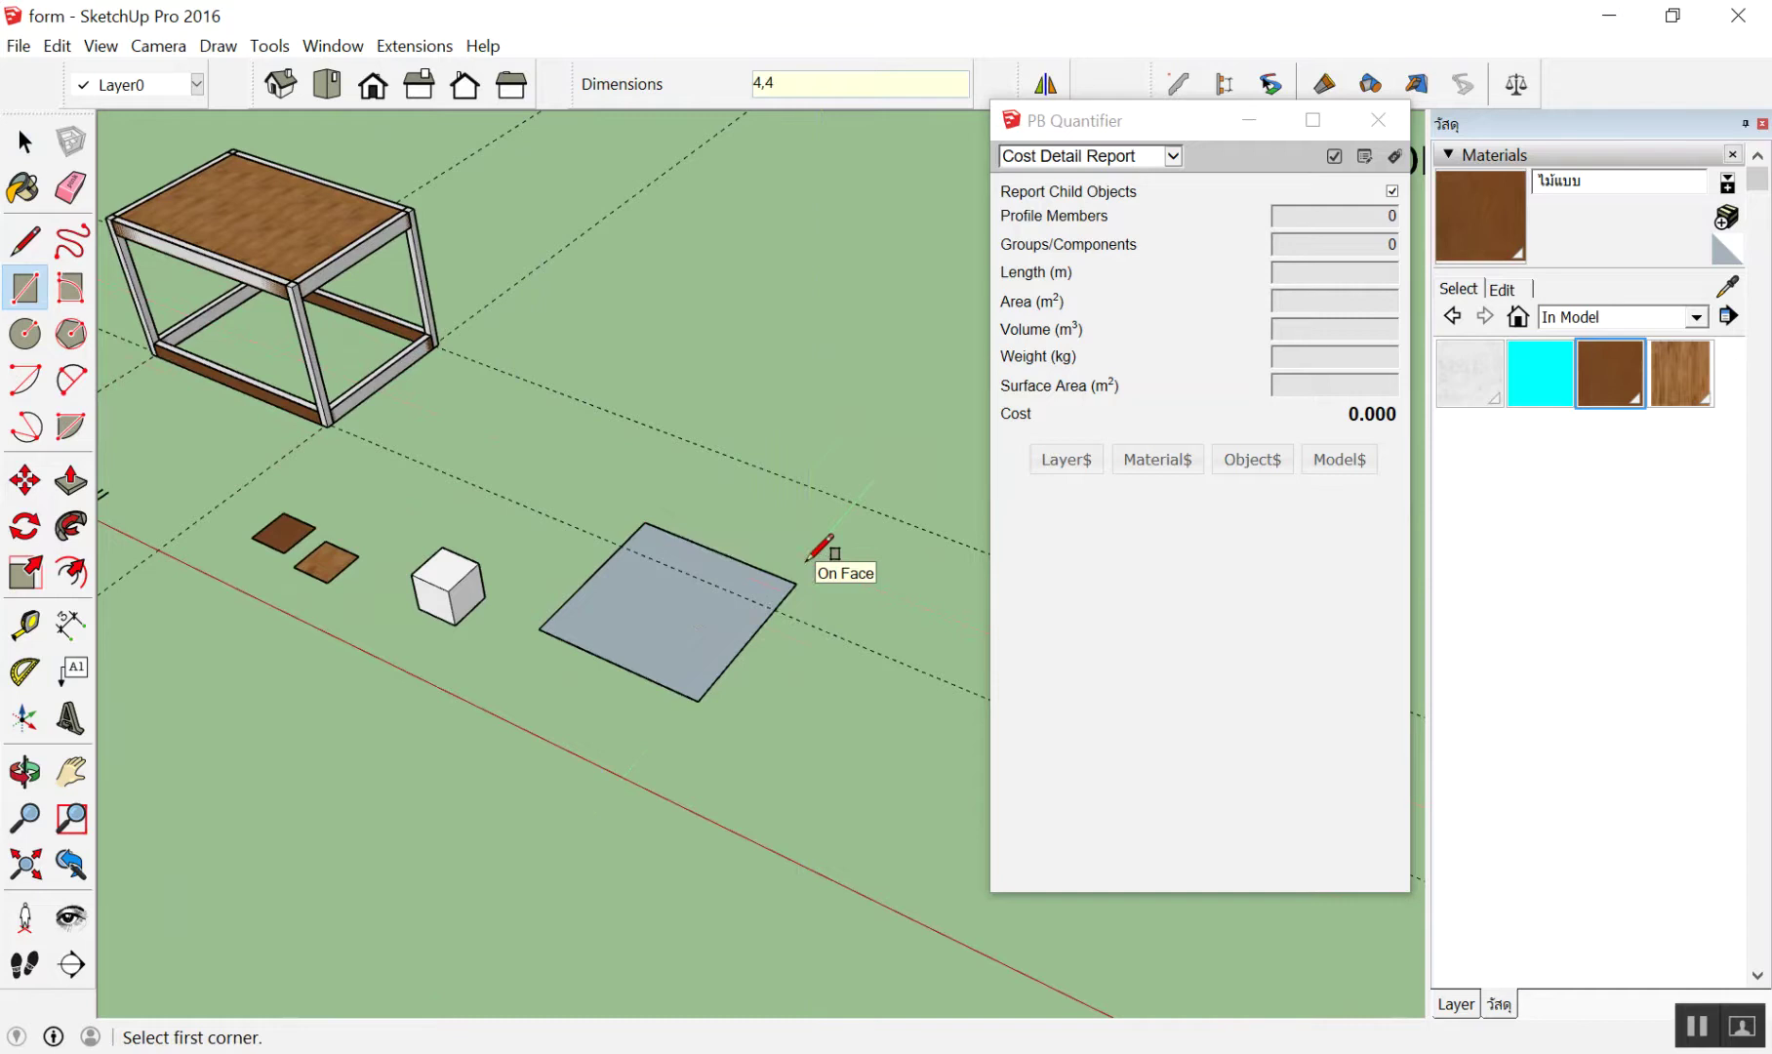
key(p)
click(704, 617)
click(720, 535)
text(3)
key(Return)
Orbit around the new cube and box to view them from another side
key(space)
mouse_move(712, 538)
middle_down()
mouse_move(788, 284)
mouse_move(724, 546)
middle_up()
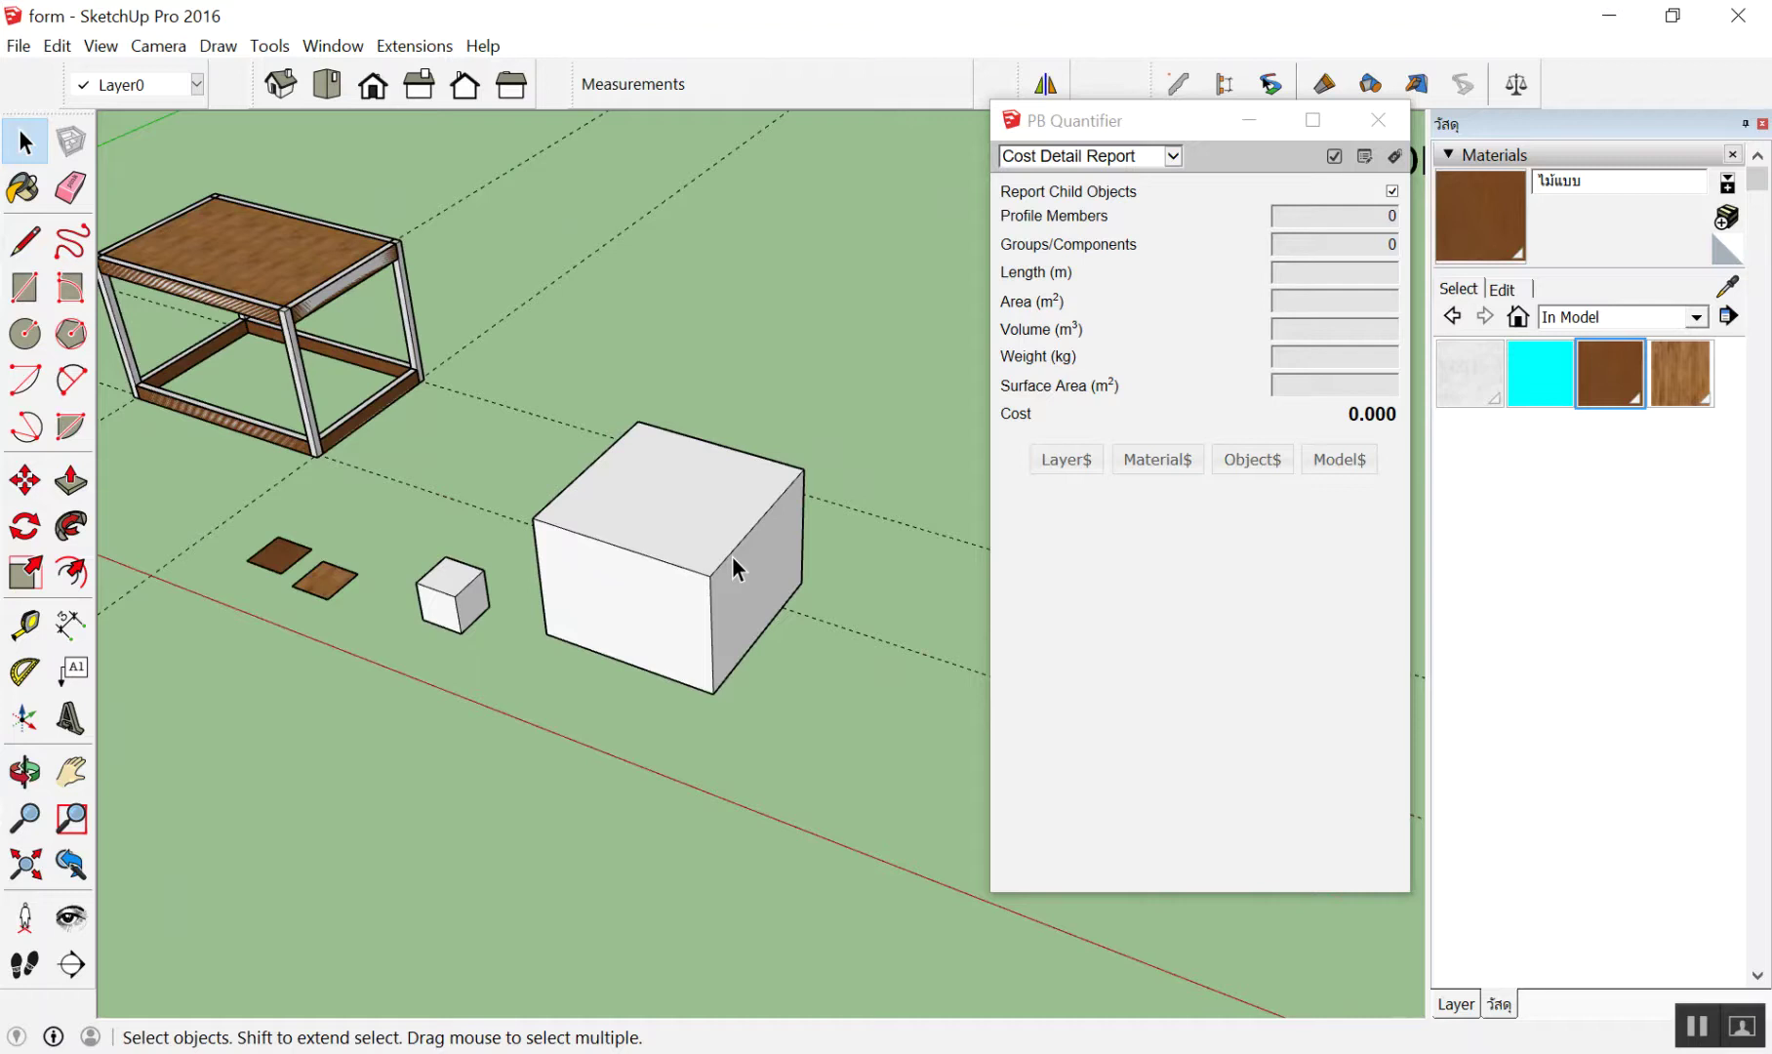
middle_drag(750, 539, 758, 452)
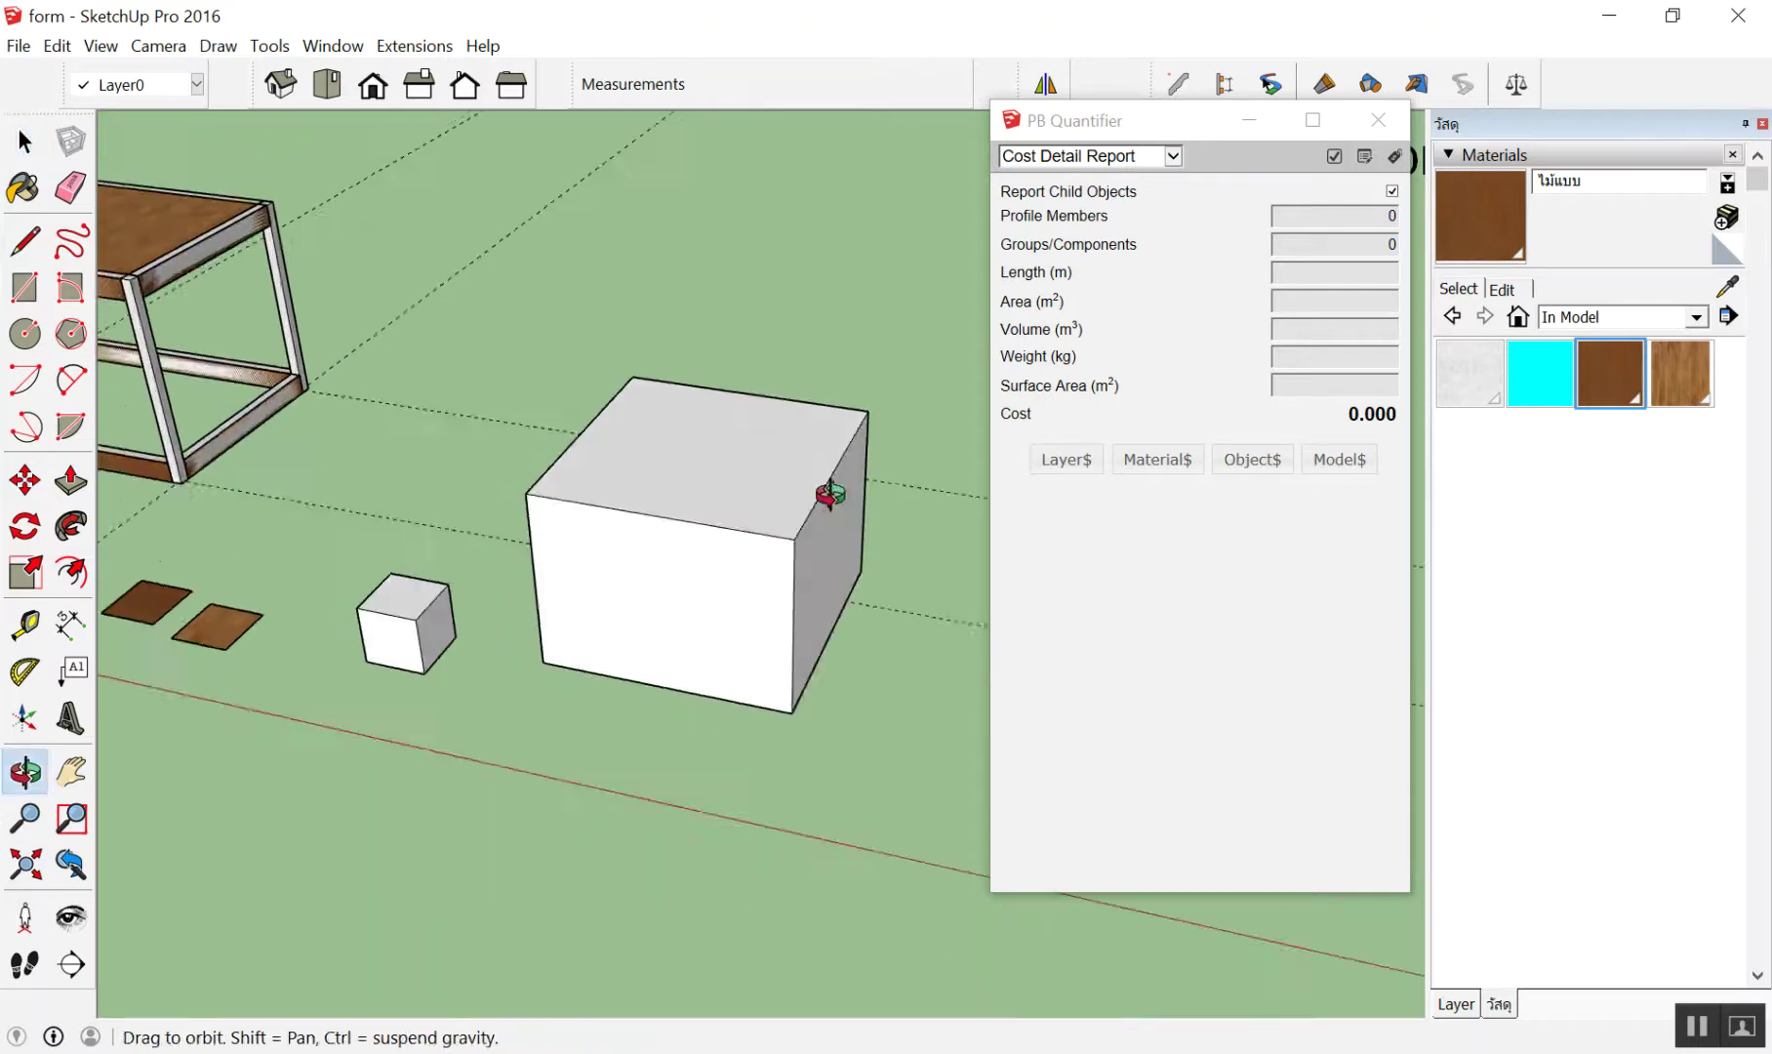
Make the large 4 m box and the small 1 m cube each a separate group
triple_click(759, 451)
right_click(758, 449)
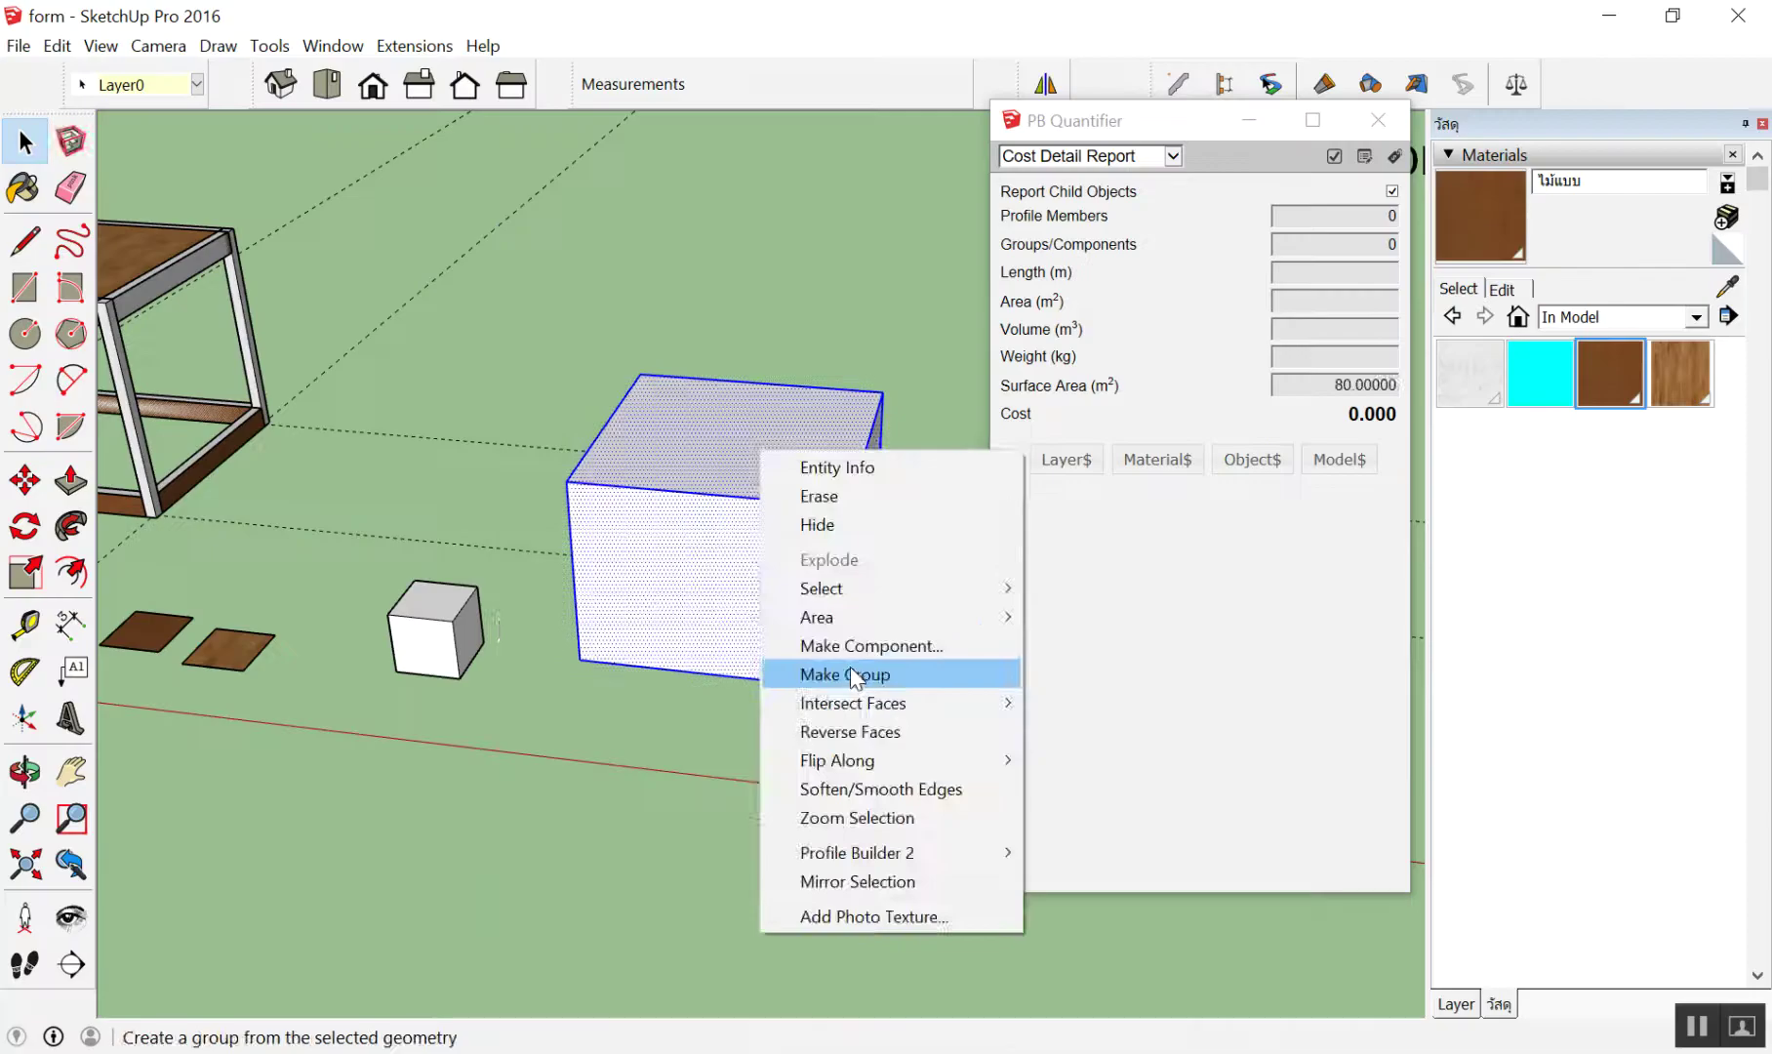
click(852, 670)
triple_click(417, 604)
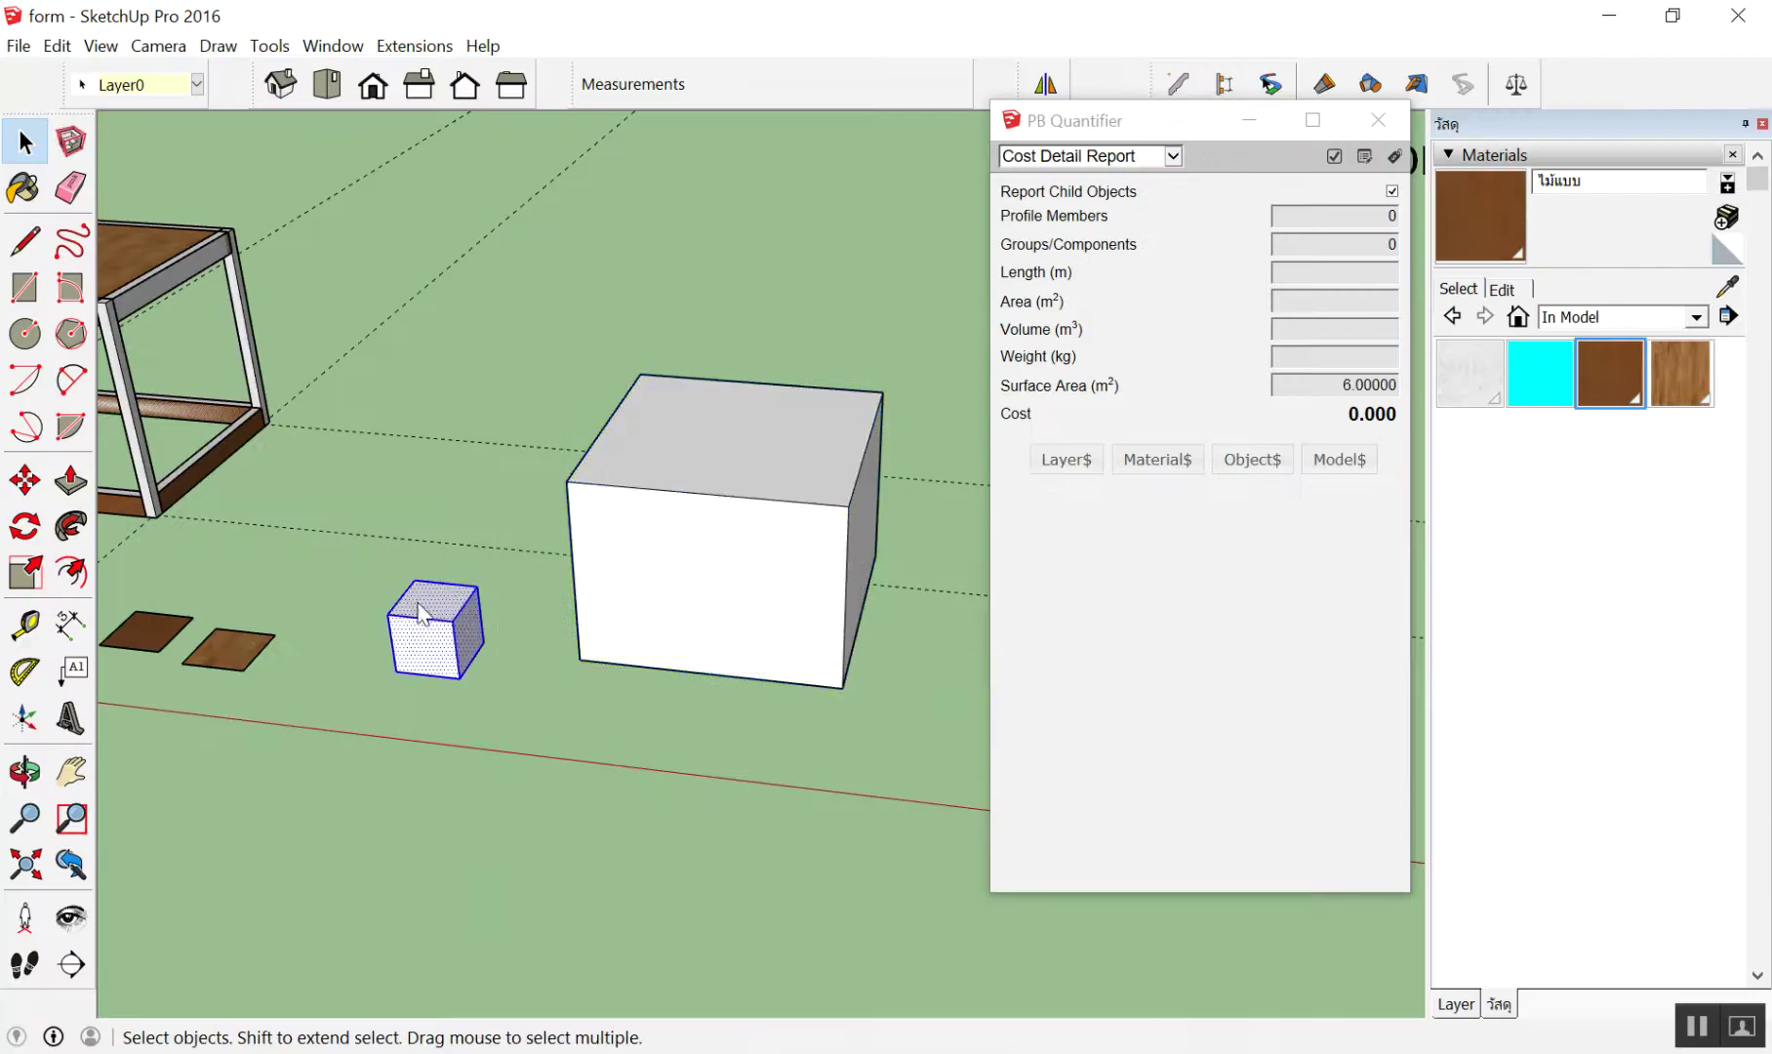
right_click(418, 607)
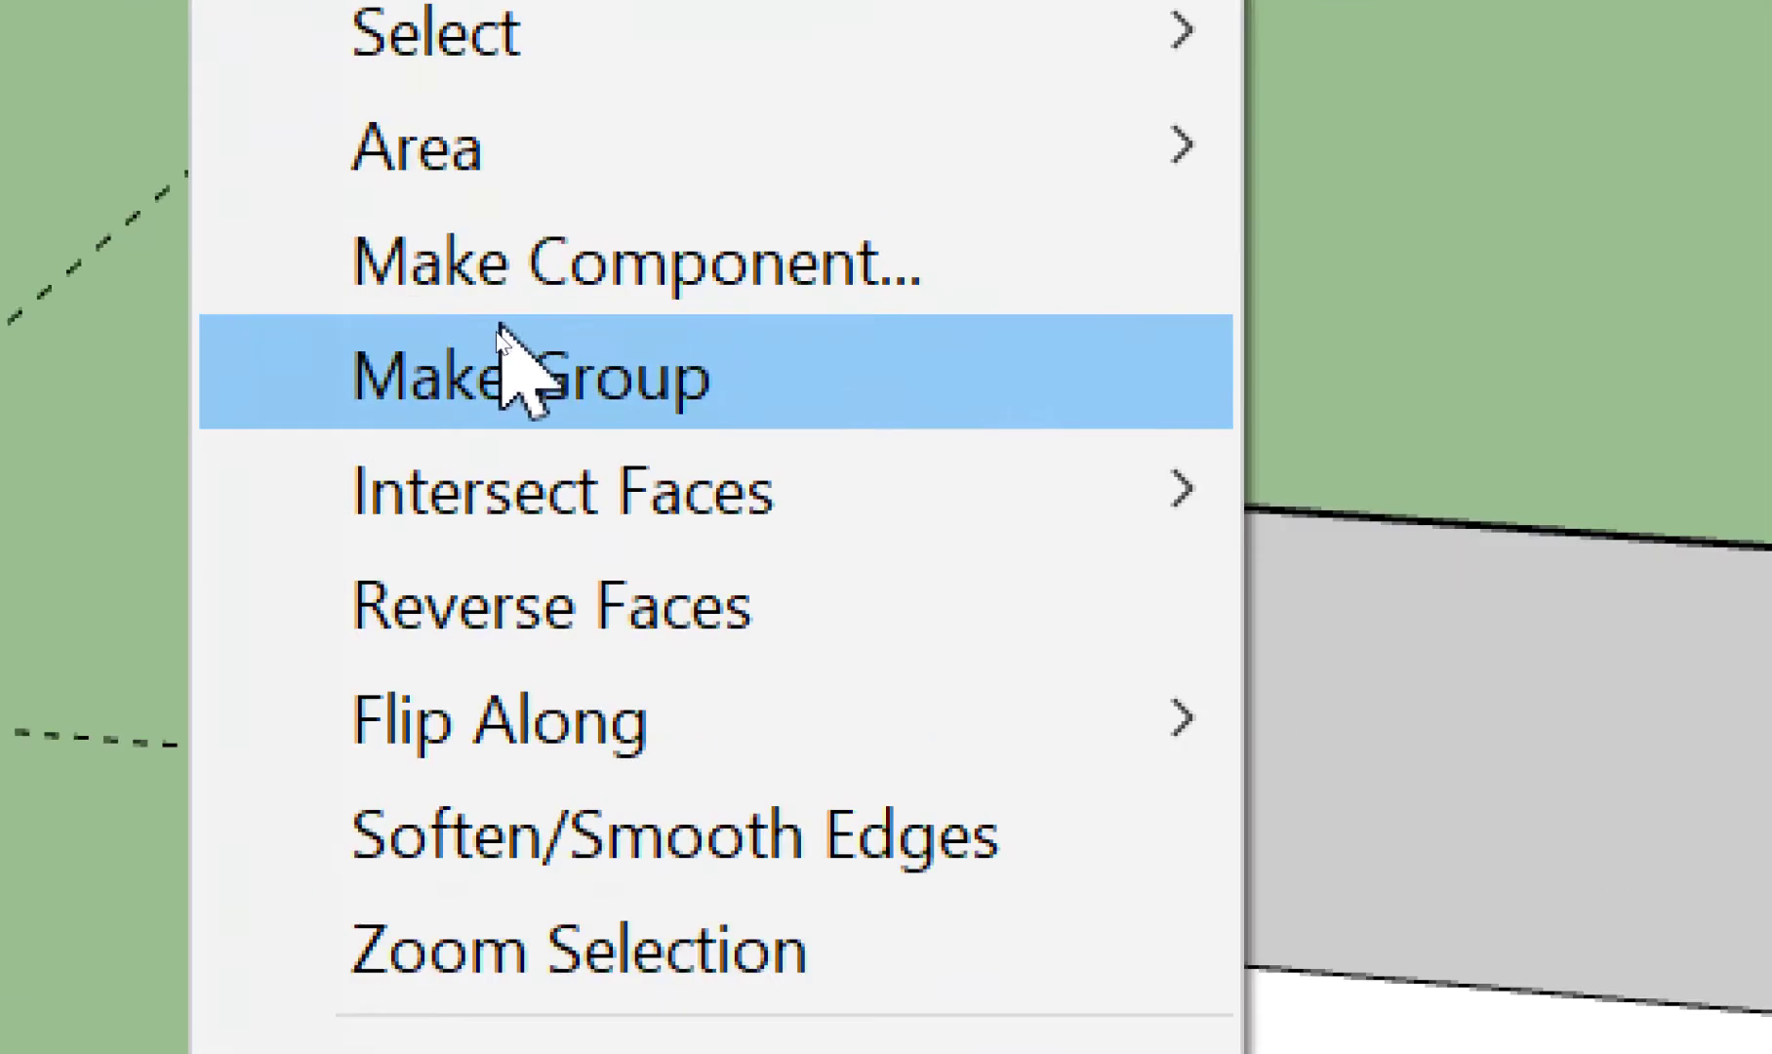
click(494, 339)
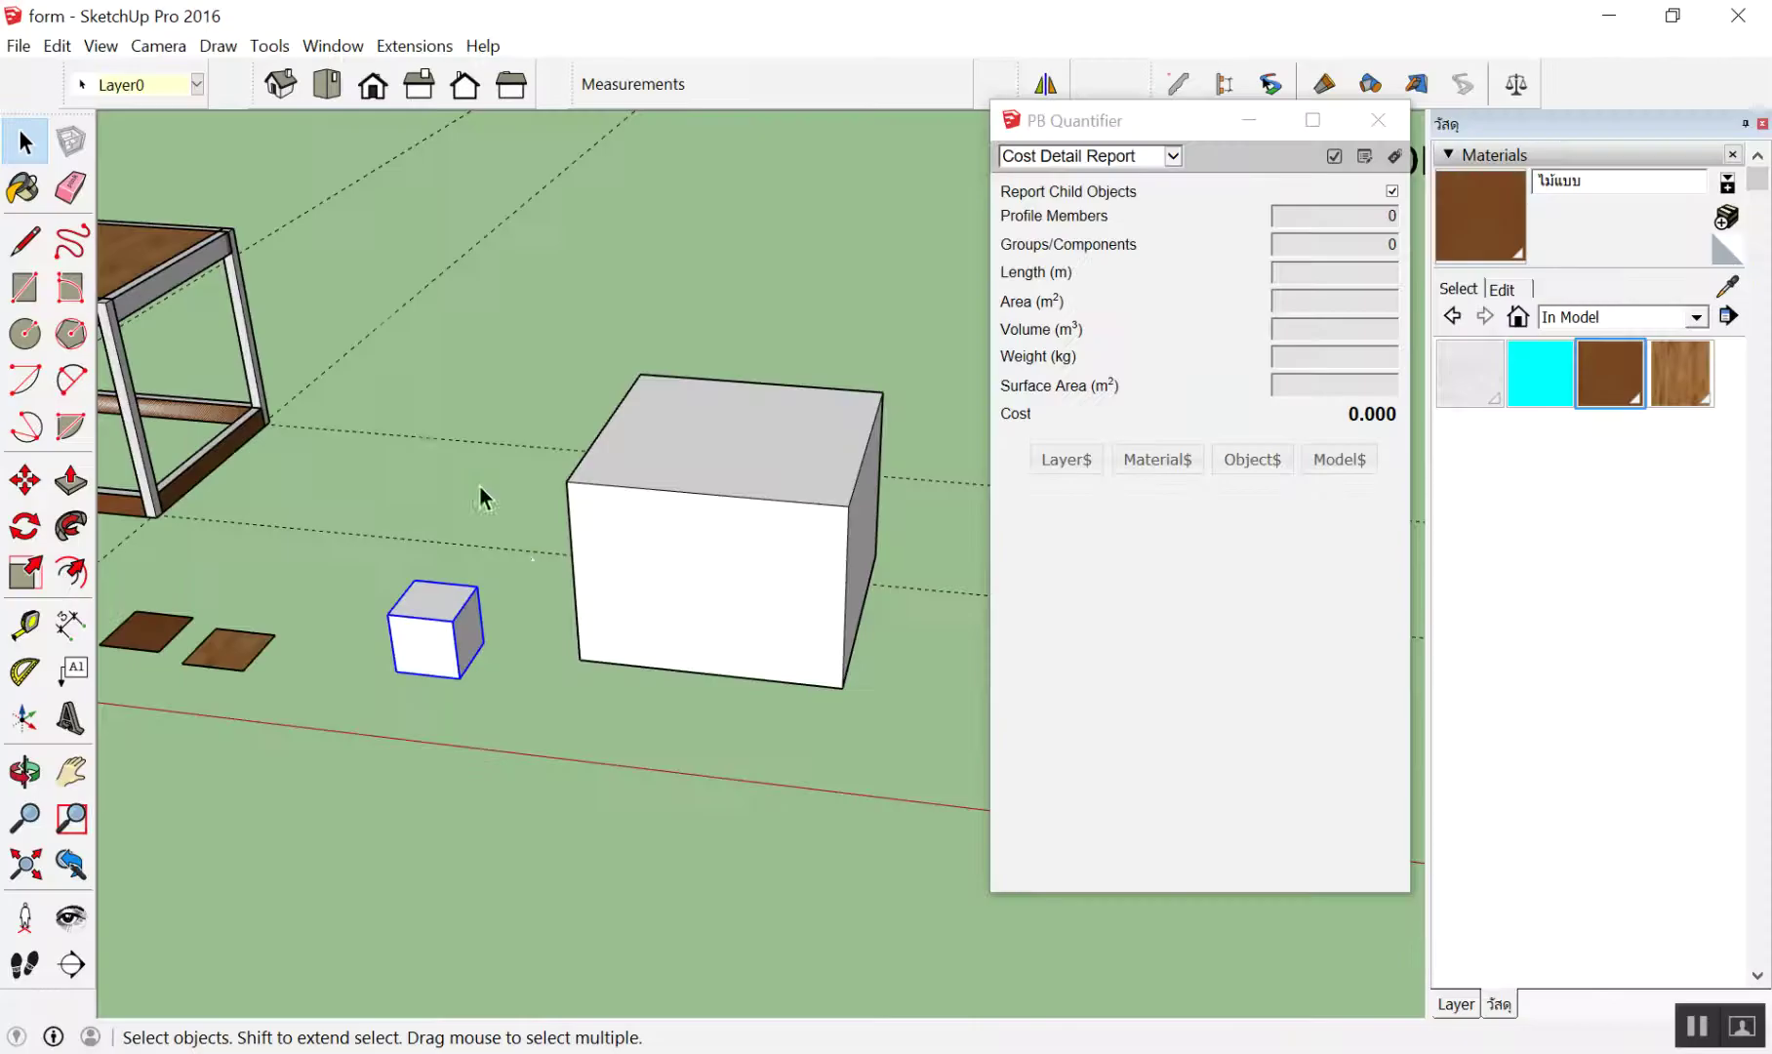
Clear the selection and zoom in toward the small cube
click(556, 730)
mouse_move(506, 732)
middle_down()
mouse_move(451, 832)
mouse_move(366, 824)
middle_up()
scroll(346, 687, up, 2)
scroll(347, 687, up, 2)
scroll(383, 673, up, 2)
scroll(435, 682, up, 1)
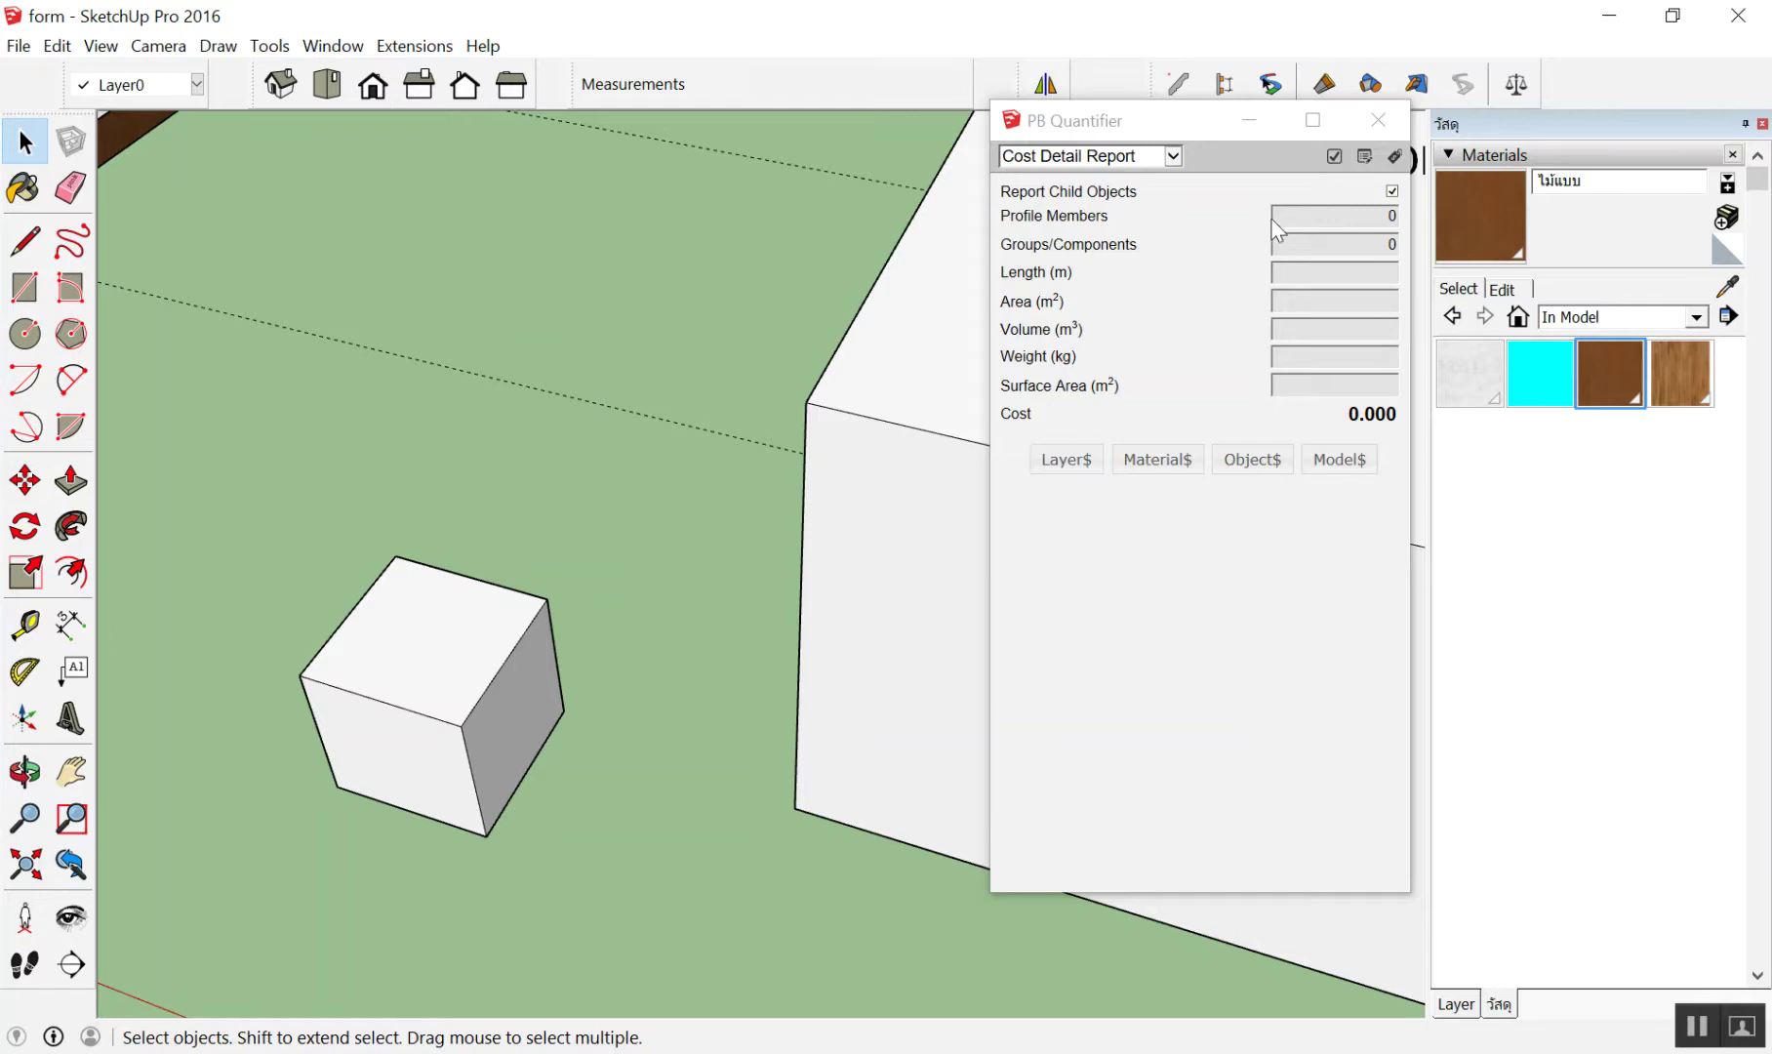
Reopen the PB Quantifier cost report and bring up Material Cost Data
click(1377, 120)
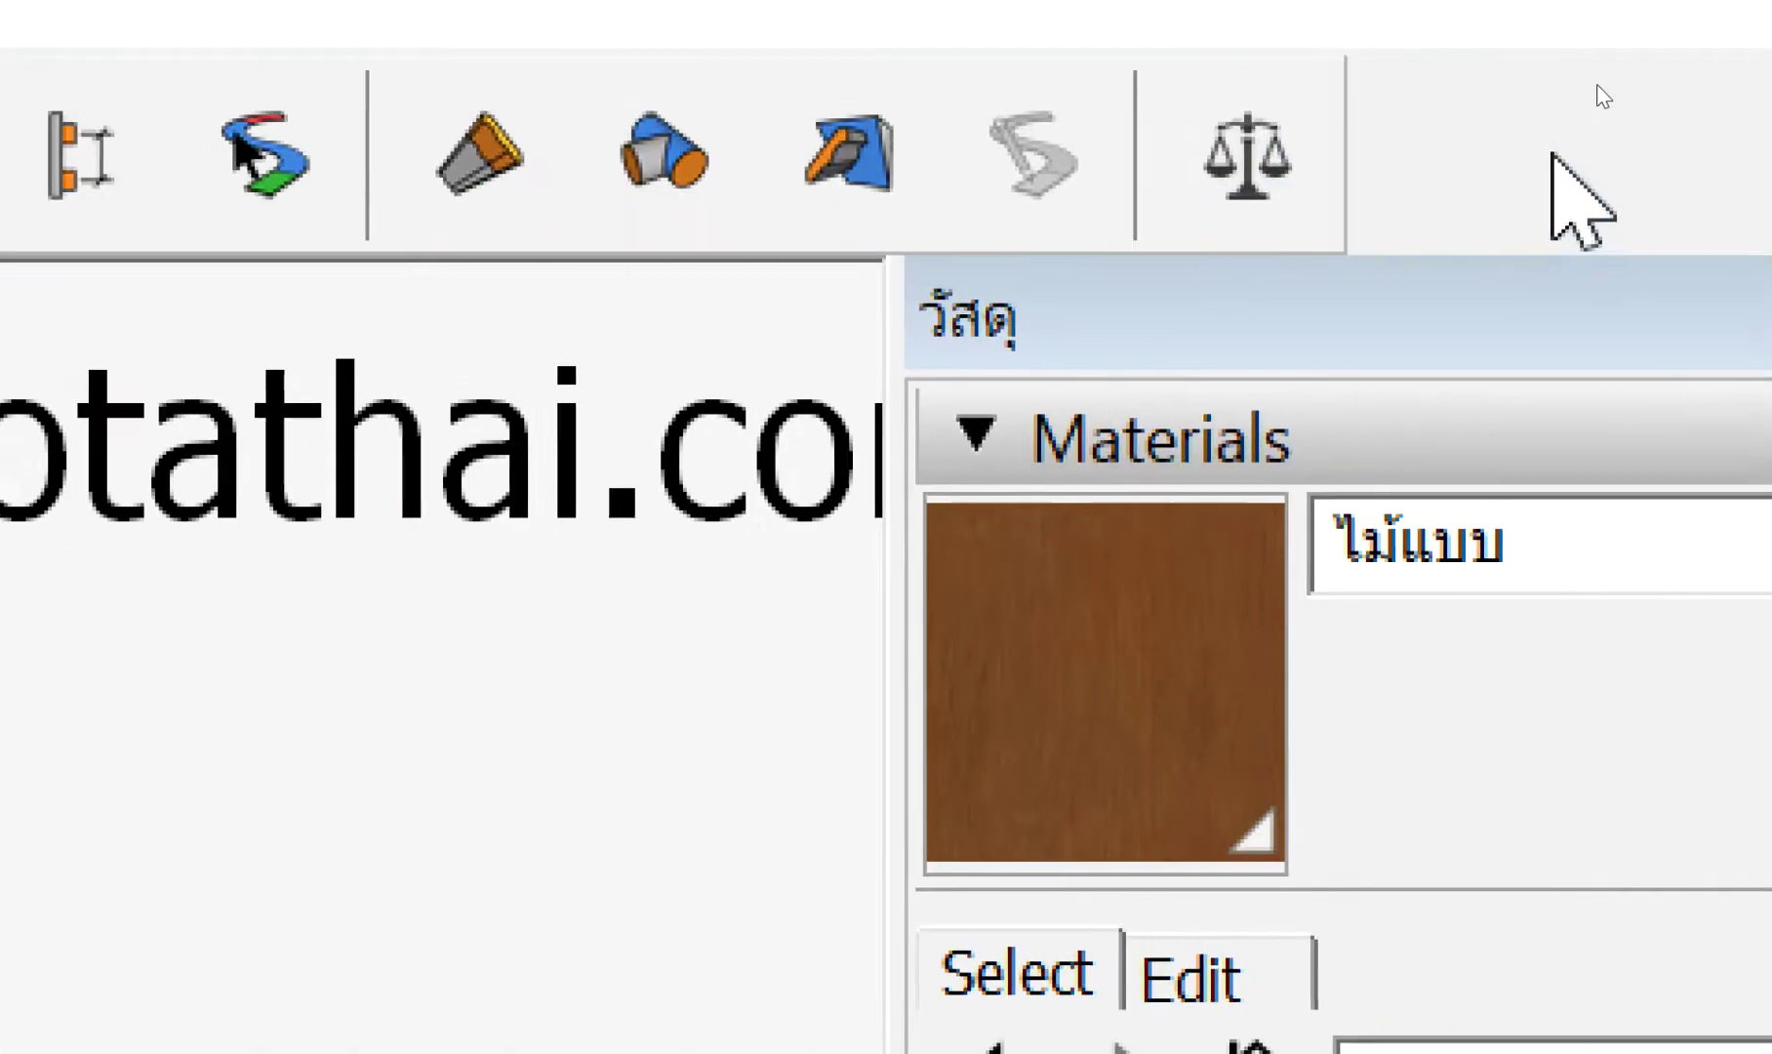
click(1220, 141)
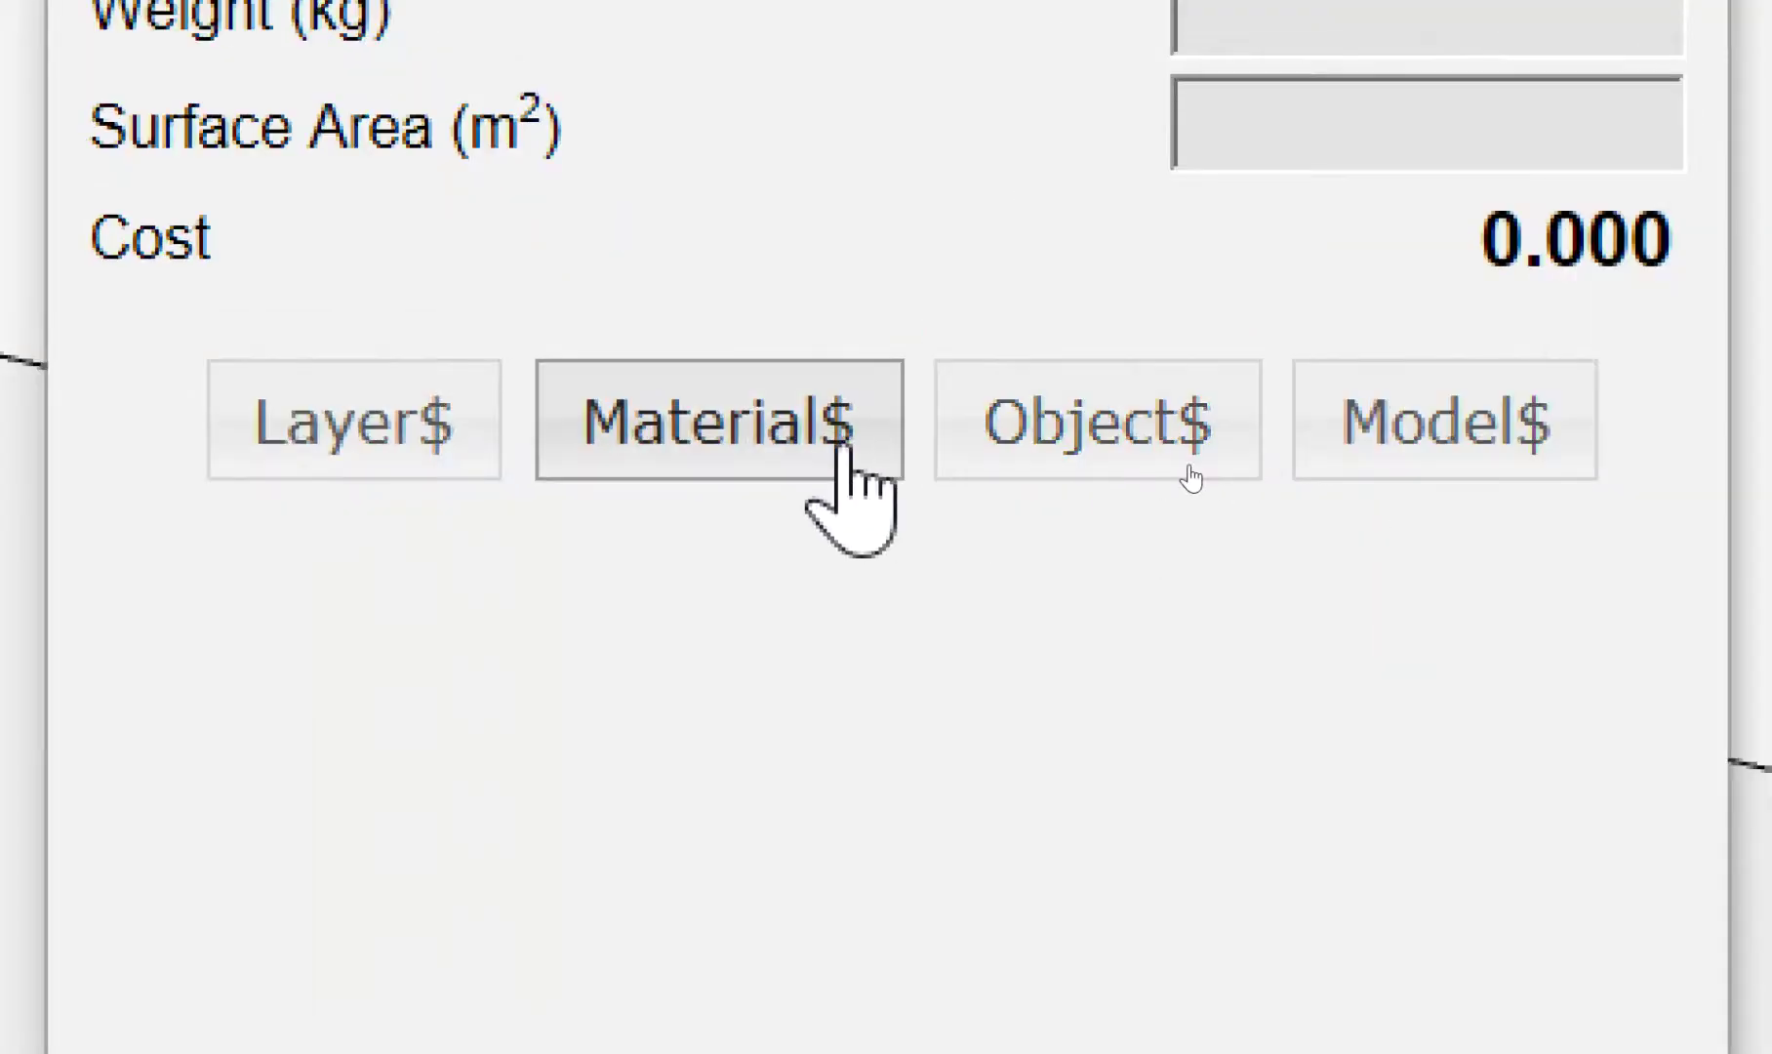
click(837, 449)
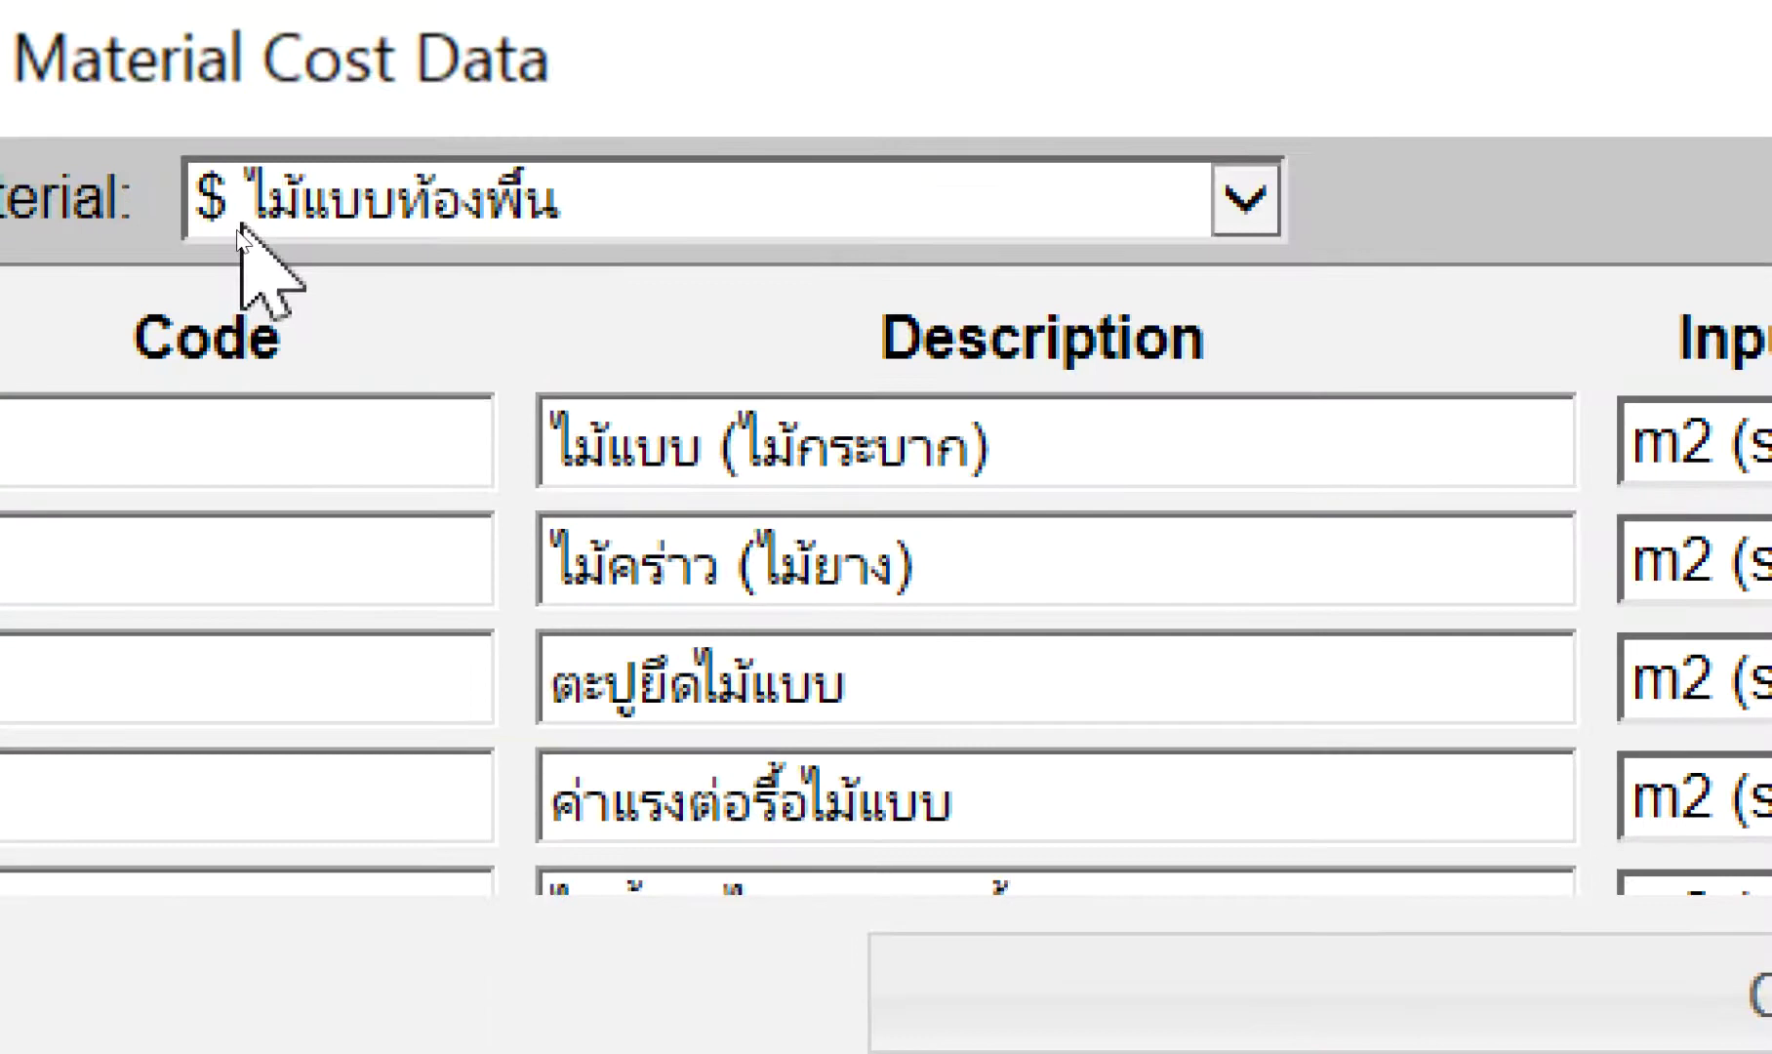
Choose สีทาภายนอก as the material, after briefly trying คอนกรีต
click(377, 169)
click(315, 363)
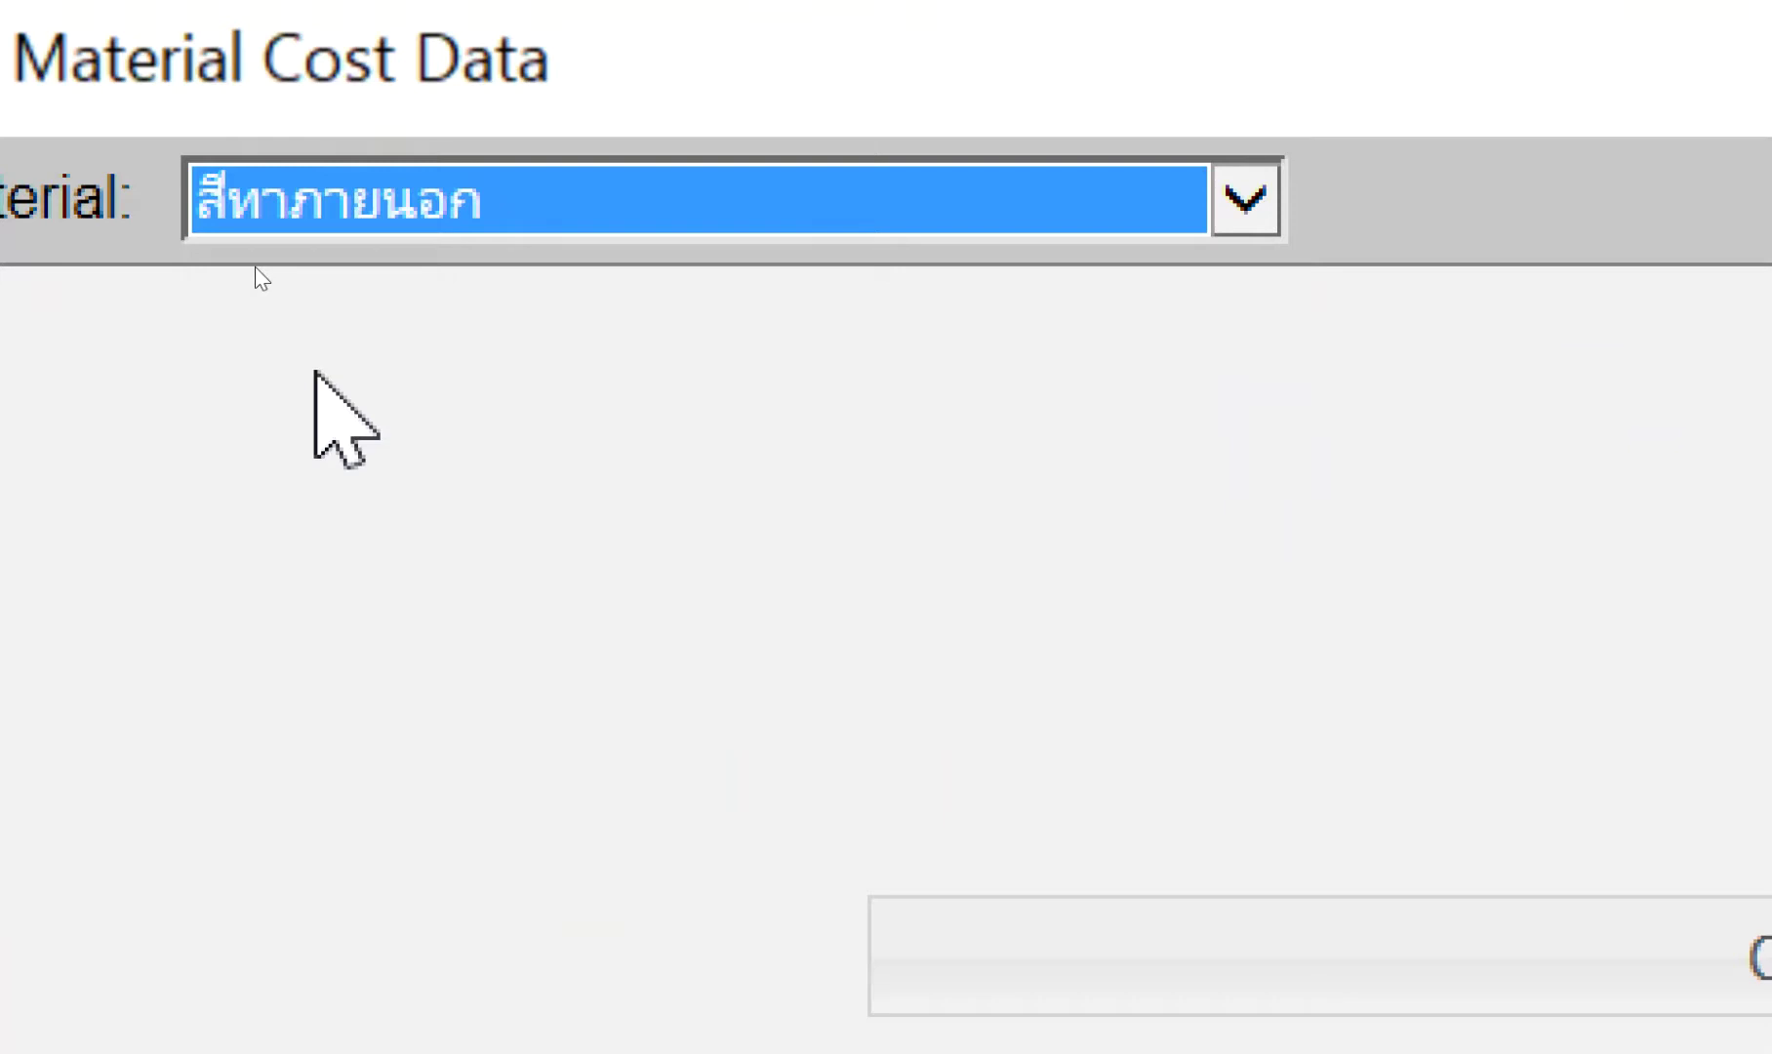
click(277, 226)
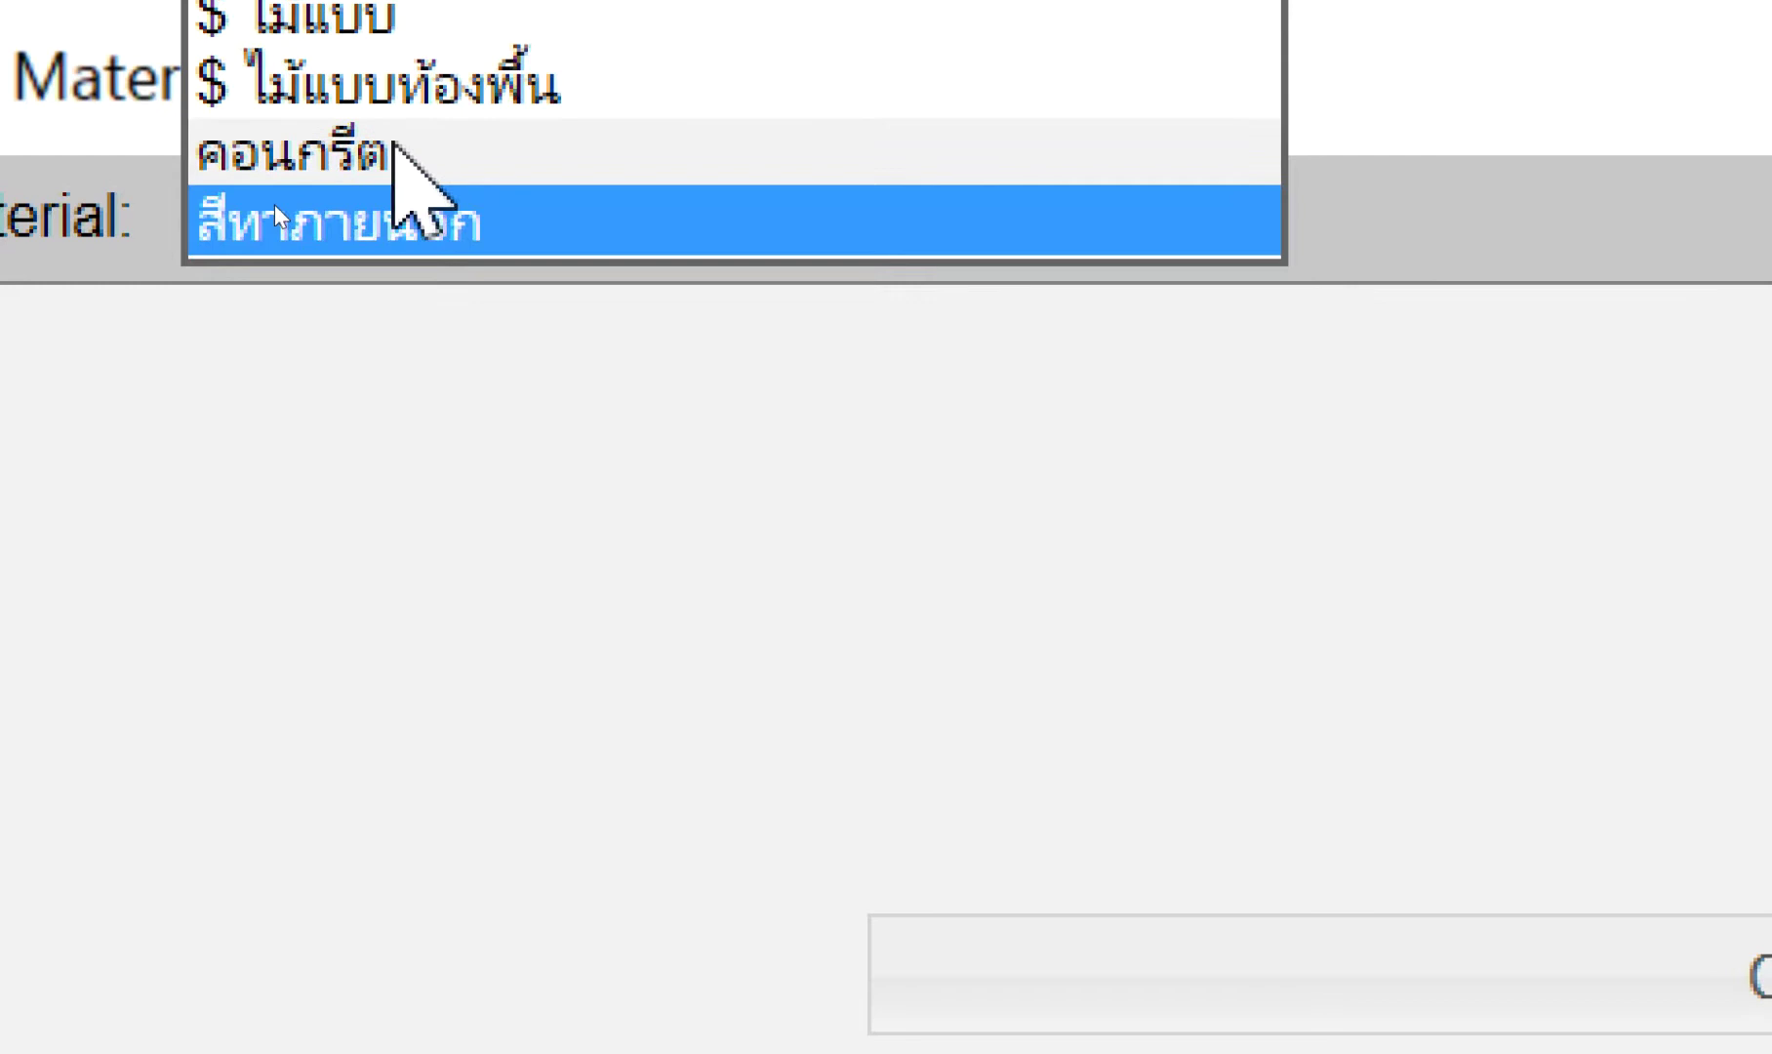
click(395, 148)
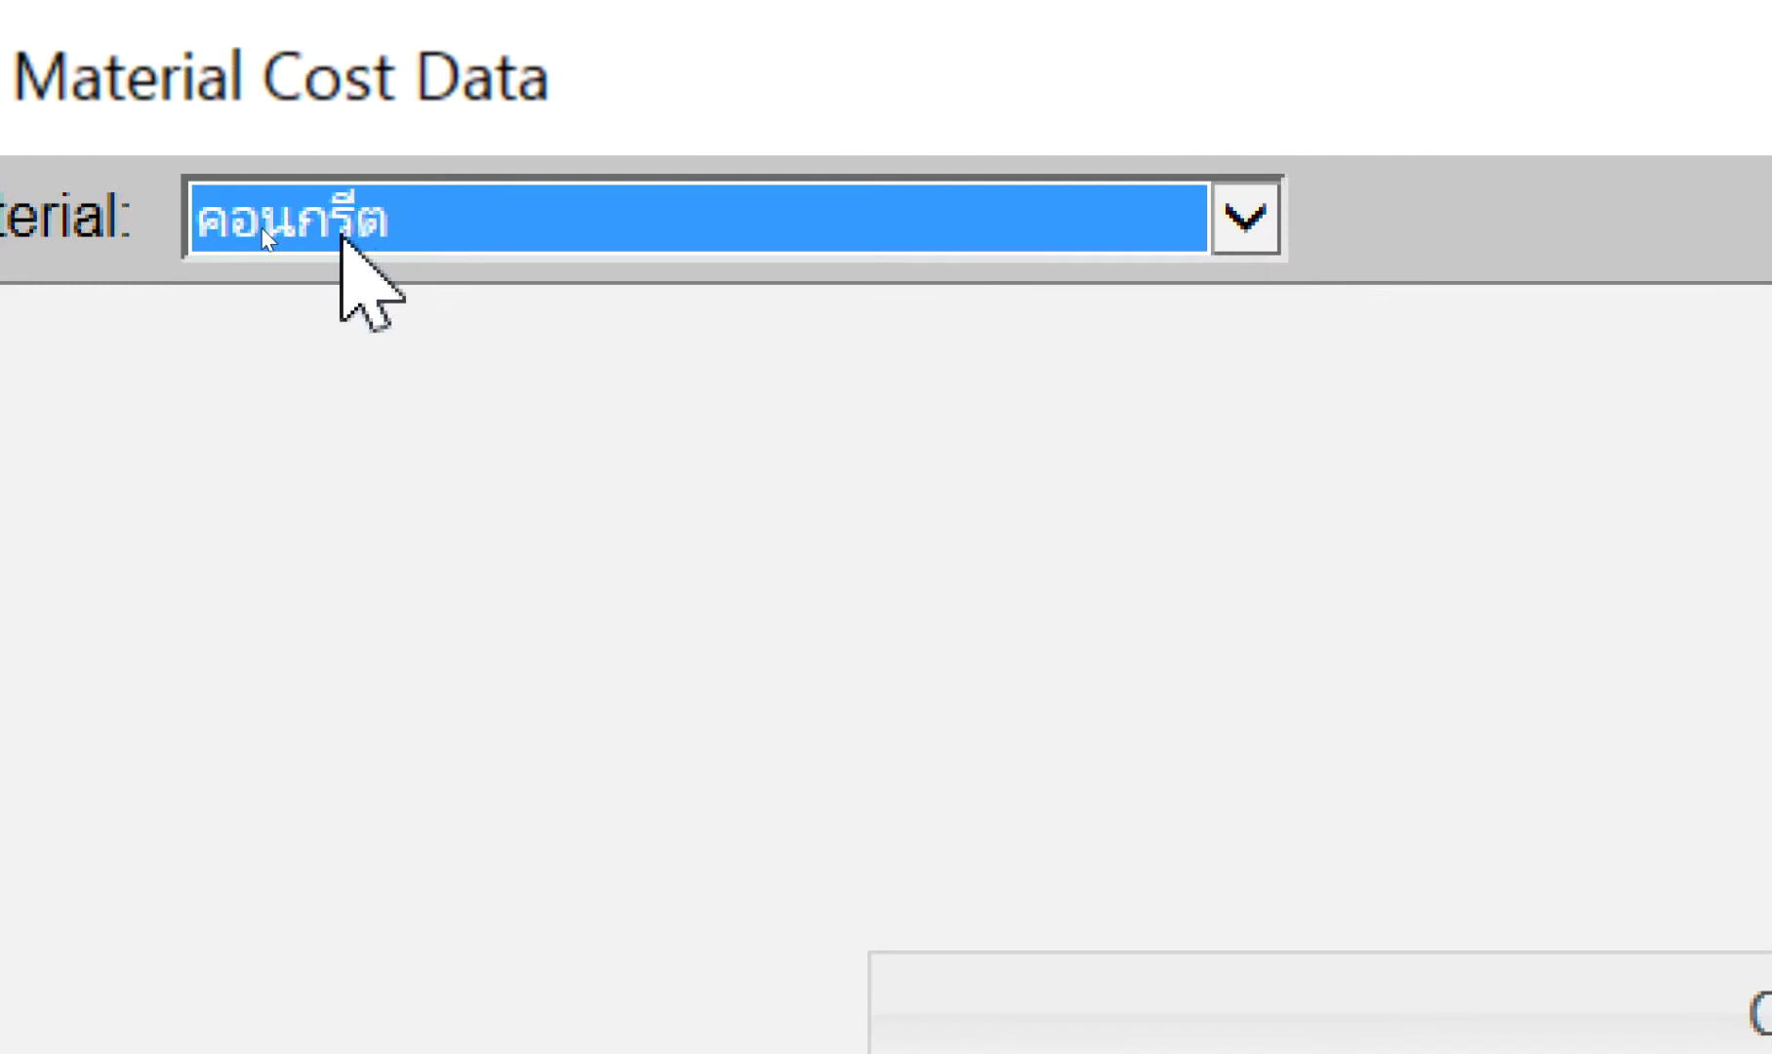
click(337, 195)
click(297, 293)
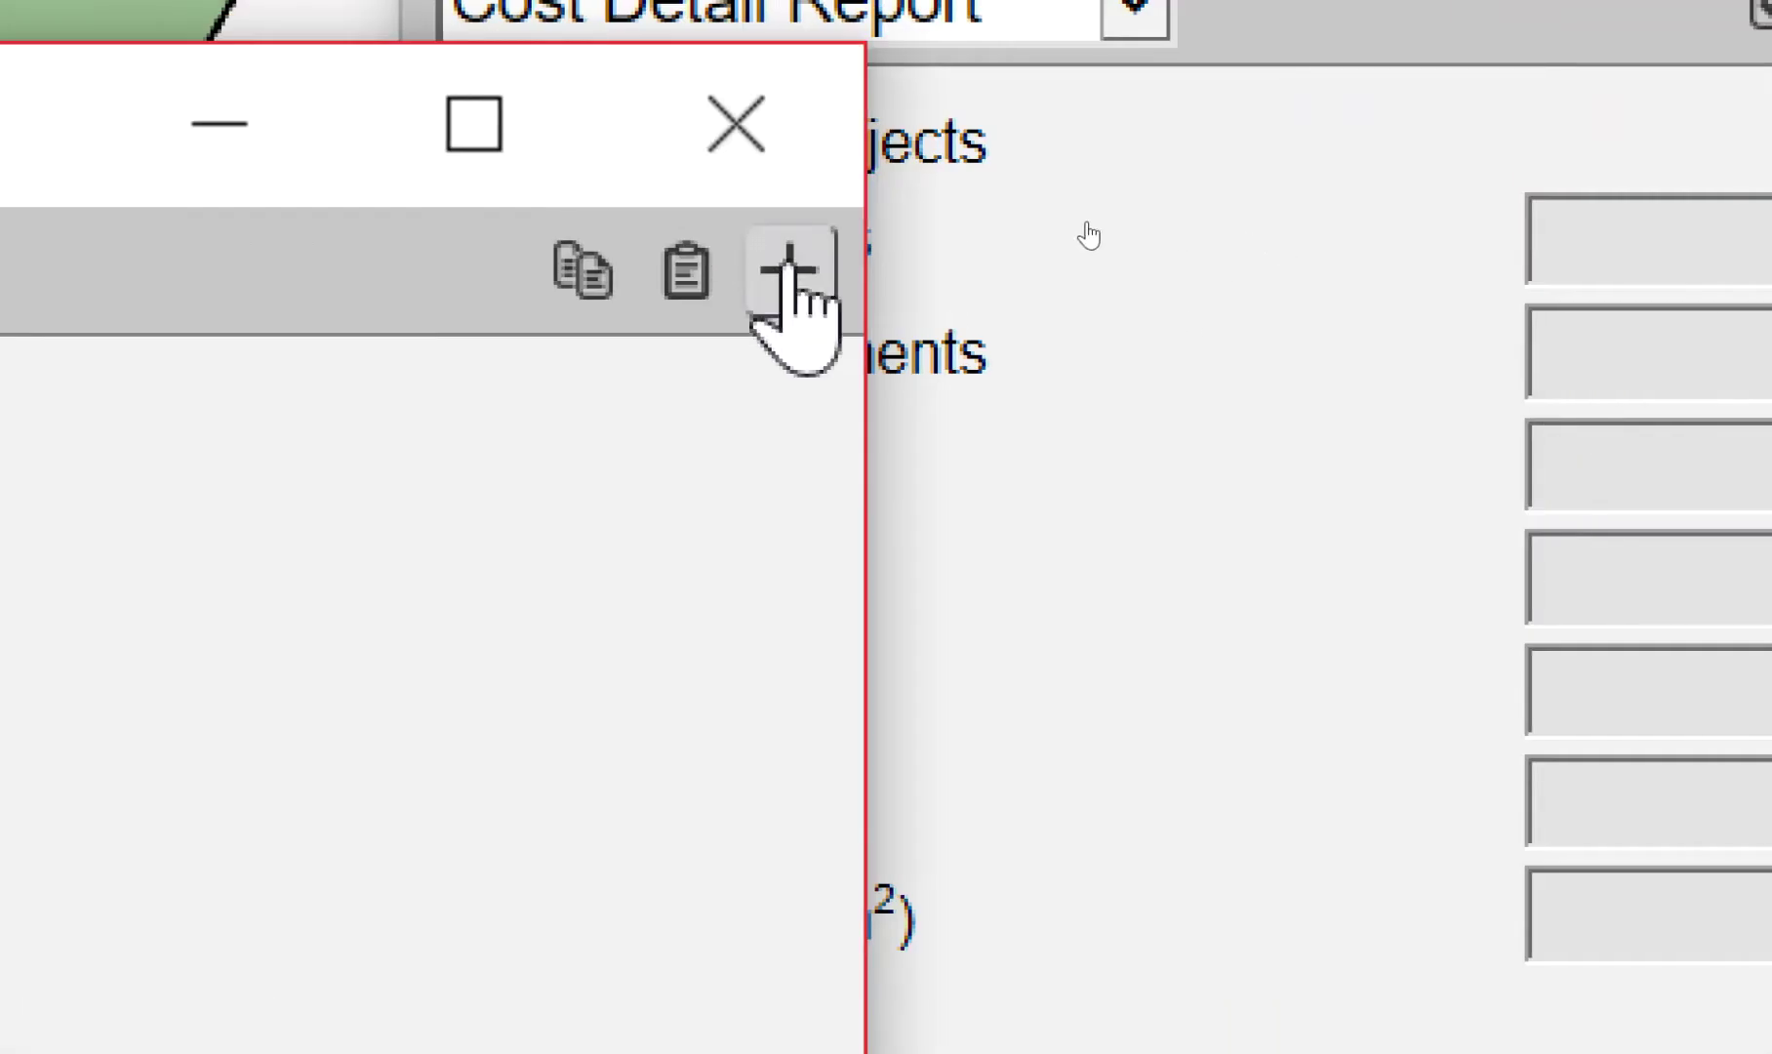
Add two cost item rows and set the first row's input unit to m2 (surface)
click(788, 230)
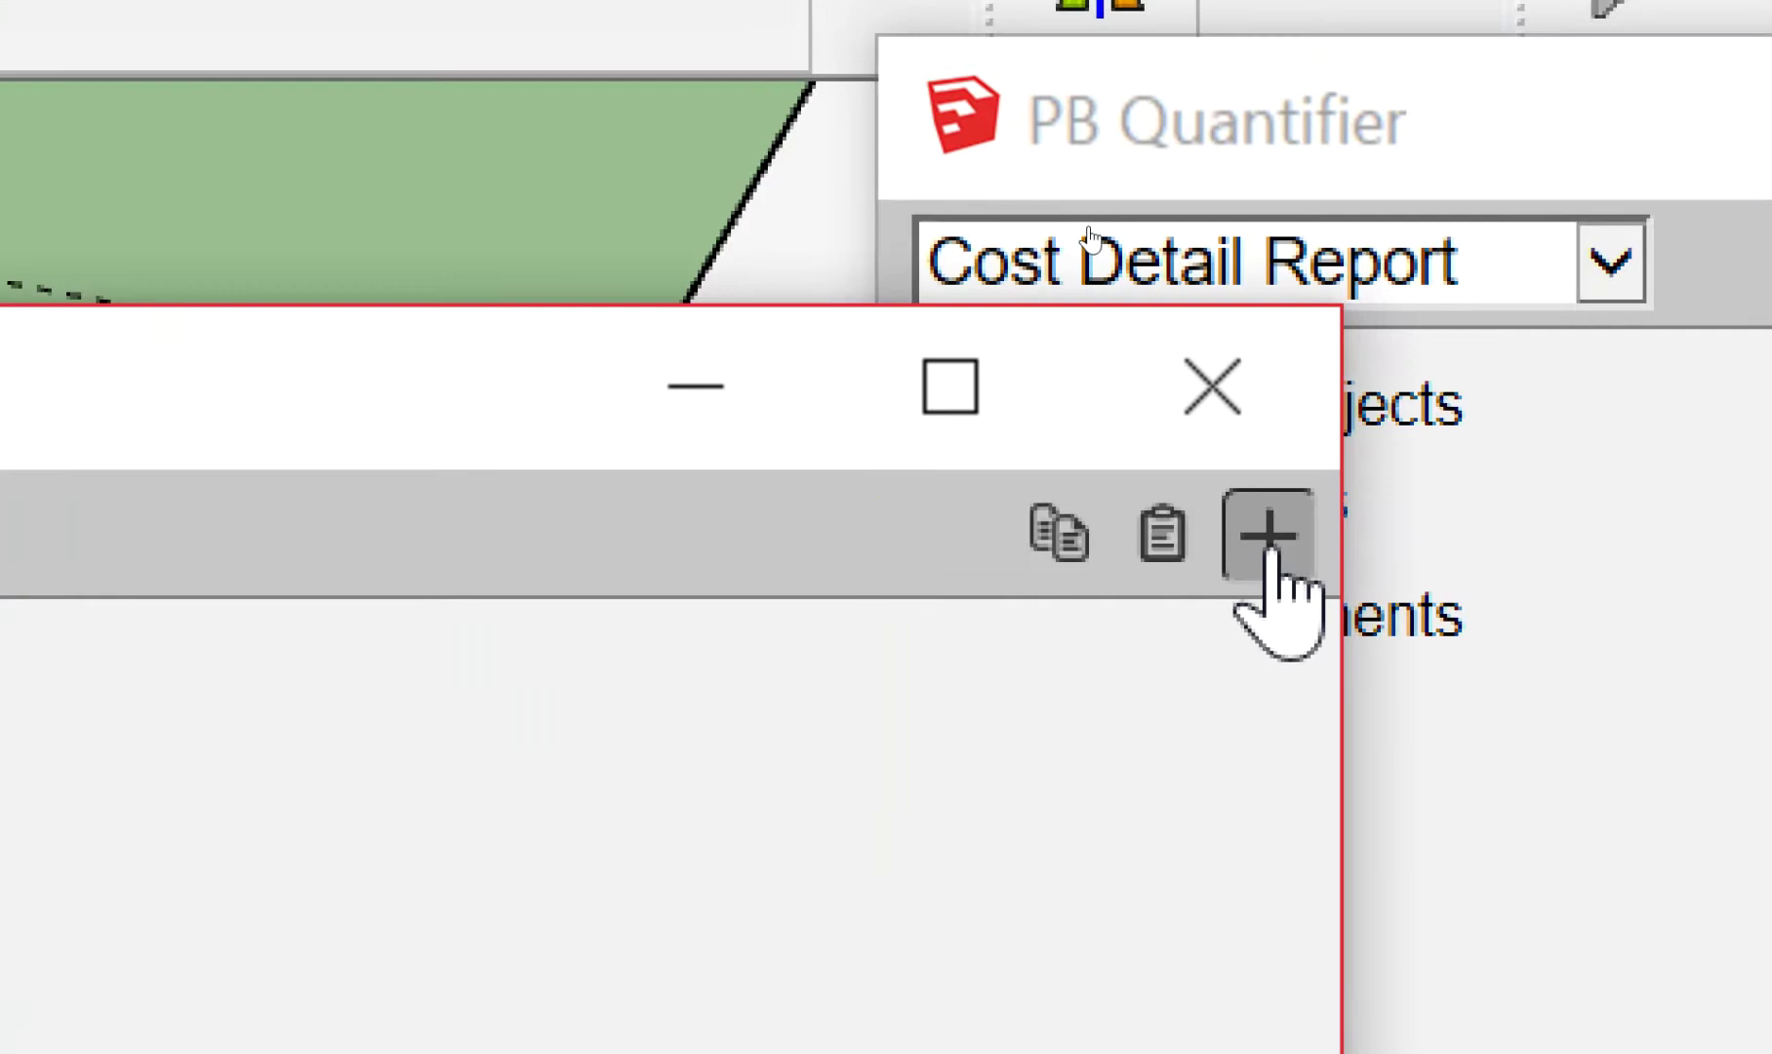
click(1267, 535)
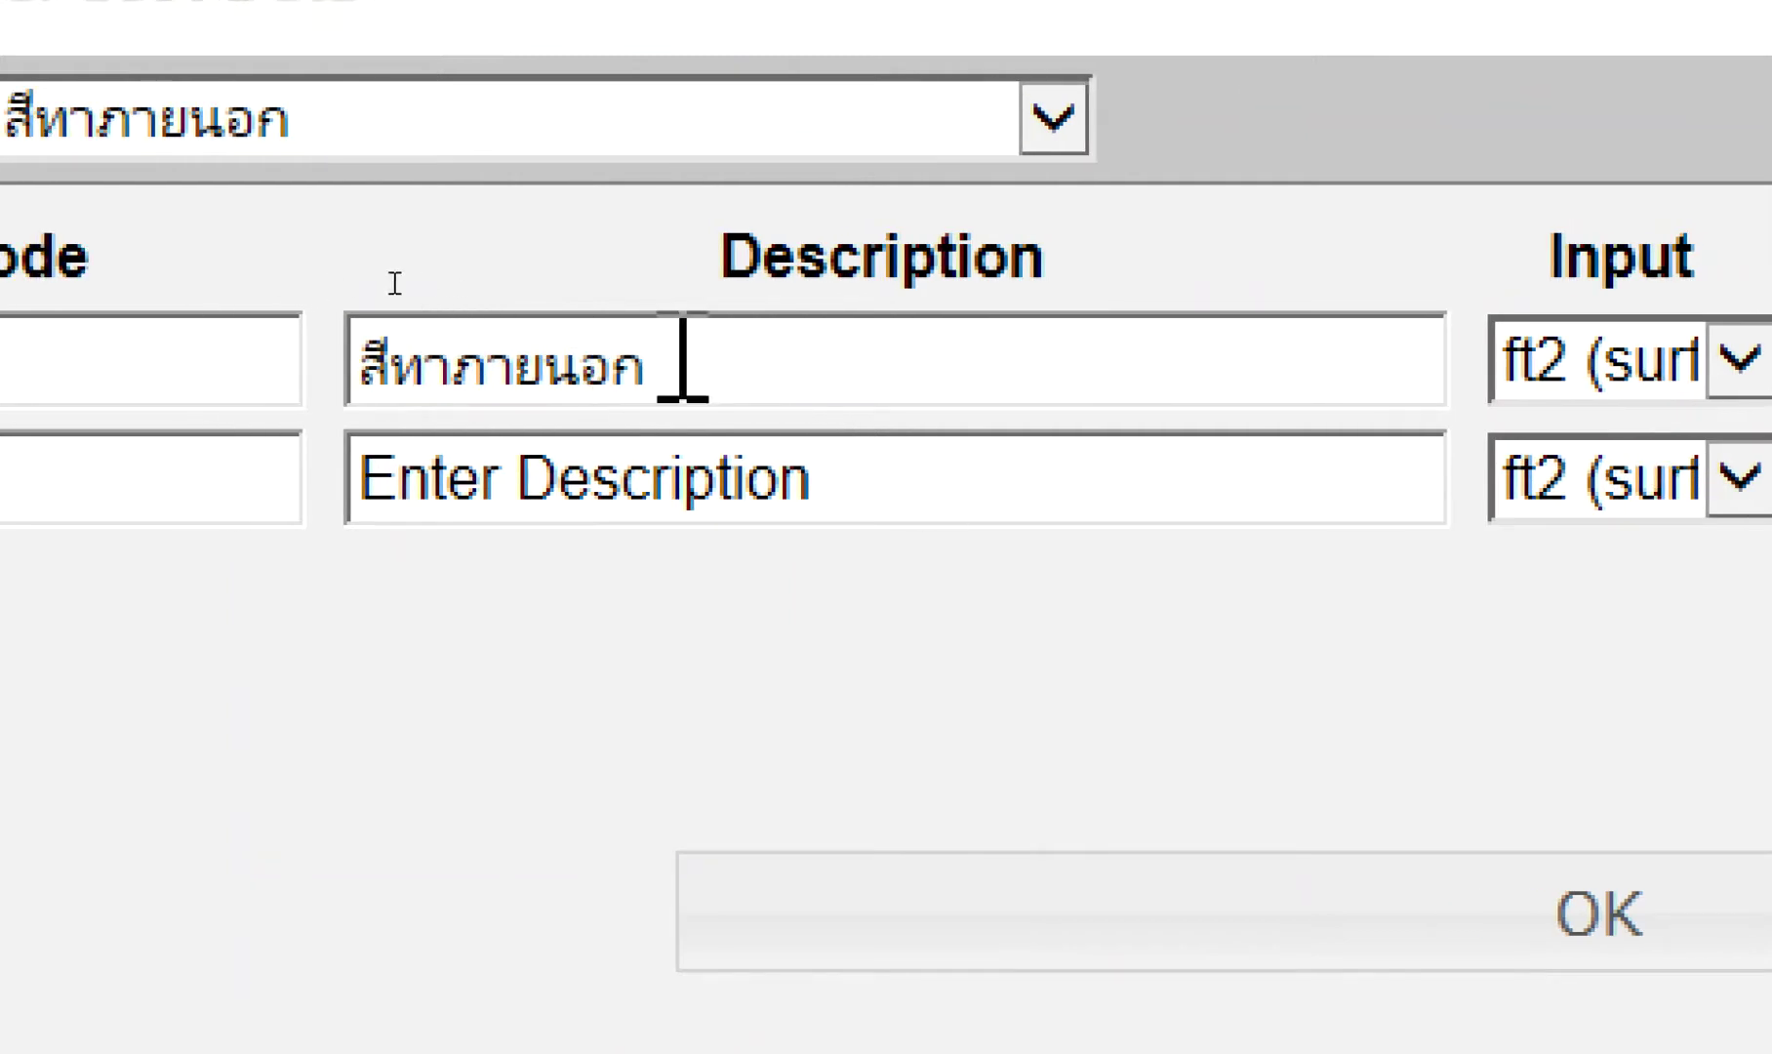
click(785, 369)
click(688, 371)
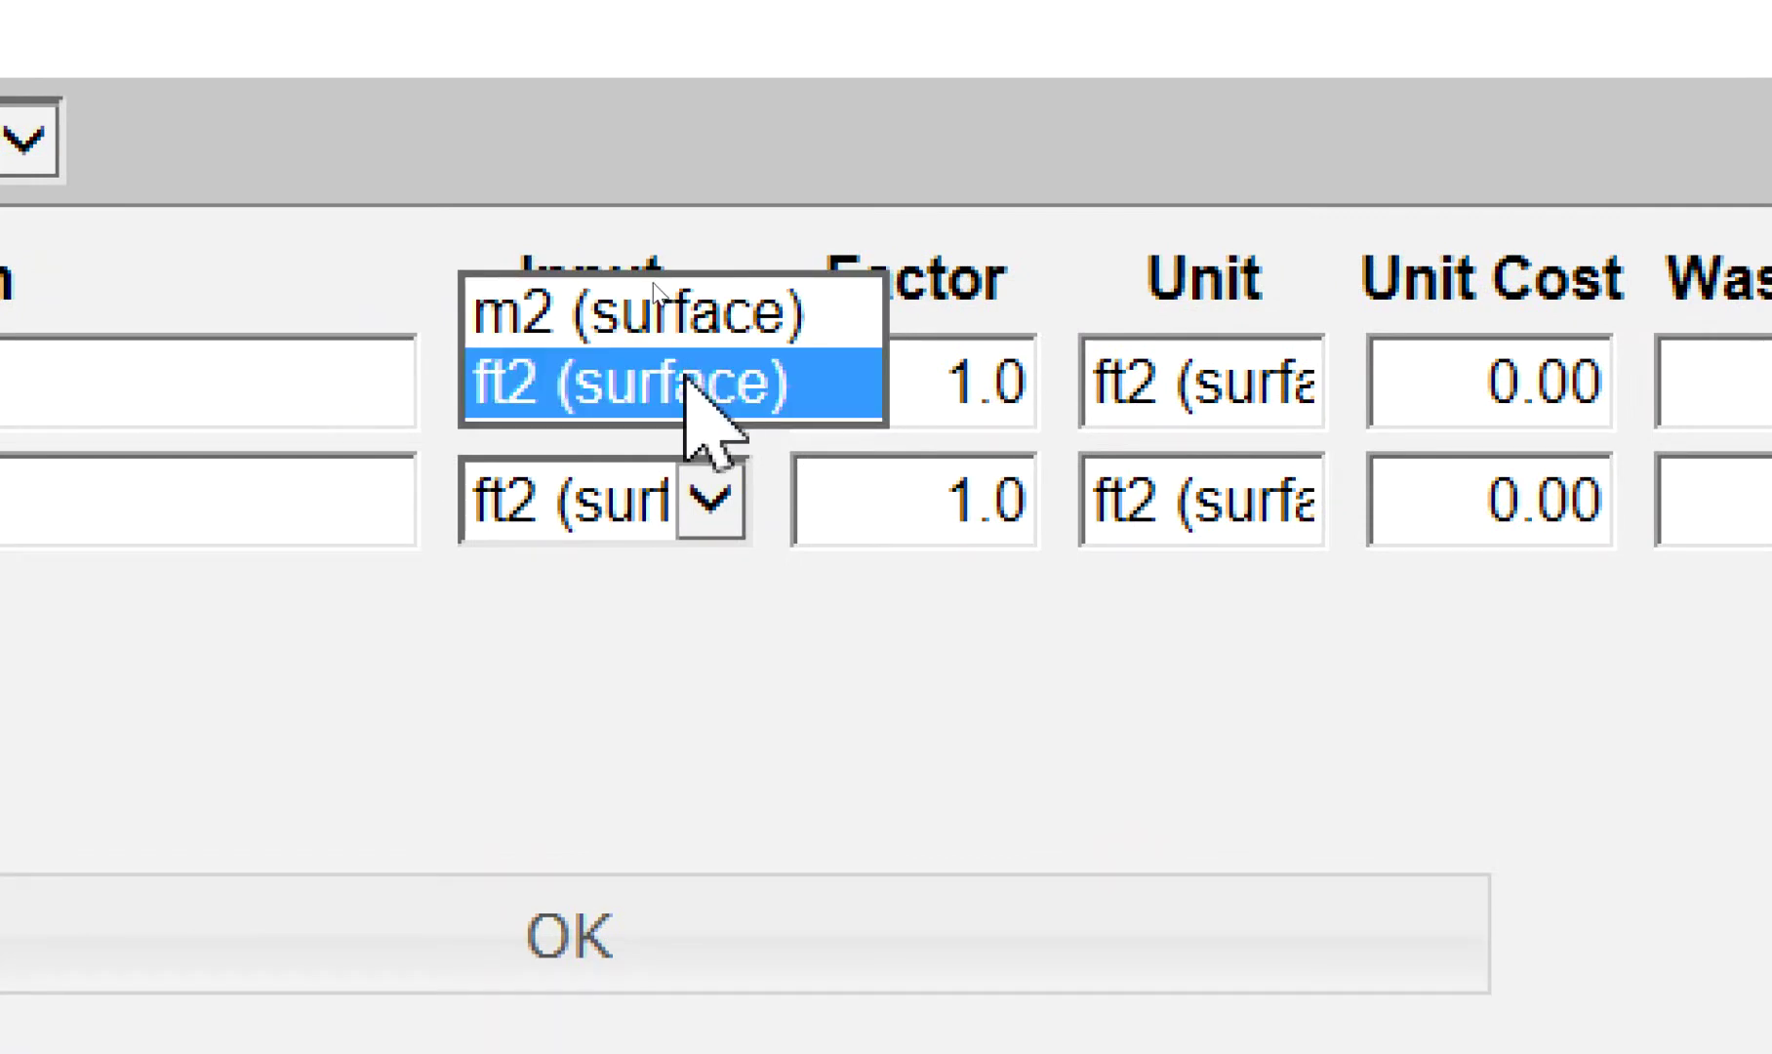
click(707, 313)
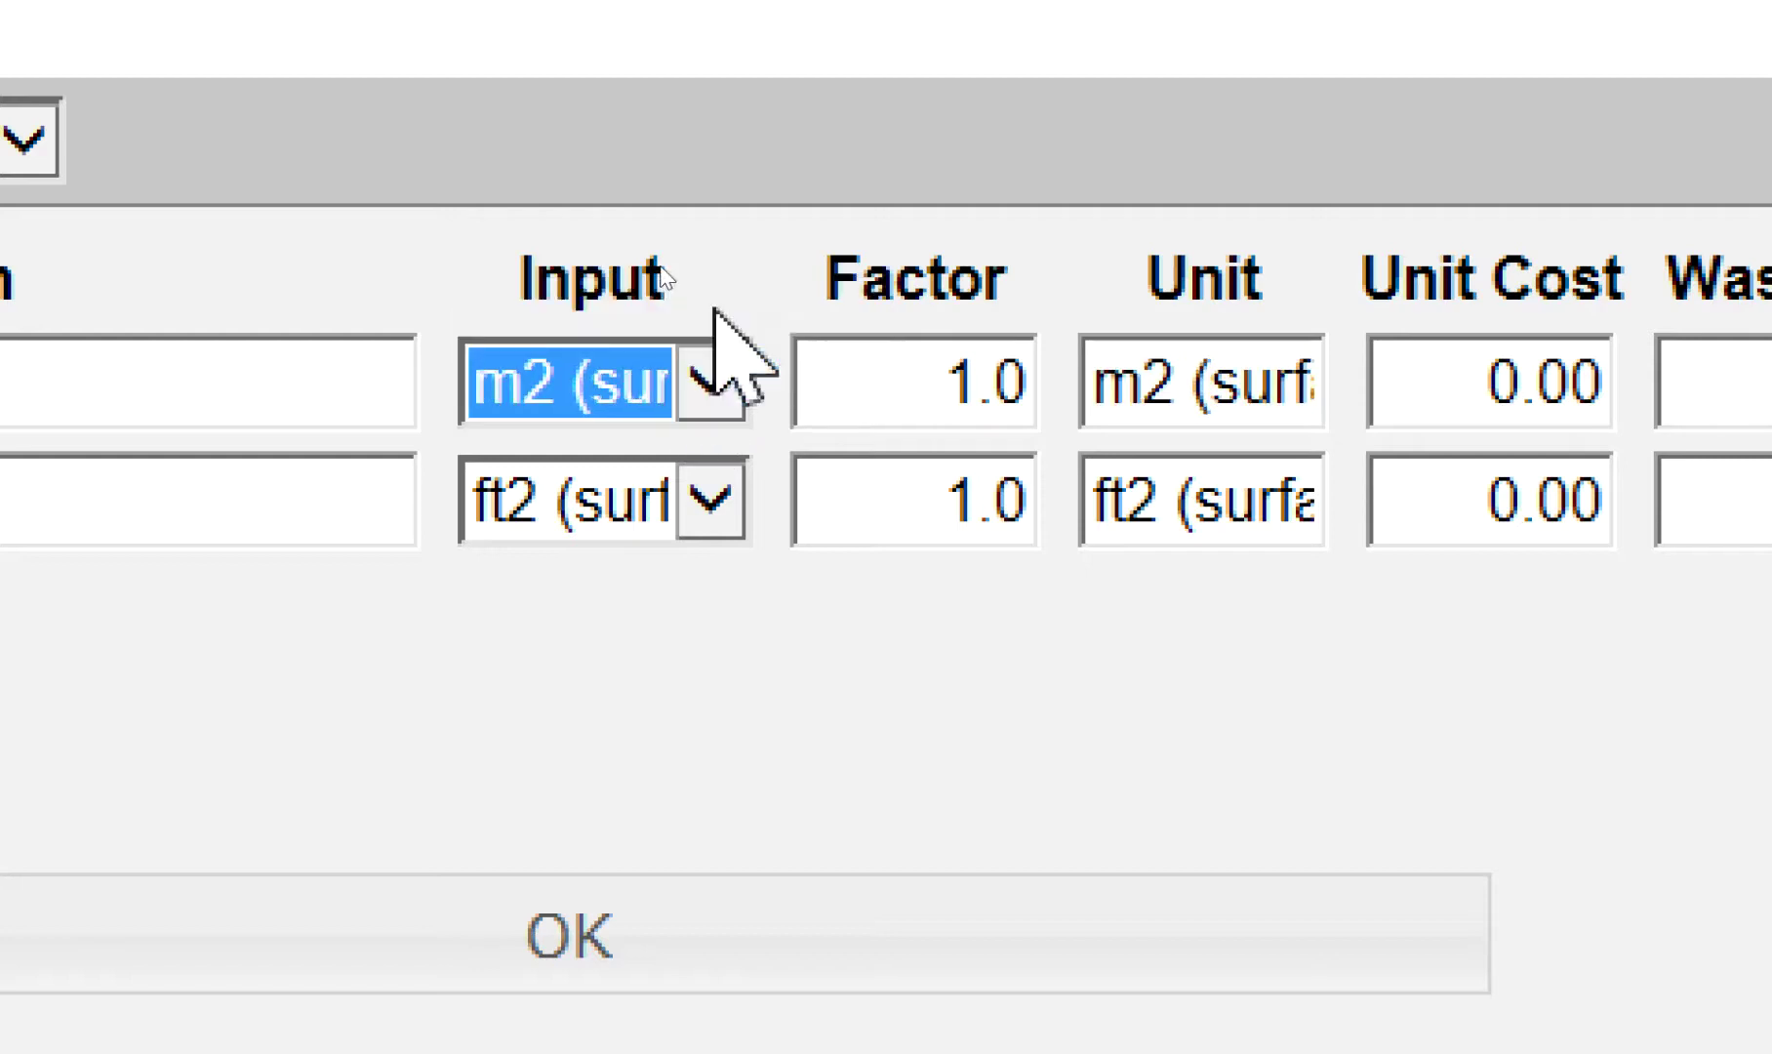
click(734, 366)
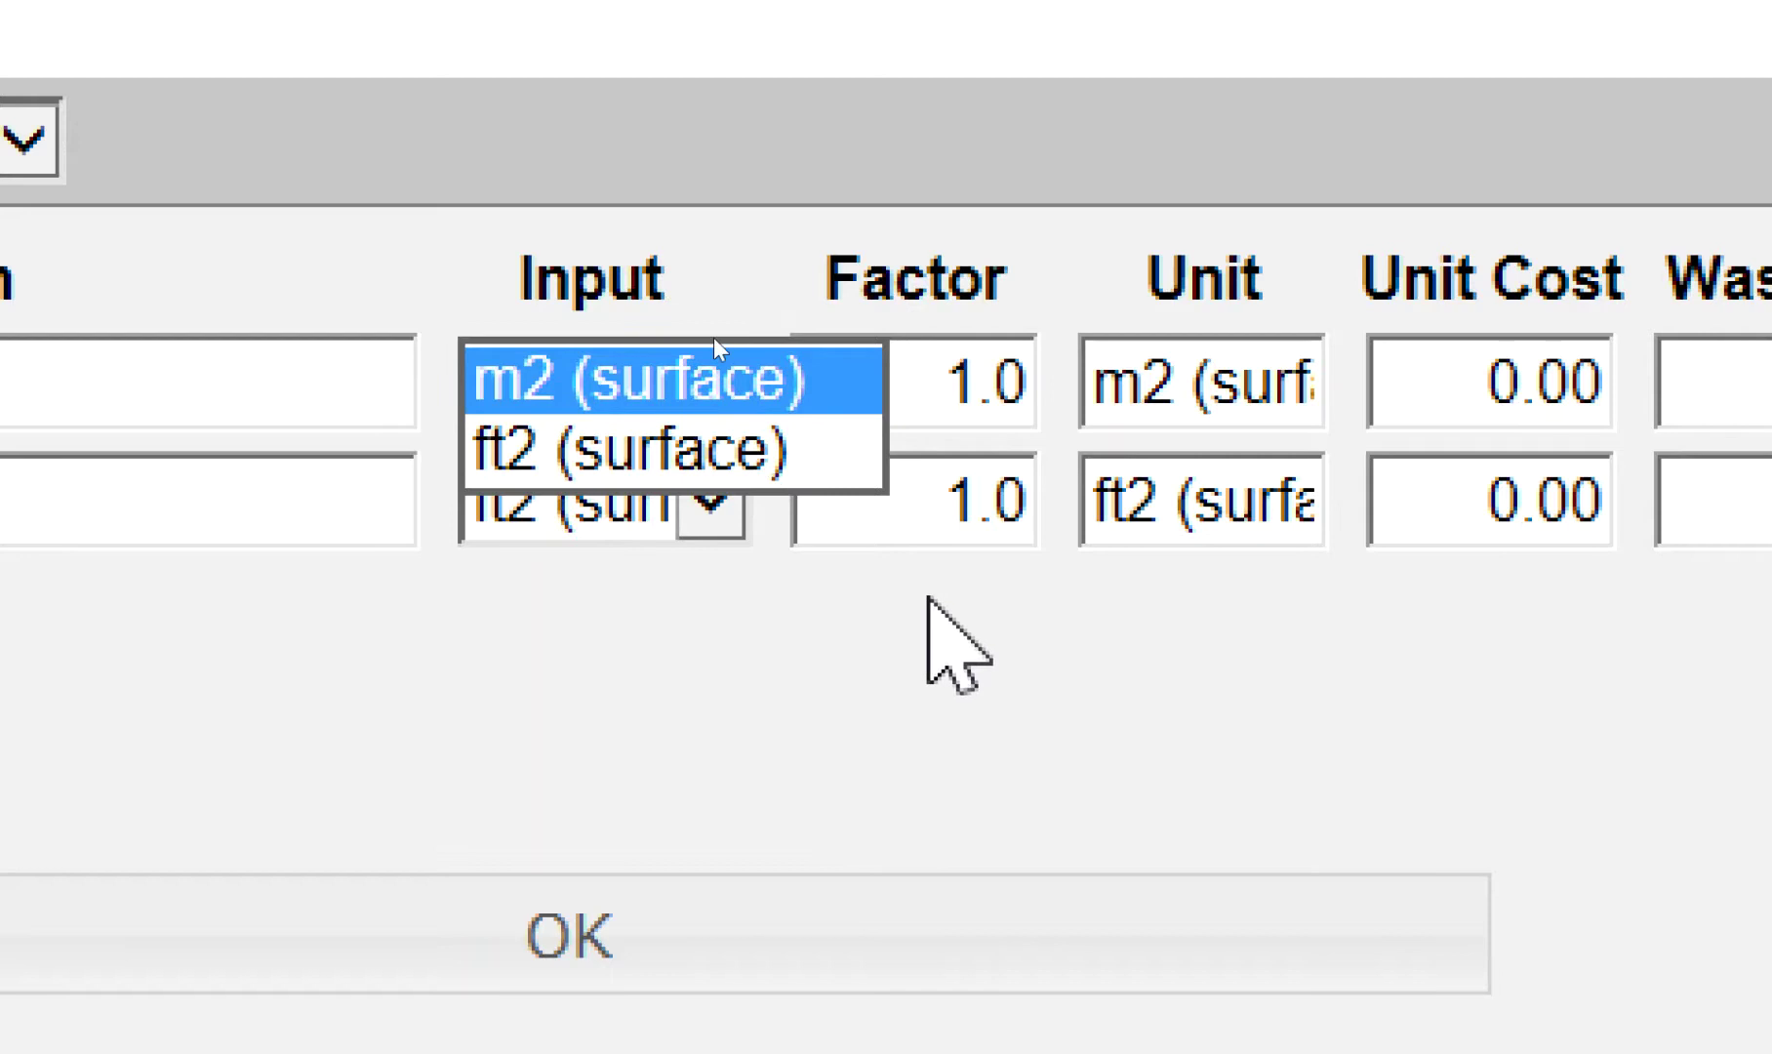
click(795, 366)
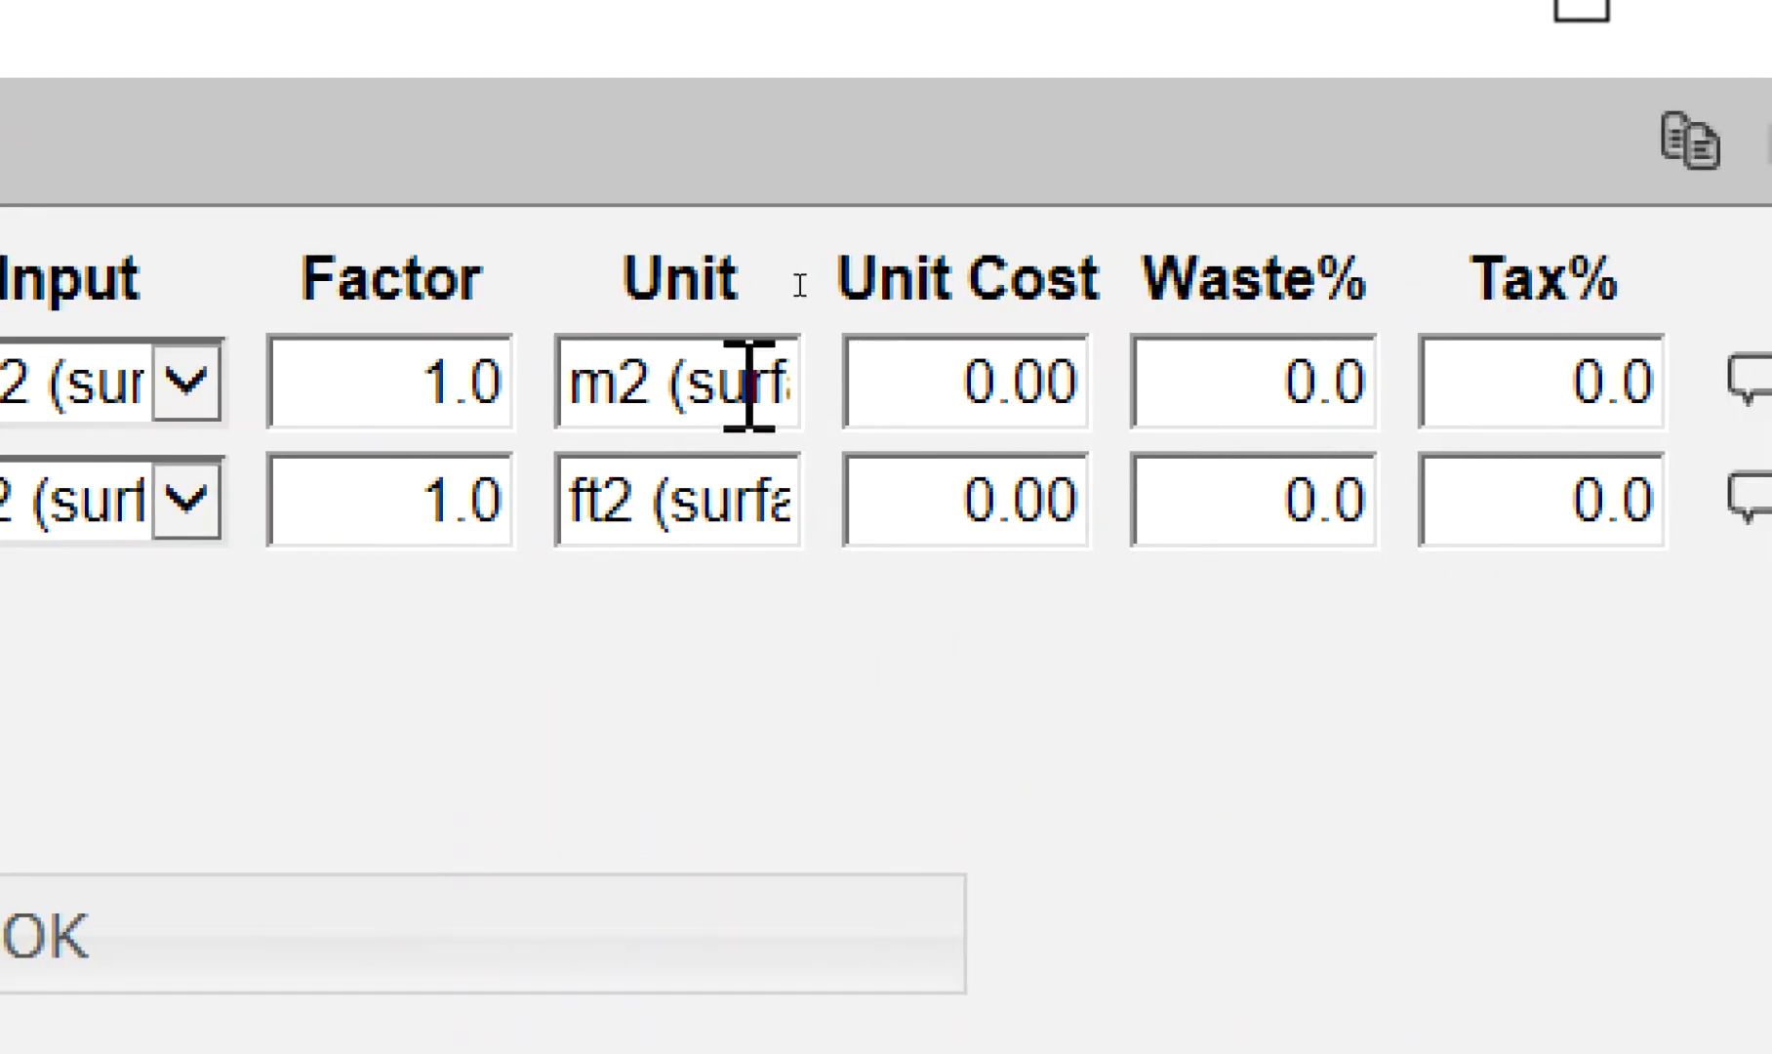
Replace the first row's unit label m2 (surface) with ตร.ม
double_click(749, 381)
click(749, 381)
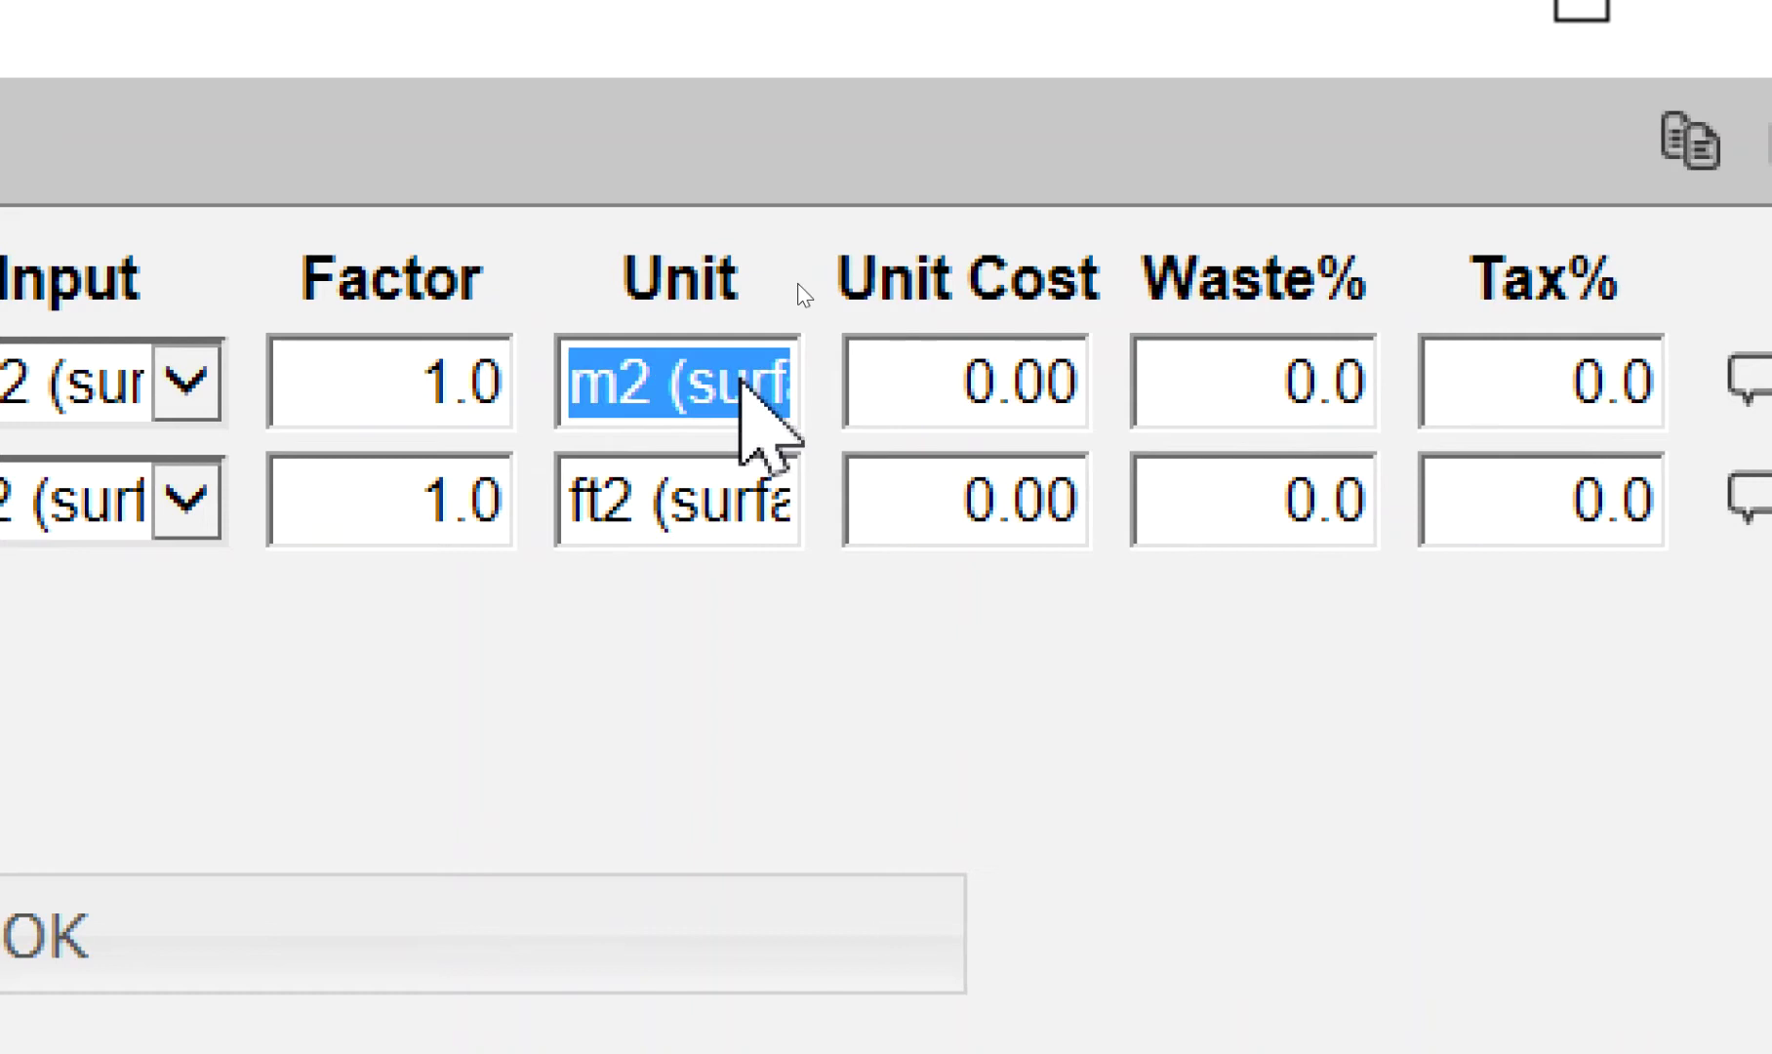
text(9)
key(BackSpace)
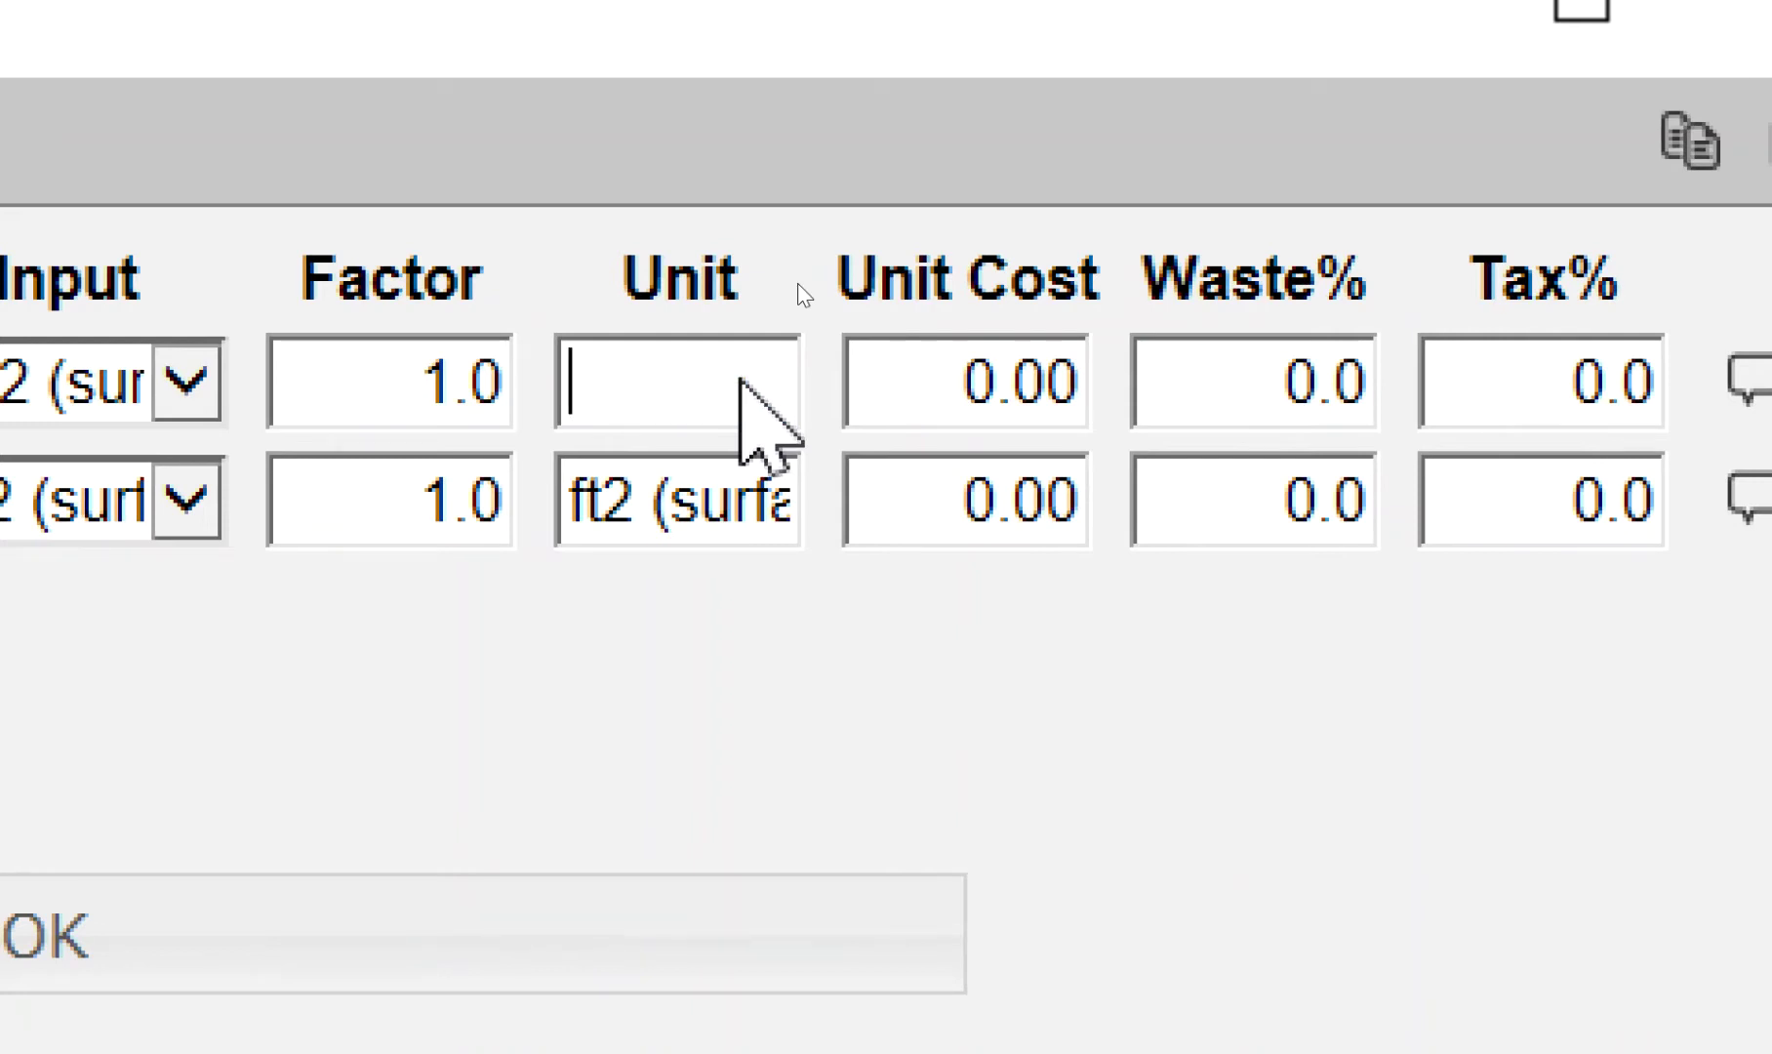
text(ตร.ม.)
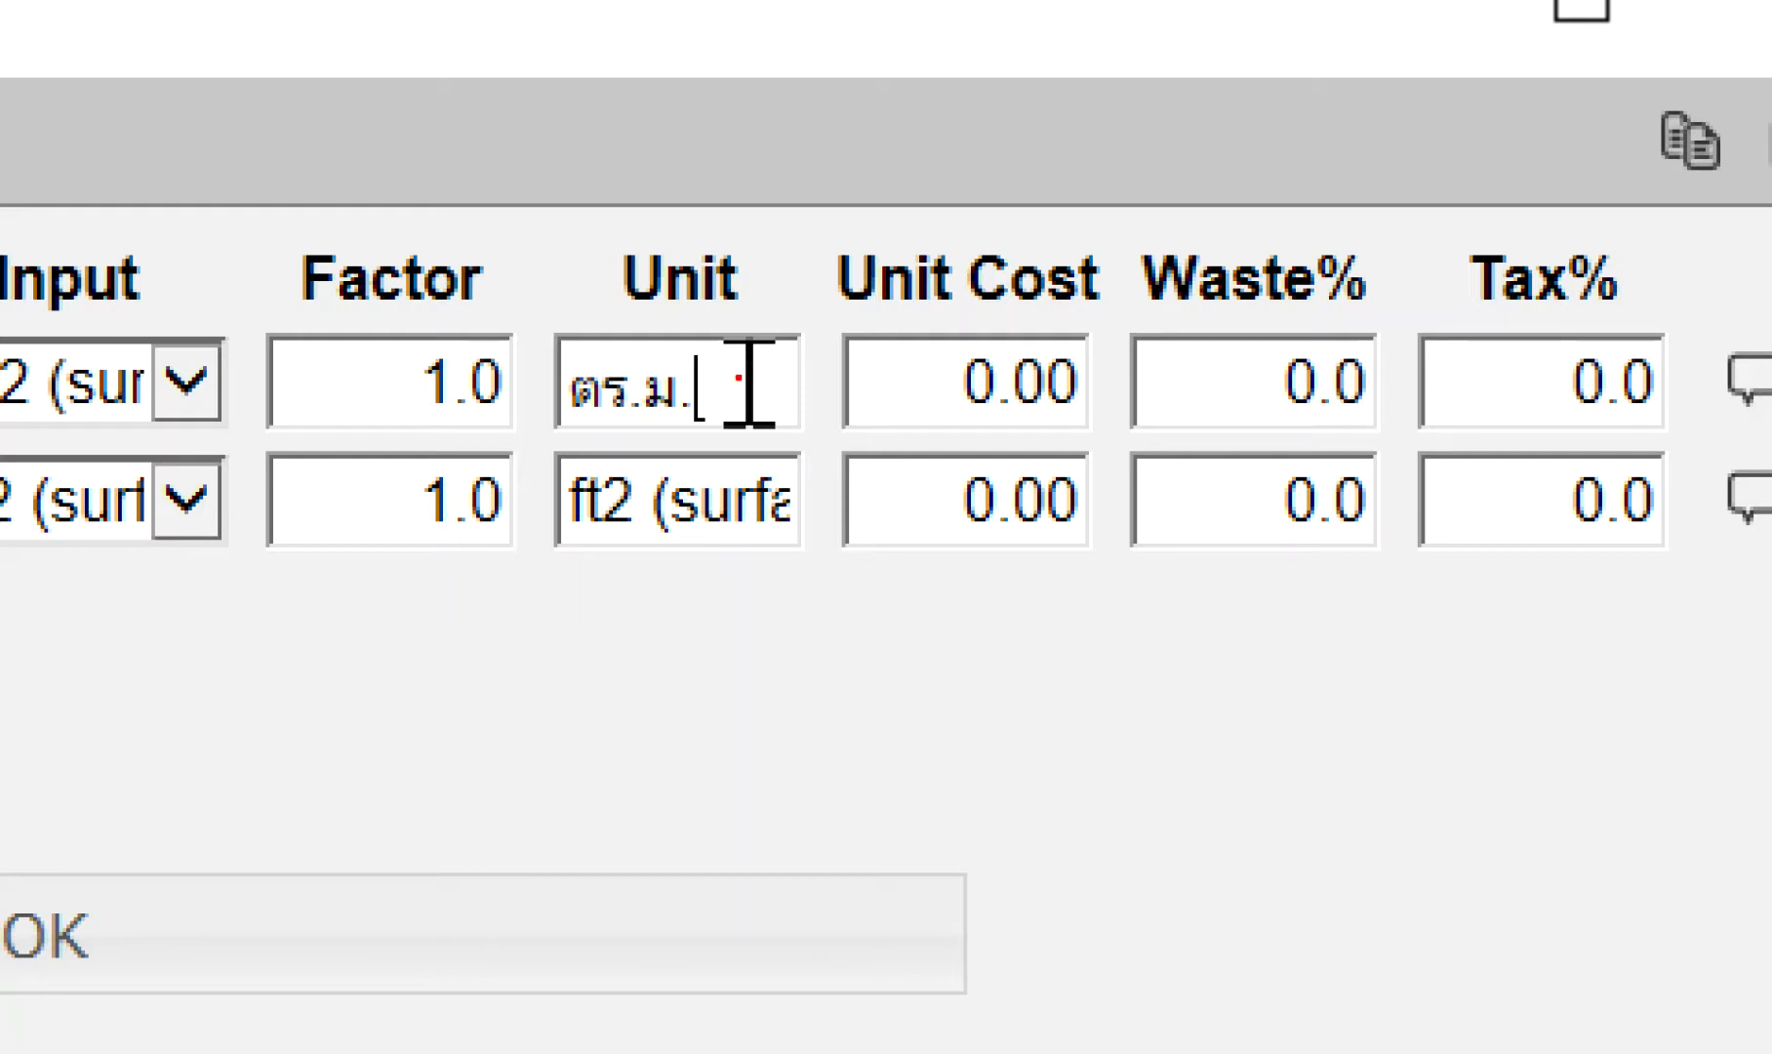
drag(1039, 592, 1036, 861)
drag(1107, 592, 1090, 915)
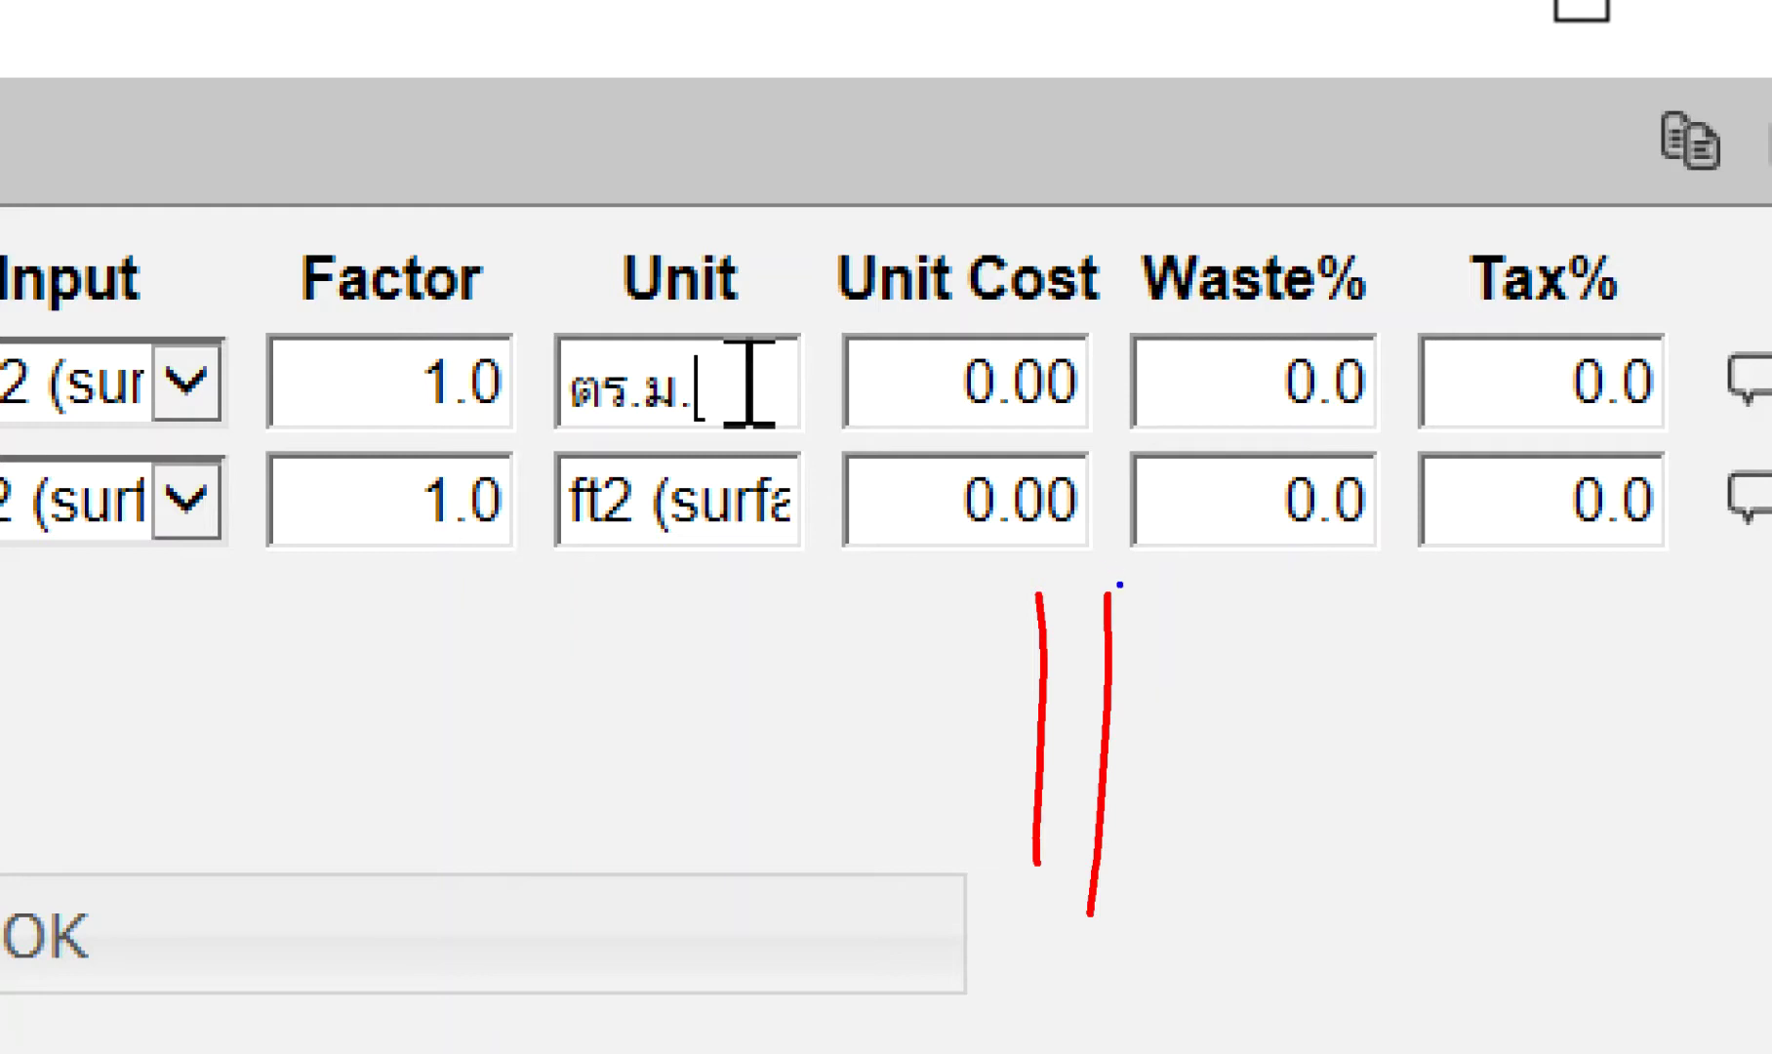
drag(1128, 577, 1128, 752)
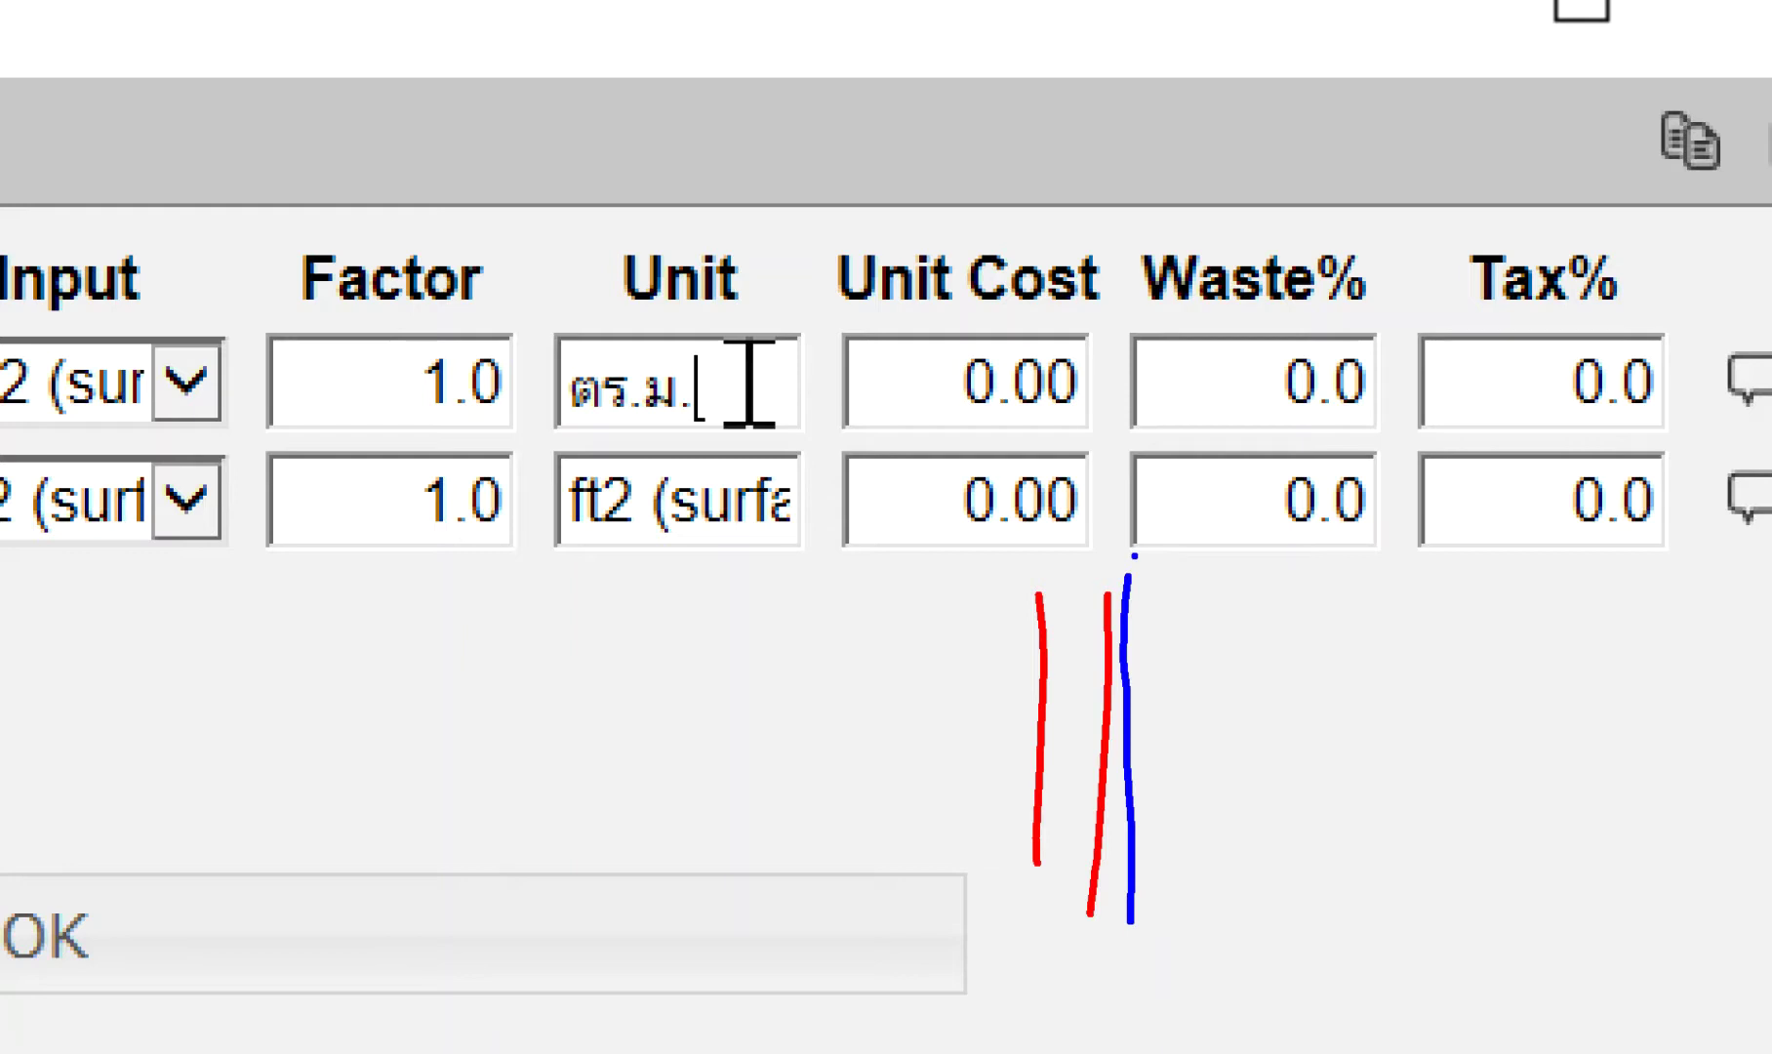
drag(1166, 589, 1163, 900)
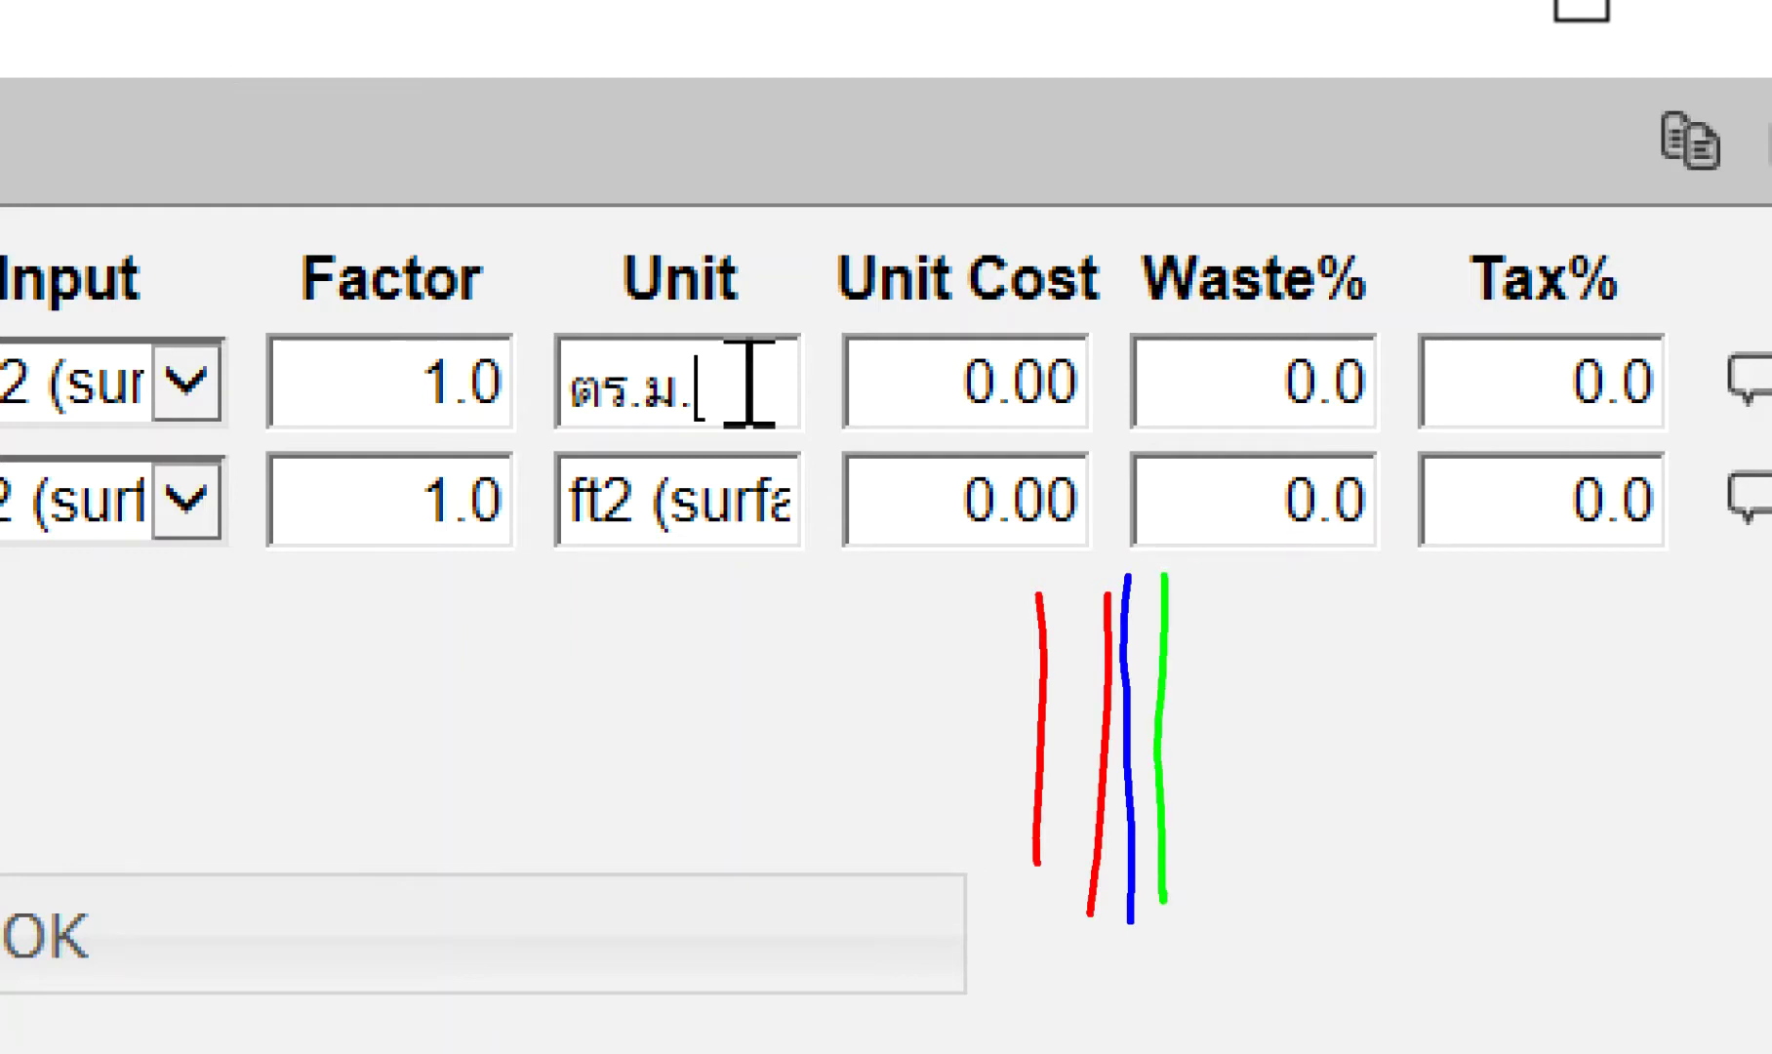
drag(1216, 566, 1195, 906)
mouse_move(1227, 566)
mouse_down()
mouse_move(1274, 584)
mouse_move(1109, 781)
mouse_move(1254, 864)
mouse_move(1263, 522)
mouse_up()
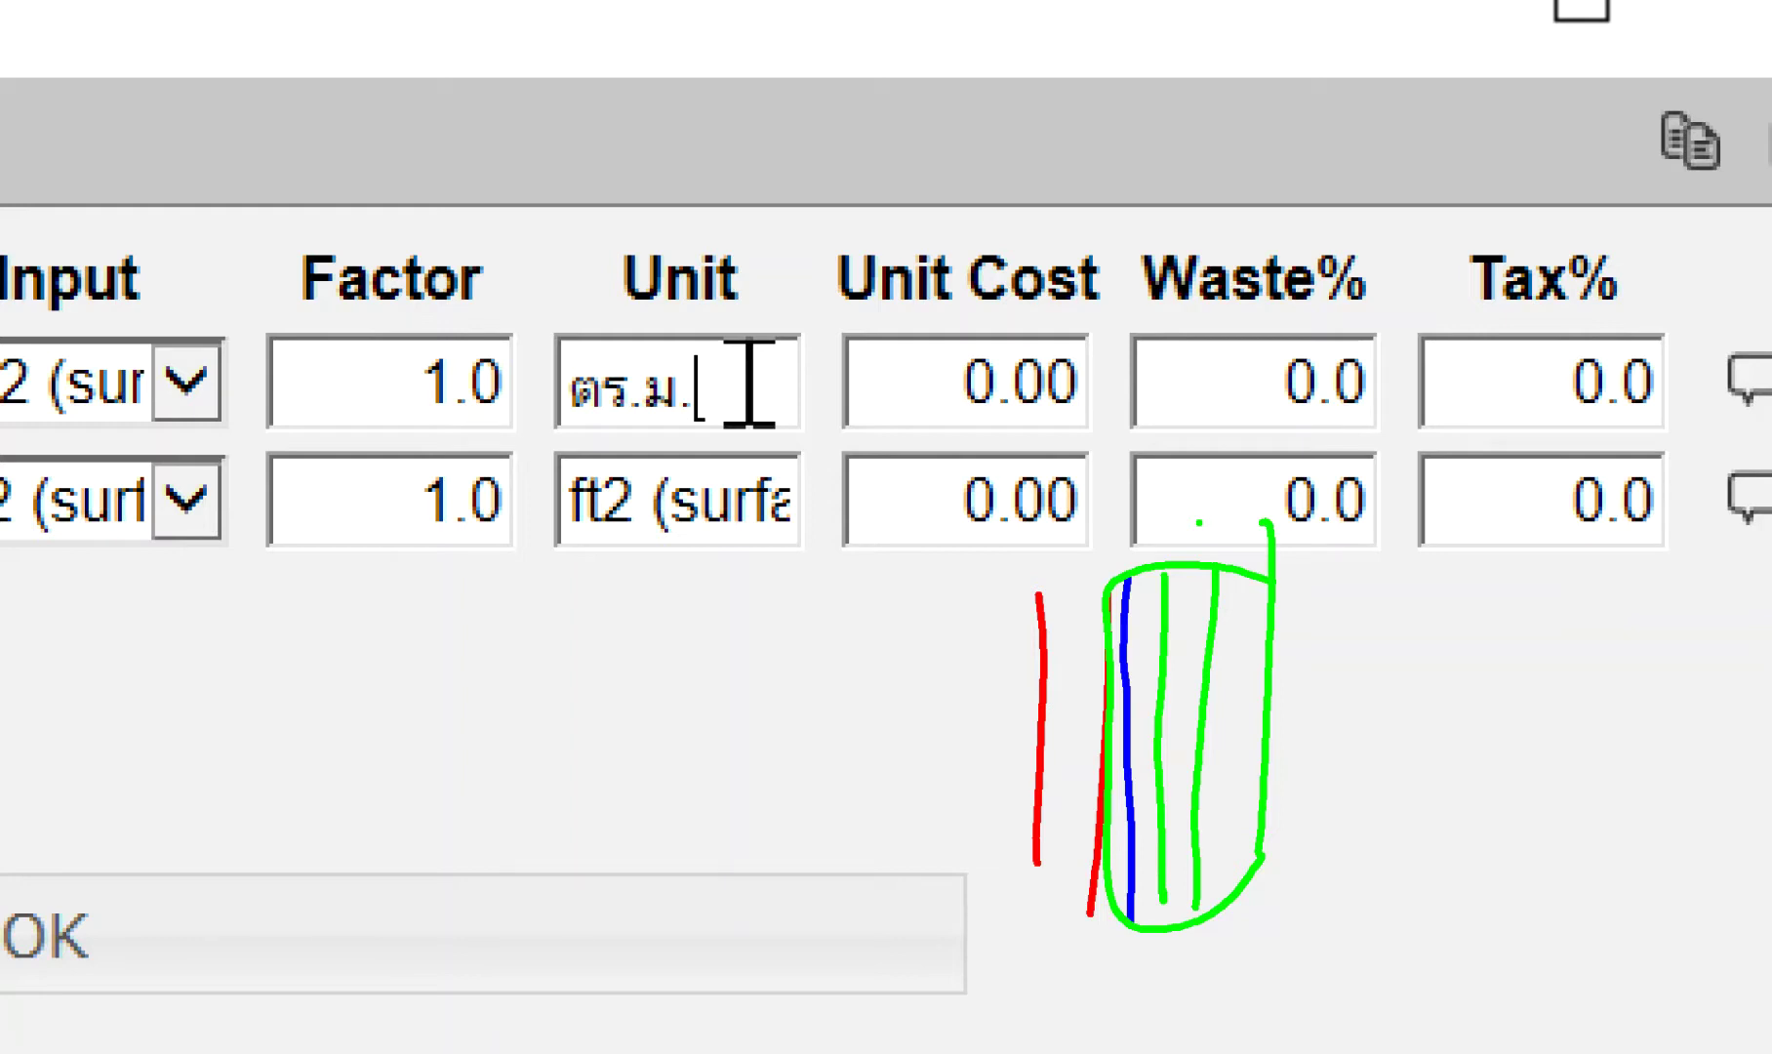
drag(335, 641, 395, 698)
mouse_move(410, 632)
mouse_down()
mouse_move(418, 695)
mouse_move(505, 662)
mouse_move(566, 664)
mouse_move(572, 696)
mouse_up()
drag(629, 640, 628, 643)
click(509, 680)
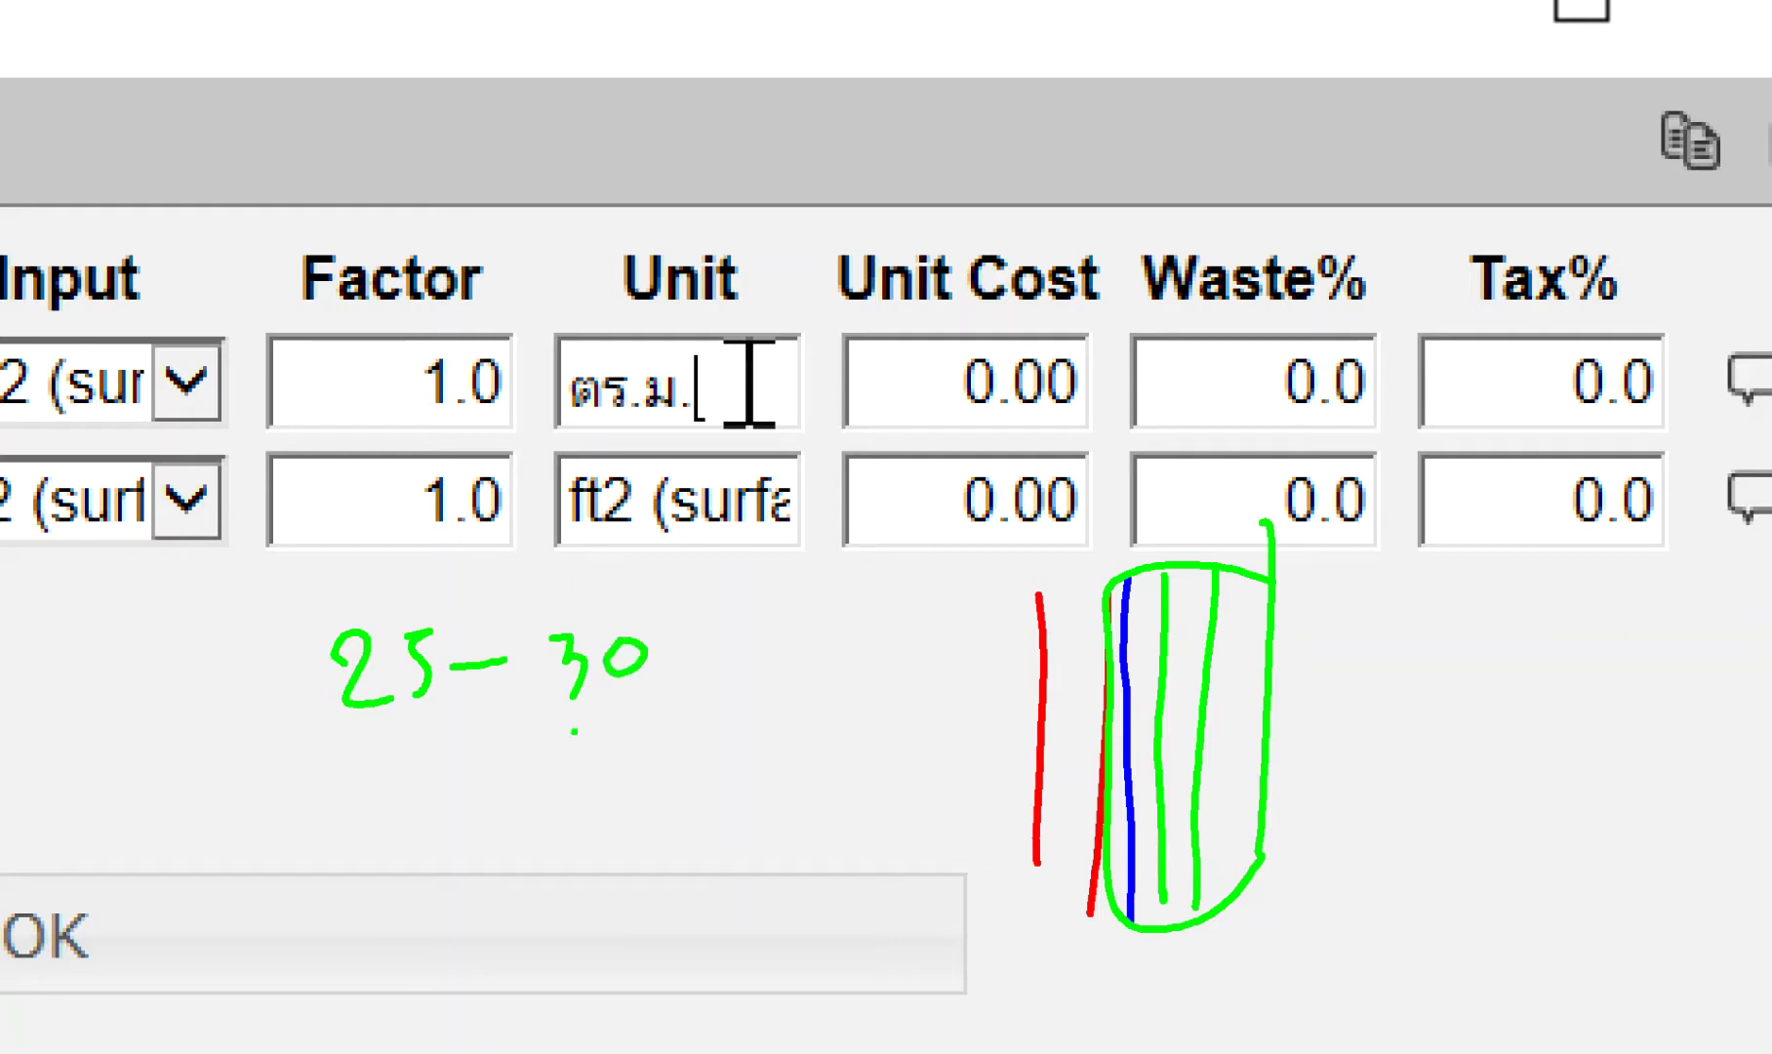
drag(315, 744, 642, 750)
mouse_move(522, 786)
mouse_down()
mouse_move(576, 795)
mouse_move(607, 845)
mouse_up()
drag(558, 821, 803, 764)
click(662, 820)
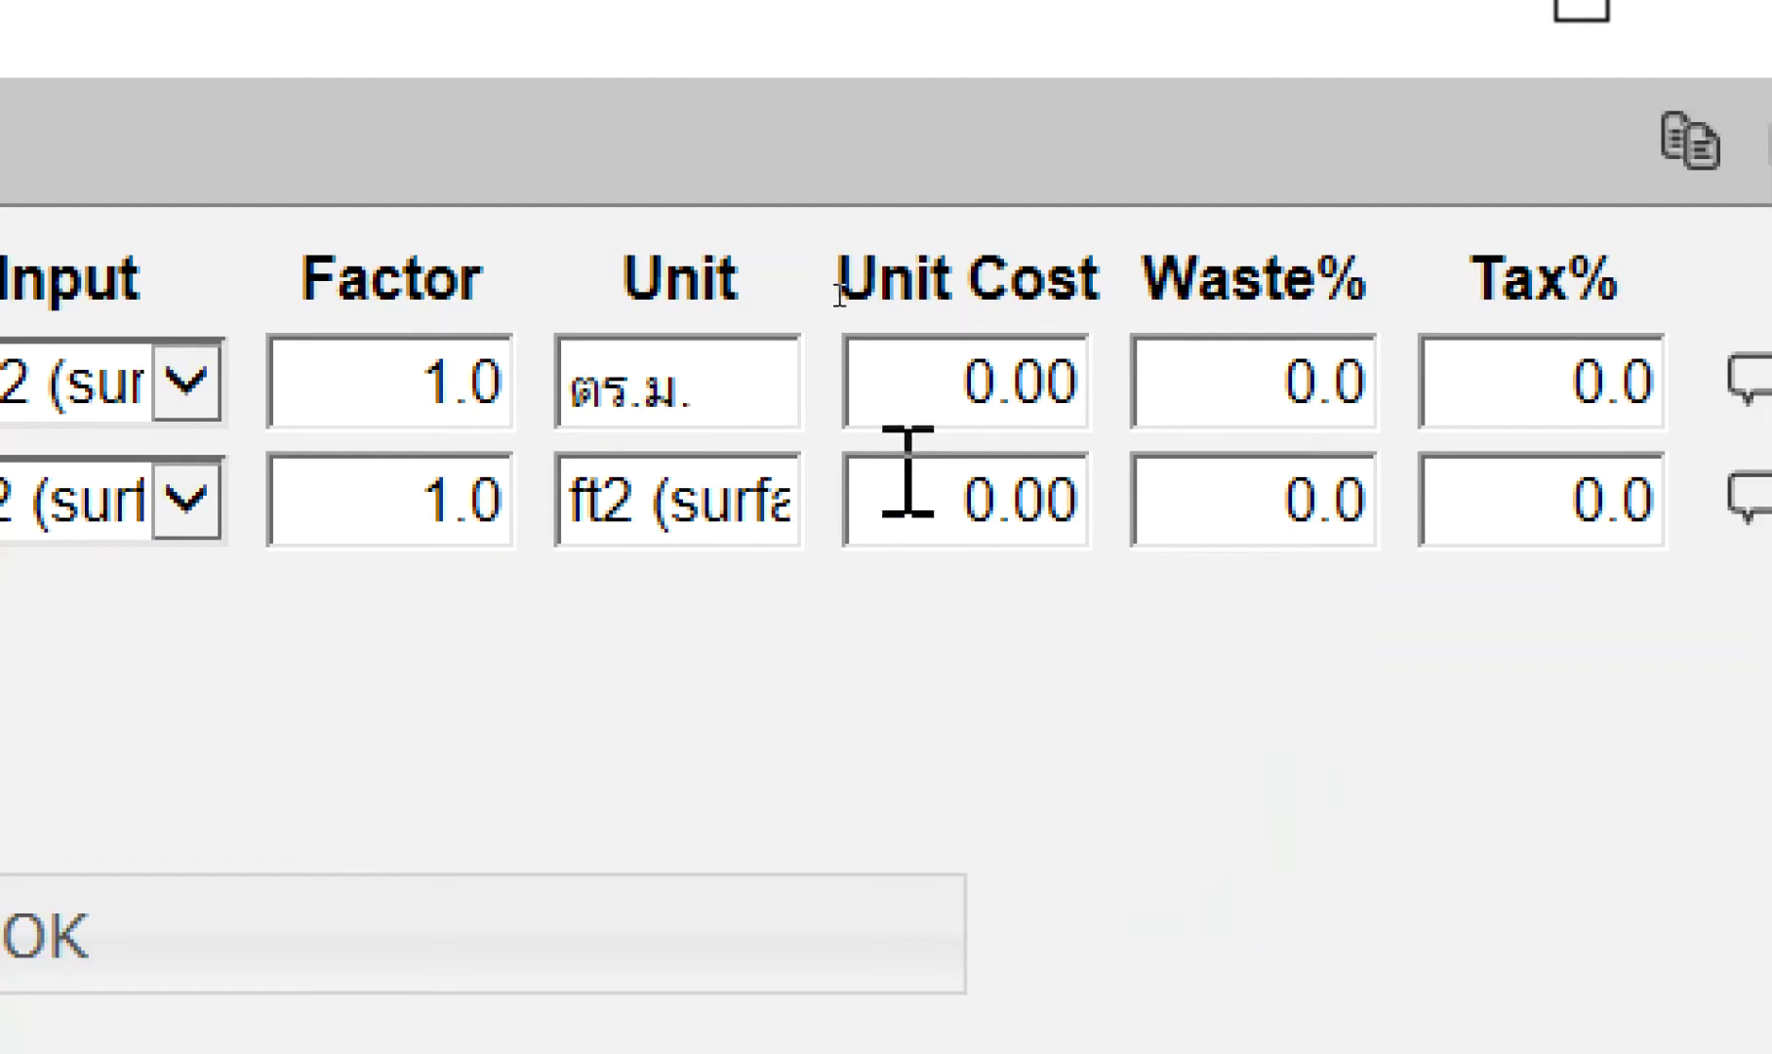
Replace the first row's 0.00 unit cost with 80
drag(905, 390, 1095, 386)
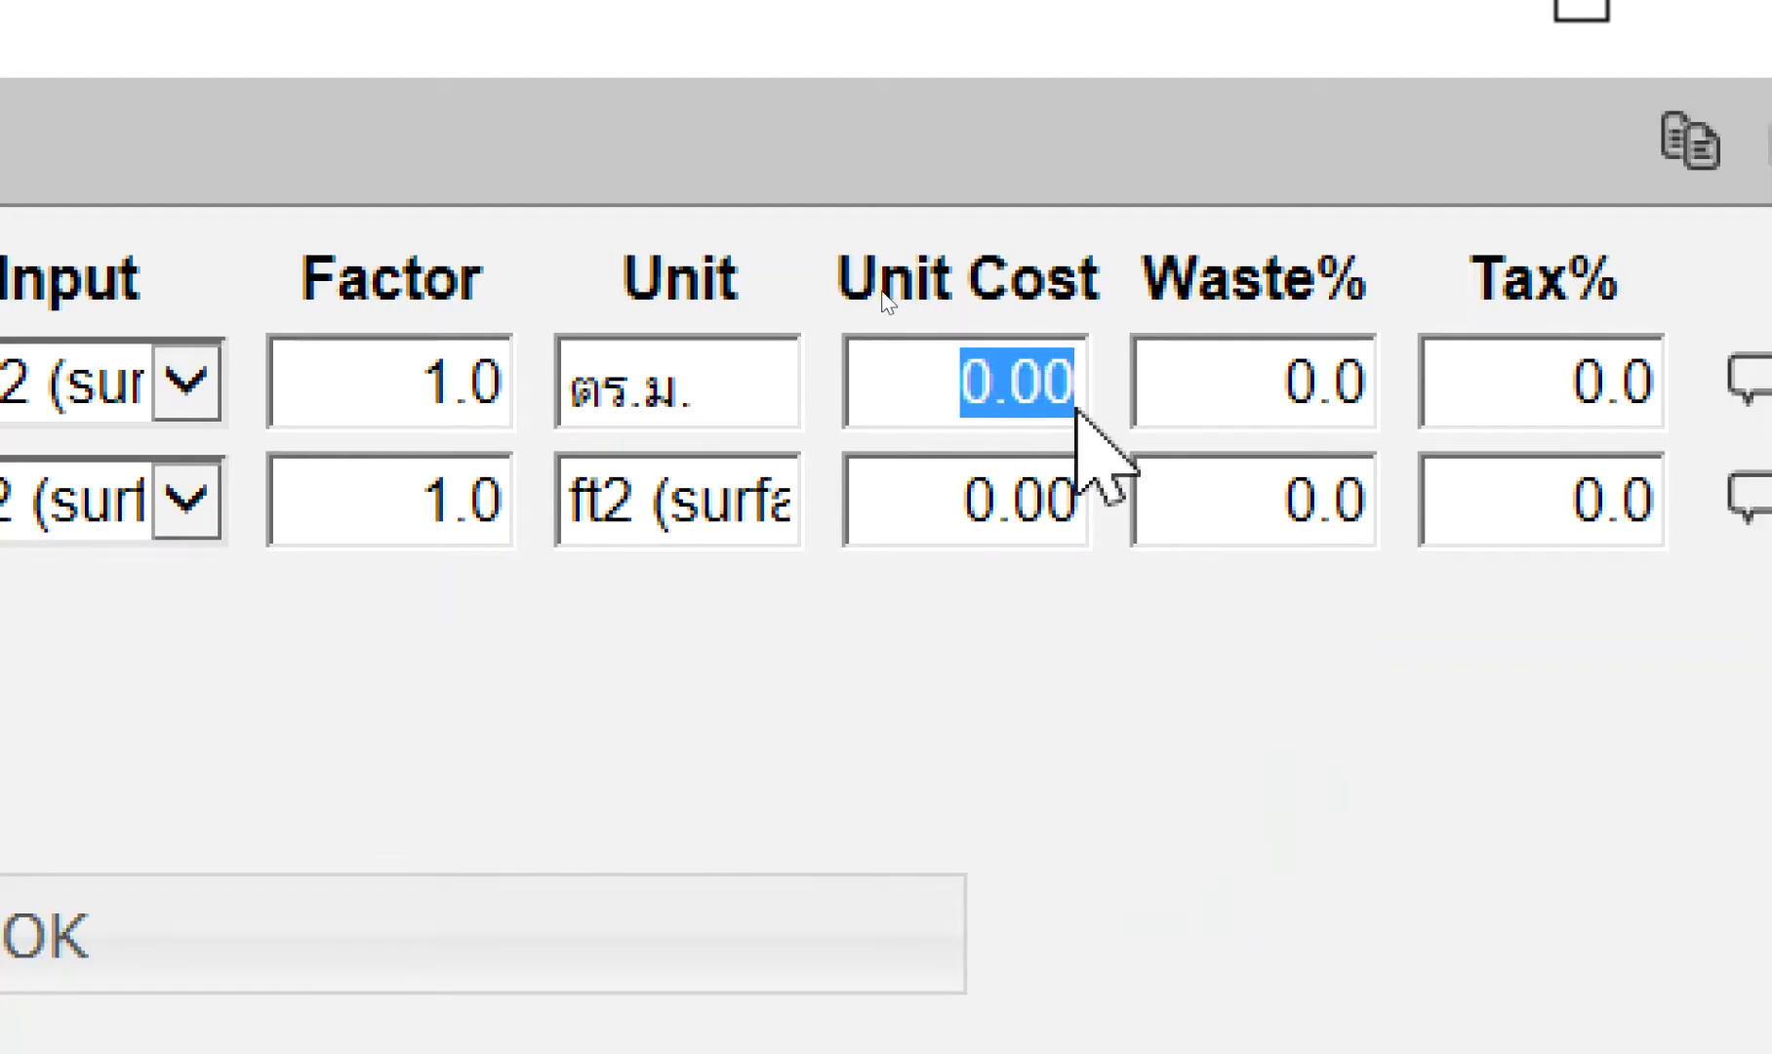
text(ตจ)
key(BackSpace)
key(BackSpace)
text(80)
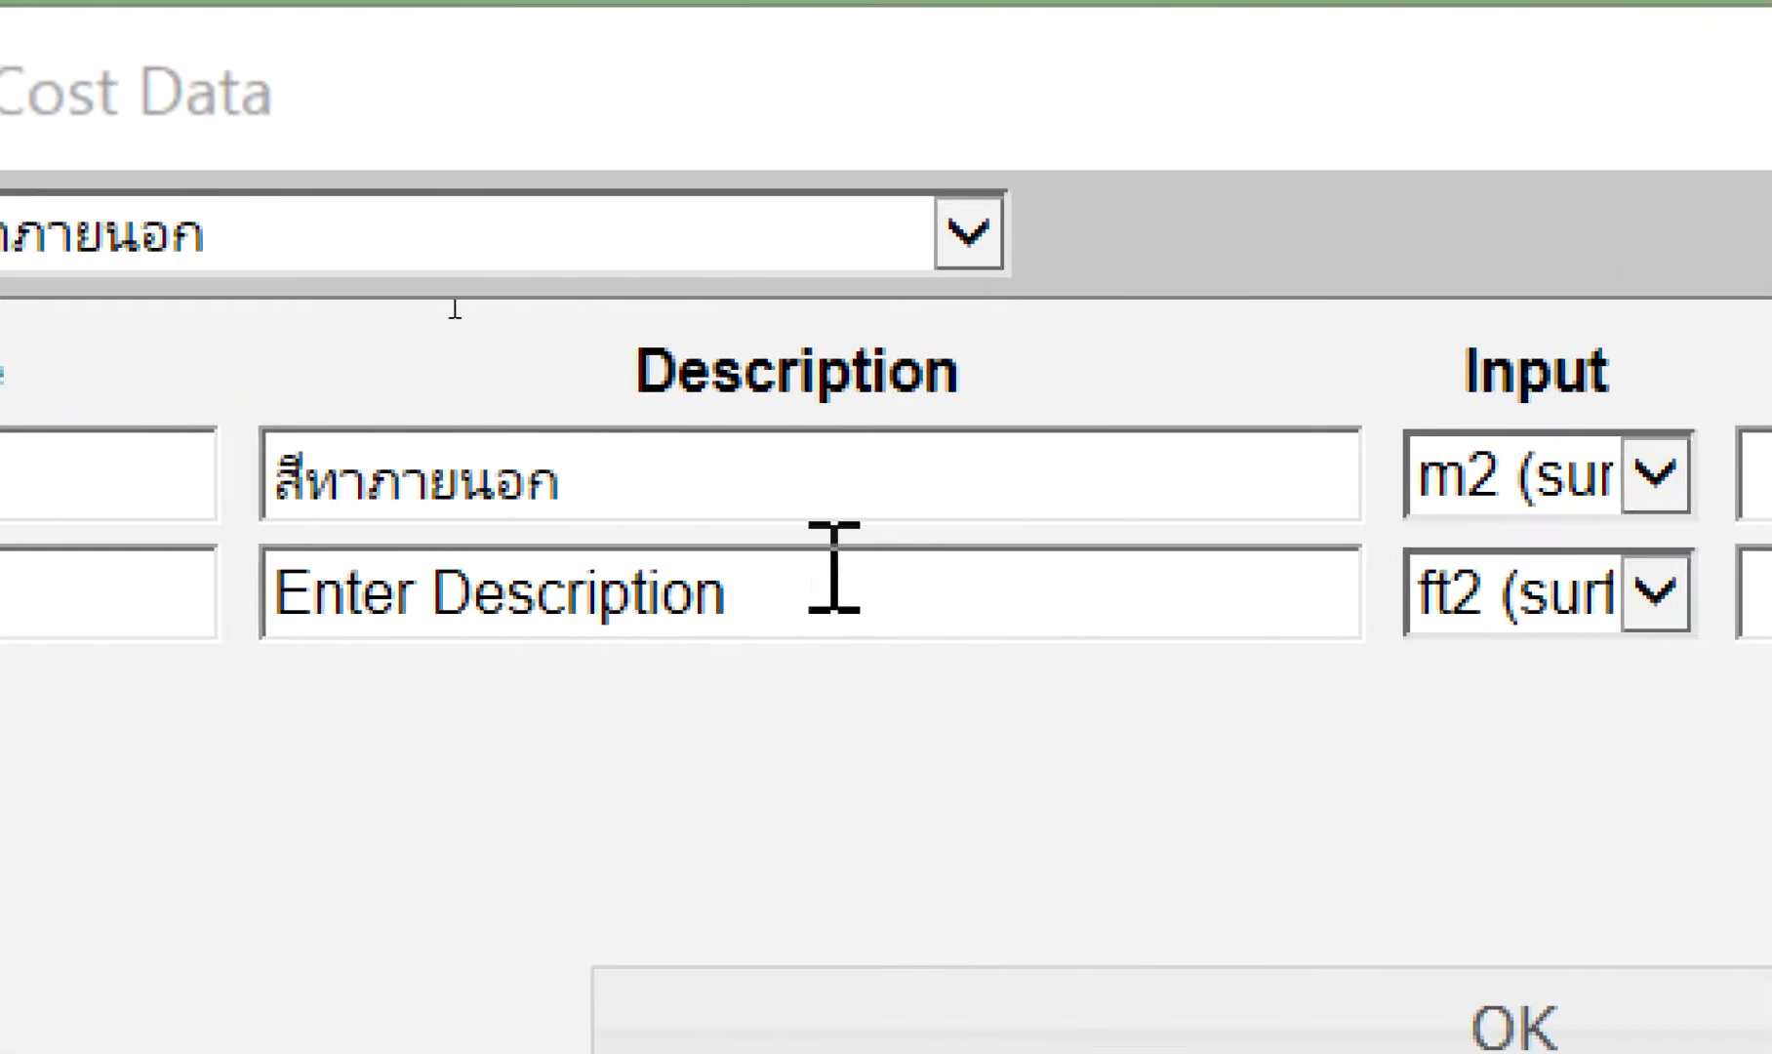
Copy the paint description into row two and prefix it with ค่าแรง
click(834, 571)
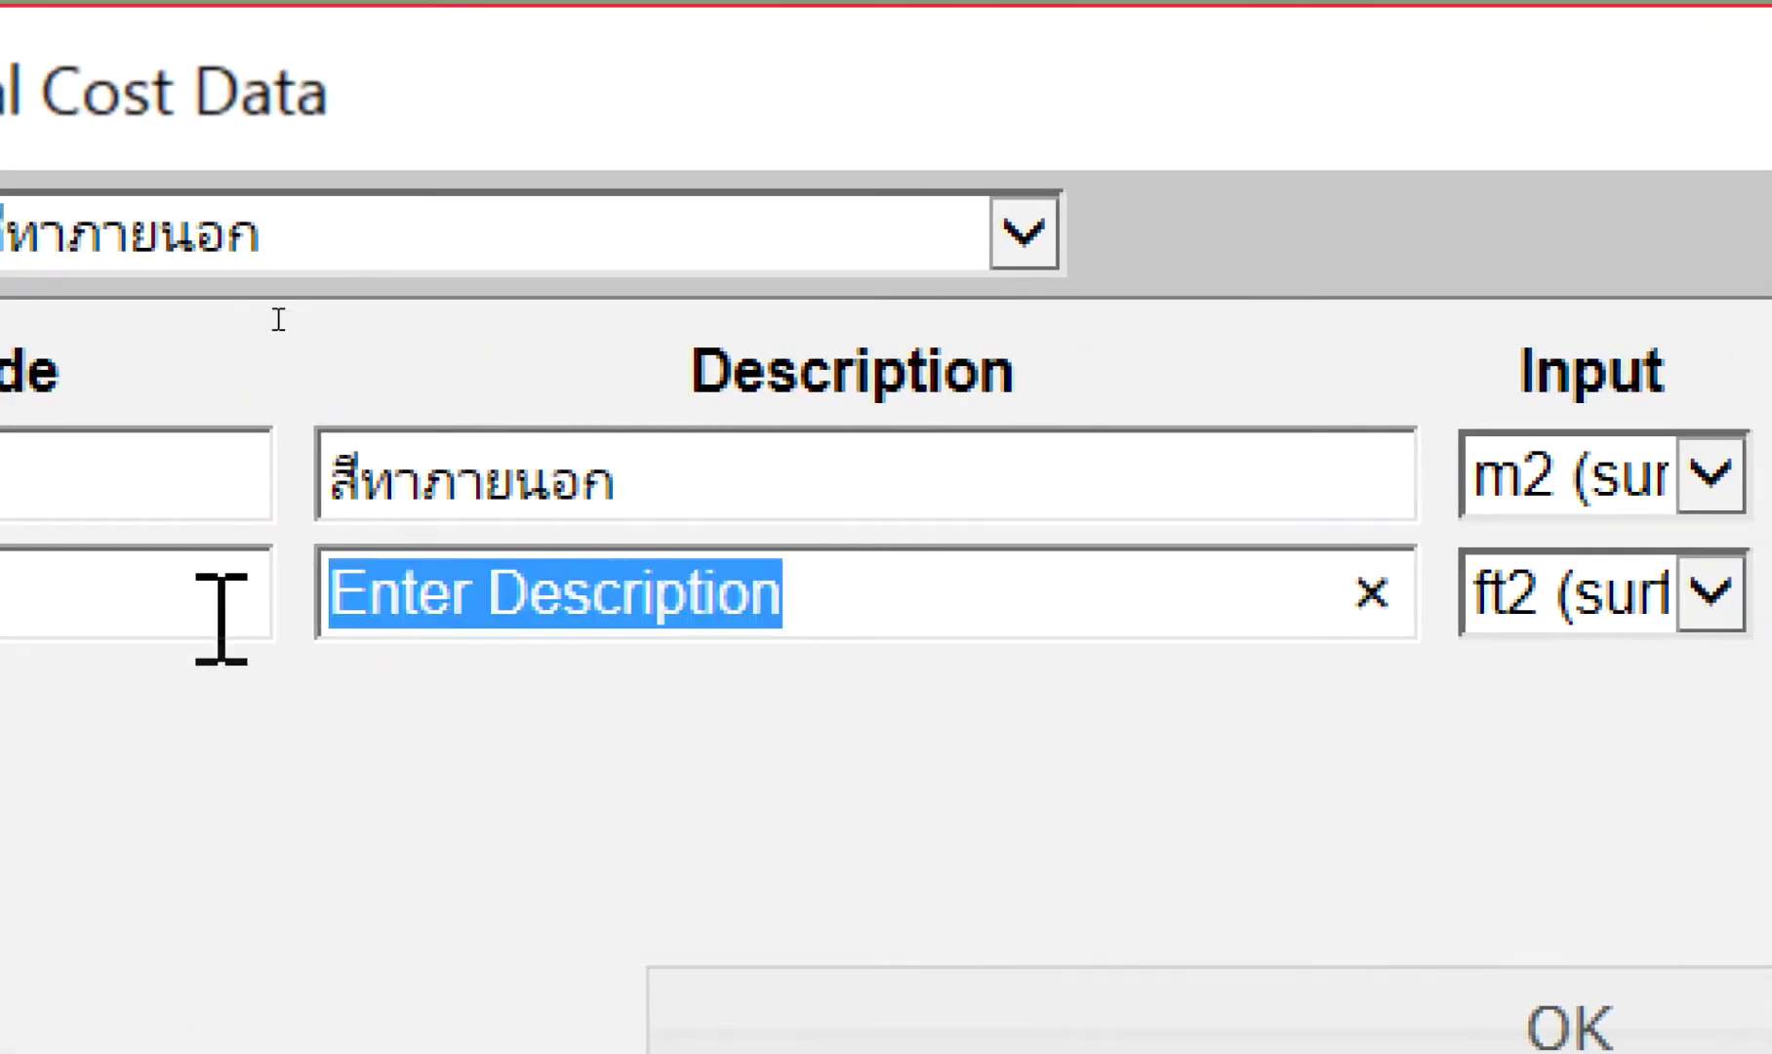
click(760, 472)
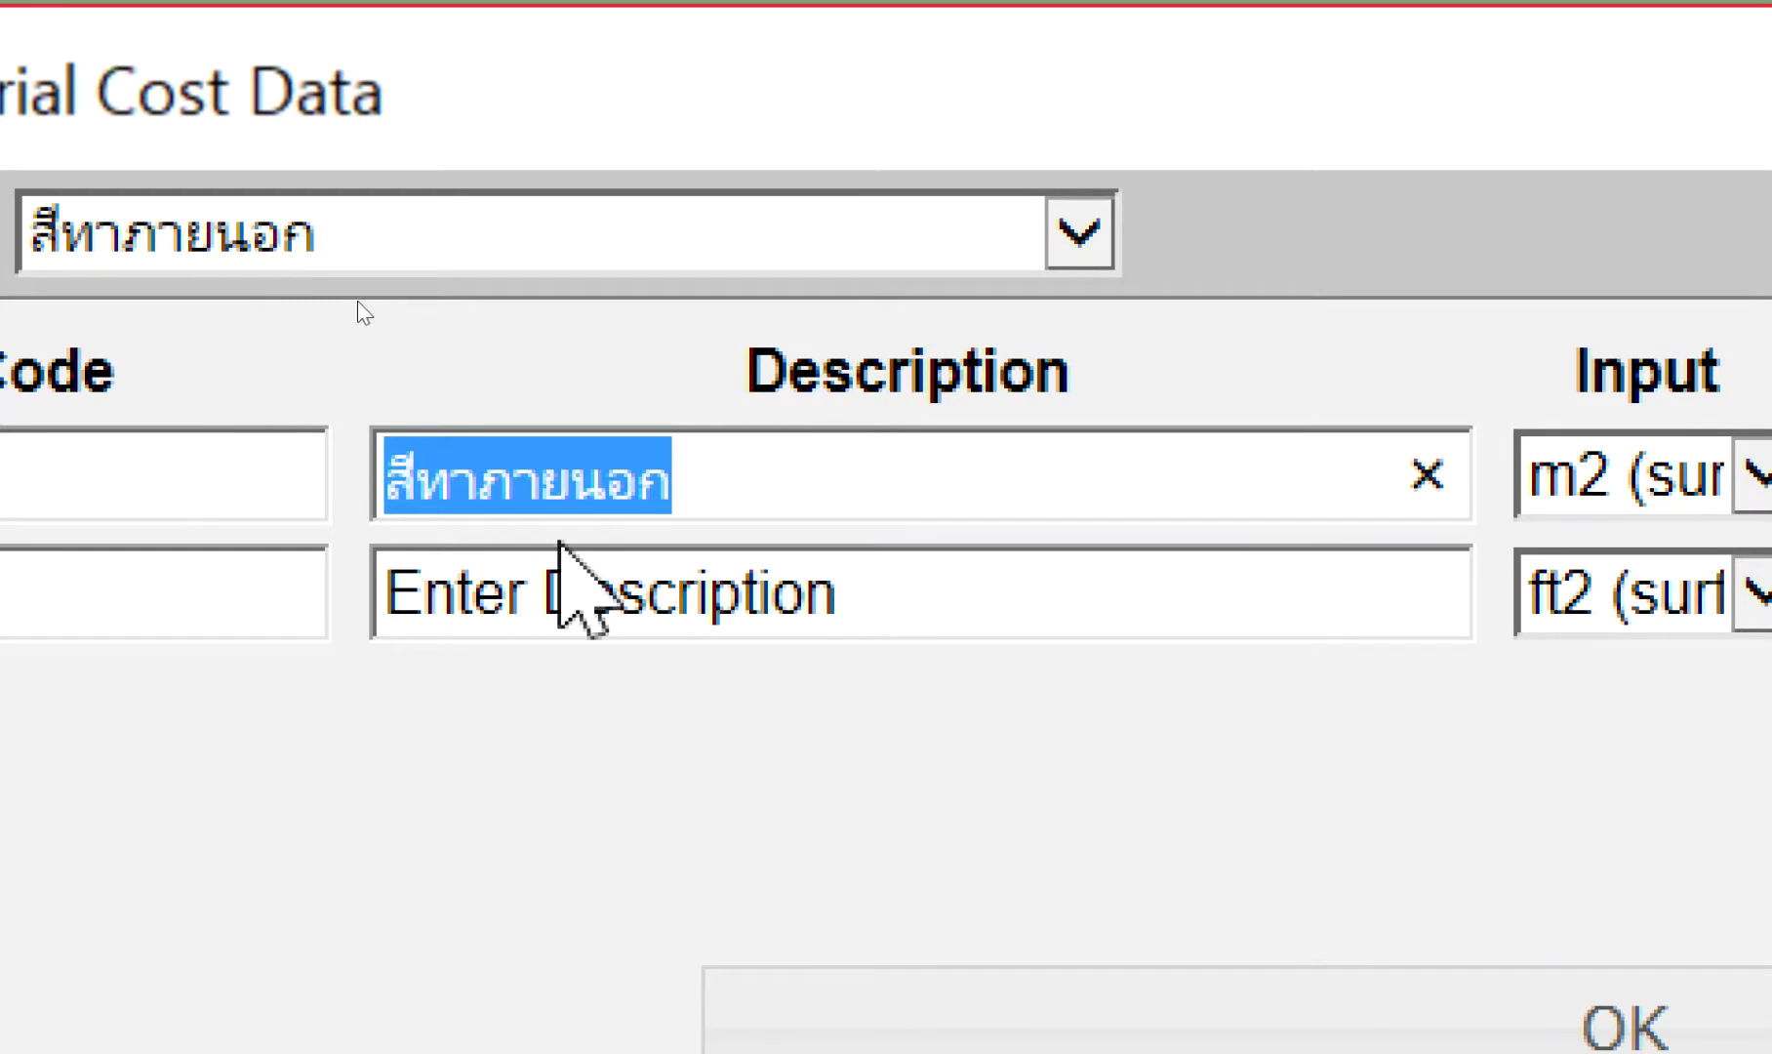
double_click(917, 598)
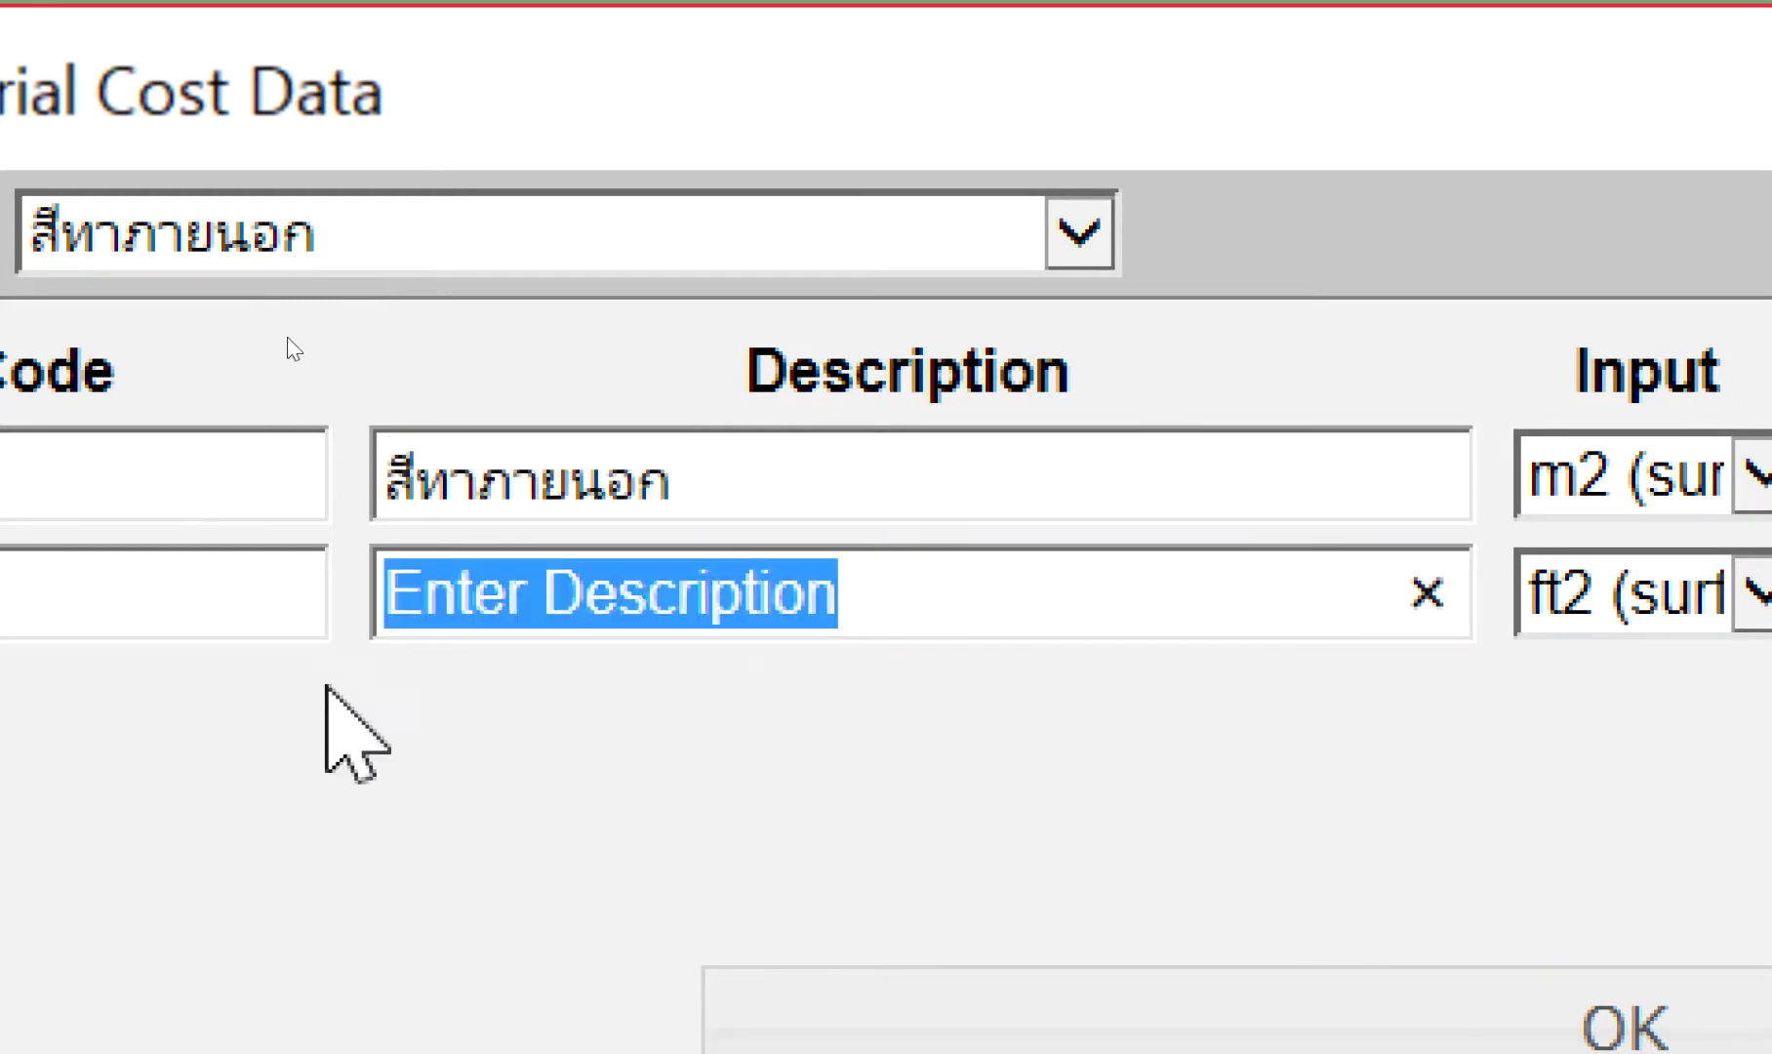
key(ctrl+a)
text(สีทาภายนอก)
key(Left)
key(Left)
key(Left)
key(Left)
key(Left)
text(8)
key(BackSpace)
text(ค่าแรง)
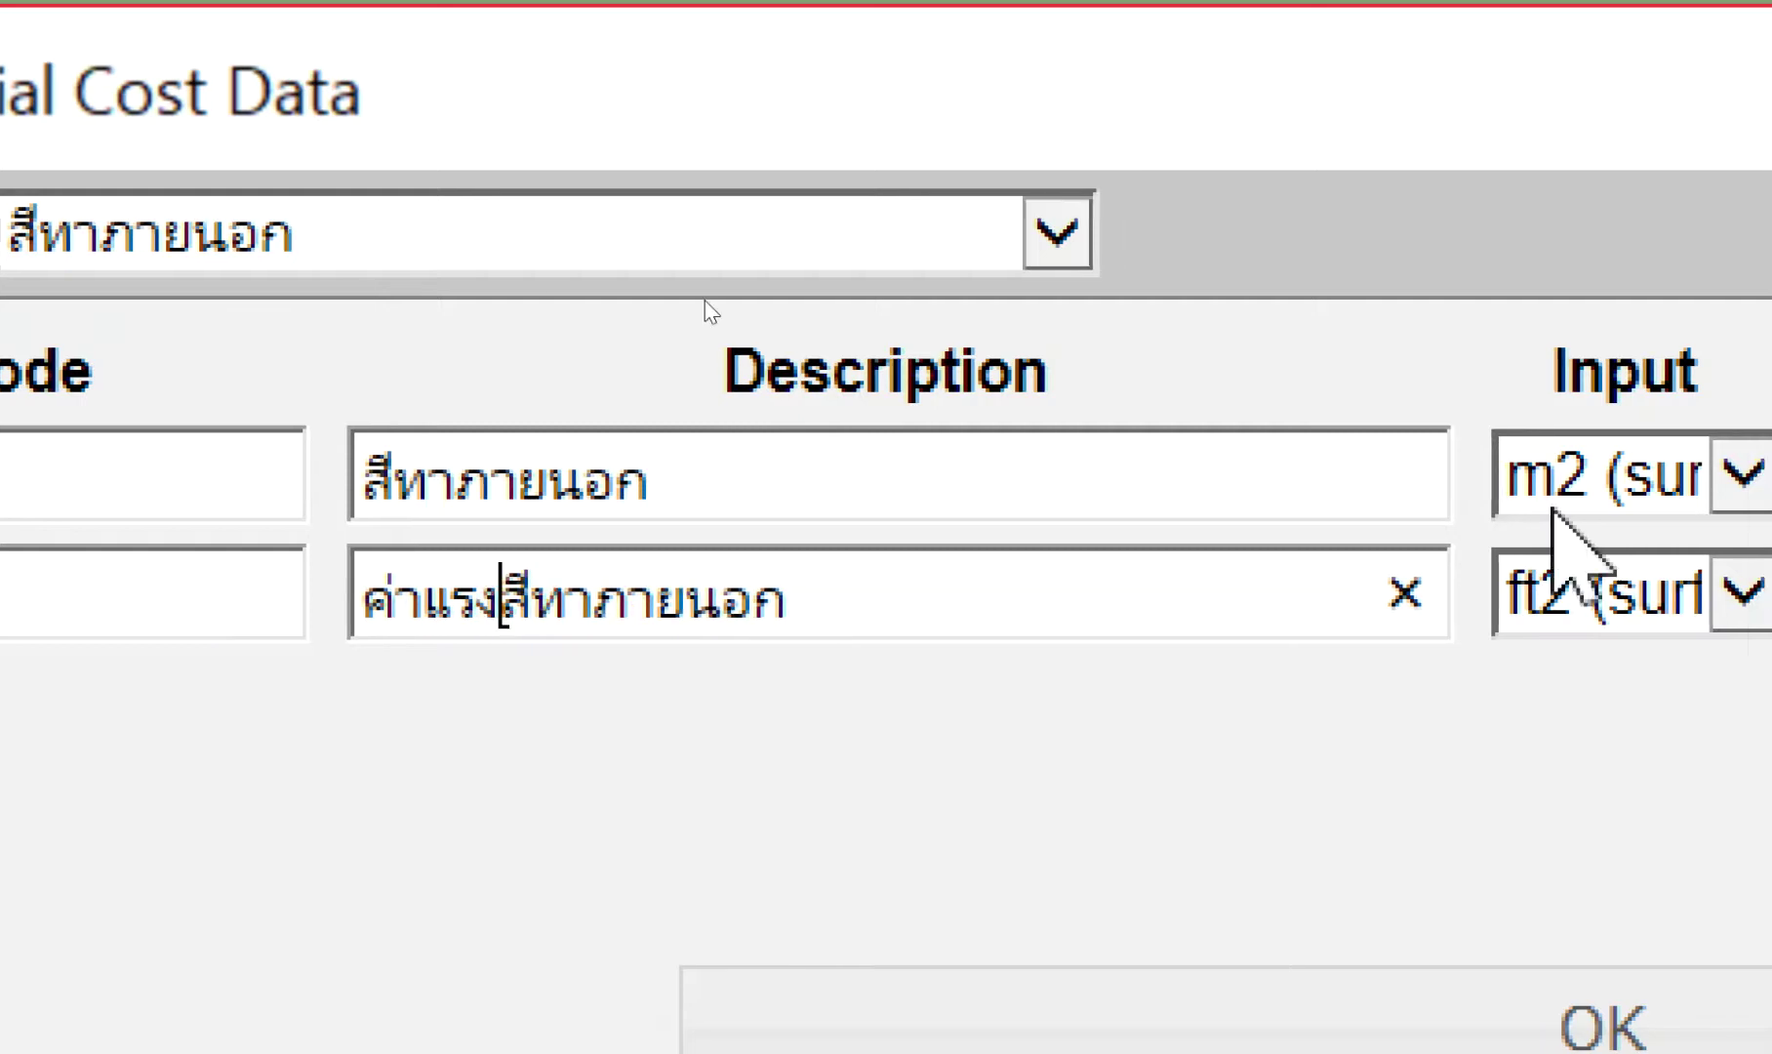
Give row two an m2 (surface) input, unit ตร.ม. and unit cost 35
click(759, 580)
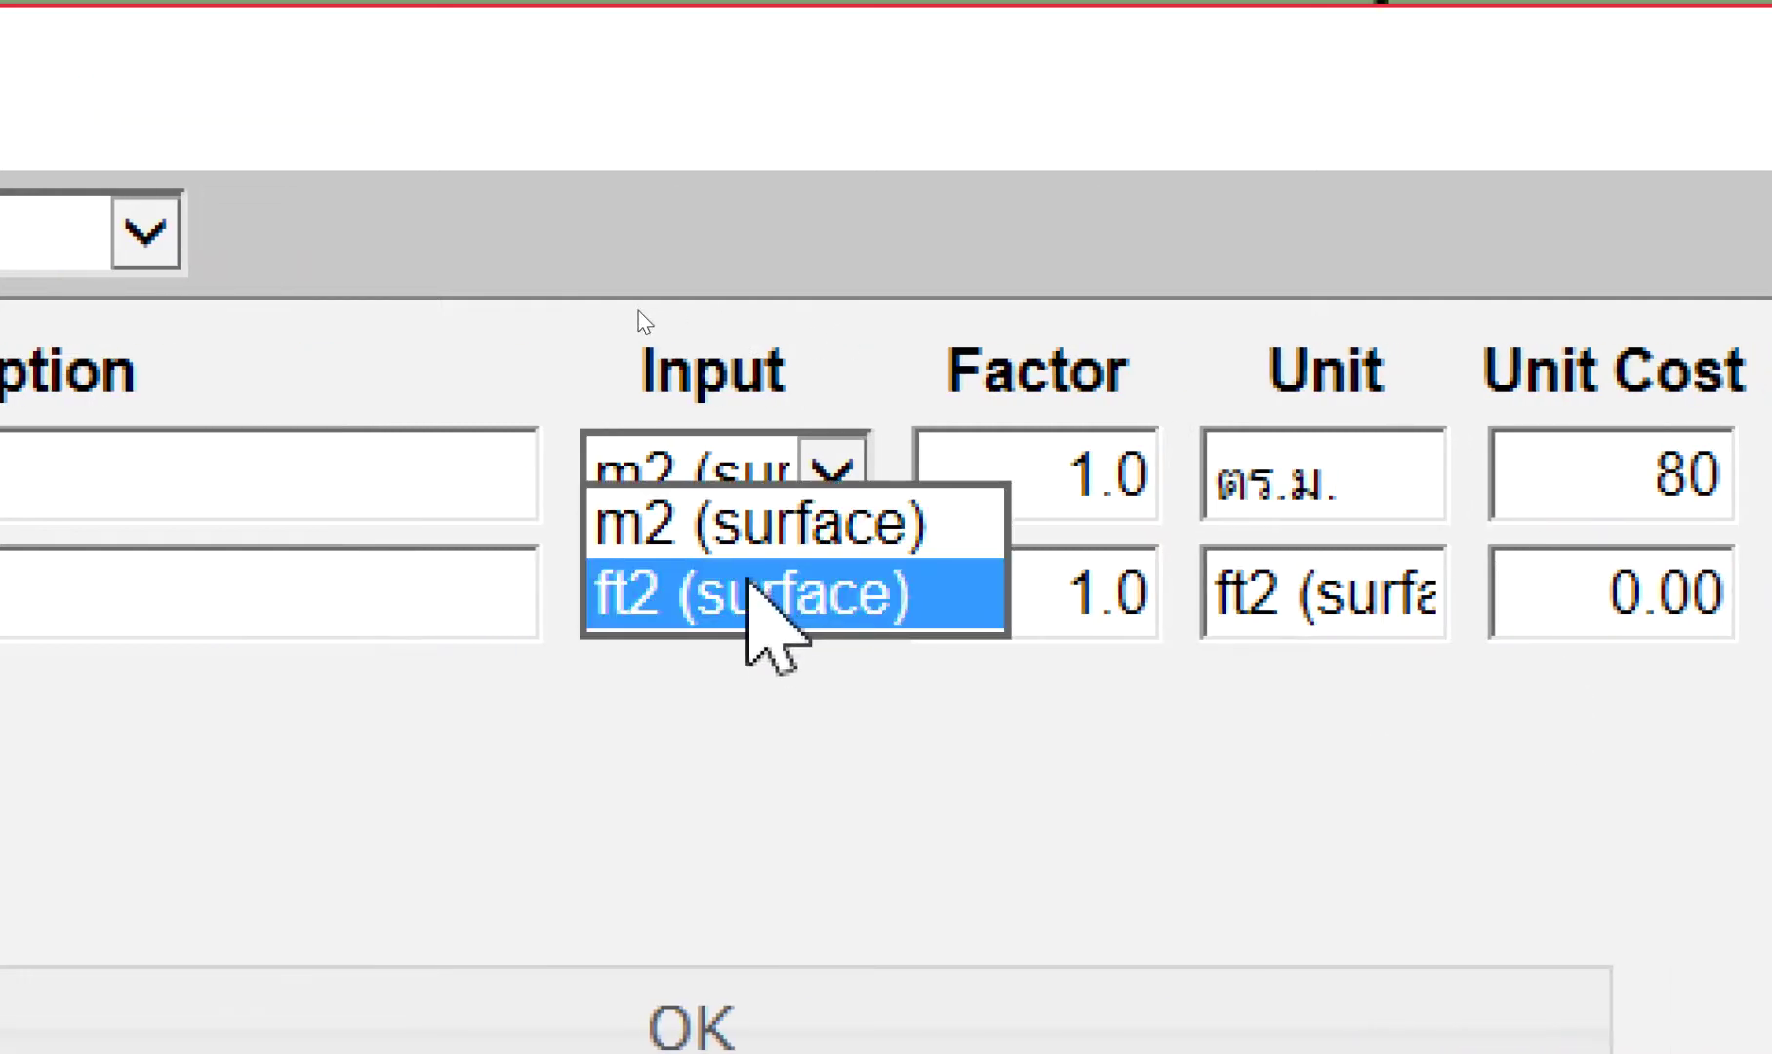
key(Escape)
key(Up)
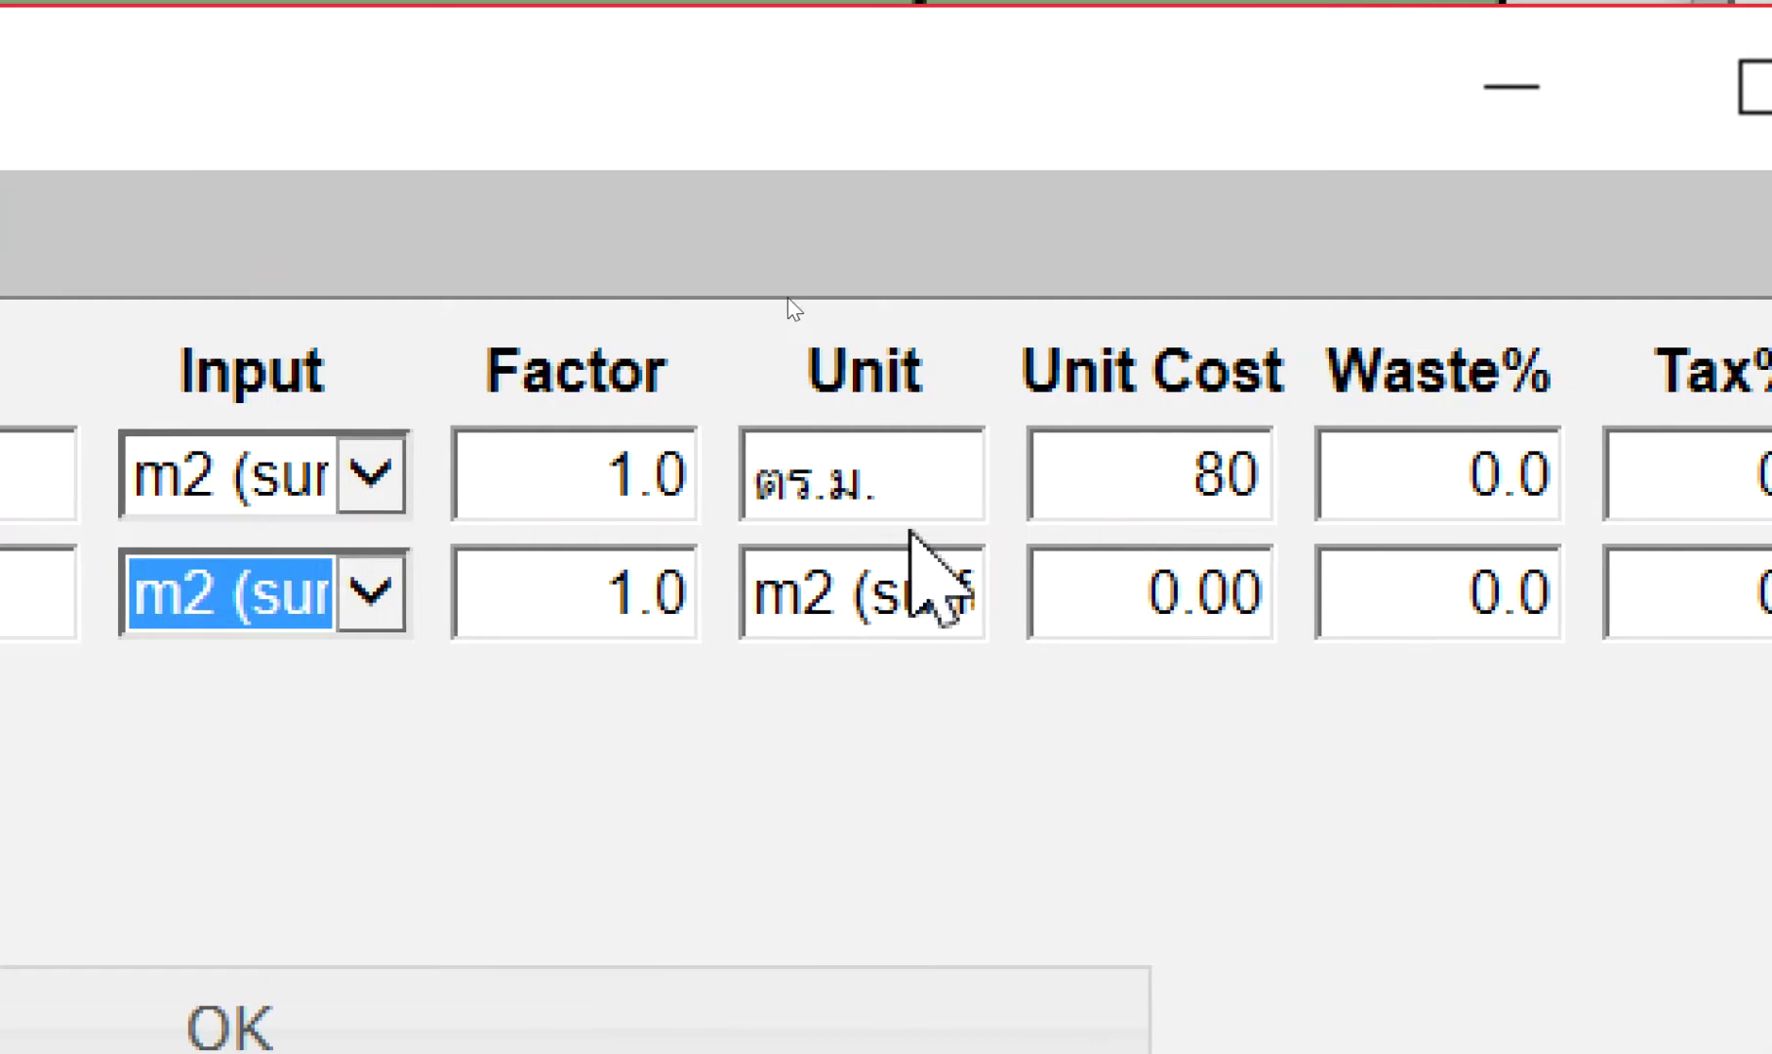
double_click(852, 575)
triple_click(852, 576)
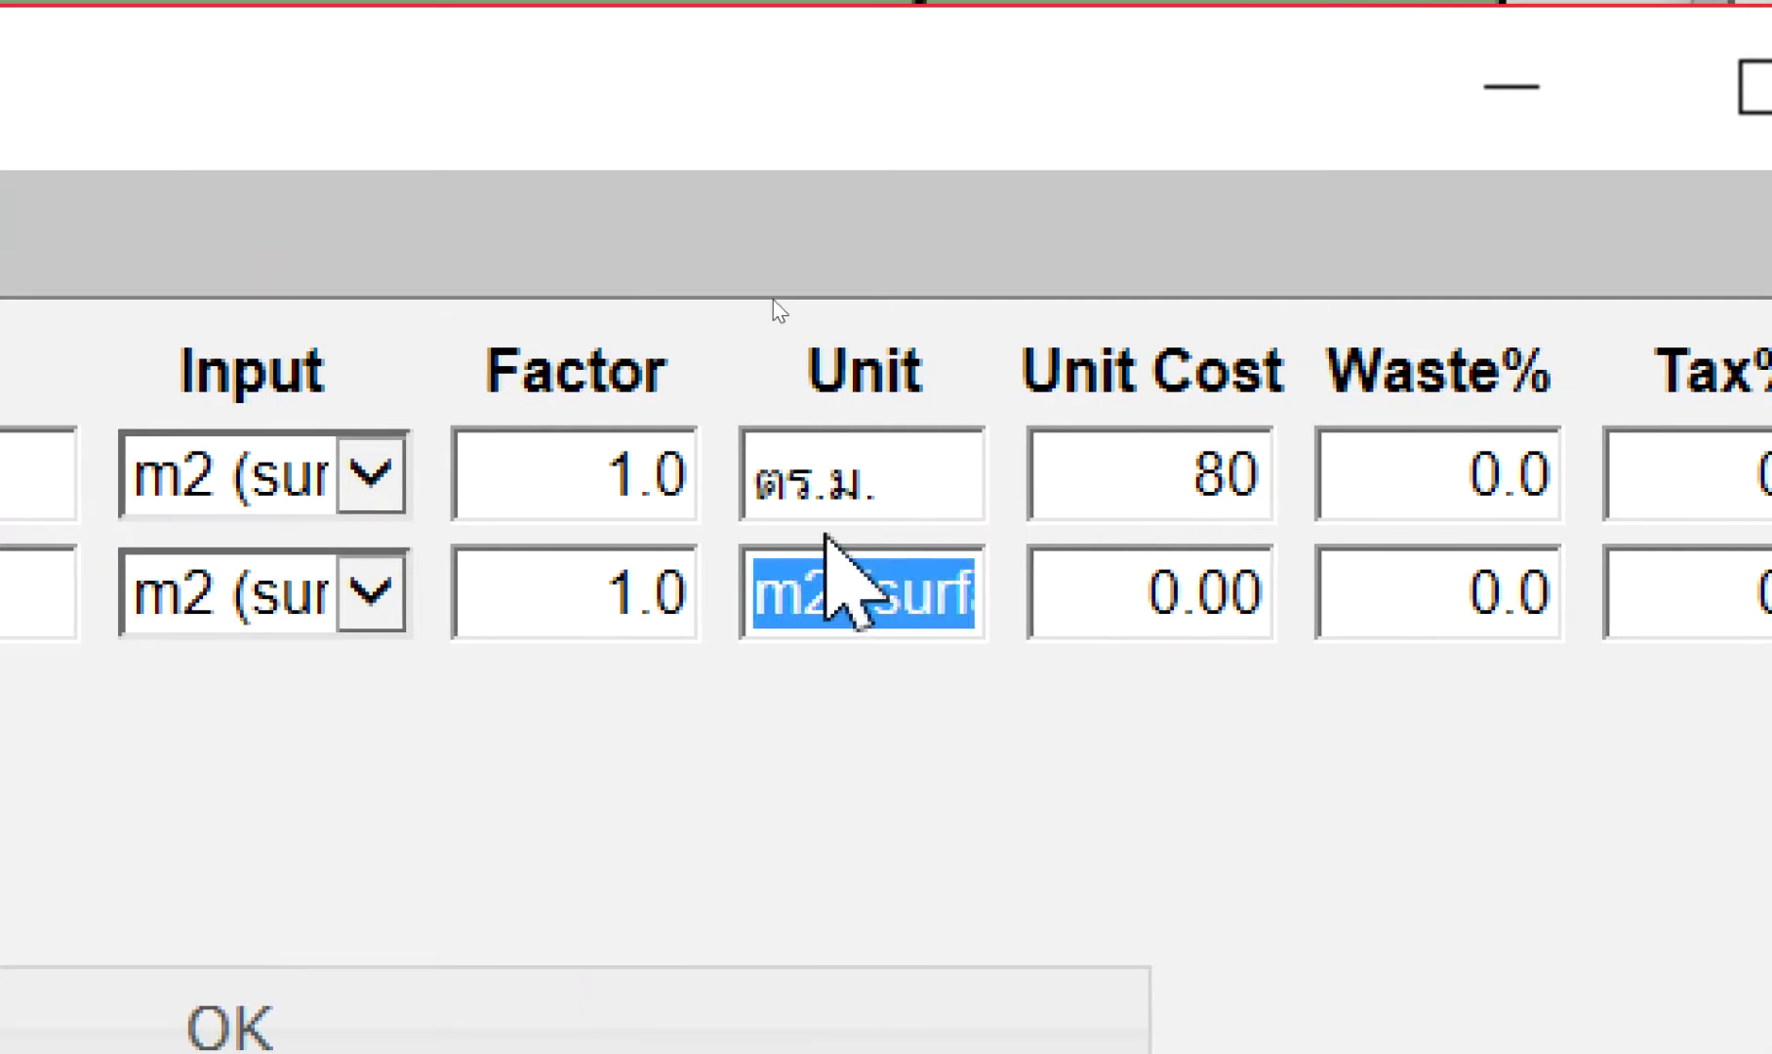
text(ตร.ม.)
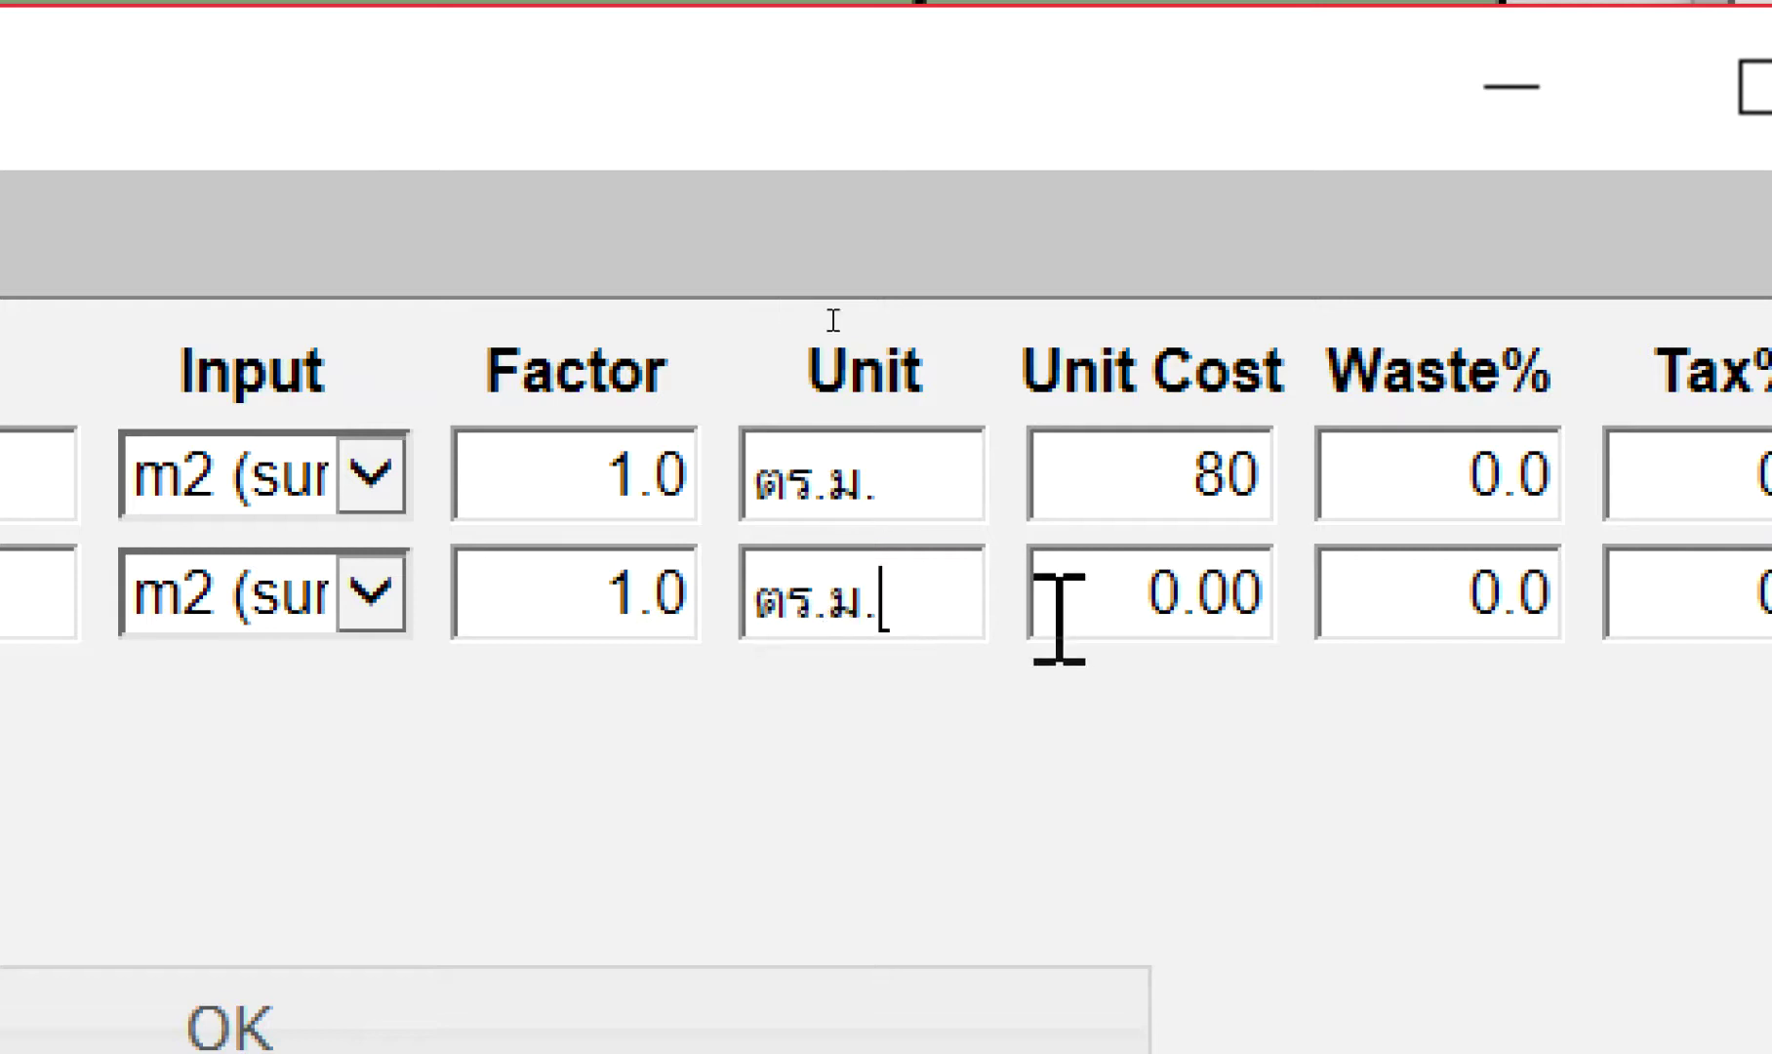
key(Tab)
text(35)
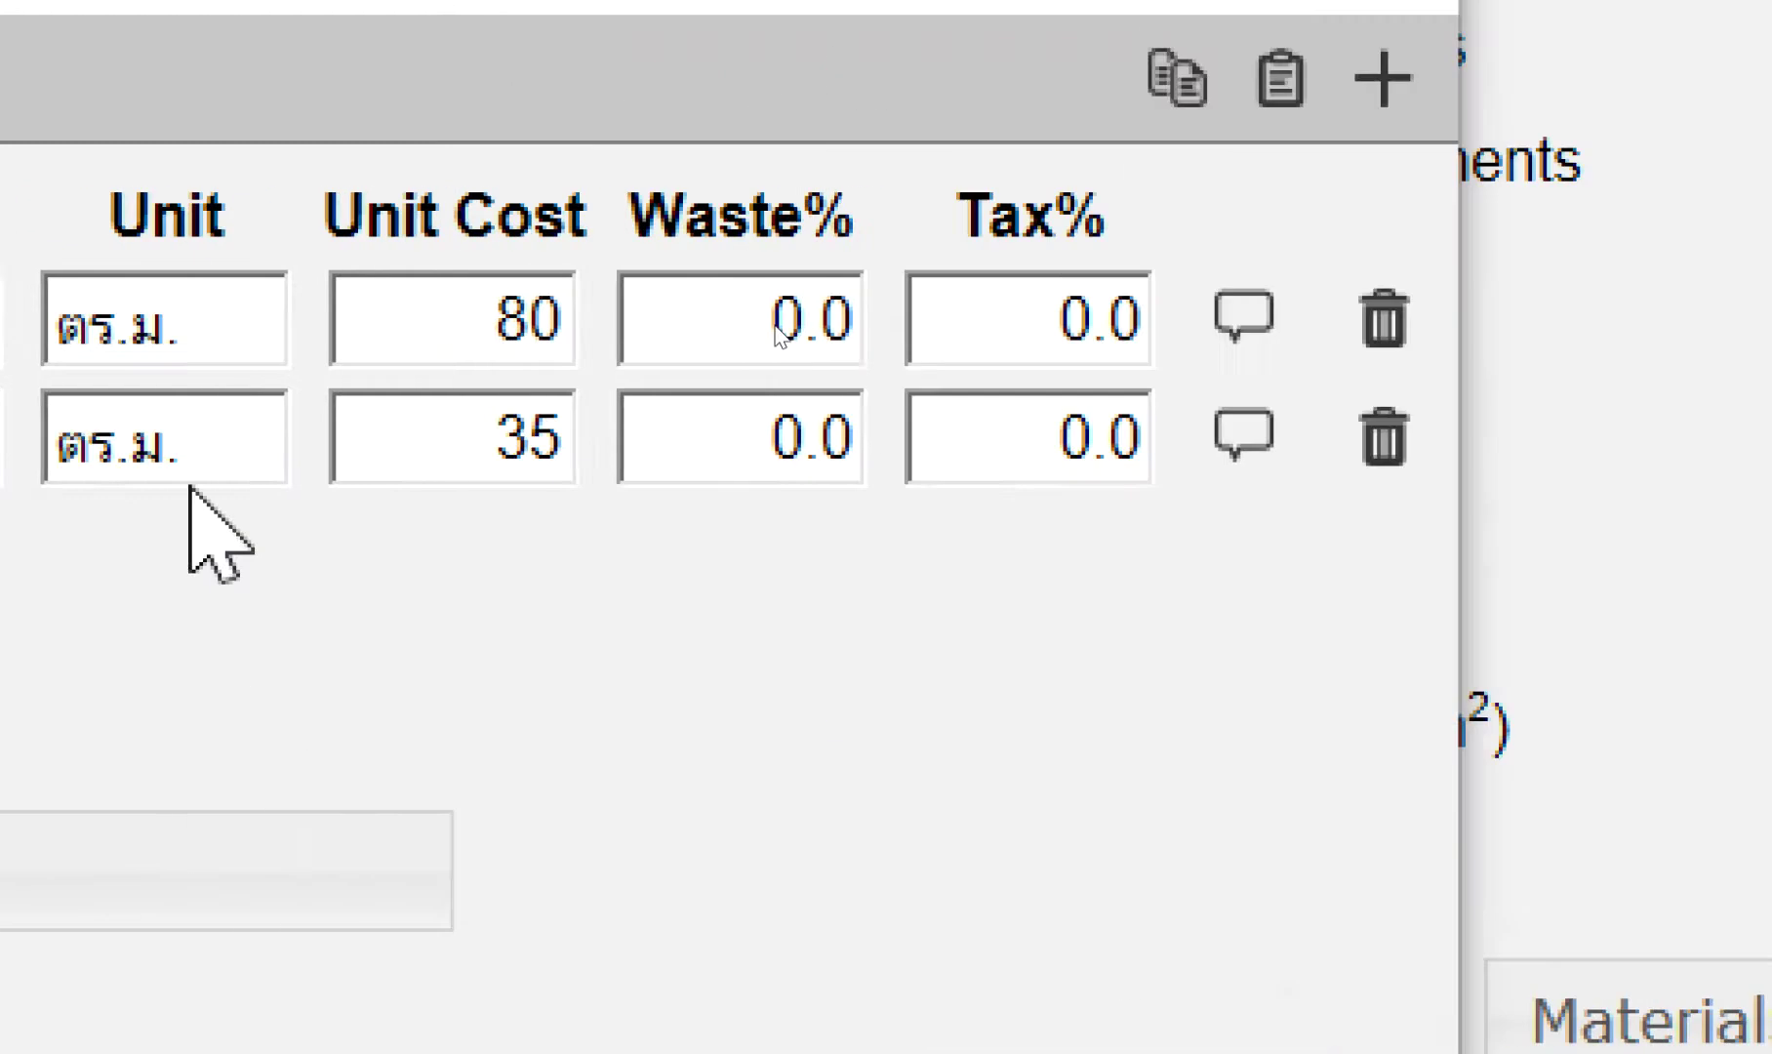
Change the first row's unit cost from 80 to 90 and save the cost data
click(648, 318)
key(BackSpace)
text(9)
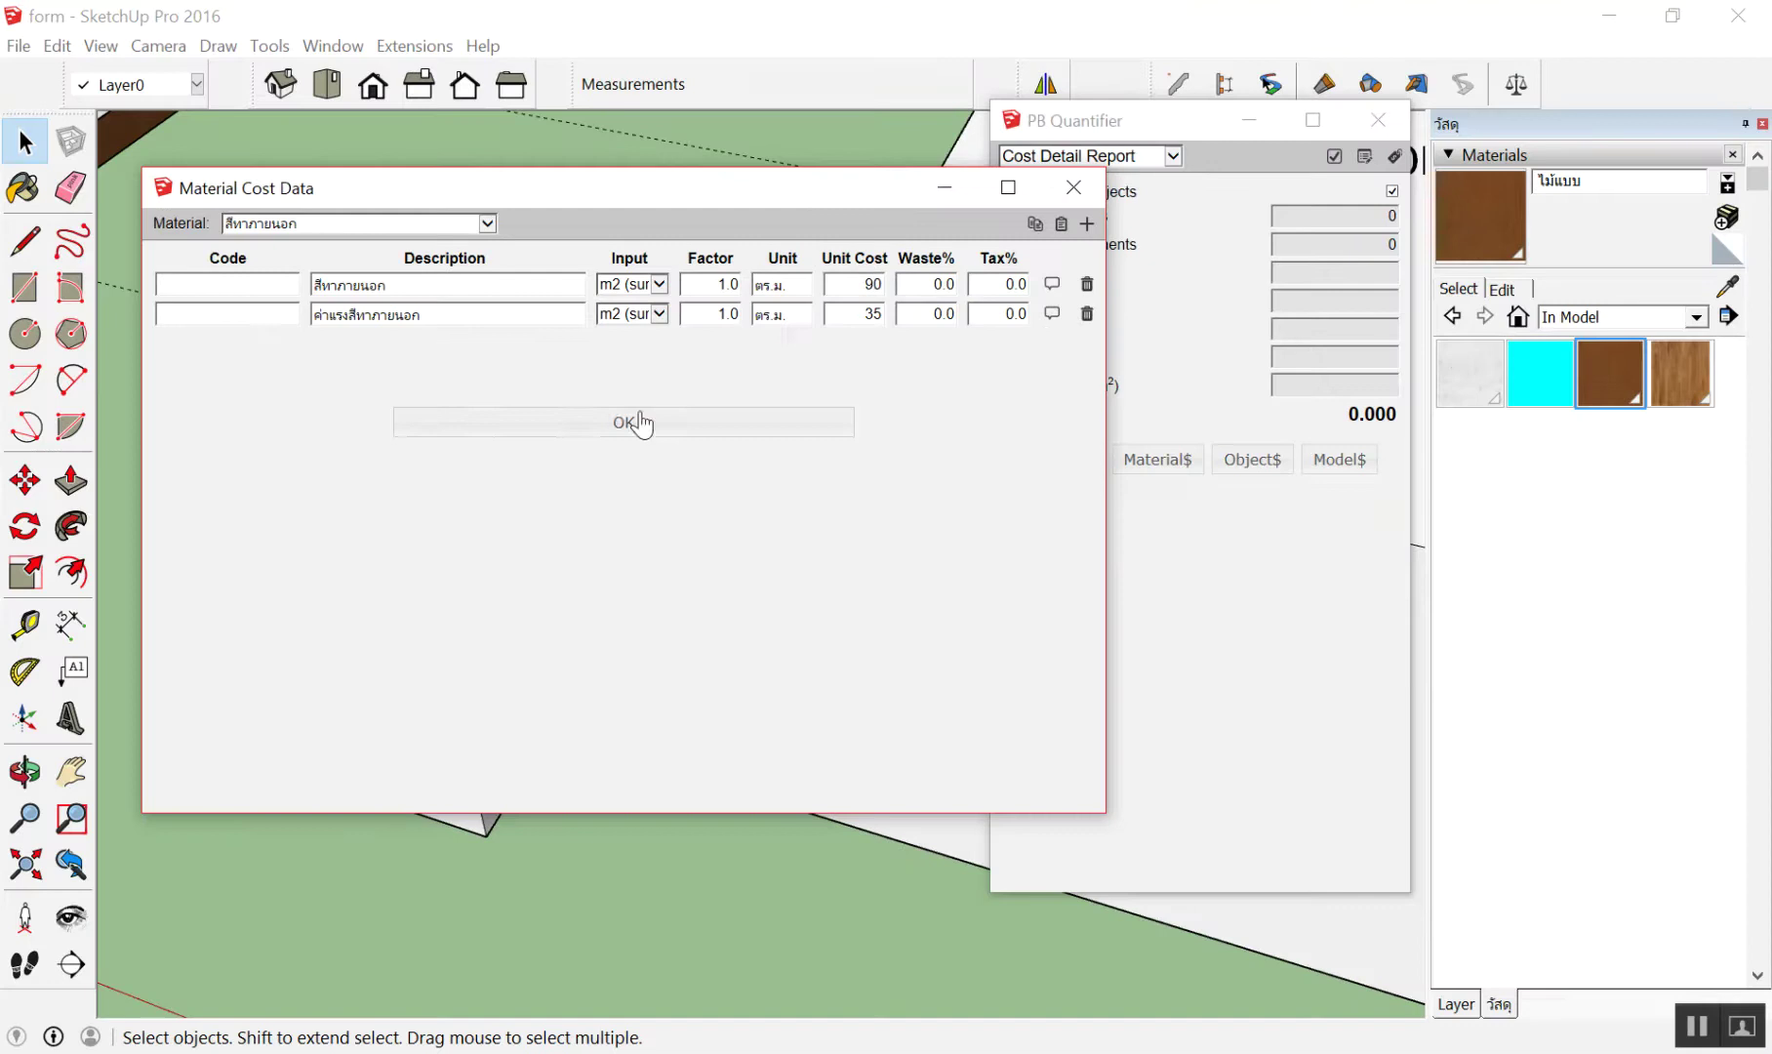
click(577, 439)
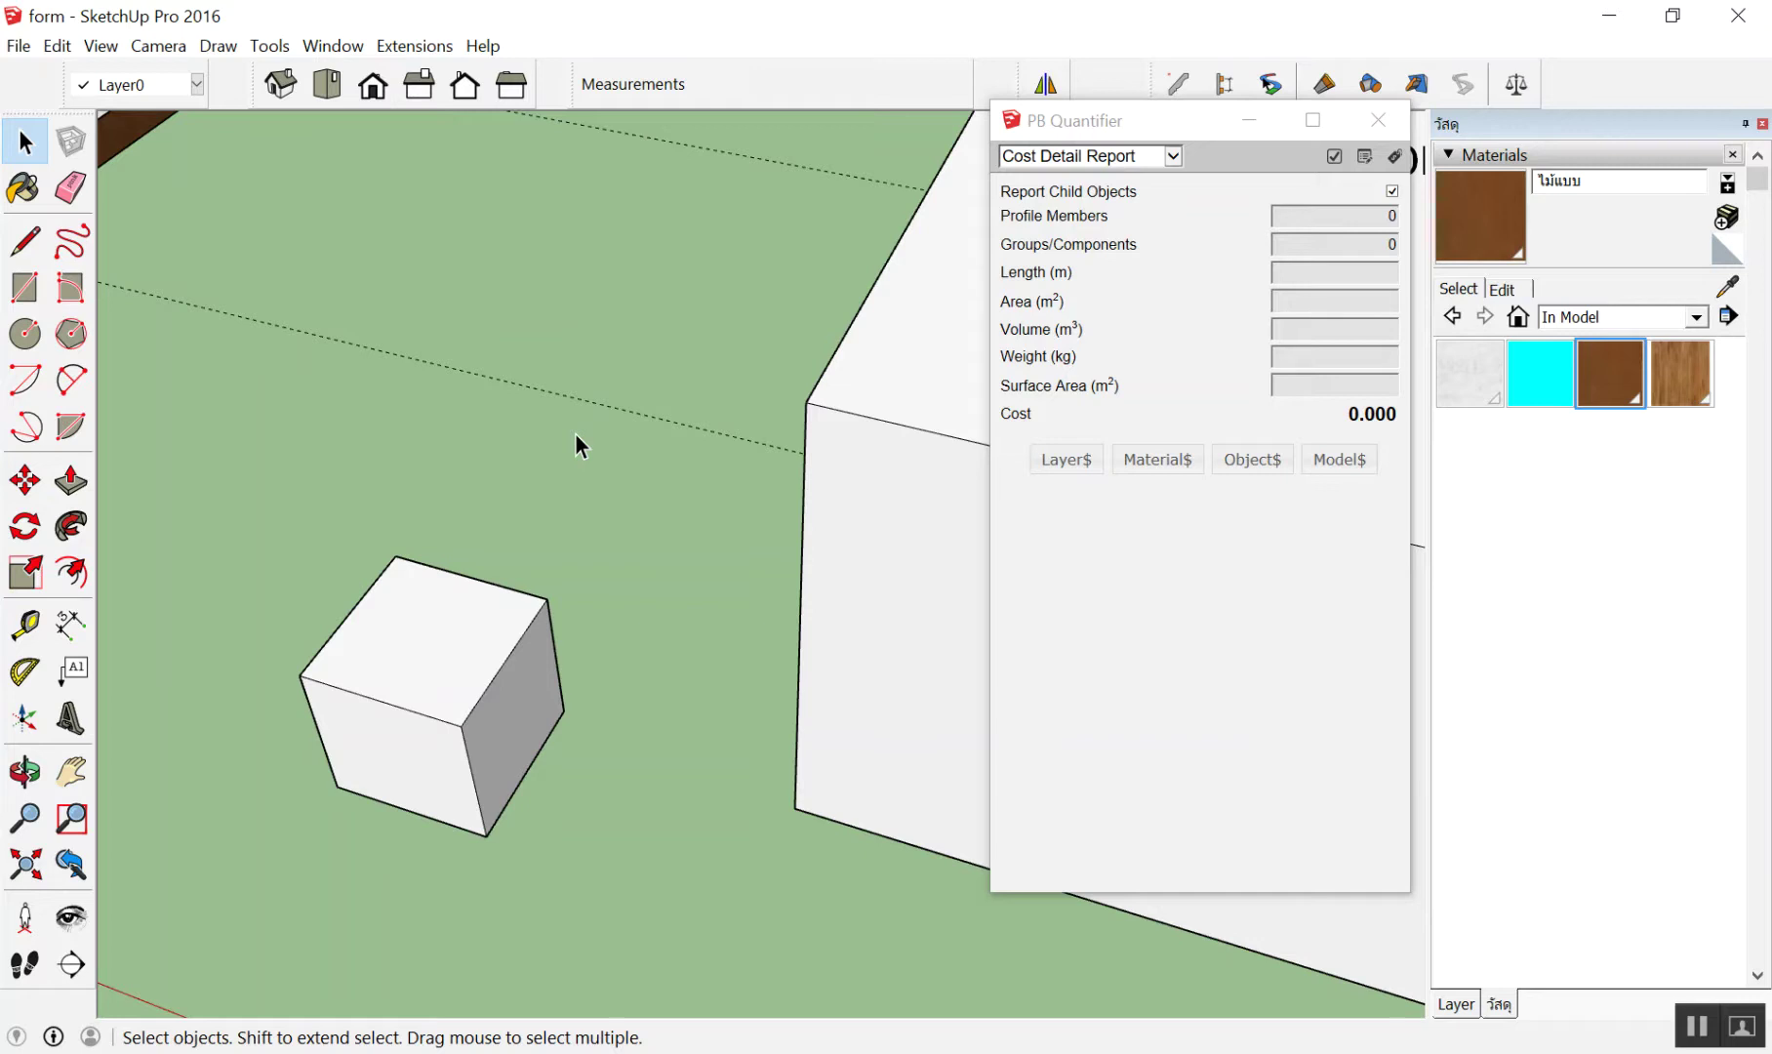
Paint every face of the small cube with the cyan สีทาภายนอก material
scroll(546, 459, down, 2)
click(478, 586)
double_click(462, 624)
scroll(736, 680, down, 2)
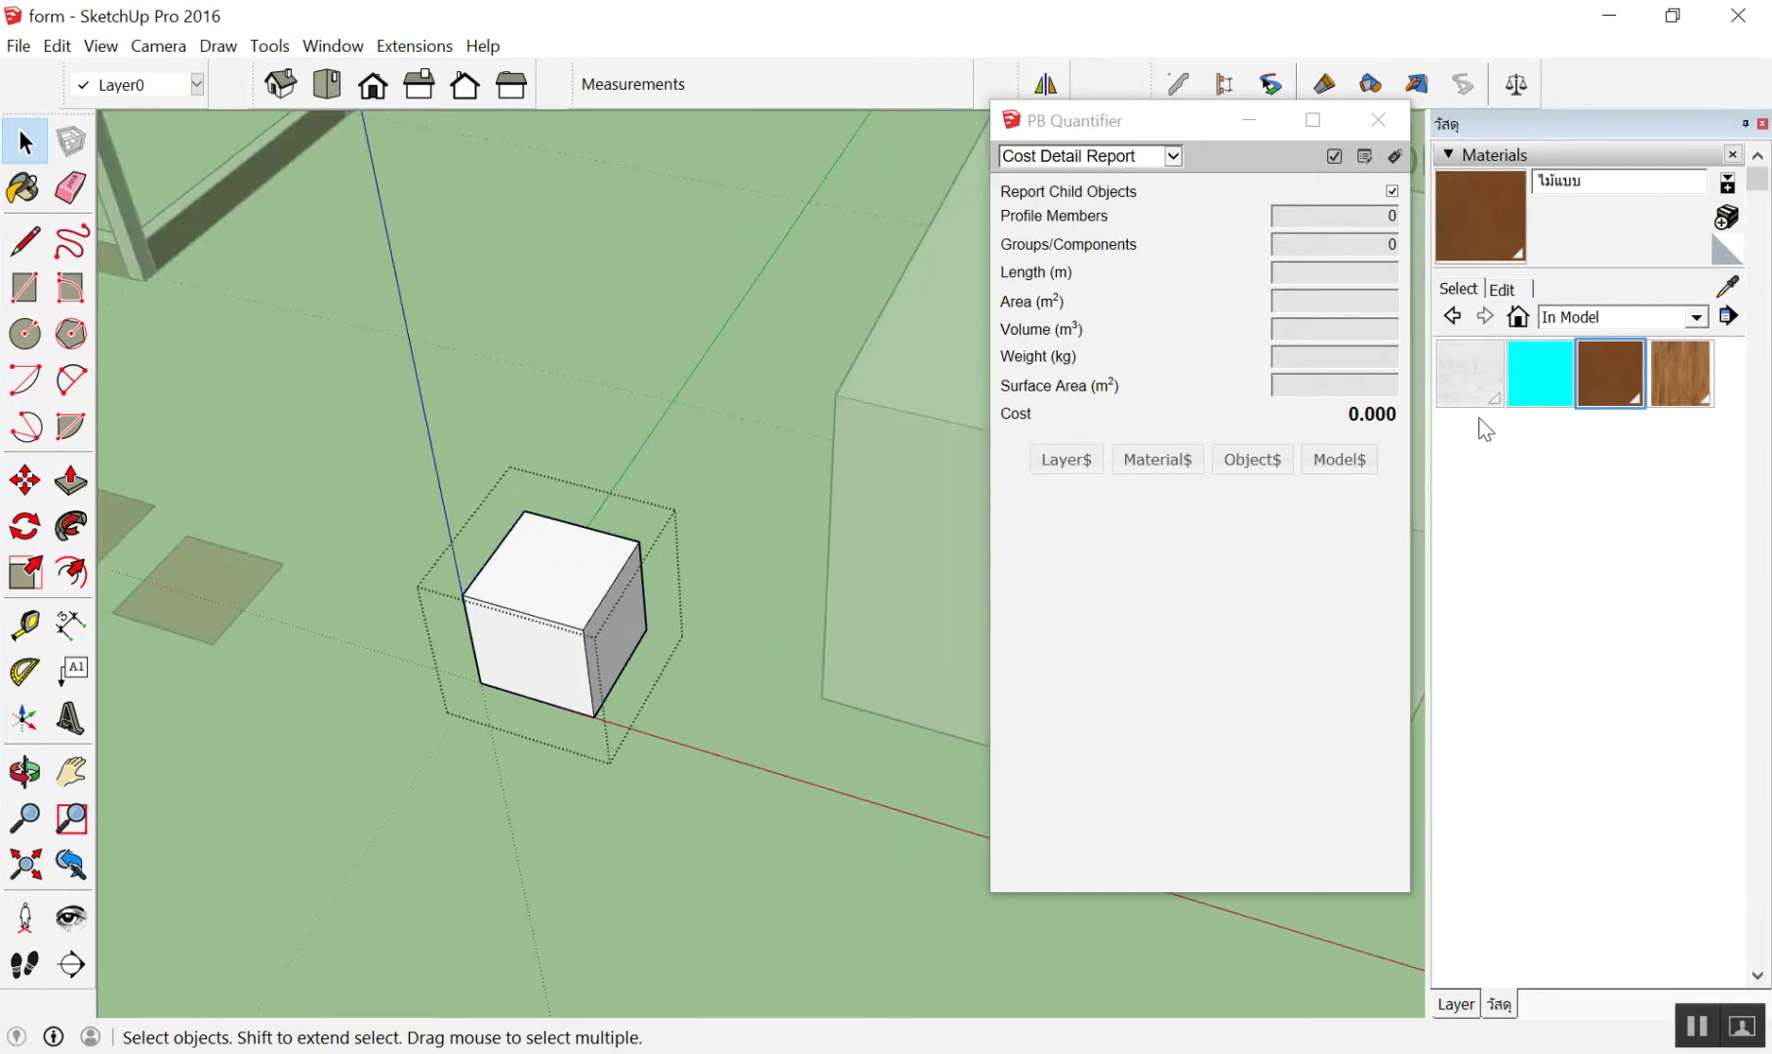
click(1540, 370)
click(523, 644)
click(630, 620)
mouse_move(630, 620)
middle_down()
mouse_move(1171, 531)
mouse_move(938, 515)
mouse_move(266, 626)
mouse_move(524, 645)
mouse_move(463, 563)
mouse_move(942, 635)
middle_up()
scroll(415, 745, up, 3)
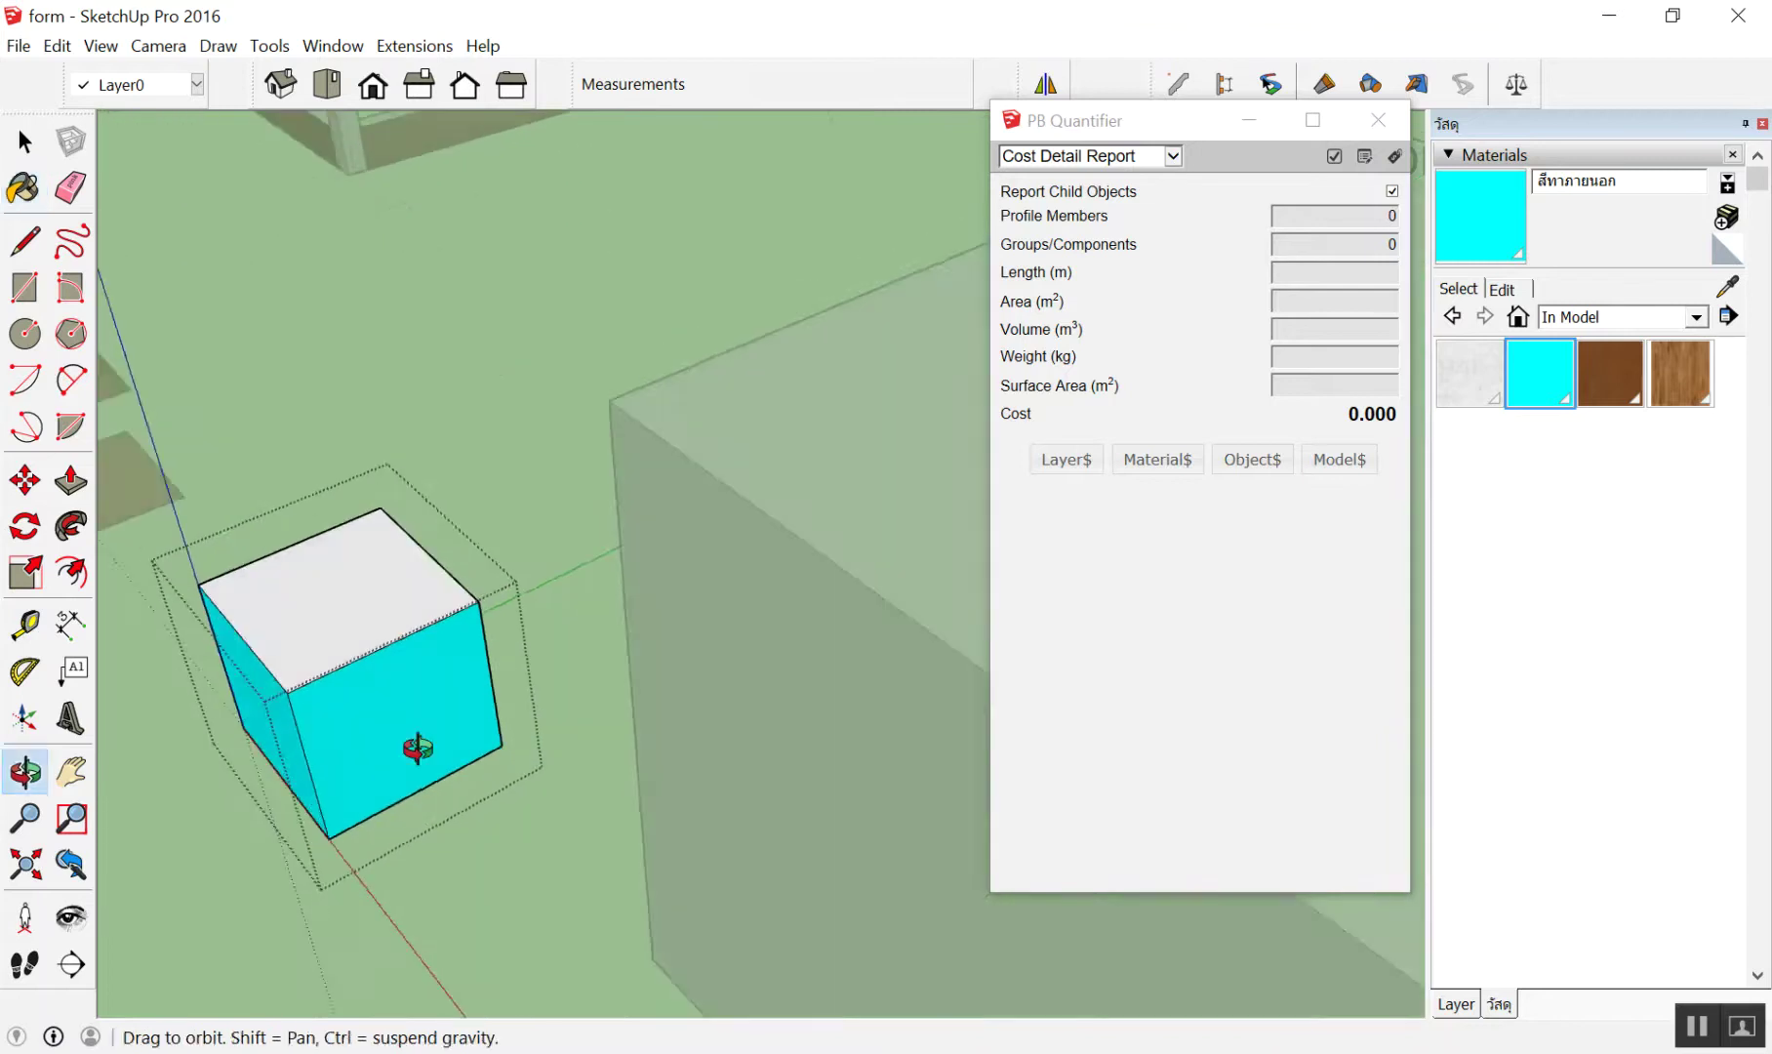
scroll(605, 460, up, 3)
scroll(516, 363, up, 2)
click(594, 366)
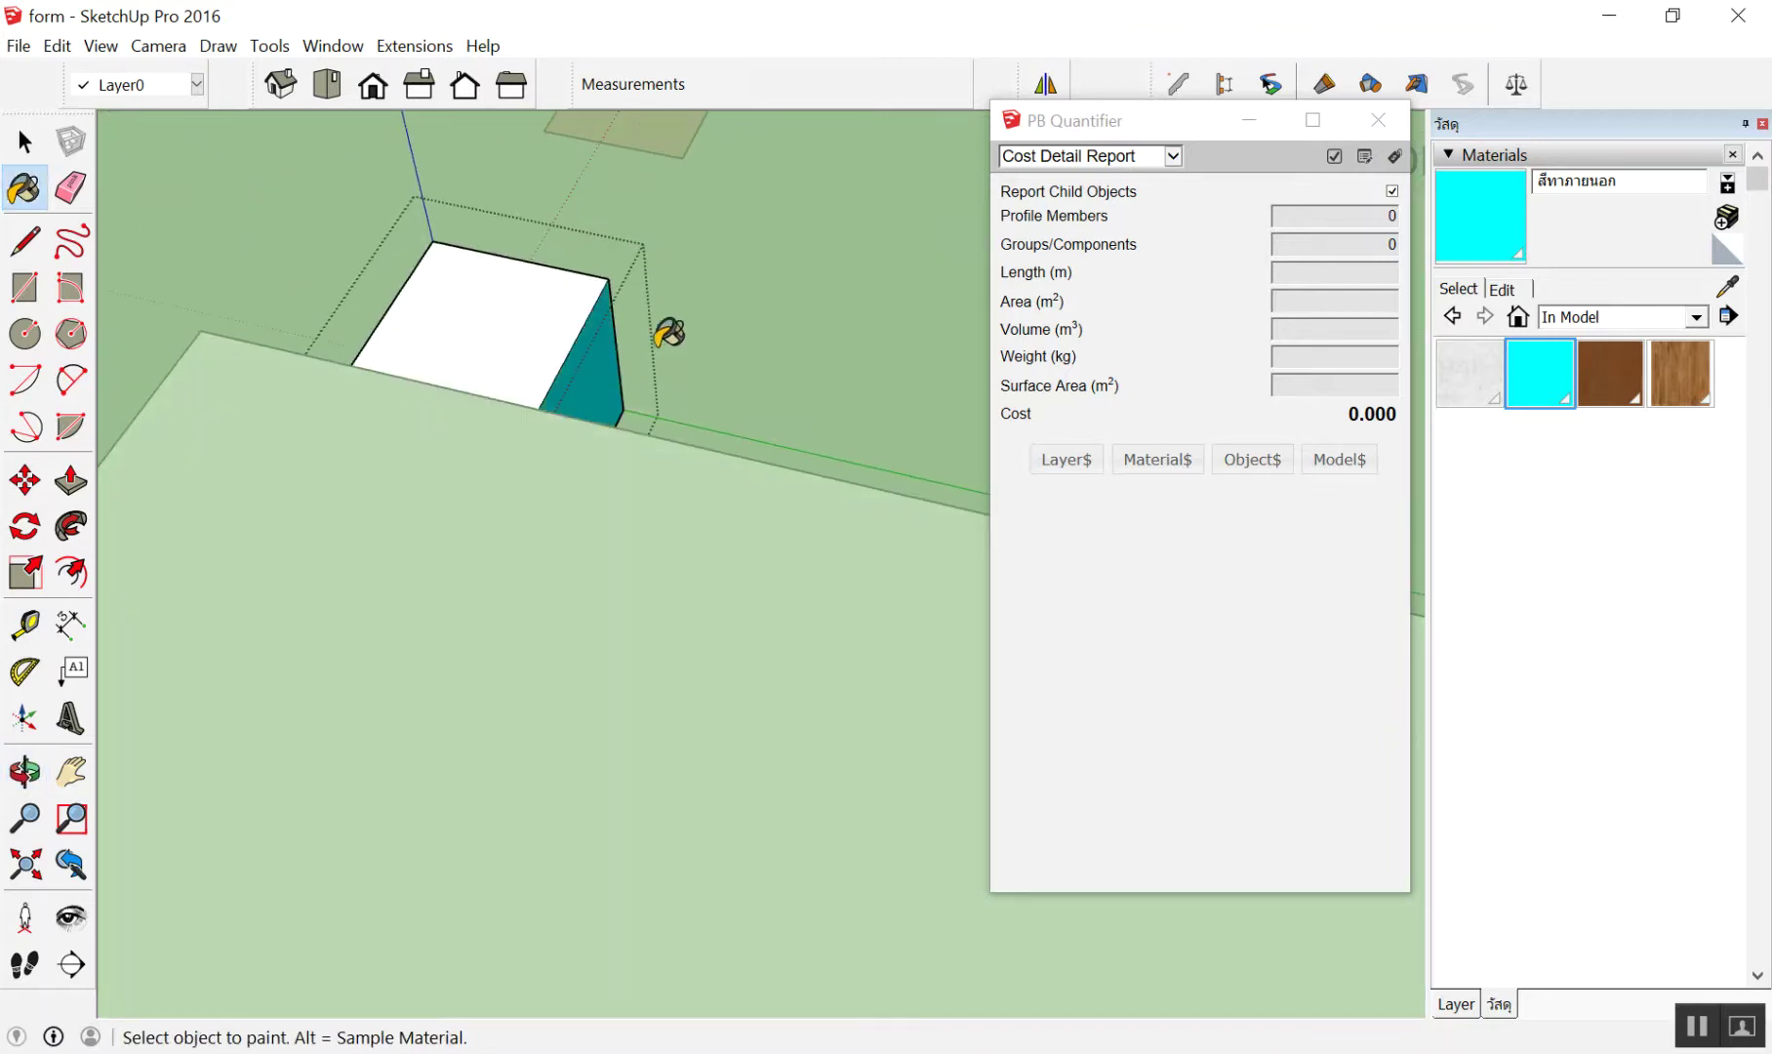
key(space)
Start painting the large box group's faces with the same cyan material
scroll(702, 371, down, 5)
scroll(781, 468, up, 2)
middle_drag(859, 525, 851, 395)
scroll(869, 342, down, 2)
scroll(878, 312, down, 1)
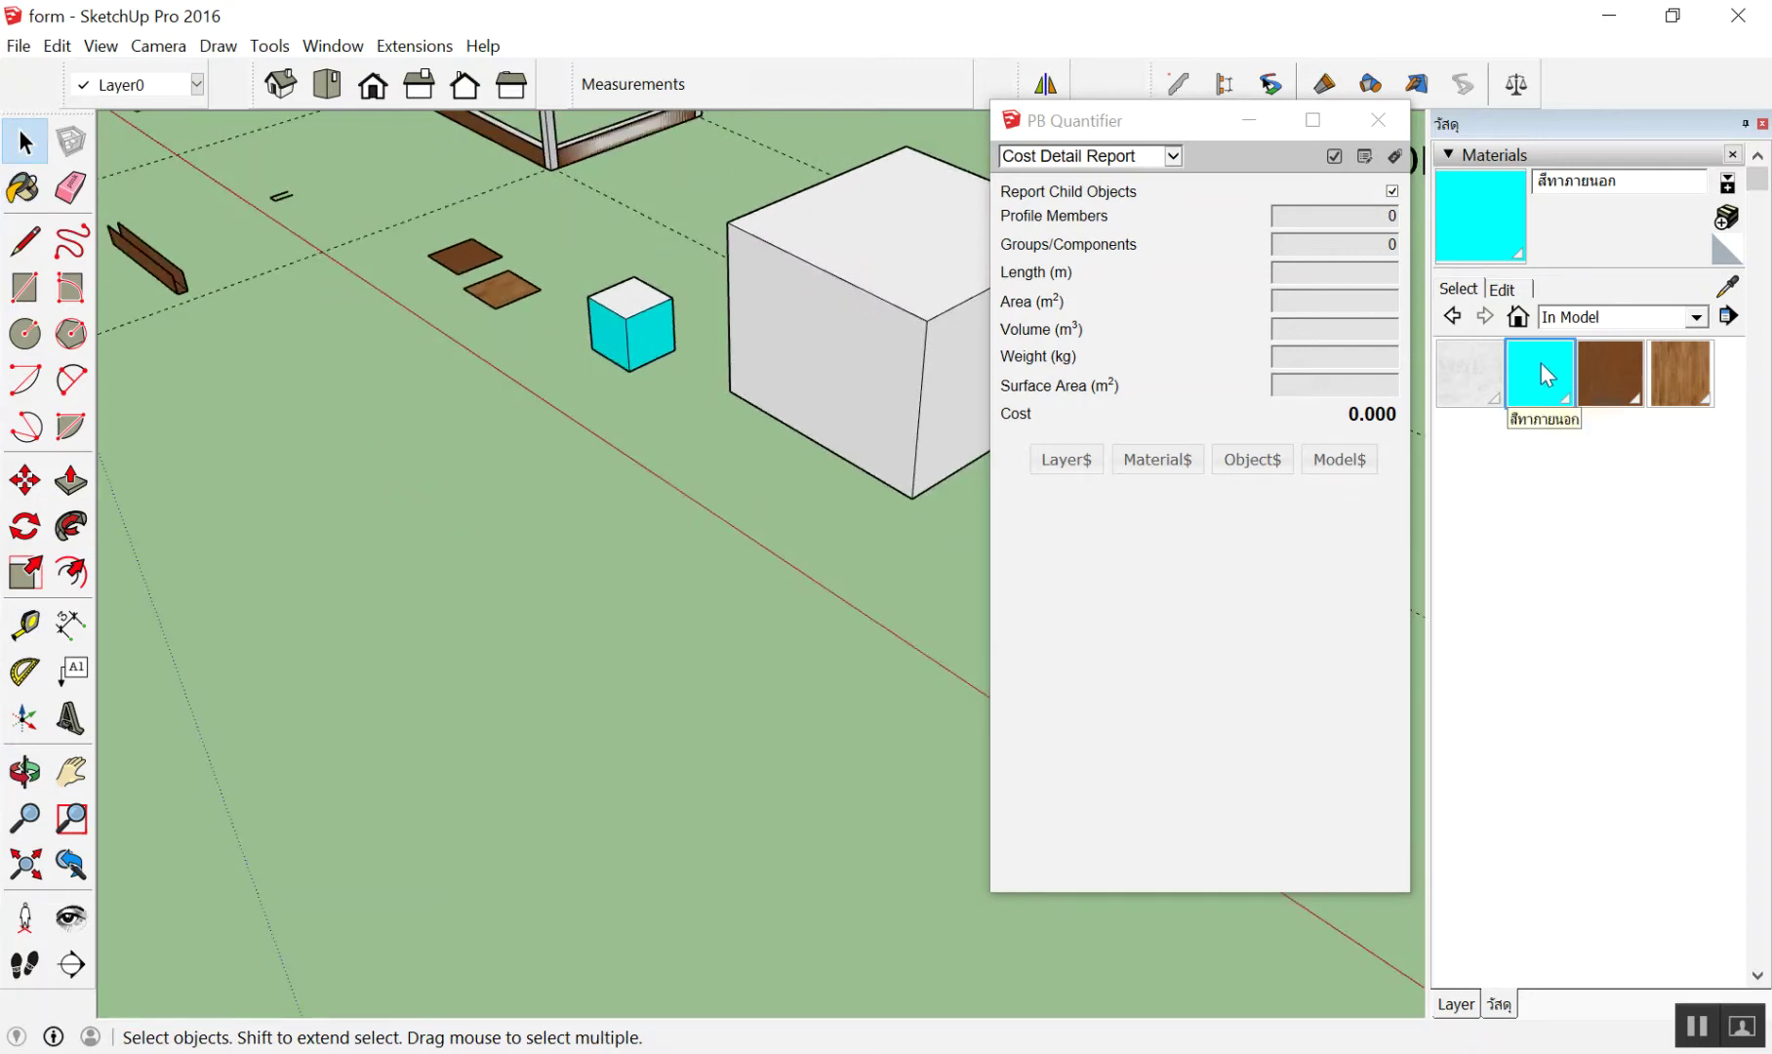
double_click(892, 341)
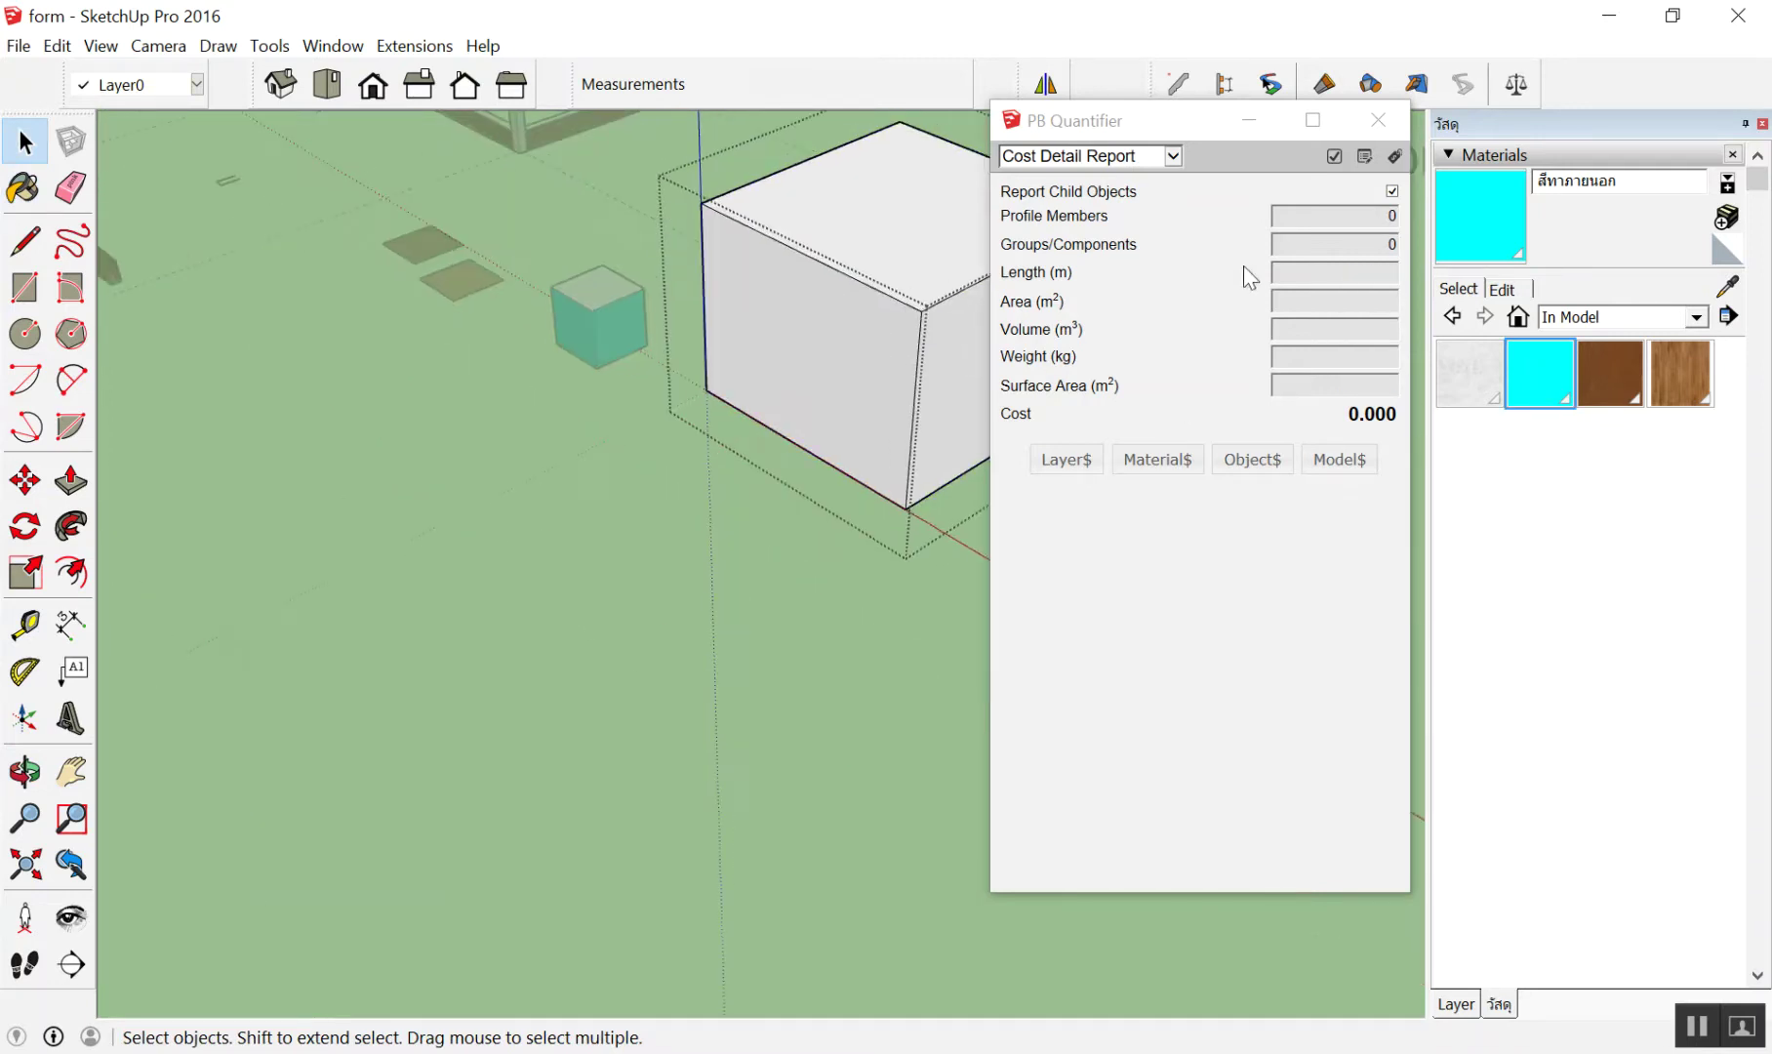
click(1464, 225)
click(751, 351)
mouse_move(752, 352)
middle_down()
mouse_move(726, 355)
mouse_move(700, 455)
mouse_move(661, 475)
mouse_move(716, 419)
mouse_move(683, 410)
middle_up()
Paint the large box's front face cyan with สีทาภายนอก
click(722, 392)
key(space)
scroll(687, 616, down, 3)
Select the small cyan cube to confirm its 500 cost, then open the PB Cost Inspector
mouse_move(520, 555)
middle_down()
mouse_move(942, 225)
mouse_move(345, 485)
mouse_move(867, 586)
mouse_move(795, 514)
mouse_move(804, 638)
mouse_move(780, 610)
mouse_move(908, 688)
mouse_move(871, 732)
mouse_move(966, 702)
mouse_move(628, 621)
middle_up()
scroll(909, 688, up, 2)
scroll(916, 742, up, 2)
scroll(871, 732, up, 3)
click(627, 621)
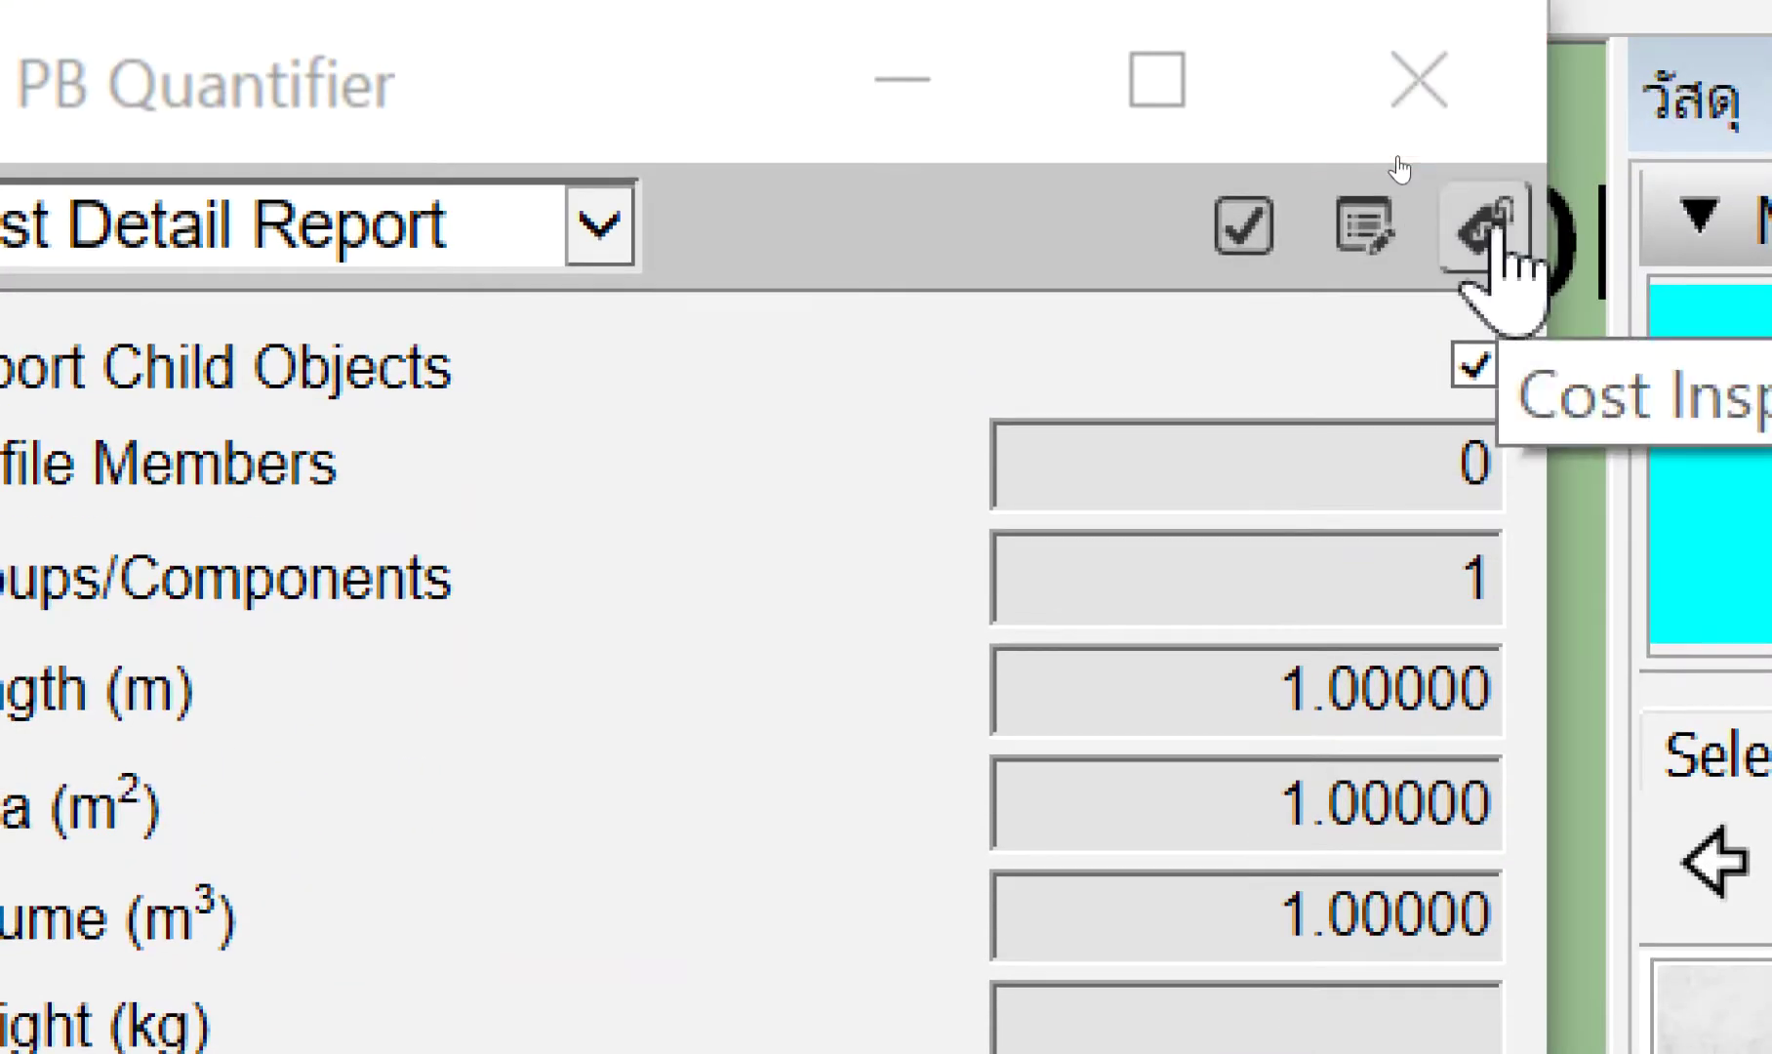
click(1485, 232)
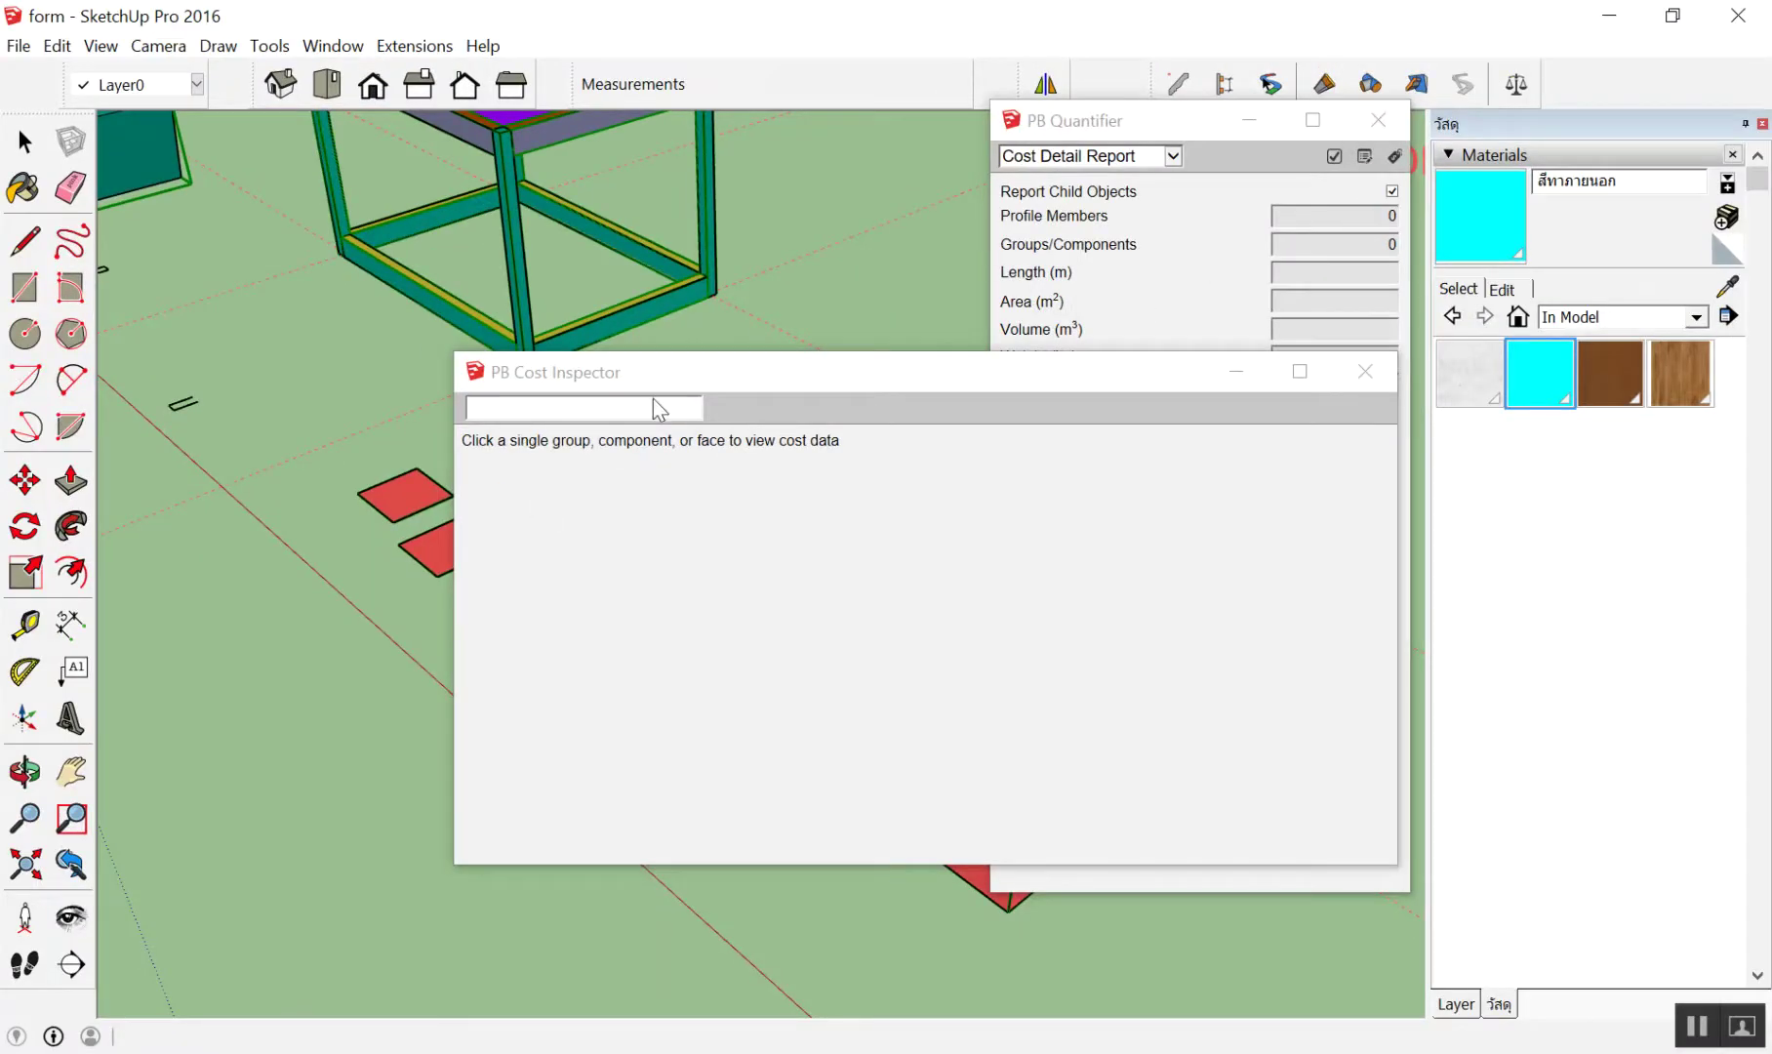
Inspect the cube's and large box's cost breakdowns (box 6,000.00), then deselect and shift the inspector left
drag(759, 368, 1152, 335)
click(623, 588)
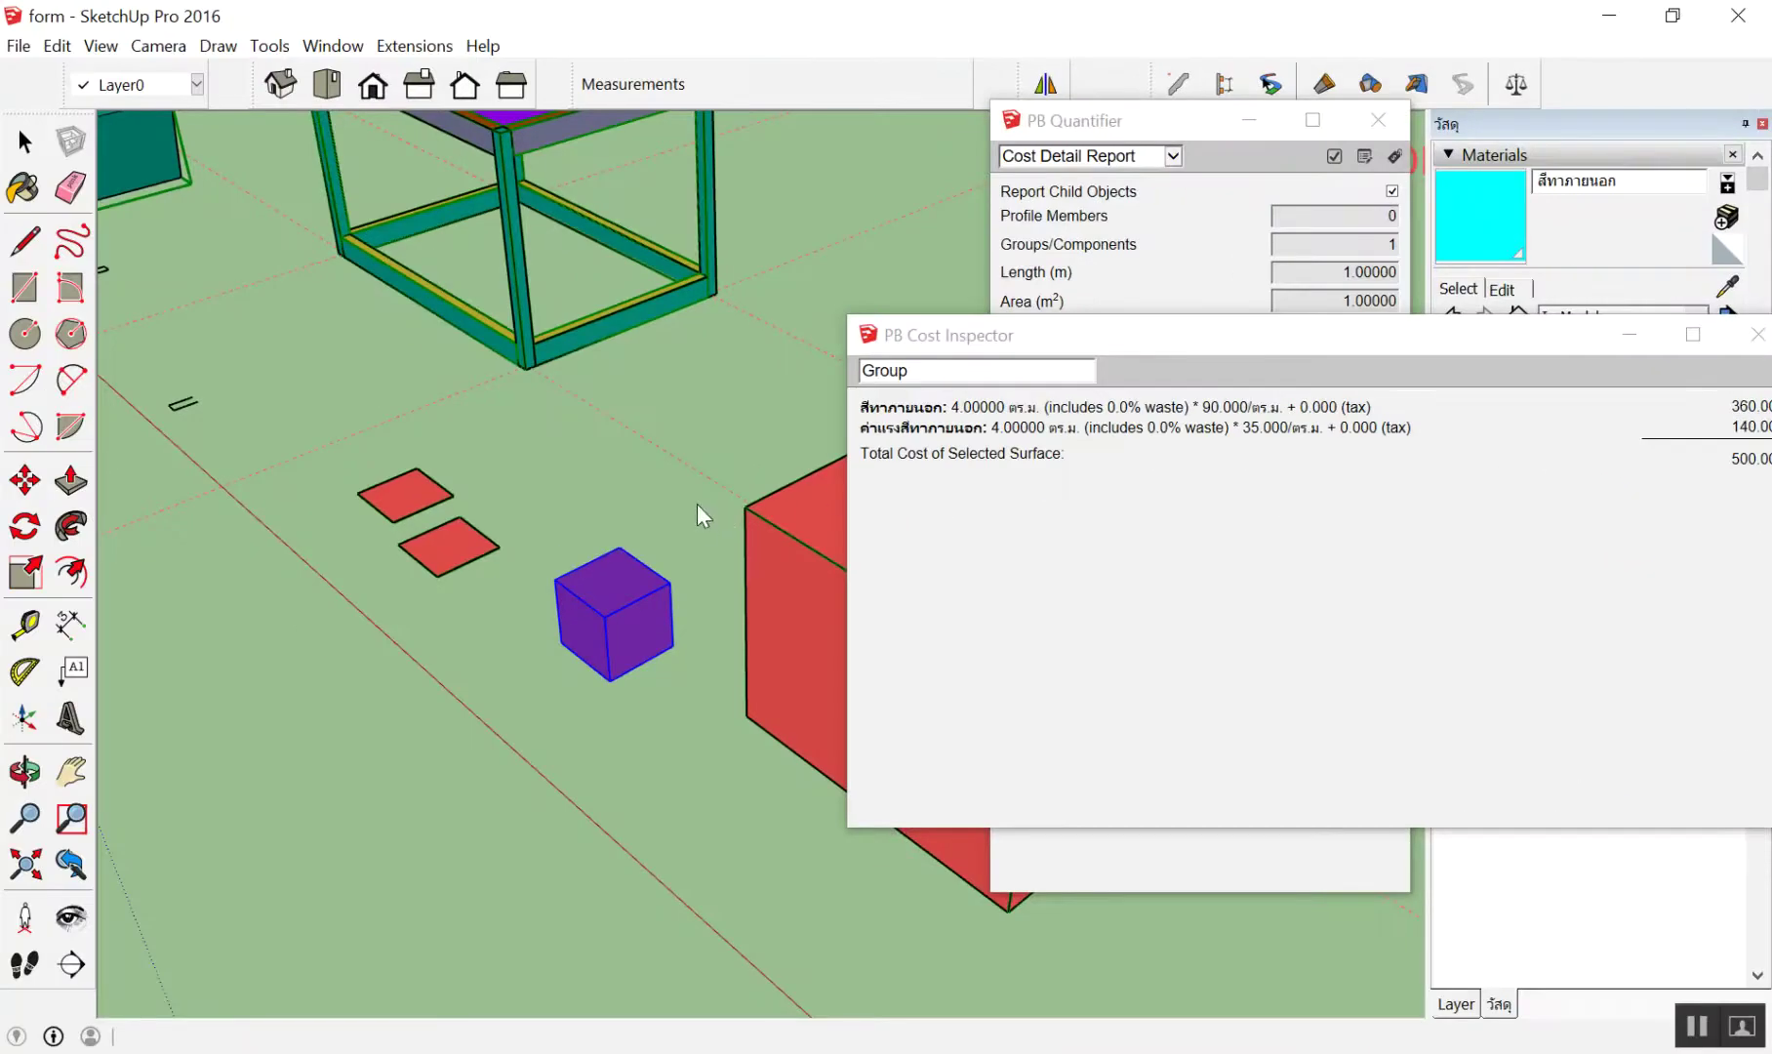
click(770, 551)
scroll(451, 493, down, 3)
scroll(451, 493, down, 2)
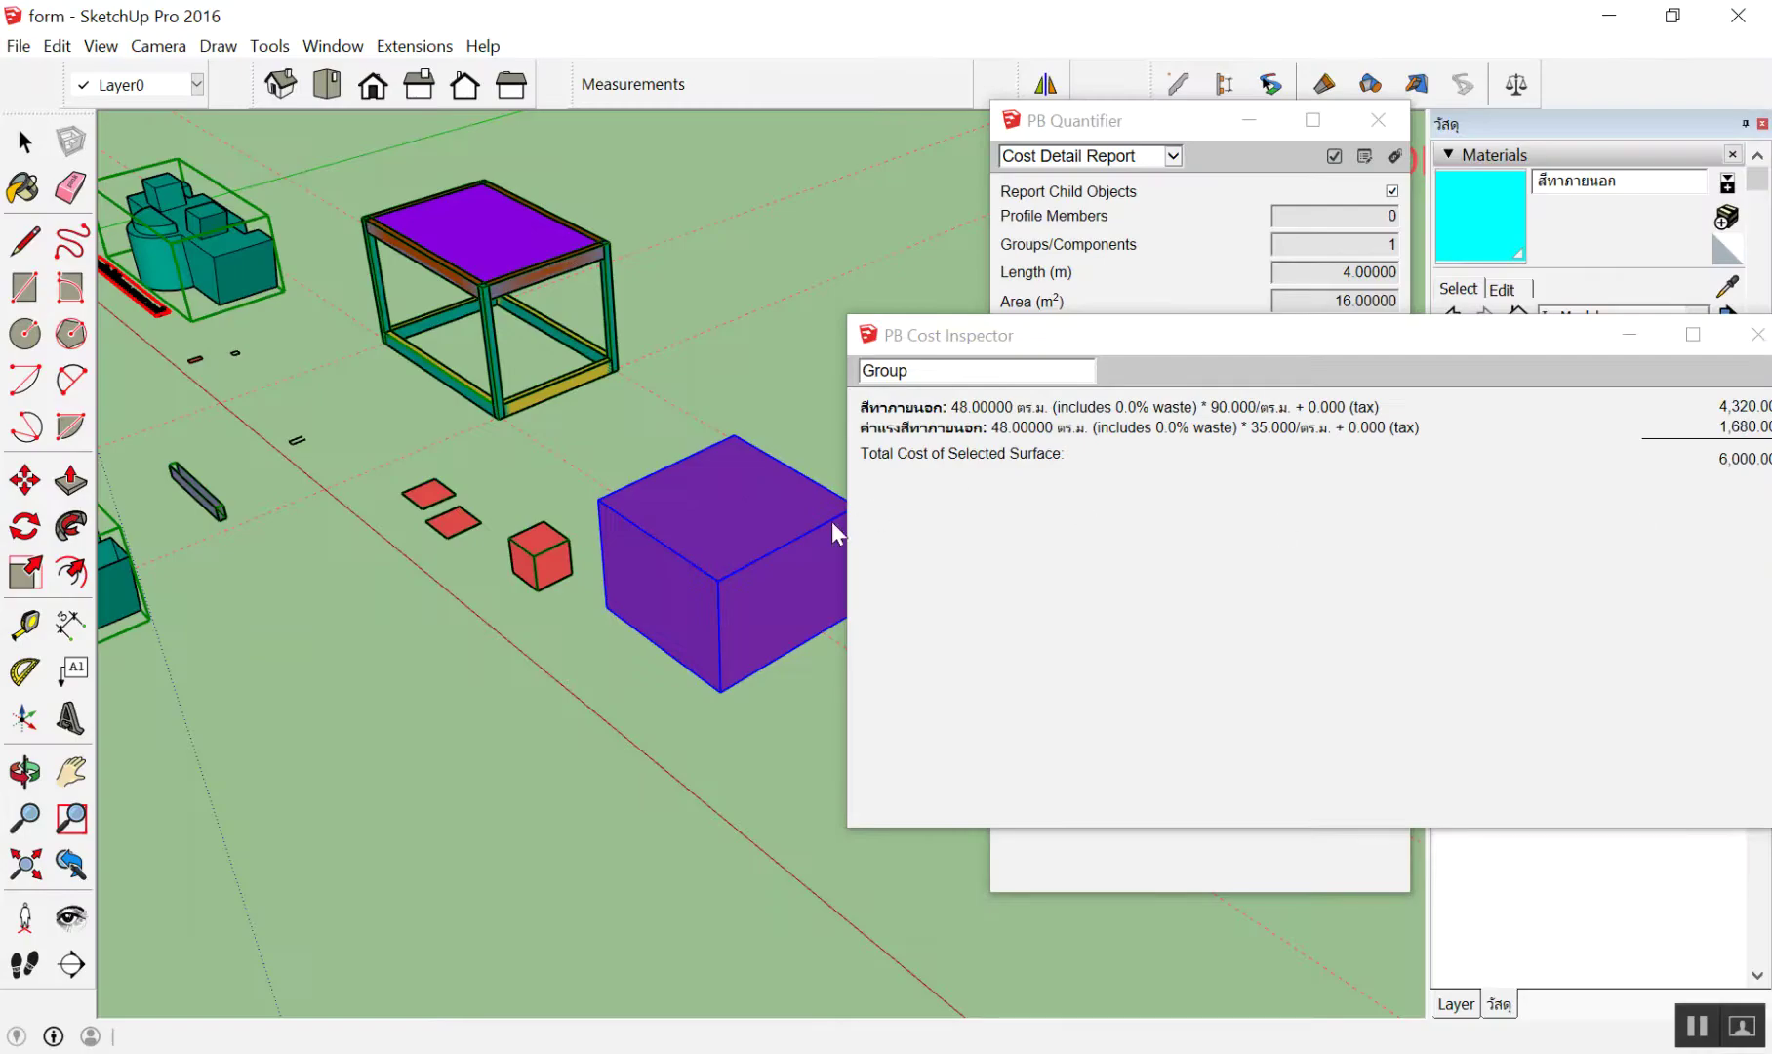
click(690, 435)
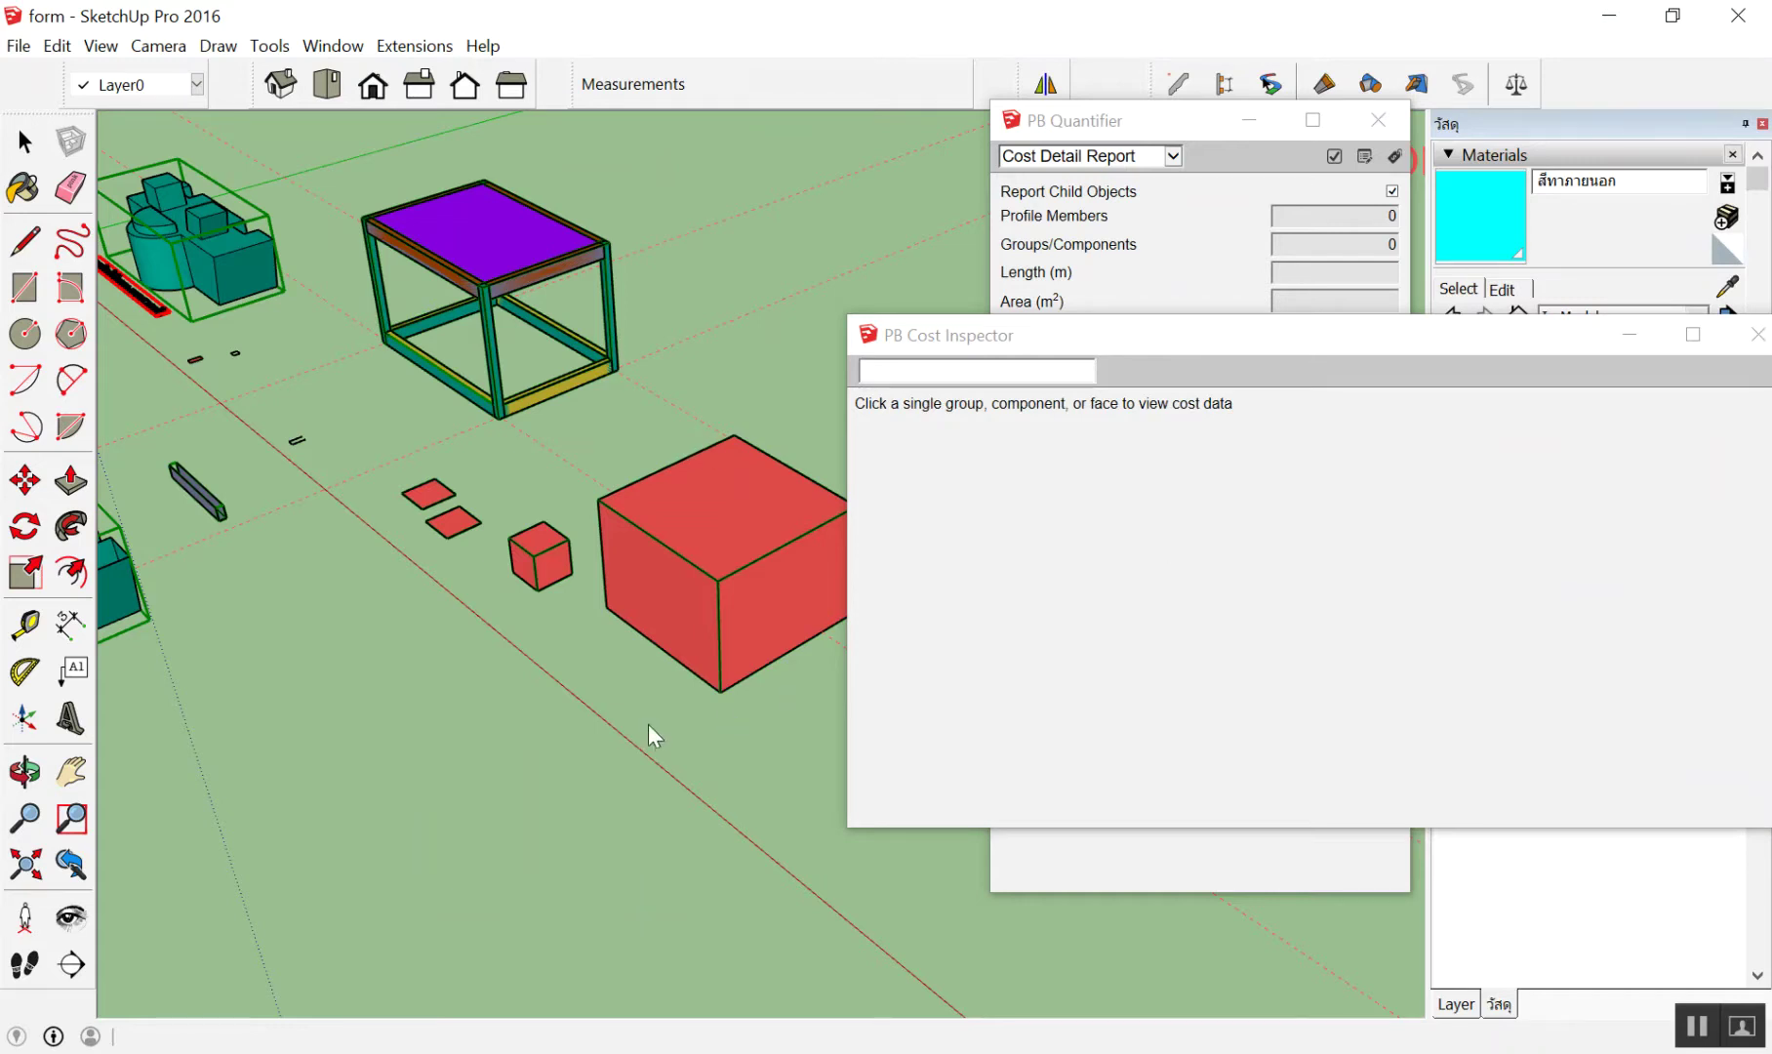
drag(1562, 343, 1077, 347)
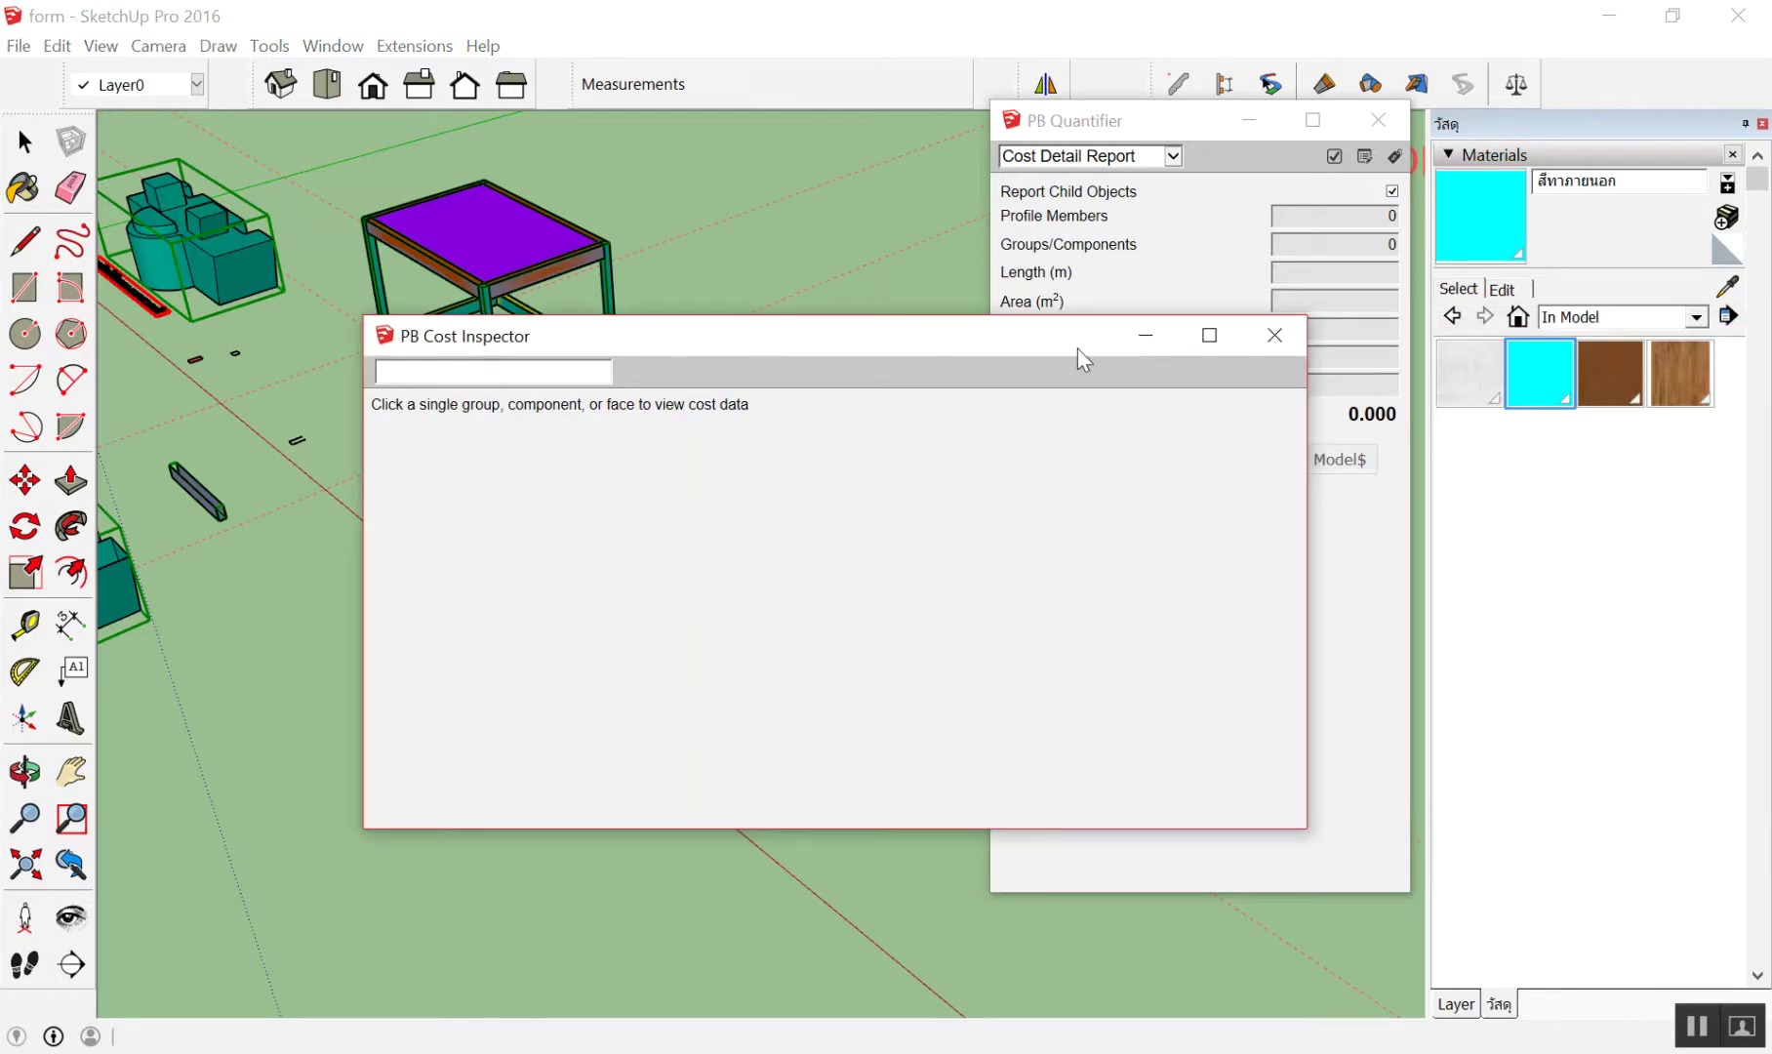
Close the PB Cost Inspector and zoom in on the cyan cube and box
click(1274, 335)
scroll(857, 622, up, 3)
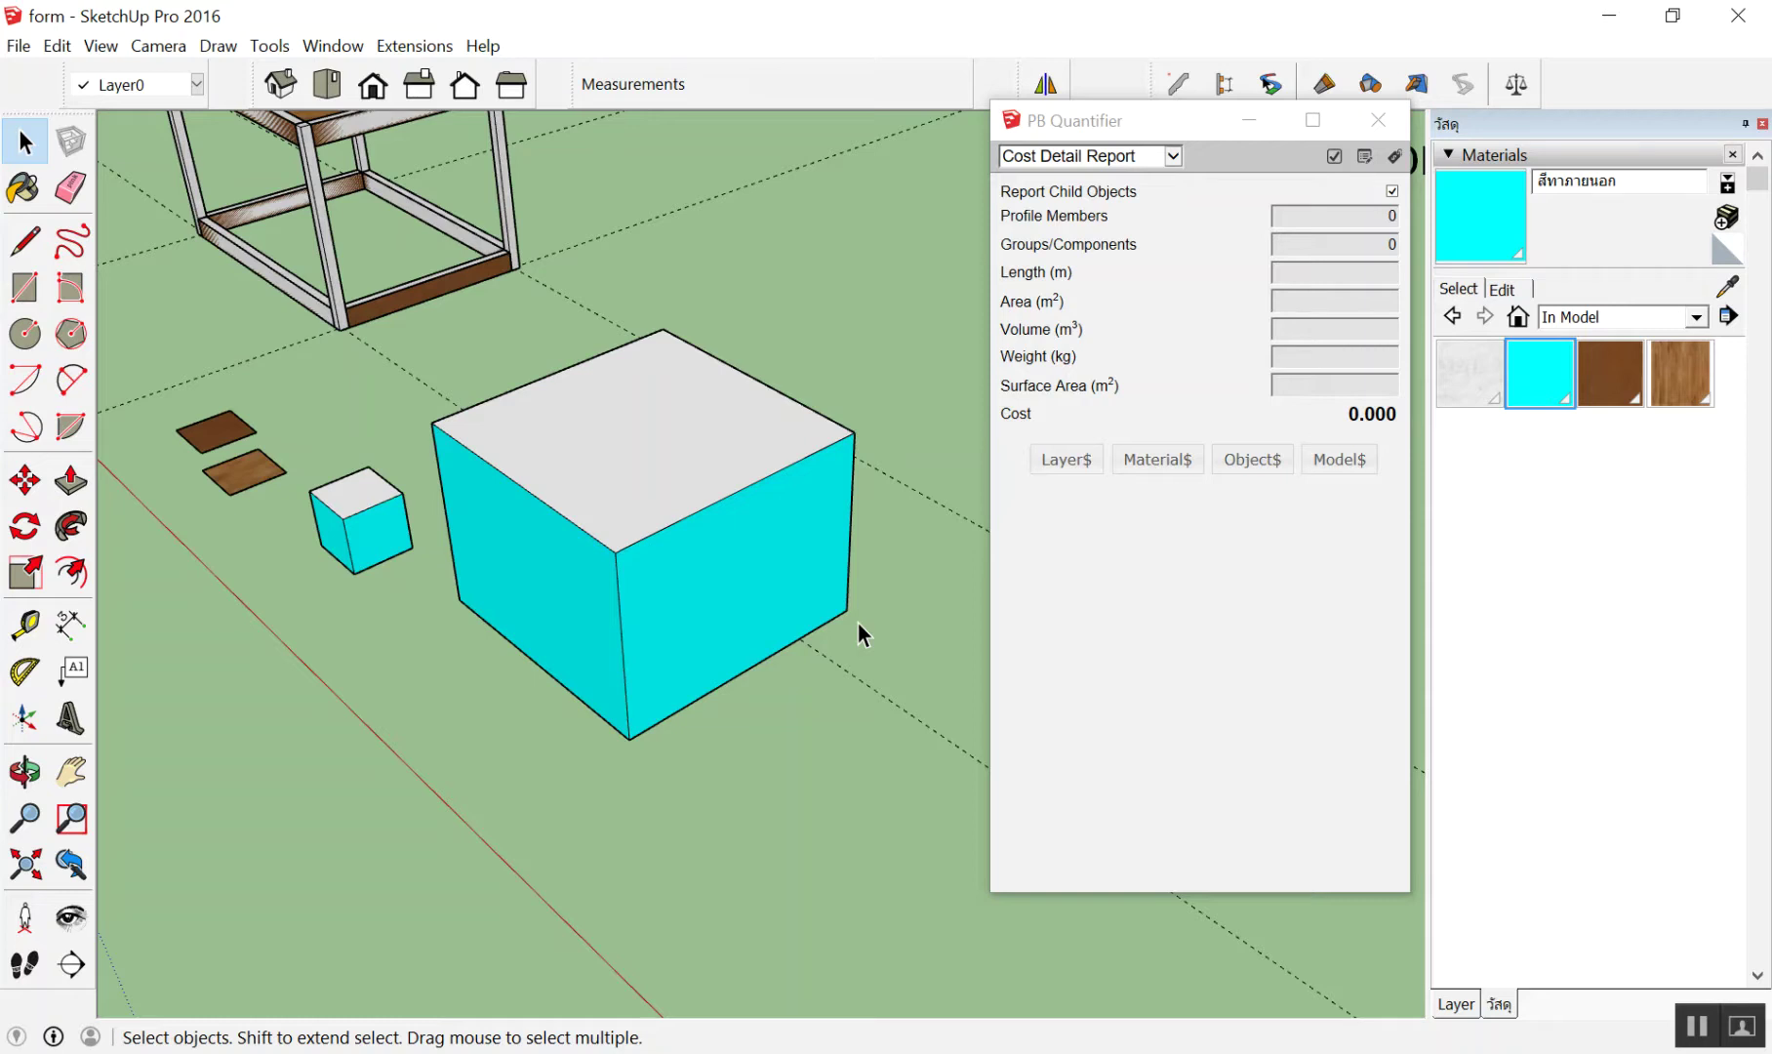
scroll(768, 664, up, 3)
scroll(759, 457, down, 1)
scroll(758, 457, up, 2)
scroll(690, 475, up, 2)
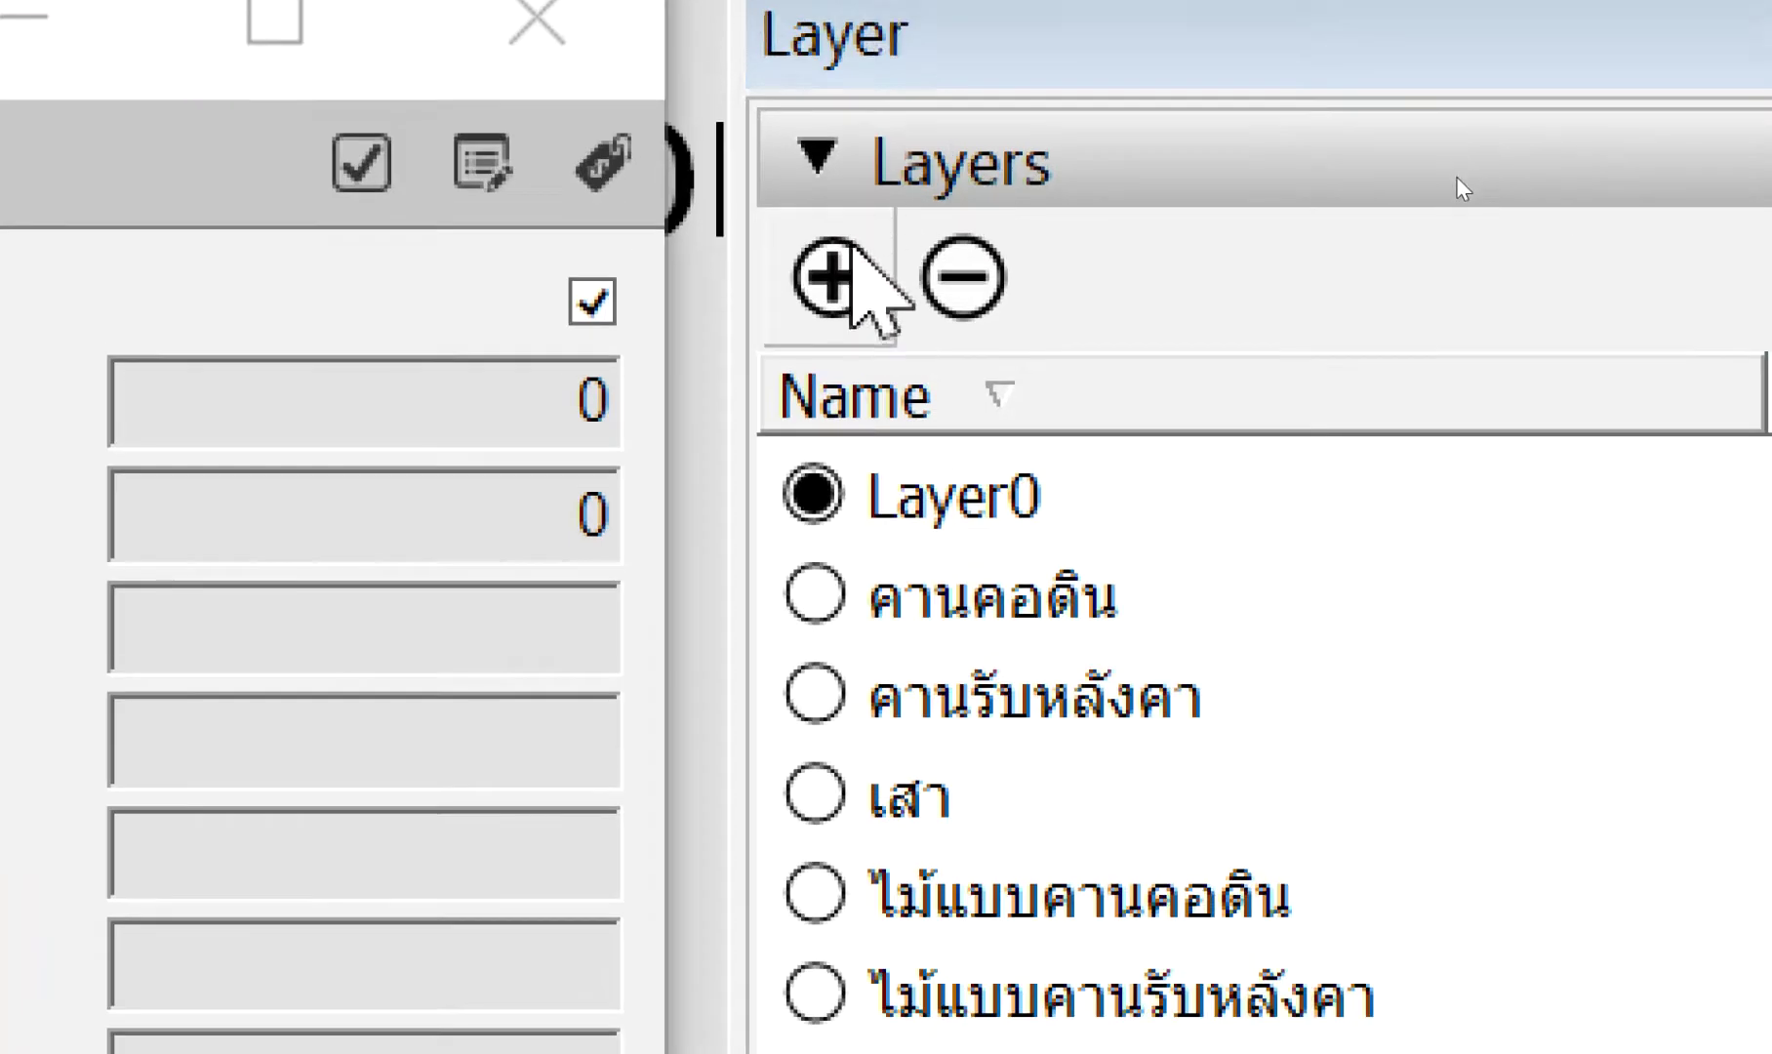
Add a layer with the + button and name it สีทาภายนอก using Thai input
click(1345, 217)
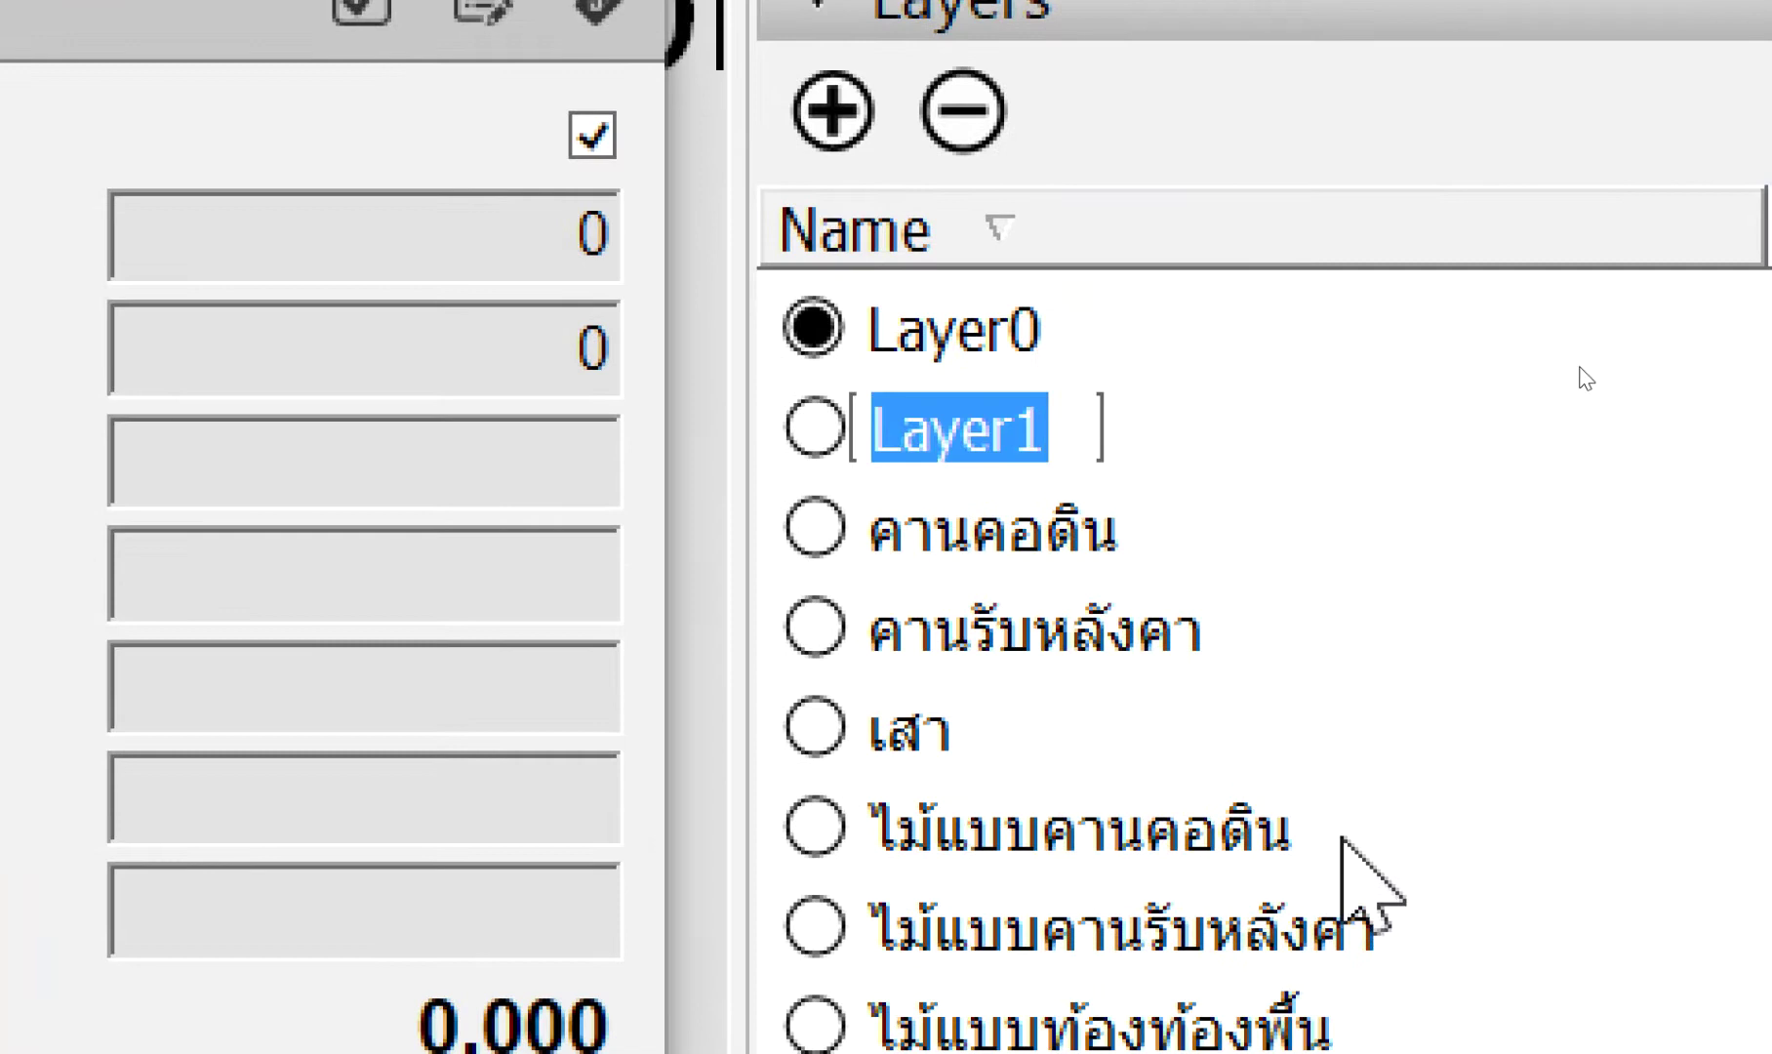
text(l)
key(BackSpace)
key(super+space)
text(ส)
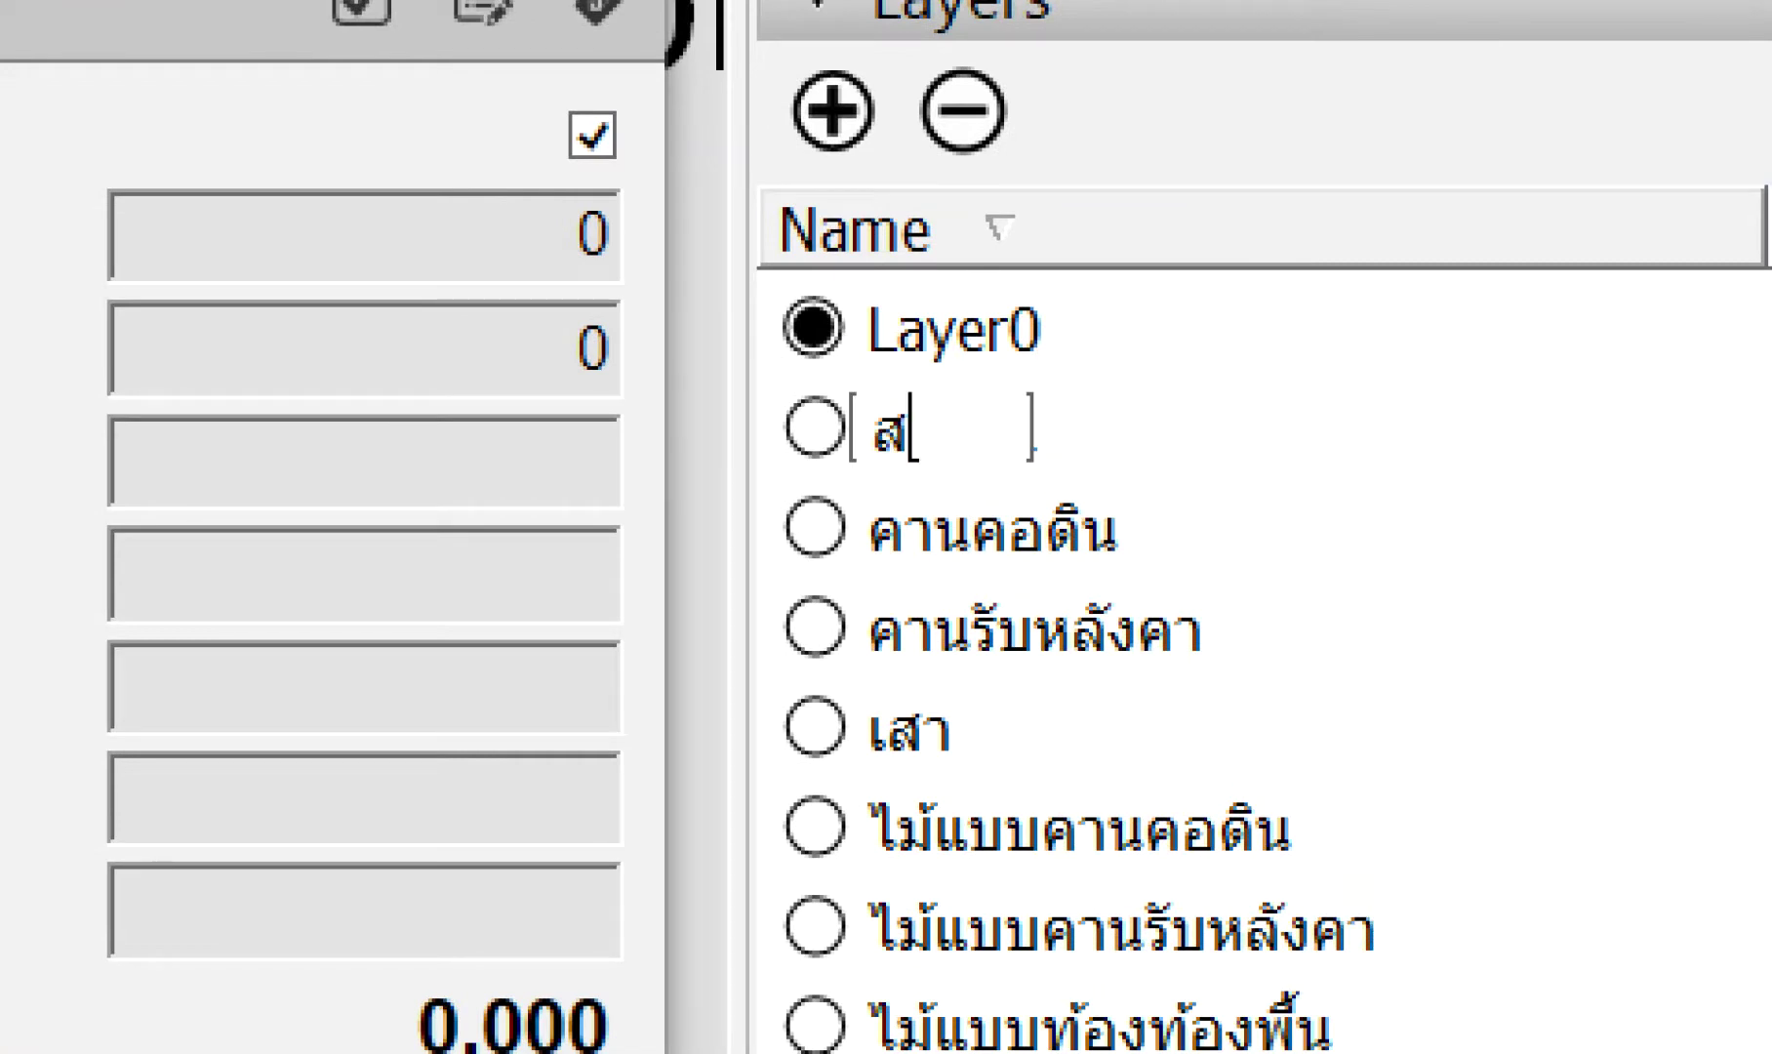
text(ีทาภาย)
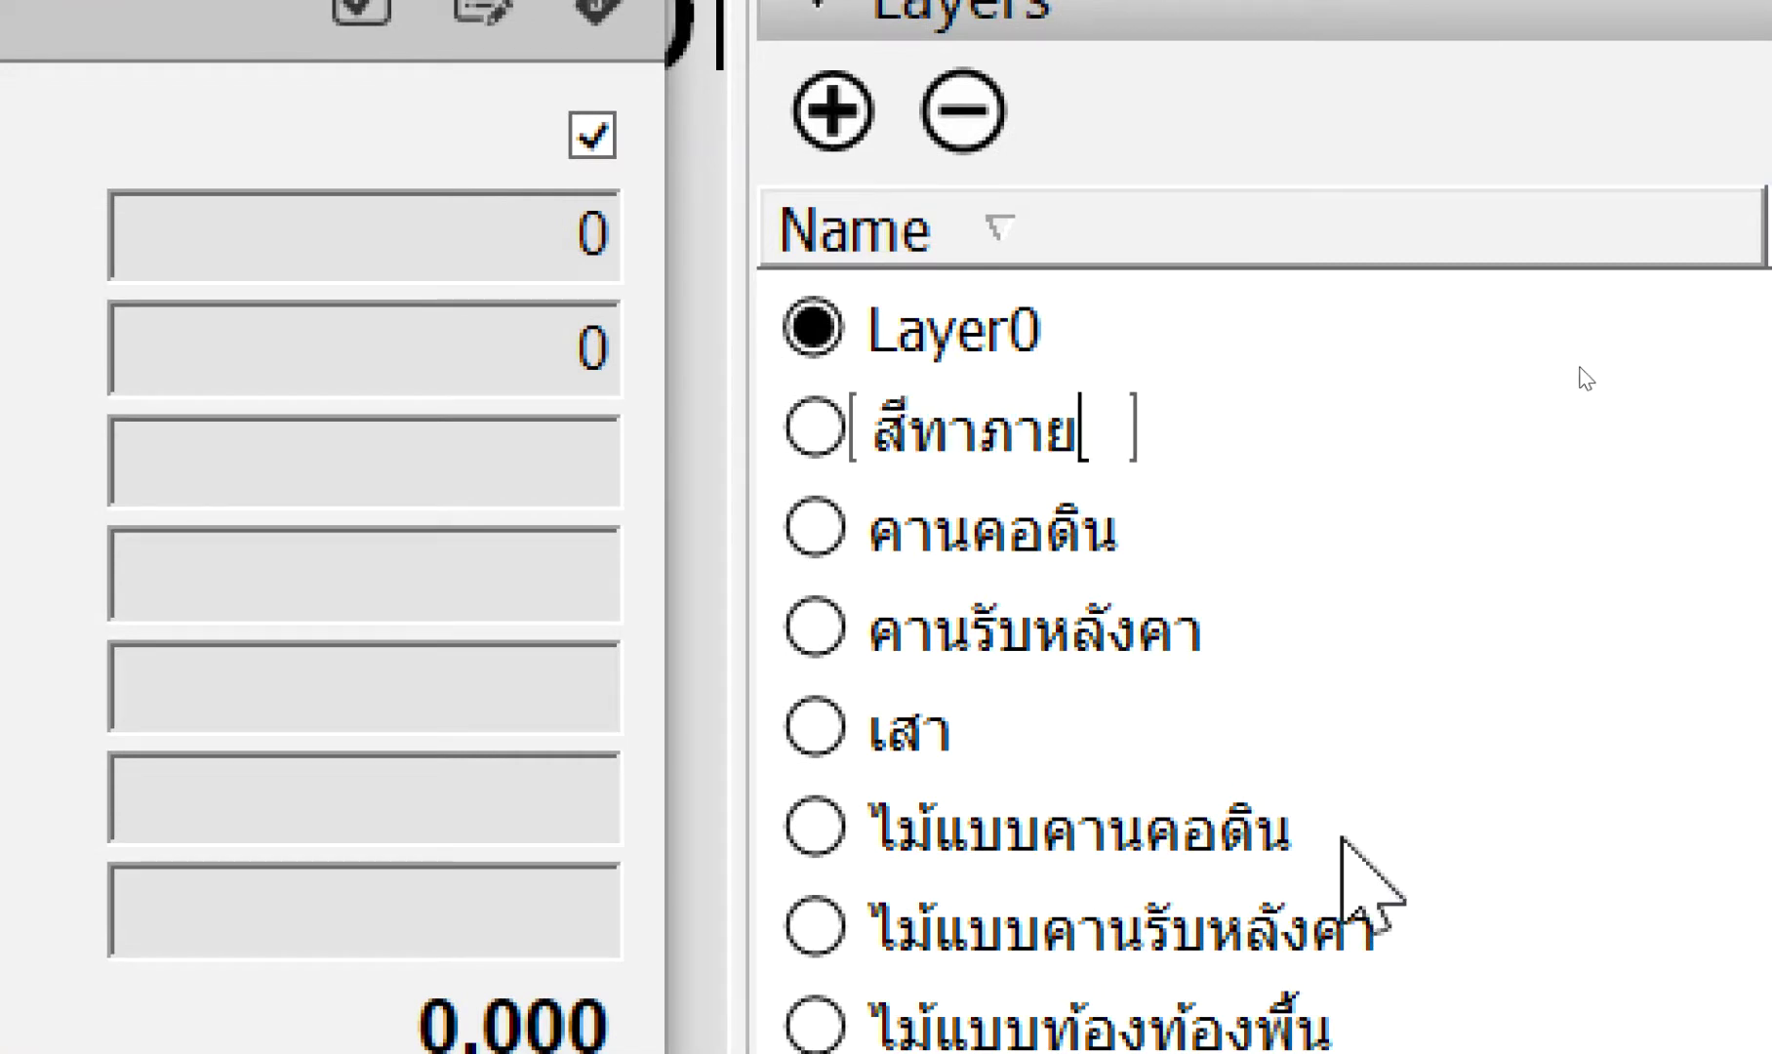
text(นอก)
key(Return)
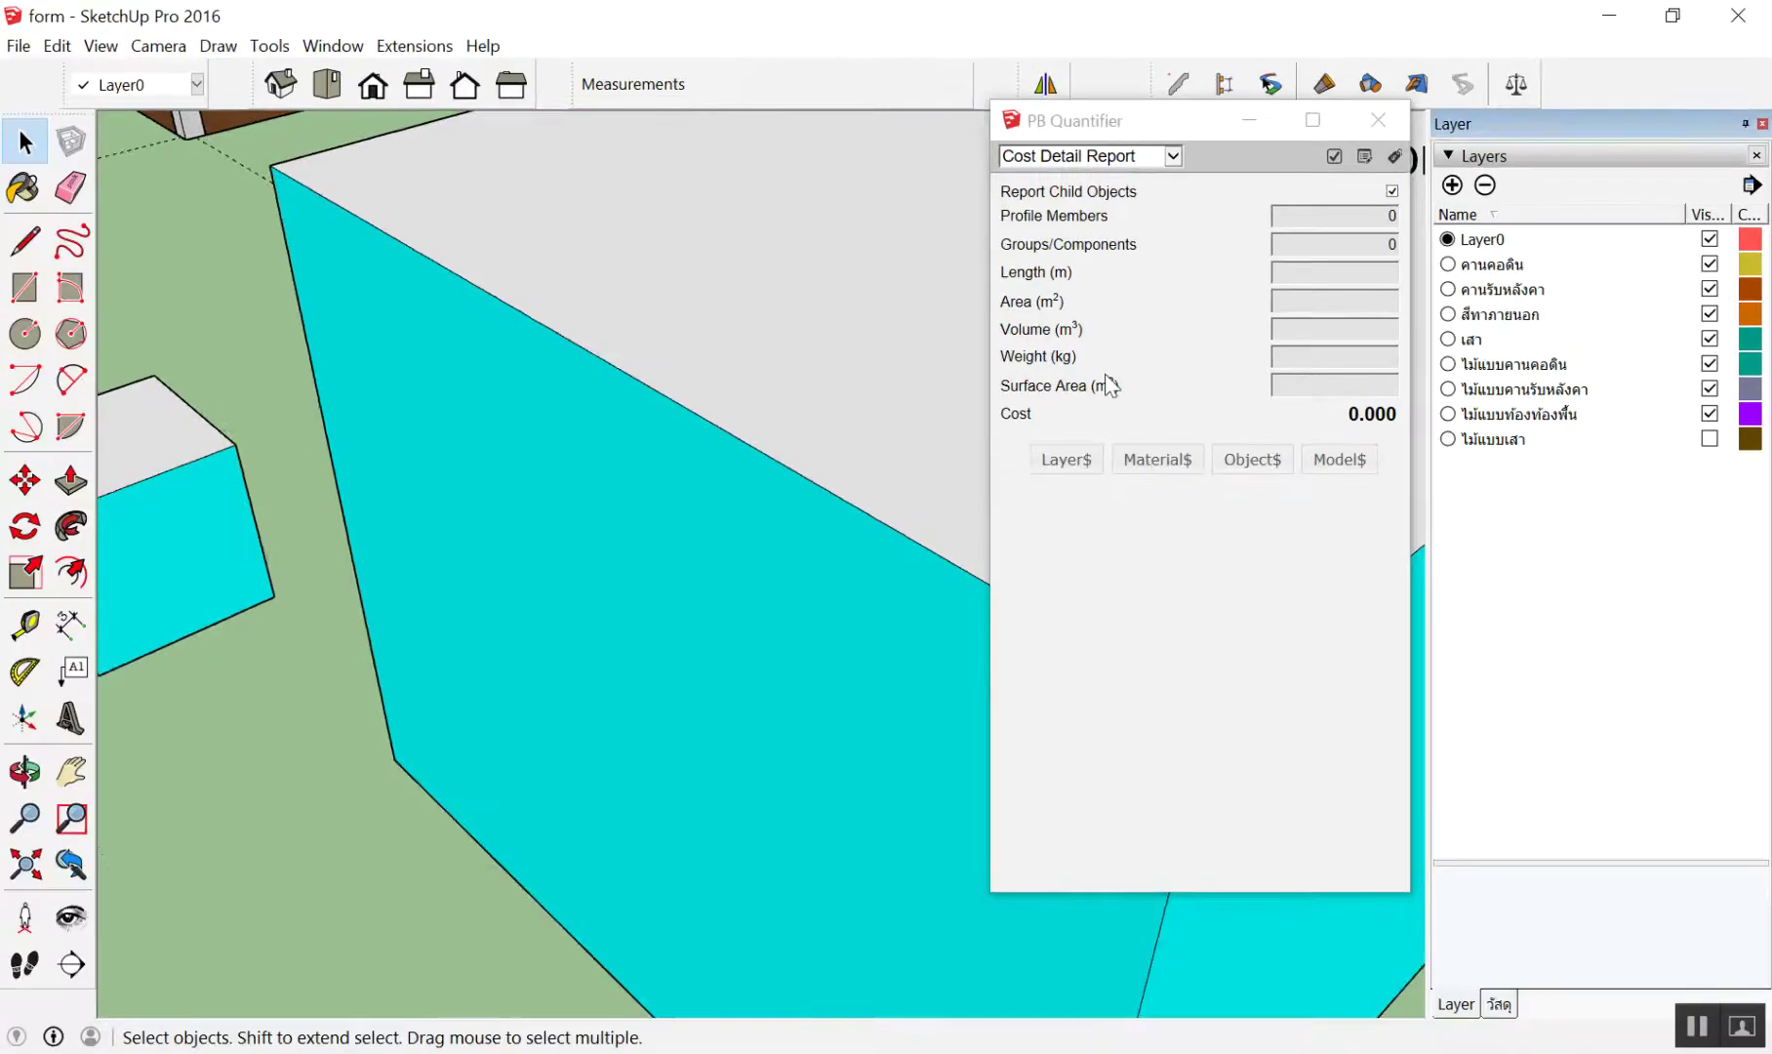
scroll(808, 437, down, 5)
scroll(862, 456, down, 5)
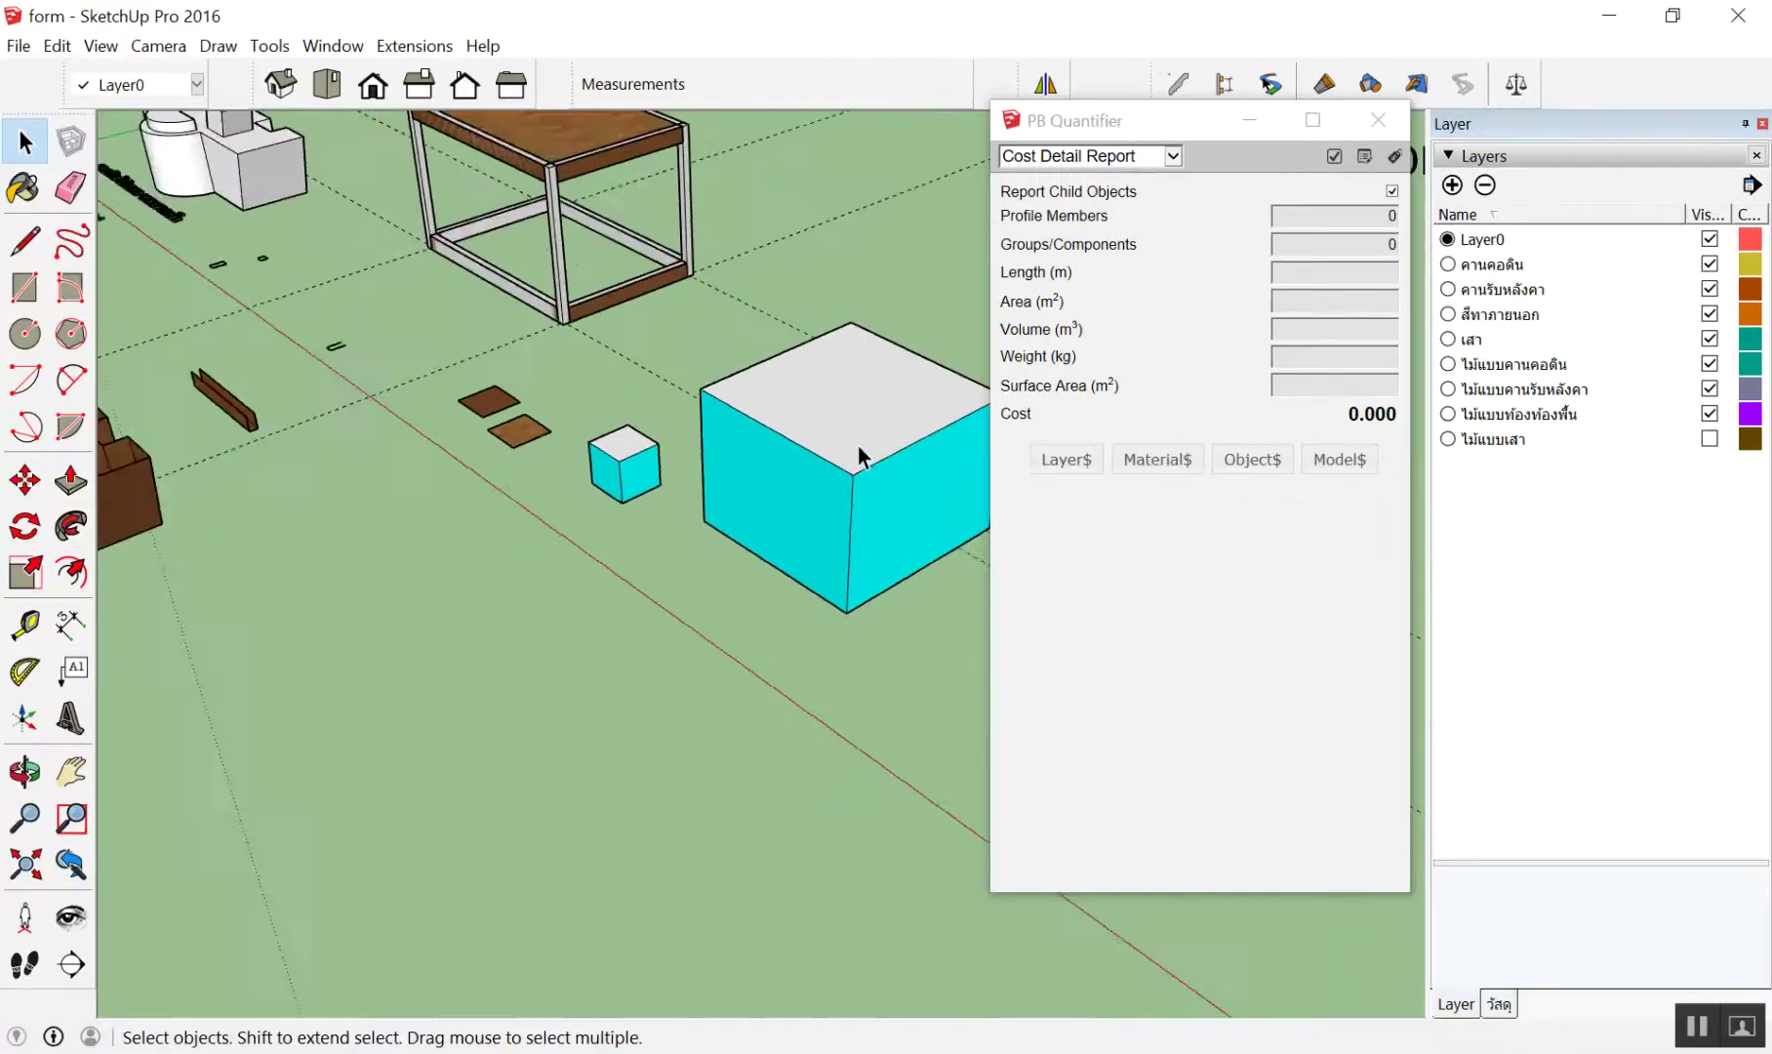
Orbit and zoom around the table, cubes and brown shapes to inspect them
middle_drag(863, 455, 872, 566)
scroll(489, 450, up, 2)
scroll(515, 444, down, 3)
scroll(200, 325, up, 5)
scroll(201, 305, up, 3)
scroll(201, 305, up, 2)
scroll(259, 356, up, 1)
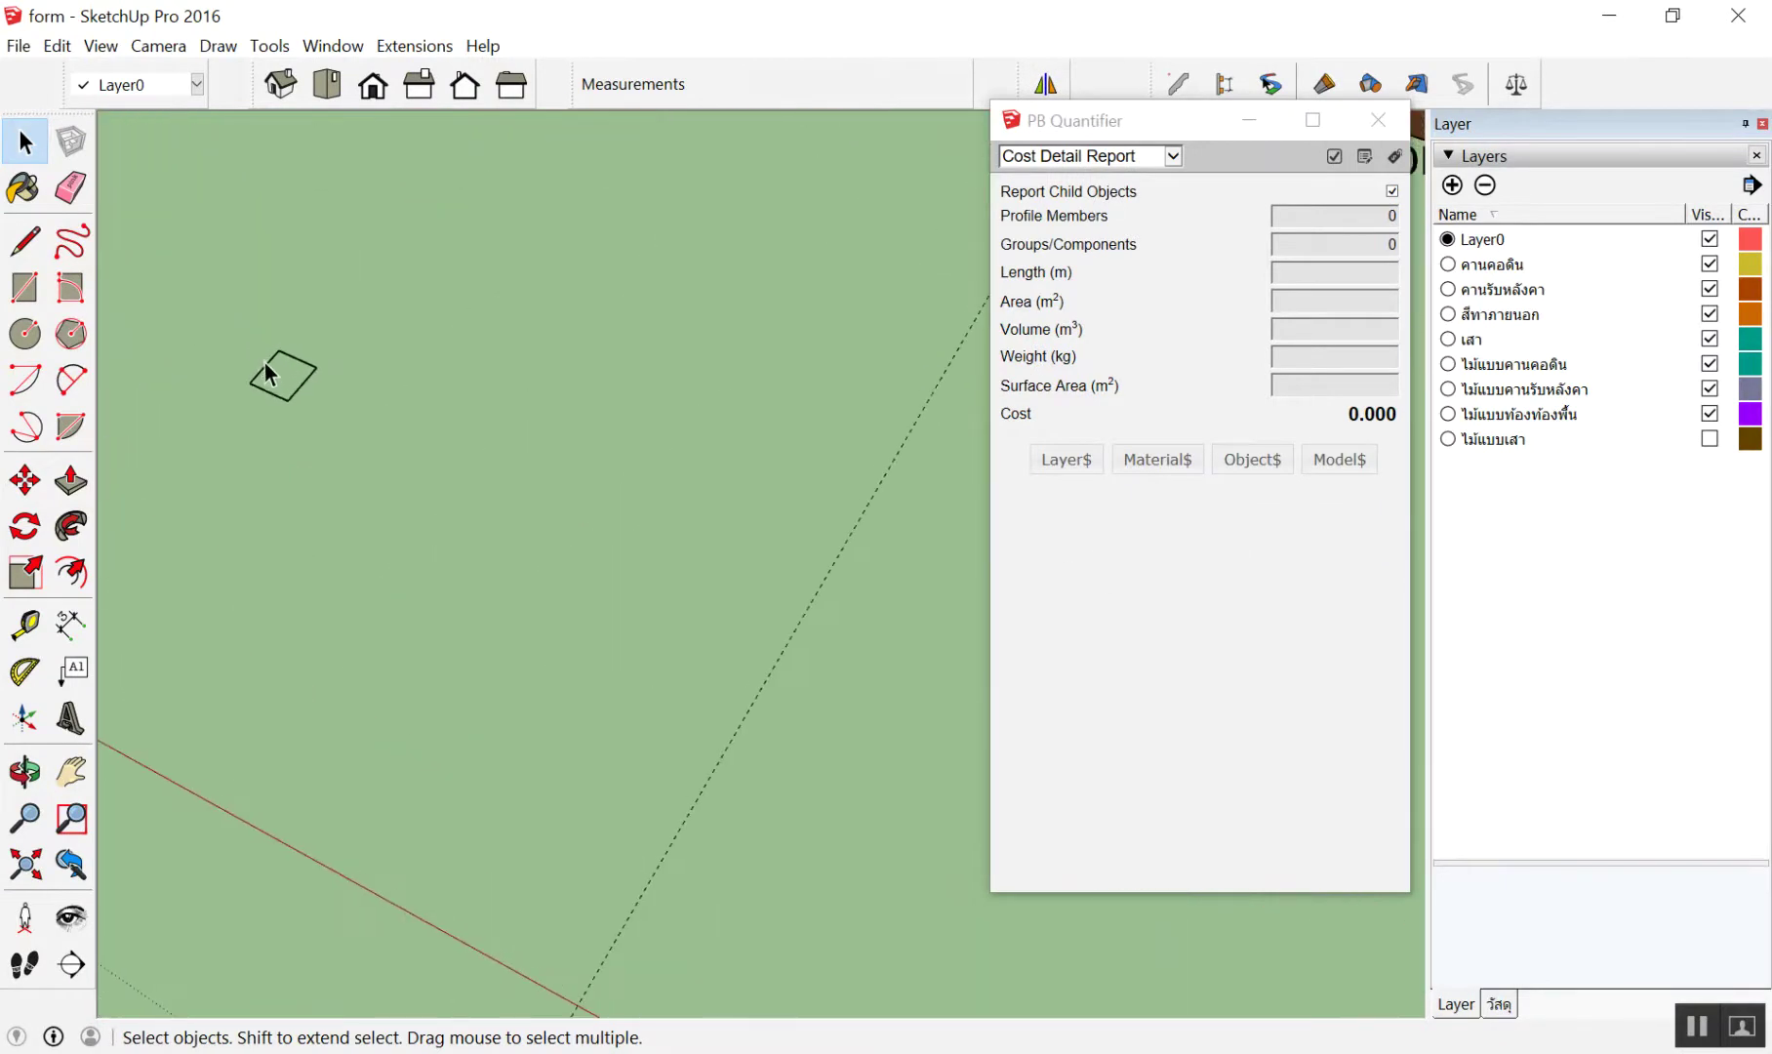
scroll(269, 378, down, 2)
scroll(506, 522, down, 2)
scroll(656, 618, down, 3)
scroll(739, 695, up, 5)
scroll(740, 695, up, 2)
scroll(751, 674, up, 1)
scroll(712, 698, up, 1)
middle_drag(711, 697, 856, 815)
scroll(415, 715, down, 2)
scroll(409, 683, down, 1)
scroll(406, 662, down, 2)
scroll(128, 614, down, 3)
scroll(151, 593, down, 2)
middle_drag(150, 593, 573, 625)
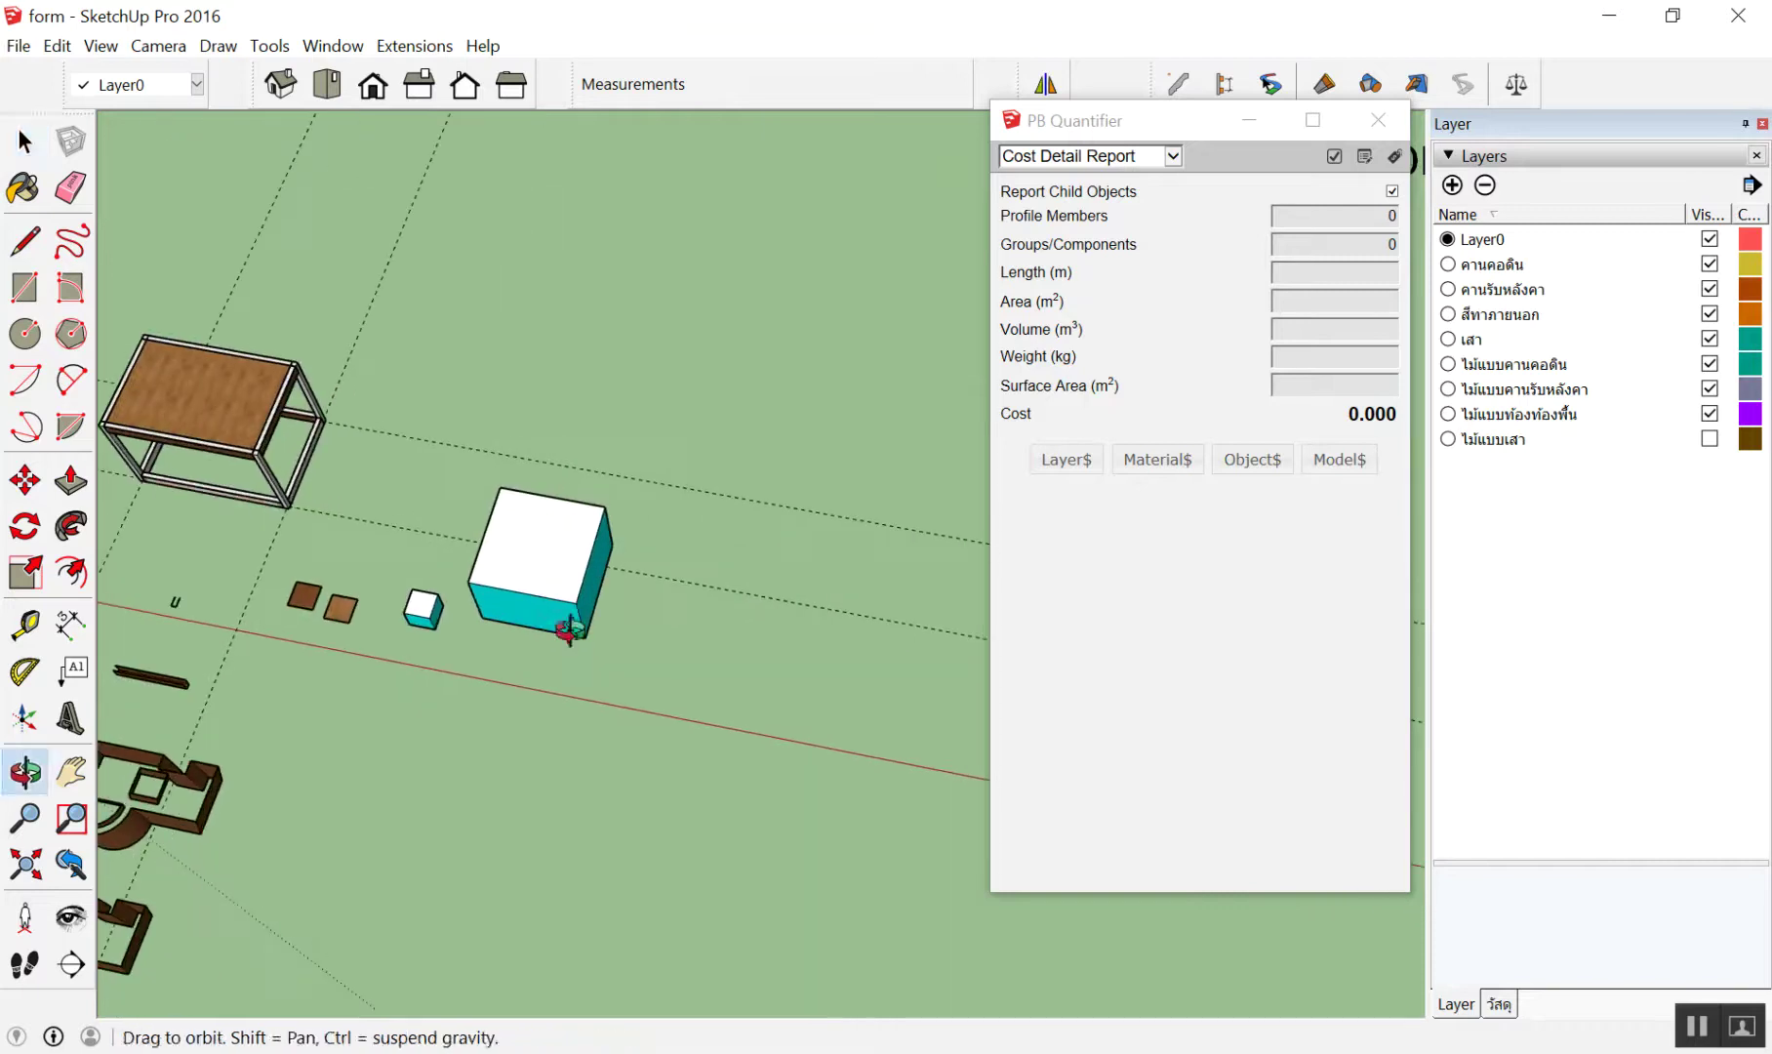
scroll(564, 633, up, 3)
scroll(566, 508, up, 3)
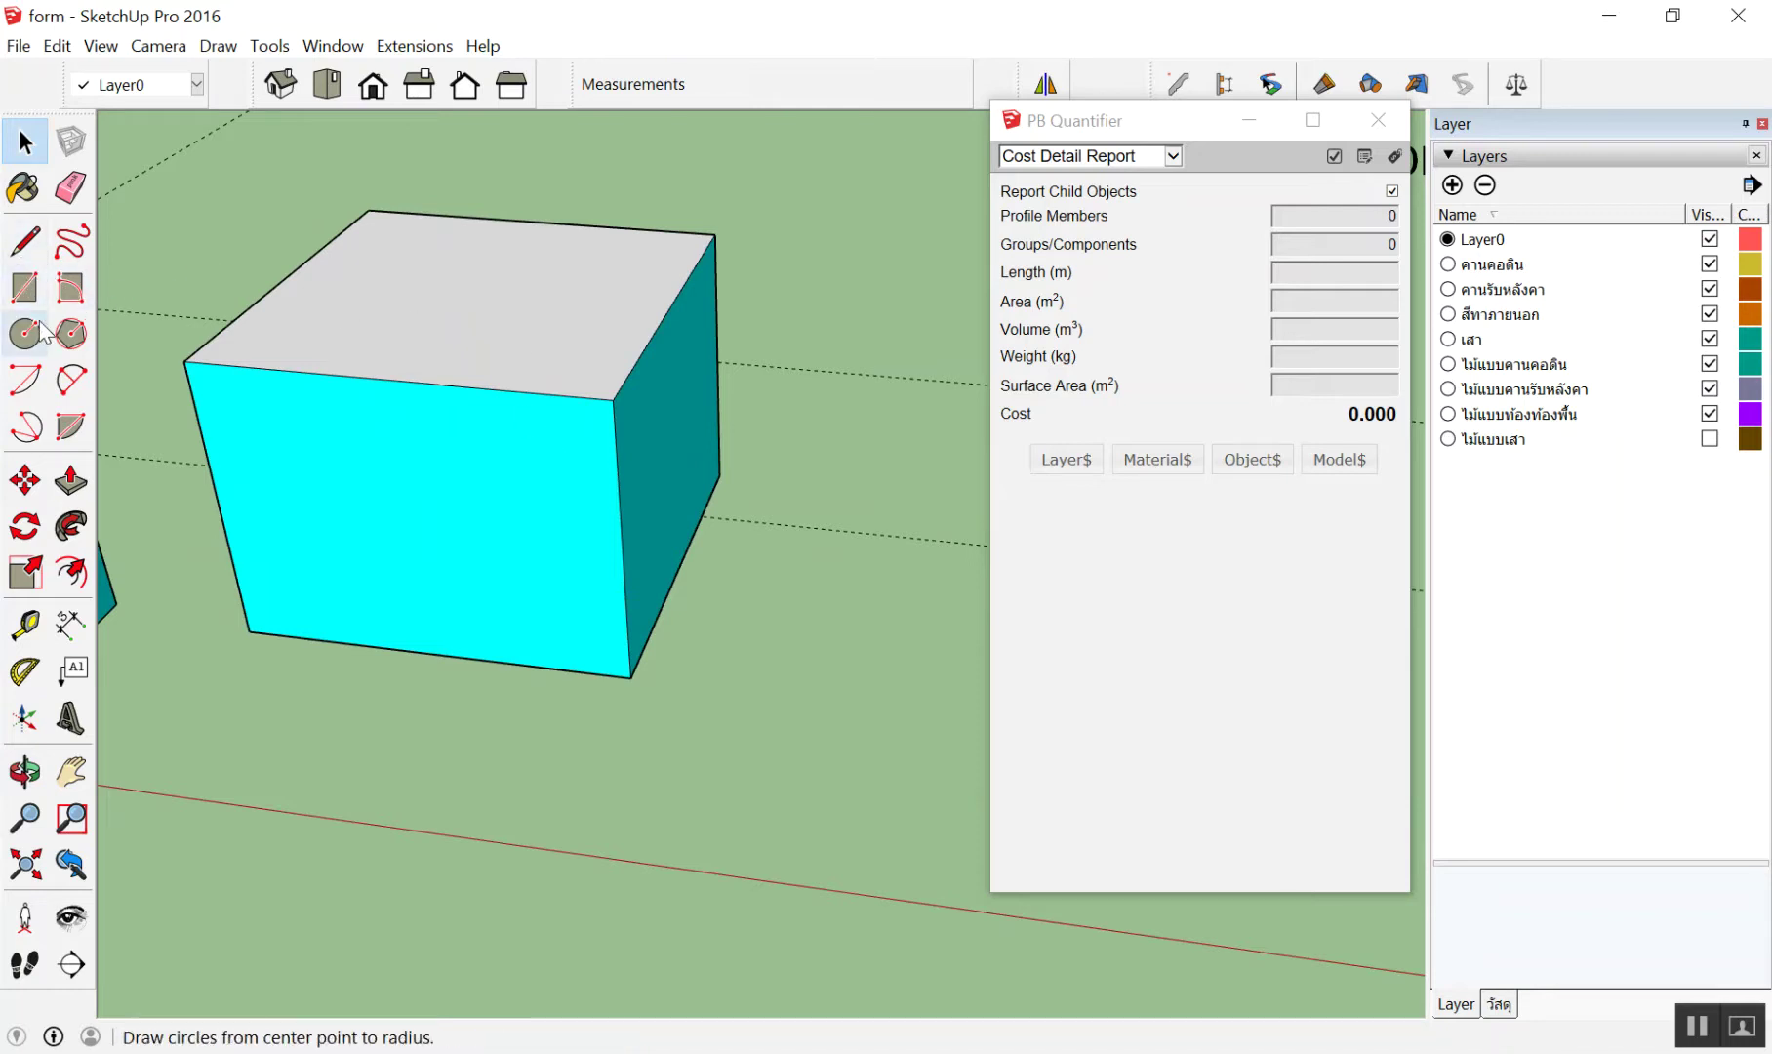
Switch to the top view and zoom into empty ground beside the box
key(F2)
scroll(734, 502, down, 3)
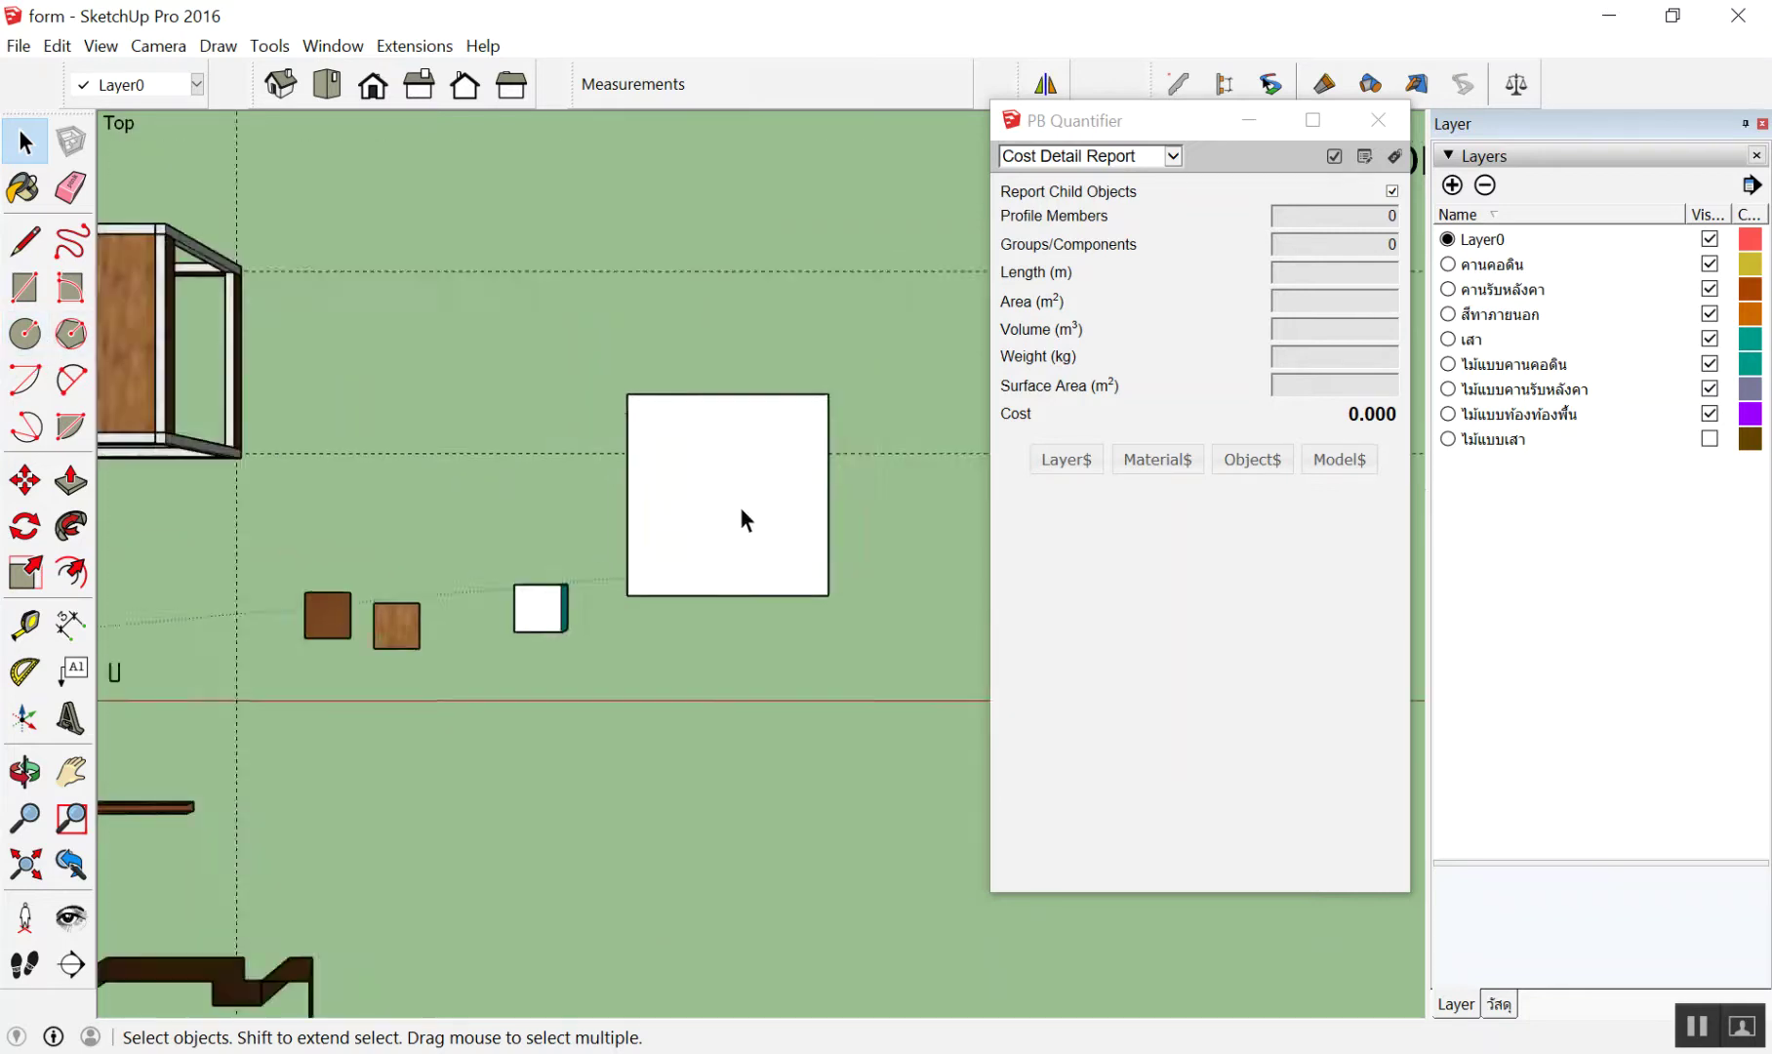
scroll(639, 509, down, 3)
scroll(837, 572, up, 1)
scroll(775, 532, up, 3)
scroll(742, 527, up, 3)
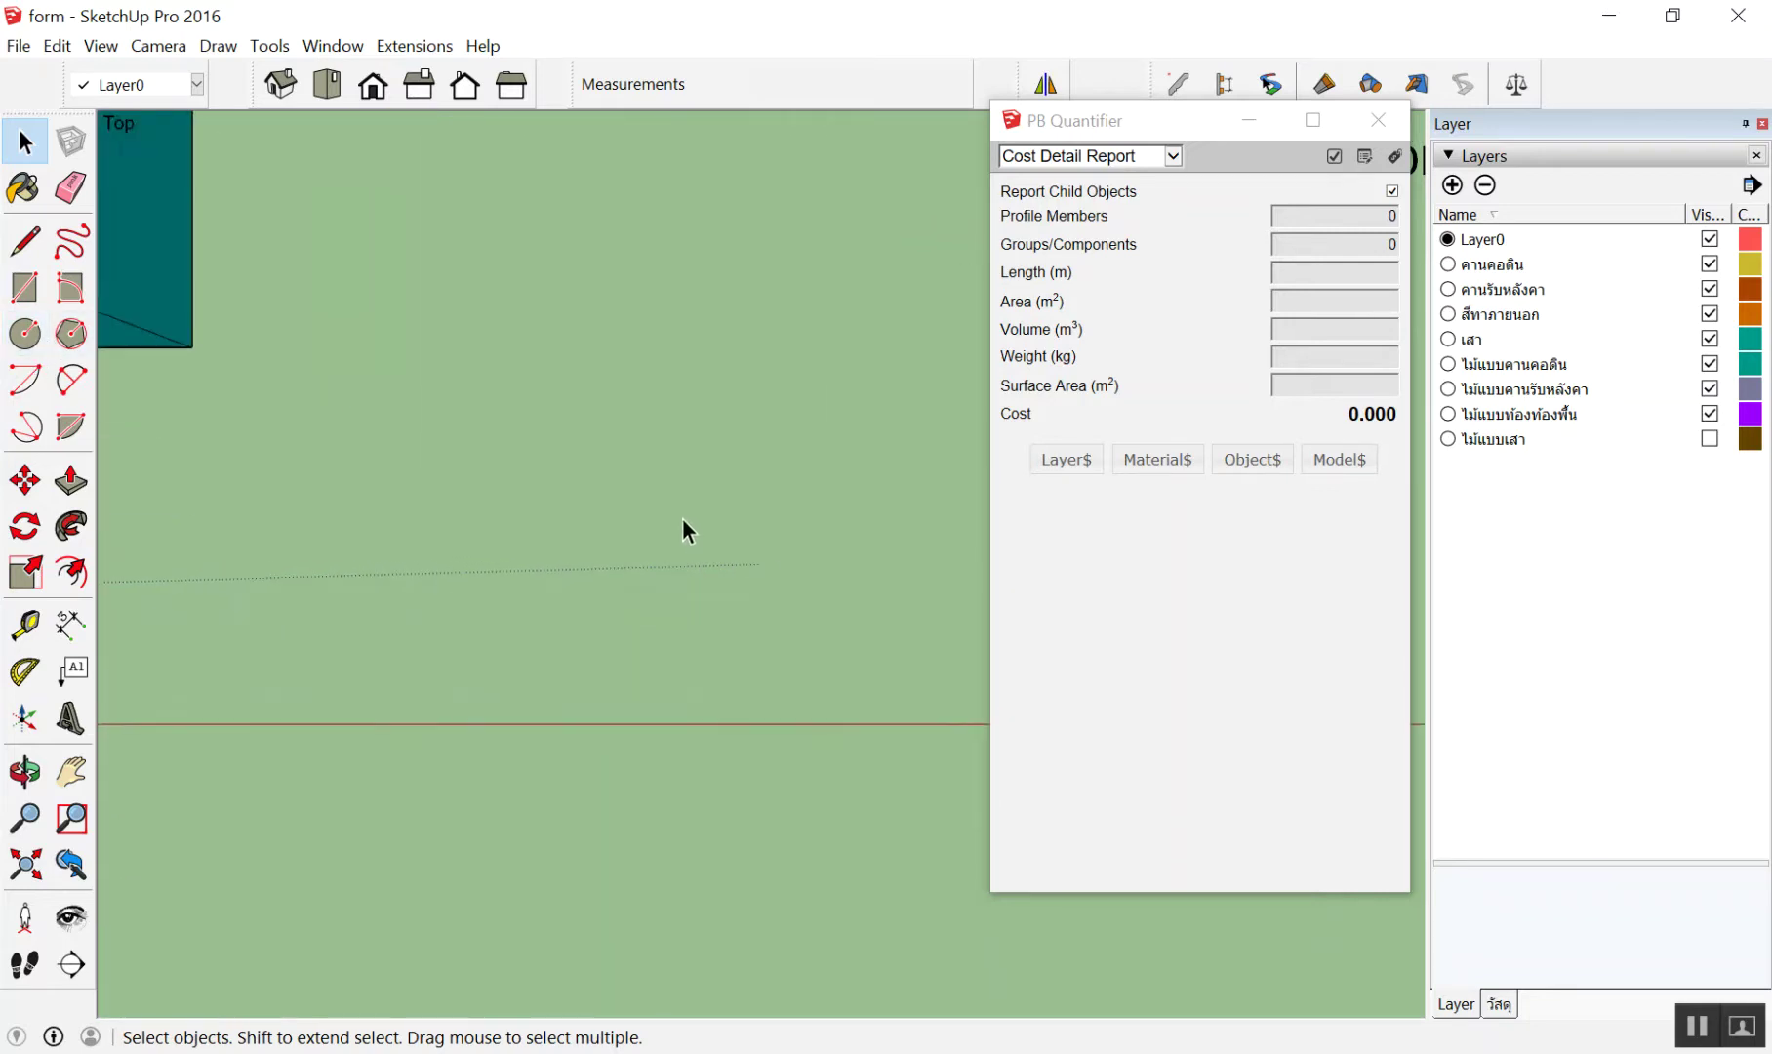
Draw a 3 m line on empty ground locked to the green axis
key(l)
click(580, 646)
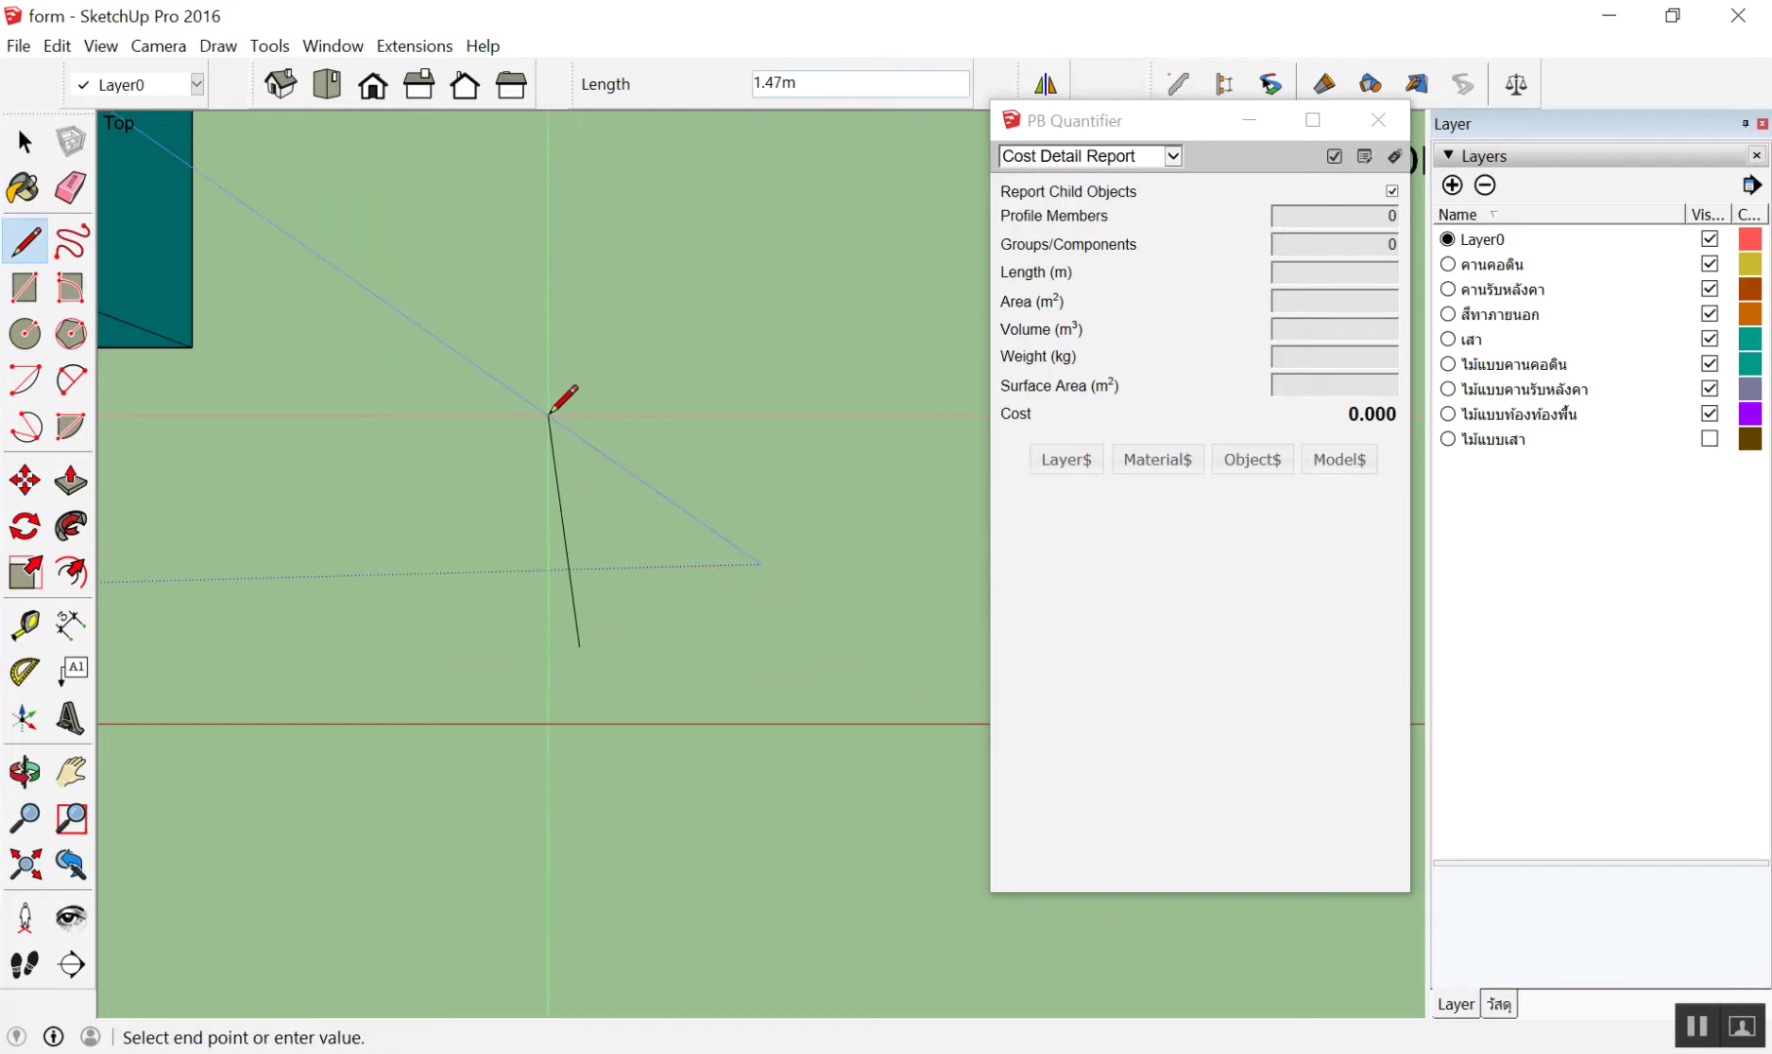
text(-)
text(3)
key(Left)
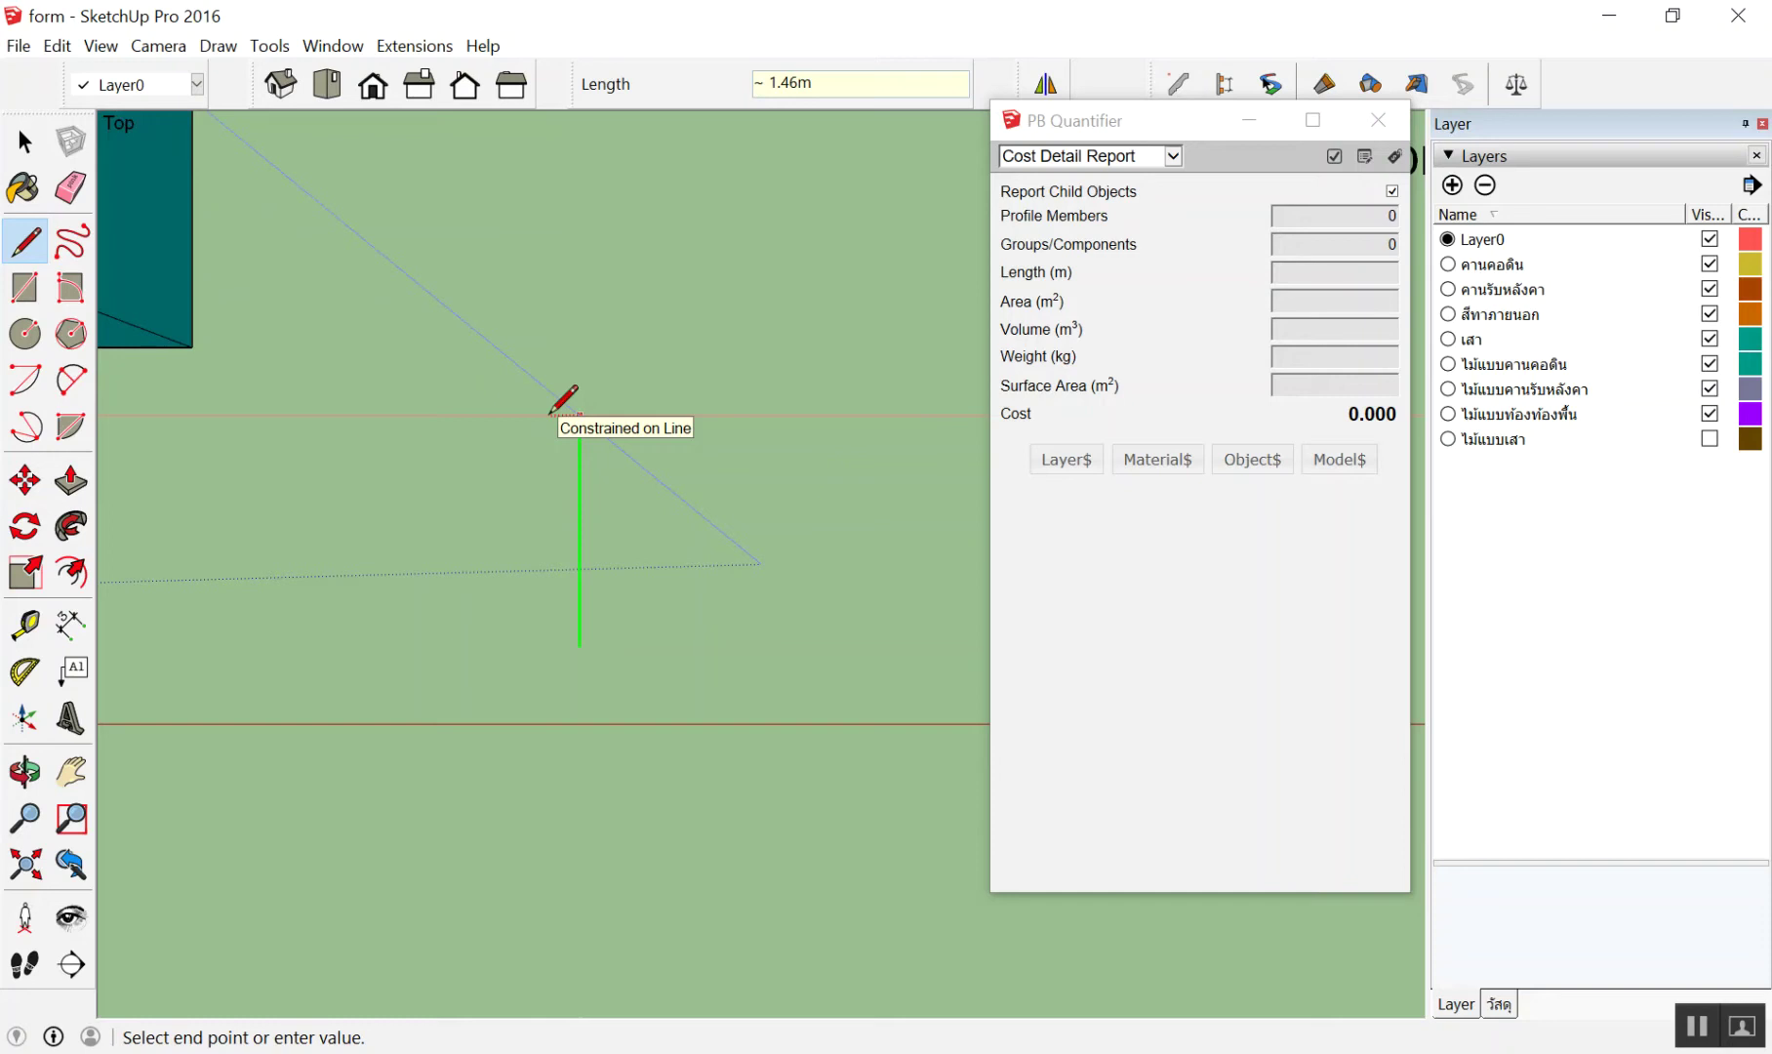
text(3)
key(Return)
key(space)
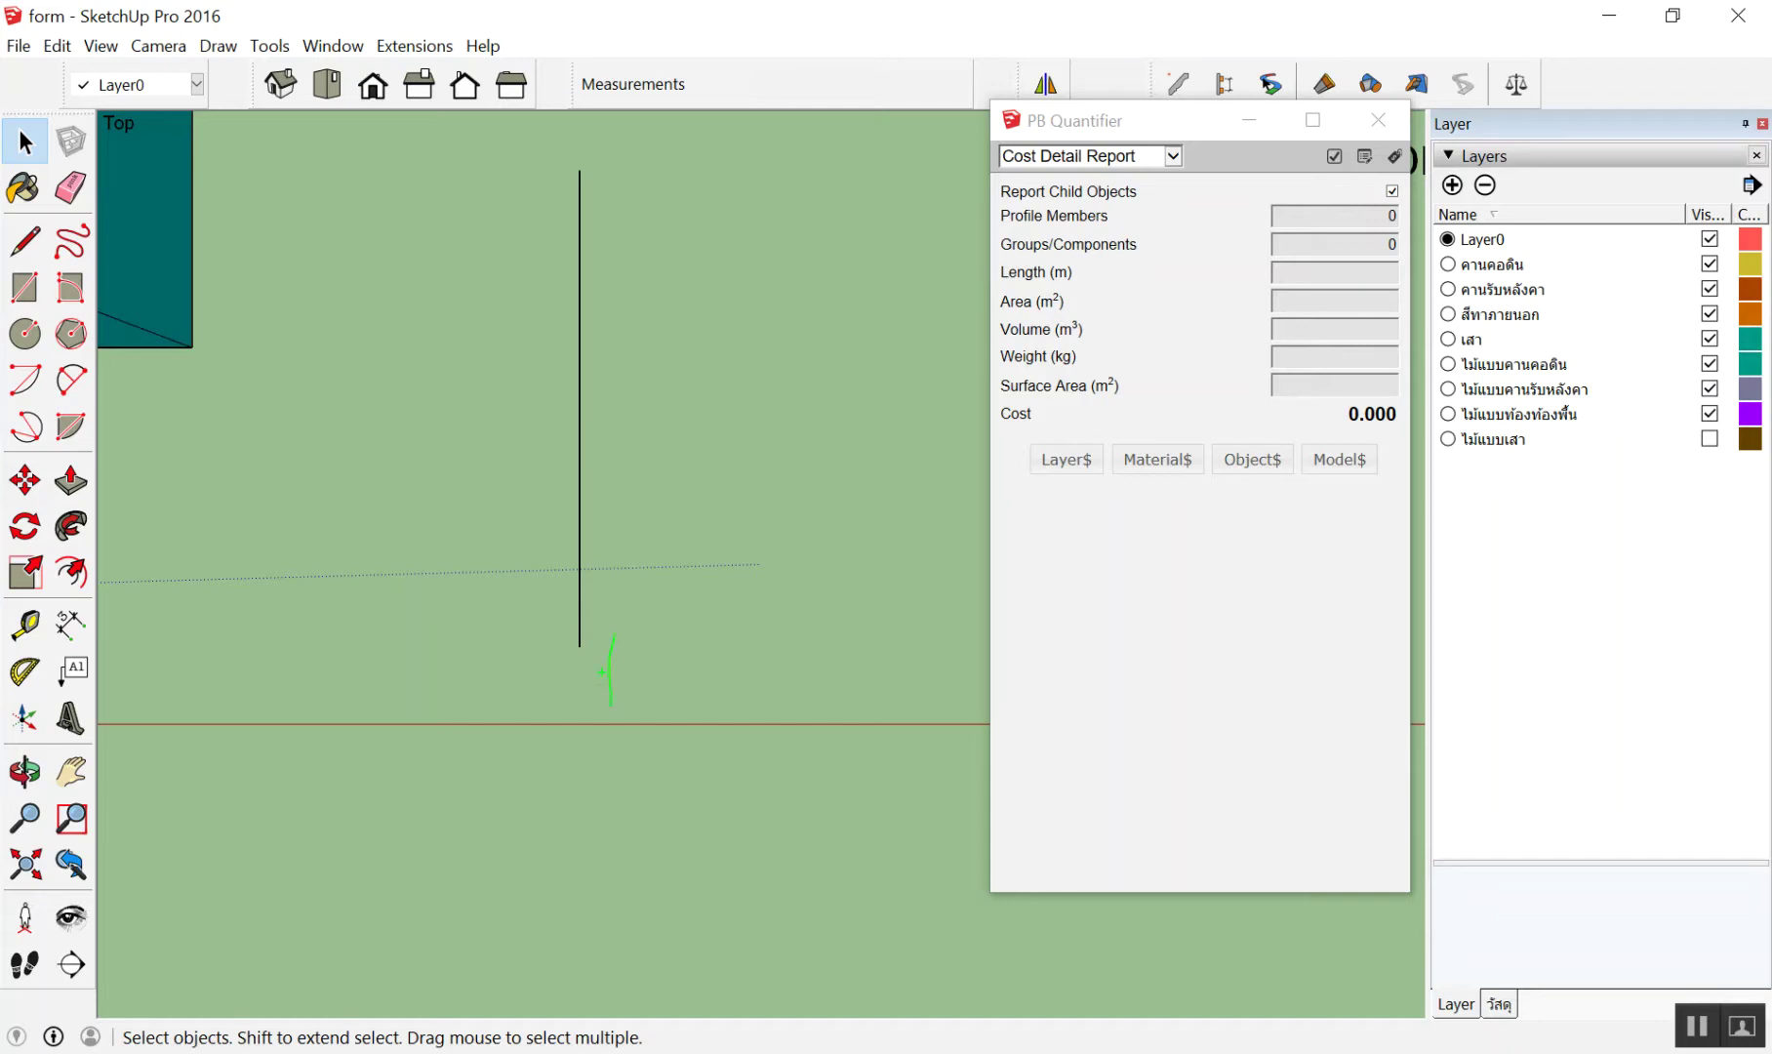
Sketch explanatory arrows and shapes around the 3 m line, clear them, then select the line
drag(618, 633, 632, 688)
mouse_move(739, 417)
mouse_down()
mouse_move(743, 566)
mouse_move(830, 436)
mouse_move(743, 426)
mouse_up()
mouse_move(783, 578)
mouse_down()
mouse_move(774, 676)
mouse_move(836, 636)
mouse_up()
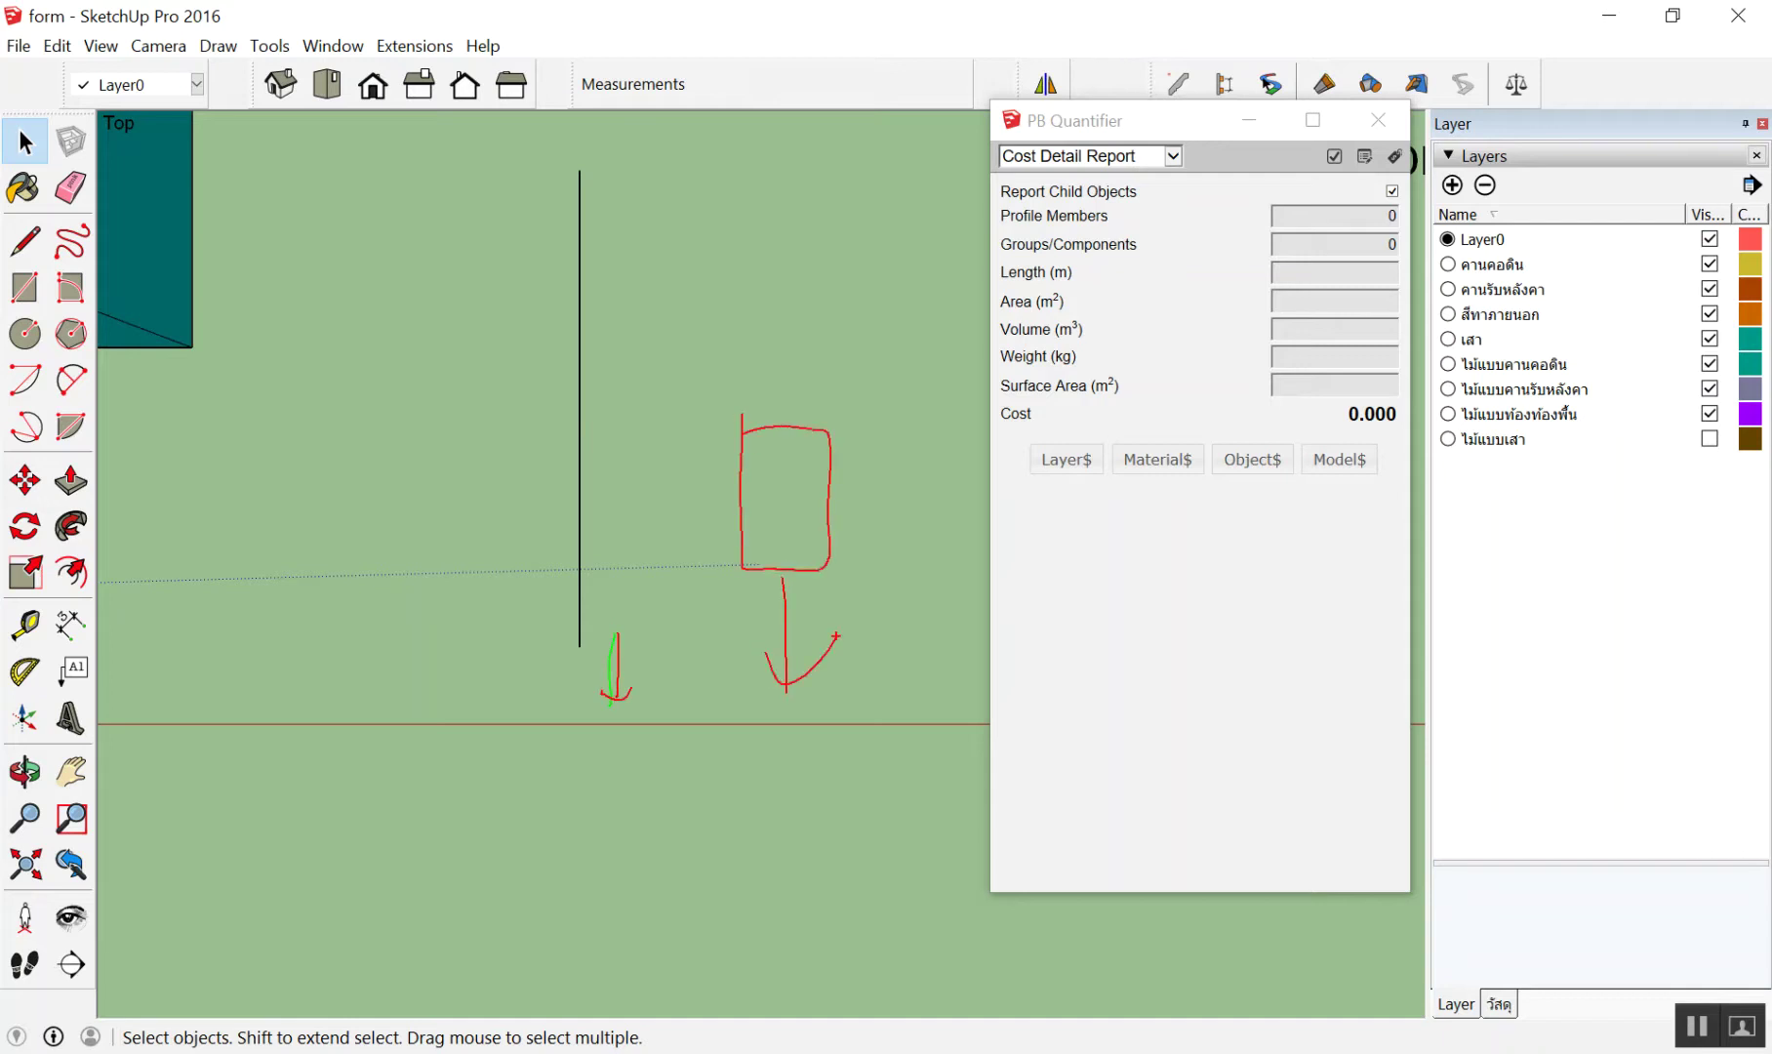
mouse_move(380, 426)
mouse_down()
mouse_move(382, 479)
mouse_move(459, 429)
mouse_up()
mouse_move(408, 576)
mouse_down()
mouse_move(421, 701)
mouse_move(460, 647)
mouse_up()
drag(576, 168, 607, 629)
drag(544, 180, 563, 628)
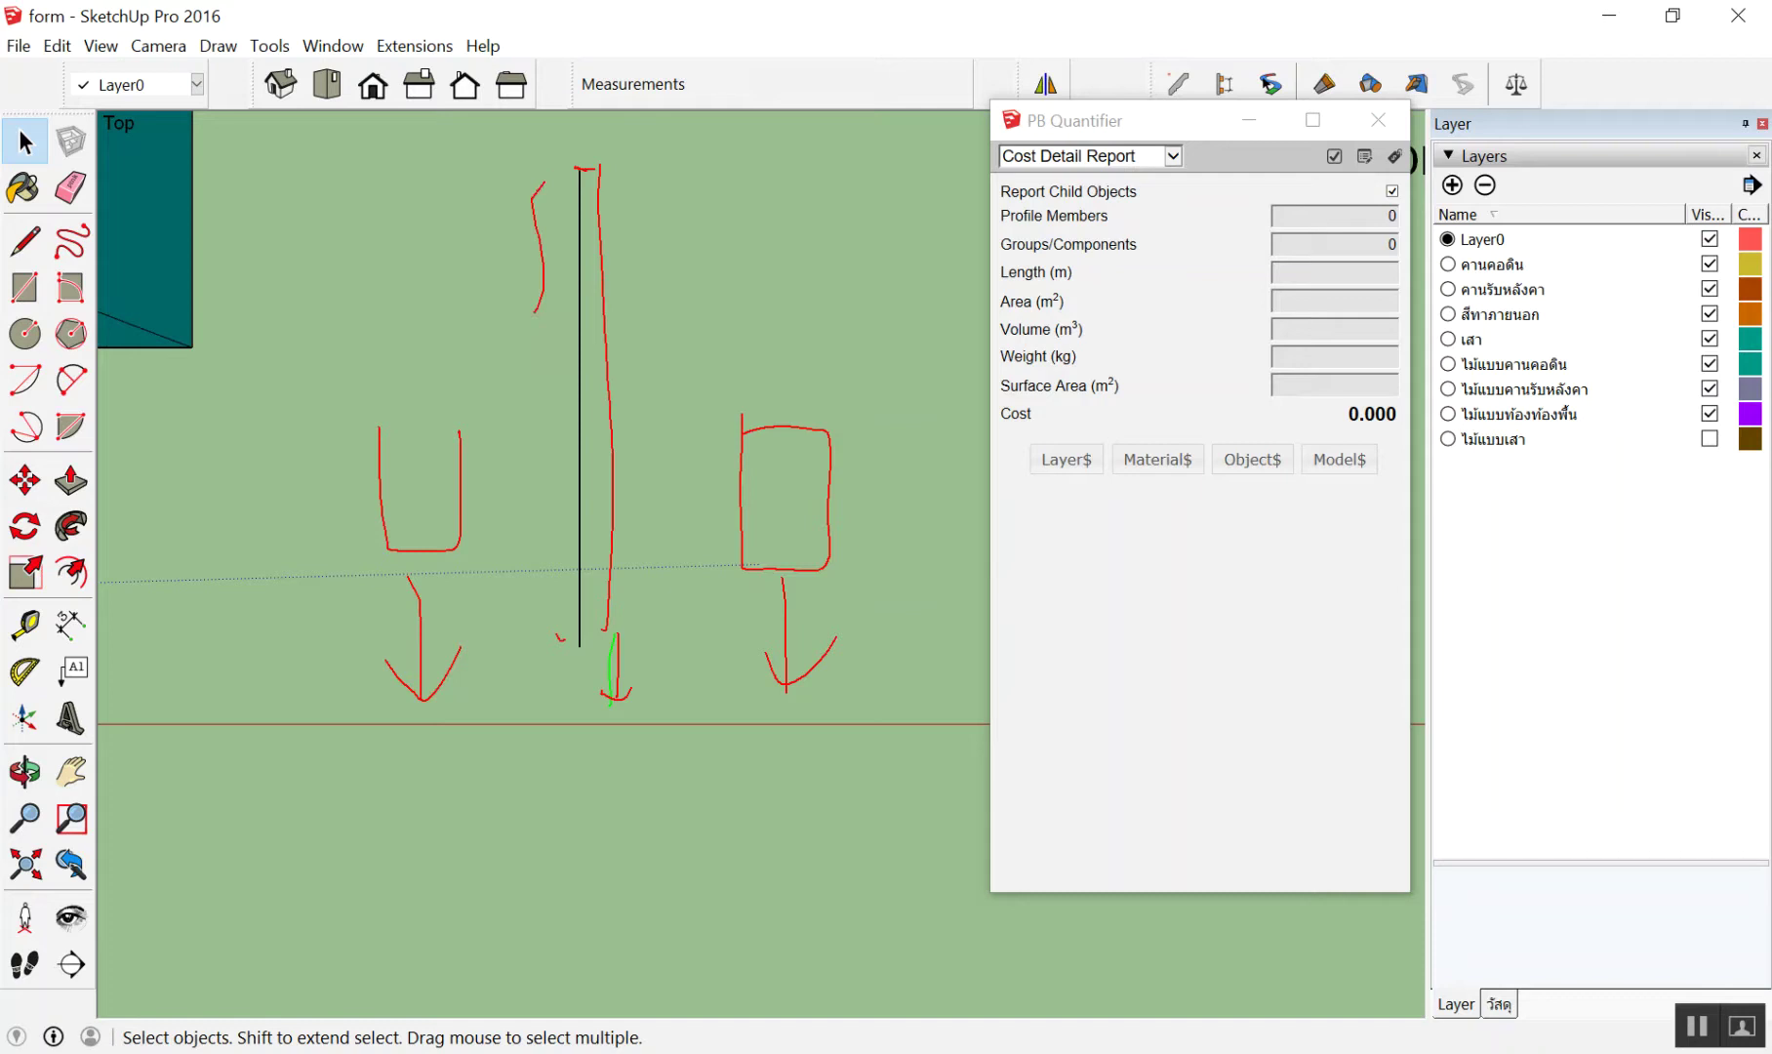
drag(390, 326, 420, 405)
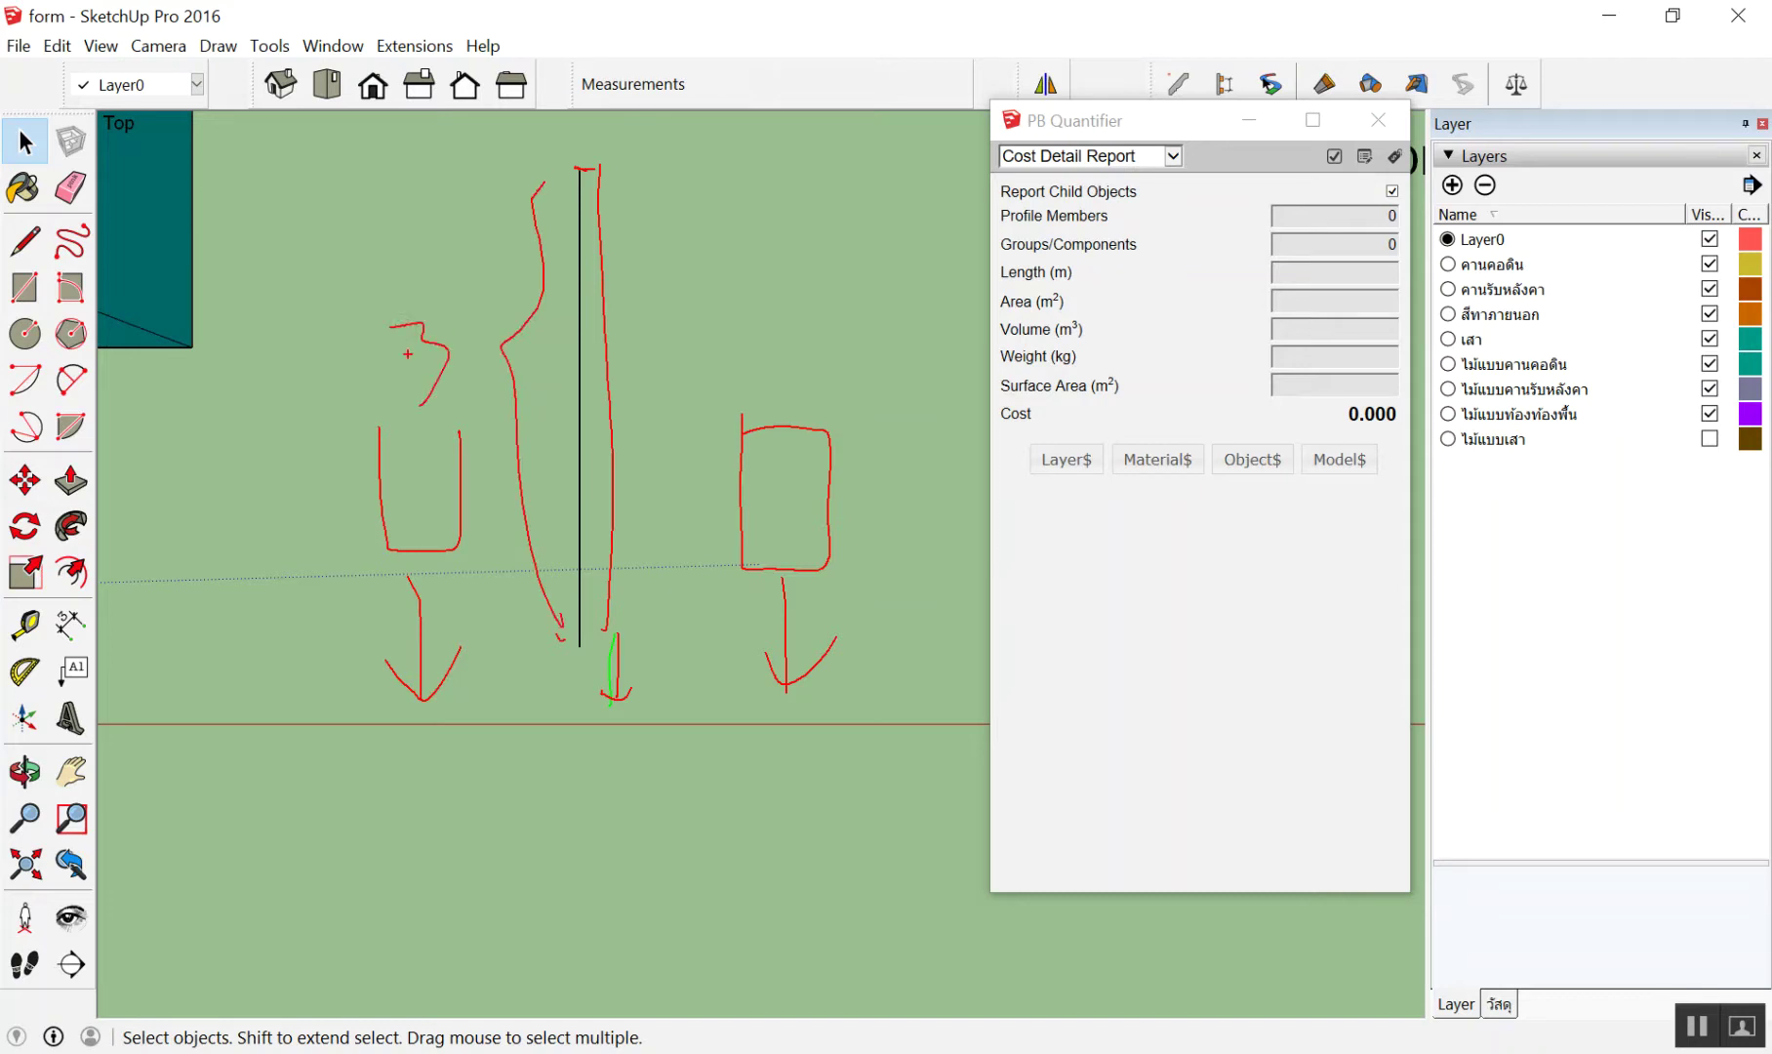
key(Escape)
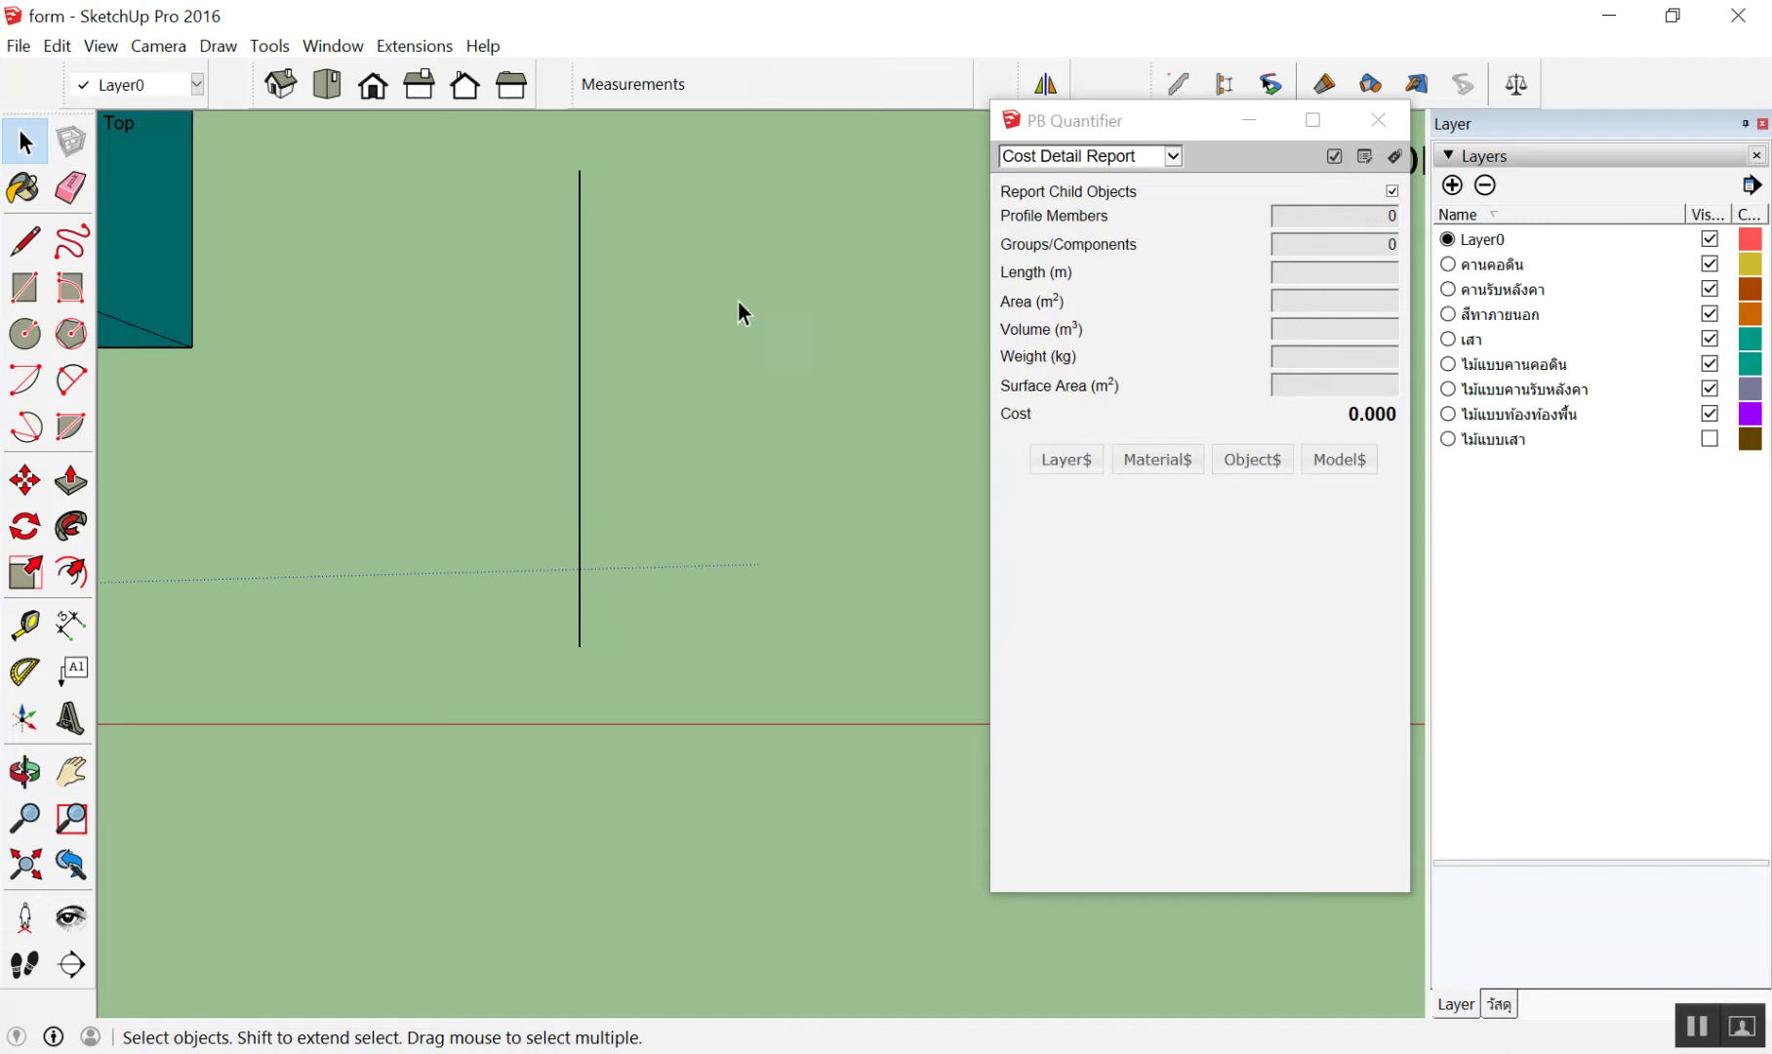
drag(477, 427, 480, 426)
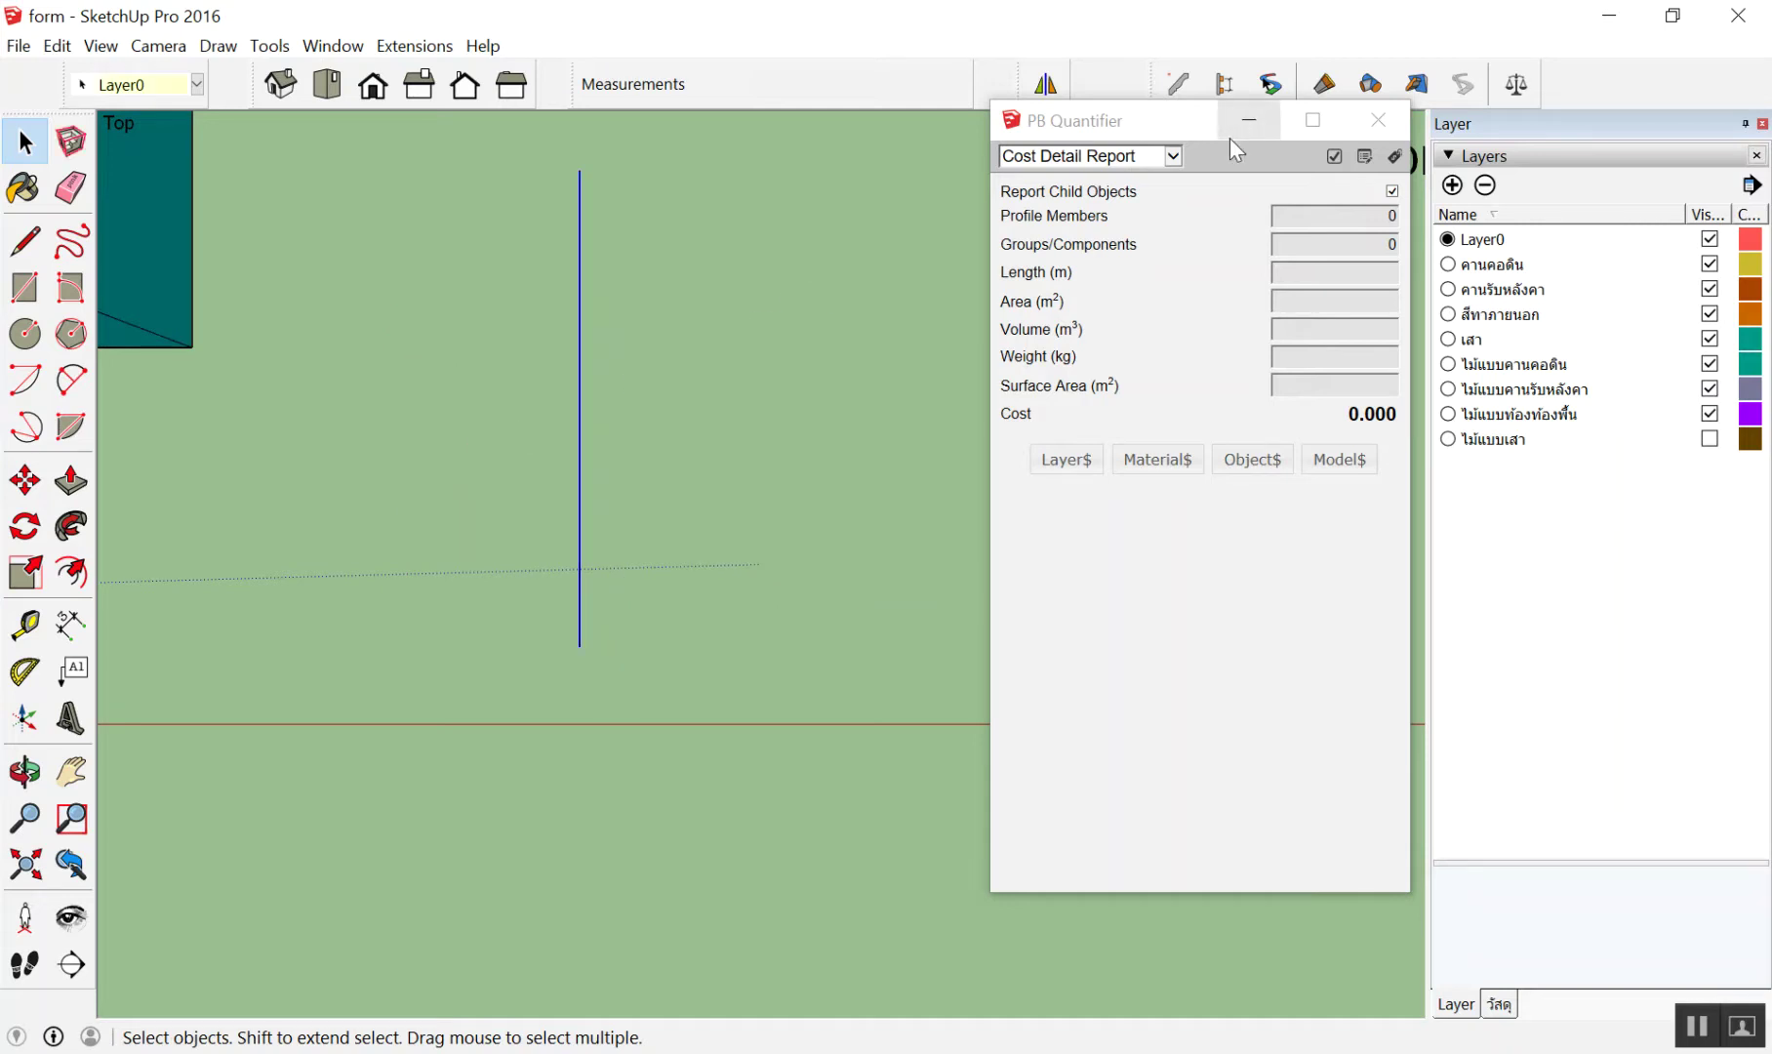
Deselect the line, open Profile Builder 2 settings, and dimension the line at 3.00m
click(900, 213)
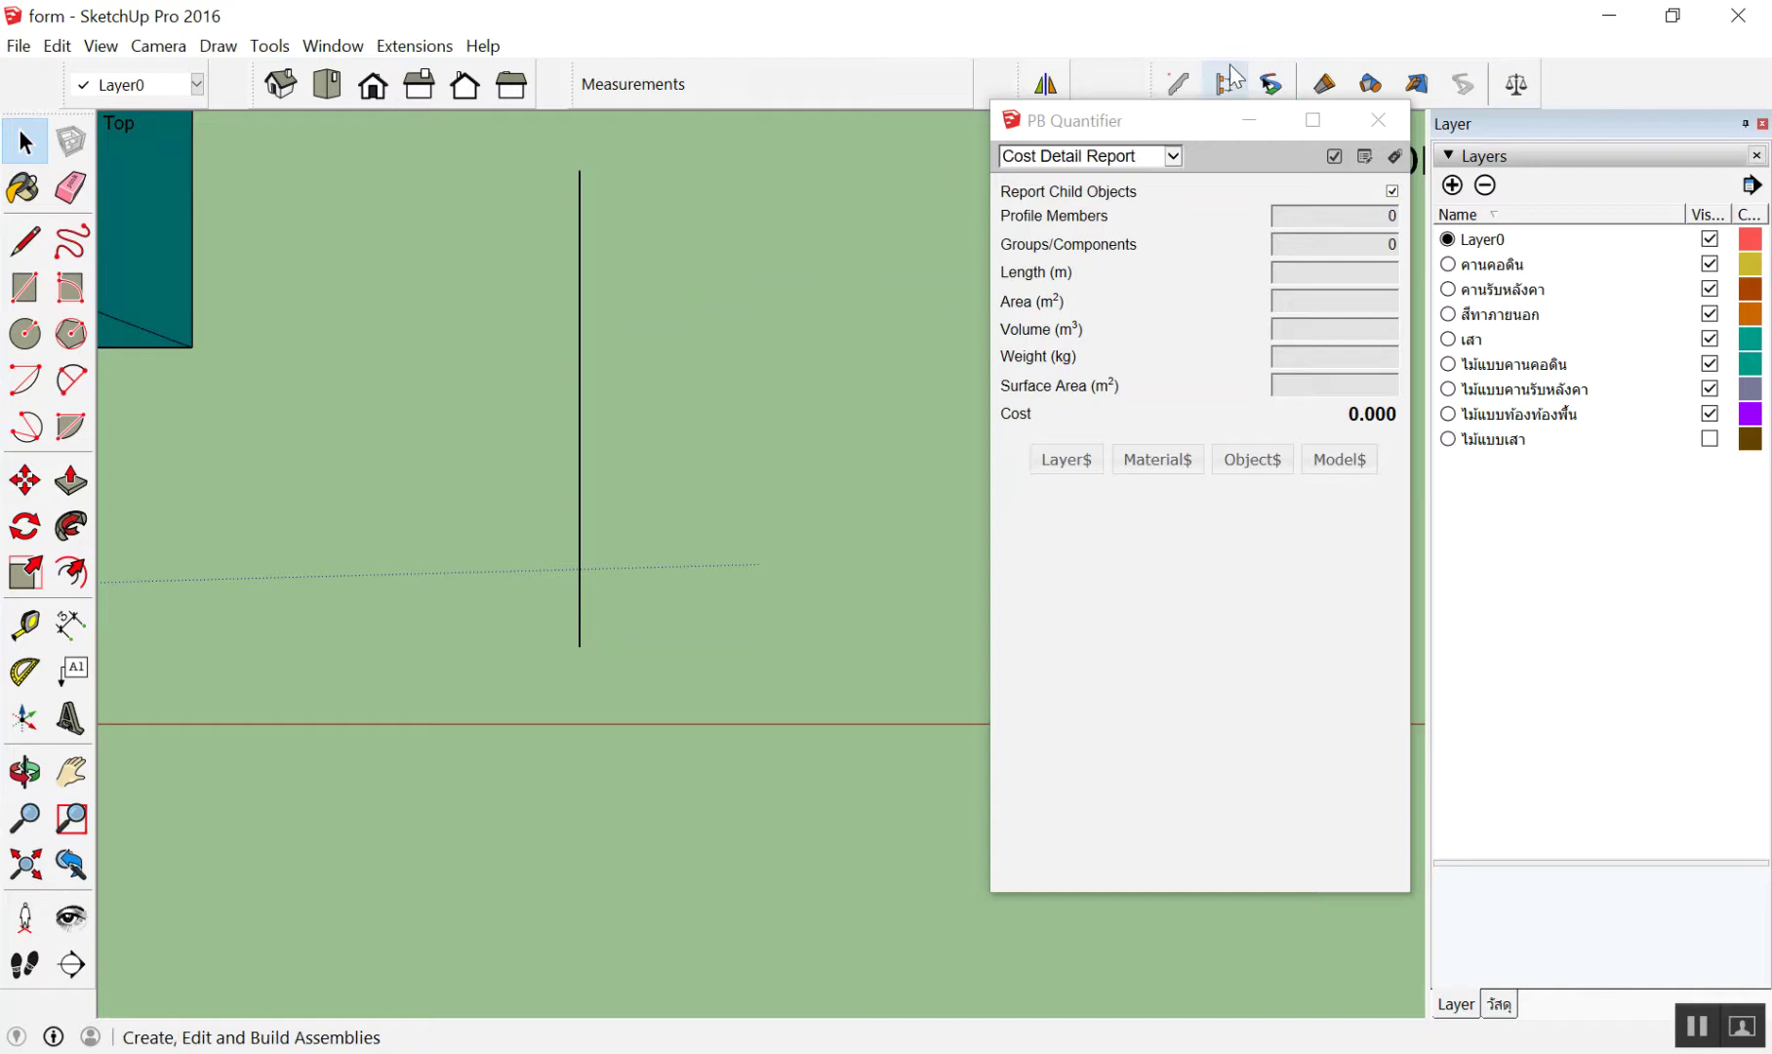
click(1178, 85)
mouse_move(788, 383)
middle_down()
mouse_move(702, 432)
mouse_move(357, 411)
mouse_move(749, 356)
mouse_move(249, 371)
mouse_move(519, 468)
middle_up()
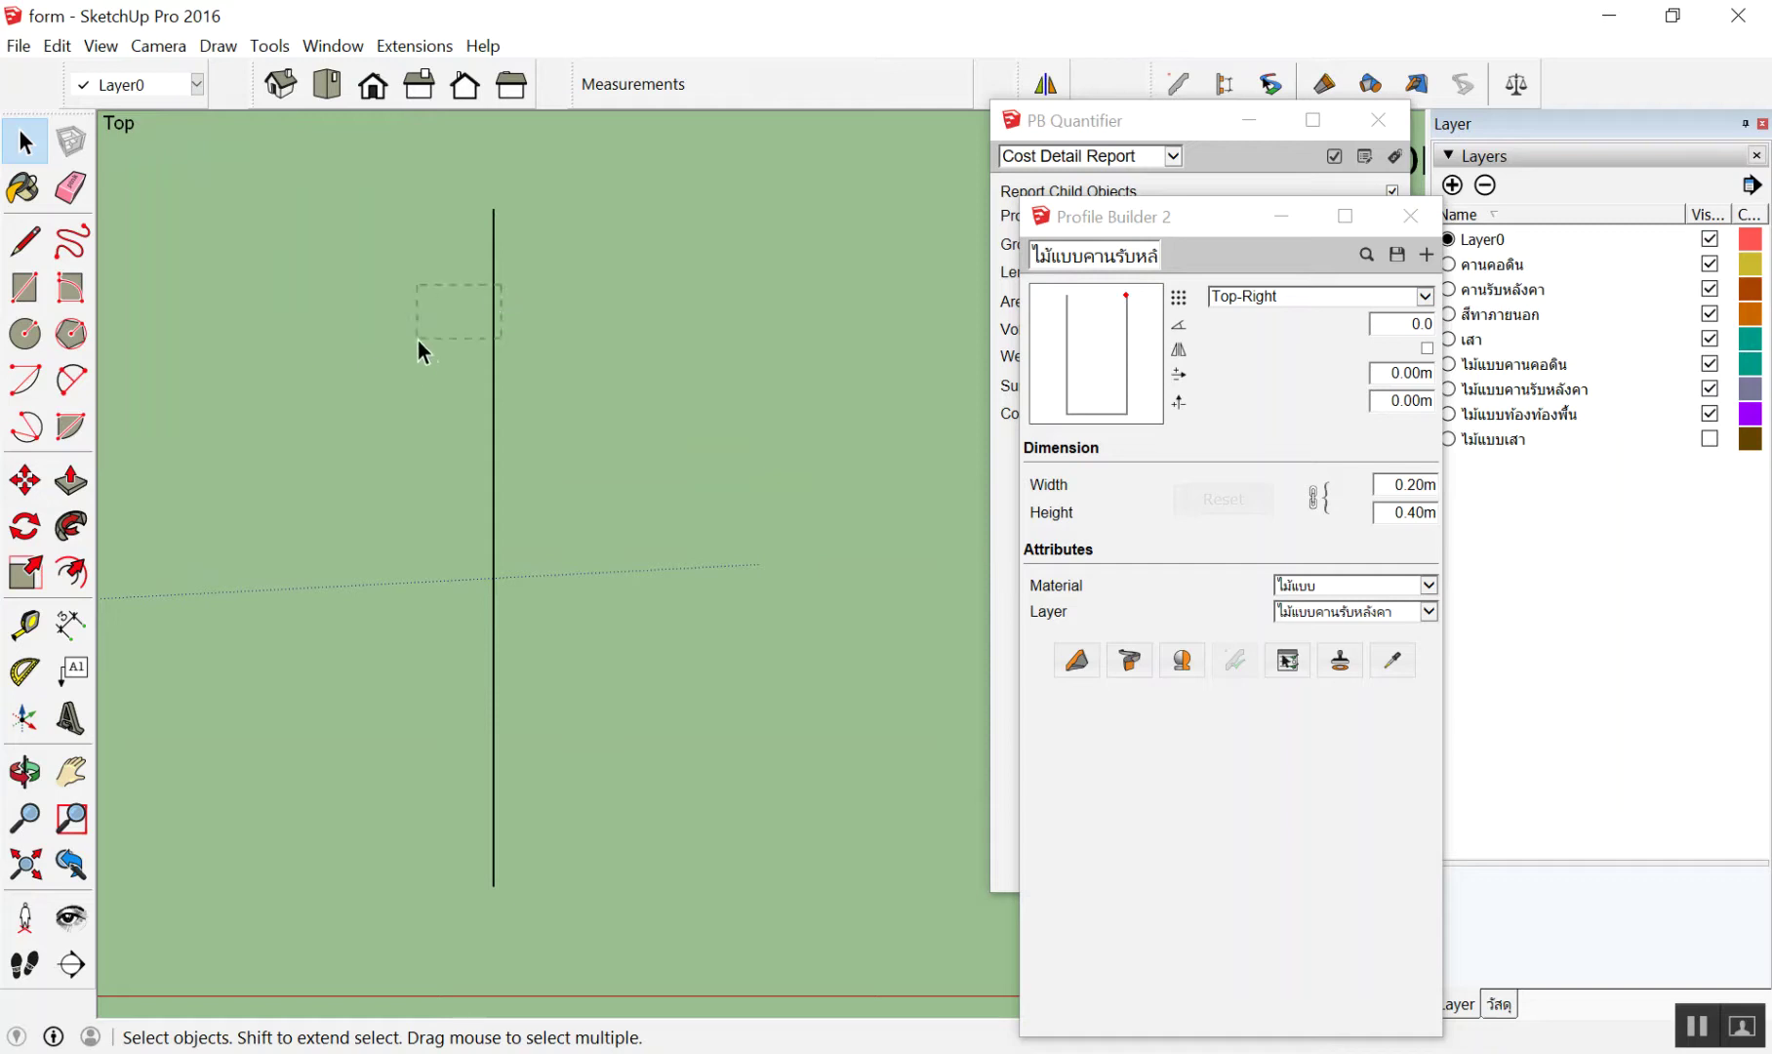
key(d)
click(492, 363)
click(417, 380)
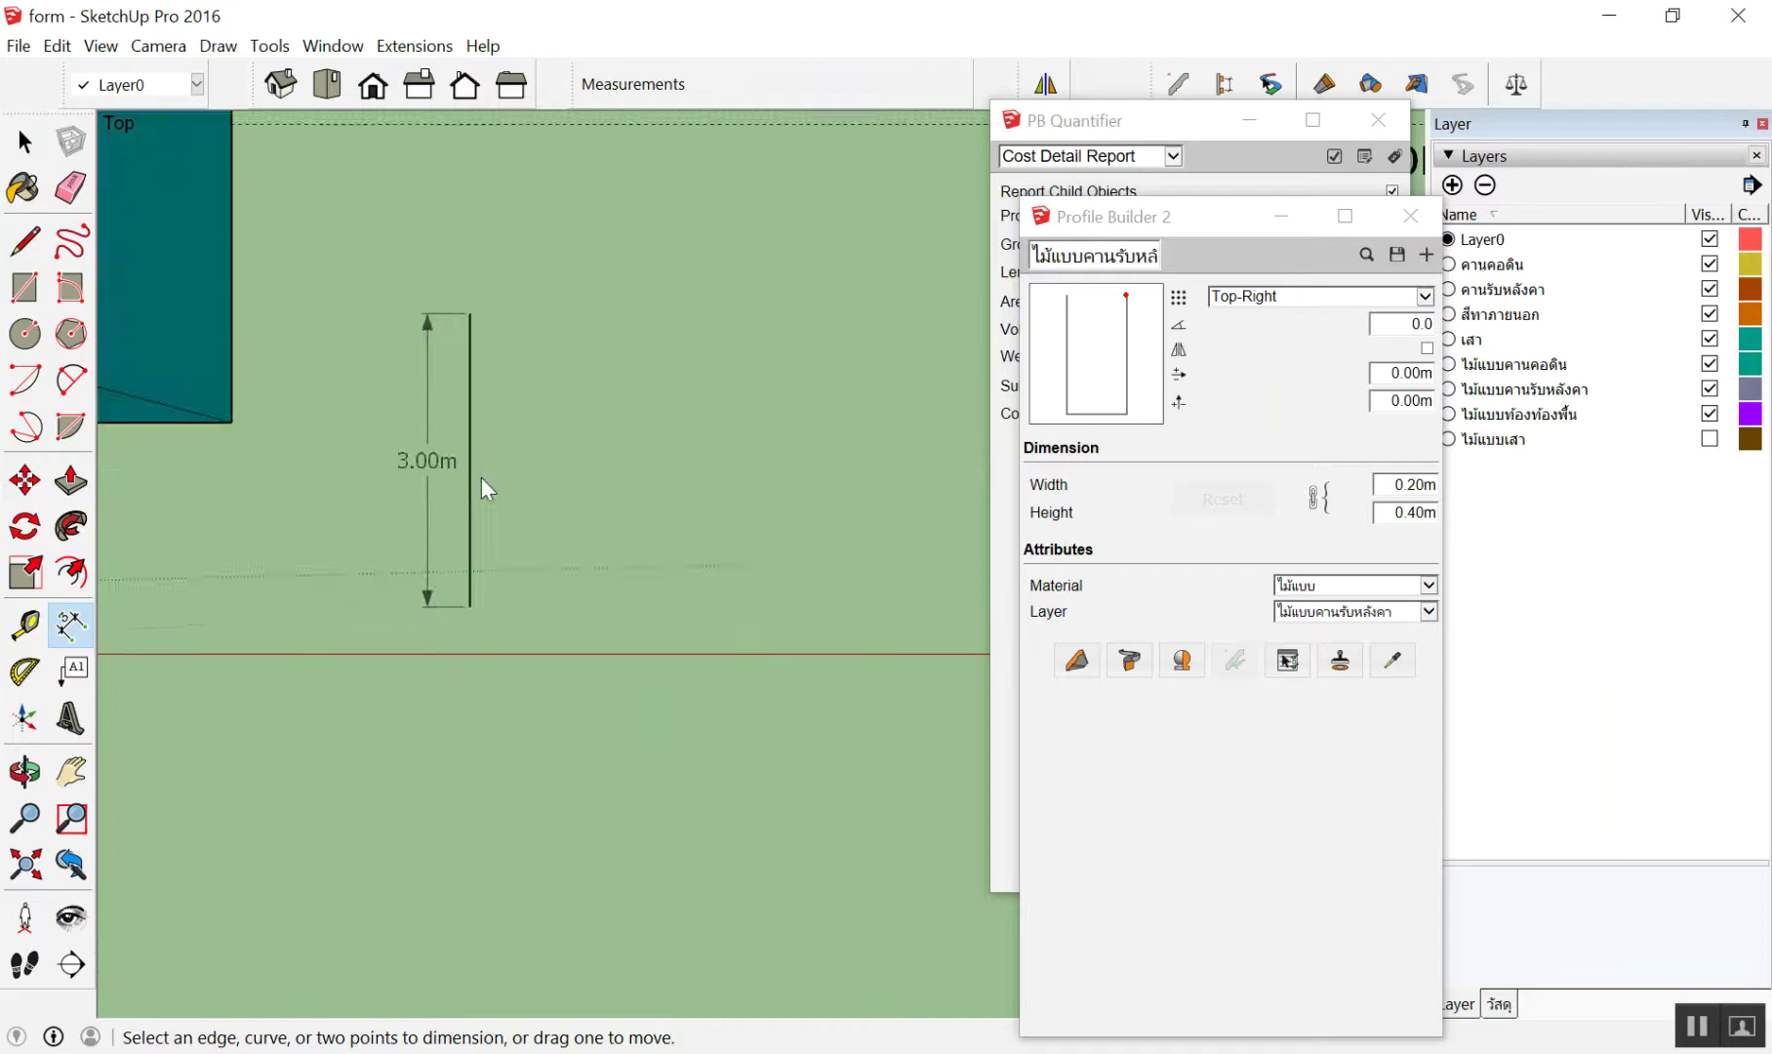
Switch to the front view, delete the 3.00m dimension, then undo to restore it
click(372, 85)
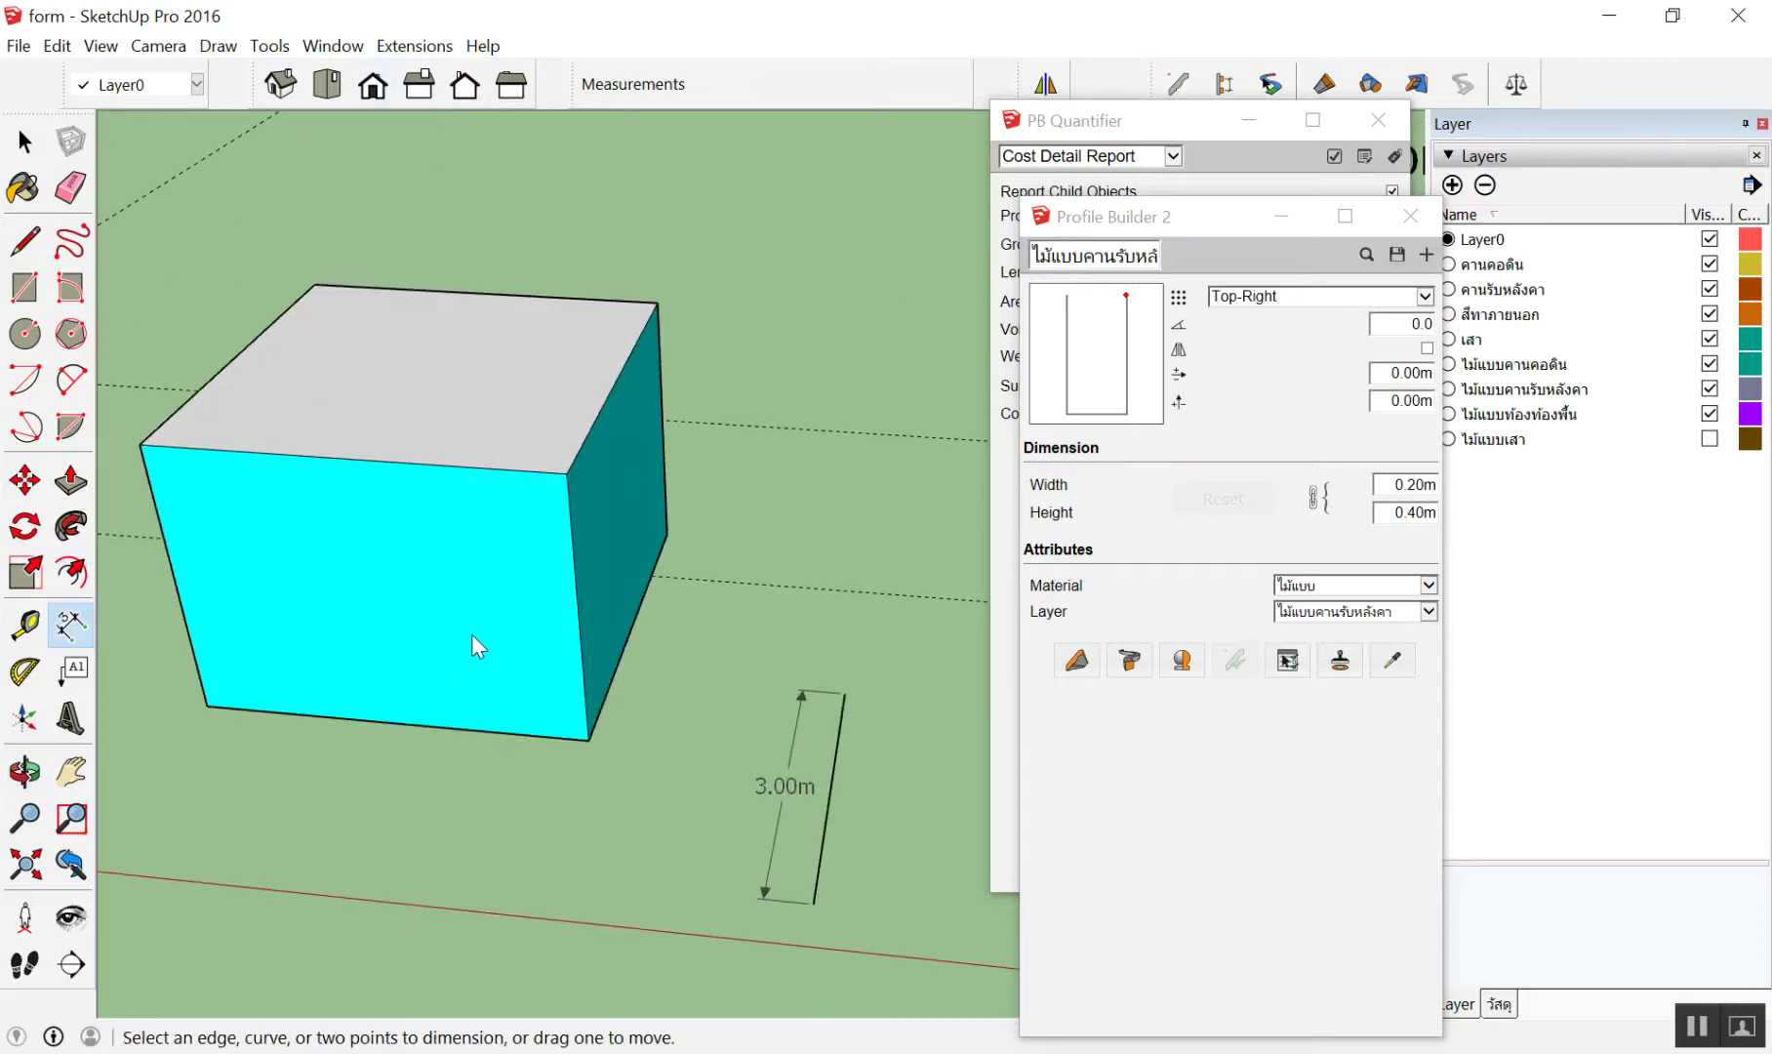
scroll(512, 545, down, 3)
scroll(625, 749, down, 3)
key(space)
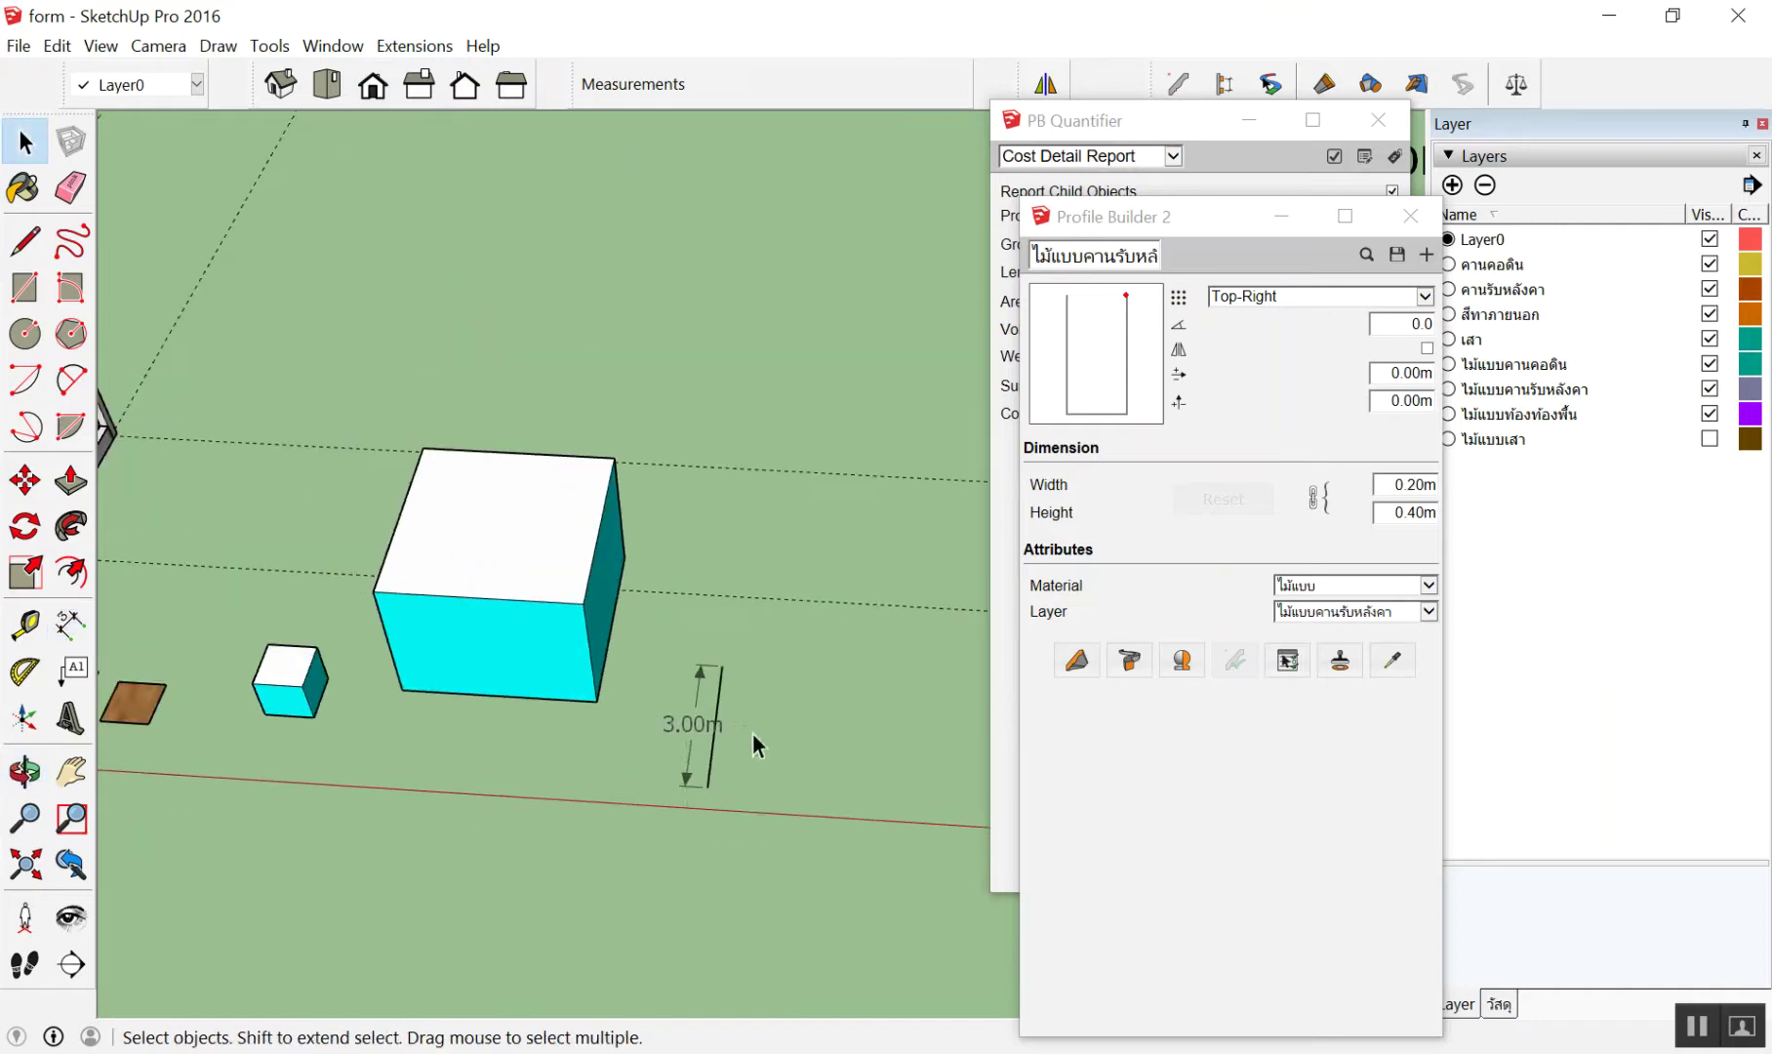
click(694, 812)
key(Delete)
middle_drag(689, 771, 681, 732)
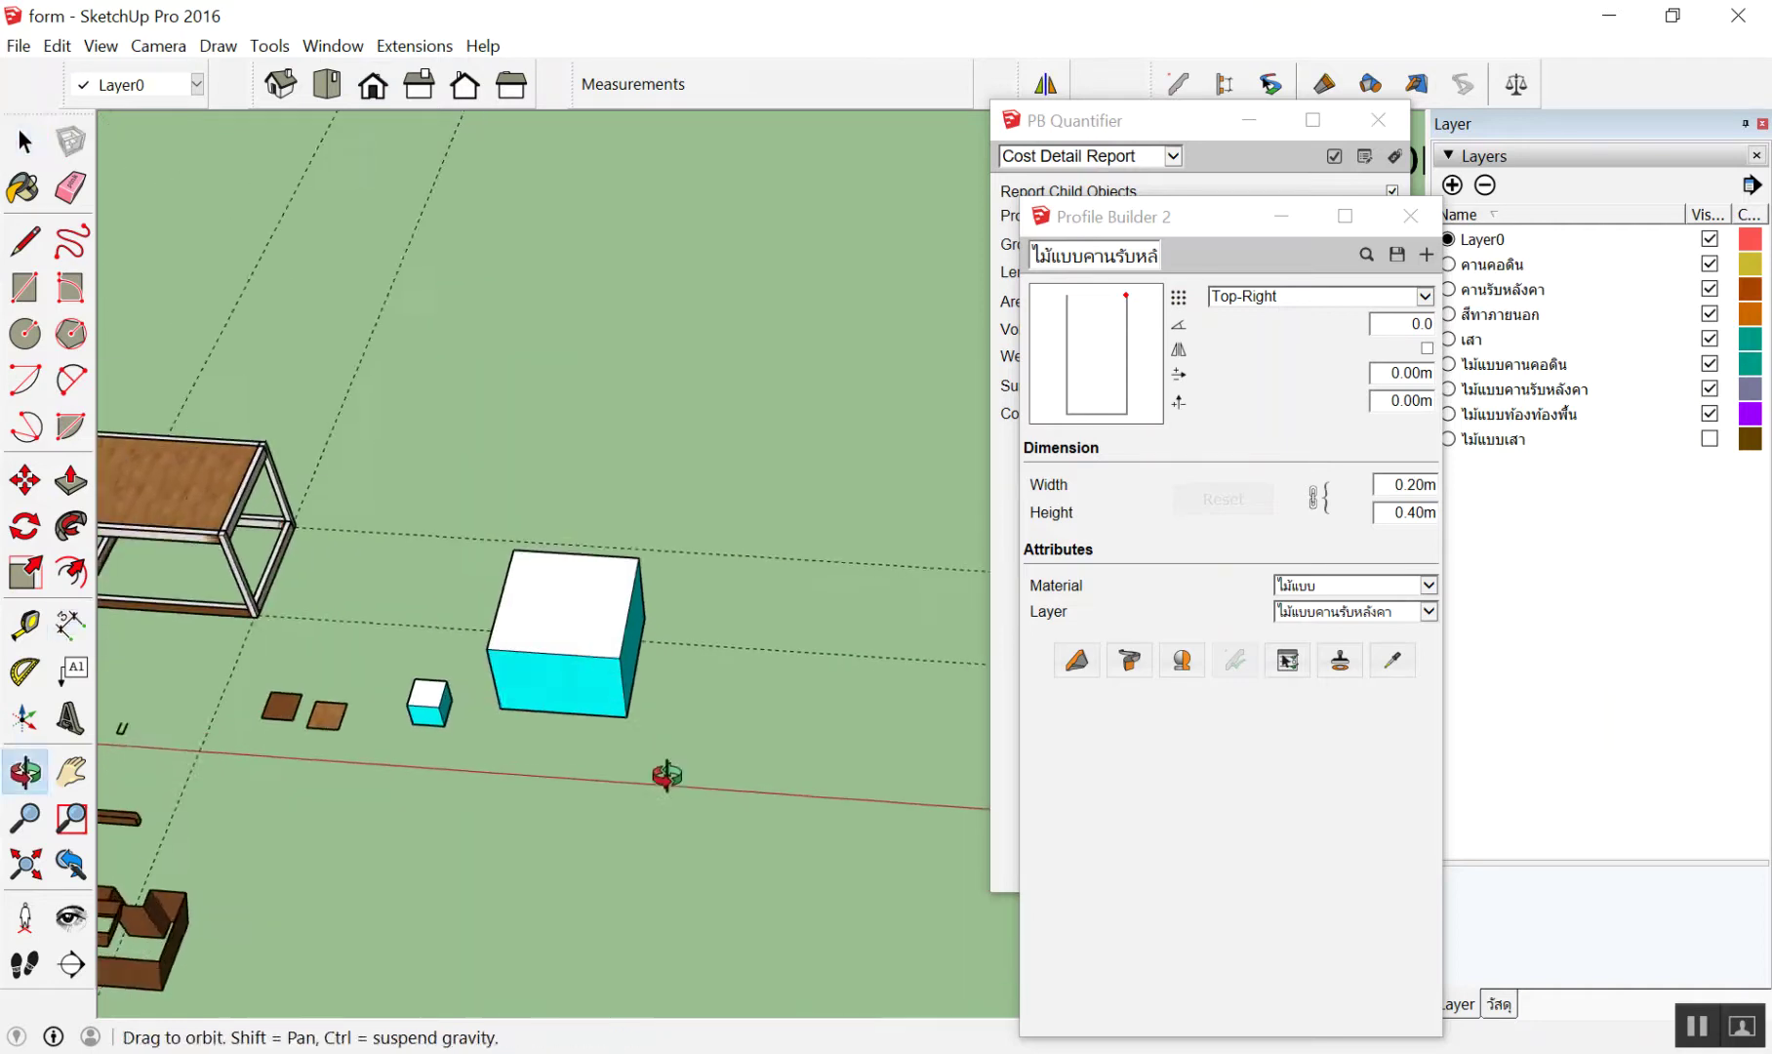
scroll(602, 625, up, 3)
scroll(508, 585, down, 2)
scroll(631, 680, up, 1)
scroll(652, 643, up, 2)
key(ctrl+z)
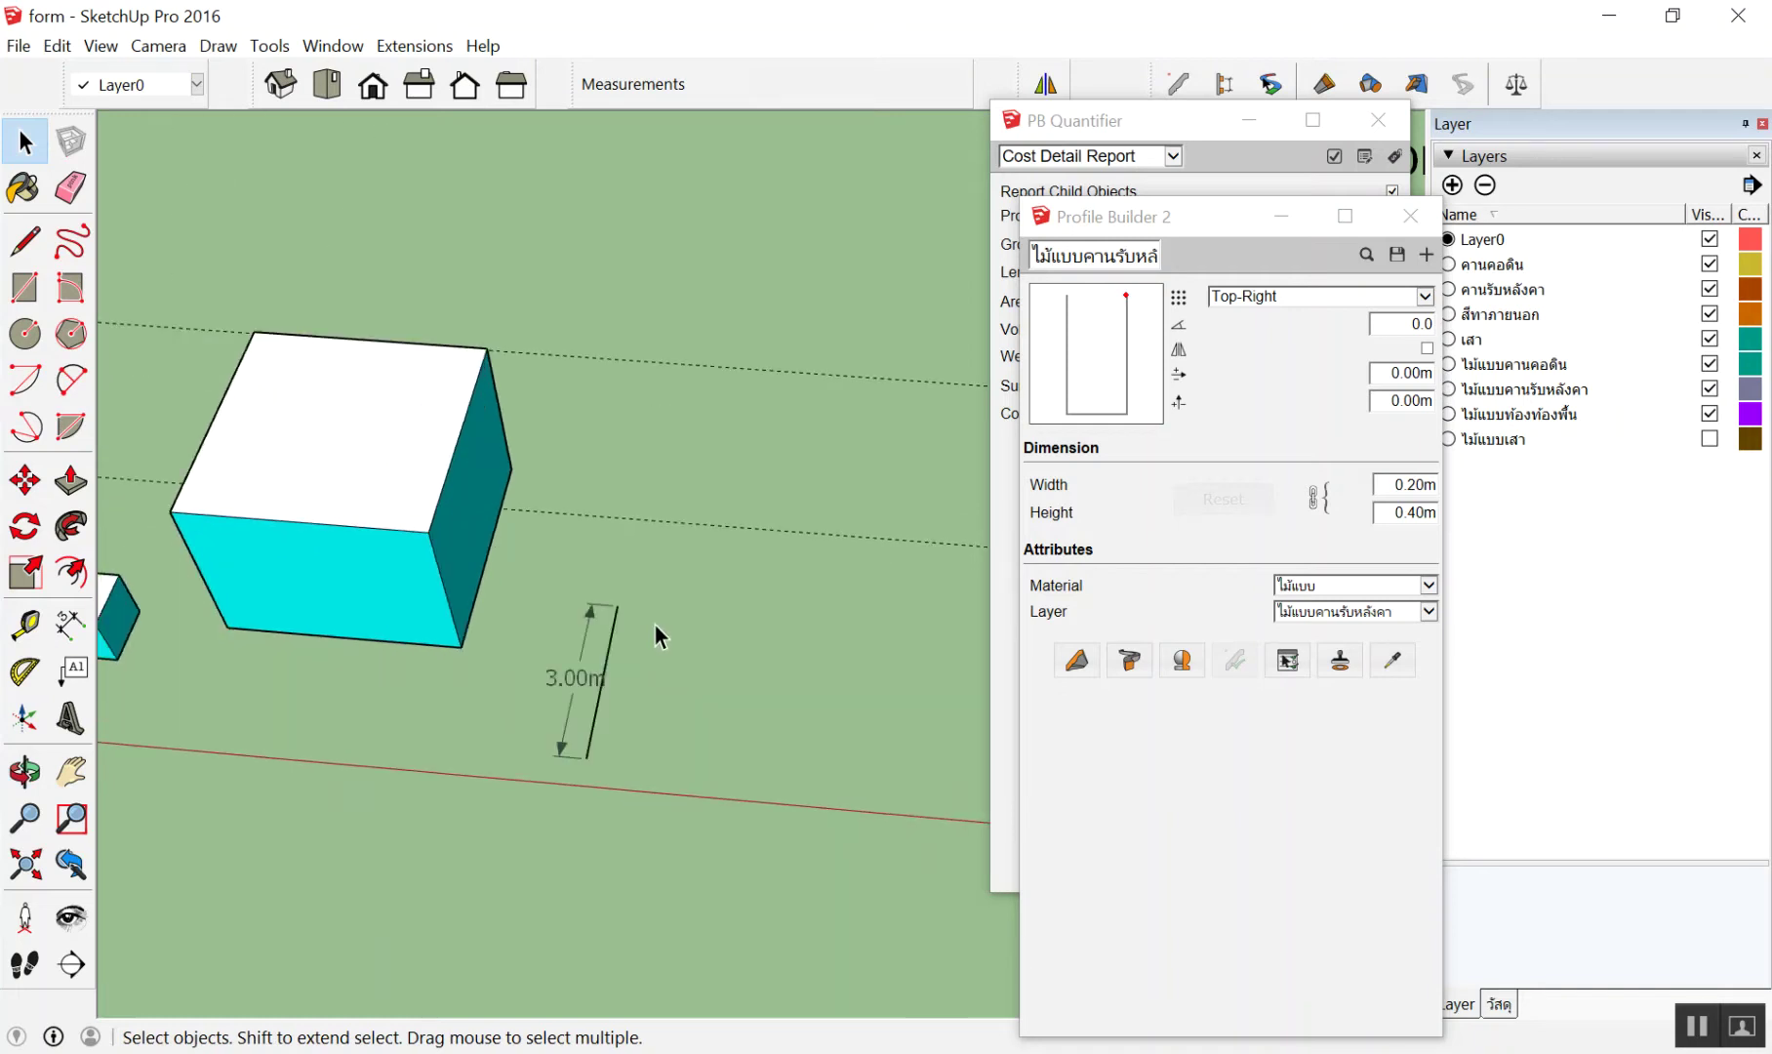
Crossing-select only the rectangle's right-hand long edge
scroll(615, 742, up, 2)
scroll(639, 668, up, 2)
click(632, 668)
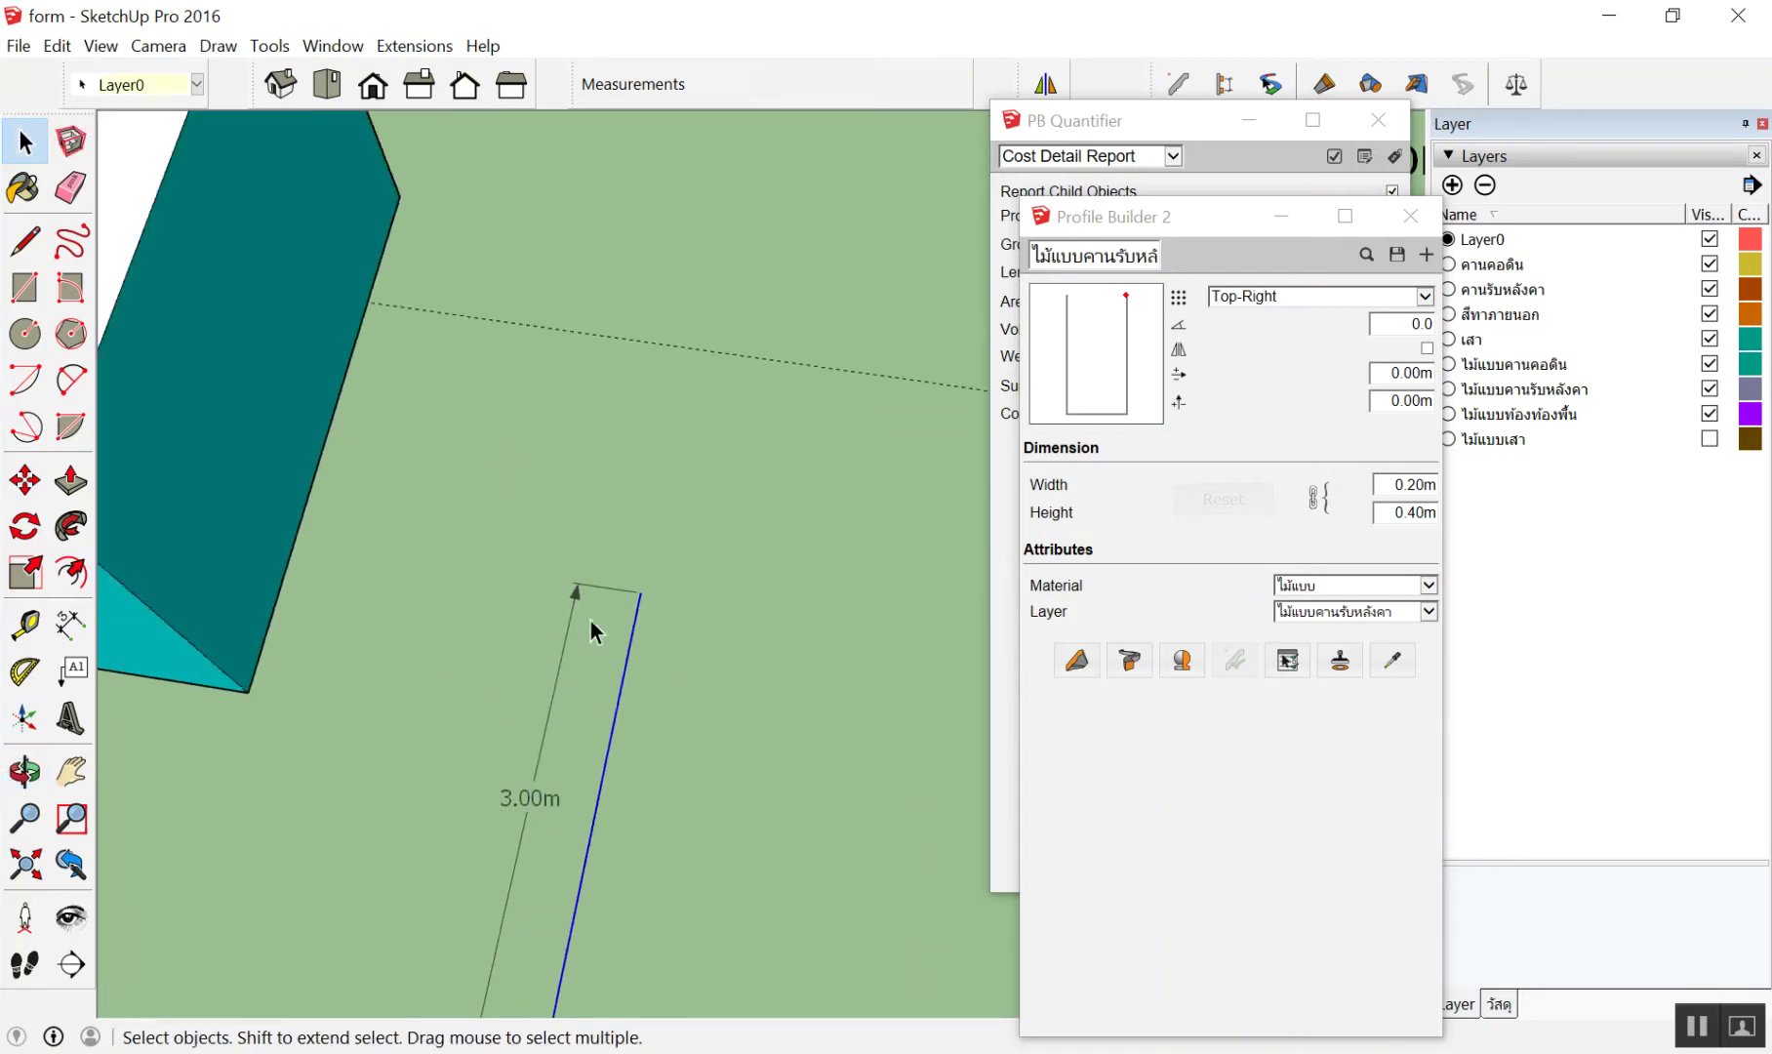
scroll(590, 619, down, 3)
scroll(554, 501, up, 3)
scroll(586, 430, up, 2)
click(633, 346)
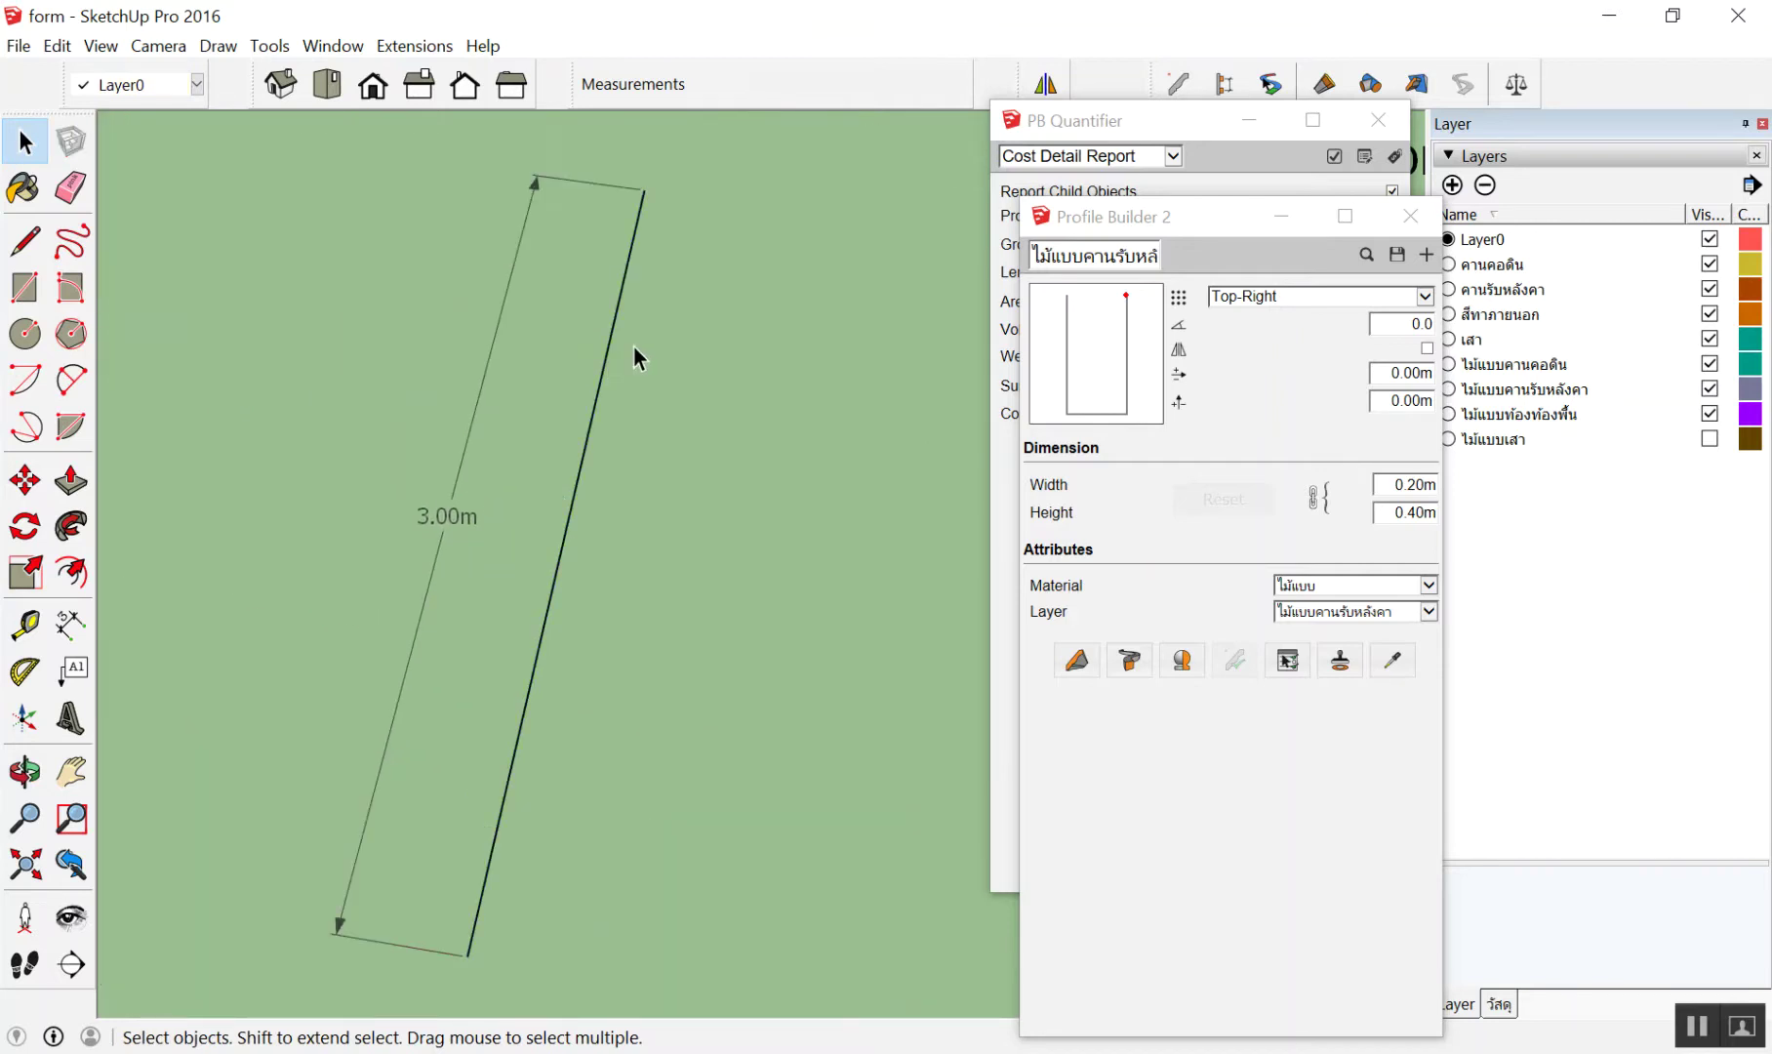
drag(582, 394, 582, 397)
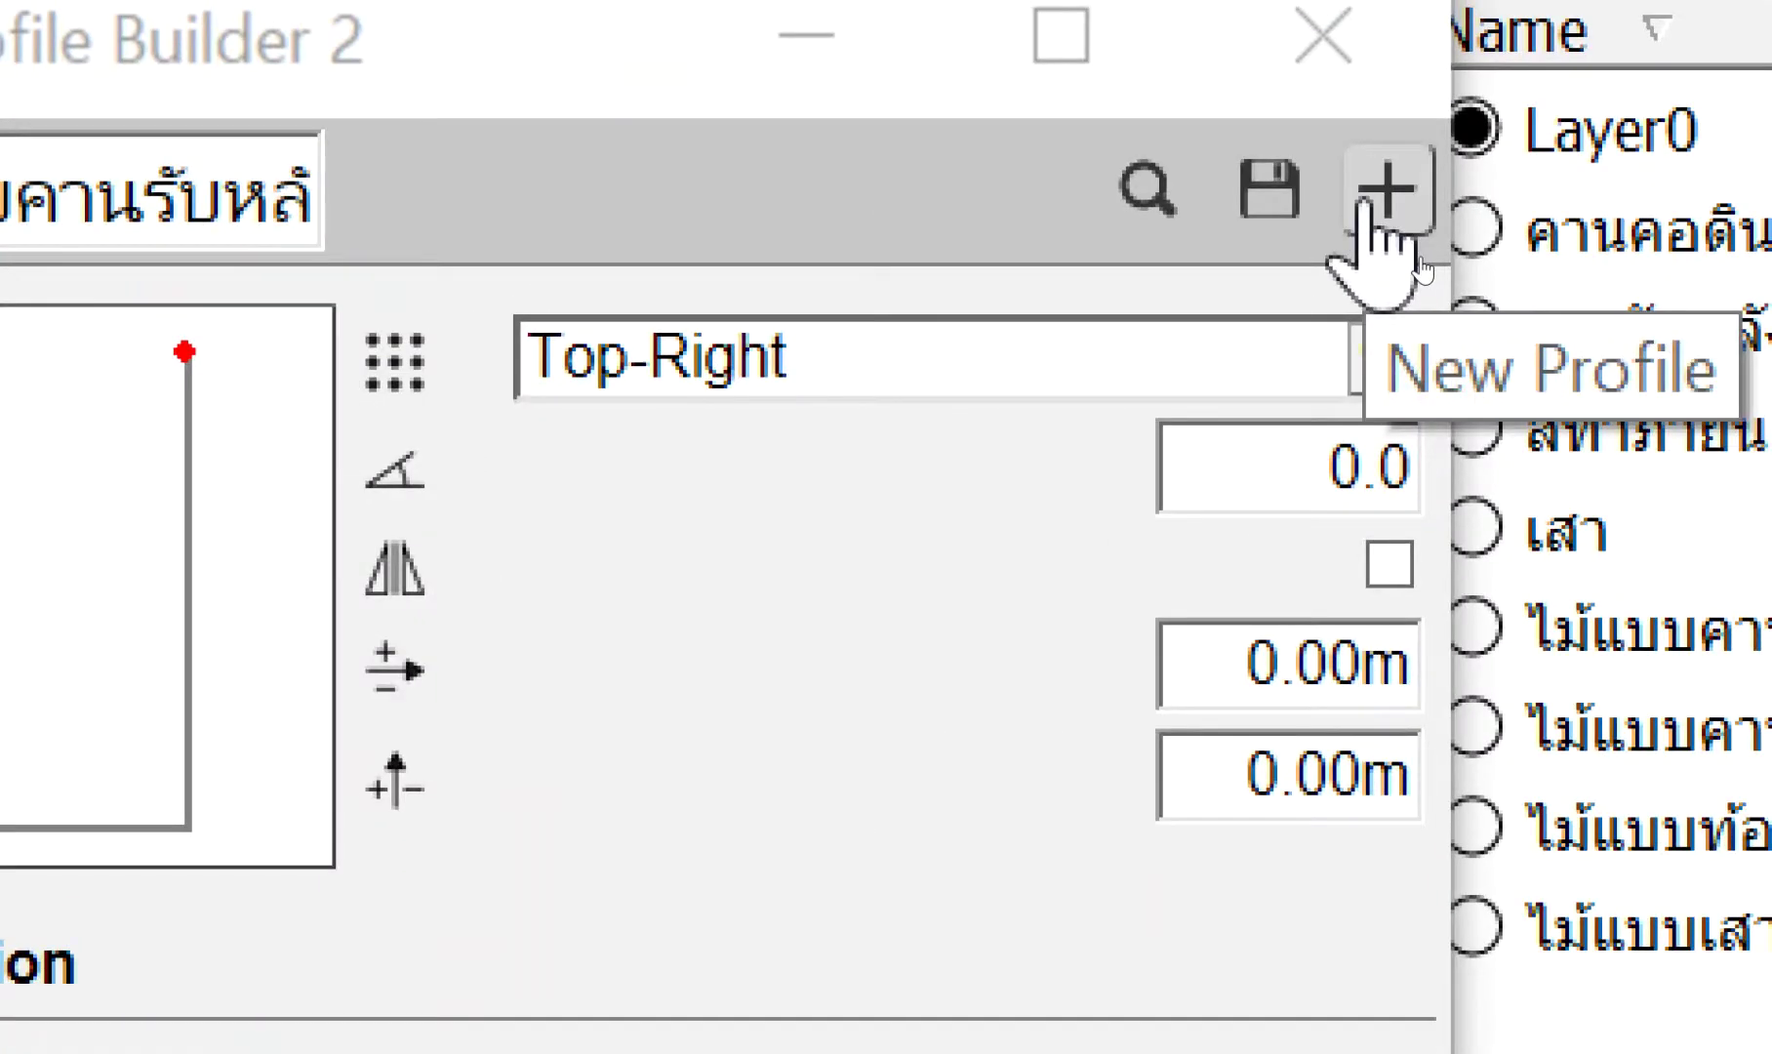
Create a new Profile Builder profile from the edge named สีทาภายนอก
click(1362, 203)
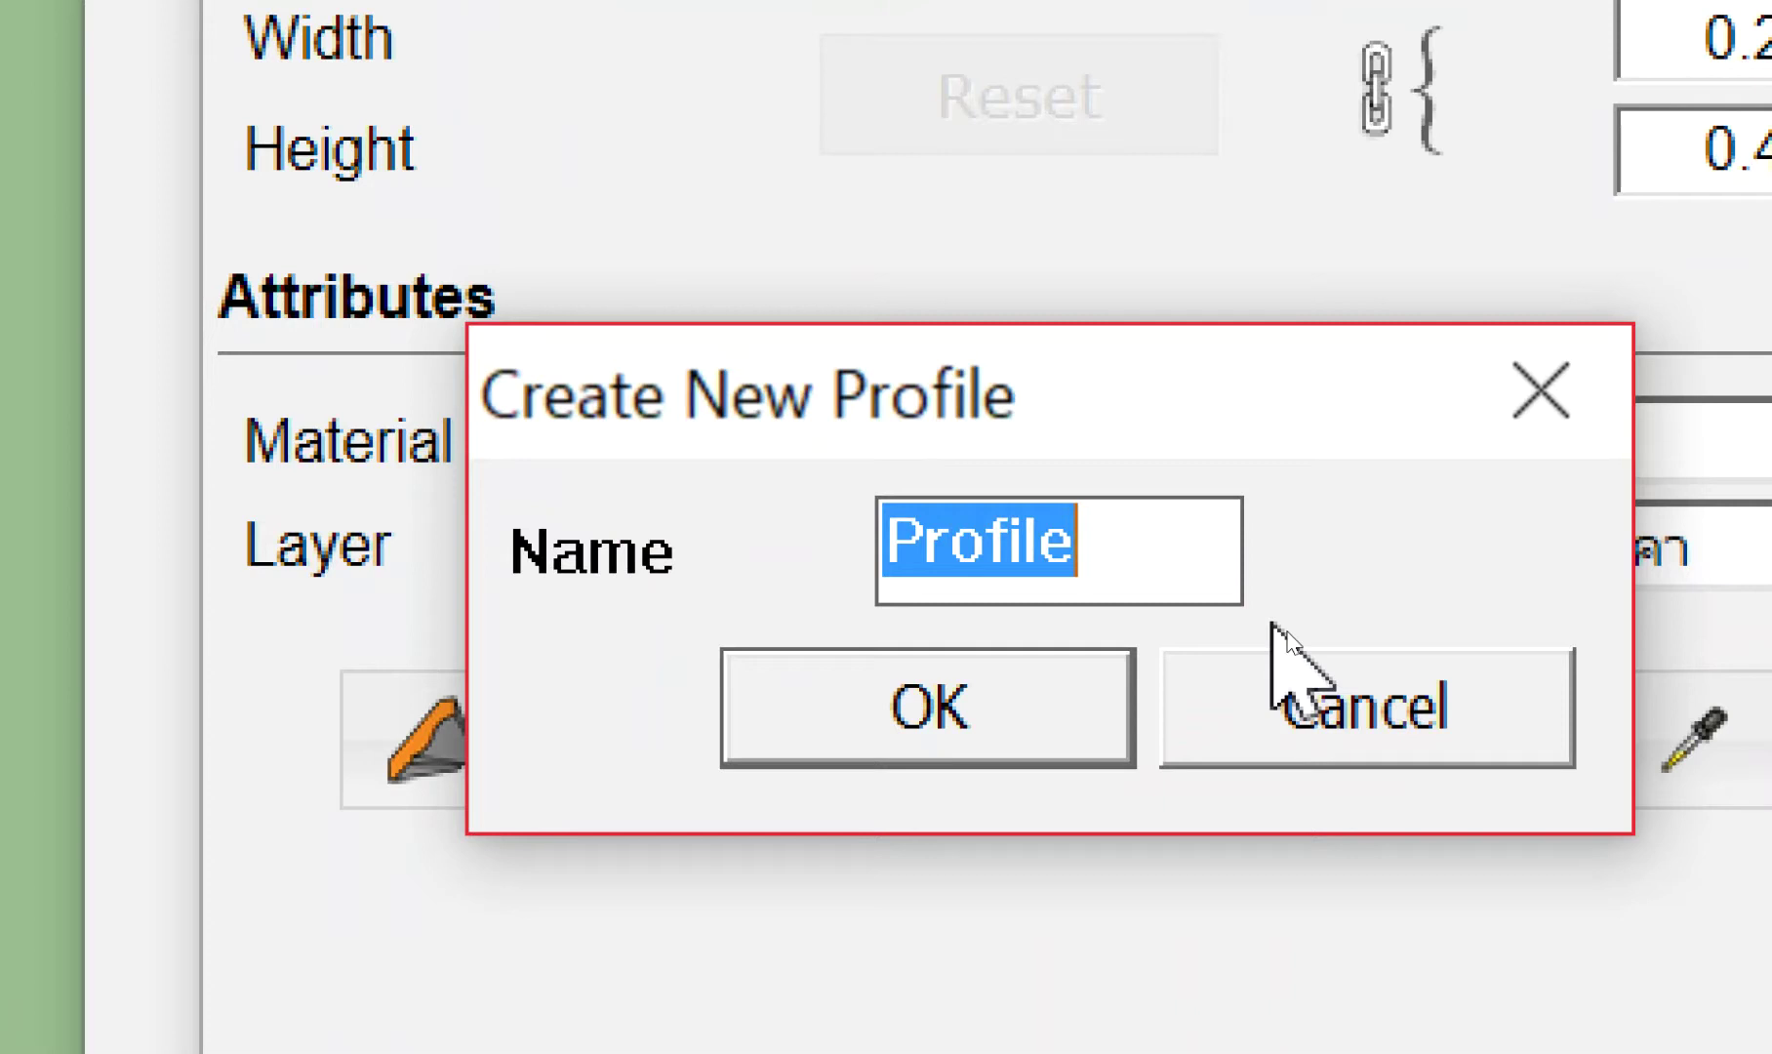
text(lu)
key(BackSpace)
key(BackSpace)
text(สีทาภายนอก)
click(1073, 691)
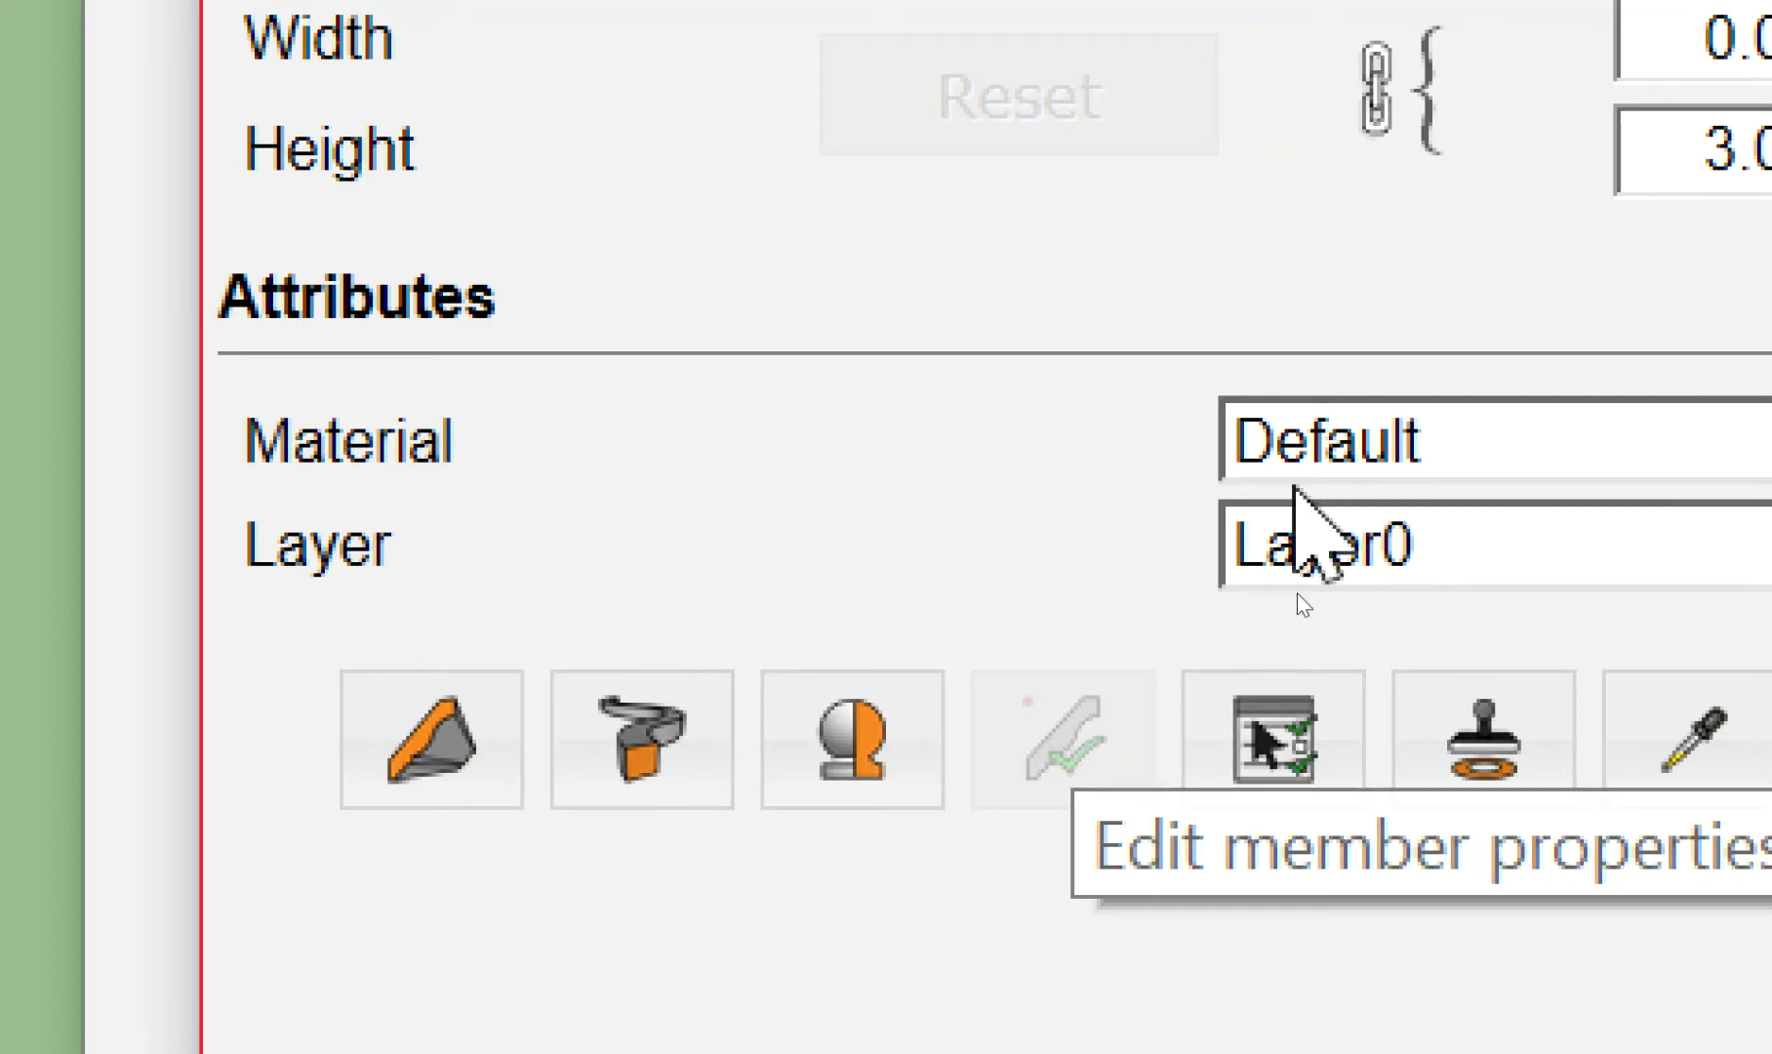
Set the profile's material and layer both to สีทาภายนอก
click(1347, 439)
click(1288, 642)
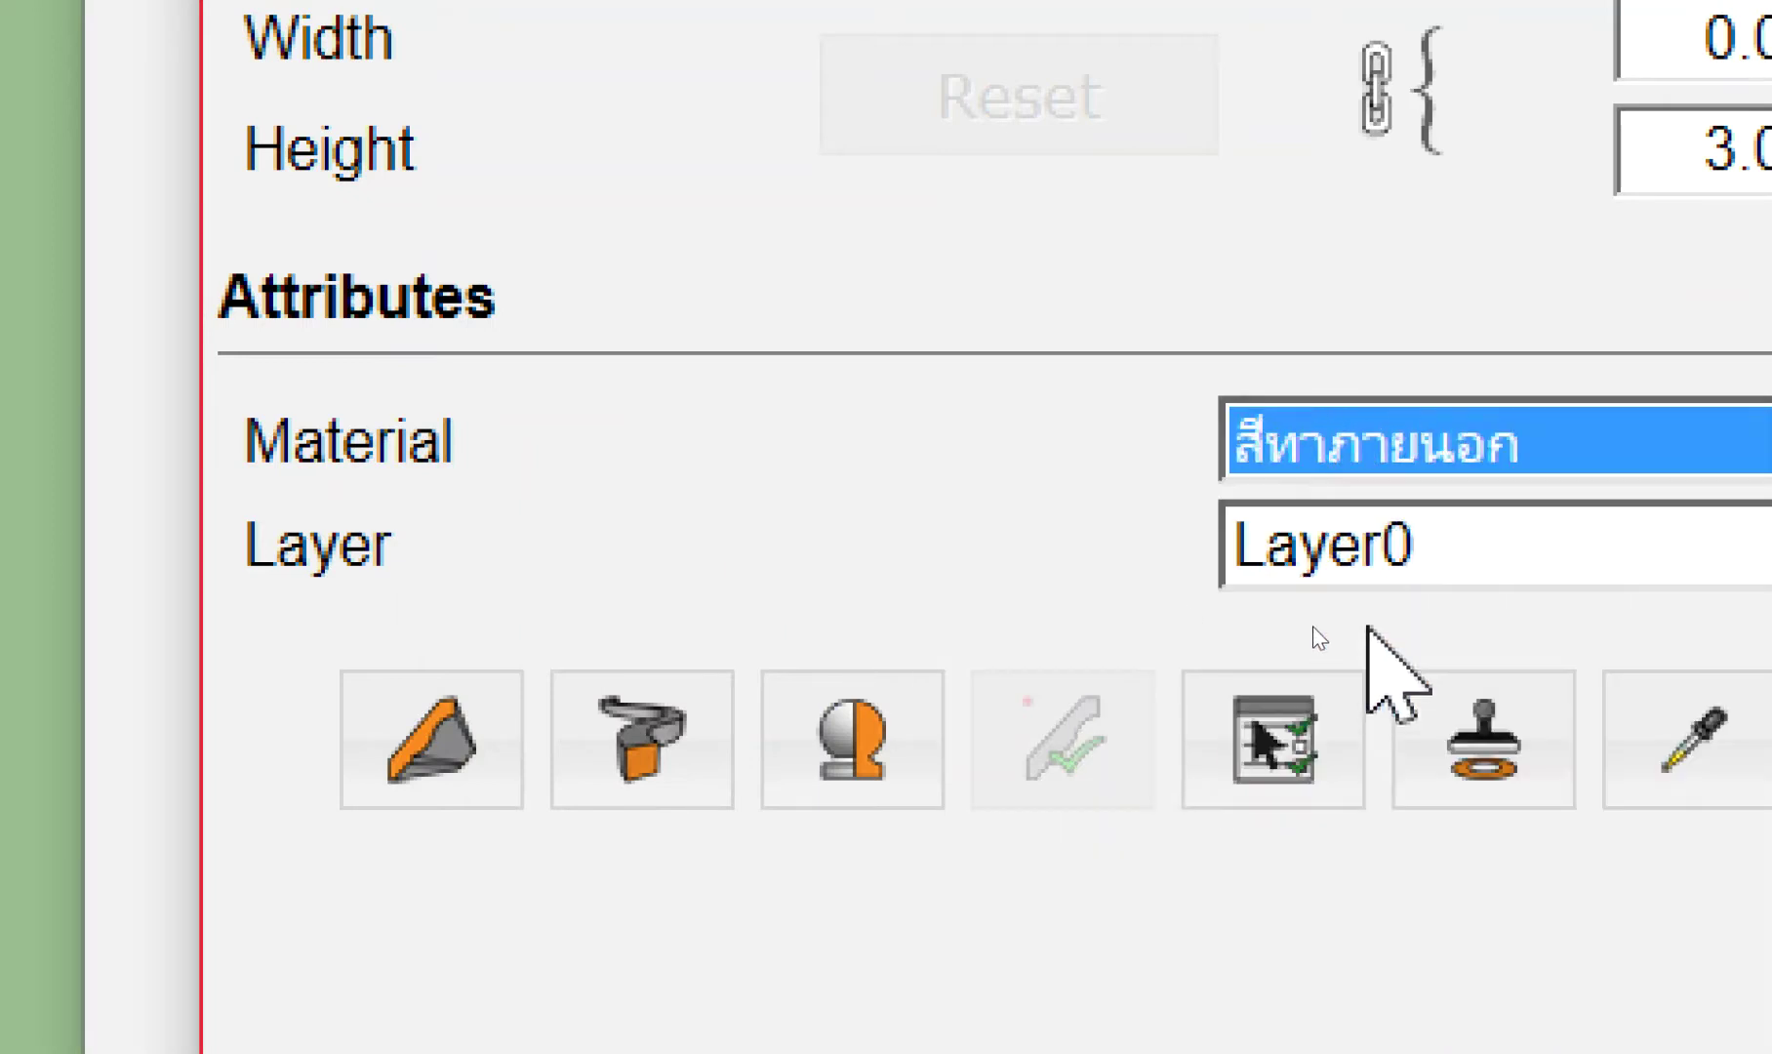
click(1391, 528)
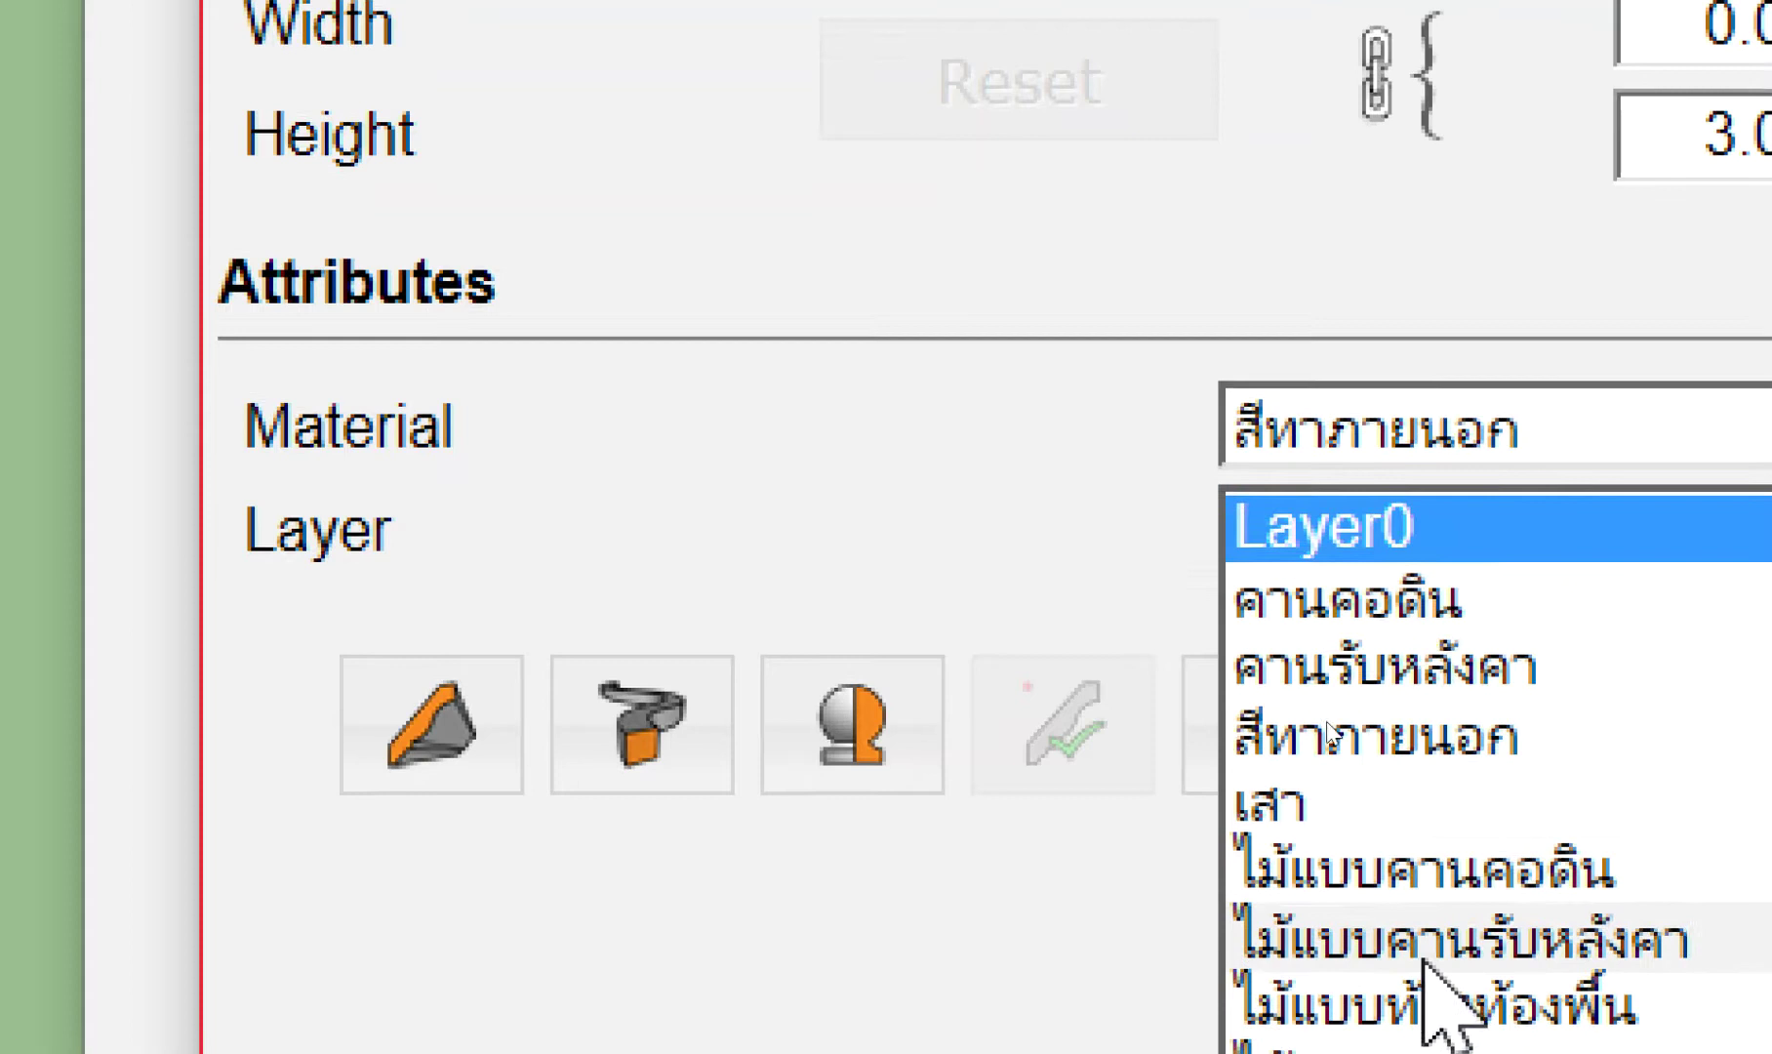
click(1522, 670)
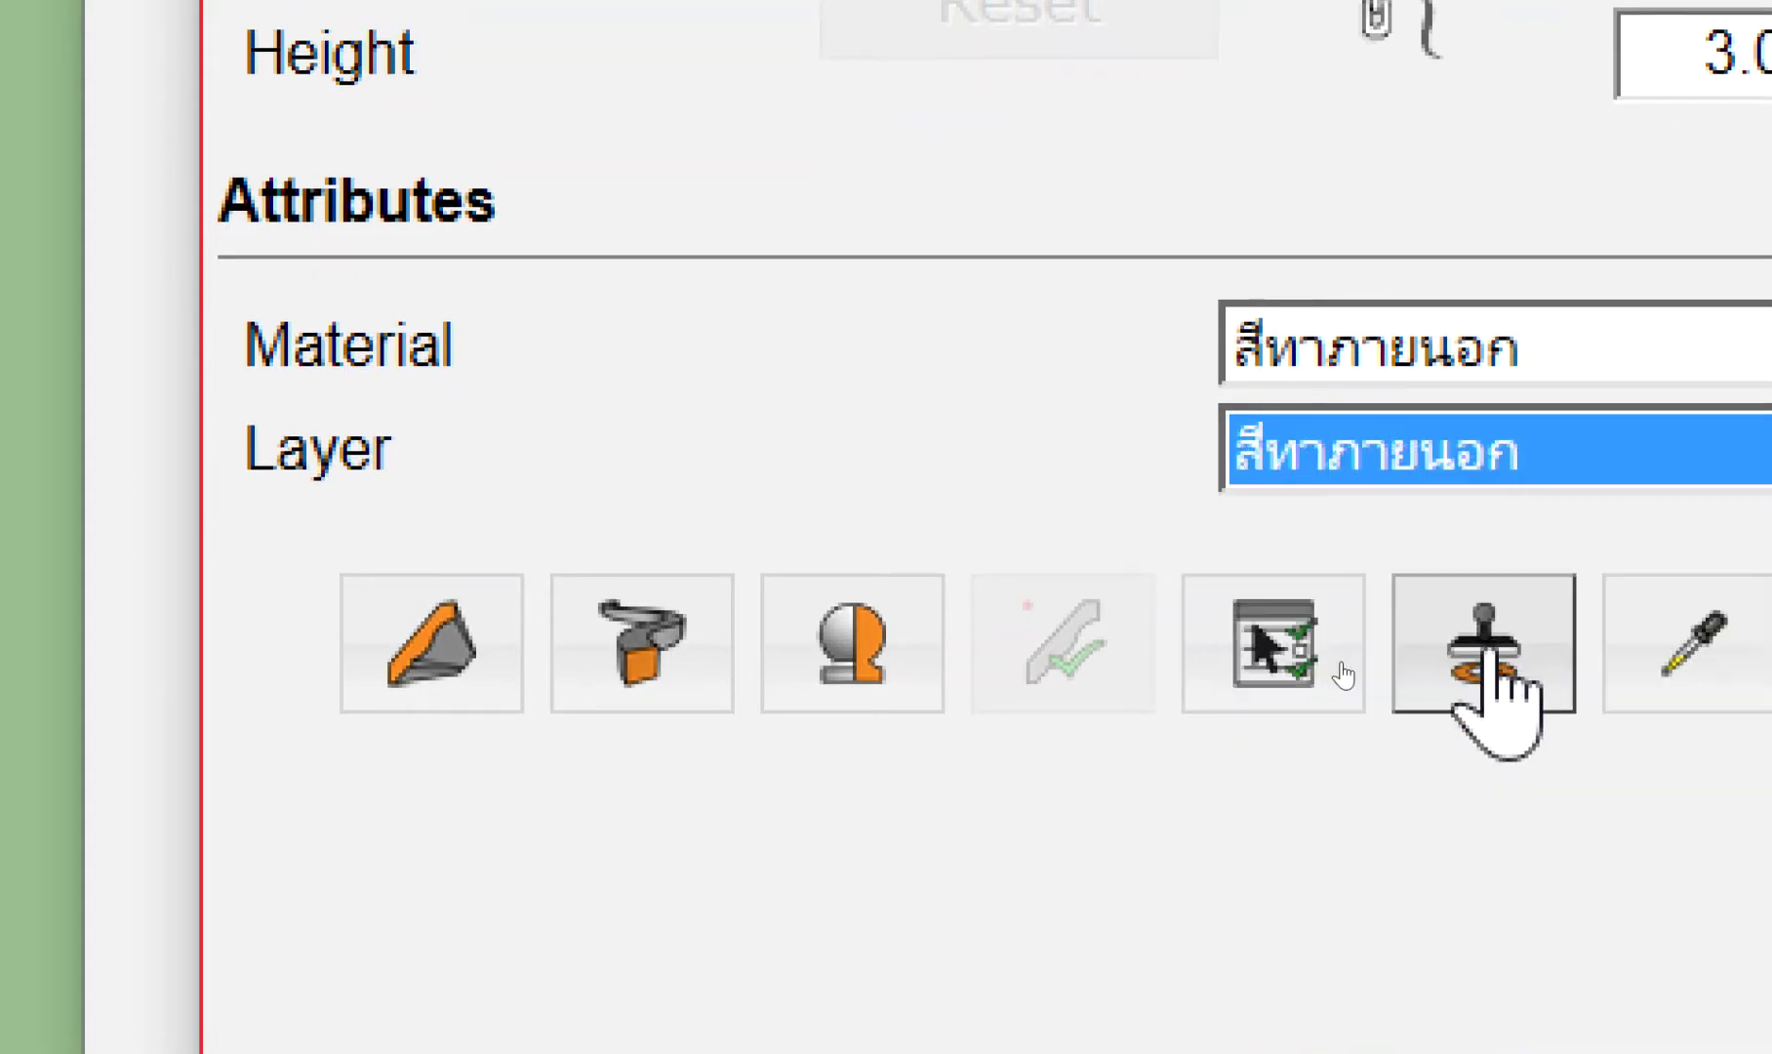
click(1484, 649)
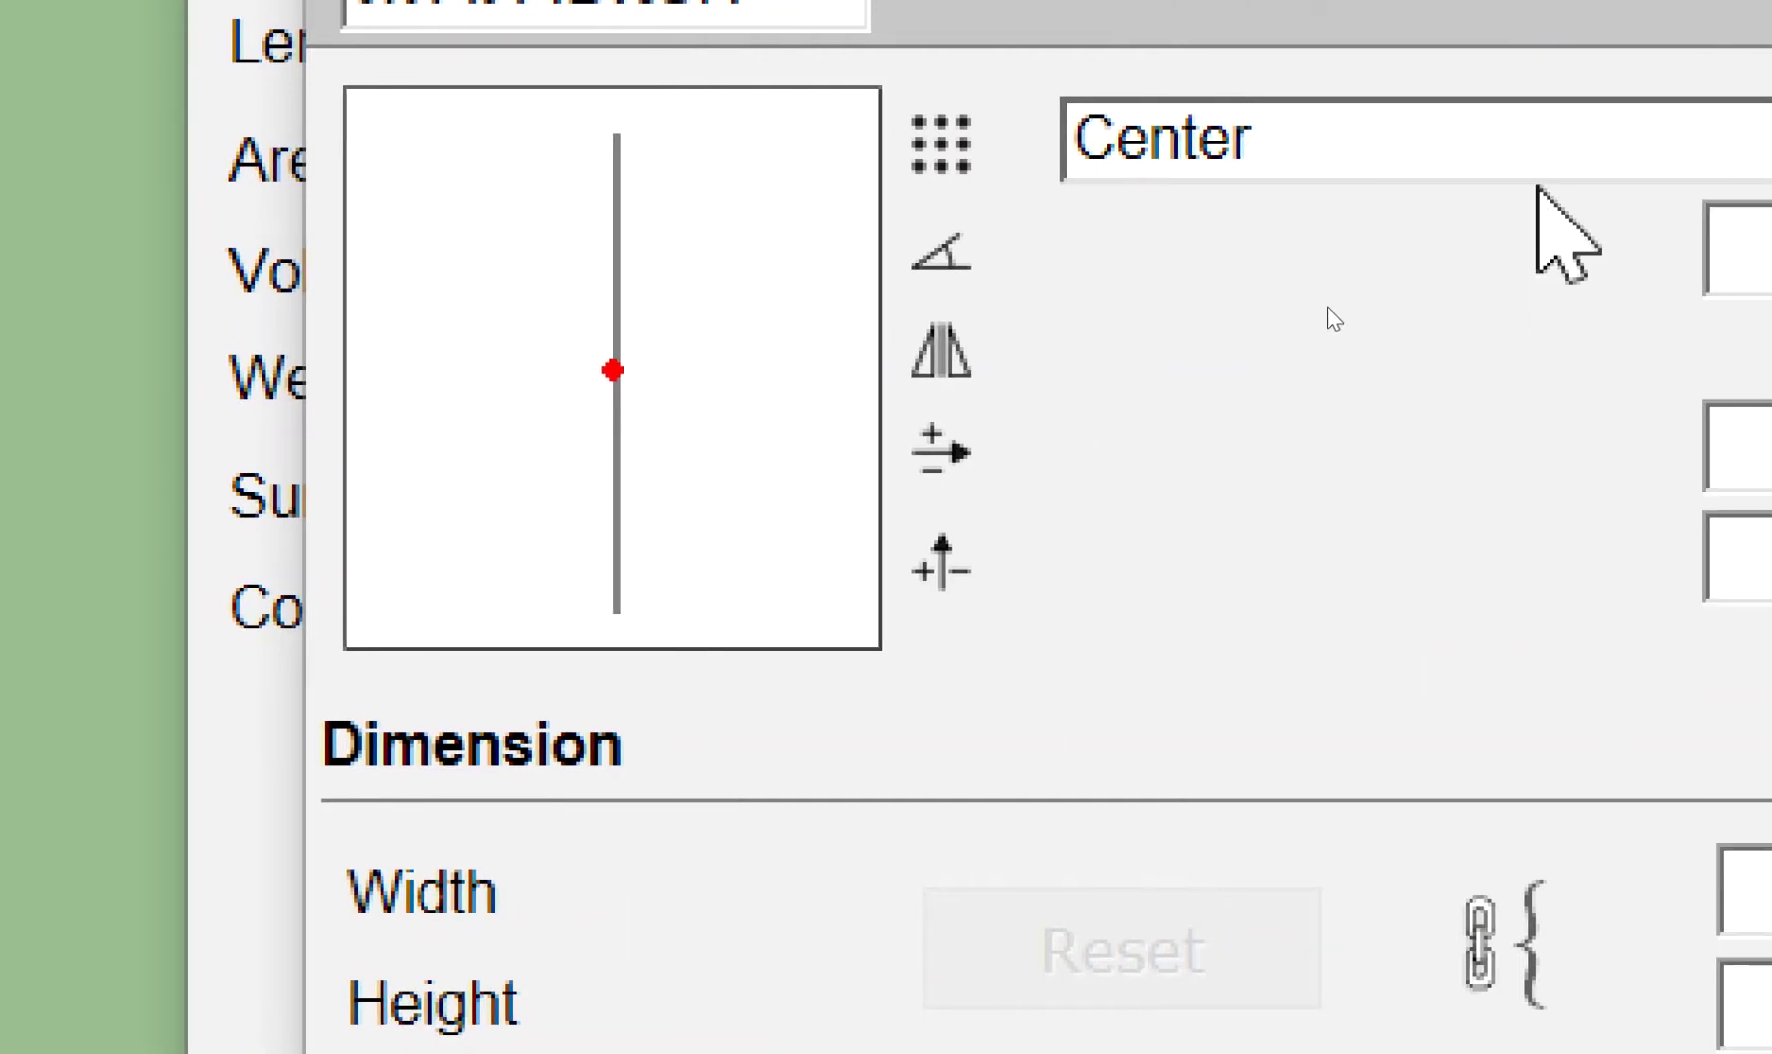
Change the profile alignment from Bottom-Left to Bottom-Middle
click(1537, 166)
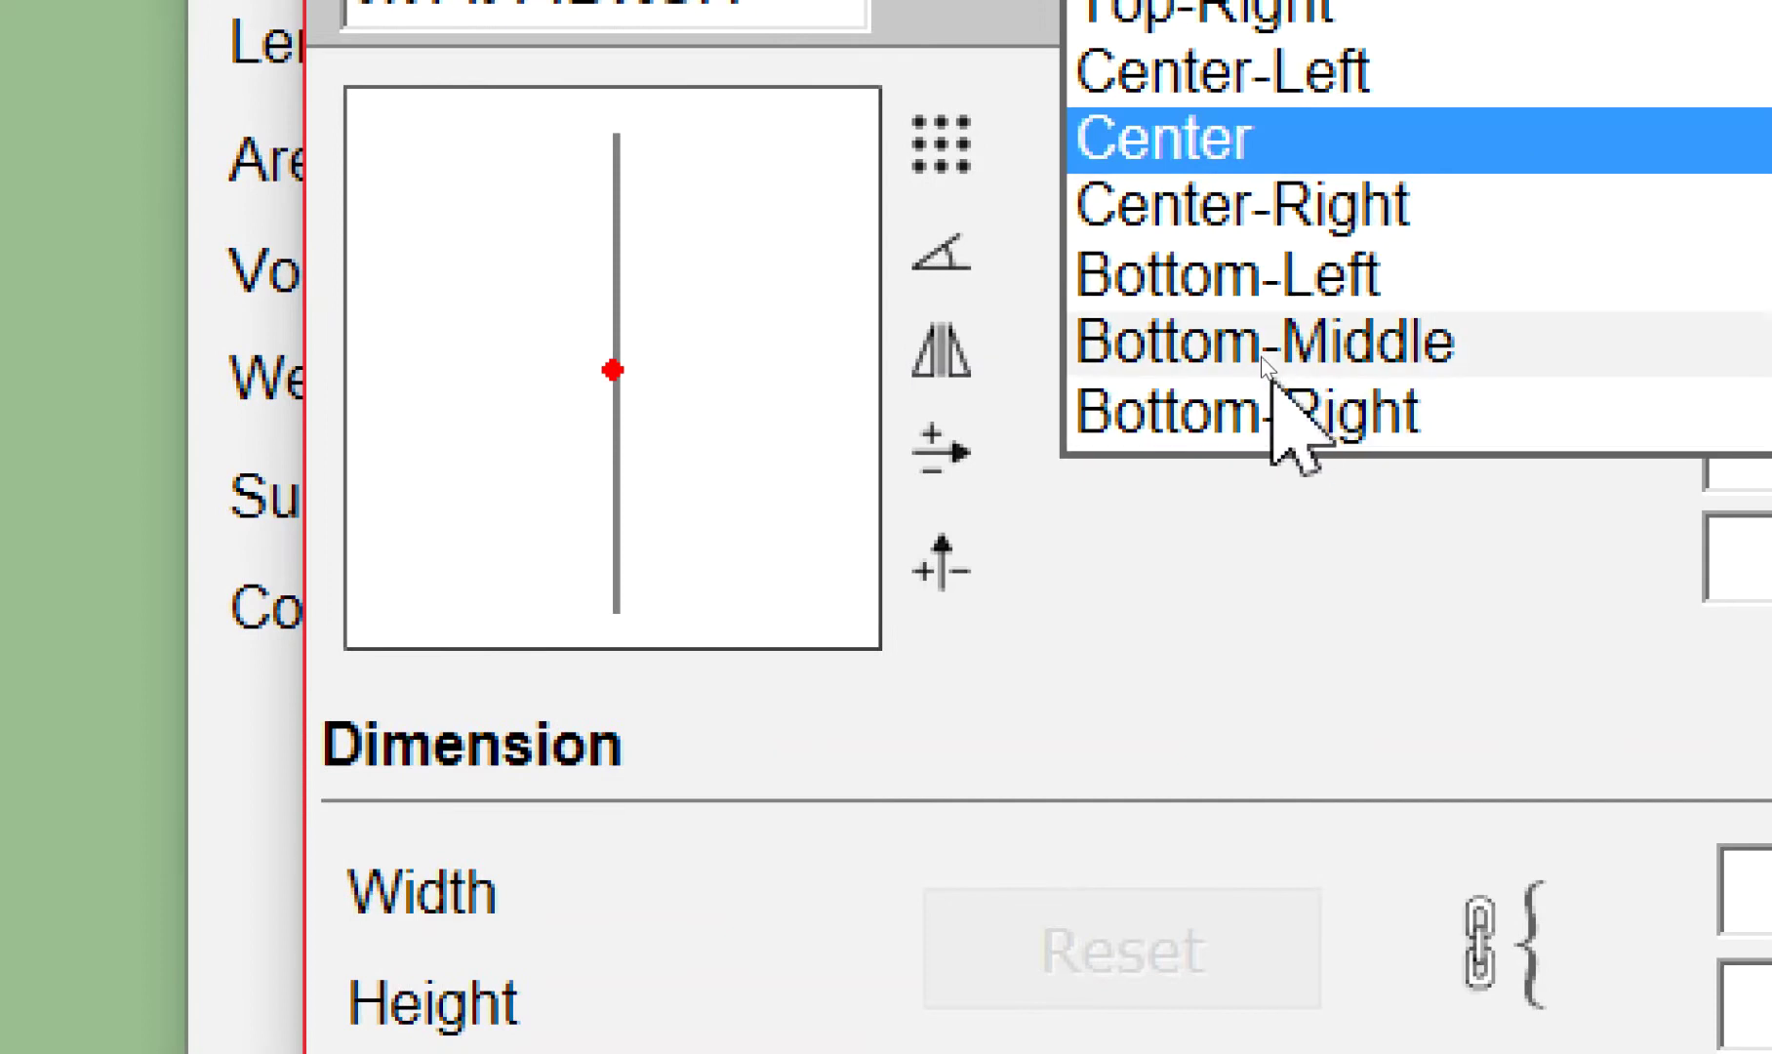
click(1298, 283)
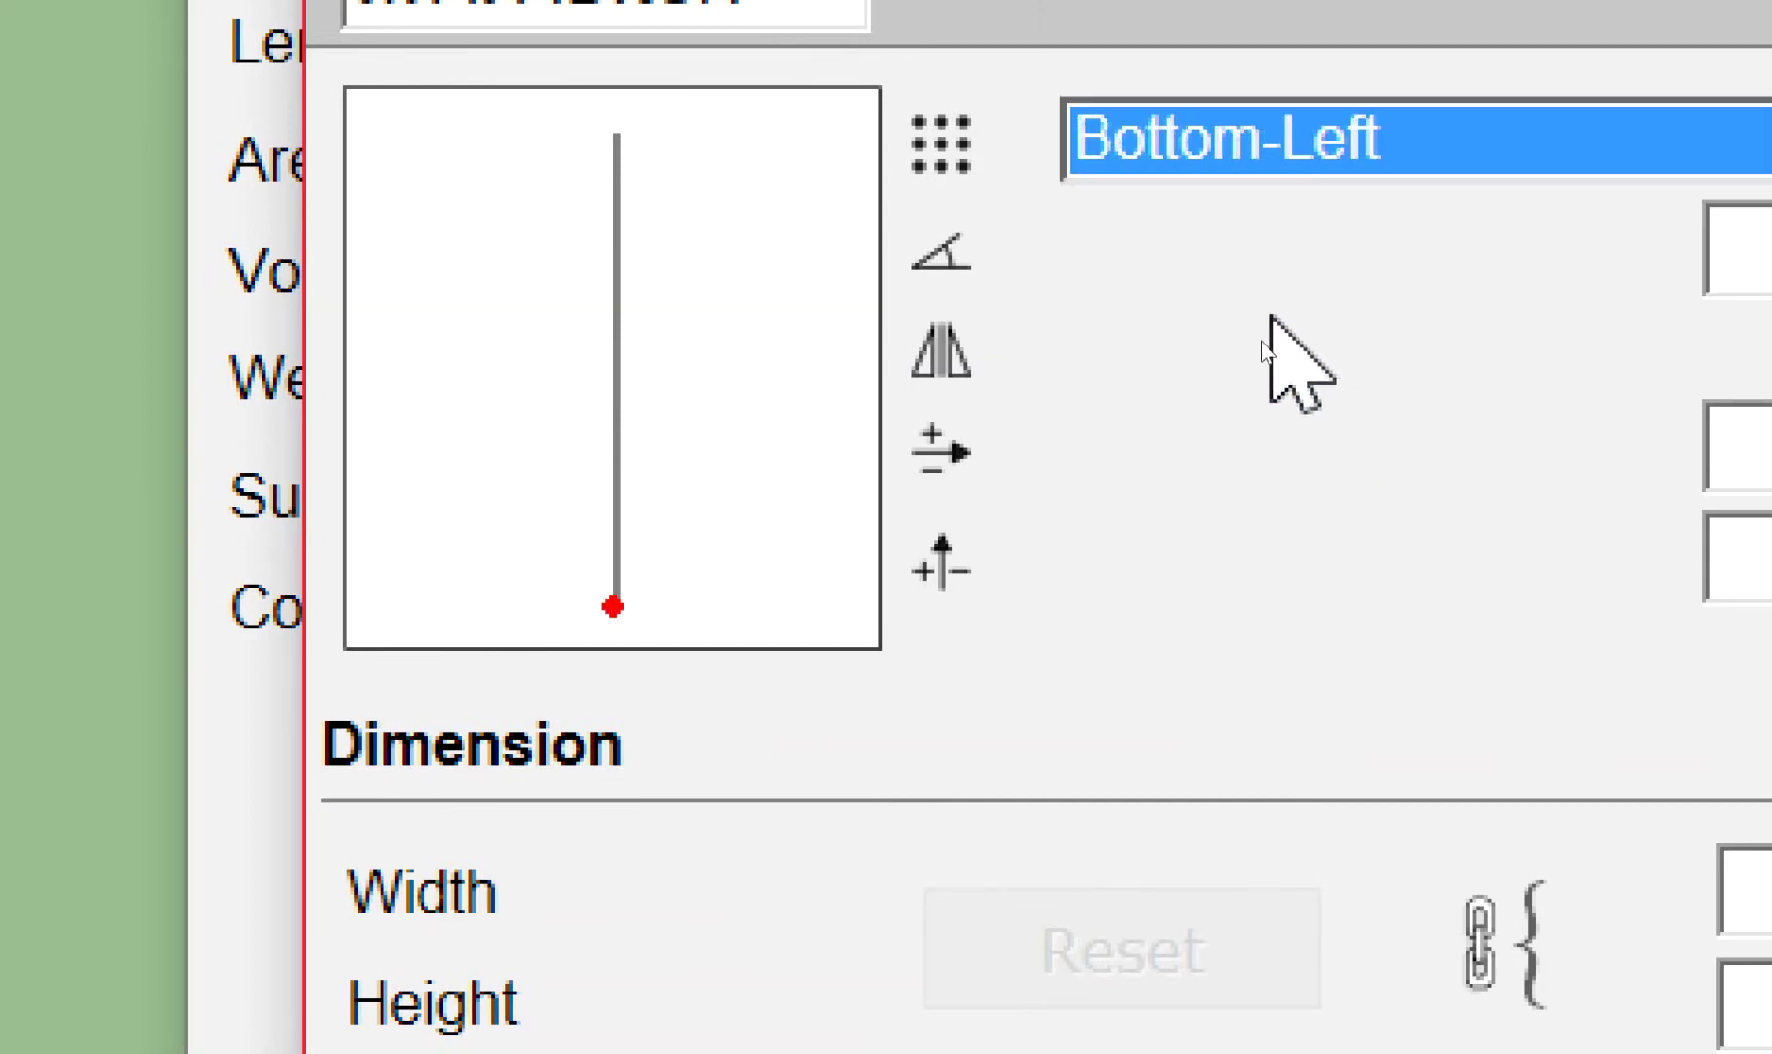
click(1317, 156)
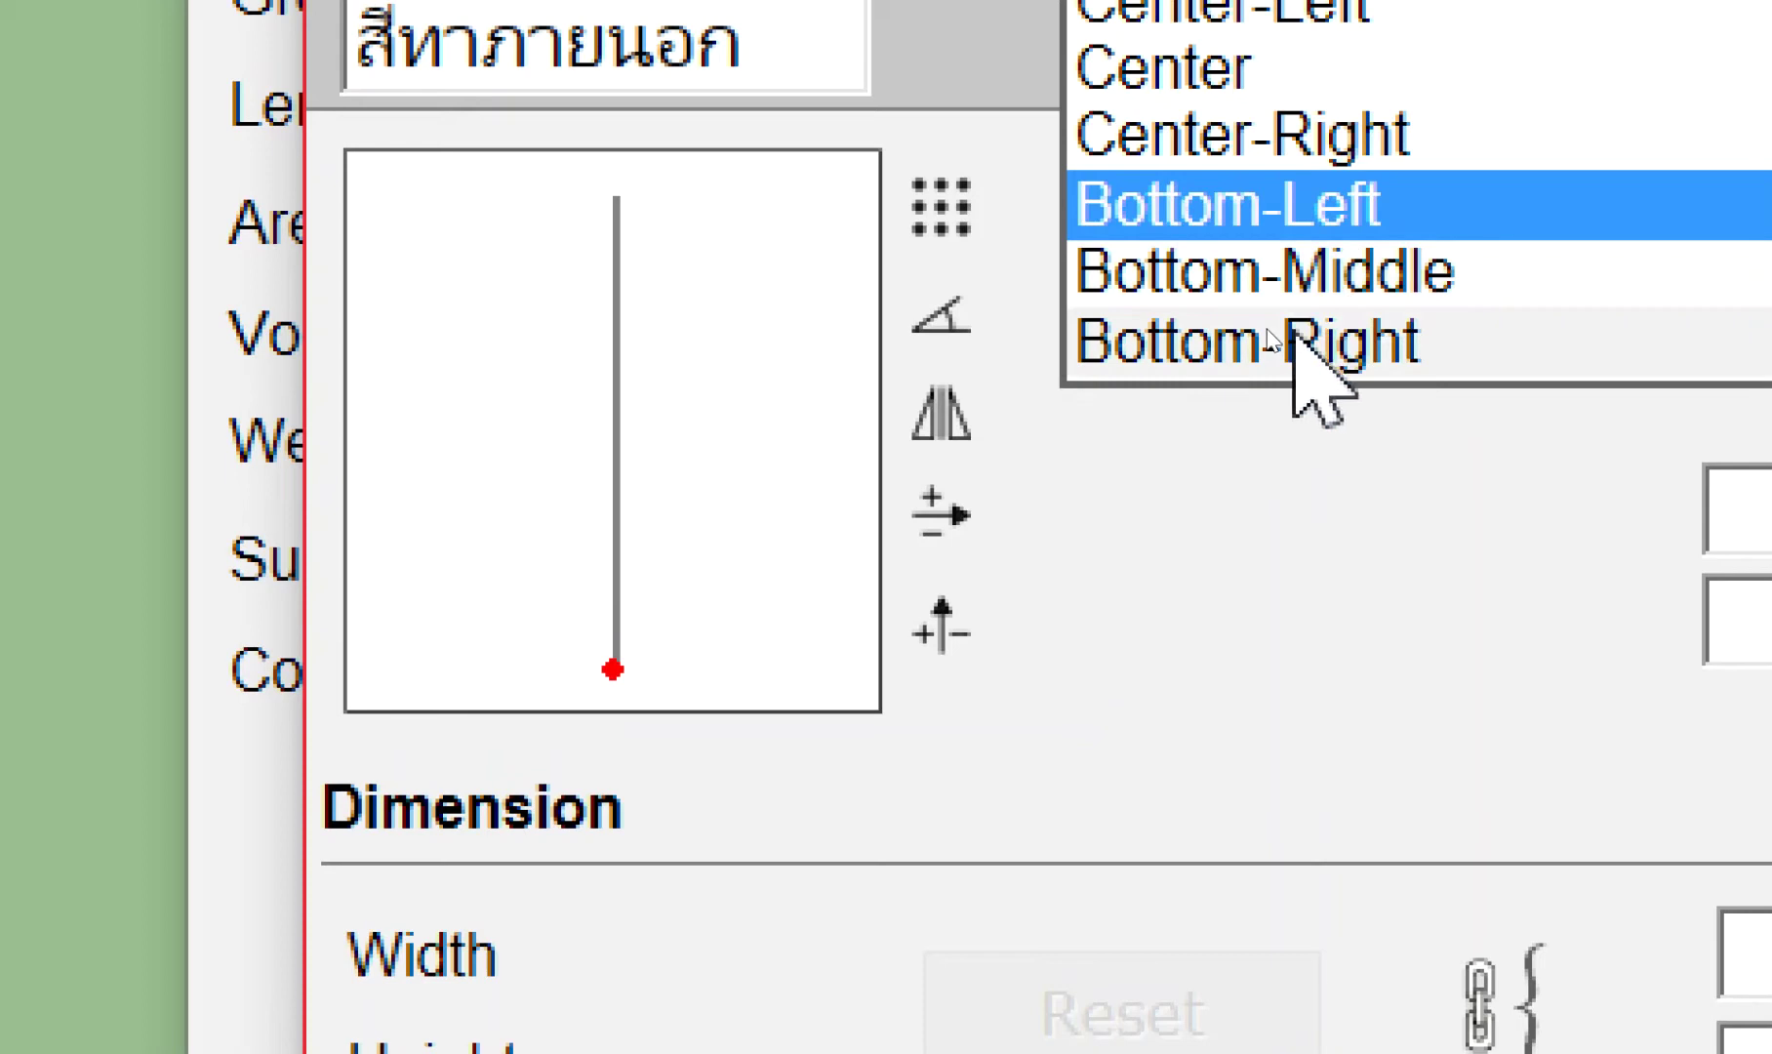
click(1314, 285)
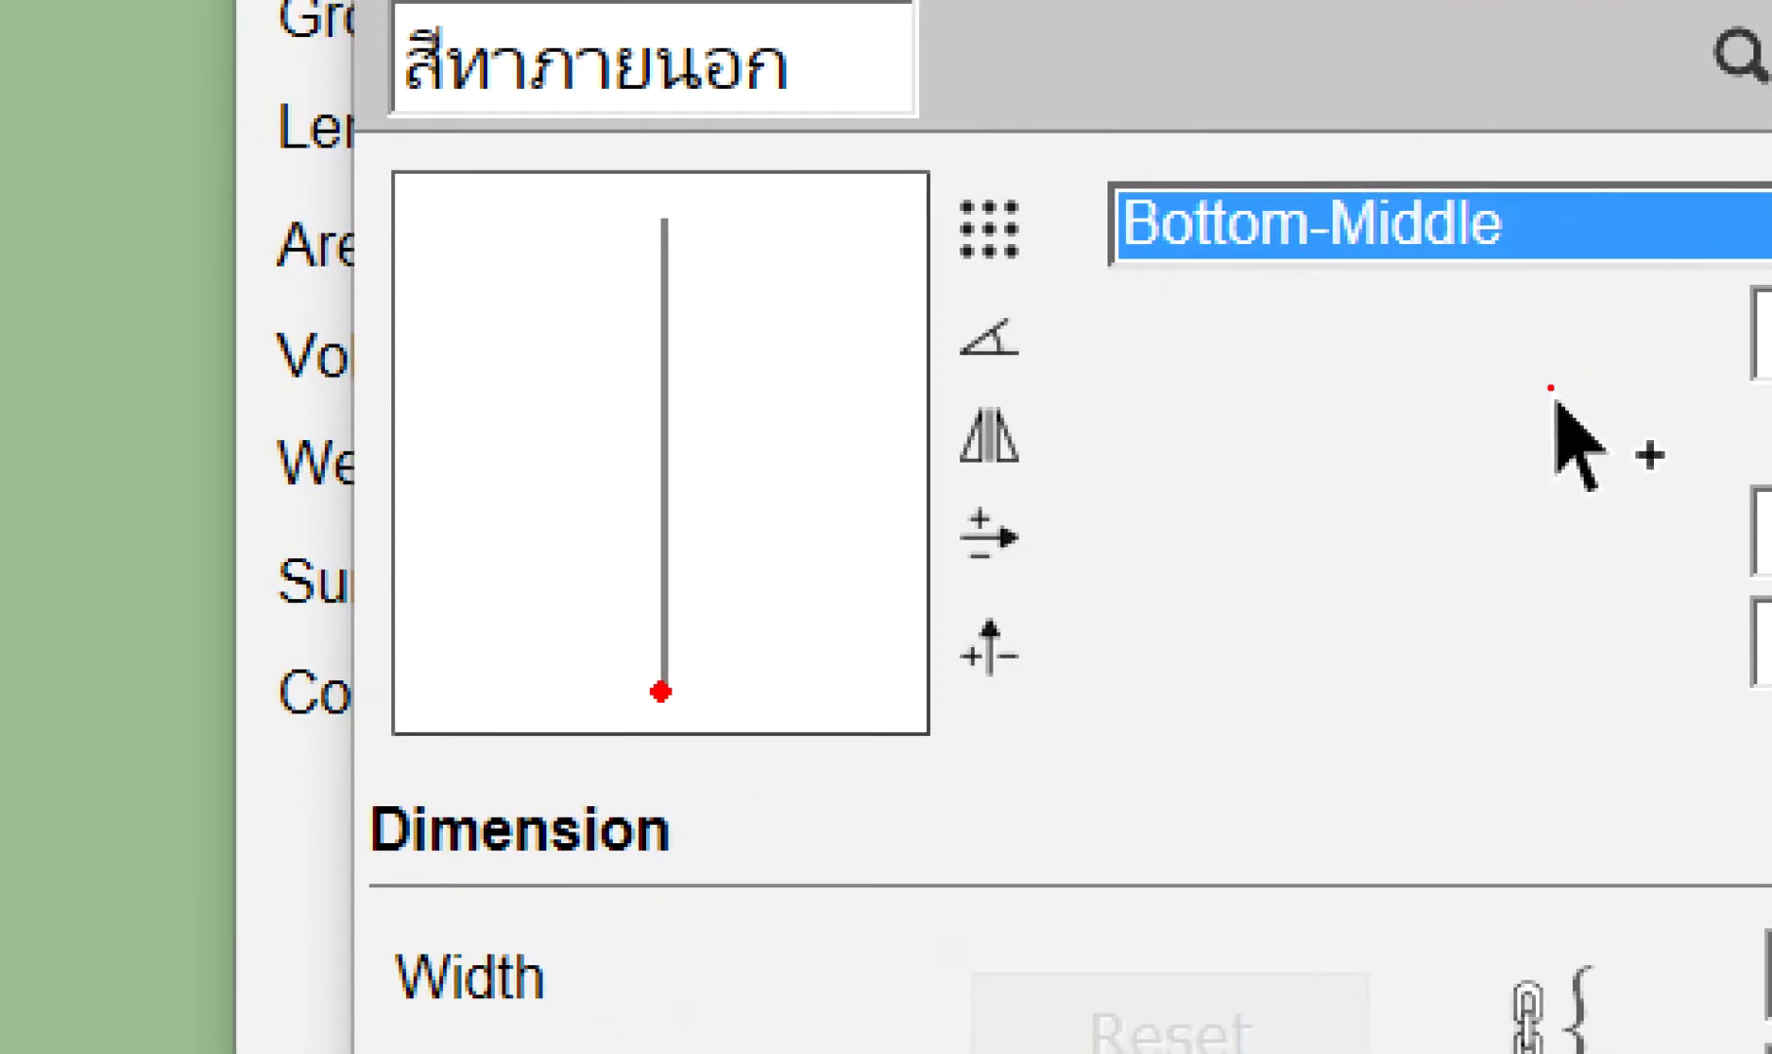
Make several drags and clicks in the drawing area, then adjust the zoom
drag(459, 680, 894, 674)
mouse_move(592, 671)
mouse_down()
mouse_move(468, 776)
mouse_move(501, 776)
mouse_up()
drag(624, 687, 564, 751)
mouse_move(686, 674)
mouse_down()
mouse_move(762, 732)
mouse_move(835, 710)
mouse_up()
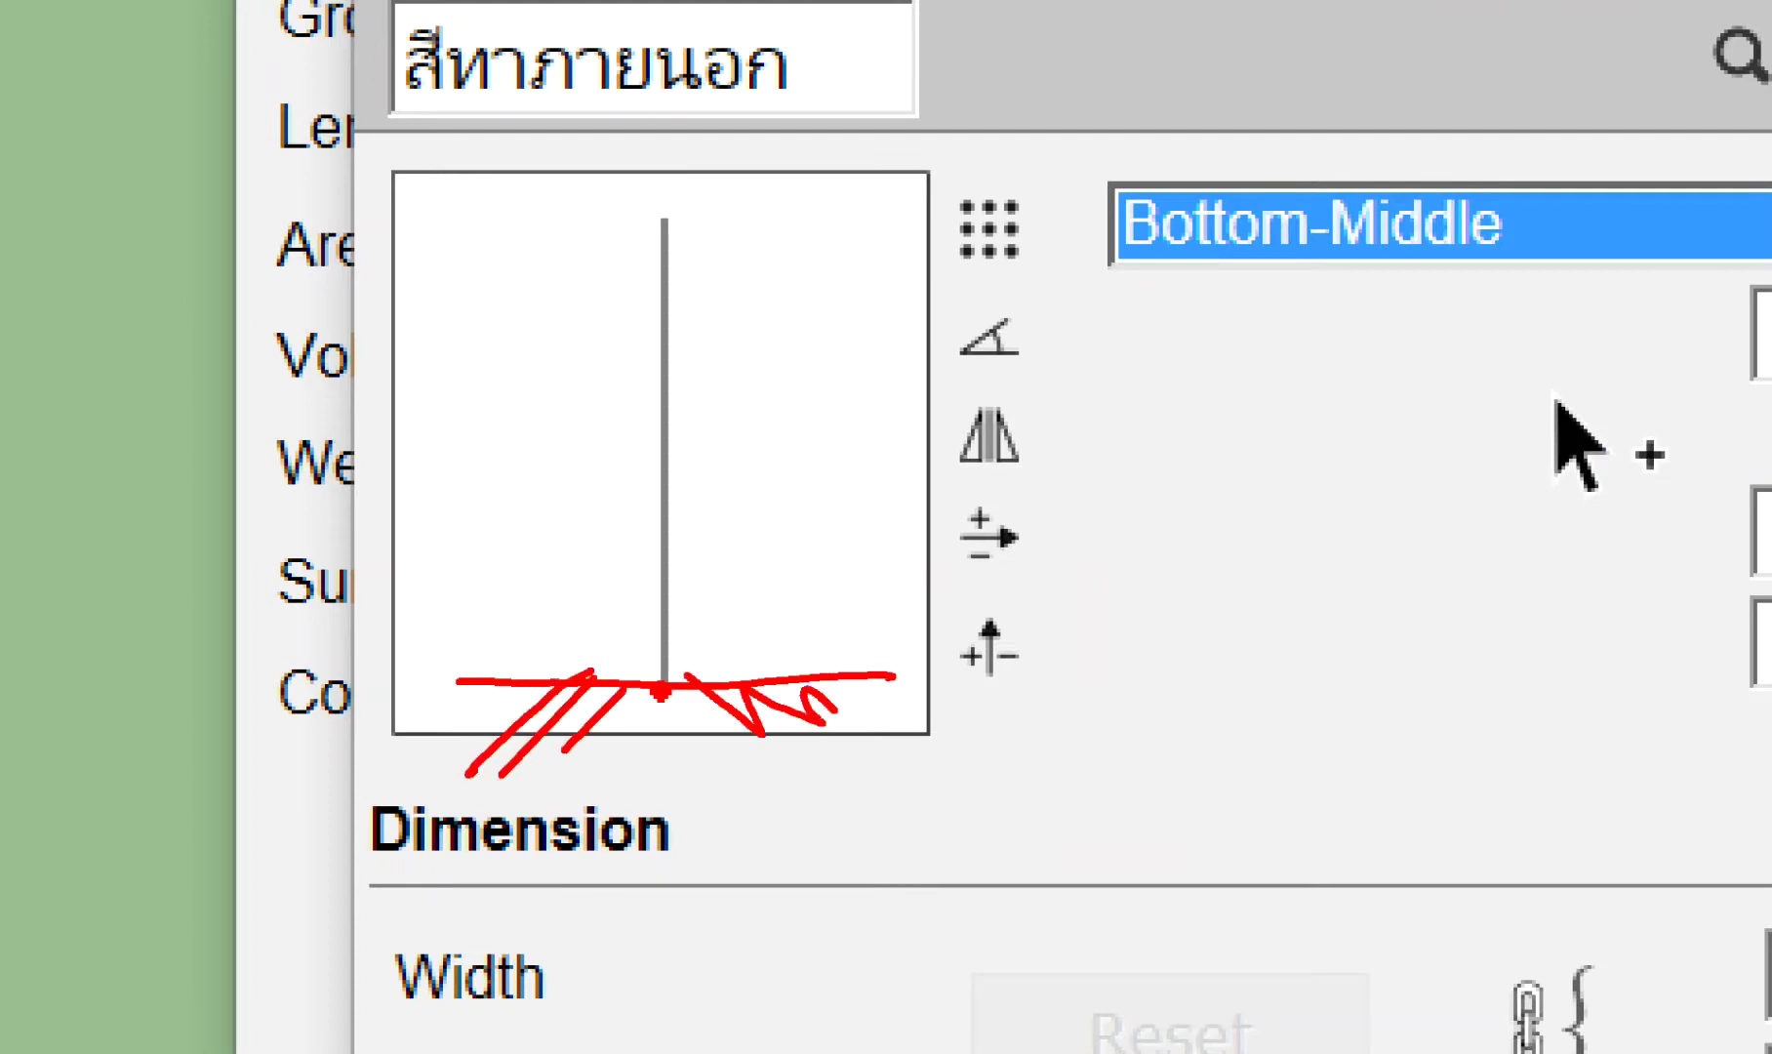
click(700, 213)
click(642, 215)
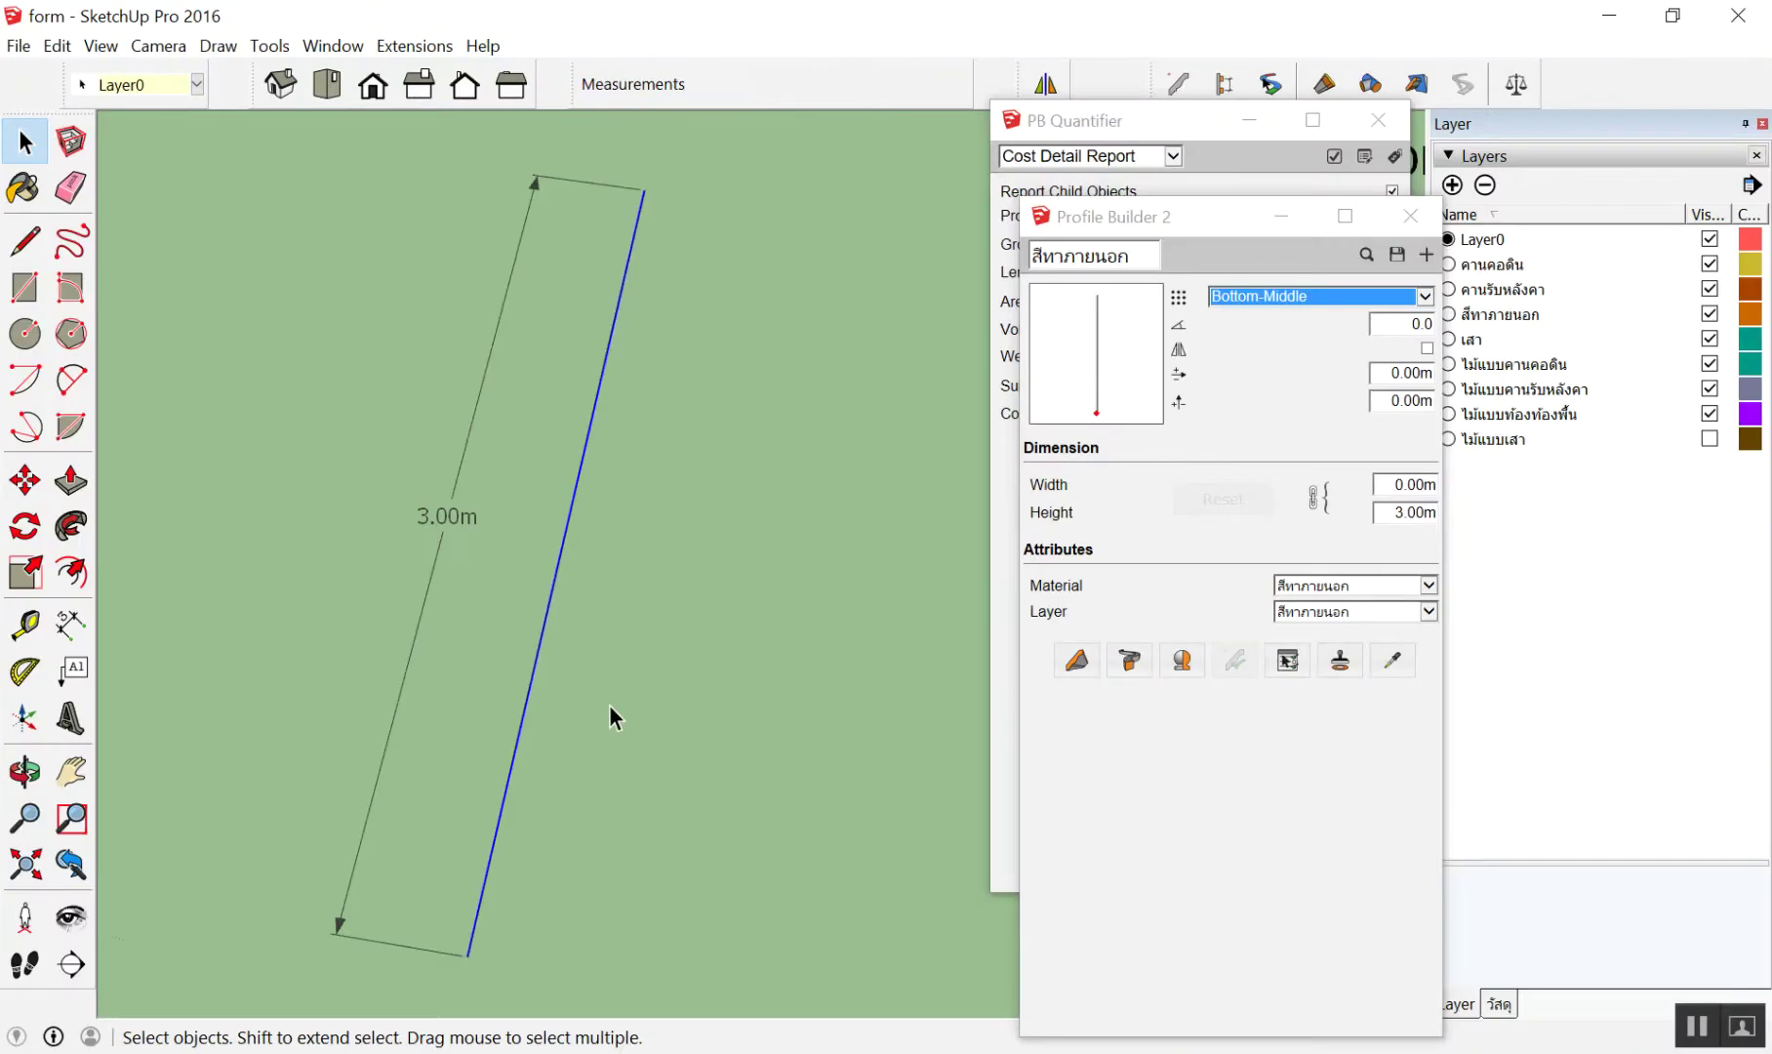
scroll(609, 704, down, 3)
scroll(525, 651, down, 4)
scroll(673, 703, up, 2)
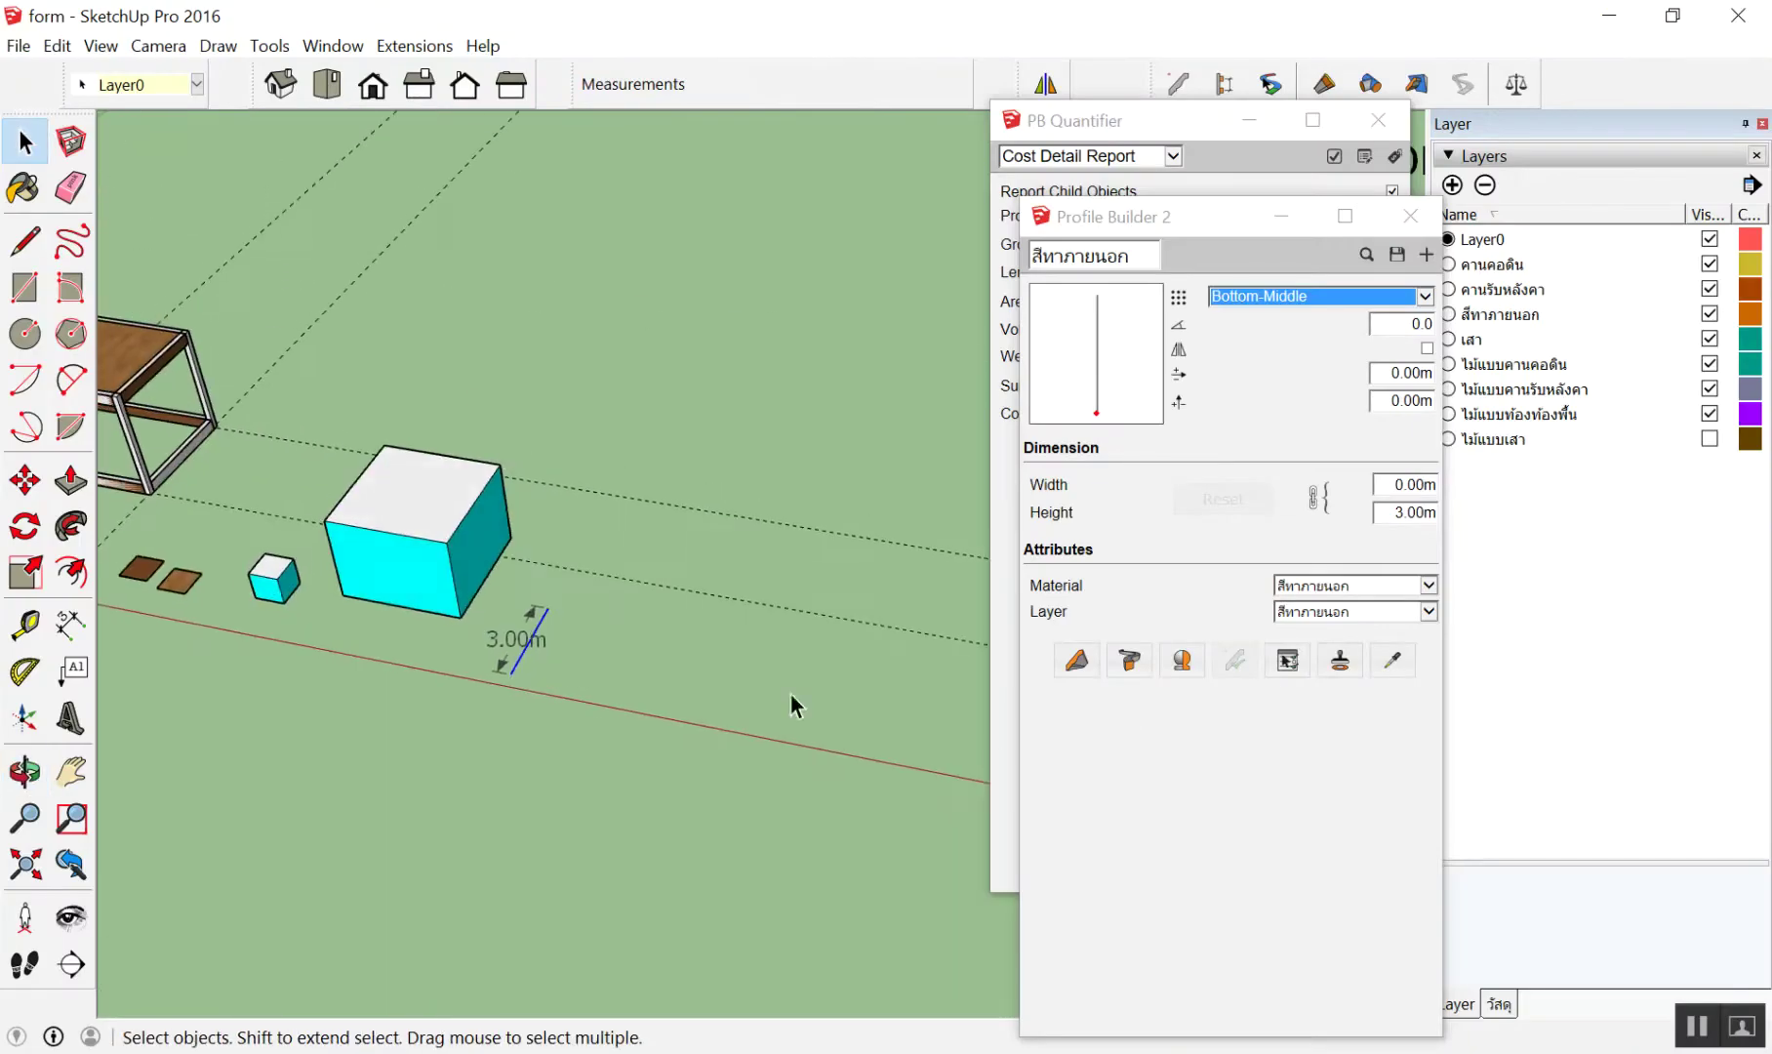
Build Member from a ground point beside the box with a 4 m length, then stop drawing
click(1076, 660)
scroll(683, 649, up, 2)
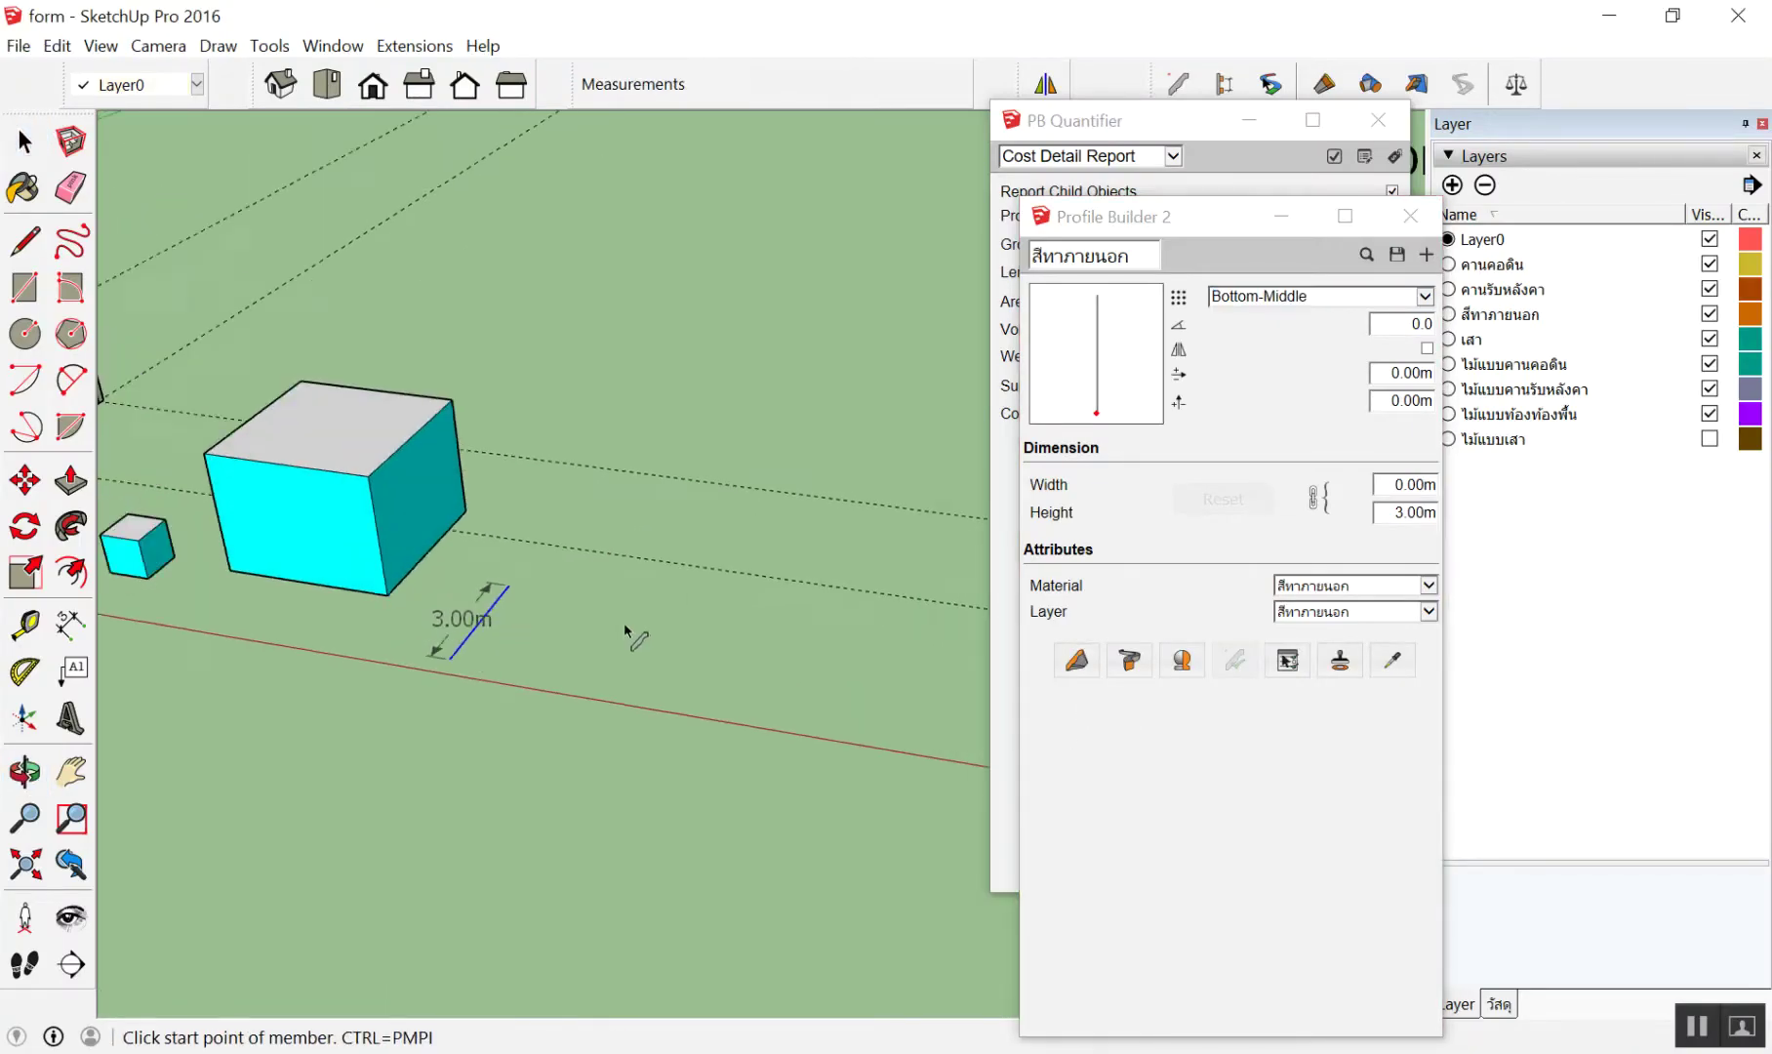
scroll(605, 644, up, 2)
click(522, 639)
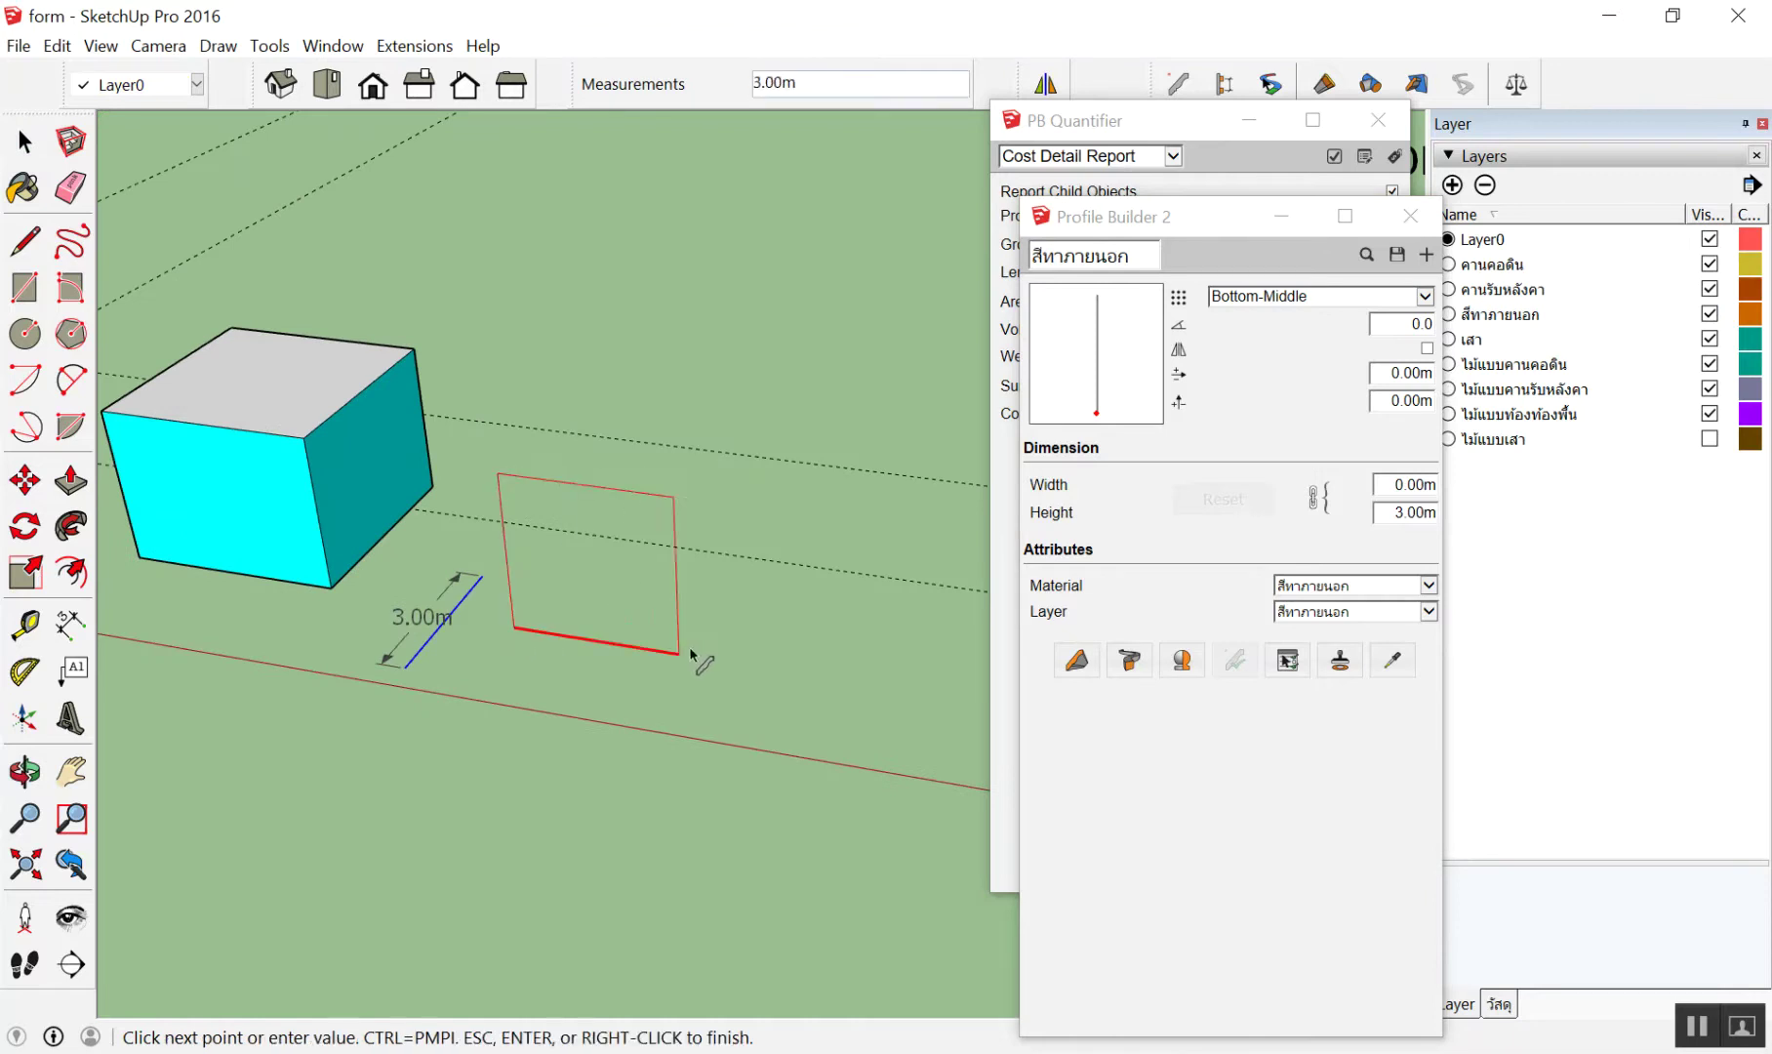
text(-)
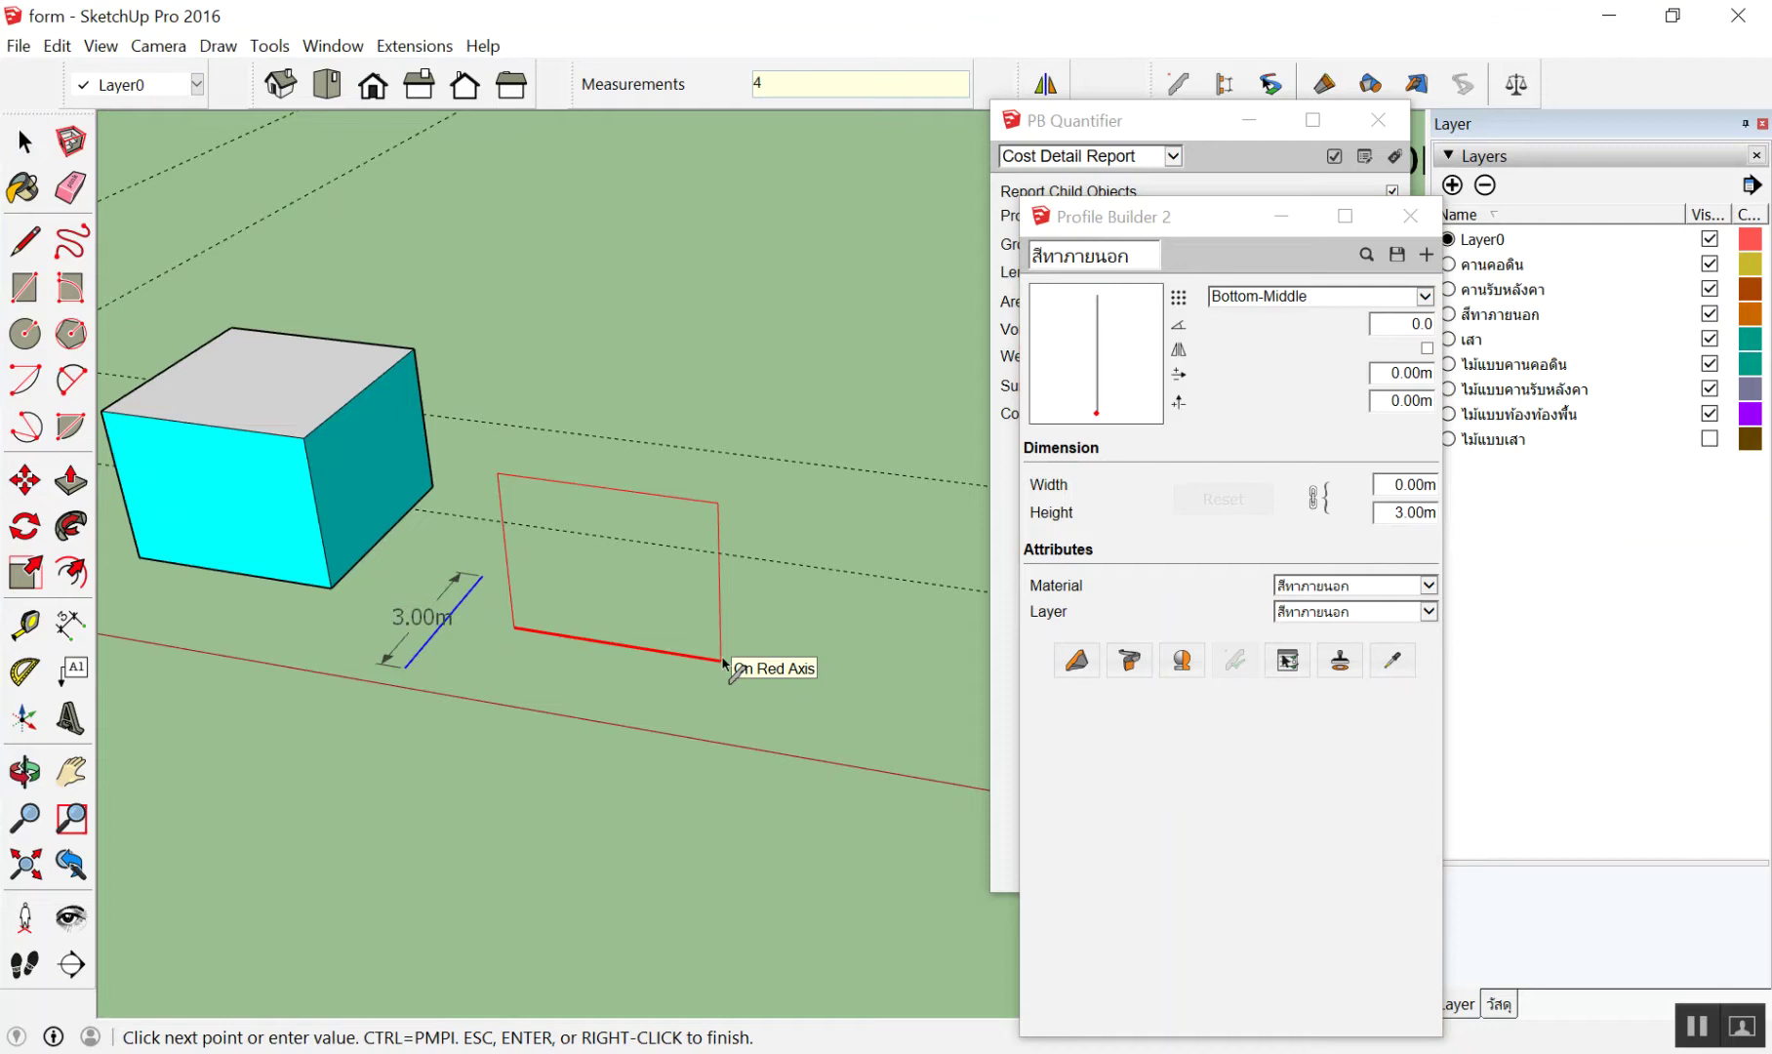
key(Return)
key(space)
scroll(742, 528, up, 2)
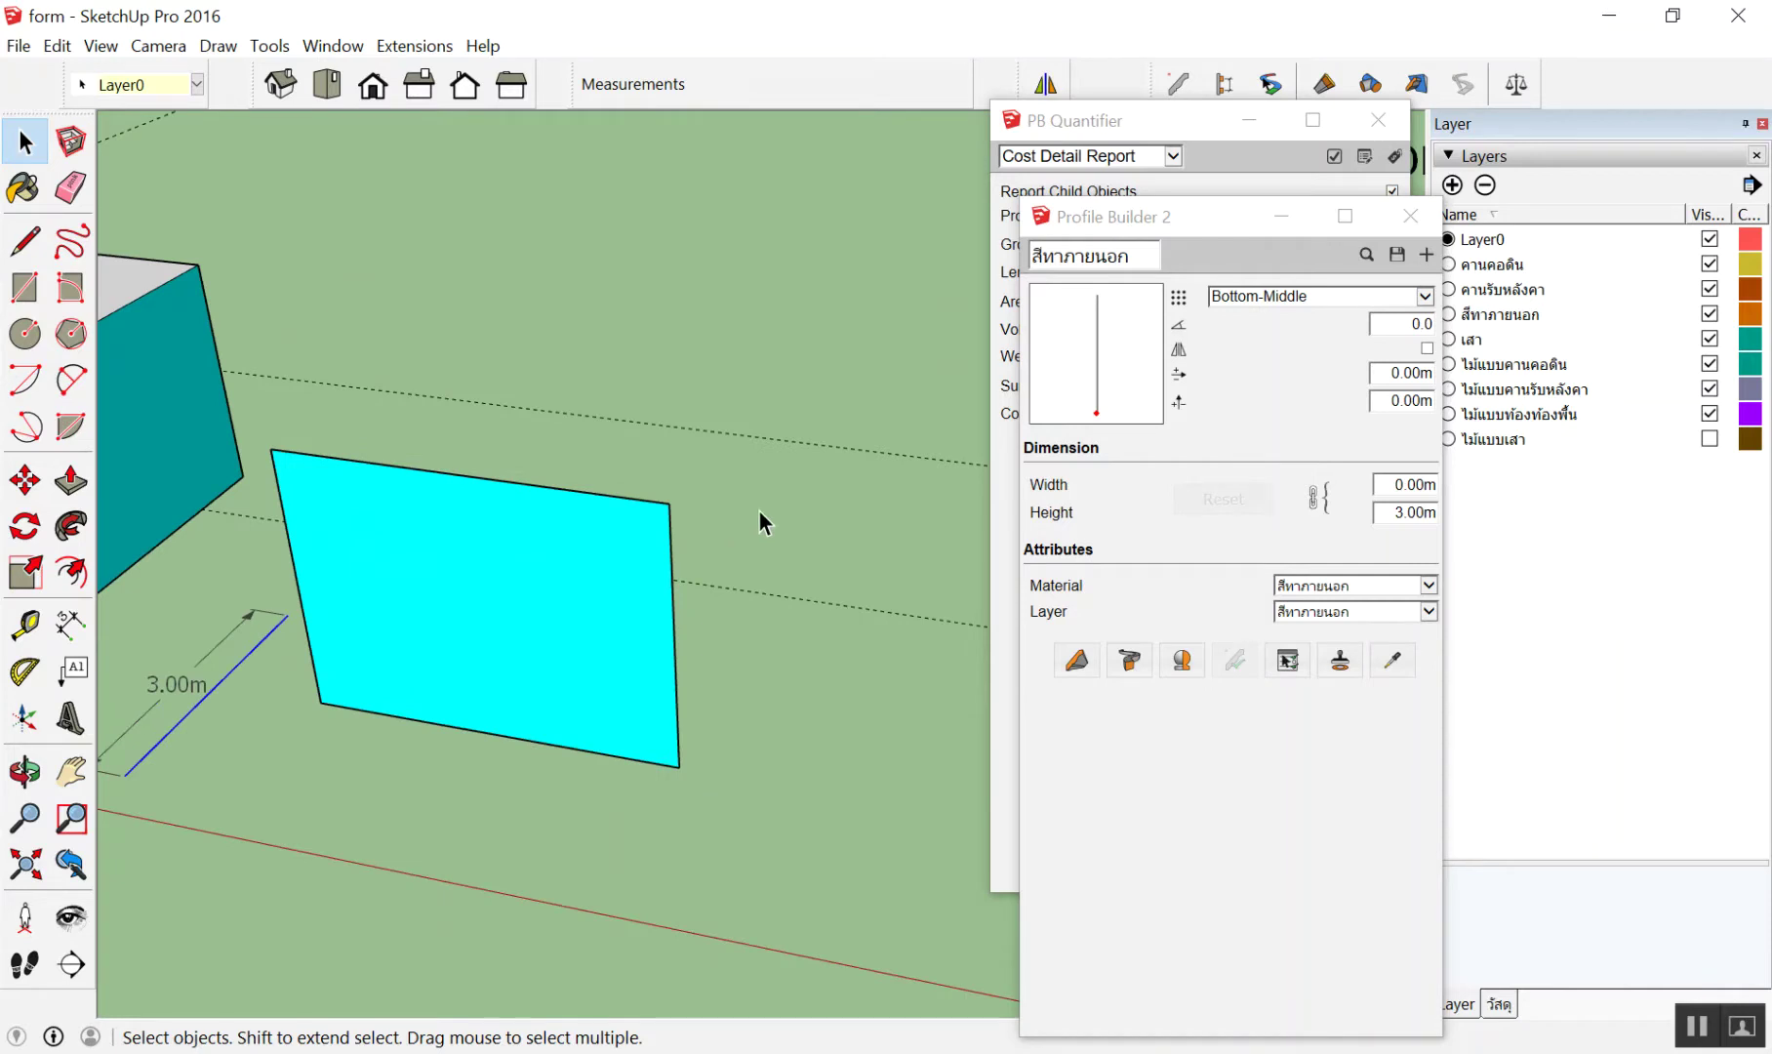
scroll(734, 522, down, 3)
scroll(793, 497, down, 2)
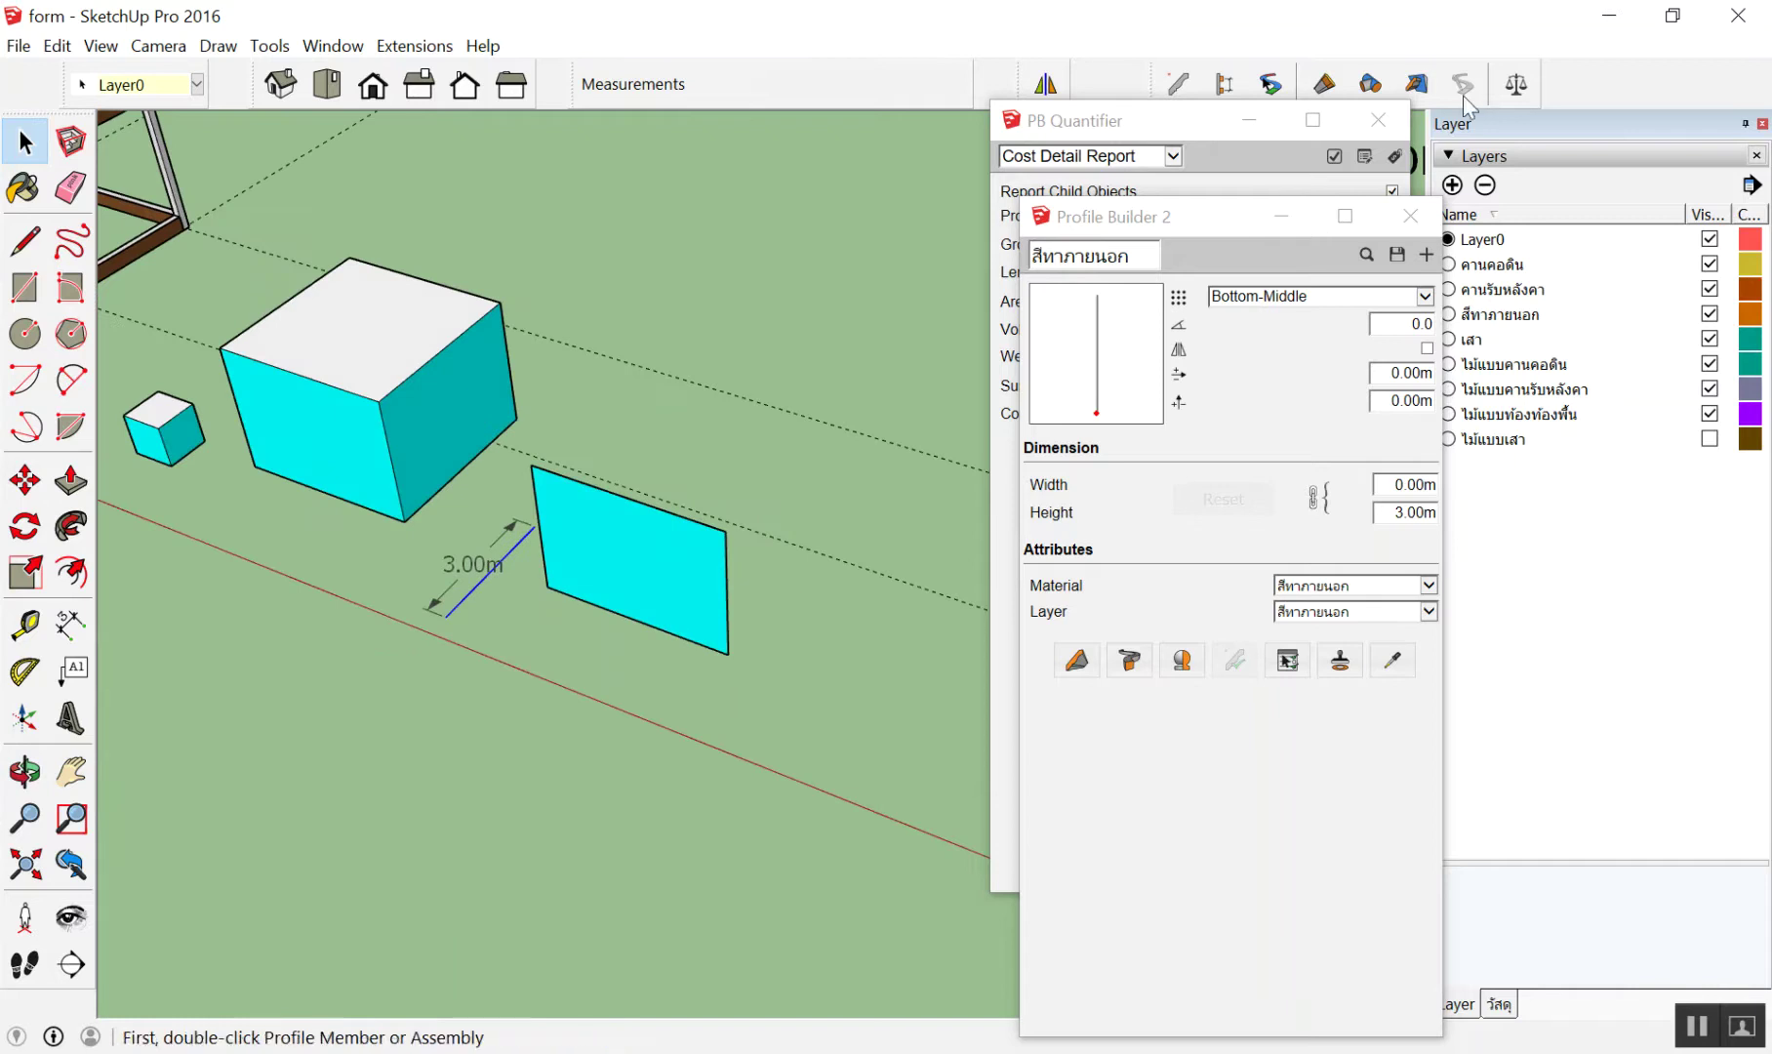
Select the wall in PB Quantifier to read 12 m² and 1,500.000, toggling the สีทาภายนอก layer off and on
click(1166, 125)
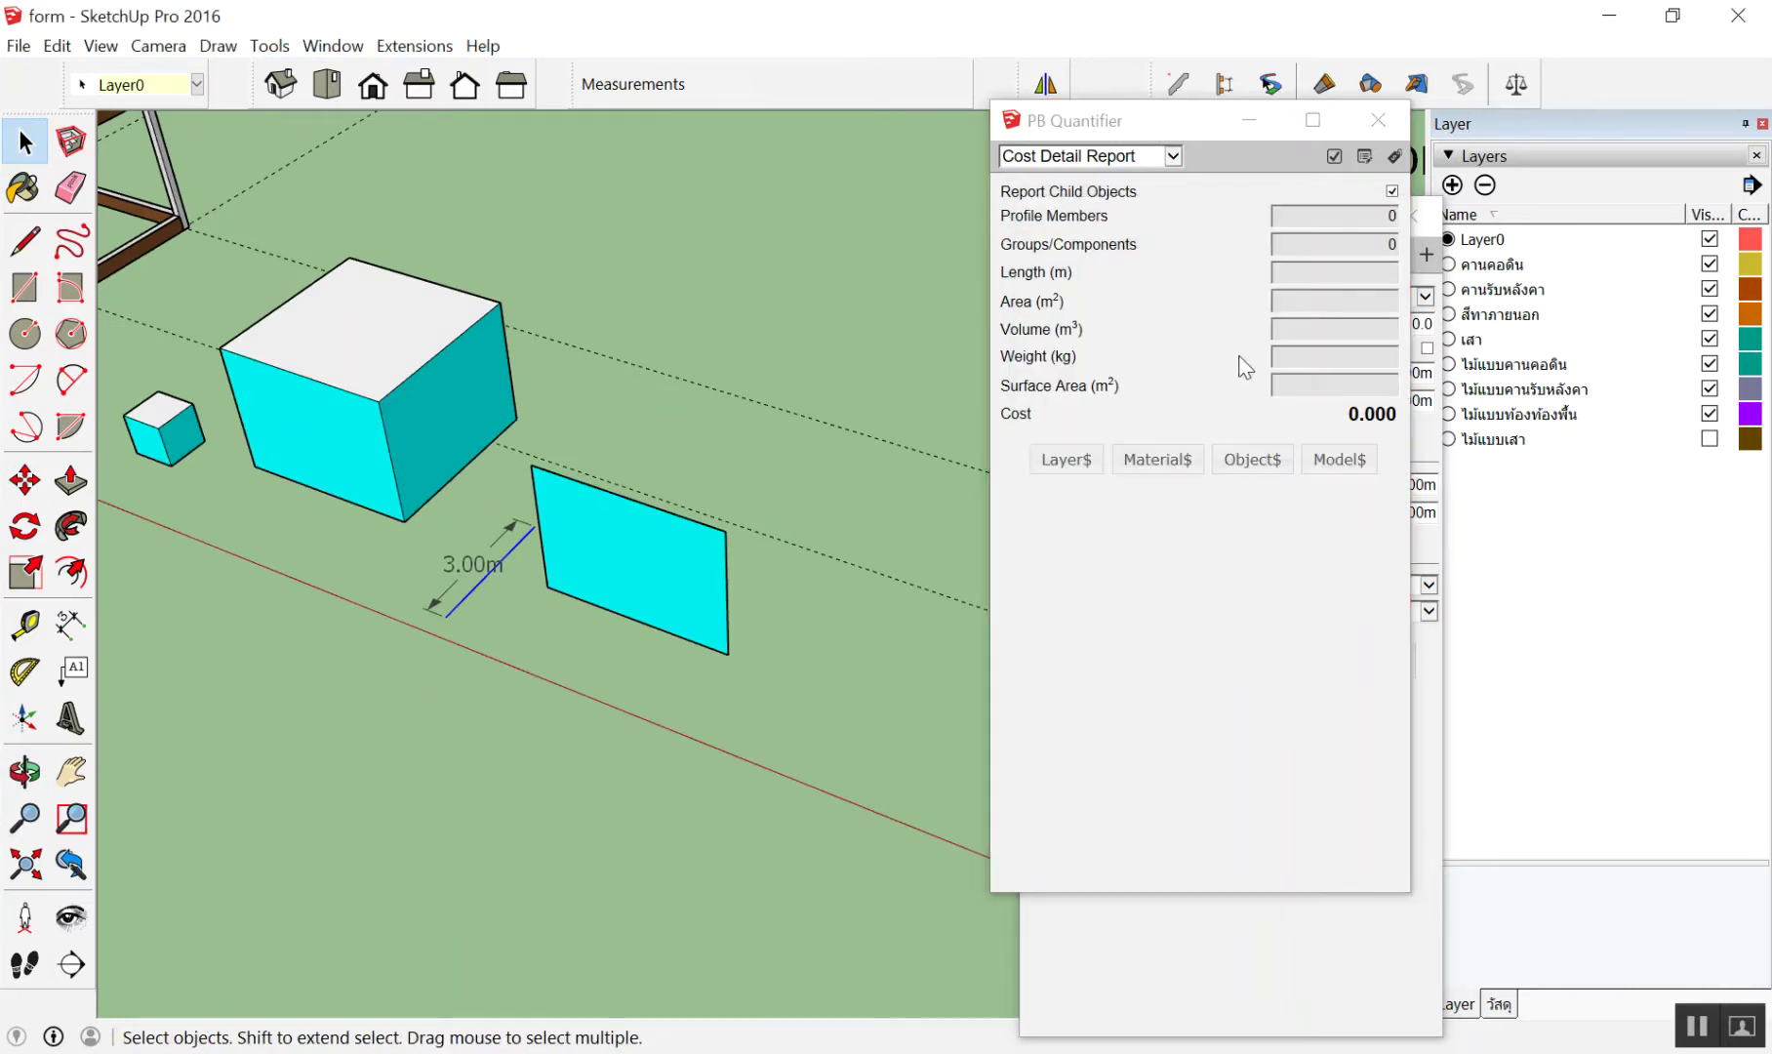
click(585, 547)
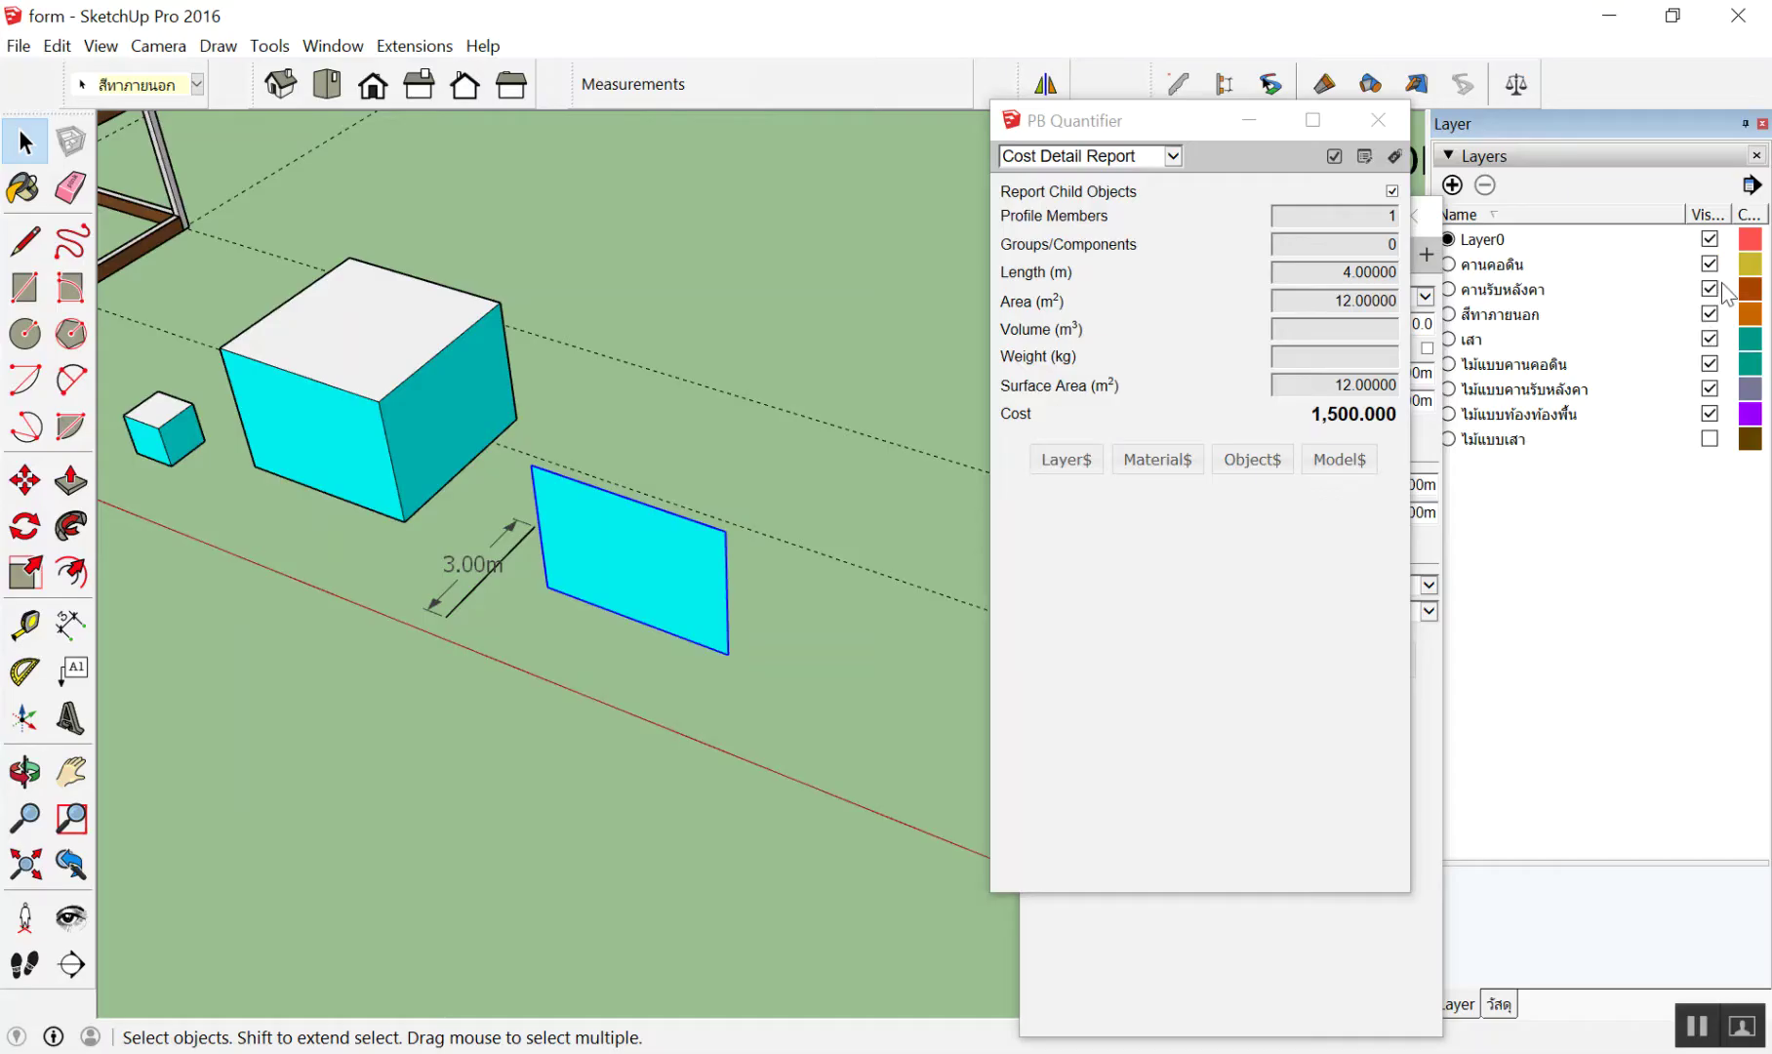
click(1709, 313)
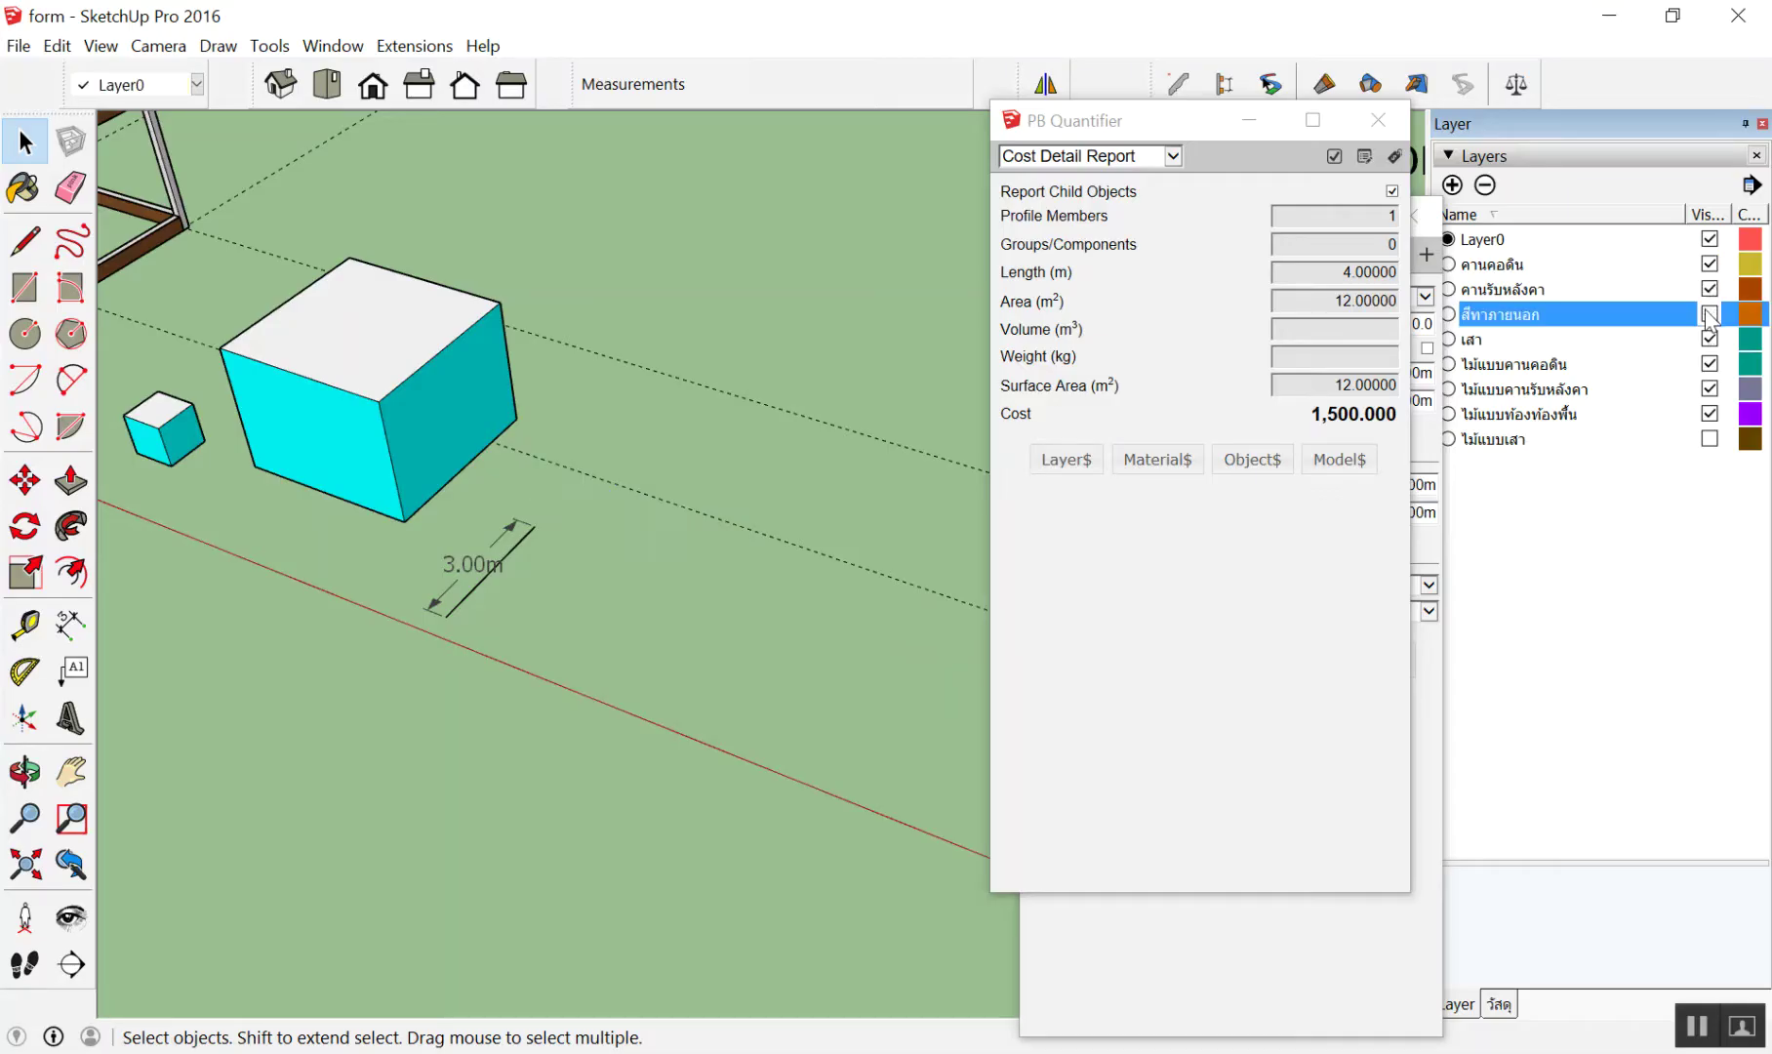
click(1709, 313)
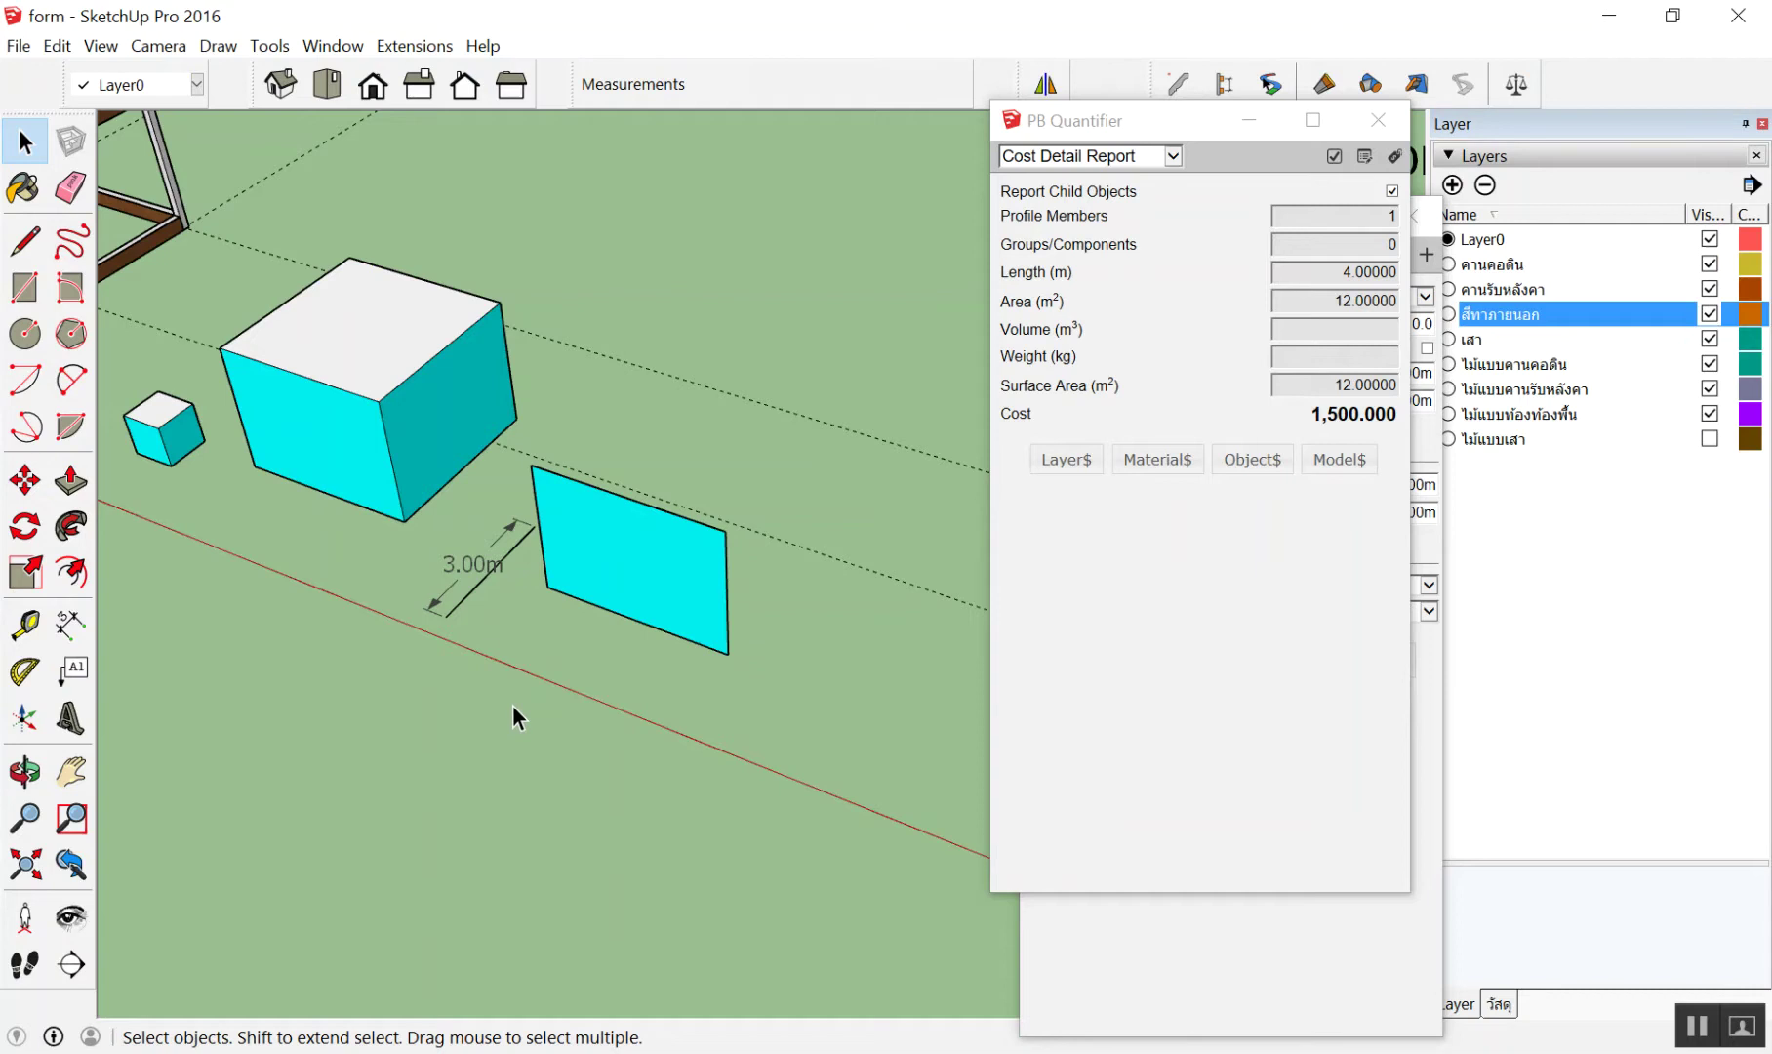
Zoom in and open the cyan wall group for editing
scroll(486, 502, up, 1)
scroll(546, 570, up, 3)
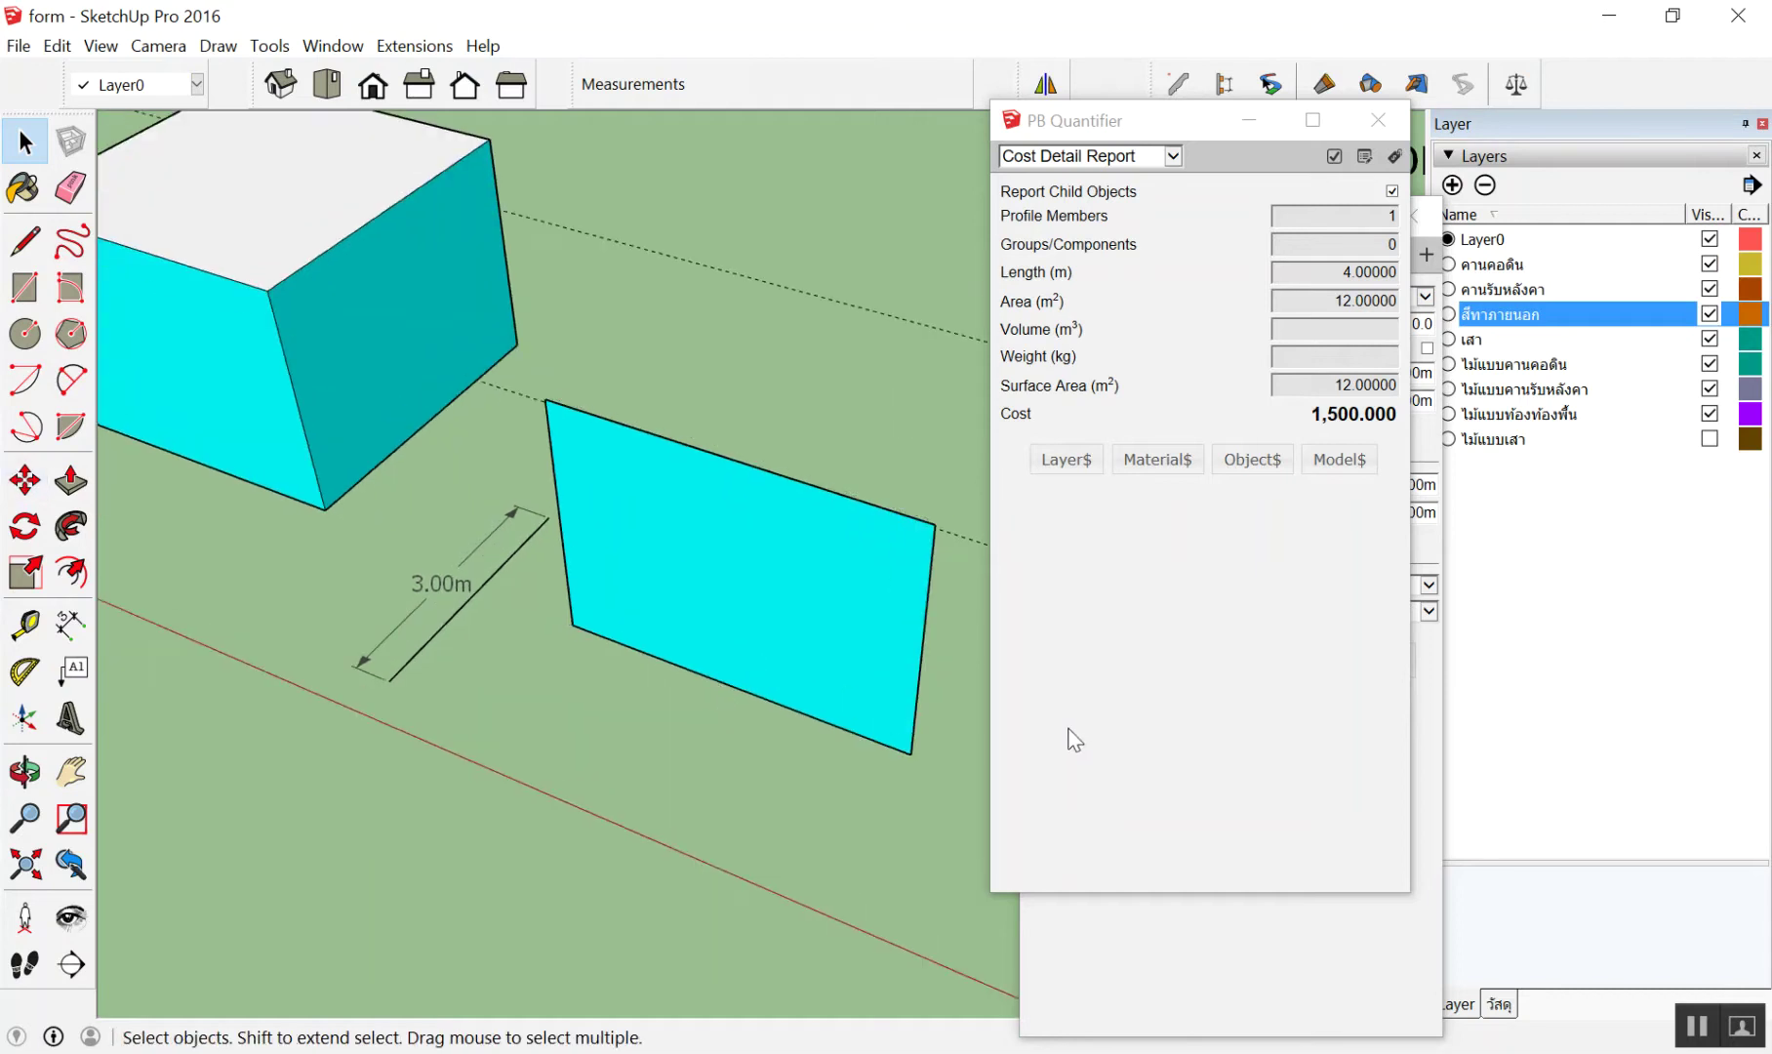
scroll(917, 688, up, 1)
scroll(913, 678, up, 1)
scroll(673, 583, up, 2)
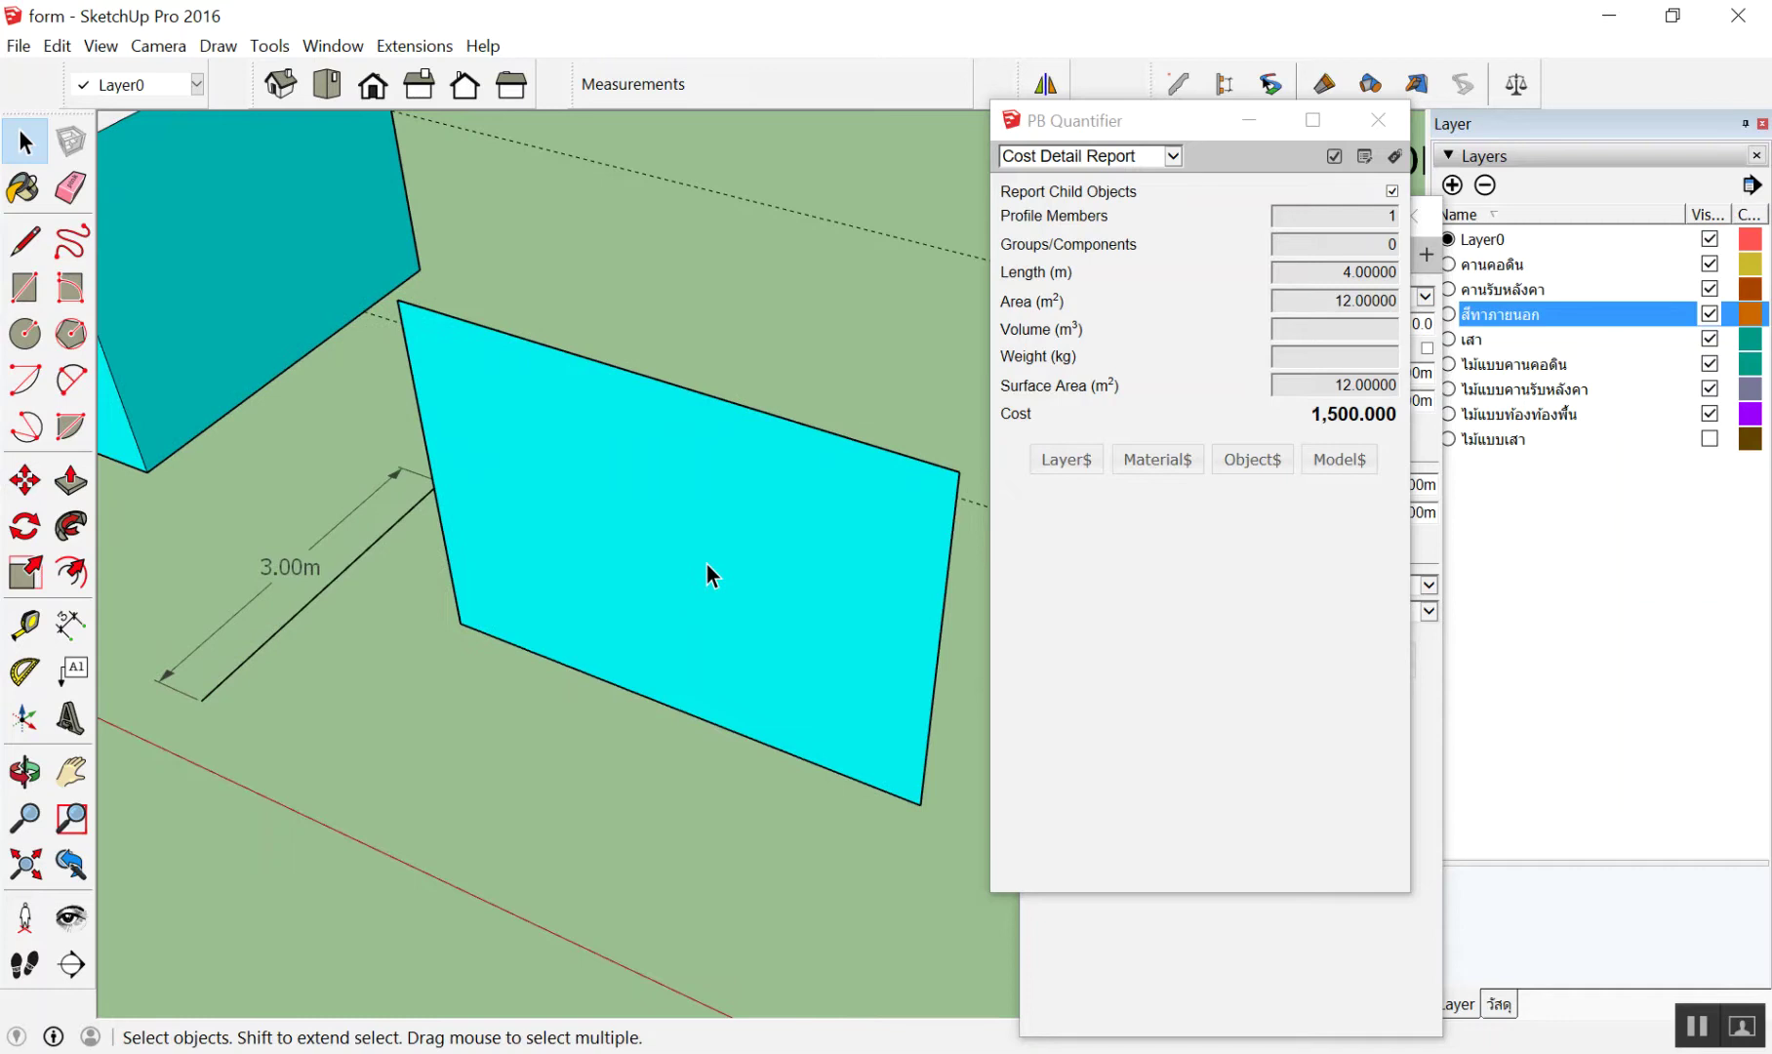
double_click(704, 563)
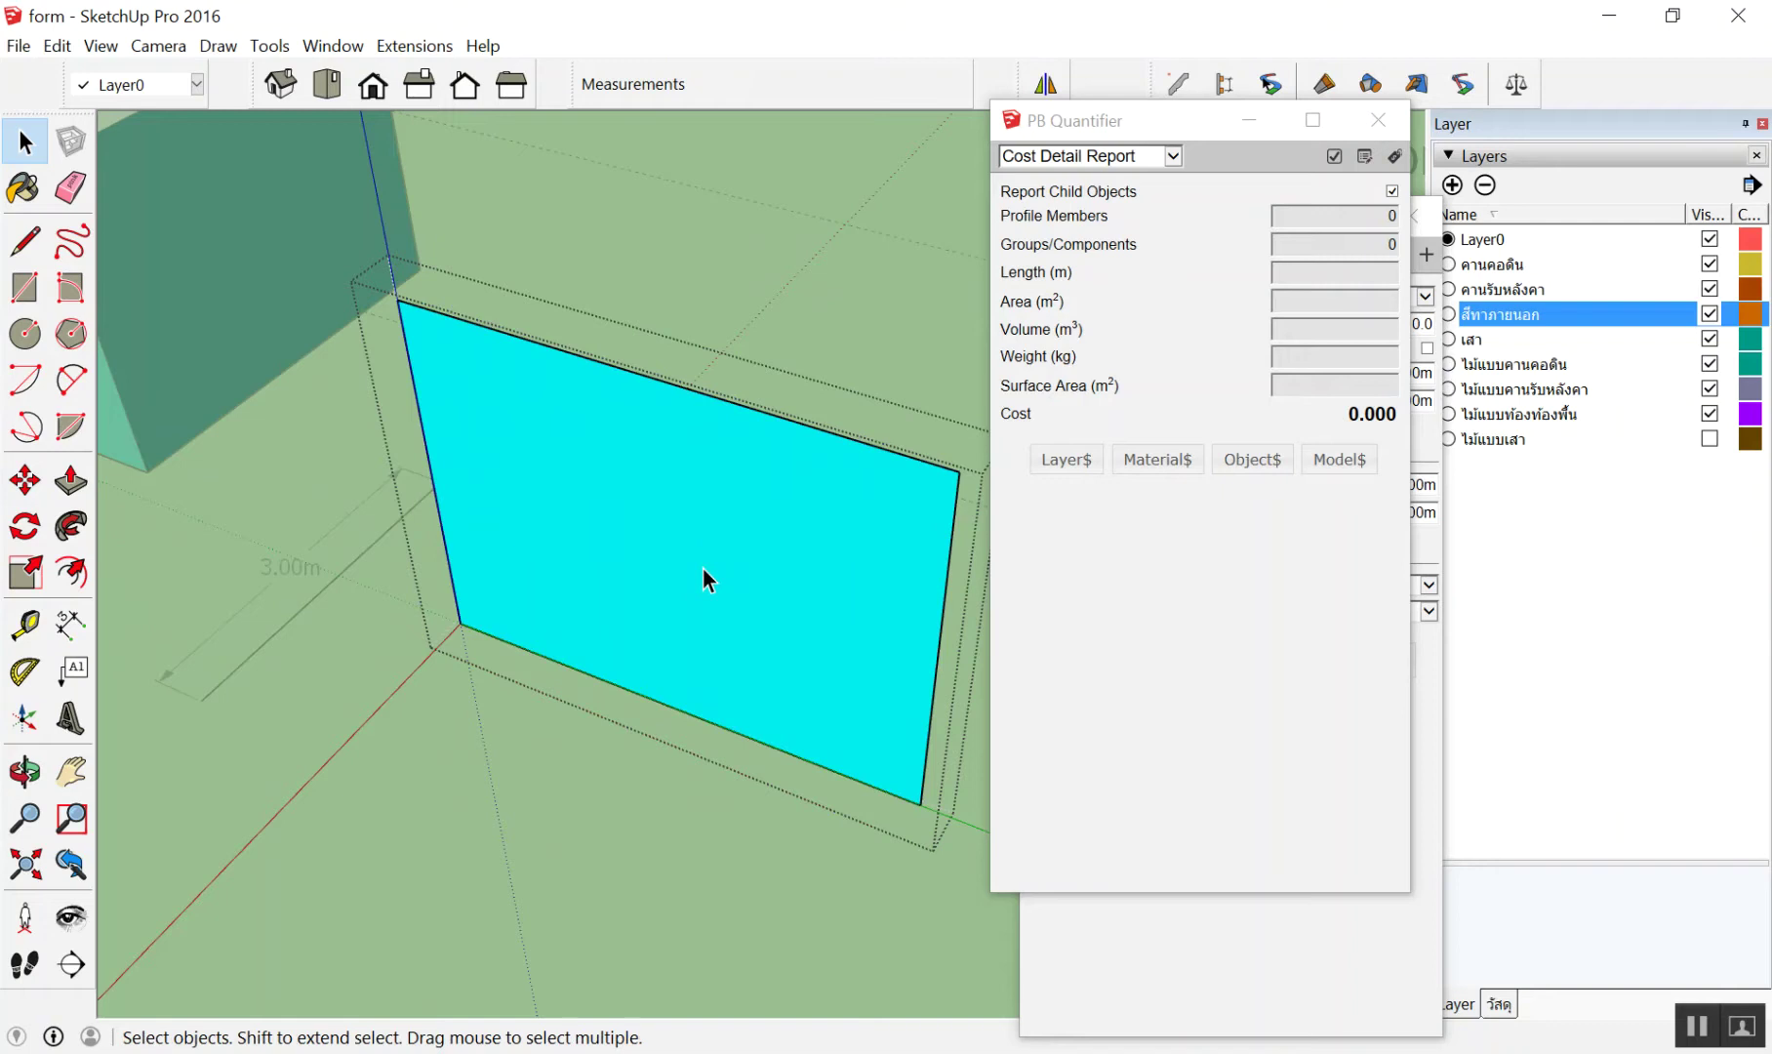
Draw a 2 by 1 m rectangle on the wall face
key(r)
click(598, 605)
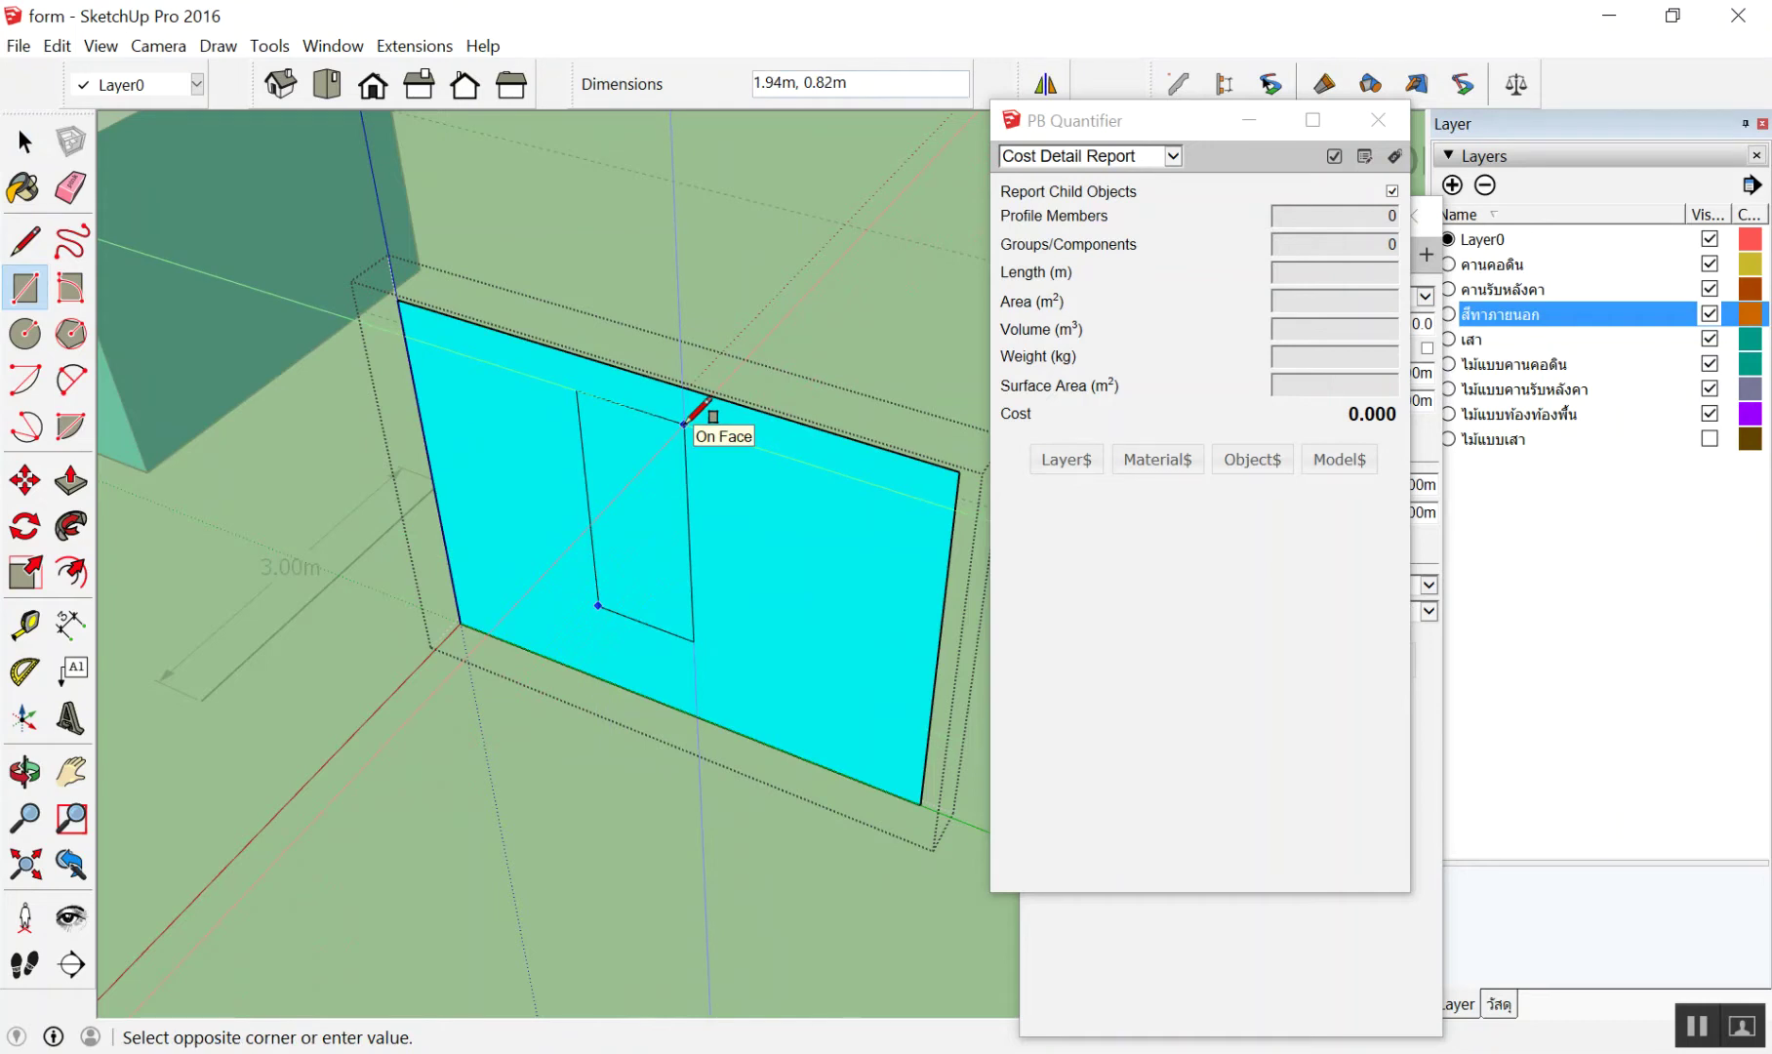
text(2,2)
key(BackSpace)
text(1)
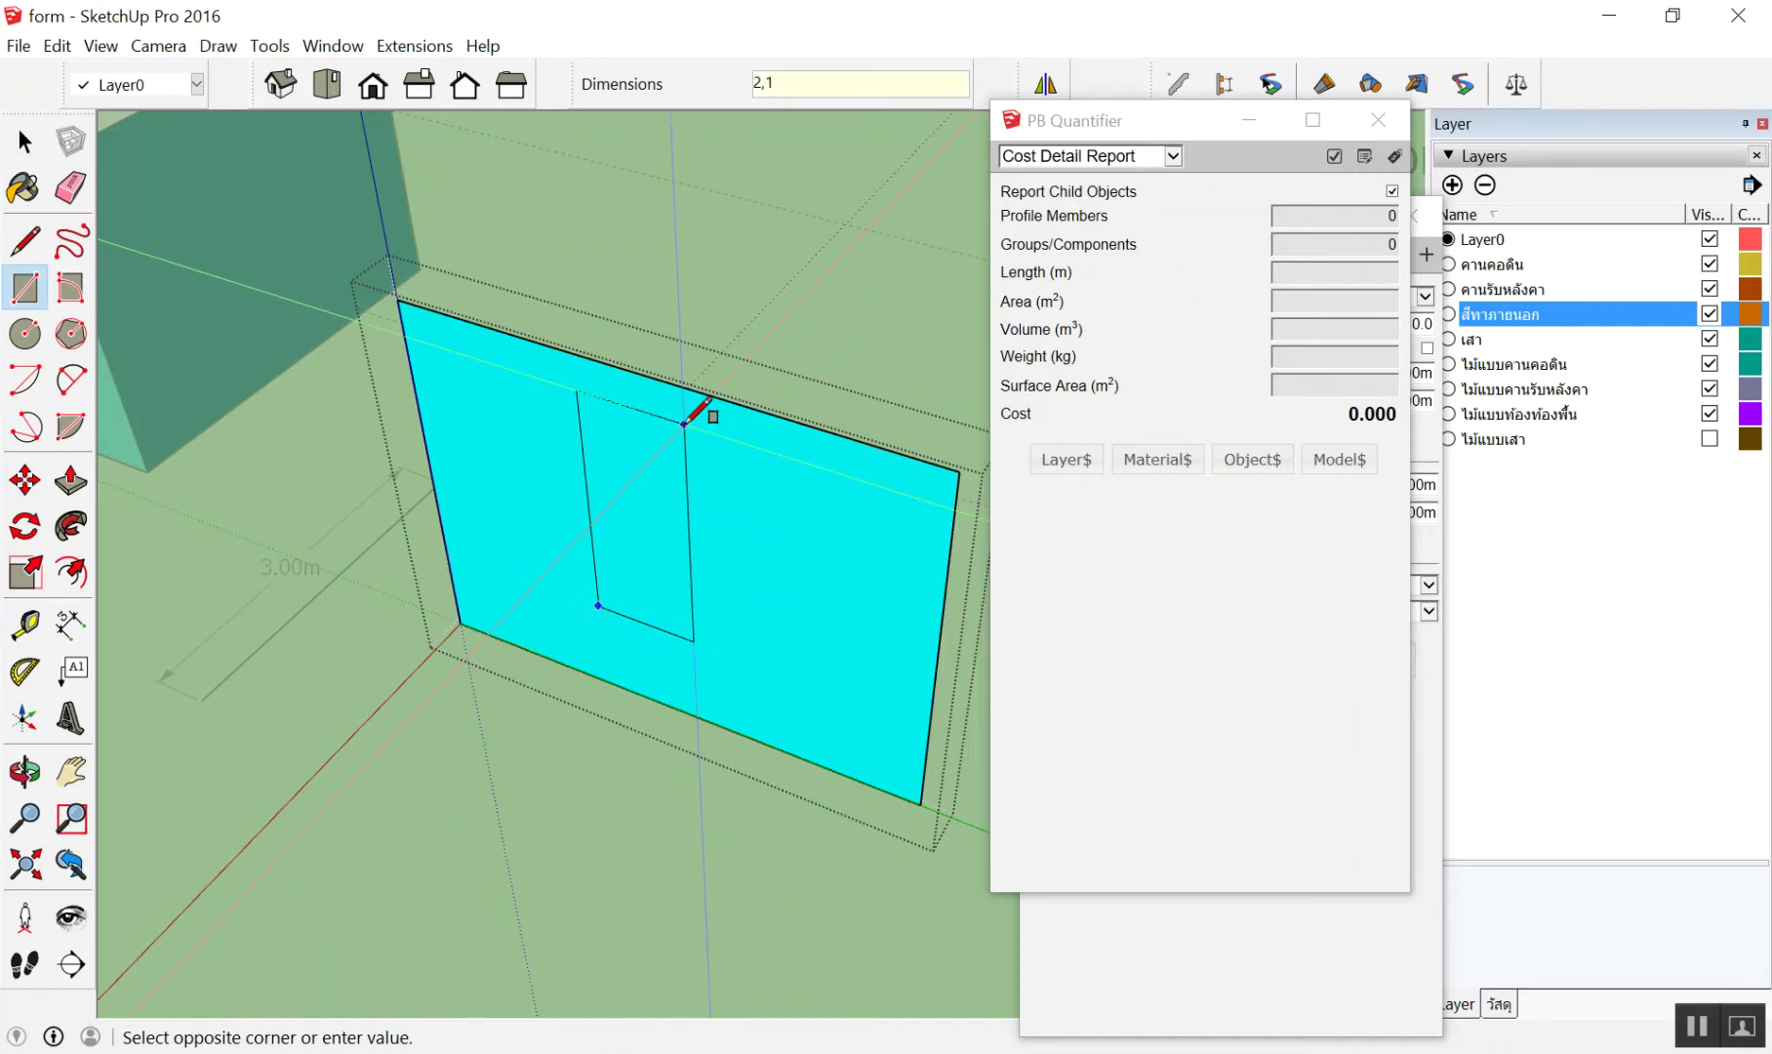
key(Return)
key(space)
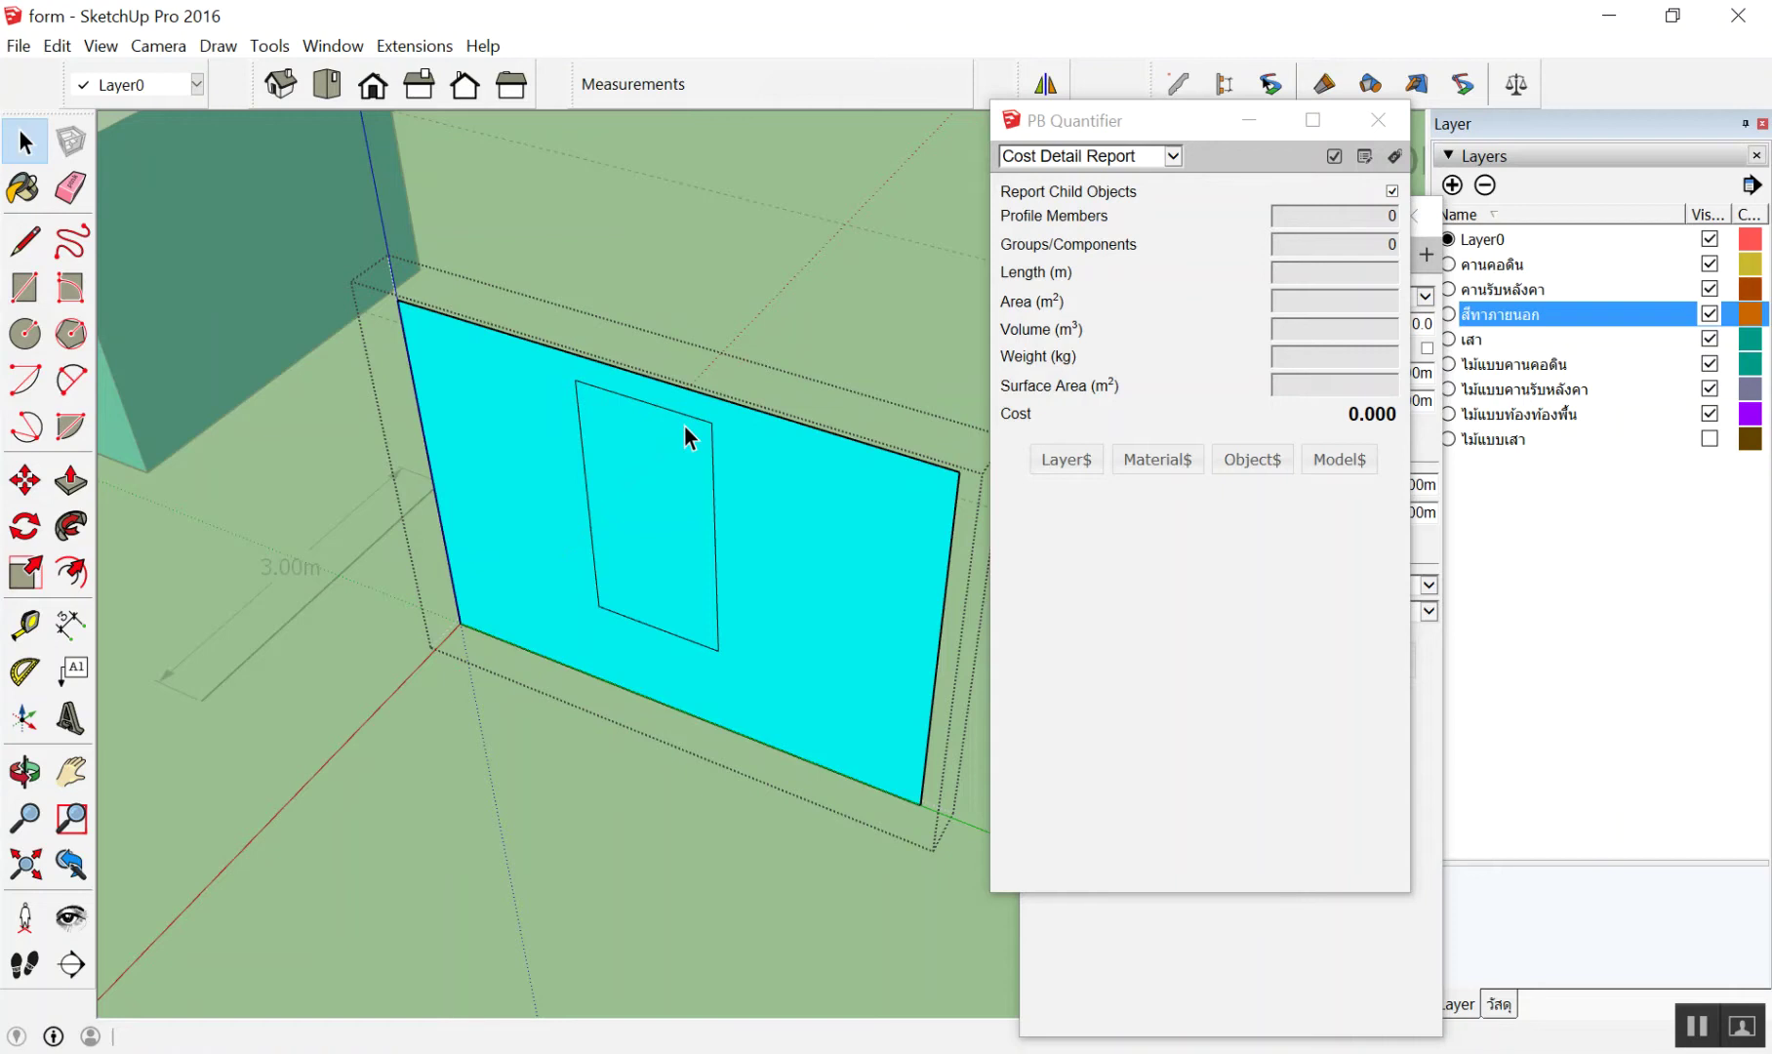
Orbit around the wall and select the window rectangle inside it
scroll(684, 425, up, 2)
scroll(668, 434, up, 2)
mouse_move(688, 425)
middle_down()
mouse_move(612, 198)
mouse_move(561, 164)
mouse_move(698, 341)
middle_up()
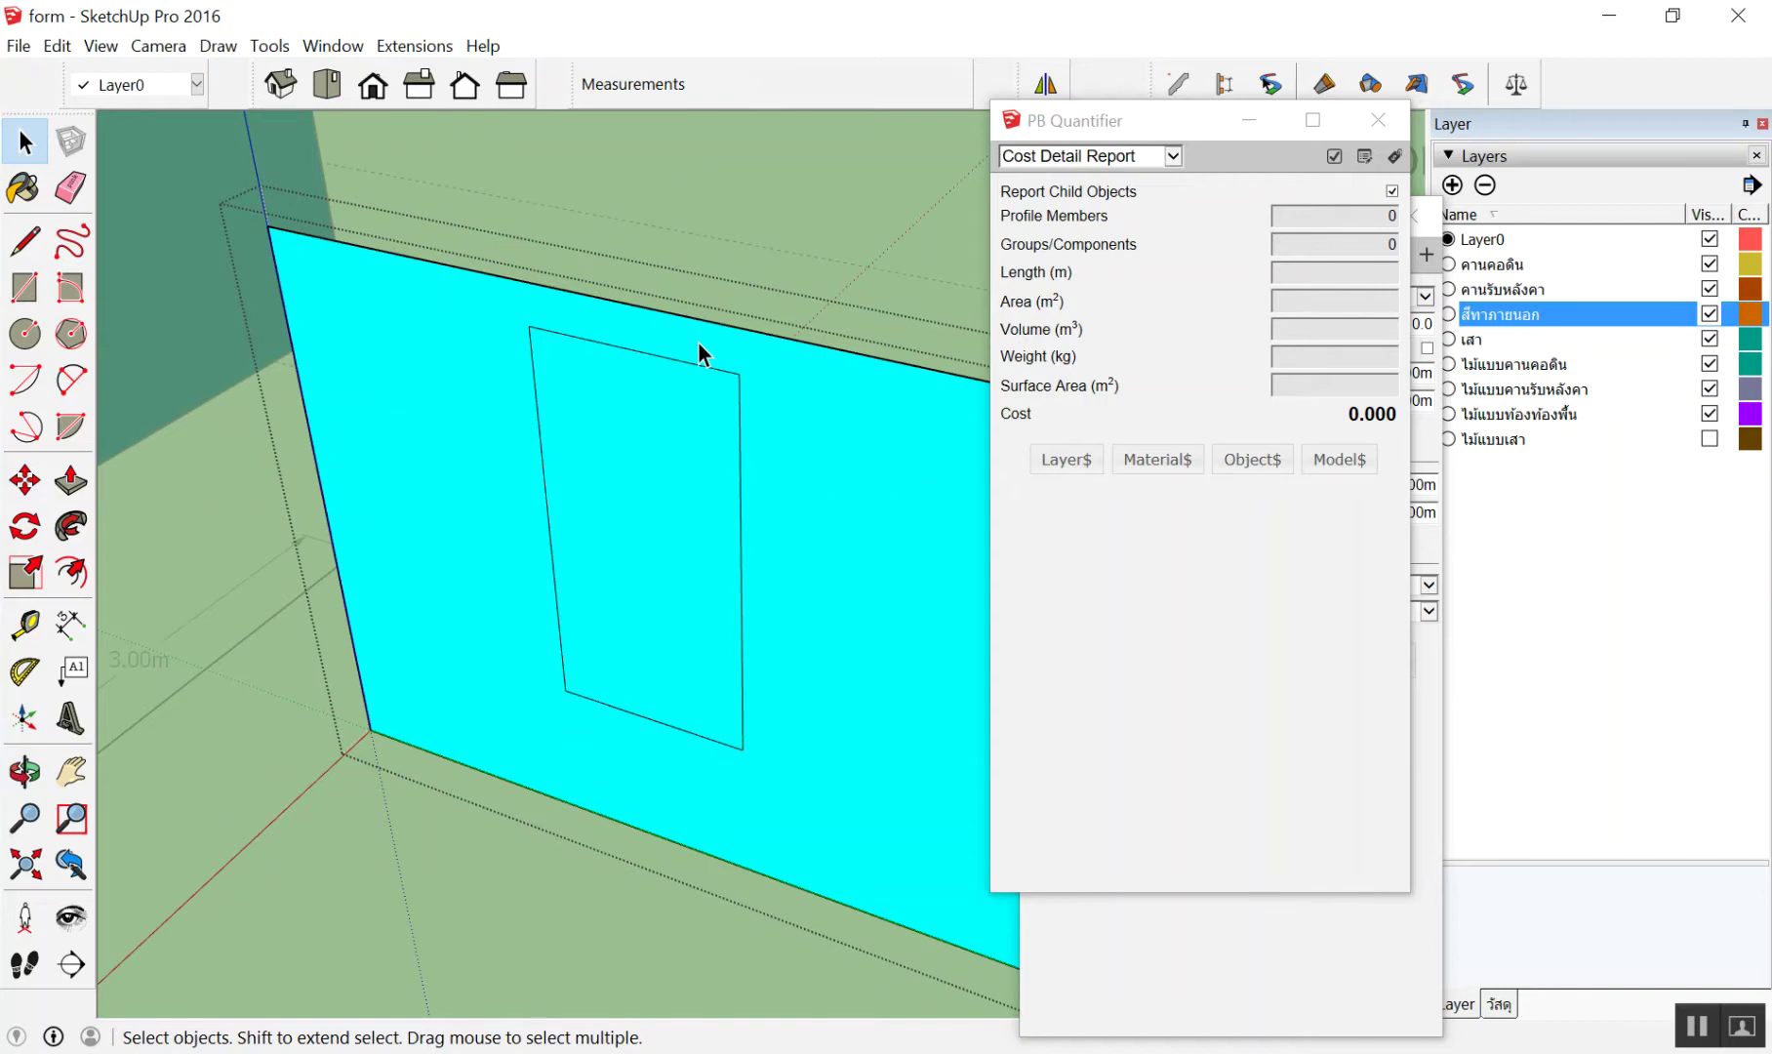
click(671, 392)
Delete the rectangle to cut the window opening, then tilt the view around the holed wall
key(Delete)
scroll(705, 204, down, 2)
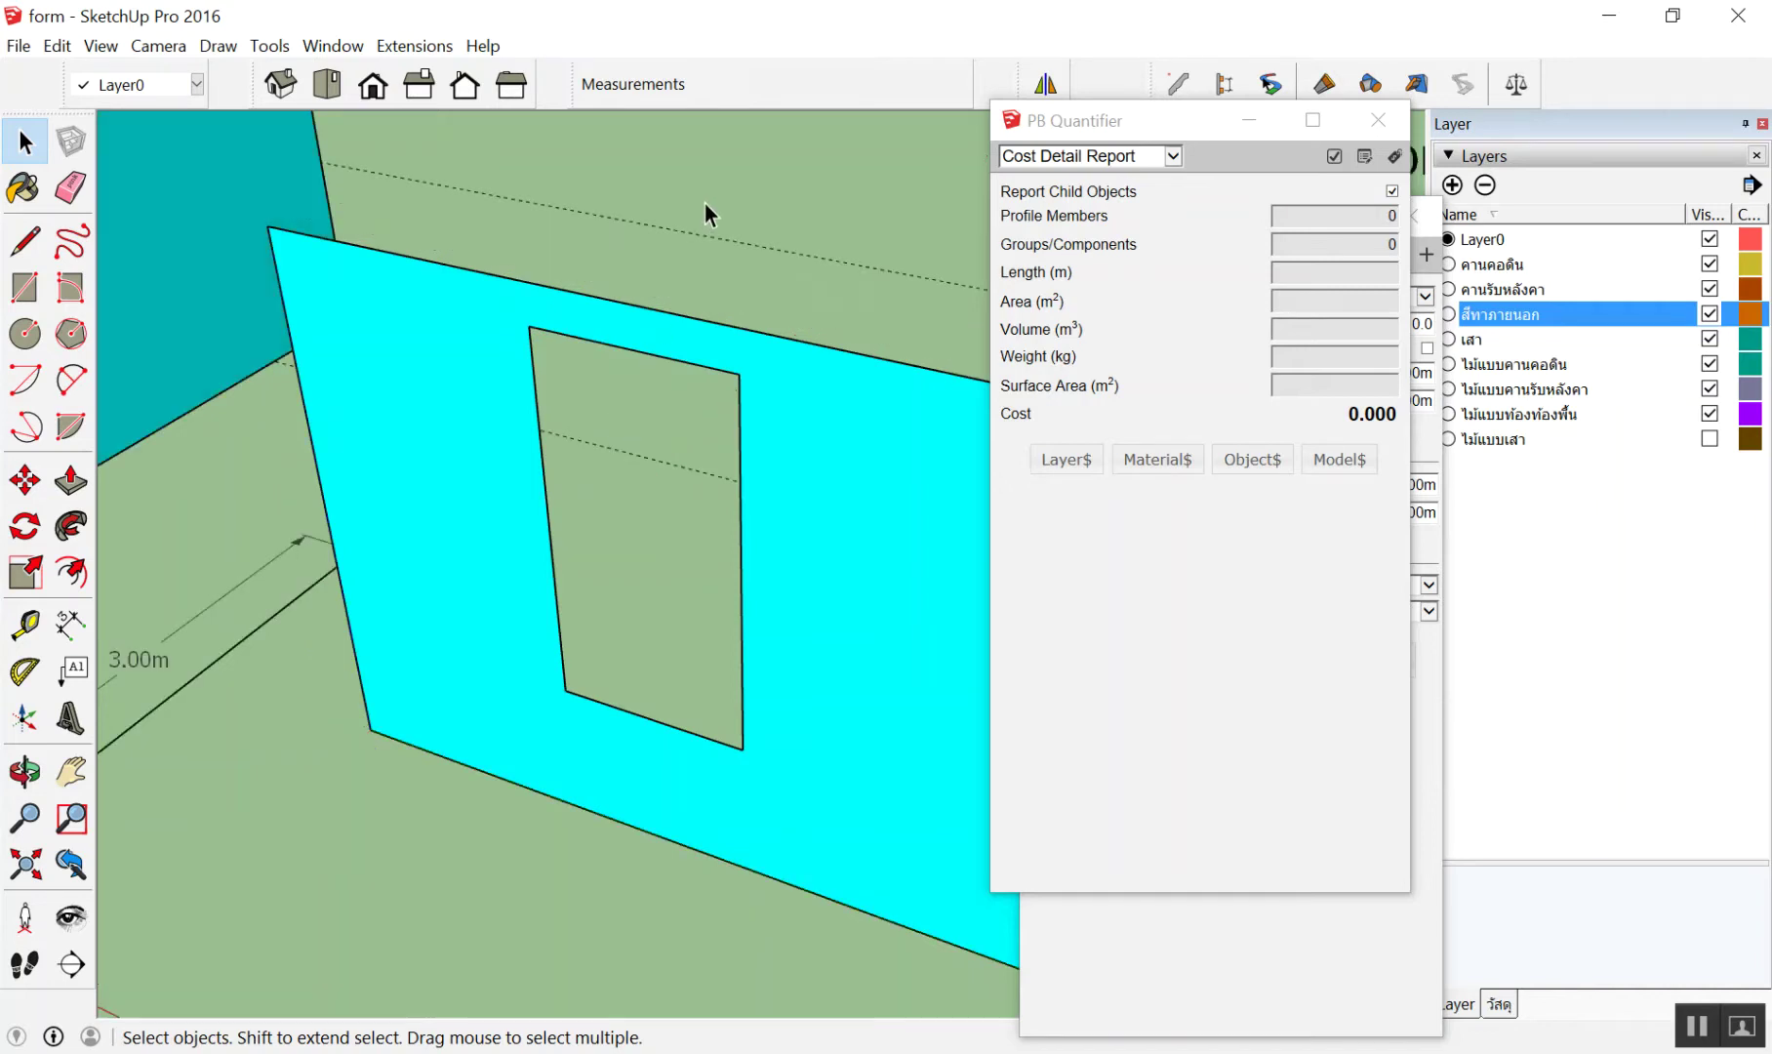
scroll(547, 621, down, 3)
mouse_move(546, 621)
middle_down()
mouse_move(625, 741)
mouse_move(664, 680)
middle_up()
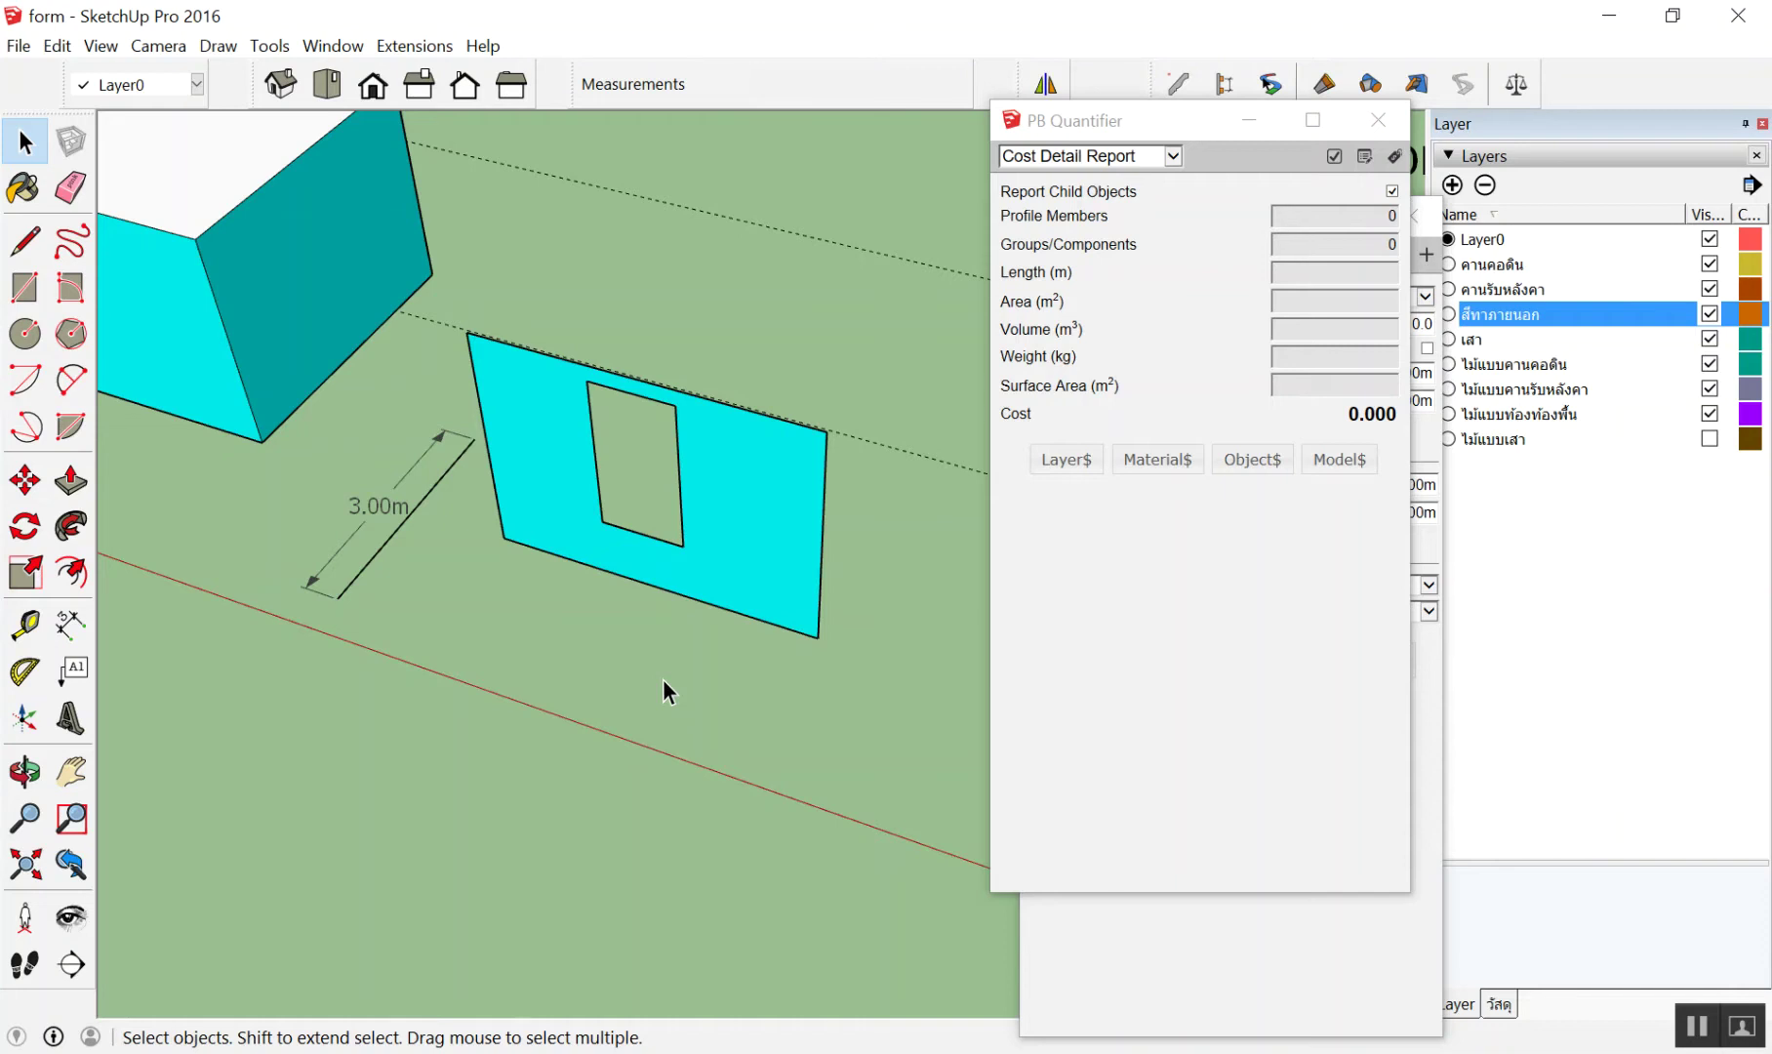
Read the holed wall's cost report (10 m², 1,250), then close PB Quantifier
scroll(664, 681, up, 3)
click(895, 362)
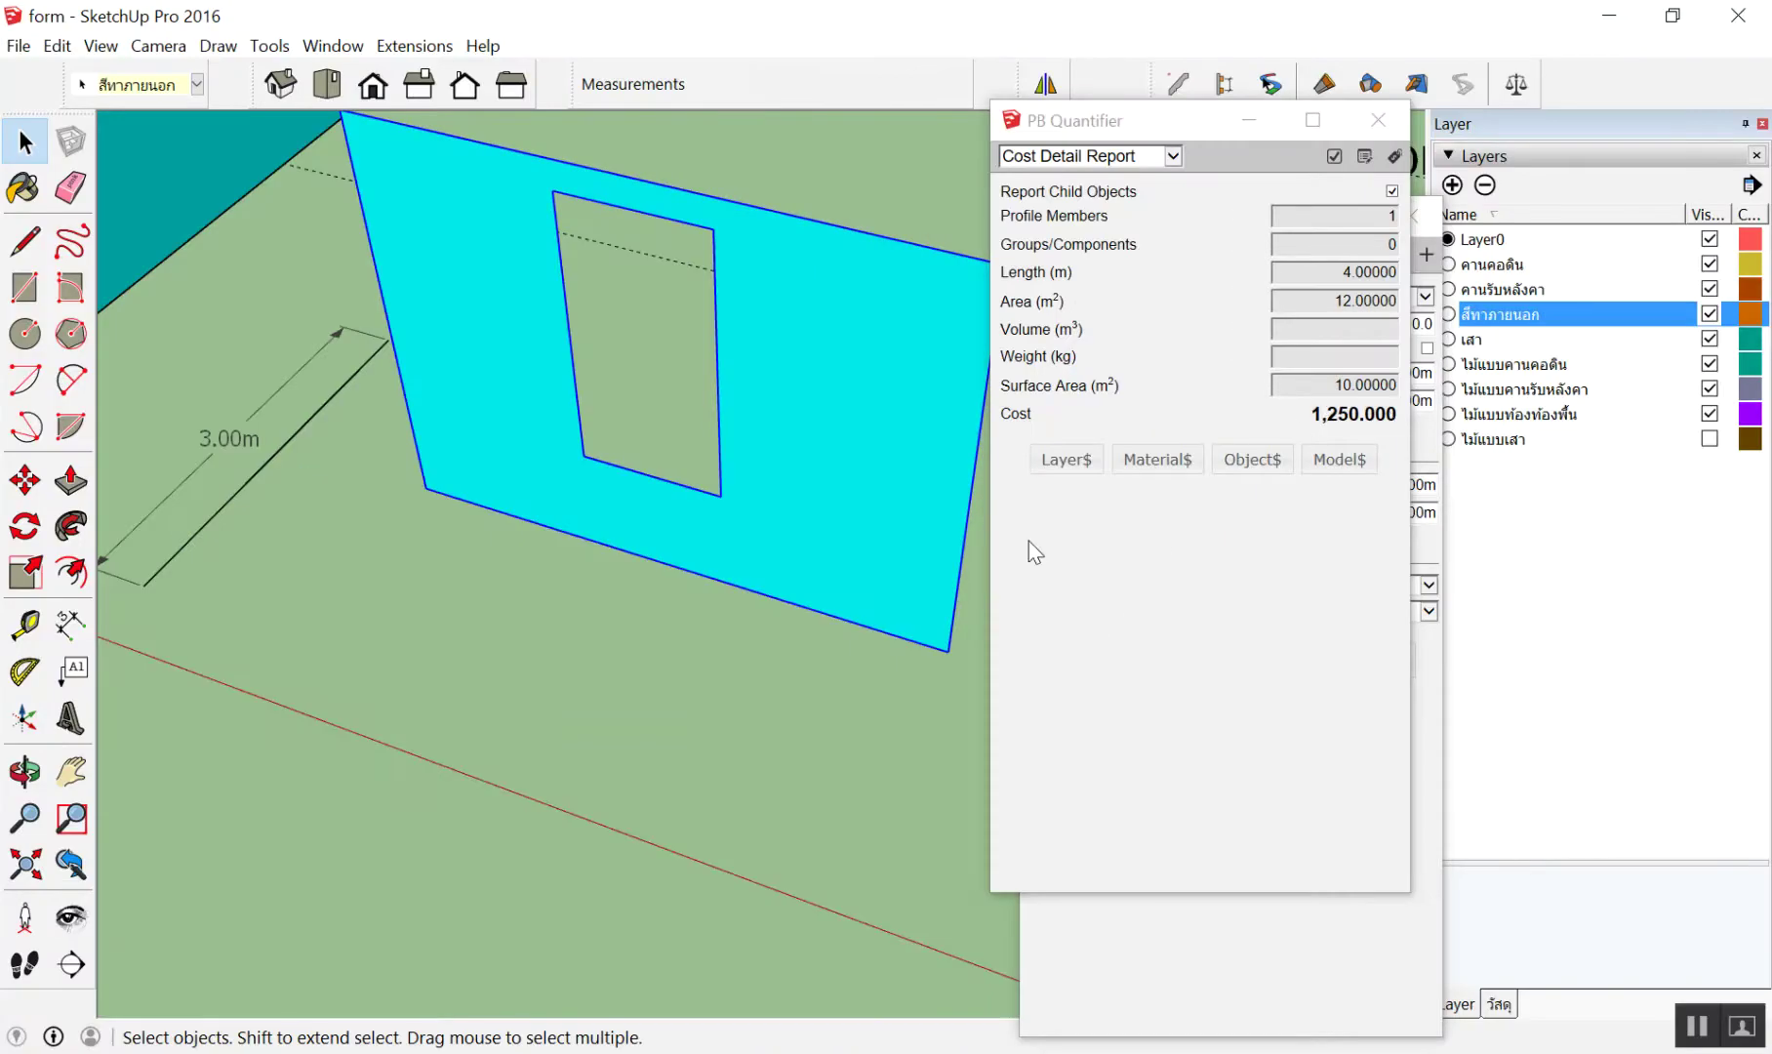
scroll(714, 532, down, 5)
scroll(714, 532, down, 2)
scroll(662, 535, down, 2)
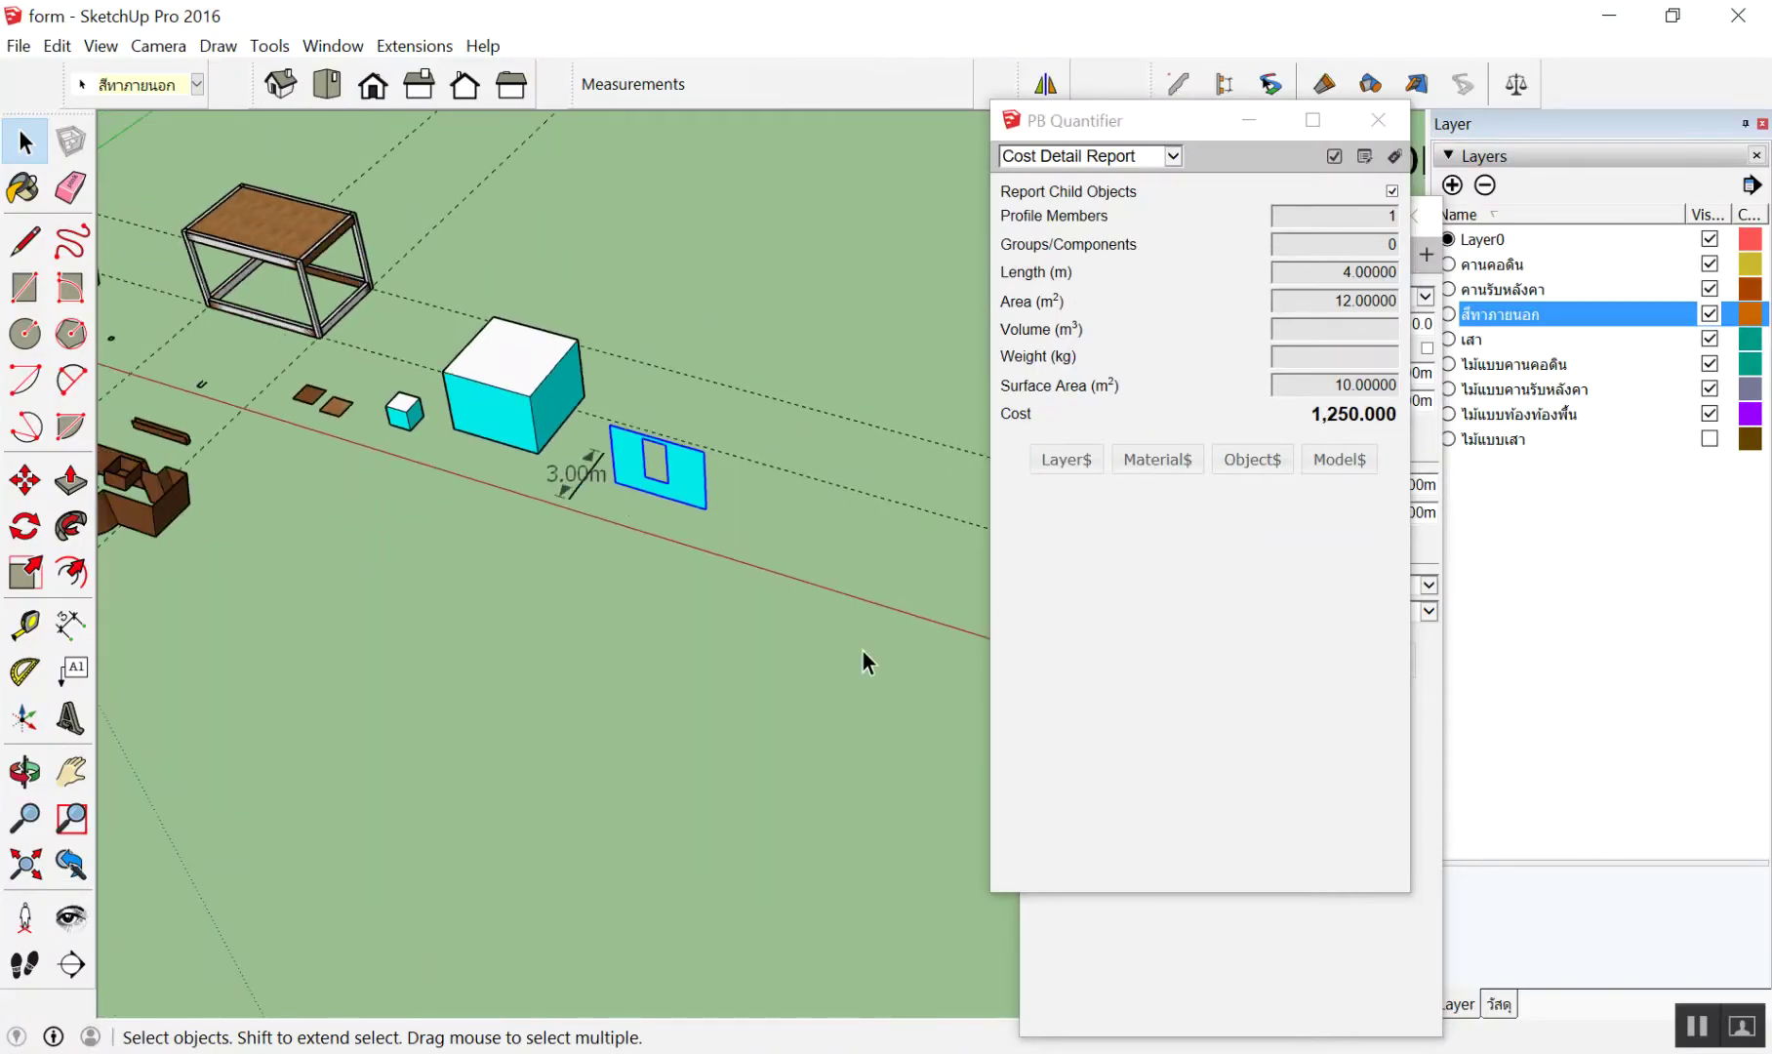
scroll(551, 606, down, 2)
scroll(735, 619, up, 3)
scroll(735, 619, up, 1)
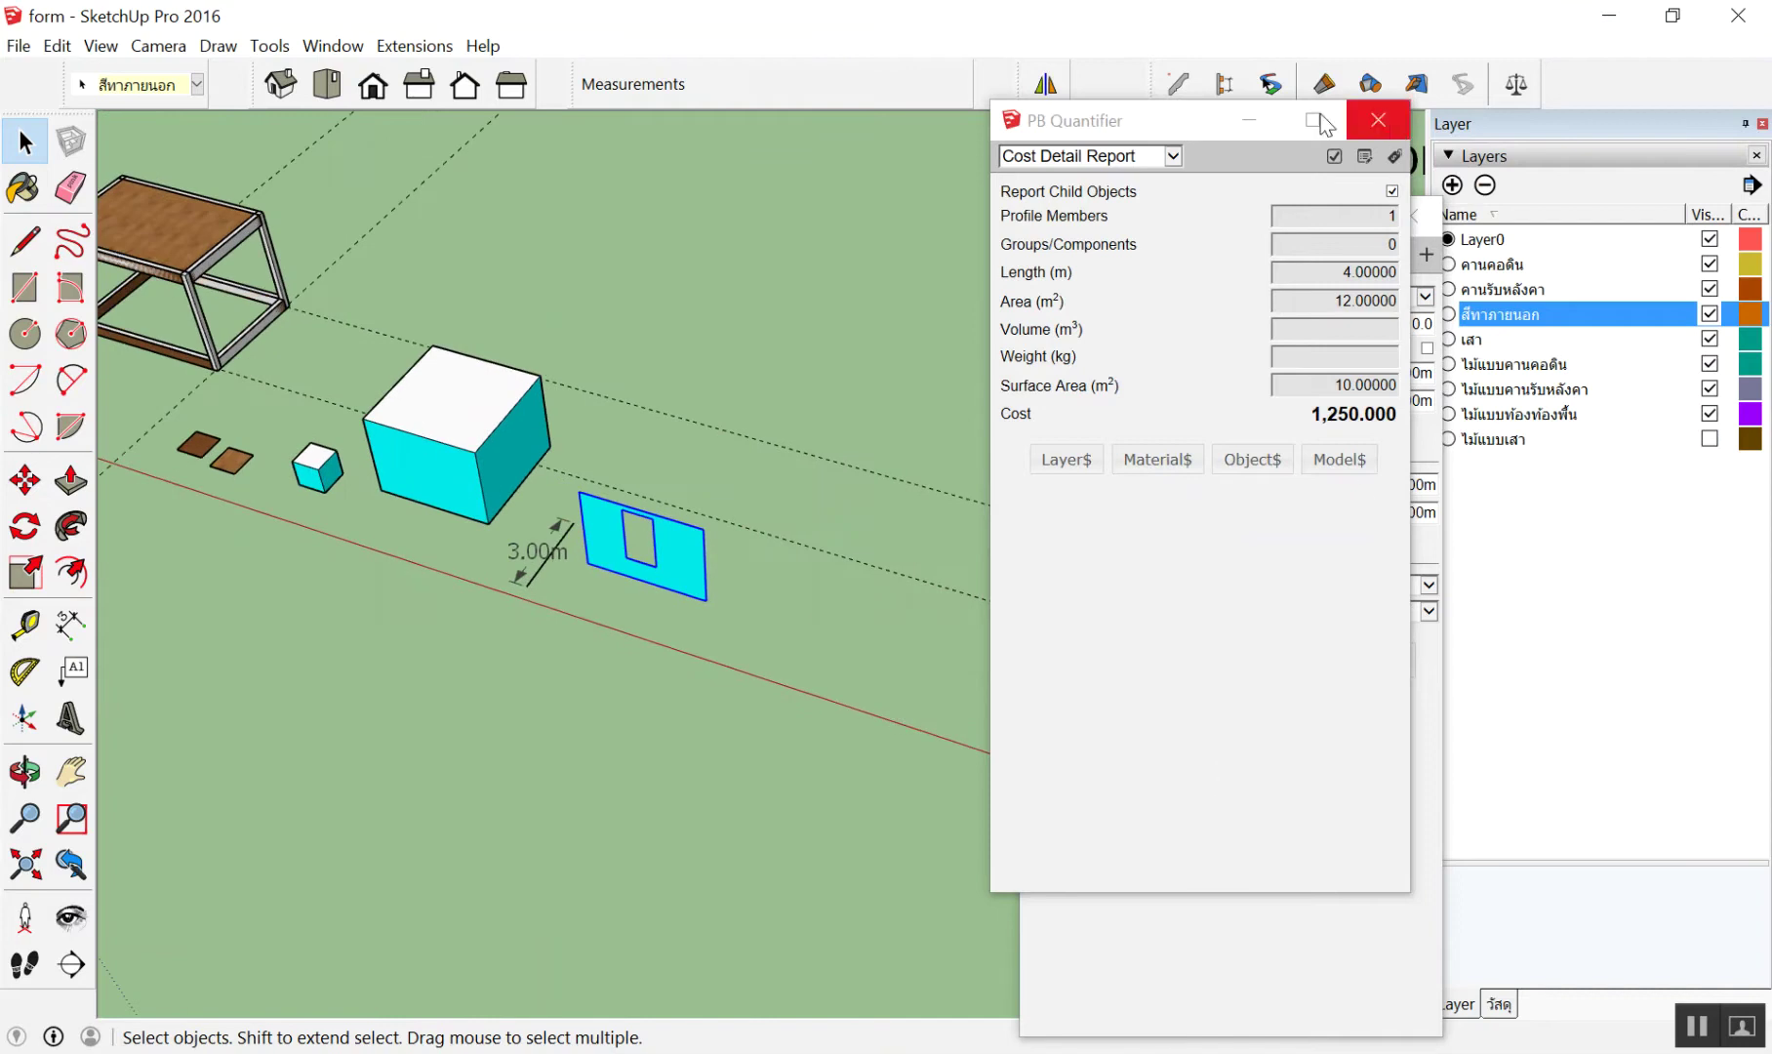
click(1270, 84)
Draw a rectangle on the ground beside the wall panels, entering dimensions 3,4
scroll(659, 568, up, 2)
scroll(424, 484, down, 1)
scroll(383, 535, down, 3)
key(space)
scroll(503, 571, up, 4)
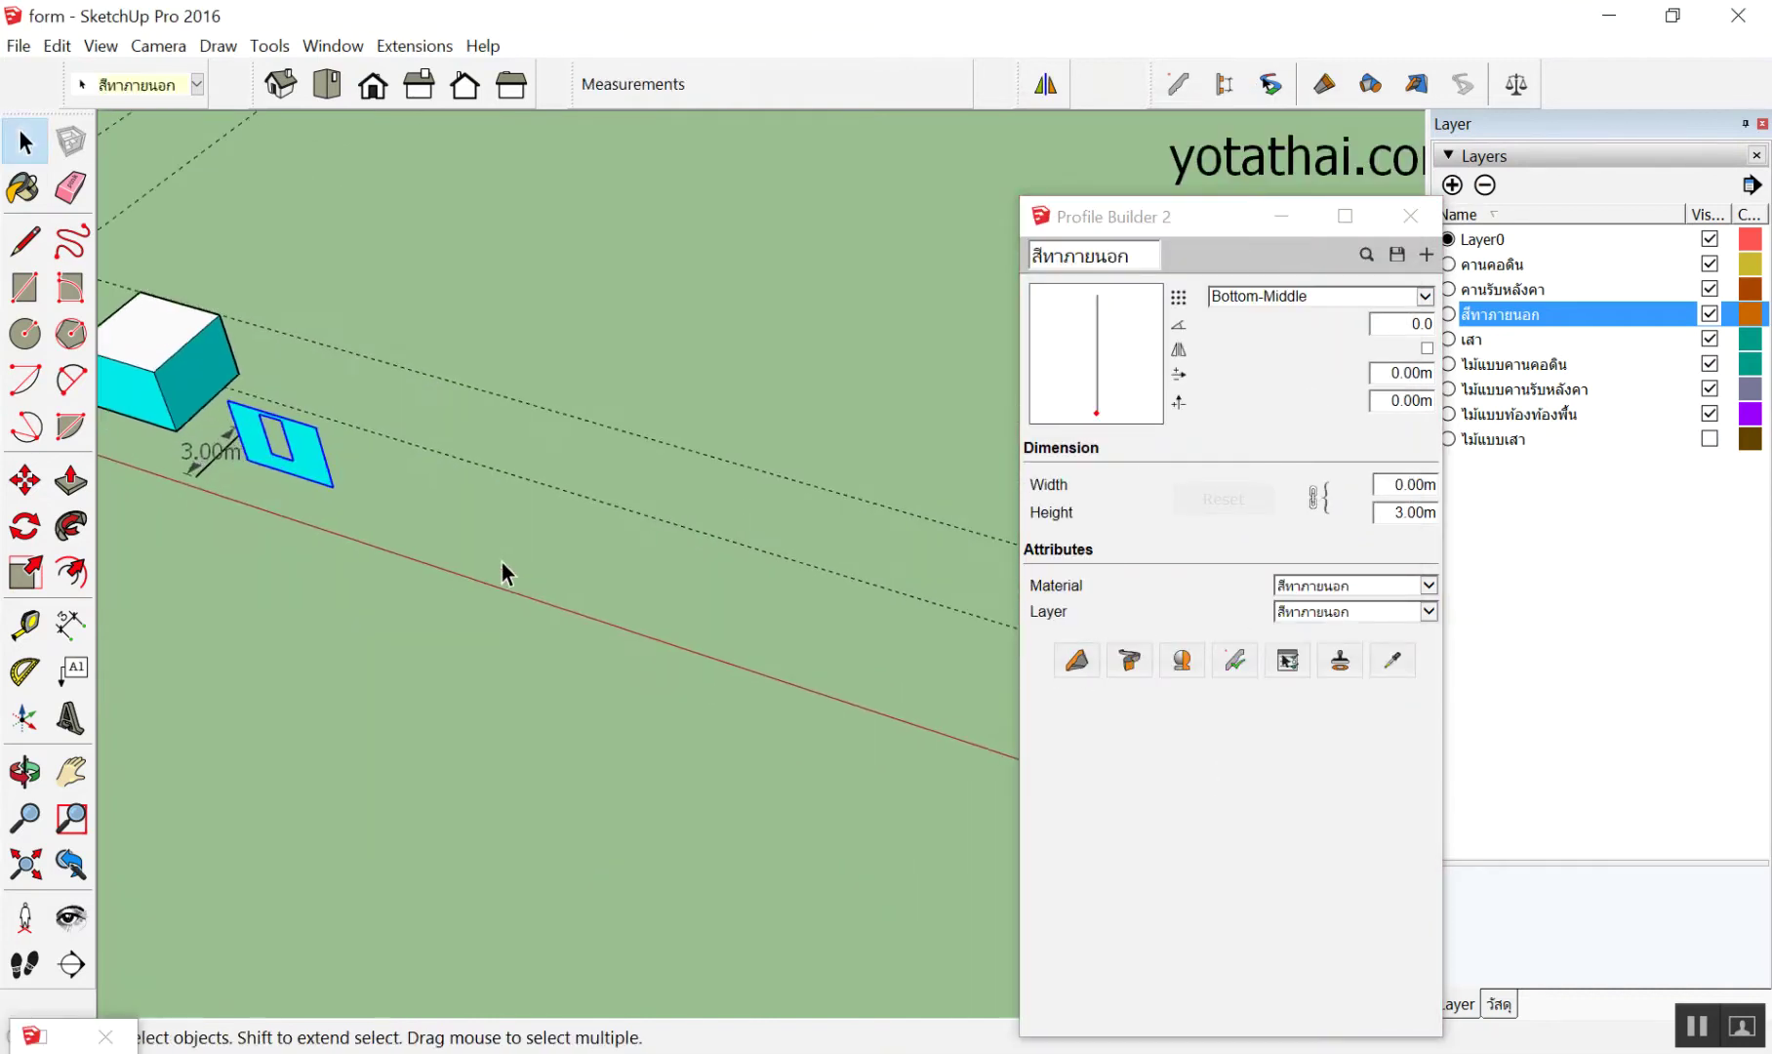
key(r)
click(464, 519)
click(836, 341)
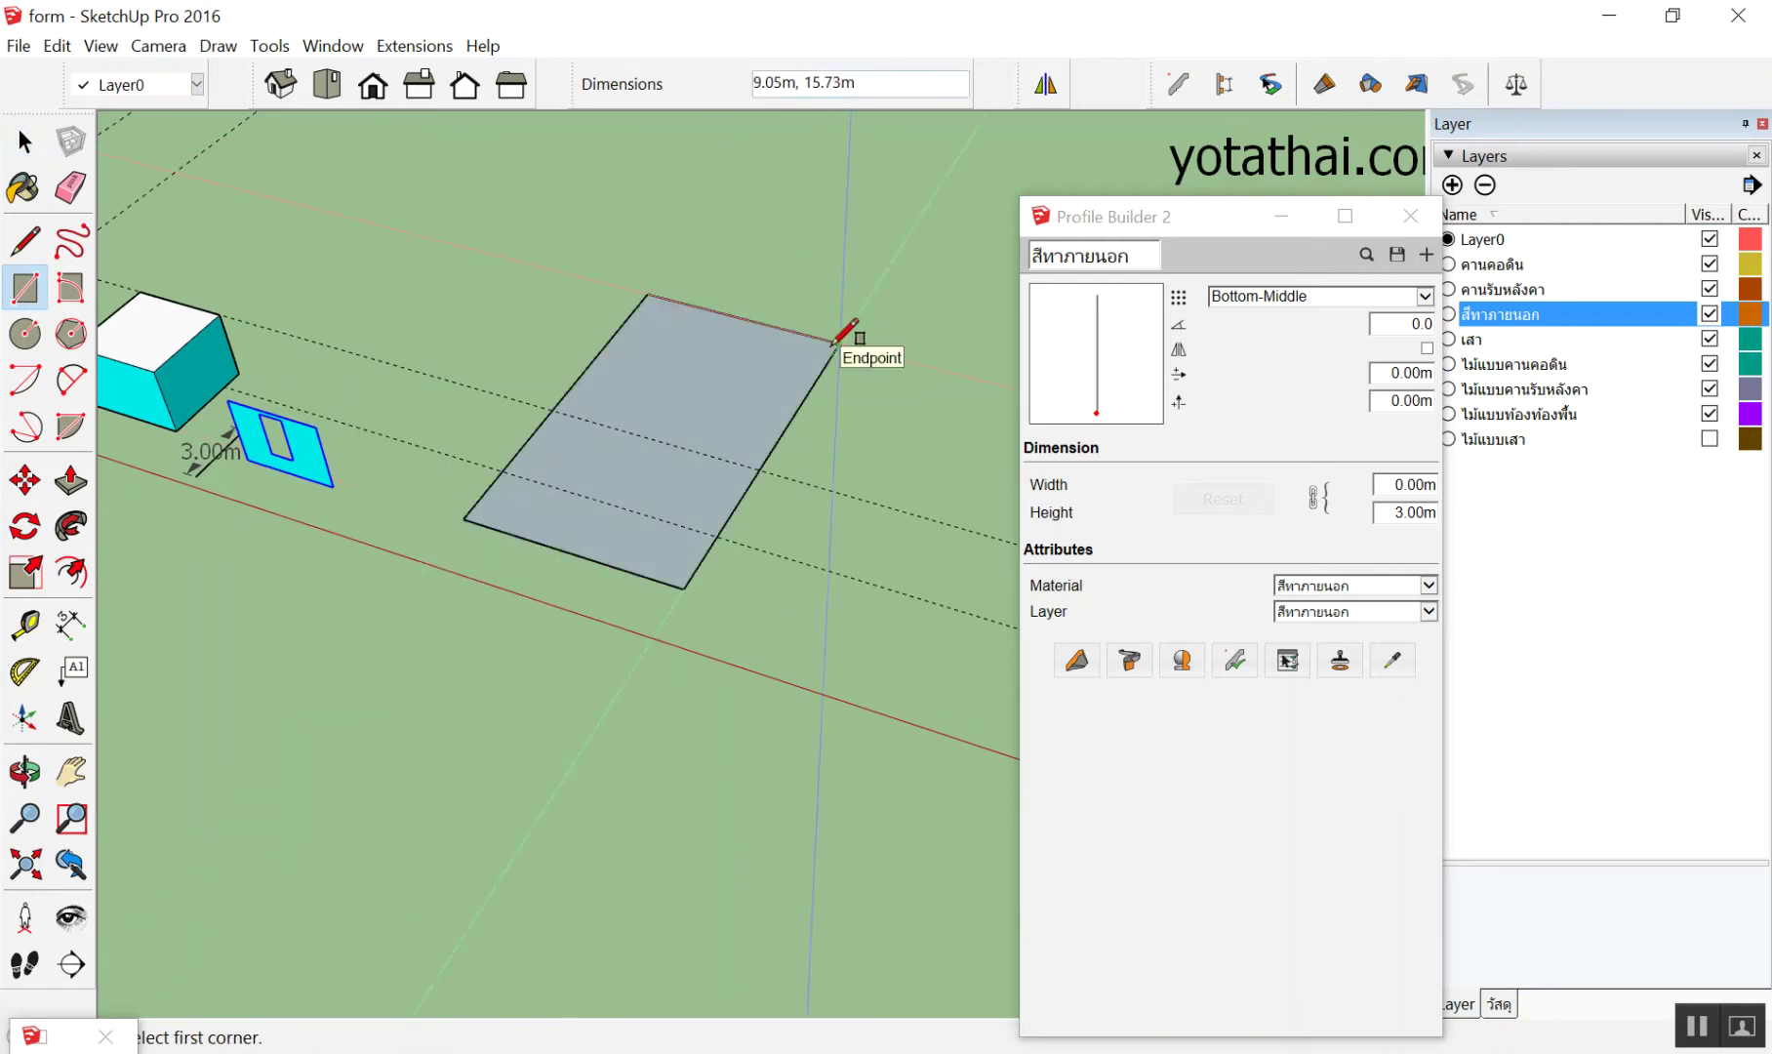
text(3,3)
key(BackSpace)
key(BackSpace)
key(BackSpace)
text(,4)
key(Return)
Push/Pull the rectangle 3 m into a box and make it a group
key(space)
scroll(460, 438, up, 2)
key(p)
click(514, 542)
text(3)
key(Return)
key(space)
drag(406, 285, 754, 624)
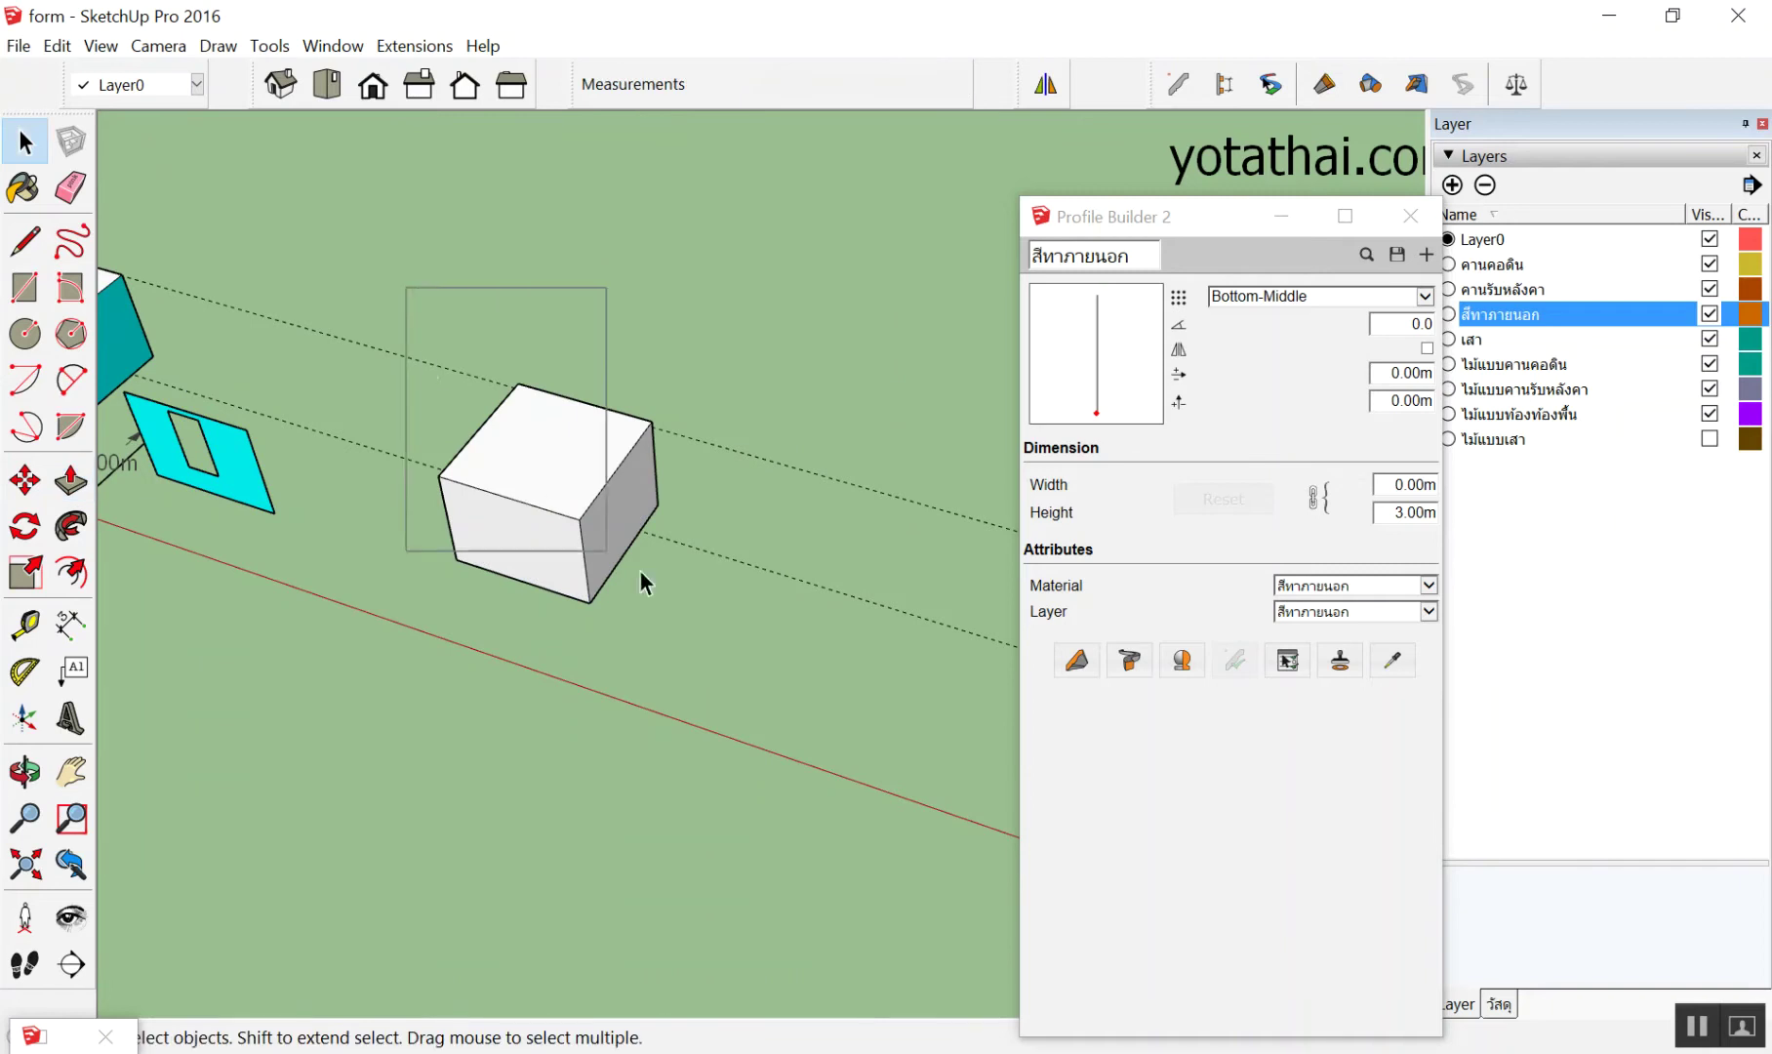
right_click(572, 436)
click(687, 662)
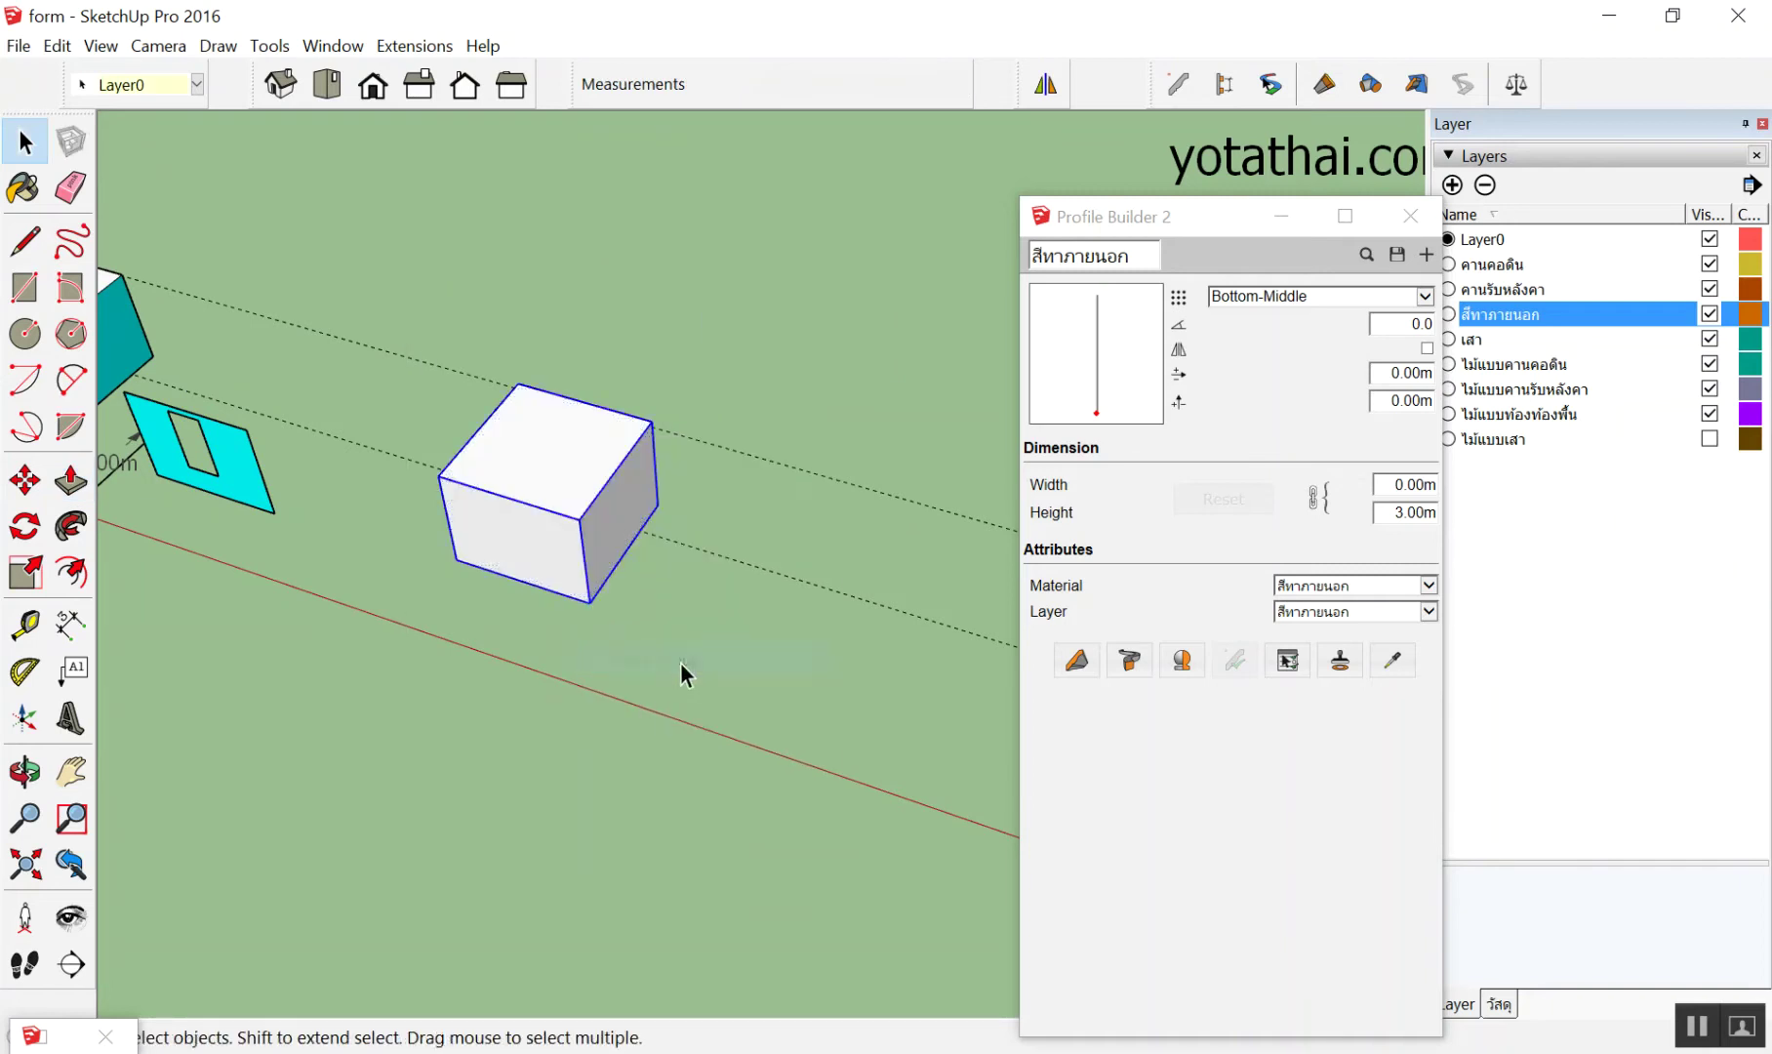
Build a Profile Builder wall member along the box's edge from its lower-left corner
click(1076, 660)
scroll(447, 598, up, 3)
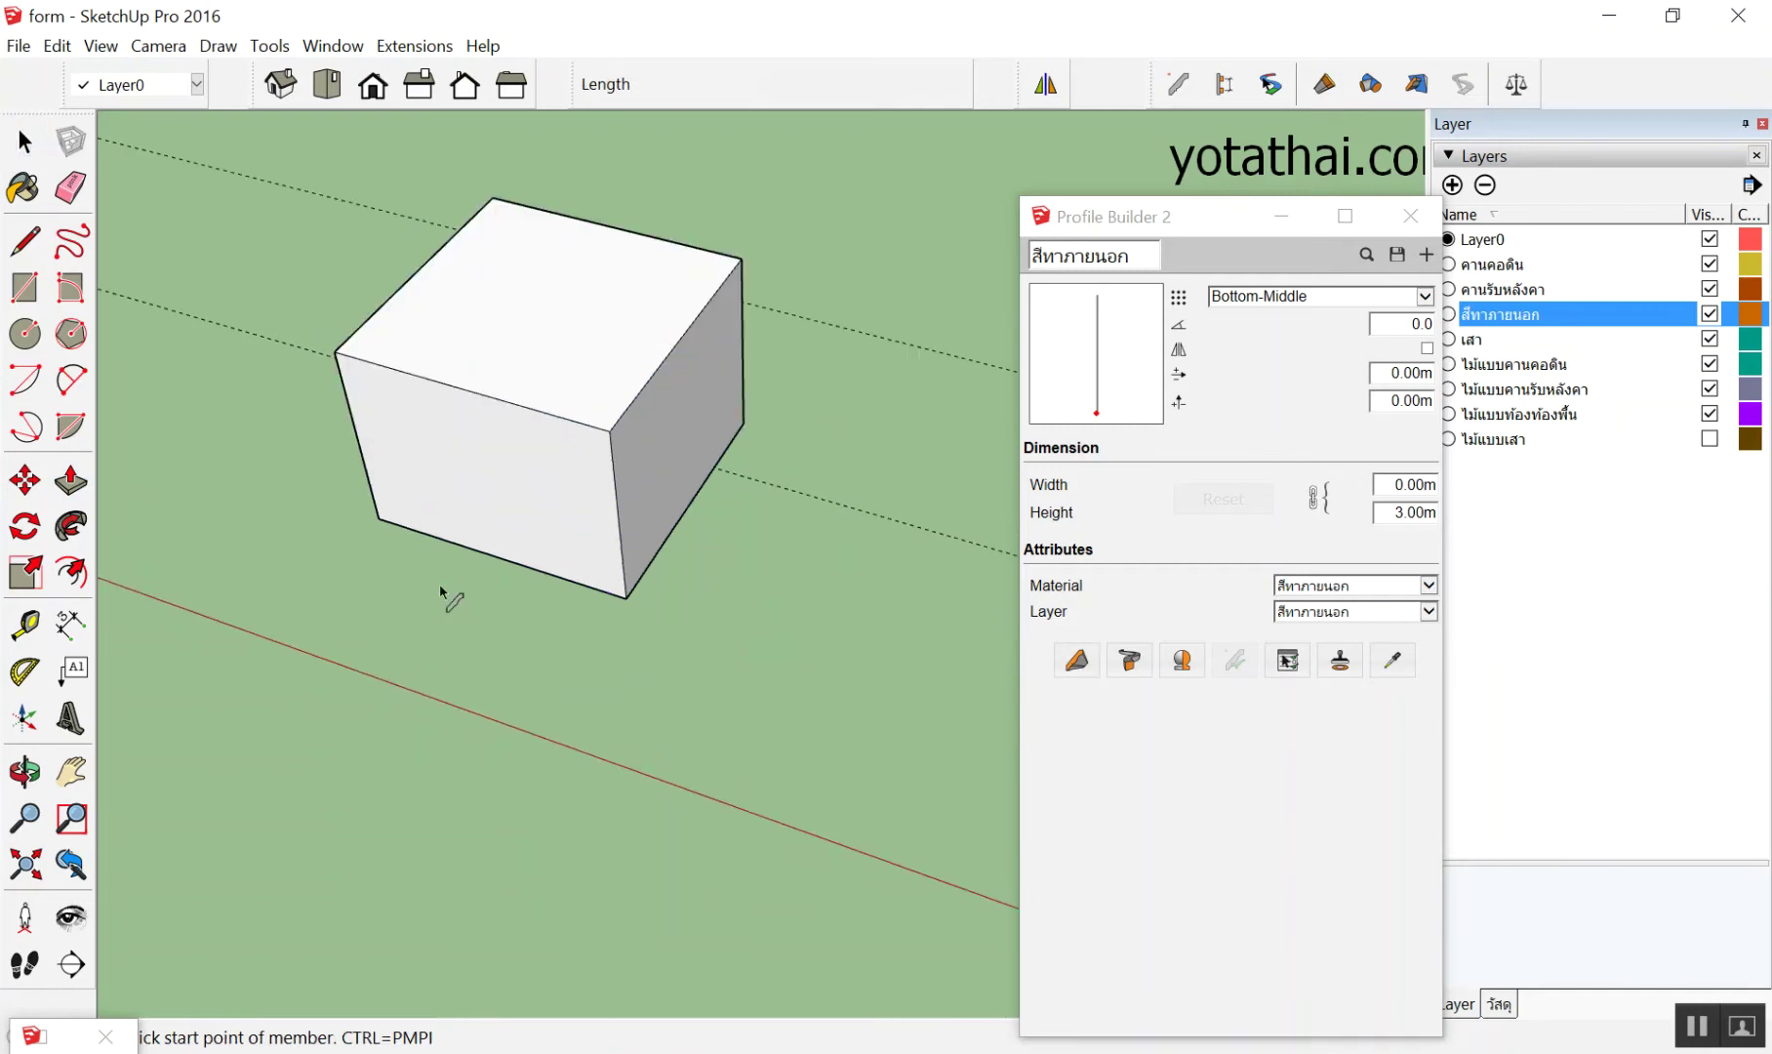
scroll(388, 514, up, 2)
click(364, 502)
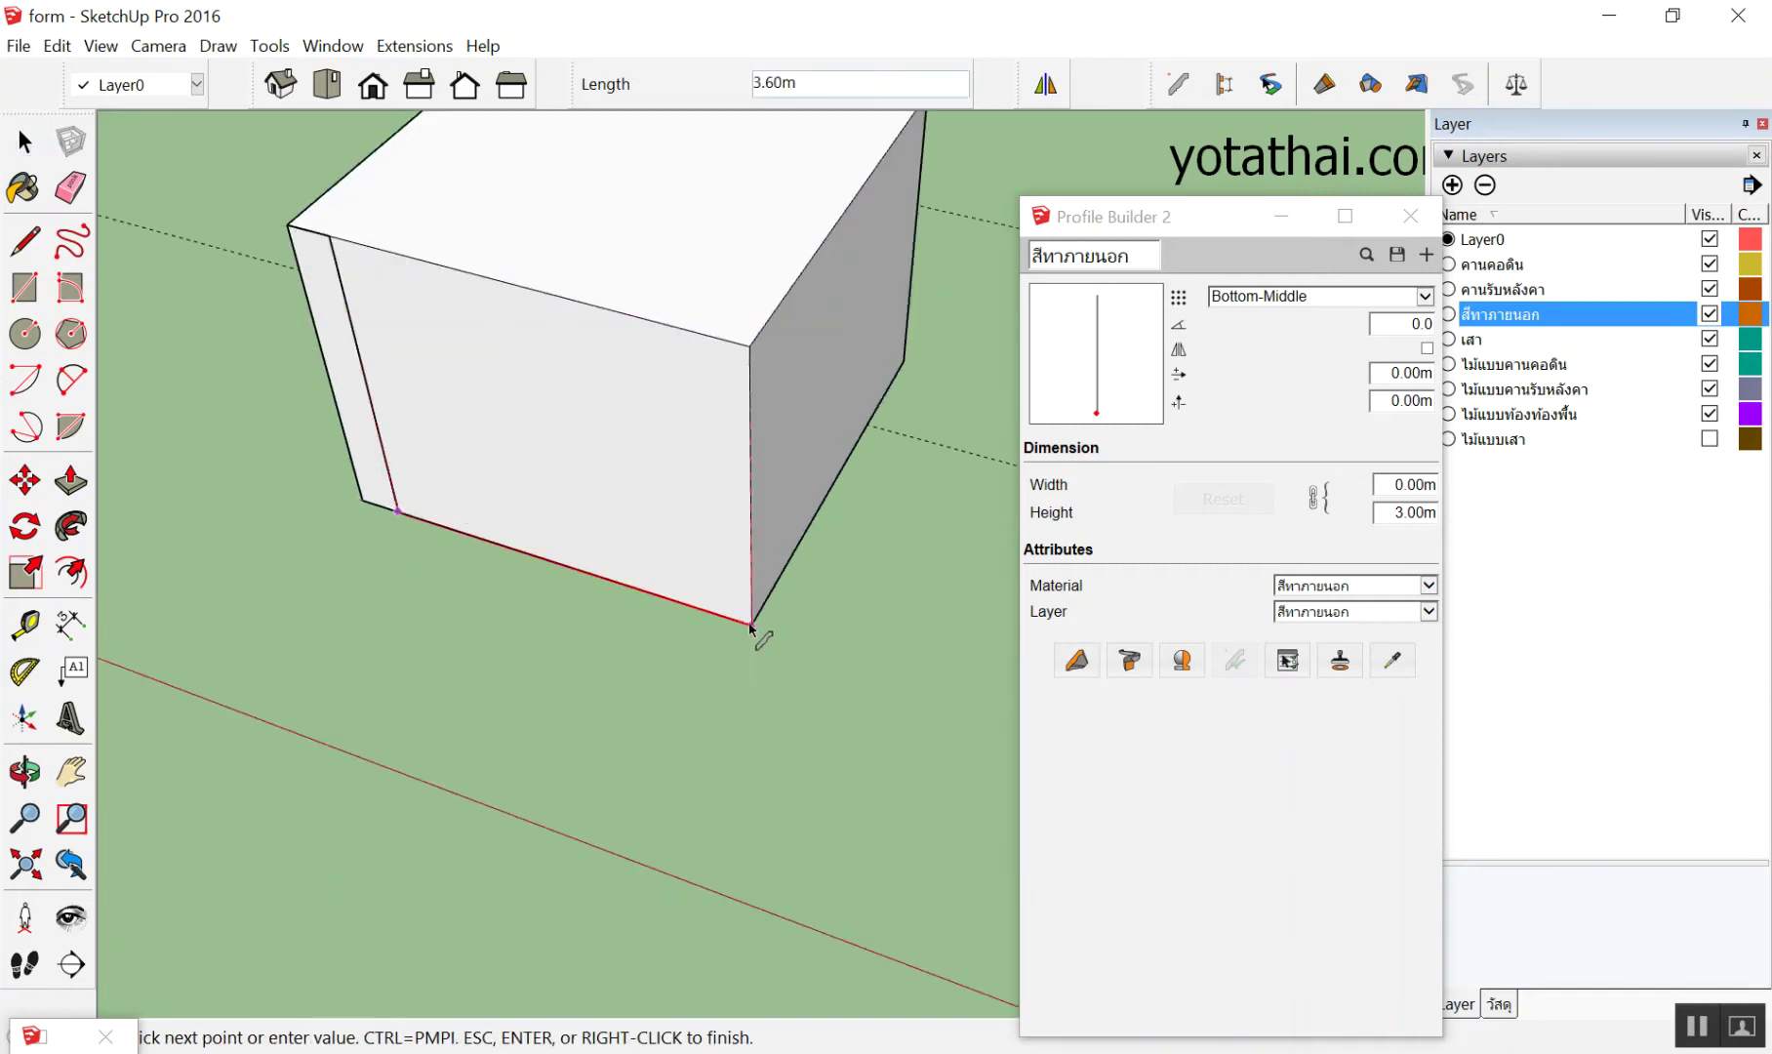
click(602, 604)
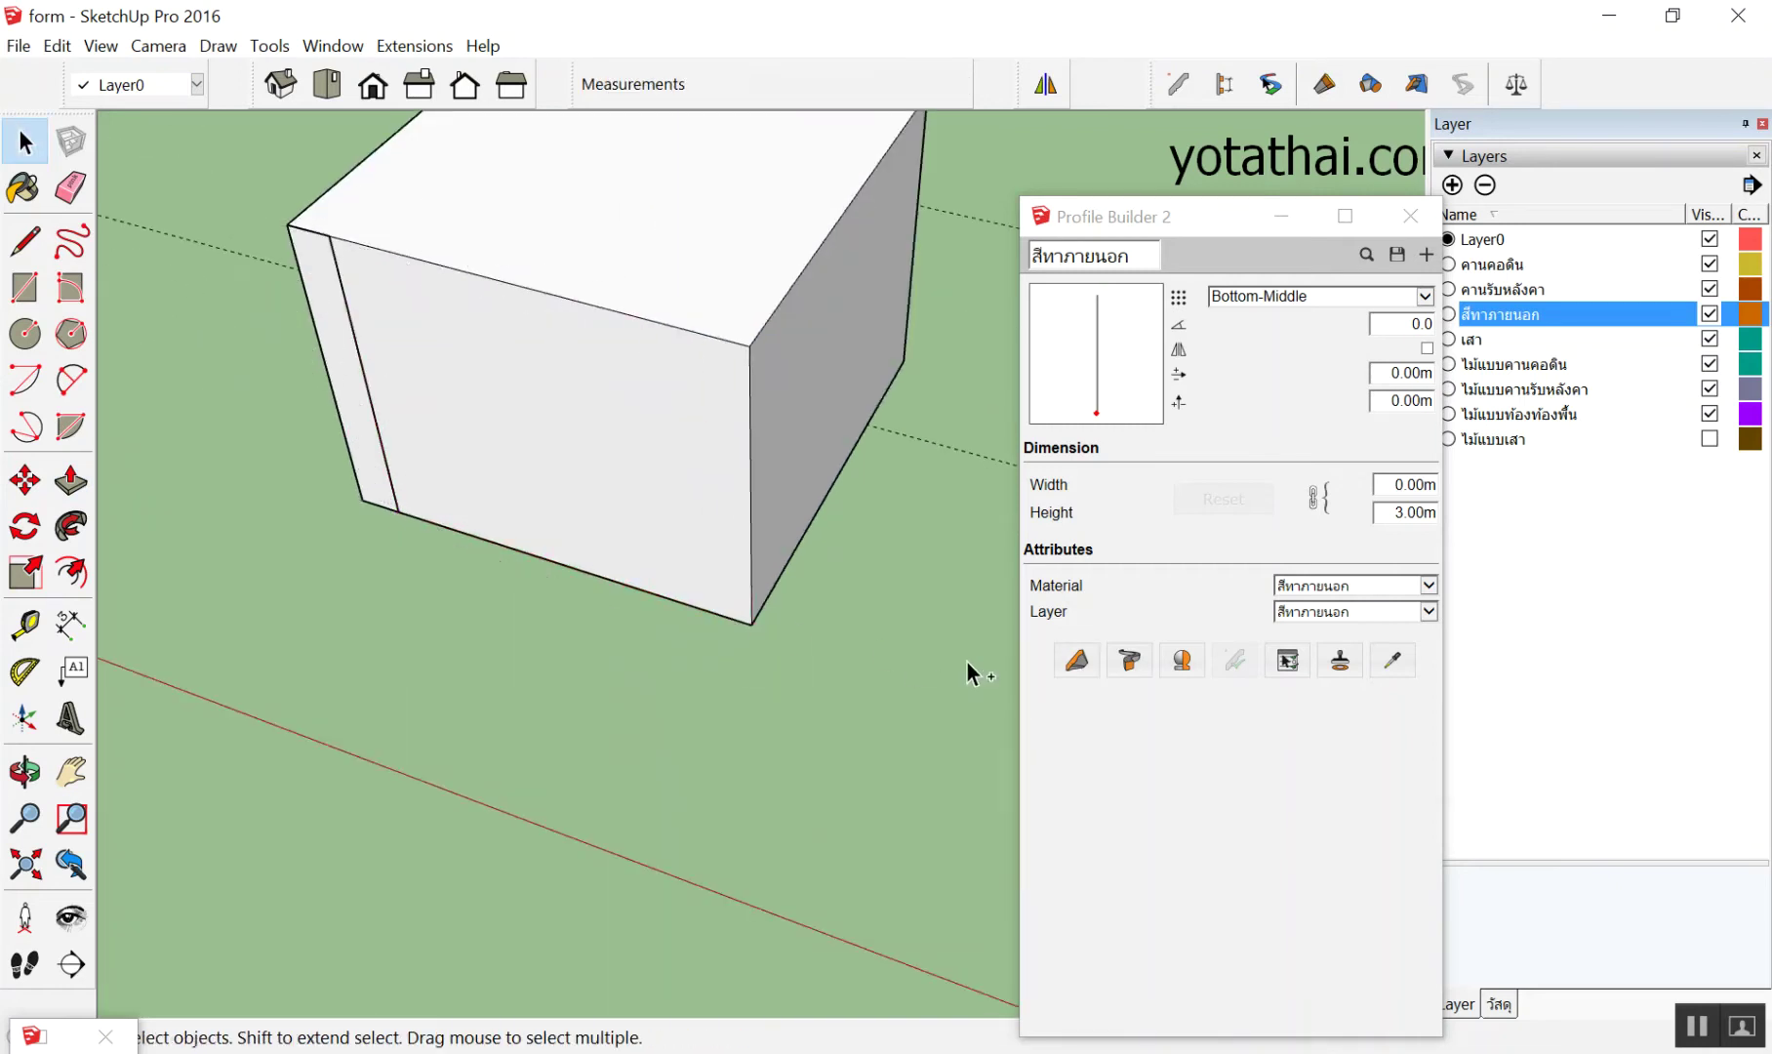
click(1076, 660)
click(362, 500)
scroll(756, 634, down, 3)
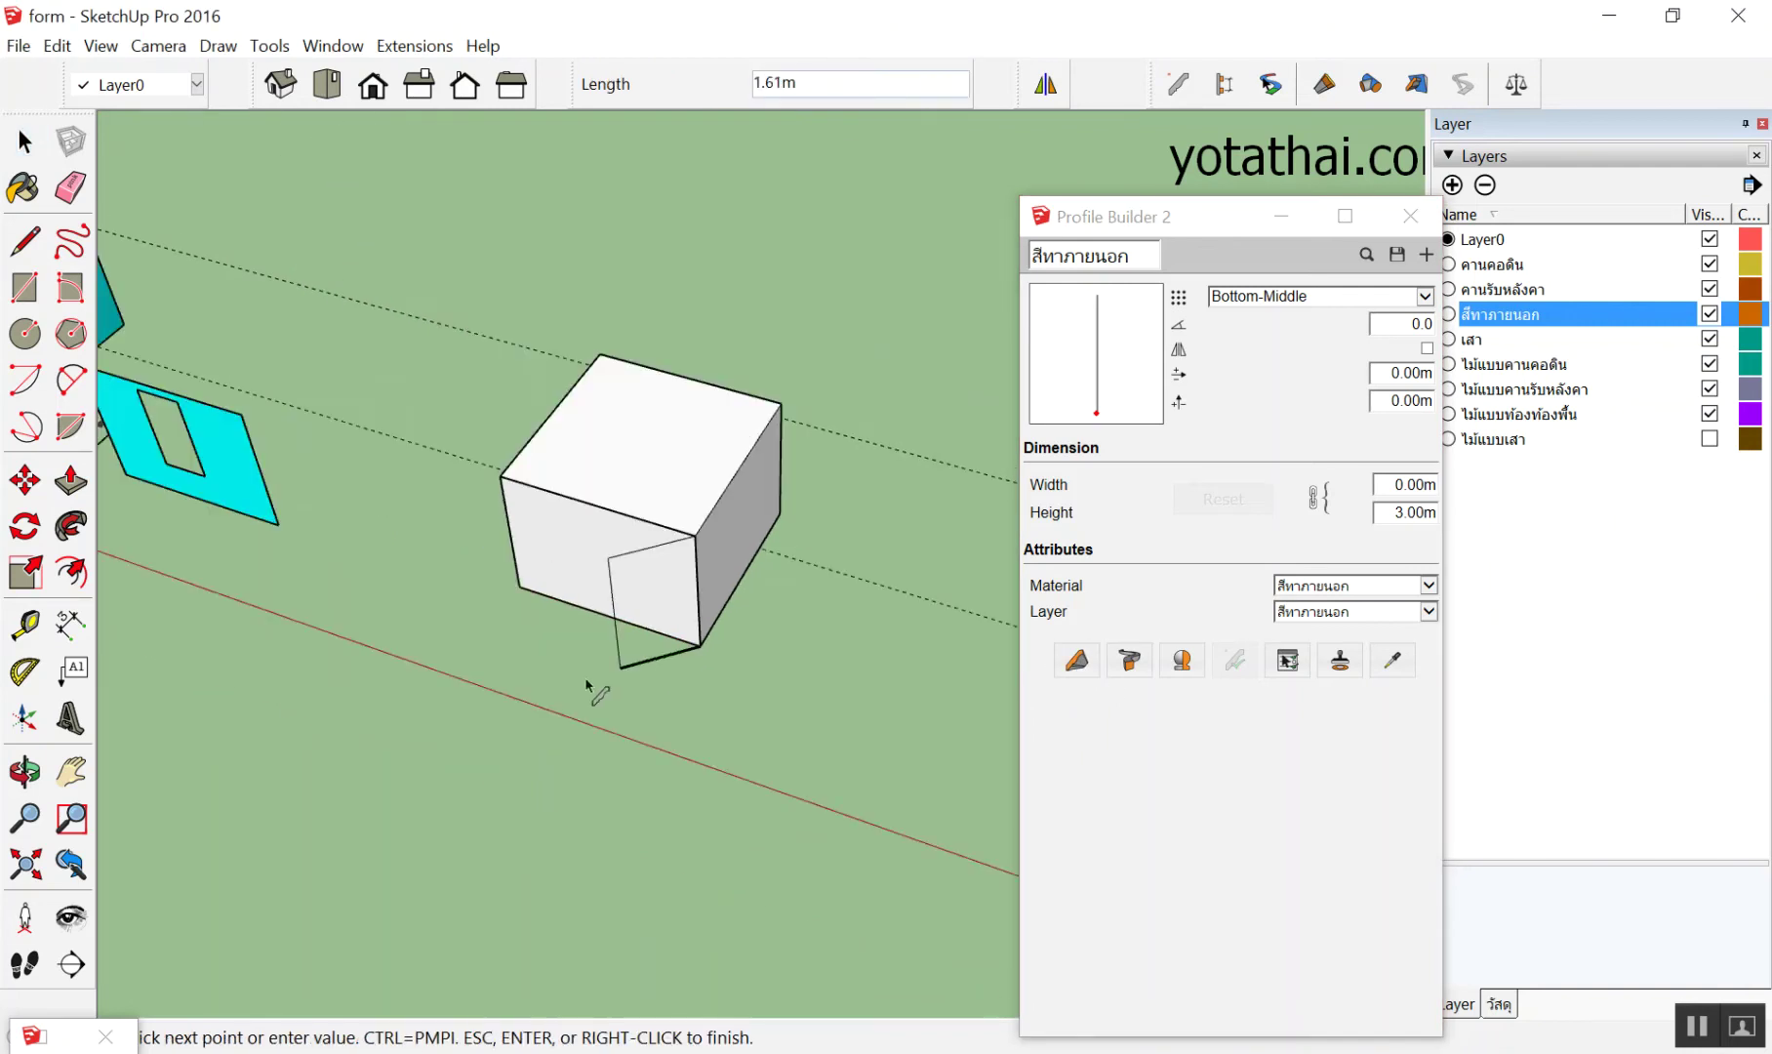
click(751, 654)
middle_drag(806, 591, 552, 364)
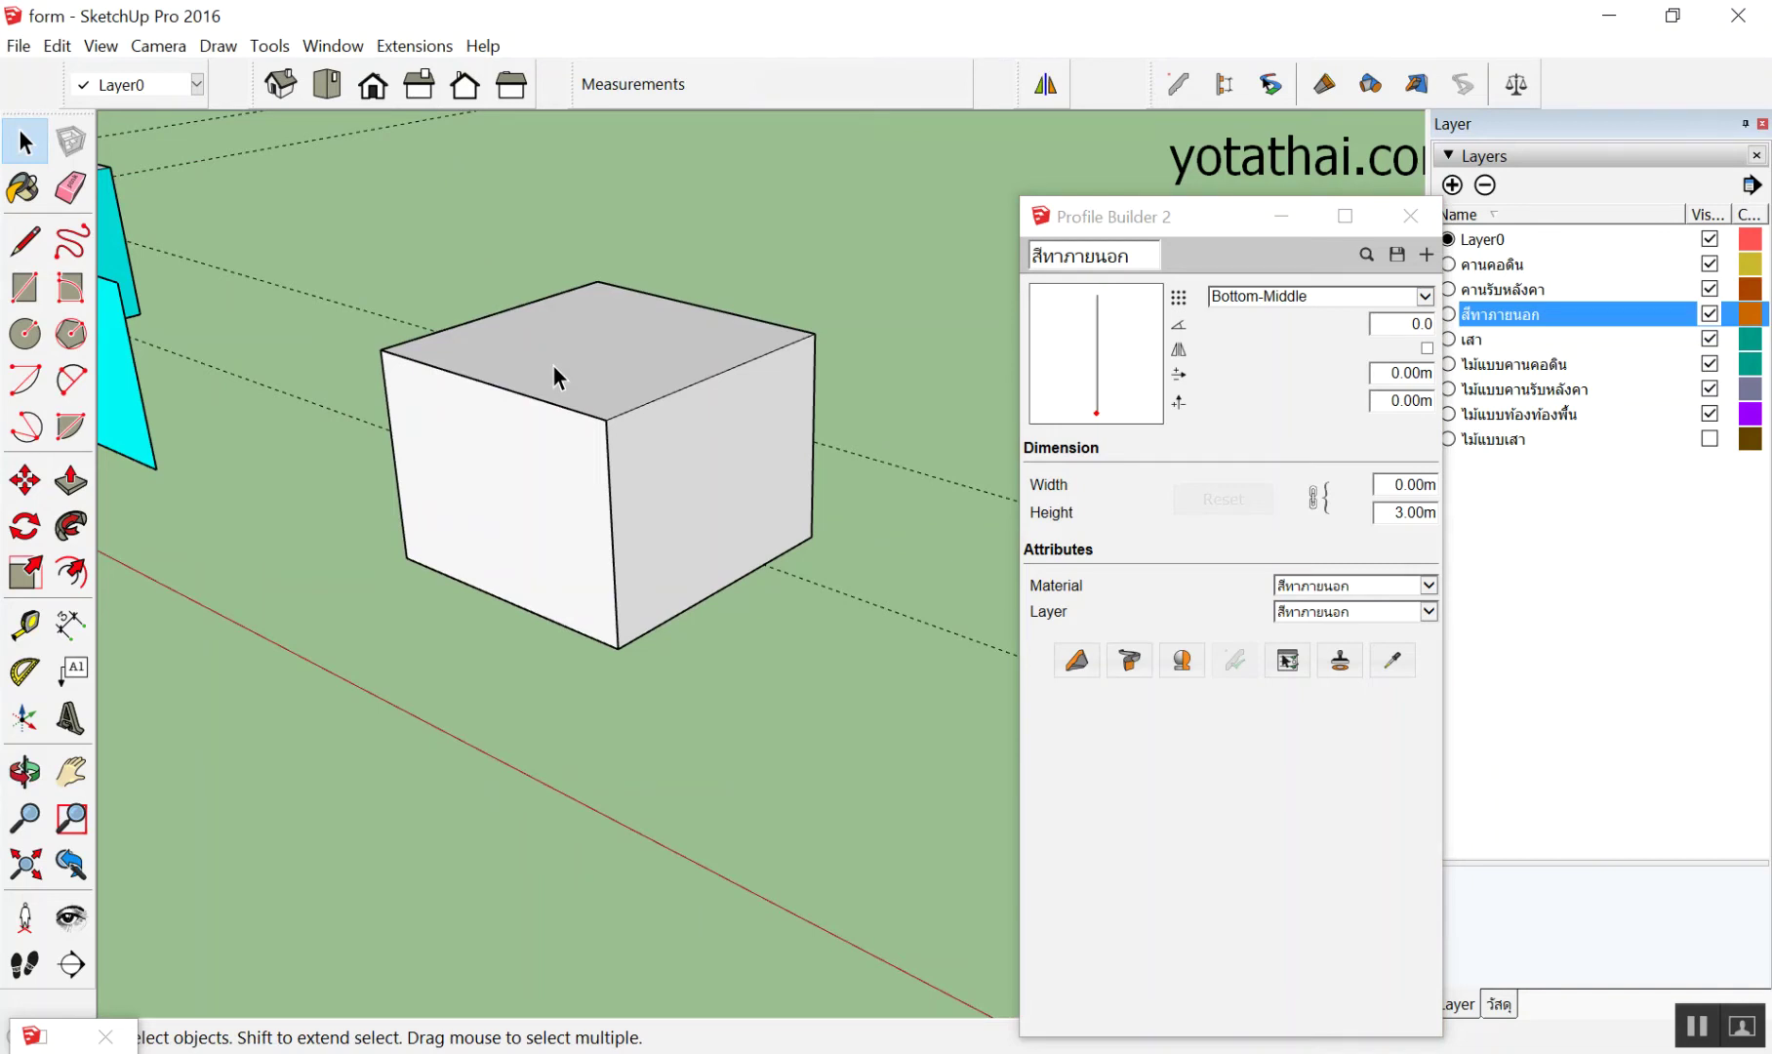
middle_drag(552, 364, 578, 477)
Delete the helper box, leaving only the new cyan wall panel
click(578, 429)
key(Delete)
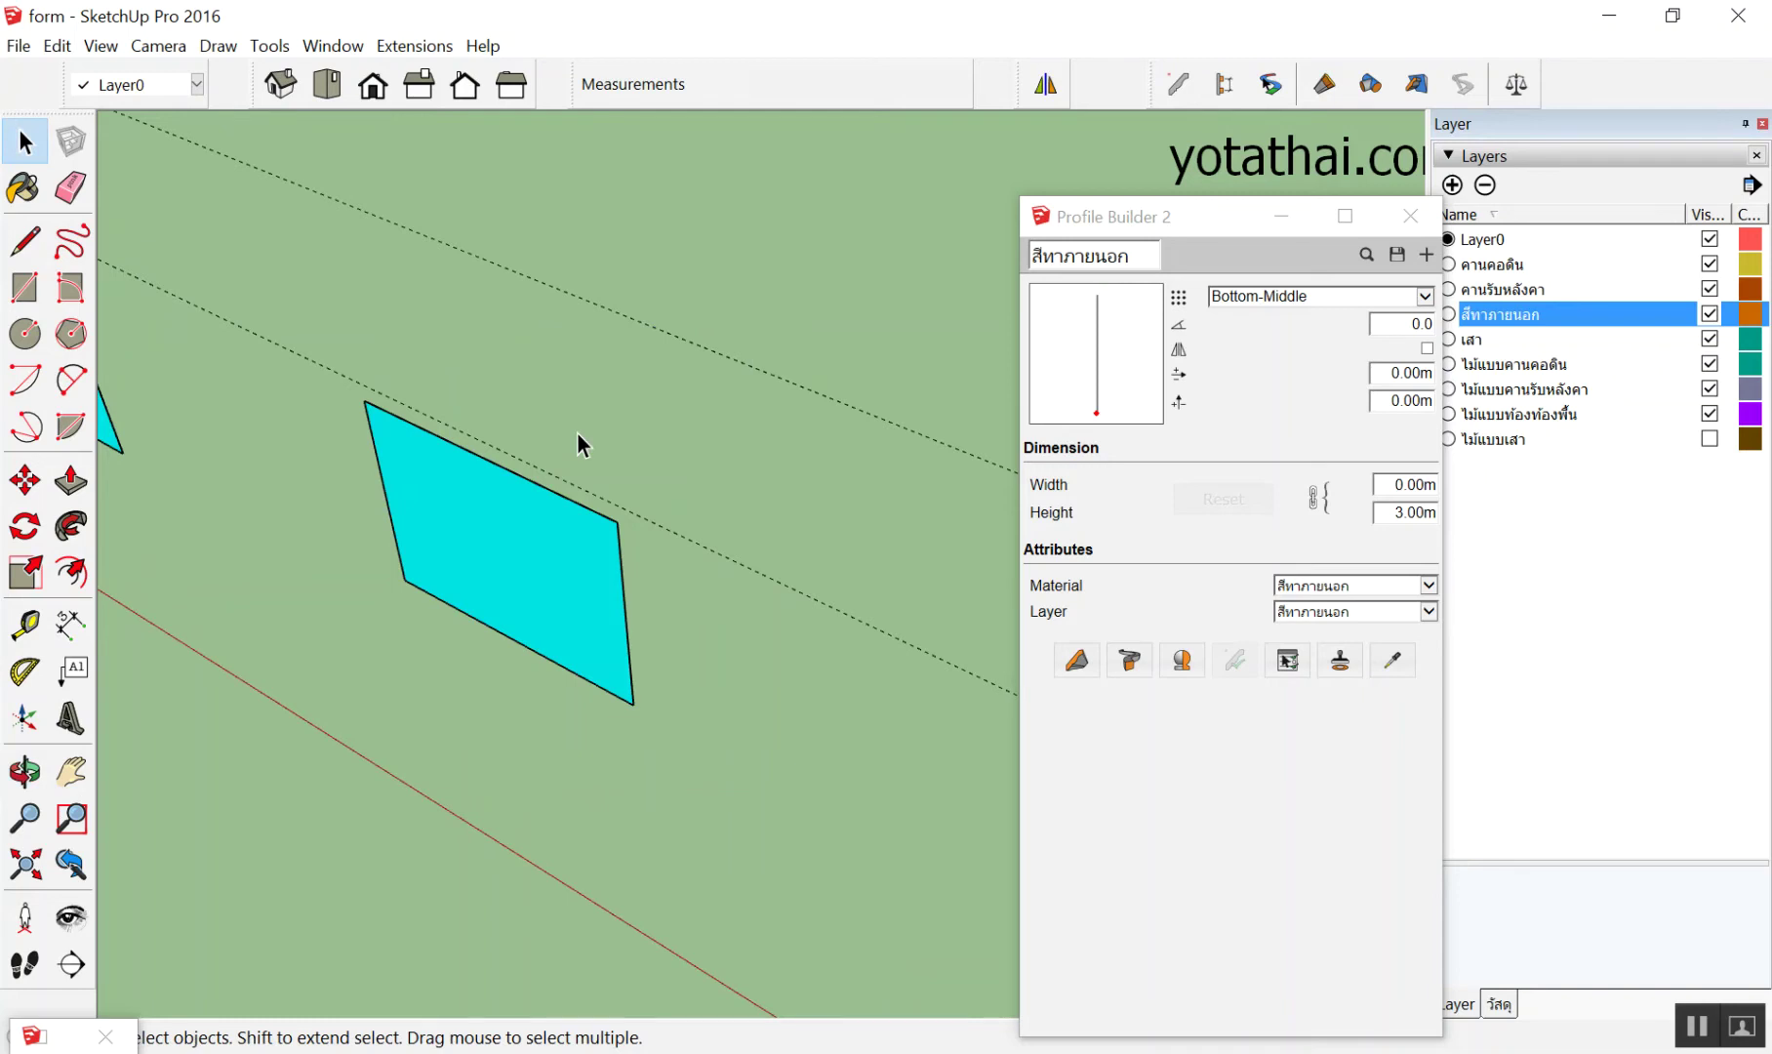
scroll(811, 649, down, 4)
scroll(459, 351, down, 1)
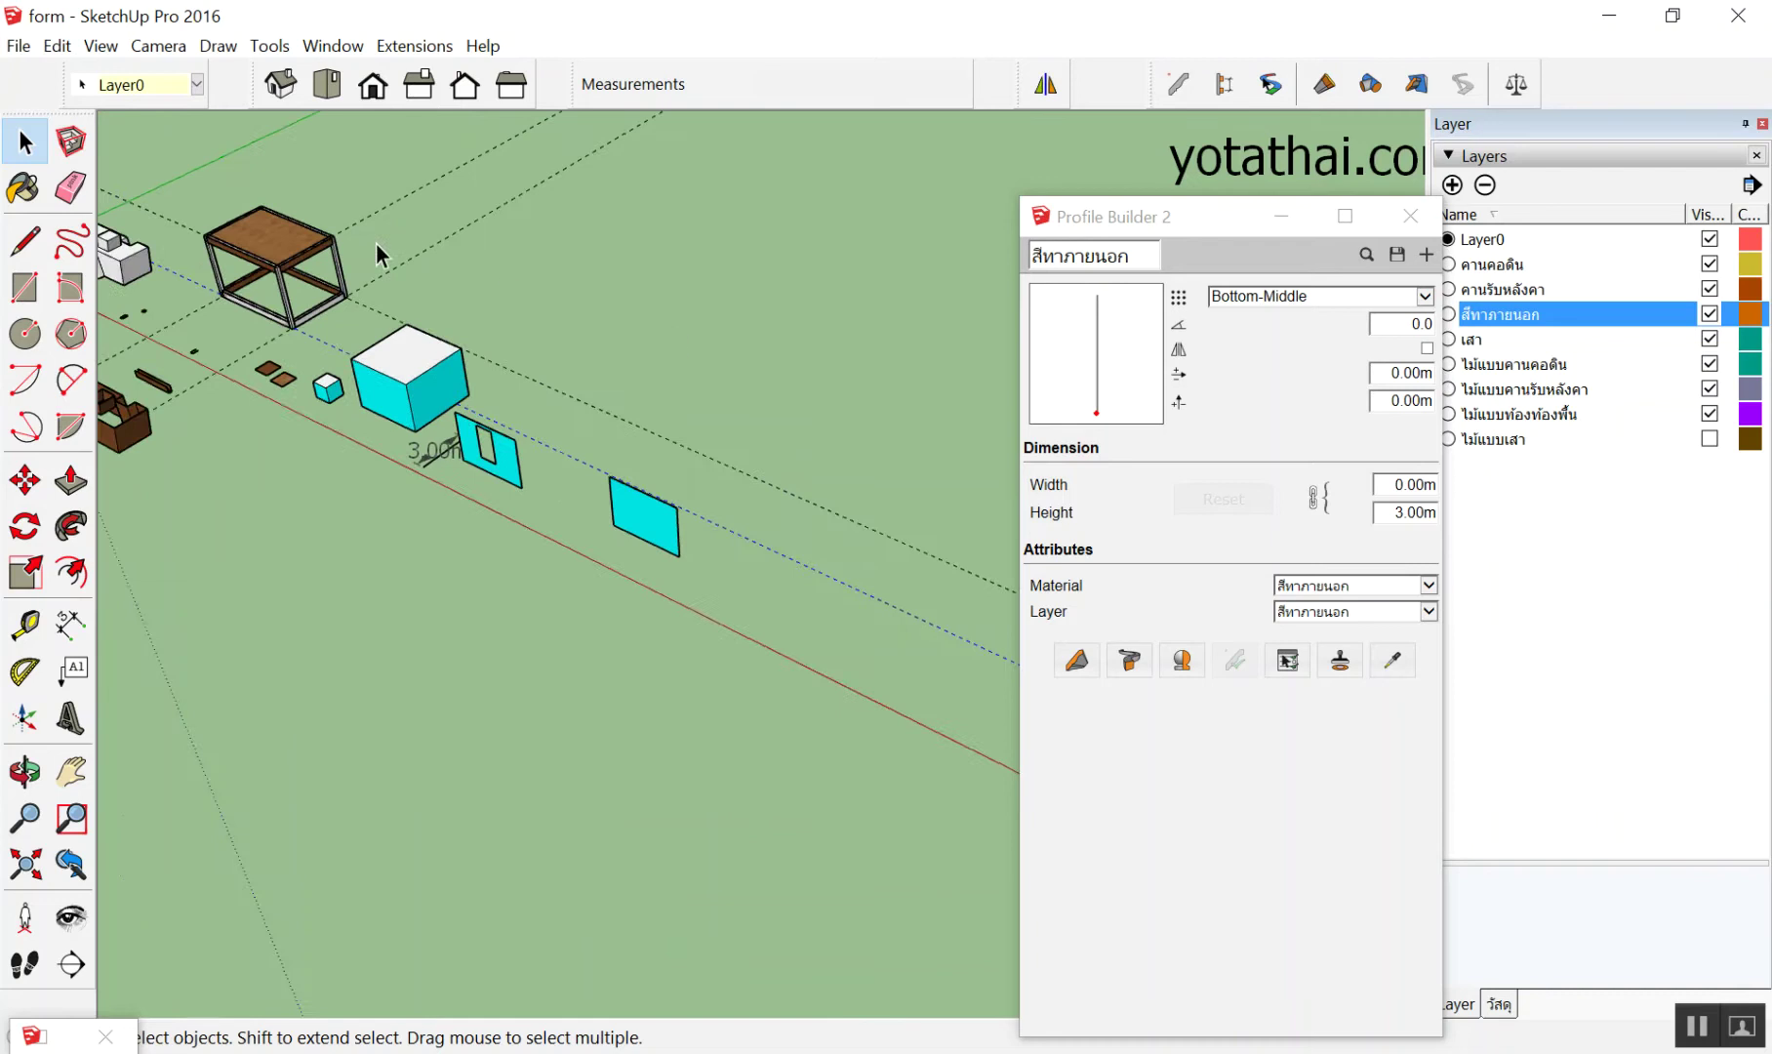
scroll(387, 252, up, 2)
scroll(372, 261, up, 1)
scroll(366, 273, up, 1)
scroll(434, 429, down, 4)
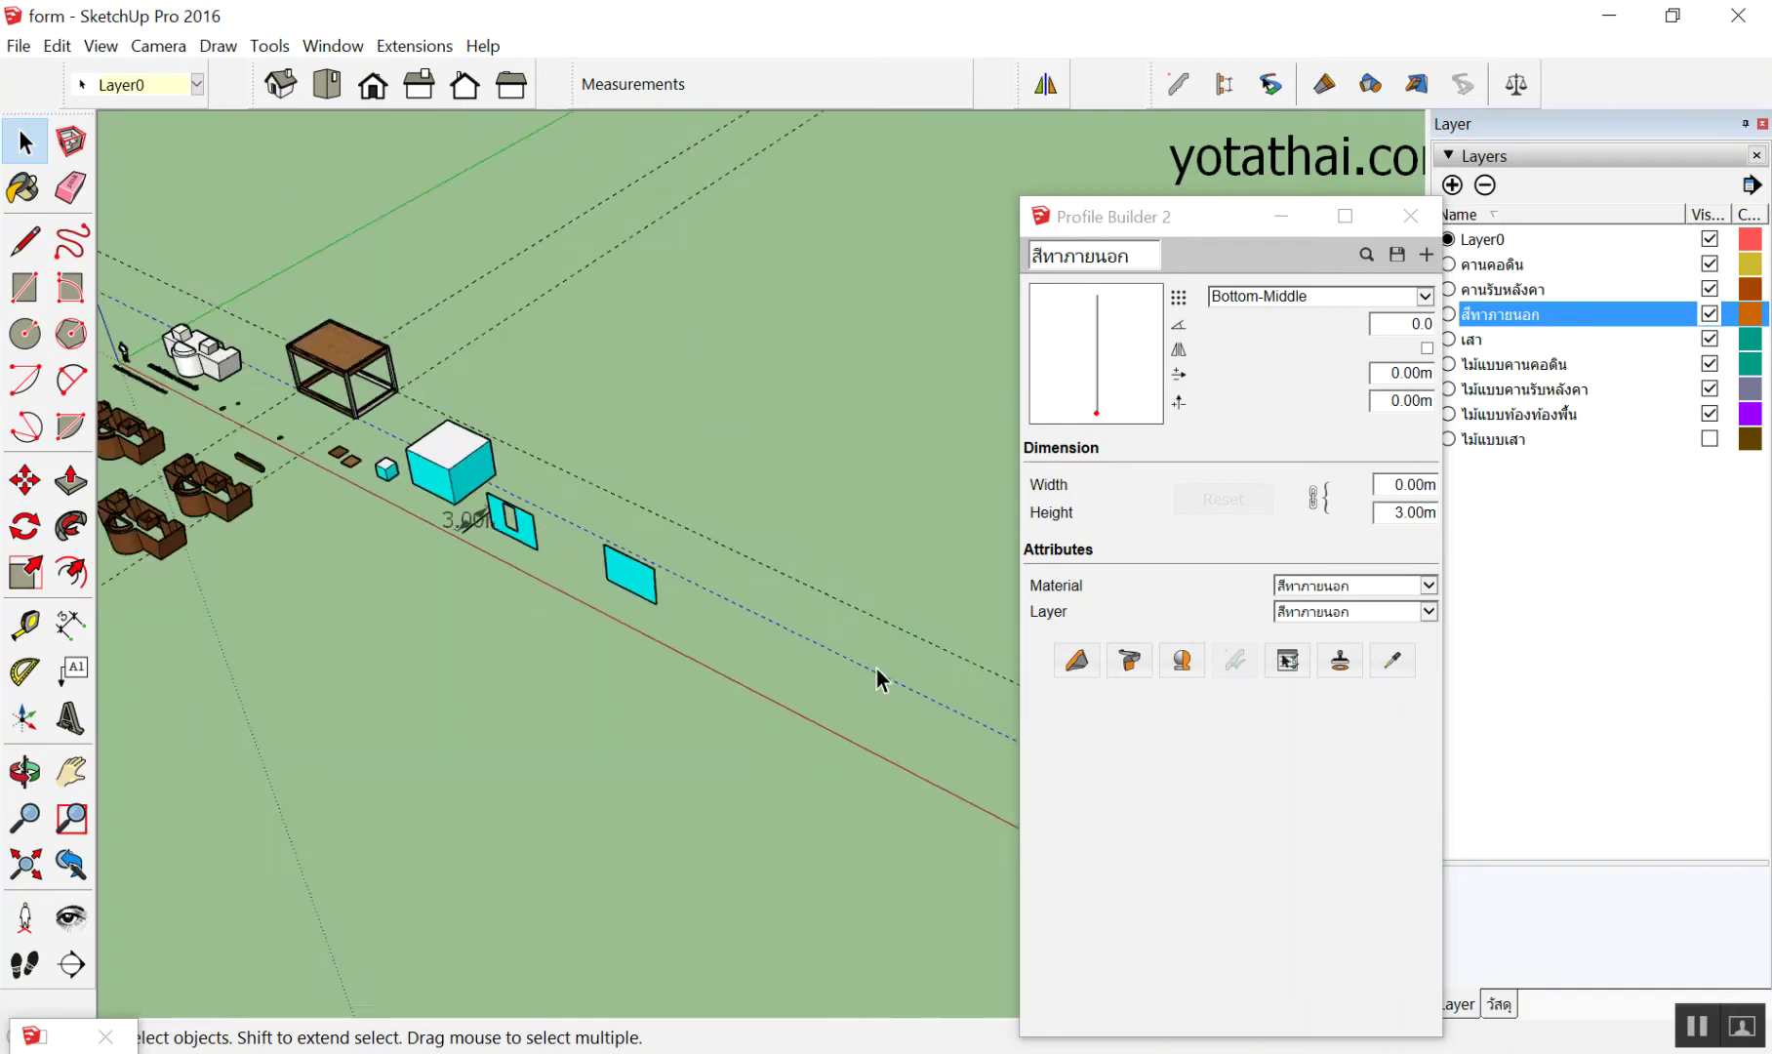
scroll(130, 383, up, 1)
scroll(130, 322, up, 1)
scroll(130, 253, up, 2)
scroll(133, 263, up, 2)
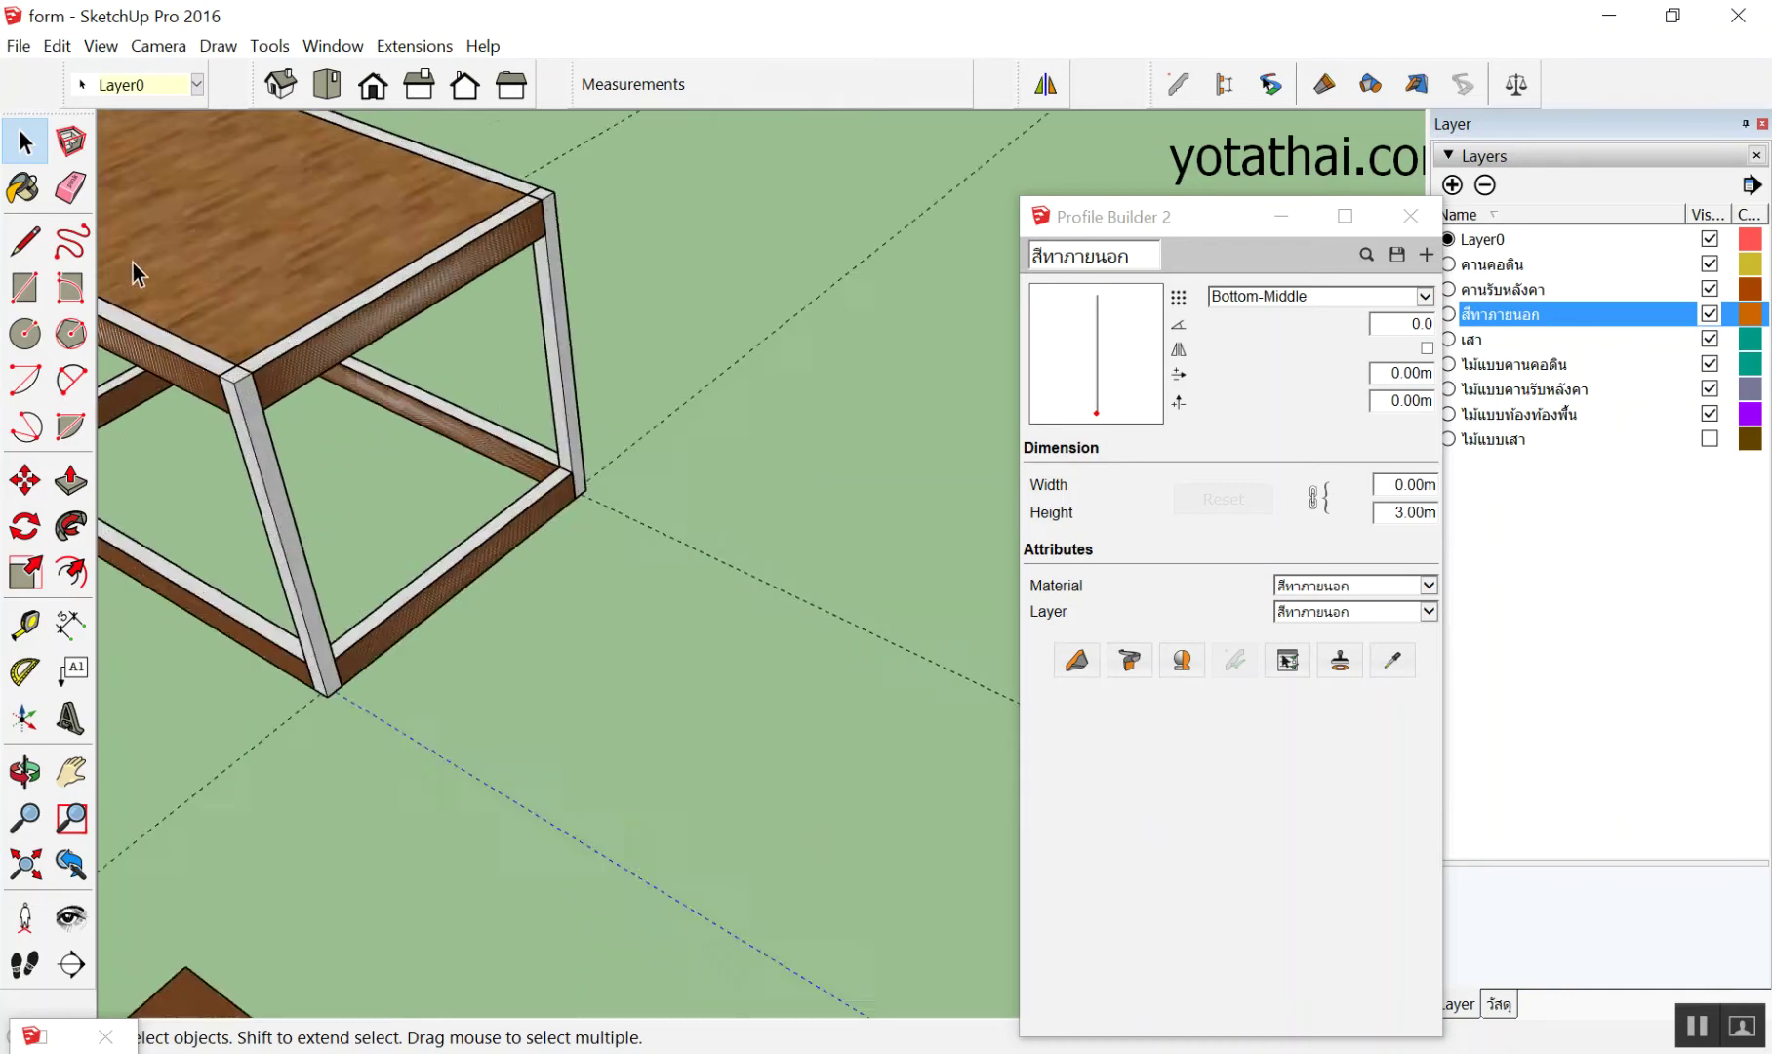
scroll(275, 429, up, 2)
scroll(294, 494, up, 1)
scroll(737, 737, up, 1)
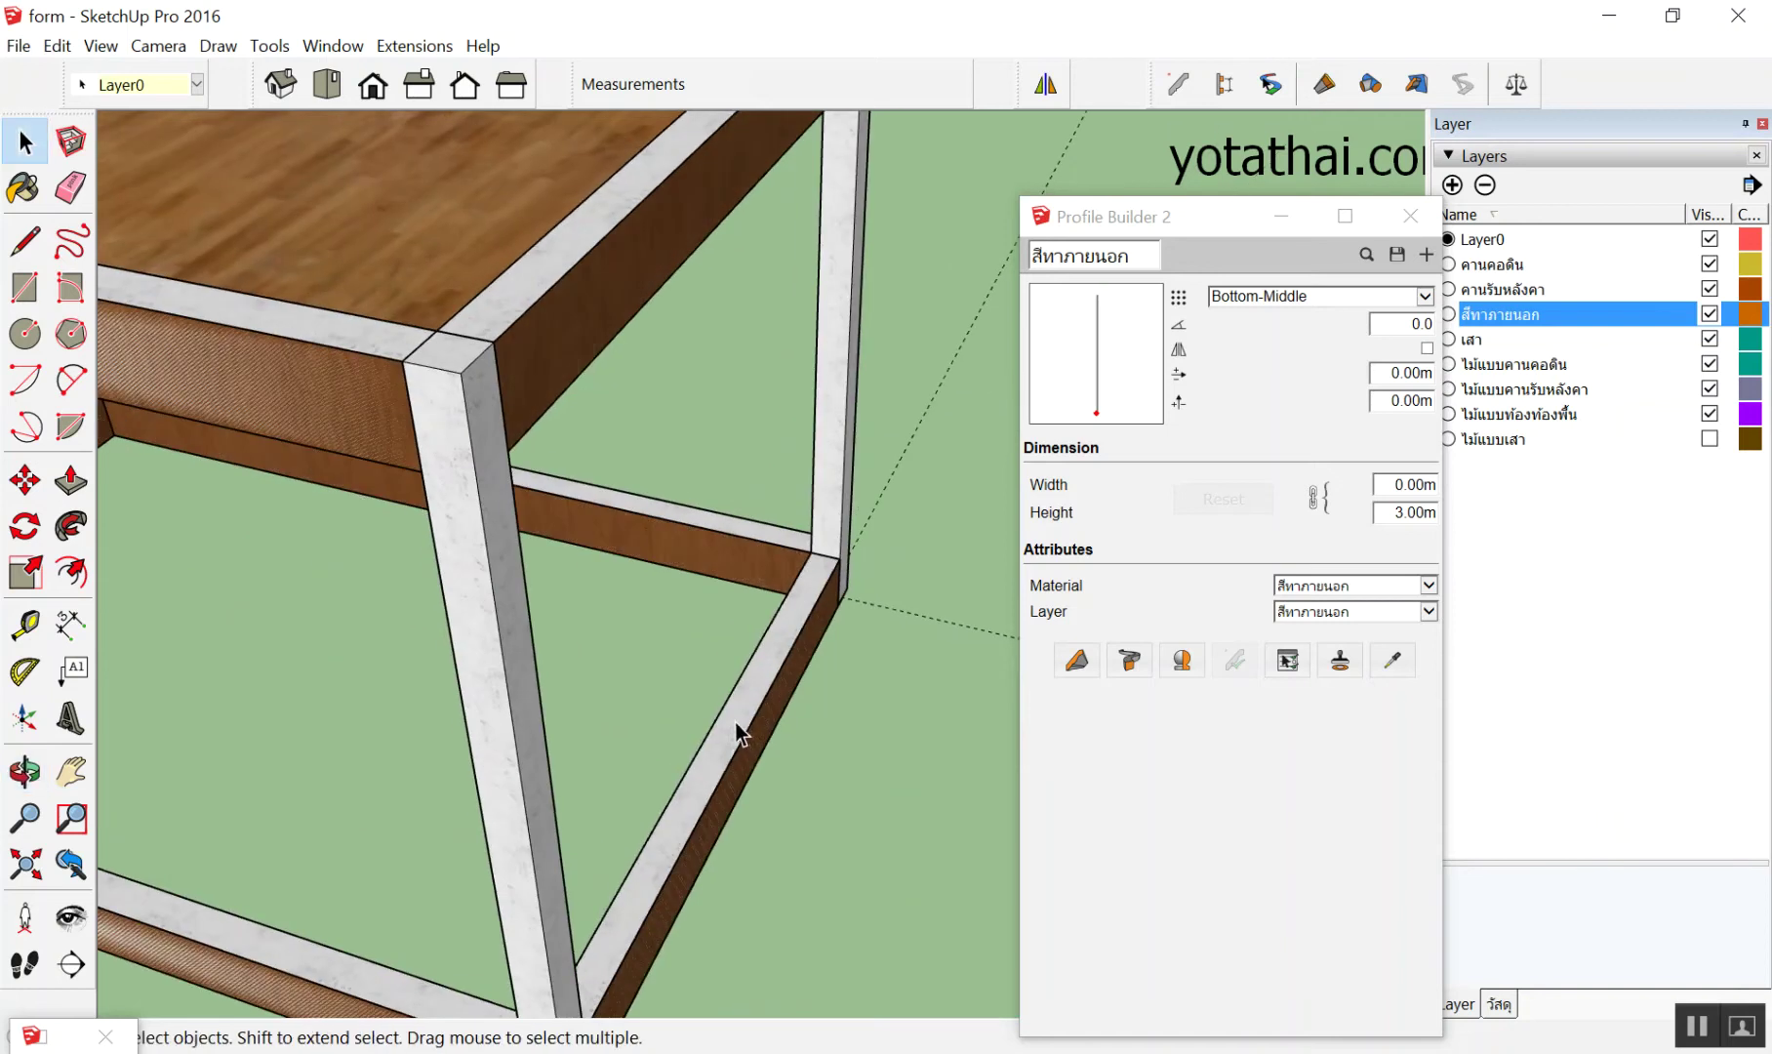
scroll(742, 697, up, 1)
scroll(846, 486, up, 1)
scroll(829, 410, up, 1)
scroll(813, 344, up, 1)
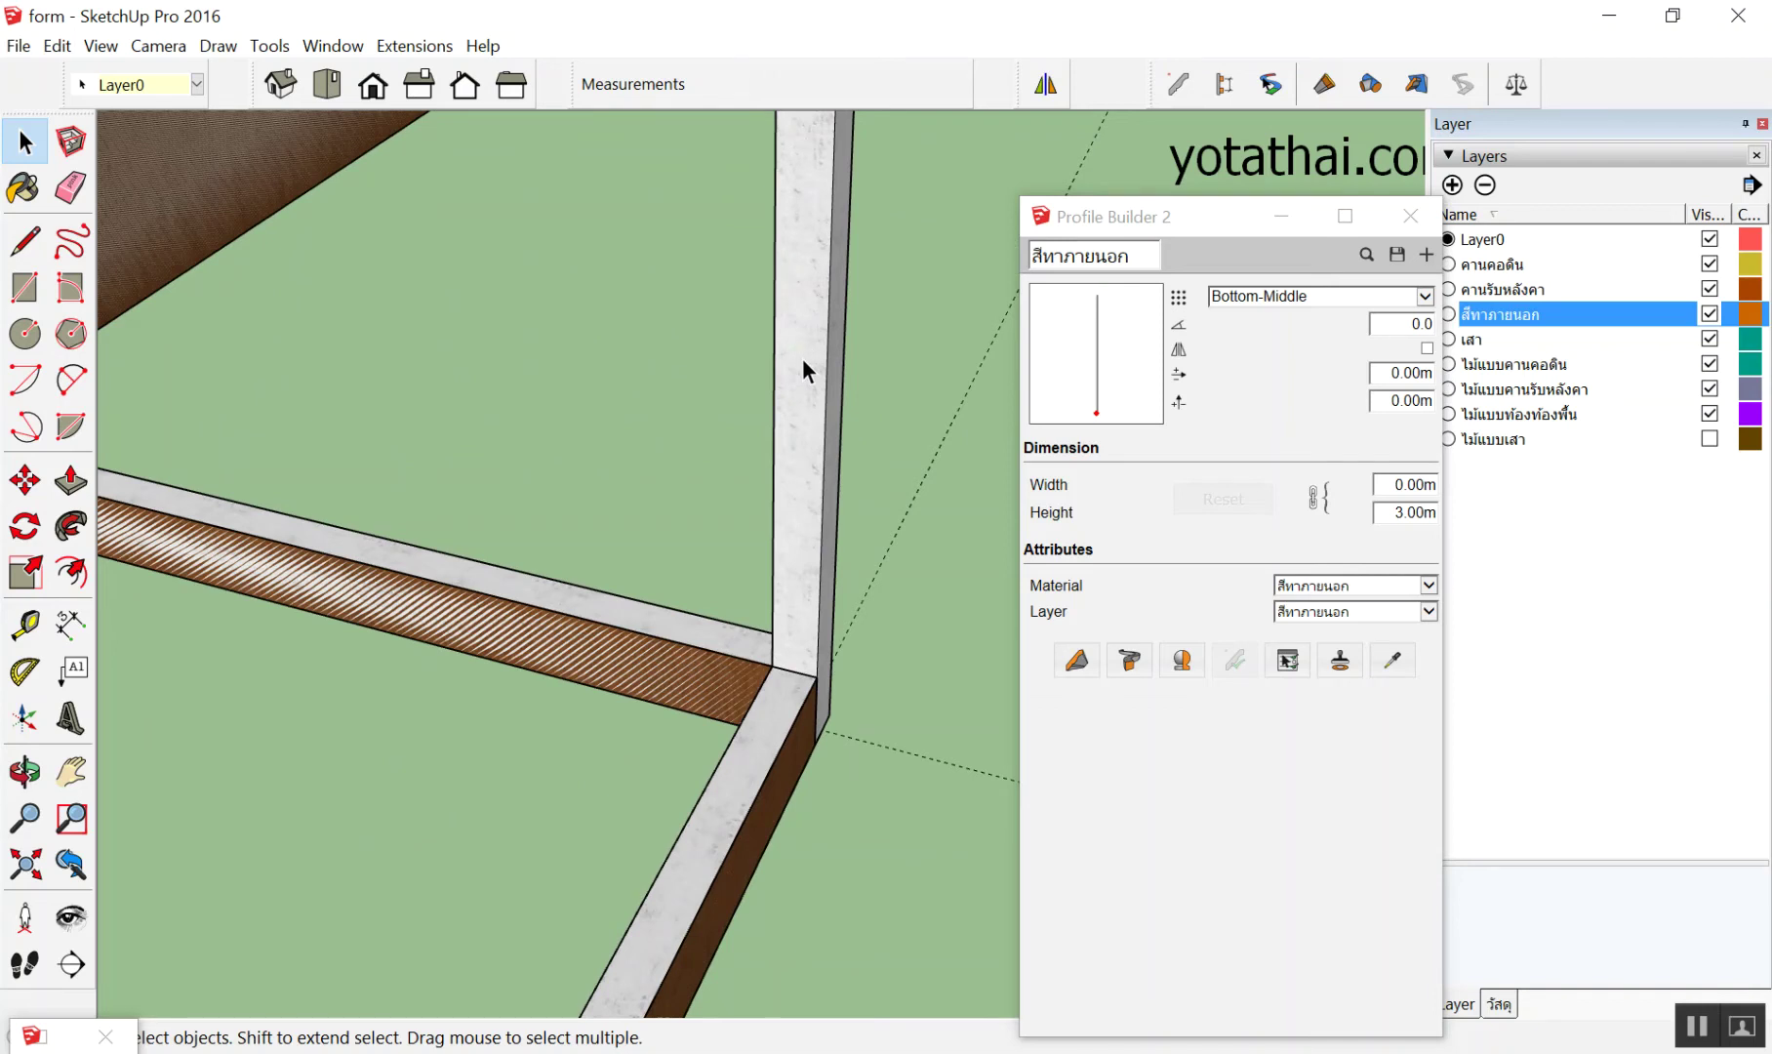
Zoom and orbit around the model to inspect the new wall beside the holed wall
scroll(315, 592, down, 3)
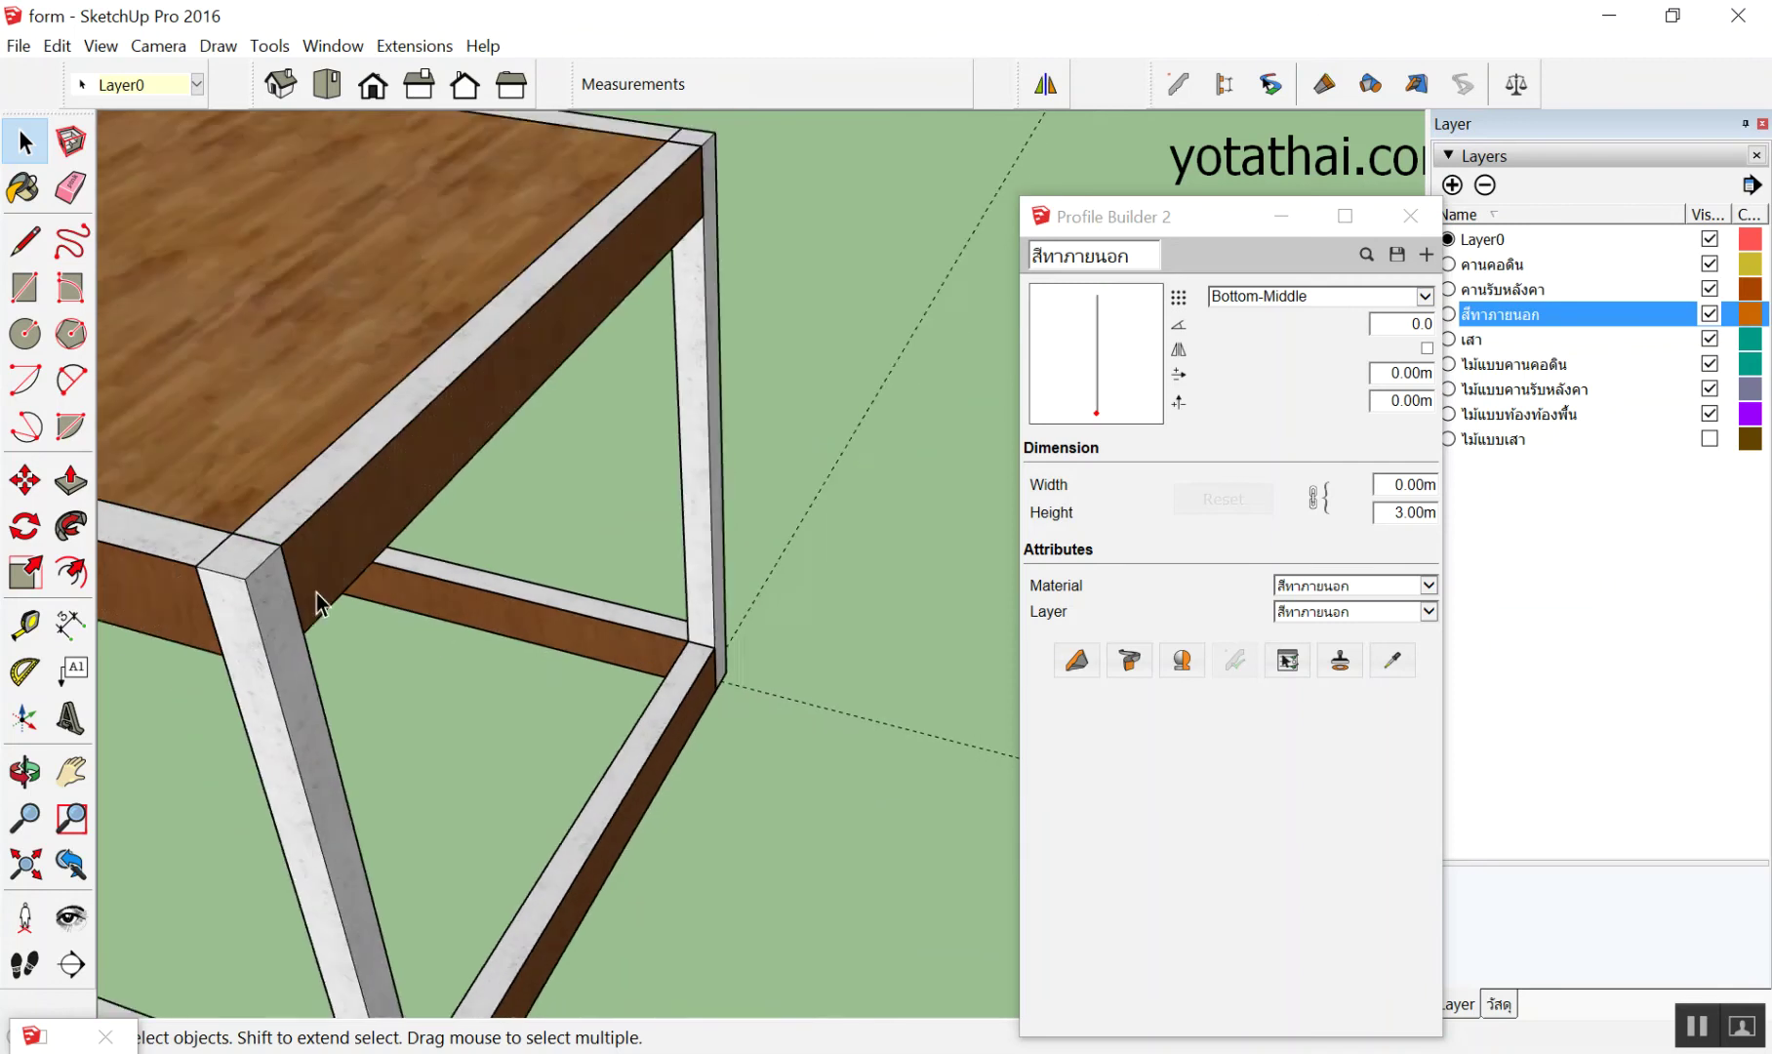
scroll(208, 523, down, 2)
scroll(208, 523, down, 3)
scroll(721, 887, up, 2)
scroll(601, 823, up, 1)
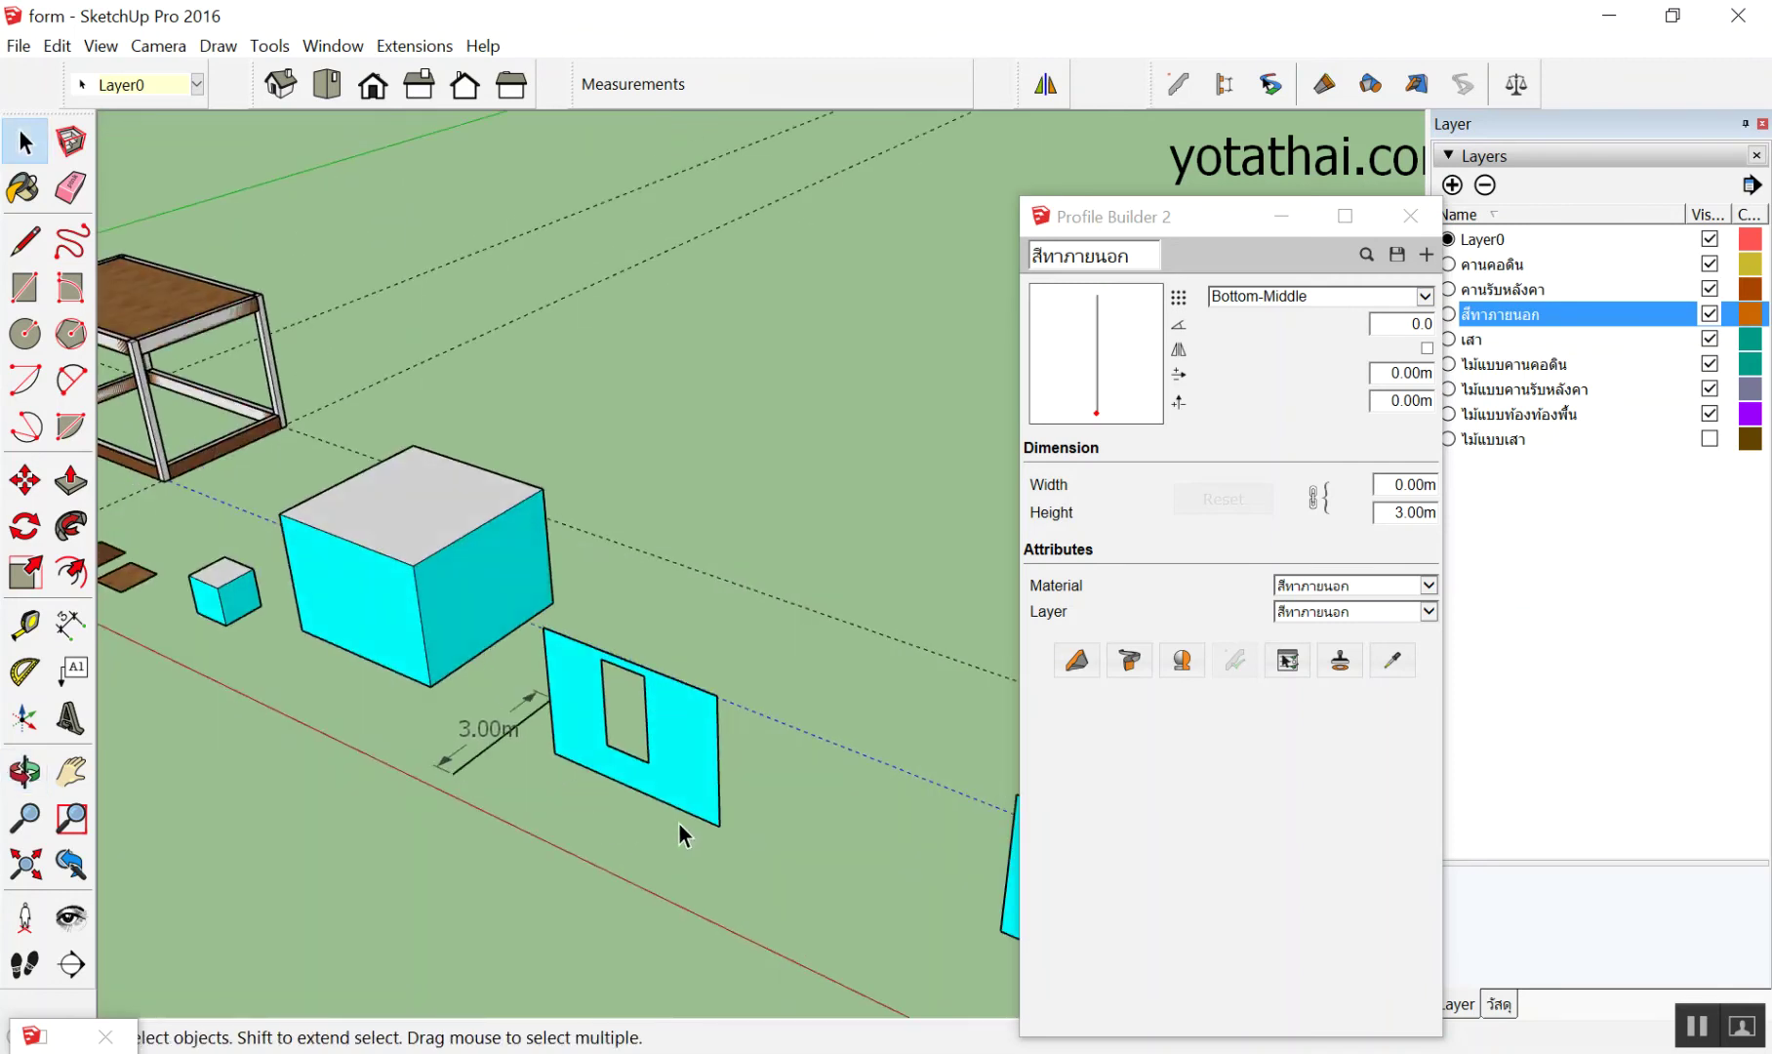
scroll(730, 793, up, 1)
middle_drag(724, 804, 12, 795)
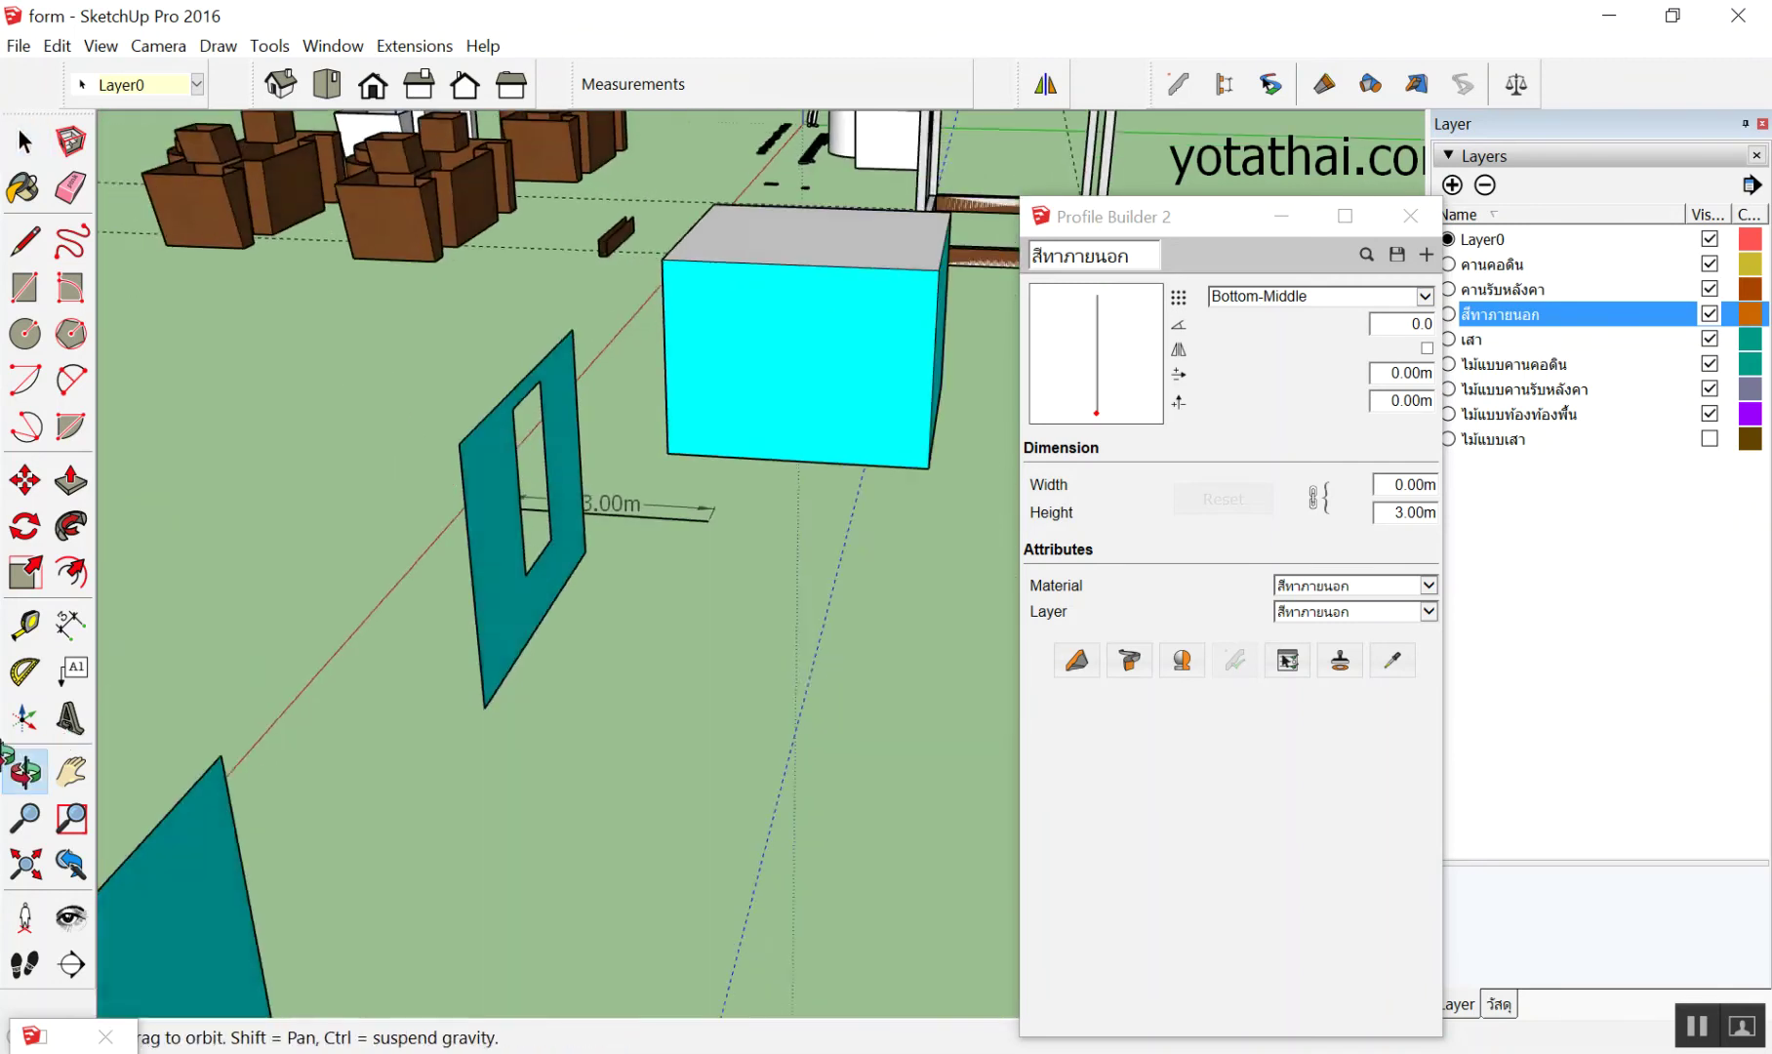
mouse_move(210, 760)
middle_down()
mouse_move(388, 834)
mouse_move(150, 530)
middle_up()
scroll(273, 565, down, 2)
middle_drag(271, 563, 573, 605)
scroll(546, 672, up, 2)
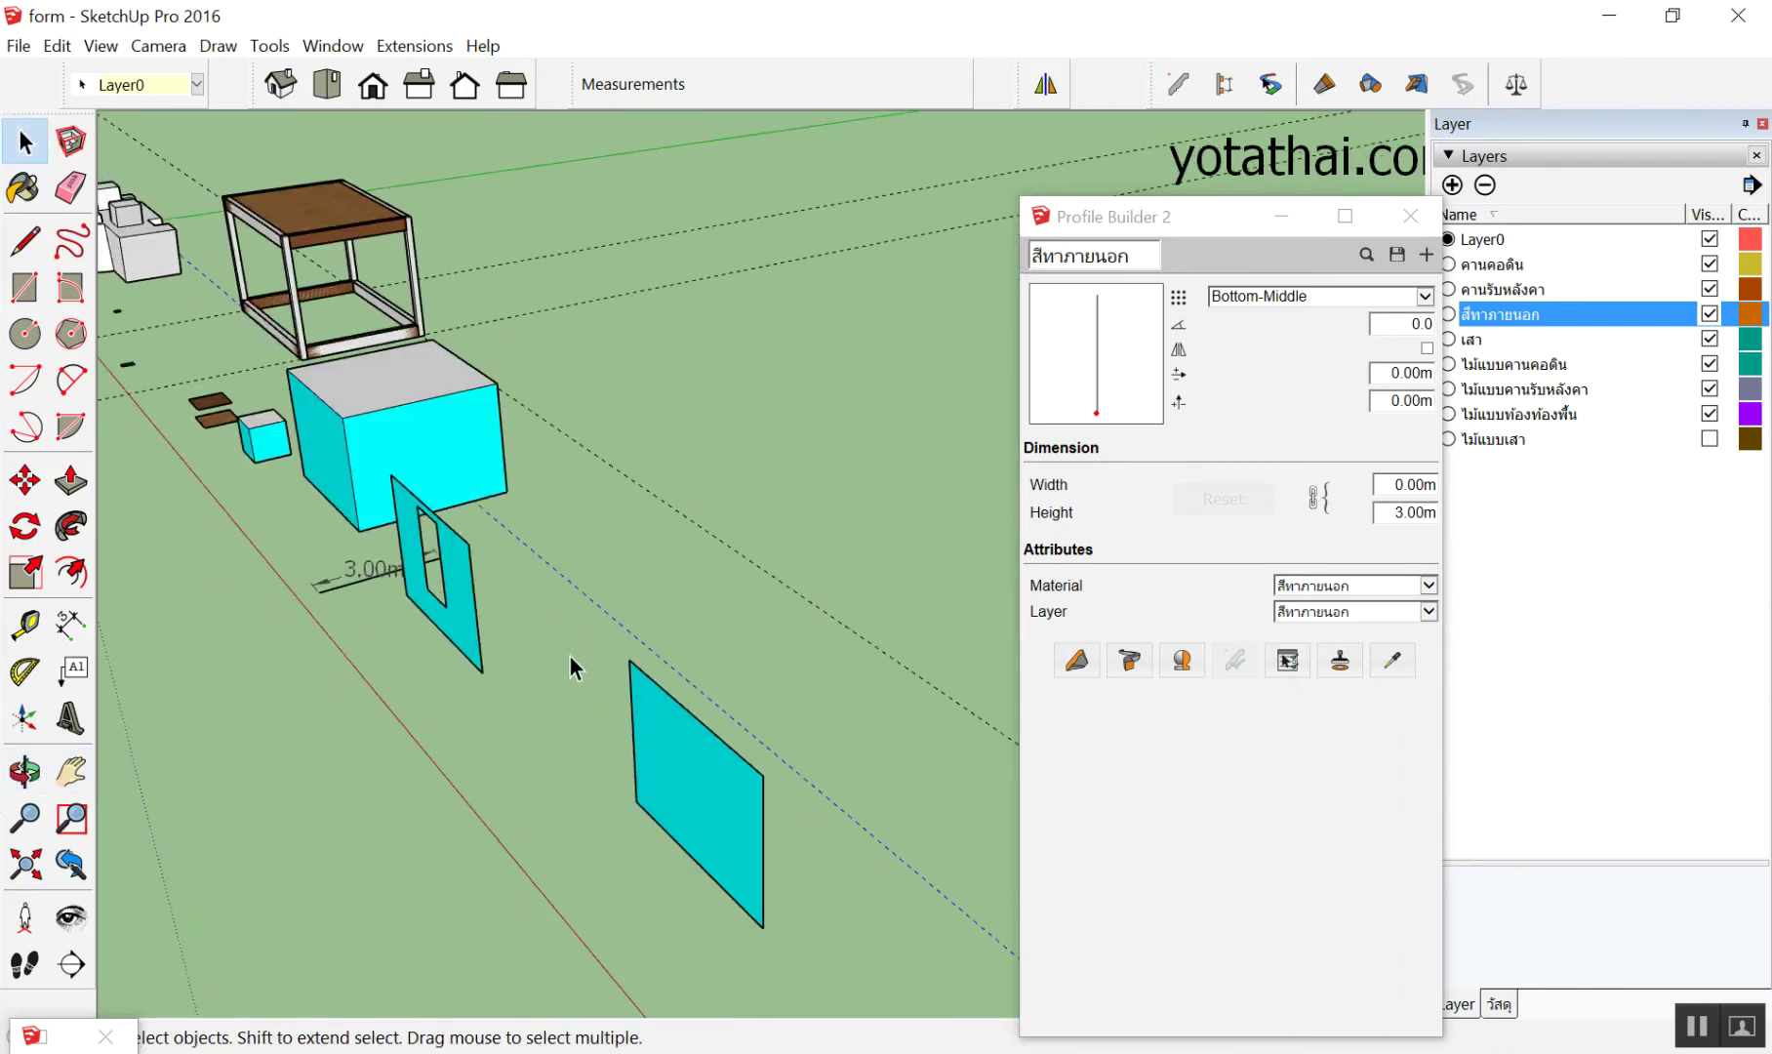
scroll(574, 664, up, 2)
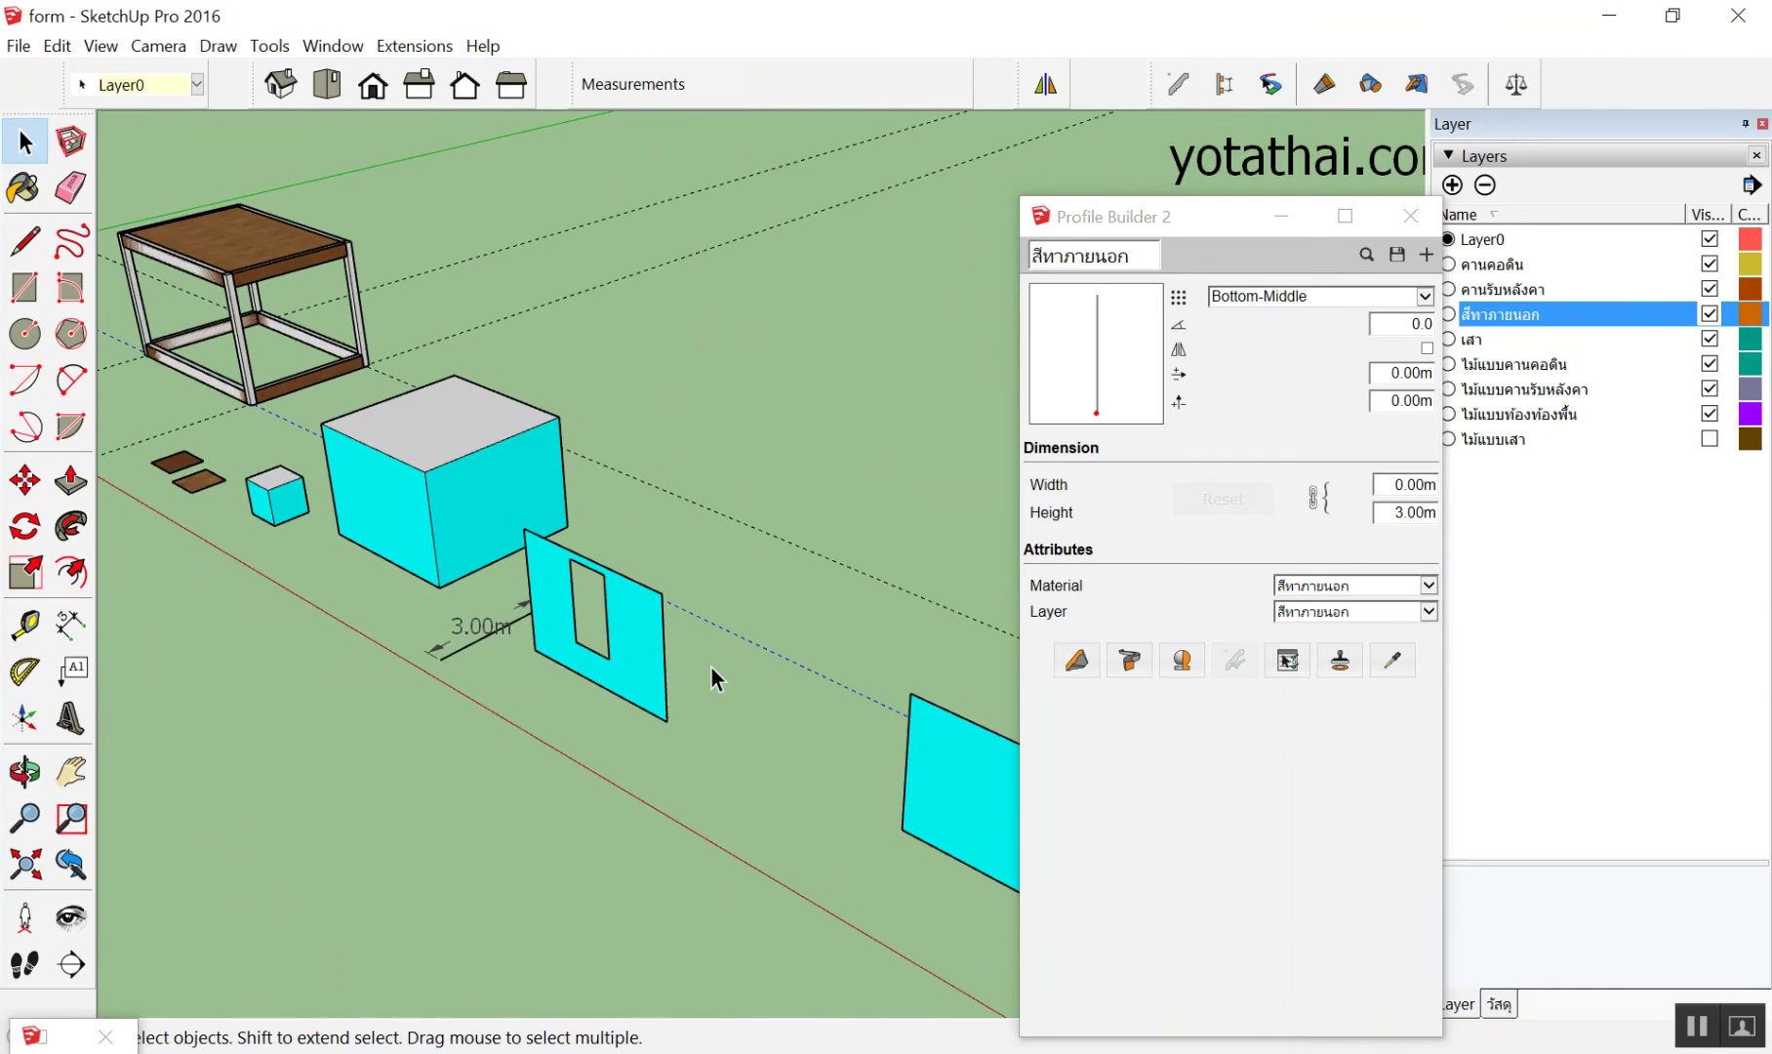